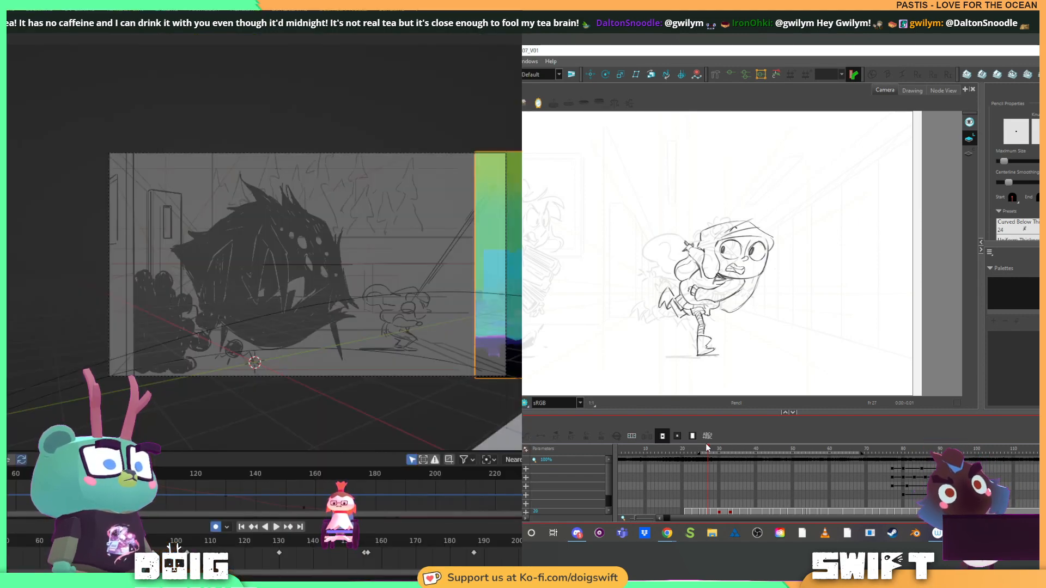
Play and scrub the animation around frame 100 to review the ship passing in front of the painted backdrop
key(space)
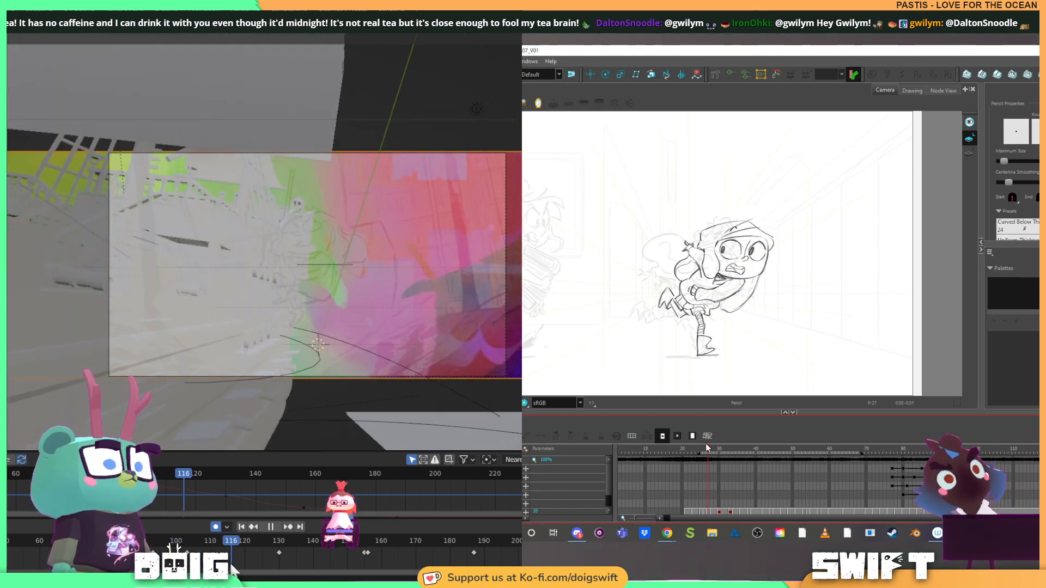
drag(231, 566, 190, 498)
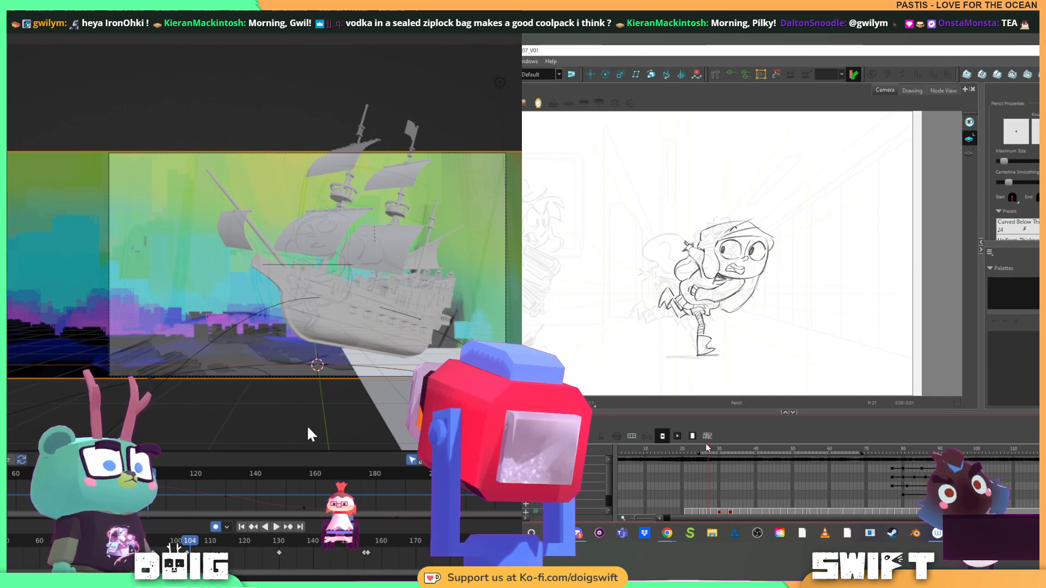
click(176, 542)
key(space)
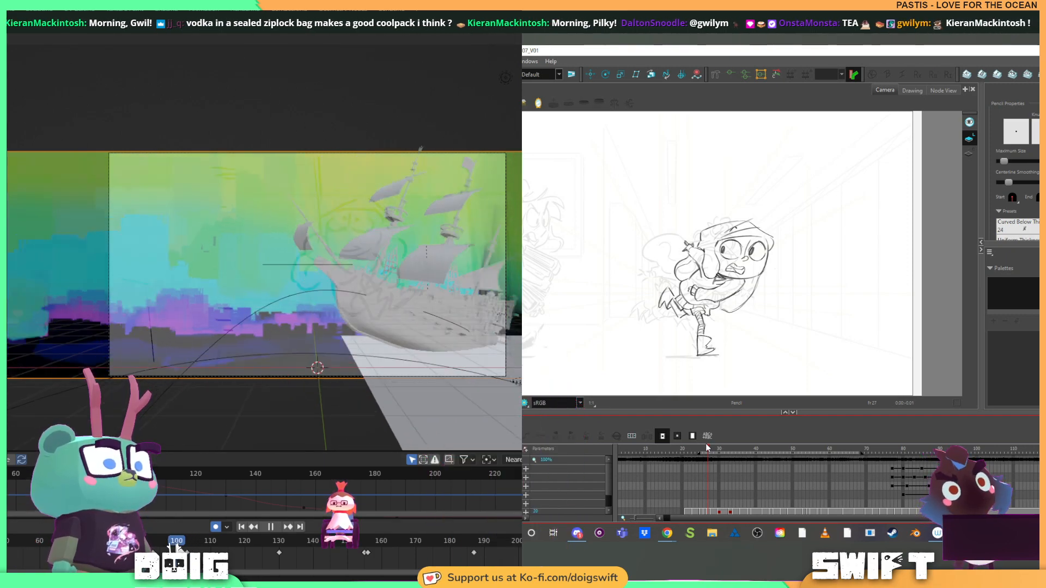
mouse_move(175, 543)
mouse_down()
mouse_move(149, 542)
mouse_move(275, 543)
mouse_move(114, 541)
mouse_up()
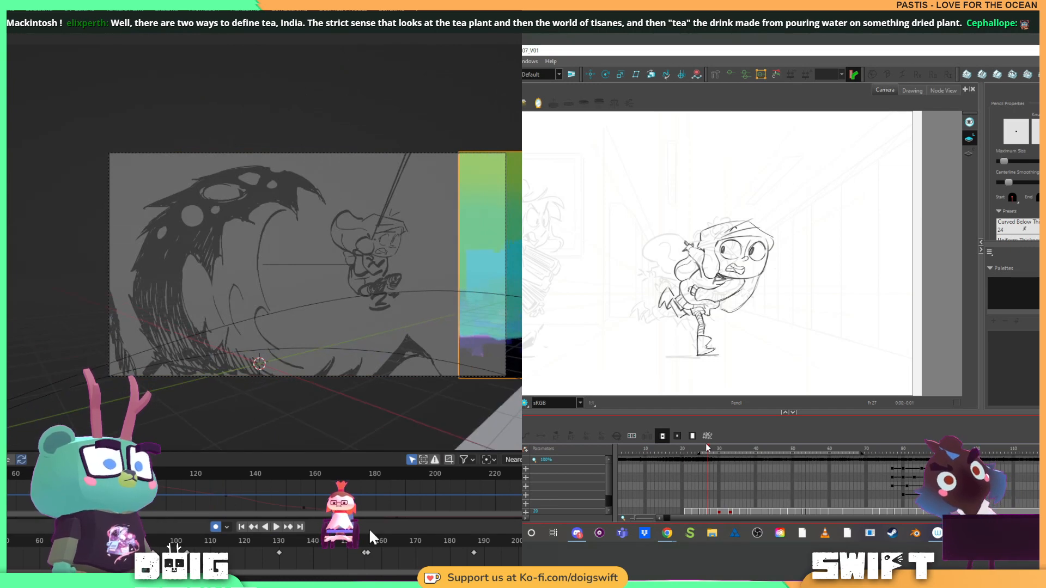
Switch to the backdrop painting in Photoshop and check its image size and the available width units without resizing it
click(342, 579)
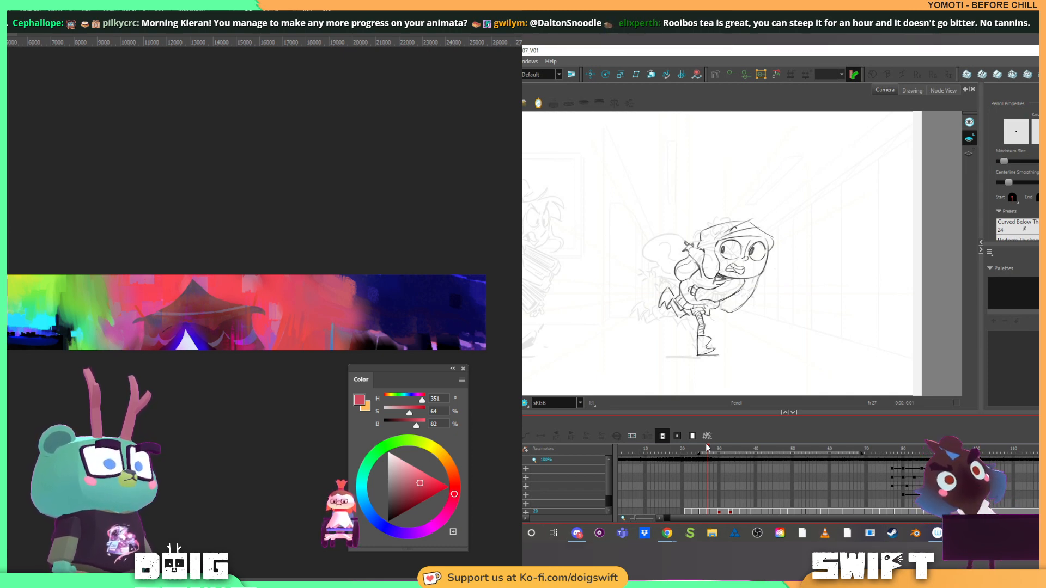
key(ctrl+alt+i)
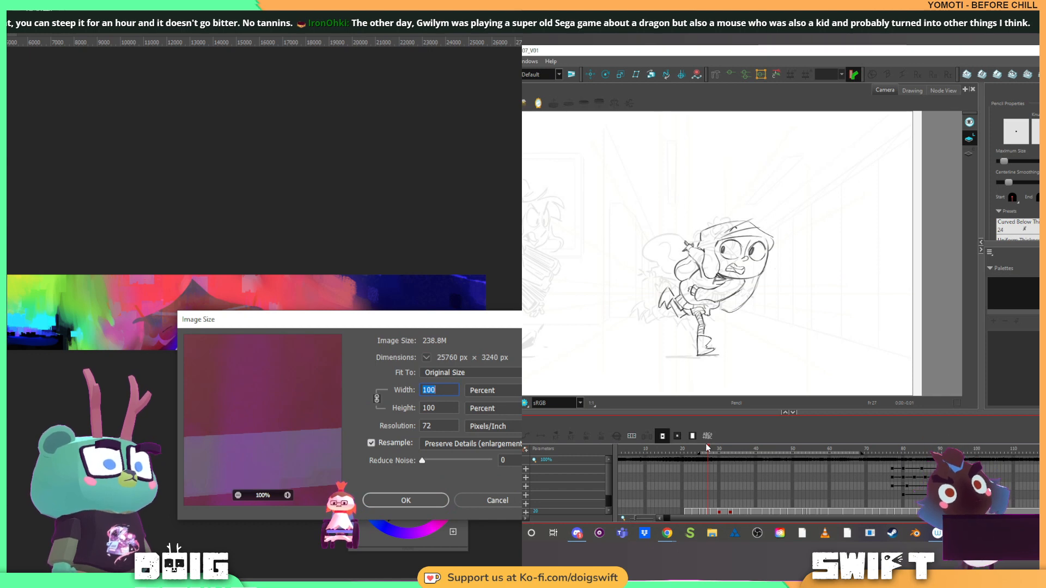
click(481, 391)
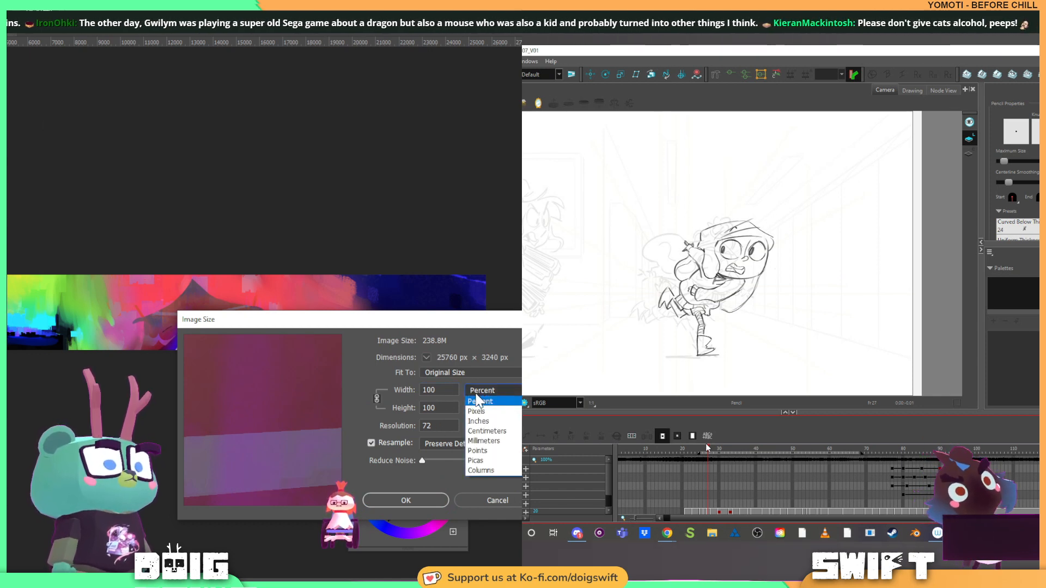
click(415, 320)
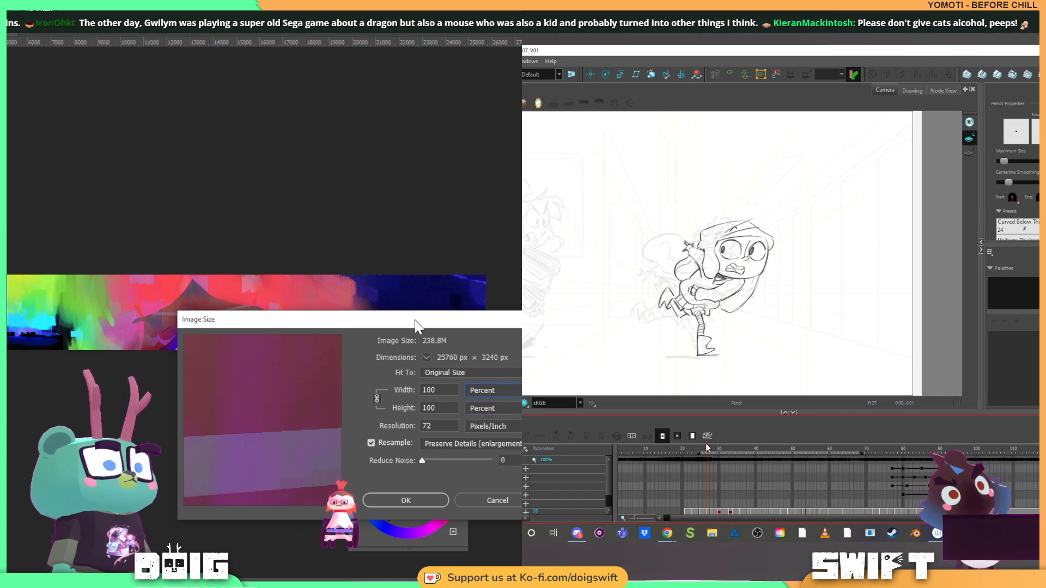
click(492, 502)
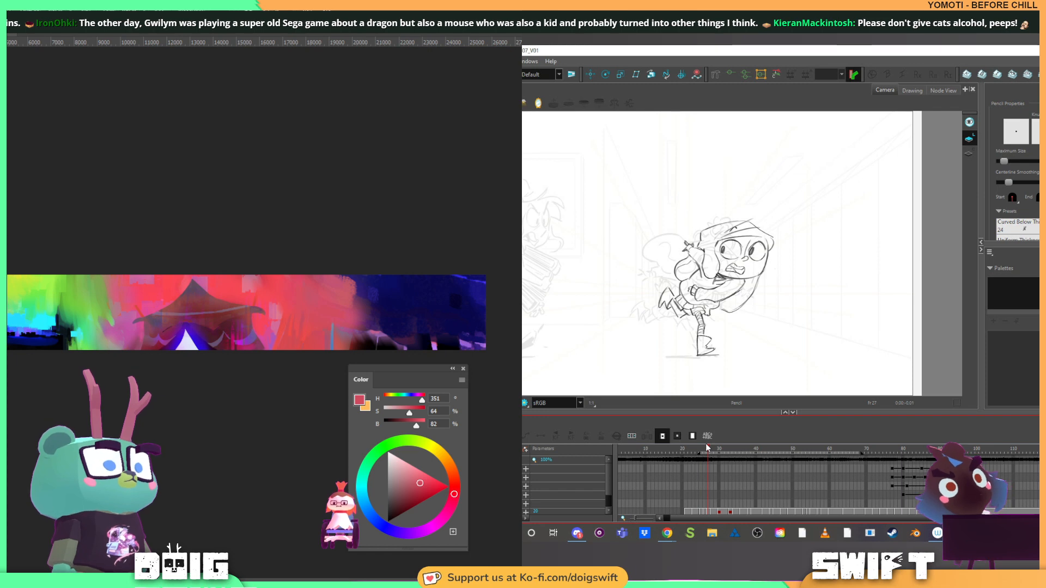
Extend the canvas on the painting's right side to a total width of 40760 px, keeping the height
mouse_move(7, 94)
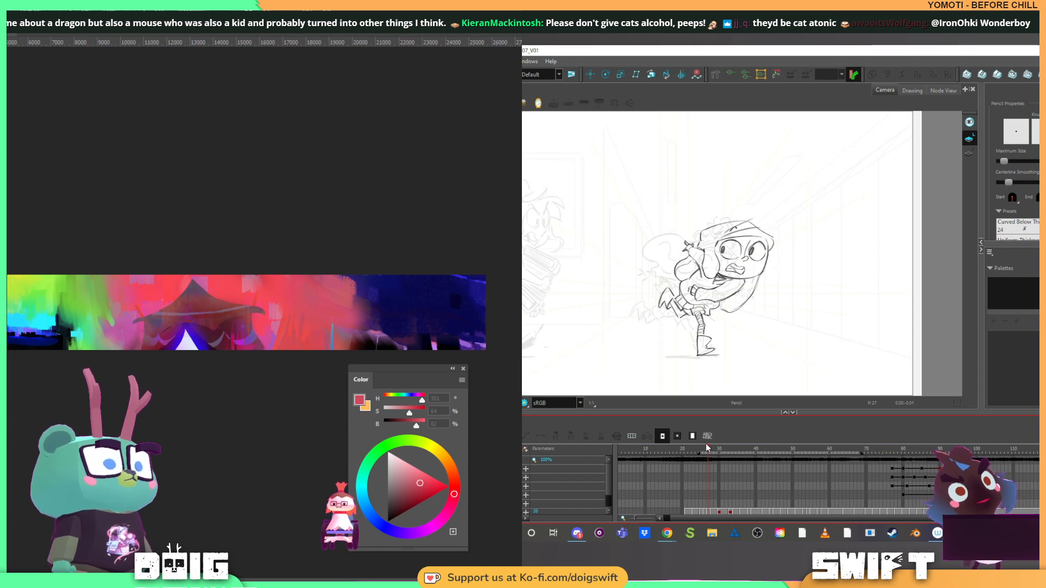
key(Return)
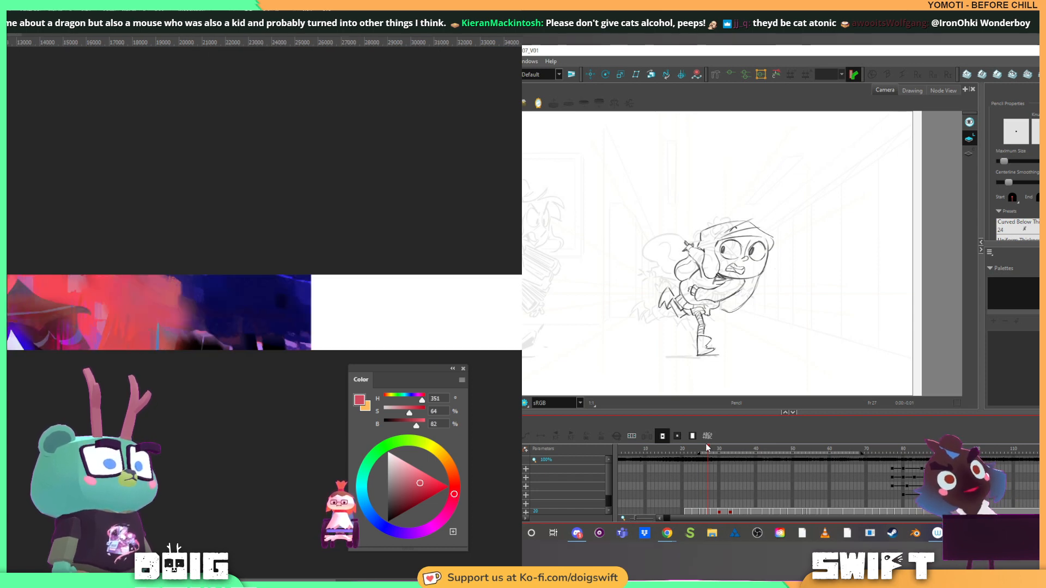
scroll(150, 315, down, 4)
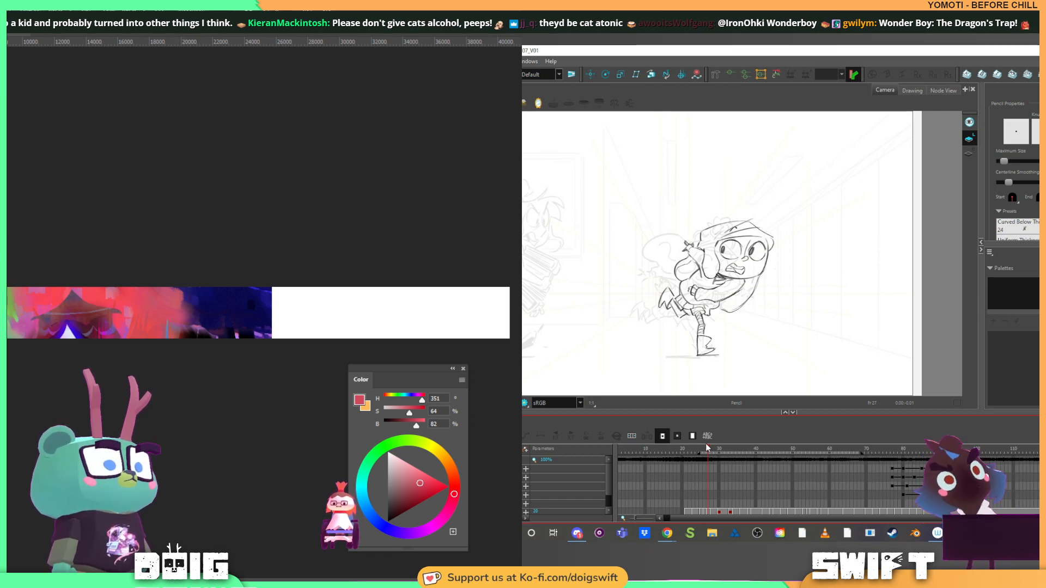
key(ctrl+a)
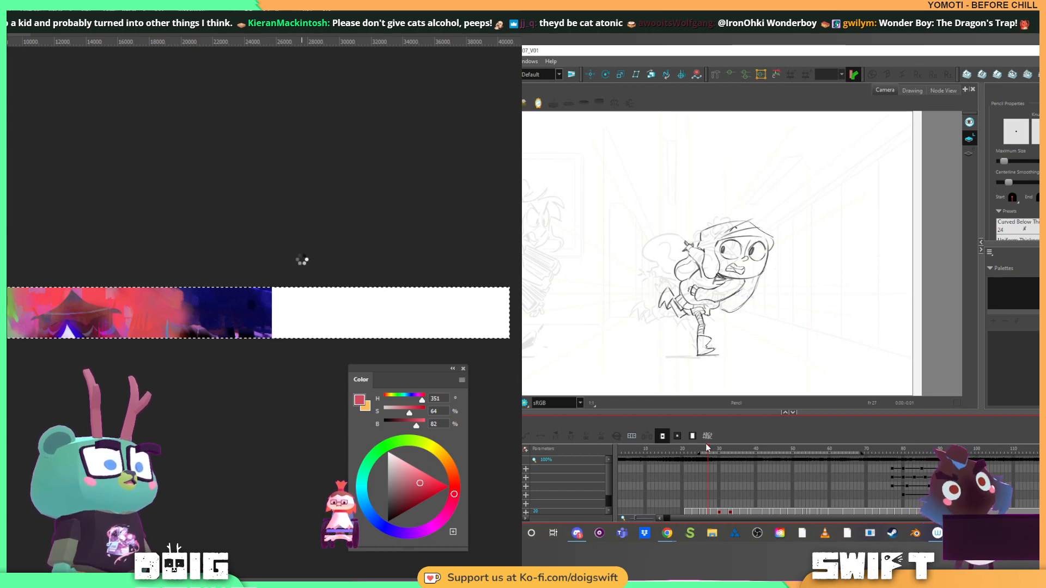
key(ctrl+t)
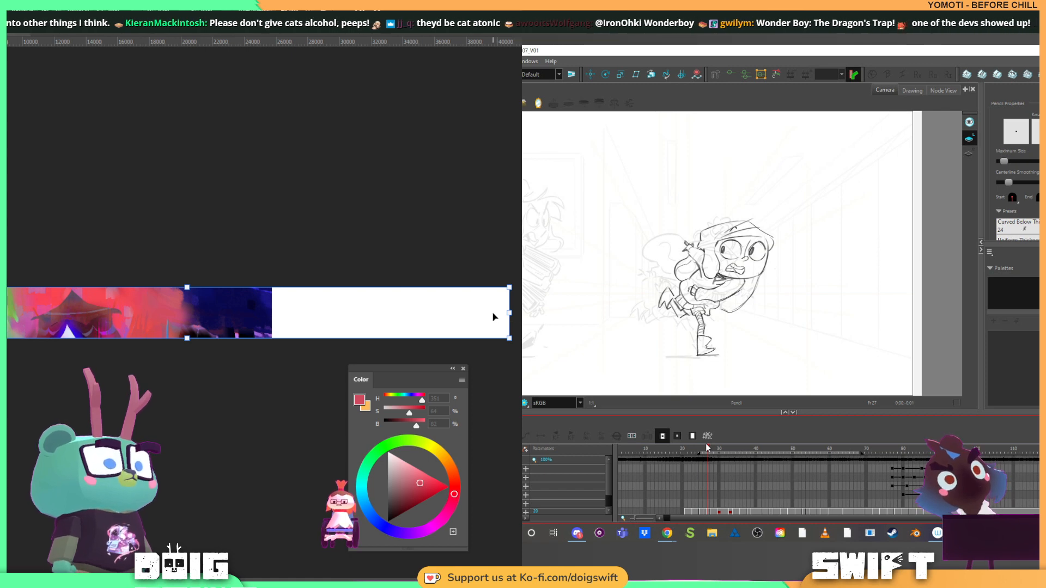
key(ctrl+minus)
key(ctrl+minus)
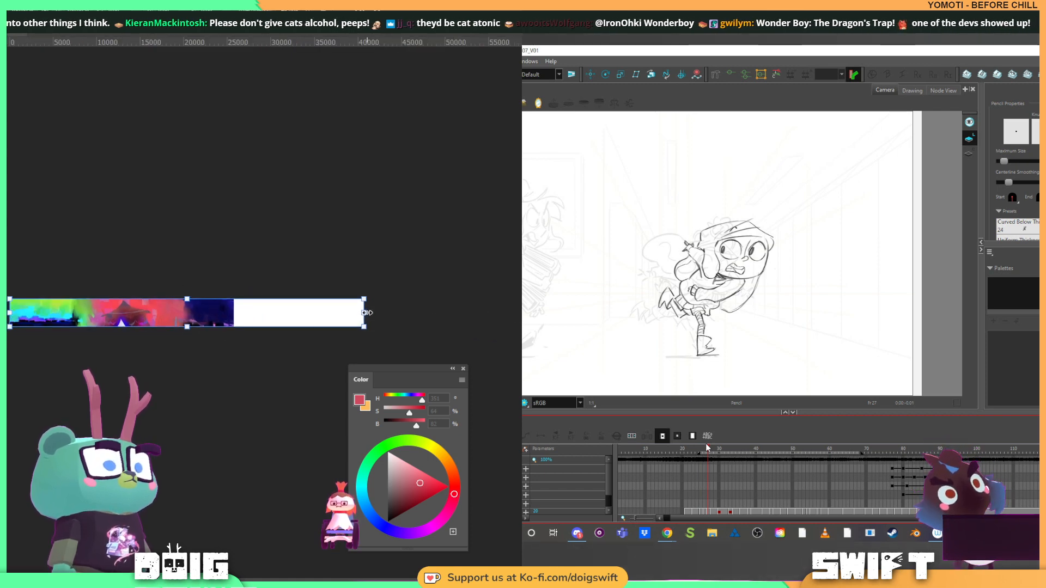
drag(367, 313, 430, 309)
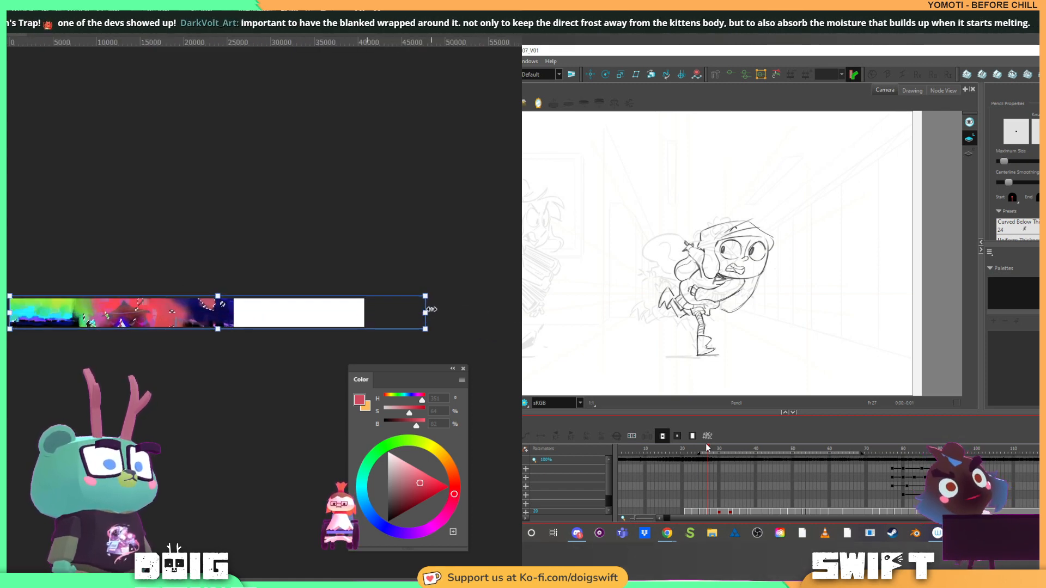
key(Return)
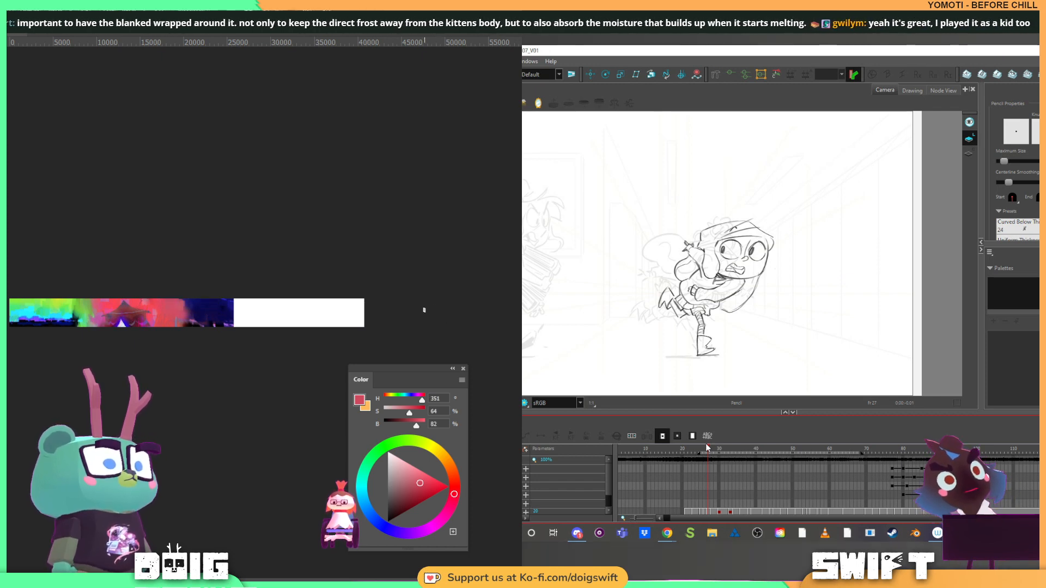
key(ctrl+a)
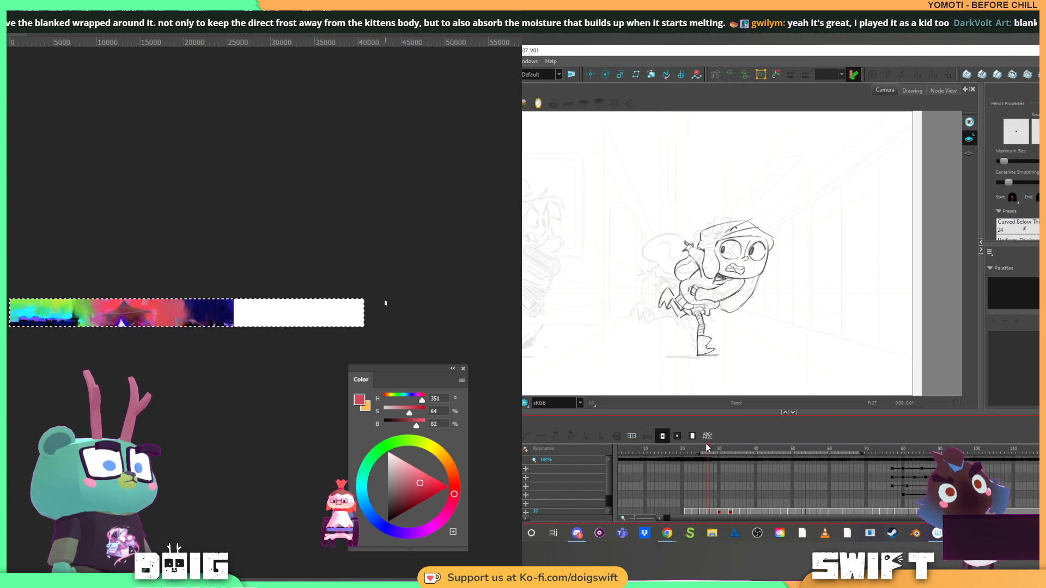
key(ctrl+d)
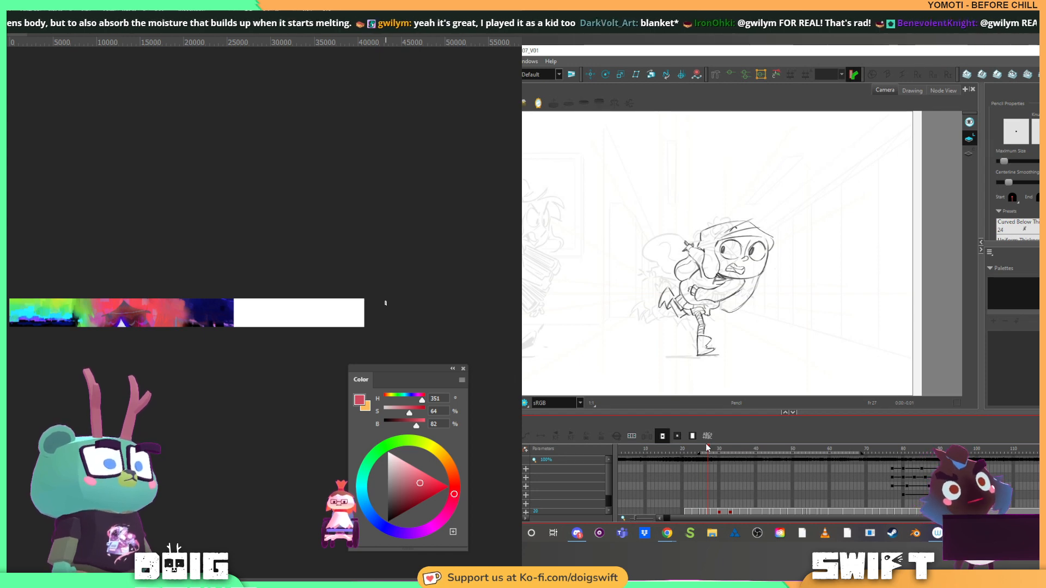
Stretch the painting horizontally with Free Transform so it covers most of the extended canvas, keeping its height
key(ctrl+t)
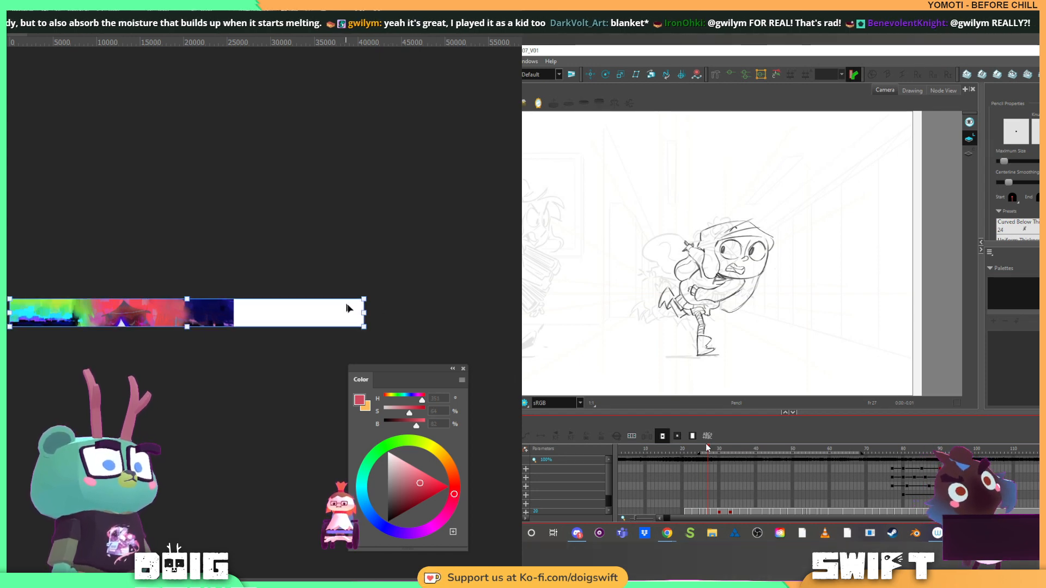
drag(364, 312, 499, 306)
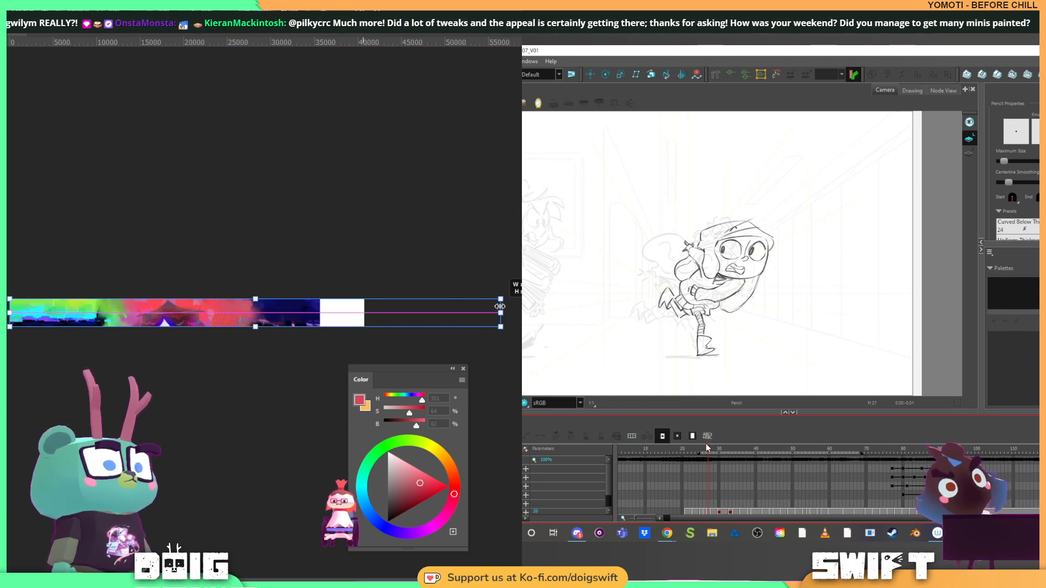
drag(500, 307, 512, 296)
key(Return)
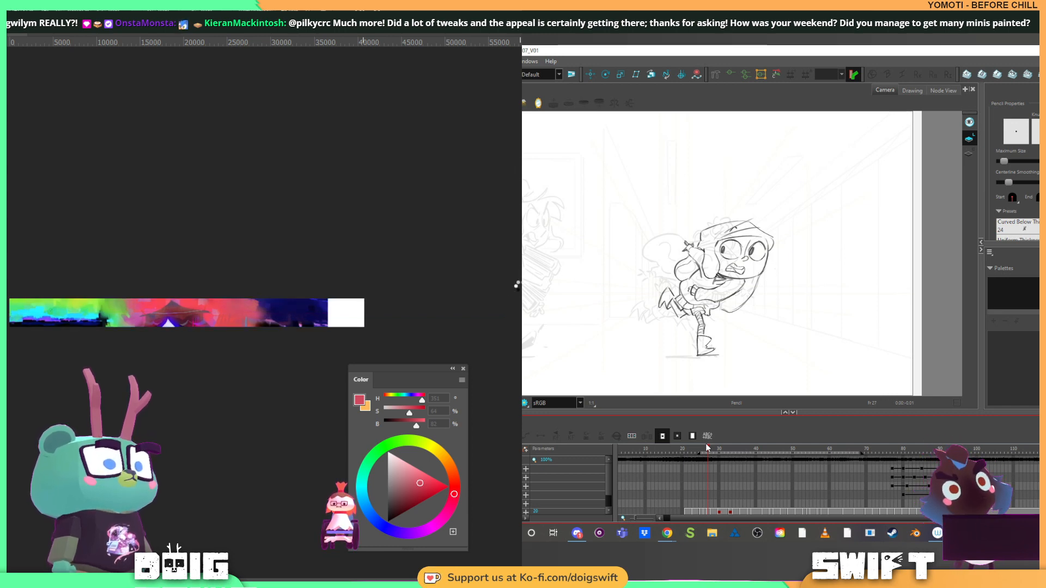
Paint the upper part of the blank strip at the canvas's right end with dark blues sampled from the neighbouring sky
scroll(232, 286, up, 2)
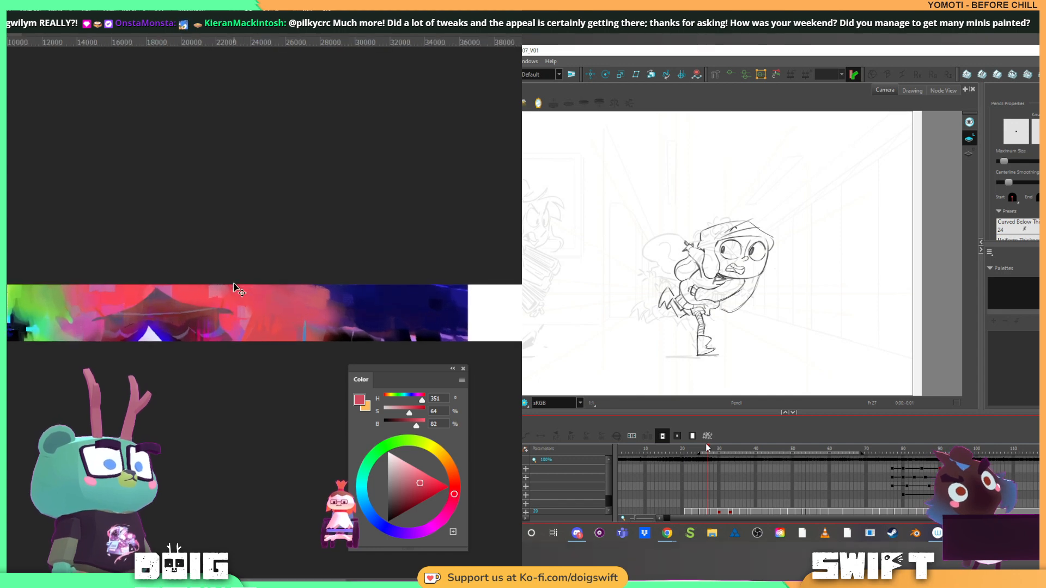
mouse_move(461, 307)
mouse_down()
mouse_move(394, 301)
mouse_move(467, 311)
mouse_move(409, 308)
mouse_move(399, 295)
mouse_move(493, 299)
mouse_up()
alt+click(397, 312)
alt+click(404, 291)
alt+click(402, 291)
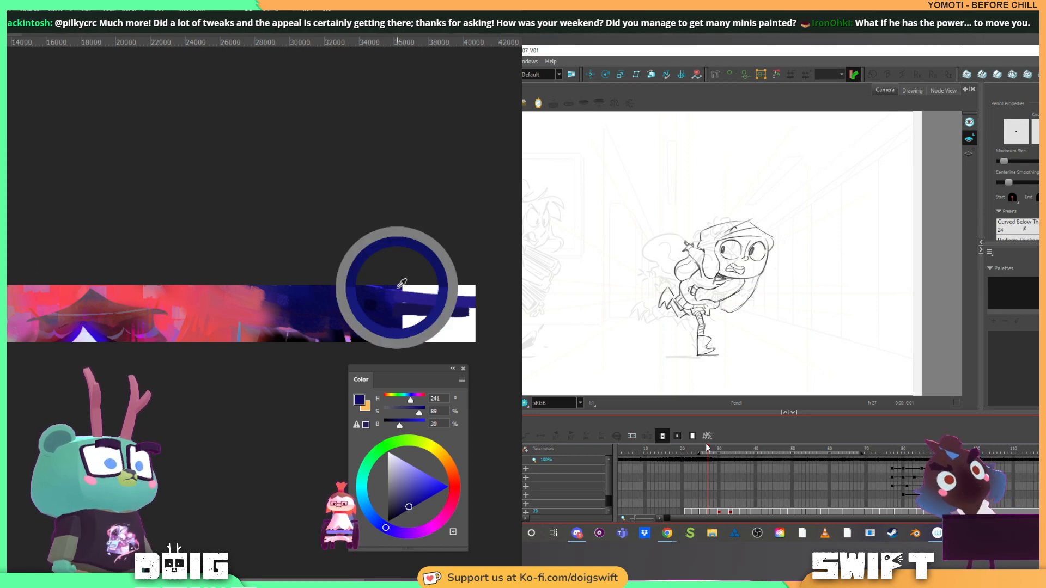
mouse_move(404, 289)
mouse_down()
mouse_move(508, 296)
mouse_move(389, 319)
mouse_move(512, 329)
mouse_up()
alt+click(390, 319)
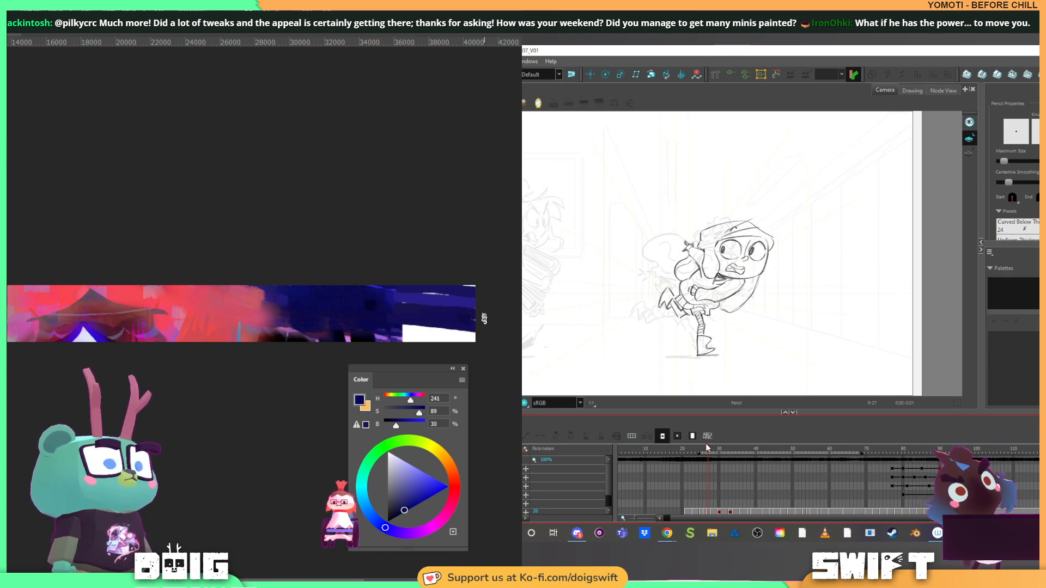
Fill the lower part of the blank strip with sampled dark blue and violet strokes, and touch up the remaining white gaps
alt+click(396, 326)
drag(397, 326, 502, 338)
alt+click(404, 333)
drag(404, 334, 496, 347)
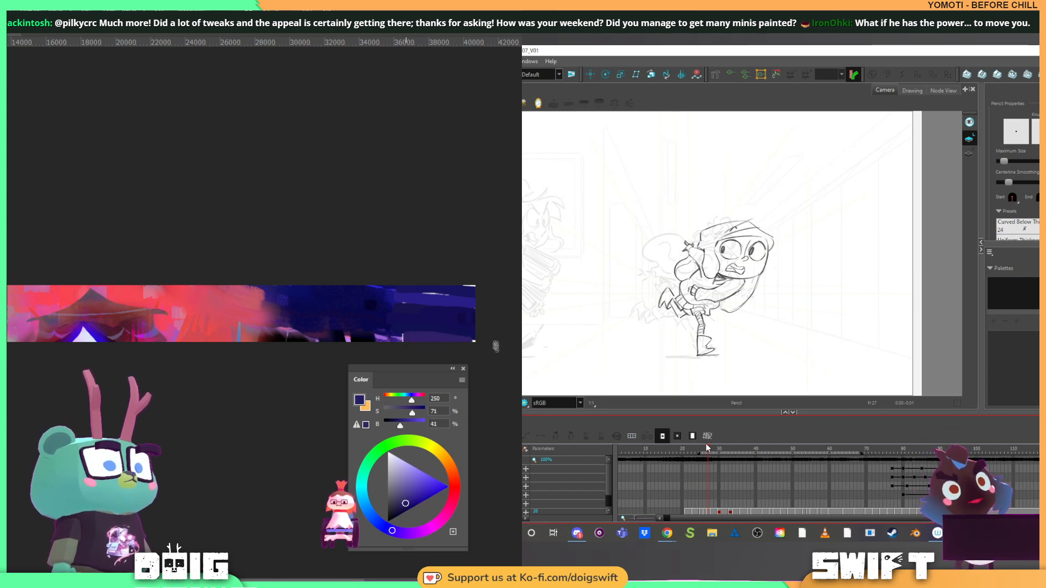
alt+click(403, 333)
alt+click(400, 332)
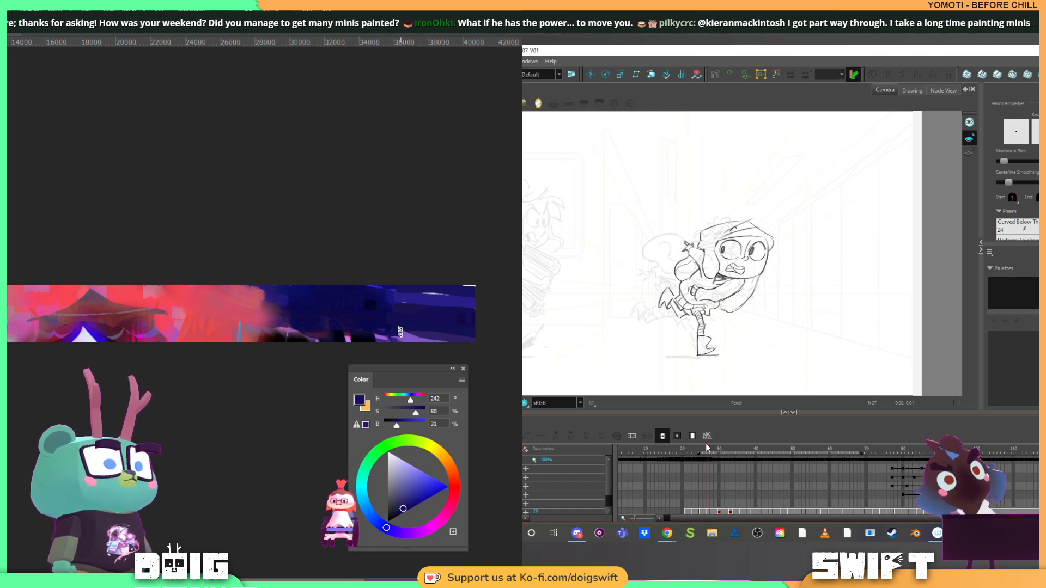
alt+click(453, 291)
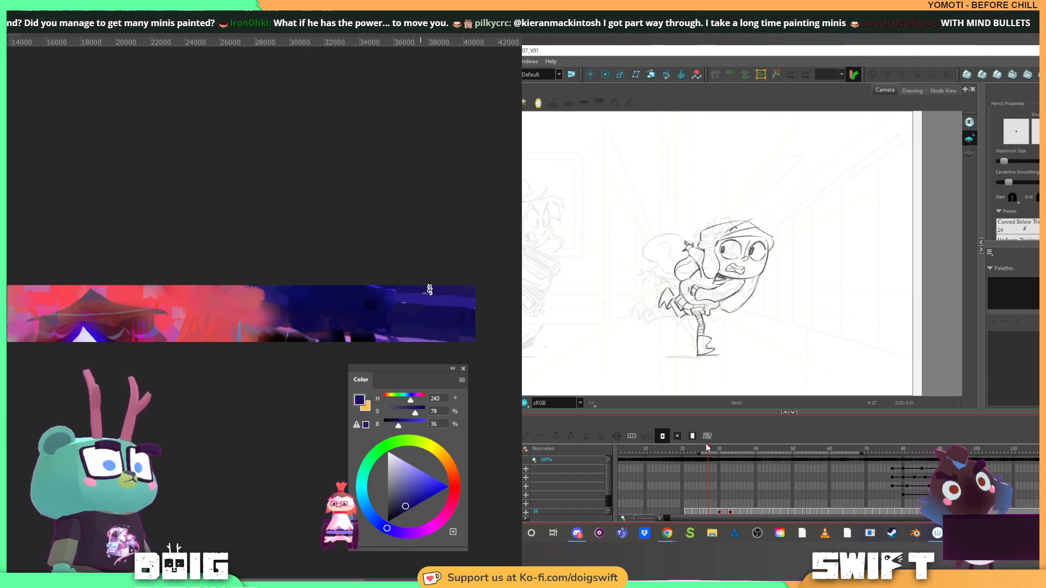
Resize the whole image proportionally to 66 percent of its width and height
scroll(335, 313, down, 1)
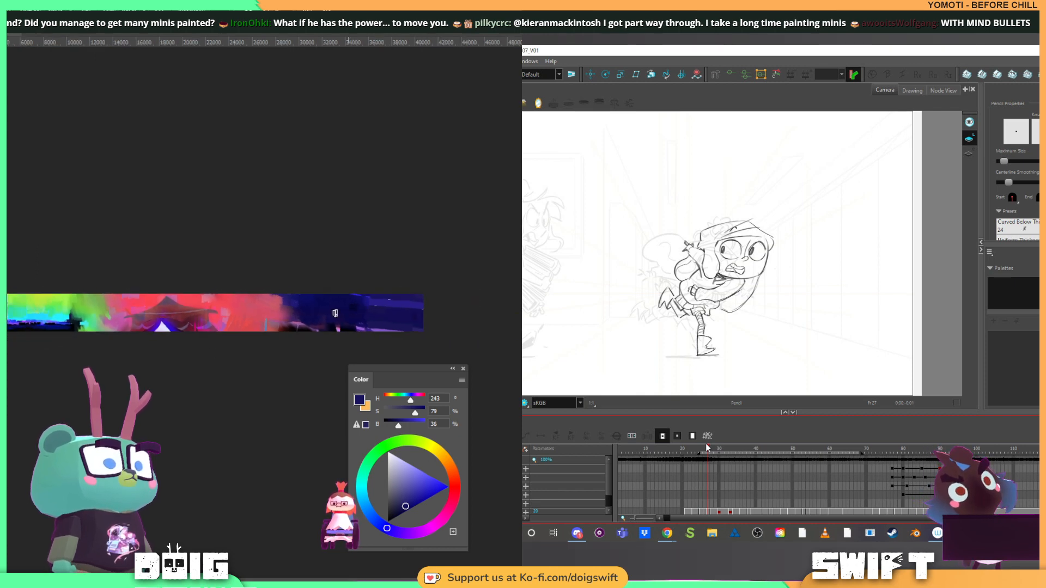
scroll(100, 289, up, 1)
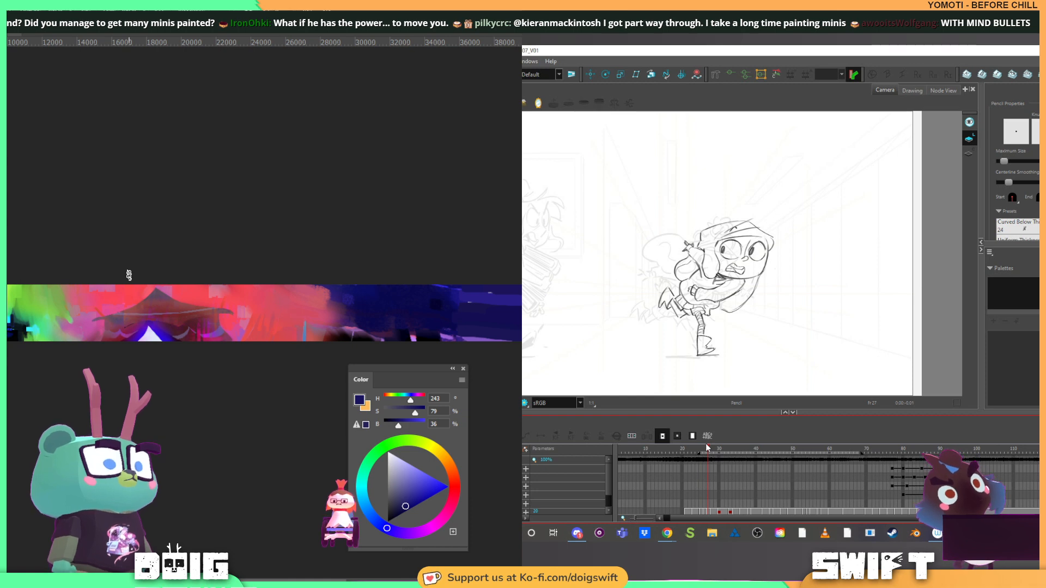
mouse_move(125, 245)
mouse_down()
mouse_move(185, 244)
mouse_move(136, 244)
mouse_up()
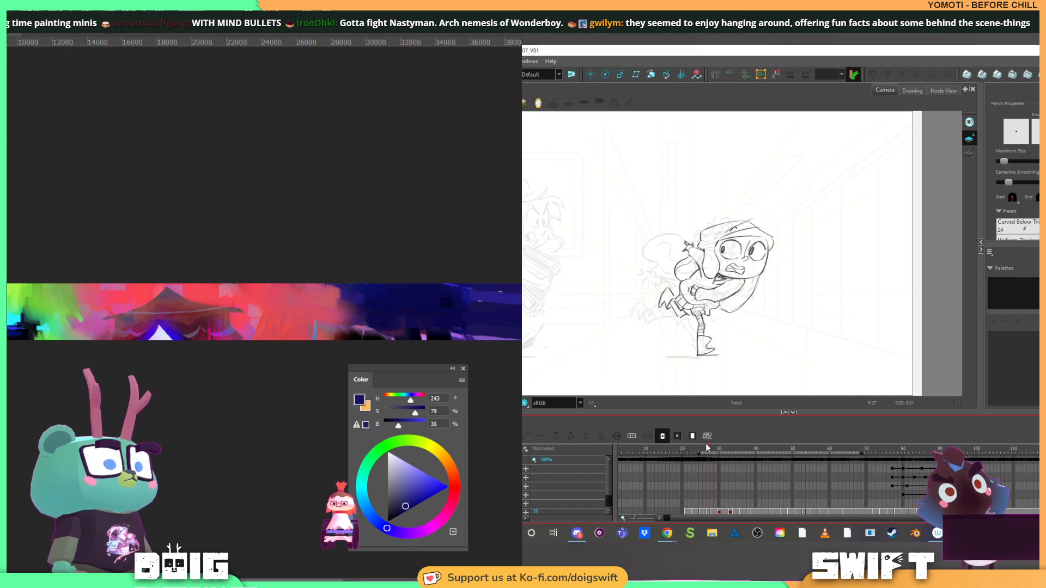
key(ctrl+alt+i)
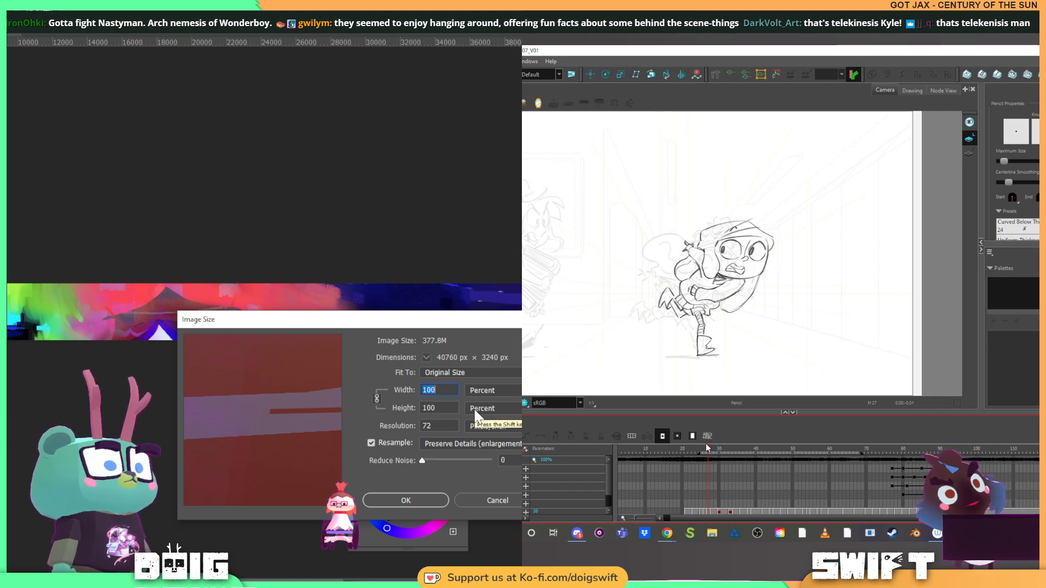
click(486, 388)
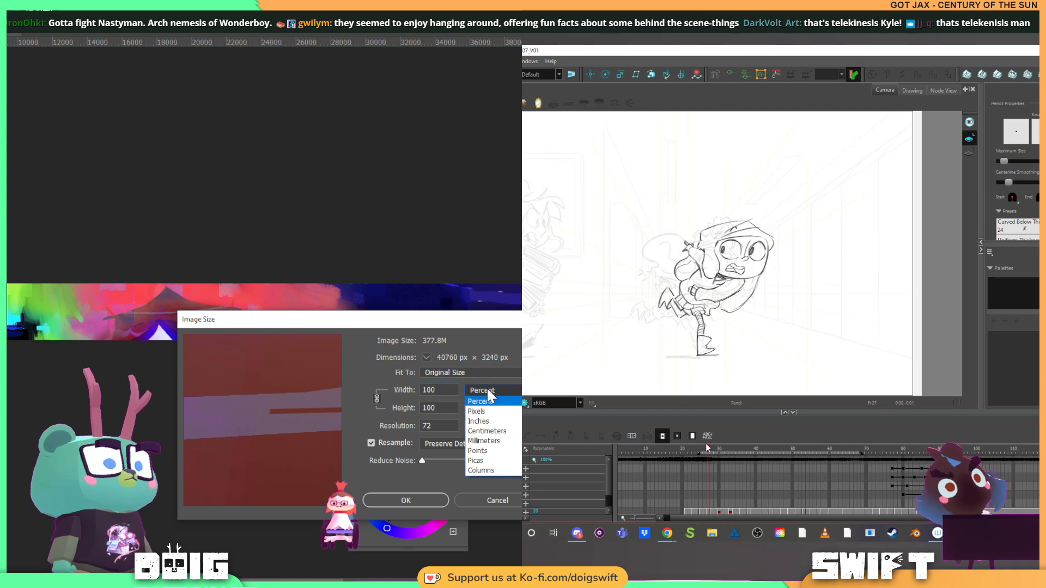
click(491, 404)
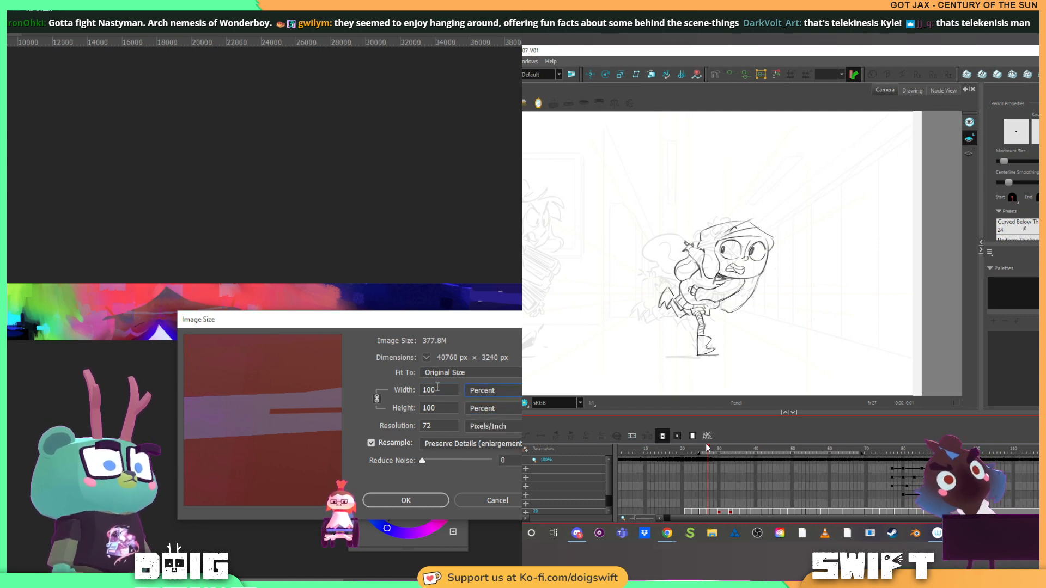
drag(437, 389, 354, 381)
text(66)
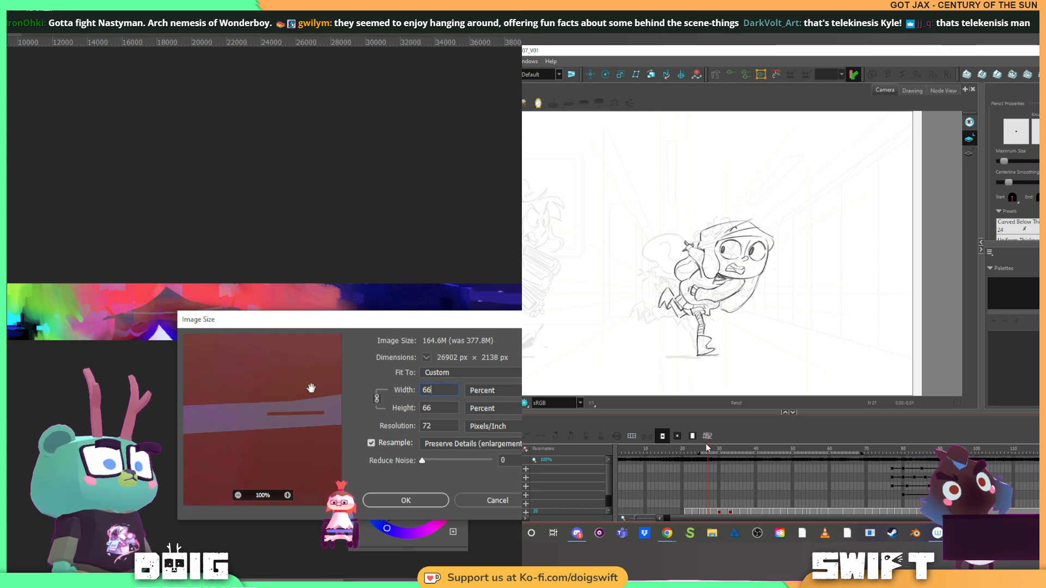
click(413, 499)
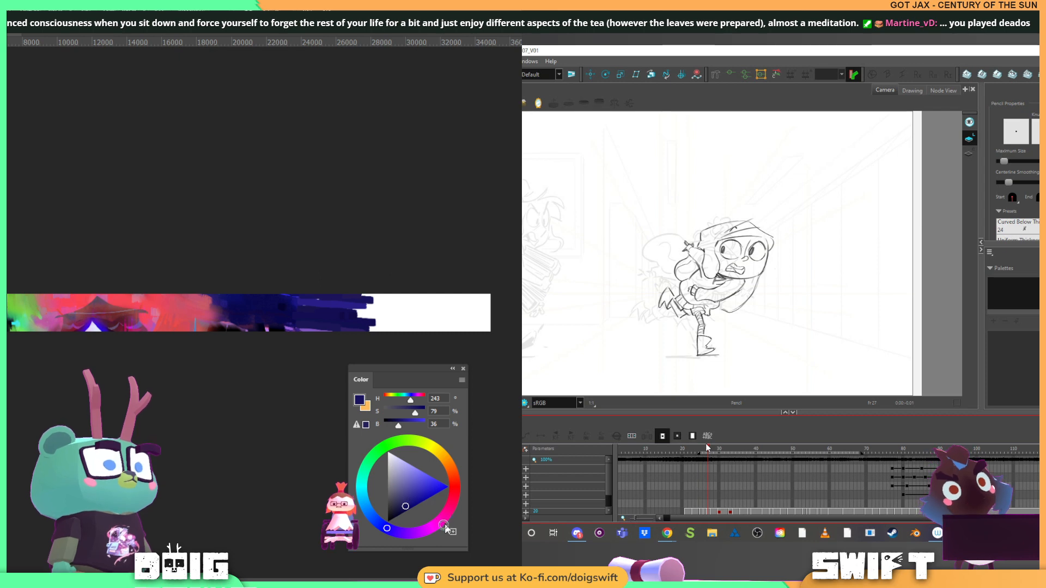
Block in most of the blank strip at the canvas's right end with magenta strokes around hue 308
drag(444, 527, 415, 495)
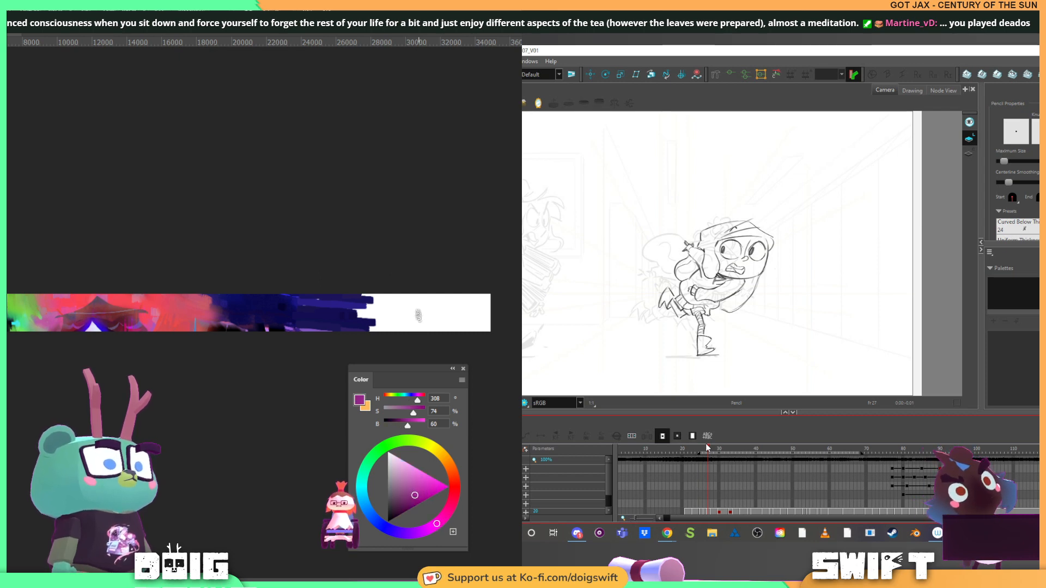
drag(391, 318, 455, 318)
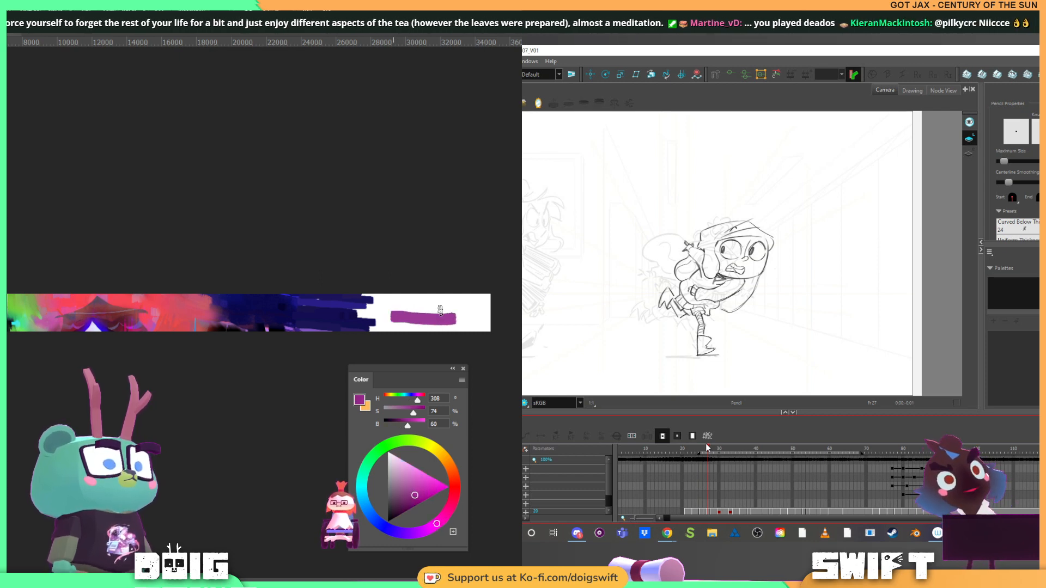
click(416, 490)
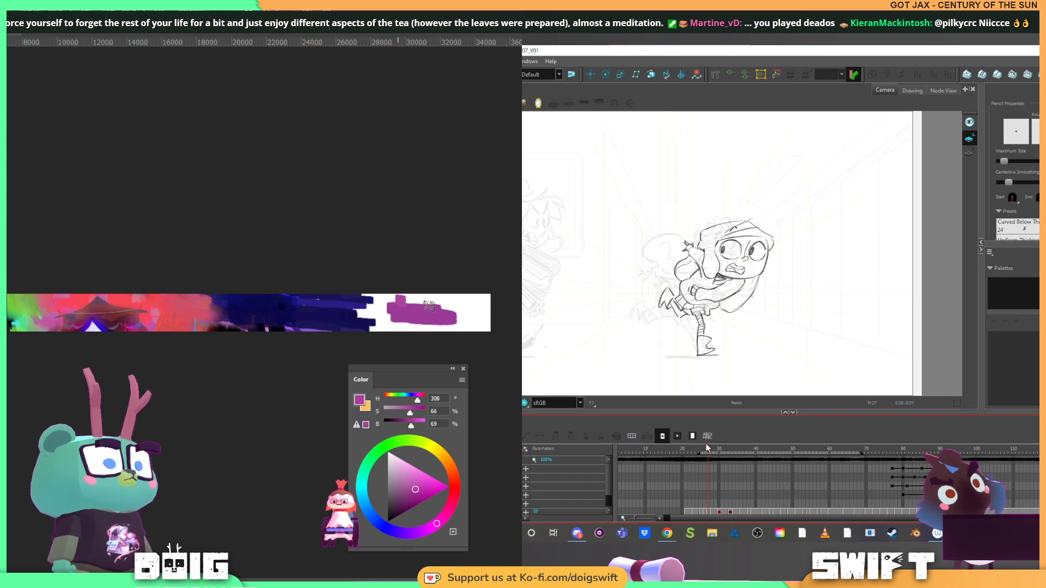
mouse_move(429, 307)
mouse_down()
mouse_move(490, 315)
mouse_move(488, 305)
mouse_move(400, 294)
mouse_move(485, 308)
mouse_move(481, 299)
mouse_up()
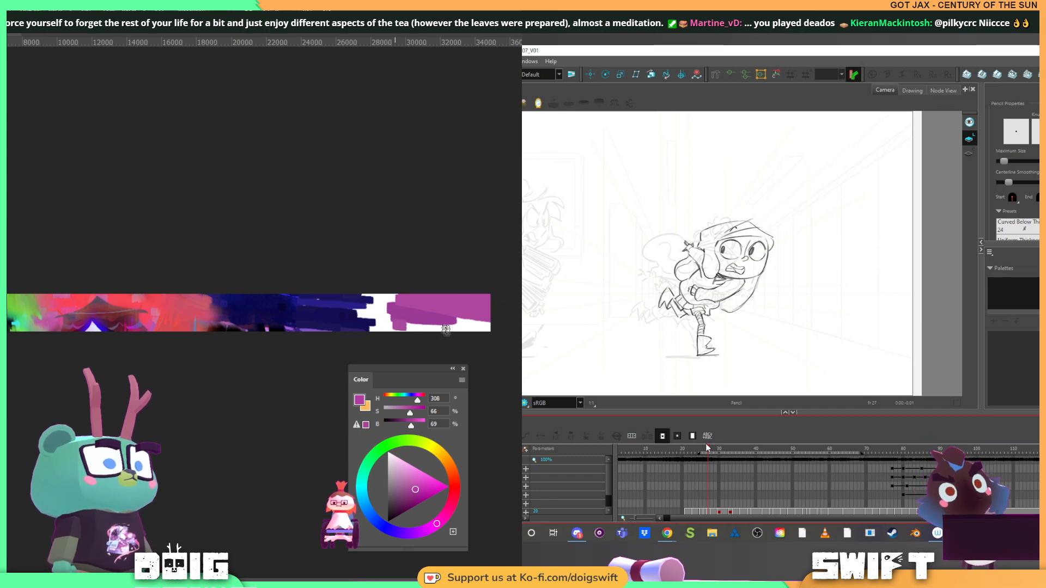
mouse_move(446, 330)
mouse_down()
mouse_move(516, 332)
mouse_move(459, 321)
mouse_move(513, 325)
mouse_up()
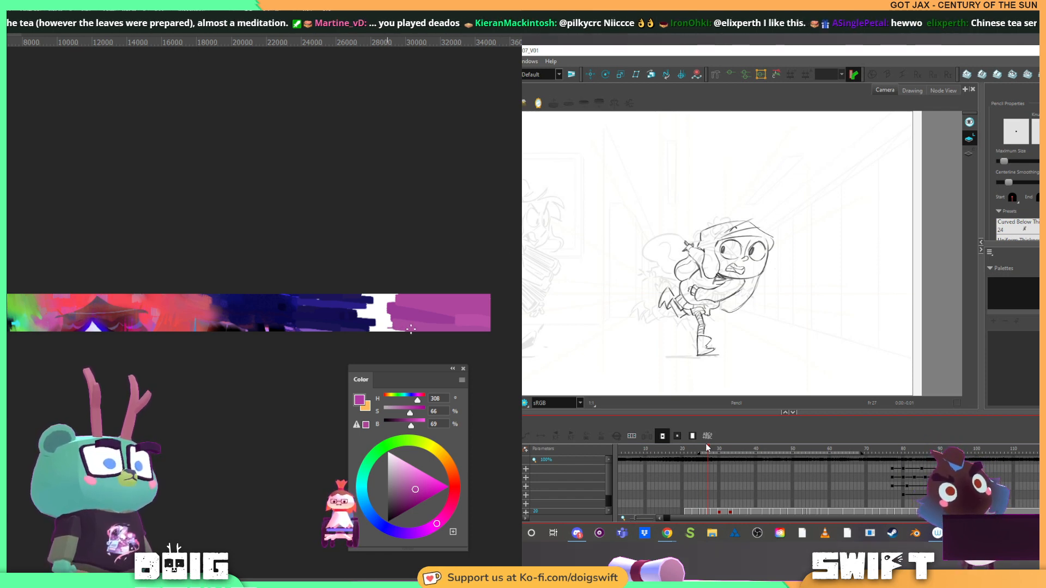
Cover the white gap between the dark blue and magenta areas with streaky magenta brush strokes
key(ctrl+plus)
key(ctrl+plus)
key(ctrl+plus)
key(ctrl+plus)
key(ctrl+plus)
key(ctrl+plus)
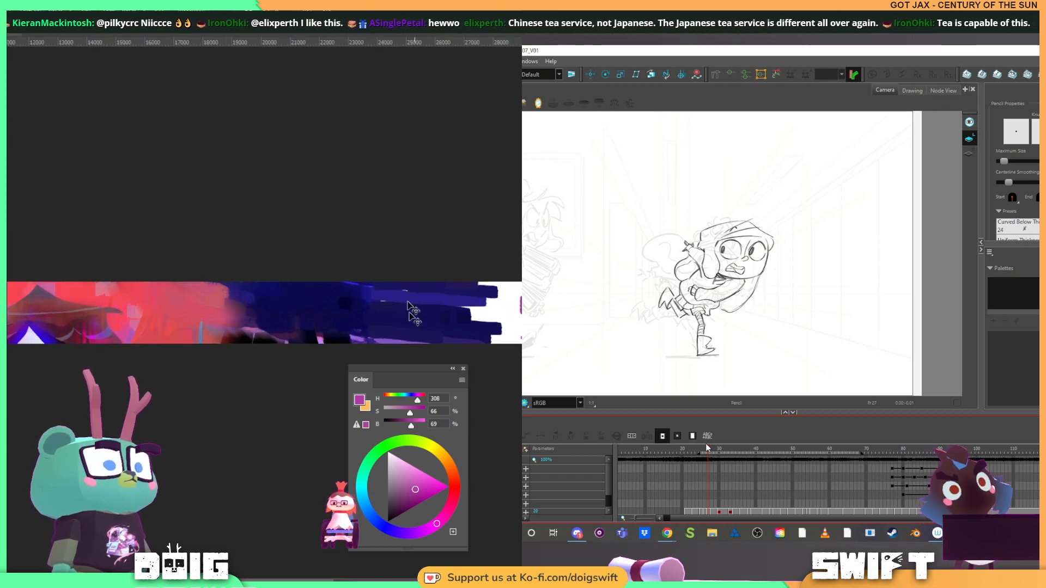
key(ctrl+plus)
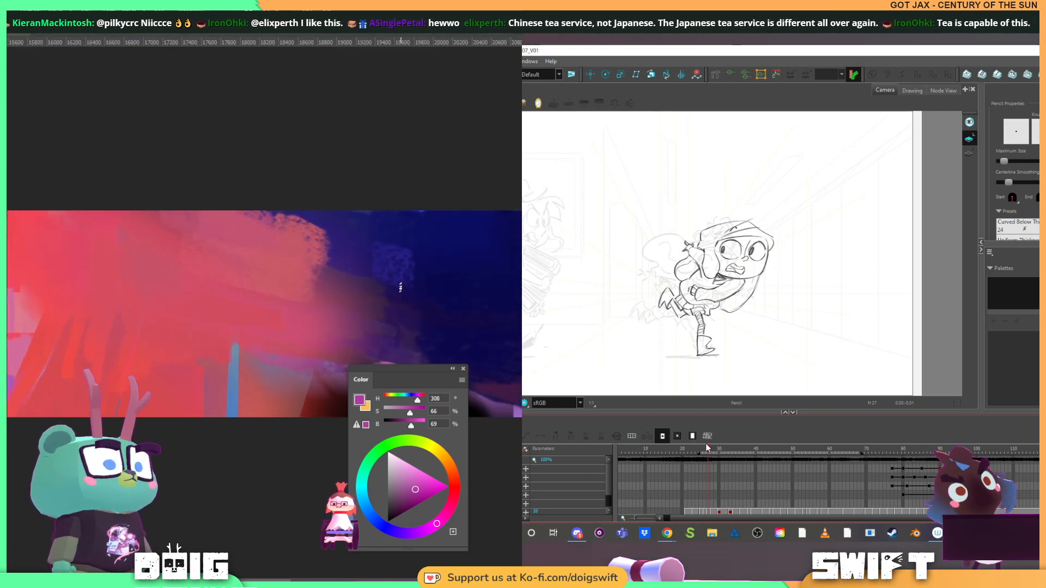
drag(404, 286, 82, 290)
drag(425, 292, 79, 263)
drag(375, 273, 24, 257)
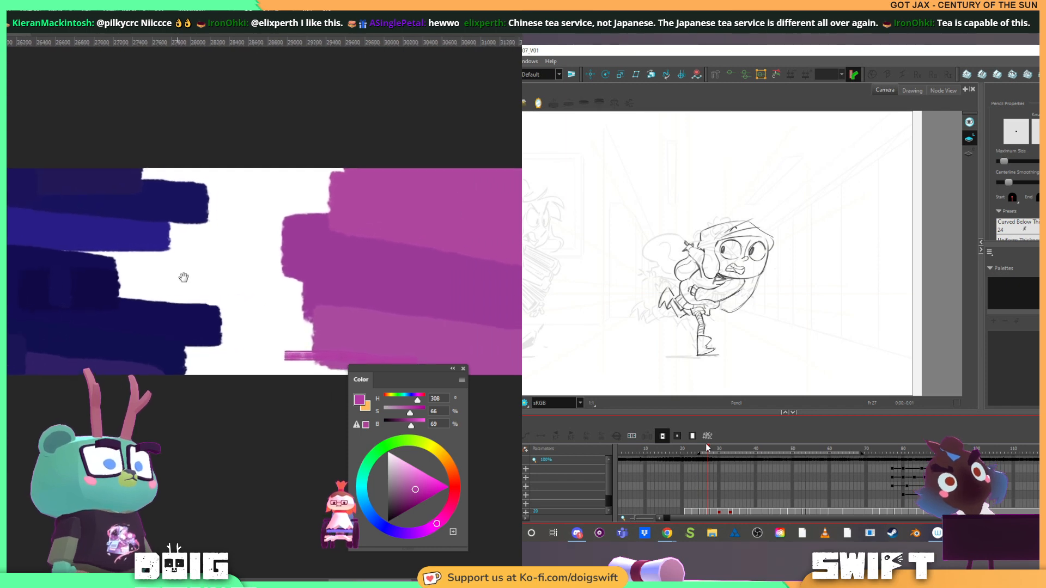
drag(184, 278, 184, 282)
mouse_move(170, 362)
mouse_down()
mouse_move(295, 373)
mouse_move(173, 365)
mouse_move(260, 384)
mouse_move(198, 382)
mouse_move(329, 381)
mouse_move(151, 364)
mouse_move(159, 351)
mouse_move(365, 352)
mouse_move(364, 341)
mouse_move(245, 329)
mouse_move(330, 349)
mouse_move(233, 351)
mouse_move(221, 361)
mouse_move(252, 375)
mouse_up()
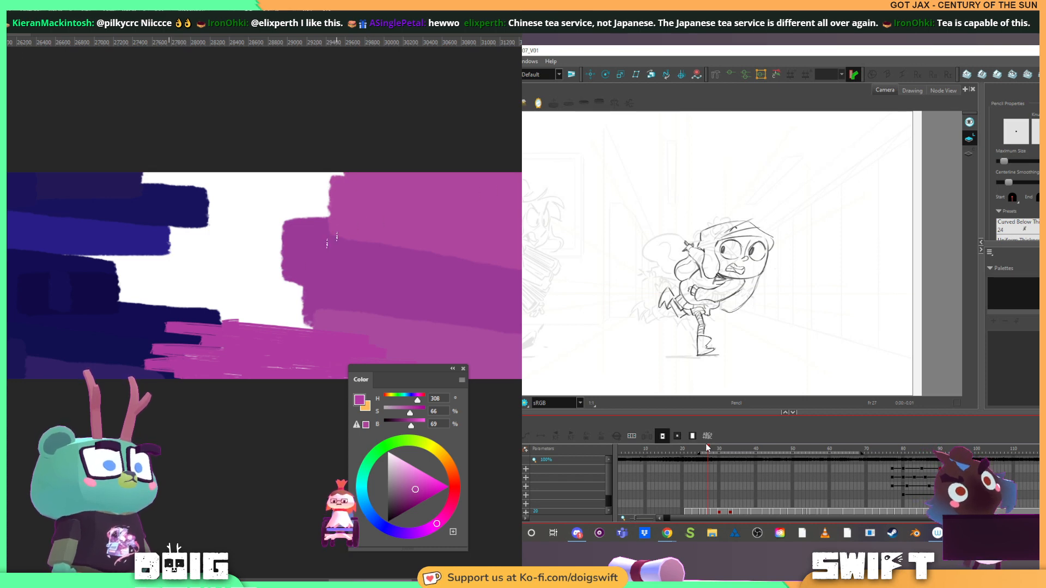
mouse_move(202, 366)
mouse_down()
mouse_move(366, 364)
mouse_move(180, 332)
mouse_move(335, 337)
mouse_move(307, 314)
mouse_move(164, 300)
mouse_move(102, 280)
mouse_move(314, 295)
mouse_move(343, 284)
mouse_move(110, 262)
mouse_move(392, 274)
mouse_move(256, 241)
mouse_move(149, 237)
mouse_move(326, 236)
mouse_move(194, 218)
mouse_move(321, 215)
mouse_move(201, 200)
mouse_move(258, 195)
mouse_move(132, 178)
mouse_move(339, 179)
mouse_move(301, 187)
mouse_up()
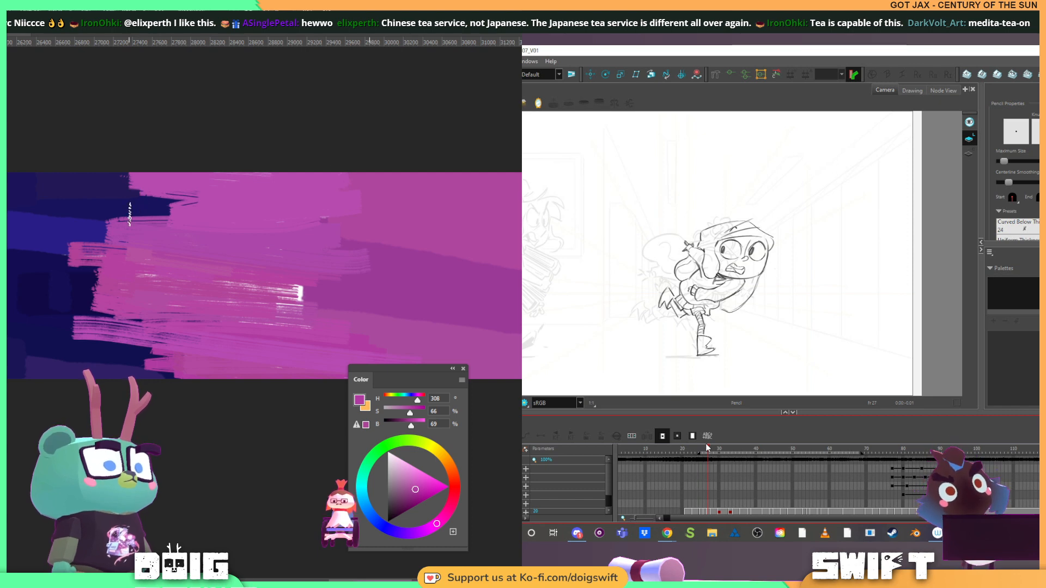
Streak sampled dark blues into the magenta along the transition, and cover the remaining white spot with purple
alt+click(83, 204)
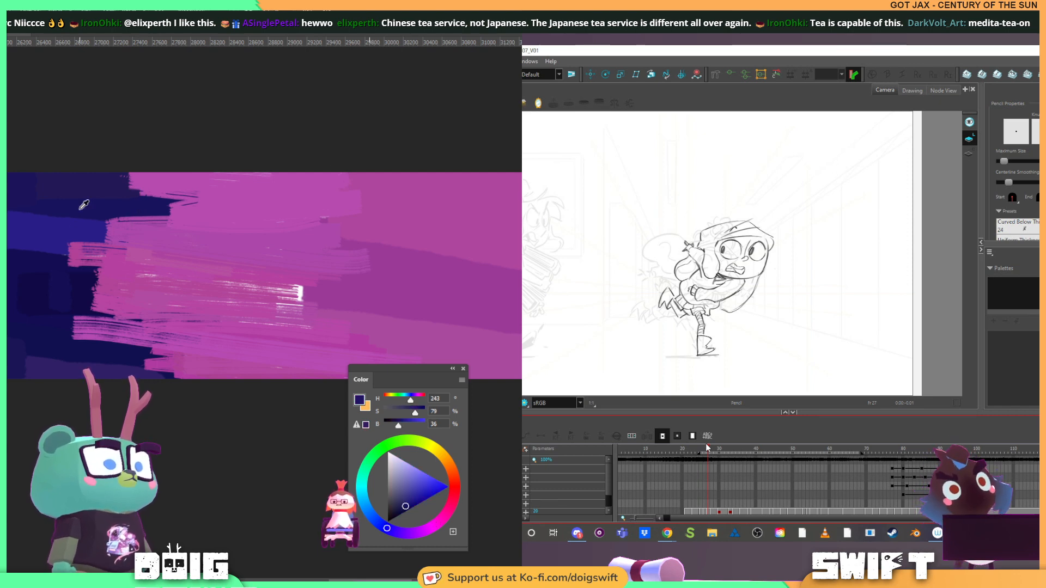
mouse_move(104, 185)
mouse_down()
mouse_move(200, 181)
mouse_move(156, 182)
mouse_move(186, 182)
mouse_move(167, 210)
mouse_move(223, 189)
mouse_move(211, 180)
mouse_move(296, 193)
mouse_up()
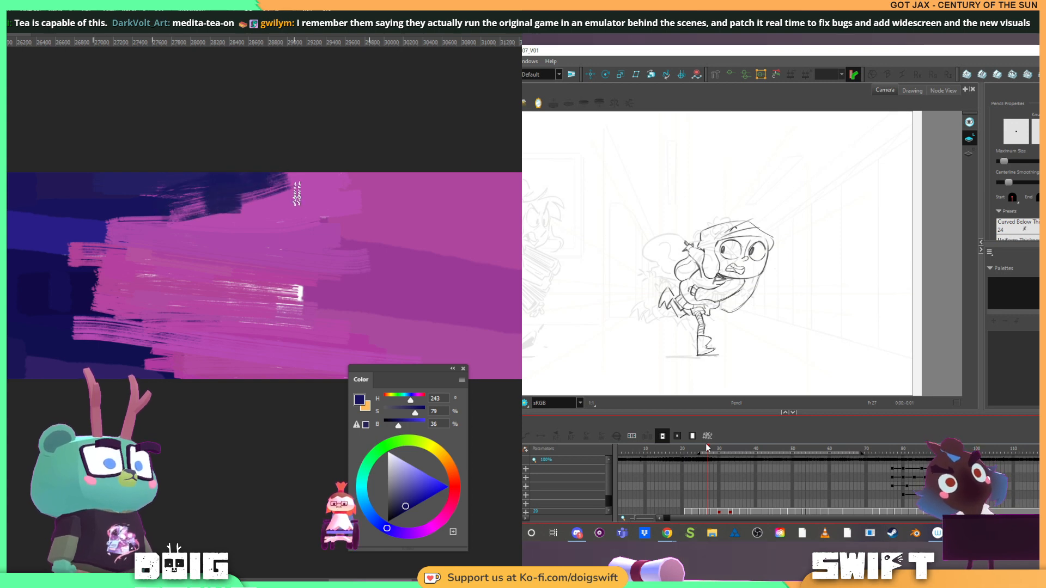
alt+click(61, 246)
mouse_move(71, 250)
mouse_down()
mouse_move(58, 252)
mouse_move(136, 249)
mouse_up()
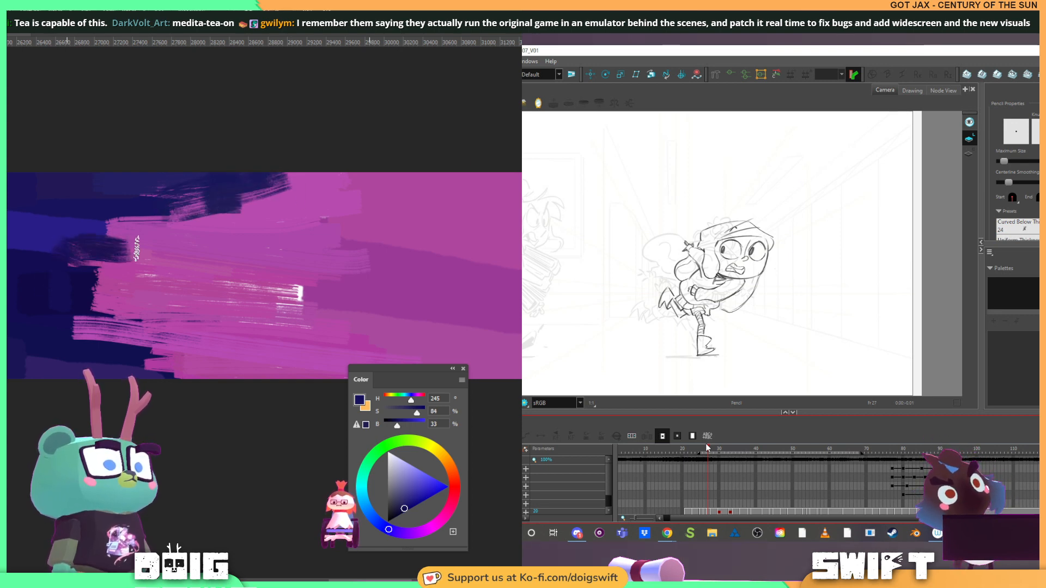
alt+click(80, 230)
mouse_move(71, 238)
mouse_down()
mouse_move(115, 243)
mouse_move(61, 244)
mouse_move(124, 231)
mouse_up()
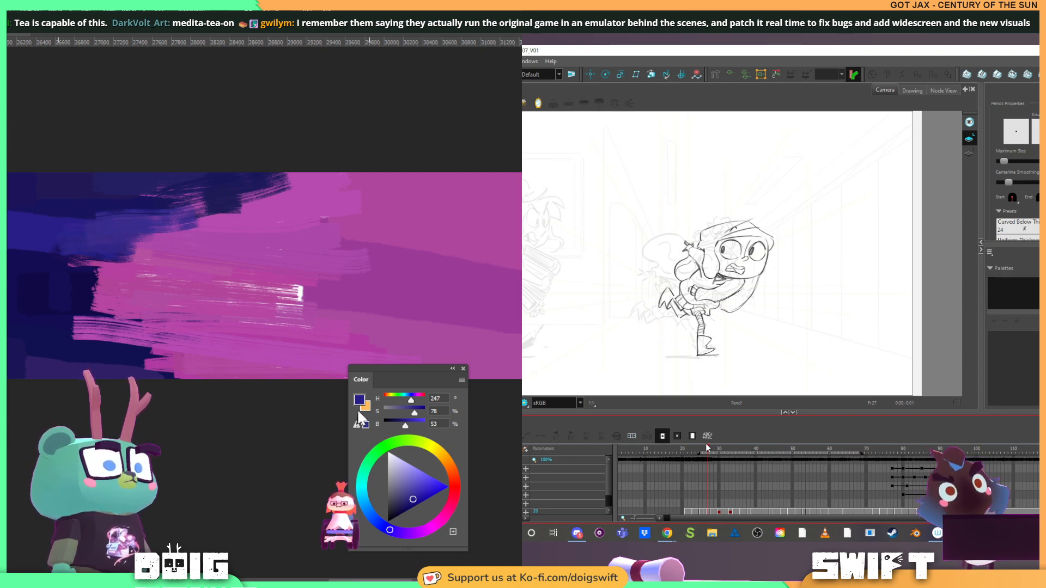
mouse_move(275, 303)
mouse_down()
mouse_move(209, 314)
mouse_move(256, 327)
mouse_up()
alt+click(267, 307)
Brush a soft bright pink glow (hue 302, saturation 58, brightness 100) over the magenta right end
drag(419, 473, 434, 457)
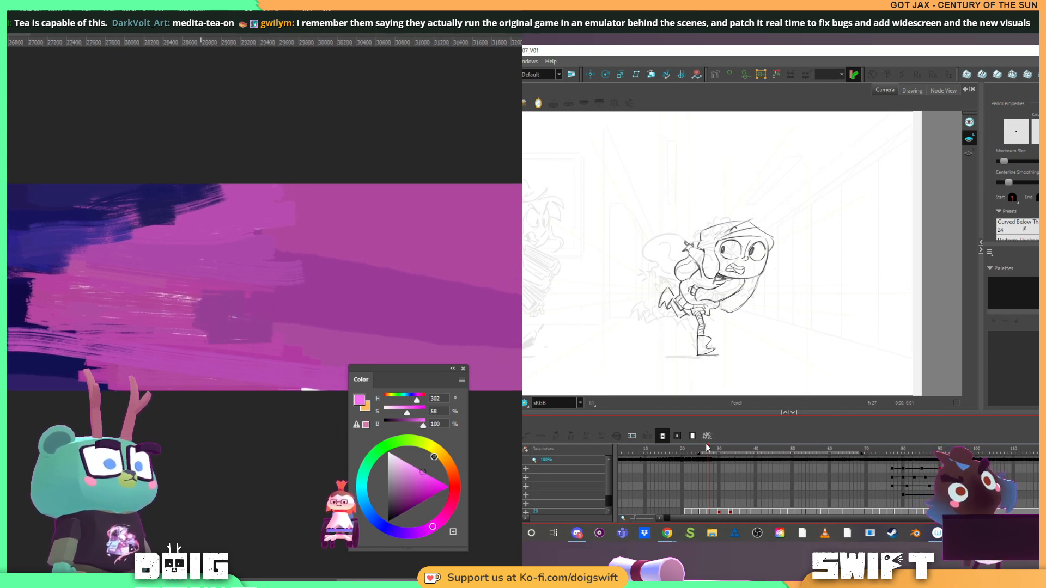
key(ctrl+minus)
key(ctrl+minus)
key(ctrl+minus)
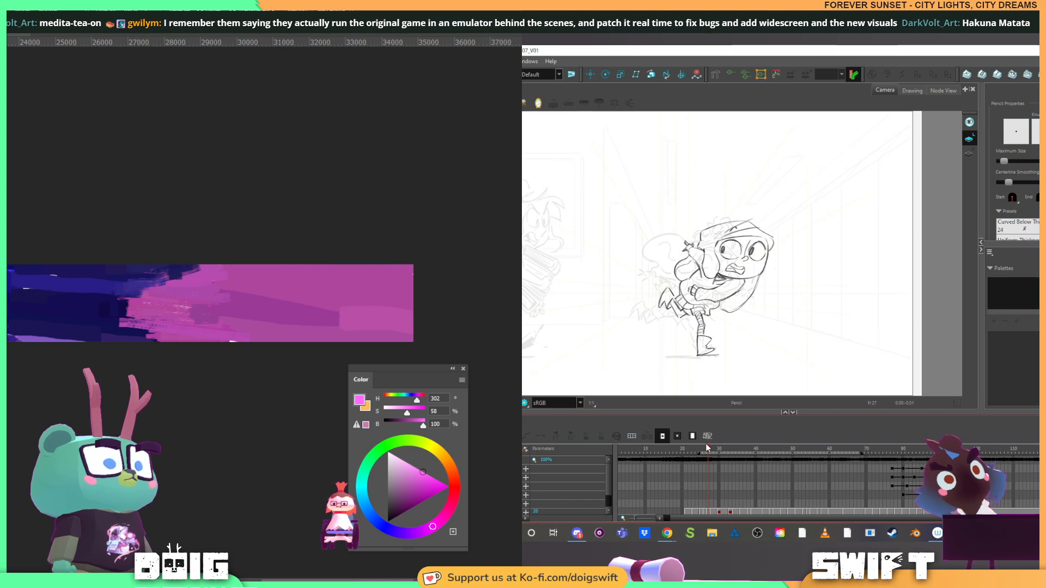
drag(273, 217, 153, 424)
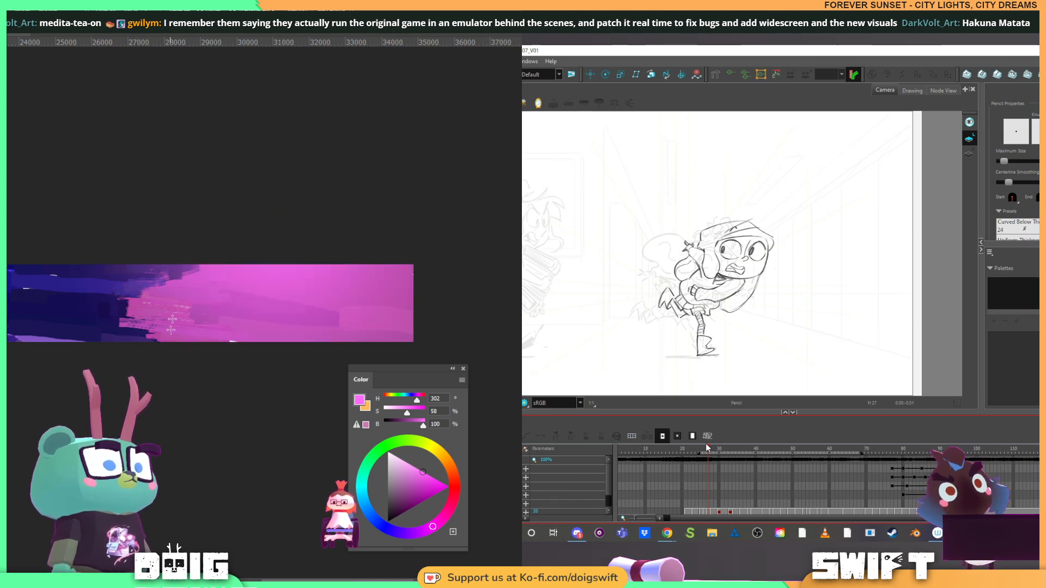
mouse_move(213, 180)
mouse_down()
mouse_move(150, 404)
mouse_move(152, 434)
mouse_move(229, 126)
mouse_up()
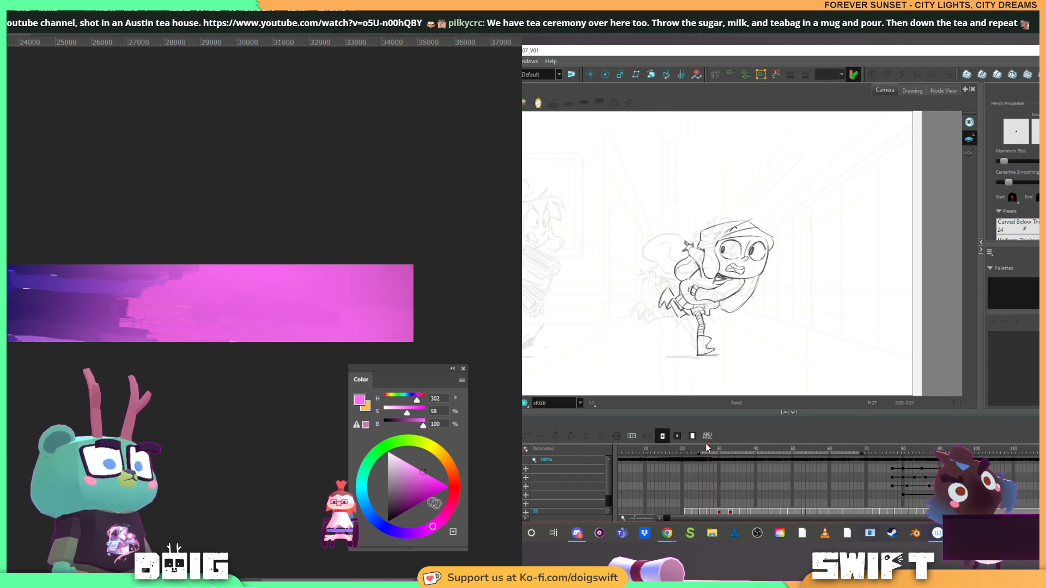
Lighten the pink right end with soft strokes of paler pink at 27% saturation and 100% brightness
drag(423, 472, 410, 443)
drag(430, 231, 189, 427)
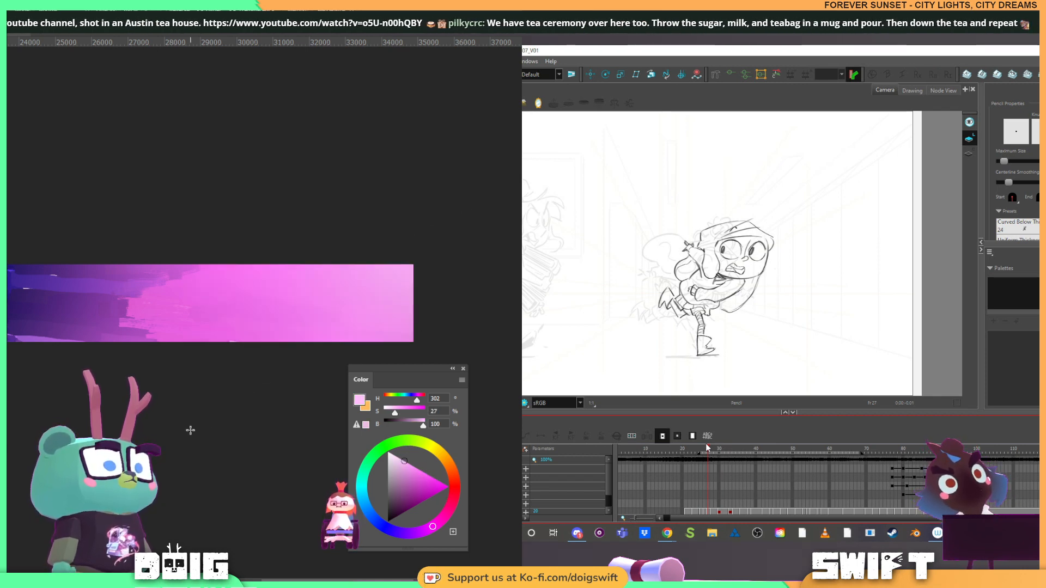
drag(166, 377, 223, 331)
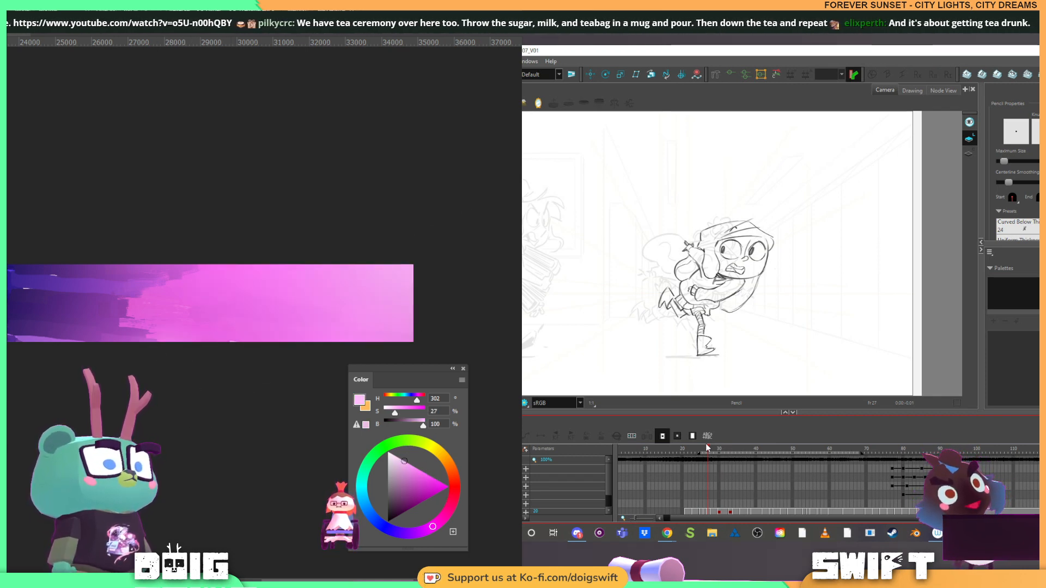
Blend sampled dark blue softly across the transition into pink, and touch up its lower edge with sampled violet
drag(34, 287, 161, 290)
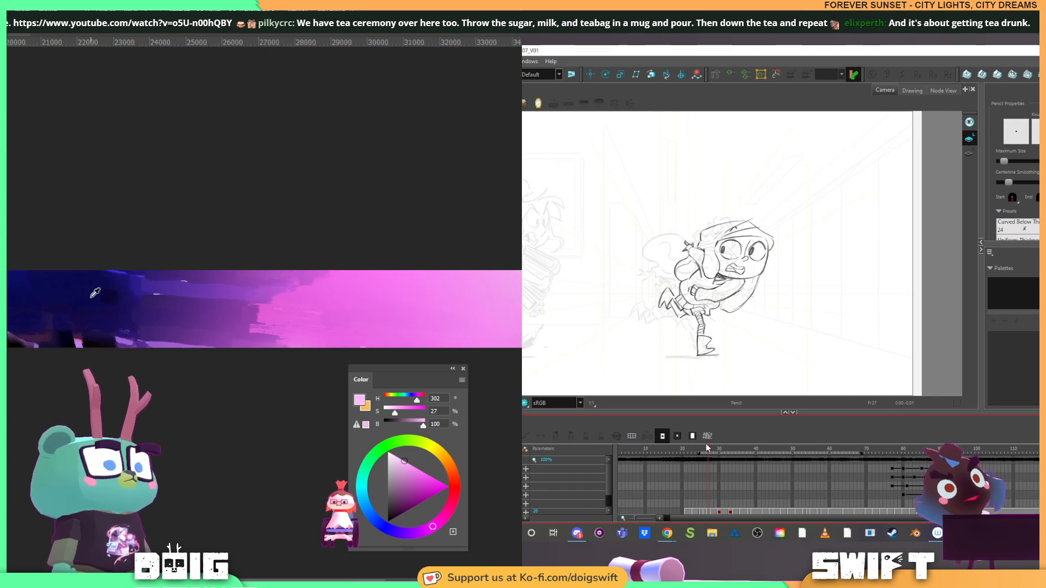
alt+click(91, 298)
drag(243, 224, 278, 340)
drag(180, 213, 273, 367)
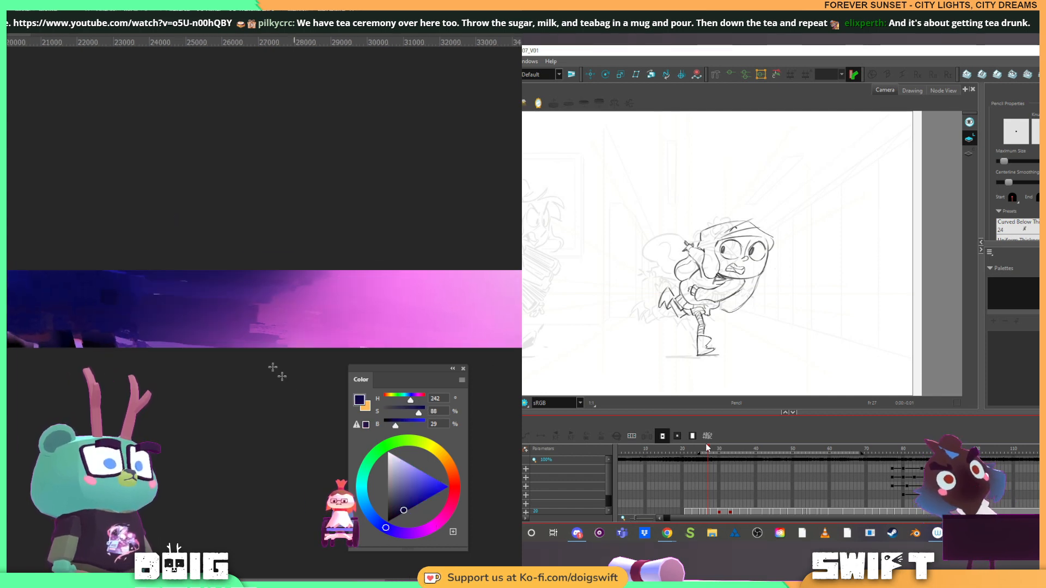
drag(164, 306, 267, 414)
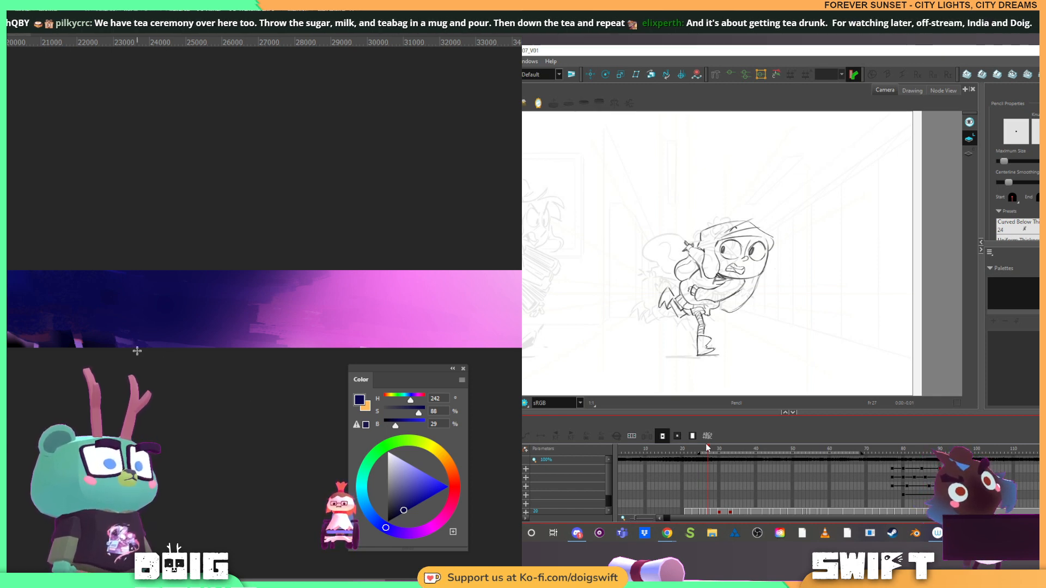
alt+click(117, 338)
drag(114, 342, 78, 341)
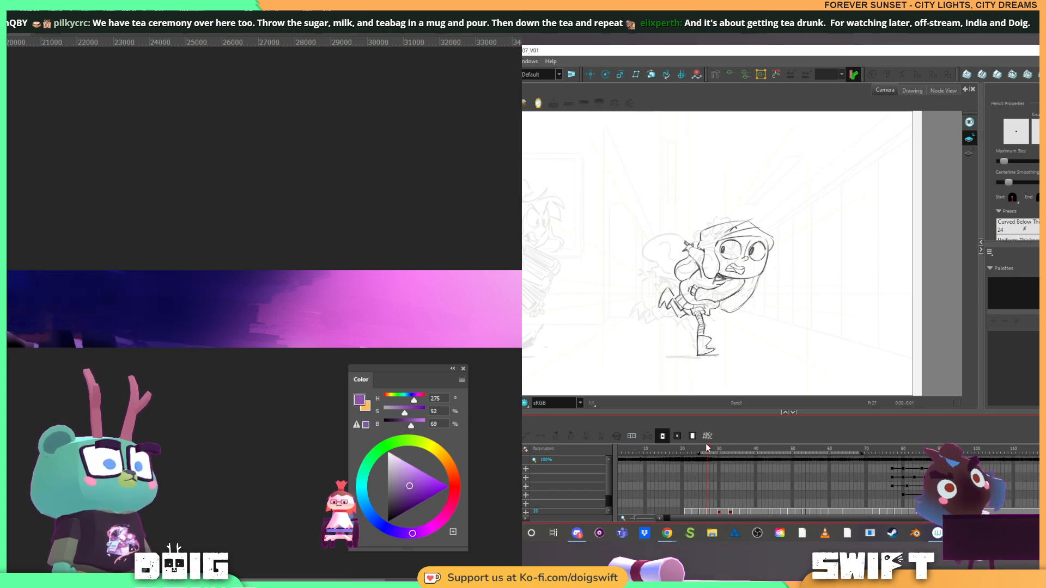
Paint a pink and violet wedge along the lower edge of the dark blue area using colours sampled nearby
key(ctrl+plus)
key(ctrl+plus)
key(ctrl+plus)
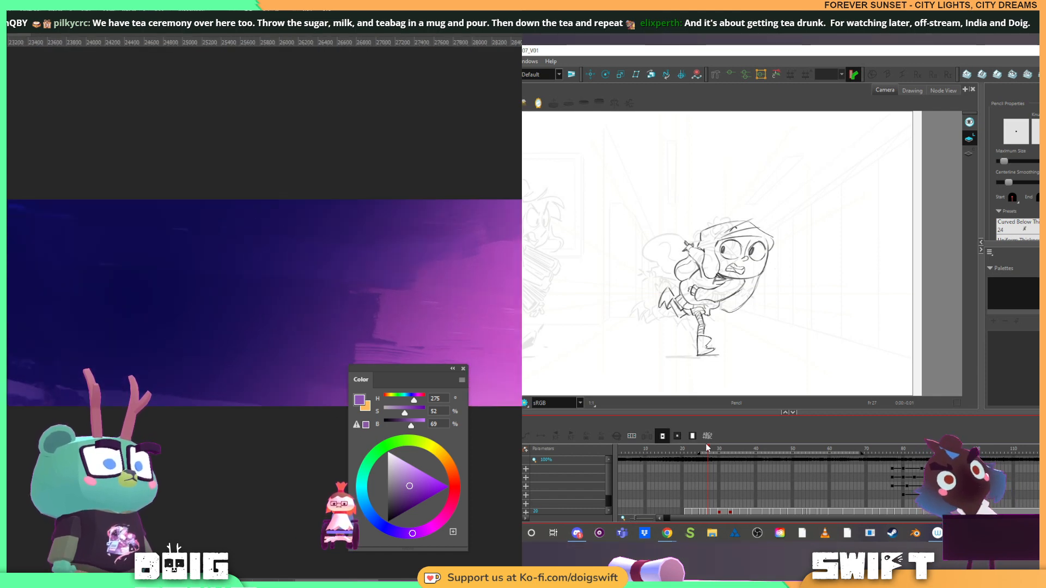
drag(56, 374, 141, 367)
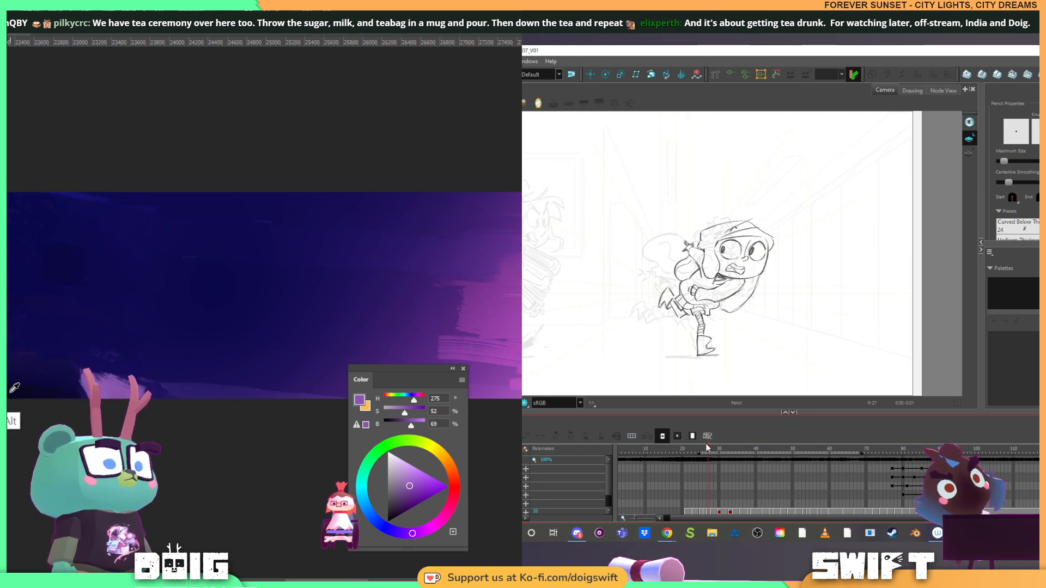
alt+click(15, 387)
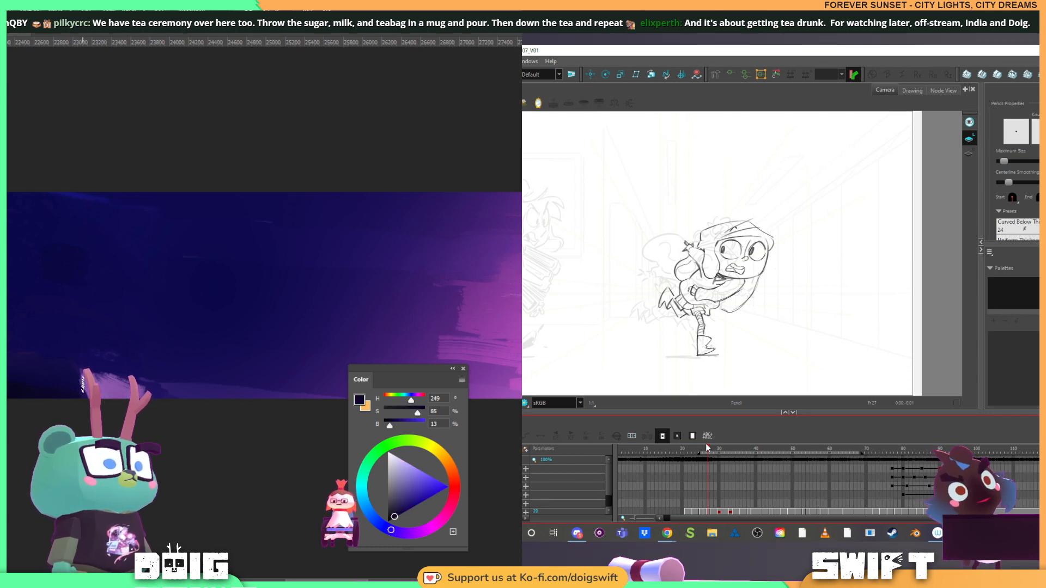
alt+click(71, 356)
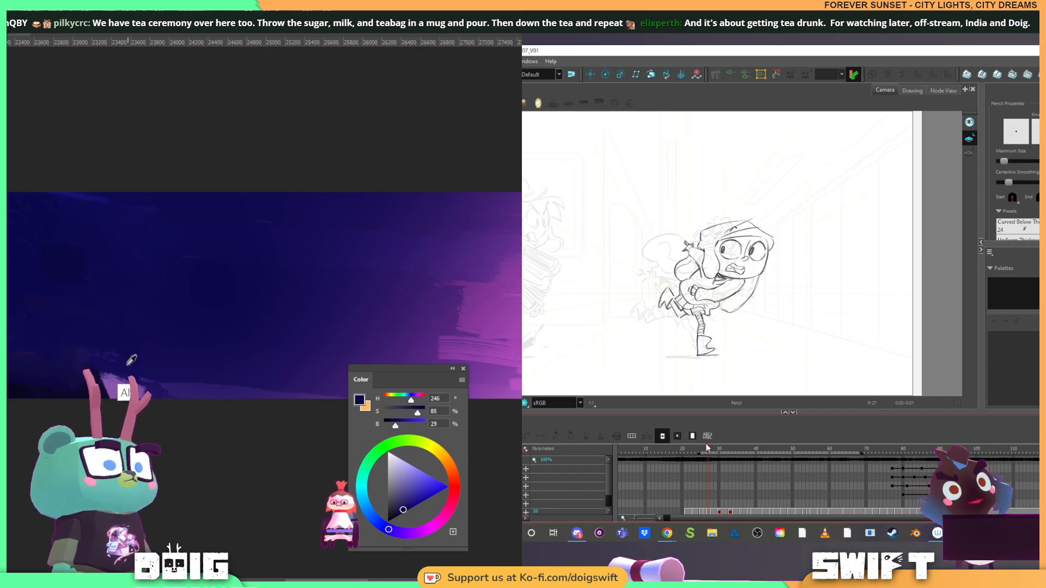
alt+click(117, 385)
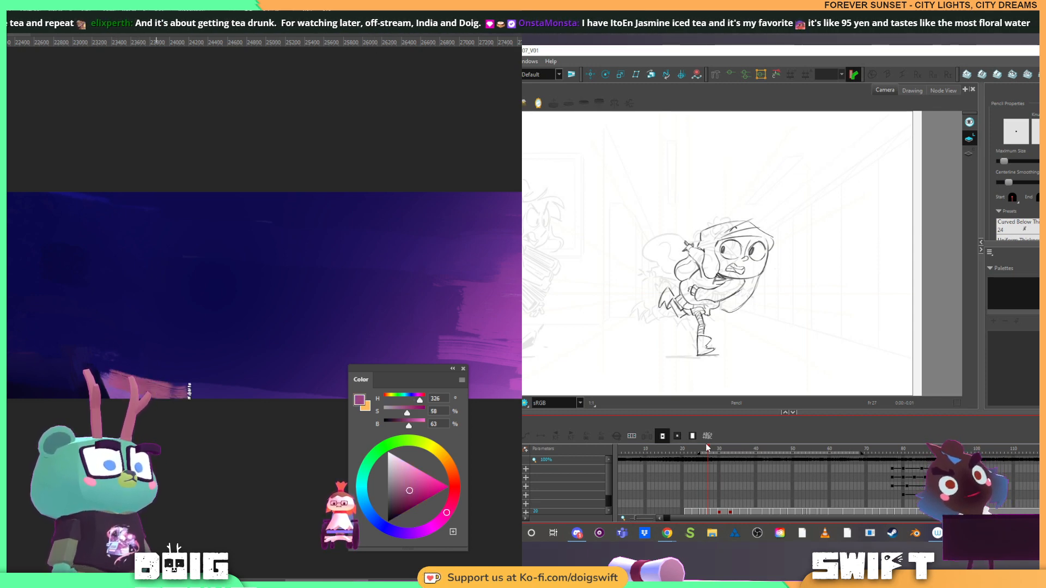
alt+click(129, 385)
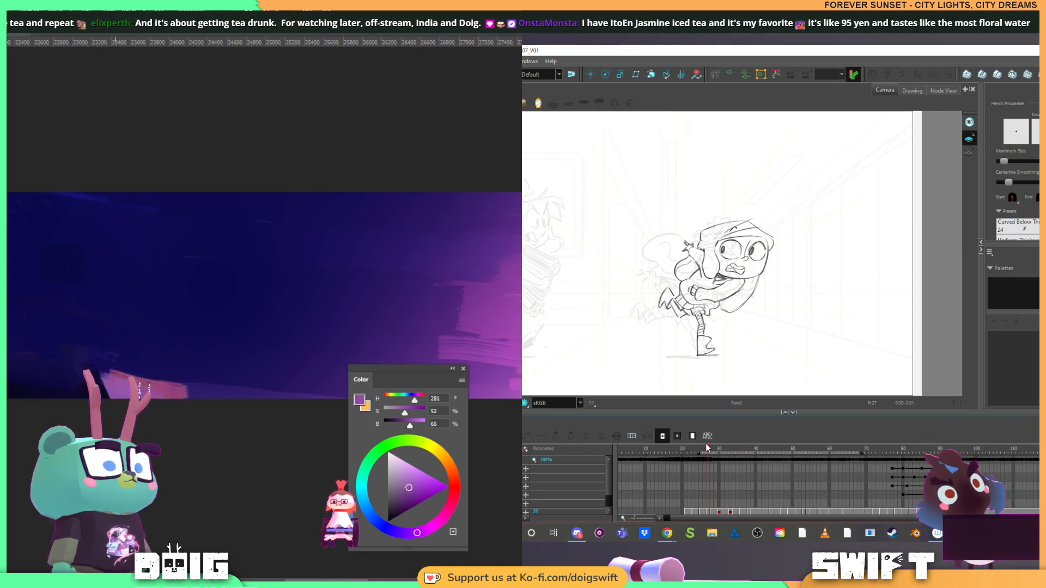
drag(266, 318, 217, 297)
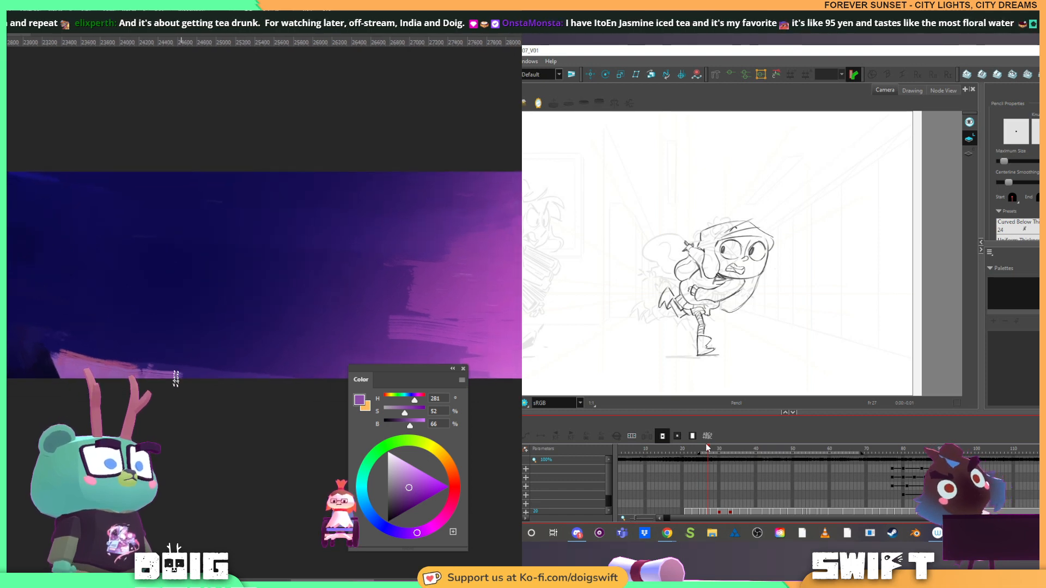
key(alt)
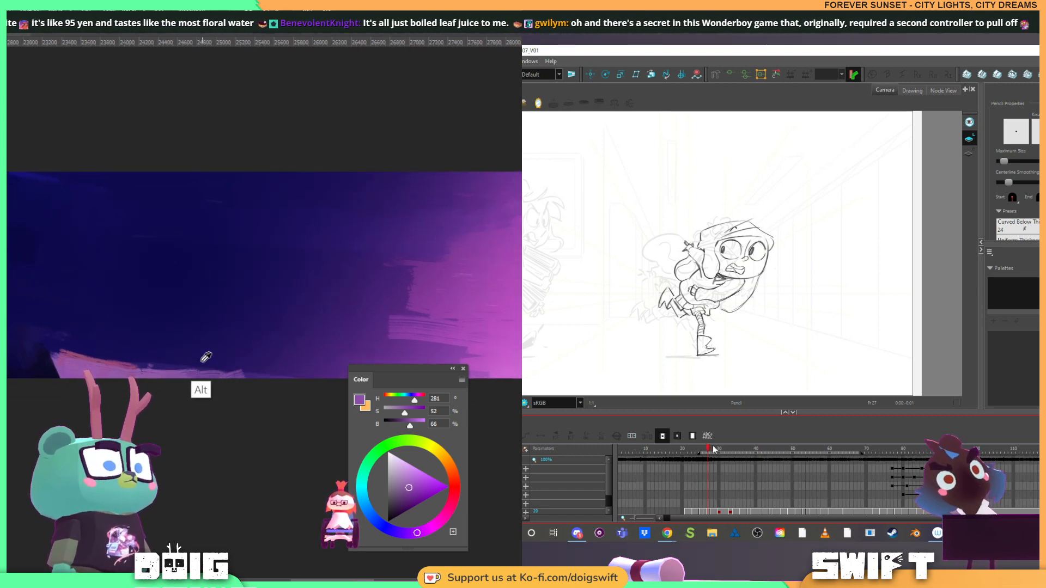
Brush dark crimson (hue 329, saturation 81, brightness 35) above the pink wedge and break it up with sampled dark blue
alt+click(203, 361)
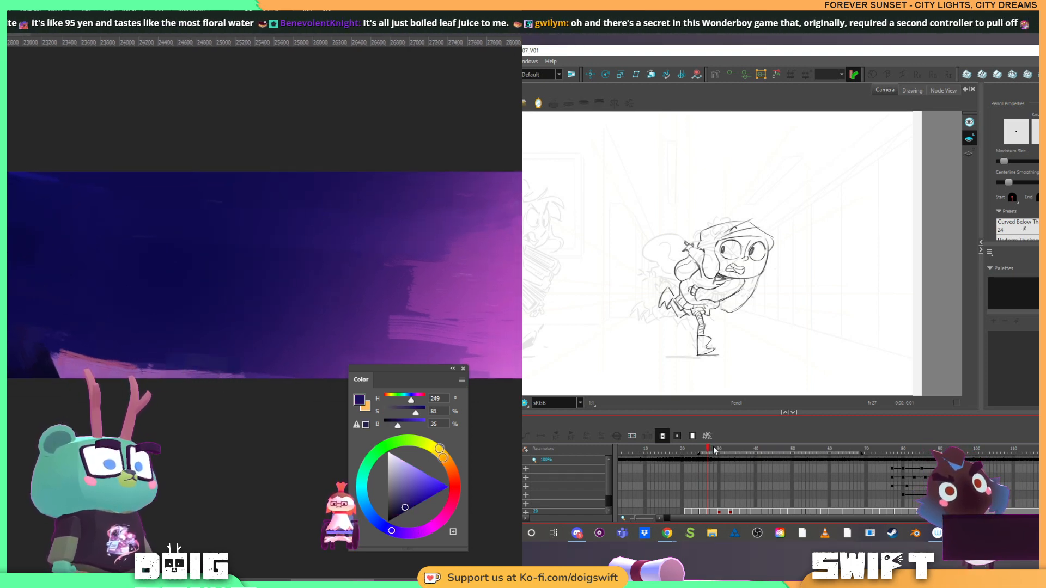
drag(439, 448, 449, 510)
drag(60, 334, 95, 337)
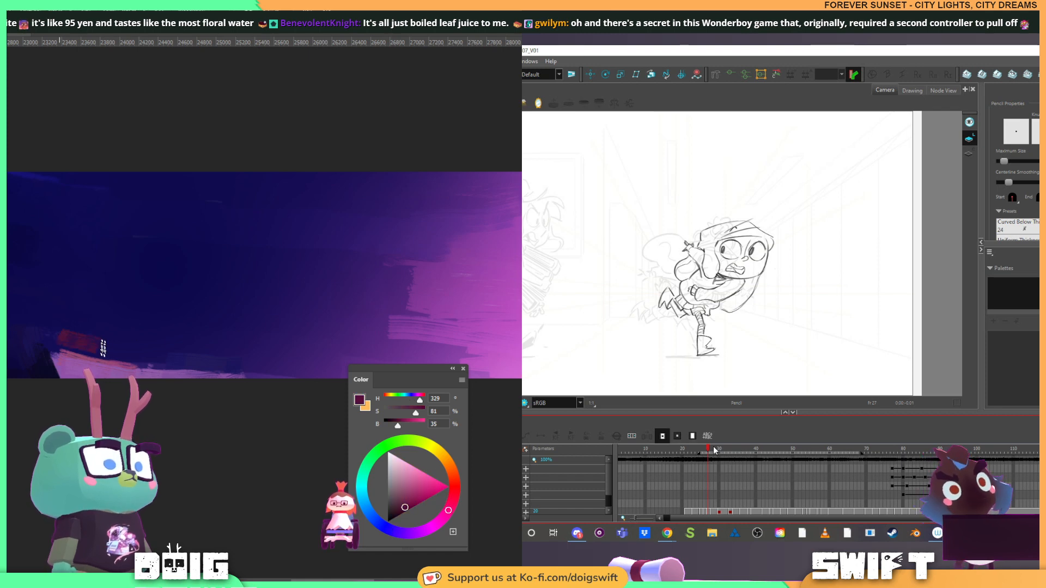
alt+click(109, 321)
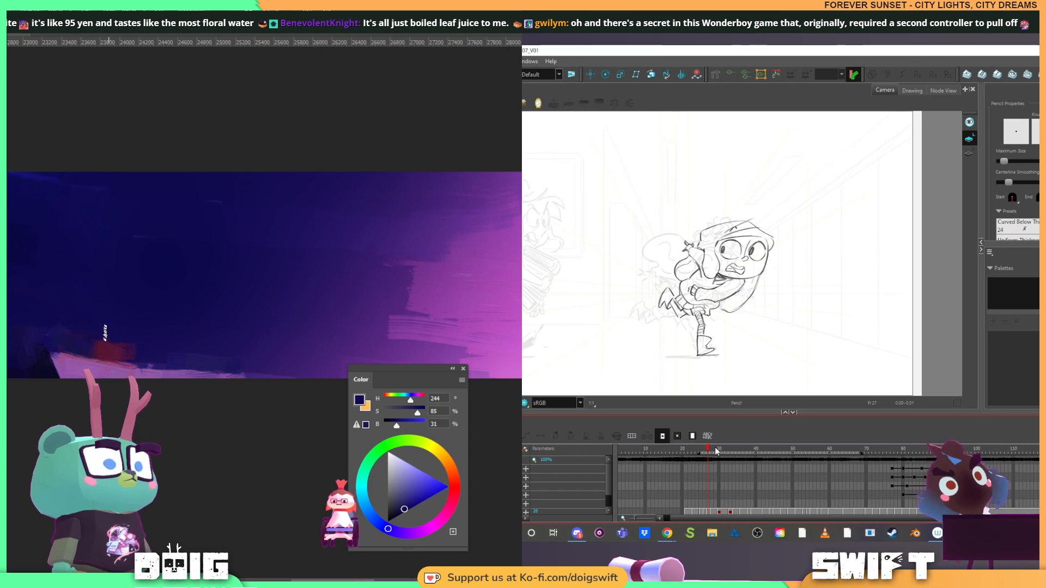
alt+click(112, 347)
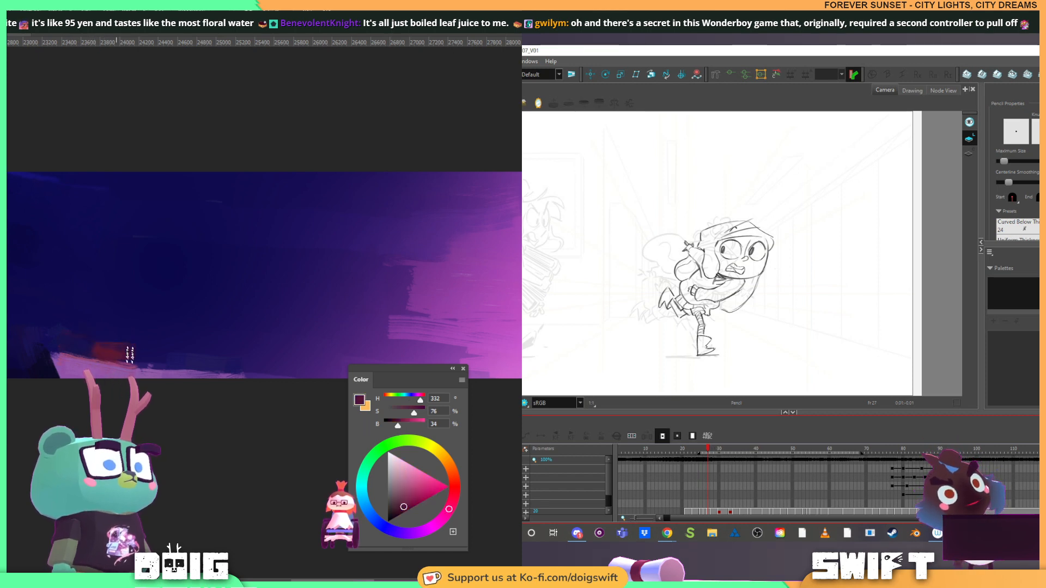
drag(115, 351, 162, 343)
alt+click(142, 327)
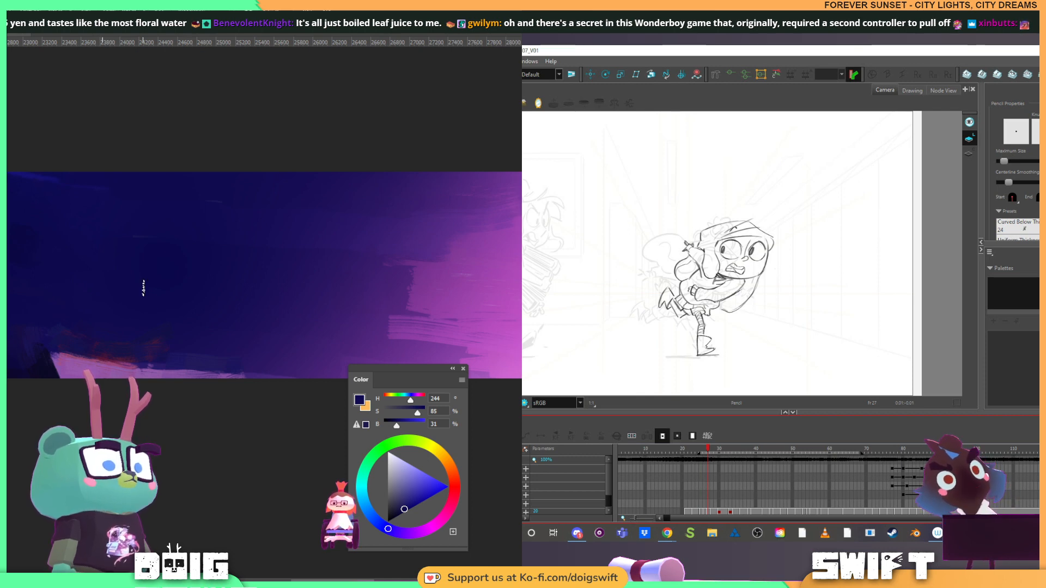
Paint a near-black tower shape beside the small pink gap at the lower edge, and soften its top with sampled dark blue
key(ctrl+minus)
key(ctrl+minus)
key(ctrl+plus)
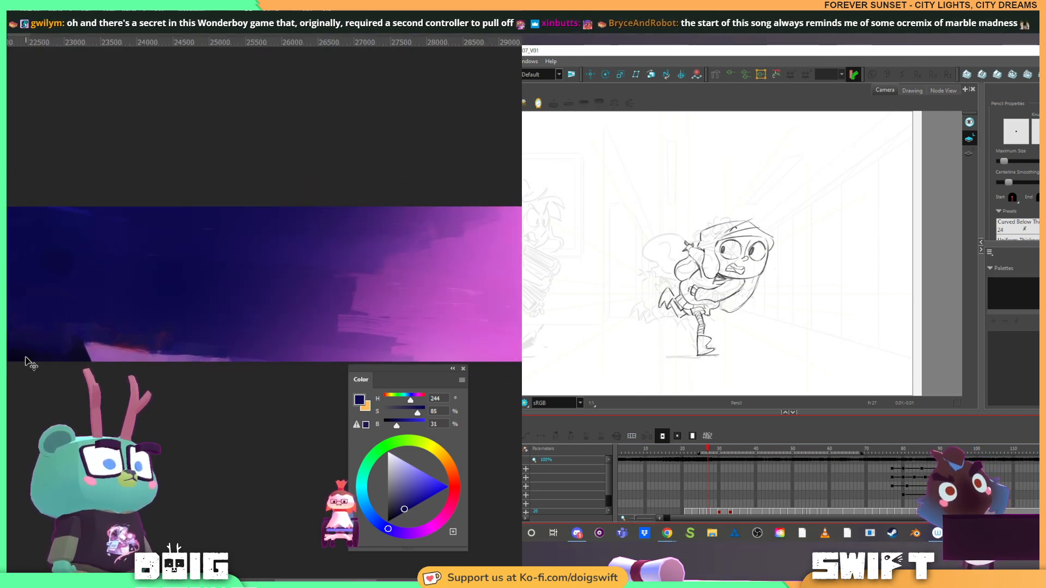
key(ctrl+plus)
drag(8, 329, 140, 348)
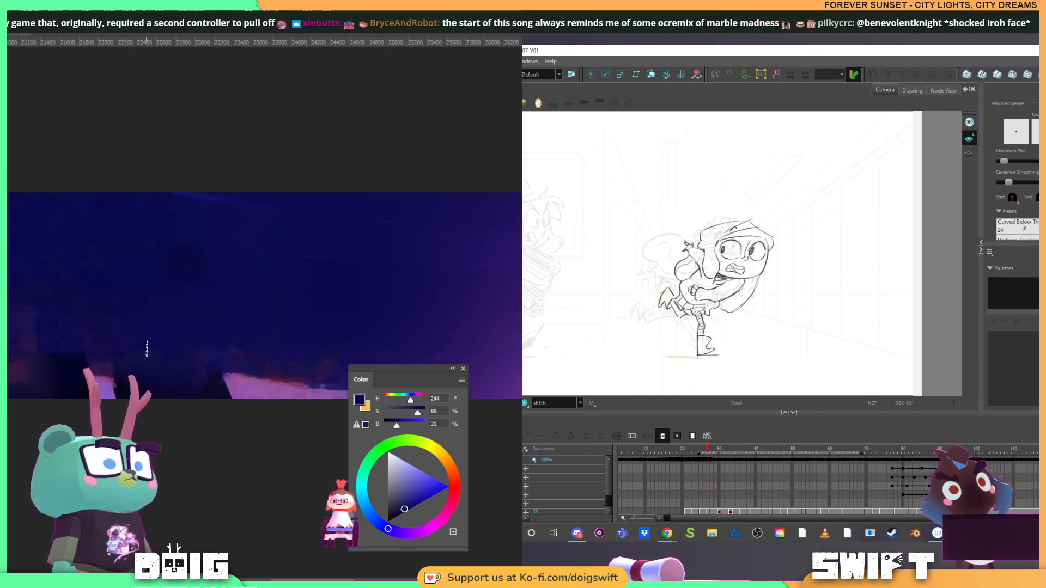
alt+click(60, 332)
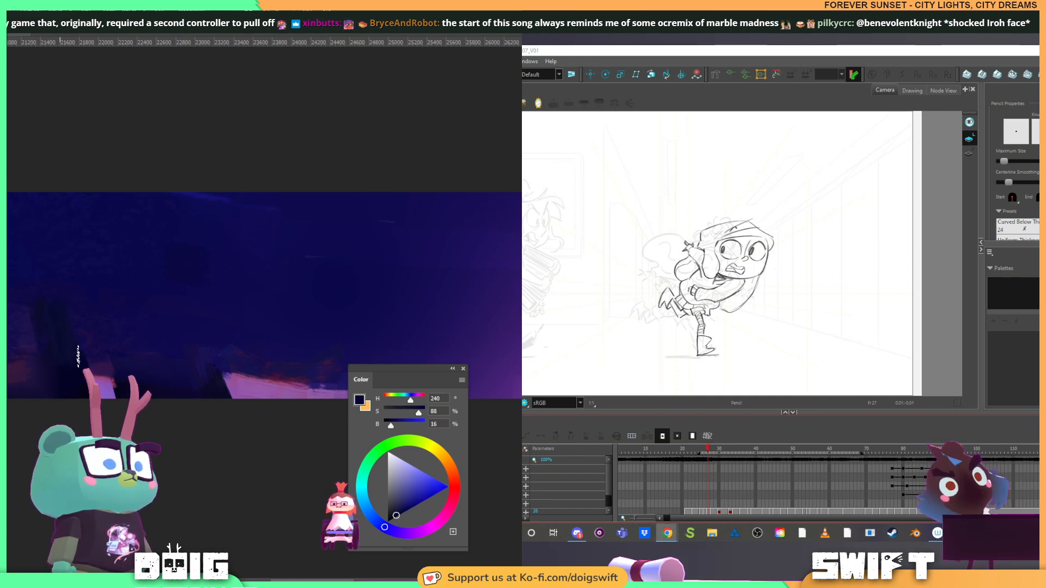
alt+click(27, 304)
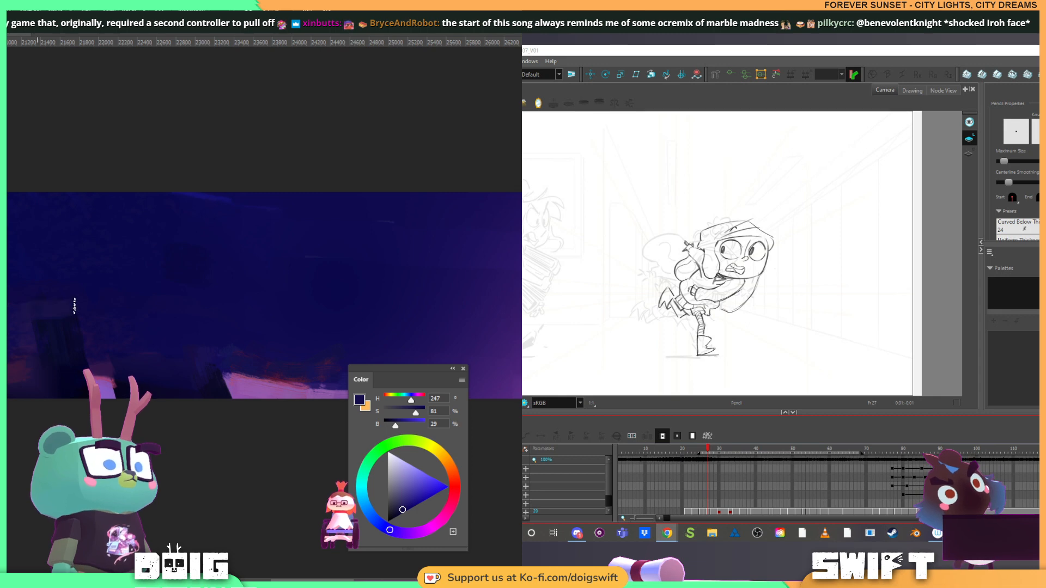
drag(170, 284, 132, 268)
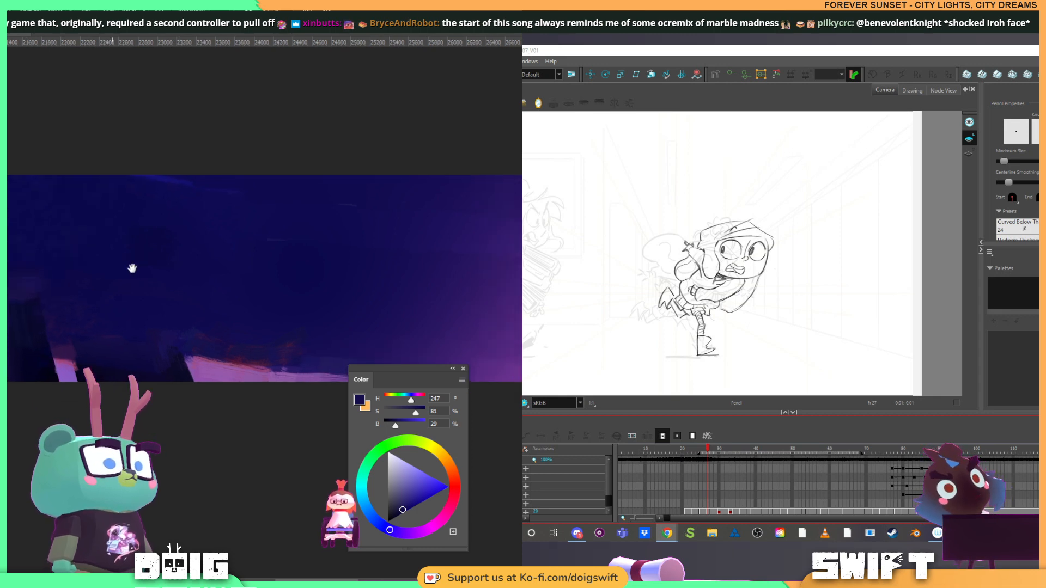
Block in near-black building silhouettes between the two pink patches, and trim their edges with sampled dark blue
alt+click(25, 346)
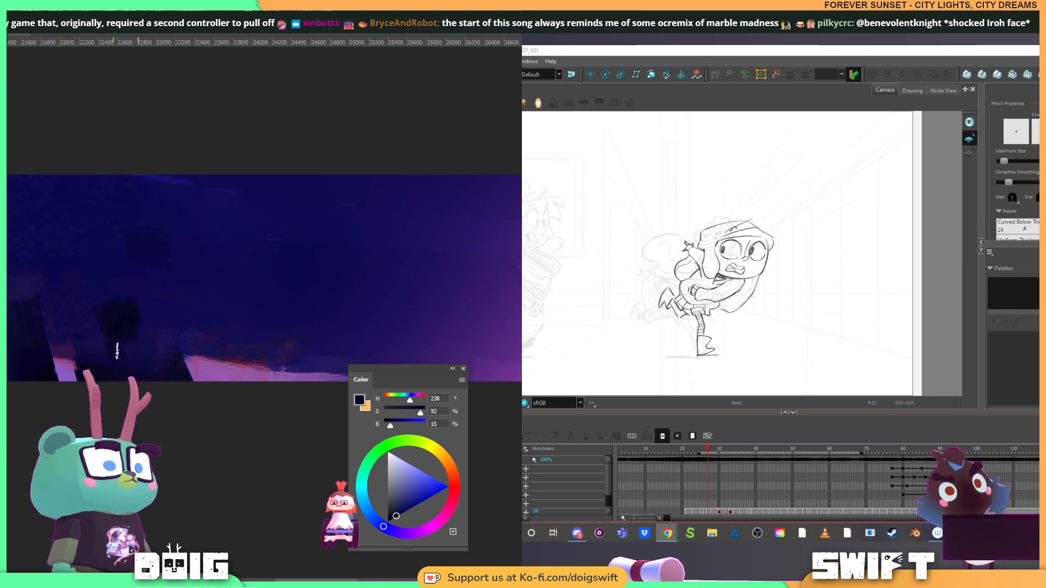
alt+click(142, 301)
drag(90, 299, 142, 309)
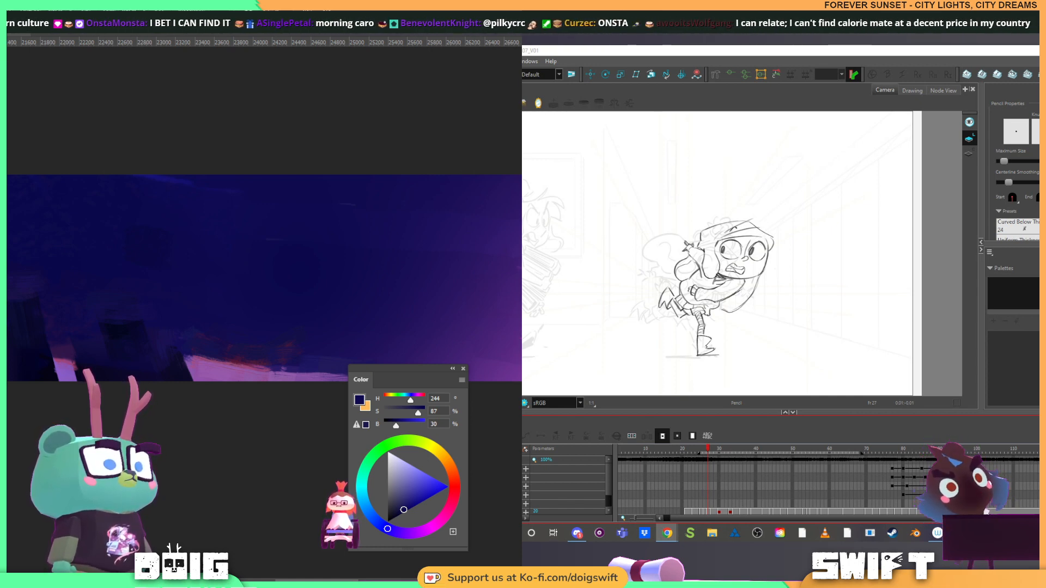
key(alt)
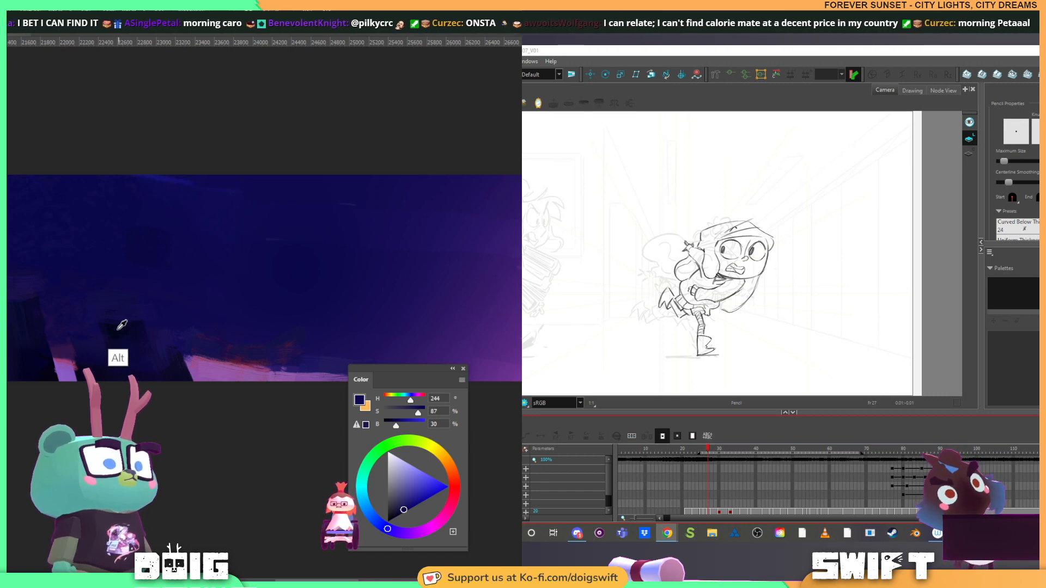
alt+click(118, 329)
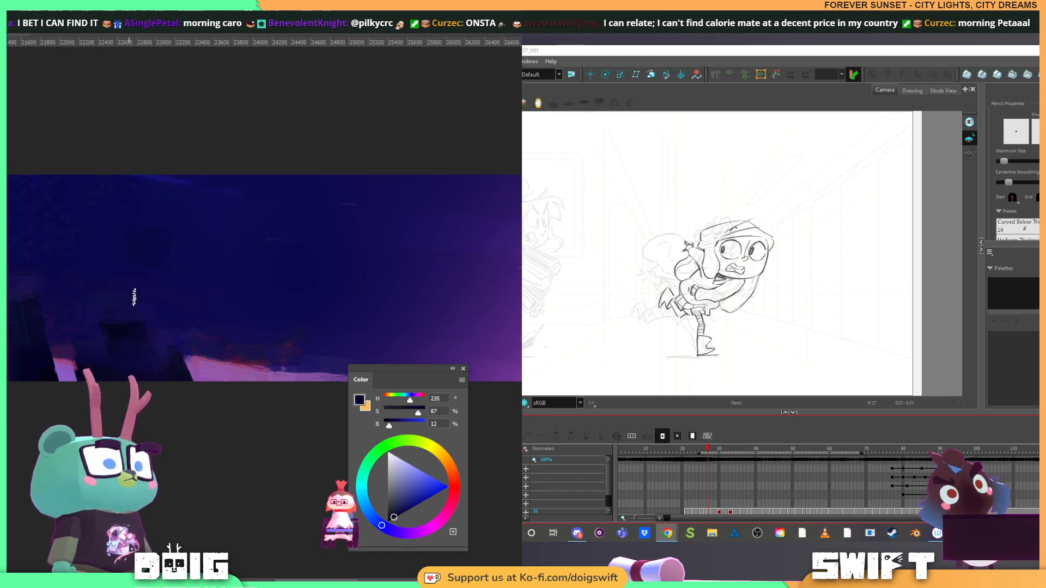
alt+click(183, 322)
mouse_move(164, 336)
mouse_down()
mouse_move(165, 352)
mouse_move(169, 323)
mouse_up()
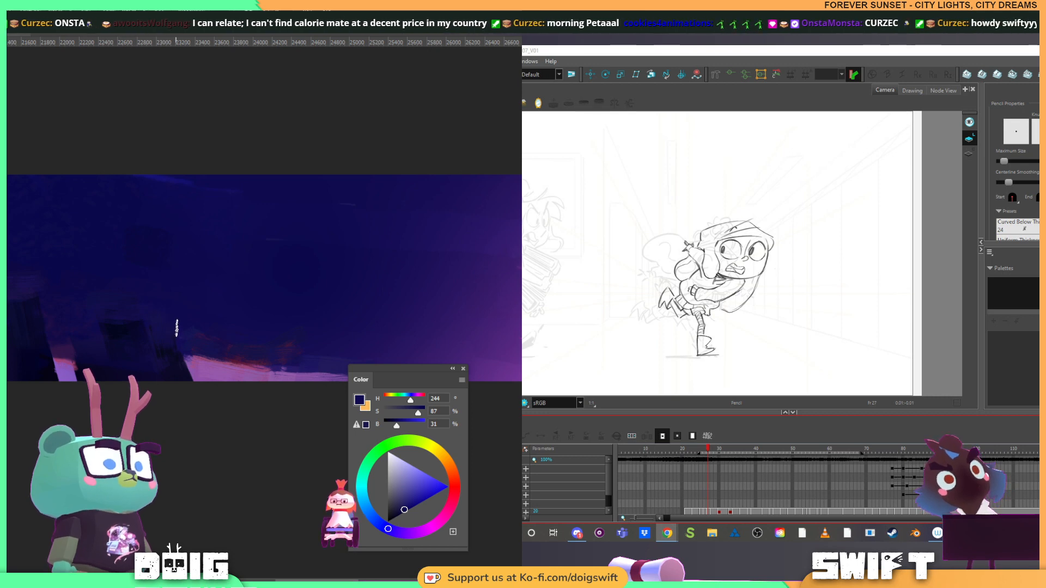
Brush a sampled pale violet streak near the upper edge of the dark sky, and thin it into wisps with dark blue
drag(364, 303, 194, 311)
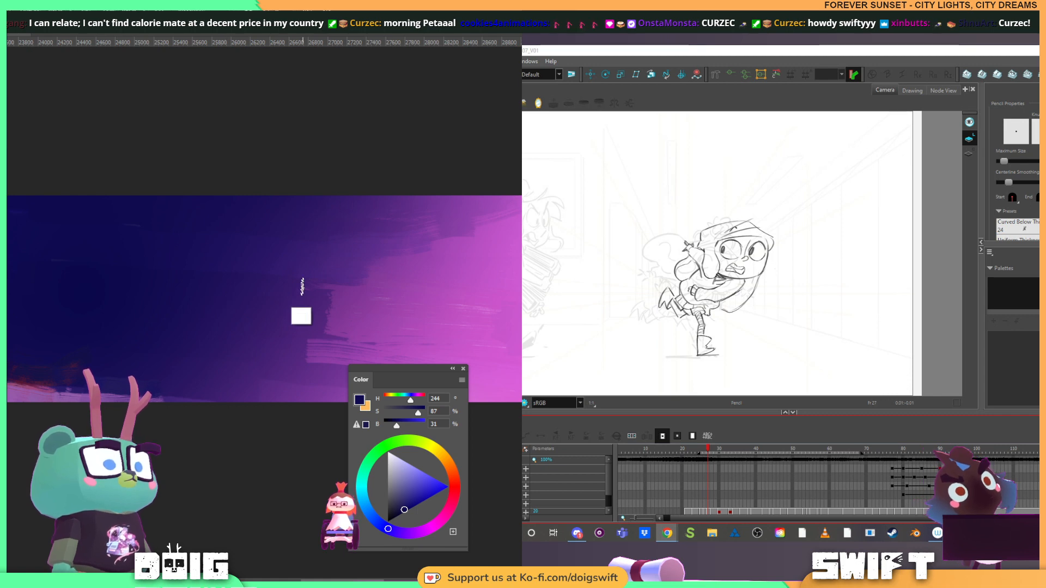
alt+click(384, 295)
drag(174, 277, 186, 306)
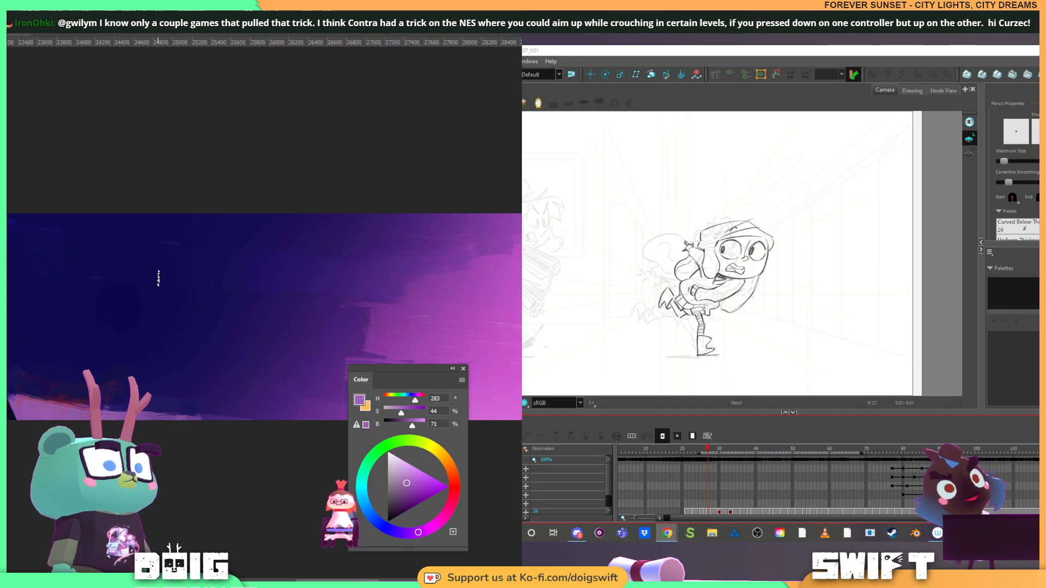
mouse_move(89, 228)
mouse_down()
mouse_move(170, 253)
mouse_move(110, 230)
mouse_move(172, 251)
mouse_move(120, 231)
mouse_move(178, 241)
mouse_up()
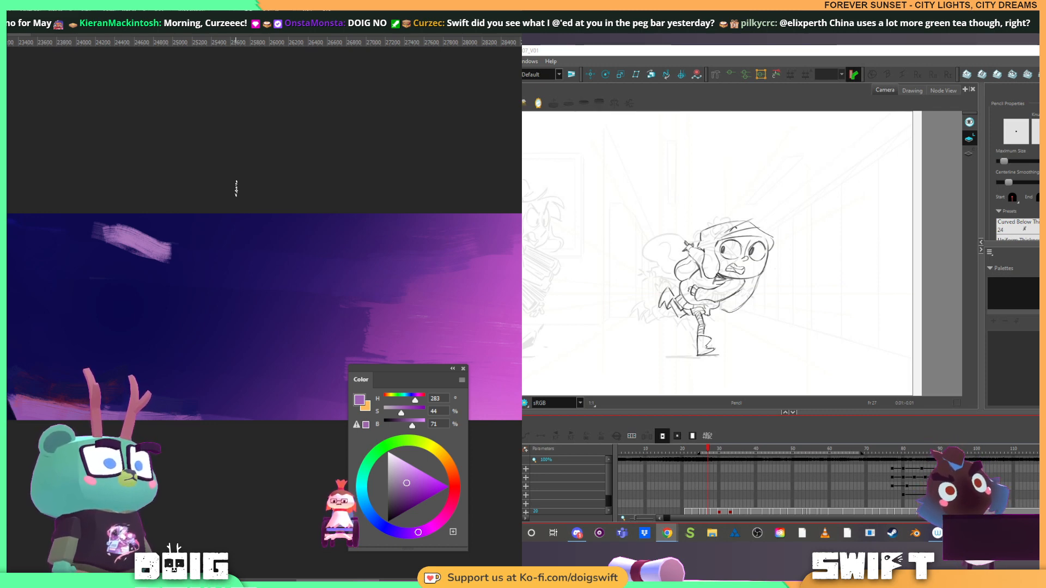
alt+click(192, 272)
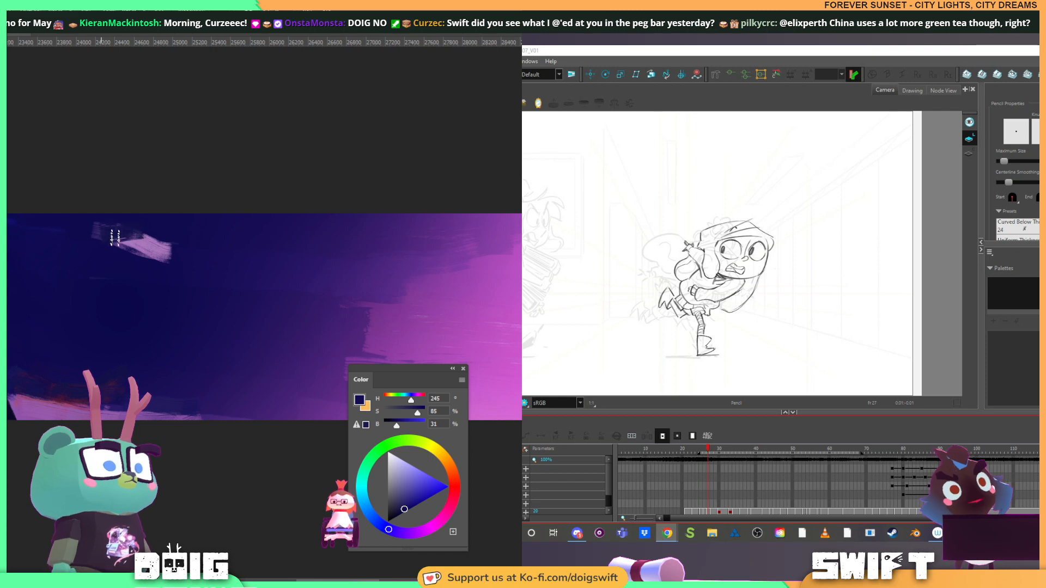
drag(115, 237, 176, 249)
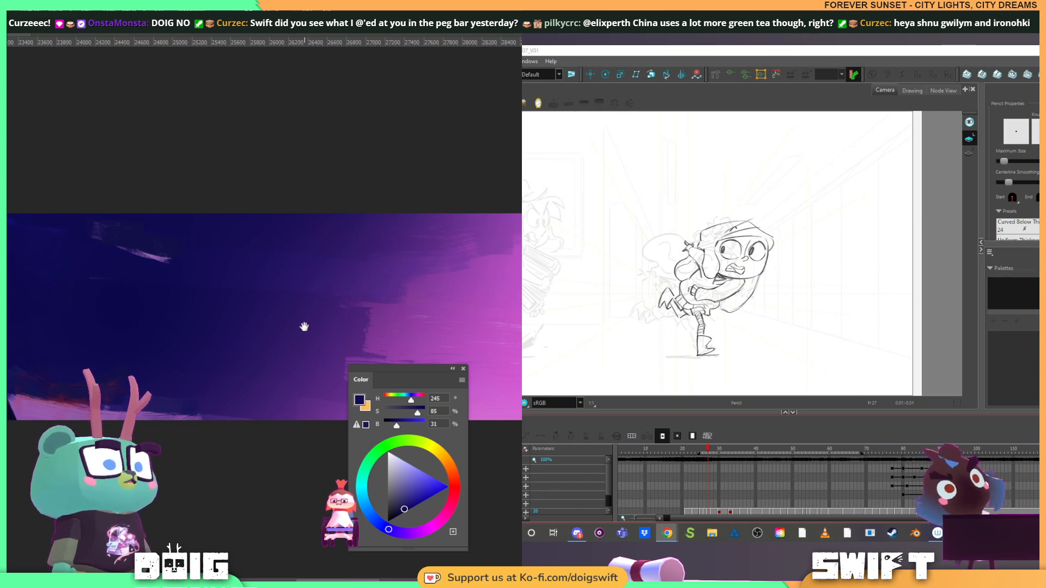
Dab dark navy cloud patches around the violet wisps and along the upper edge, blending them with sampled dark blues
mouse_move(304, 327)
mouse_down()
mouse_move(243, 312)
mouse_move(245, 341)
mouse_move(241, 327)
mouse_move(273, 343)
mouse_move(268, 334)
mouse_move(233, 338)
mouse_move(257, 344)
mouse_up()
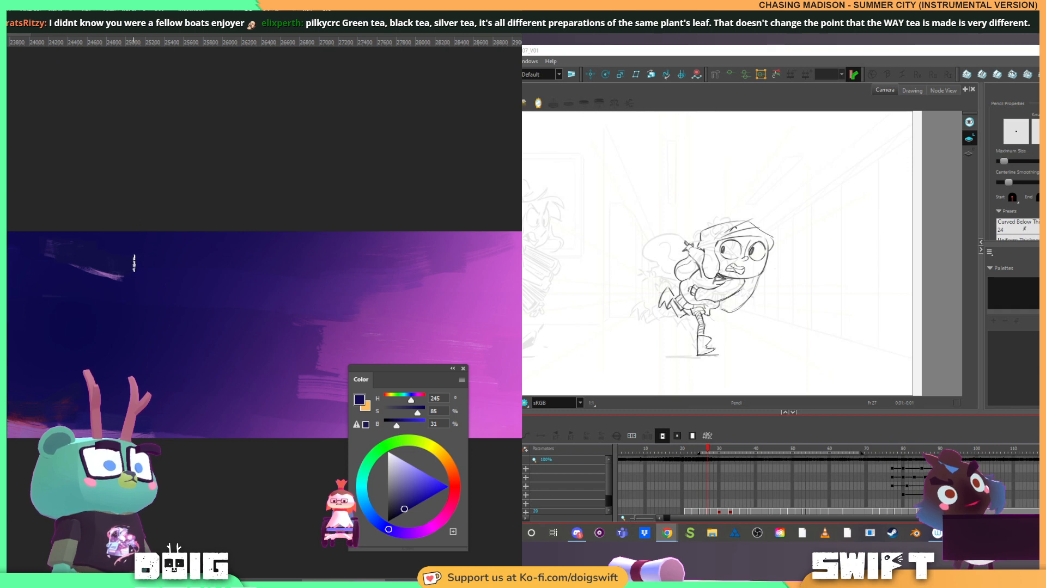
alt+click(139, 288)
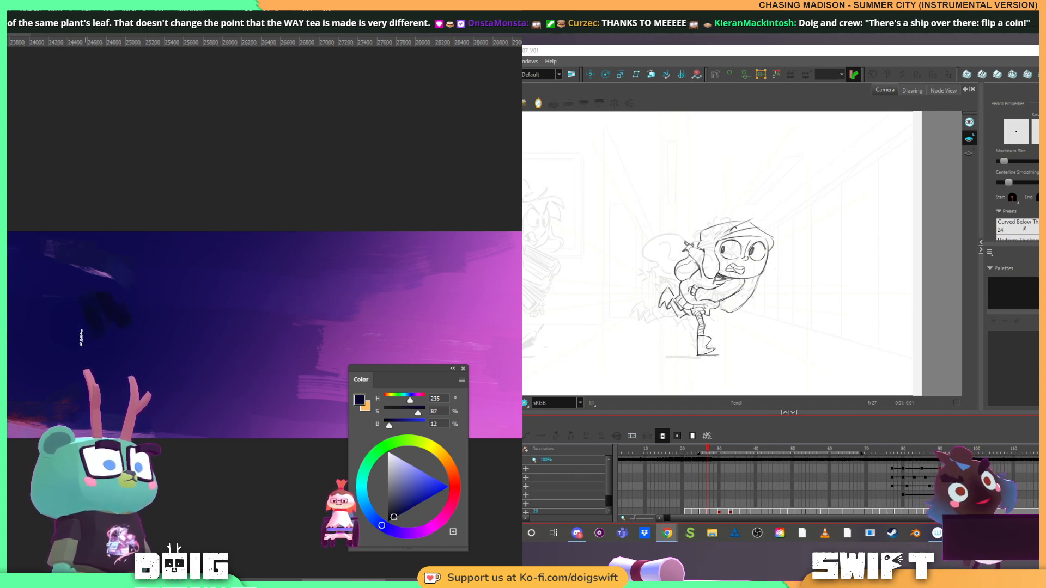
alt+click(103, 308)
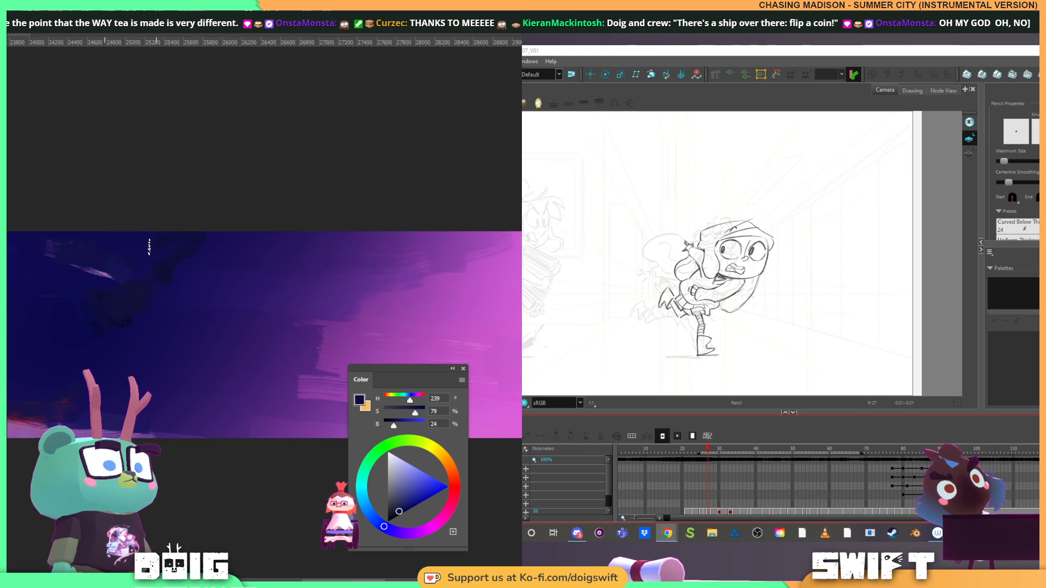
drag(96, 281, 199, 288)
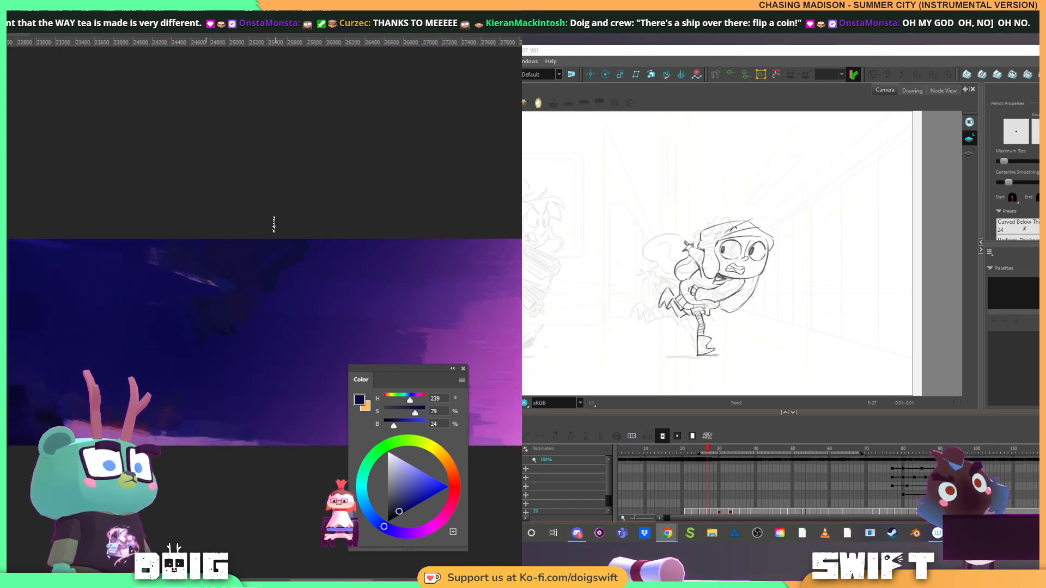
alt+click(193, 332)
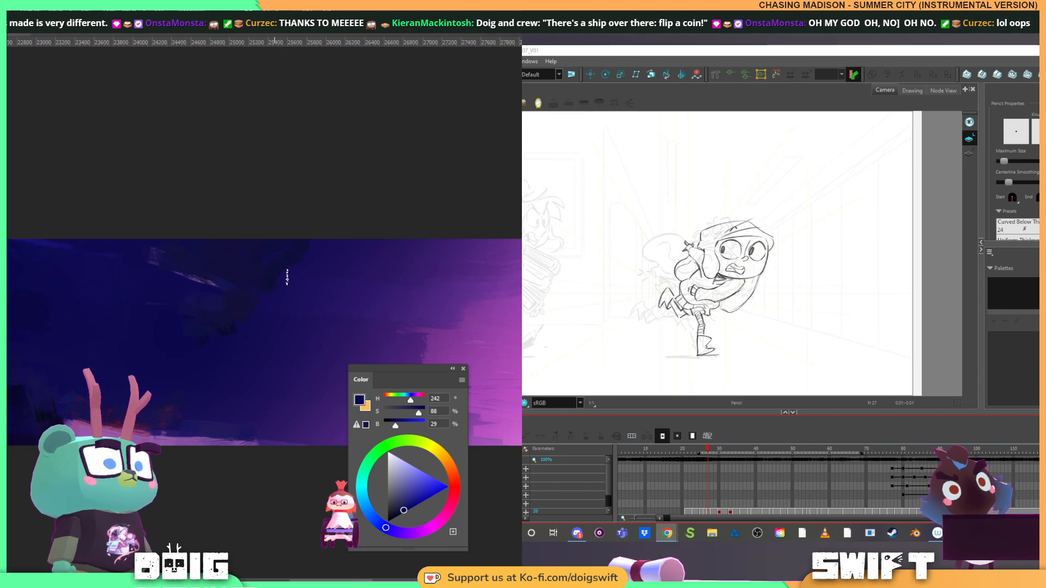
drag(316, 278, 192, 293)
alt+click(151, 274)
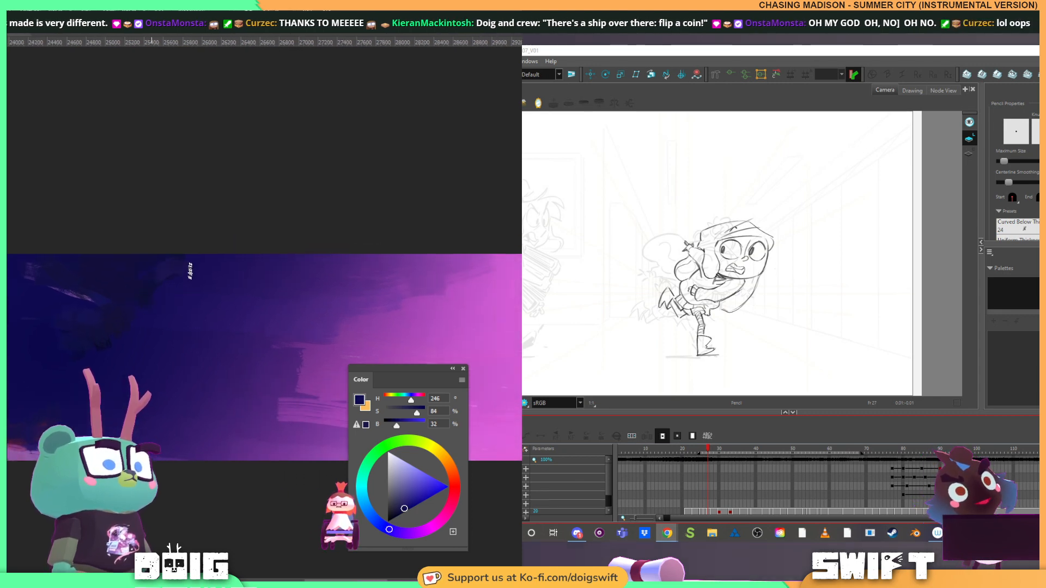
alt+click(156, 268)
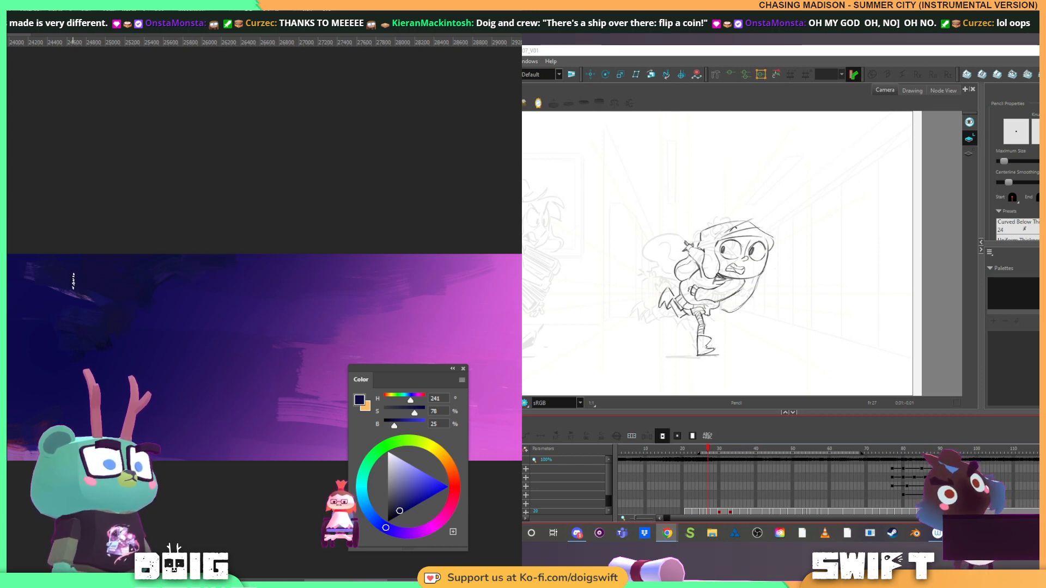
Brush a diagonal pale pink cloud streak in the bright pink sky near the backdrop's far end, layering sampled and picked light pinks
drag(289, 346, 25, 322)
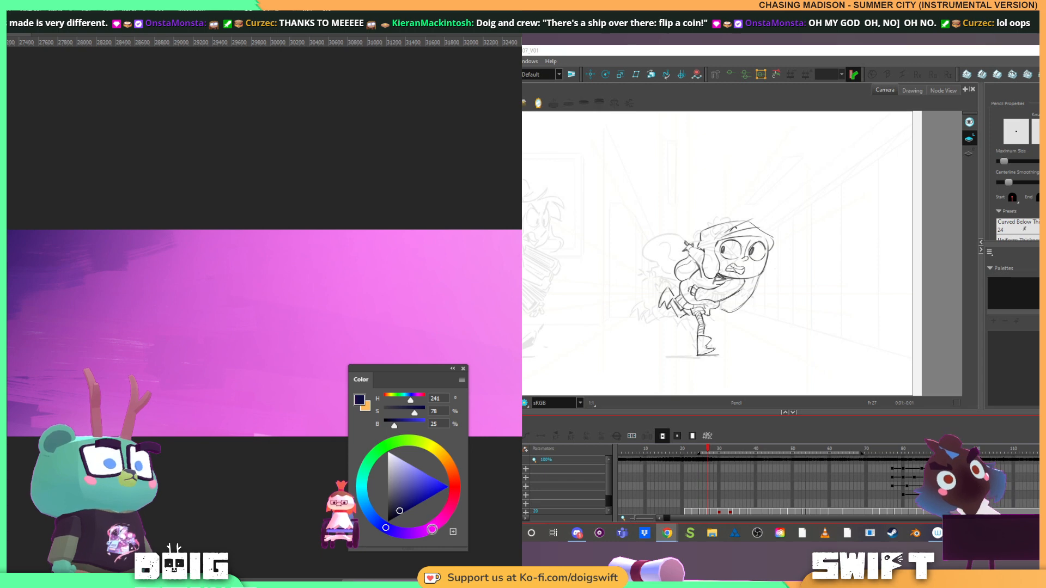
click(430, 528)
click(405, 462)
mouse_move(445, 295)
mouse_down()
mouse_move(350, 262)
mouse_move(197, 265)
mouse_move(205, 328)
mouse_move(189, 332)
mouse_move(201, 346)
mouse_move(191, 300)
mouse_move(218, 304)
mouse_up()
alt+click(170, 316)
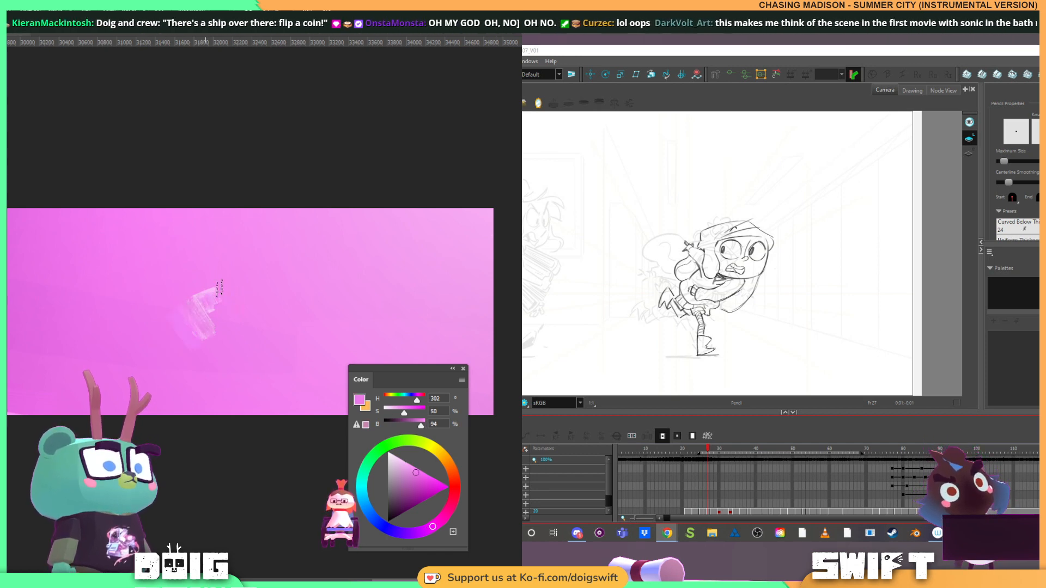
alt+click(215, 303)
drag(199, 302, 247, 281)
alt+click(202, 271)
mouse_move(191, 304)
mouse_down()
mouse_move(225, 276)
mouse_move(256, 270)
mouse_up()
alt+click(226, 293)
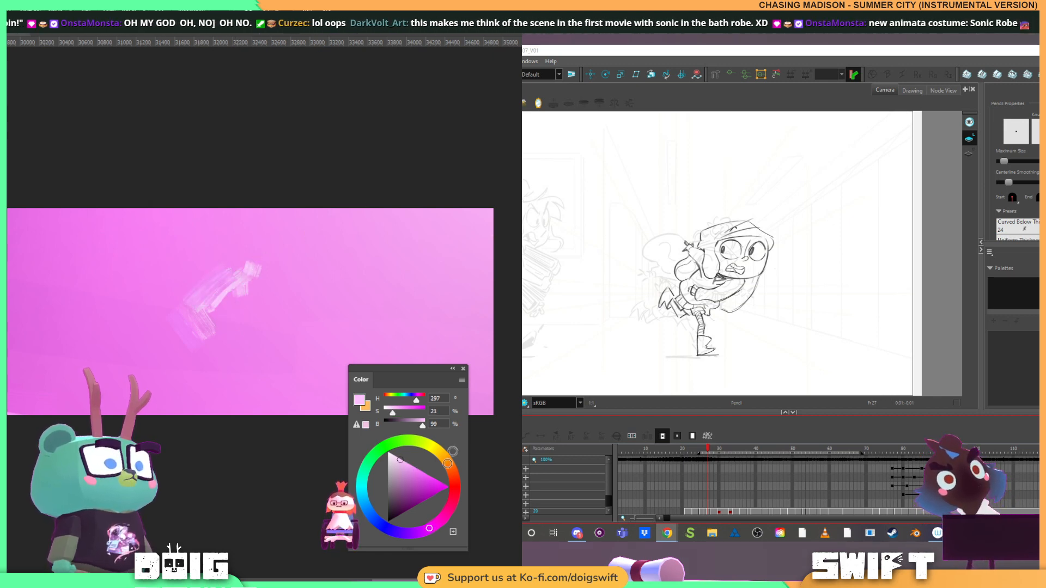
Dab a light blue patch (H 193, S 65, B 88) beside the pale streak and cover most of it with sampled pink
click(363, 497)
click(423, 481)
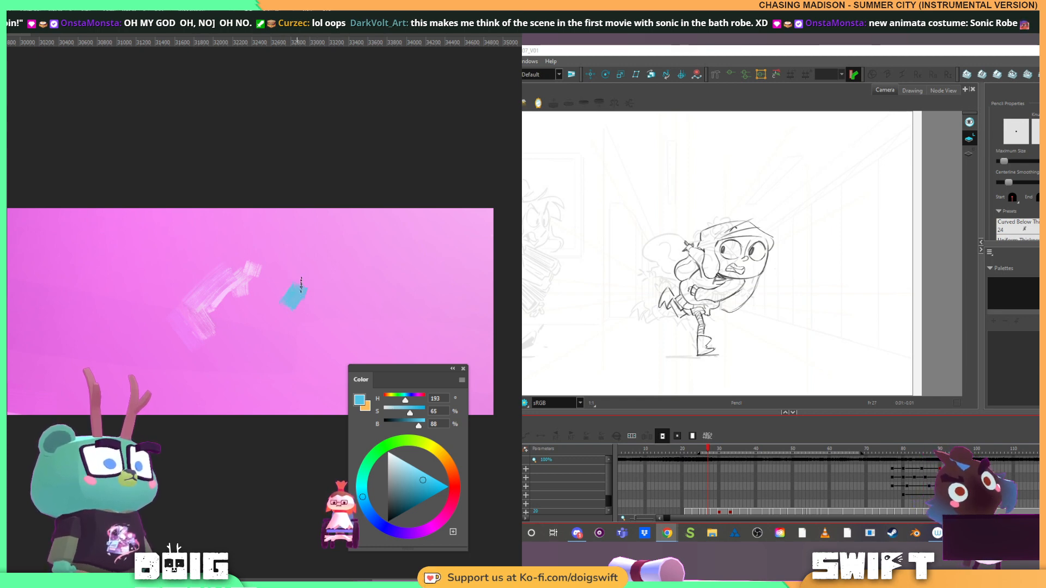
drag(301, 283, 331, 269)
alt+click(280, 308)
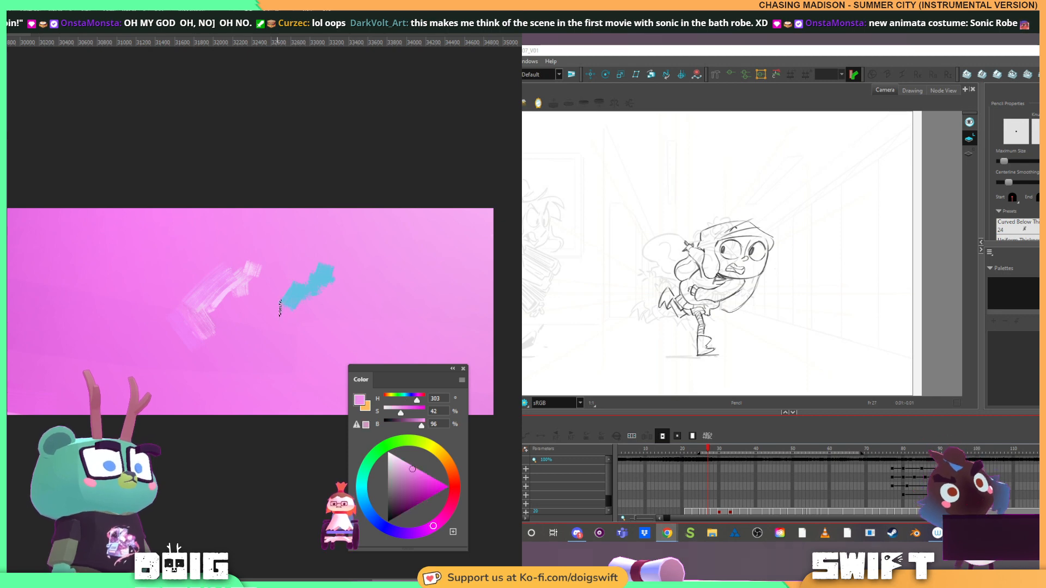
drag(280, 308, 295, 296)
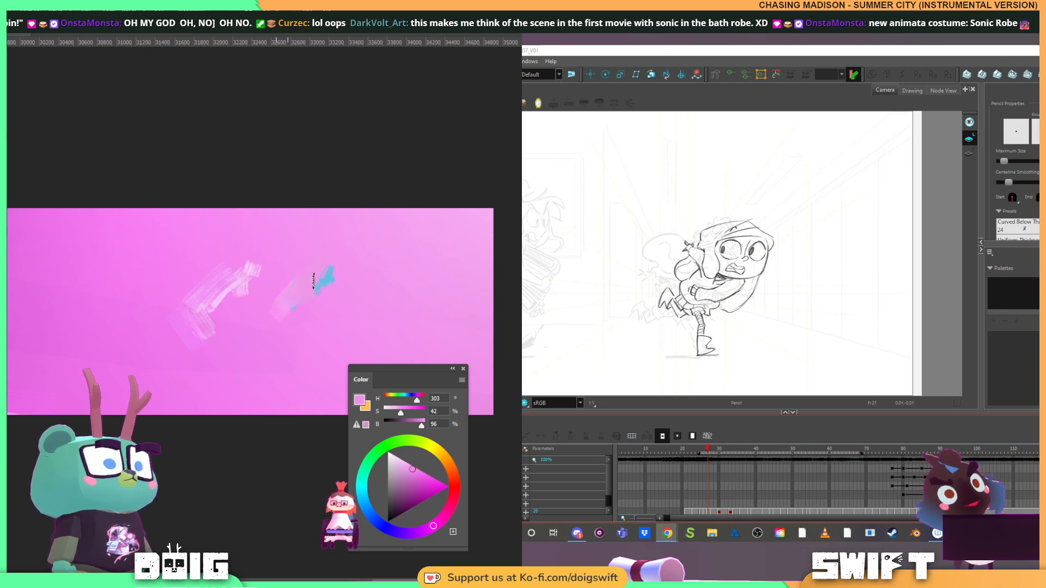
Extend the blue-edged cloud diagonally towards the upper edge, covering its upper side with sampled pinks
alt+click(341, 268)
mouse_move(334, 267)
mouse_down()
mouse_move(370, 264)
mouse_move(404, 239)
mouse_move(382, 240)
mouse_up()
alt+click(350, 243)
mouse_move(323, 267)
mouse_down()
mouse_move(359, 262)
mouse_move(328, 266)
mouse_move(375, 254)
mouse_move(402, 226)
mouse_up()
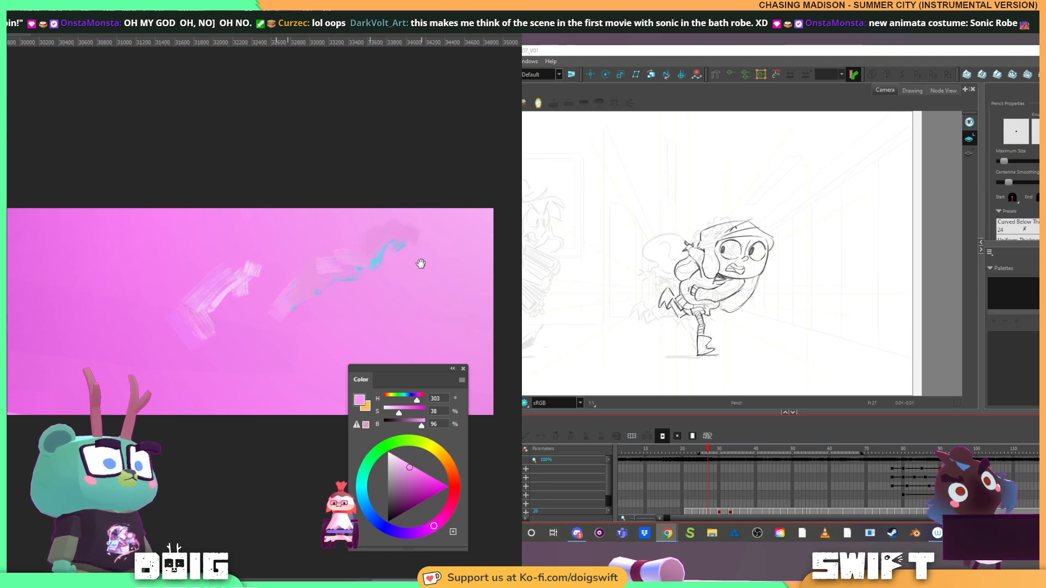
Add sampled blue shading along the first pale streak's underside, and soften the streak and its lower end with sampled pinks
drag(420, 264, 376, 262)
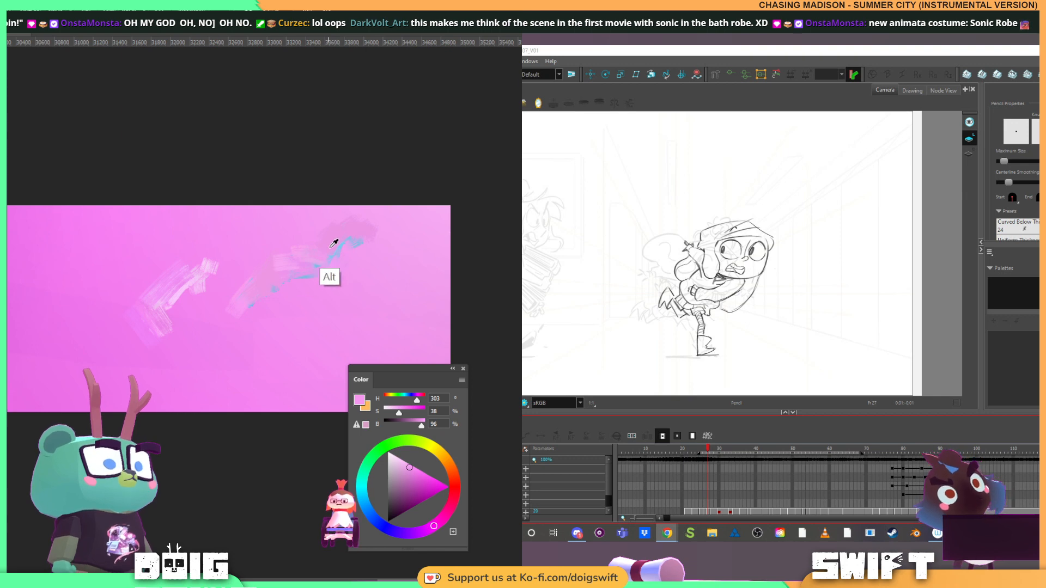
alt+click(326, 247)
drag(177, 280, 207, 272)
alt+click(233, 241)
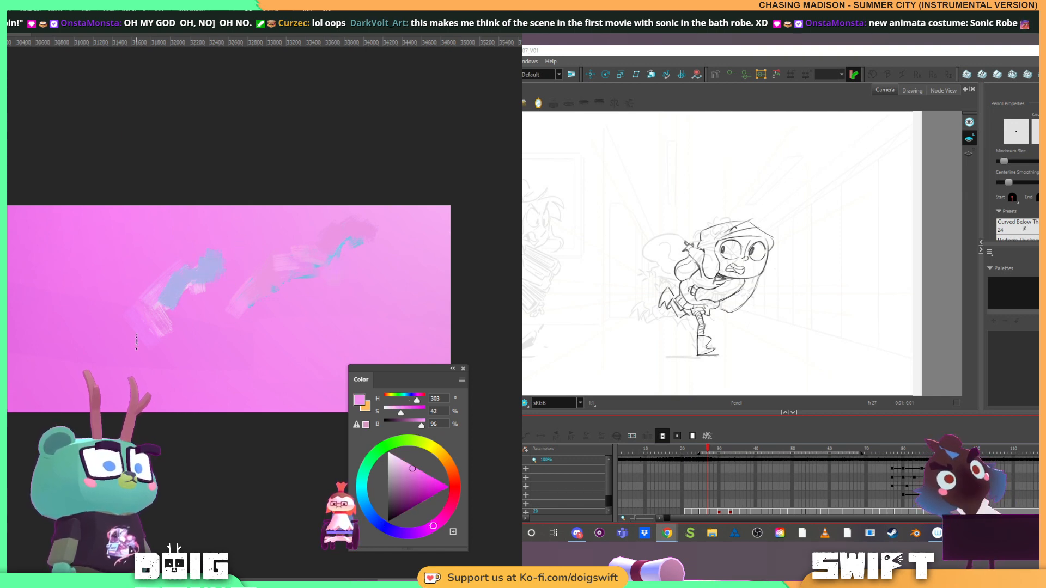
mouse_move(146, 327)
mouse_down()
mouse_move(162, 288)
mouse_move(203, 275)
mouse_move(225, 247)
mouse_move(145, 311)
mouse_up()
alt+click(123, 348)
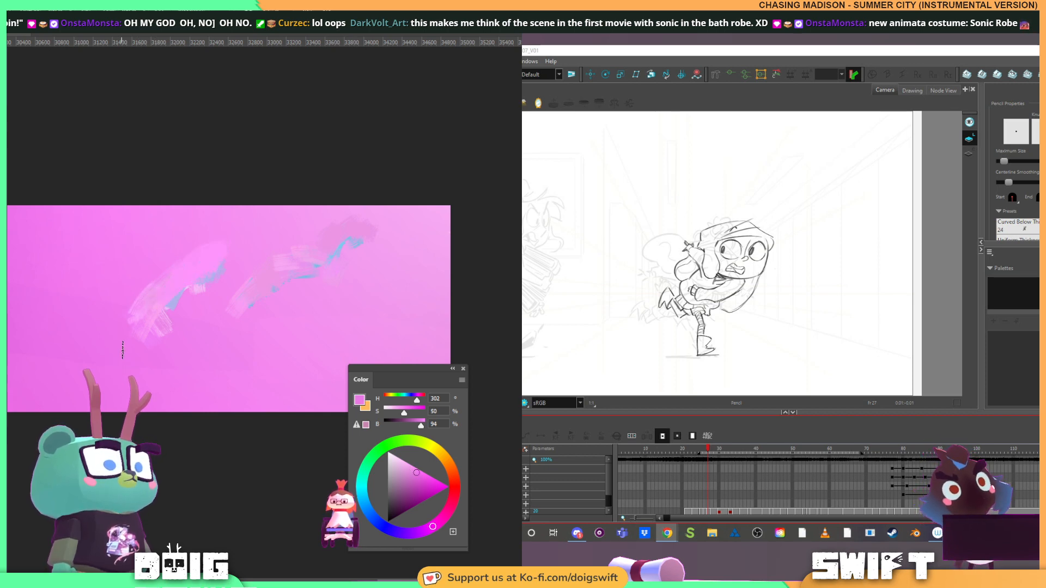
drag(127, 345, 136, 337)
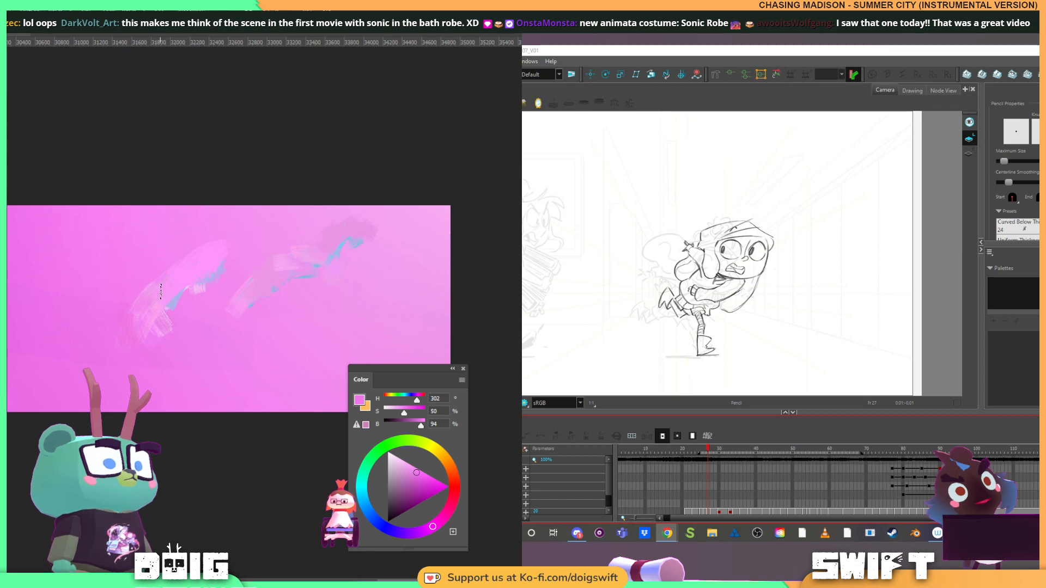
alt+click(154, 362)
drag(152, 359, 141, 333)
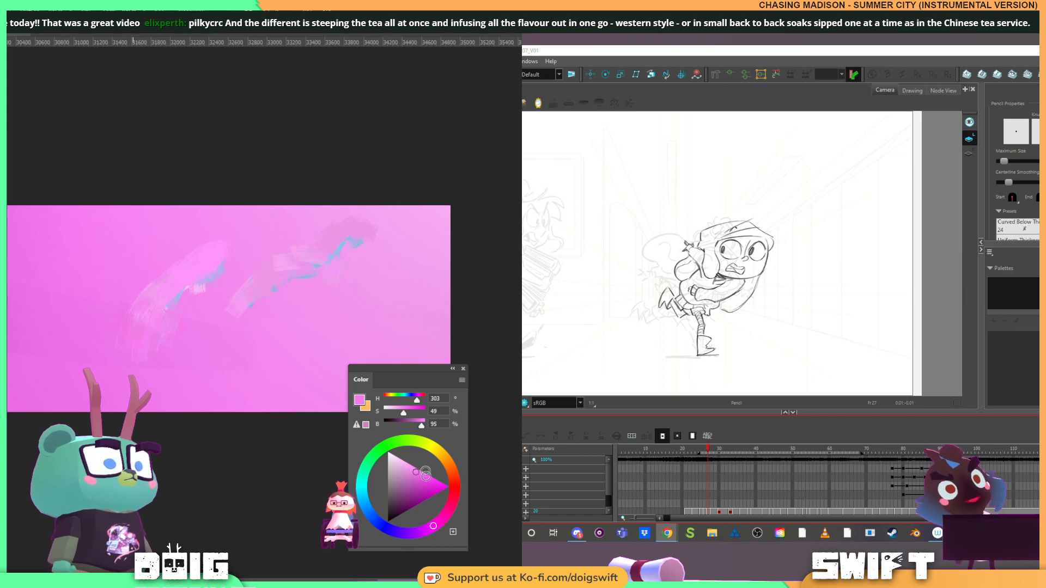
Paint a soft lilac-pink cloud mass from below the first streak down to the lower edge, blending its edges with sampled pinks
click(447, 514)
click(419, 487)
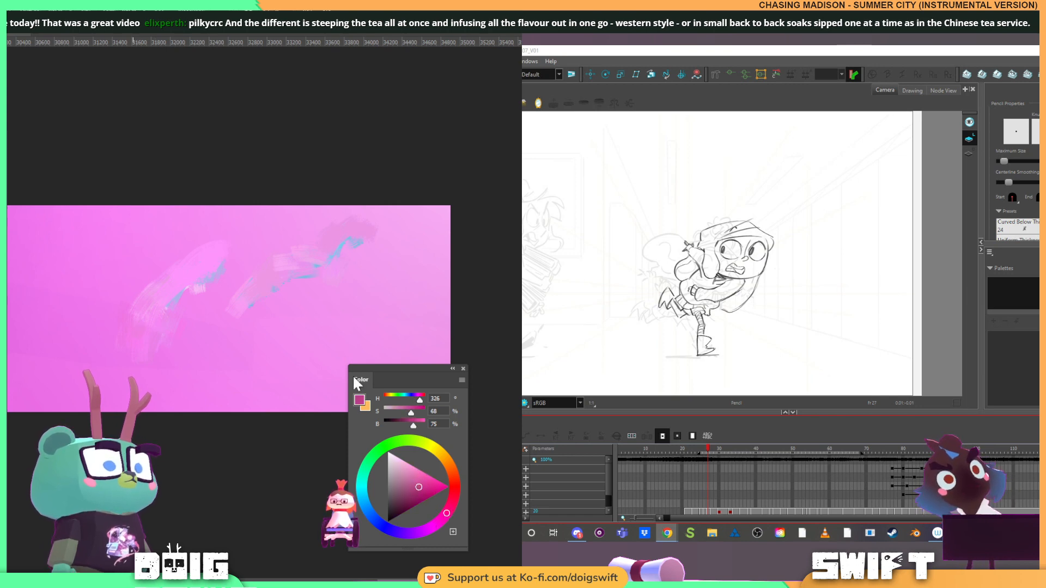
mouse_move(181, 303)
mouse_down()
mouse_move(166, 349)
mouse_move(178, 312)
mouse_move(166, 337)
mouse_move(197, 303)
mouse_move(172, 325)
mouse_move(165, 355)
mouse_up()
alt+click(214, 331)
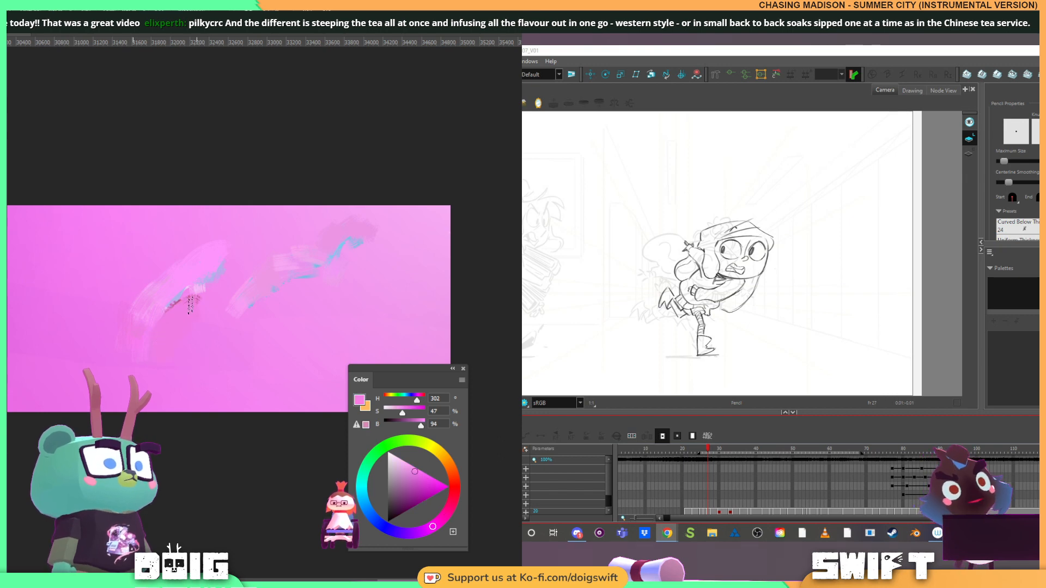
mouse_move(202, 311)
mouse_down()
mouse_move(155, 333)
mouse_move(141, 361)
mouse_up()
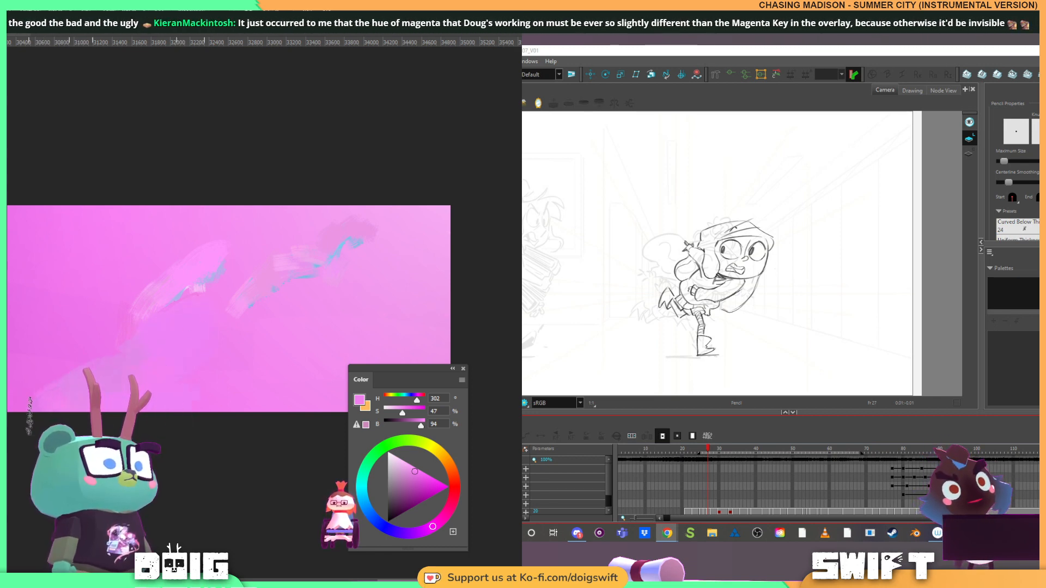
alt+click(17, 395)
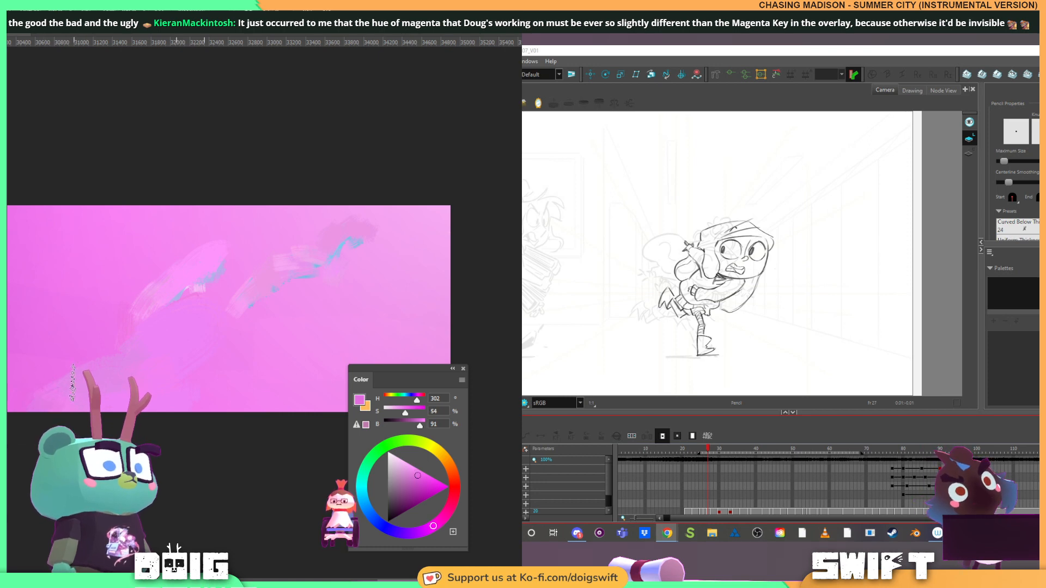
alt+click(48, 391)
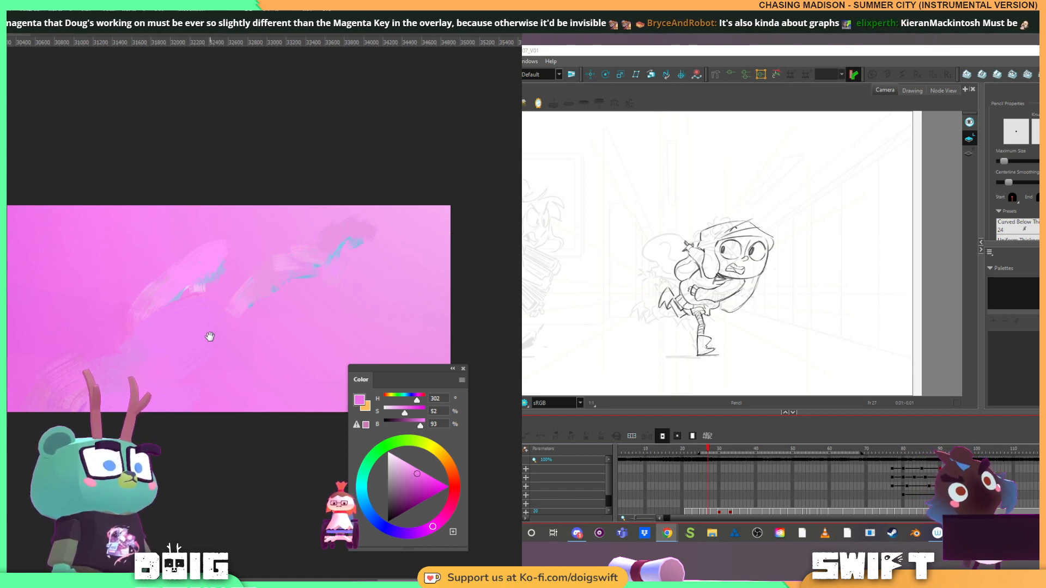
Dab saturated magenta (H 302, S 100, B 100) at the lower edge beside the lilac cloud, and blend it with sampled pink
mouse_move(210, 339)
mouse_down()
mouse_move(175, 354)
mouse_move(145, 325)
mouse_move(163, 345)
mouse_move(180, 337)
mouse_move(211, 349)
mouse_up()
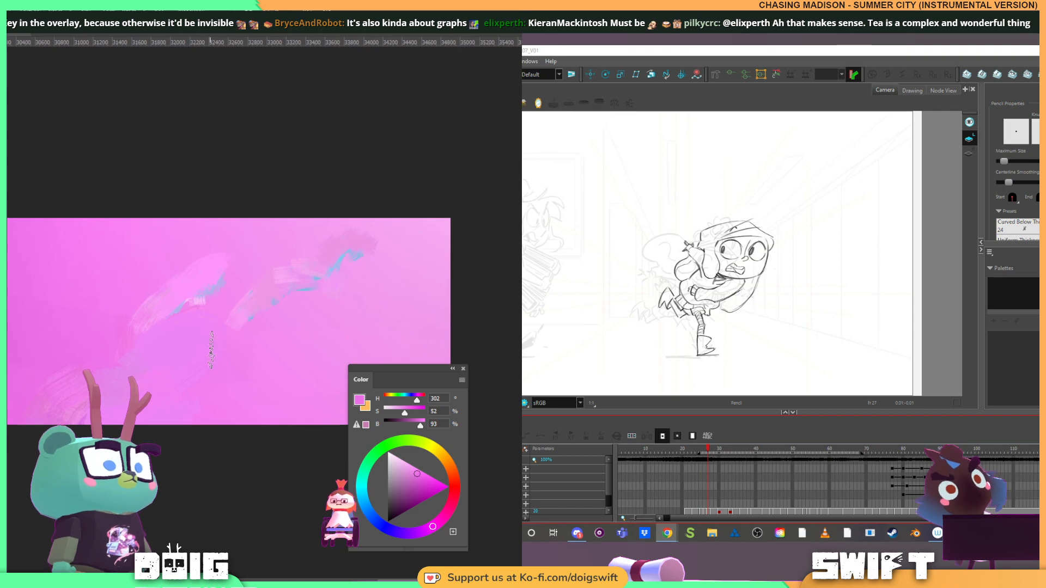
drag(430, 492, 466, 477)
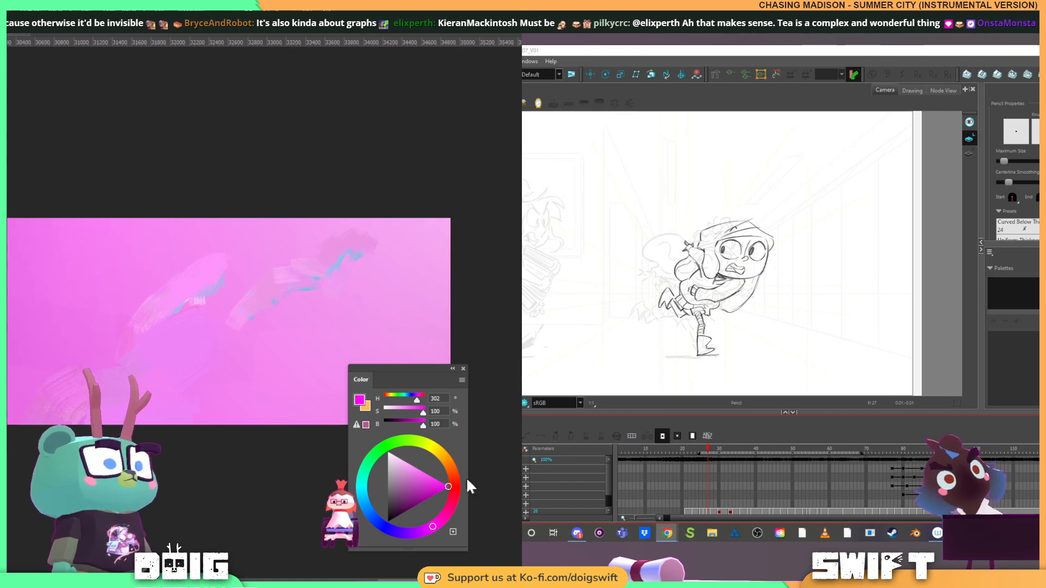
mouse_move(207, 417)
mouse_down()
mouse_move(268, 419)
mouse_move(261, 402)
mouse_move(225, 395)
mouse_move(199, 426)
mouse_move(237, 402)
mouse_move(229, 412)
mouse_move(265, 398)
mouse_up()
alt+click(234, 409)
alt+click(266, 397)
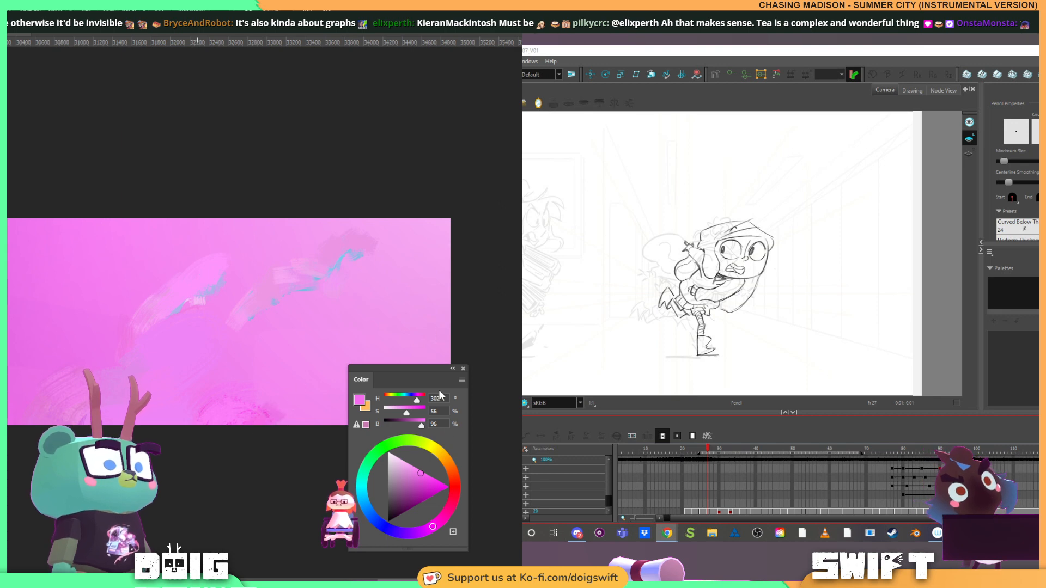
Paint a hot pink patch (H 321, S 100, B 100) at the lower edge, and feather its left side with sampled pinks
drag(446, 491, 444, 516)
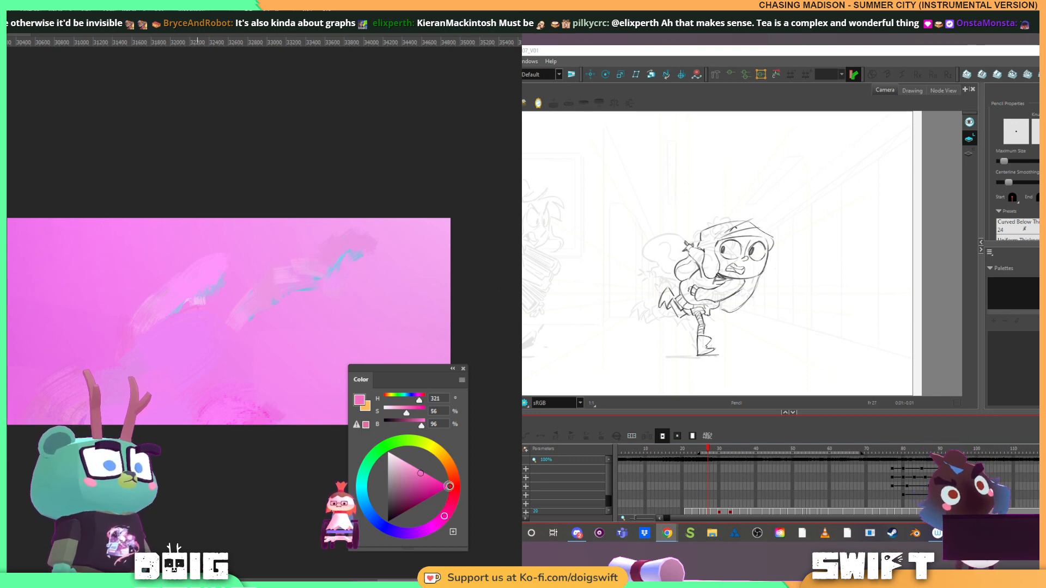
click(449, 486)
mouse_move(202, 376)
mouse_down()
mouse_move(235, 375)
mouse_move(287, 352)
mouse_move(281, 392)
mouse_up()
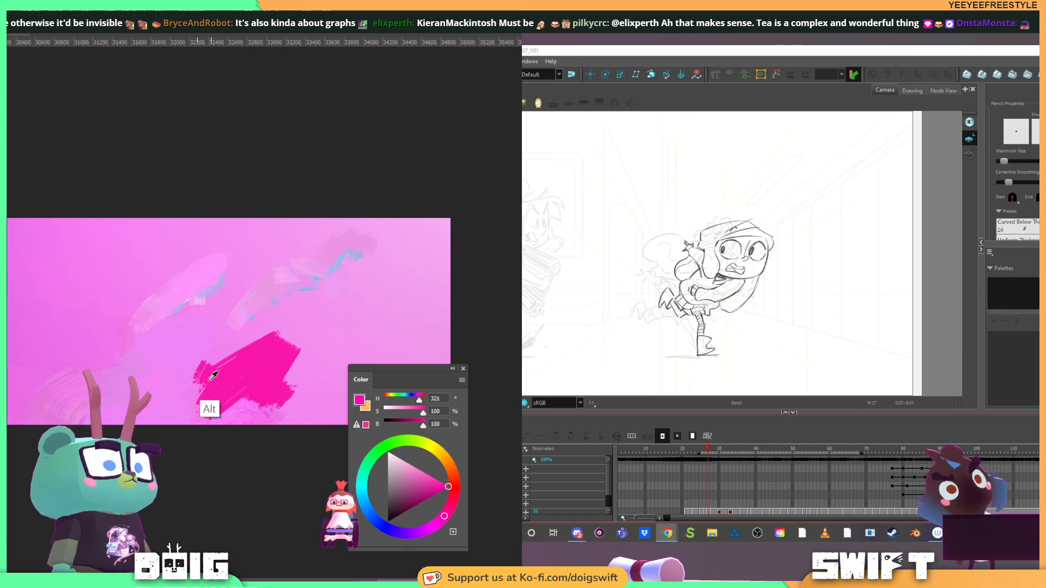
alt+click(193, 388)
mouse_move(194, 390)
mouse_down()
mouse_move(212, 370)
mouse_move(208, 408)
mouse_move(225, 377)
mouse_move(215, 406)
mouse_move(201, 395)
mouse_move(193, 415)
mouse_move(234, 409)
mouse_up()
alt+click(226, 389)
alt+click(197, 385)
alt+click(219, 380)
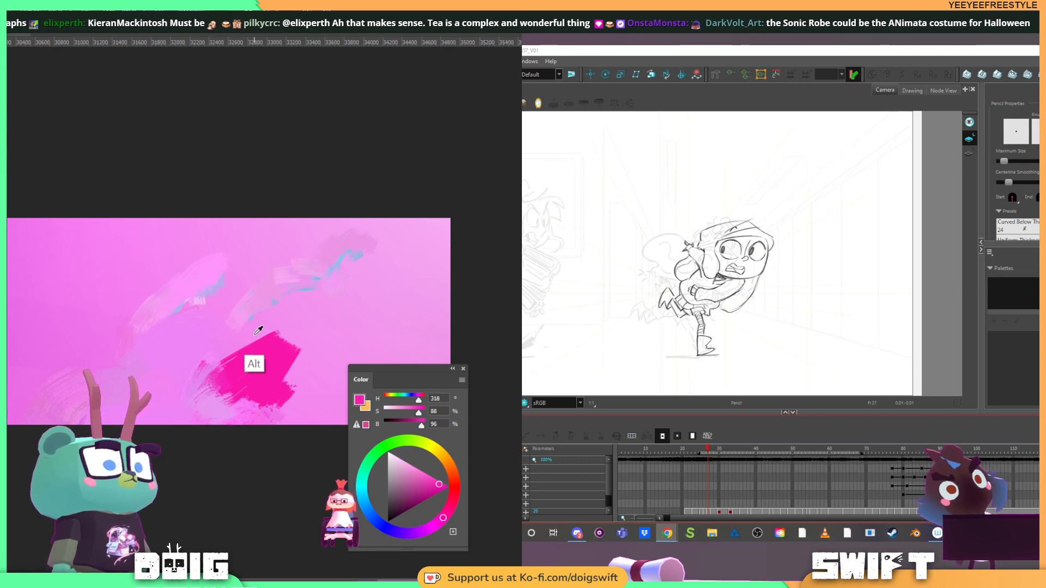
Paint over the hot pink patch with sampled pale pinks and lilacs to form a soft rounded cloud
alt+click(223, 351)
mouse_move(228, 376)
mouse_down()
mouse_move(274, 335)
mouse_move(257, 371)
mouse_move(274, 380)
mouse_move(257, 382)
mouse_move(293, 352)
mouse_move(258, 375)
mouse_move(283, 357)
mouse_up()
alt+click(304, 345)
alt+click(232, 380)
alt+click(268, 350)
mouse_move(290, 357)
mouse_down()
mouse_move(268, 380)
mouse_move(276, 411)
mouse_move(234, 412)
mouse_move(197, 387)
mouse_move(249, 376)
mouse_move(260, 384)
mouse_move(269, 353)
mouse_move(207, 382)
mouse_move(194, 433)
mouse_move(197, 376)
mouse_up()
alt+click(176, 404)
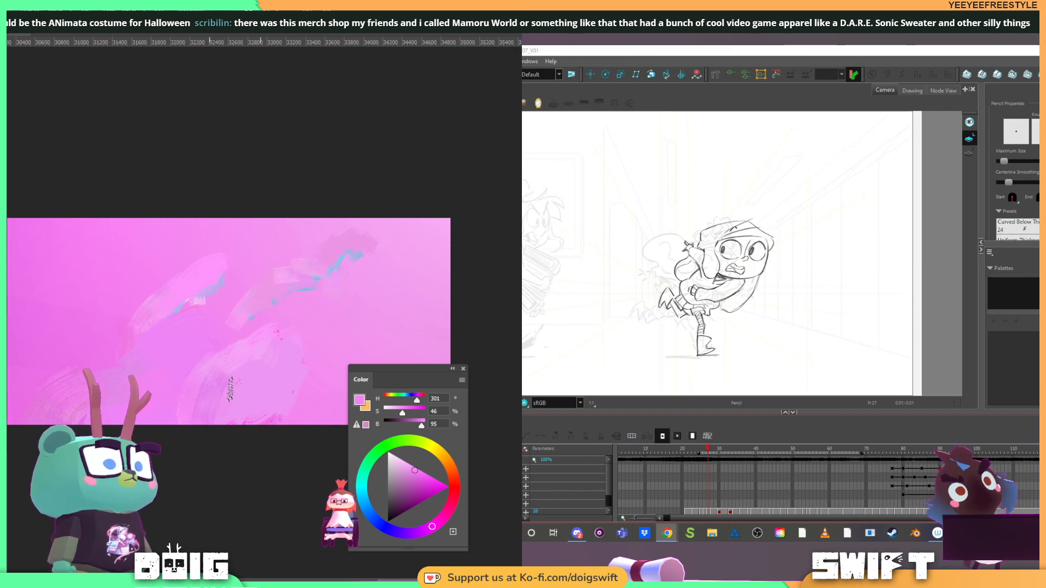
alt+click(194, 406)
alt+click(190, 410)
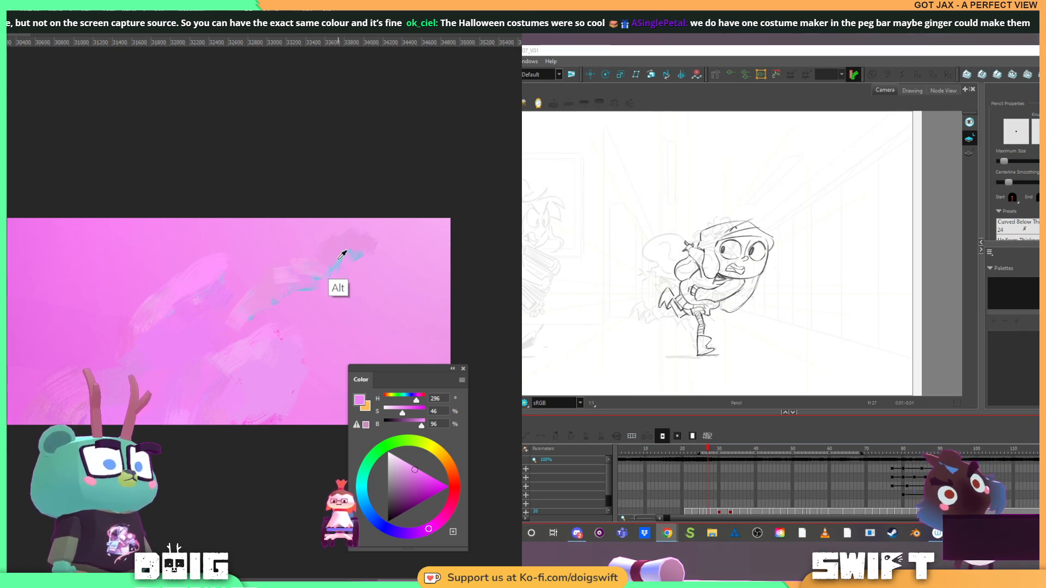
Sweep sampled pale blue wisps along the outer left side of the first cloud streak, and thin them with sampled pink
alt+click(310, 277)
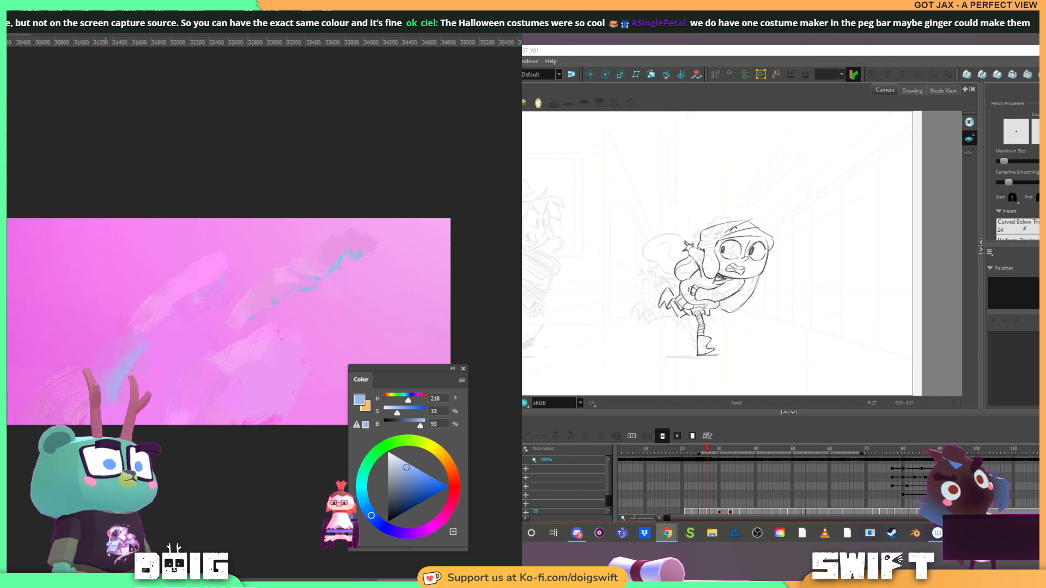
mouse_move(103, 316)
mouse_down()
mouse_move(123, 329)
mouse_move(122, 367)
mouse_up()
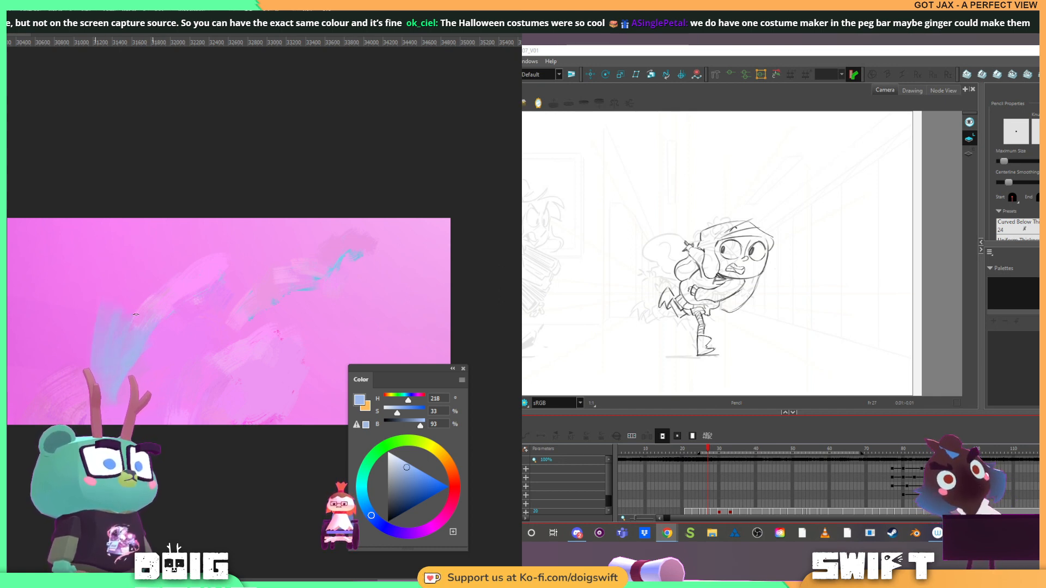
alt+click(88, 333)
mouse_move(104, 315)
mouse_down()
mouse_move(108, 367)
mouse_move(120, 361)
mouse_up()
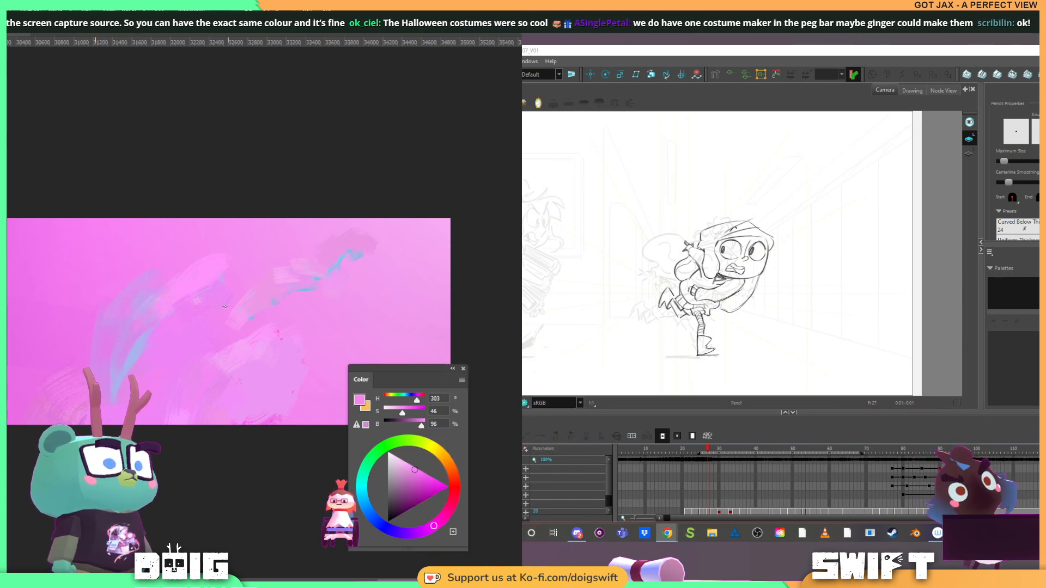
Sweep sampled pale blue wisps along the right side of the lower rounded cloud, and soften them with sampled pinks and lilacs
alt+click(138, 355)
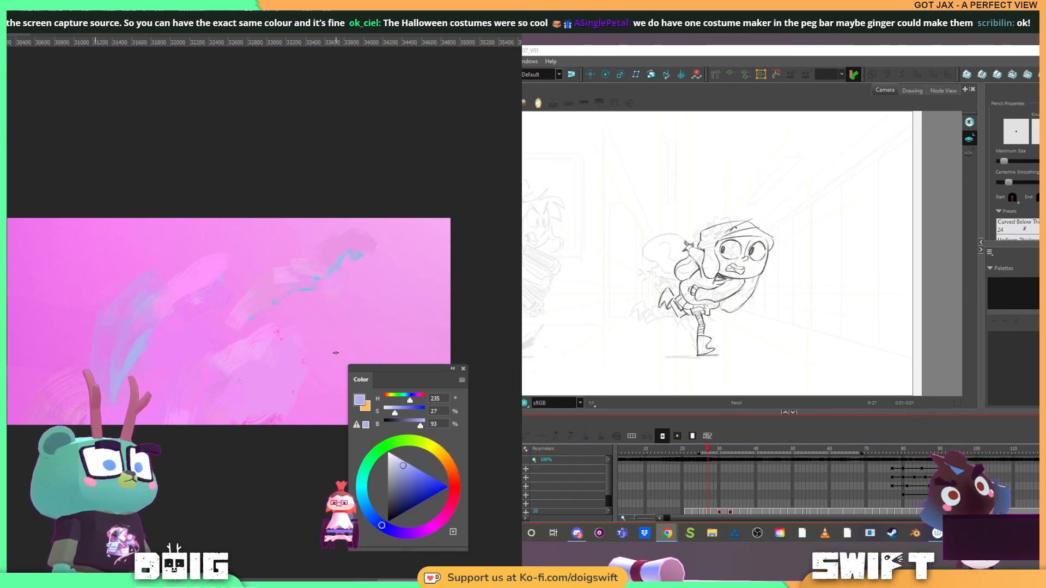
alt+click(276, 393)
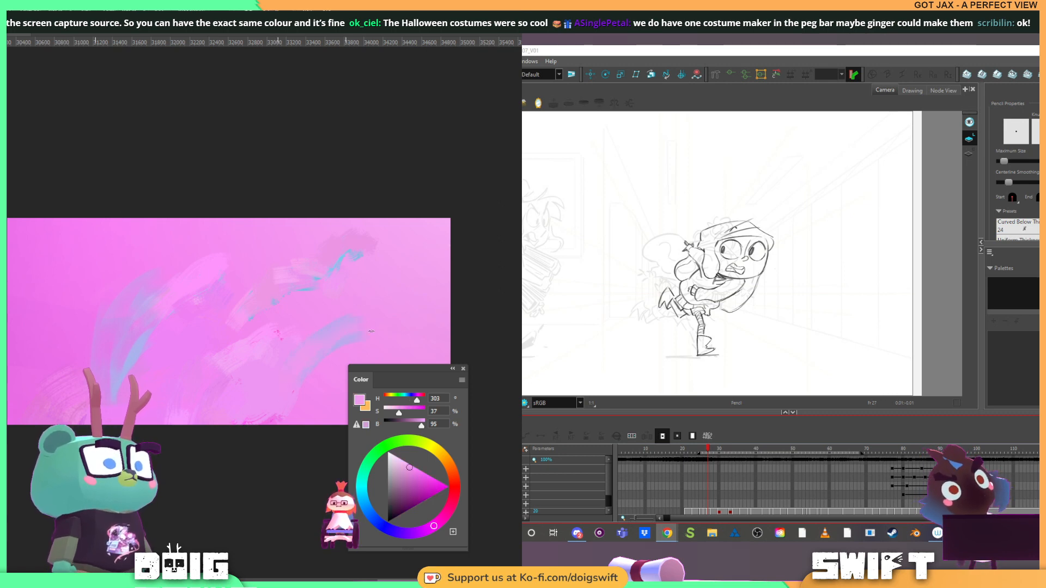
drag(366, 325, 309, 301)
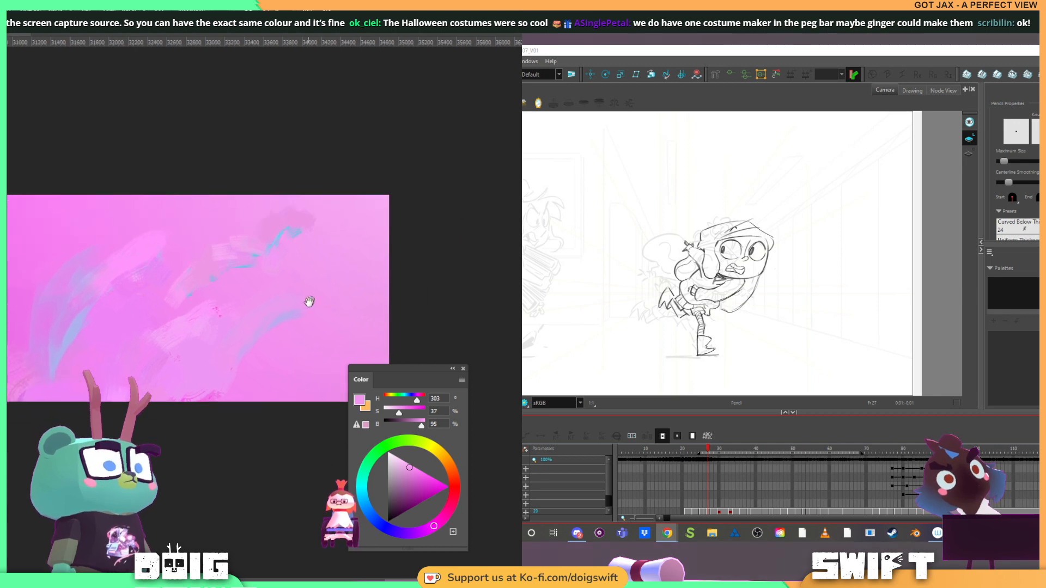
alt+click(76, 329)
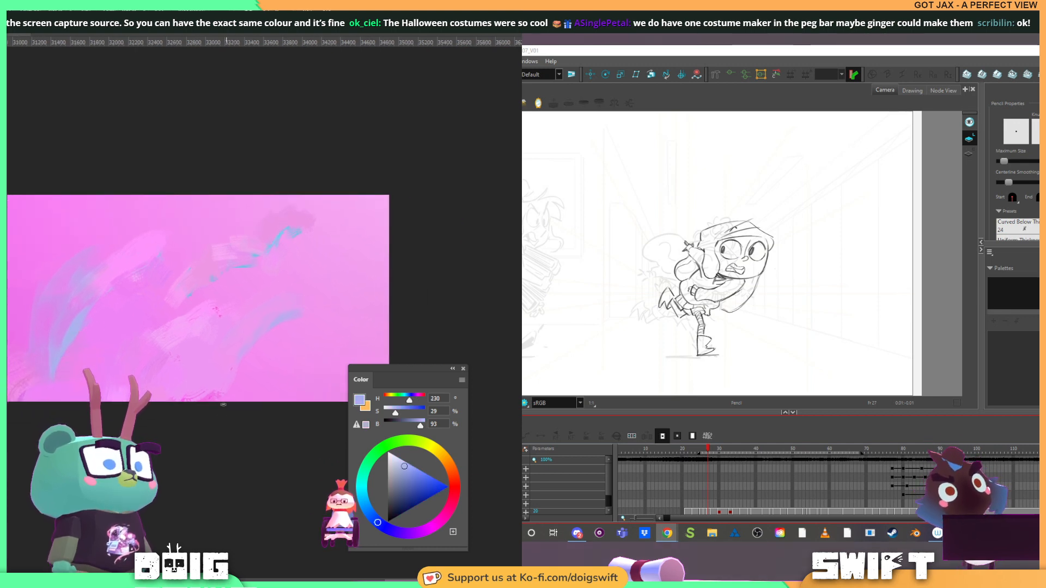
alt+click(217, 371)
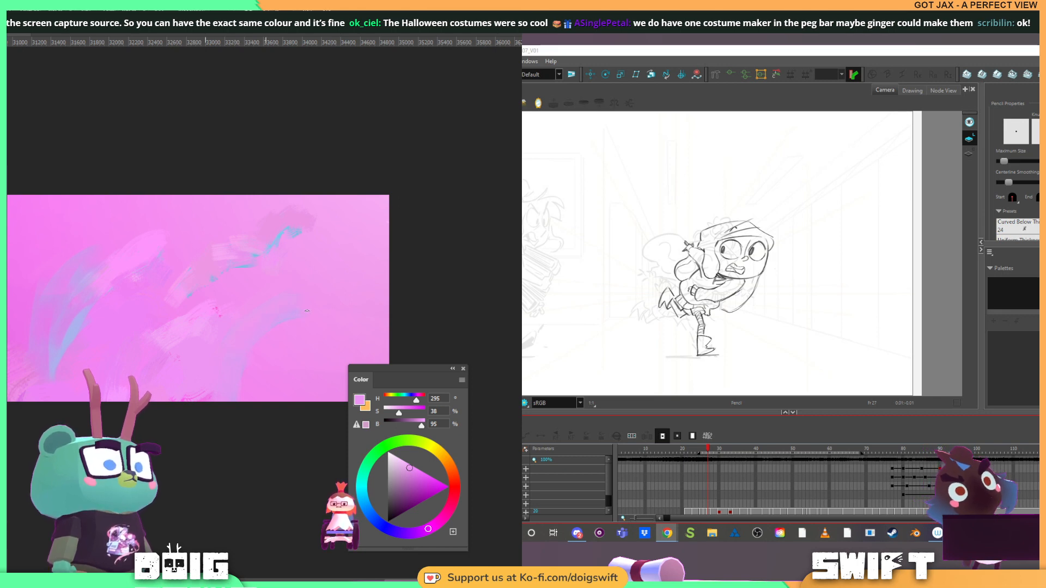
Curve the wisps' upper end outward with sampled pale blue, and shape its edges with sampled light pink
alt+click(76, 325)
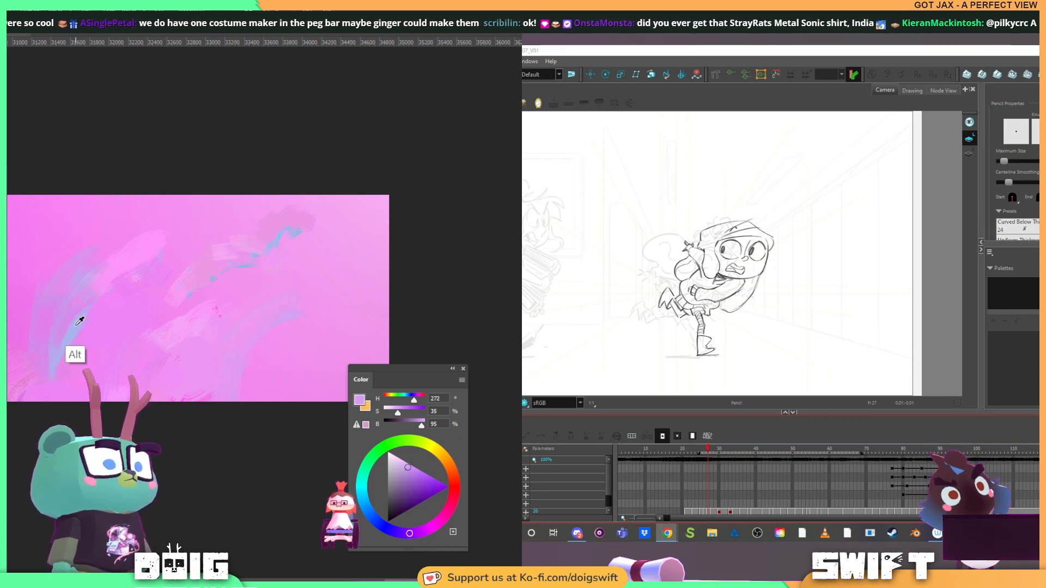
alt+click(259, 274)
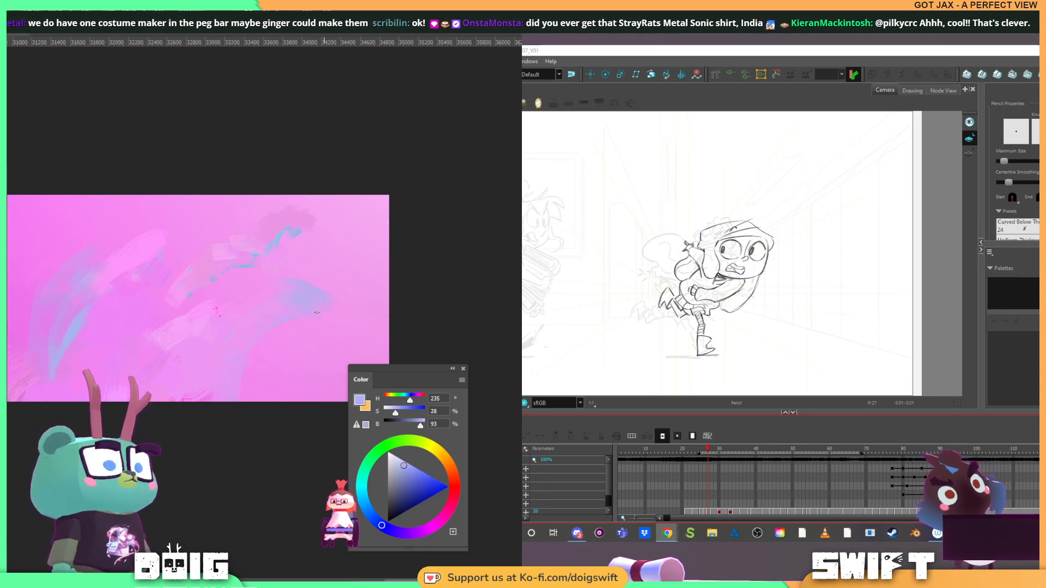
alt+click(346, 274)
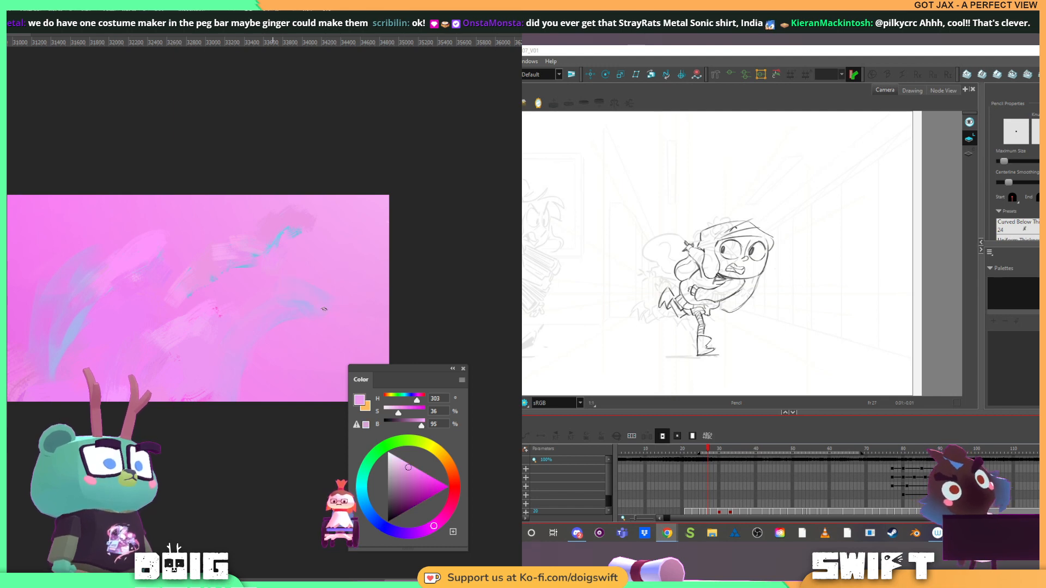
alt+click(73, 338)
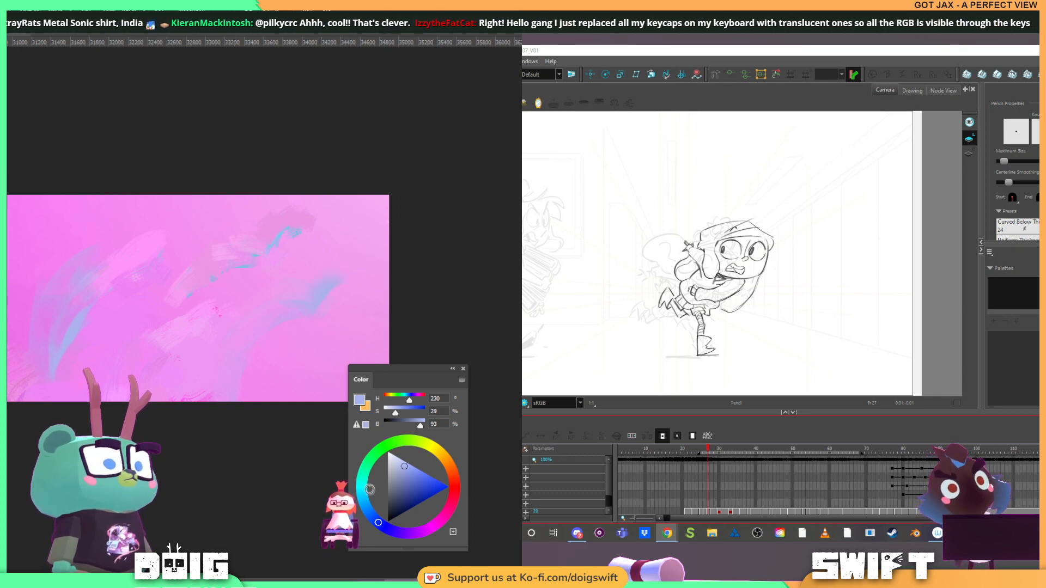
Paint a stronger blue patch (H 212, S 58, B 95) at the wisps' upper end, and thin it with sampled pale pinks
click(369, 512)
click(421, 474)
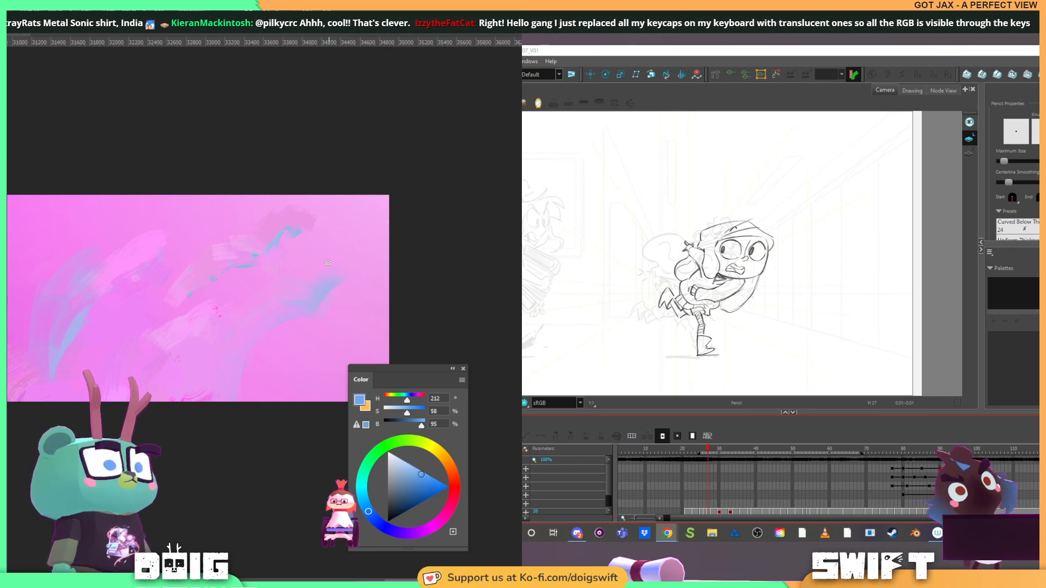
drag(325, 278, 315, 303)
alt+click(304, 309)
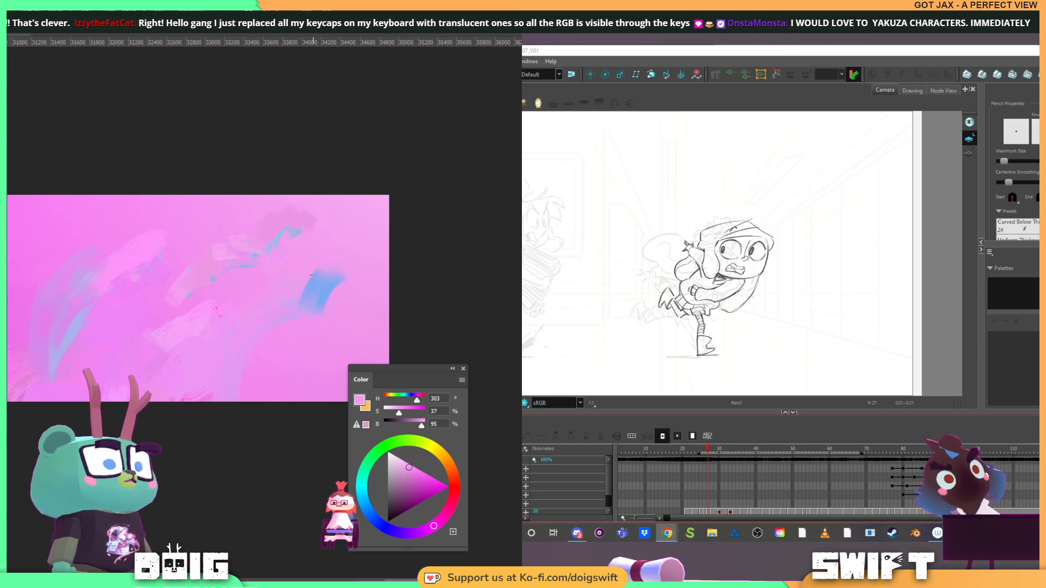
alt+click(313, 275)
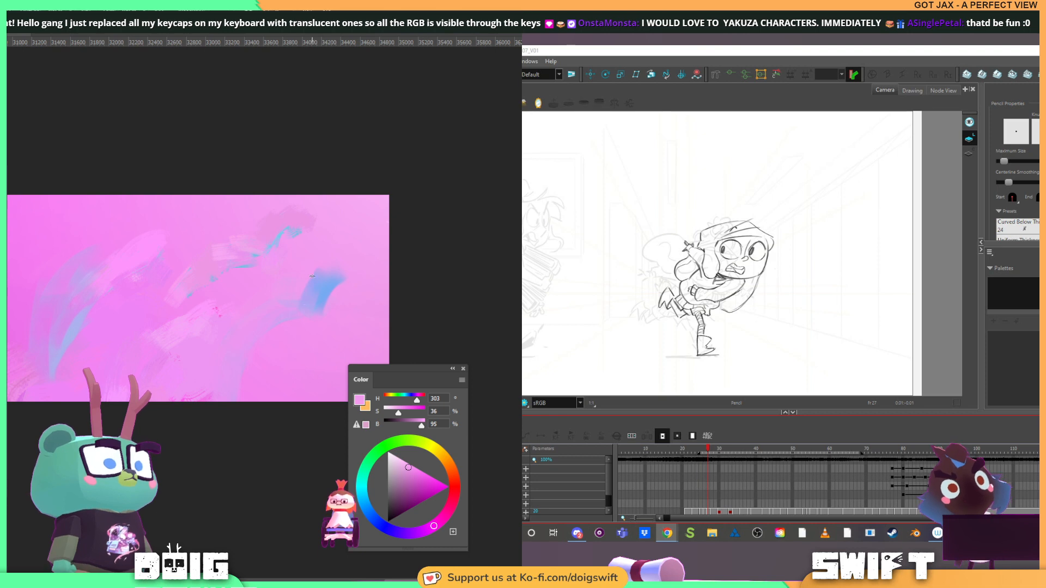
drag(325, 281, 304, 285)
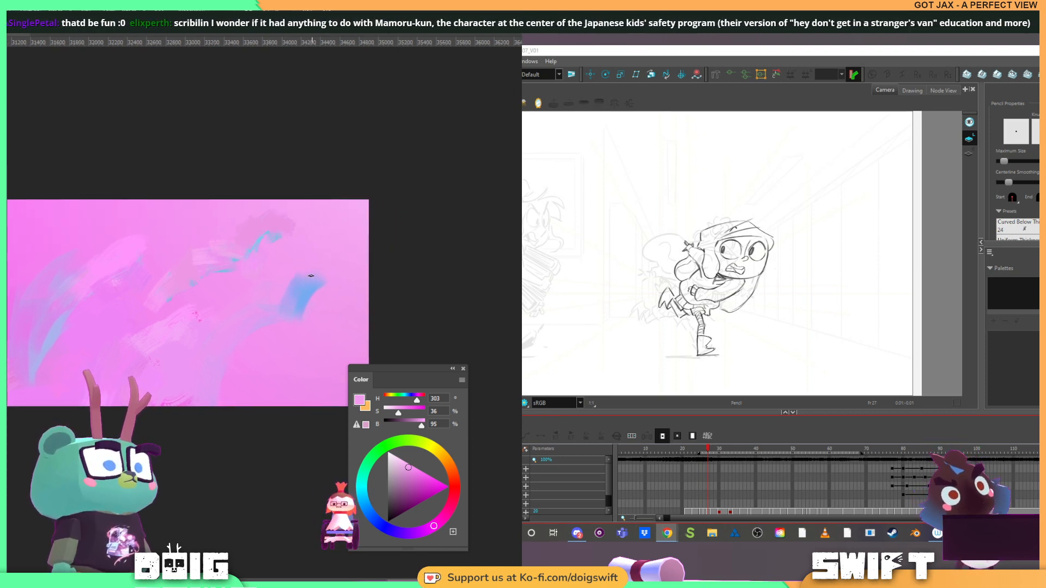
alt+click(318, 259)
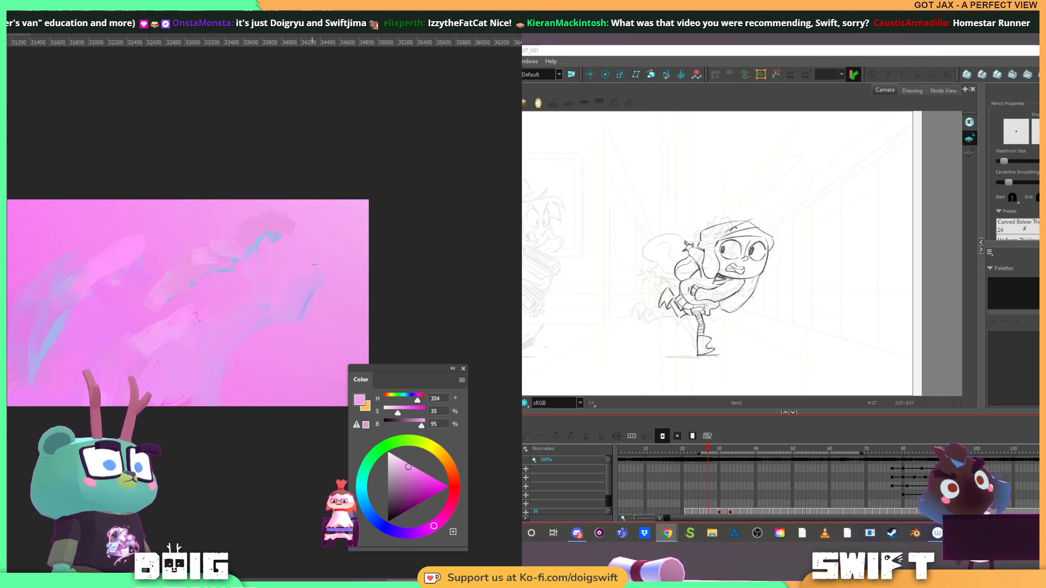
Add sampled pale blue strokes to the first cloud's outer wisps, and soften them and the upper teal streak with sampled pinks
key(alt)
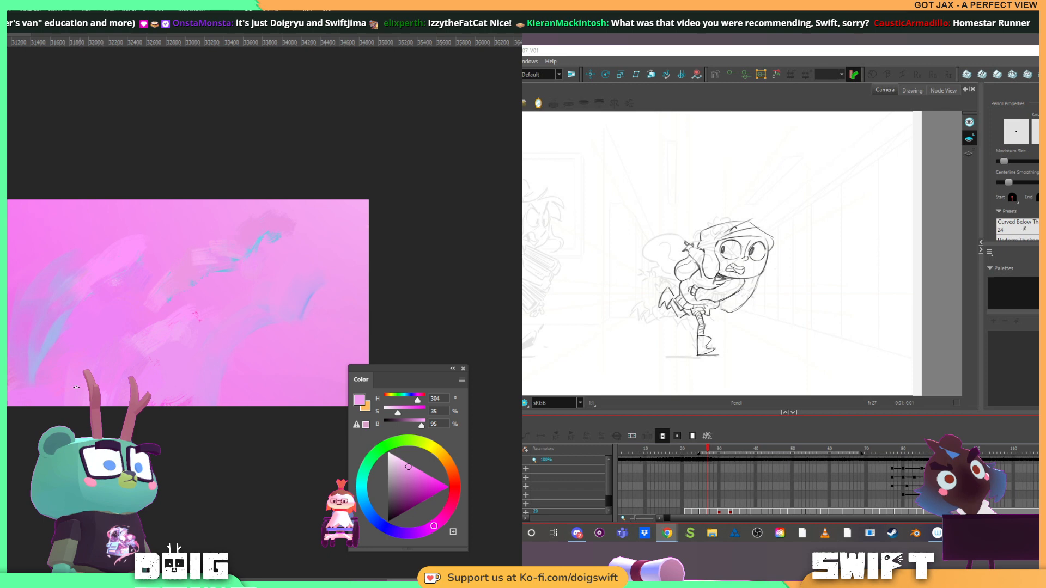
alt+click(52, 337)
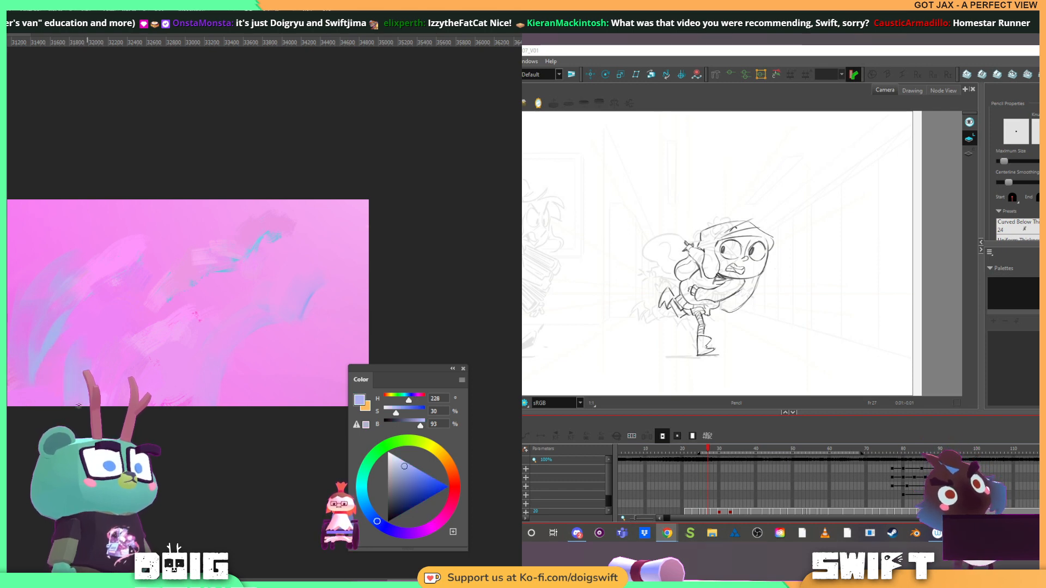
alt+click(62, 371)
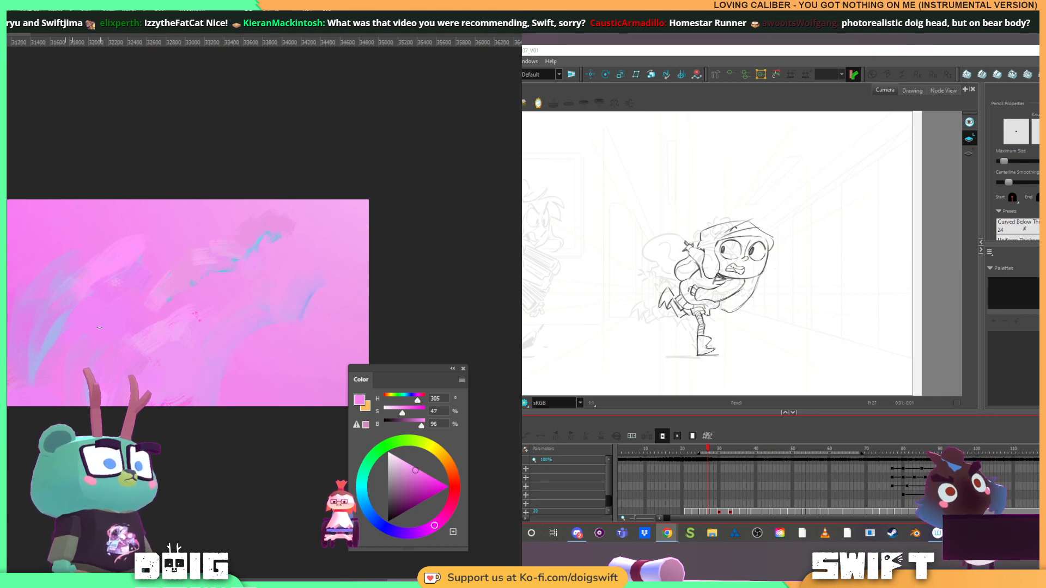
alt+click(311, 218)
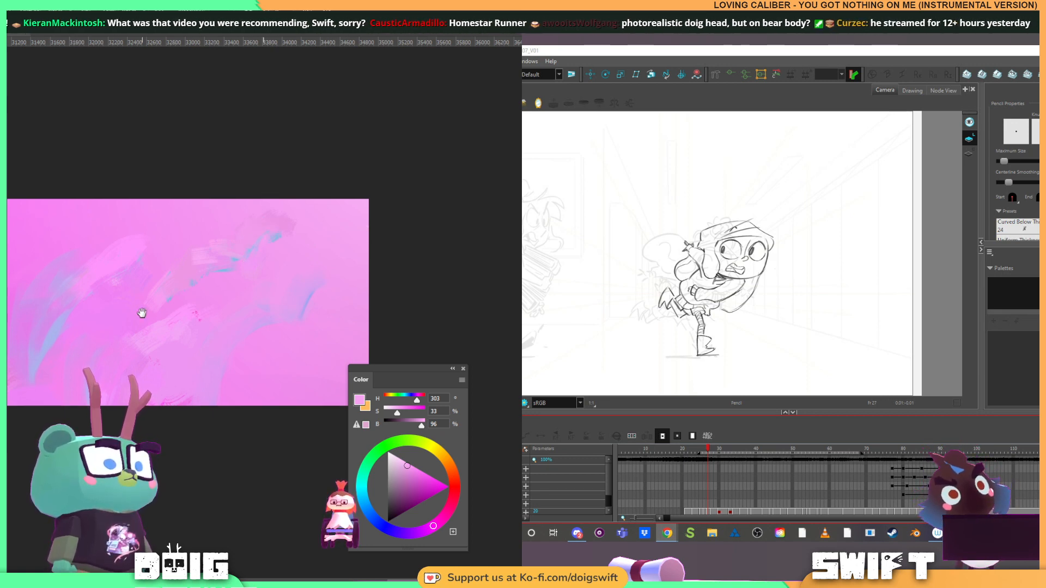
Sweep sampled dark blues and purples diagonally across the edge where the night sky meets the pink glow
mouse_move(118, 301)
mouse_down()
mouse_move(376, 317)
mouse_move(197, 285)
mouse_up()
mouse_move(14, 298)
mouse_down()
mouse_move(112, 311)
mouse_move(149, 285)
mouse_up()
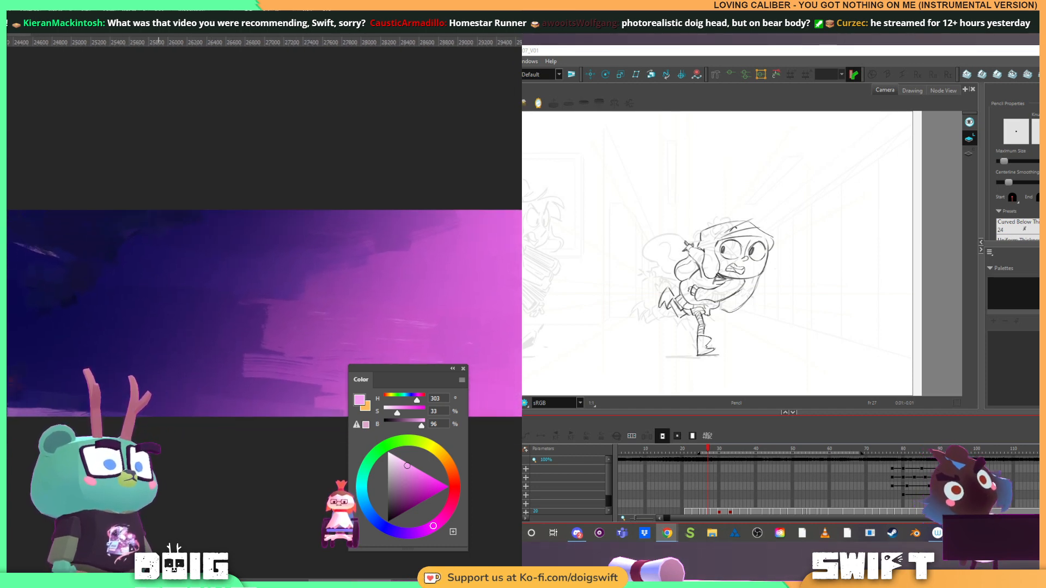
alt+click(100, 405)
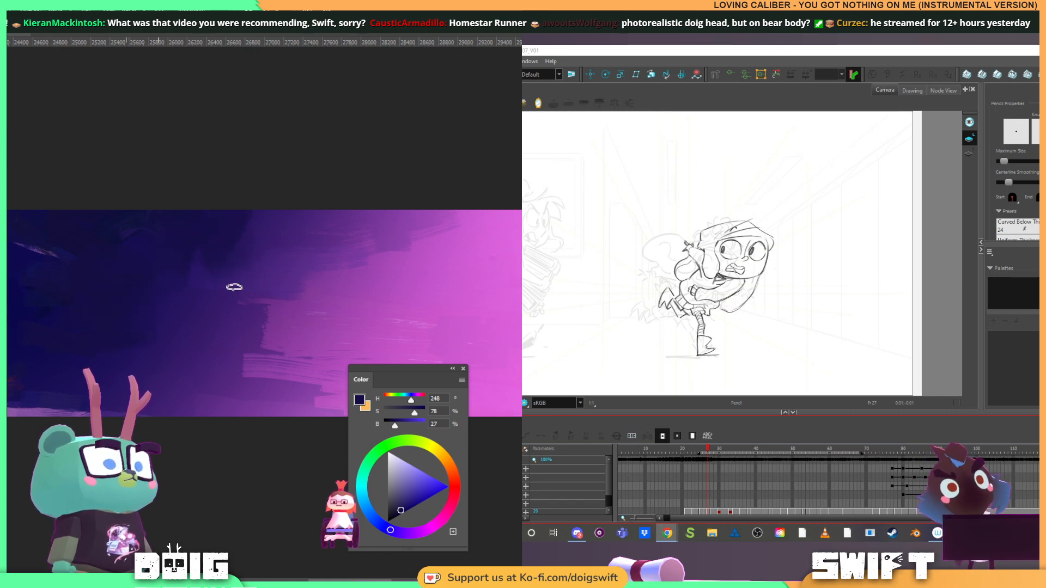
drag(233, 288, 314, 212)
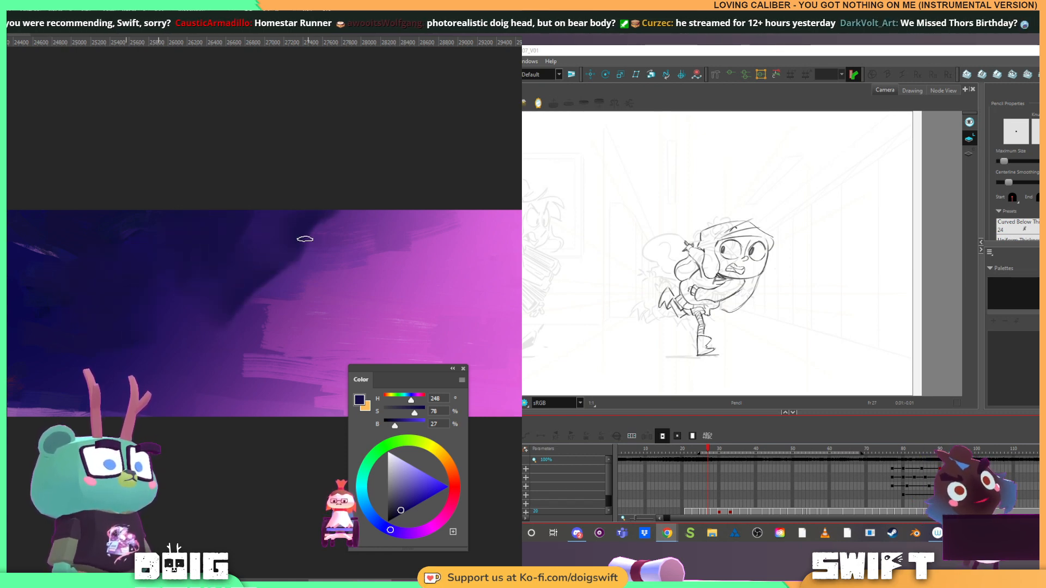
alt+click(244, 320)
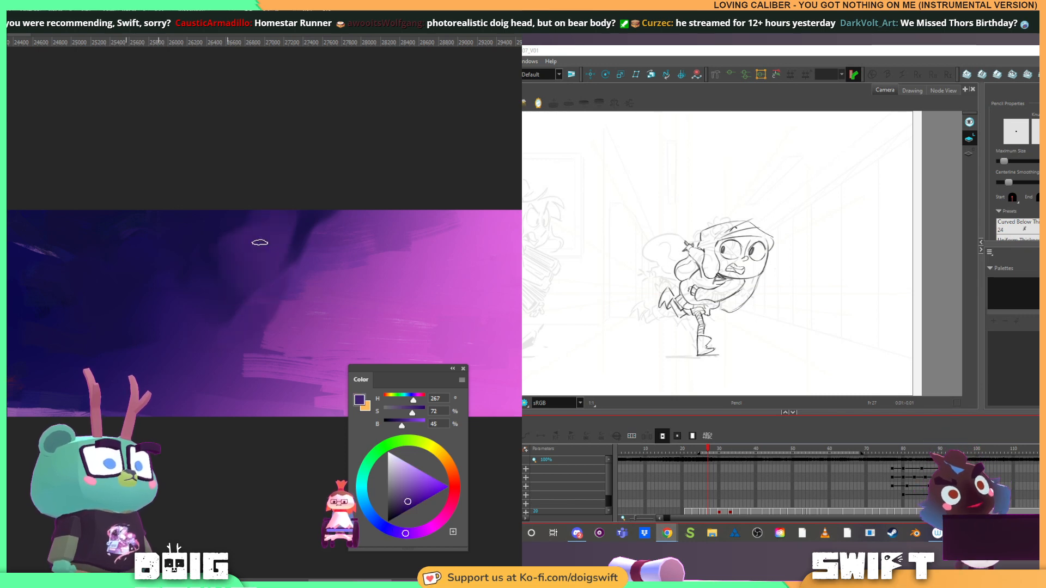
alt+click(163, 232)
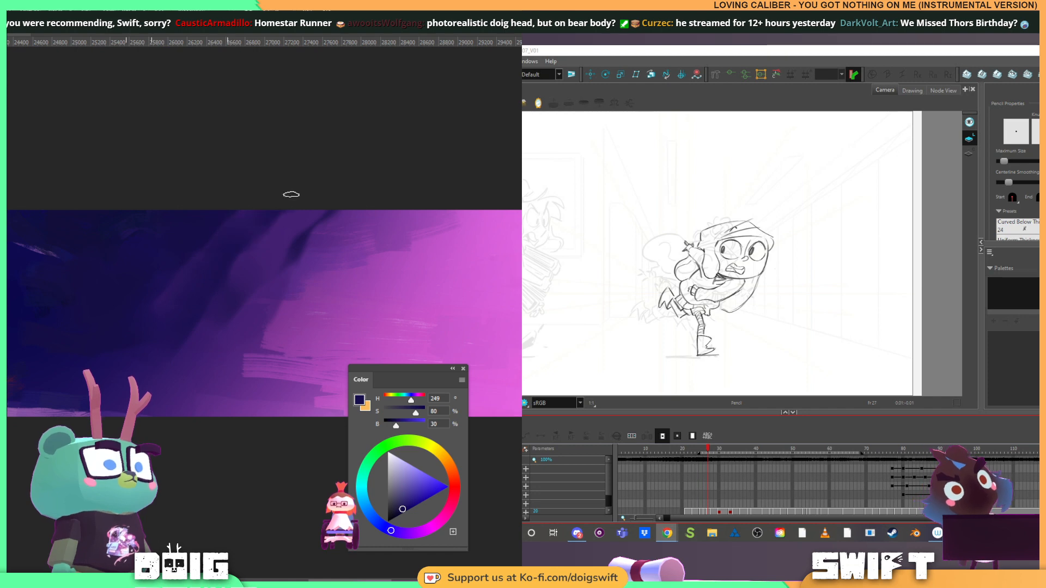
Even out the dark sky beside the purple transition with broad strokes of sampled navy blues
drag(28, 180, 137, 184)
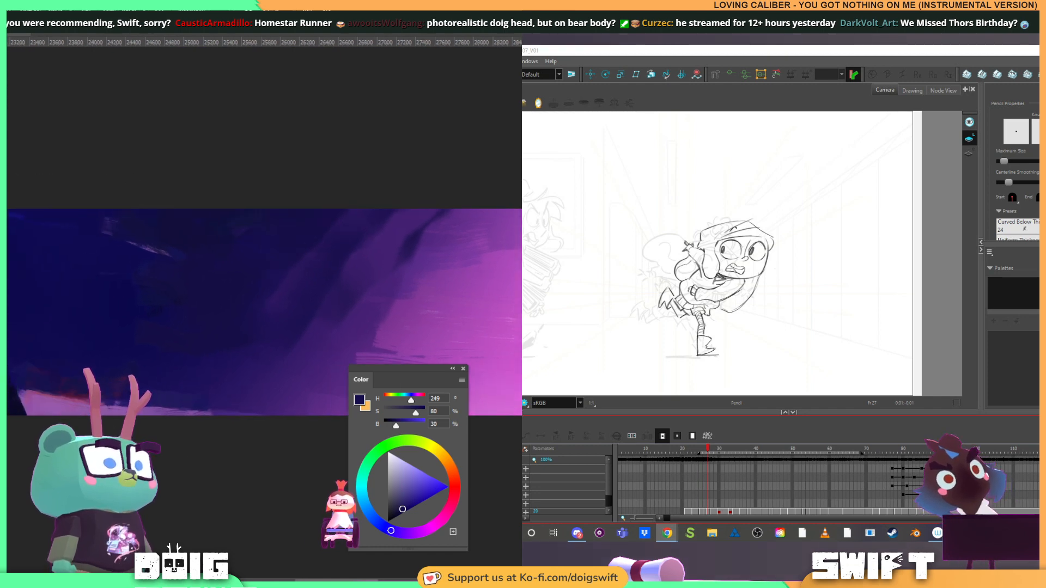
alt+click(7, 212)
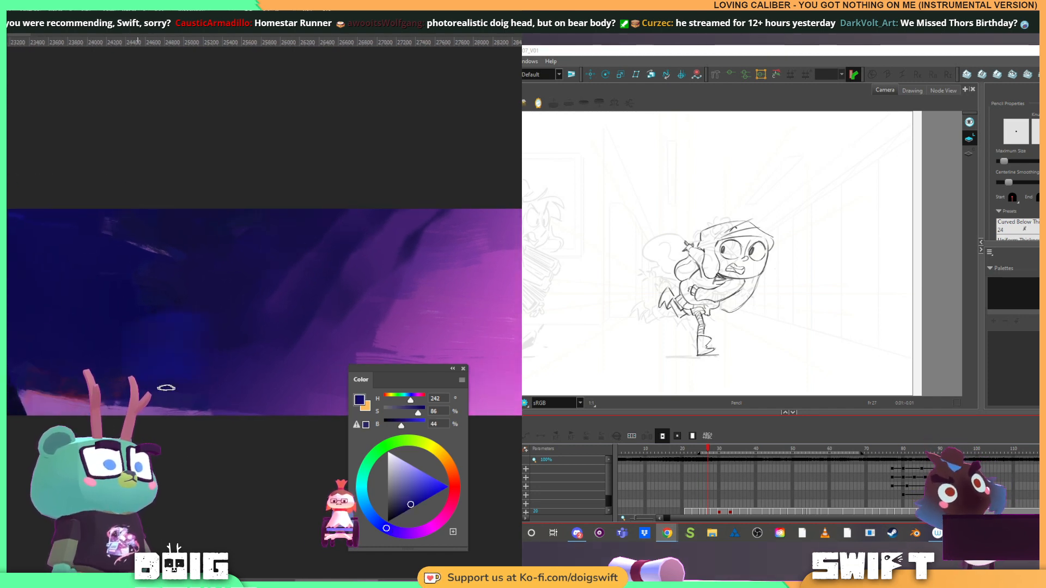
drag(166, 388, 248, 336)
alt+click(103, 278)
mouse_move(98, 338)
mouse_down()
mouse_move(161, 376)
mouse_move(177, 316)
mouse_up()
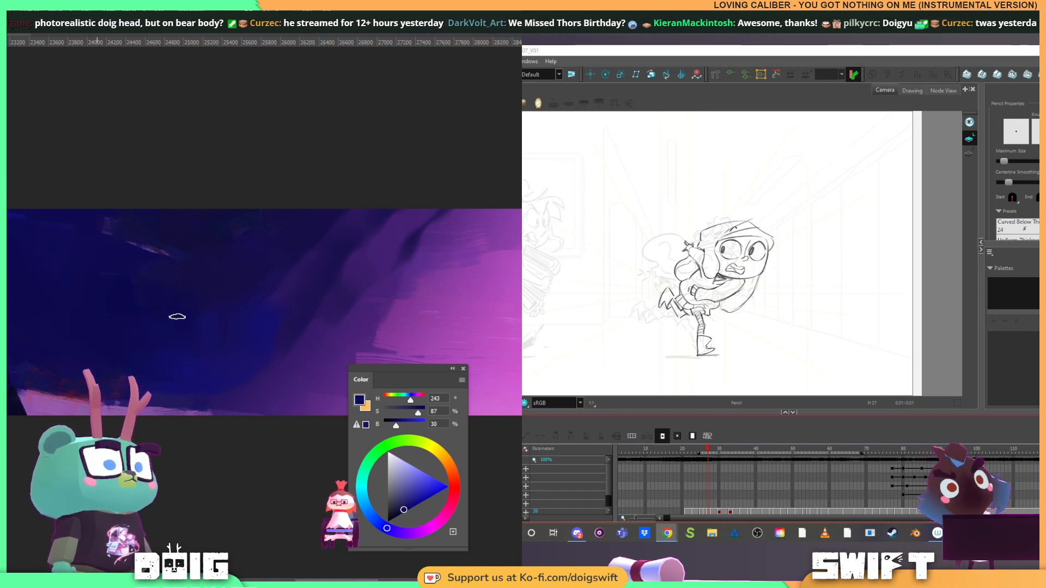
Cover the lighter purple patch in the dark blue sky with sampled deep blue
mouse_move(33, 275)
mouse_down()
mouse_move(243, 273)
mouse_move(198, 301)
mouse_up()
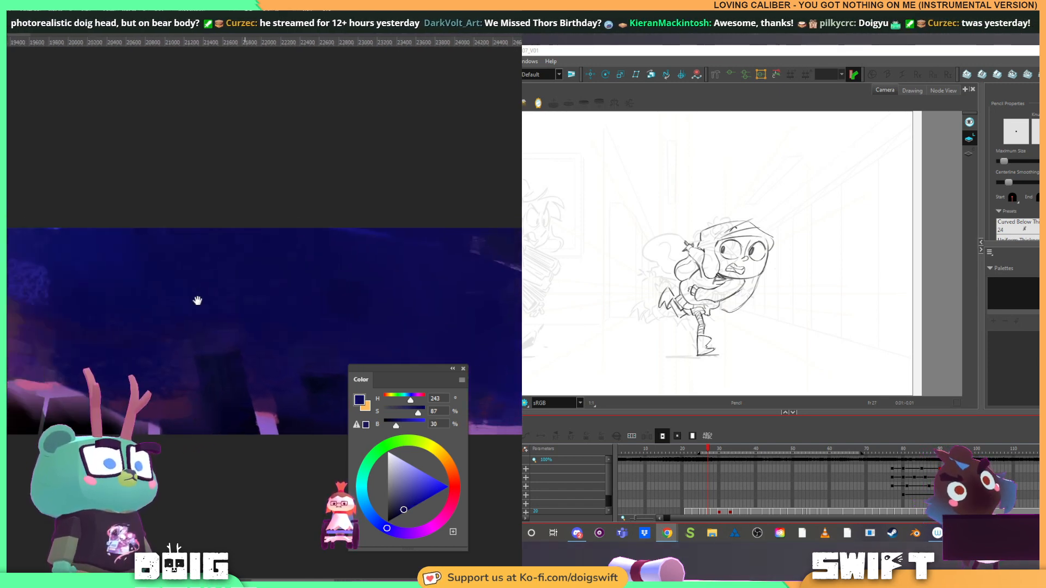
alt+click(79, 253)
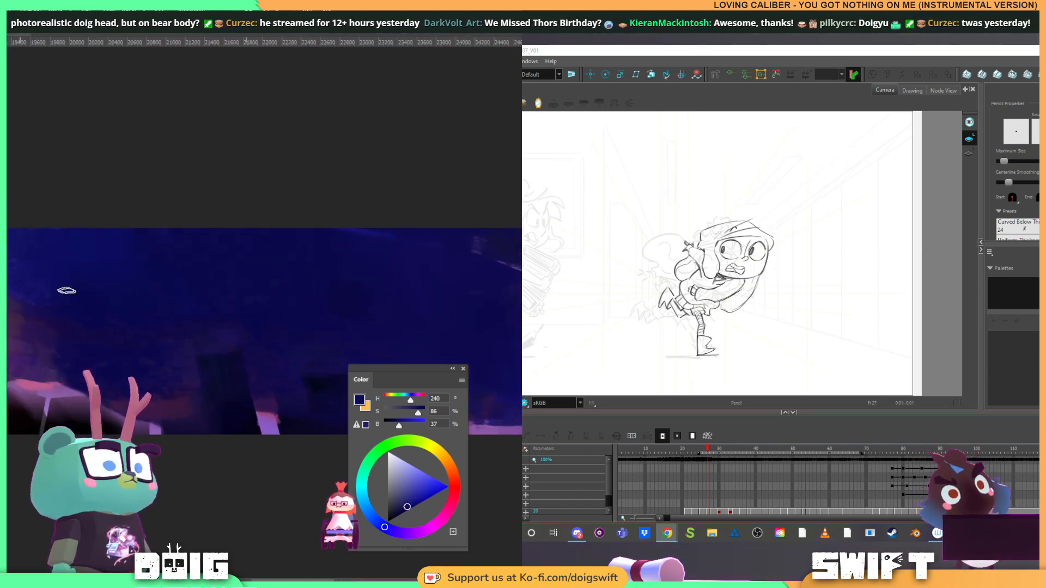
alt+click(37, 385)
mouse_move(33, 240)
mouse_down()
mouse_move(17, 295)
mouse_move(25, 251)
mouse_move(47, 253)
mouse_up()
Blend the hard edge between the red sky and the dark blue with diagonal strokes of sampled blue, mauve and red
mouse_move(75, 222)
mouse_down()
mouse_move(169, 217)
mouse_move(212, 247)
mouse_move(244, 244)
mouse_up()
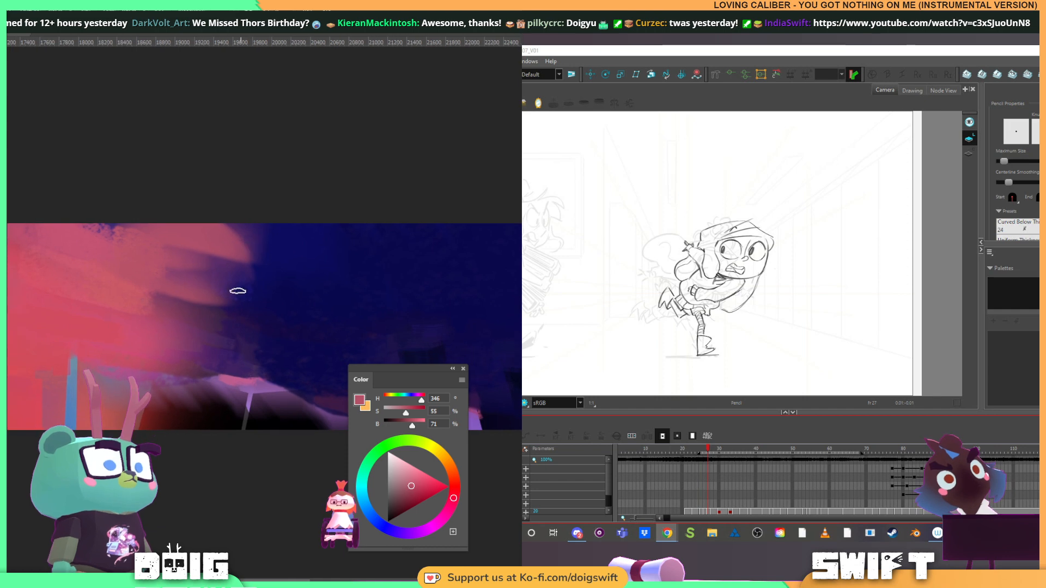
alt+click(267, 264)
mouse_move(72, 223)
mouse_down()
mouse_move(156, 256)
mouse_move(198, 227)
mouse_move(257, 260)
mouse_up()
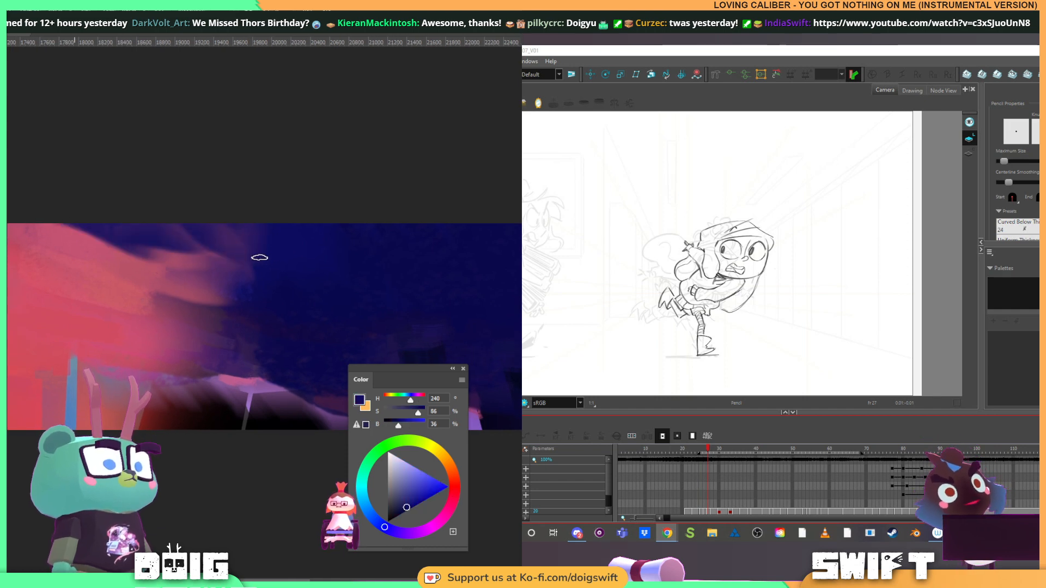
alt+click(155, 281)
mouse_move(87, 240)
mouse_down()
mouse_move(195, 258)
mouse_move(259, 245)
mouse_up()
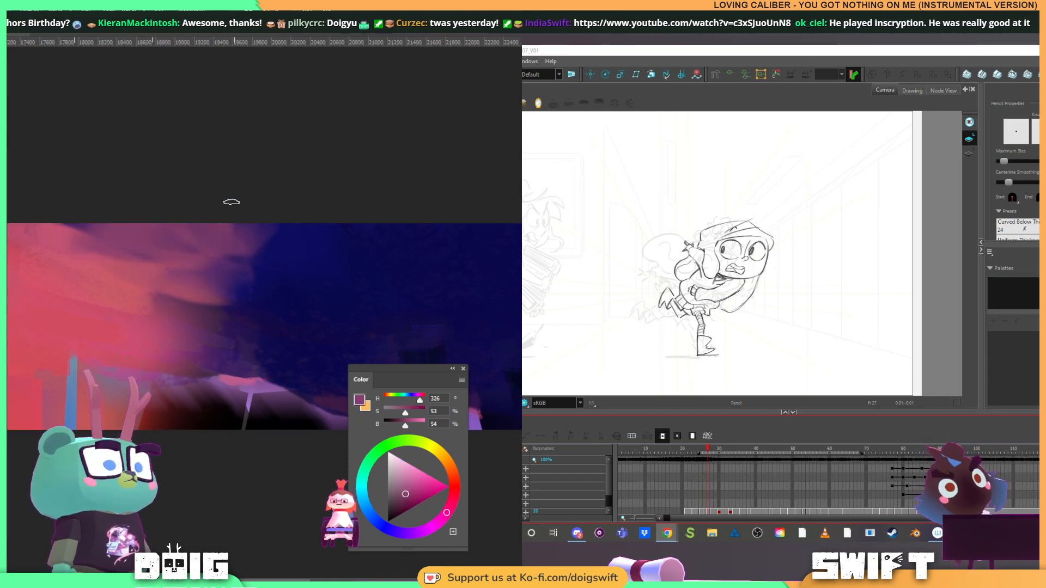
alt+click(68, 327)
drag(76, 243, 116, 229)
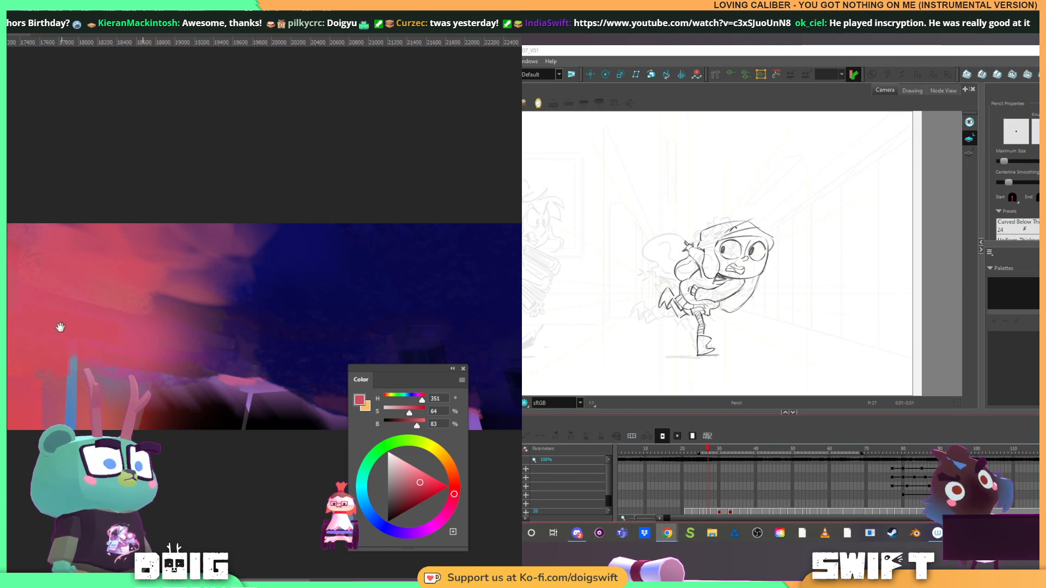
Smooth the red sky above the blue post with strokes of sampled bright and muted reds
mouse_move(14, 297)
mouse_down()
mouse_move(202, 344)
mouse_move(84, 342)
mouse_up()
alt+click(17, 346)
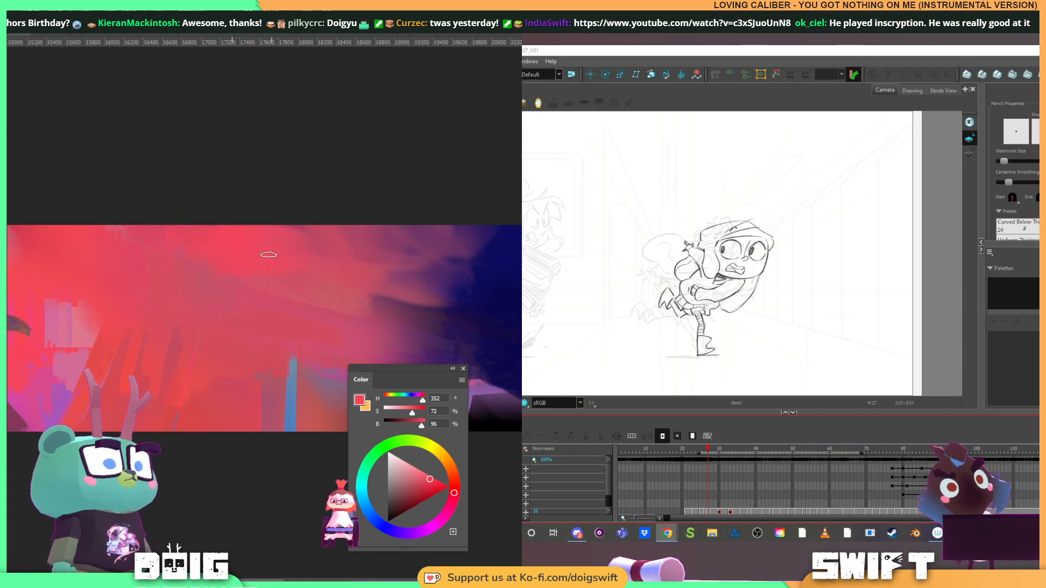
alt+click(248, 294)
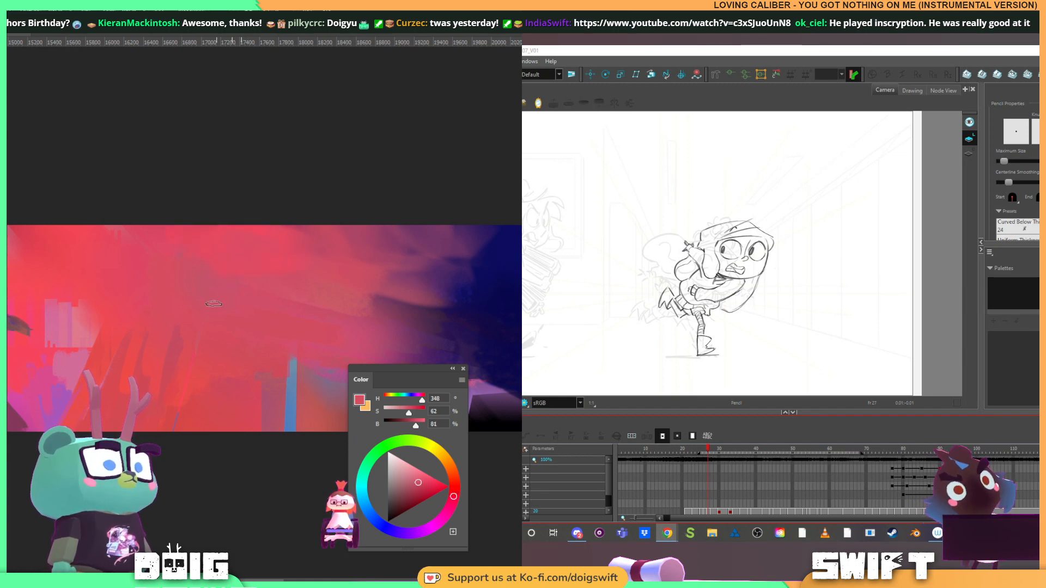
drag(264, 329, 157, 315)
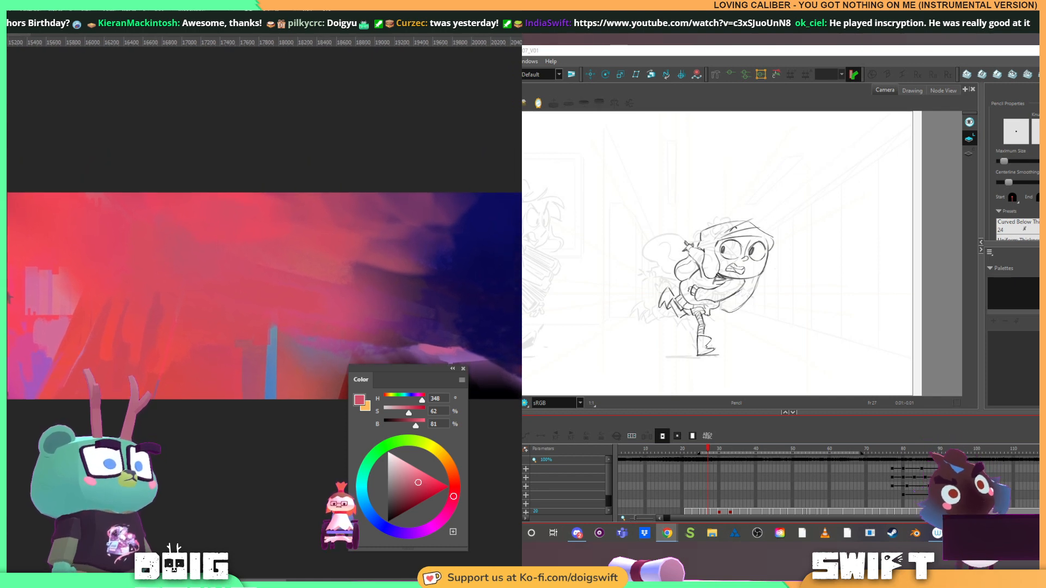
Soften the pale patches in the red sky around the tent roof with sampled pinks and reds
alt+click(29, 334)
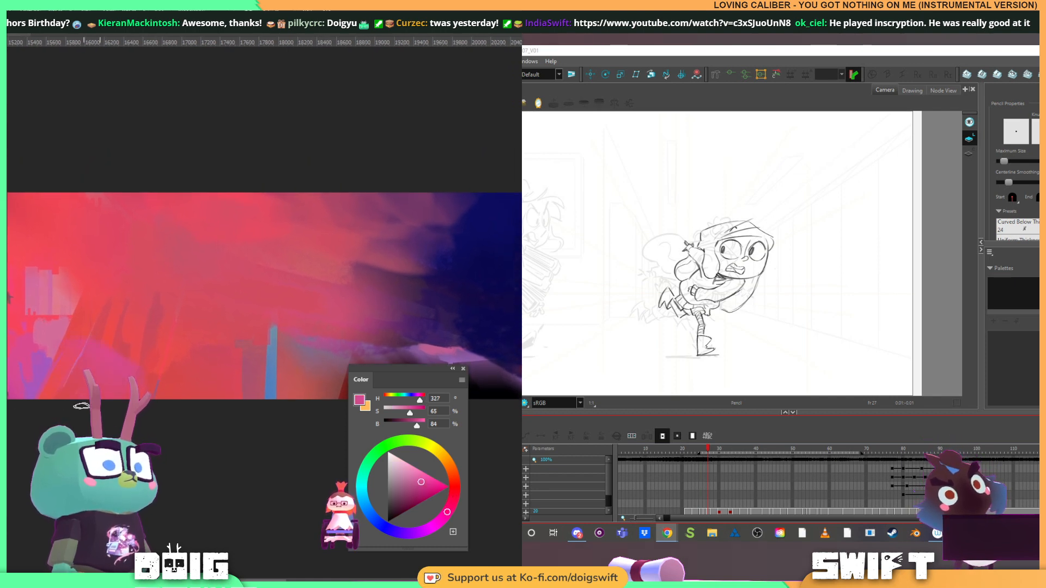
alt+click(133, 322)
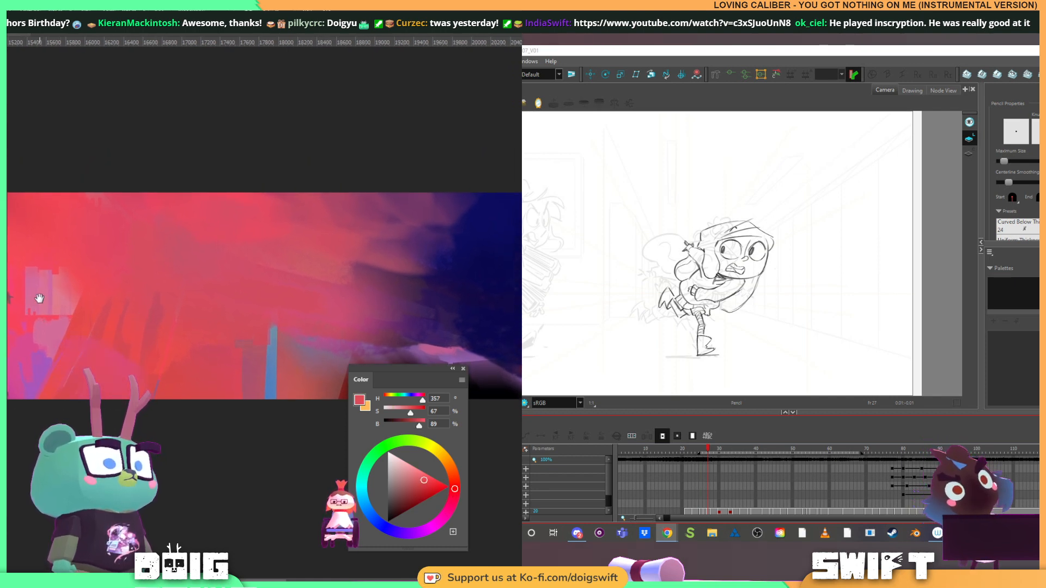
drag(39, 298, 234, 302)
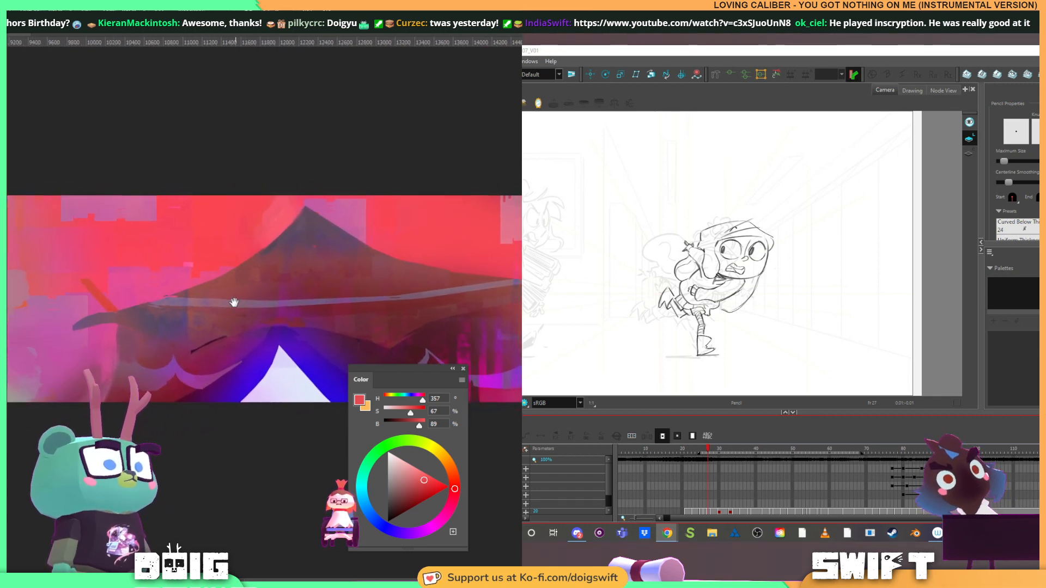
alt+click(82, 343)
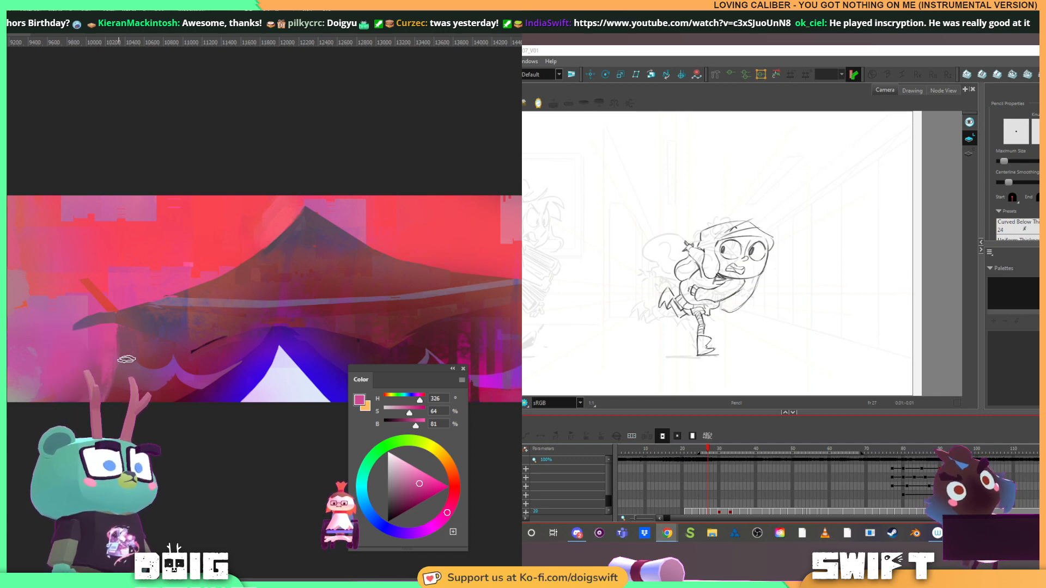
drag(275, 233, 133, 239)
alt+click(43, 218)
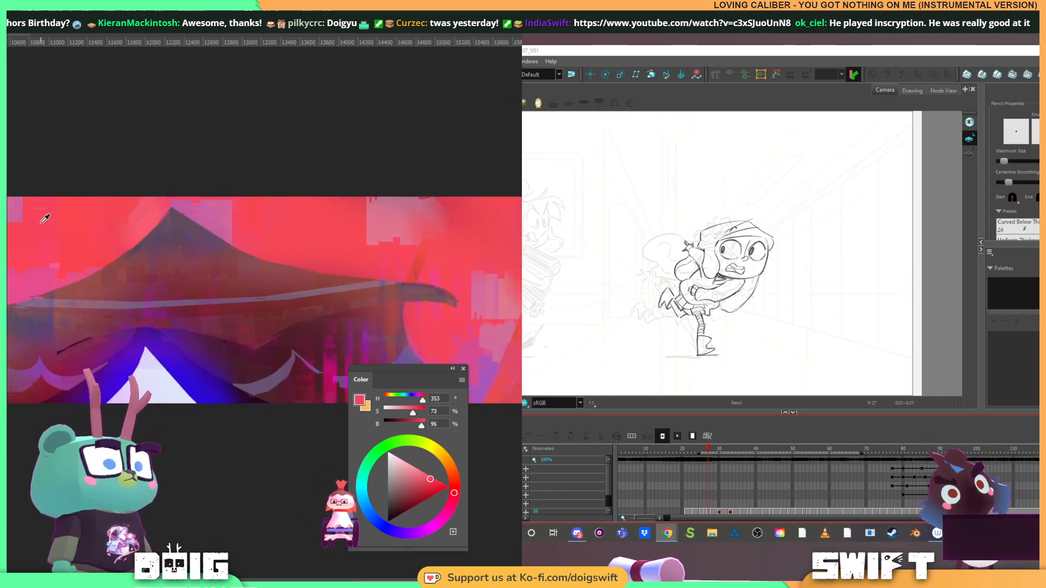
drag(33, 222, 24, 215)
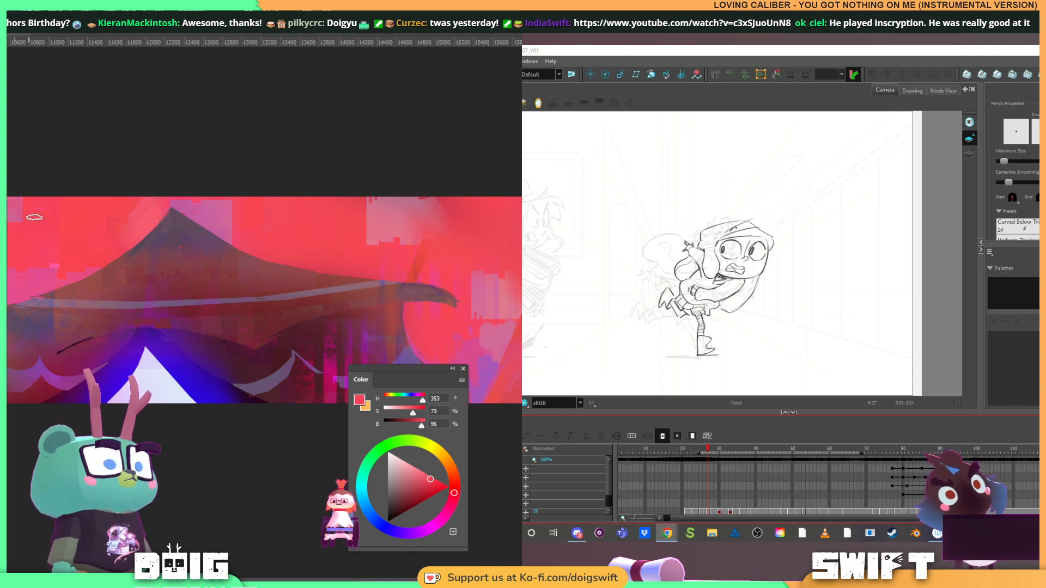
alt+click(34, 218)
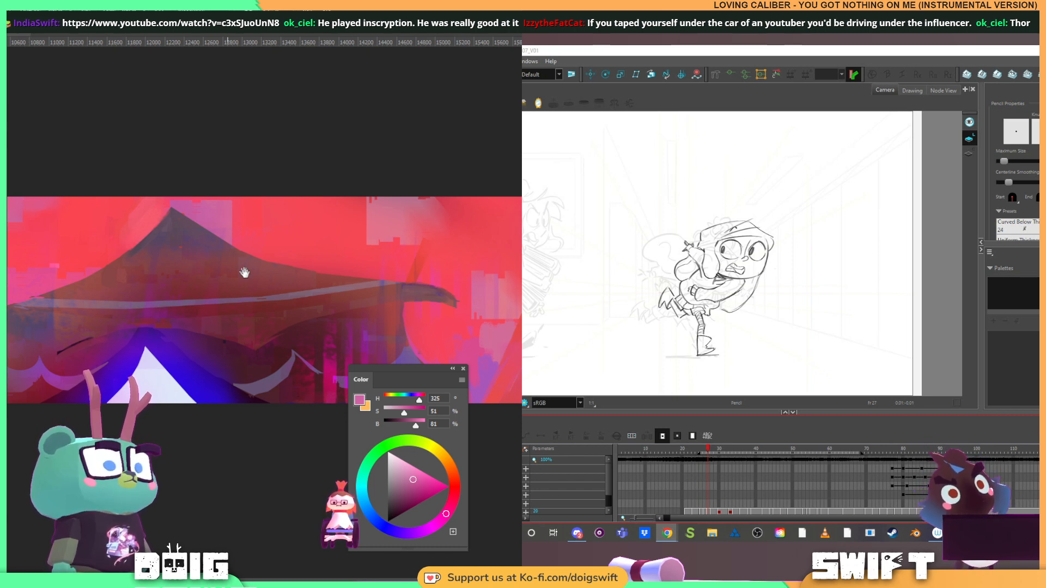
Paint over the black patch beneath the red-to-blue sky transition with sampled dark reds
mouse_move(286, 301)
mouse_down()
mouse_move(190, 263)
mouse_move(70, 253)
mouse_up()
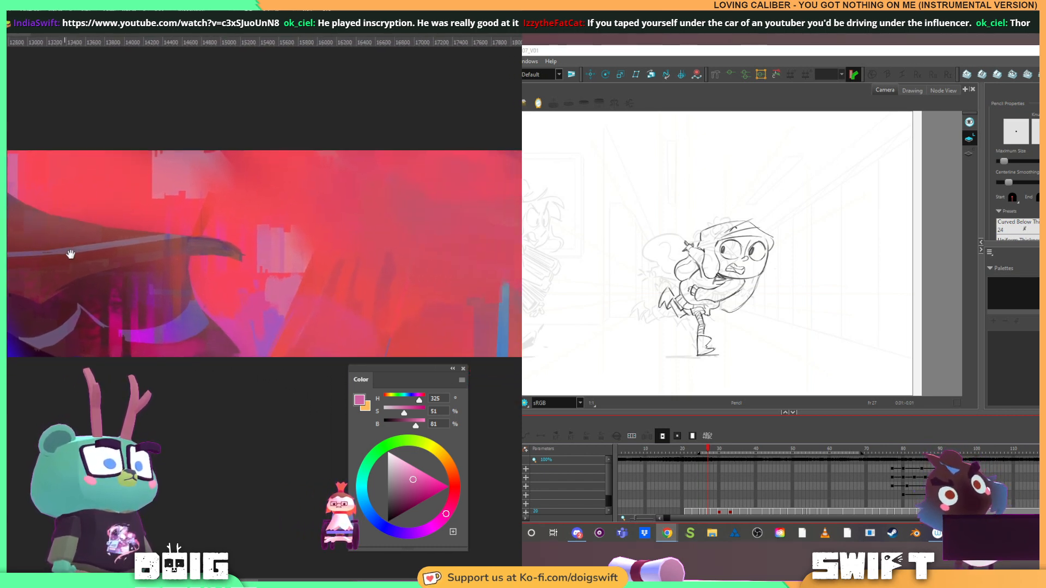
drag(250, 292, 37, 290)
drag(279, 277, 110, 269)
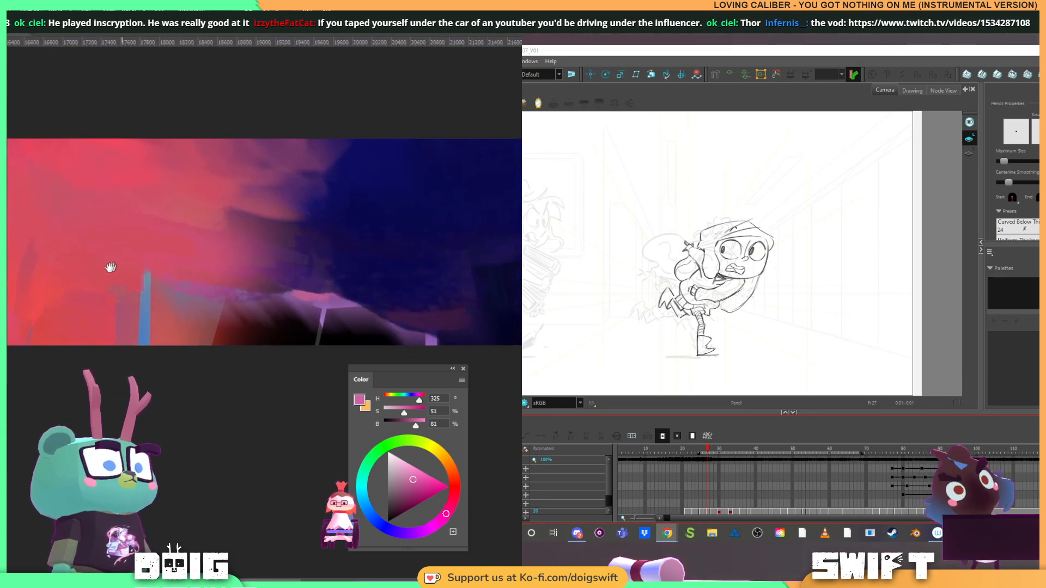
drag(173, 257, 83, 250)
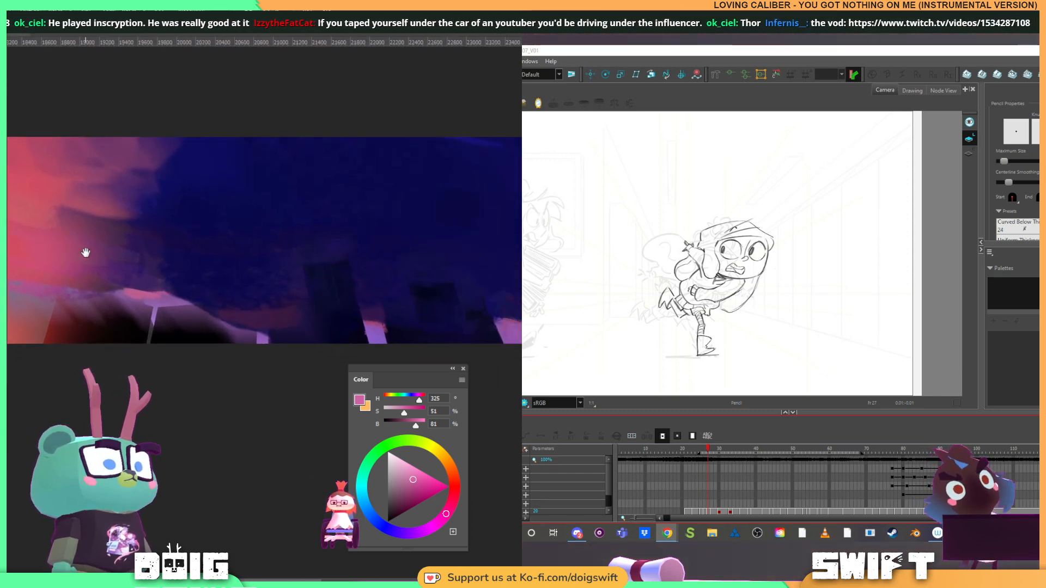
alt+click(79, 321)
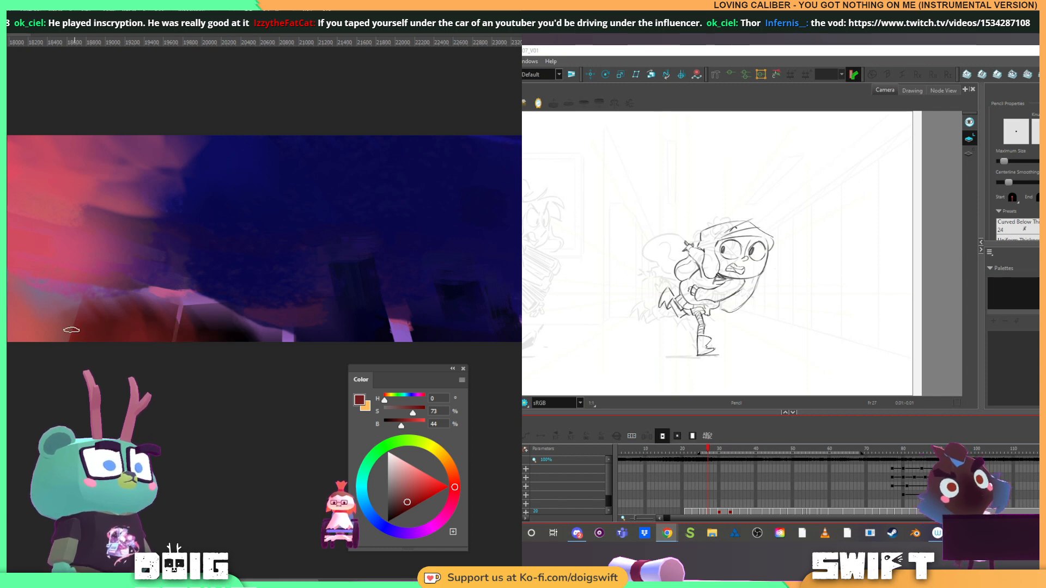
alt+click(90, 316)
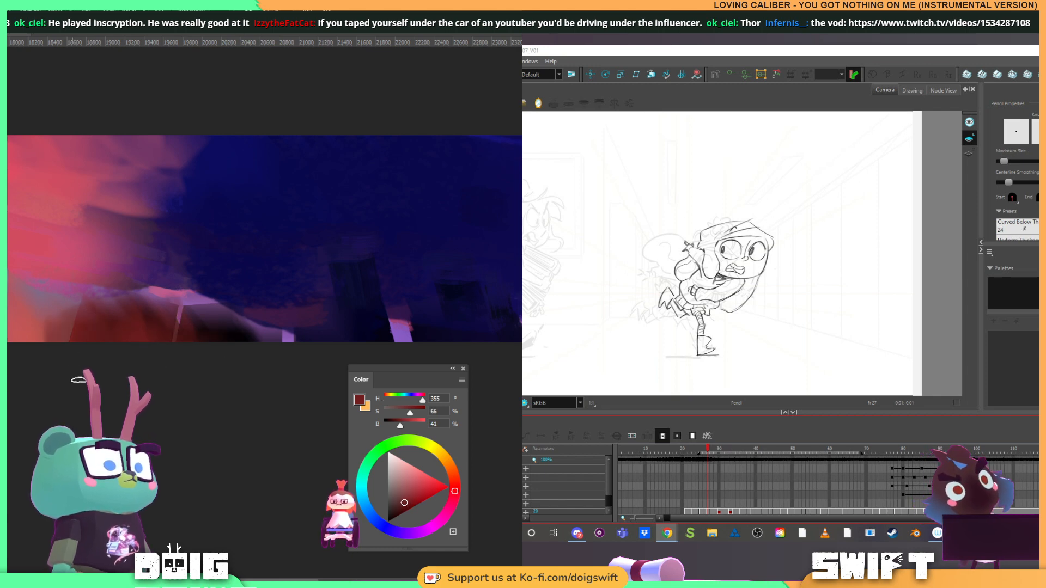
alt+click(41, 317)
alt+click(104, 310)
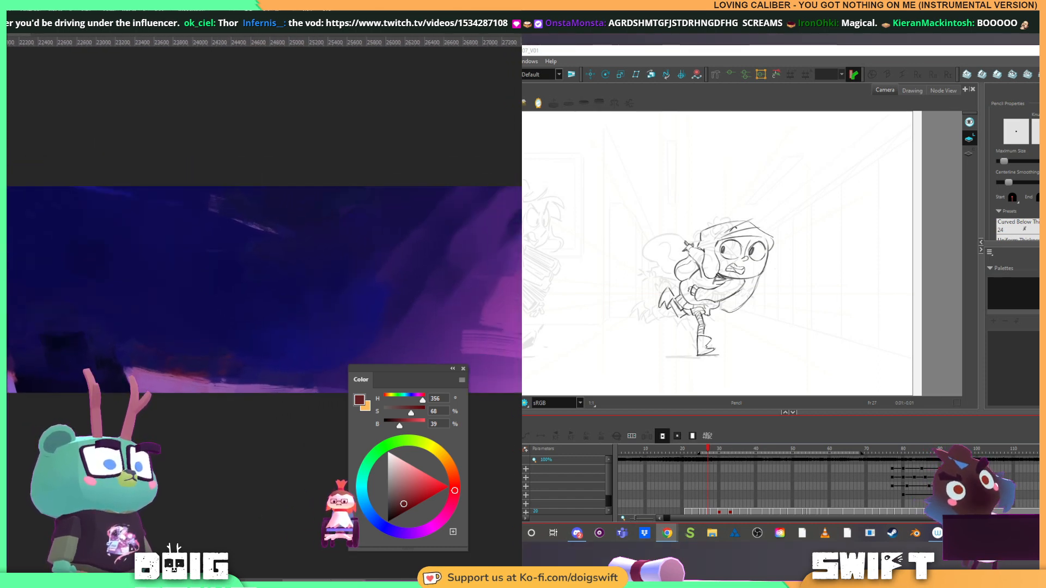
Paint a near-black navy mound along the base of the dark blue sky and refine its edge with sampled blues
click(43, 351)
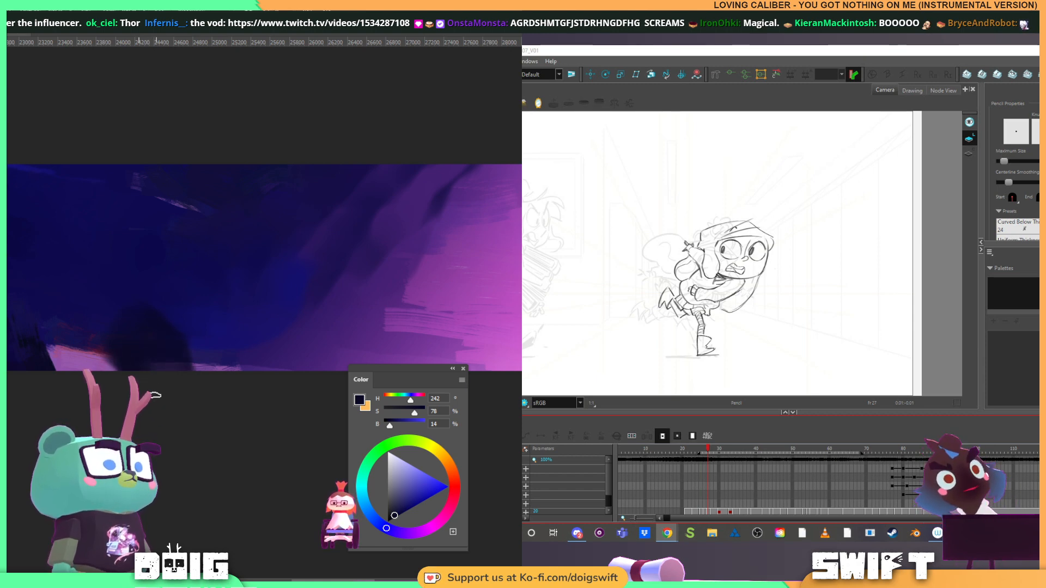
alt+click(8, 370)
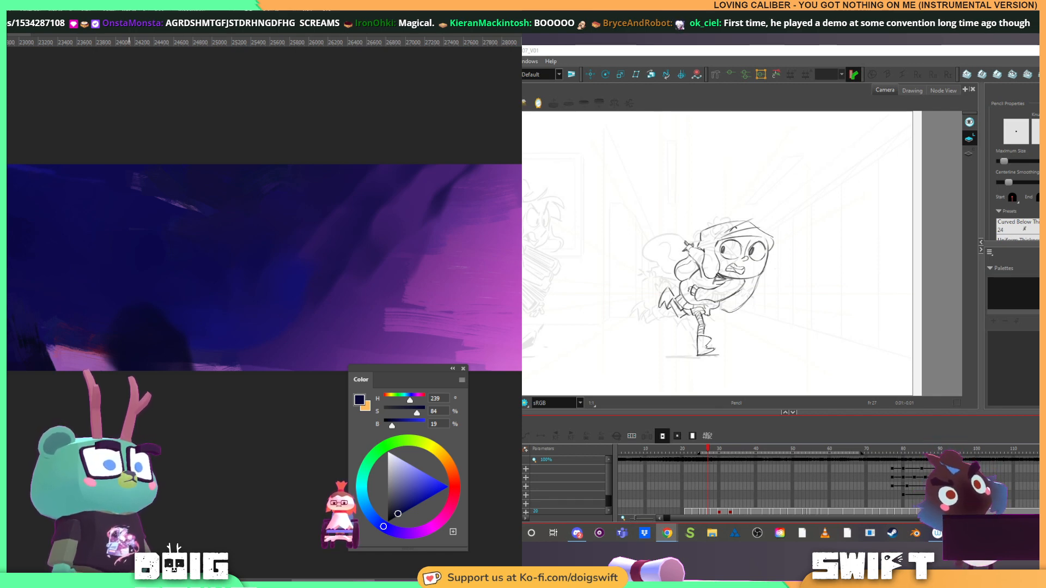
drag(161, 309, 202, 348)
alt+click(218, 342)
mouse_move(179, 307)
mouse_down()
mouse_move(198, 347)
mouse_move(182, 326)
mouse_up()
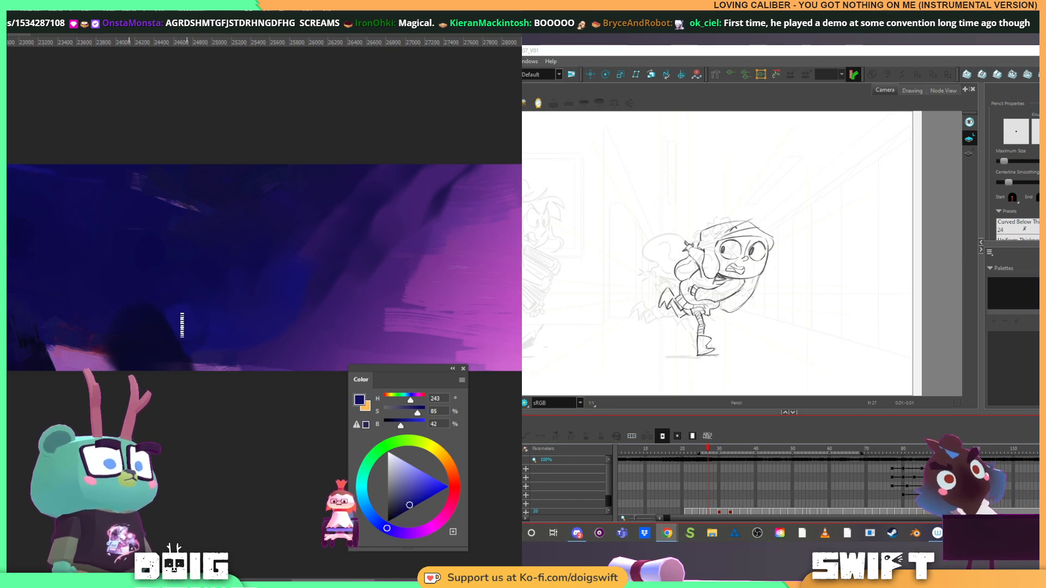
alt+click(154, 339)
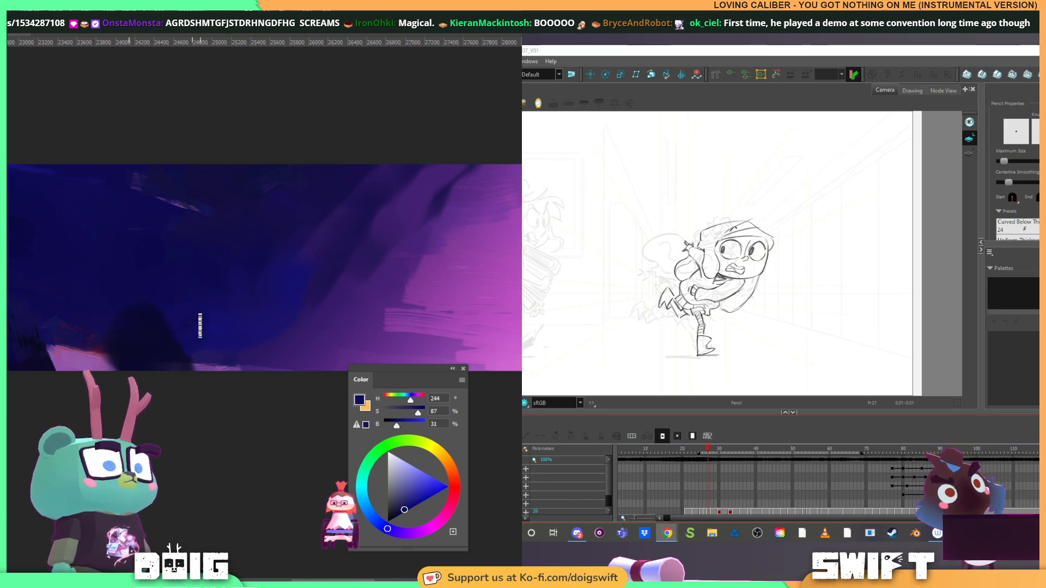
alt+click(127, 354)
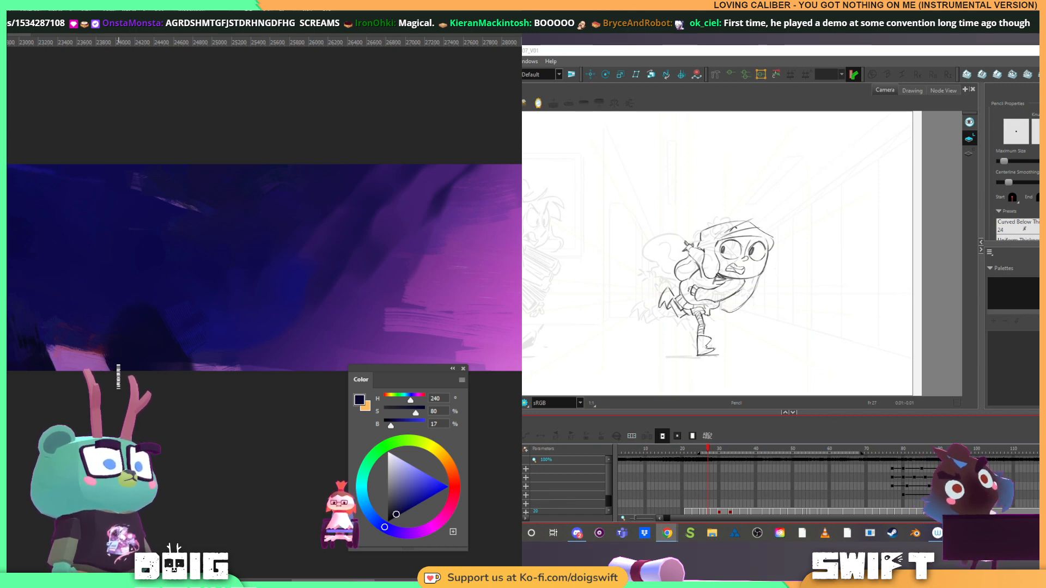
Choose a near-white paint colour, test a stroke over the clouds at the backdrop's pink end and undo it
scroll(120, 377, down, 6)
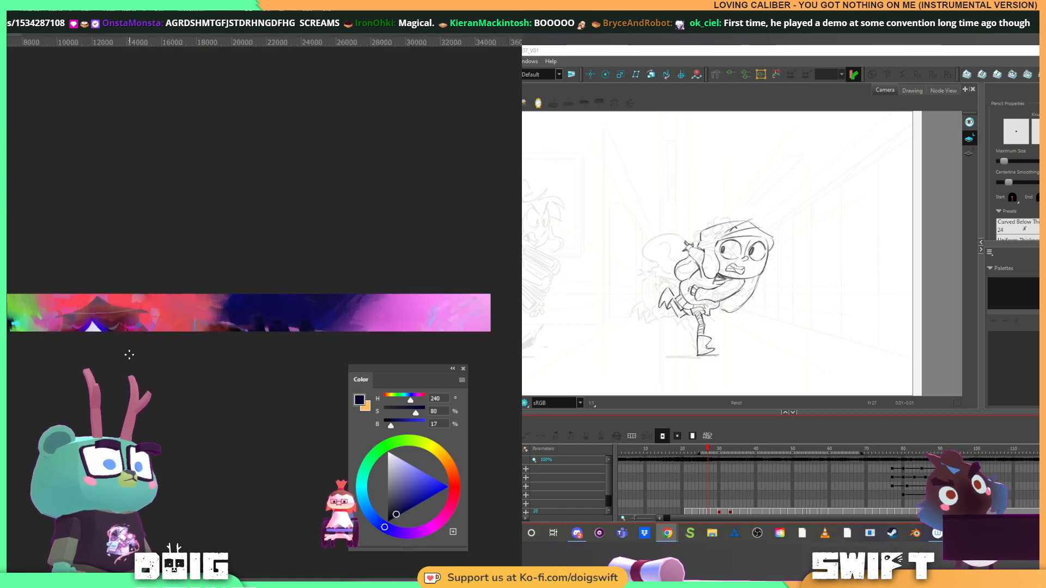
scroll(142, 354, up, 2)
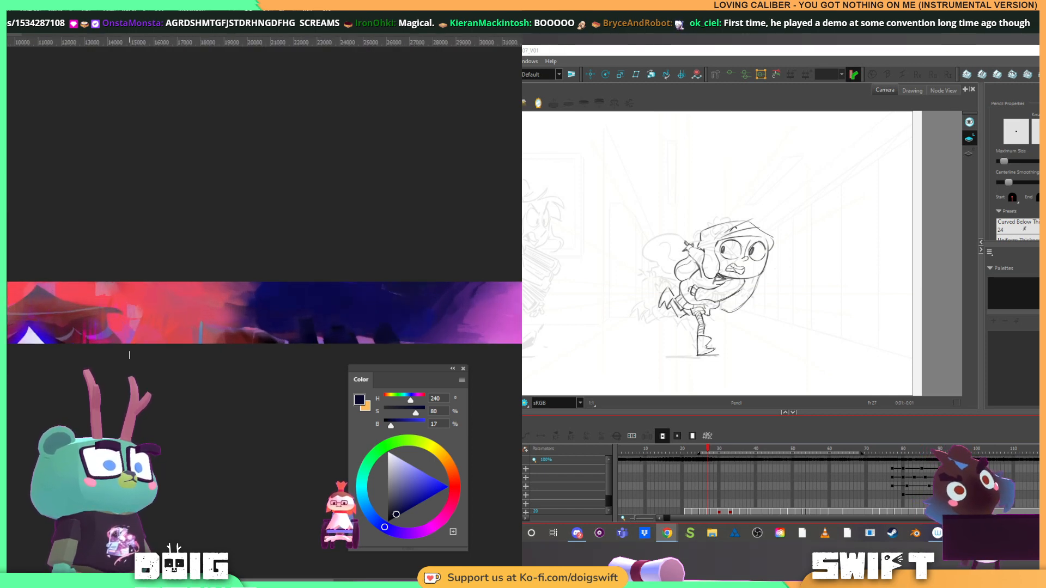
click(388, 452)
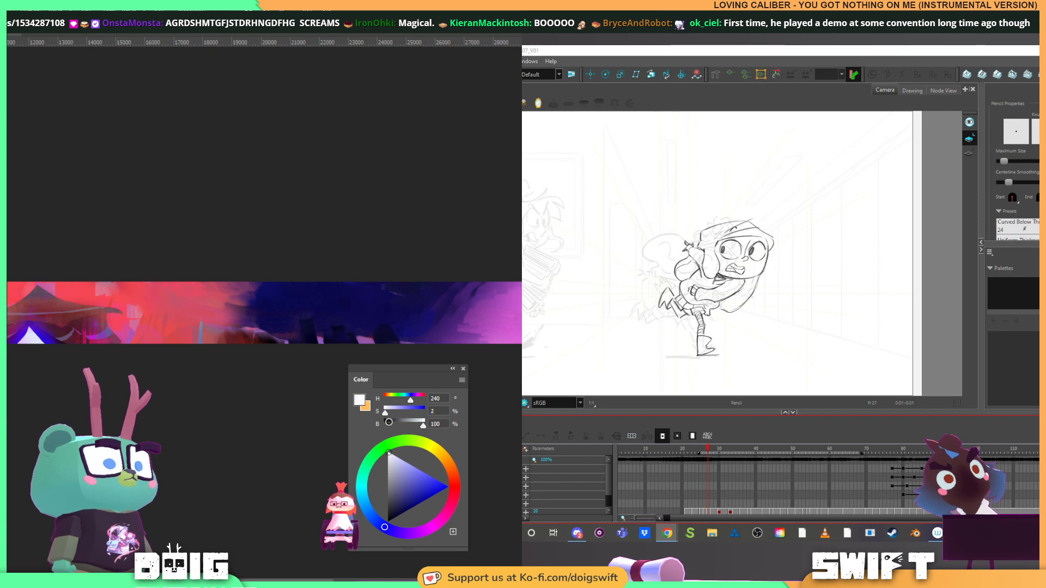
drag(422, 203, 123, 216)
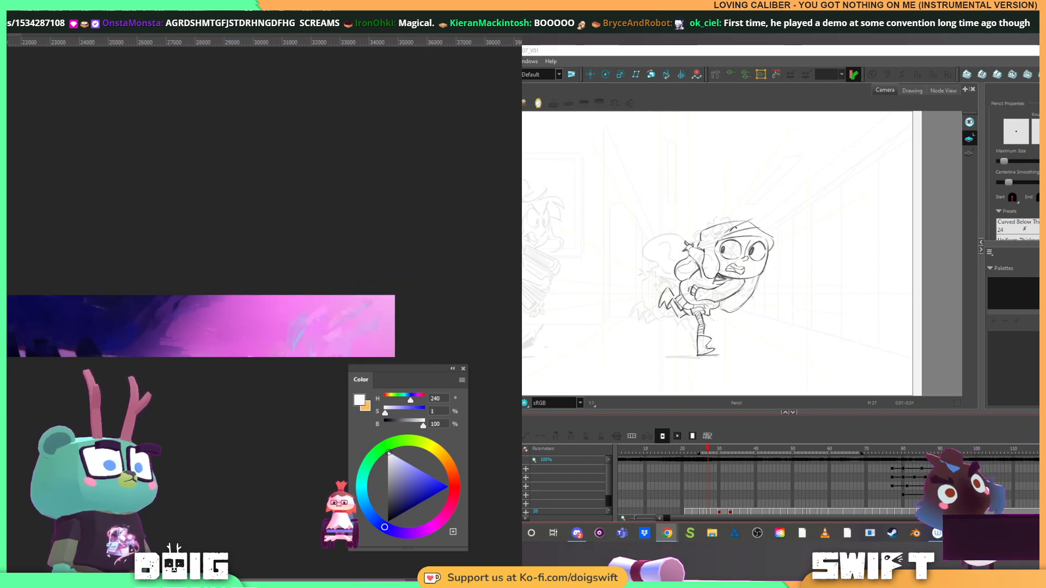
mouse_move(292, 330)
mouse_down()
mouse_move(397, 332)
mouse_move(408, 318)
mouse_move(380, 306)
mouse_up()
key(ctrl+z)
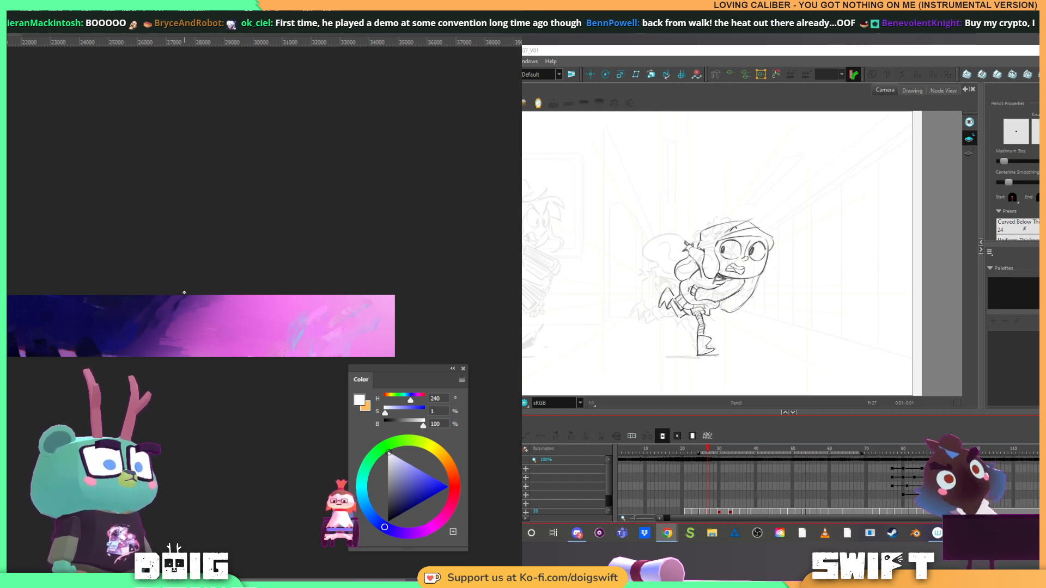
key(ctrl+plus)
drag(297, 310, 182, 307)
View the DoigSwift channel's Twitch June recap in the browser
drag(1027, 129, 852, 164)
scroll(192, 310, up, 3)
click(1002, 165)
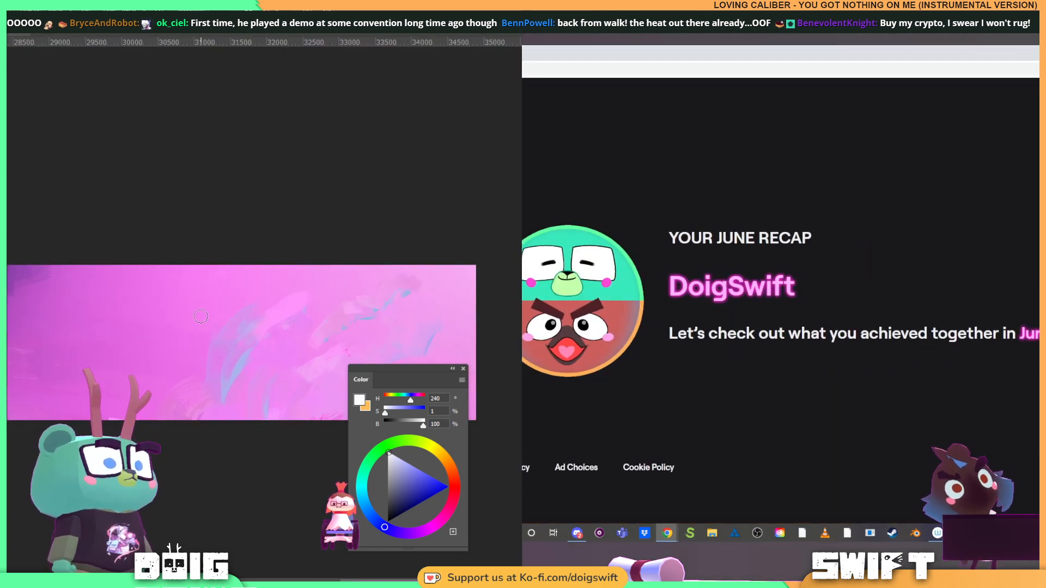
Enlarge the brush and paint a broad, soft white glow over the clouds at the backdrop's pink end
key(bracketright)
key(bracketright)
key(bracketright)
key(bracketright)
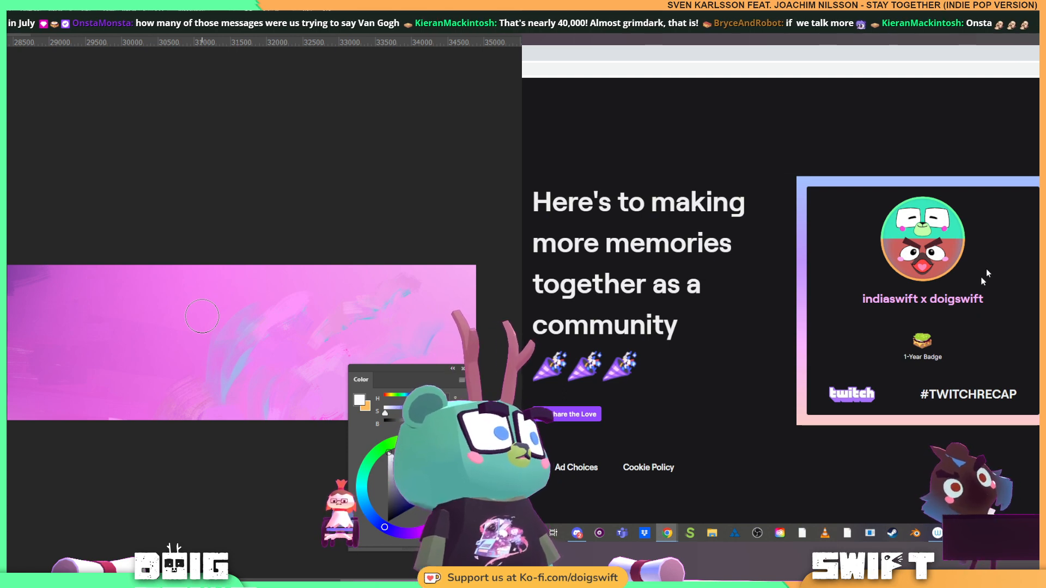
Switch back to the Harmony scene, select the character's drawing at frame 27, reduce the Brush tool's maximum size and undo the test scribble
key(alt+Tab)
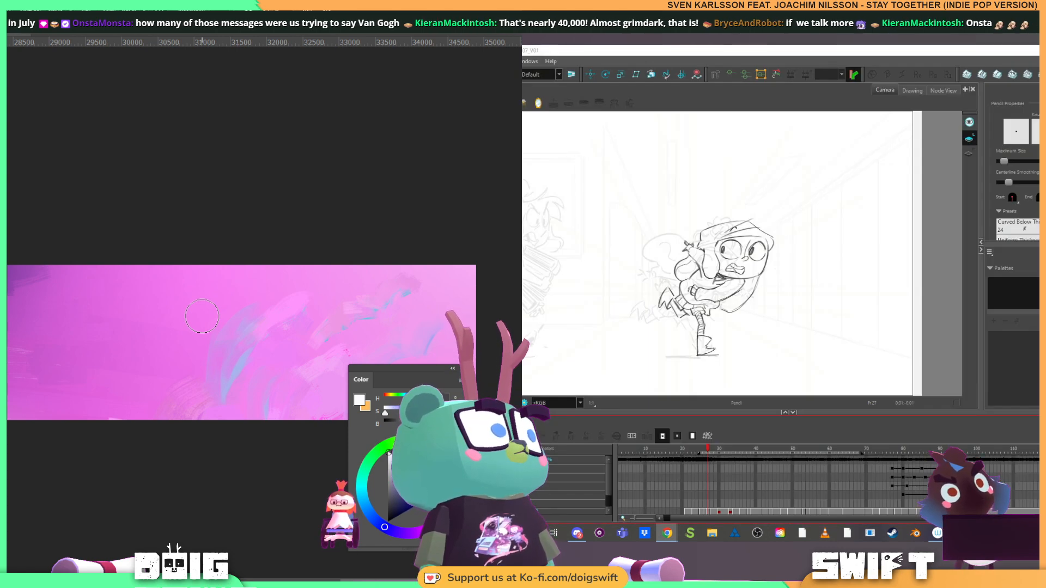
click(1005, 362)
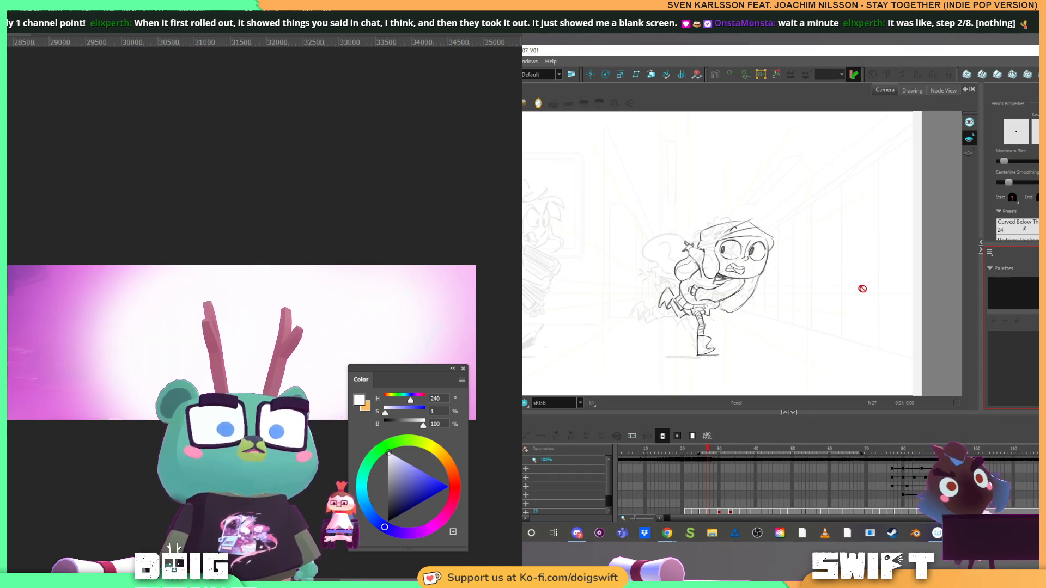
click(709, 513)
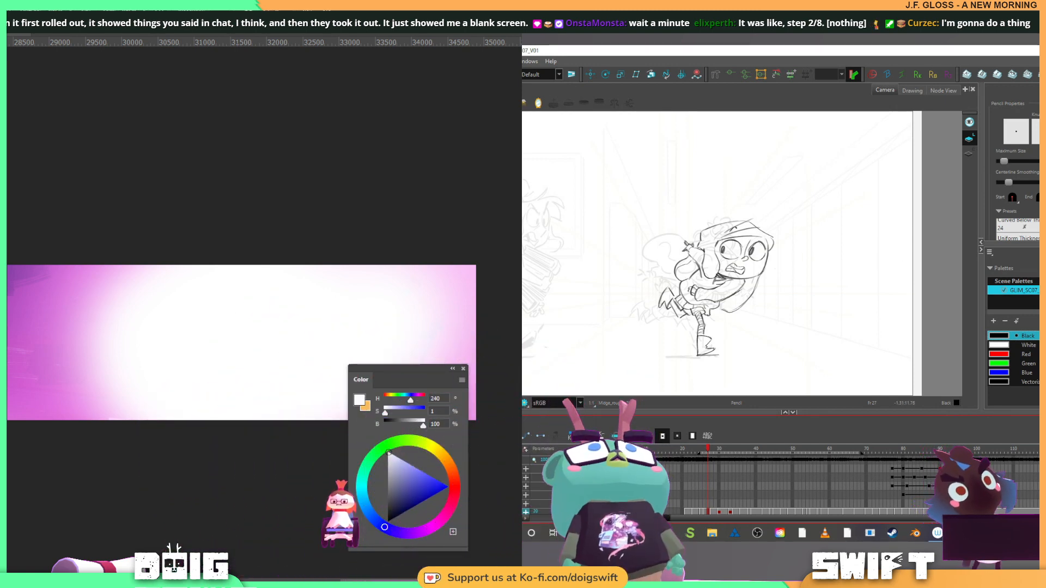
key(alt+b)
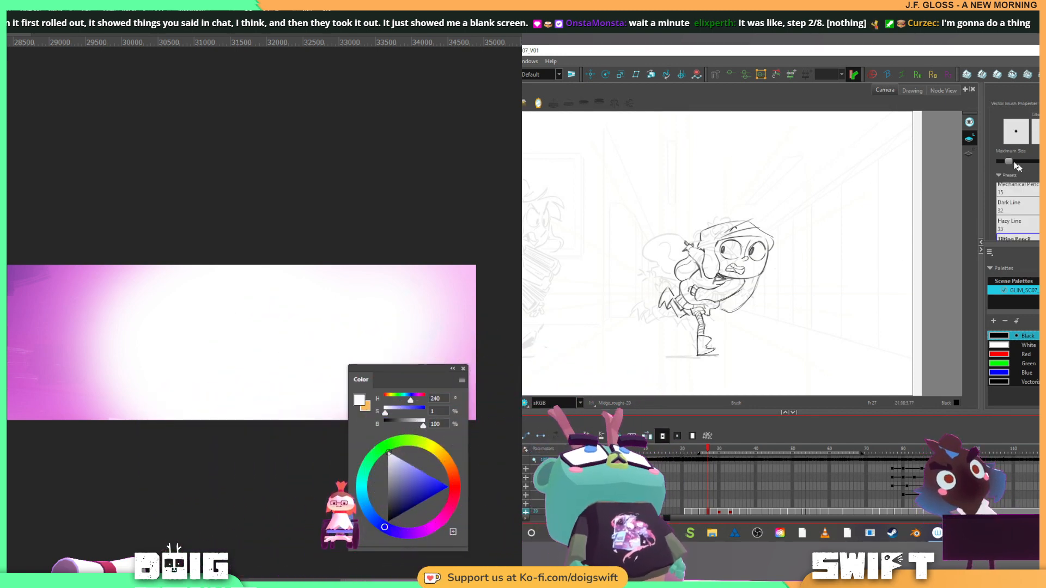
drag(1008, 161, 1002, 162)
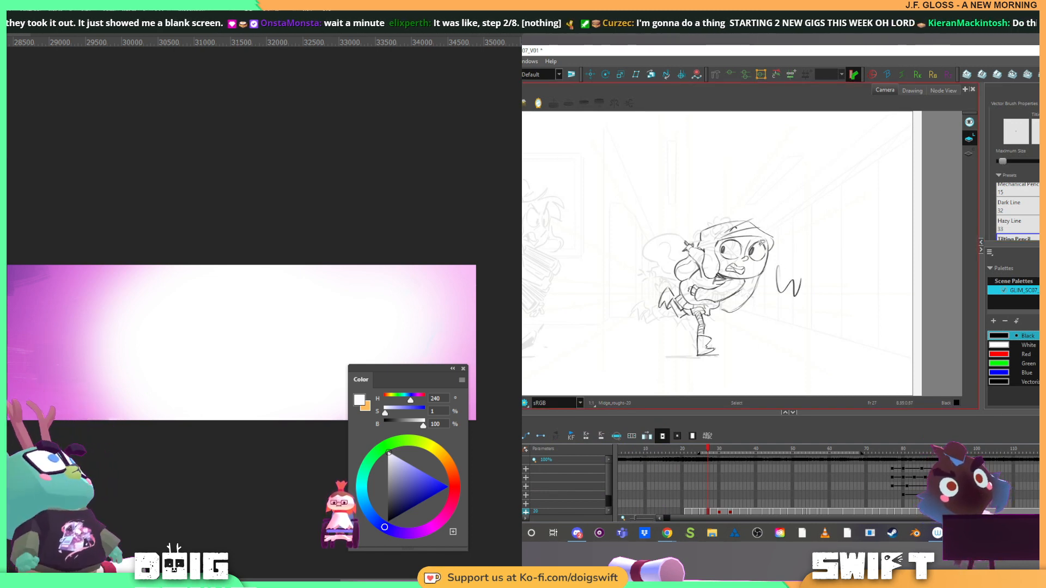
key(ctrl+z)
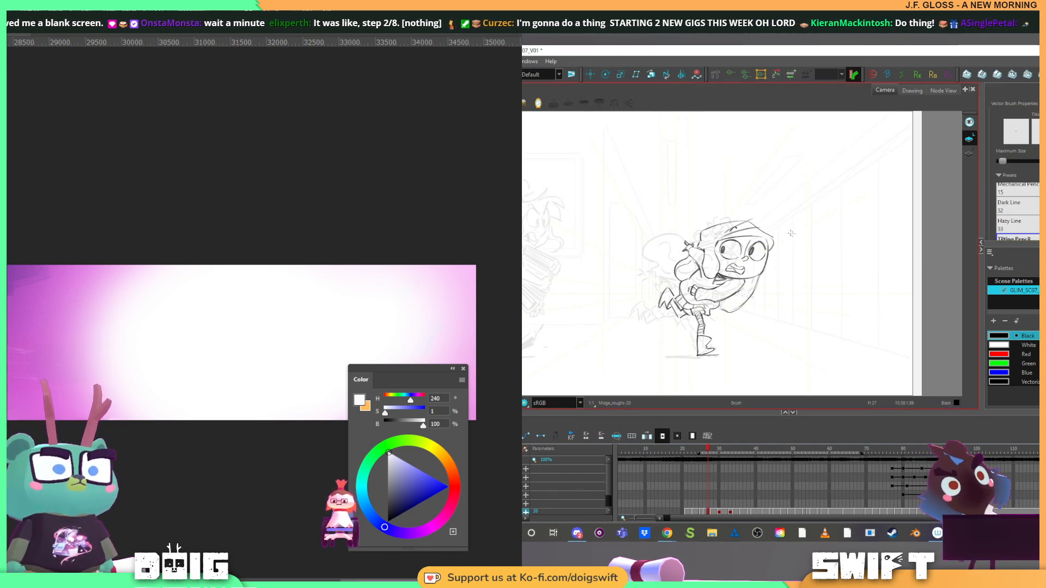
click(760, 282)
click(774, 269)
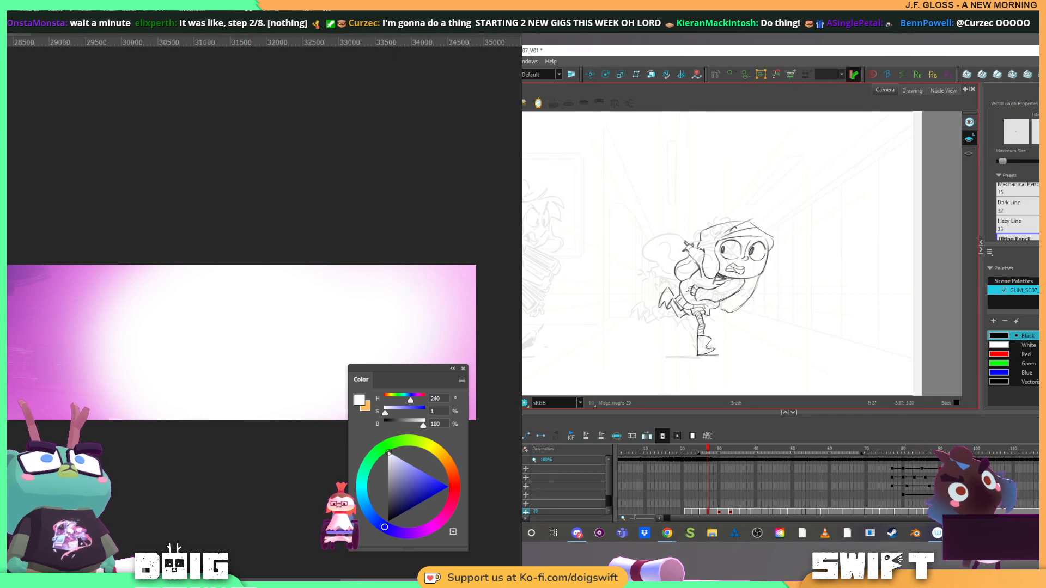
Flip back and forth between the current and previous drawings to compare the running character's poses
key(f)
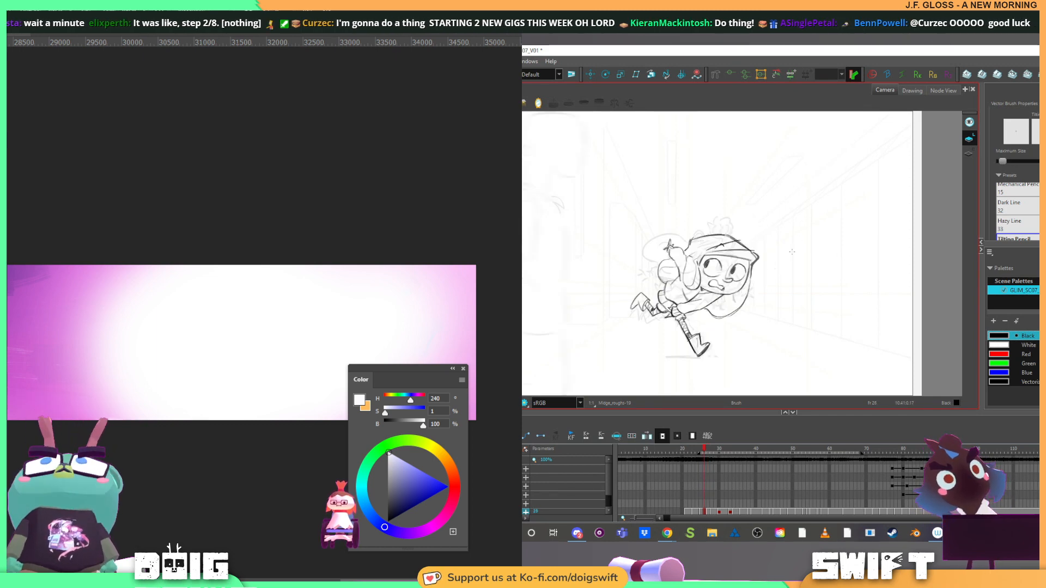
key(g)
key(f)
key(g)
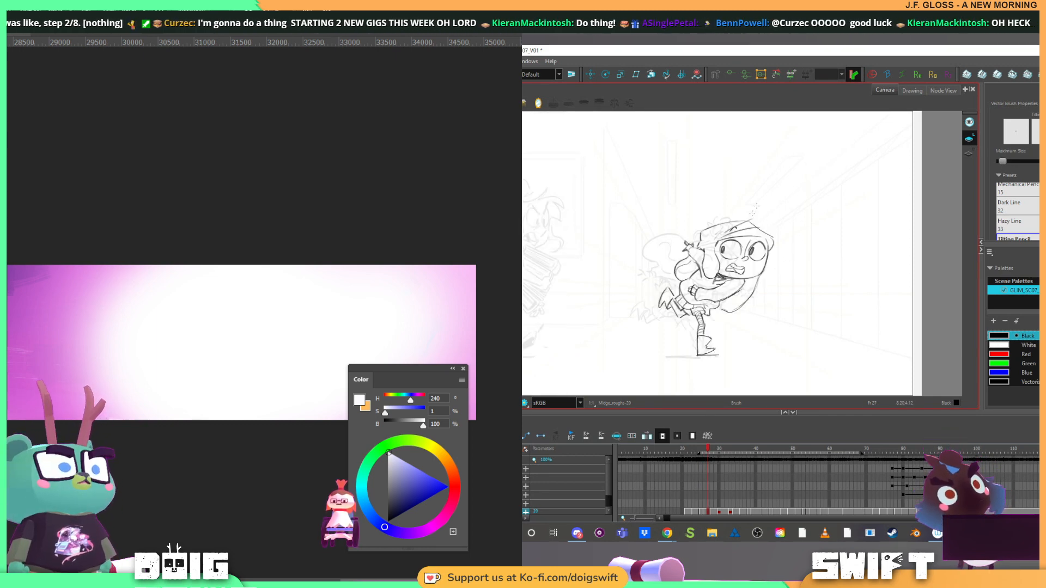
key(f)
key(g)
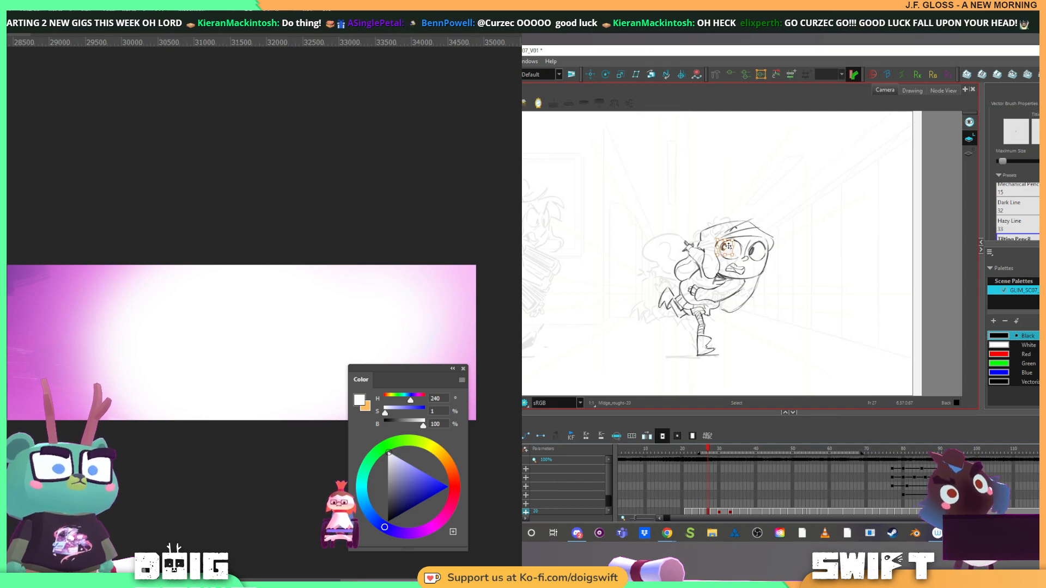
Reposition the pupil in the running character's eye nearest the raised hand at frame 27
drag(729, 246, 726, 250)
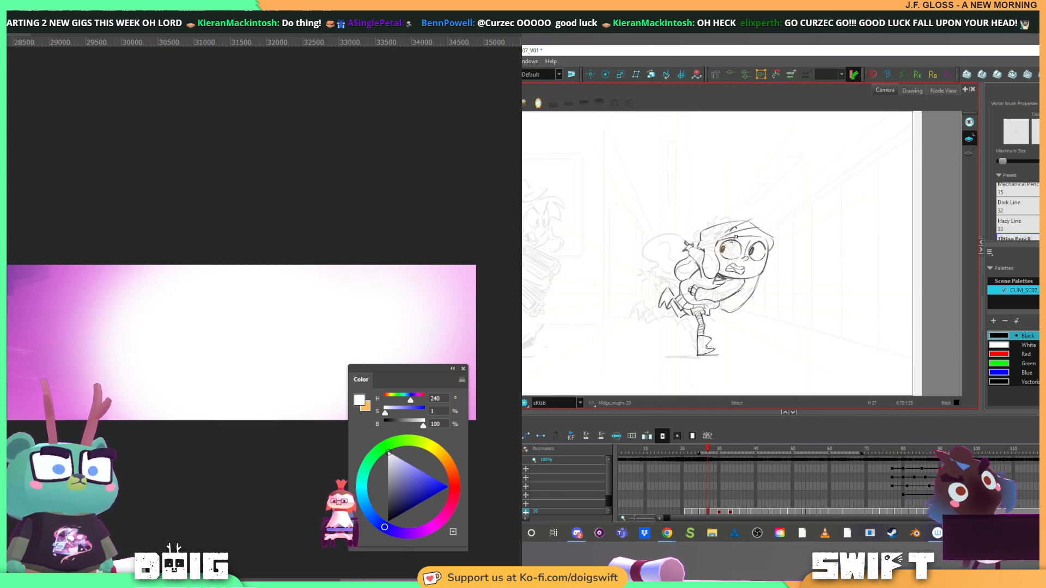
key(alt+b)
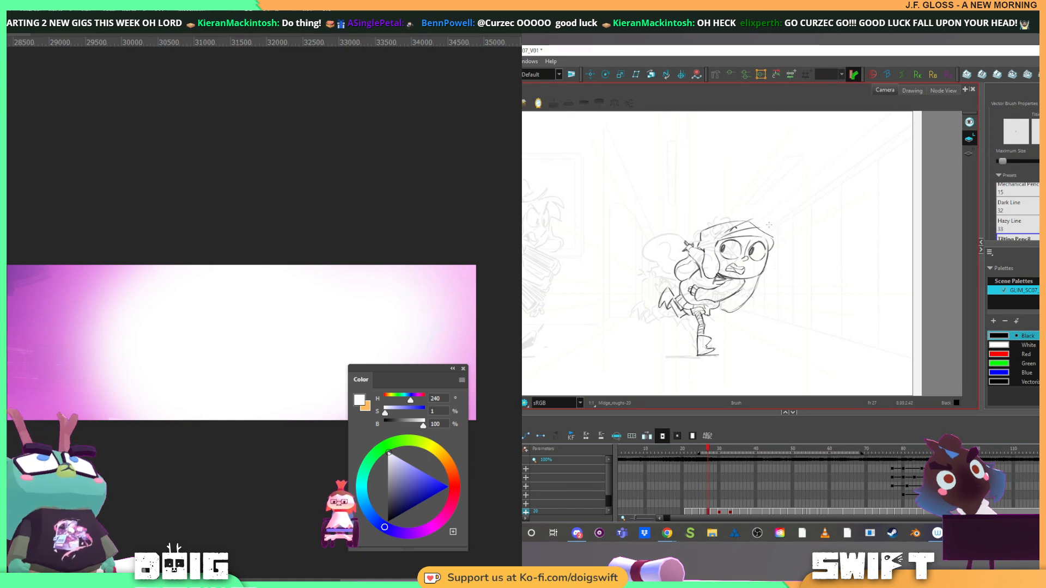
Reposition the character's pupils and shift the eye nearest the face's edge in the drawing at frame 28
key(period)
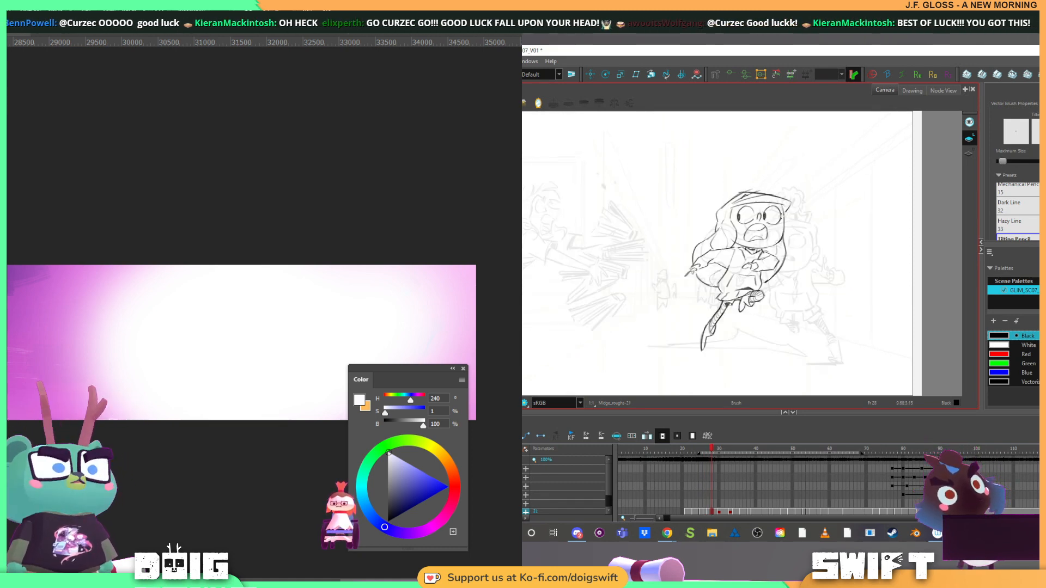
drag(785, 221, 770, 269)
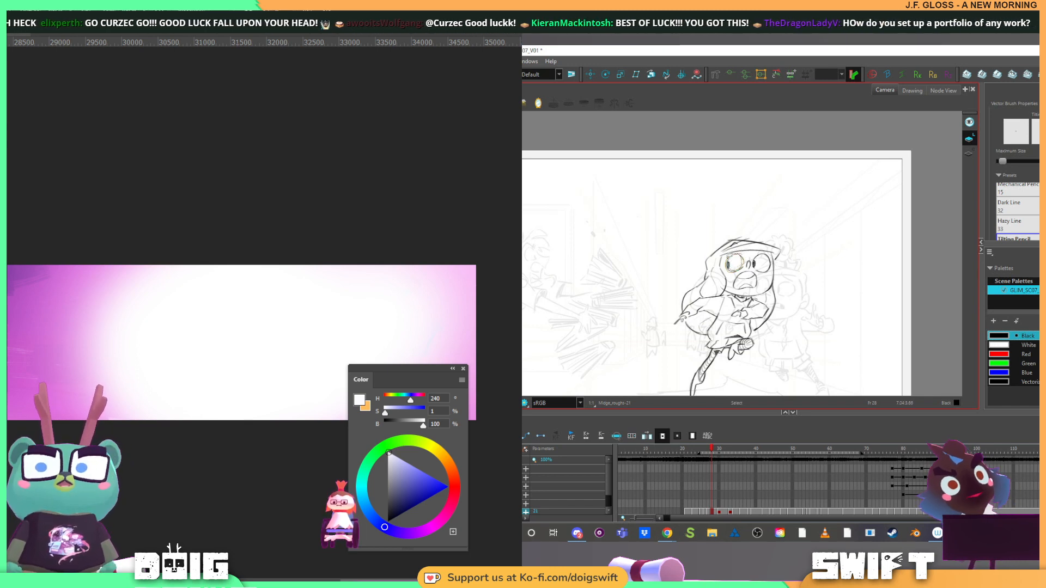
drag(742, 262, 741, 270)
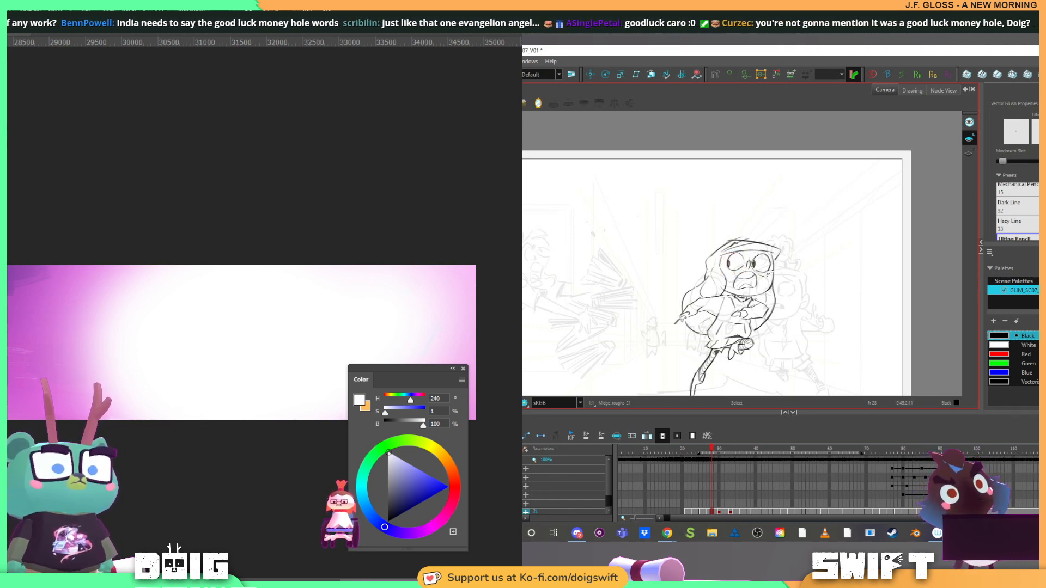
drag(770, 255, 767, 266)
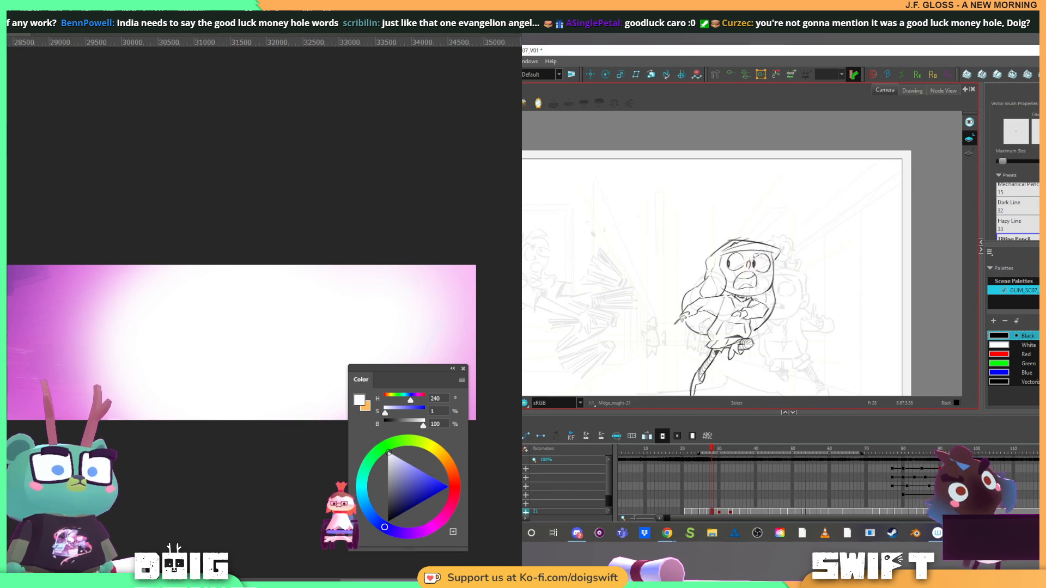
click(768, 257)
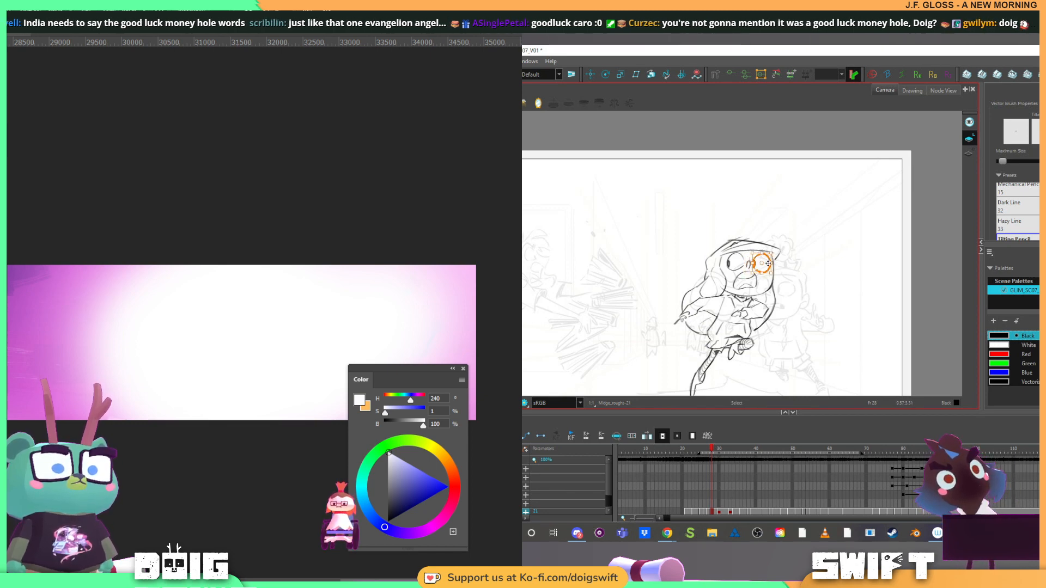
drag(767, 264, 767, 263)
click(779, 252)
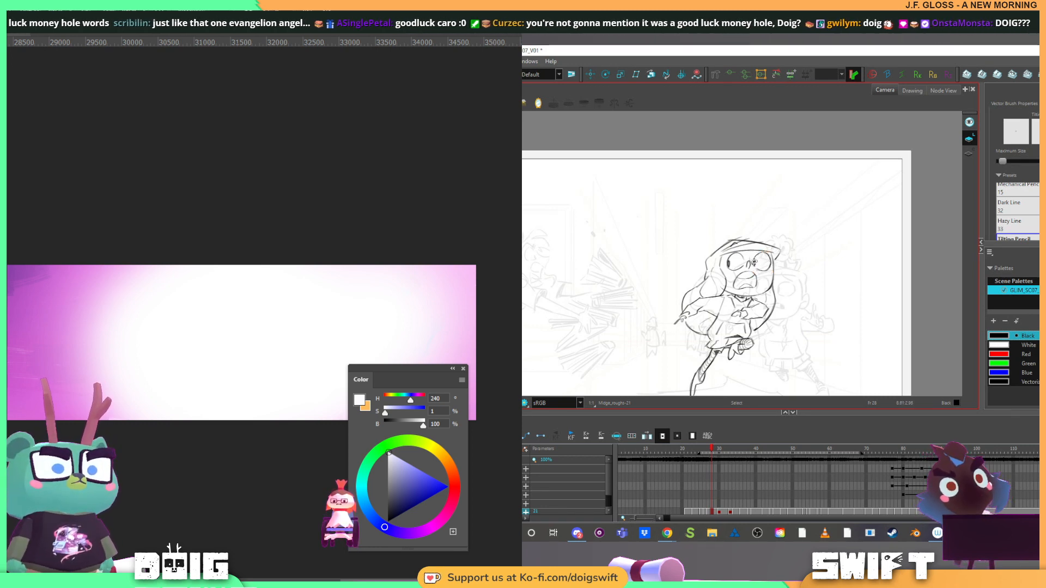
Move the character's nose and open mouth slightly to fit the adjusted eyes at frame 28
click(754, 263)
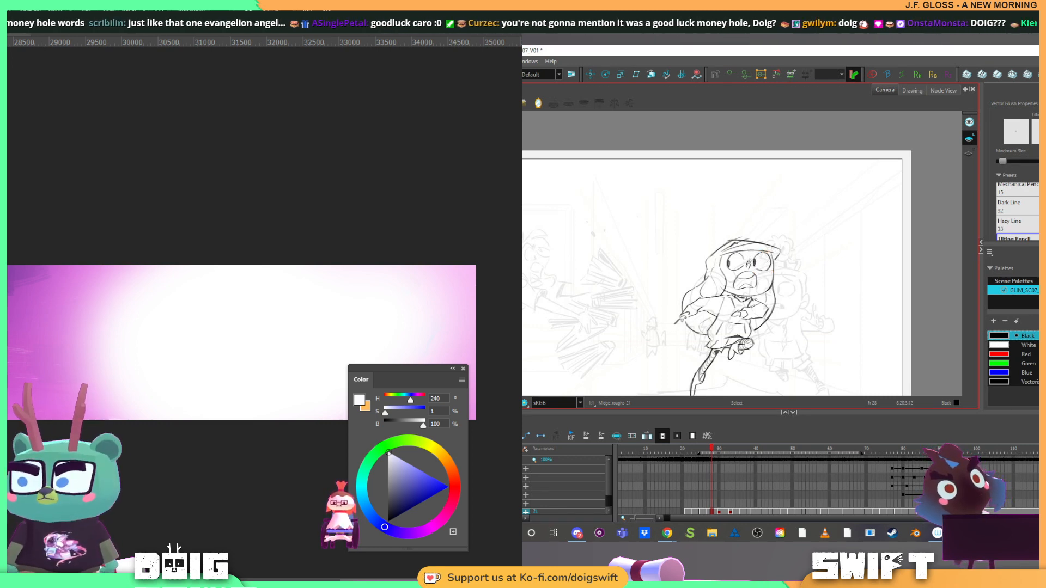
drag(756, 268, 757, 267)
click(761, 269)
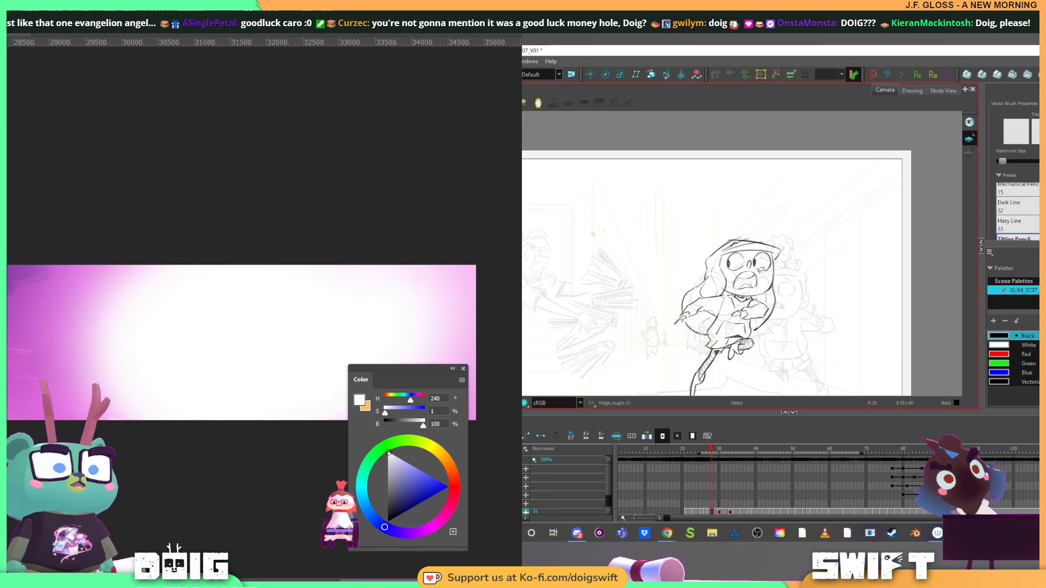
click(735, 285)
drag(759, 275, 759, 273)
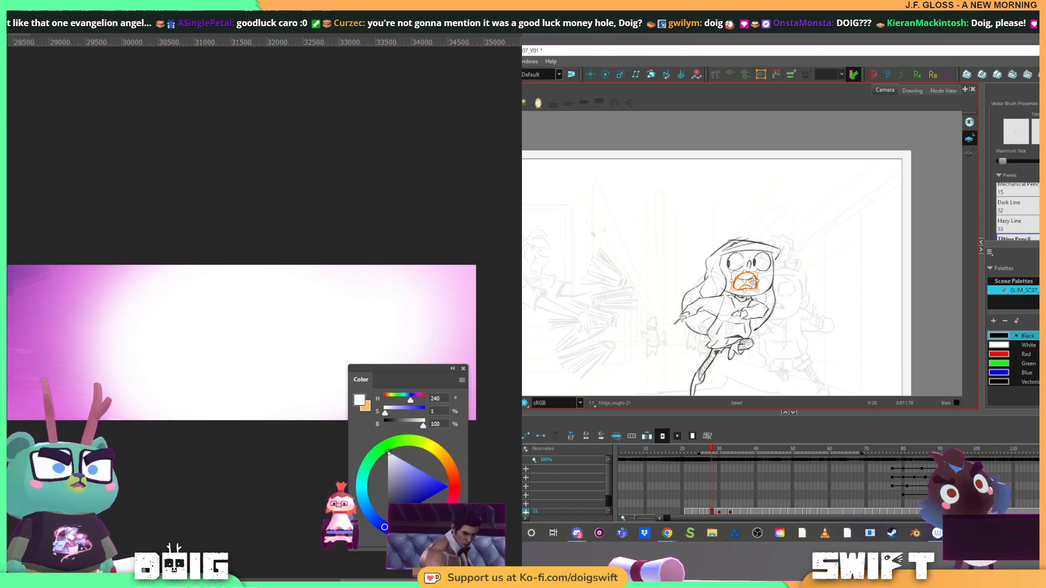
click(795, 253)
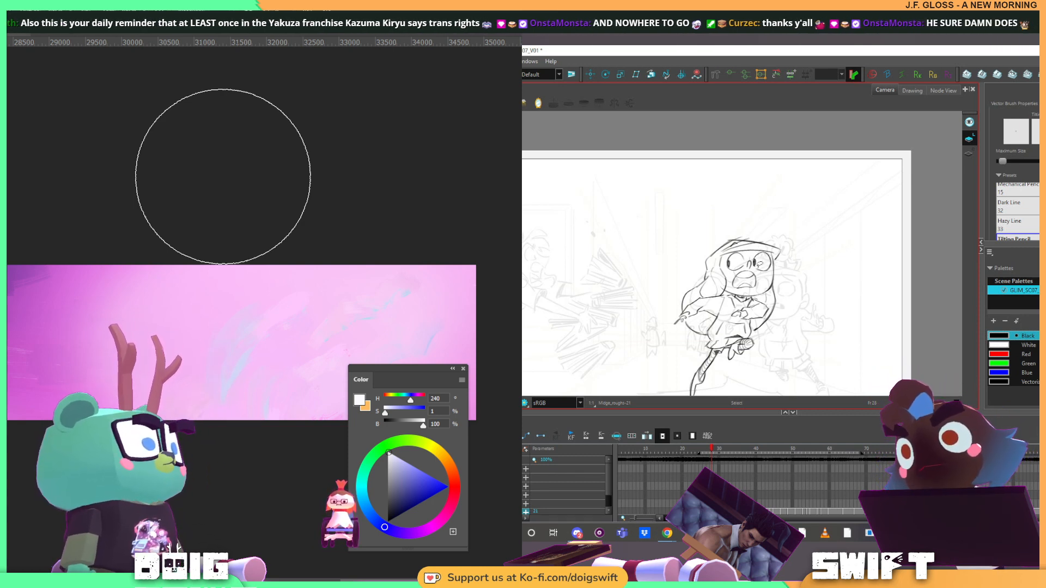
Touch up the lines around the character's outer eye at frame 28 with the Brush and Eraser tools
key(alt+b)
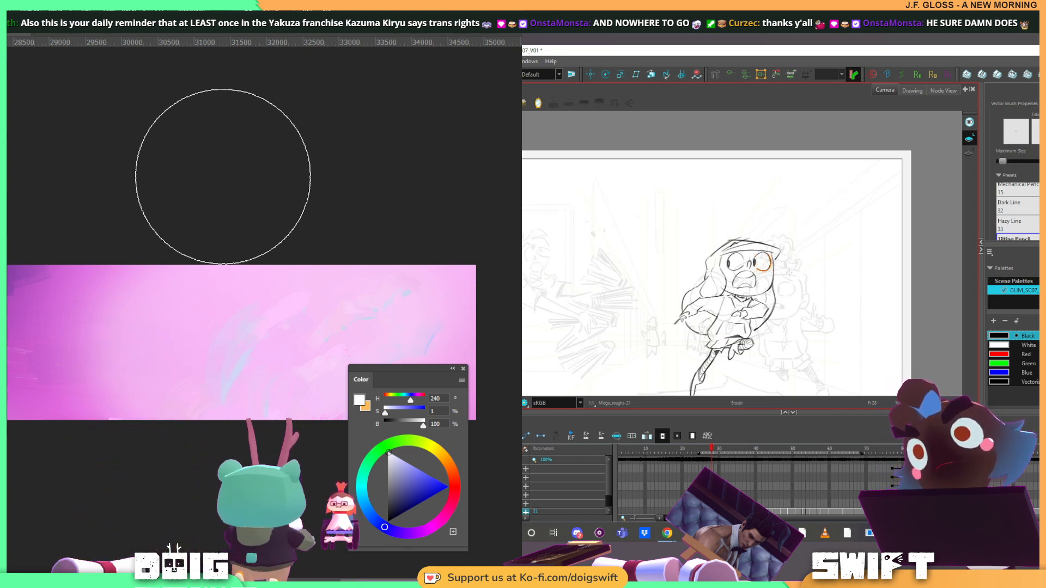
key(alt+e)
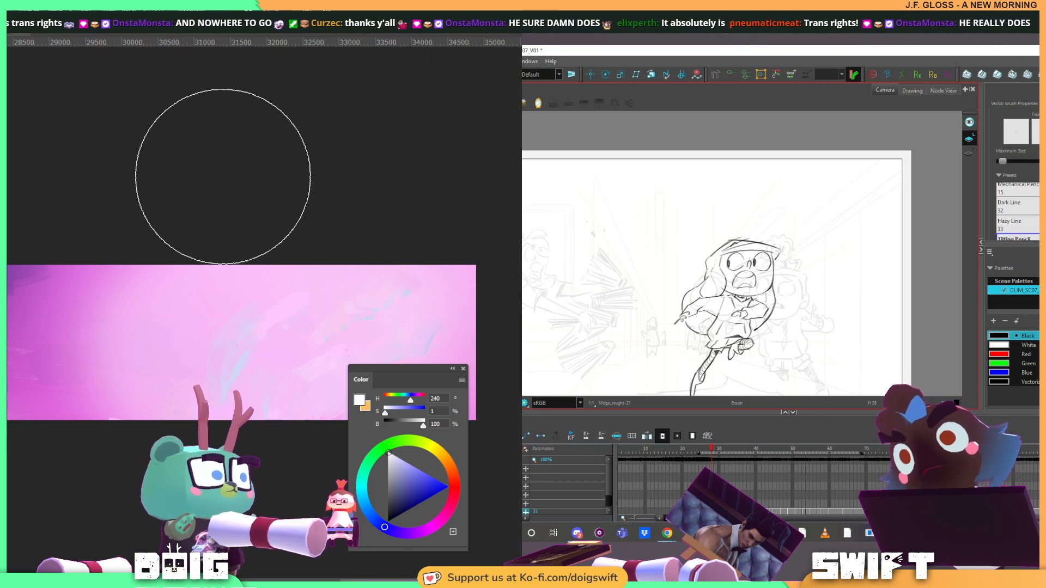
key(alt+b)
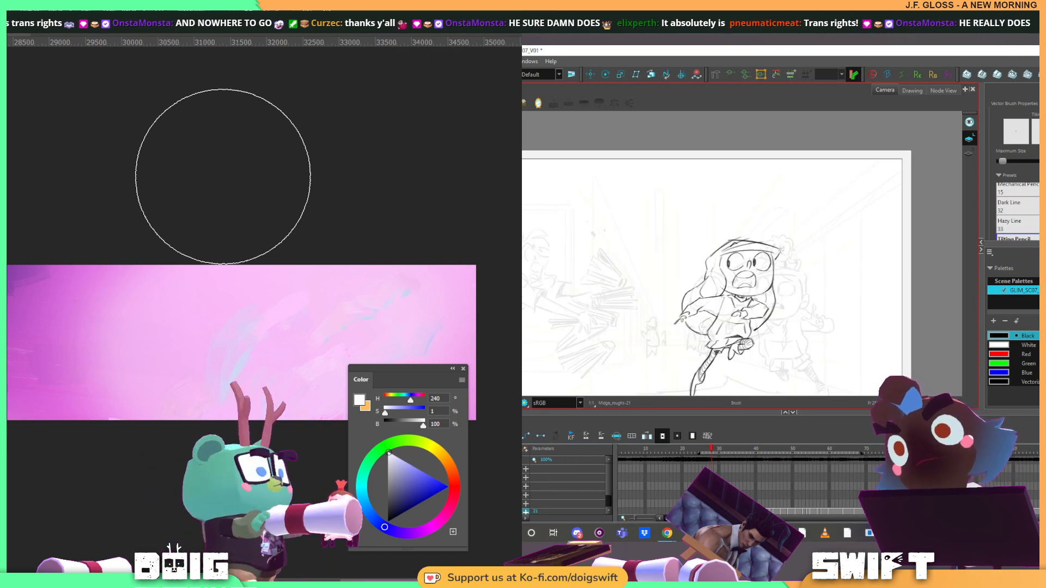
Flip back and forth through the drawings around frame 28 to check how the adjusted face reads in motion
key(f)
key(g)
key(g)
key(f)
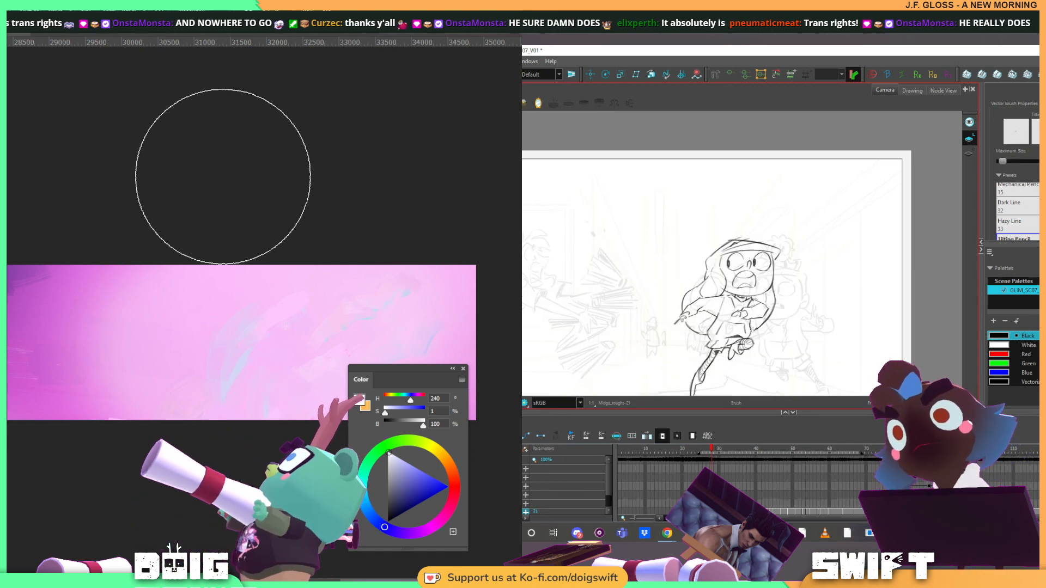
key(f)
key(g)
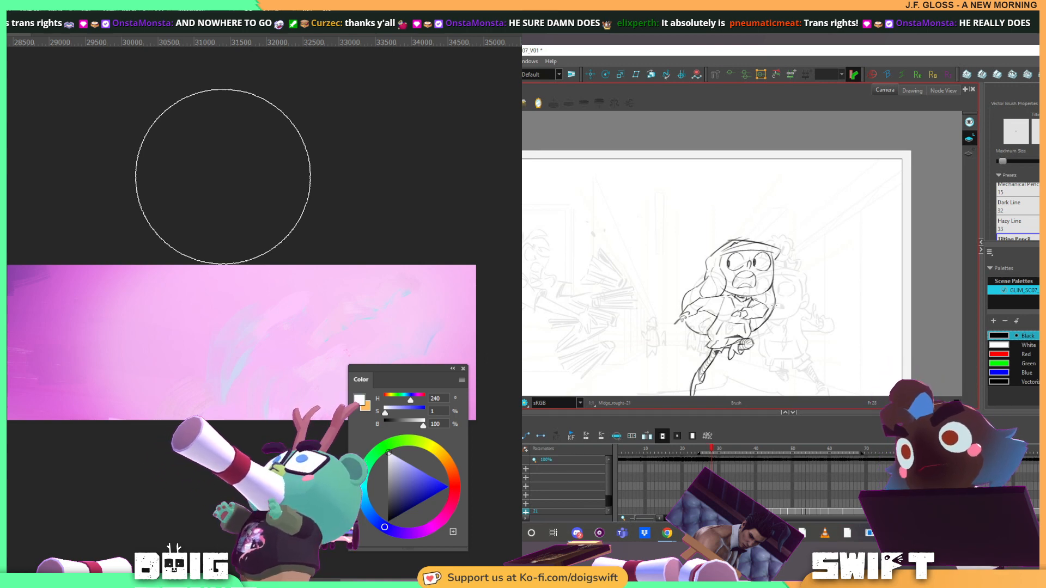
key(f)
key(g)
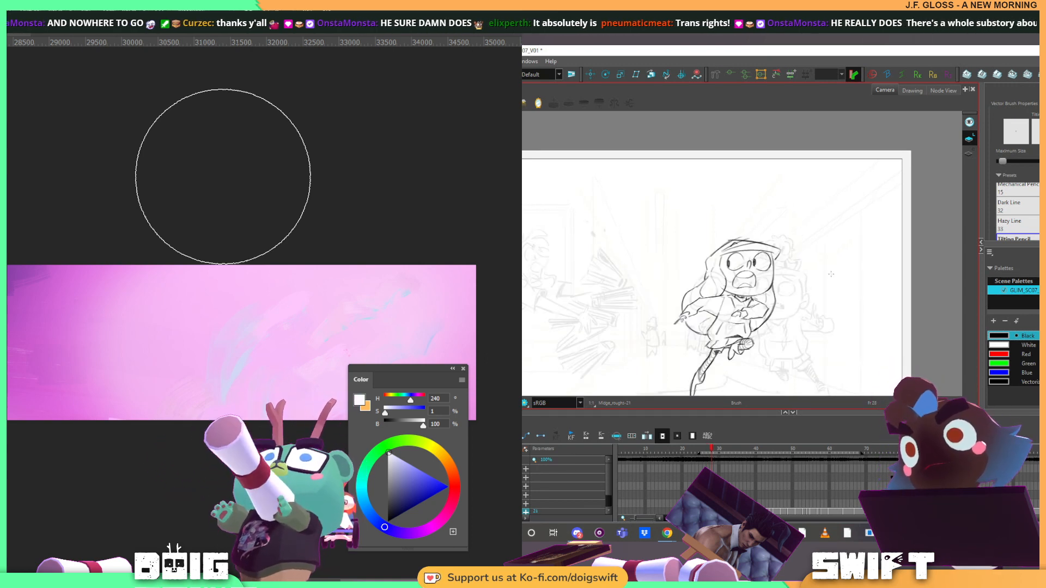
key(g)
key(g)
Fine-tune the Brush tool's maximum size and flip between the drawings at frames 27, 28 and 30 to compare the poses
drag(1002, 162, 1003, 163)
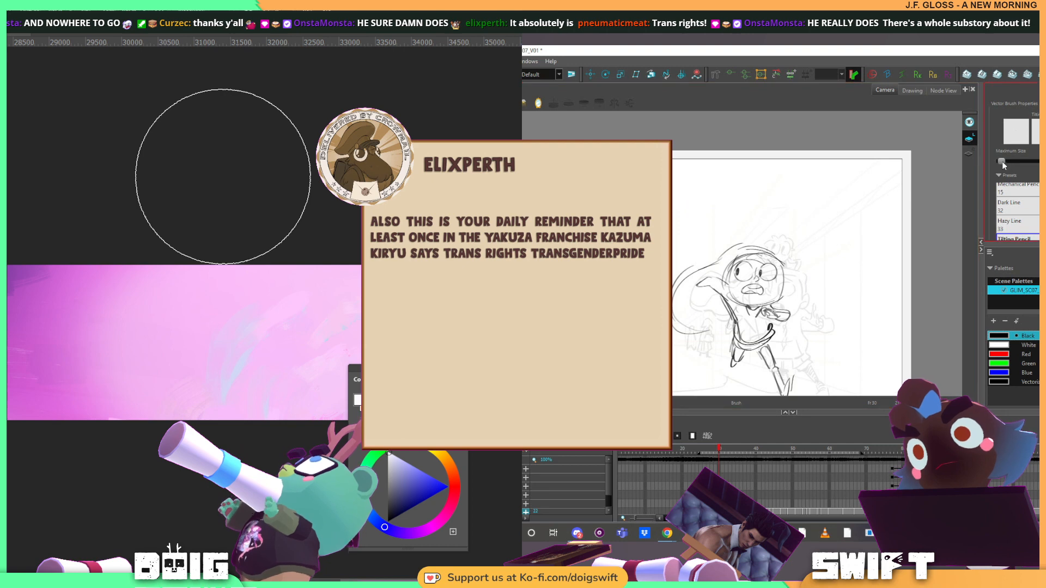
drag(856, 260, 829, 235)
key(f)
key(f)
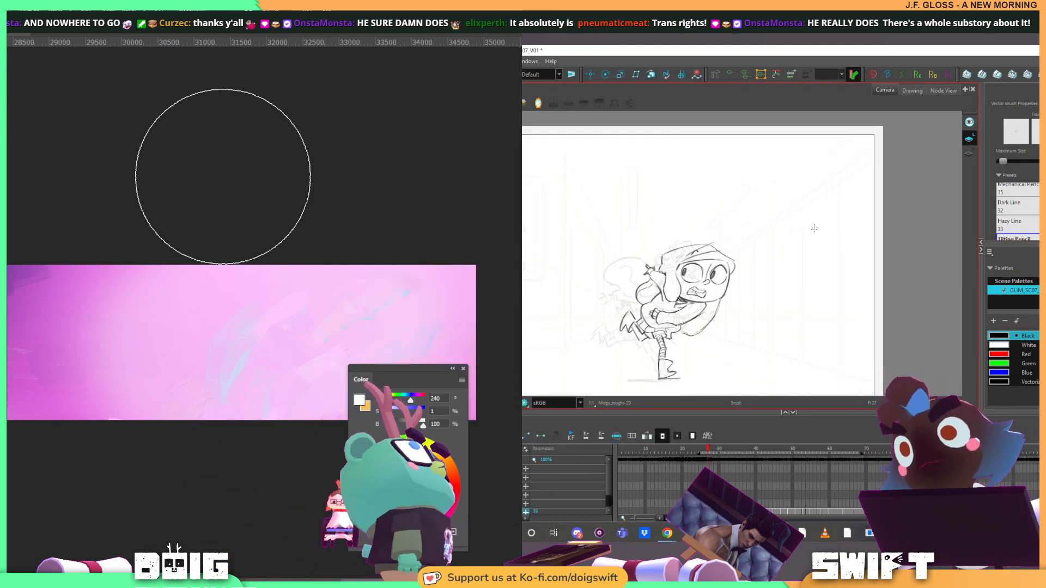
key(g)
key(s)
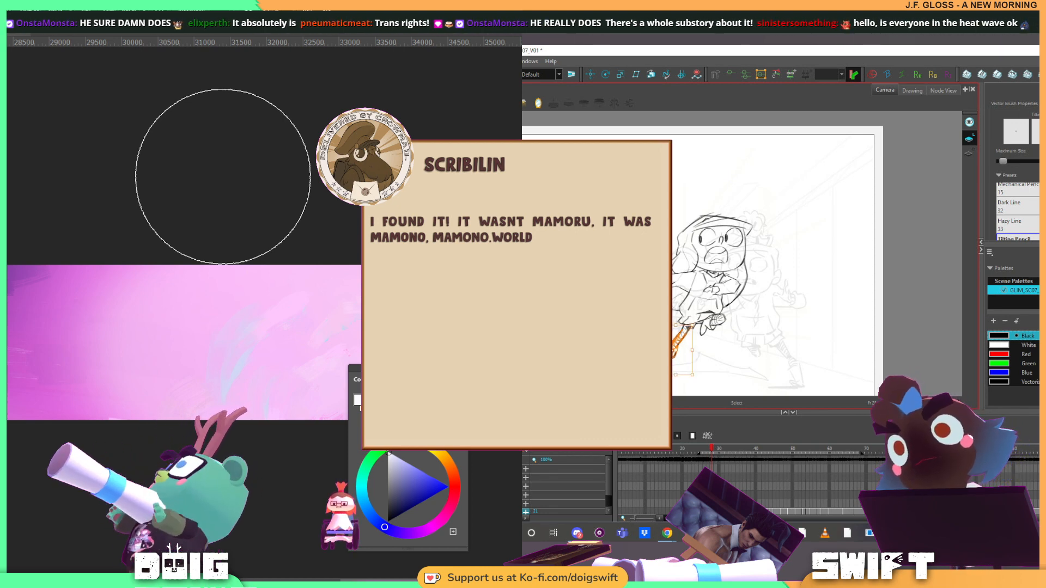
key(alt+b)
key(g)
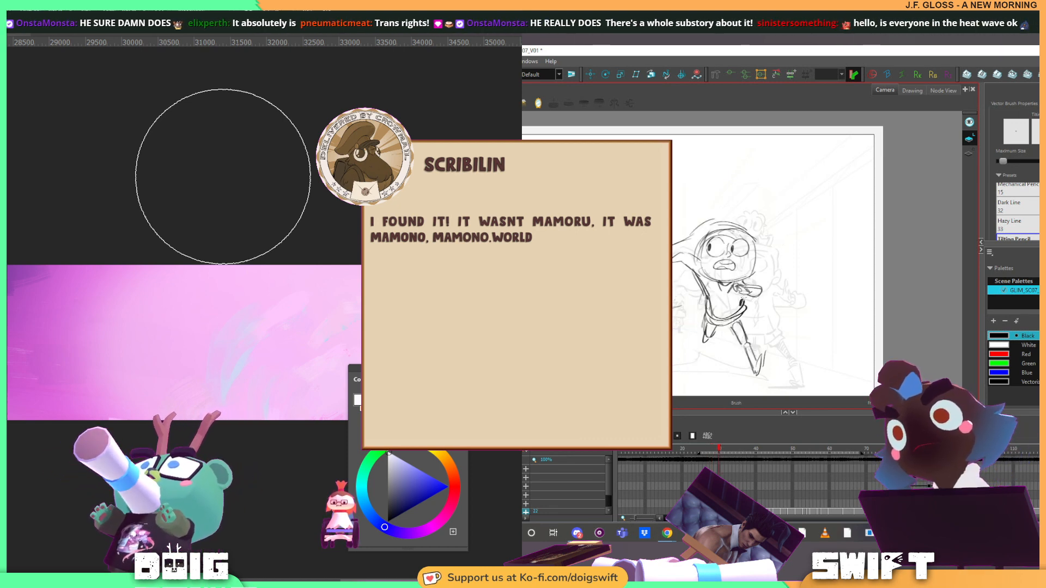
key(f)
key(g)
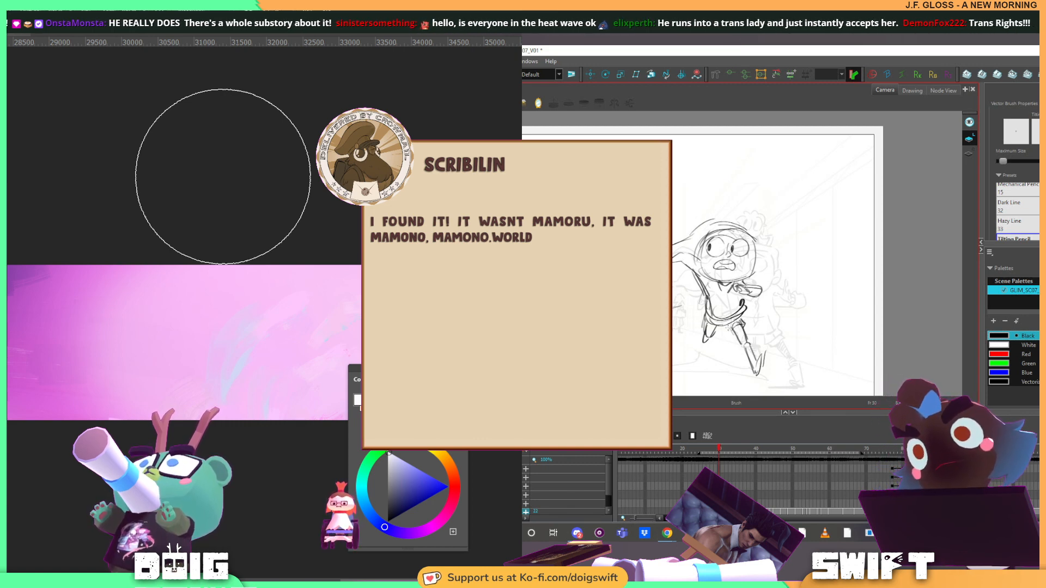
key(f)
key(g)
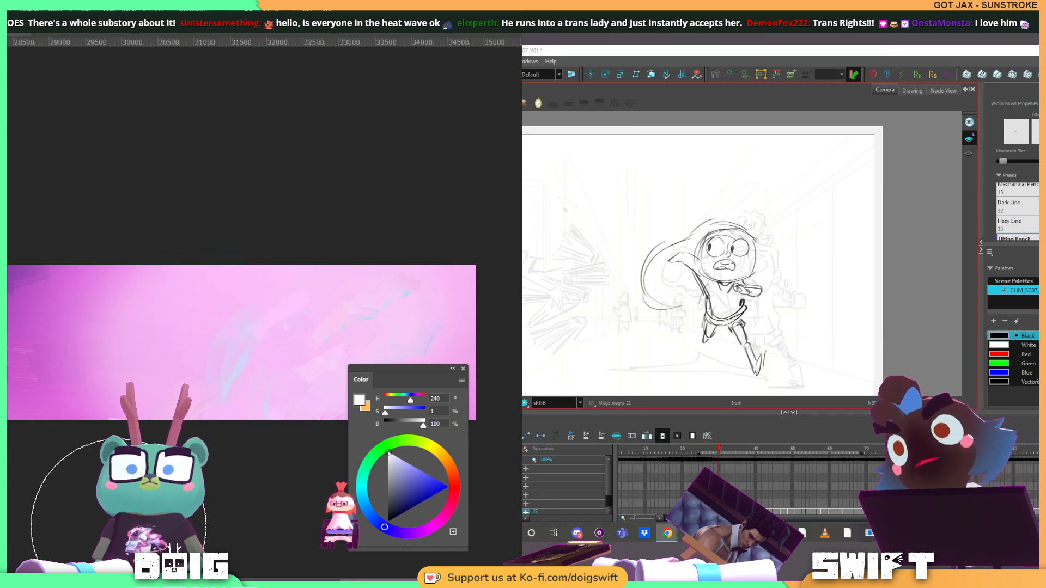
Switch to the browser, maximize the Mamono World shop window and look through the What's New products
drag(524, 136, 700, 137)
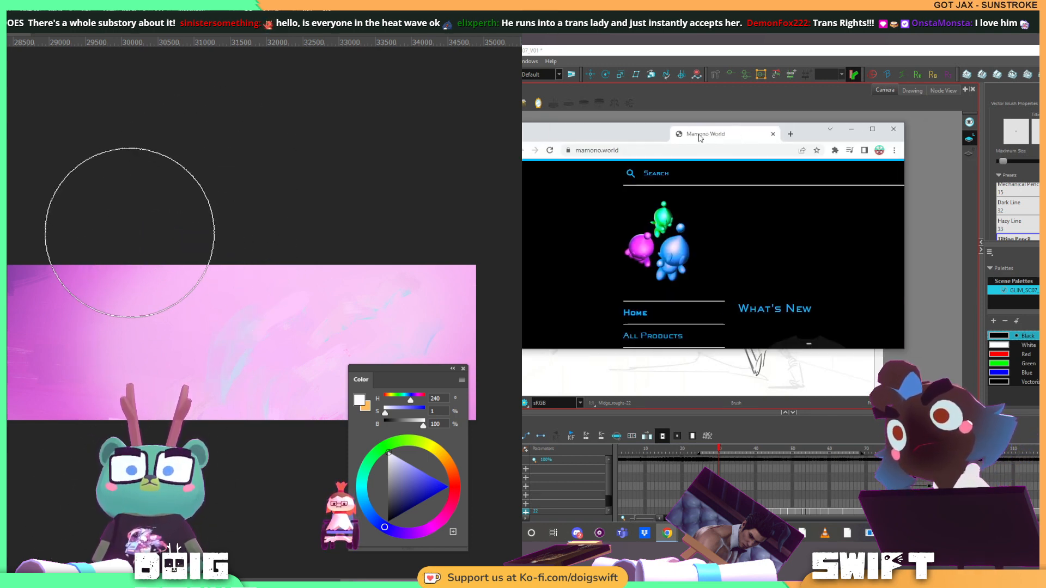
click(872, 128)
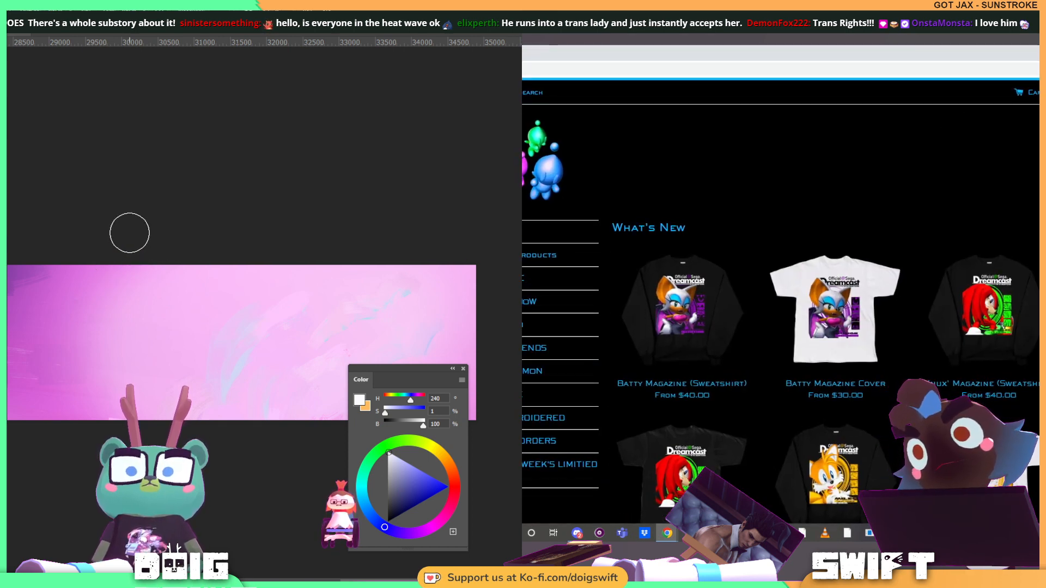
scroll(779, 327, down, 5)
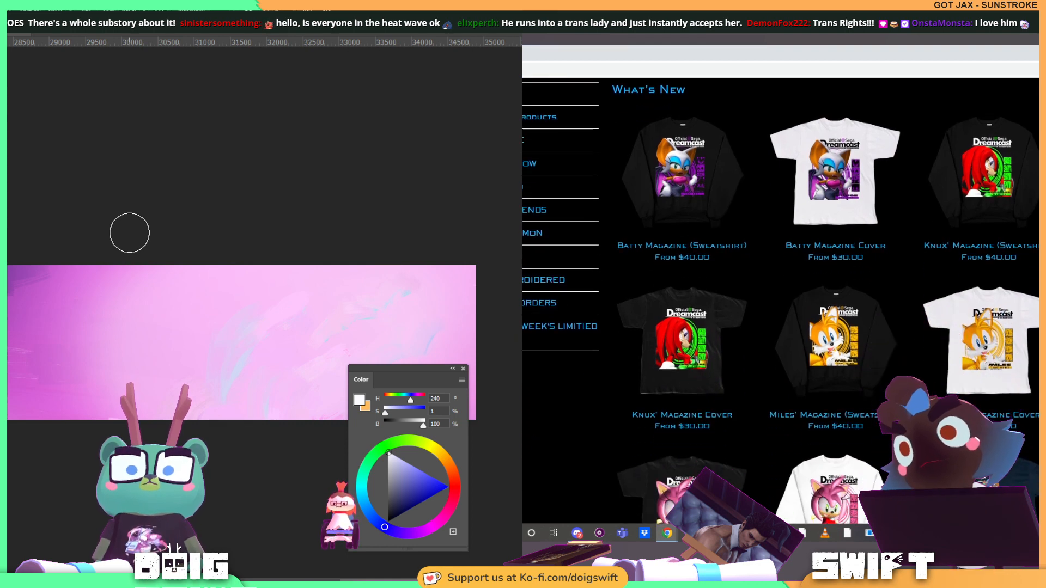
scroll(780, 327, down, 3)
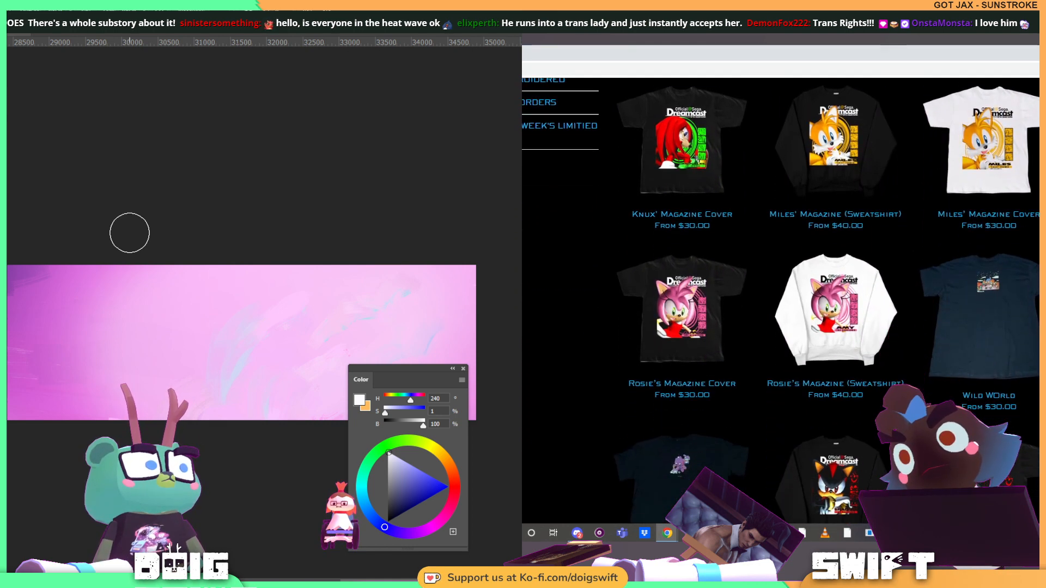
scroll(779, 327, down, 3)
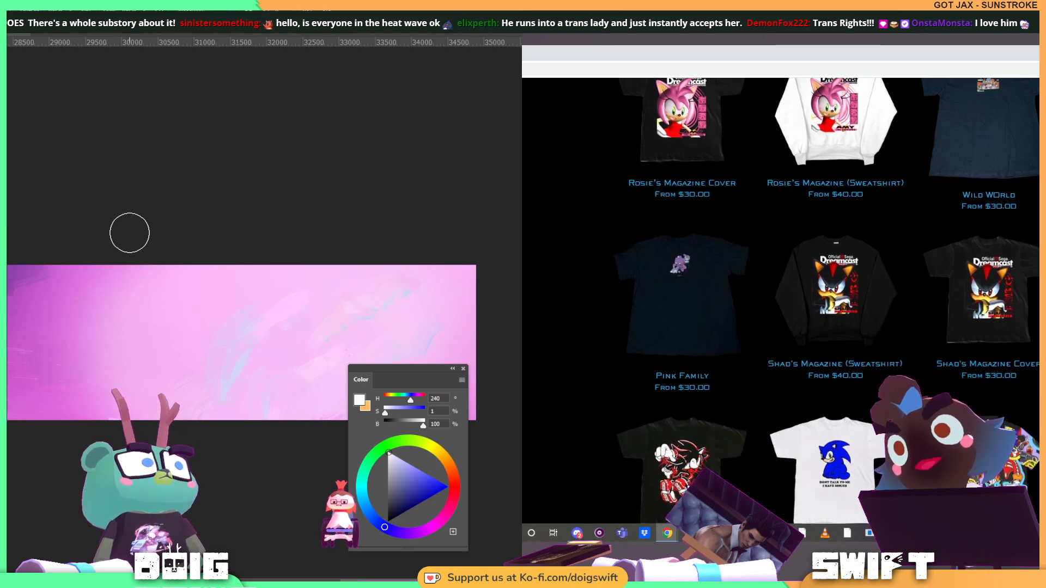
scroll(828, 338, down, 2)
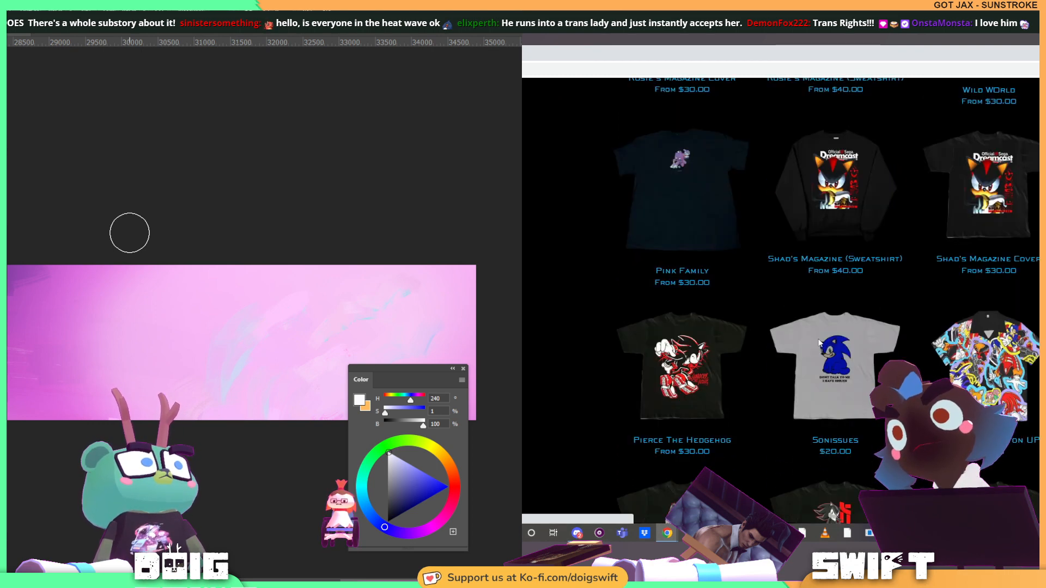
View the Sonissues shirt, return to the product list and examine the Adventure Button UP shirt's page
click(827, 338)
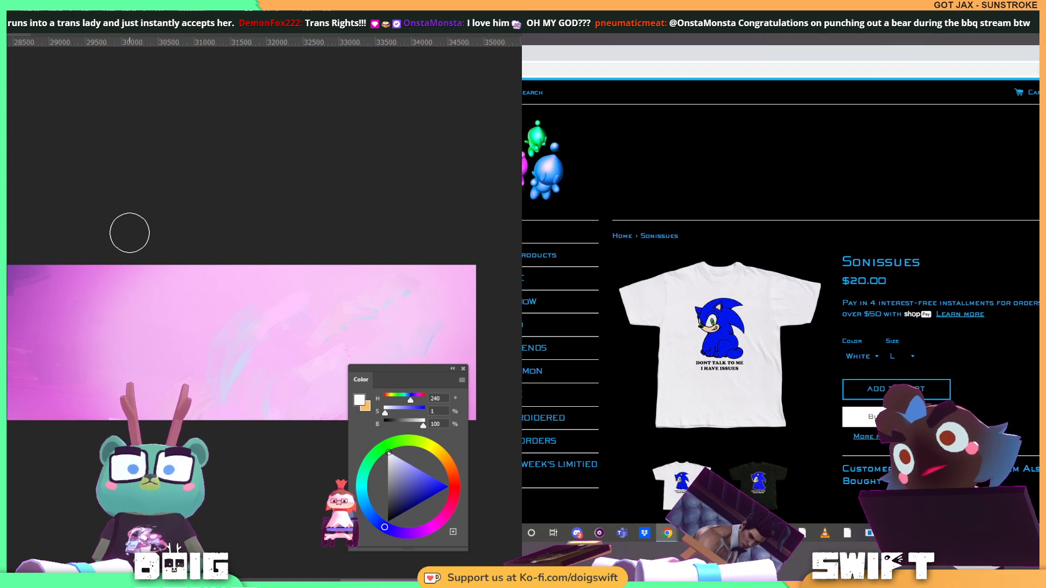
key(alt+Left)
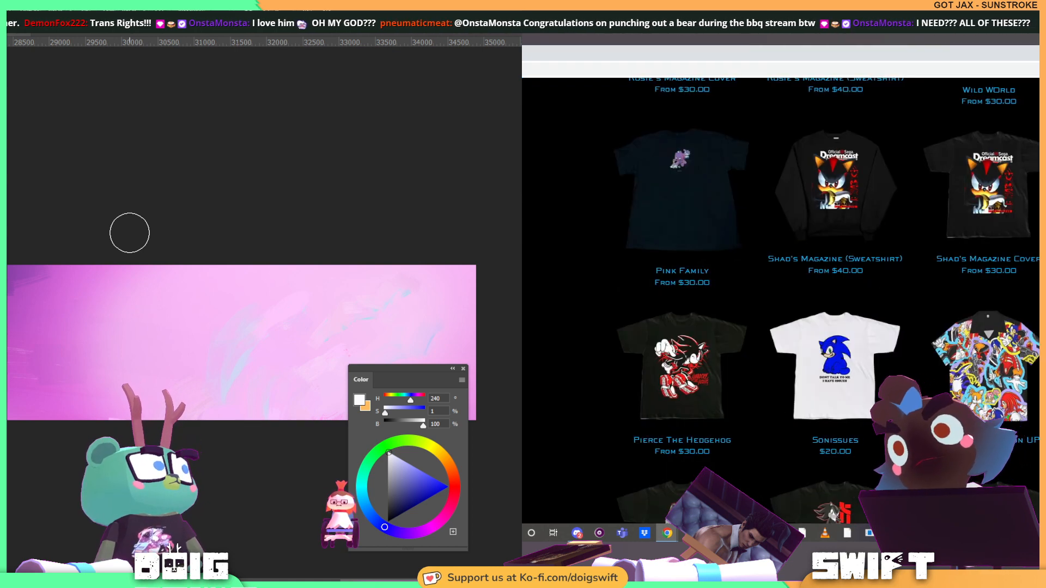
scroll(780, 301, down, 1)
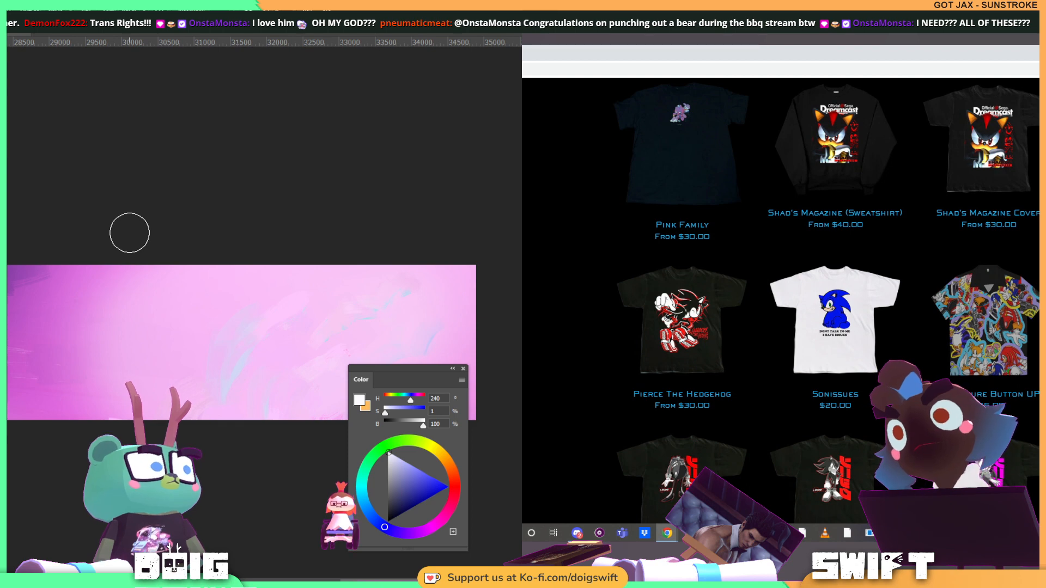
click(1000, 305)
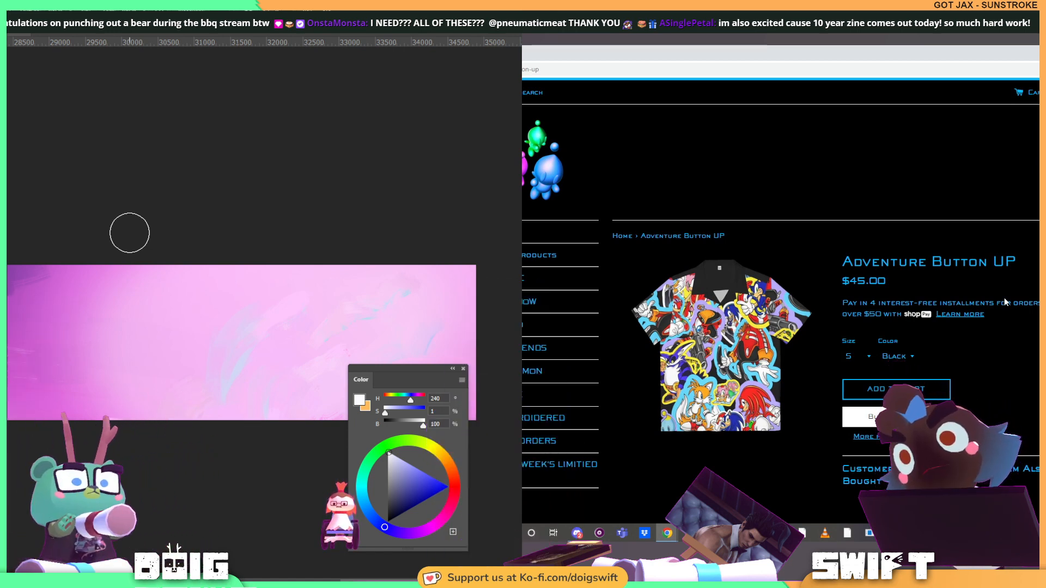
scroll(1005, 299, down, 3)
scroll(1007, 303, up, 2)
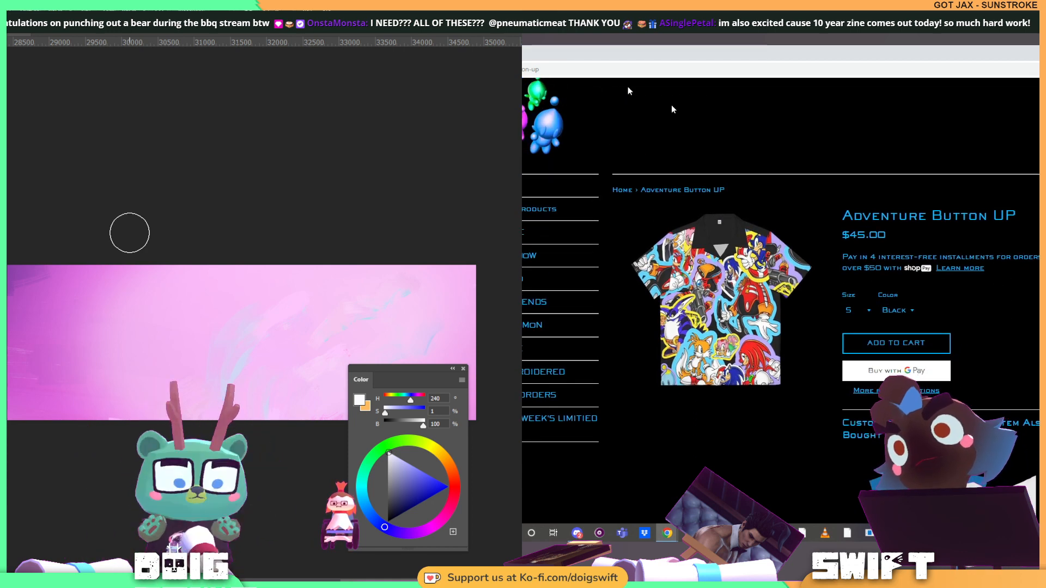
Return to the product list and look through the remaining What's New shirts down to the What's Popular section
key(alt+Left)
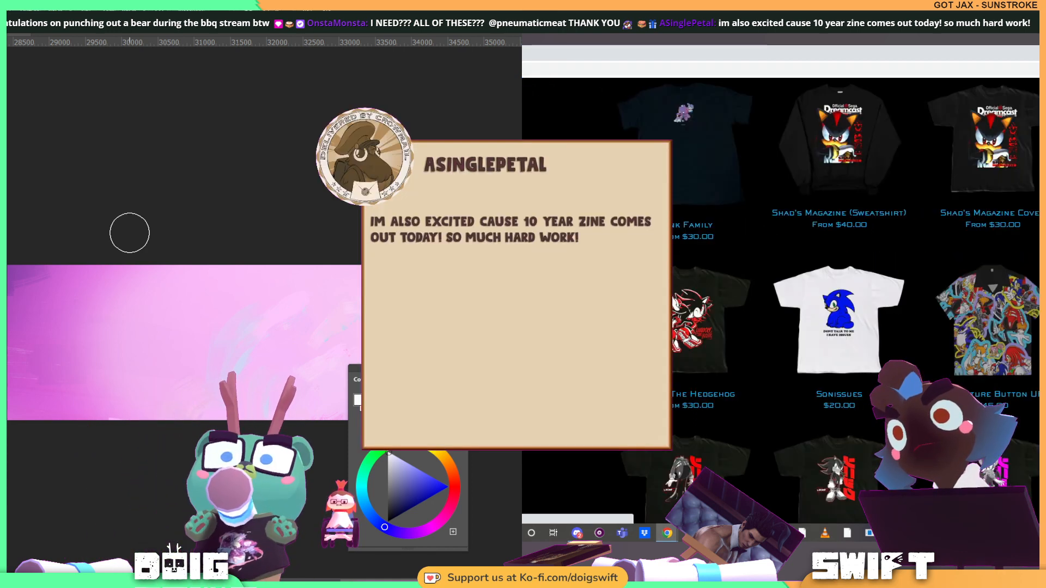
scroll(984, 252, down, 1)
scroll(983, 251, down, 5)
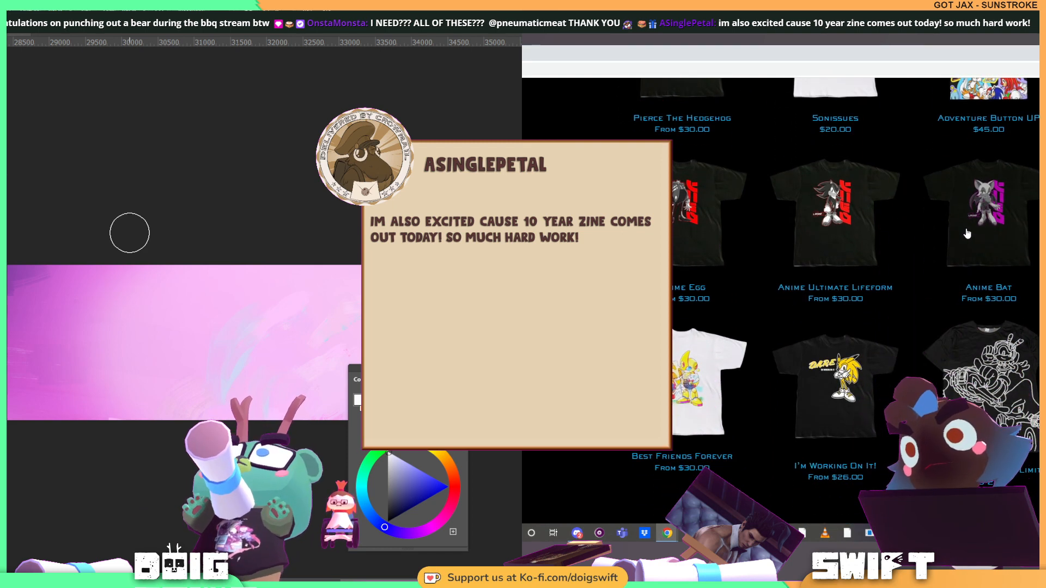
scroll(988, 241, down, 2)
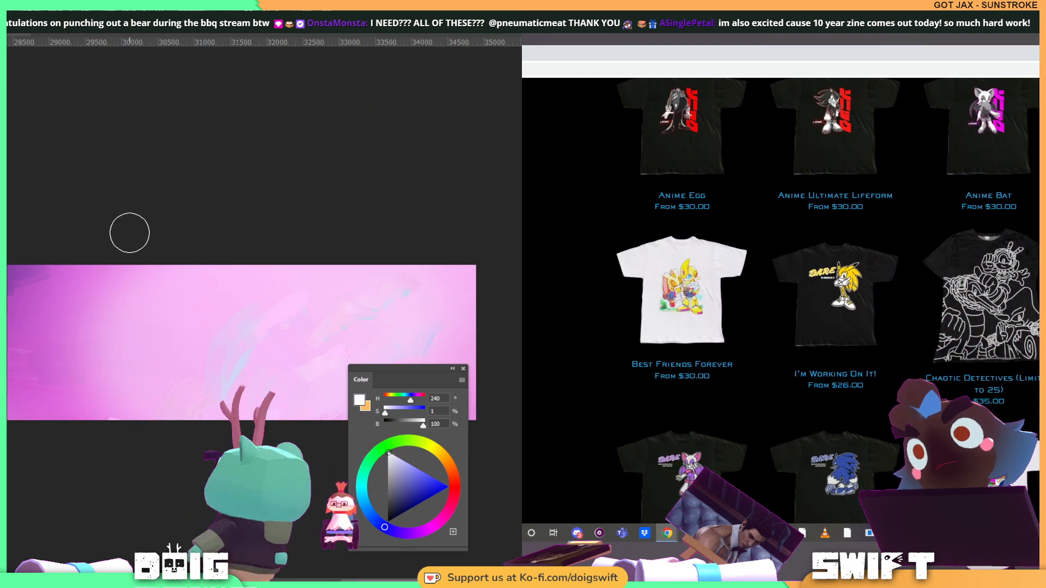
scroll(779, 272, down, 1)
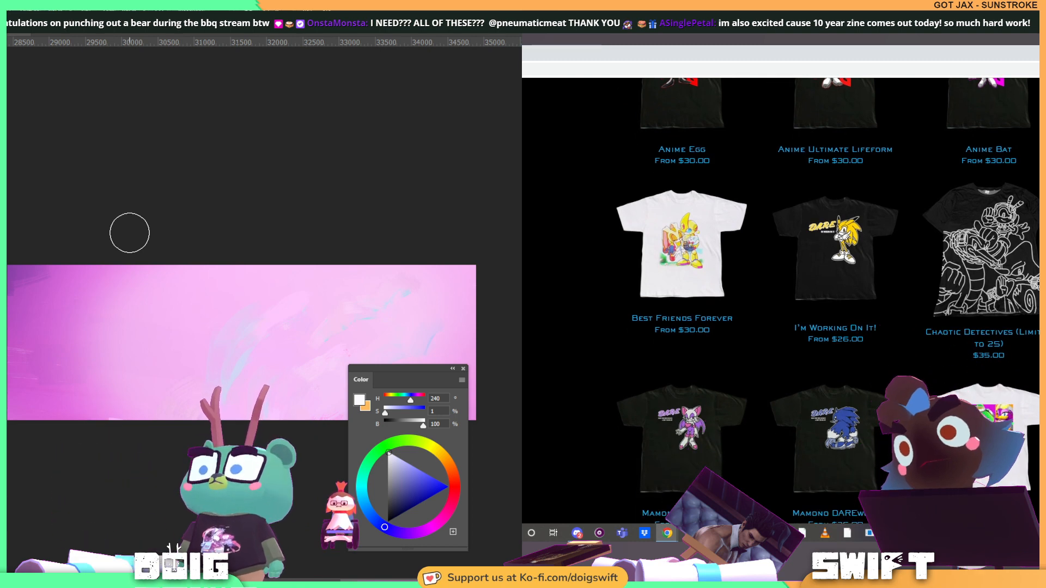
scroll(779, 272, down, 3)
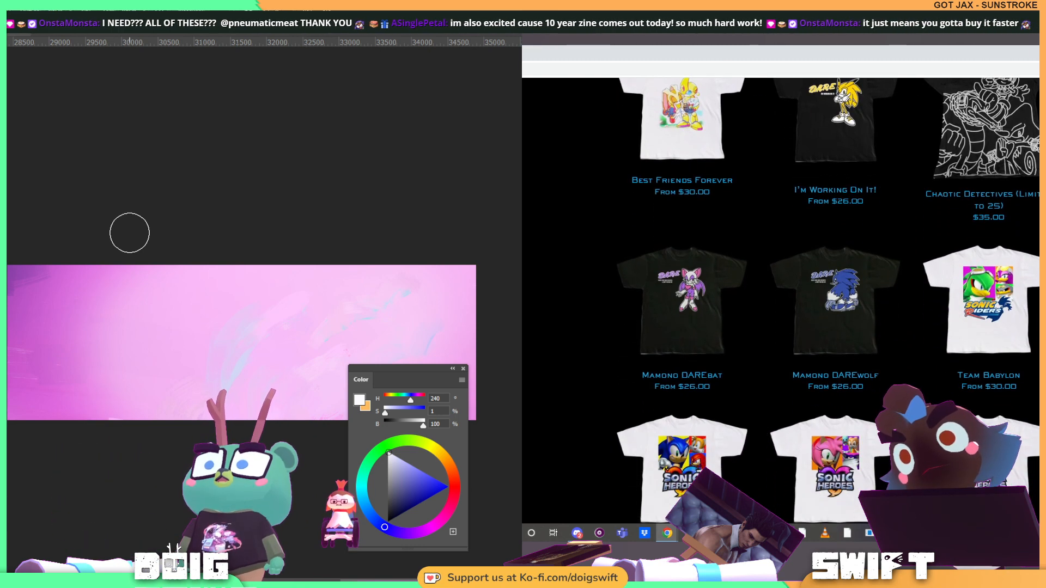
scroll(828, 300, down, 4)
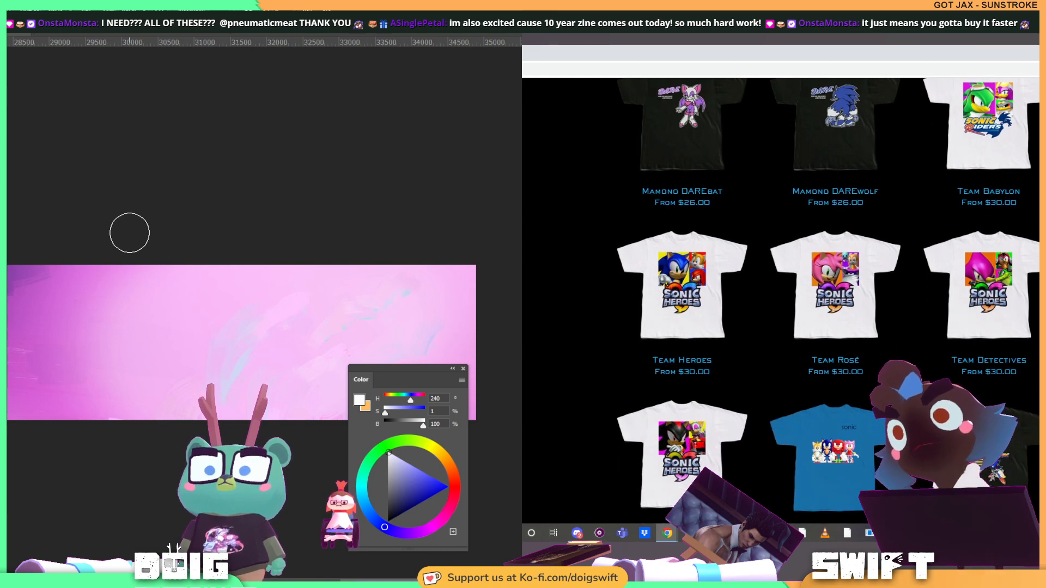
scroll(1003, 283, down, 4)
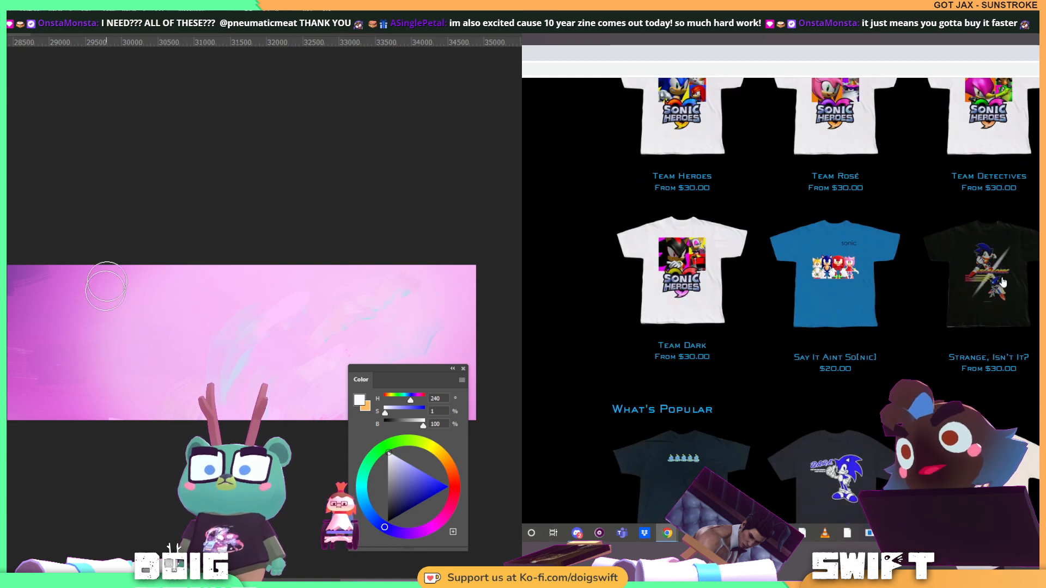
scroll(826, 300, down, 2)
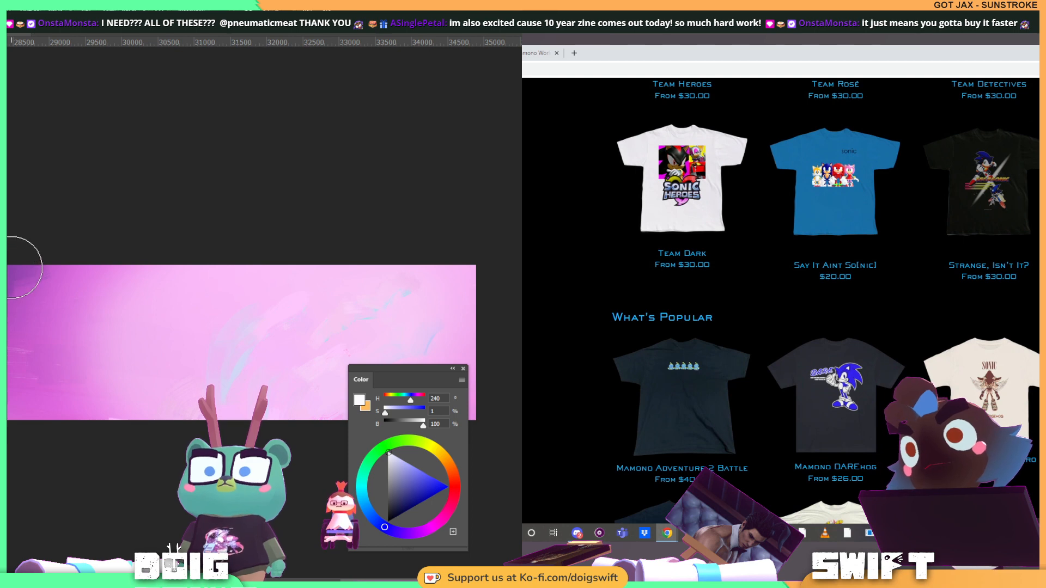
Examine the Mamono Sonic Utero shirt's page and return to the list to look through the What's Popular products
scroll(995, 273, down, 2)
click(995, 268)
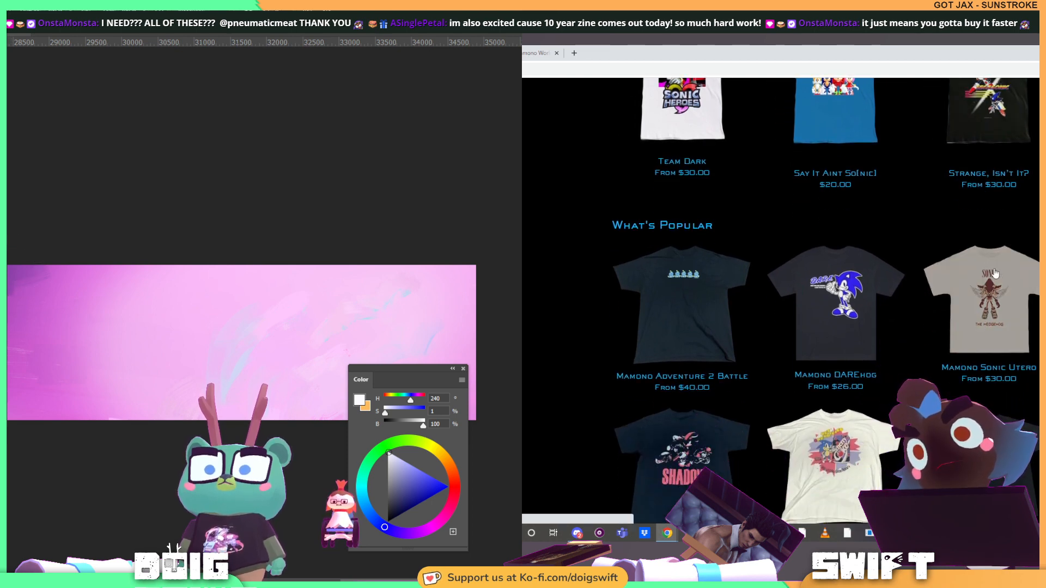
drag(14, 372, 57, 362)
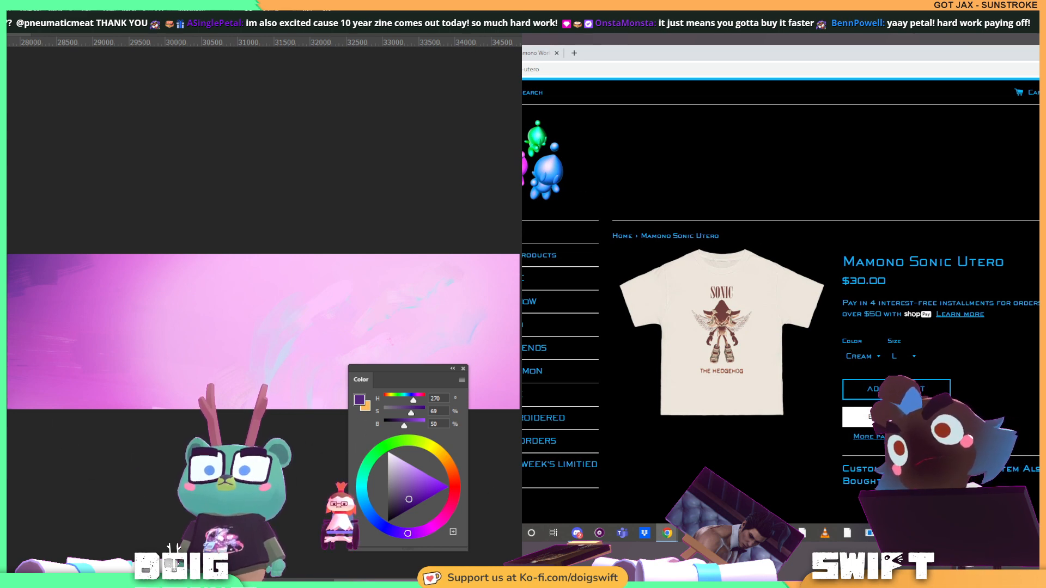
key(alt+Left)
scroll(860, 227, down, 1)
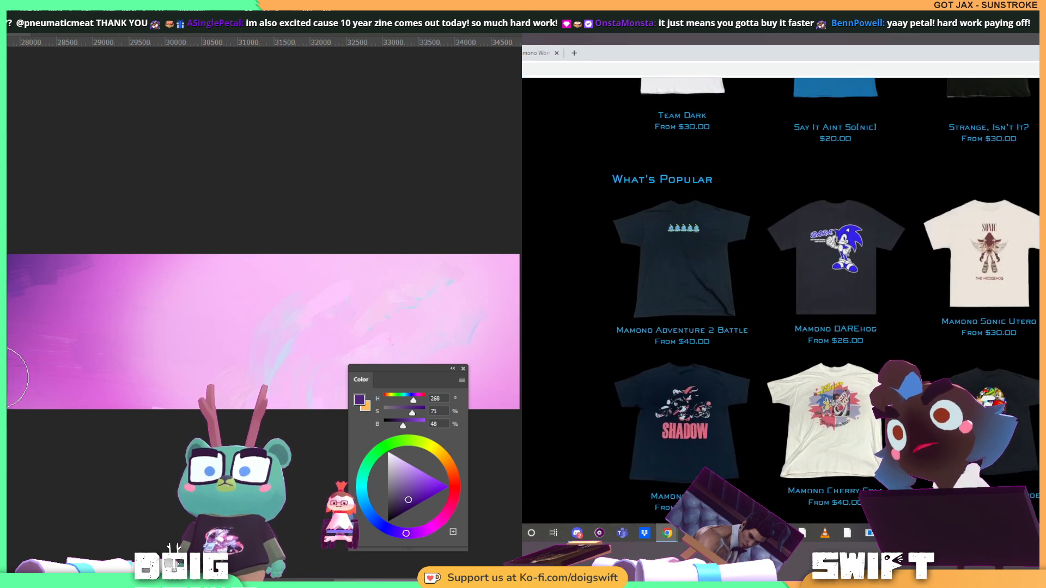
scroll(780, 300, down, 4)
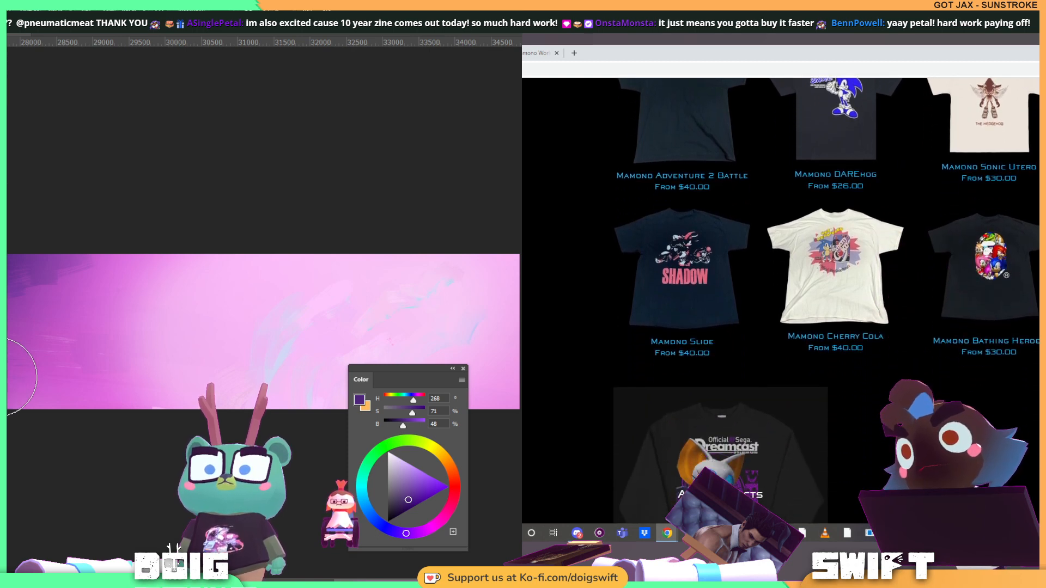
scroll(829, 180, down, 1)
scroll(829, 173, up, 2)
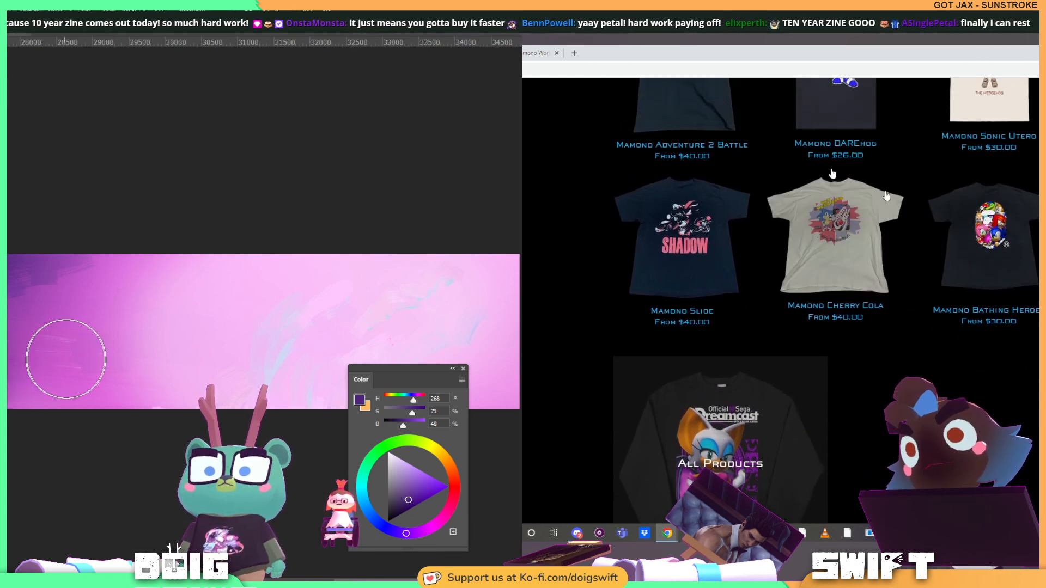
View the enlarged image of the SegaSonic shirt and inspect the panorama's red-to-blue transition
click(536, 53)
drag(64, 324, 287, 351)
click(721, 361)
drag(148, 329, 262, 329)
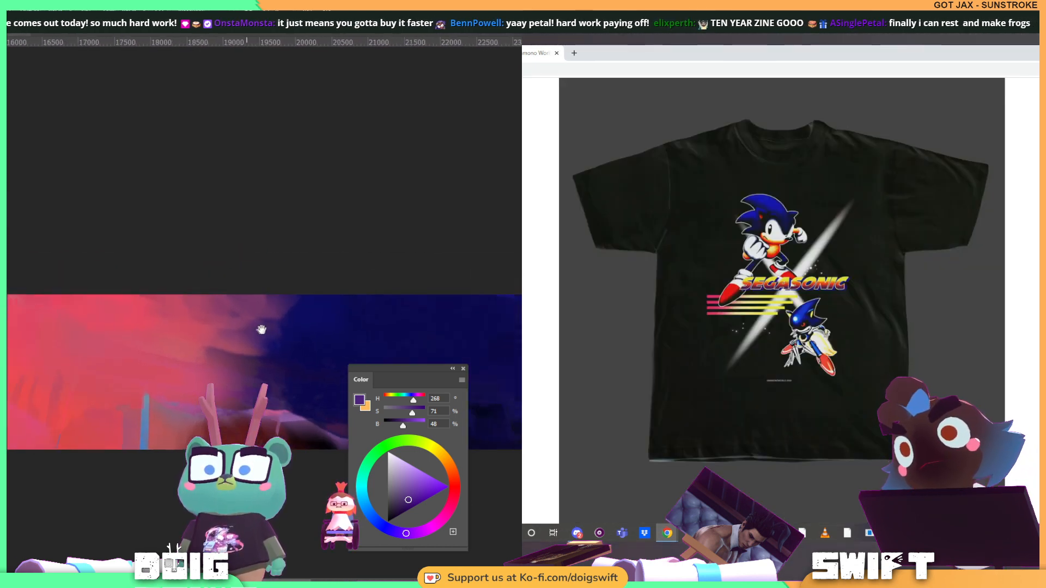
key(ctrl+shift+Tab)
key(ctrl+w)
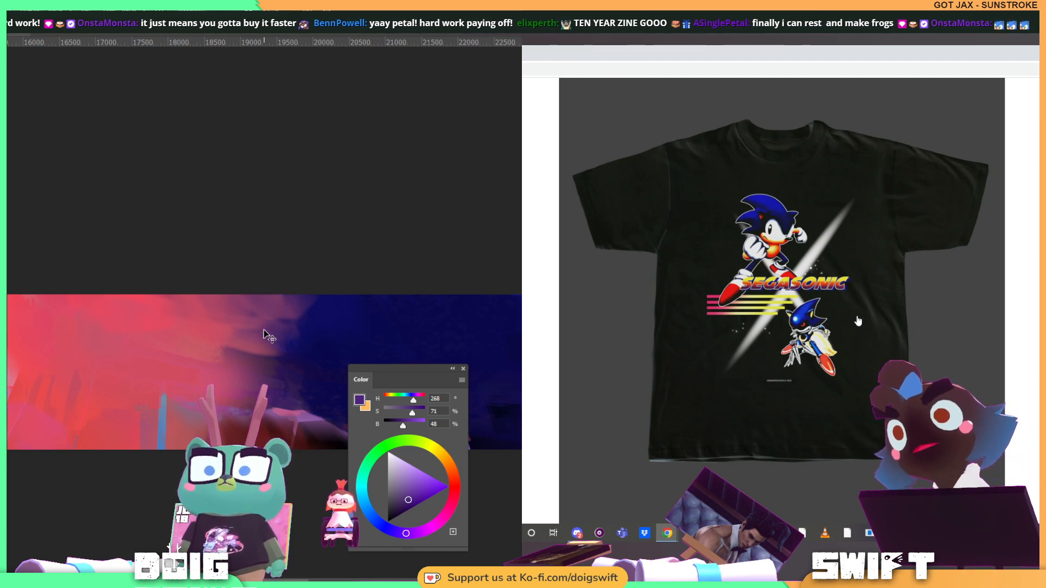
Save the painted panorama through Save As, and switch from the browser back to the running character's rough animation
key(ctrl+shift+s)
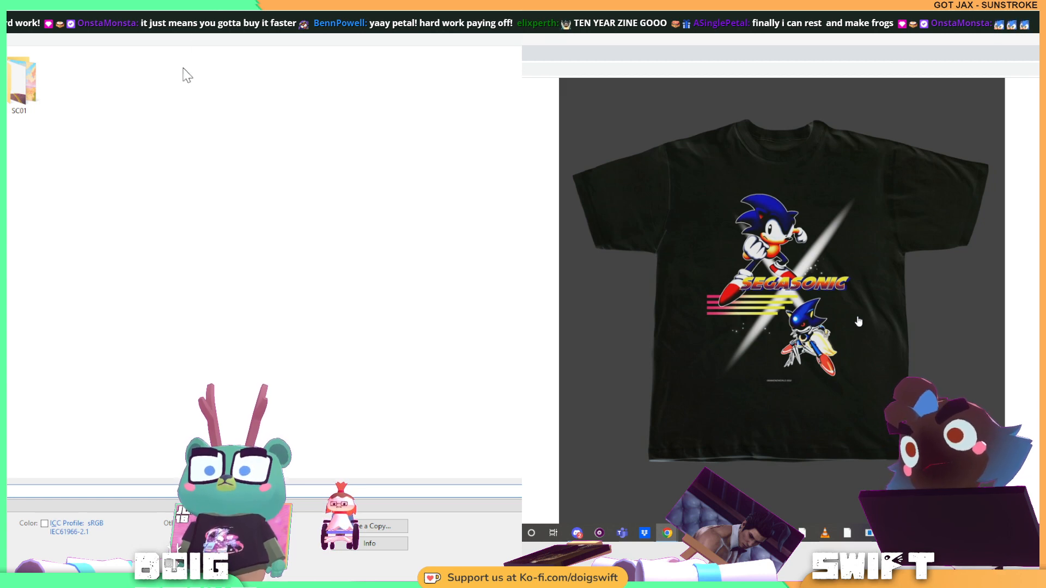
key(alt+Tab)
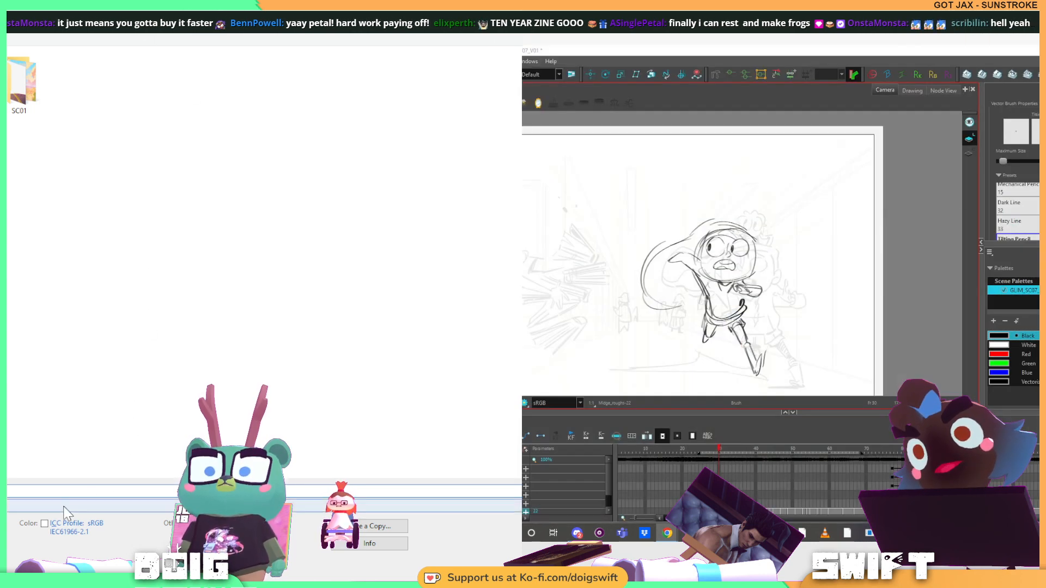
click(61, 508)
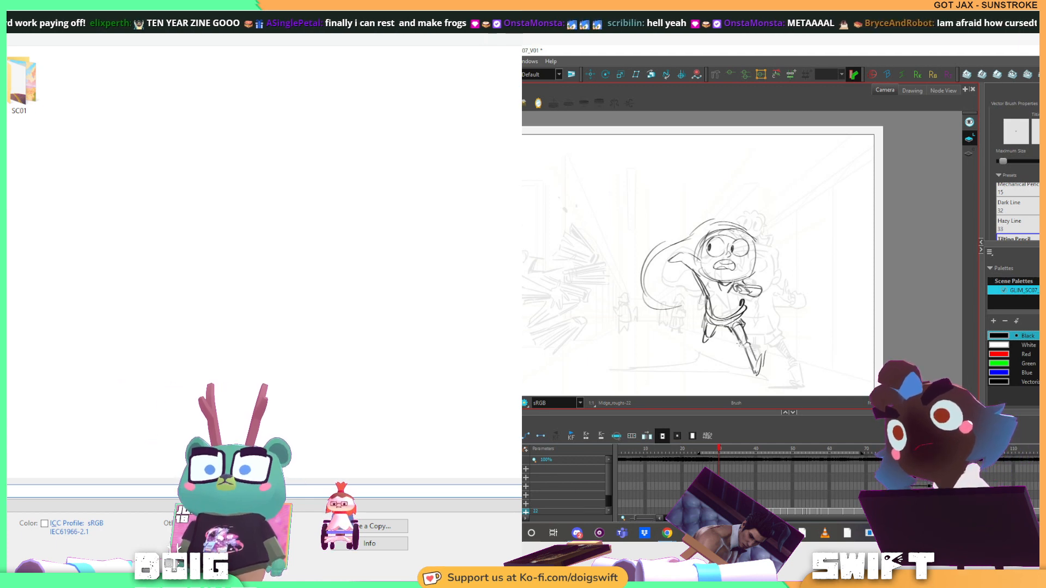
key(alt+s)
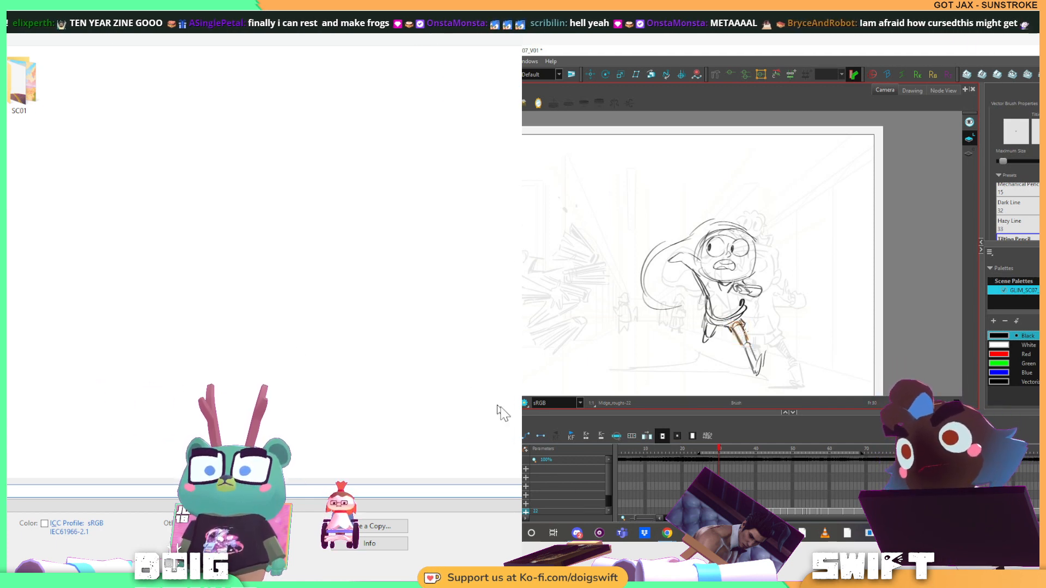
key(Return)
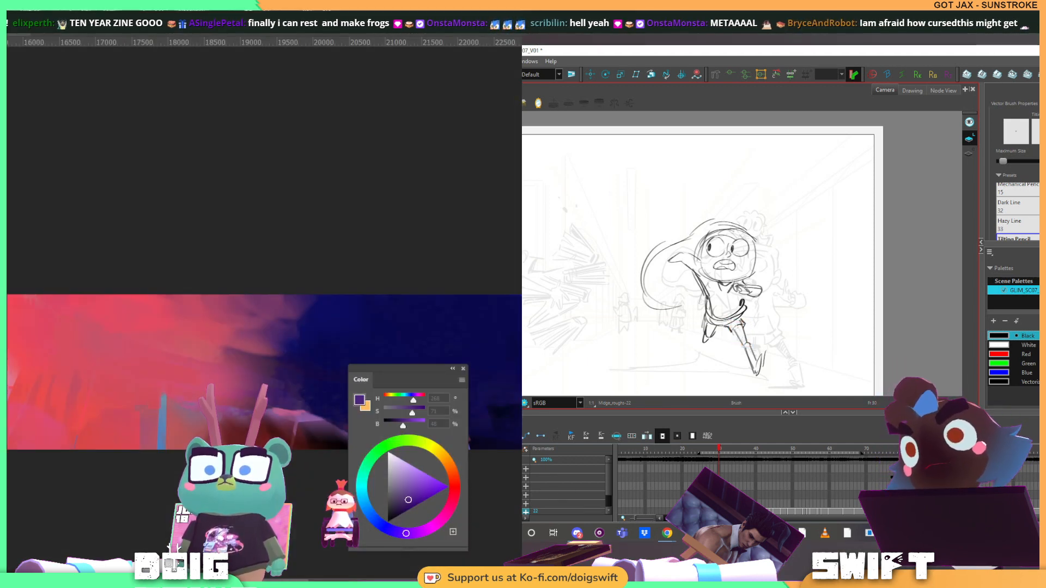
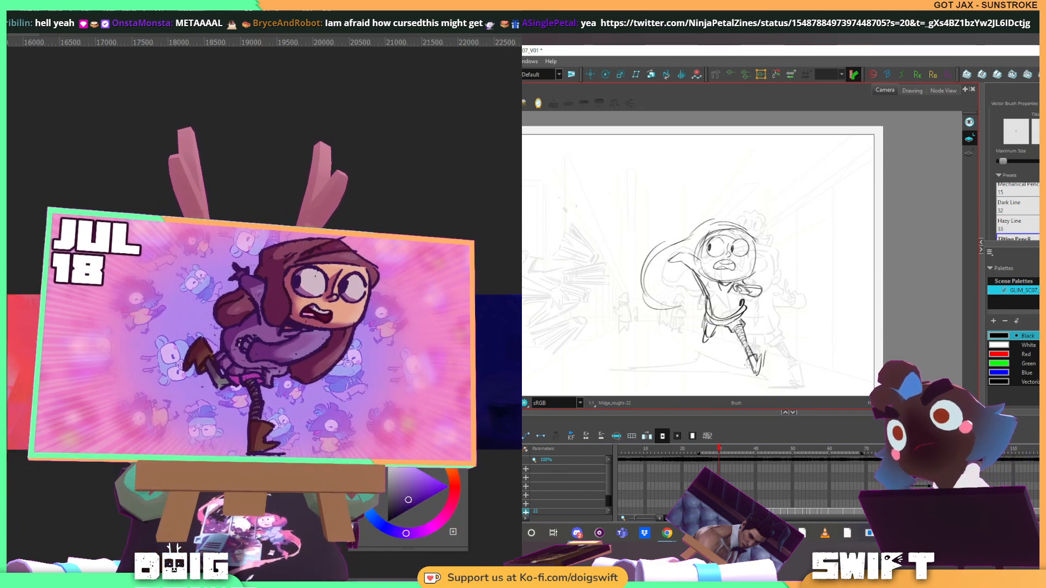
Refine the running character's rough lines around the legs and feet, selecting, erasing and redrawing strokes on frame 30
key(alt+s)
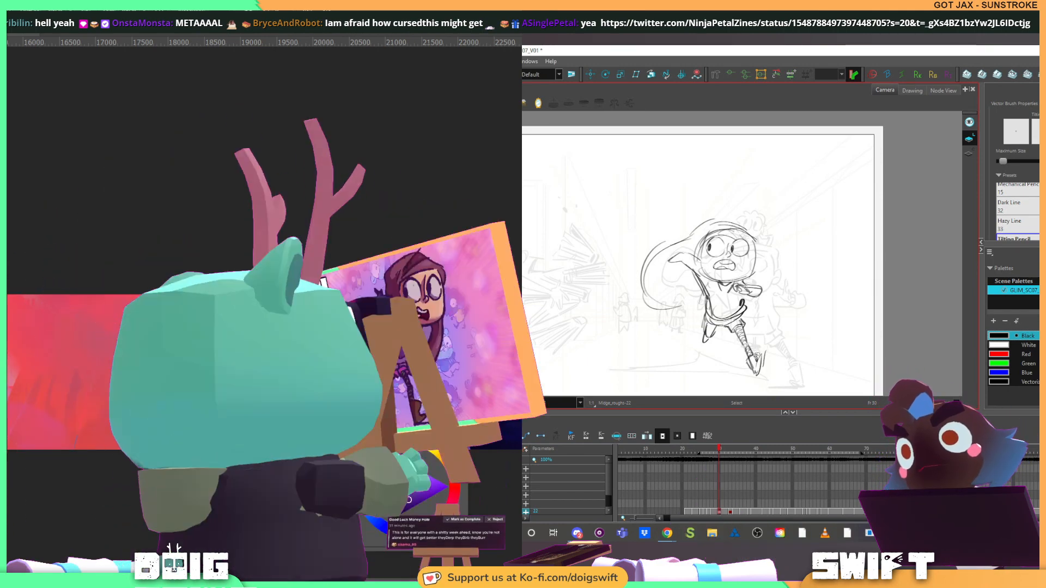
key(alt+b)
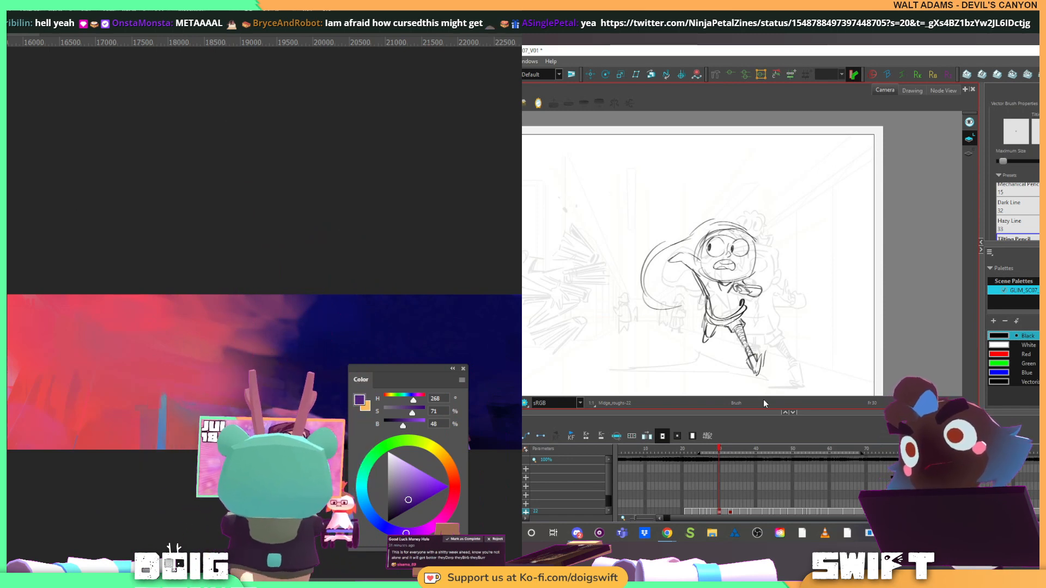
key(alt+e)
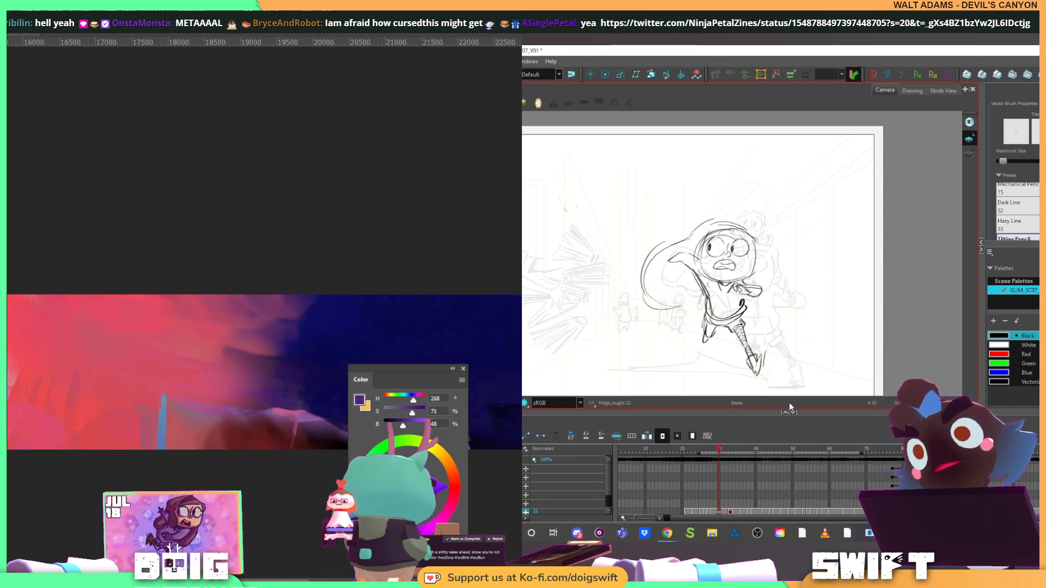
key(alt+b)
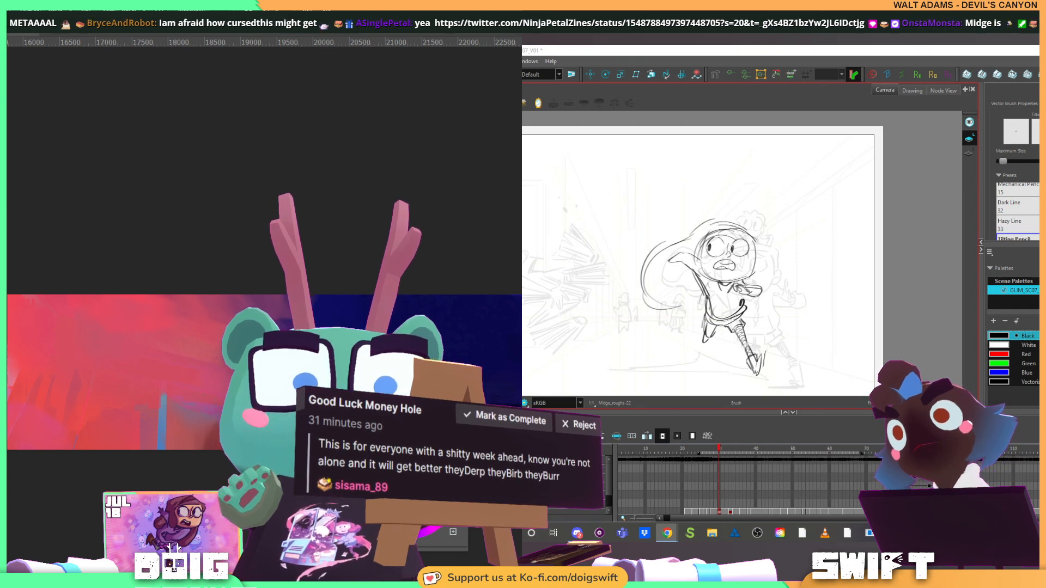
key(alt+e)
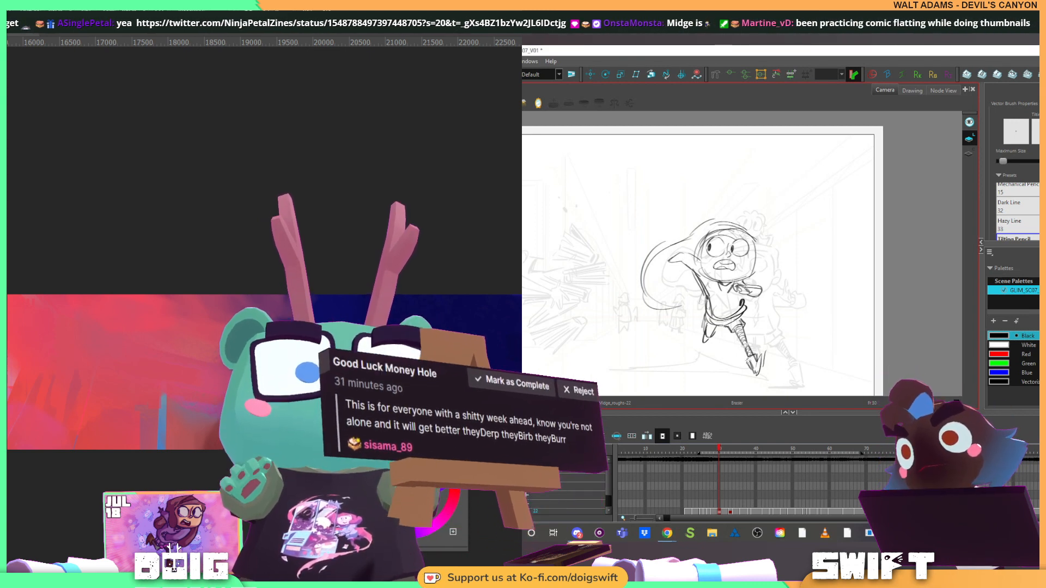
key(alt+s)
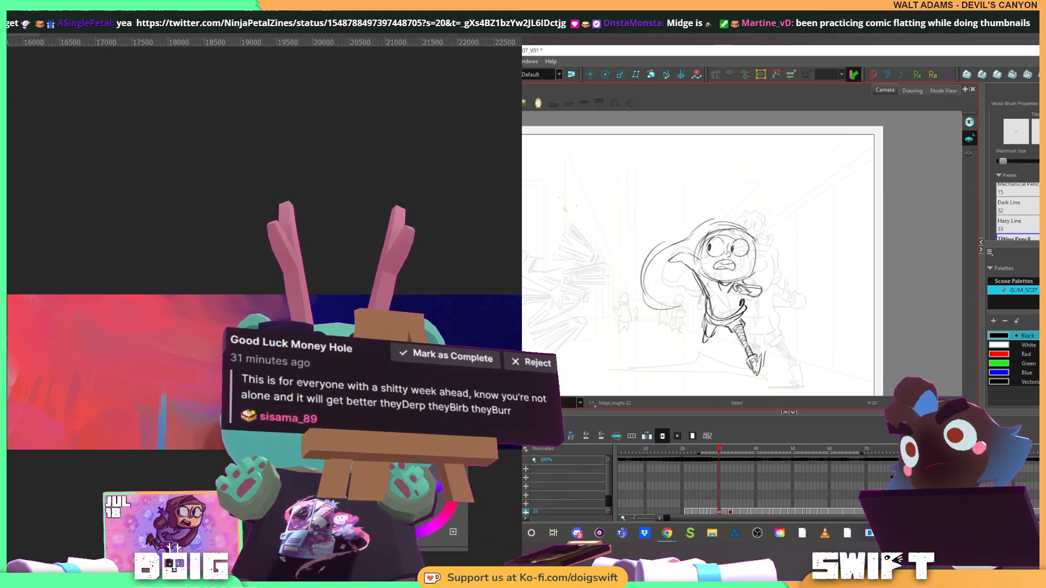
key(alt+b)
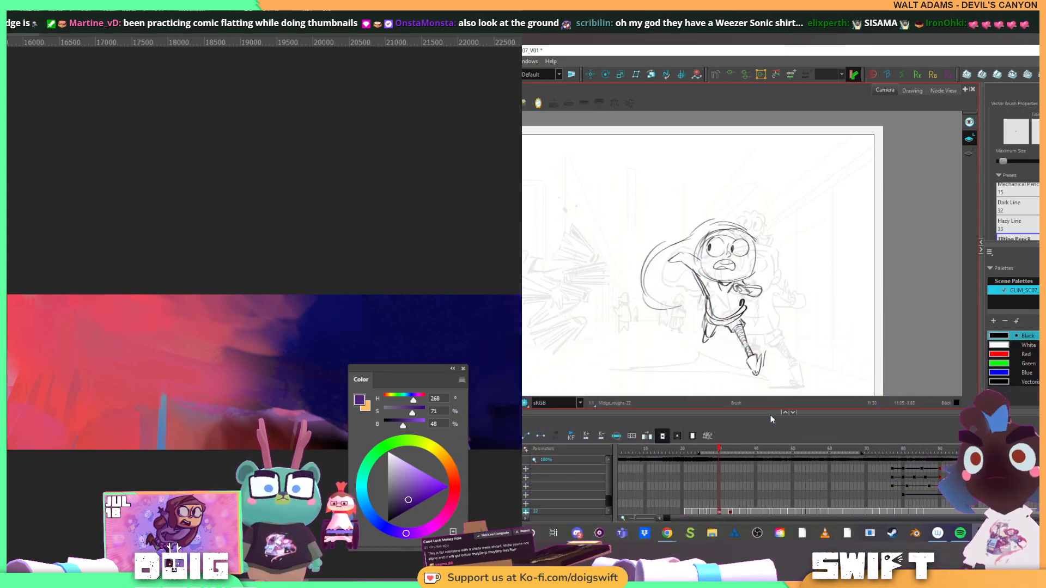
Go to the panorama's green-to-red area, sample the near-black blue beside the cyan glow, and undo the last two brush strokes
drag(80, 239, 135, 268)
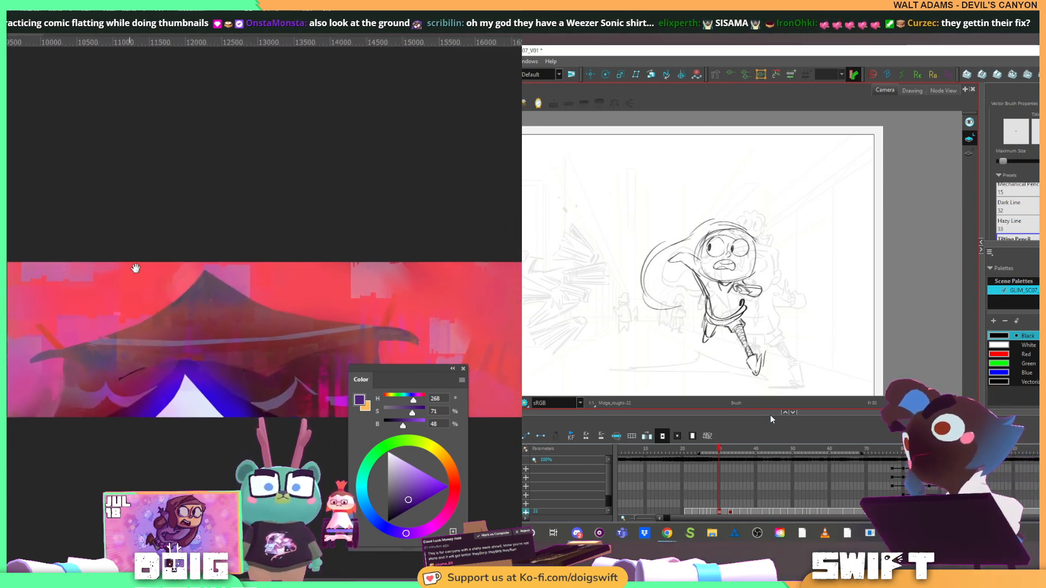
drag(11, 328, 220, 327)
alt+click(152, 374)
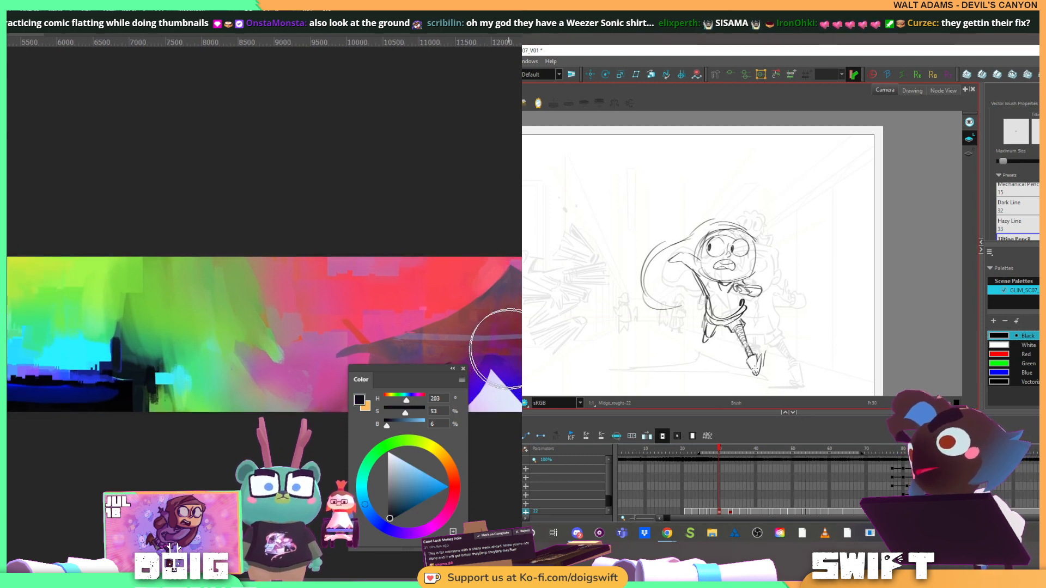
key(ctrl+z)
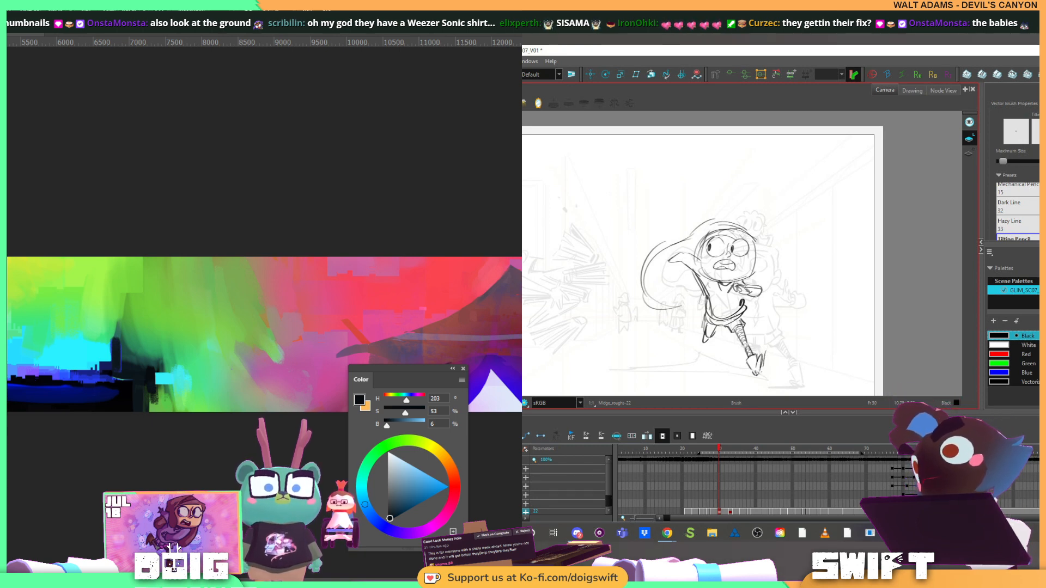
key(ctrl+z)
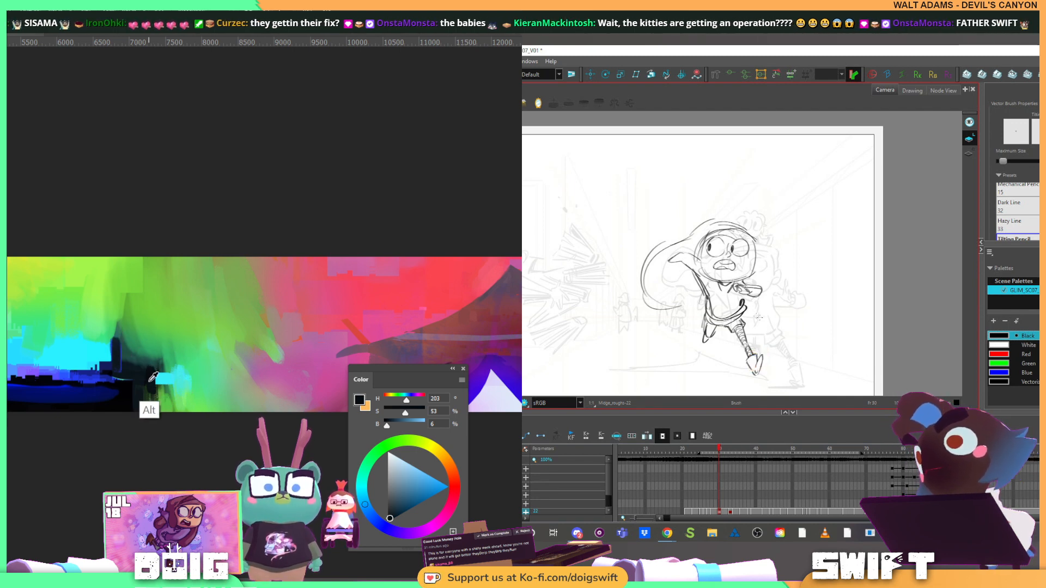
mouse_move(152, 375)
mouse_down()
mouse_move(142, 370)
mouse_move(146, 339)
mouse_move(164, 367)
mouse_move(155, 374)
mouse_up()
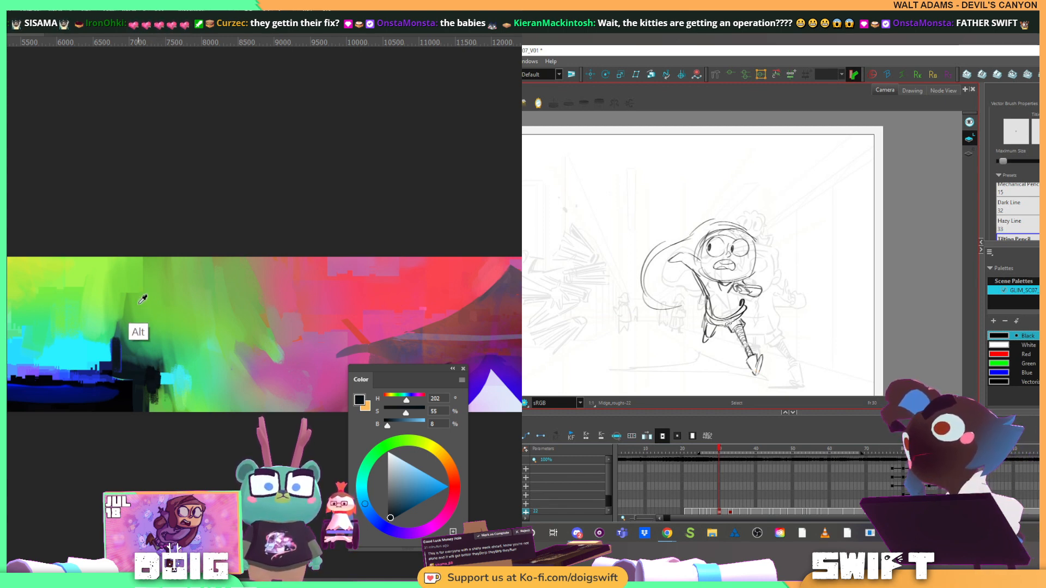
Sample several greens above the dark silhouette and touch up that area, picking a green of H 101, S 69, B 78
alt+click(131, 282)
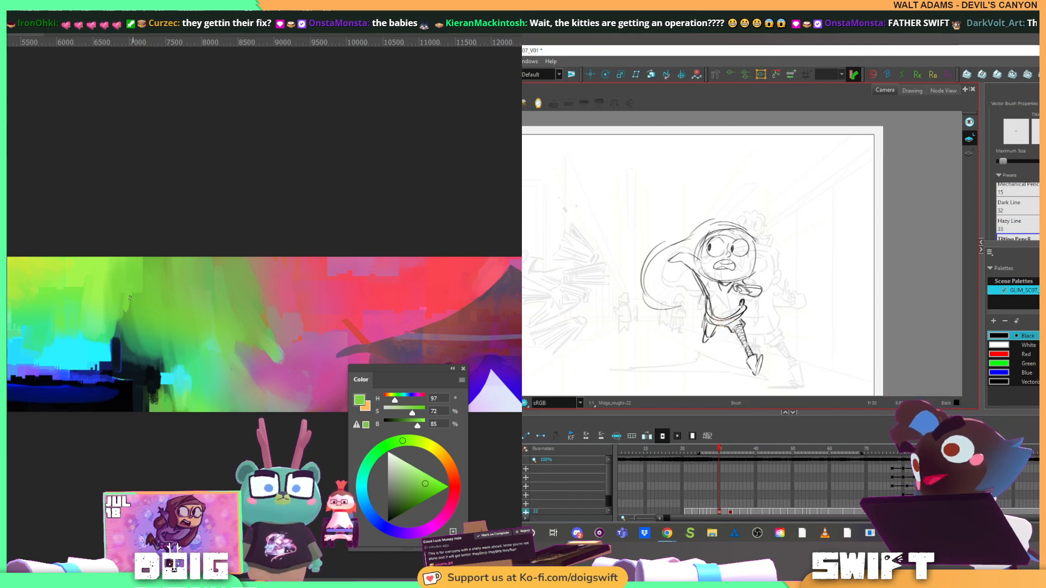
alt+click(127, 315)
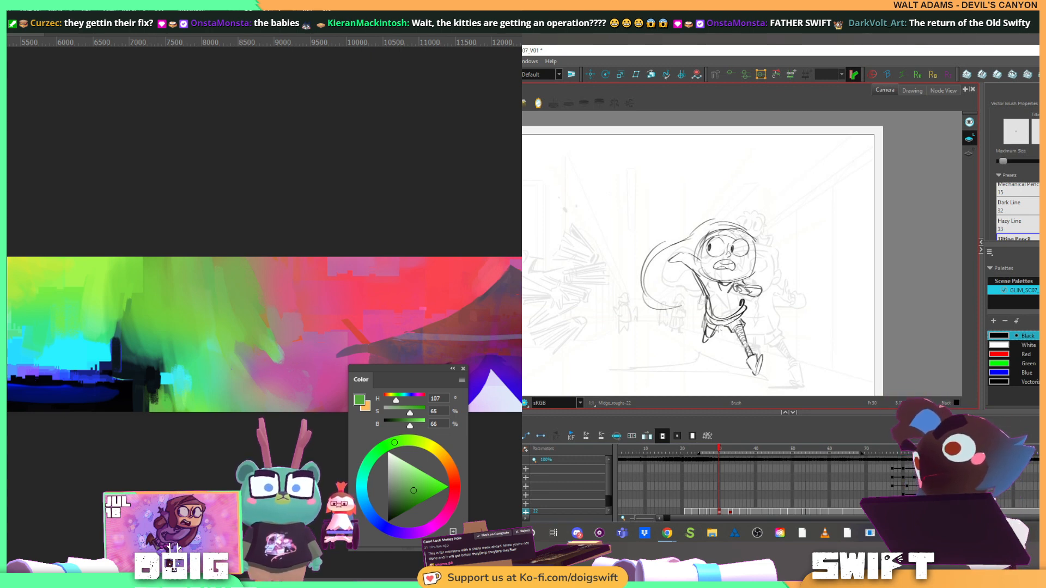
key(alt+b)
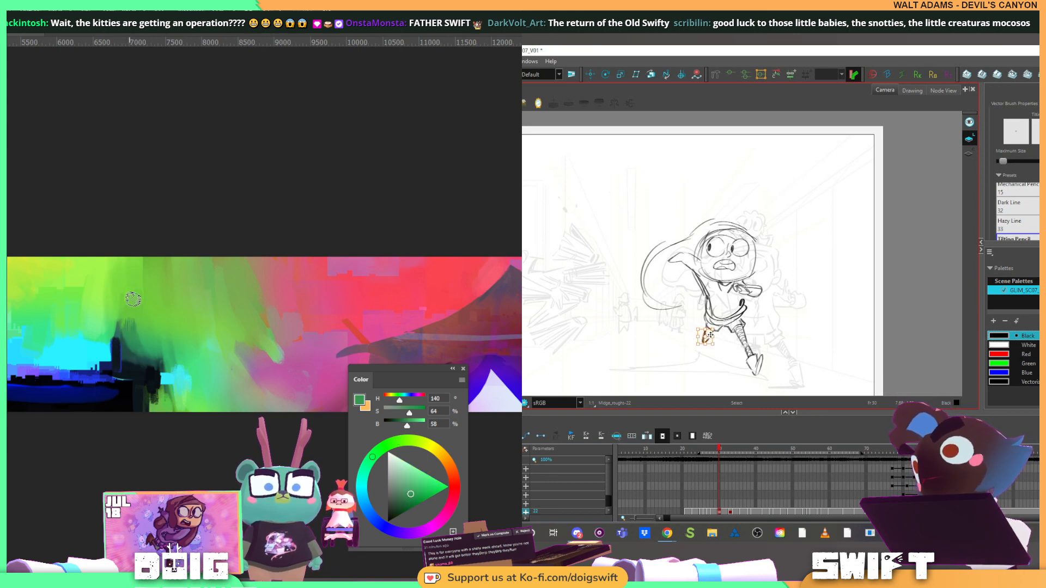
alt+click(144, 298)
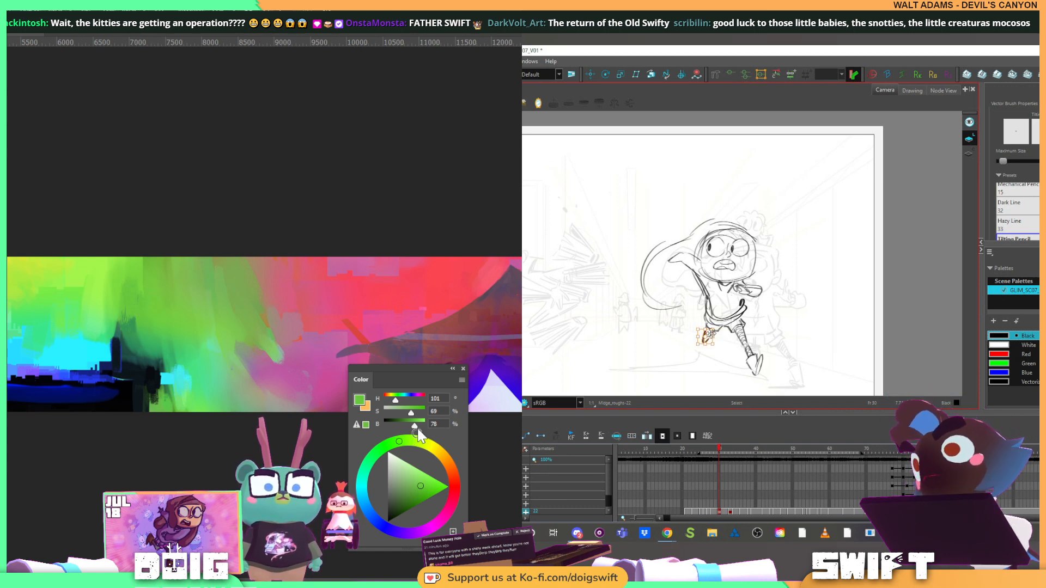
click(754, 292)
Compare the running pose with the previous drawing and inspect the panorama from the cyan cityscape to the red tent
mouse_move(103, 296)
mouse_down()
mouse_move(213, 280)
mouse_move(235, 294)
mouse_up()
key(alt+b)
key(comma)
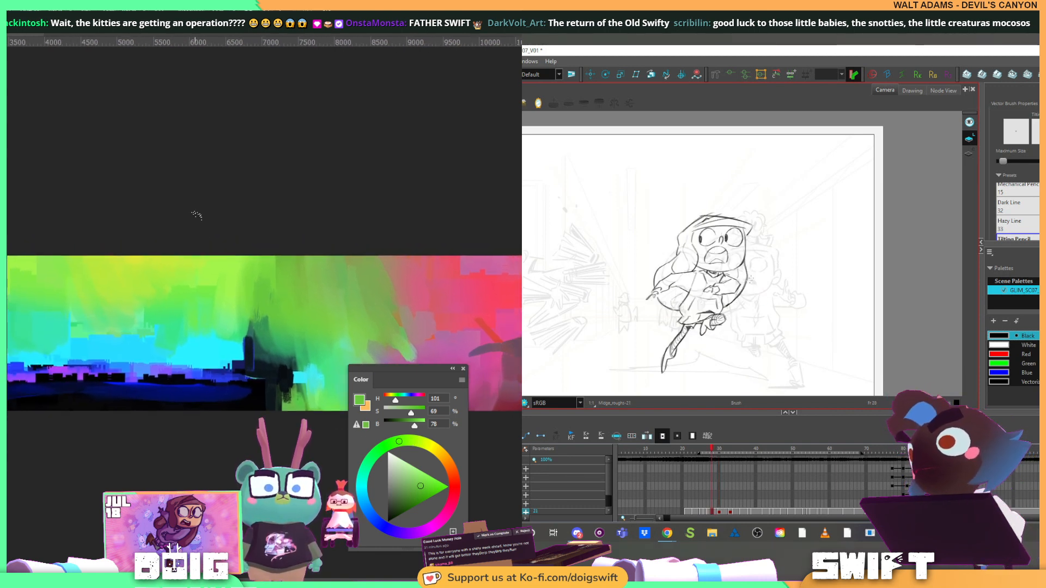
key(period)
scroll(194, 222, down, 2)
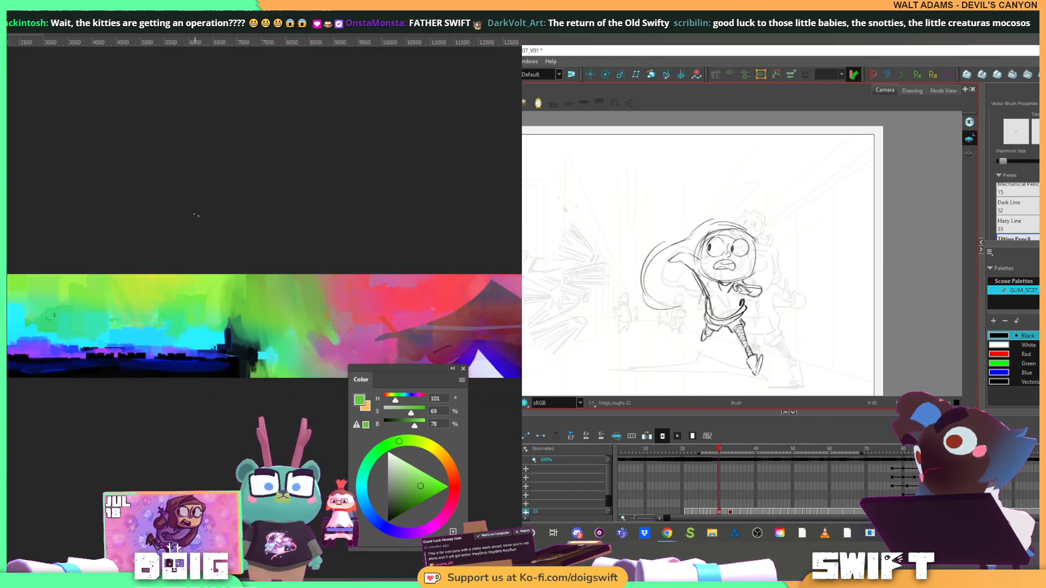
key(comma)
key(period)
drag(348, 266, 18, 267)
mouse_move(368, 253)
mouse_down()
mouse_move(263, 274)
mouse_move(11, 265)
mouse_move(89, 264)
mouse_move(21, 261)
mouse_up()
key(alt+s)
mouse_move(390, 255)
mouse_down()
mouse_move(165, 242)
mouse_move(395, 219)
mouse_up()
drag(203, 231, 389, 238)
mouse_move(158, 219)
mouse_down()
mouse_move(355, 234)
mouse_move(332, 222)
mouse_move(142, 218)
mouse_move(170, 213)
mouse_up()
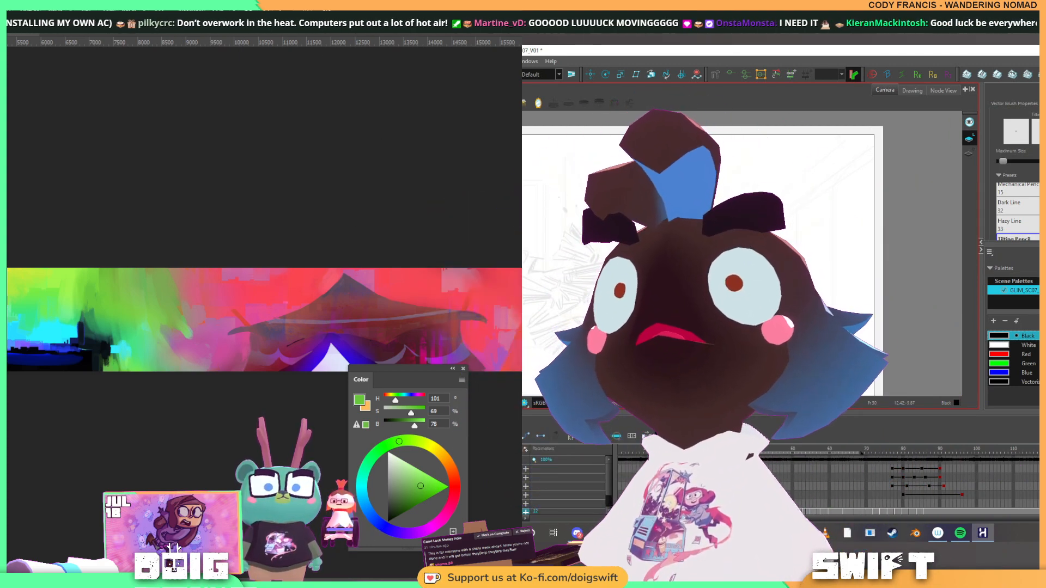
Switch to the Blender scene and import GLIM_BG_SC08_PARALLAX_BIG.psb as an image plane
key(alt+Tab)
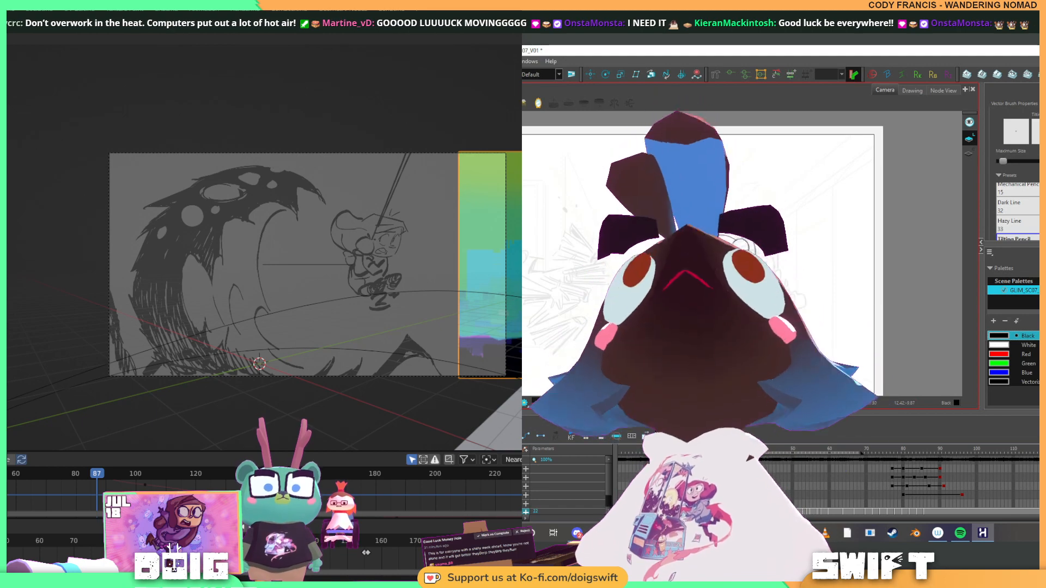
key(ctrl+shift+o)
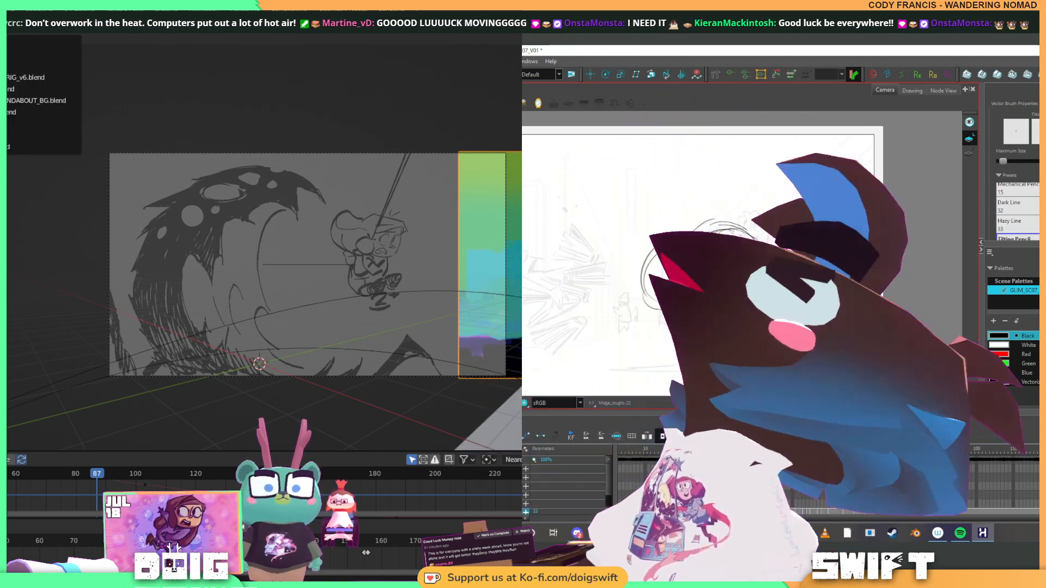
key(Escape)
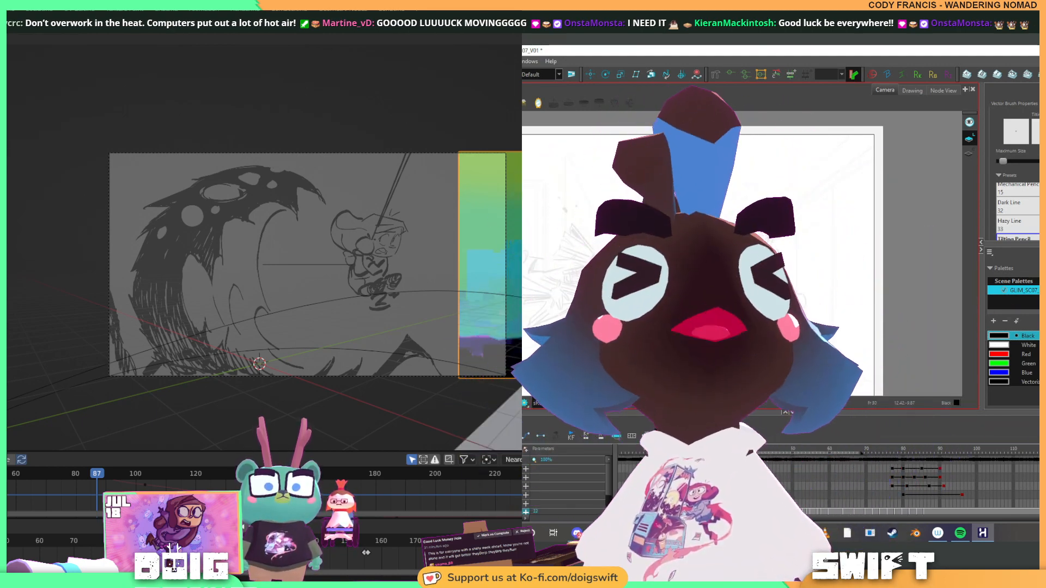
key(shift+a)
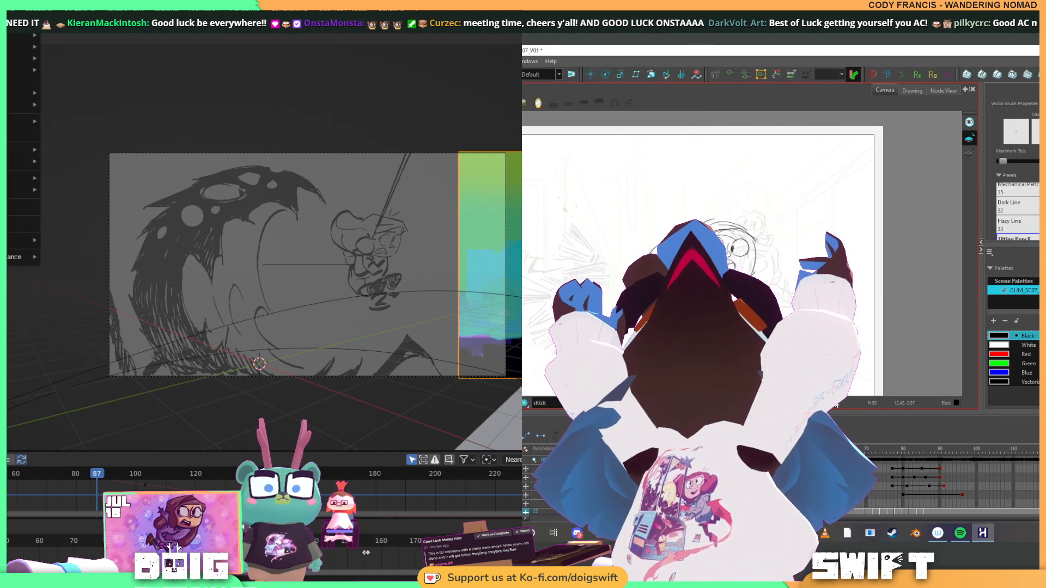
mouse_move(8, 153)
click(85, 177)
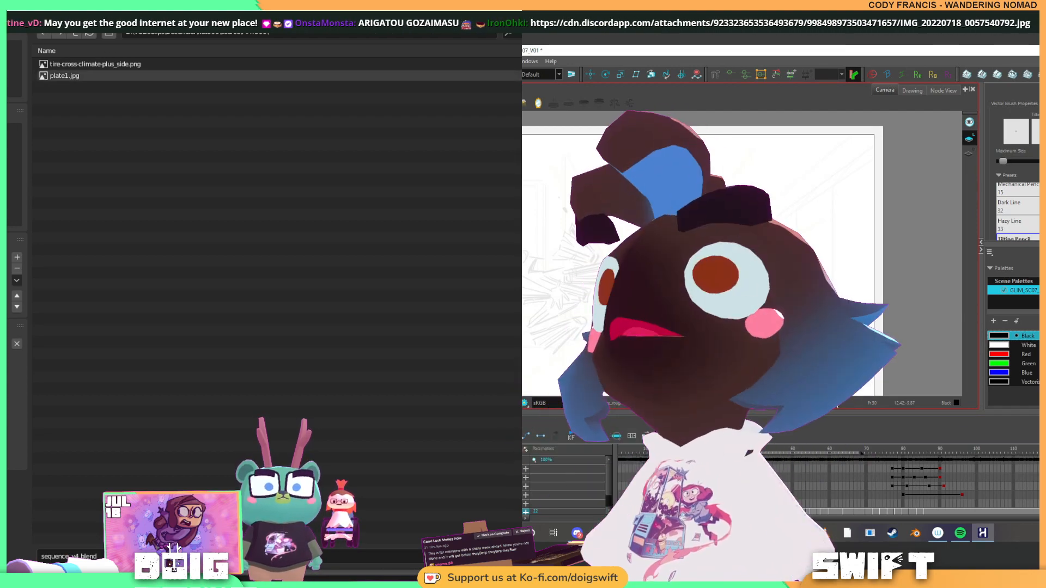
click(3, 356)
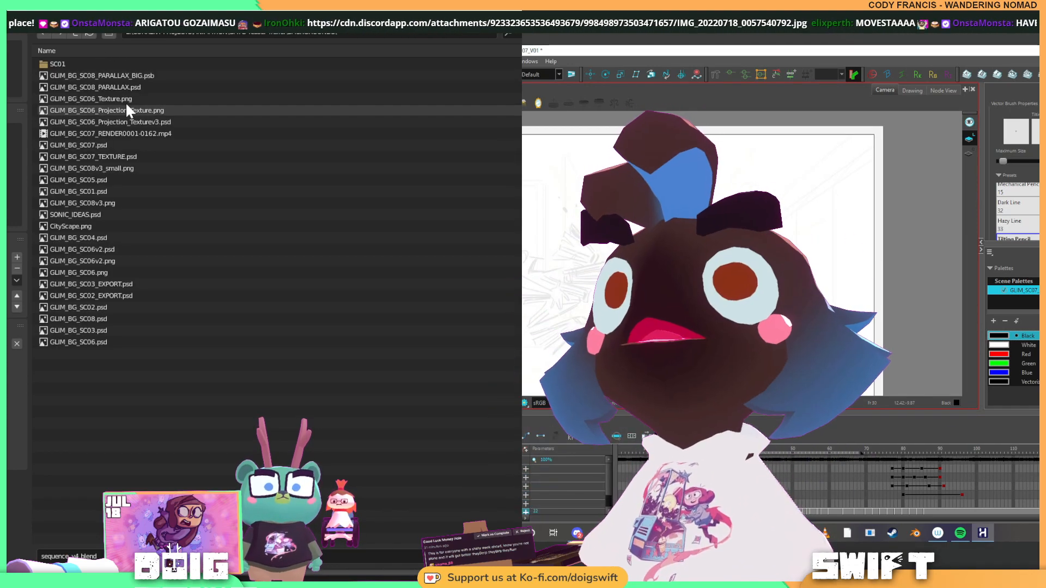
click(126, 77)
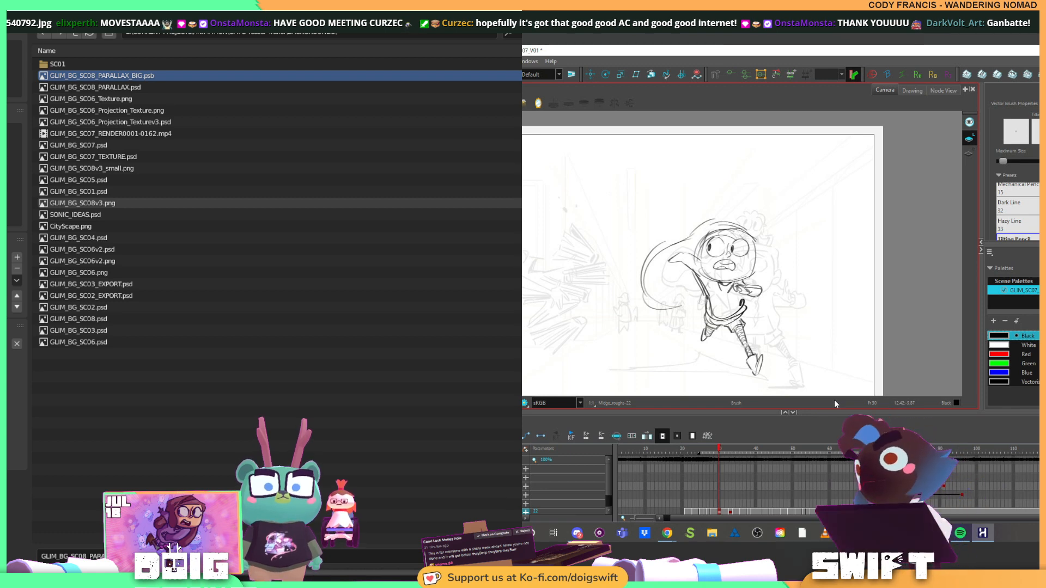
key(Return)
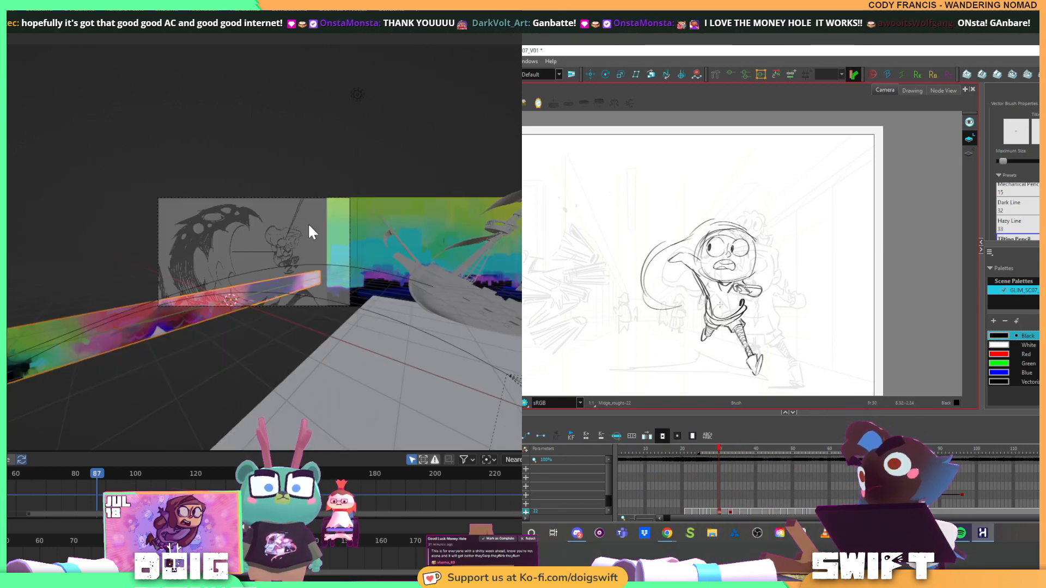
Examine the imported panorama plane's placement around the camera and review the character's earlier running poses
scroll(309, 223, down, 2)
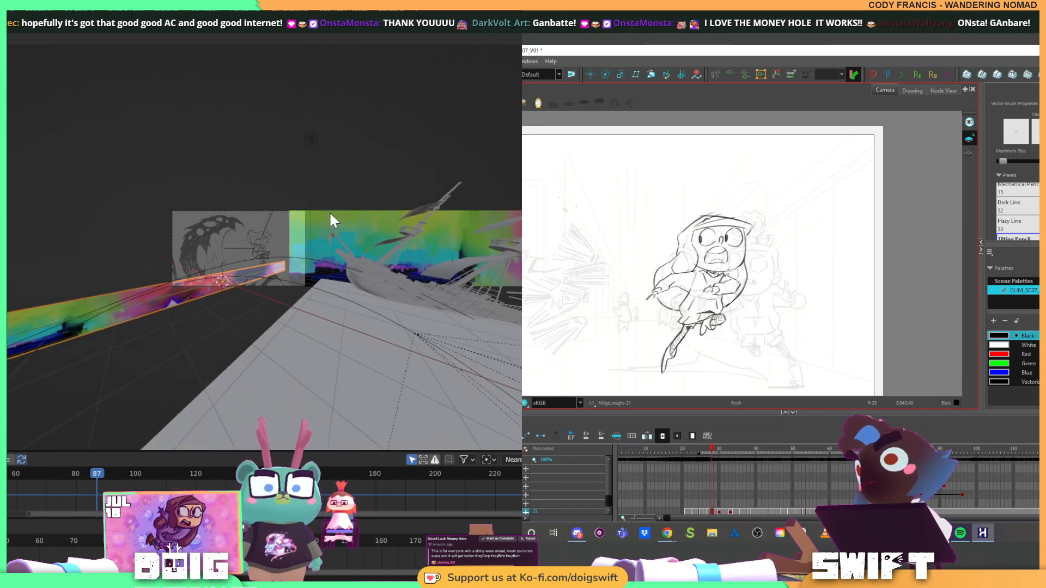
drag(333, 190, 277, 187)
scroll(277, 188, down, 4)
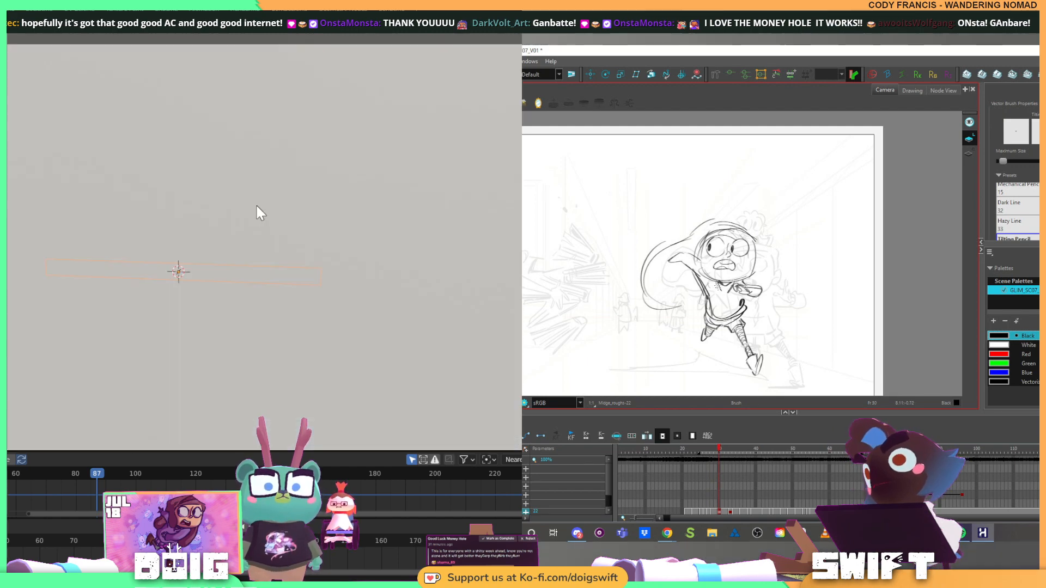
drag(200, 225, 120, 288)
scroll(216, 254, up, 2)
key(f)
Parent the panorama plane to the scene camera, reselect the plane alone, and return to the camera view
key(f)
key(f)
key(f)
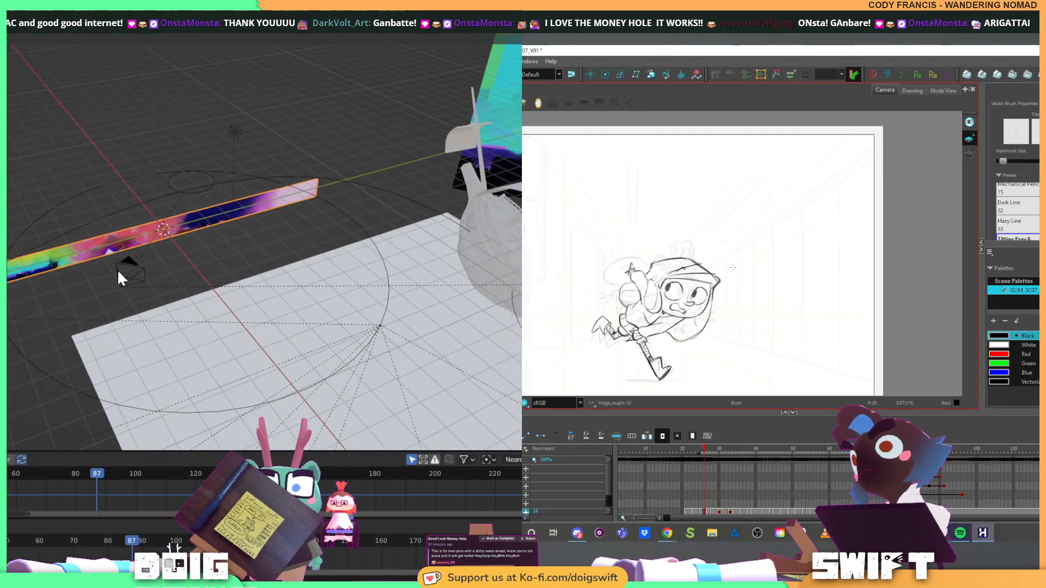
click(117, 270)
click(109, 236)
key(f)
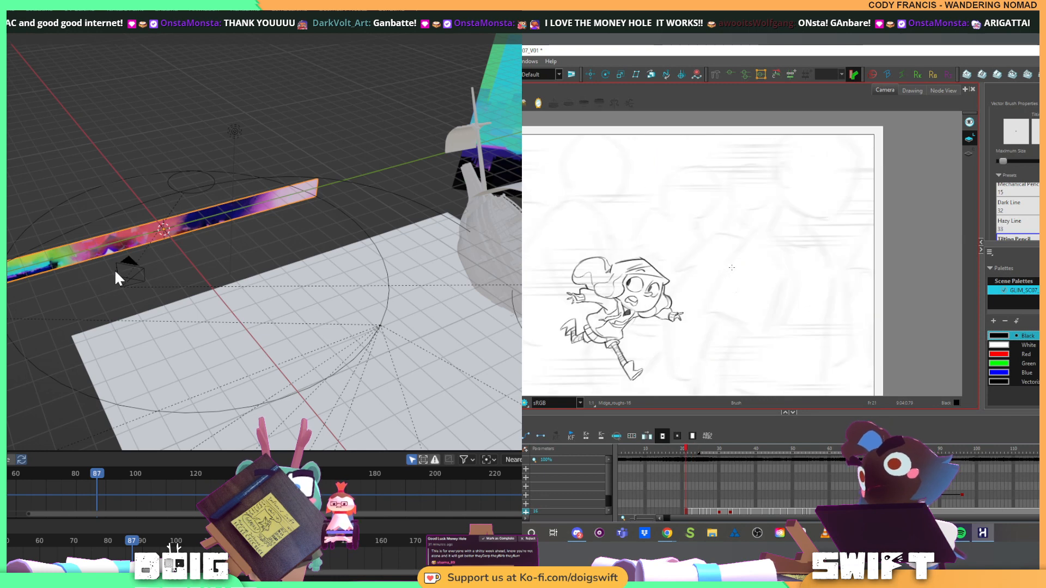
shift+click(116, 270)
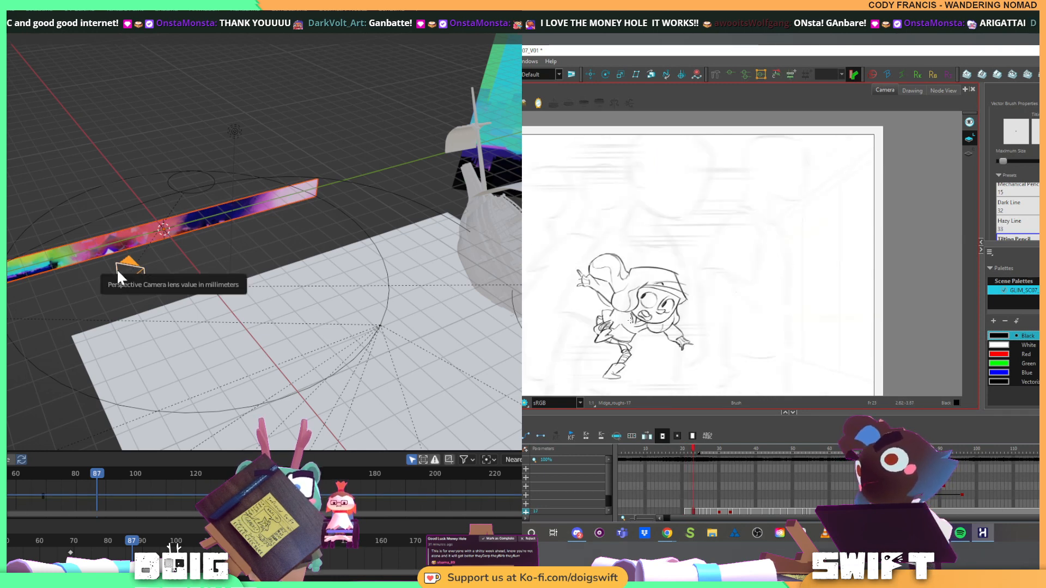
key(ctrl+p)
click(117, 269)
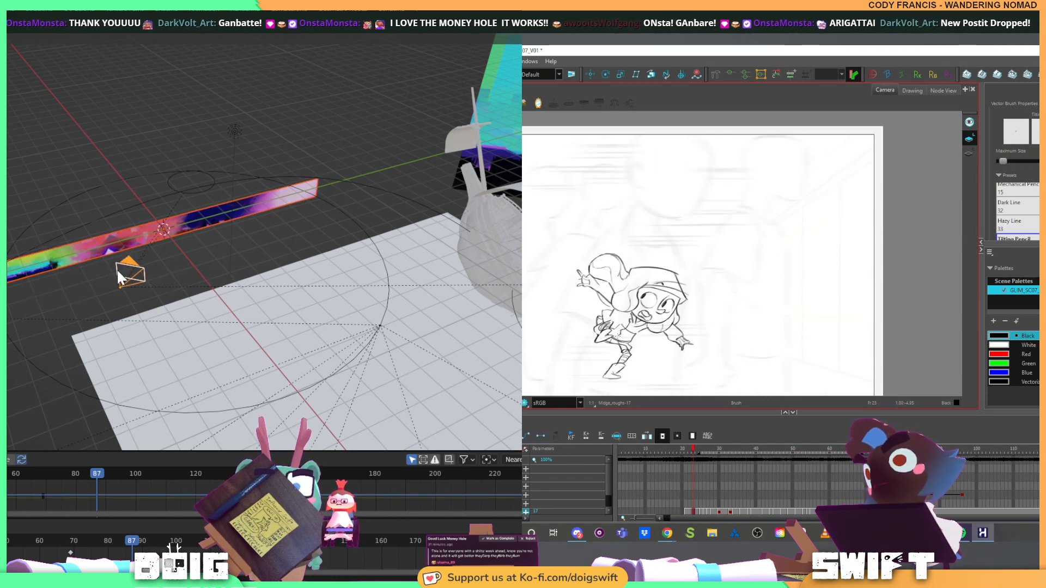
click(105, 185)
click(96, 235)
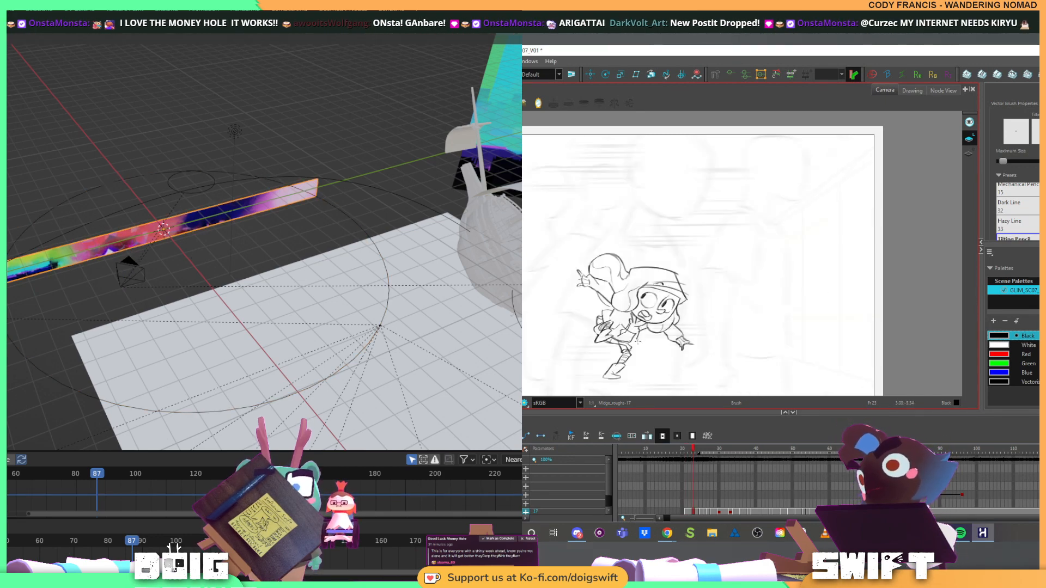
key(KP_0)
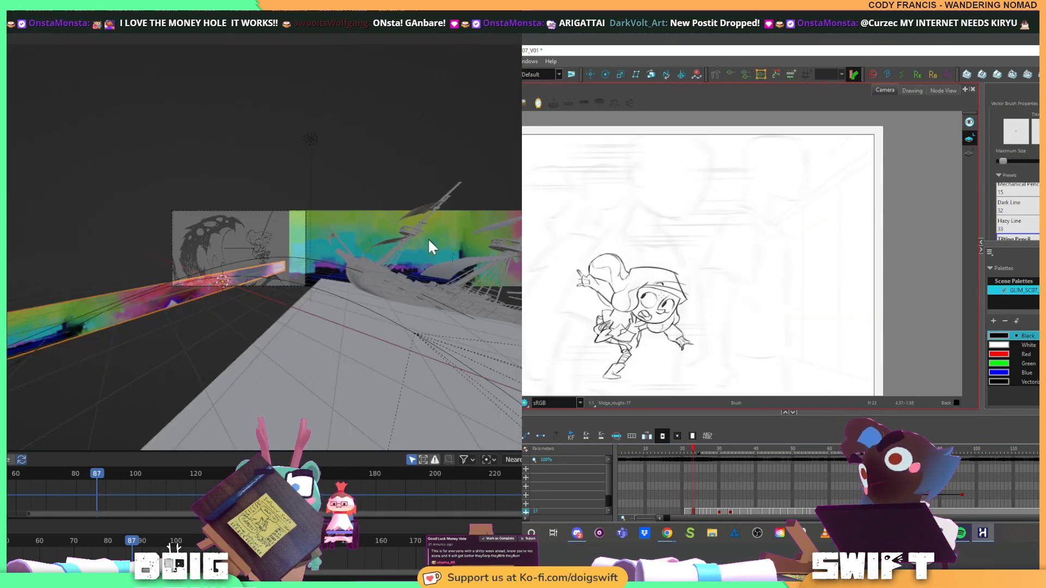
Step forward through the running character's rough drawings to the upright pose with the raised arms
key(g)
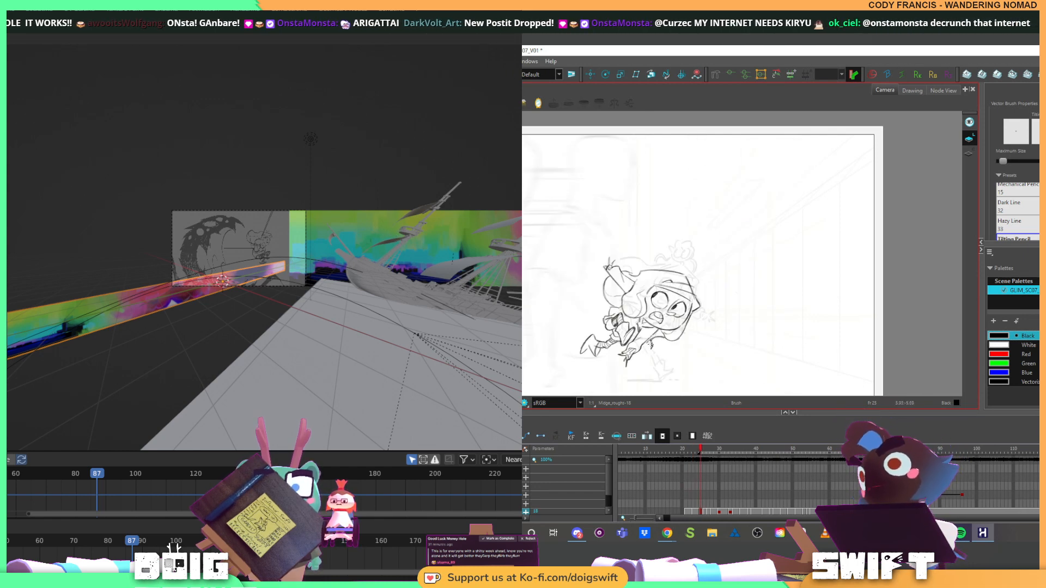
key(period)
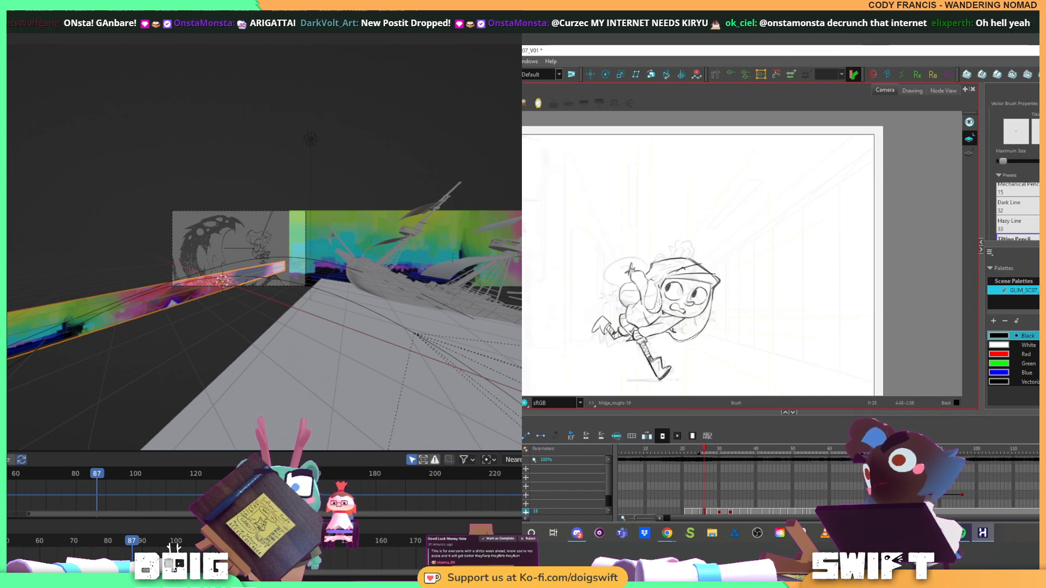
key(period)
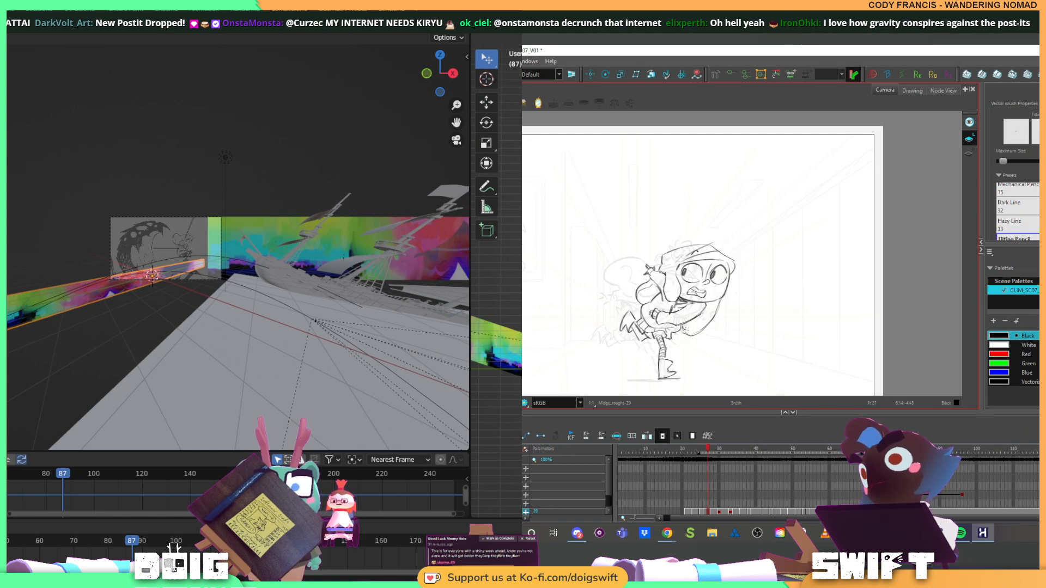
key(period)
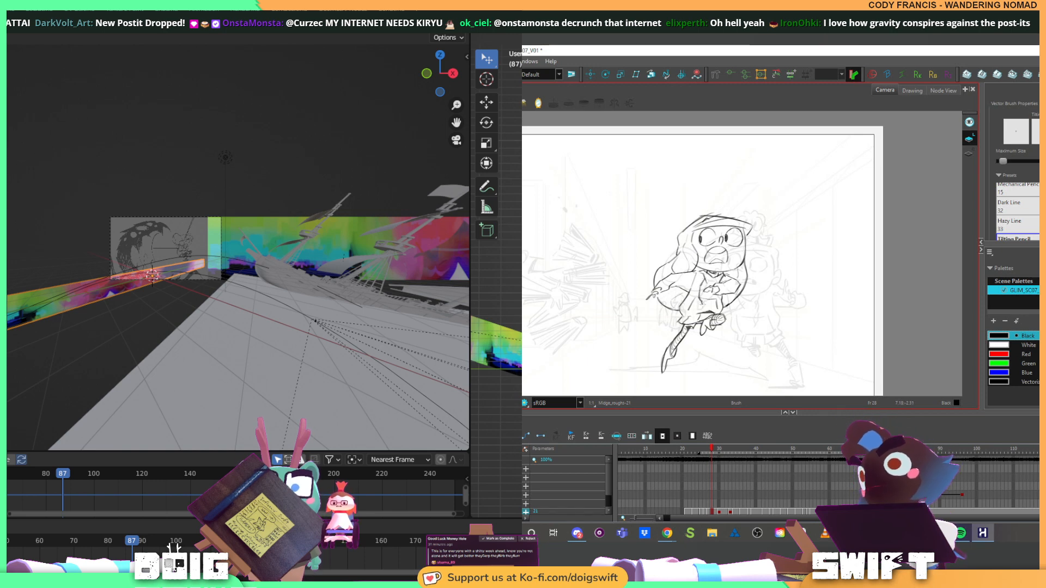
Undo the trial rotations of the panorama plane and advance the character animation to the next running pose
key(ctrl+z)
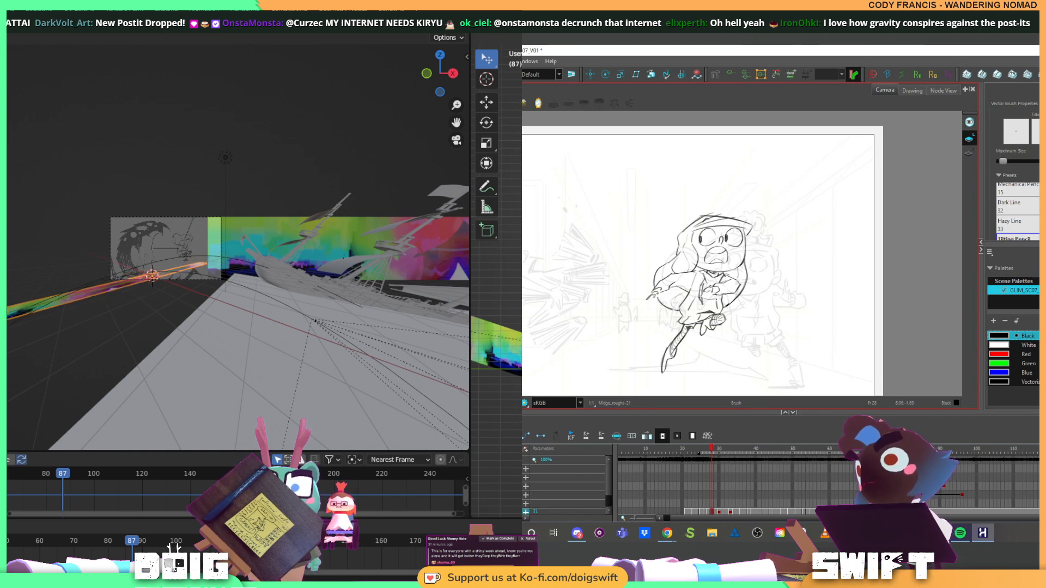
drag(704, 291, 712, 310)
key(ctrl+z)
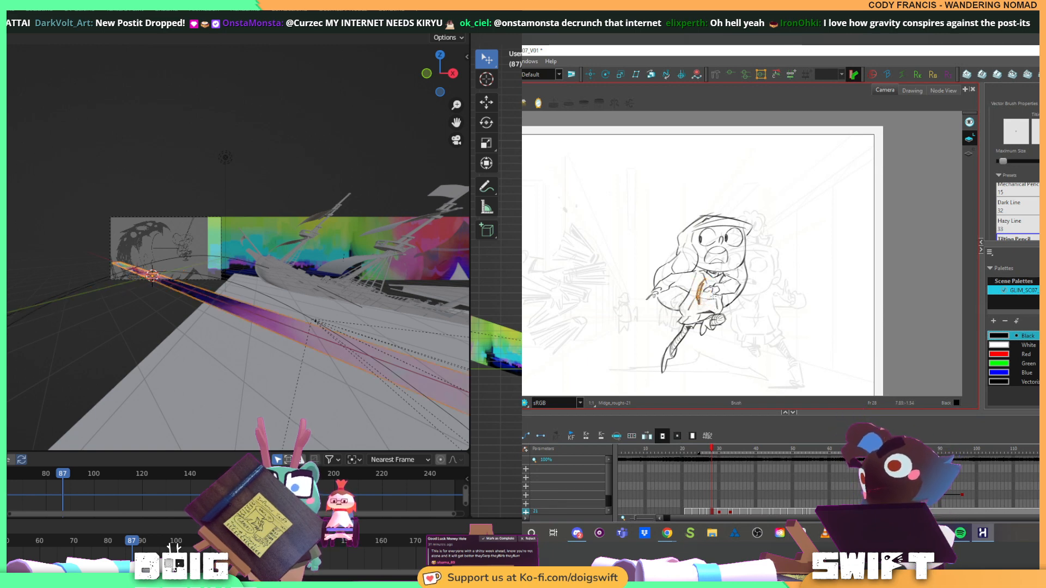
key(ctrl+z)
key(ctrl+z)
key(g)
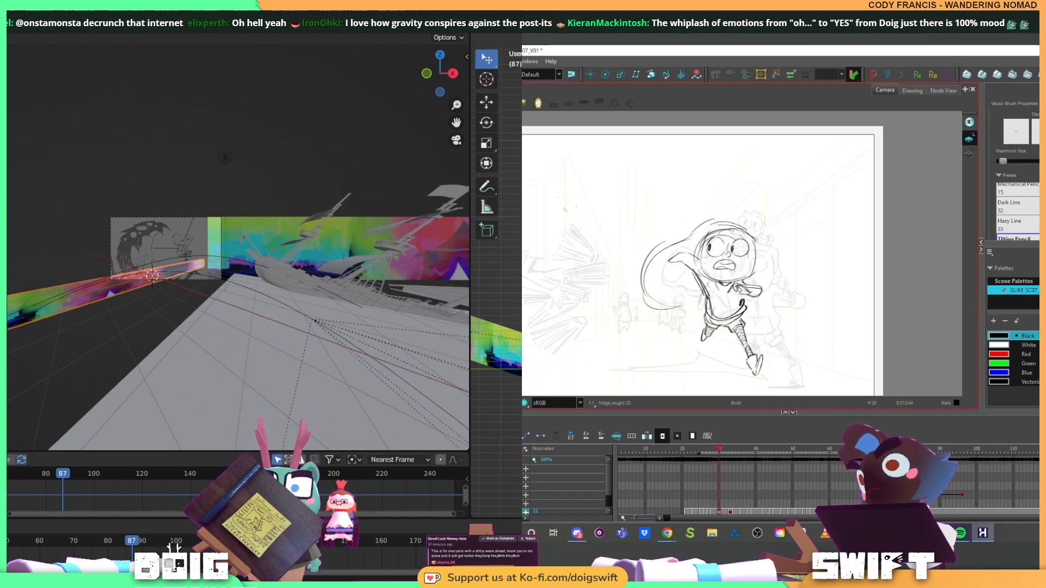
Select the panorama plane beside the camera and rotate it about the Z axis toward the ground plane
mouse_move(308, 195)
mouse_down()
mouse_move(215, 215)
mouse_move(162, 277)
mouse_move(188, 263)
mouse_up()
scroll(171, 272, down, 4)
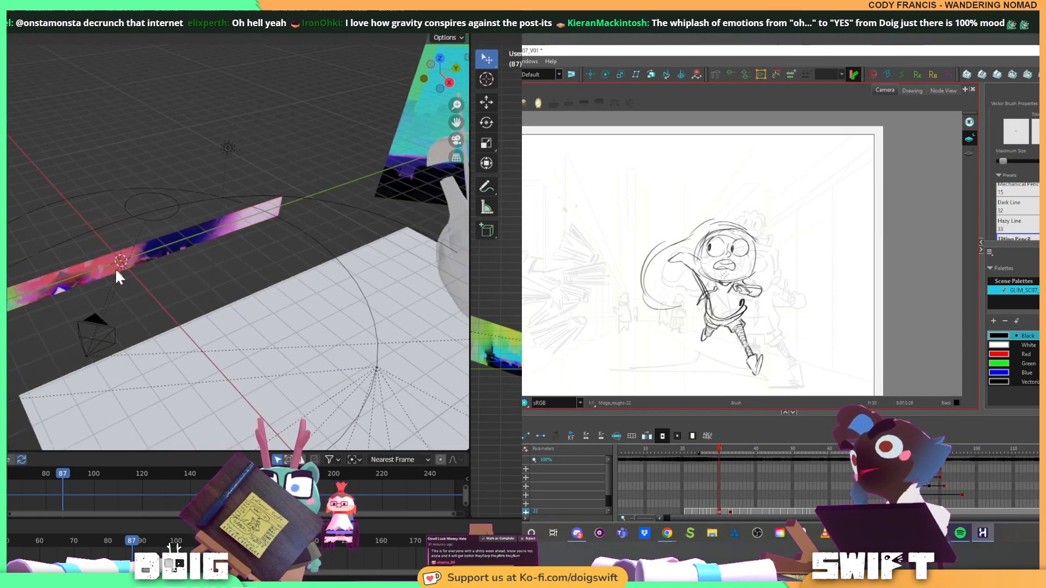
key(f)
key(g)
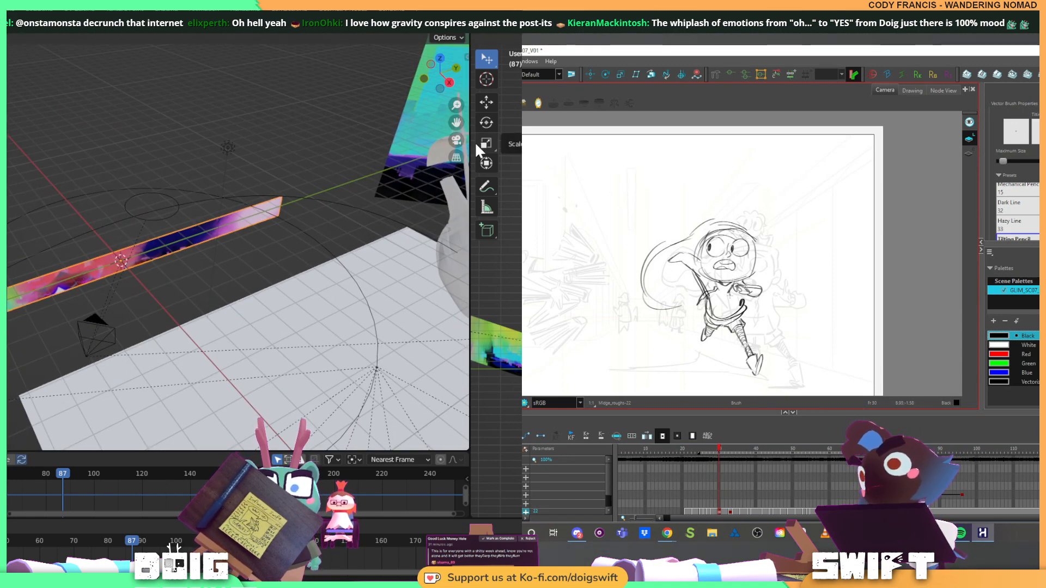
click(71, 197)
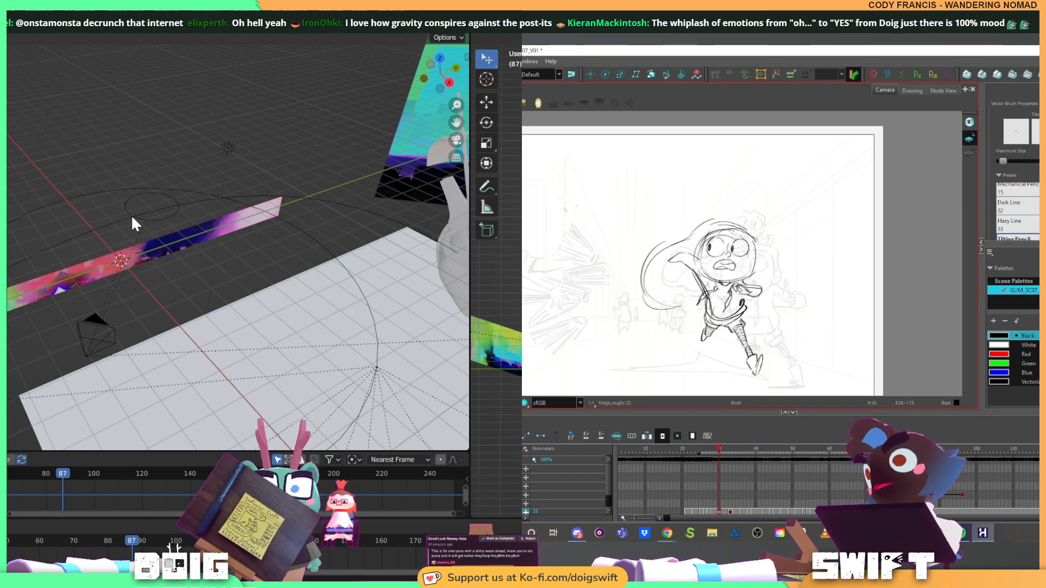
drag(132, 217, 156, 184)
click(100, 279)
click(100, 279)
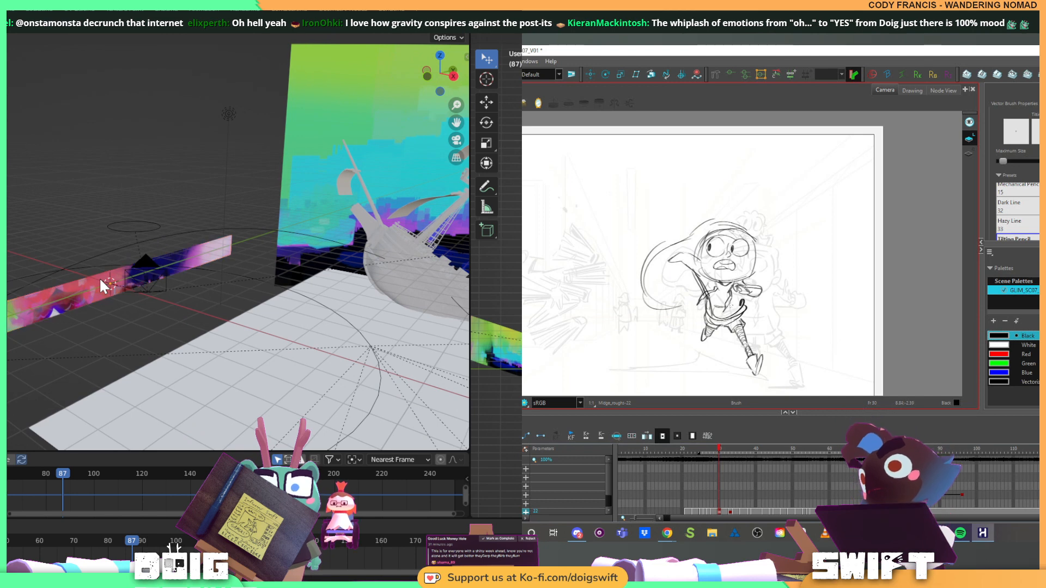
click(101, 277)
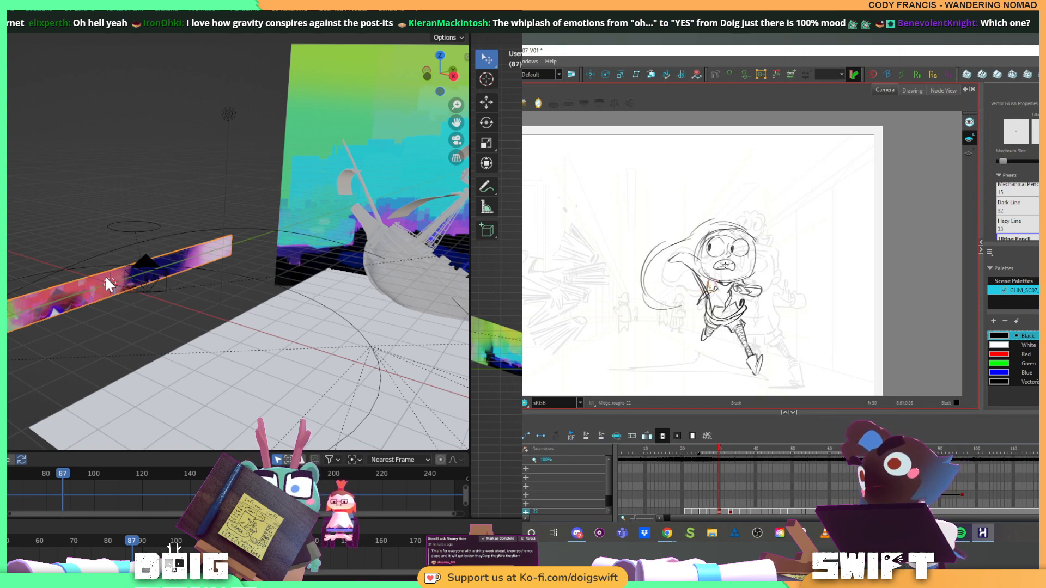
drag(191, 299, 140, 275)
key(r)
key(x)
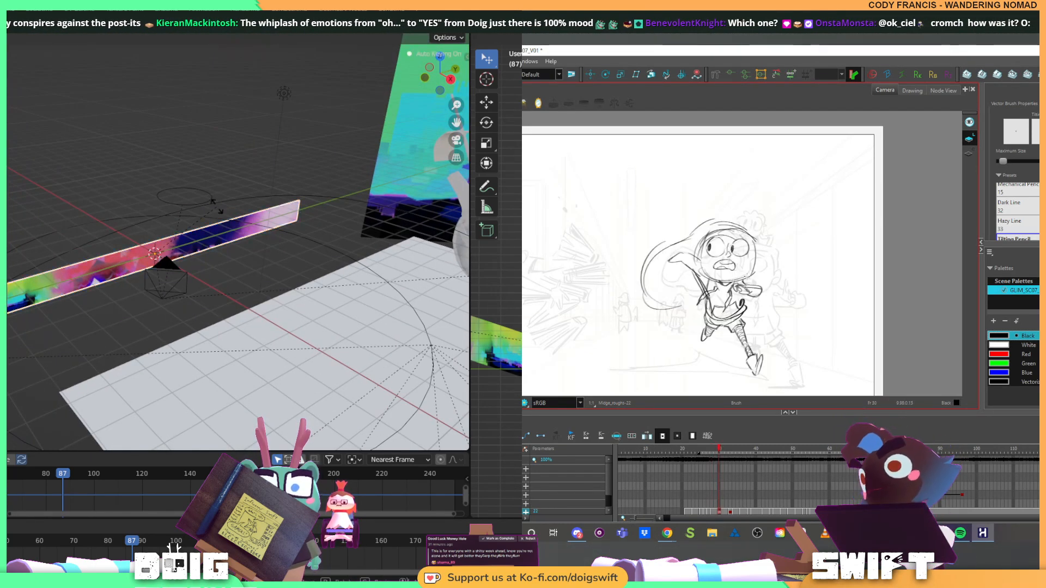
key(z)
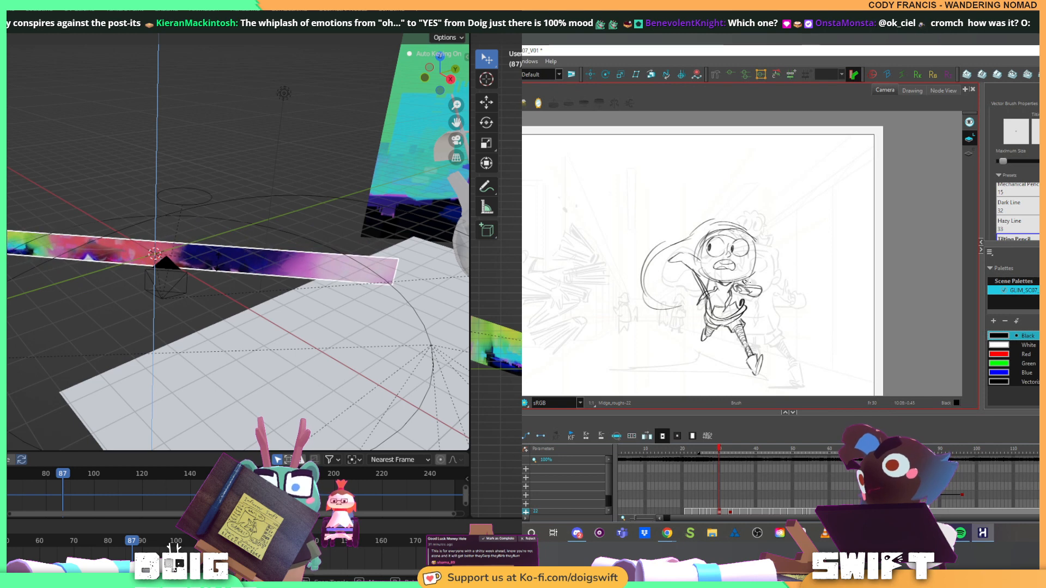
click(220, 257)
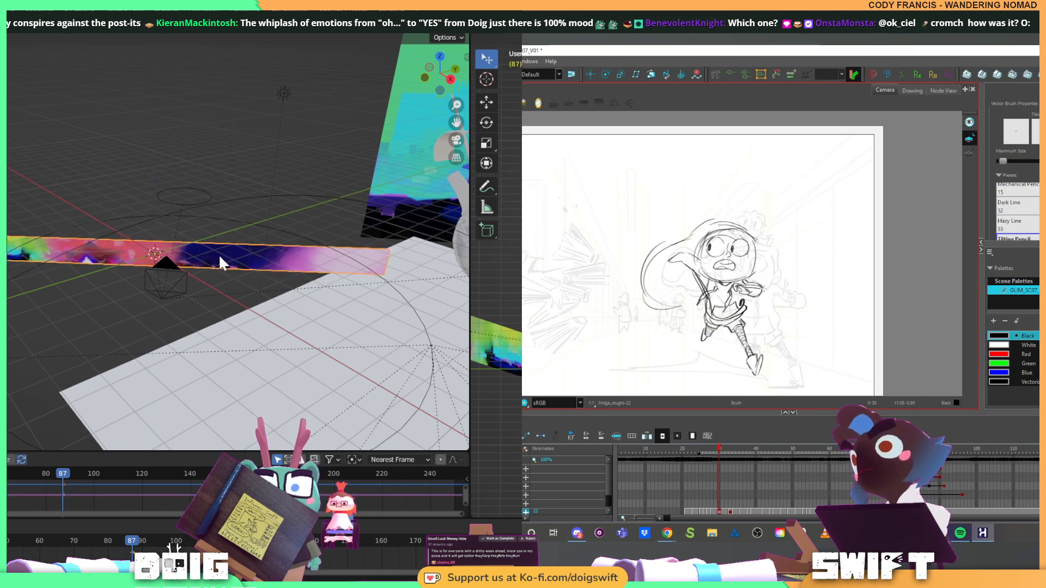
Move the small circular control above the camera slightly, carrying the camera and panorama plane with it
click(163, 189)
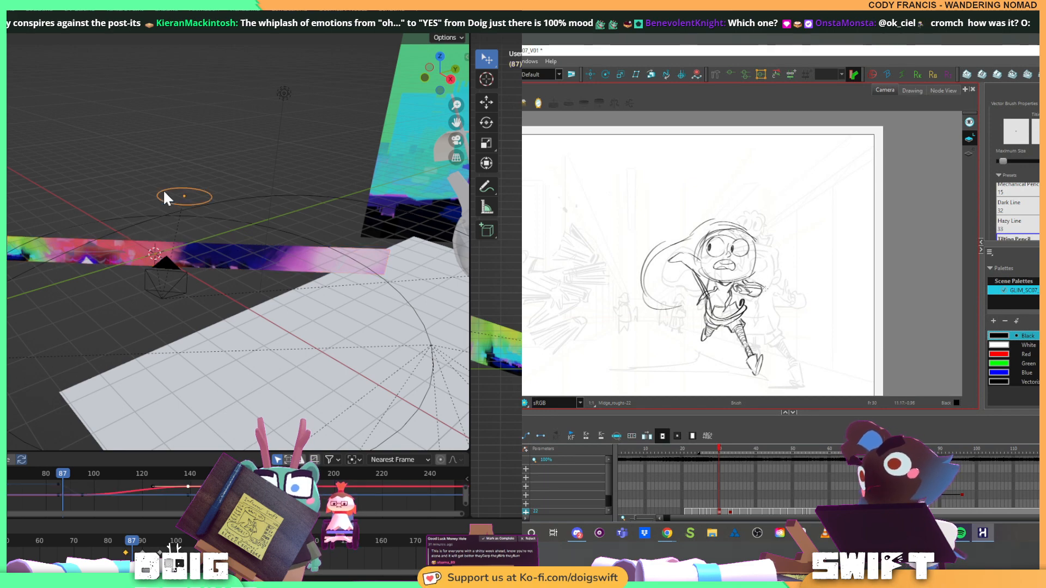
key(g)
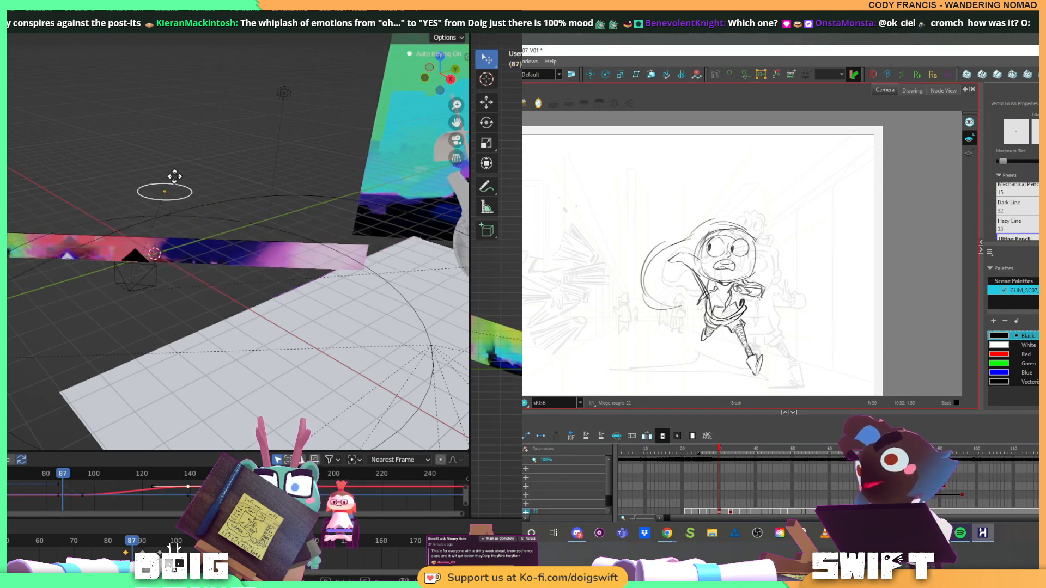
click(176, 174)
Try to scale the circular camera control
scroll(175, 173, down, 7)
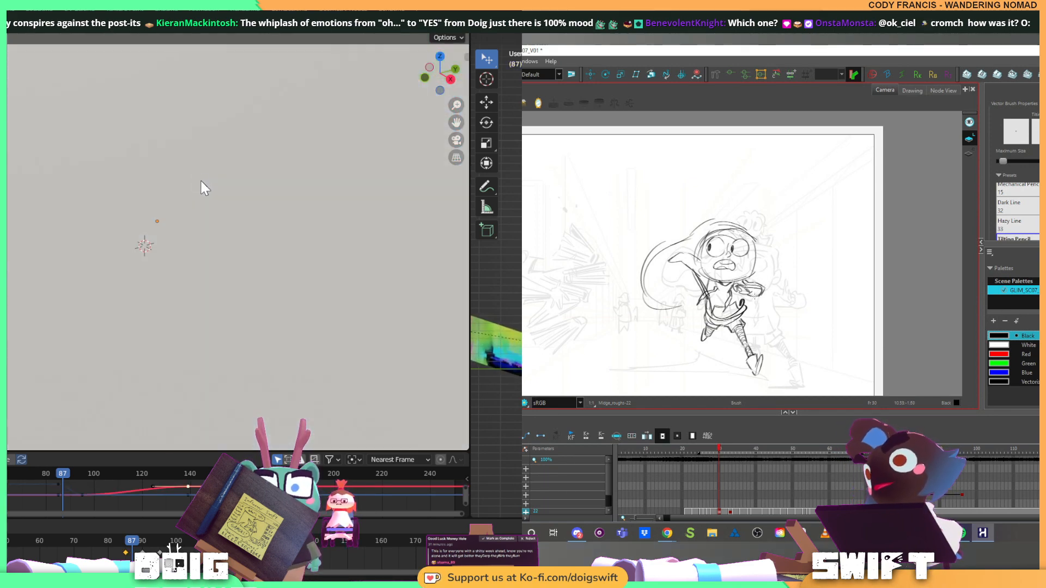
scroll(200, 180, up, 5)
drag(224, 172, 259, 249)
scroll(123, 253, down, 1)
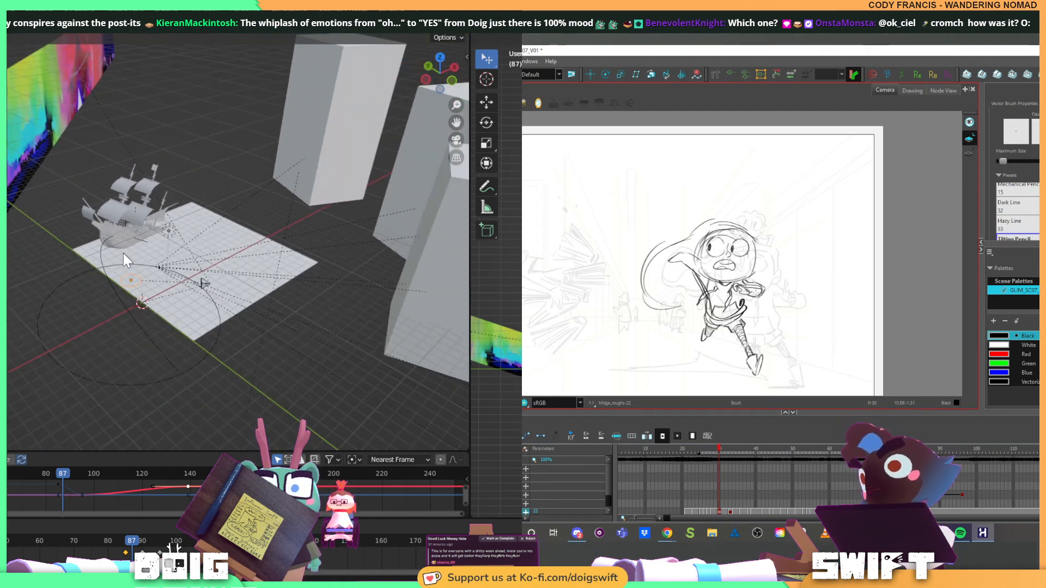
drag(123, 253, 78, 246)
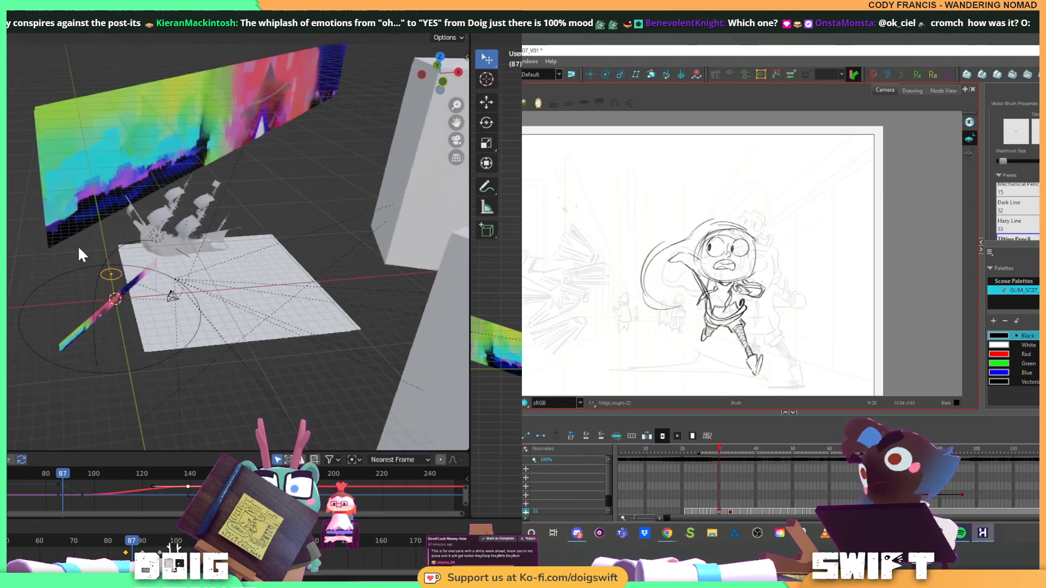
key(s)
click(161, 254)
key(ctrl+z)
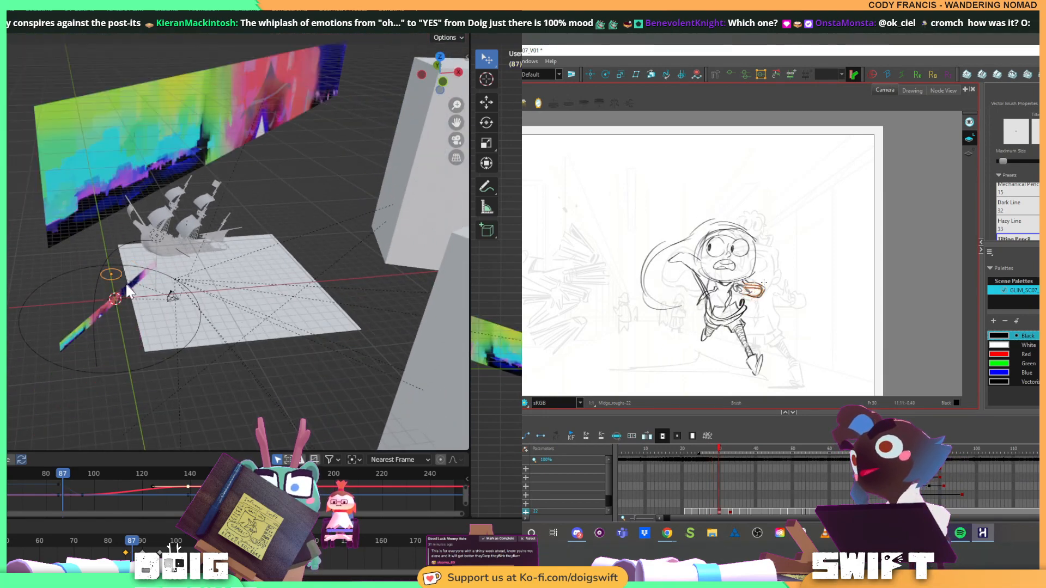
Select the panorama plane alone and scale it up until it extends well past the ground plane
click(79, 323)
key(s)
click(218, 244)
scroll(214, 247, down, 3)
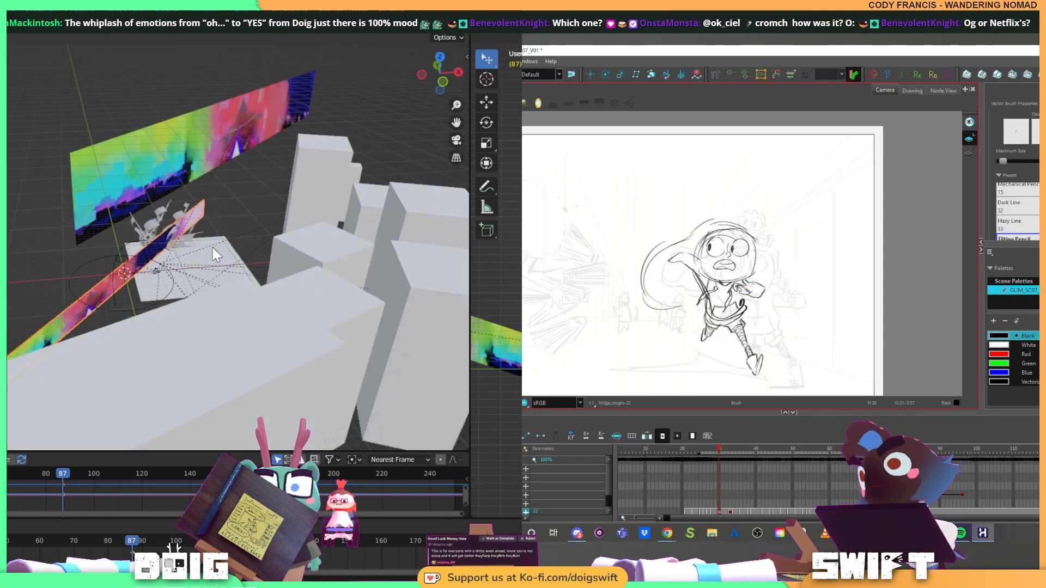
Move the enlarged panorama plane back behind the ship, in front of the existing backdrop
drag(213, 247, 137, 277)
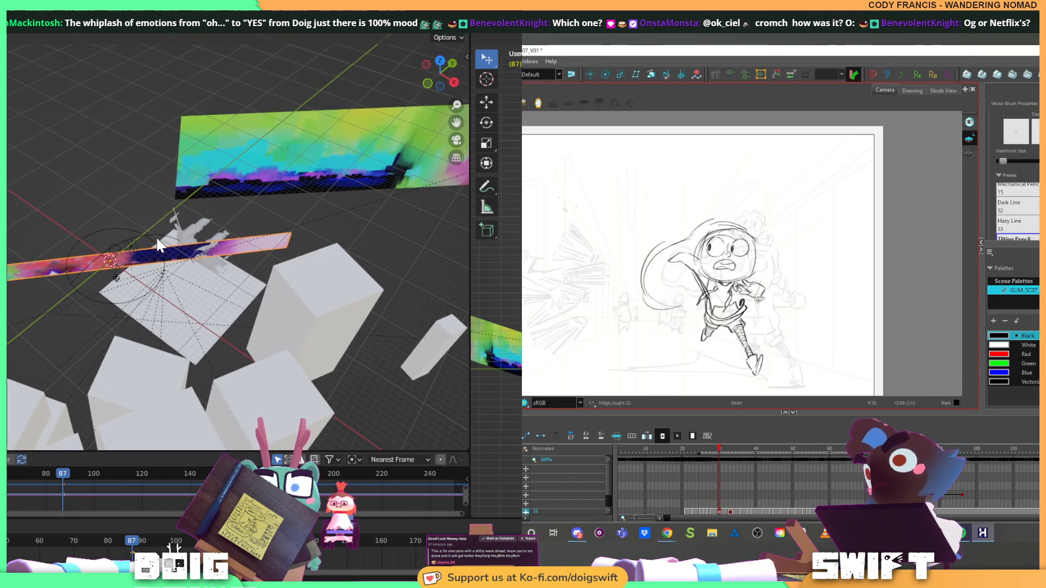
key(g)
click(272, 144)
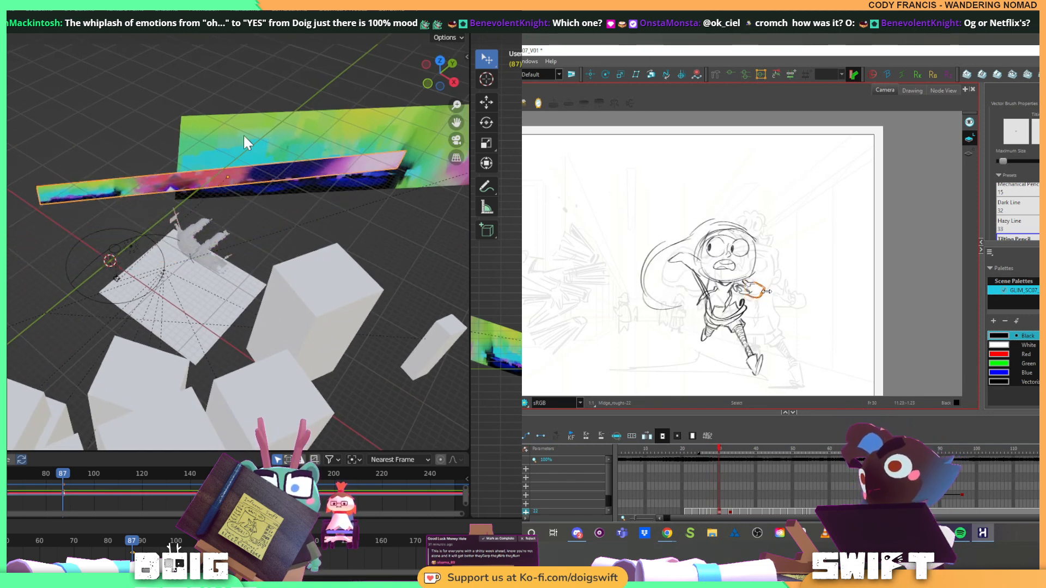
Rotate the panorama plane slightly about its local Z axis, viewing the scene from above
drag(243, 134, 357, 97)
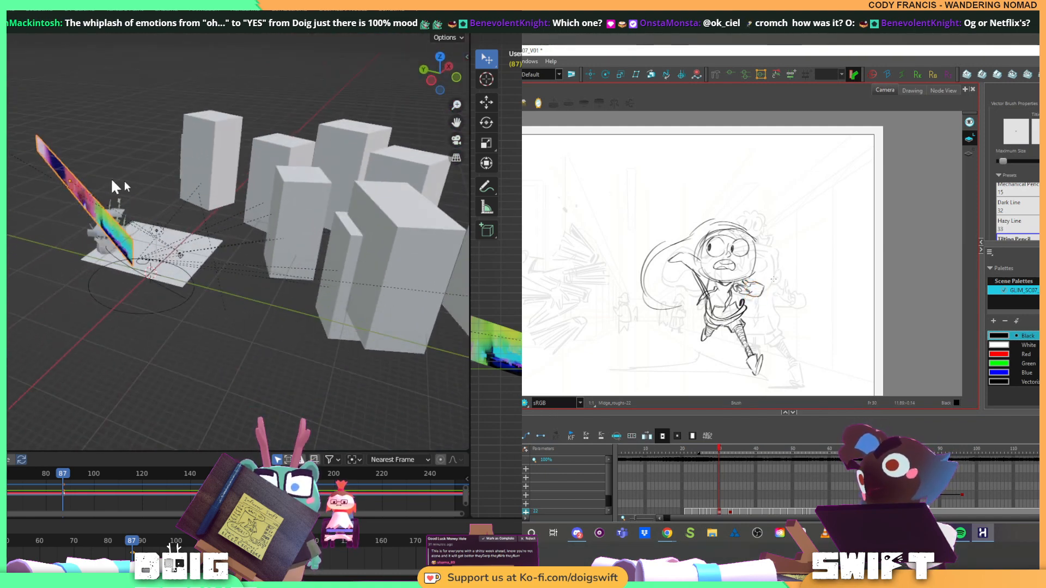
drag(110, 178, 87, 283)
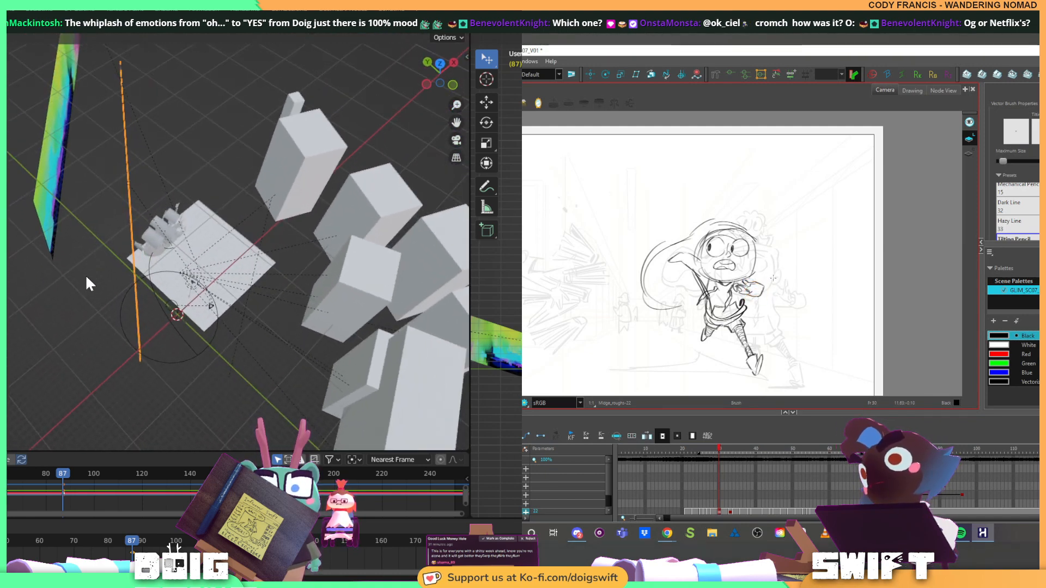
key(r)
key(z)
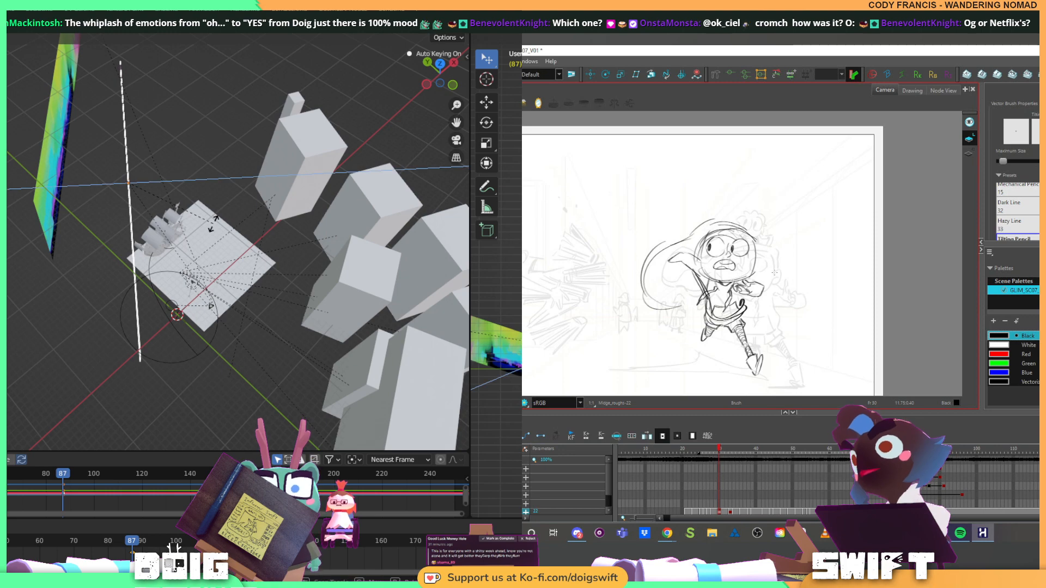
key(z)
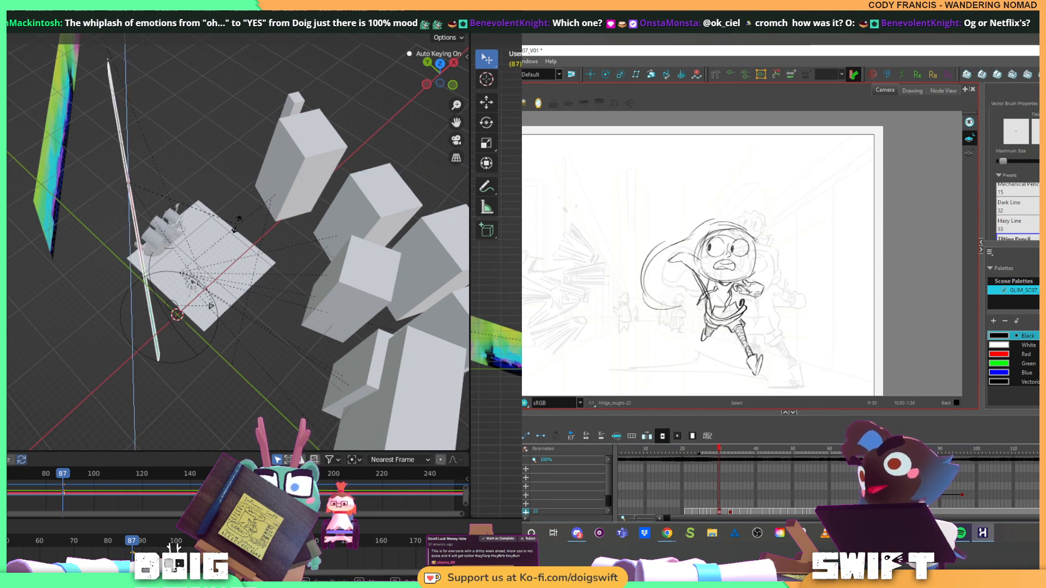
click(200, 222)
Enlarge the second 3D view and return the narrower one to the camera view, framing the character and panorama
drag(232, 243, 122, 185)
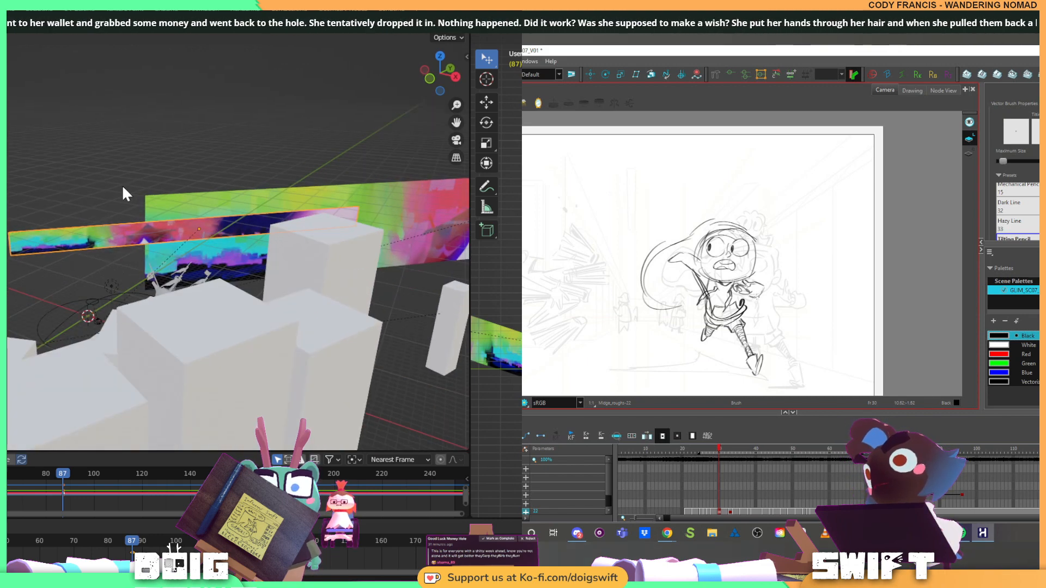
drag(469, 264, 222, 252)
key(KP_0)
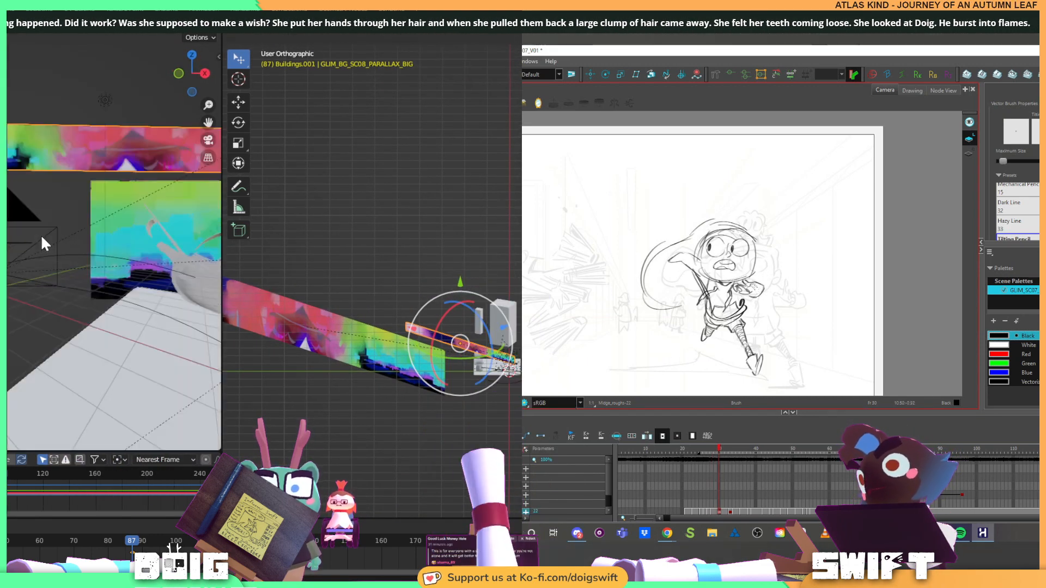
scroll(38, 235, up, 5)
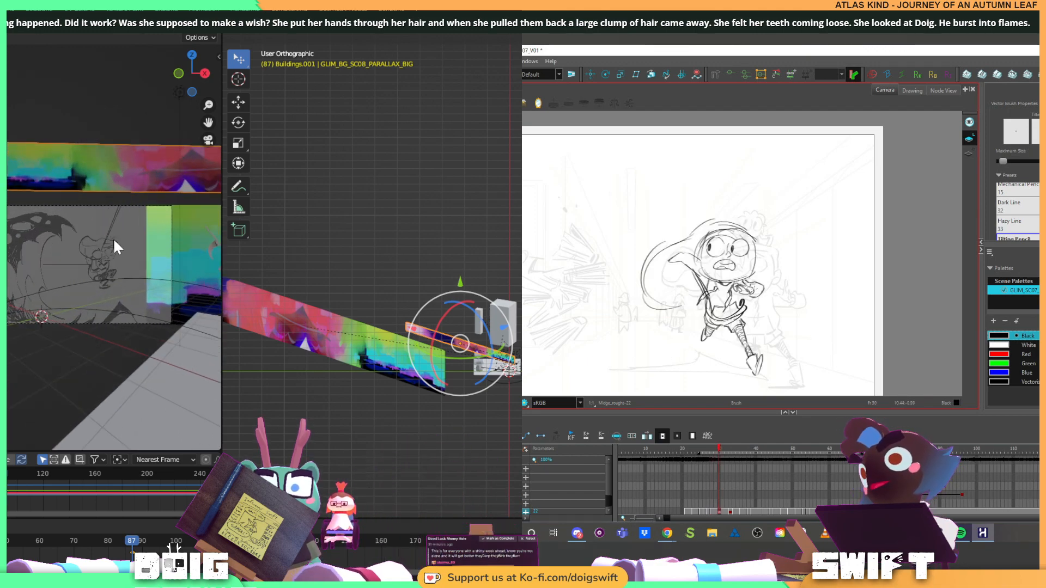
drag(113, 238, 47, 230)
Lower the panorama plane so it spans the area behind the character and ship in the camera view
mouse_move(467, 267)
mouse_down()
mouse_move(279, 277)
mouse_move(409, 296)
mouse_move(417, 254)
mouse_move(512, 260)
mouse_move(479, 263)
mouse_up()
key(g)
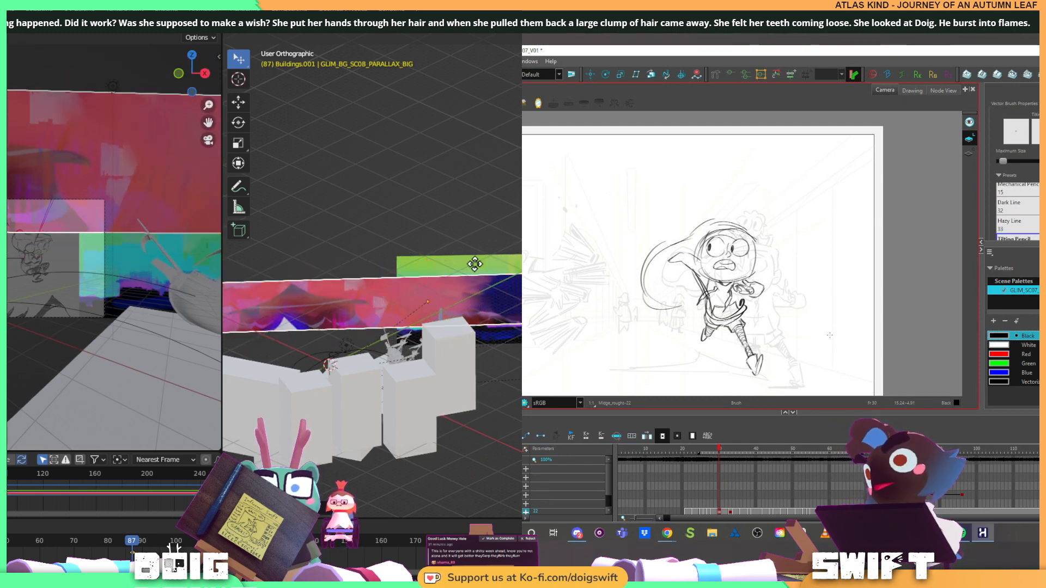
click(485, 290)
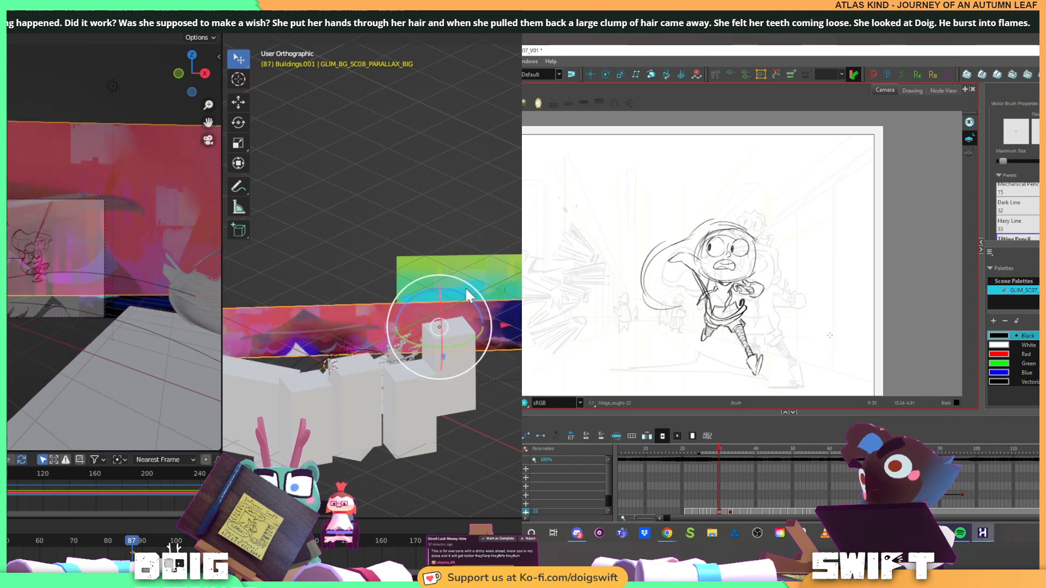
Push the panorama plane farther from the camera, close to the existing backdrop, working from above
drag(465, 288, 453, 385)
key(g)
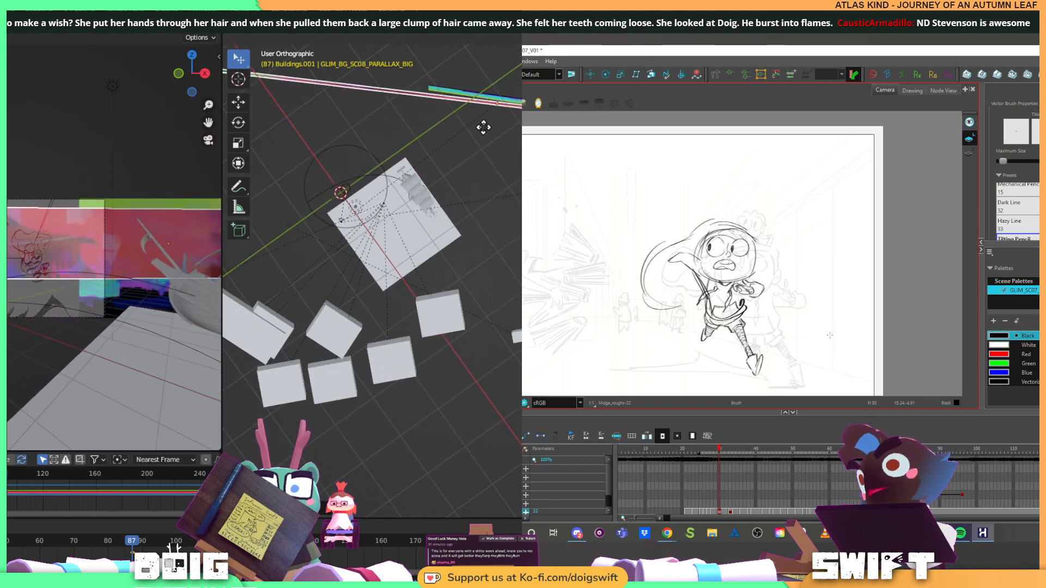
click(484, 124)
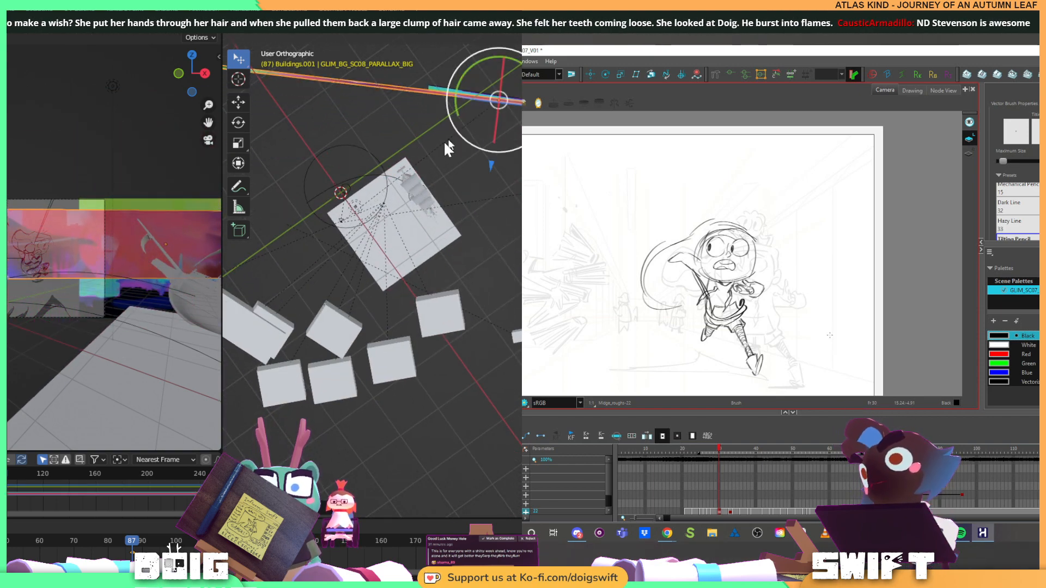
Enlarge the panorama plane and lower it so it fills the area behind the character and ship in the camera view
drag(443, 141, 461, 246)
key(s)
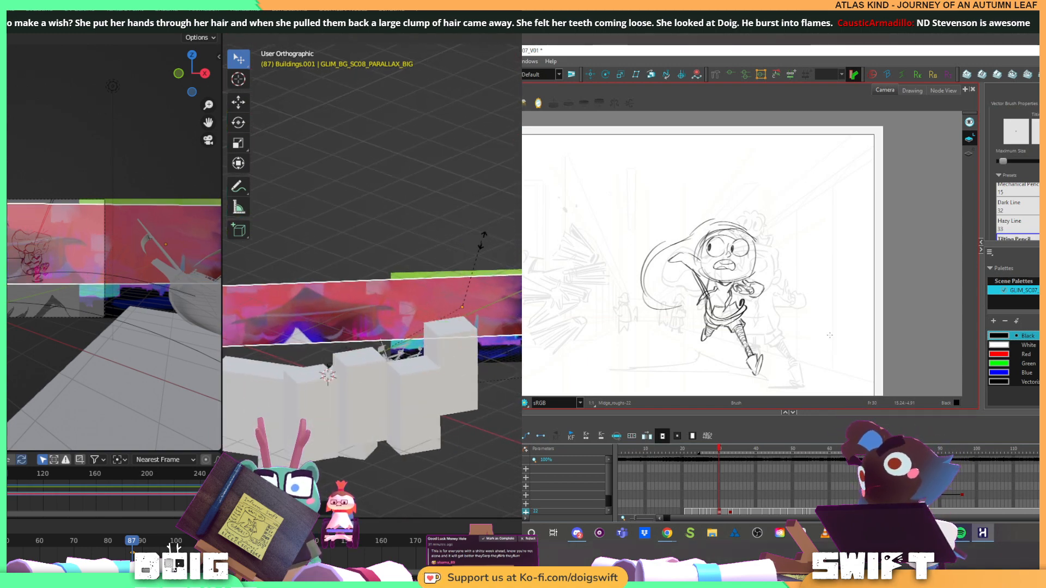
click(511, 224)
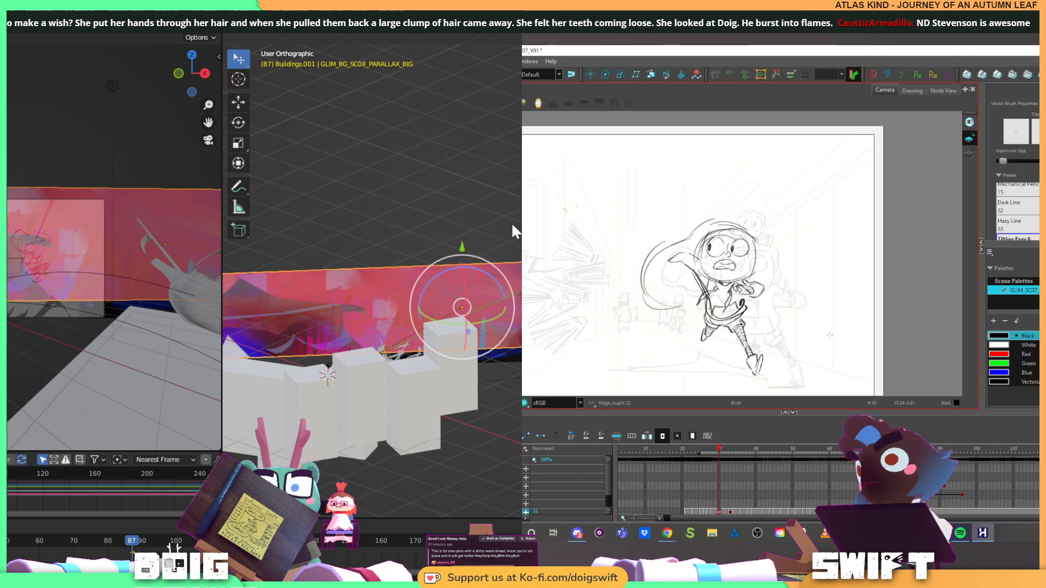
key(g)
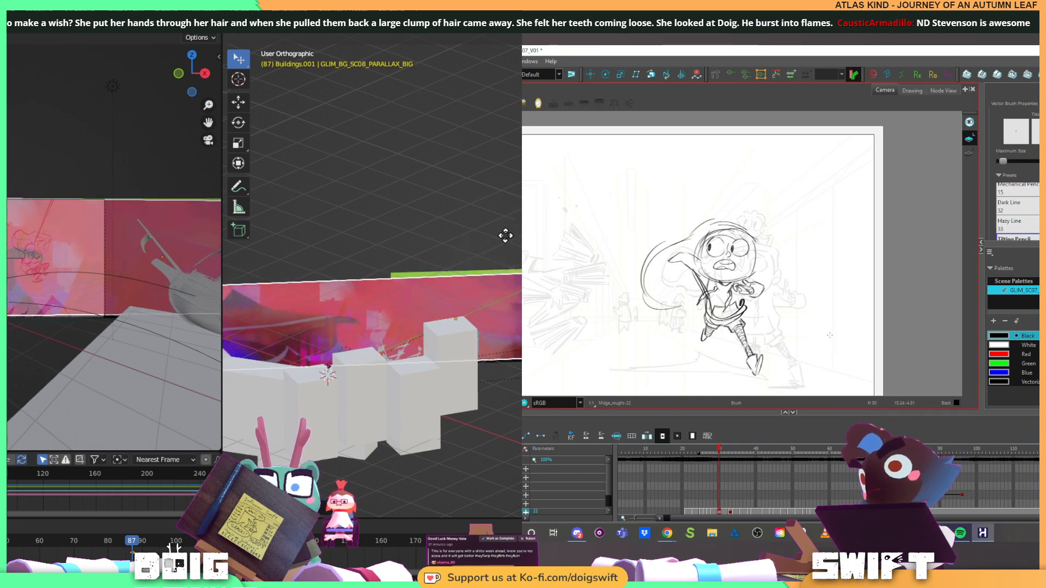
click(504, 236)
key(s)
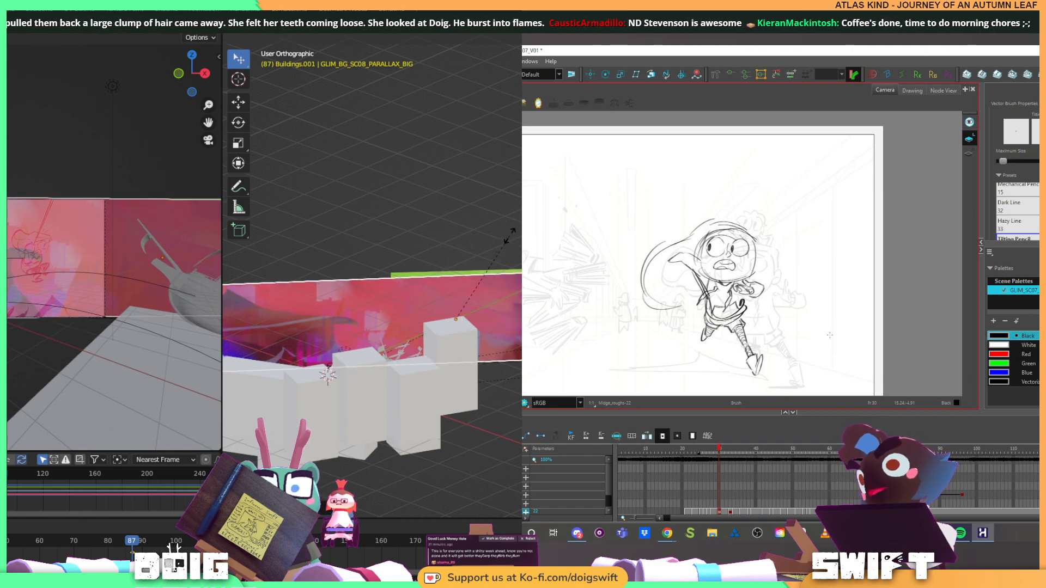
click(507, 239)
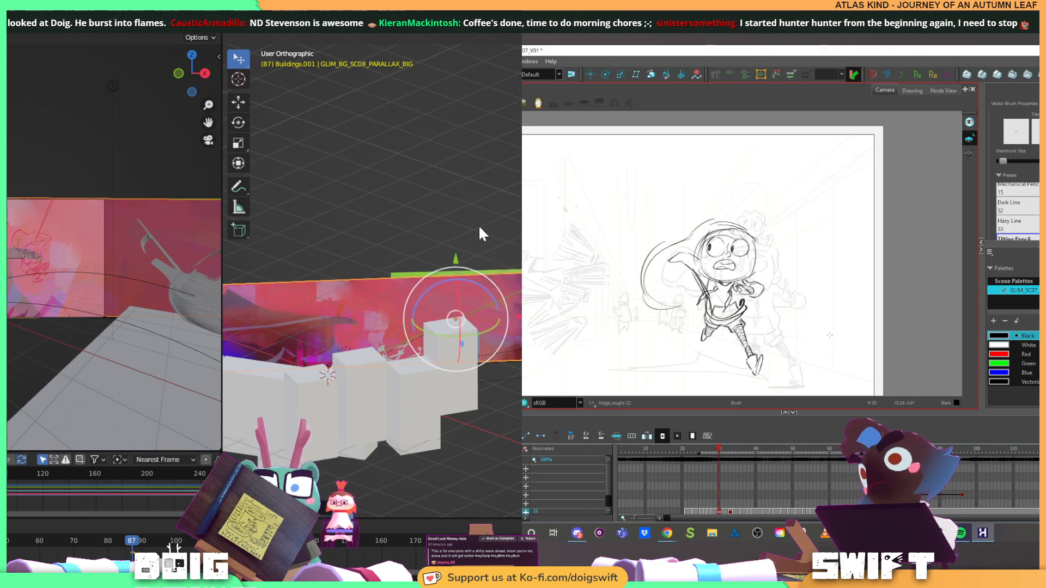
Set the panorama plane's origin to the 3D cursor and apply its rotation, scale and location
drag(479, 225, 479, 262)
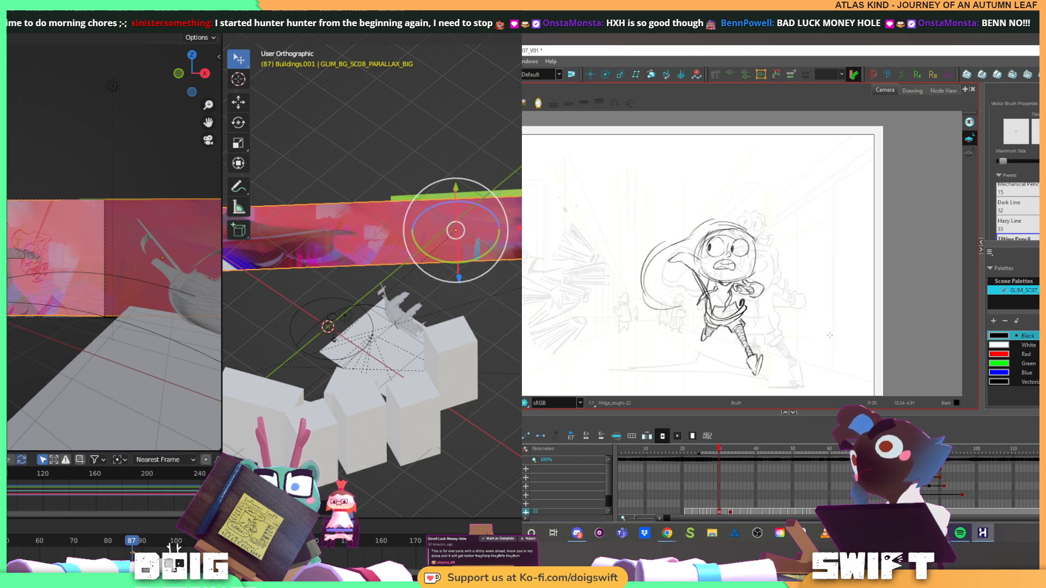
right_click(397, 224)
click(391, 226)
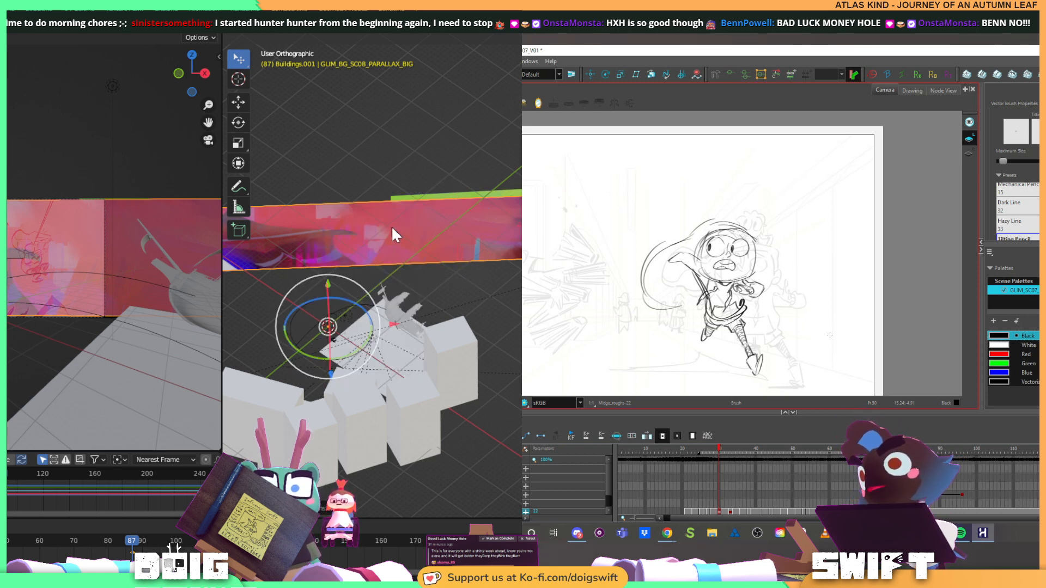
key(ctrl+a)
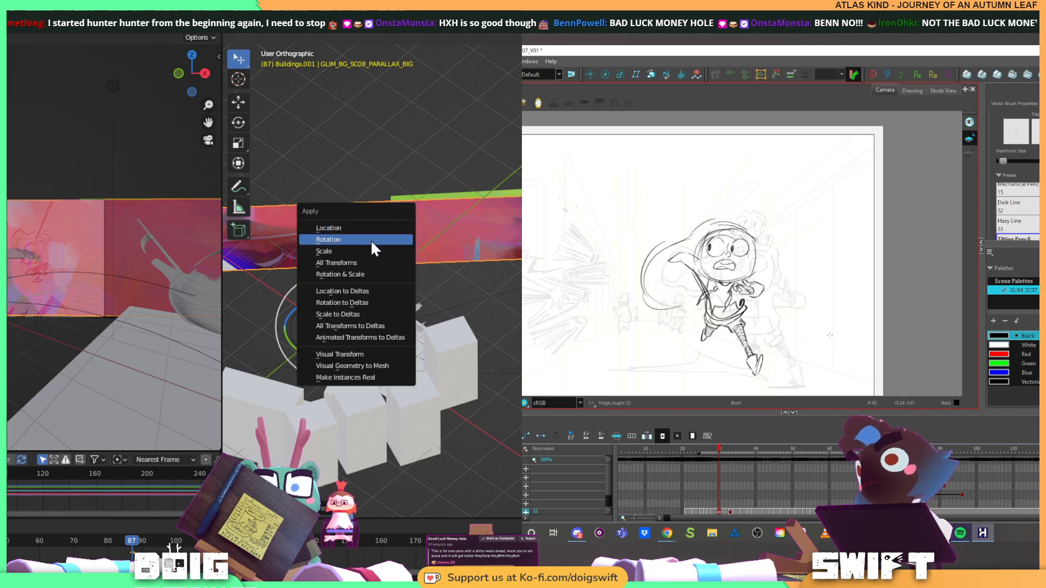
click(372, 249)
key(ctrl+a)
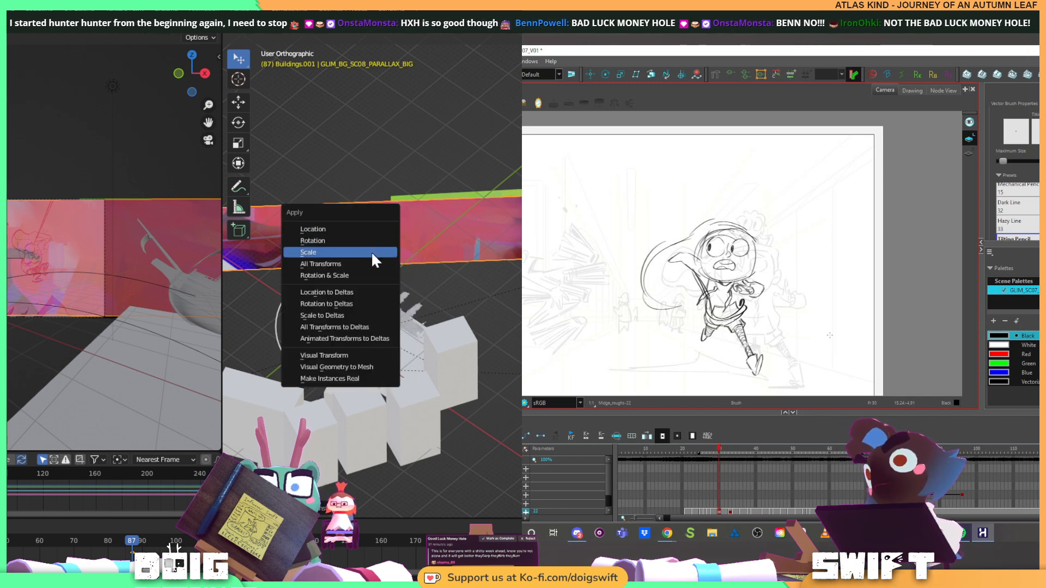
click(371, 250)
drag(380, 259, 476, 234)
mouse_move(368, 362)
mouse_down()
mouse_move(445, 286)
mouse_move(371, 345)
mouse_up()
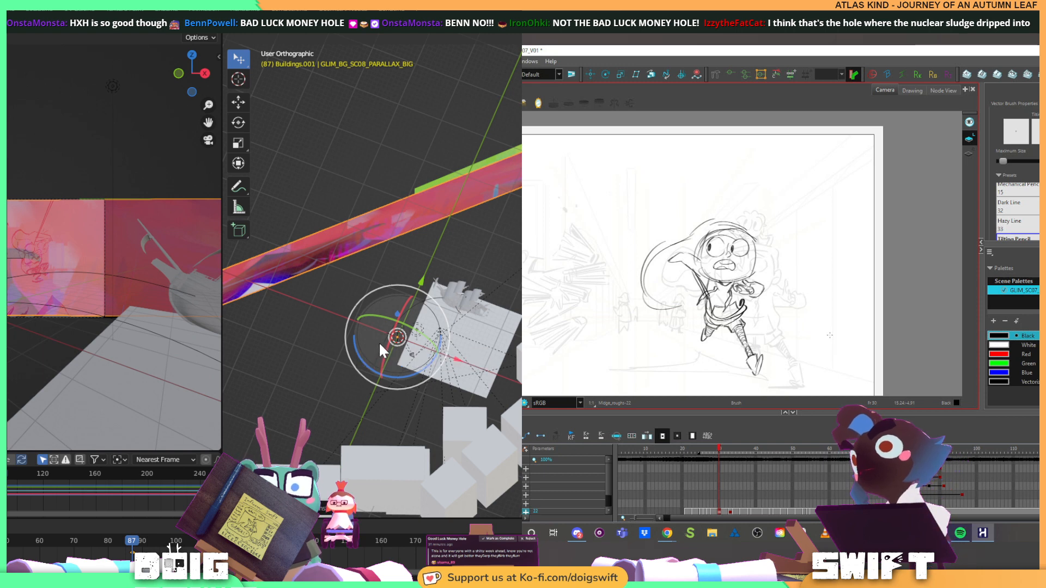
key(ctrl+a)
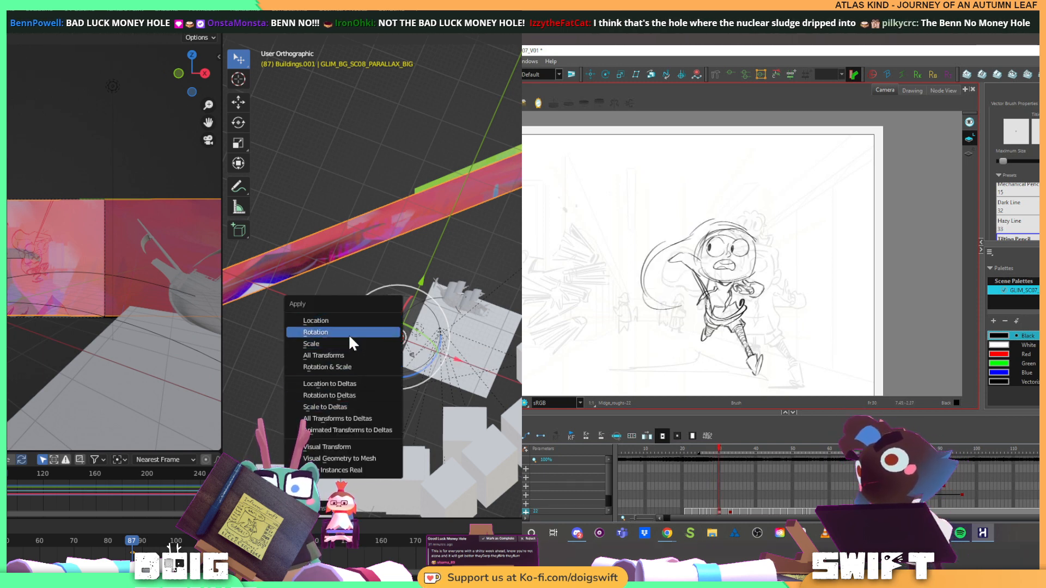
click(355, 321)
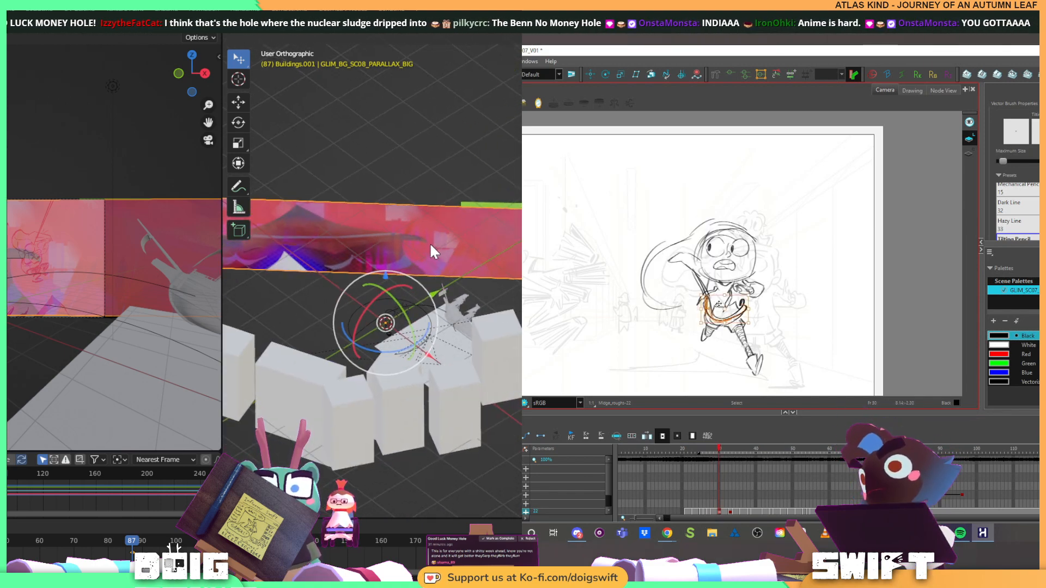
Undo the panorama plane's origin, transform and placement edits back to its small size at the 3D cursor
key(ctrl+z)
key(ctrl+z)
key(ctrl+z)
key(ctrl+z)
key(ctrl+z)
key(ctrl+z)
key(ctrl+z)
key(ctrl+z)
key(ctrl+z)
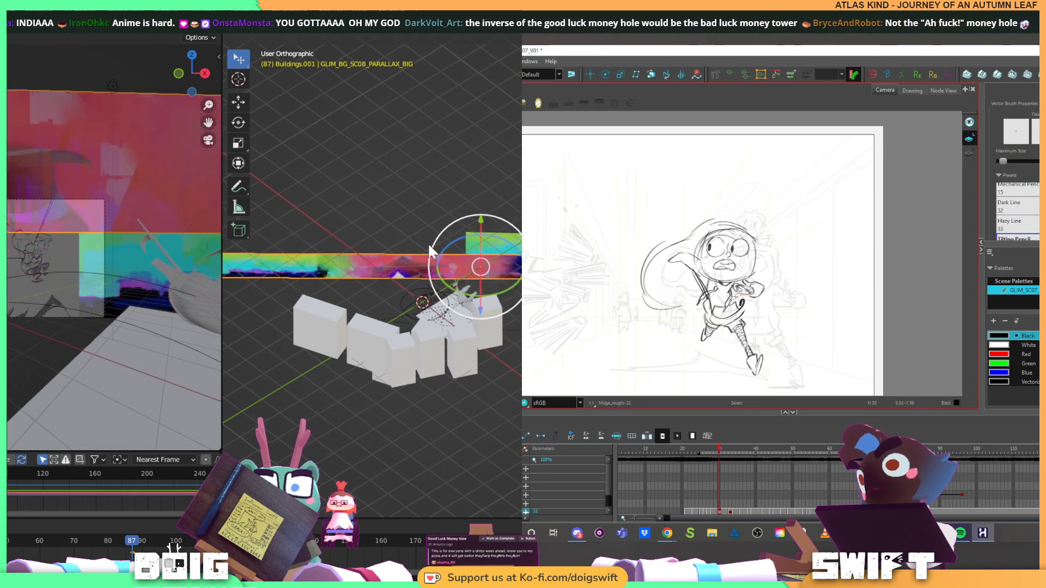
key(ctrl+z)
key(ctrl+z)
key(ctrl+z)
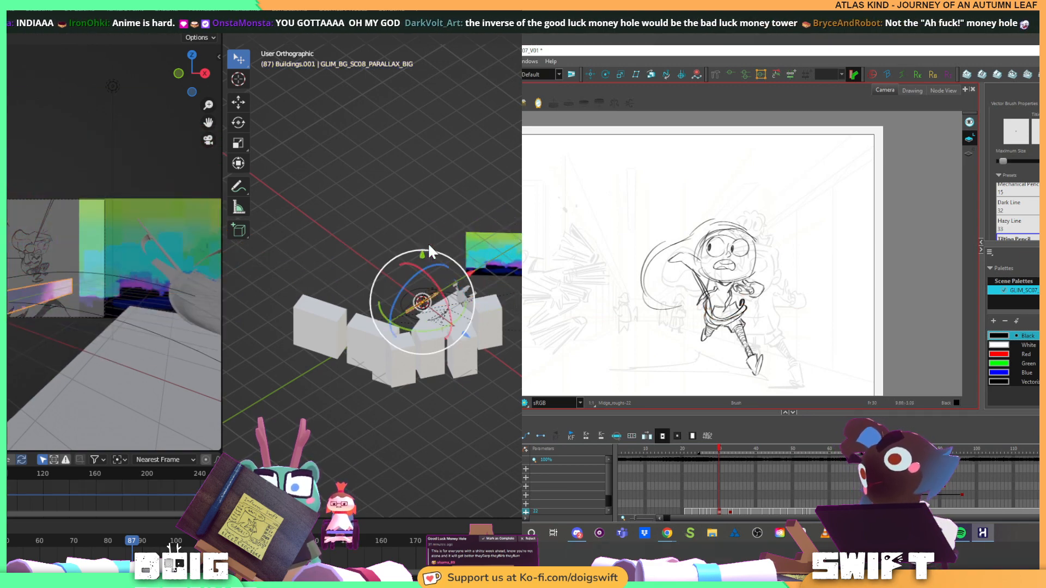
Try moving the scene camera near the panorama plane, working from above, and revert the move
scroll(411, 247, up, 4)
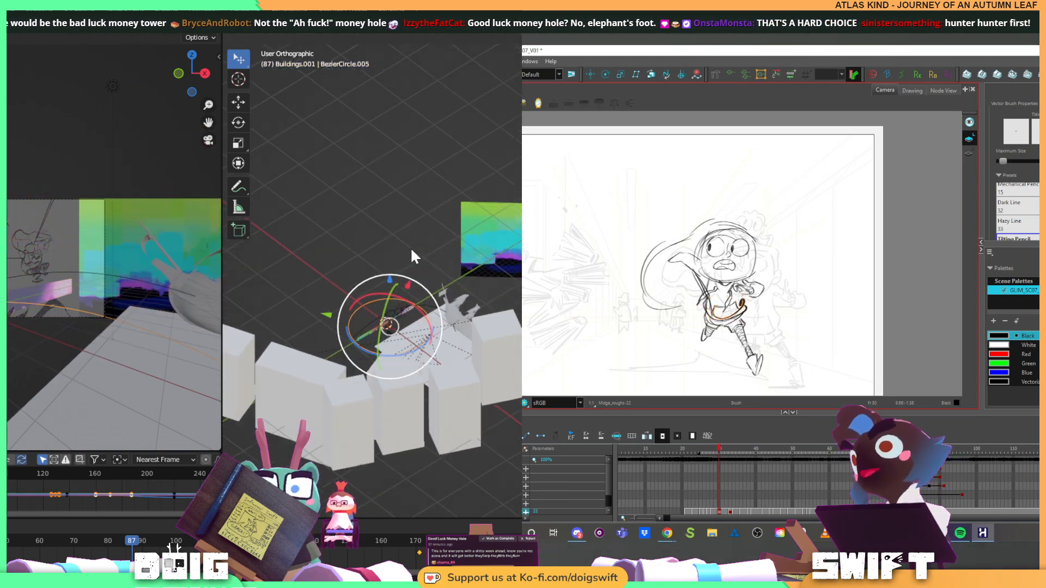
mouse_move(374, 304)
mouse_down()
mouse_move(456, 242)
mouse_move(451, 185)
mouse_up()
click(452, 187)
scroll(464, 210, up, 9)
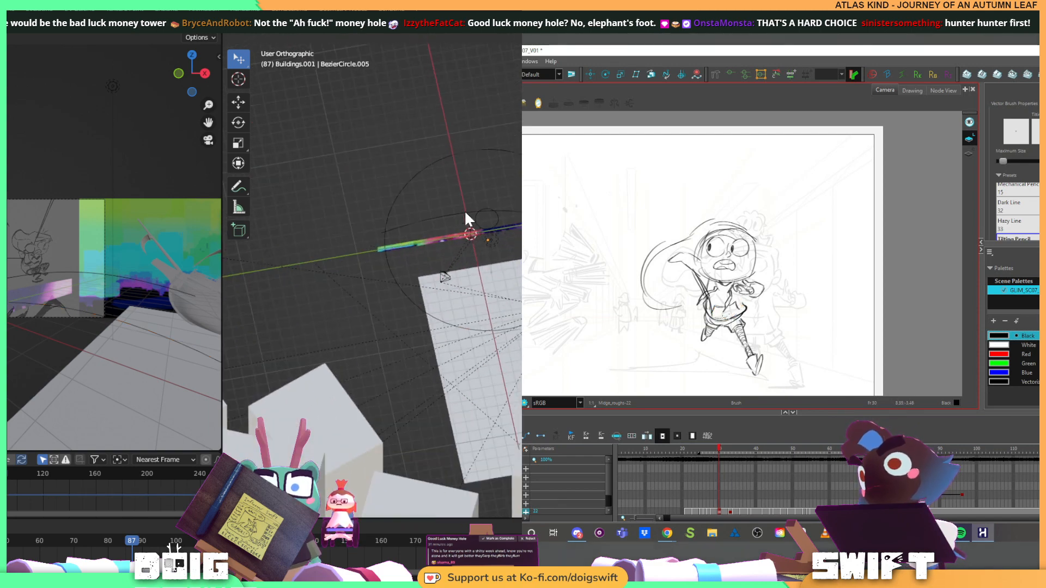
click(392, 293)
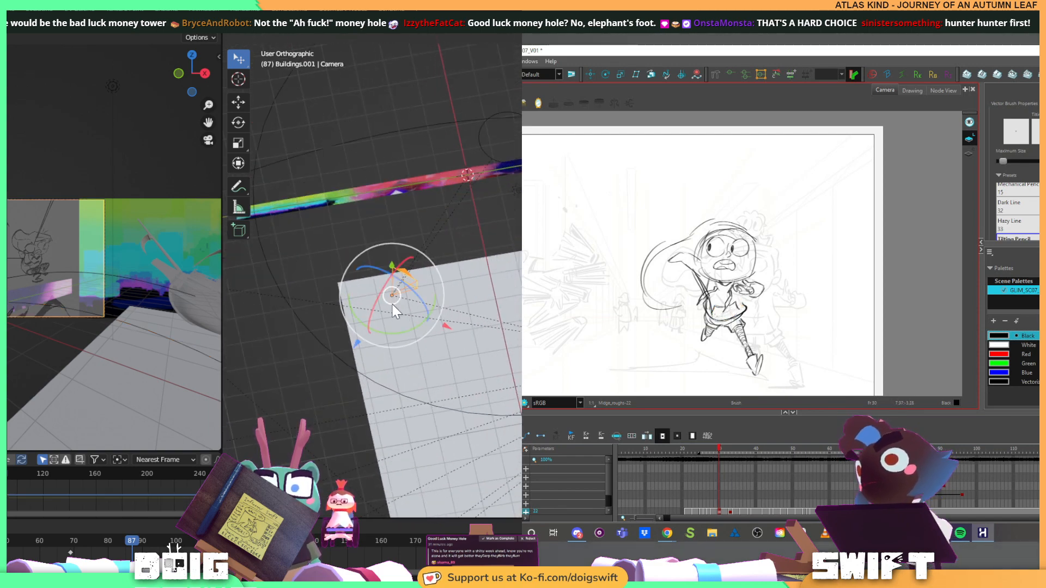
key(g)
click(414, 298)
key(ctrl+z)
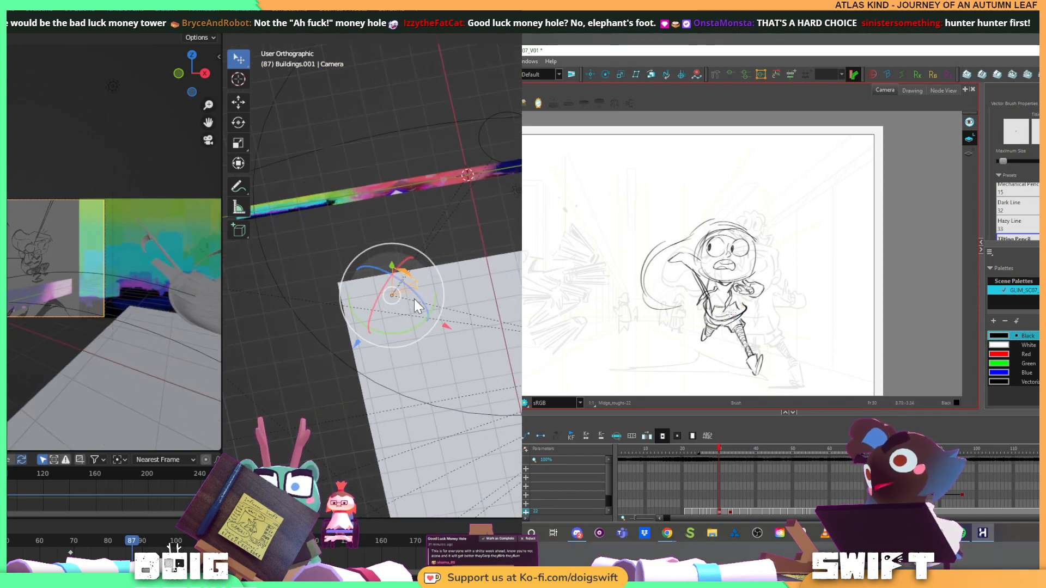
Undo back to before the panorama plane was imported, and leave Edit Mode on the GLIM_BG_SC08_PARALLAX backdrop
key(ctrl+z)
key(ctrl+z)
key(ctrl+z)
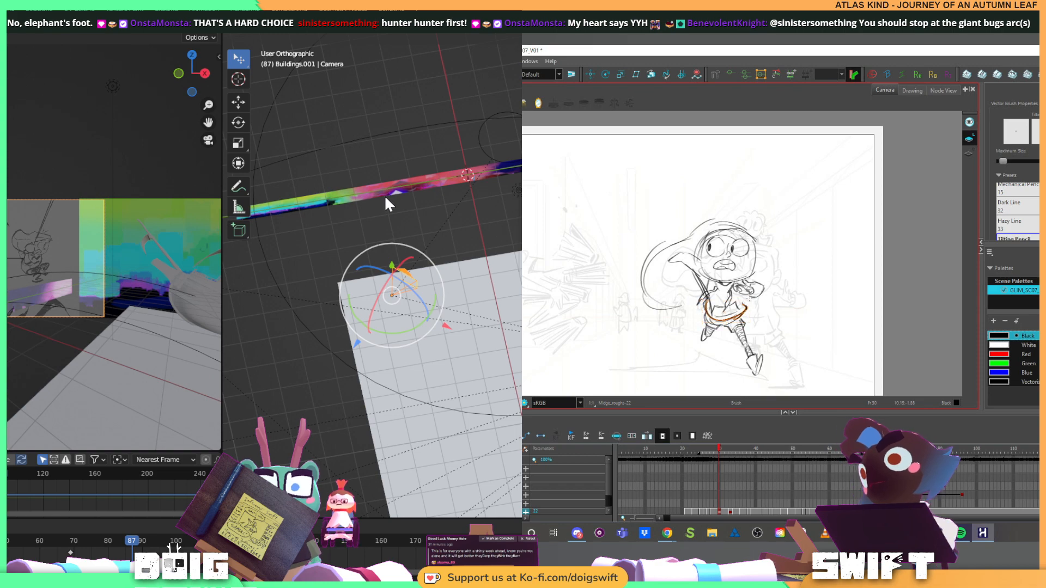
click(416, 197)
key(Tab)
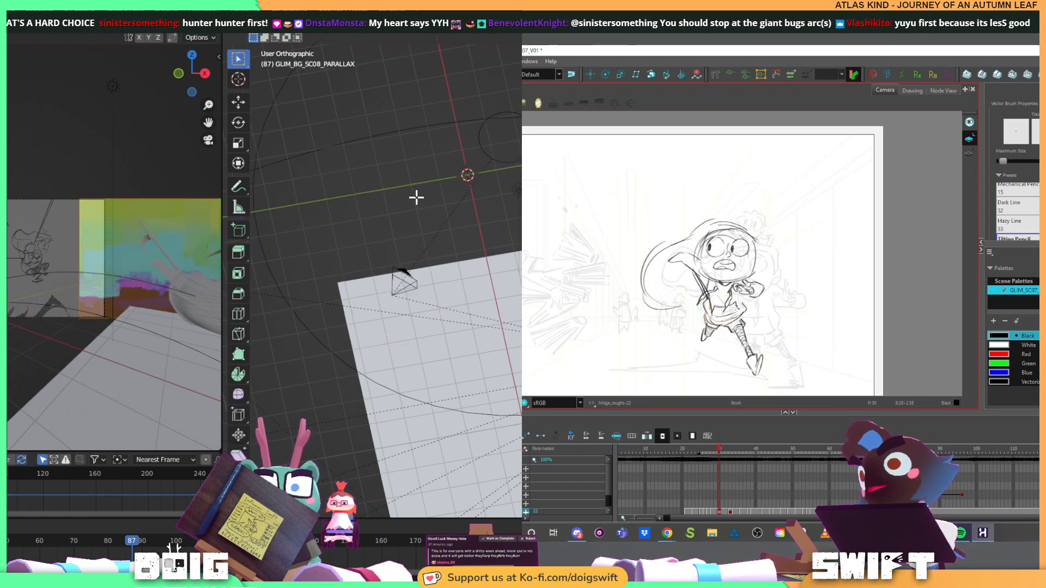
drag(381, 206, 398, 178)
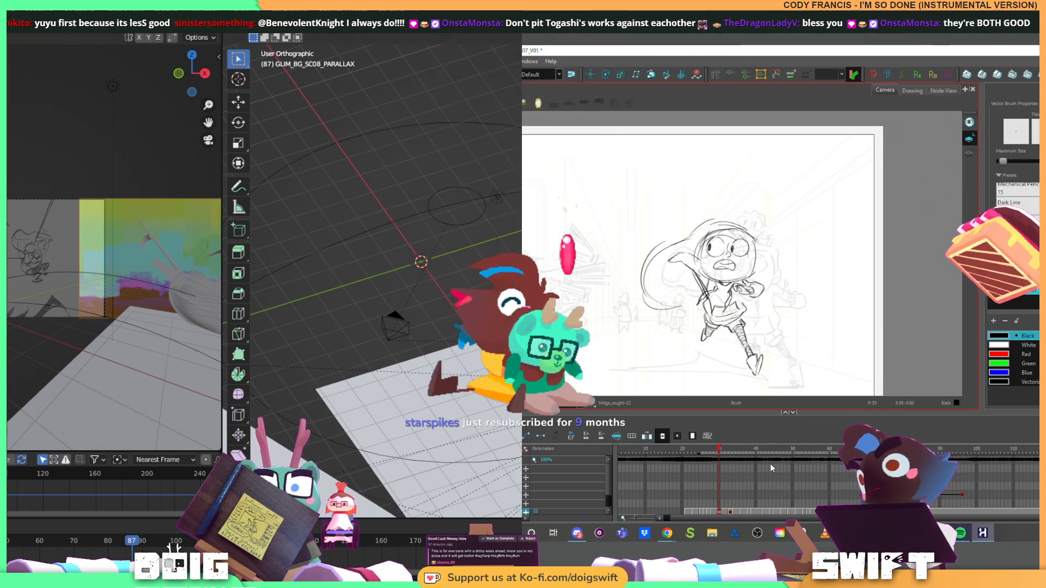
key(Tab)
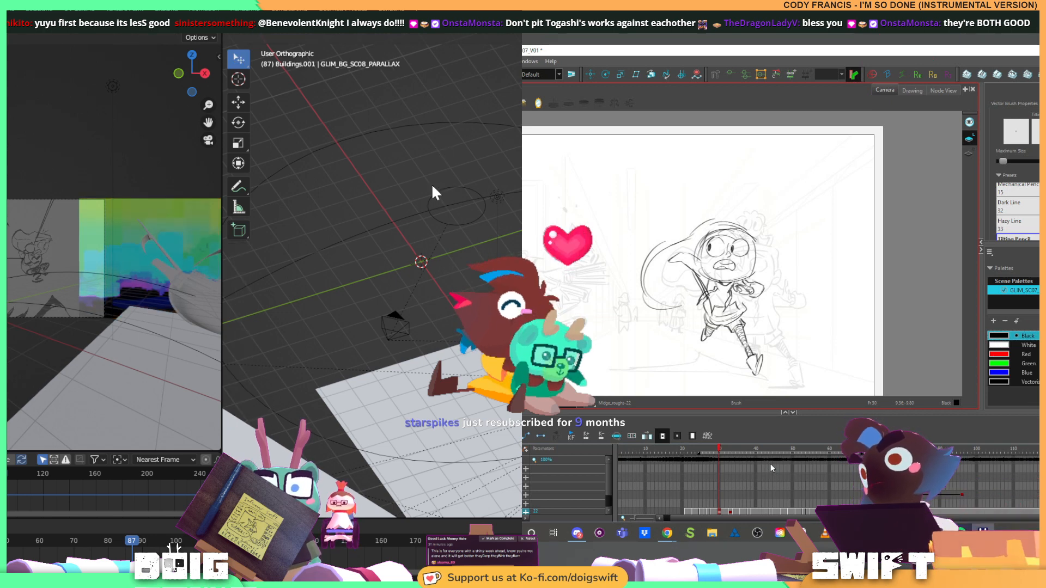
Import GLIM_BG_SC08_PARALLAX_BIG.psb as an image plane at the 3D cursor
key(shift+a)
mouse_move(427, 162)
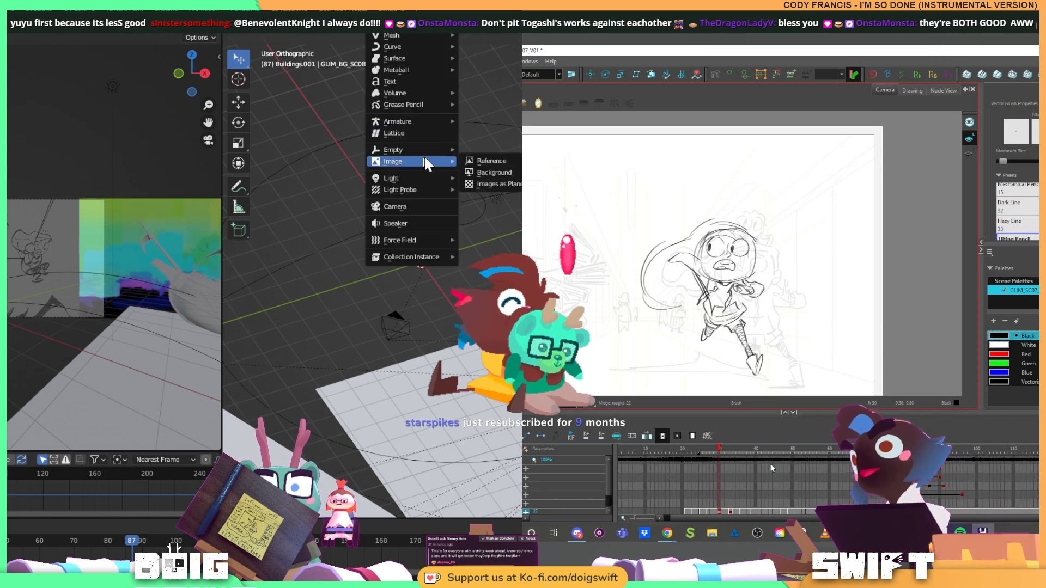
click(499, 185)
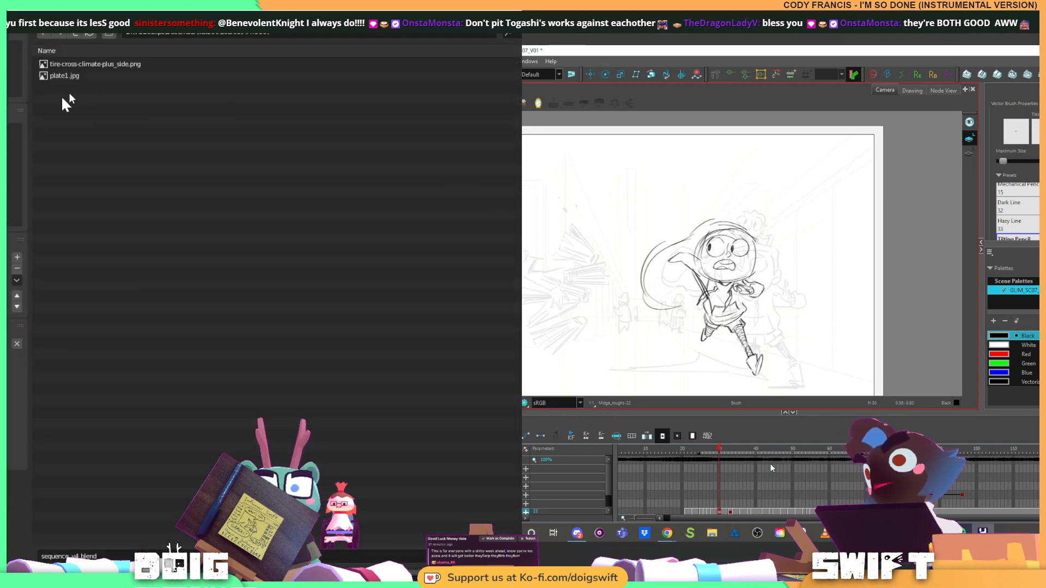
click(4, 345)
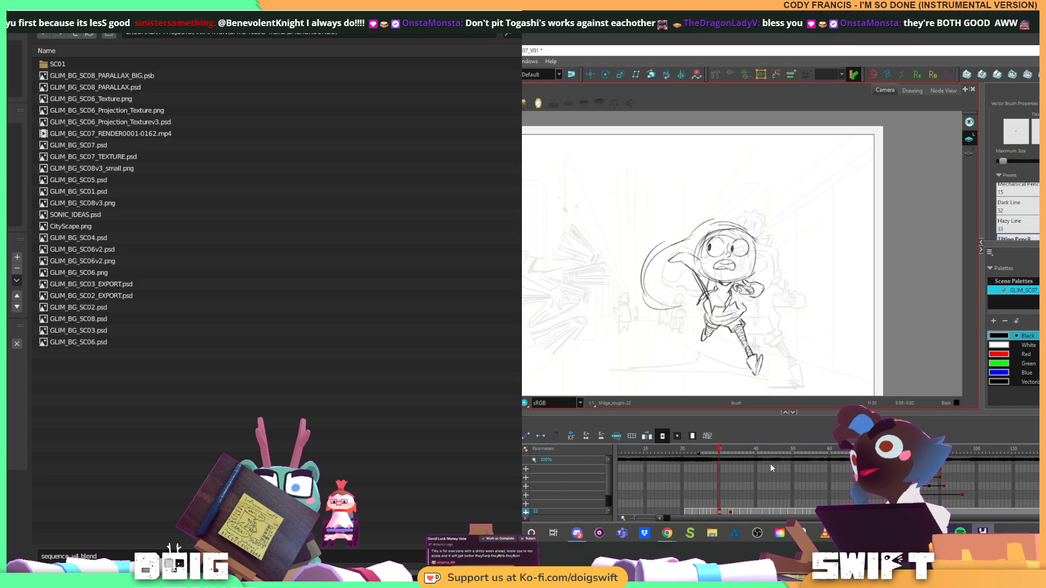
click(94, 77)
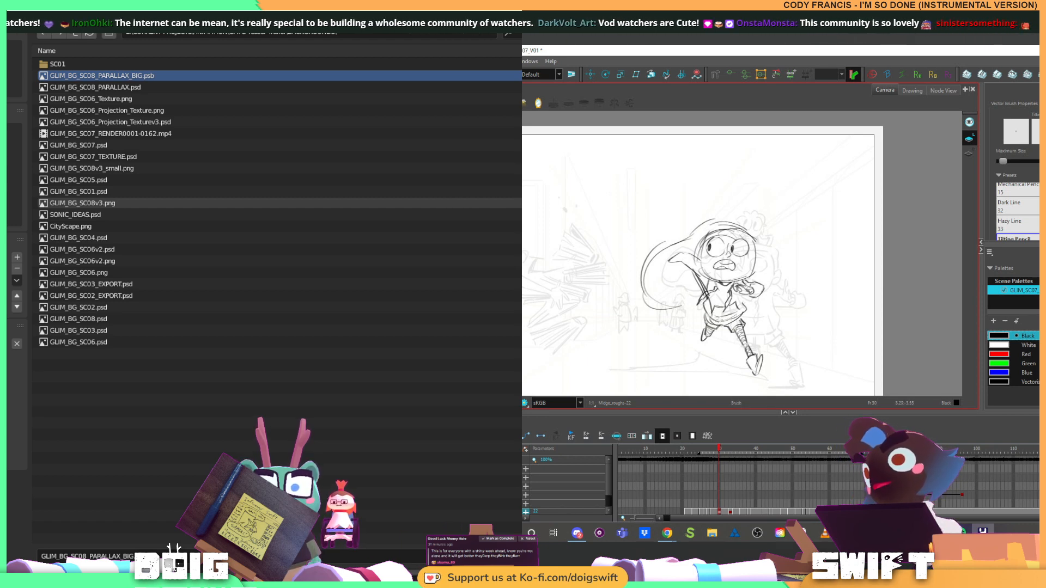
key(Return)
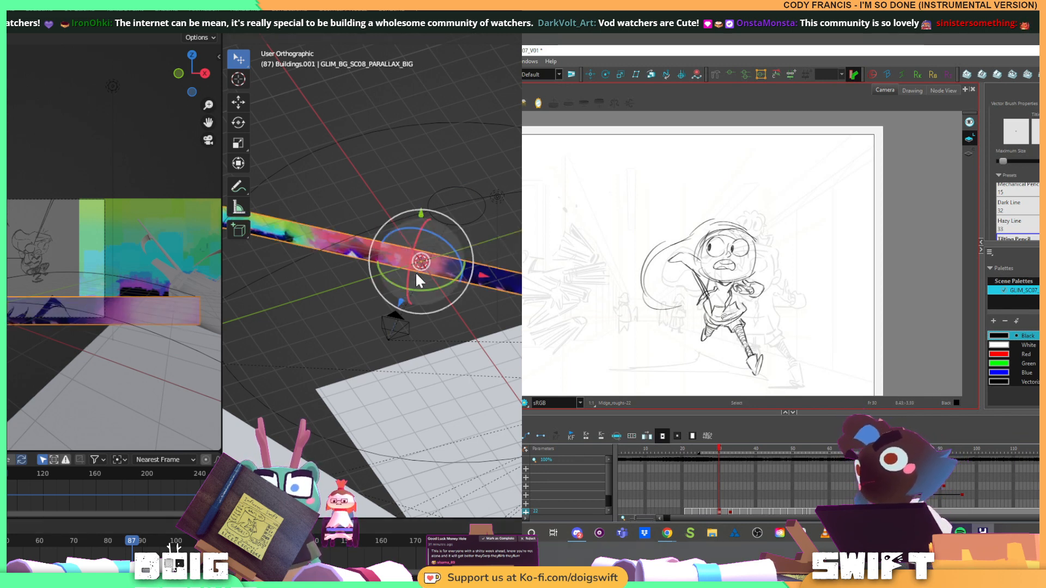
Test moving the camera beside the newly imported panorama plane and cancel the move
mouse_move(417, 272)
mouse_down()
mouse_move(448, 236)
mouse_move(390, 300)
mouse_move(479, 276)
mouse_move(481, 253)
mouse_up()
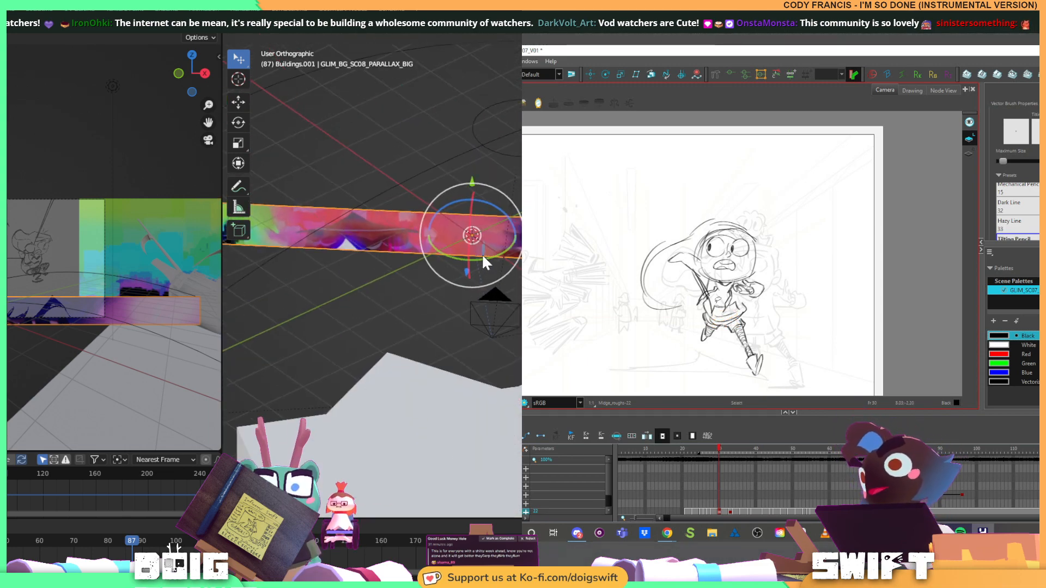
click(486, 316)
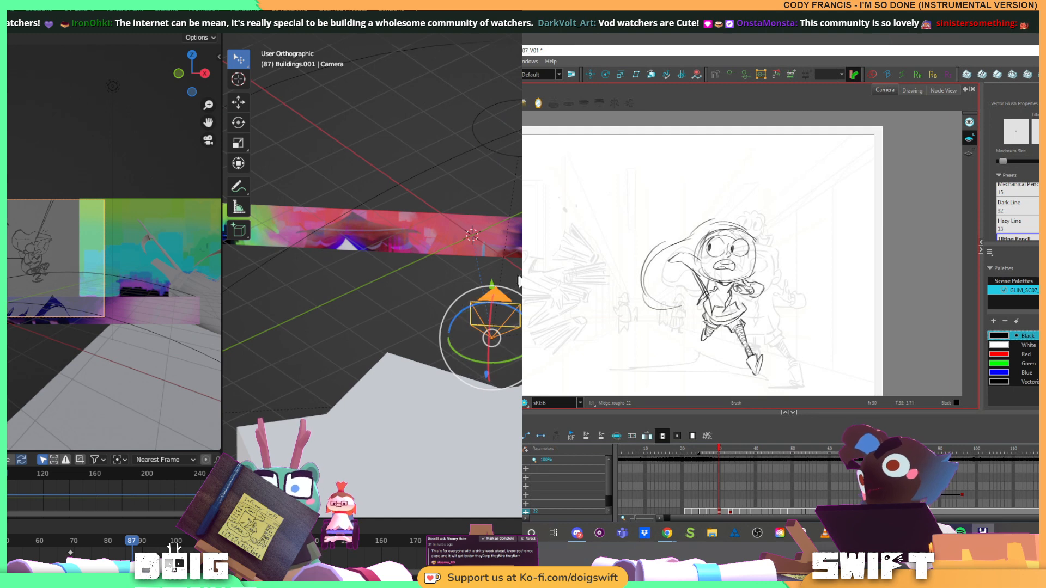
key(g)
right_click(500, 250)
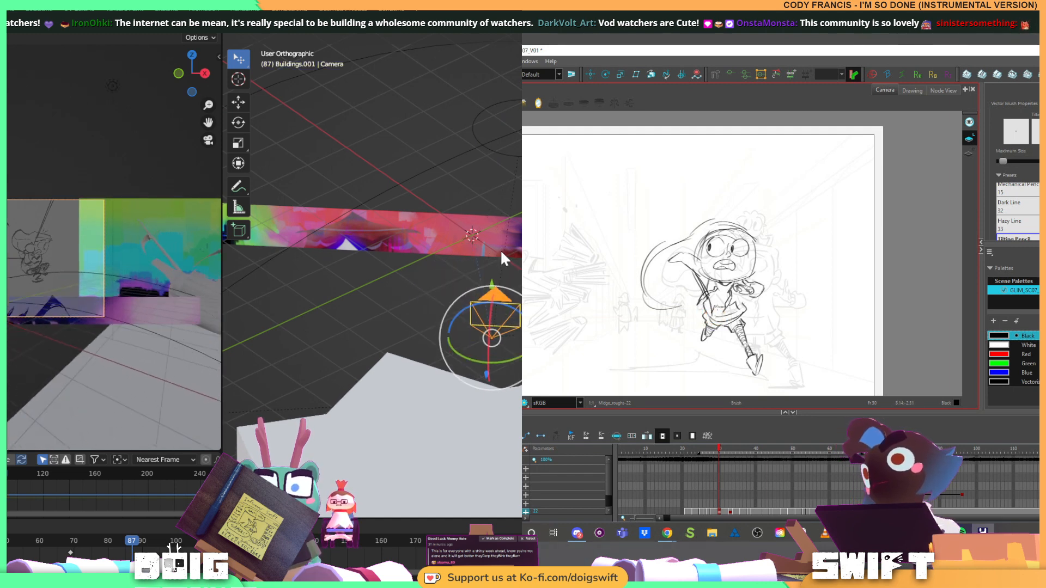
Raise the imported panorama plane vertically and scale it up to cover the backdrop area in the camera view
click(461, 215)
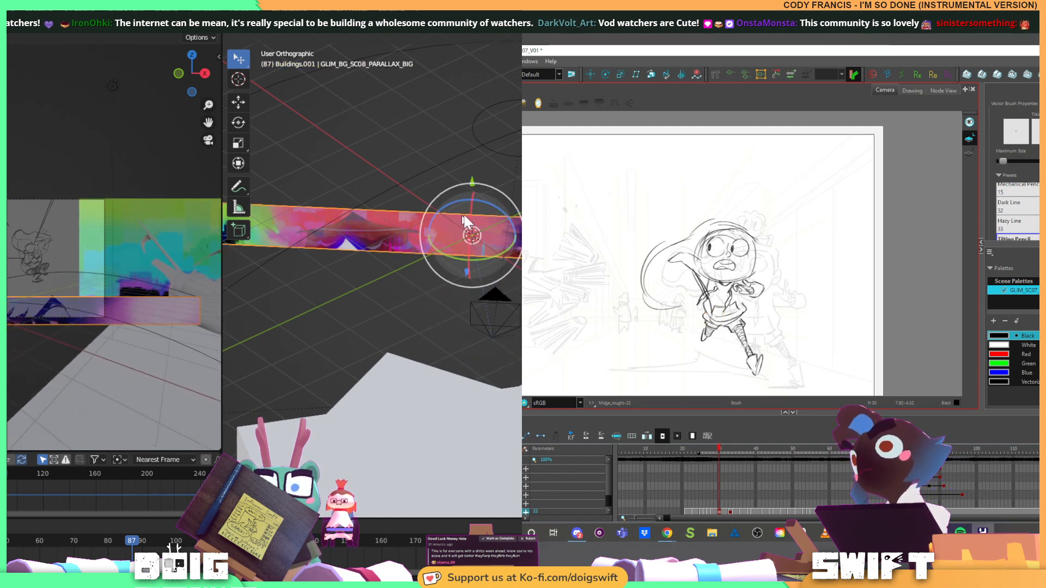
drag(473, 182, 509, 110)
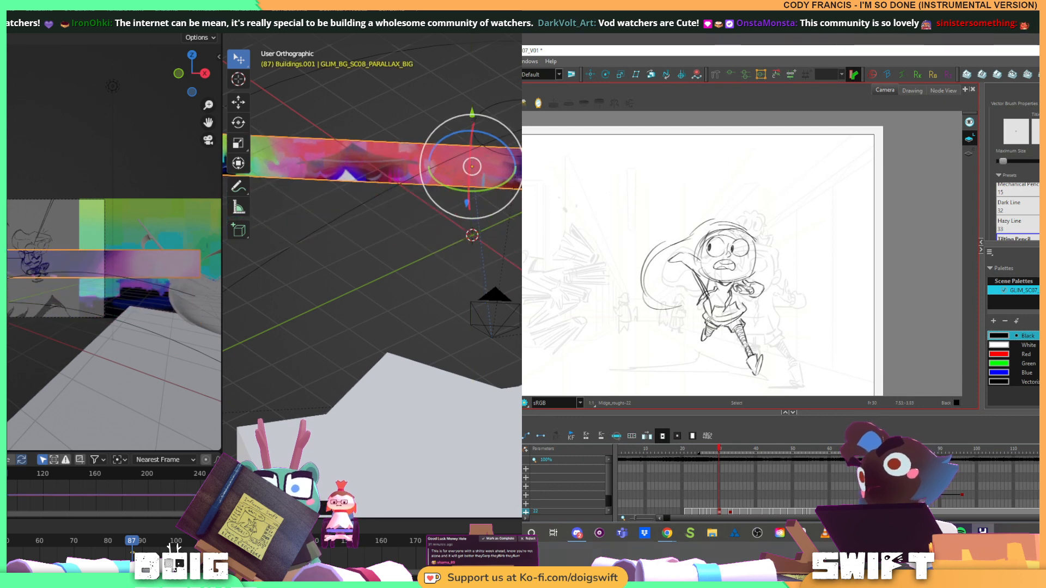
key(g)
key(s)
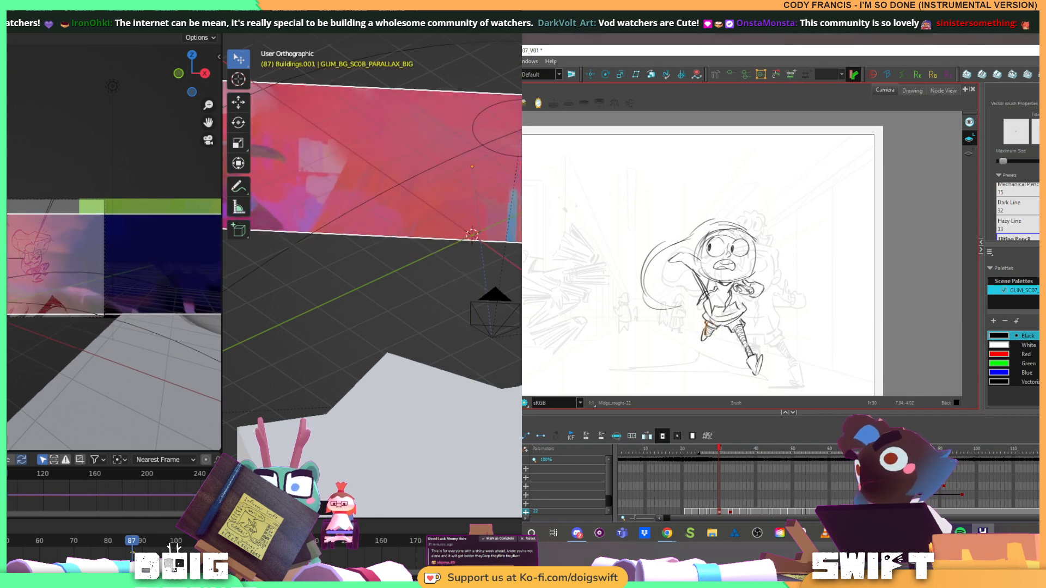
key(Return)
scroll(479, 193, down, 9)
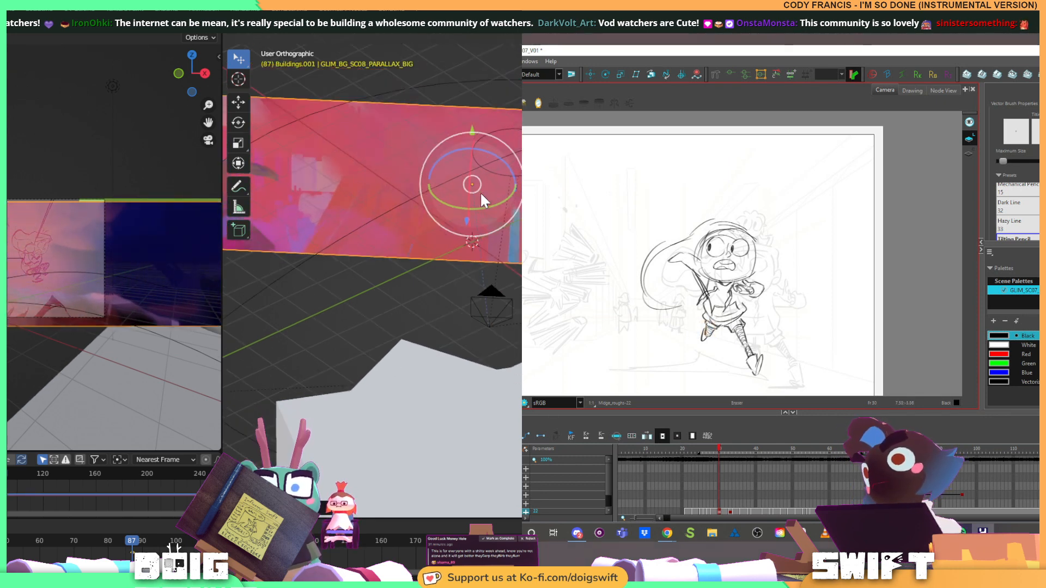
Scale the panorama plane in two passes until it spans the full height of the backdrop area in the camera view
drag(480, 195, 302, 217)
scroll(468, 284, down, 4)
key(s)
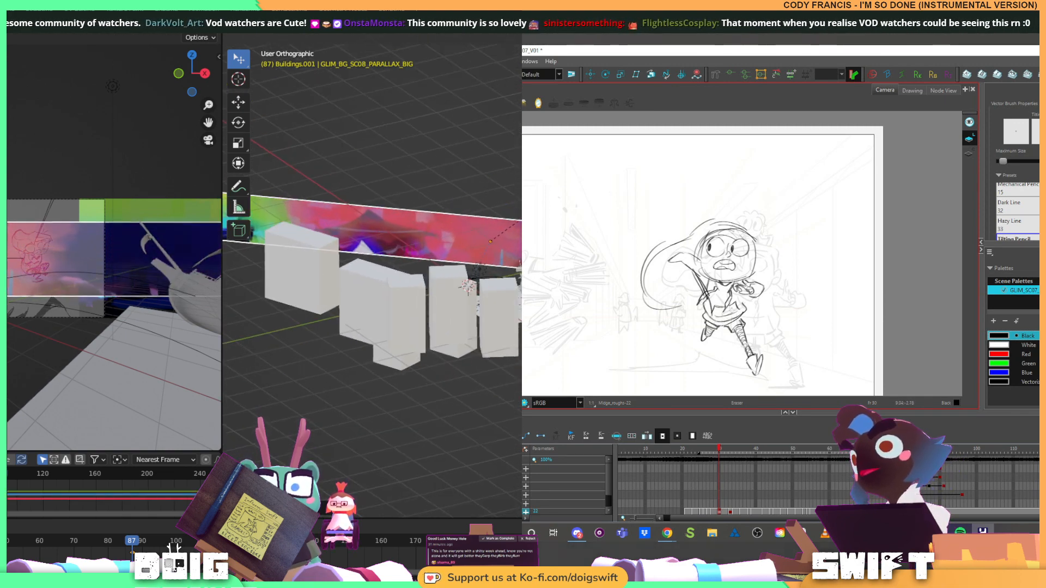
click(521, 222)
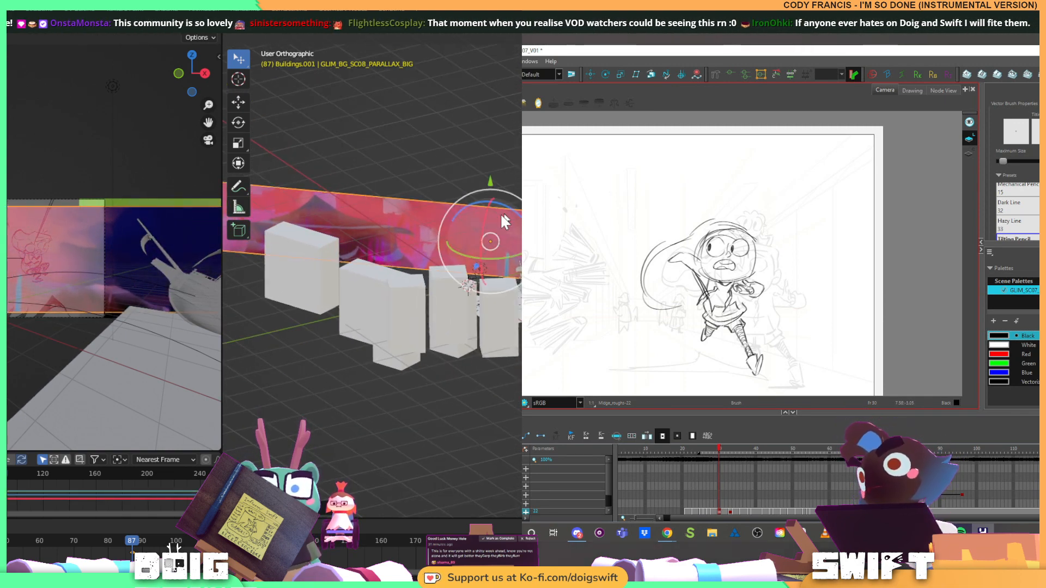
drag(409, 226, 522, 192)
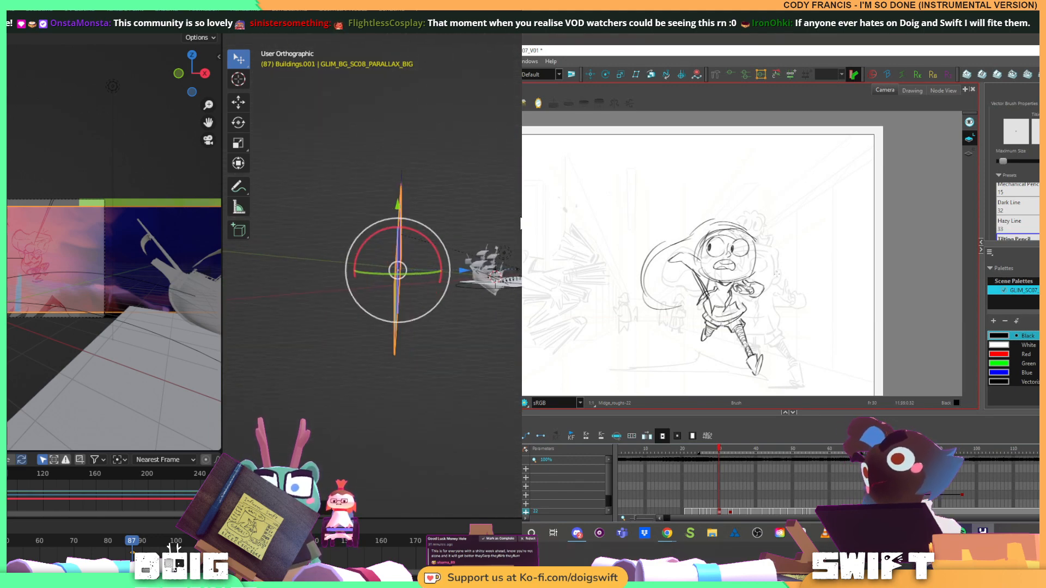
drag(425, 268, 482, 202)
key(s)
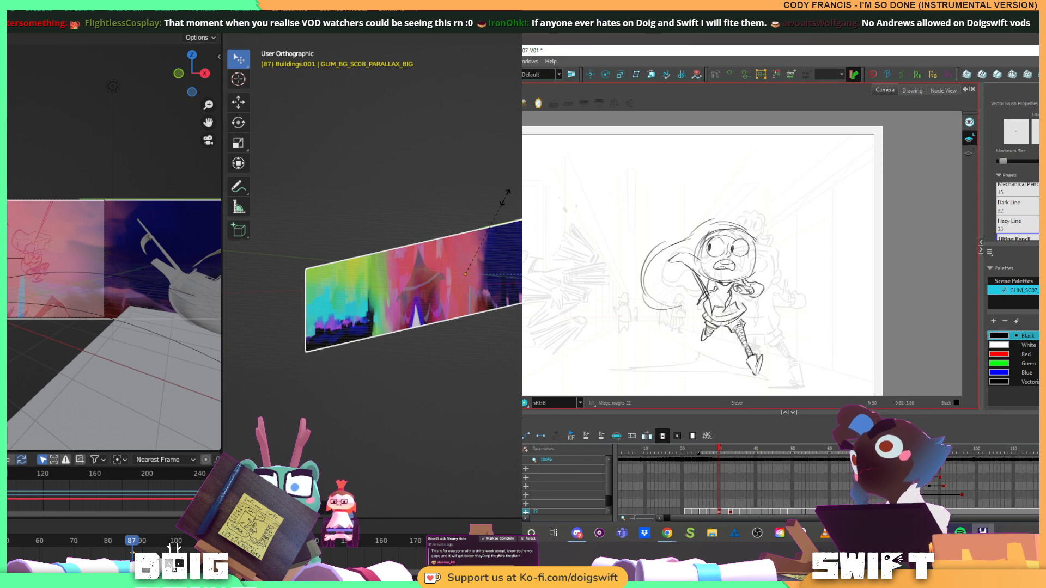
click(504, 197)
Slide the panorama plane sideways until its end meets the edge of the camera frame, and check it at frame 82
drag(465, 210, 374, 330)
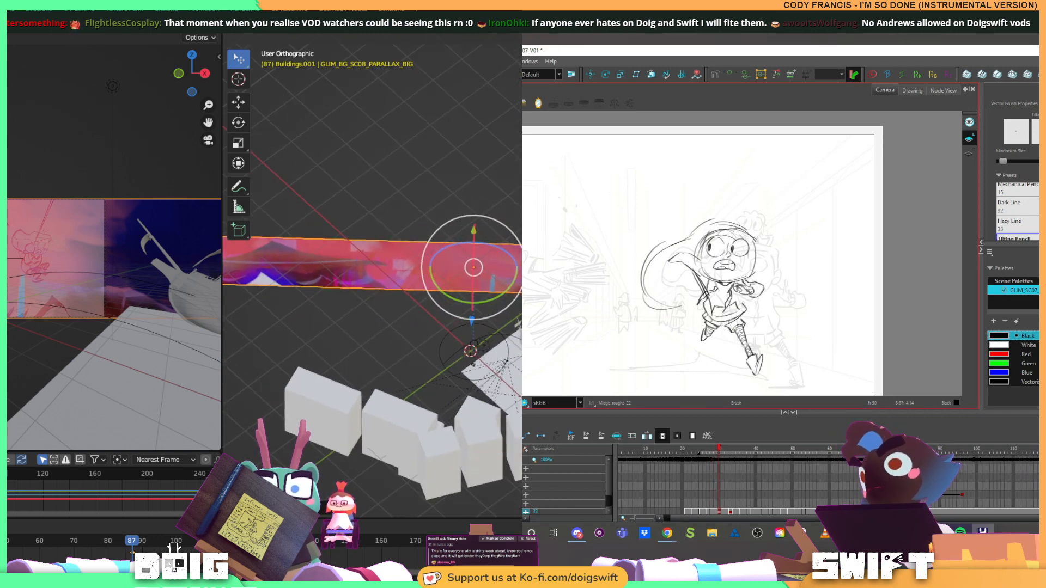
drag(527, 268, 301, 244)
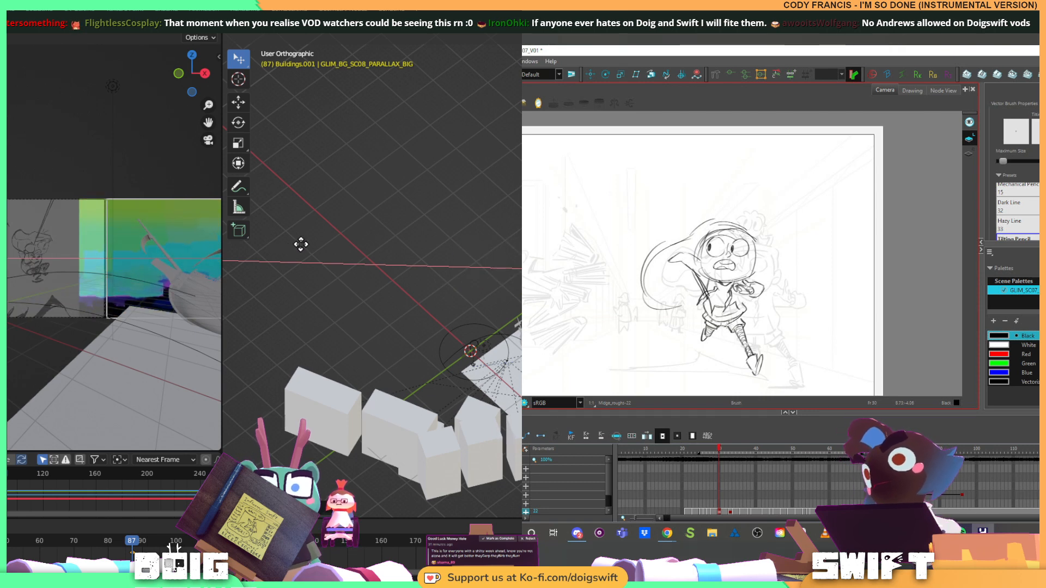
click(300, 244)
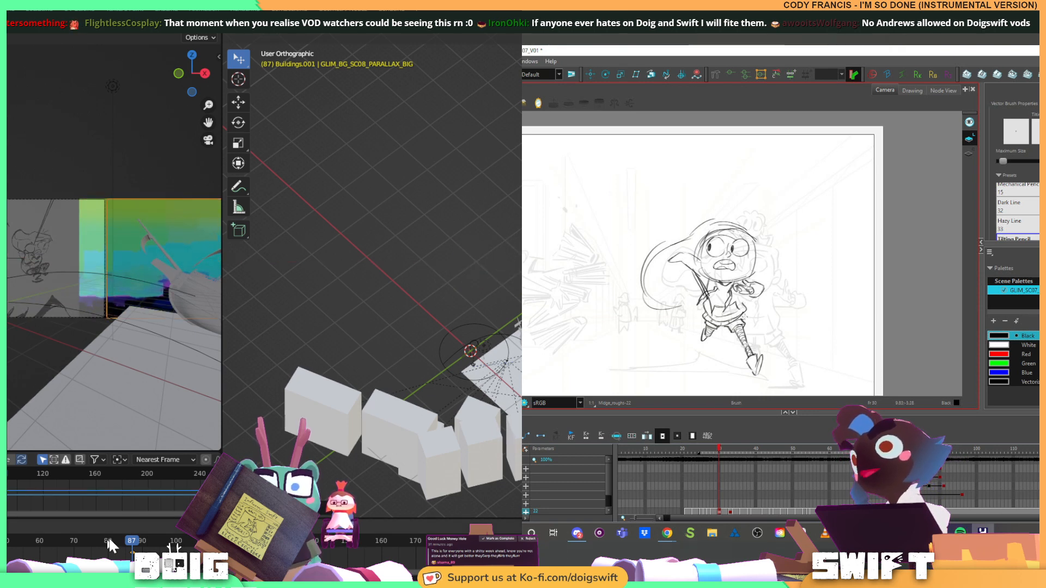
click(141, 541)
drag(141, 545, 115, 521)
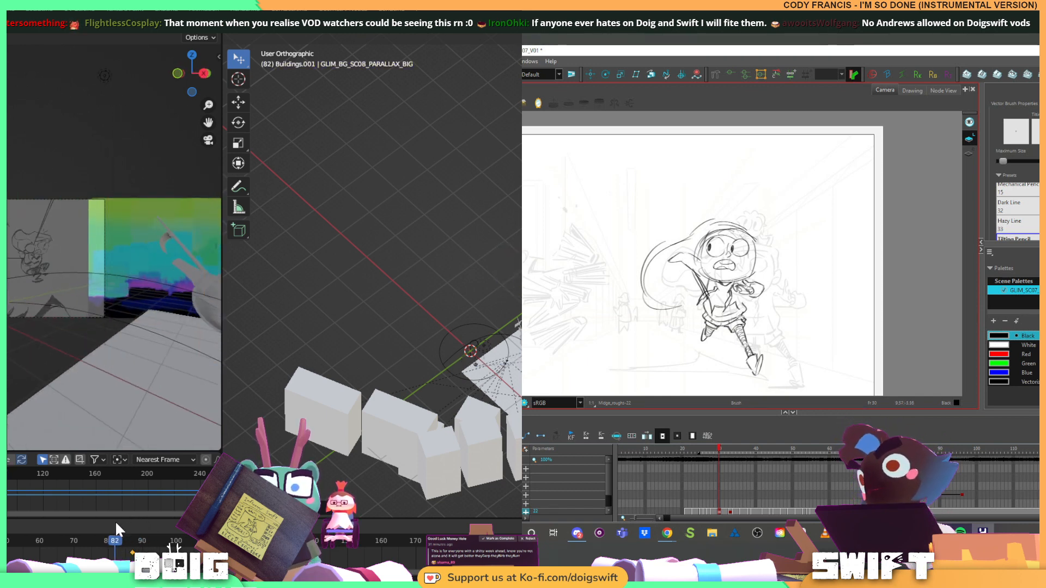
Select and delete the unwanted rough lines around the running character's shorts, and return to the brush
key(alt+s)
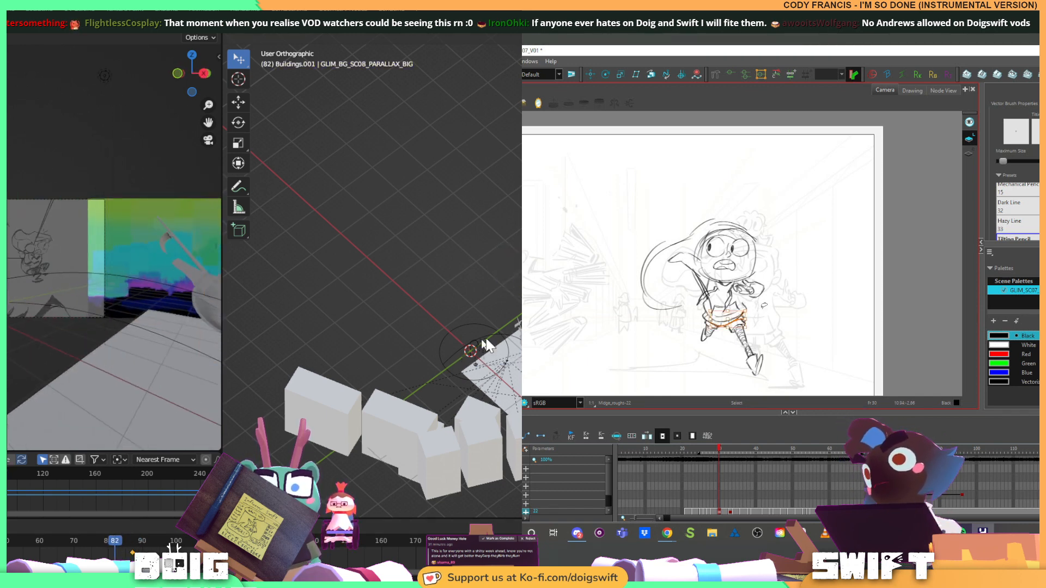
key(Delete)
click(738, 318)
key(Delete)
mouse_move(327, 354)
mouse_down()
mouse_move(419, 312)
mouse_move(445, 312)
mouse_up()
click(740, 315)
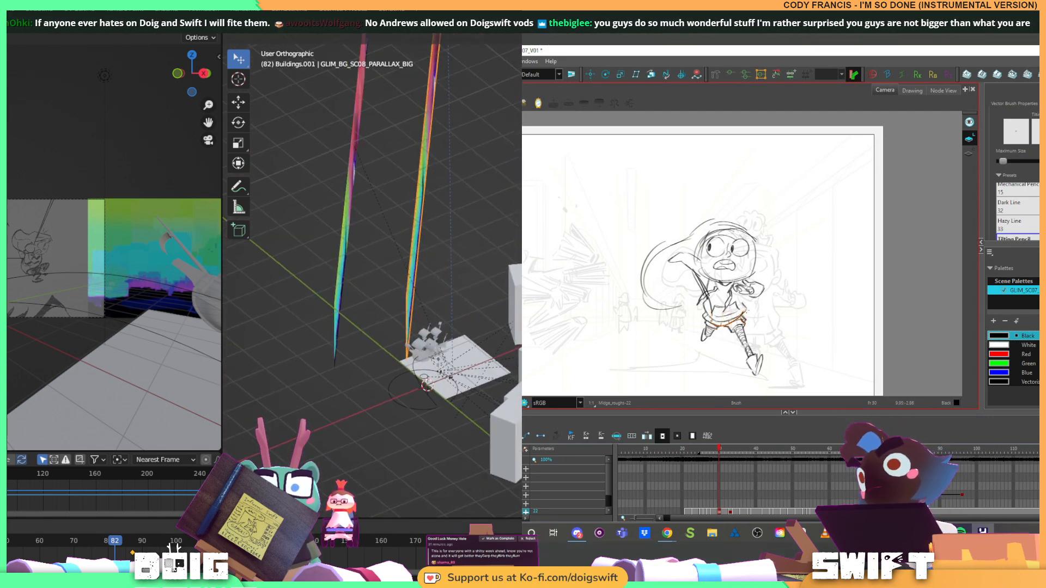
key(alt+b)
Scrub to frame 103 and back to frame 87 to examine how the two sky planes sit around the ship
click(133, 547)
mouse_move(134, 551)
mouse_down()
mouse_move(299, 551)
mouse_move(186, 551)
mouse_up()
scroll(388, 265, down, 5)
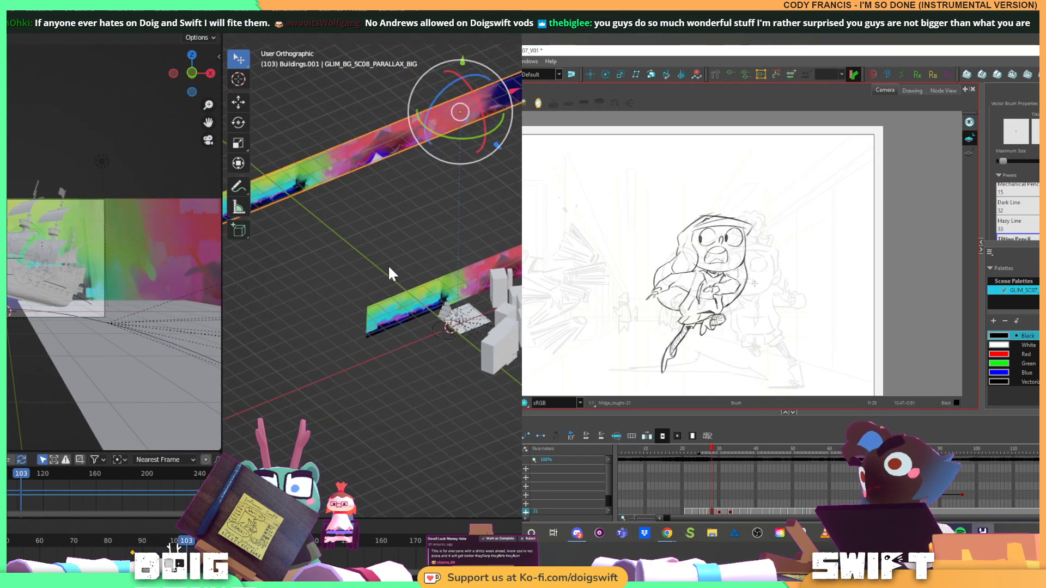
drag(388, 265, 378, 286)
drag(127, 542, 129, 475)
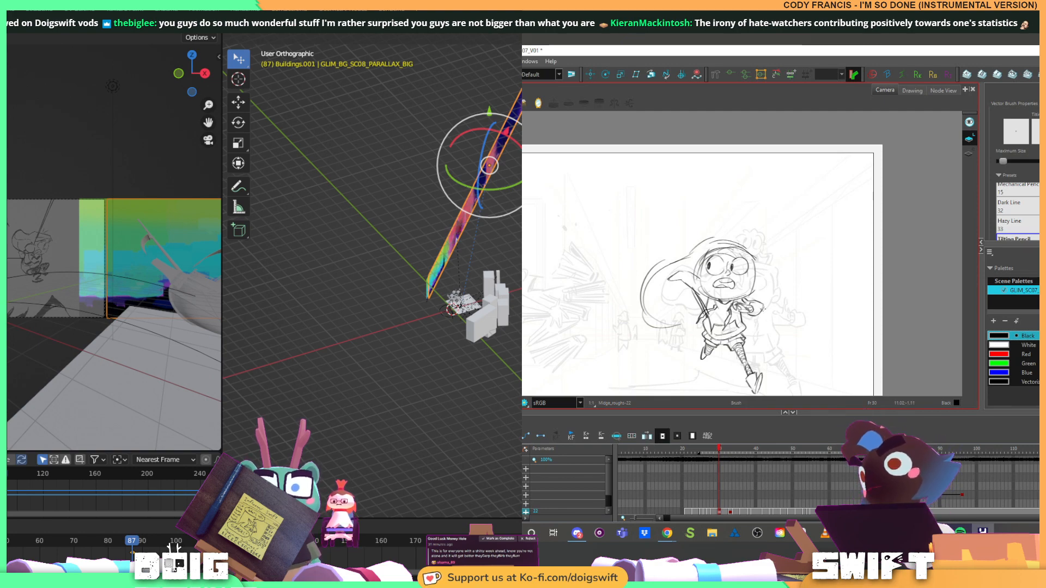
drag(490, 244, 445, 301)
scroll(405, 297, up, 7)
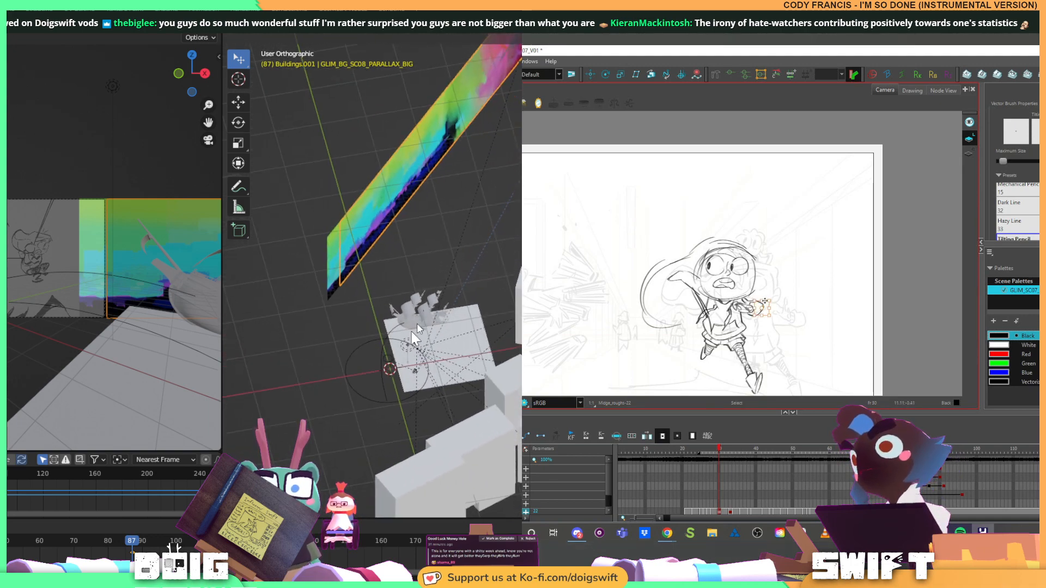
mouse_move(132, 547)
mouse_down()
mouse_move(112, 545)
mouse_move(134, 546)
mouse_up()
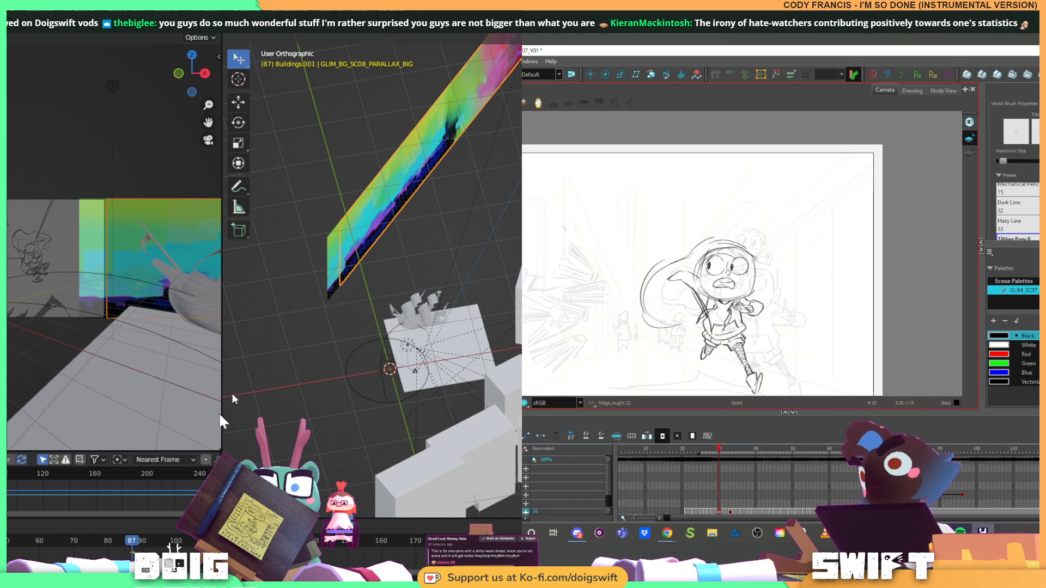
key(x)
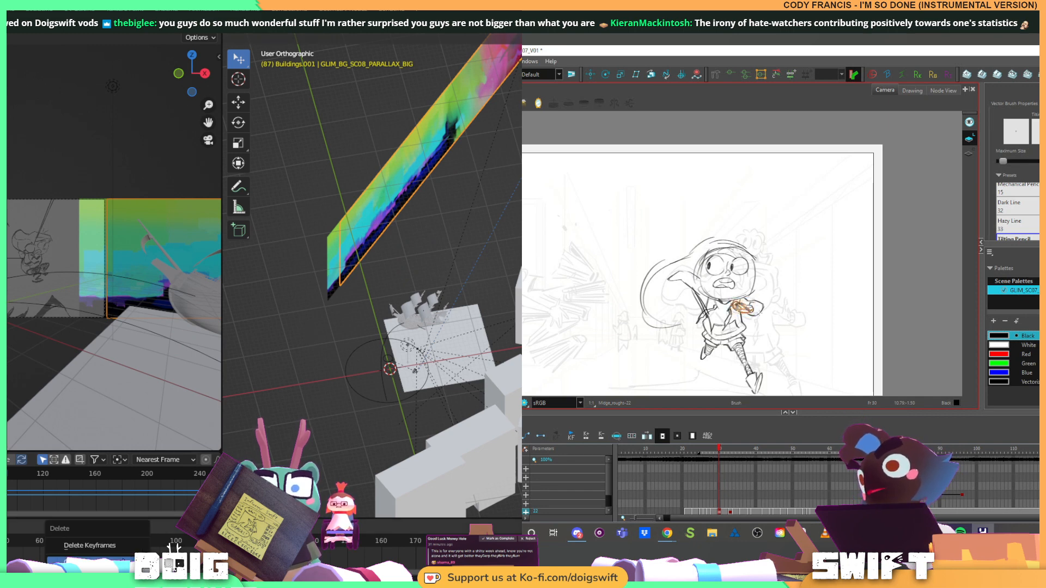
key(Escape)
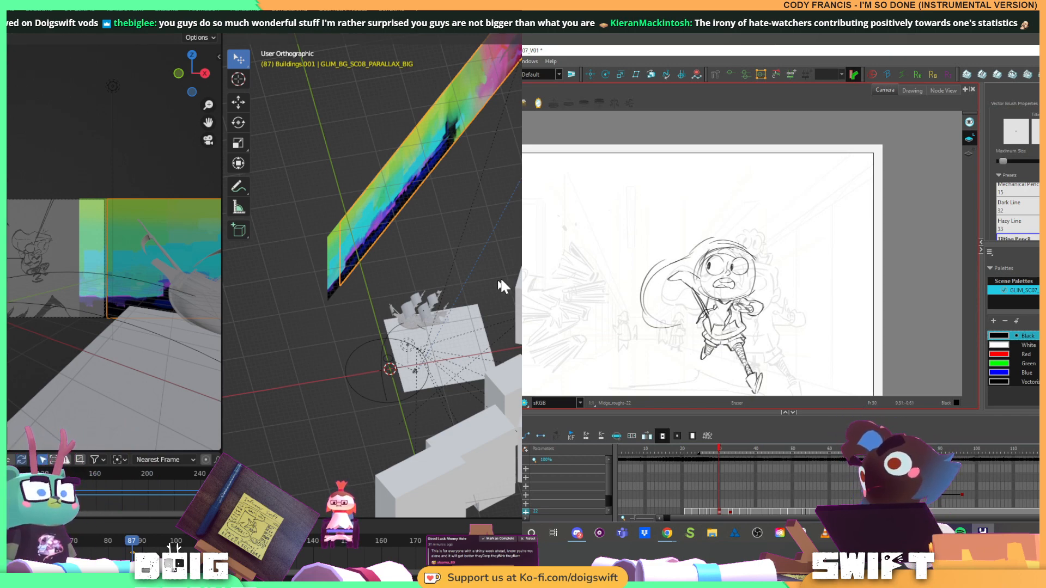
Slide the panorama plane back along its length so it covers the camera frame at frame 87
drag(500, 277, 431, 264)
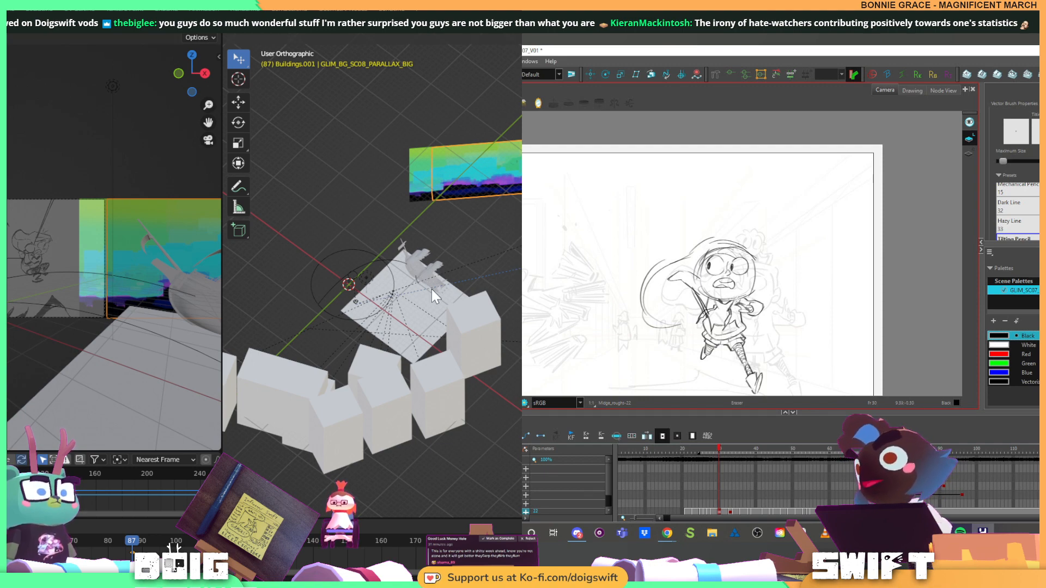
drag(508, 216, 517, 184)
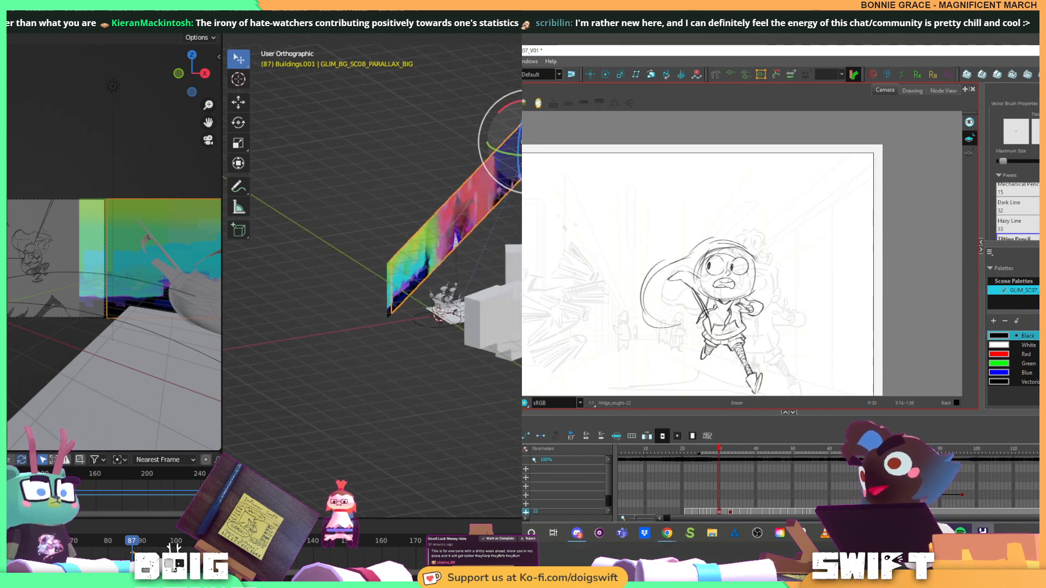
drag(548, 124, 507, 150)
drag(449, 269, 434, 324)
Parent the panorama plane to the camera
scroll(434, 327, up, 5)
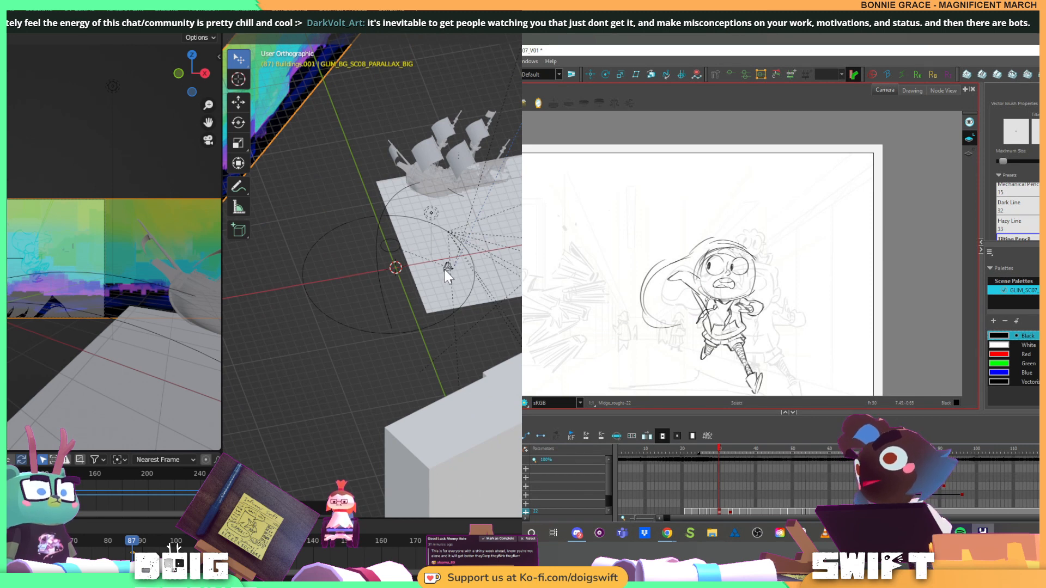
click(445, 270)
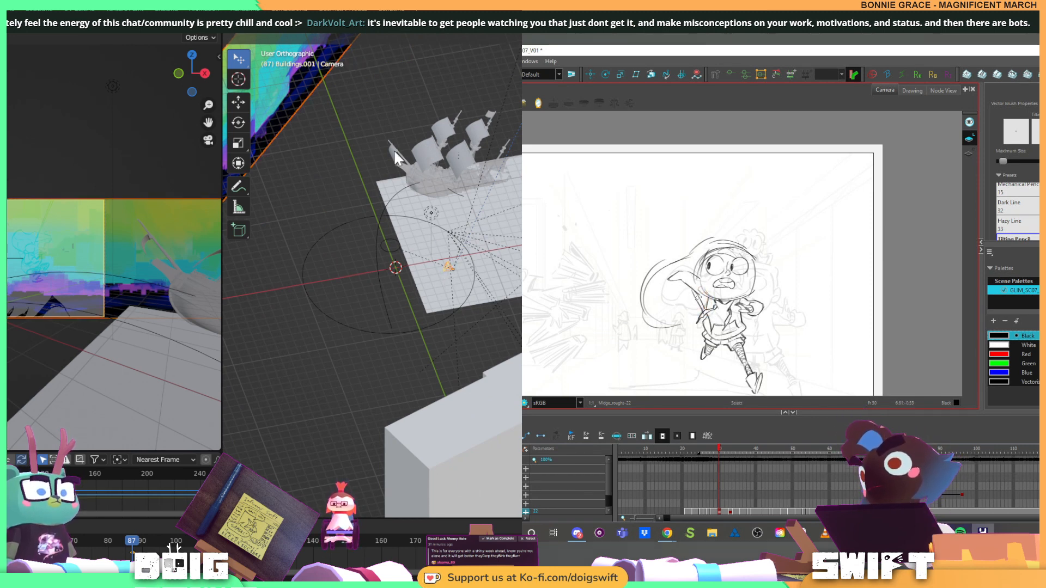
key(ctrl+p)
click(368, 158)
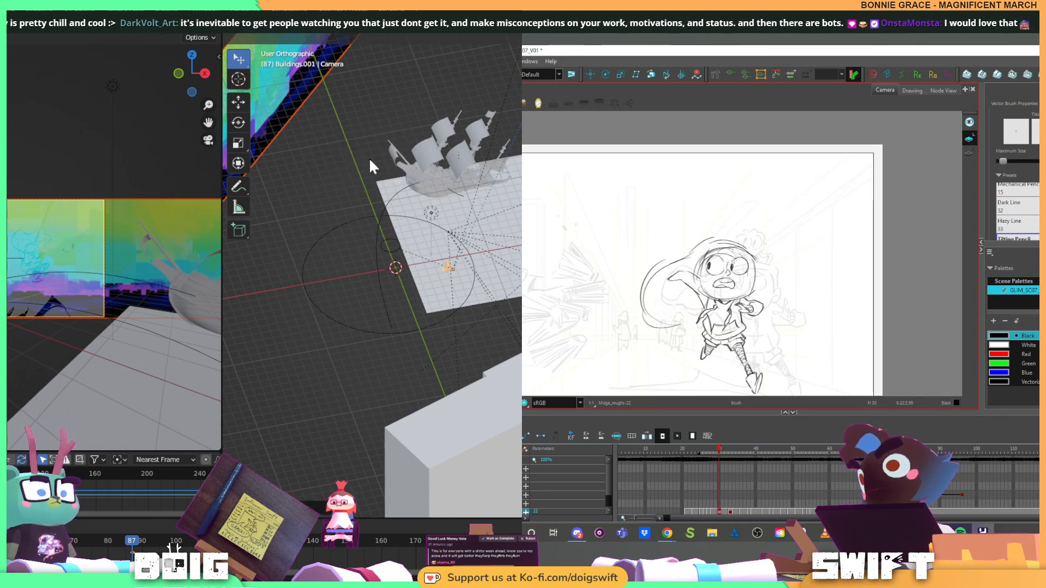
Play and scrub the timeline up to frame 113 to examine how the panorama plane follows the camera
key(space)
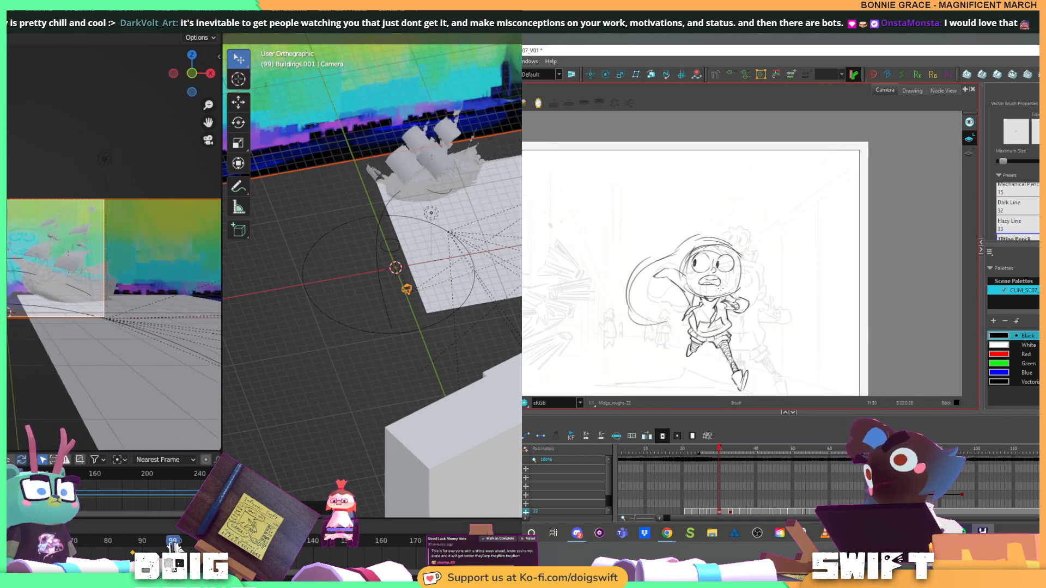
mouse_move(213, 542)
mouse_down()
mouse_move(315, 545)
mouse_move(114, 541)
mouse_up()
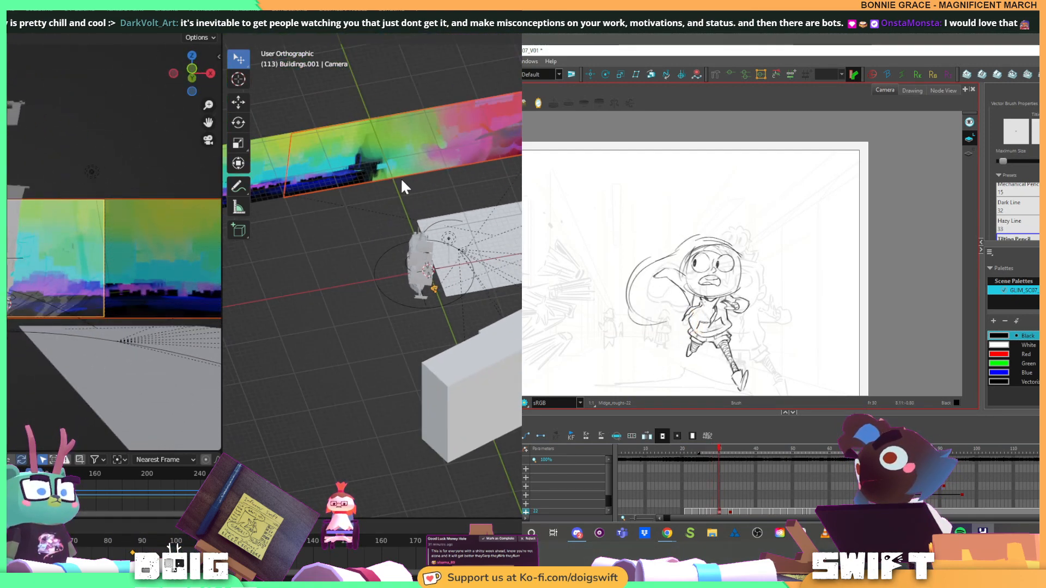
drag(380, 211, 403, 186)
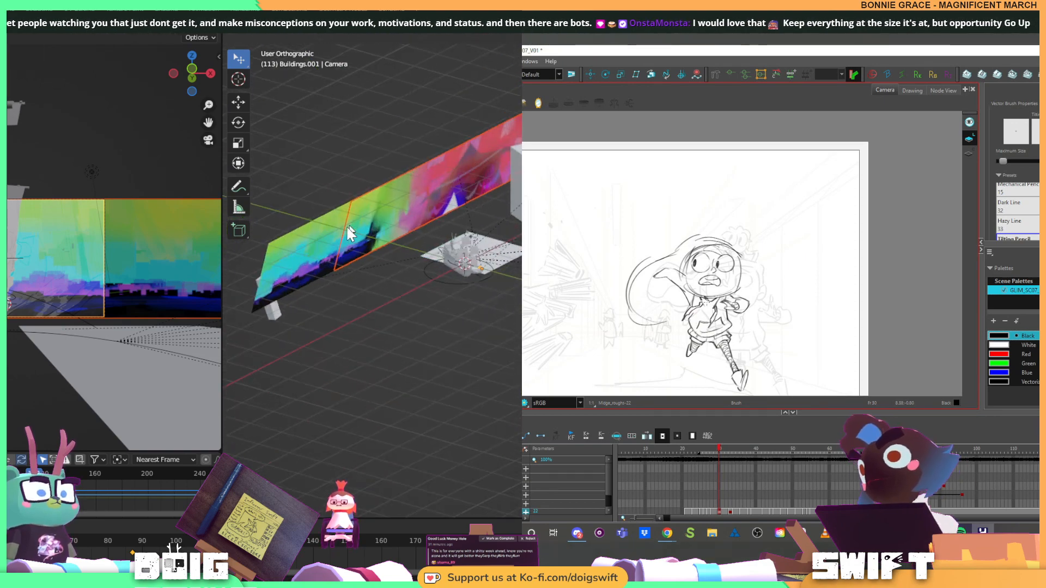
Delete the old GLIM_BG_SC08_PARALLAX plane
click(305, 249)
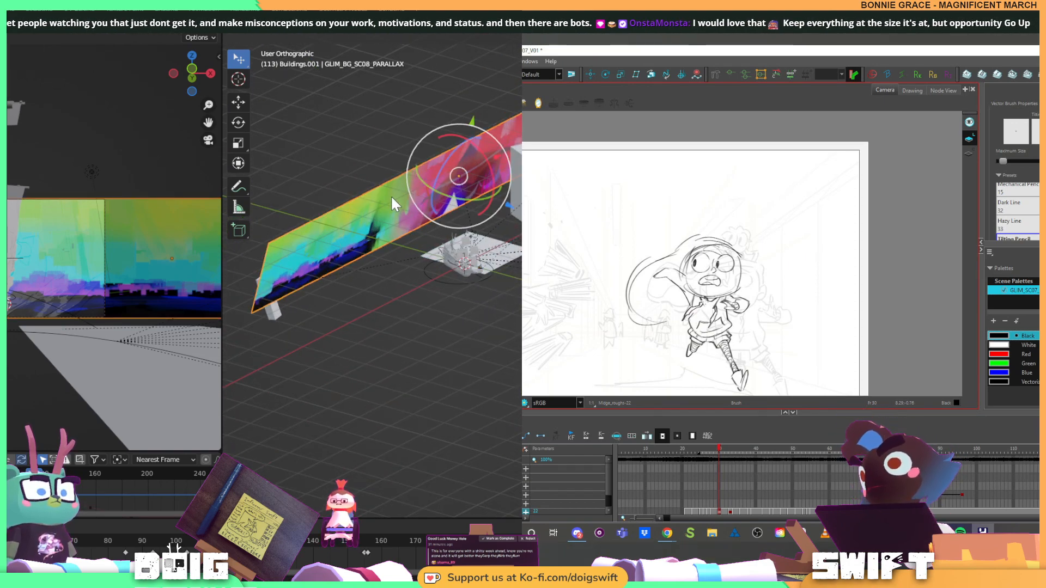
key(x)
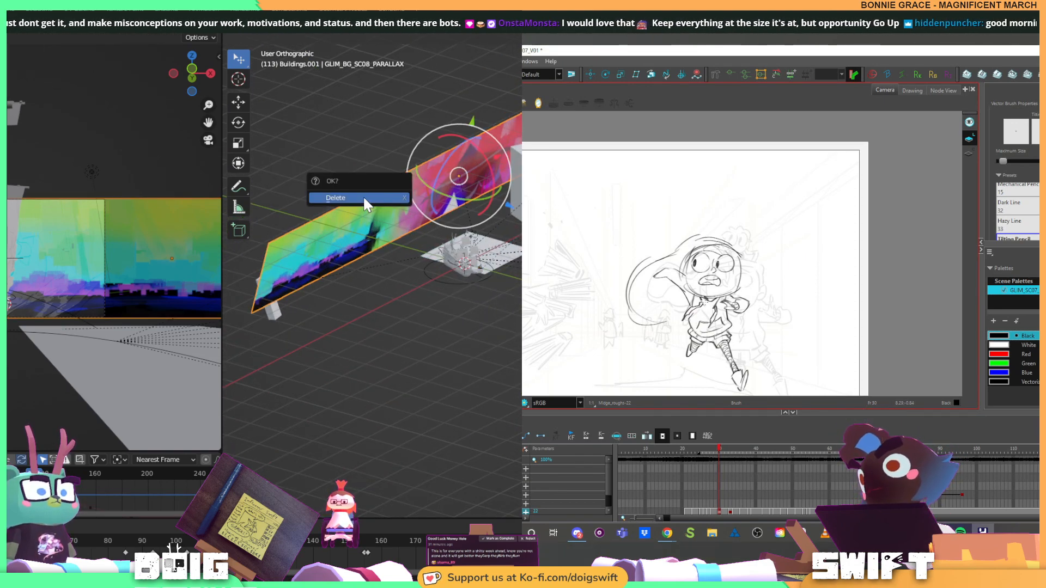
click(363, 195)
At frame 89, slide the GLIM_BG_SC08_PARALLAX_BIG plane along its length until its end meets the camera frame's edge
drag(220, 541, 139, 476)
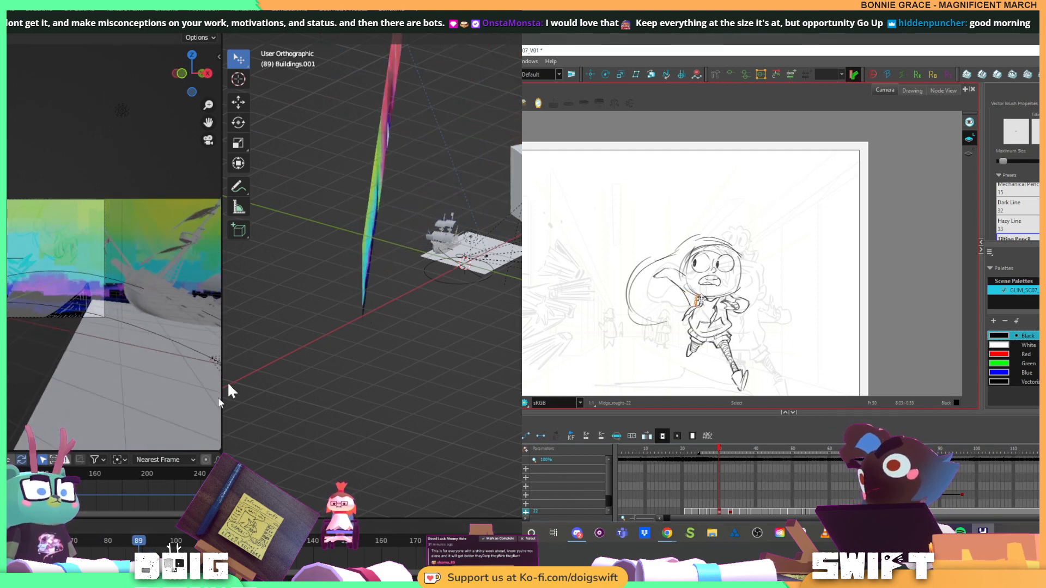
click(459, 191)
drag(459, 192, 348, 309)
scroll(430, 231, down, 4)
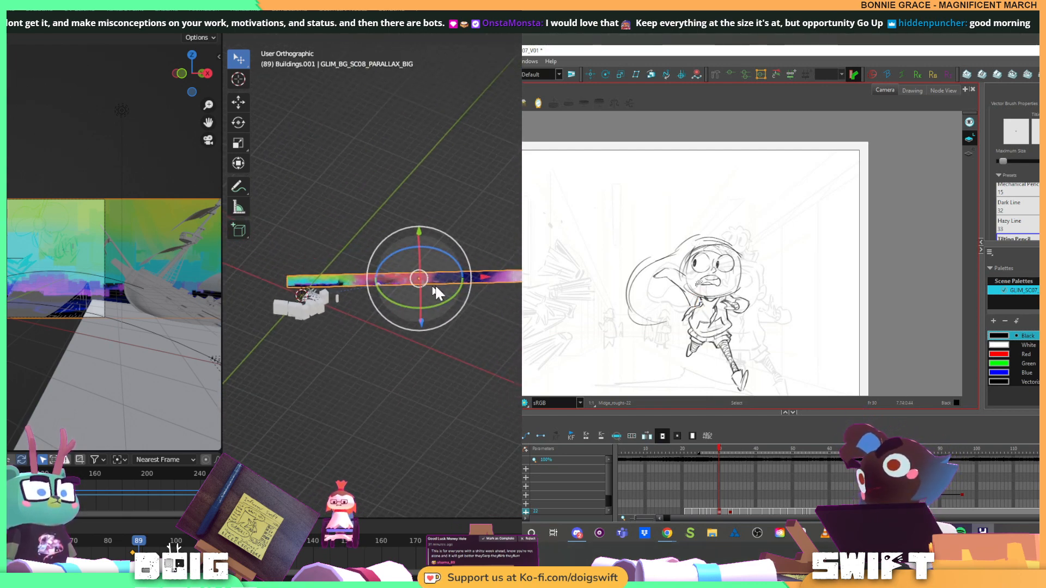
drag(486, 275, 514, 277)
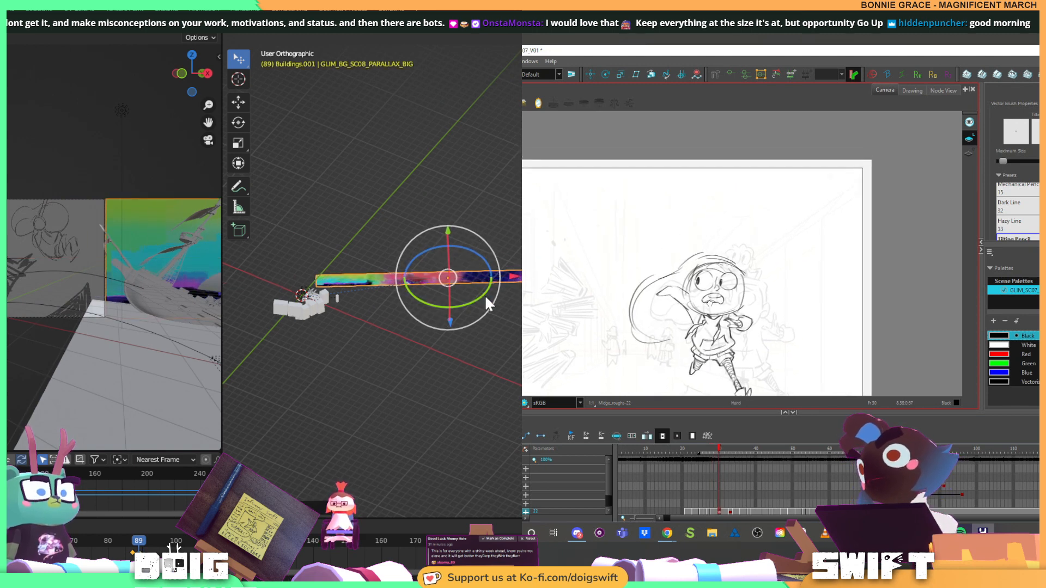
Try to clean the panorama plane's keyframes at frame 89
key(f)
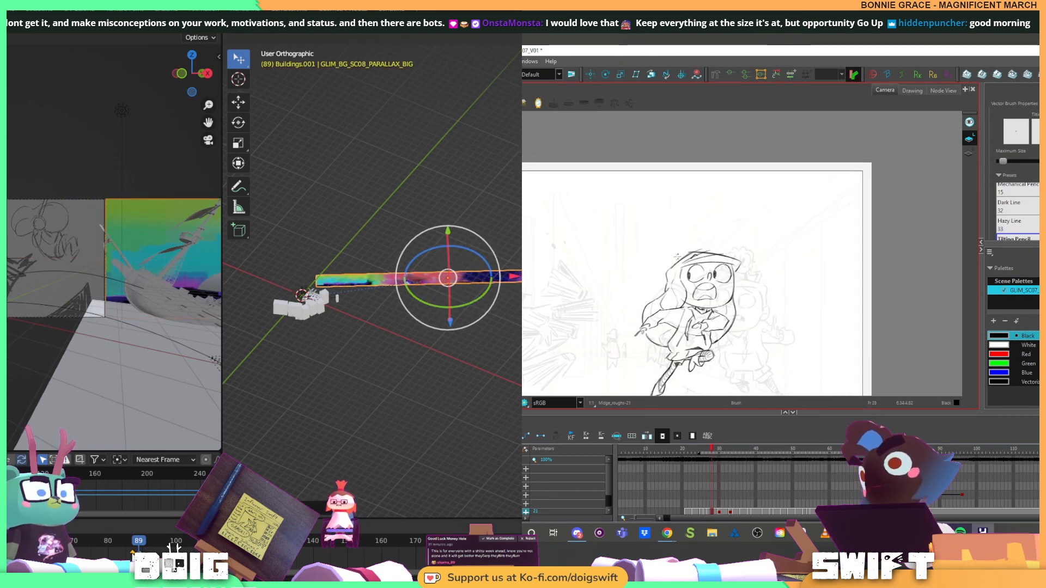
key(g)
key(x)
key(f)
key(g)
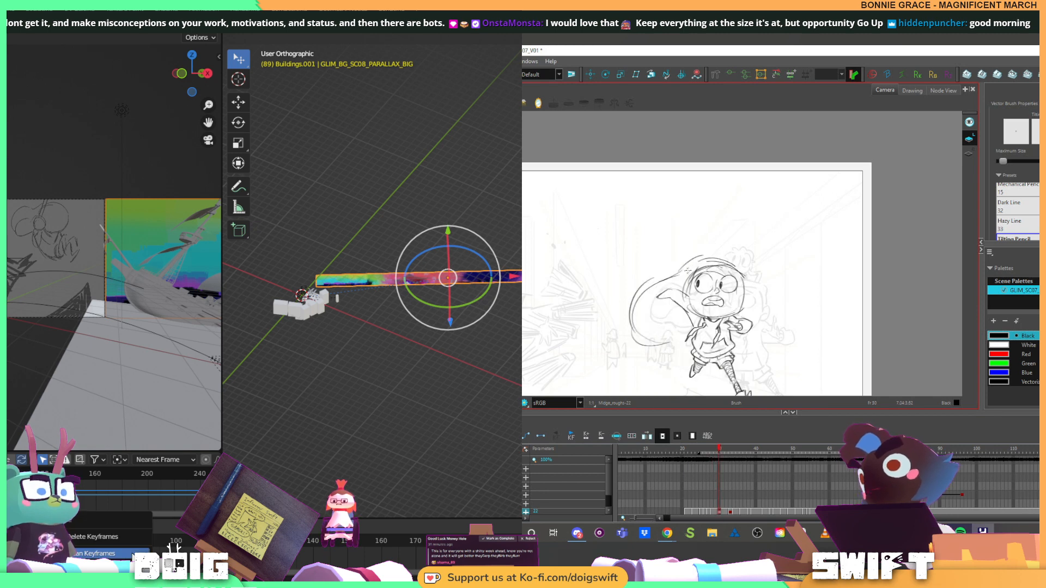
click(109, 554)
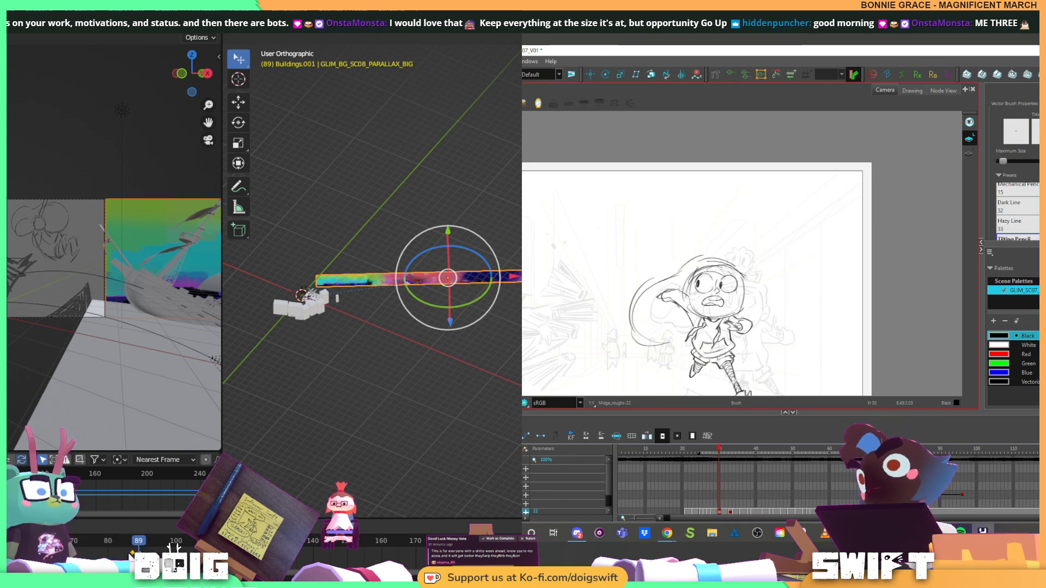
Delete the panorama plane's keyframes at frame 89
key(x)
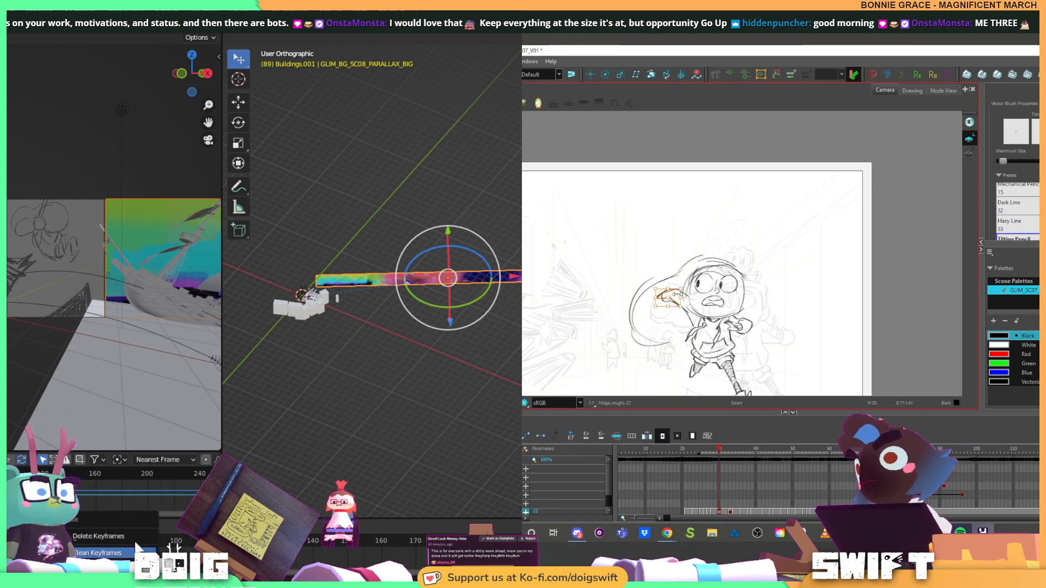
click(136, 551)
key(ctrl+z)
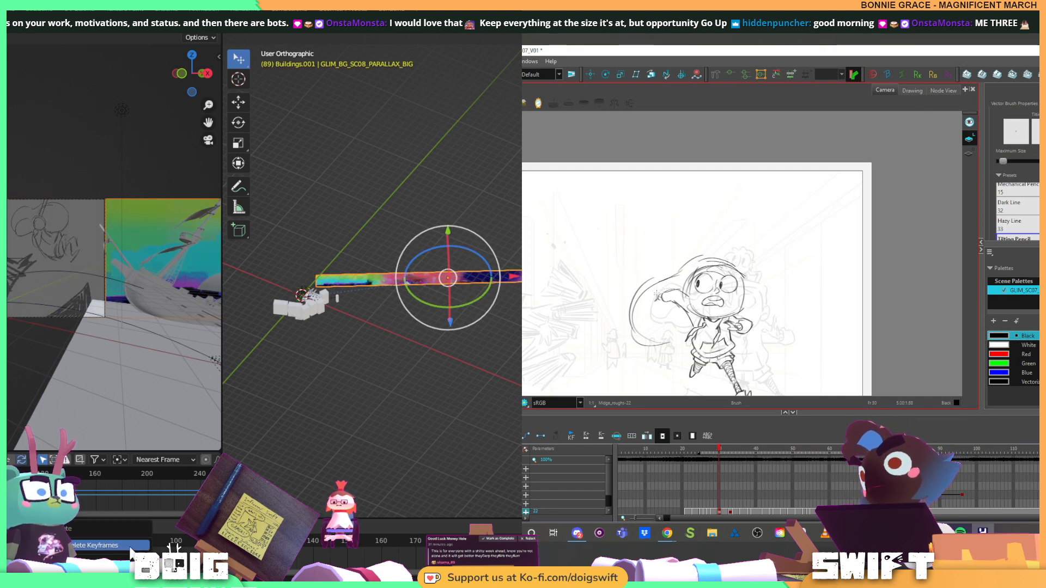
key(x)
click(135, 550)
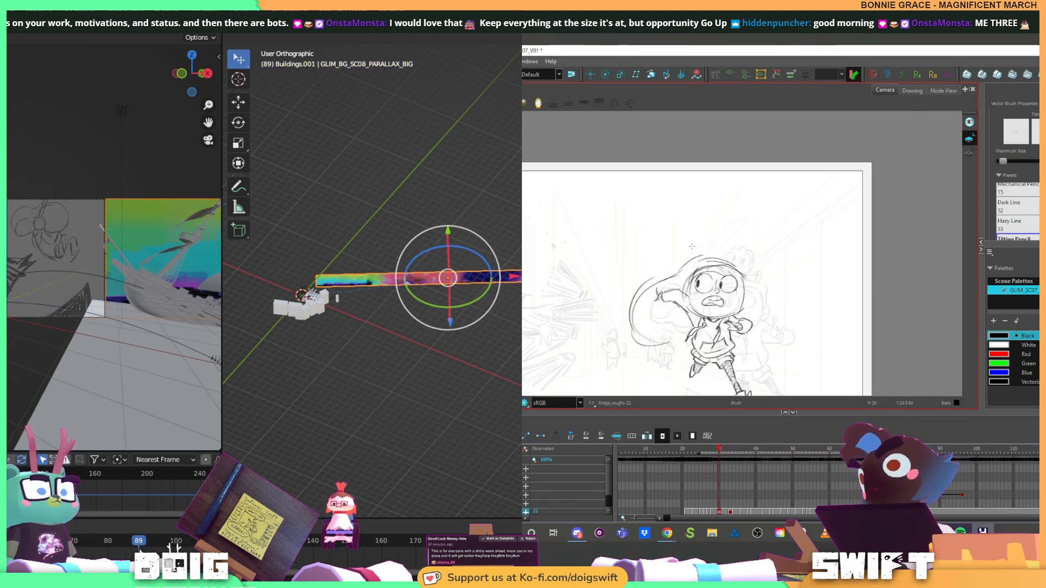
Keyframe the GLIM_BG_SC08_PARALLAX_BIG plane's starting position at frame 89
drag(138, 545, 140, 547)
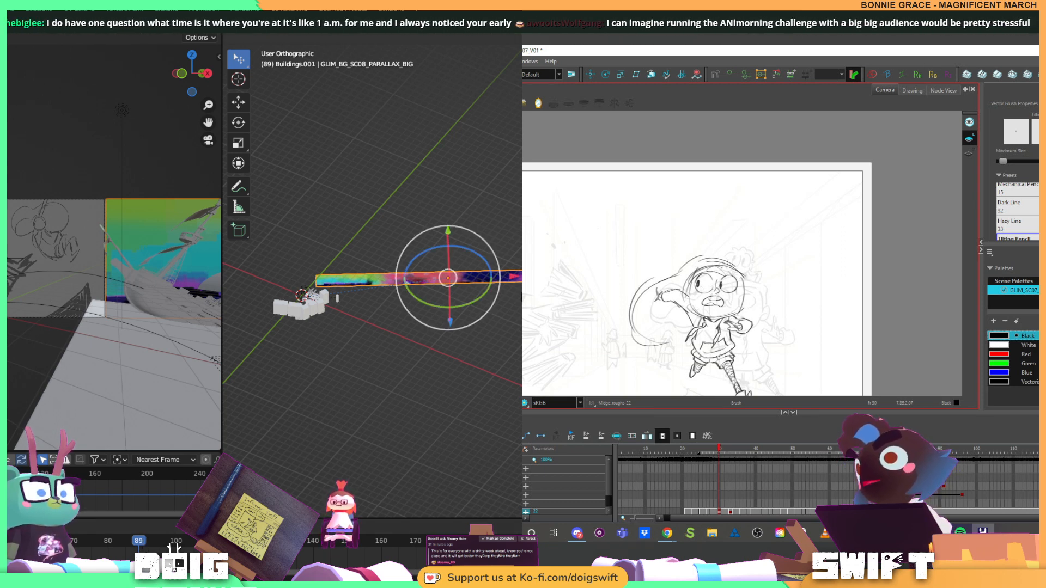
drag(515, 277, 517, 277)
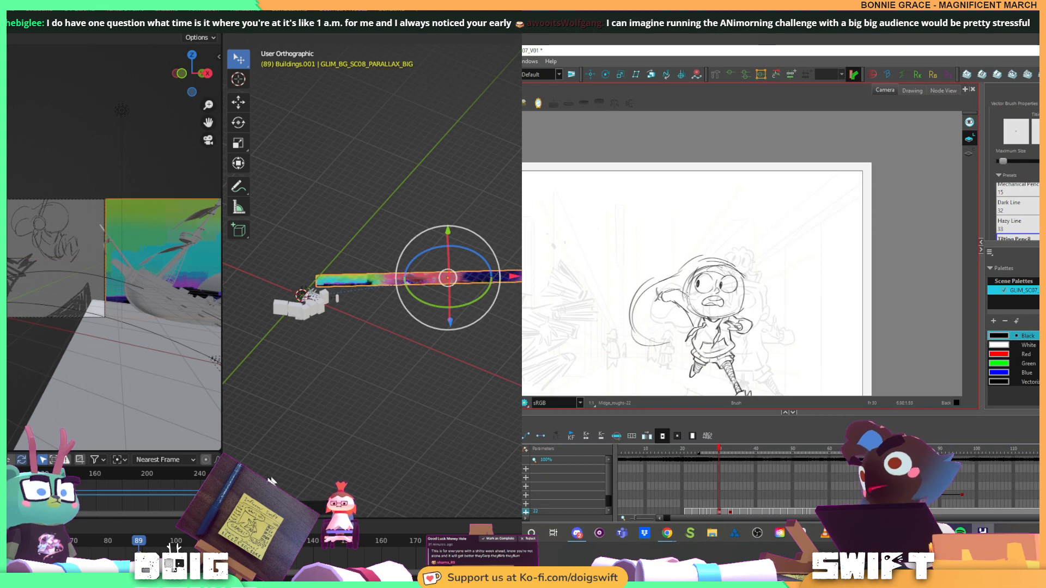
At frame 221, slide the panorama plane along the X axis until its far end meets the camera frame's edge, and keyframe it
drag(143, 543, 490, 539)
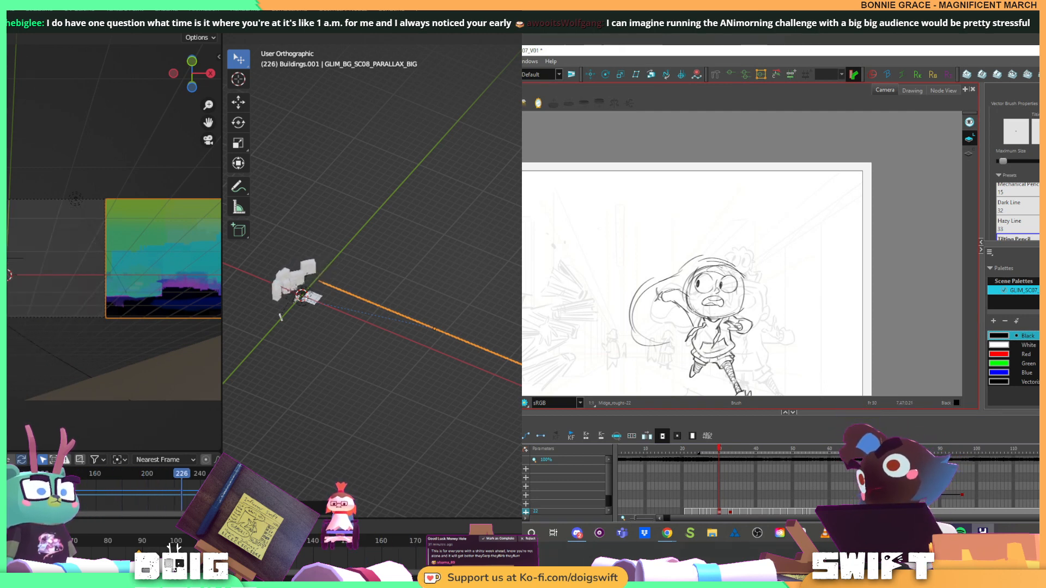
key(Left)
key(ctrl+z)
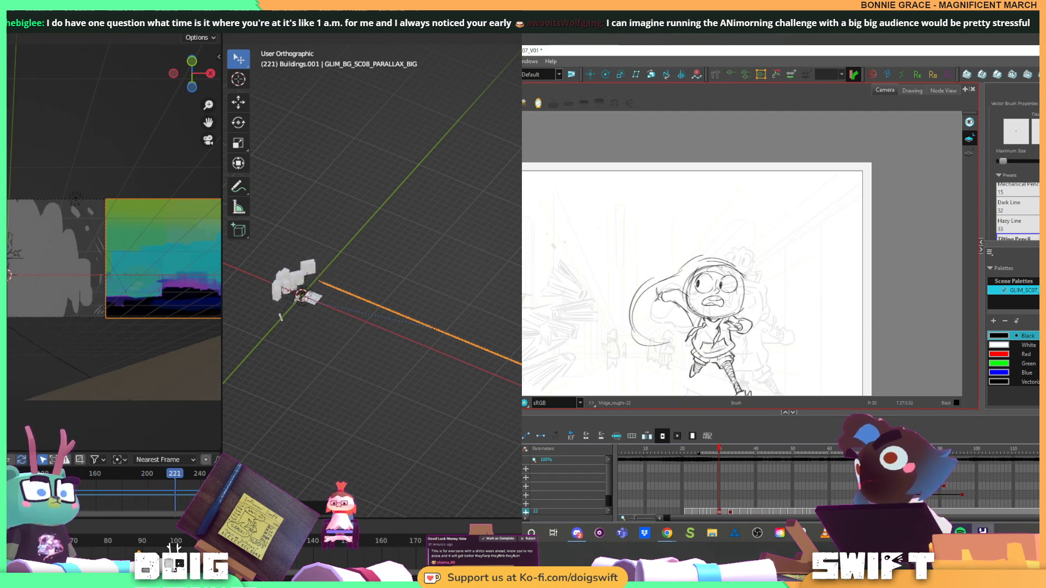
key(Right)
key(Right)
key(Right)
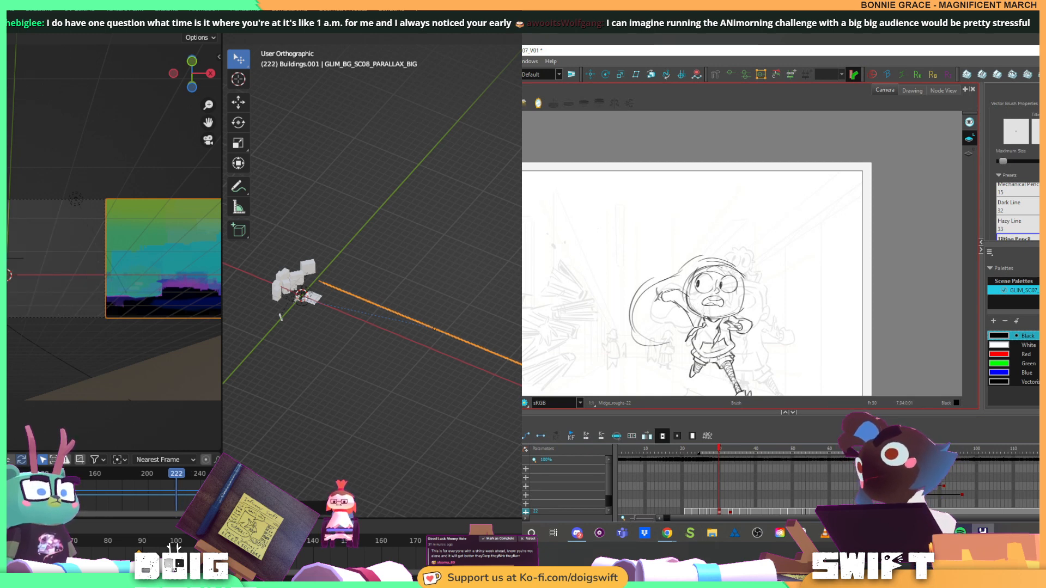
key(Left)
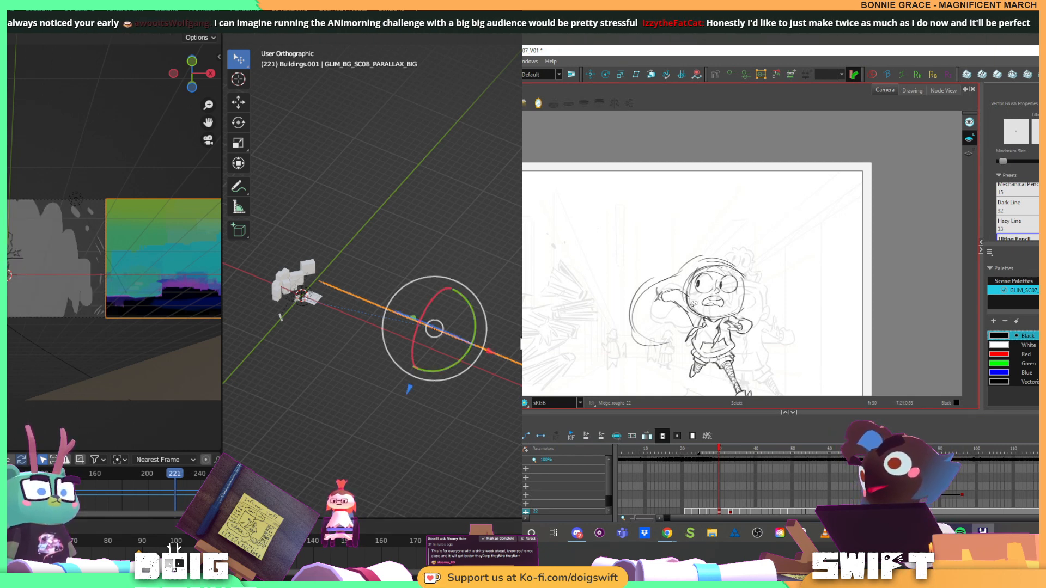
drag(473, 346, 517, 306)
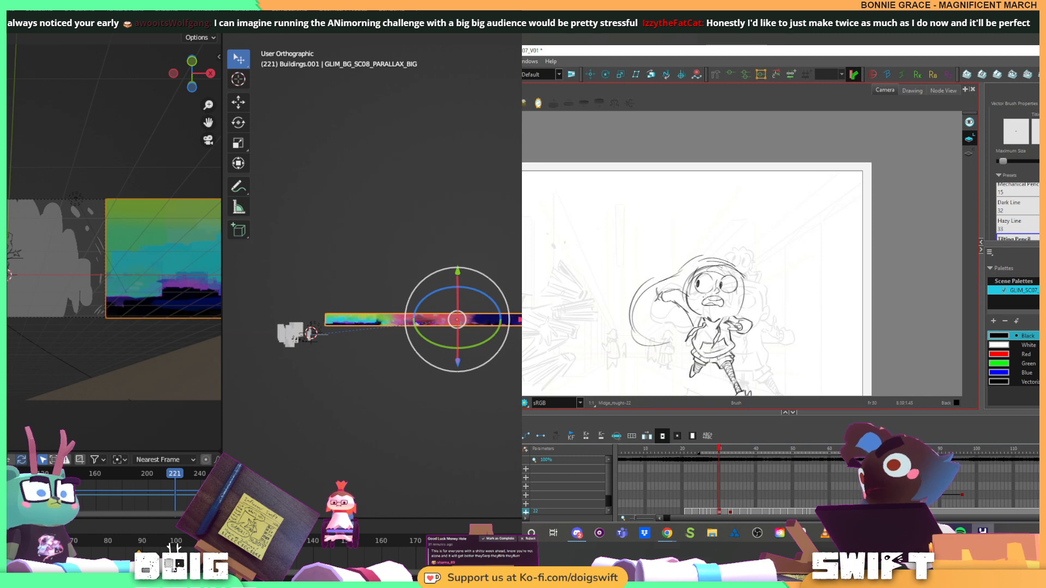
key(g)
key(x)
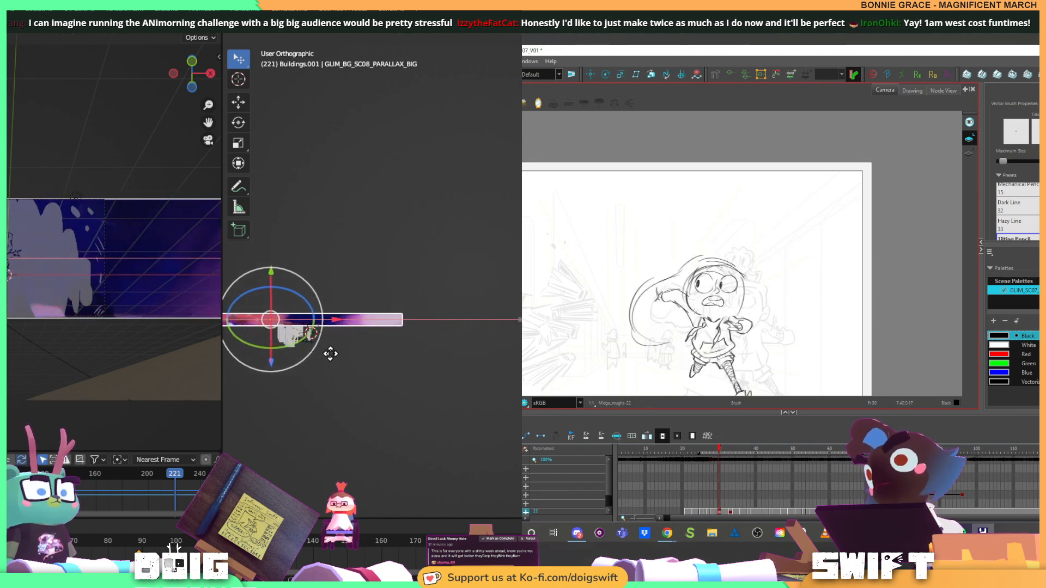
click(254, 373)
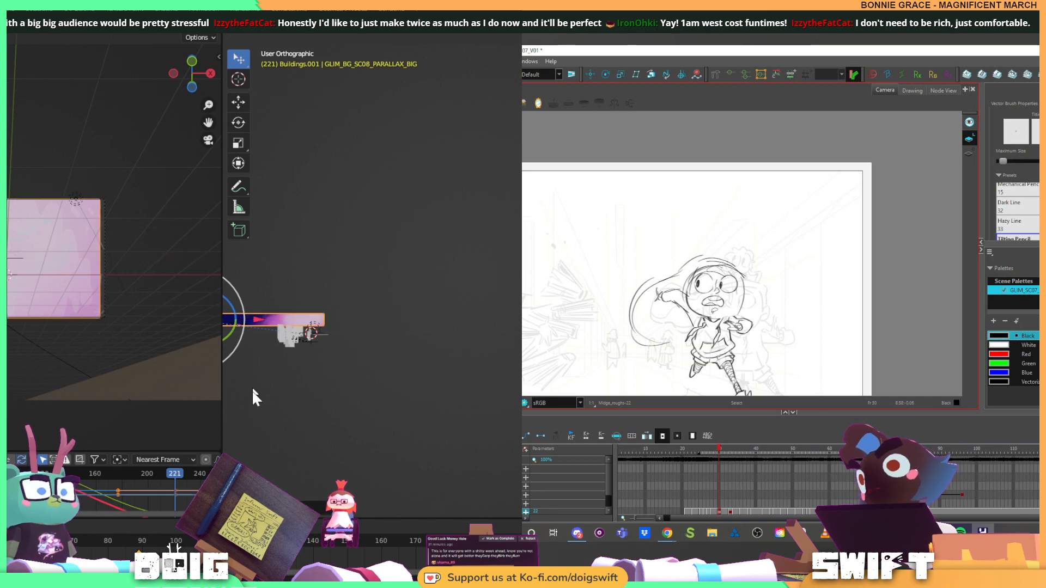
Play the shot from frame 89 to check the speed of the panorama's slide
click(141, 542)
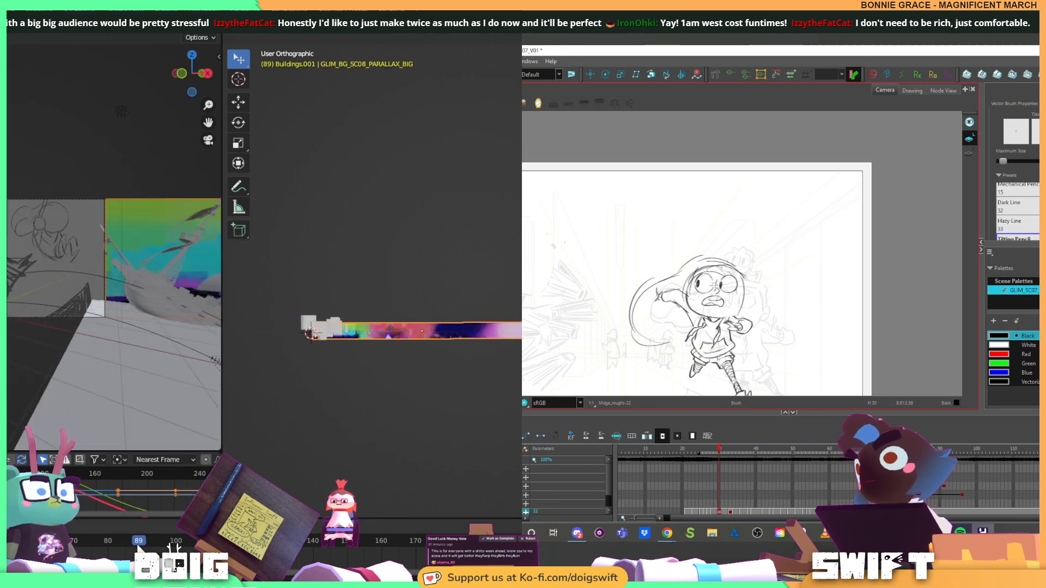
key(space)
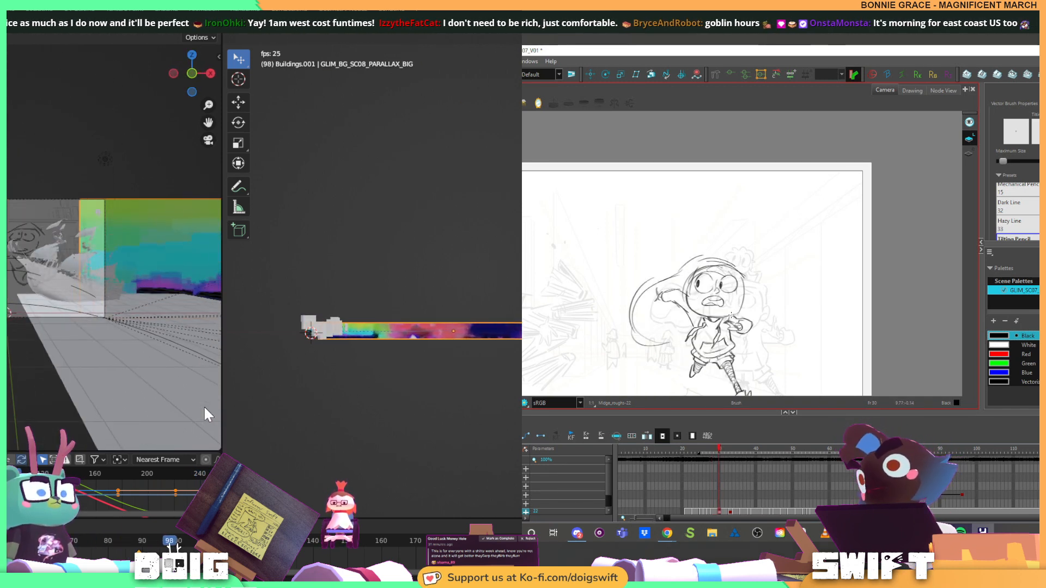
key(space)
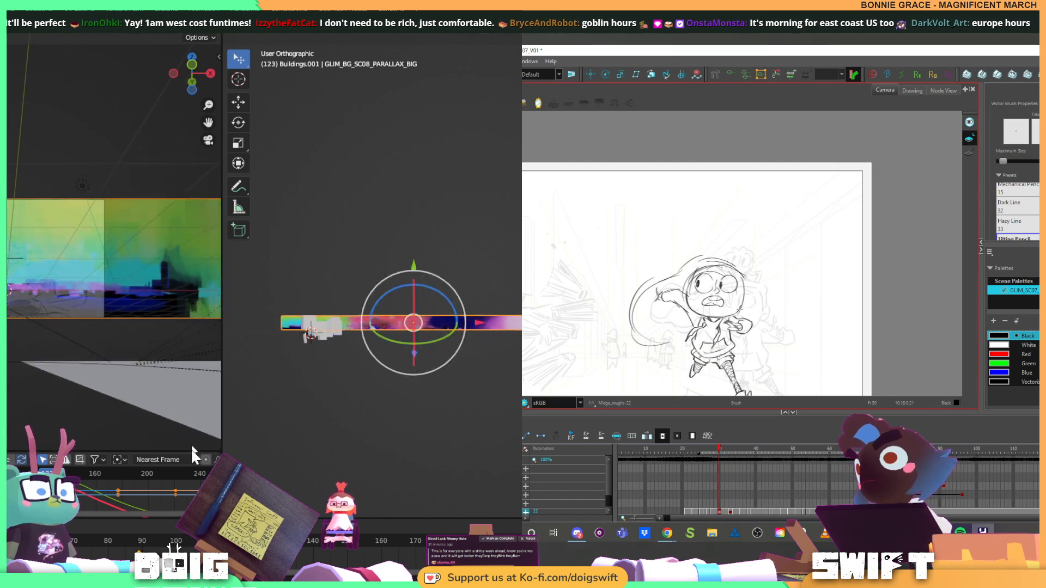
Move the panorama plane's end keyframe earlier to about frame 160 and replay the shot from frame 89
mouse_move(140, 544)
mouse_down()
mouse_move(272, 543)
mouse_move(346, 523)
mouse_move(381, 505)
mouse_move(315, 505)
mouse_move(283, 470)
mouse_move(399, 450)
mouse_move(493, 413)
mouse_up()
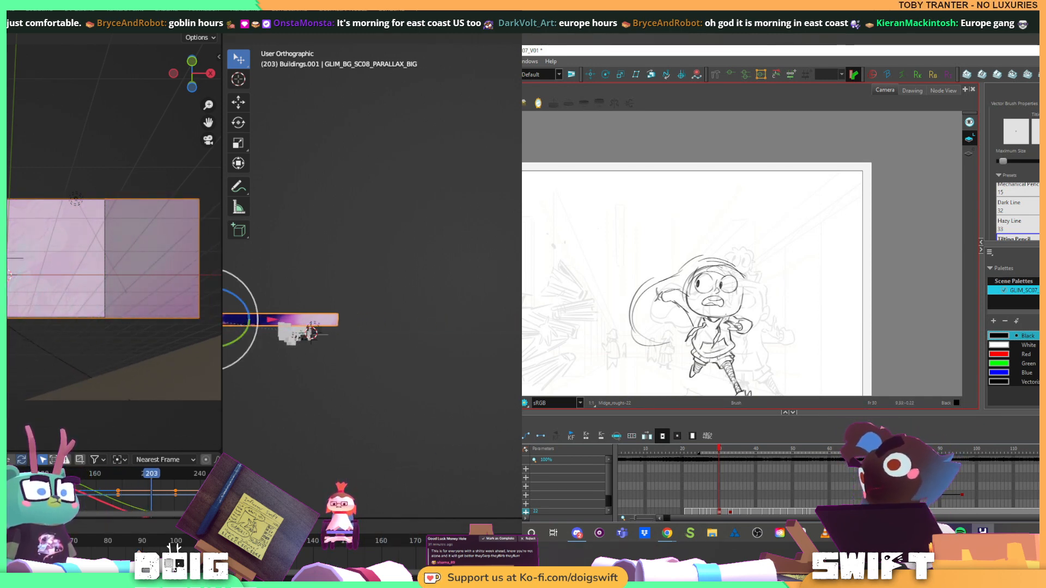
drag(175, 492, 159, 492)
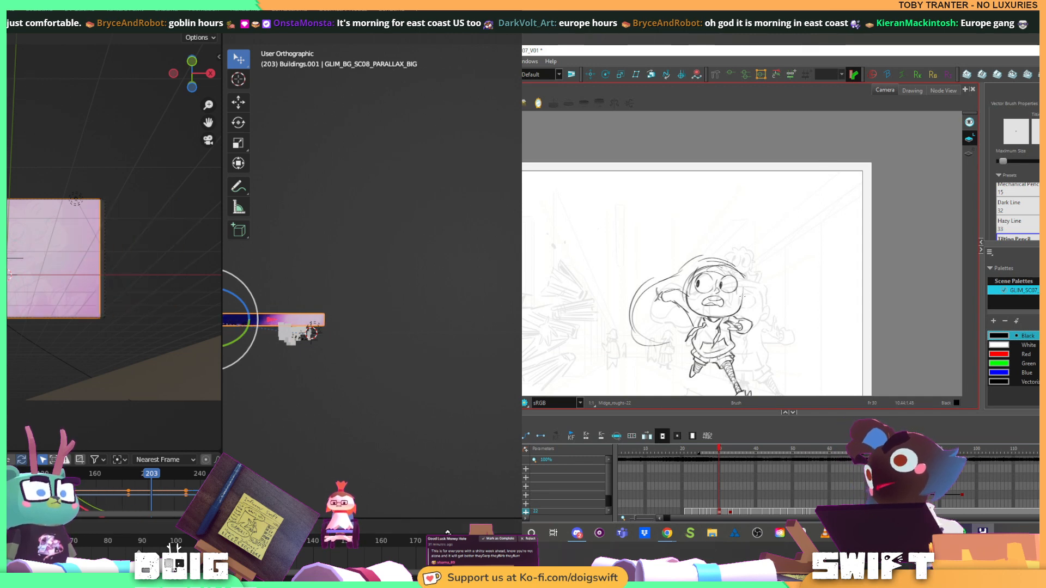
drag(448, 533, 139, 542)
key(space)
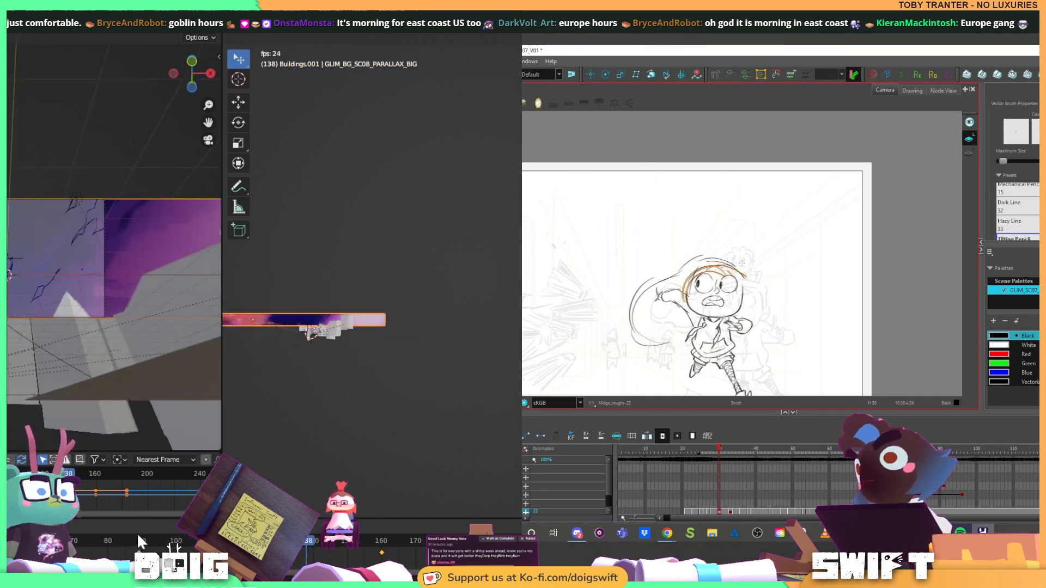
drag(738, 305, 749, 290)
key(Escape)
drag(142, 543, 235, 543)
Widen the camera viewport and reframe it so more of the camera frame and panorama plane fits
click(767, 279)
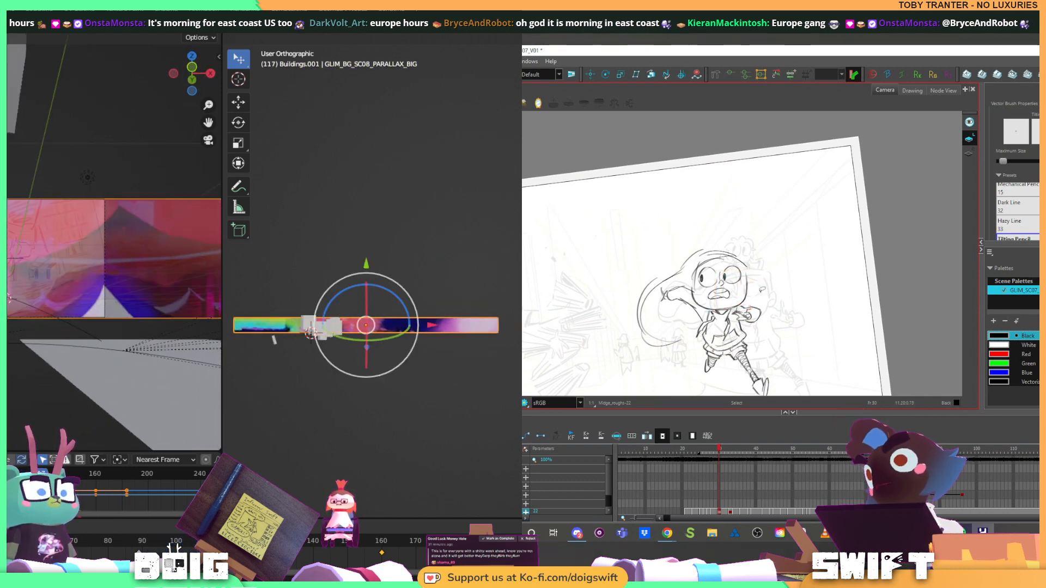
drag(768, 279, 734, 287)
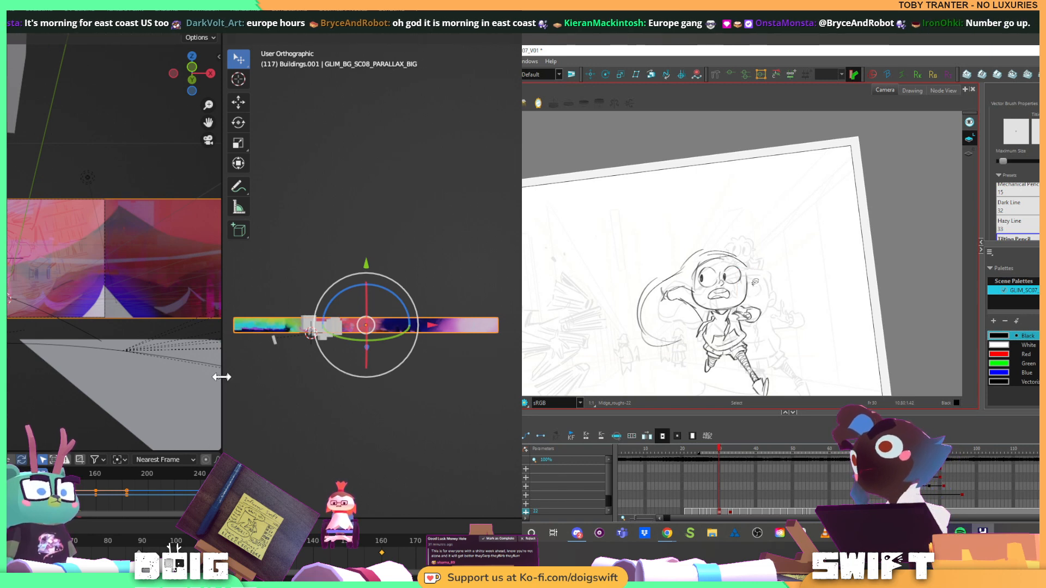
drag(221, 377, 395, 327)
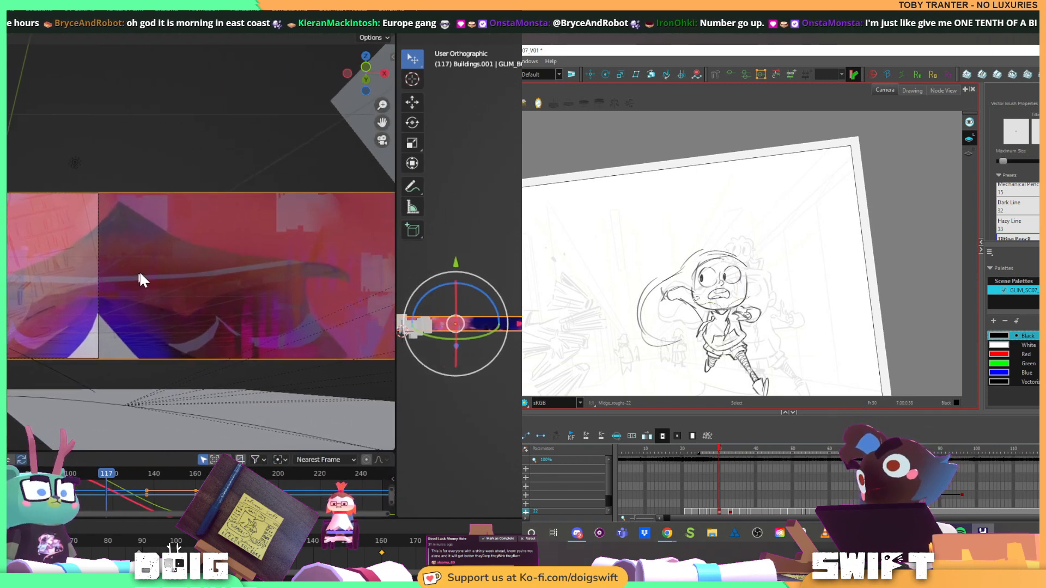
drag(141, 279, 169, 269)
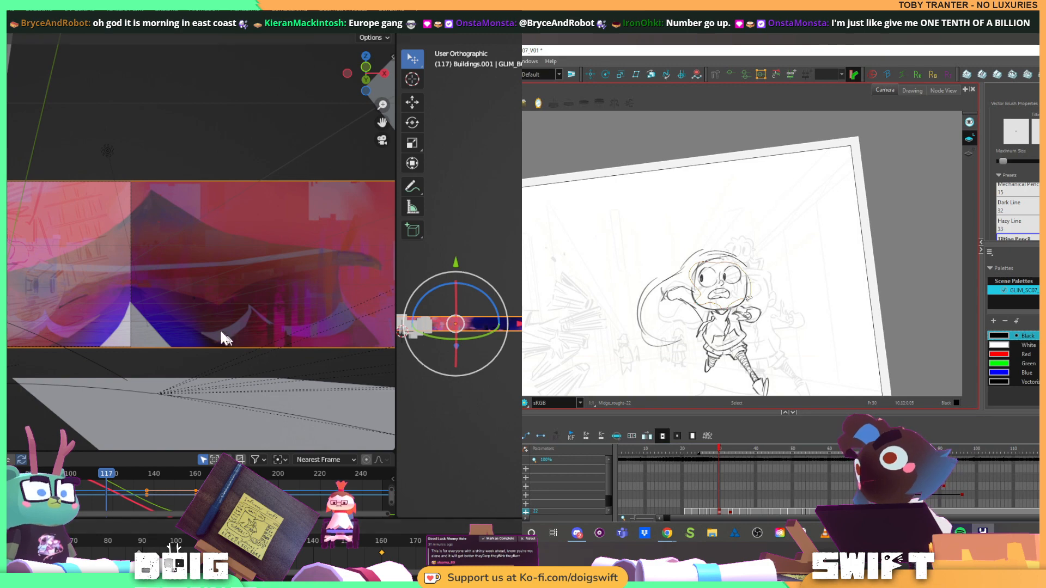
drag(169, 304, 325, 309)
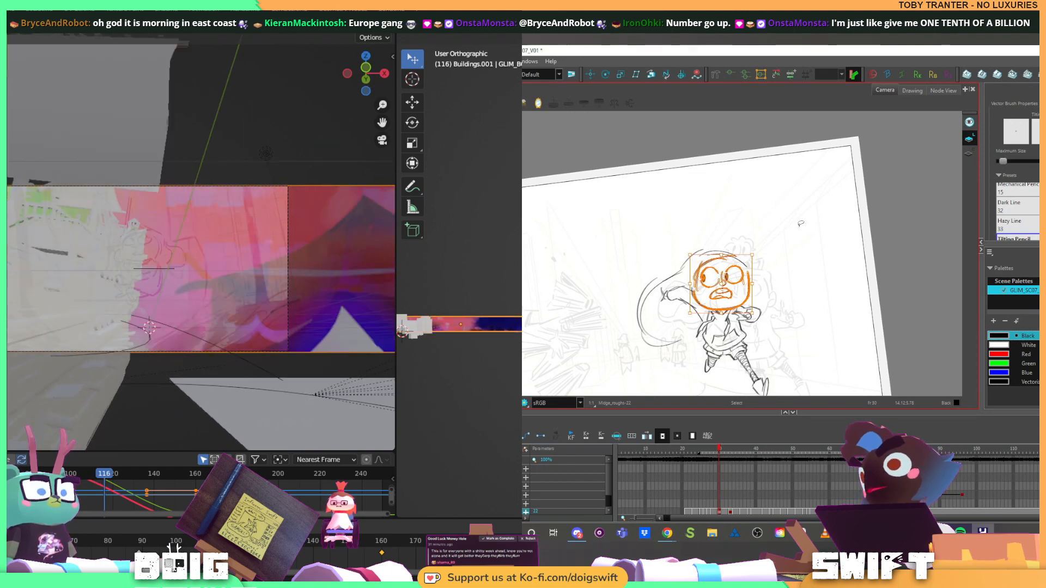
With the drawing canvas rotated, brush a curved line across the rough character's forehead
key(alt+b)
drag(692, 287, 694, 299)
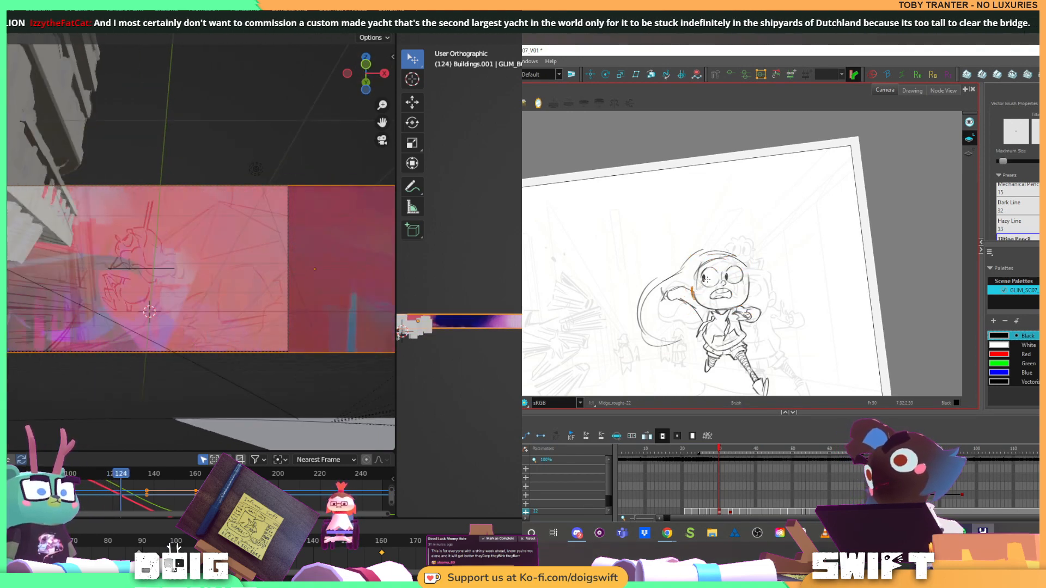
key(ctrl+z)
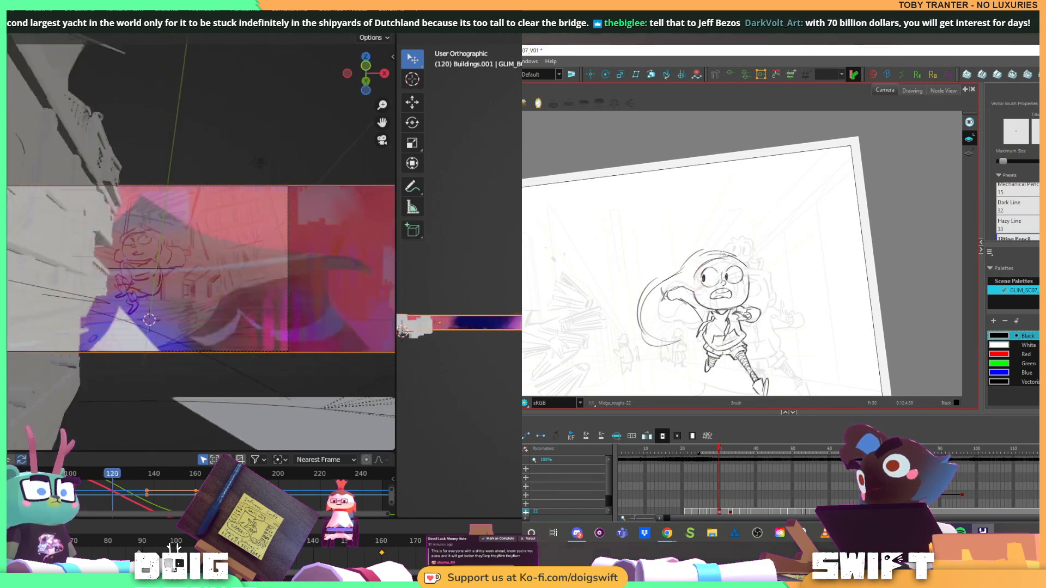
key(ctrl+alt)
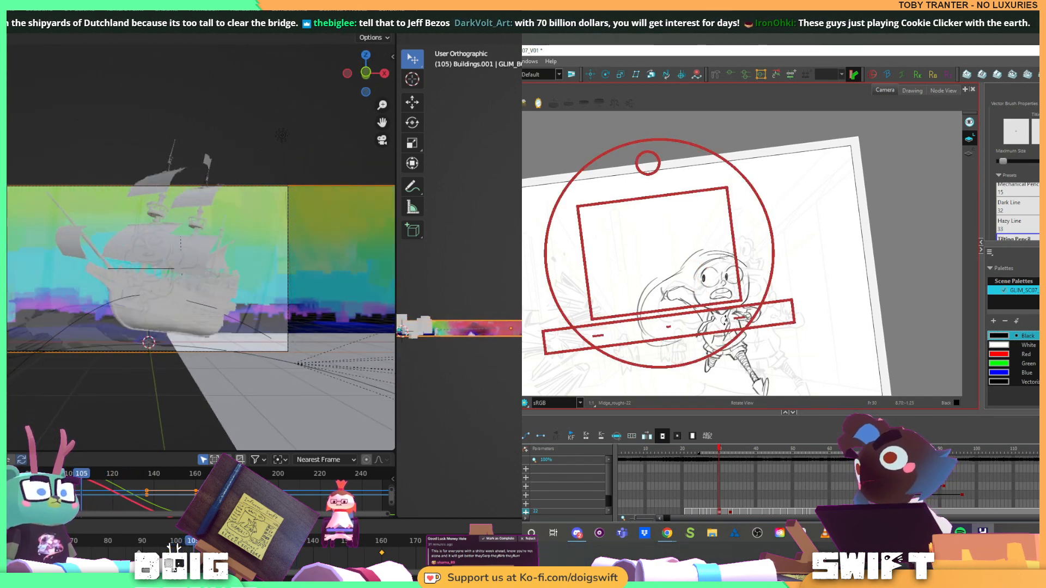
mouse_move(725, 321)
mouse_down()
mouse_move(743, 251)
mouse_move(719, 335)
mouse_up()
key(space)
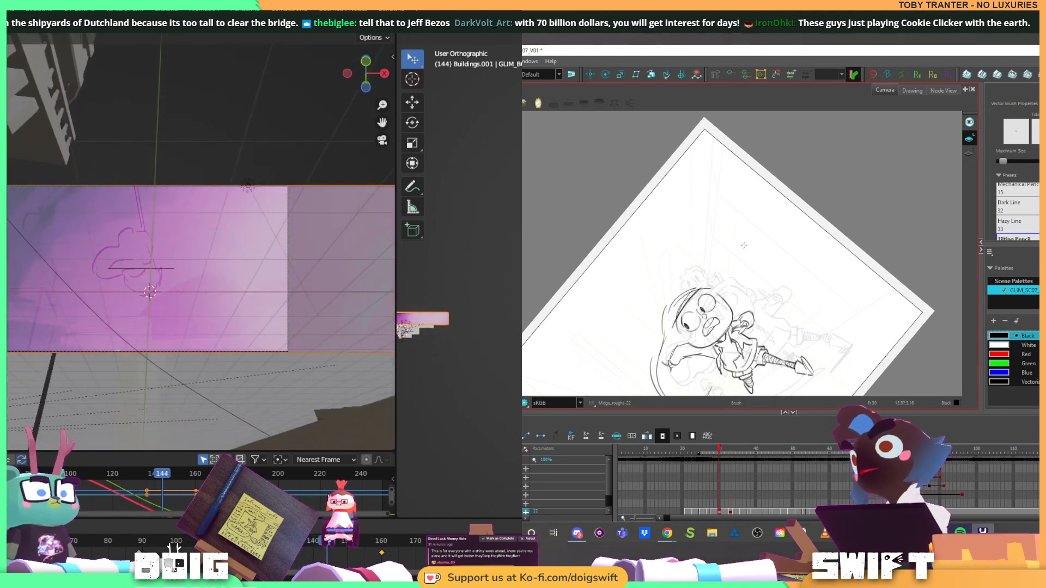
drag(718, 276, 688, 308)
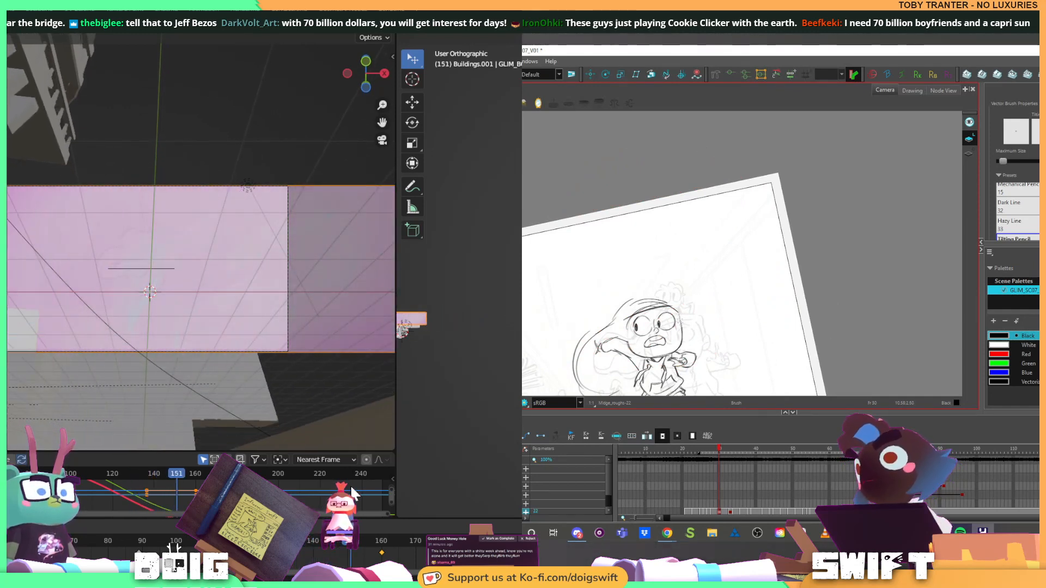
Scrub between frames 151 and 167 to check where the panorama's end reaches the camera frame's edge
drag(361, 483, 364, 483)
drag(681, 324, 681, 323)
drag(364, 483, 378, 486)
drag(682, 323, 715, 301)
drag(379, 486, 406, 490)
drag(715, 301, 725, 286)
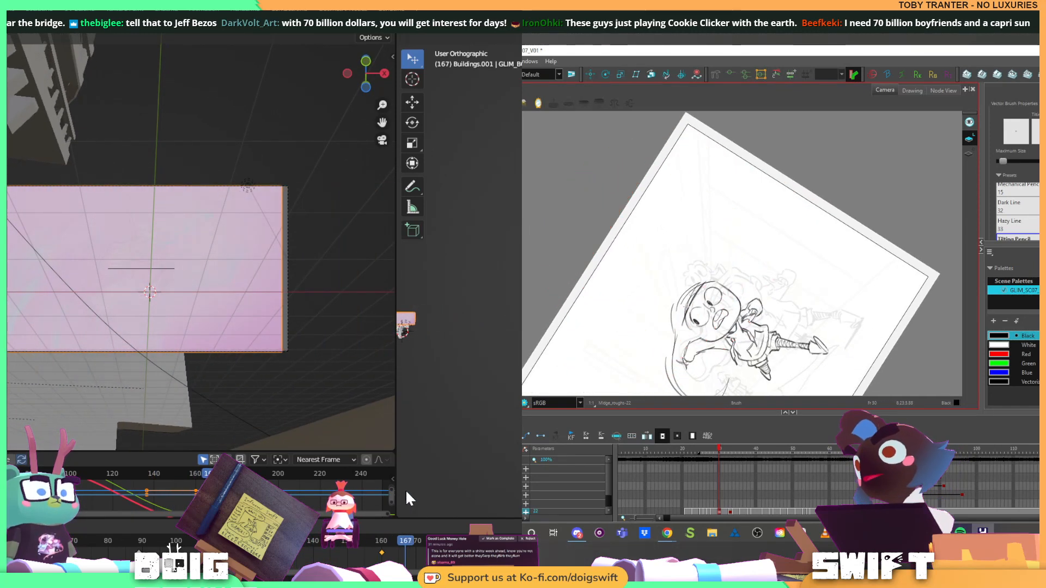
mouse_move(475, 482)
mouse_down()
mouse_move(328, 475)
mouse_move(299, 491)
mouse_move(371, 473)
mouse_up()
drag(758, 230, 755, 291)
Move the panorama plane's end keyframe later in time, and select the rough character's forehead and hair lines
click(396, 562)
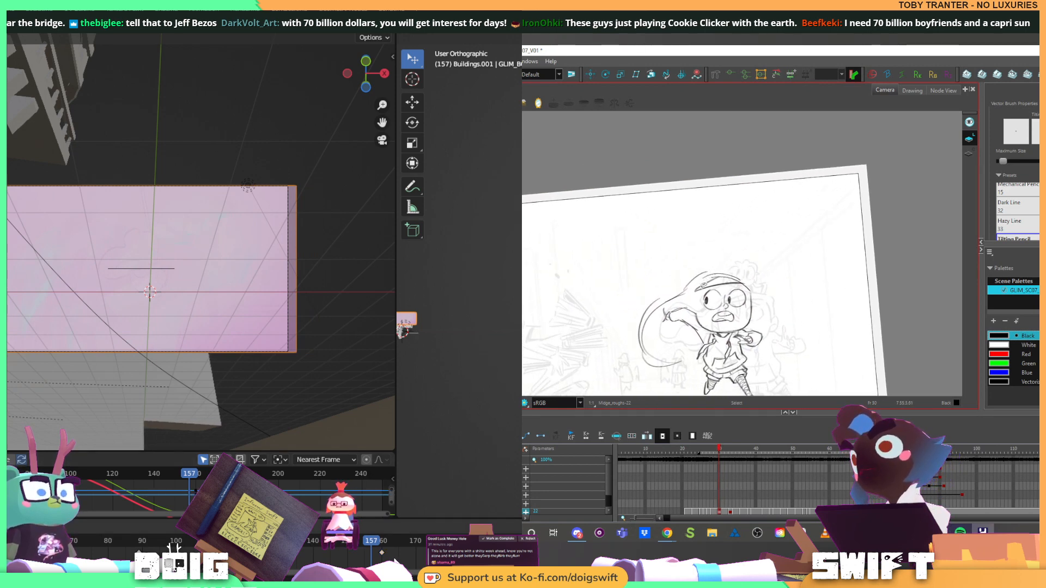
click(697, 287)
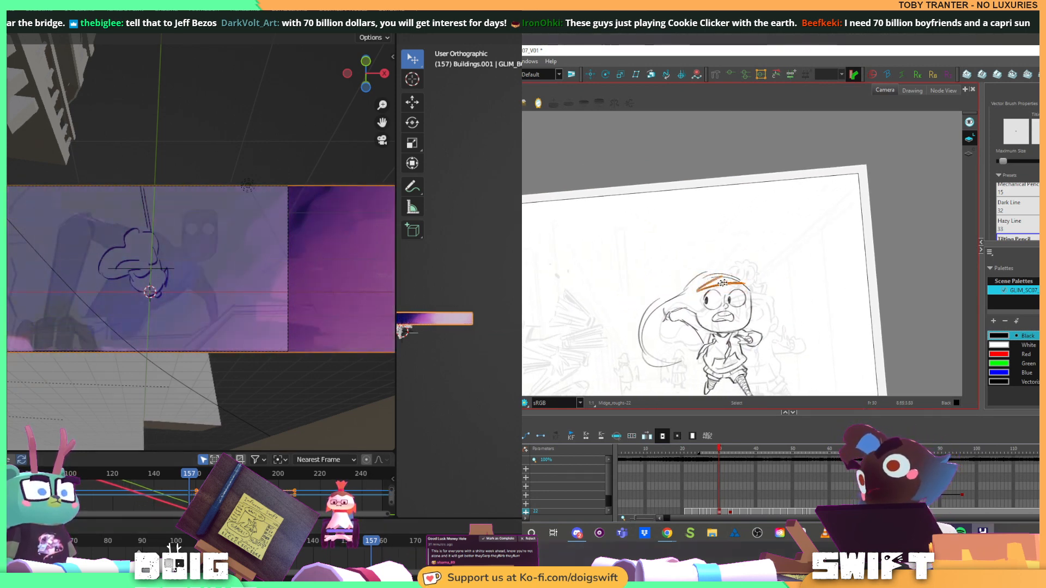
drag(697, 299, 696, 303)
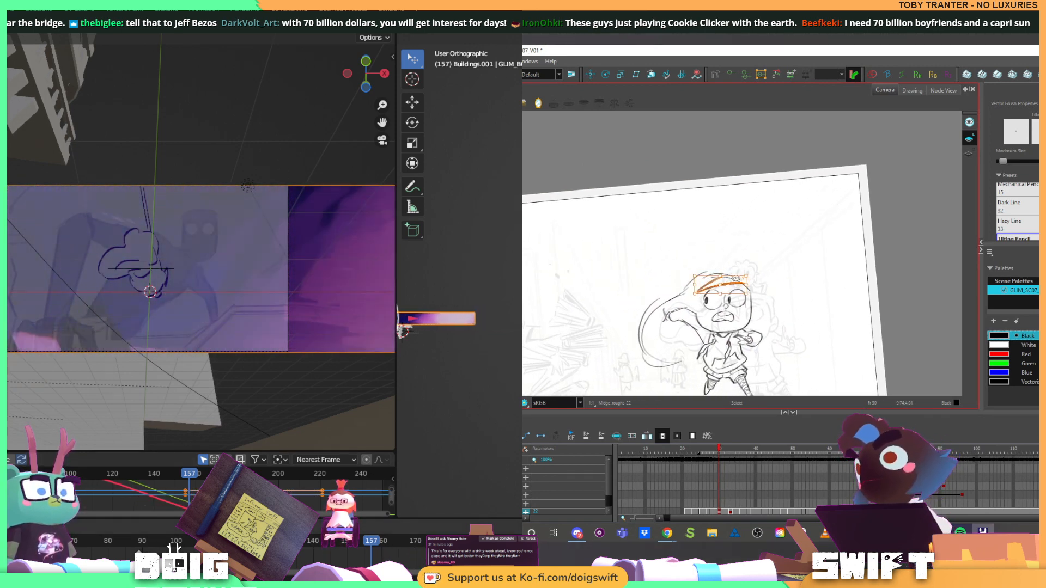
Replay the shot several times from frame 89 to review the retimed panorama slide through the camera view
drag(372, 541, 140, 551)
key(f)
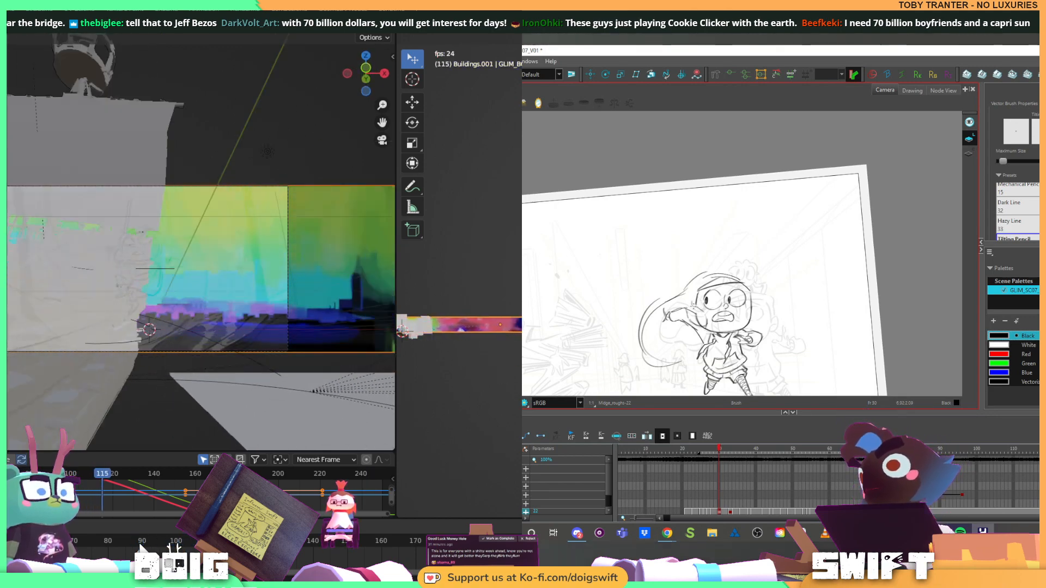
key(space)
click(142, 544)
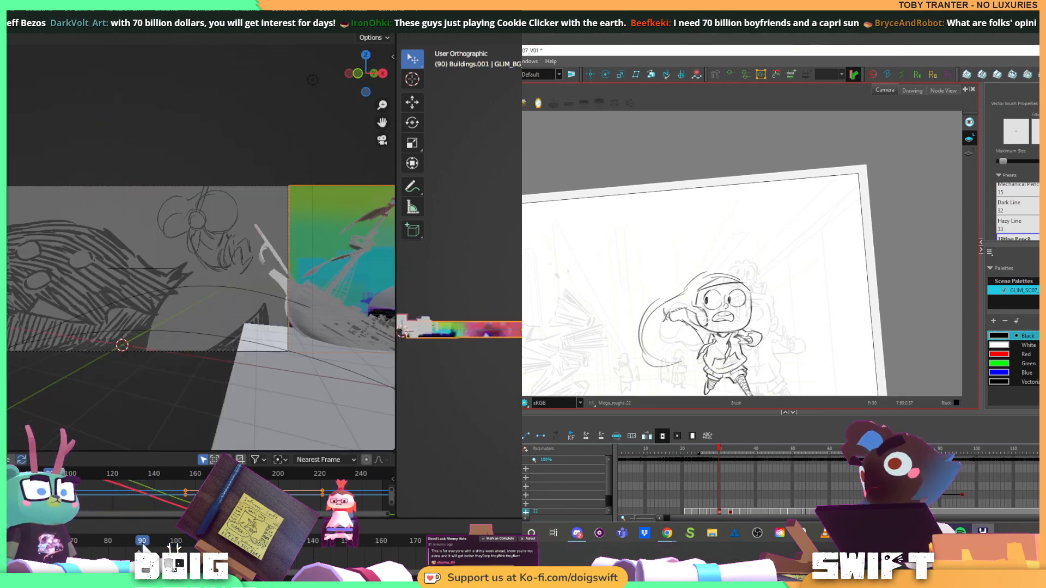
mouse_move(142, 545)
mouse_down()
mouse_move(265, 545)
mouse_move(140, 543)
mouse_up()
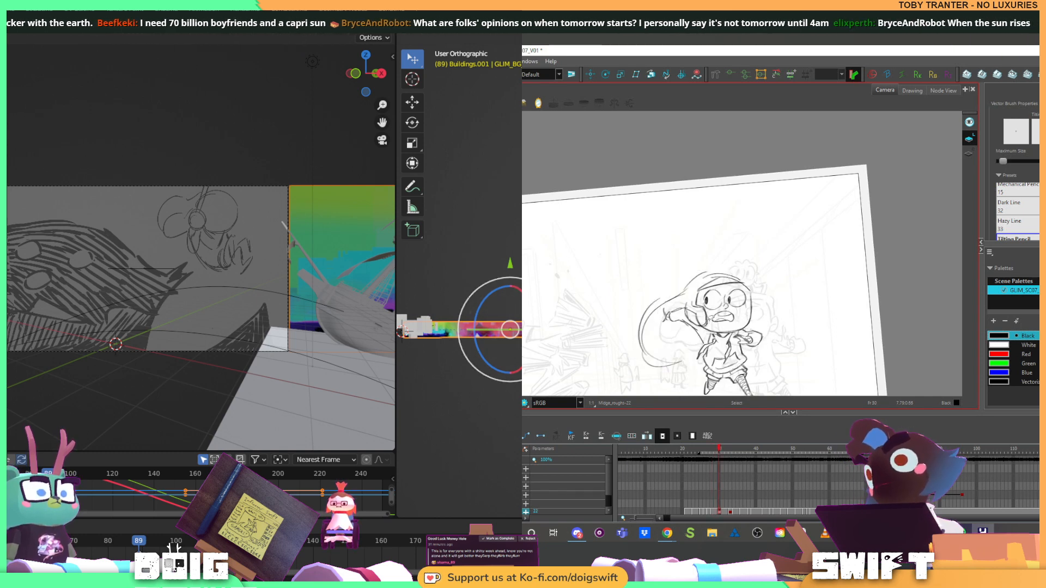
key(space)
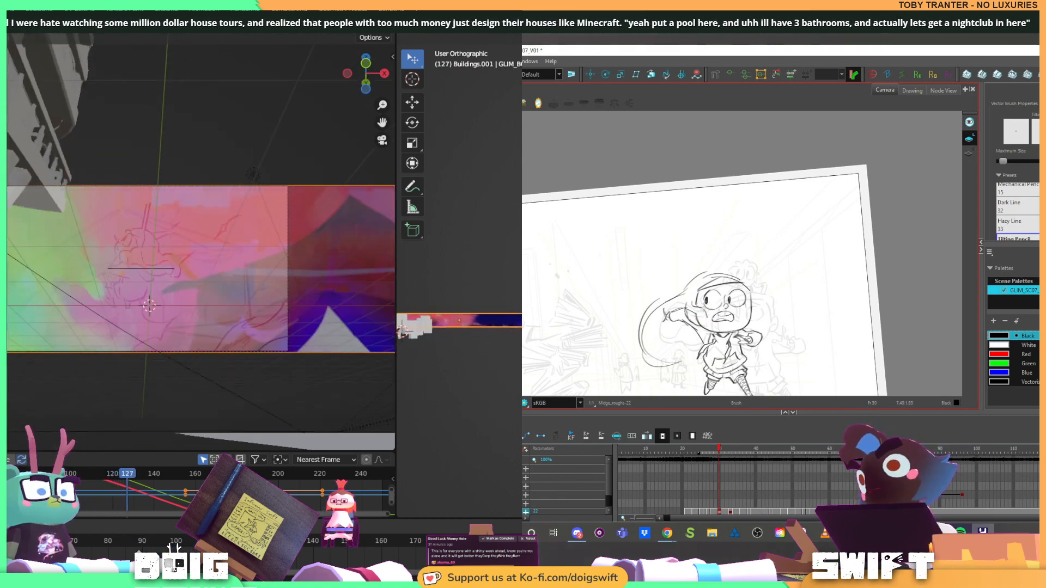
mouse_move(308, 544)
mouse_down()
mouse_move(357, 544)
mouse_move(140, 547)
mouse_up()
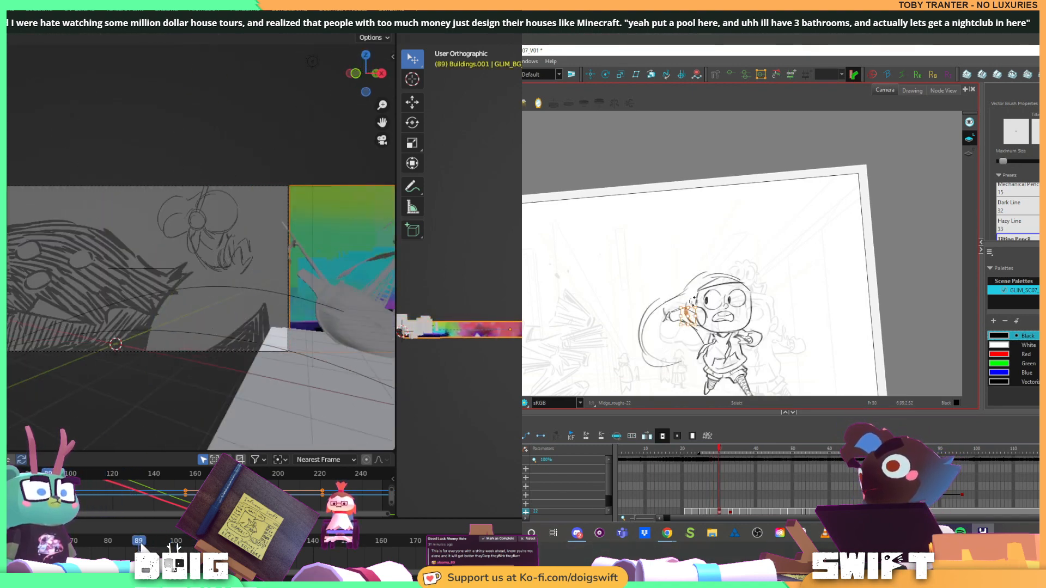
key(space)
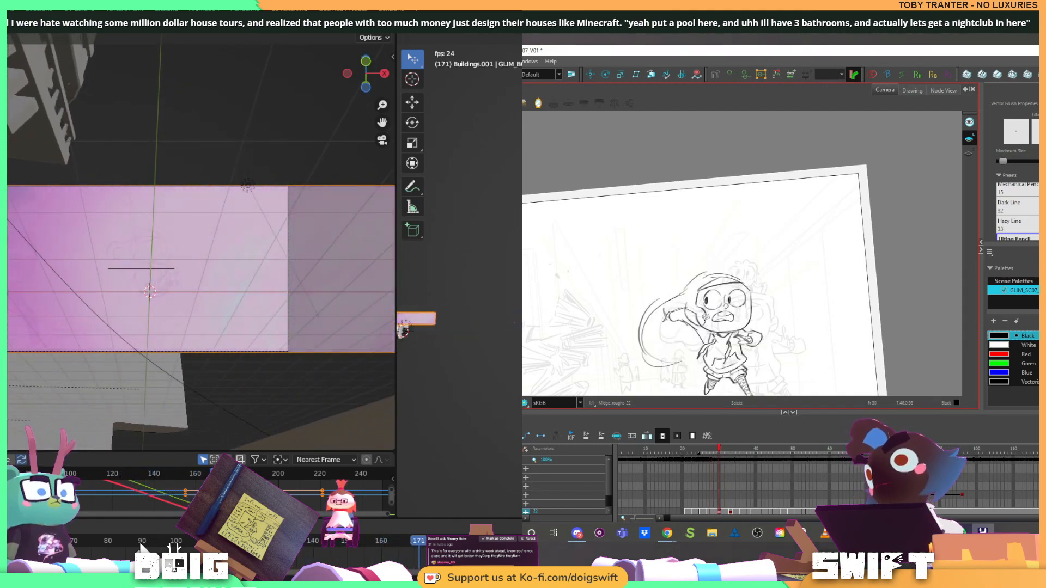
Stop playback at frame 189 and inspect the panorama plane's placement in the camera view and the 3D scene
key(space)
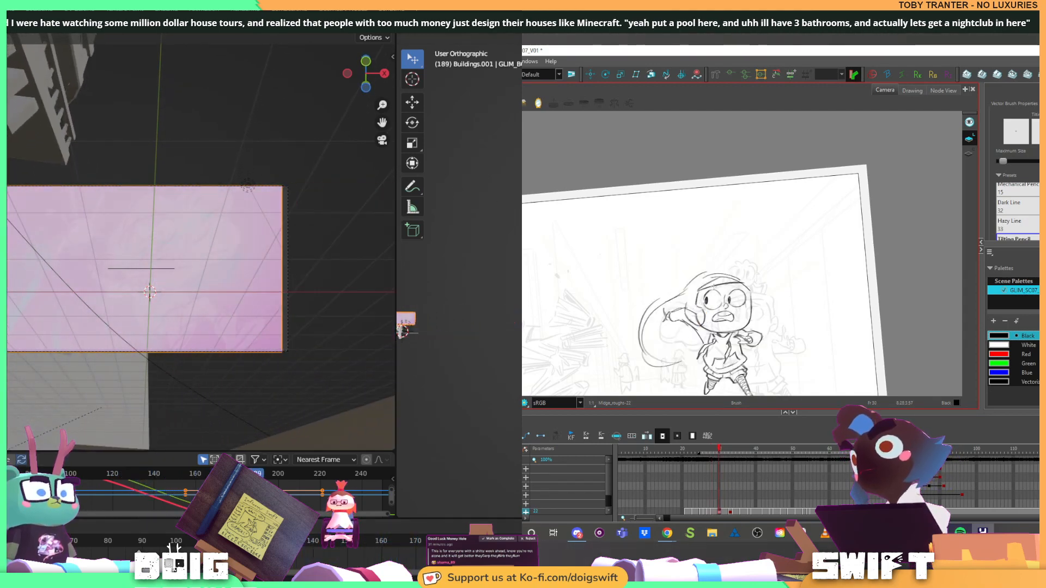
key(comma)
key(period)
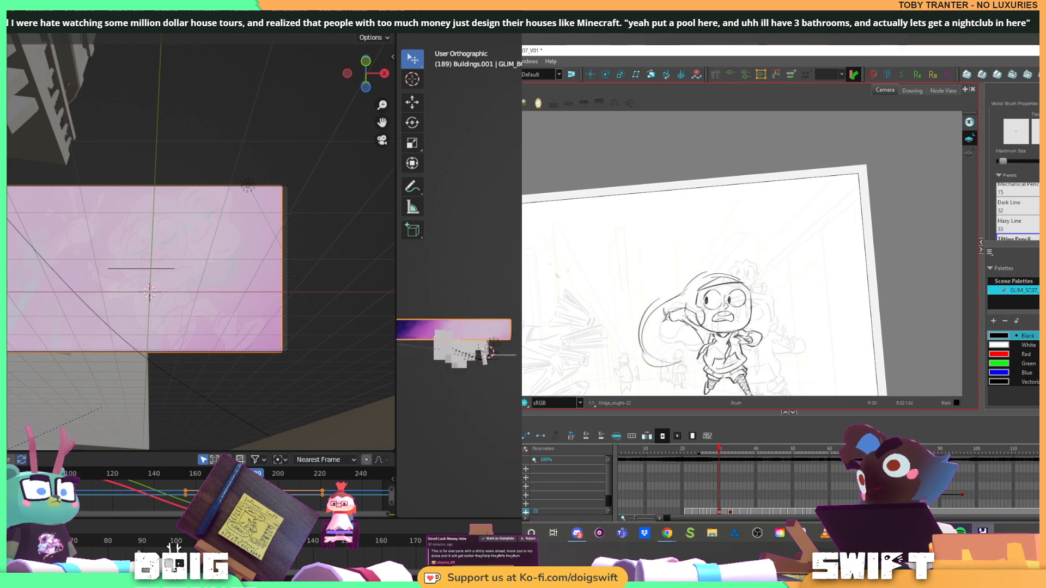
scroll(514, 343, up, 3)
key(comma)
key(period)
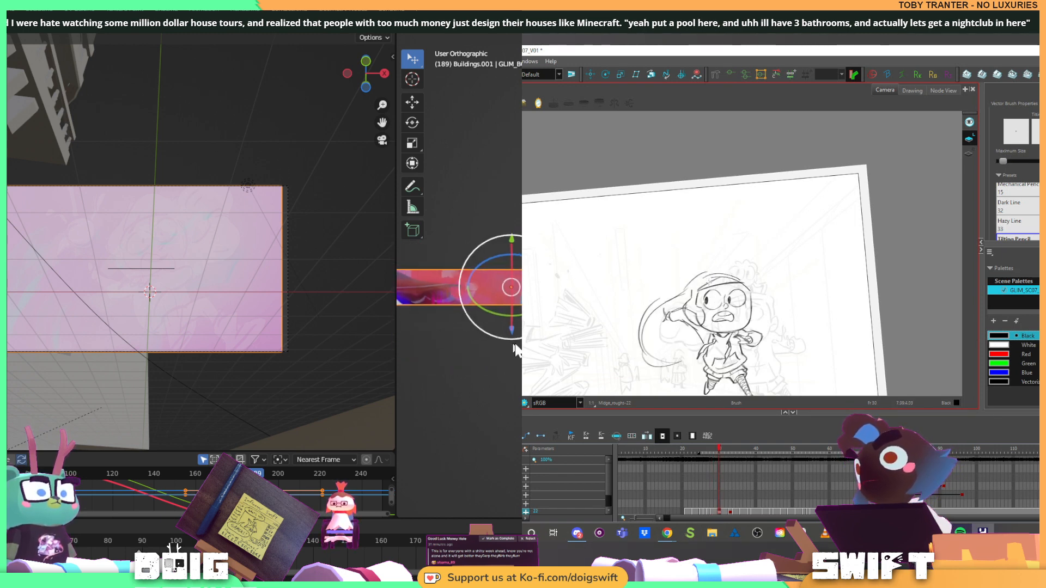
drag(515, 344, 388, 333)
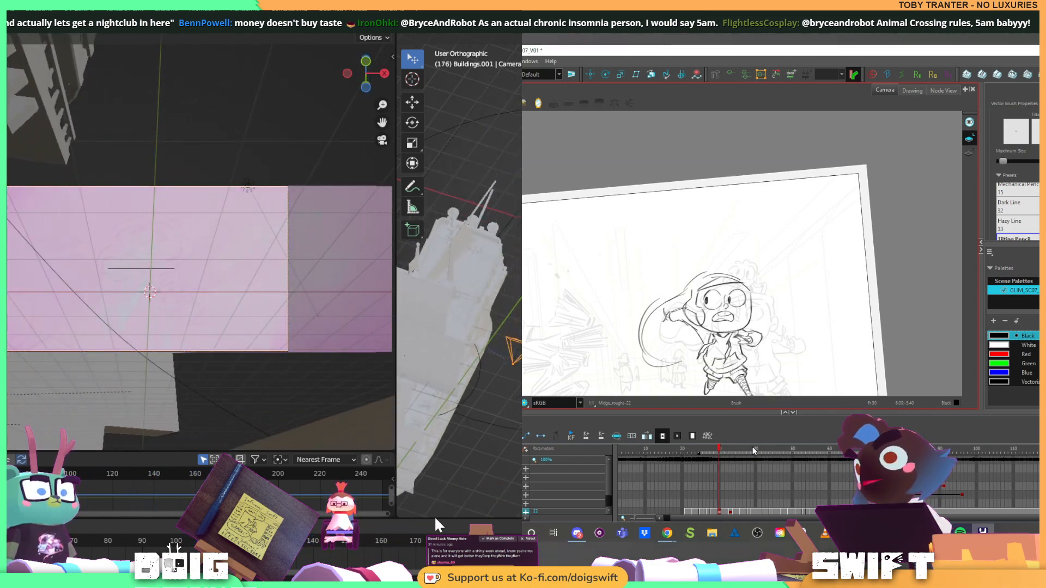
Scrub and replay the shot between about frames 69 and 199 to review how the panorama passes the camera
drag(435, 519, 438, 518)
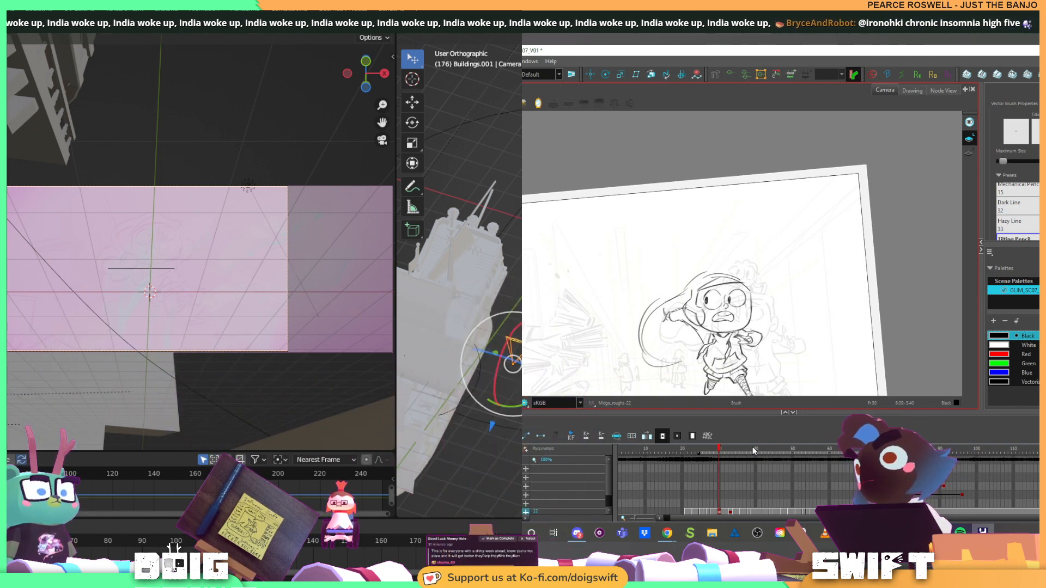
click(80, 542)
drag(83, 548, 460, 511)
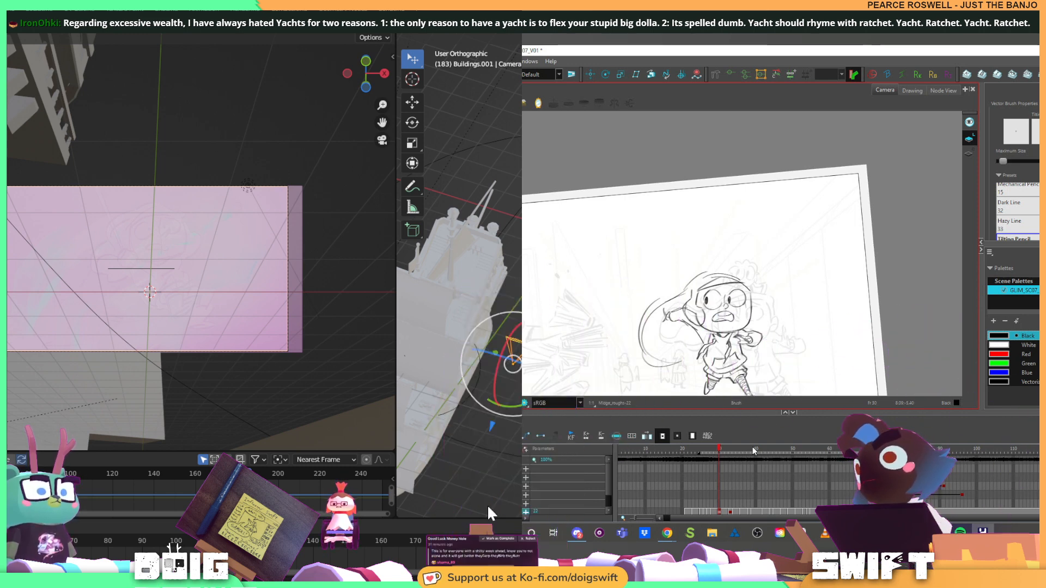
click(77, 539)
drag(75, 544, 231, 545)
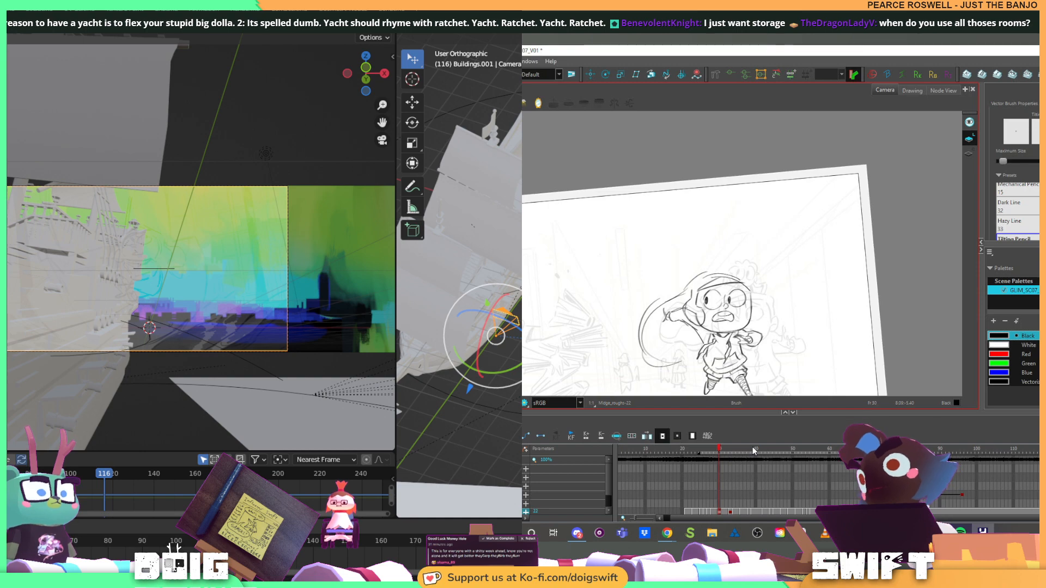
drag(231, 547, 394, 550)
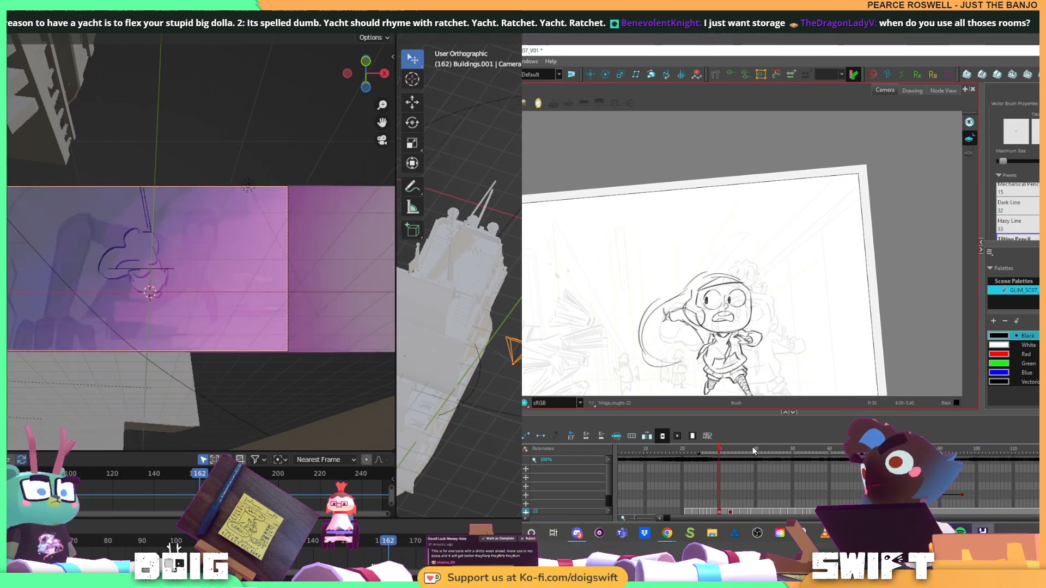
drag(74, 547, 57, 547)
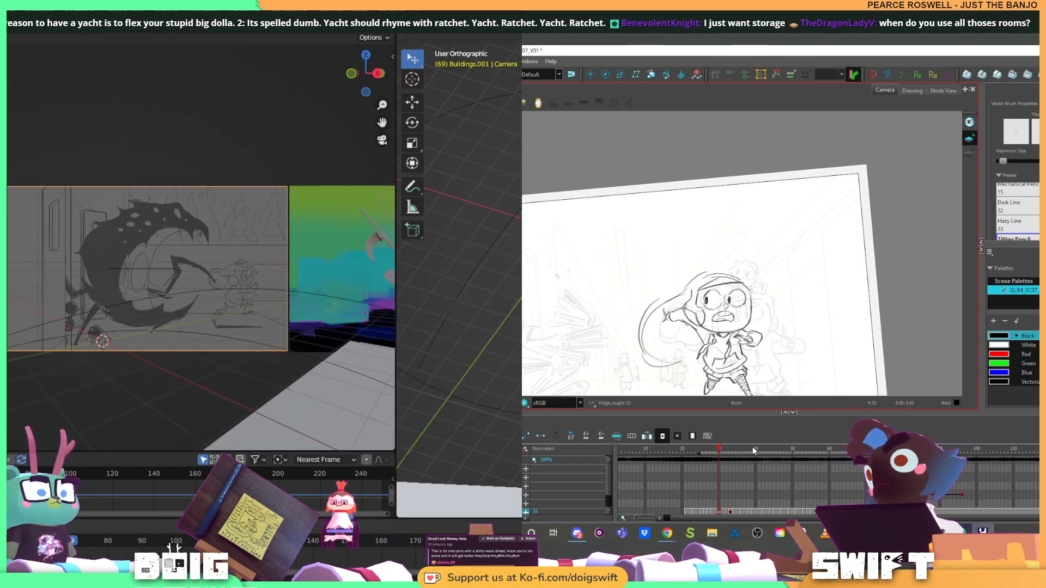
key(space)
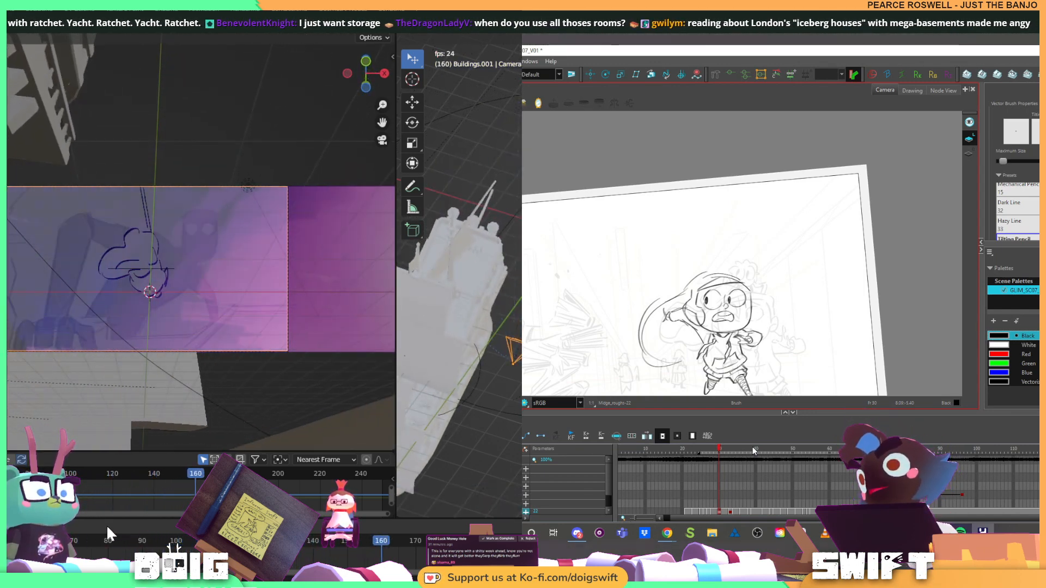
key(space)
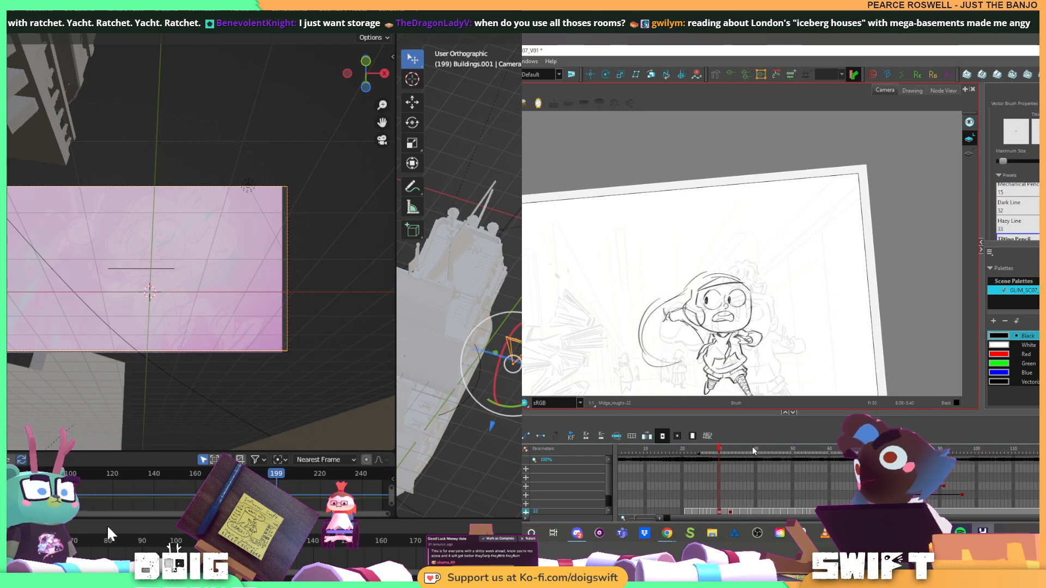
Select the panorama plane and rescale it at frame 188
drag(512, 383, 534, 299)
click(461, 309)
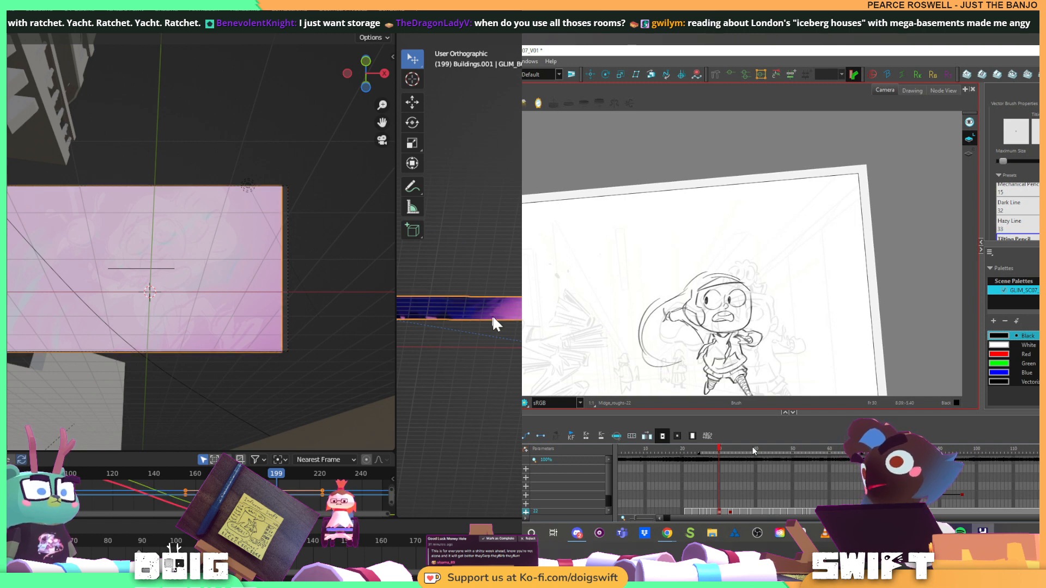
drag(514, 542, 469, 541)
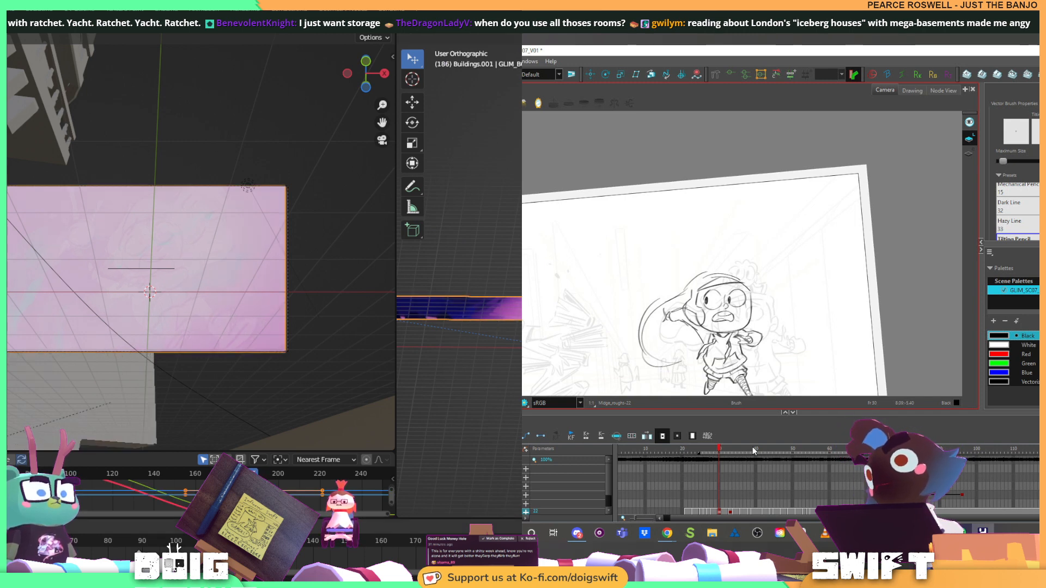
key(Right)
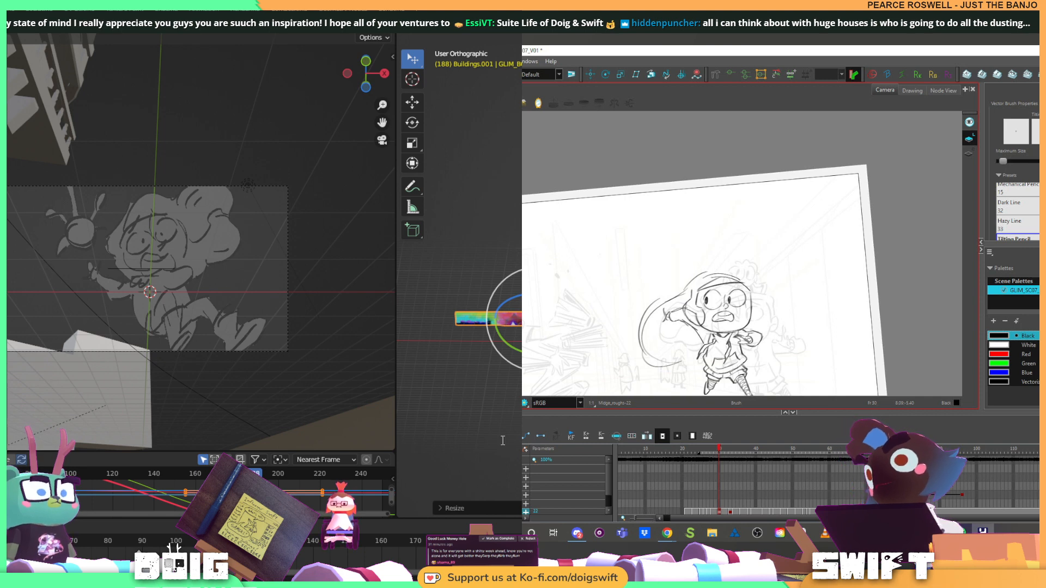
At frame 89, move the rescaled panorama plane so its leading edge meets the edge of the camera frame
click(139, 541)
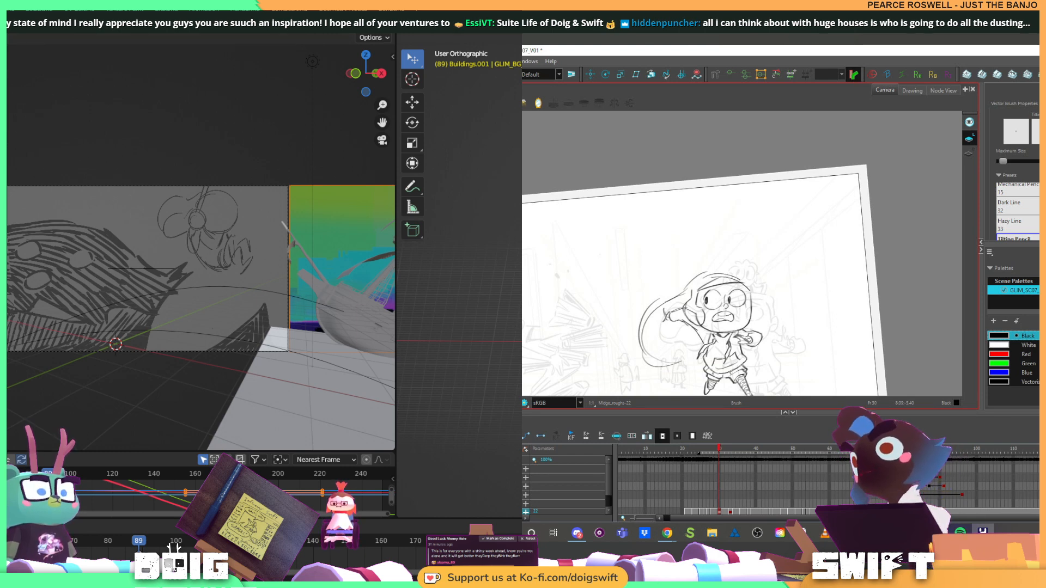
key(h)
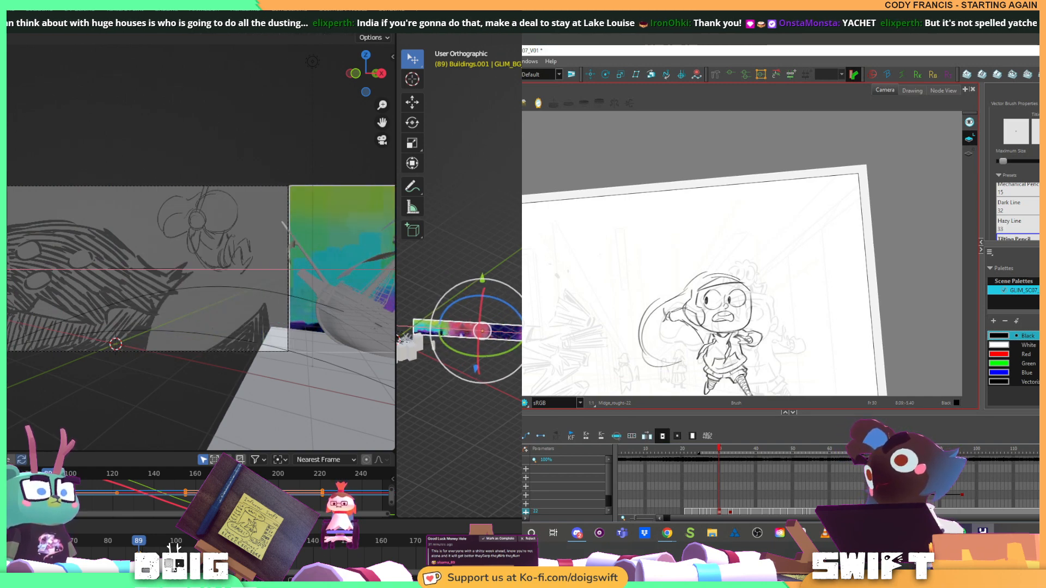
key(Return)
key(space)
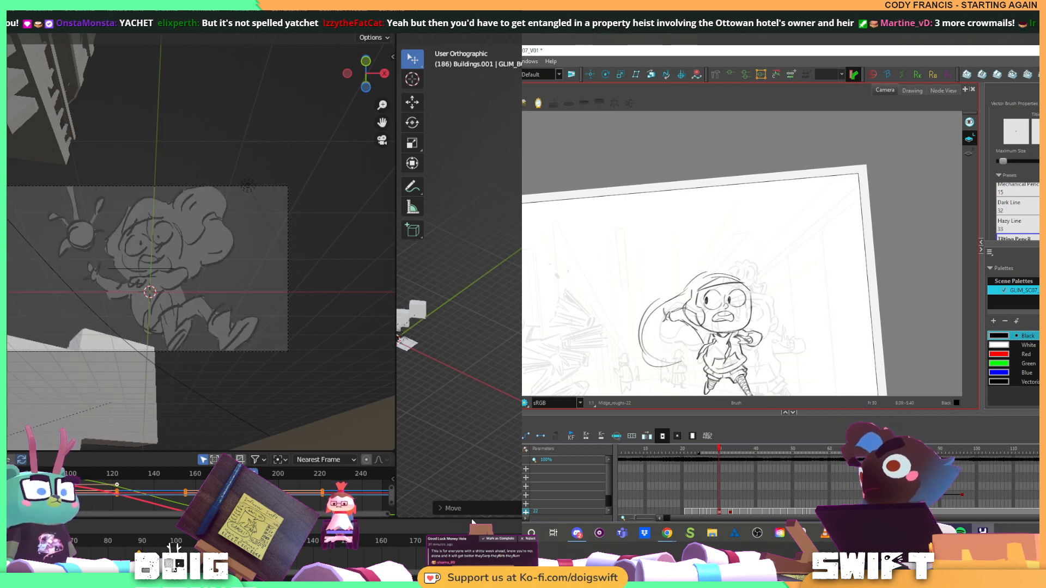
At frame 188, move the panorama plane along the X axis until its end lines up with the camera frame's edge
key(ctrl+z)
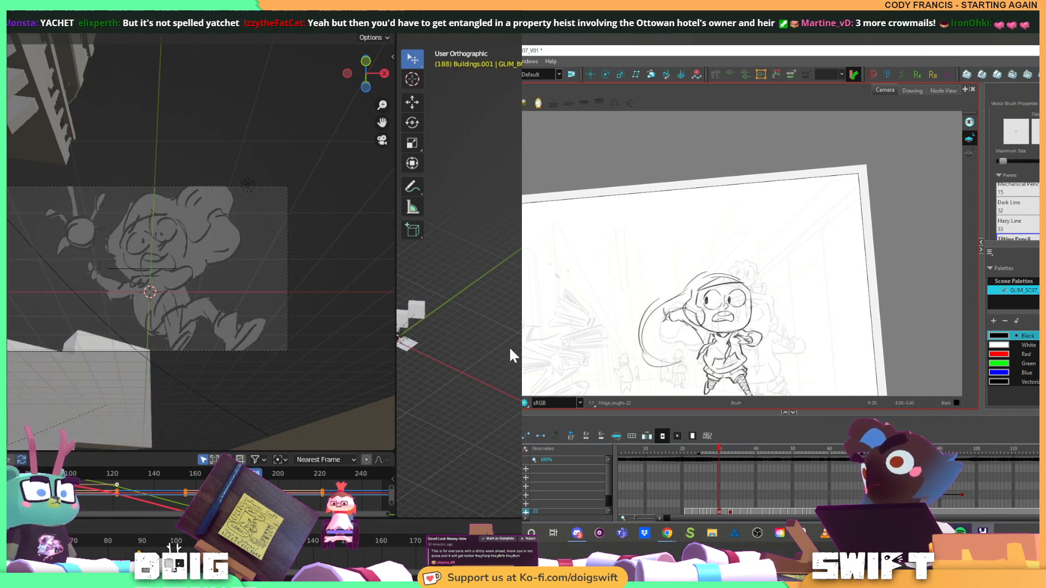
drag(510, 349, 510, 296)
key(KP_Decimal)
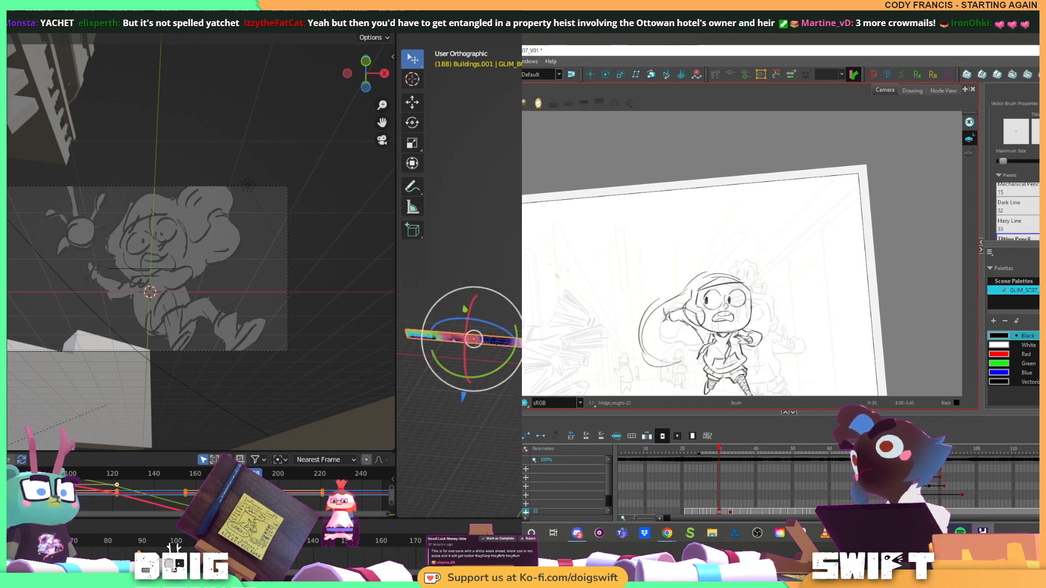
key(g)
key(x)
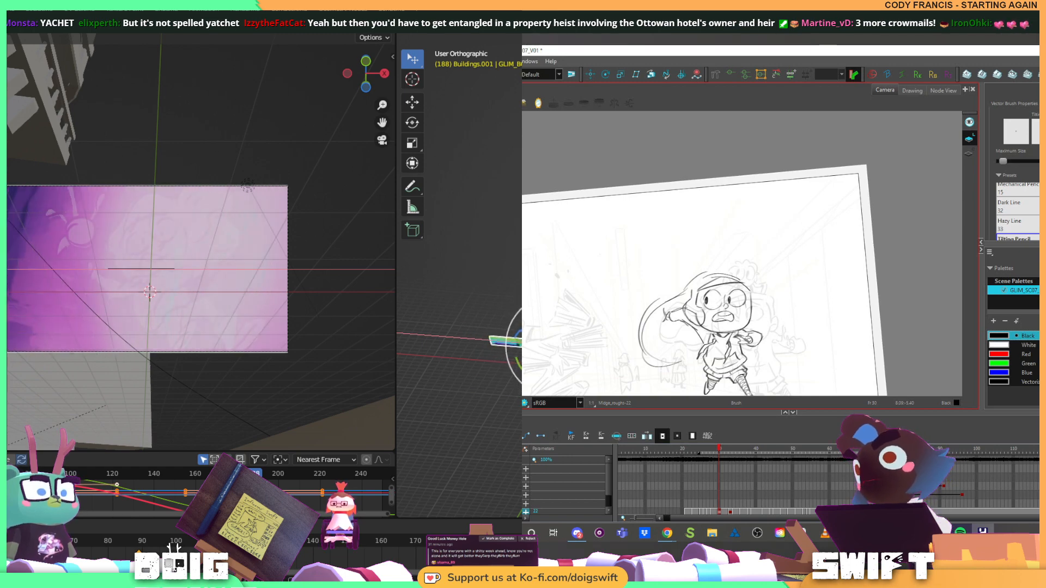
key(Return)
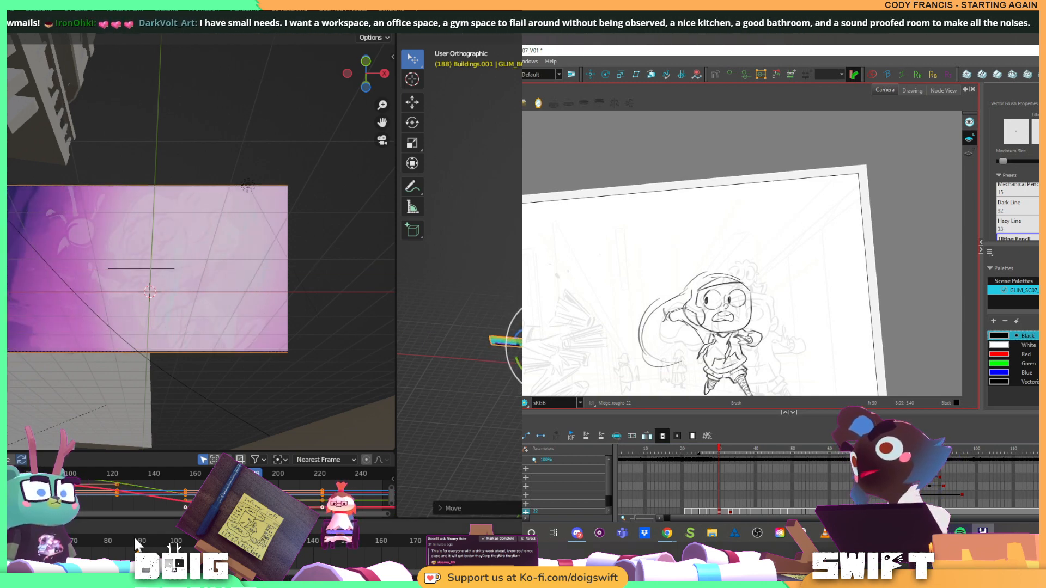
Review the slide from frame 90 to 202, and move the plane at frame 188 along X until its end slightly overlaps the camera frame's edge
key(space)
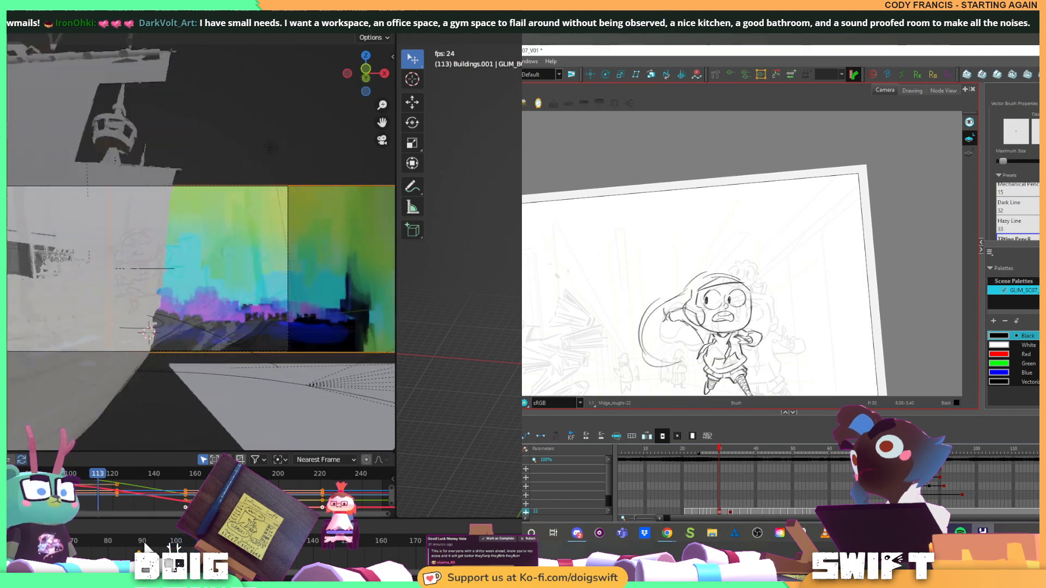
click(140, 543)
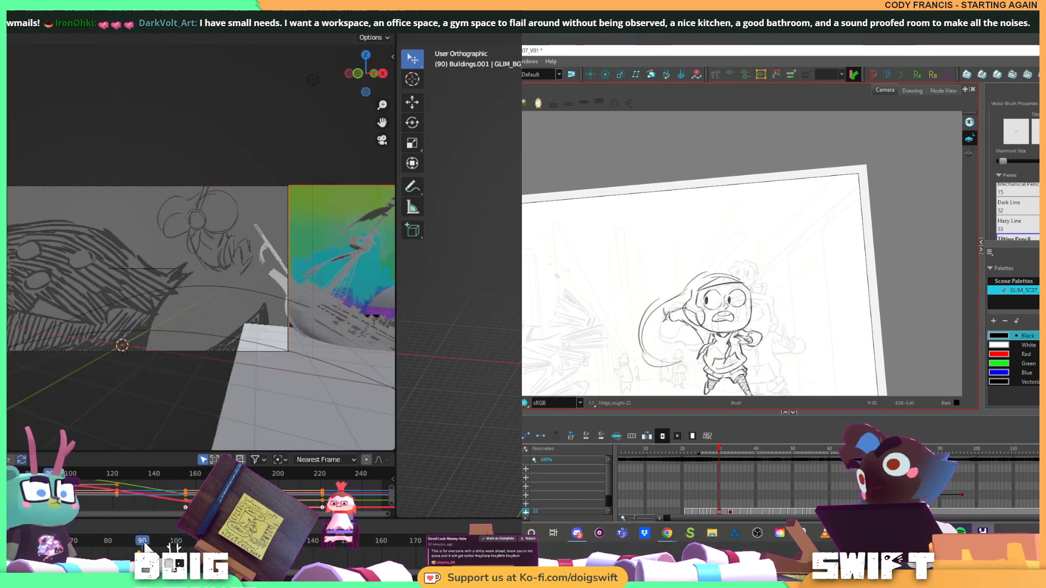
drag(141, 542, 190, 543)
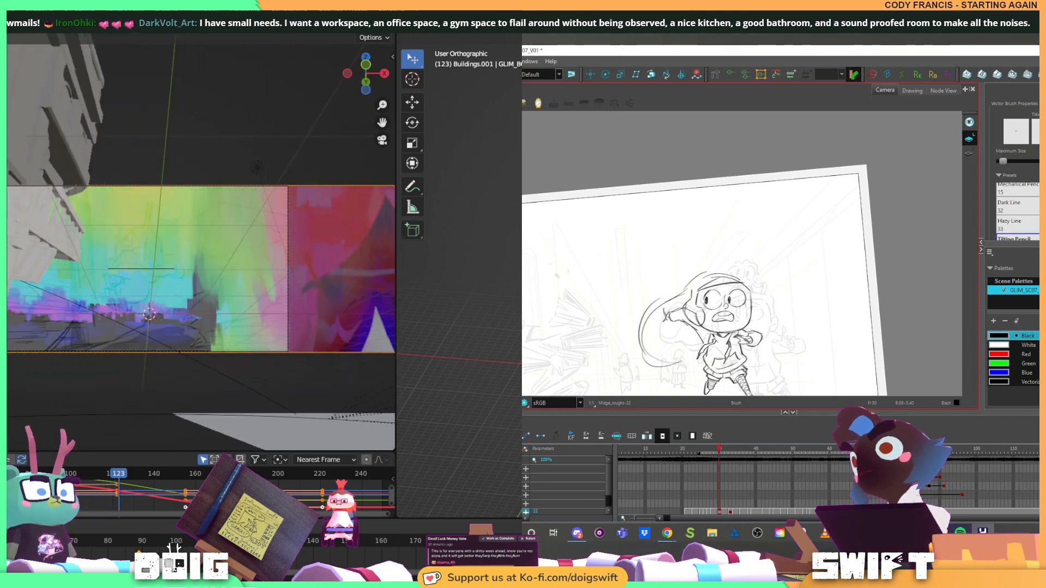
click(309, 536)
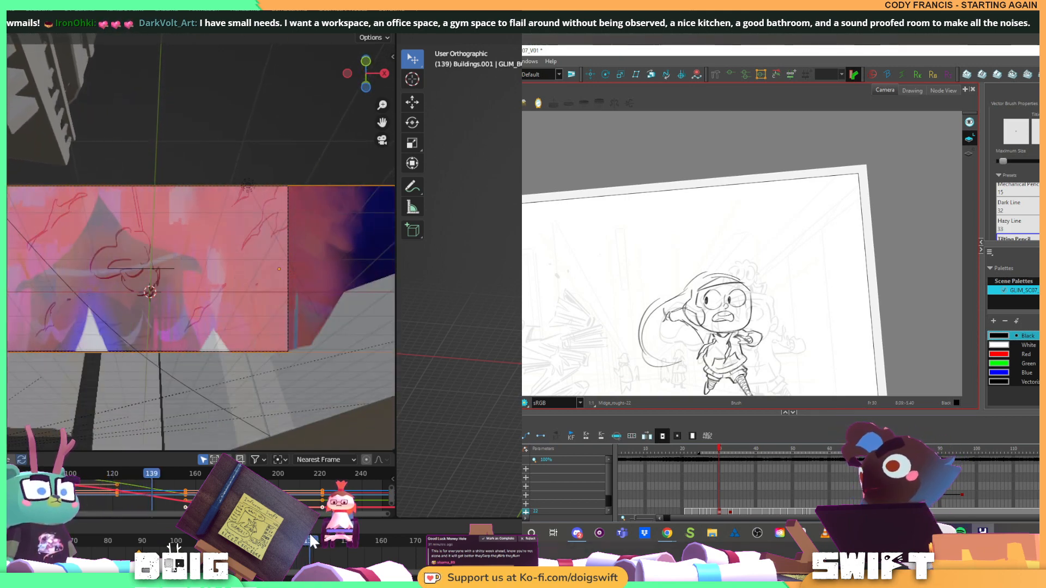
drag(311, 535, 525, 522)
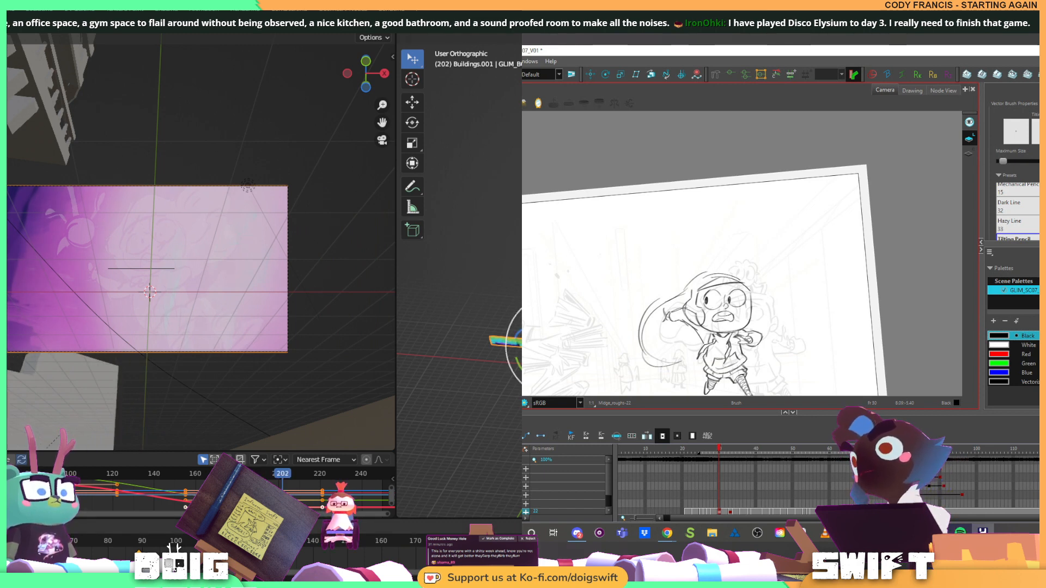
click(480, 539)
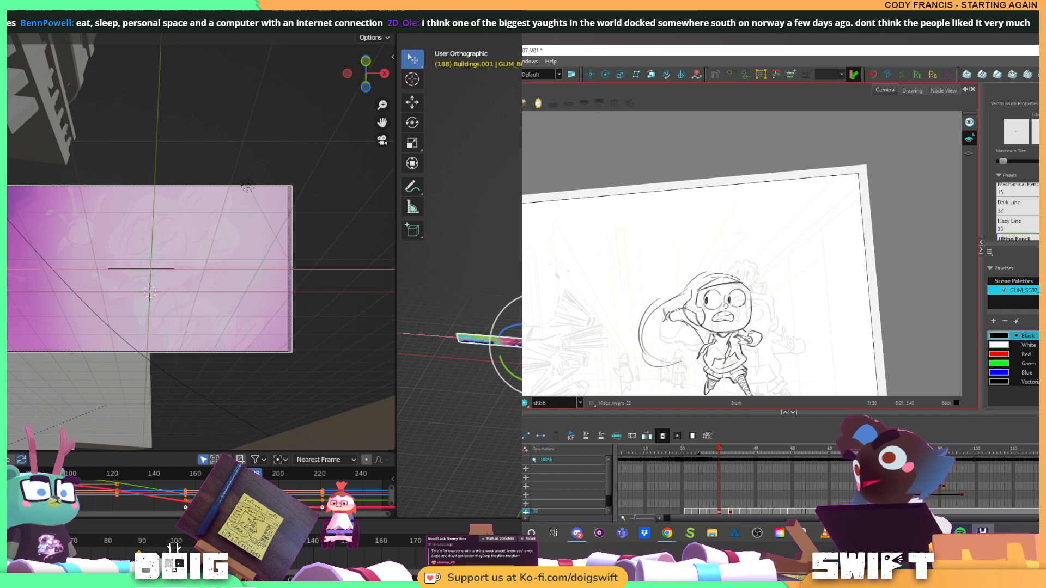
key(Return)
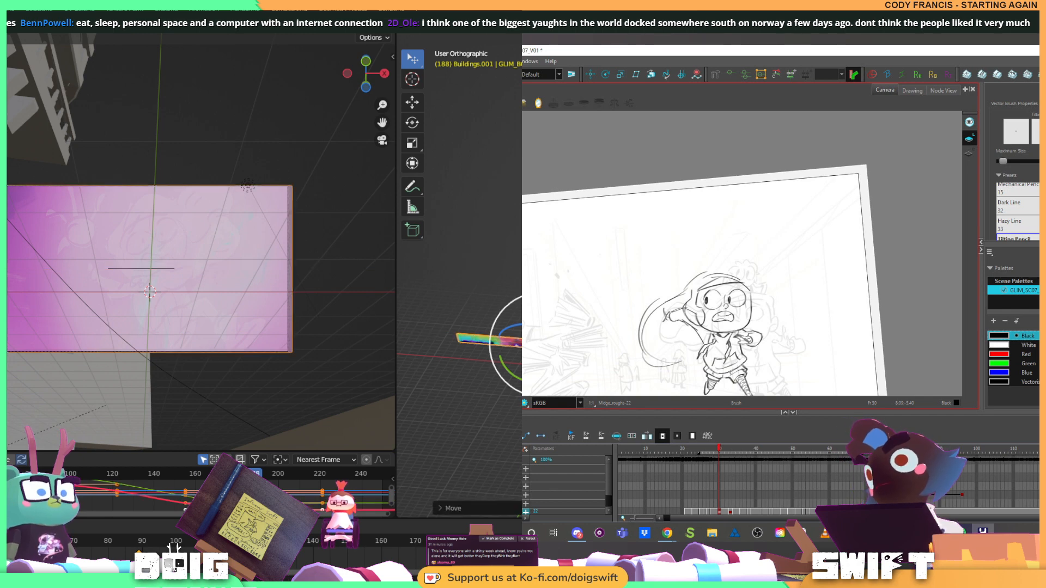
Replay the shot from frame 89 to 239 to check the panorama's end position, and return to frame 89
click(139, 545)
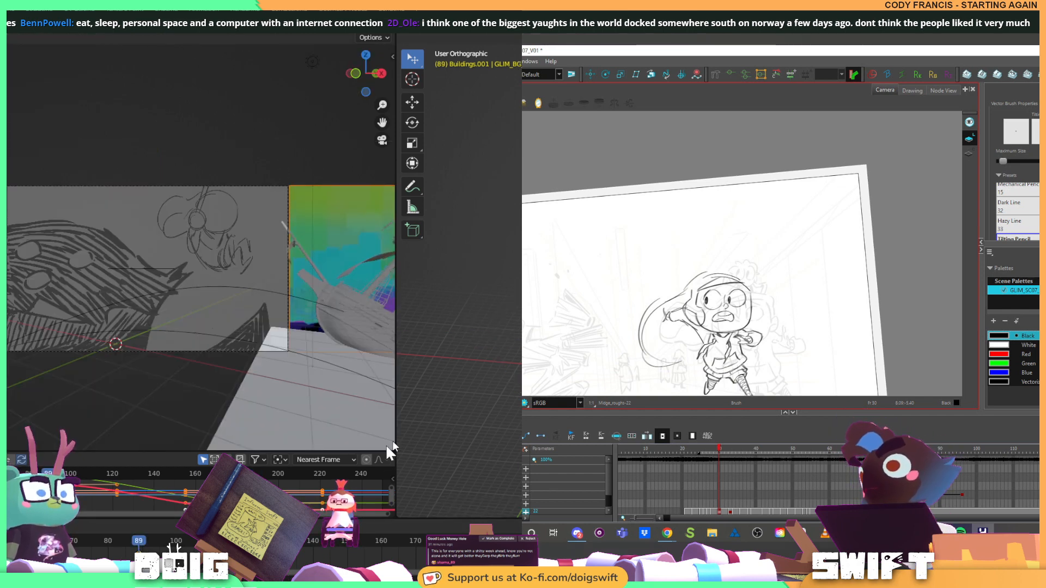
drag(140, 545, 187, 547)
key(space)
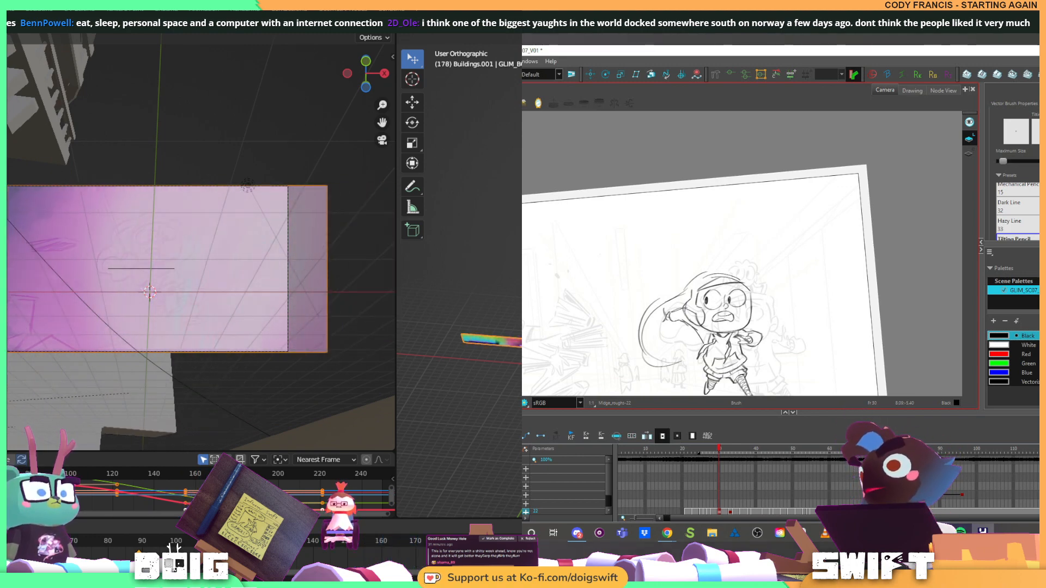
key(Down)
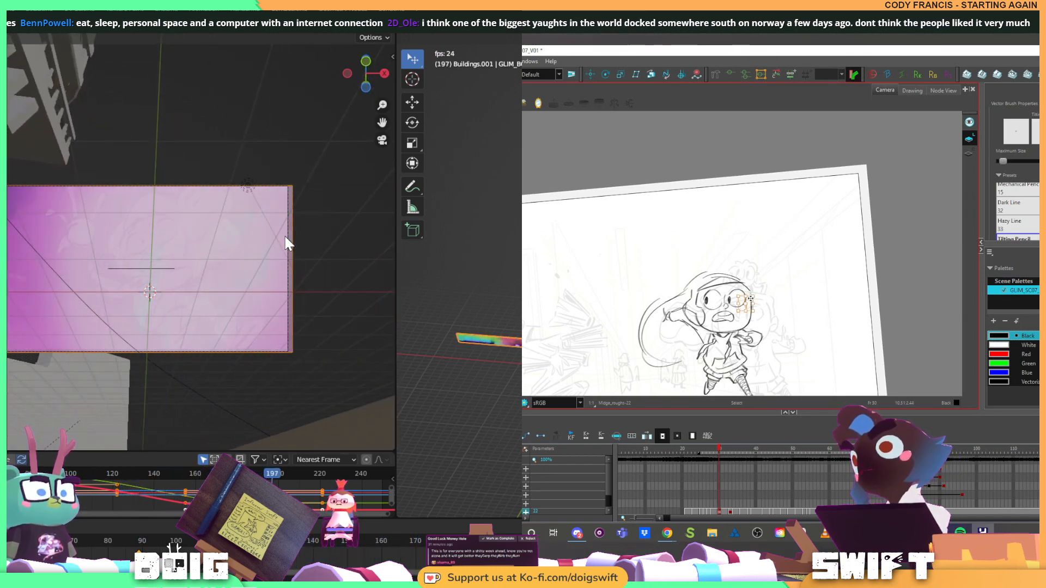
key(space)
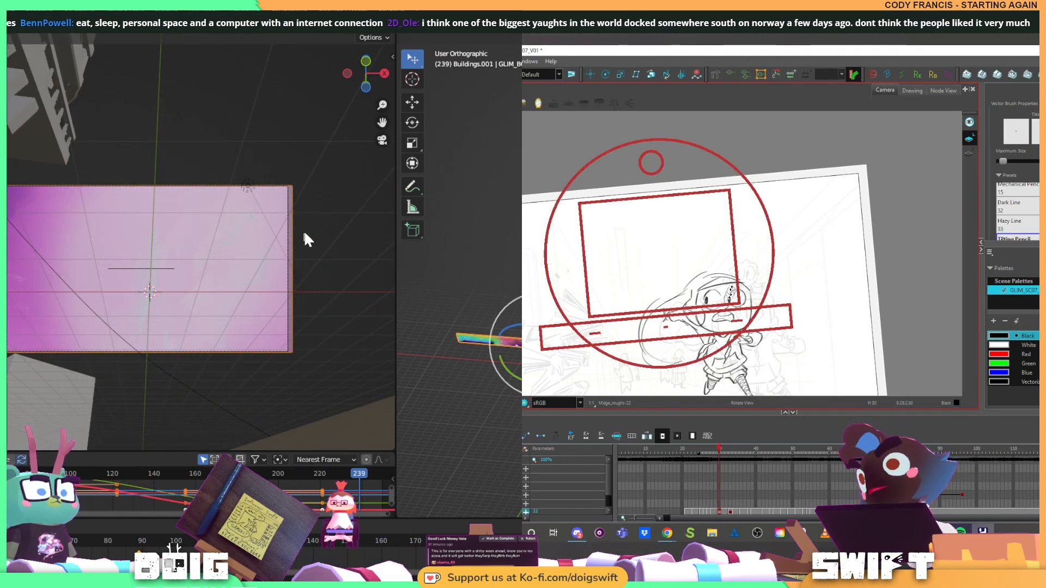
click(254, 473)
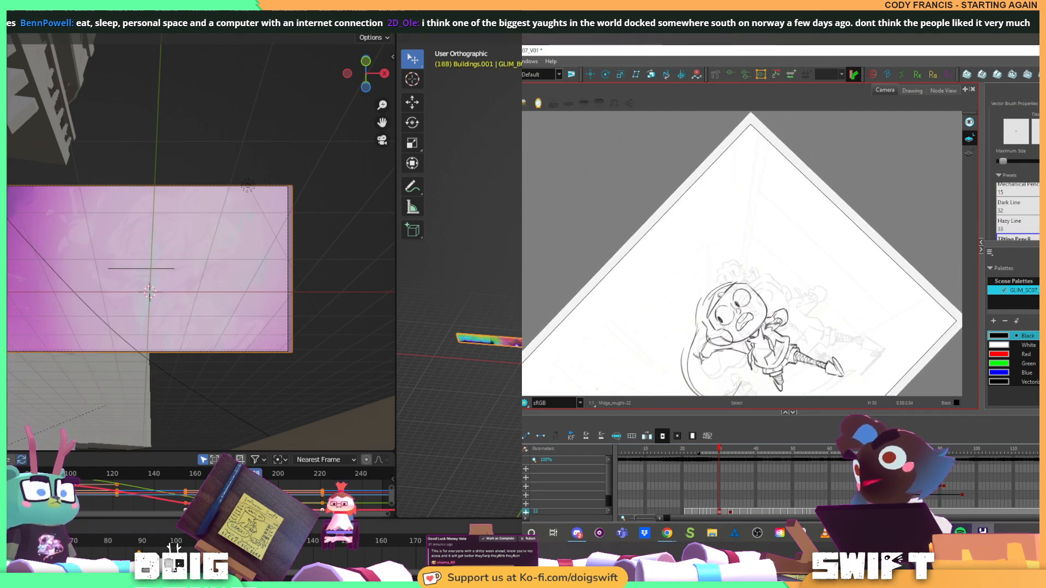
drag(254, 473, 48, 473)
Select the loose forehead strokes on the running character's rough pose and redraw the headband area from a rotated view
click(720, 295)
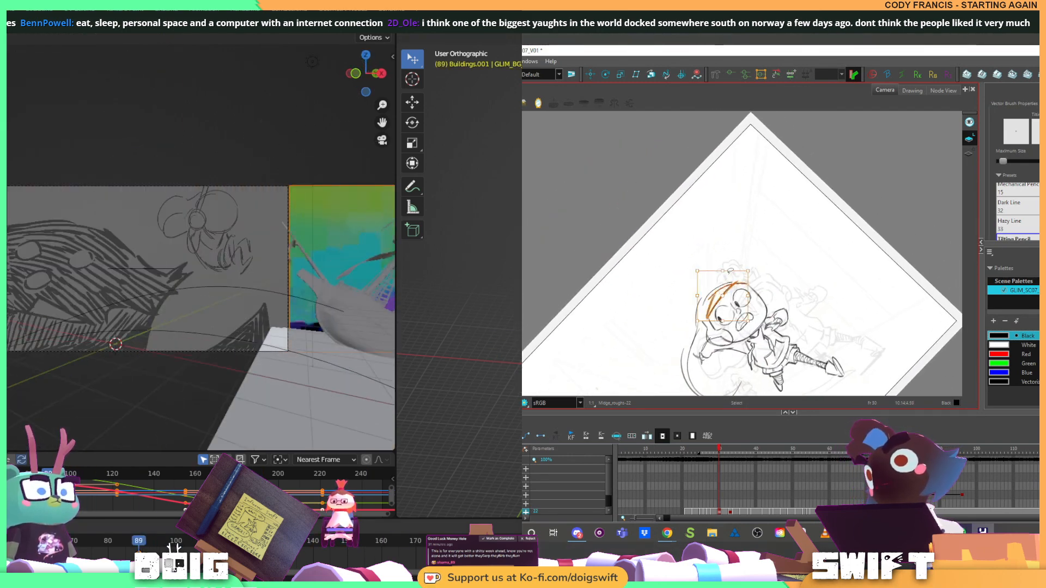
click(713, 299)
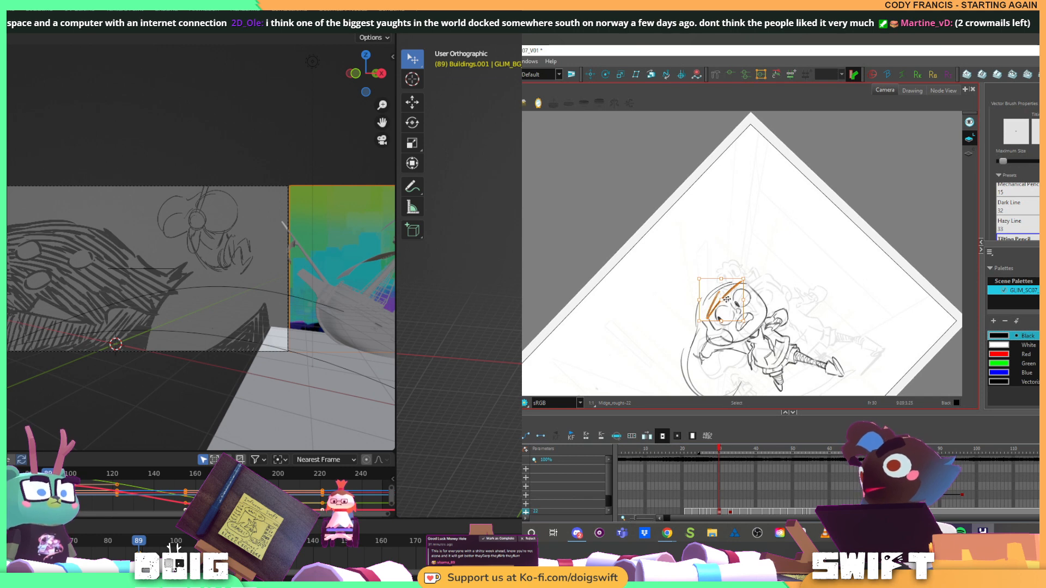
key(alt+b)
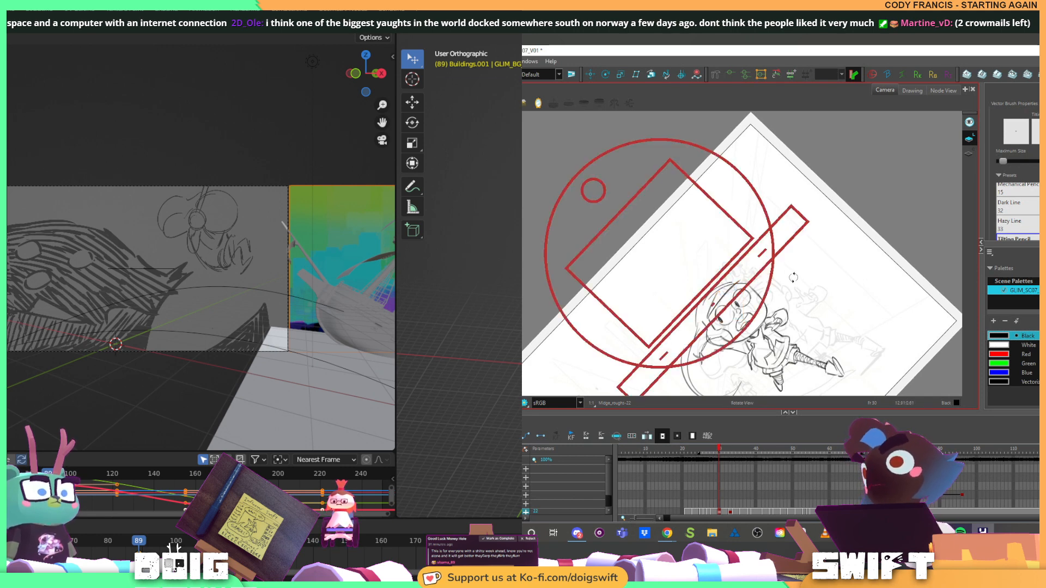
drag(792, 276, 777, 312)
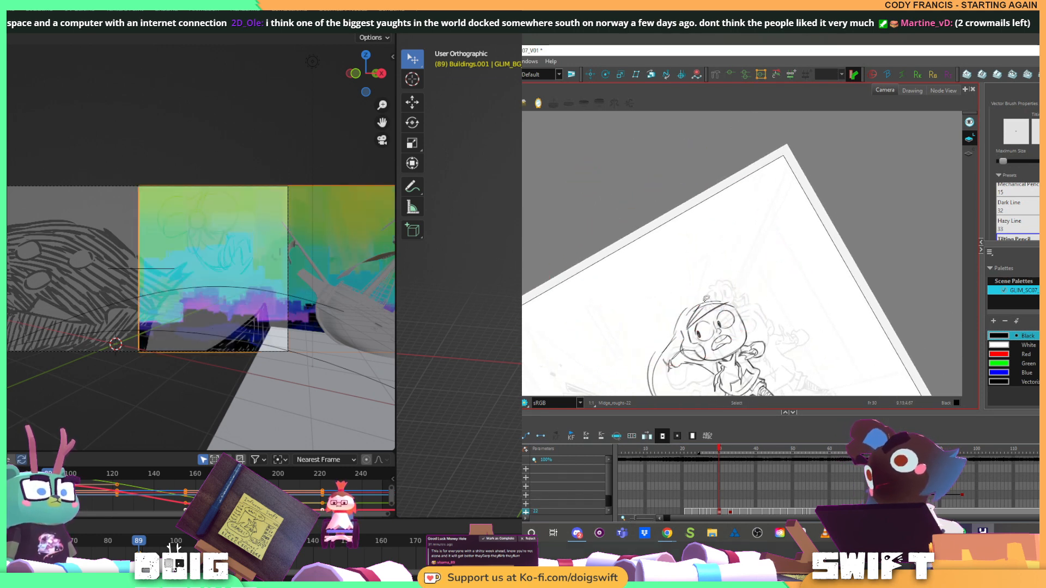
mouse_move(737, 298)
mouse_down()
mouse_move(724, 332)
mouse_move(707, 302)
mouse_up()
At frame 89, move the panorama plane along the X axis until its leading edge sits just outside the camera frame
key(g)
key(x)
key(Return)
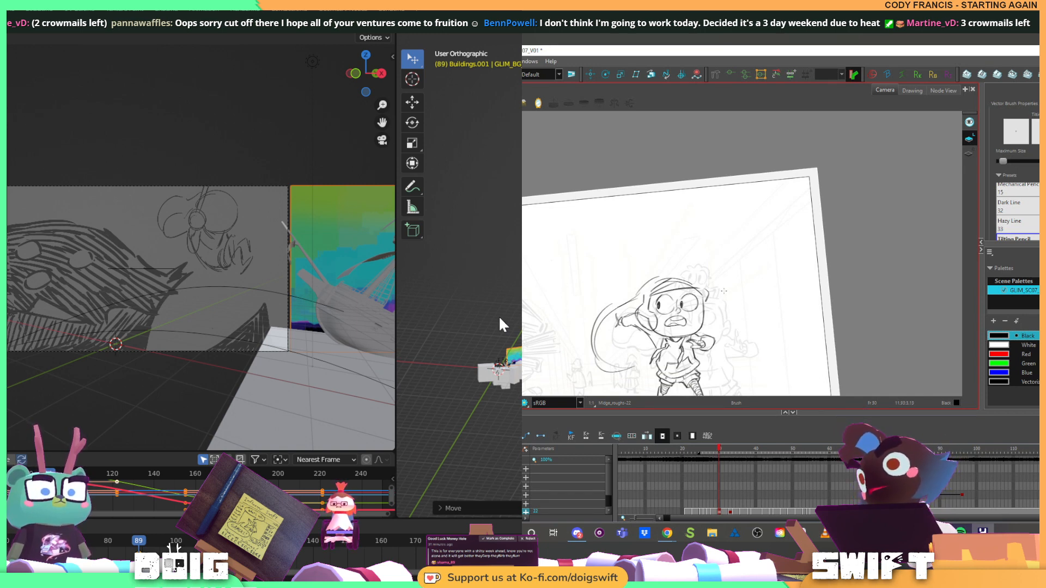
Flip between the neighbouring rough drawings to compare the running character's poses
key(f)
key(g)
key(f)
key(g)
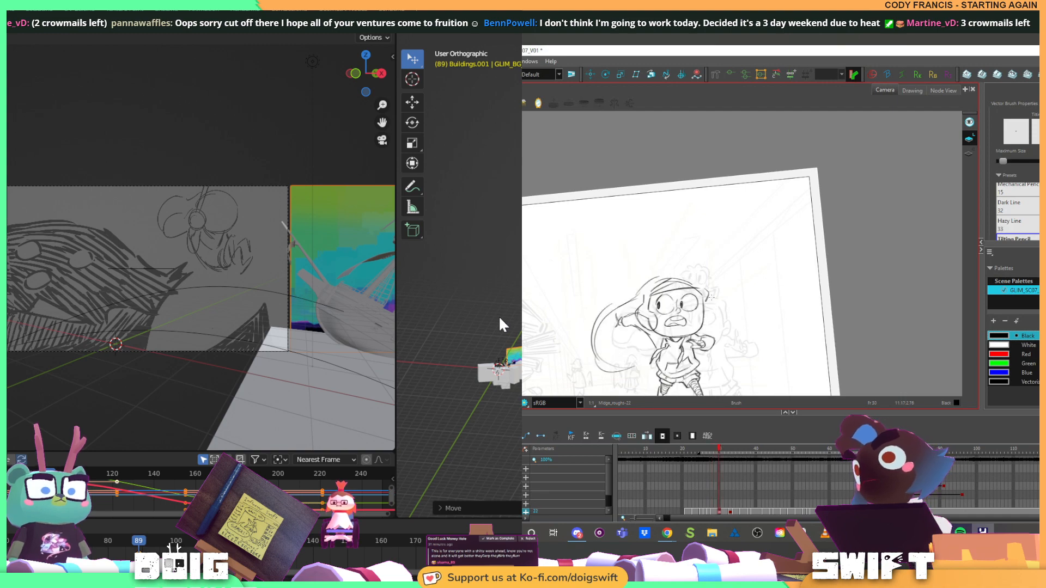
key(f)
key(g)
Replay the panorama slide from frame 88 and again from frame 89 to judge its speed past the camera
drag(153, 542, 135, 547)
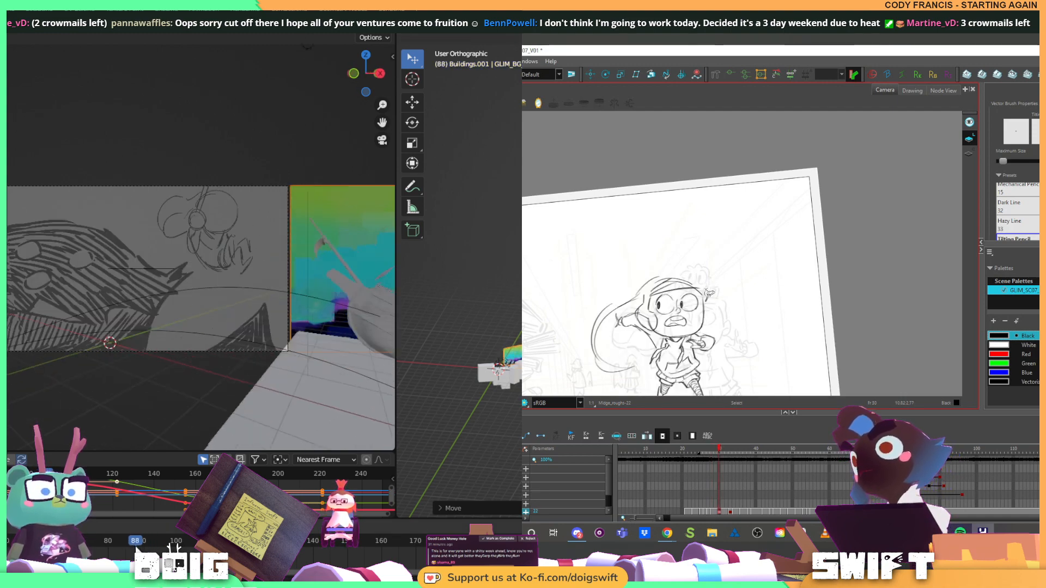
key(space)
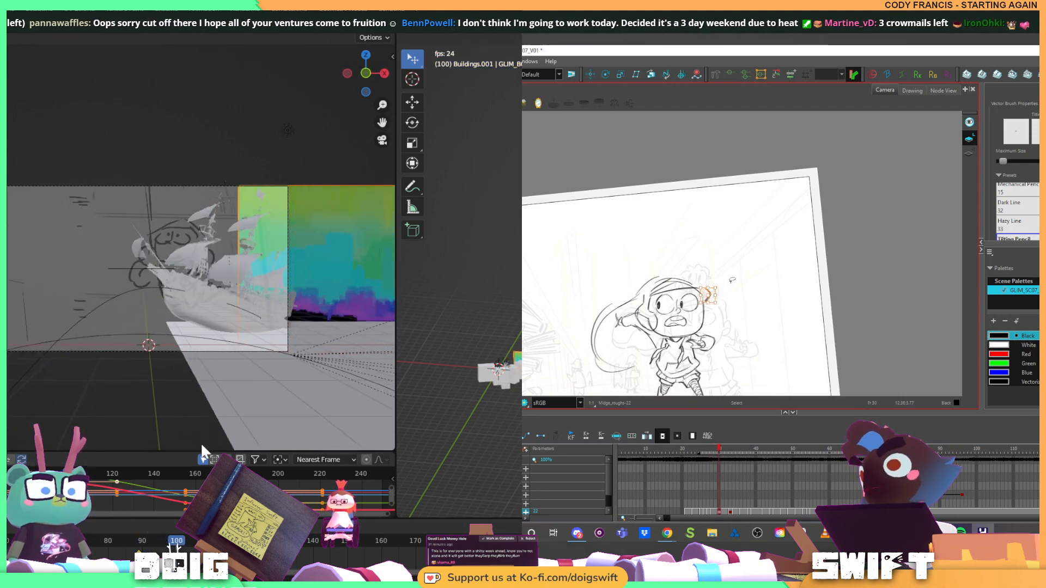
key(alt+b)
key(f)
key(g)
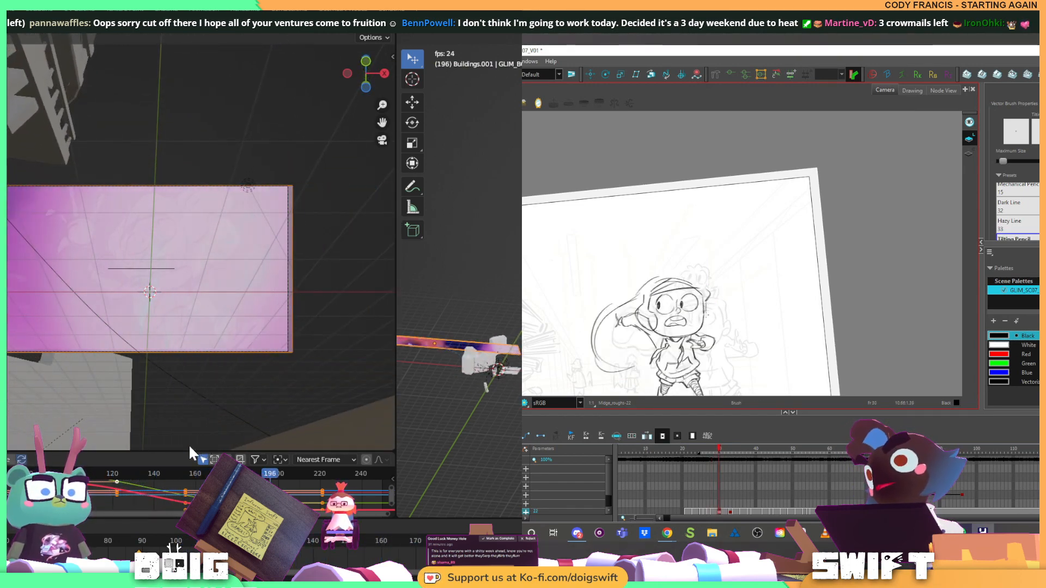
key(space)
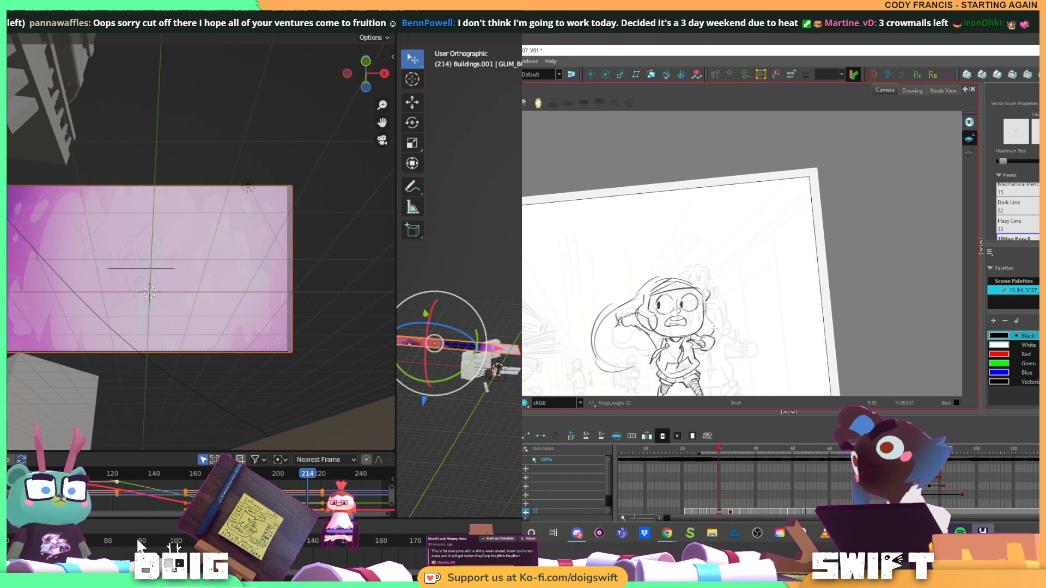
click(149, 542)
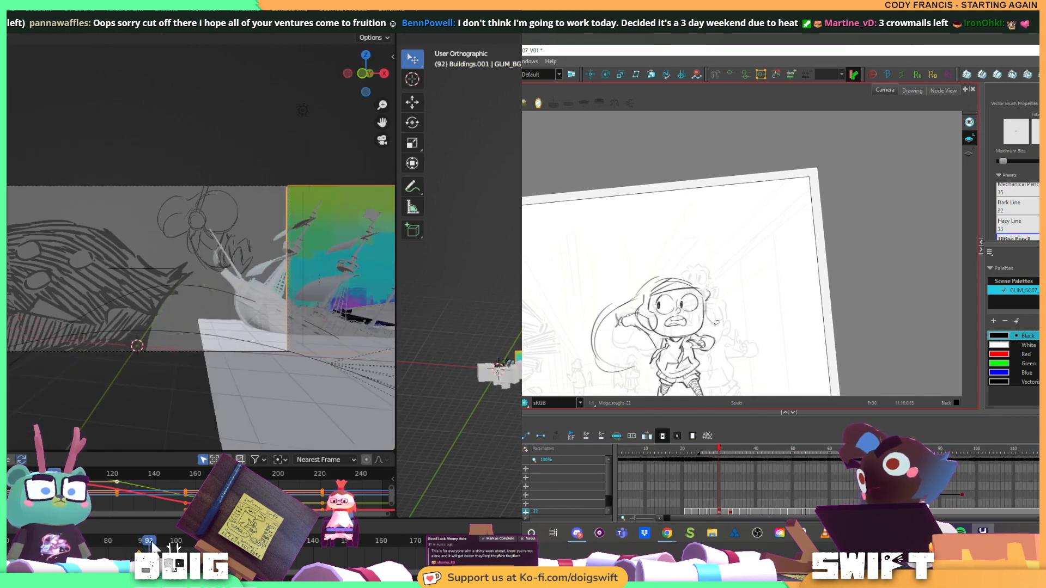
mouse_move(153, 542)
mouse_down()
mouse_move(238, 543)
mouse_move(139, 538)
mouse_up()
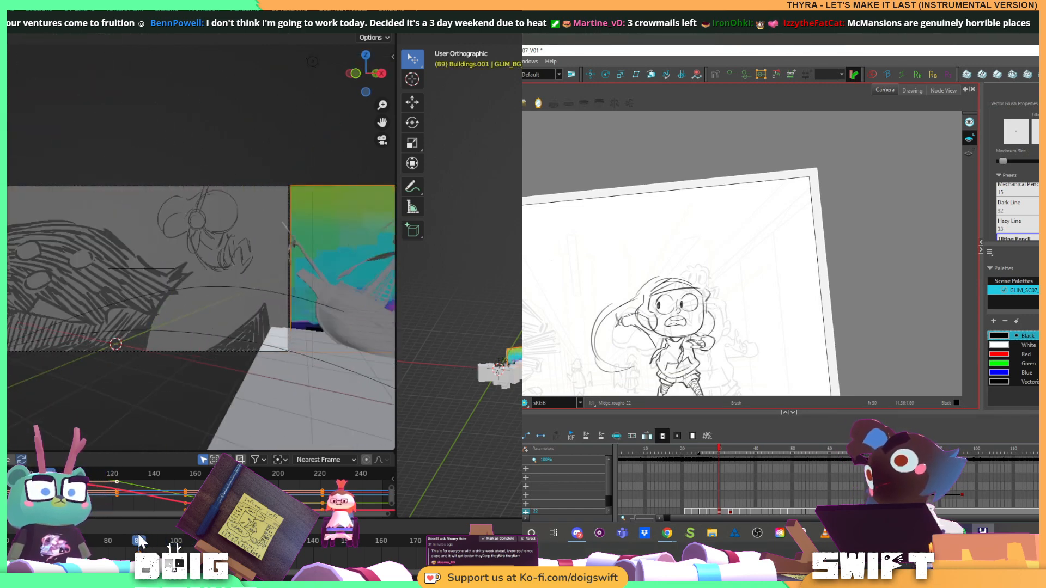
key(space)
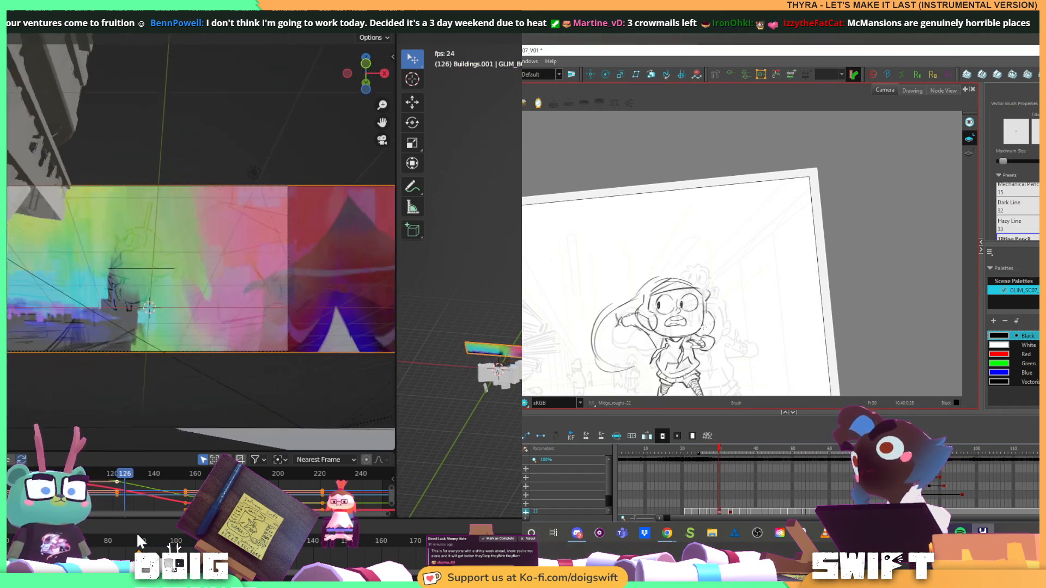
key(space)
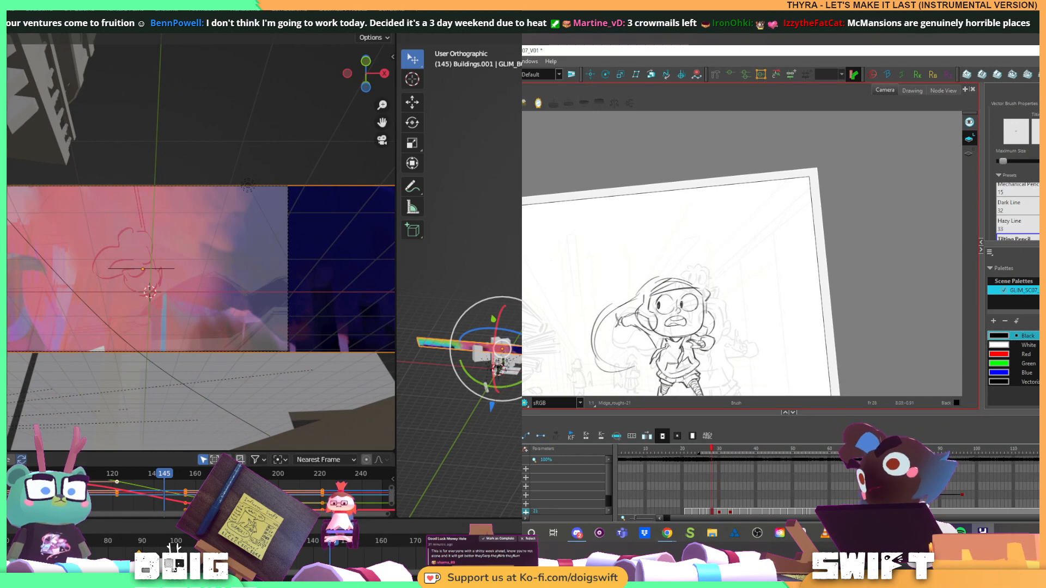
At frame 99, move the panorama plane along the X axis until it fills the camera frame
mouse_move(135, 539)
mouse_down()
mouse_move(313, 547)
mouse_move(100, 553)
mouse_move(176, 549)
mouse_up()
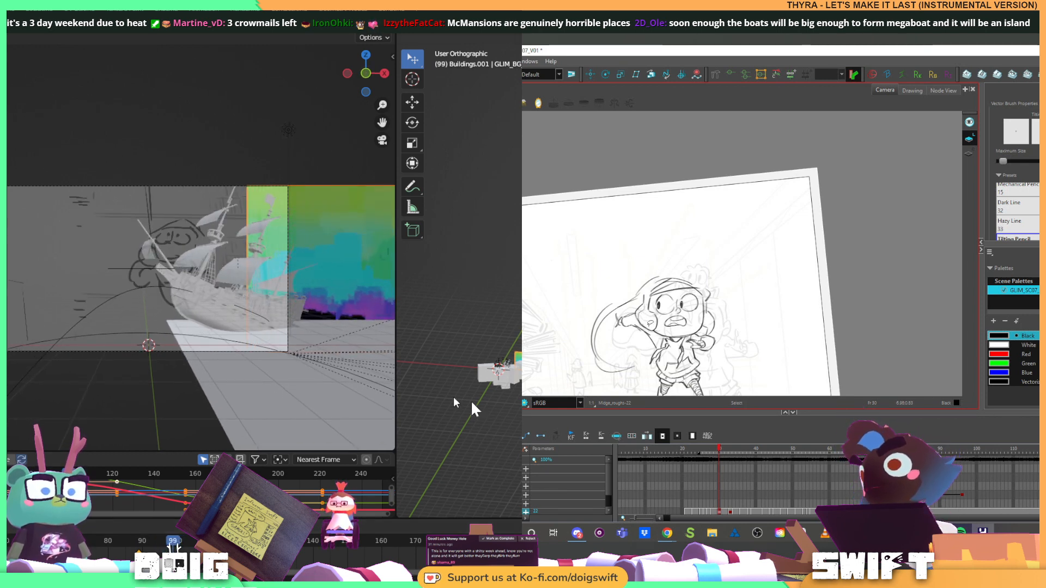
key(g)
key(x)
key(alt+s)
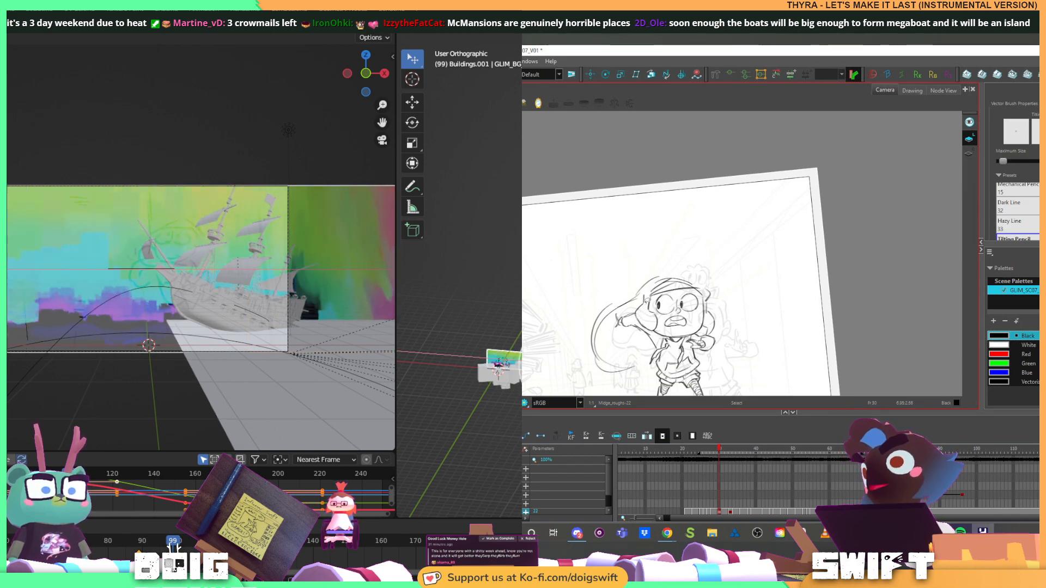
click(362, 429)
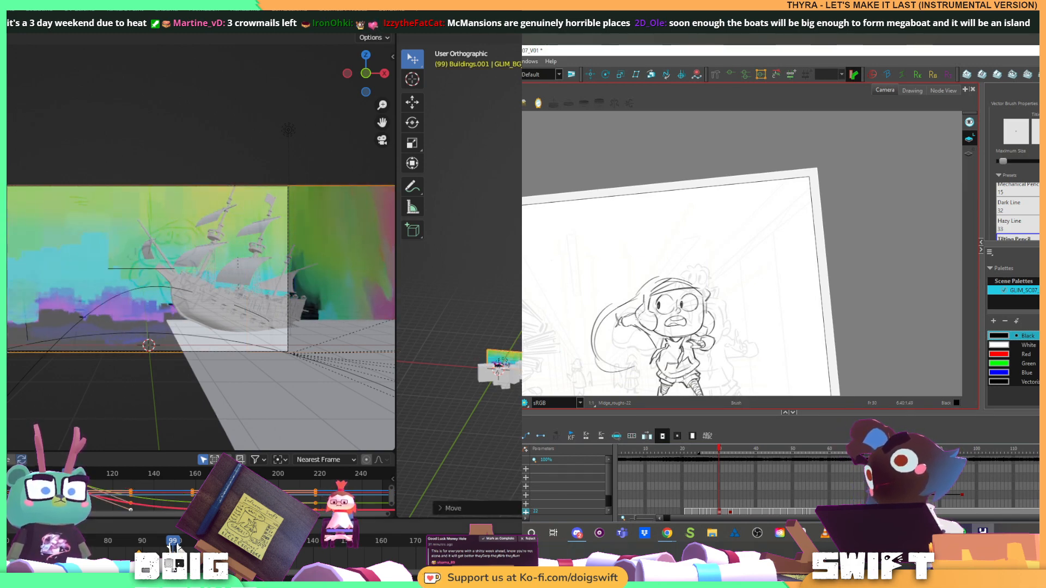
At frame 127, shift the panorama plane slightly along the X axis to adjust the slide's timing
drag(173, 541, 206, 542)
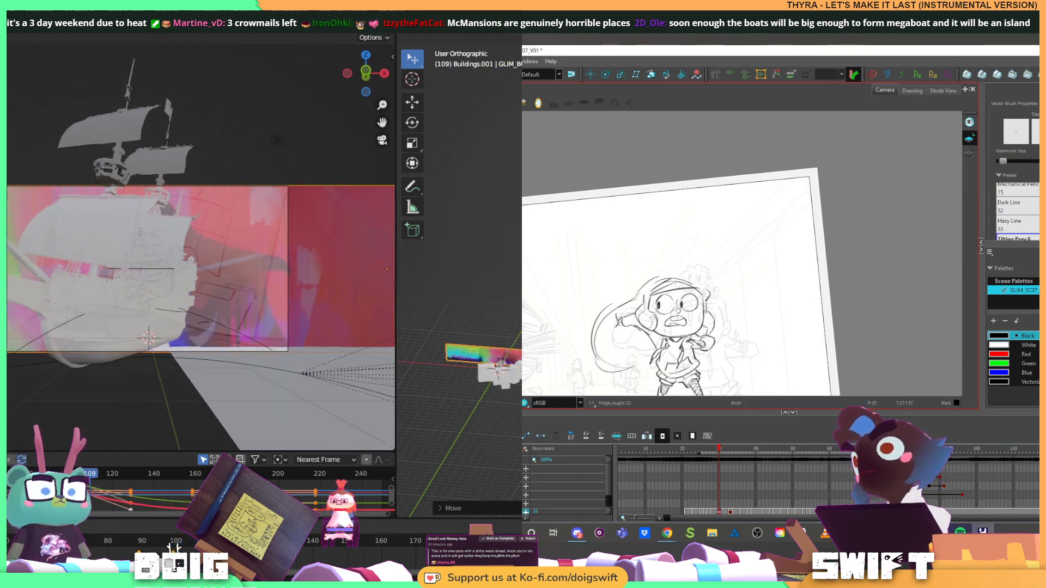
key(alt+s)
click(647, 322)
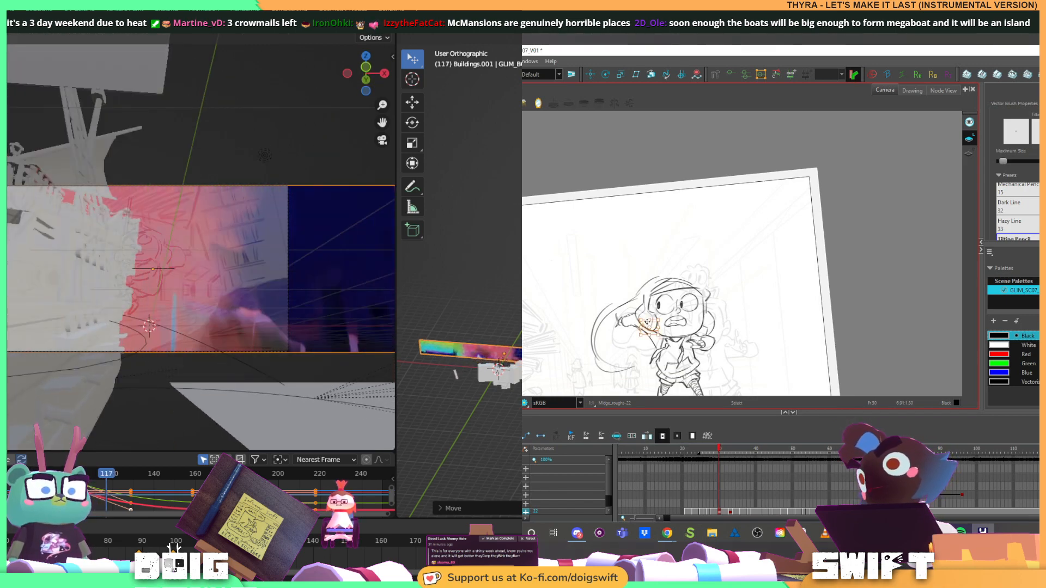
key(alt+b)
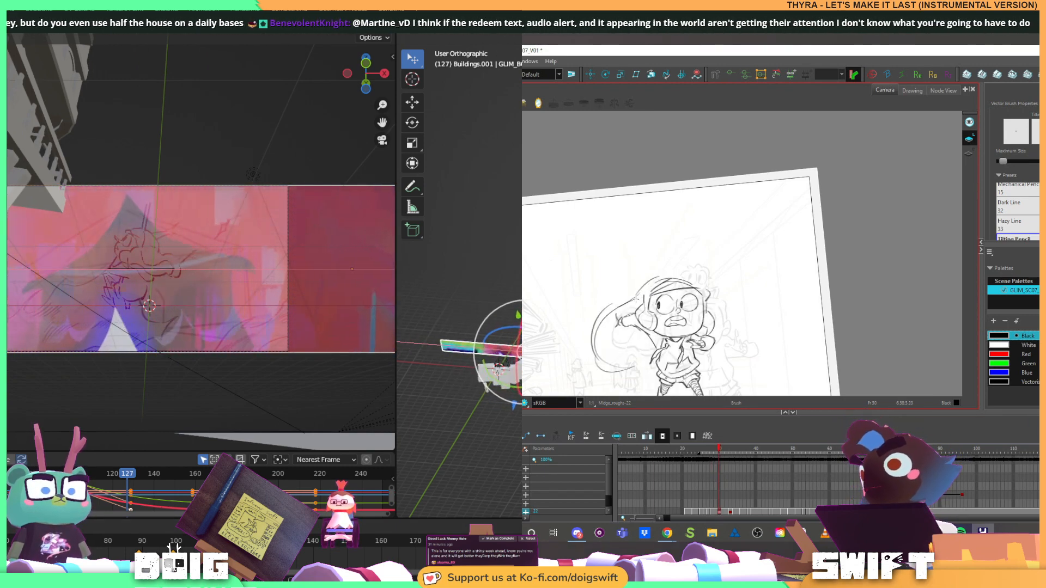
key(Return)
key(f)
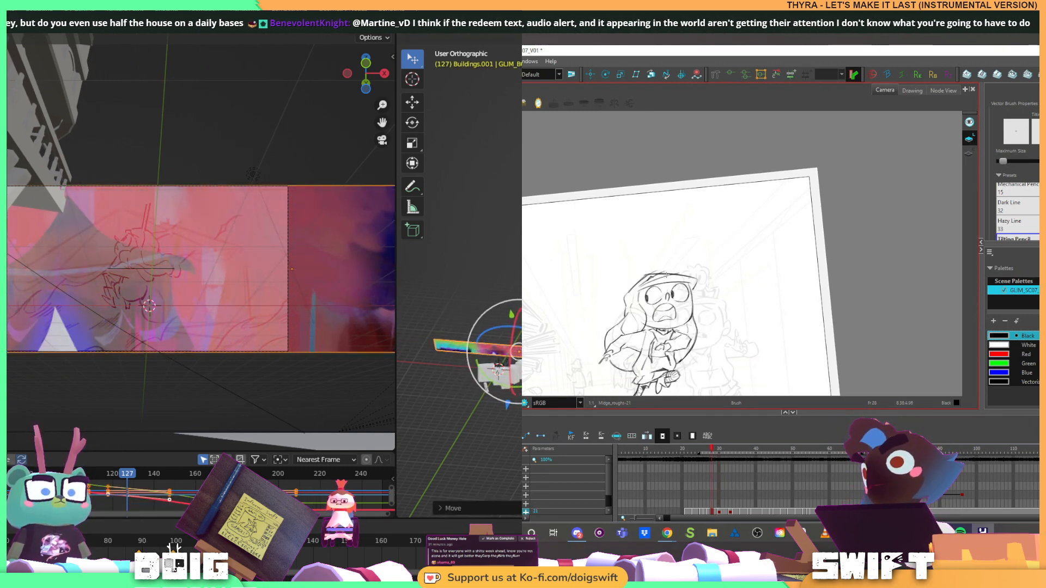
key(g)
At frame 155, adjust the panorama plane along the X axis, and sketch the outer outline over the character's head
drag(269, 543, 371, 541)
key(ctrl+alt)
drag(652, 323, 669, 323)
drag(371, 540, 364, 538)
key(f)
key(g)
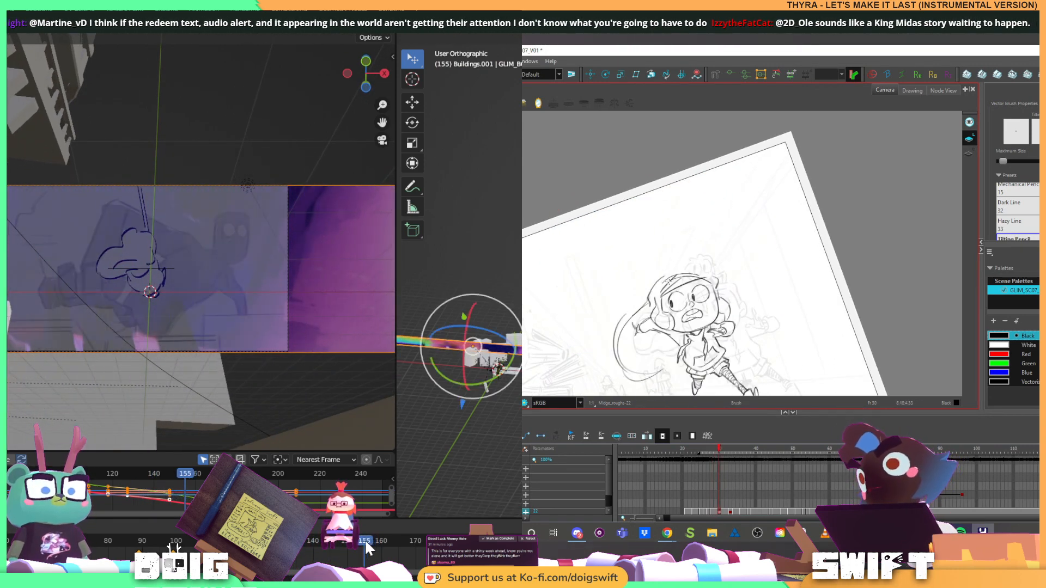
key(g)
key(x)
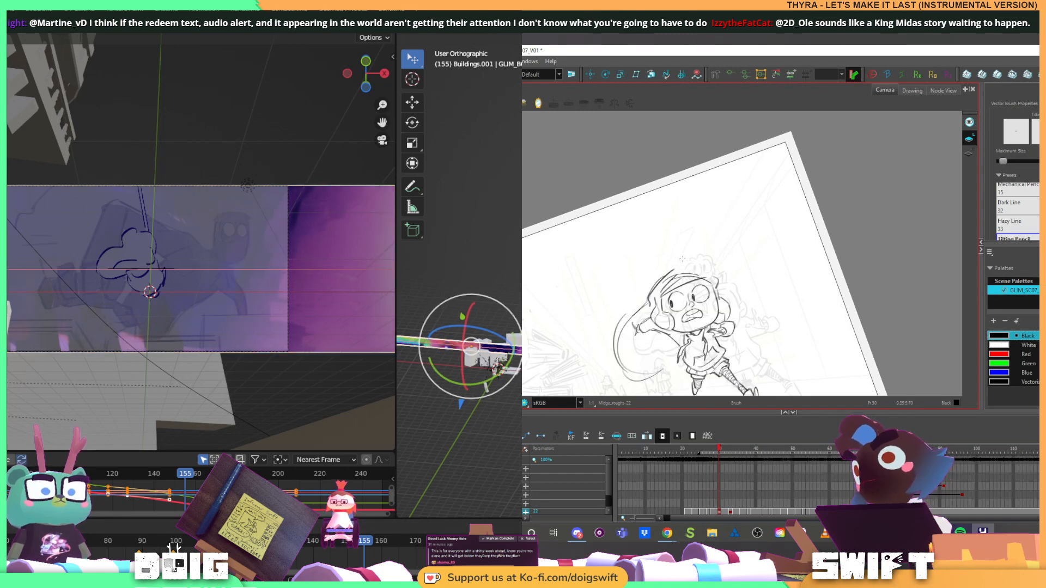
drag(649, 298, 667, 273)
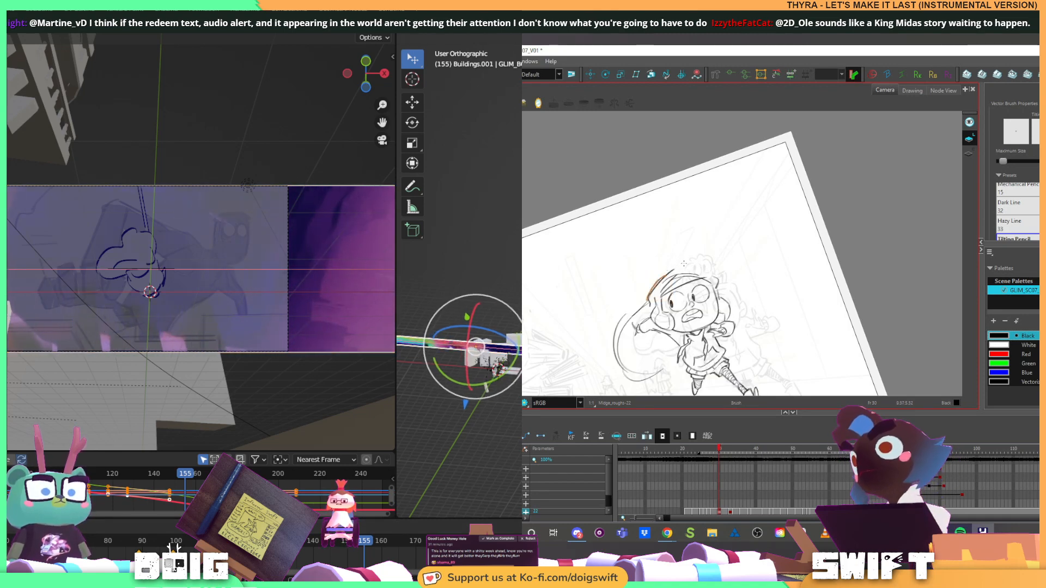
key(Return)
Return the shot to frame 89 and delete the loose outline strokes on the crown of the character's head
mouse_move(359, 543)
mouse_down()
mouse_move(502, 537)
mouse_move(141, 518)
mouse_up()
key(g)
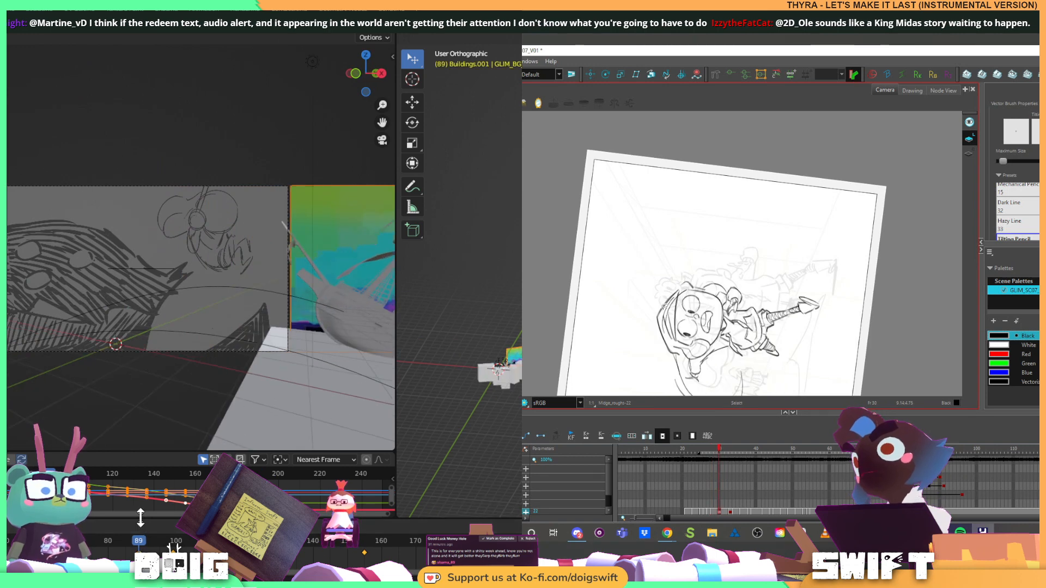
key(alt+s)
click(679, 292)
key(Delete)
click(680, 290)
key(Delete)
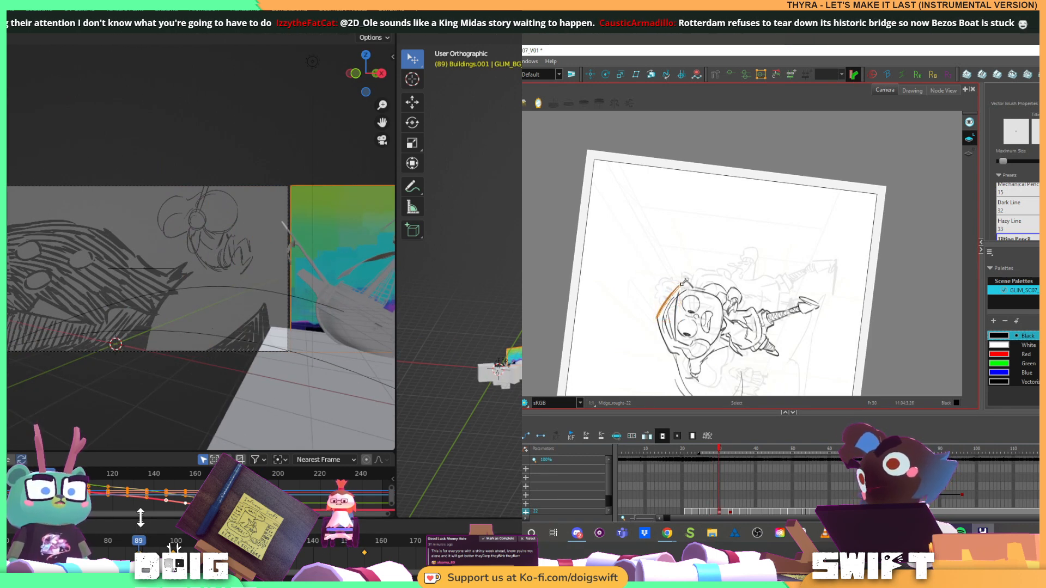
click(685, 283)
key(Delete)
Redraw the outline over the crown of the character's head with the brush
key(alt+b)
drag(683, 288, 662, 329)
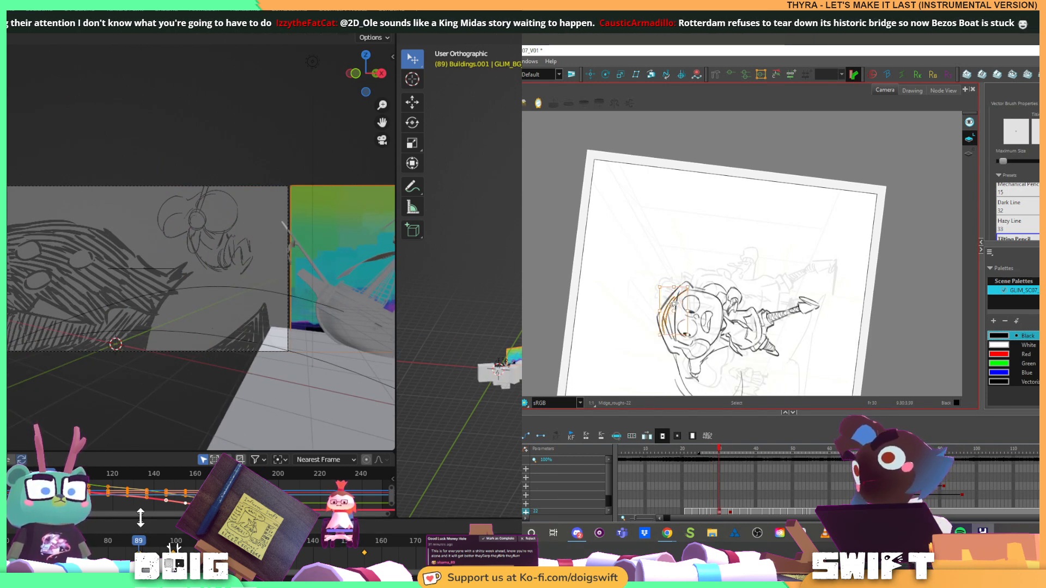
drag(710, 285, 690, 297)
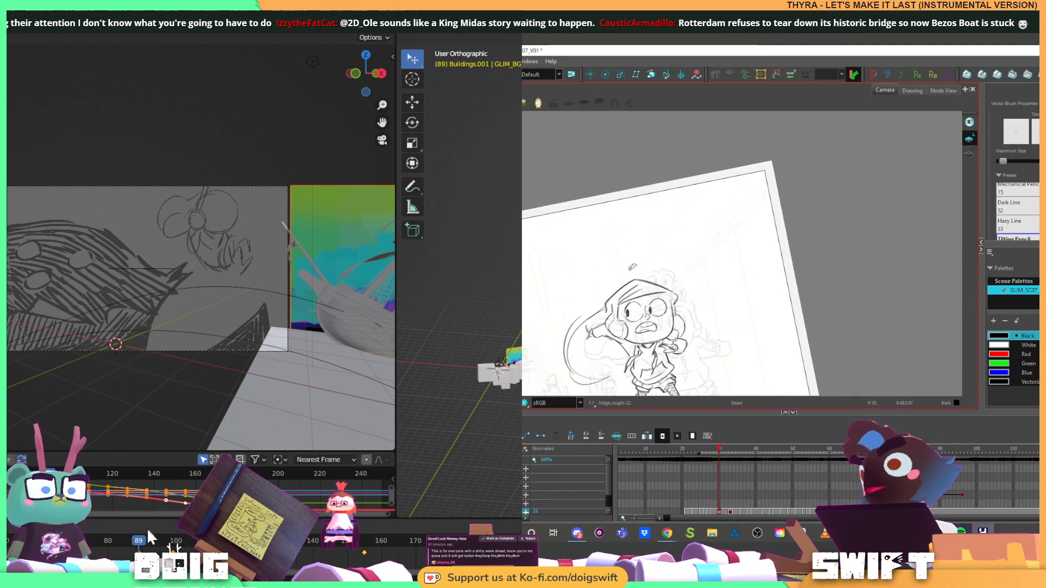
Adjust the selected crown outline on the character's head and add another stroke along it
key(alt+s)
click(634, 279)
mouse_move(634, 279)
mouse_down()
mouse_move(668, 286)
mouse_move(654, 273)
mouse_move(662, 269)
mouse_up()
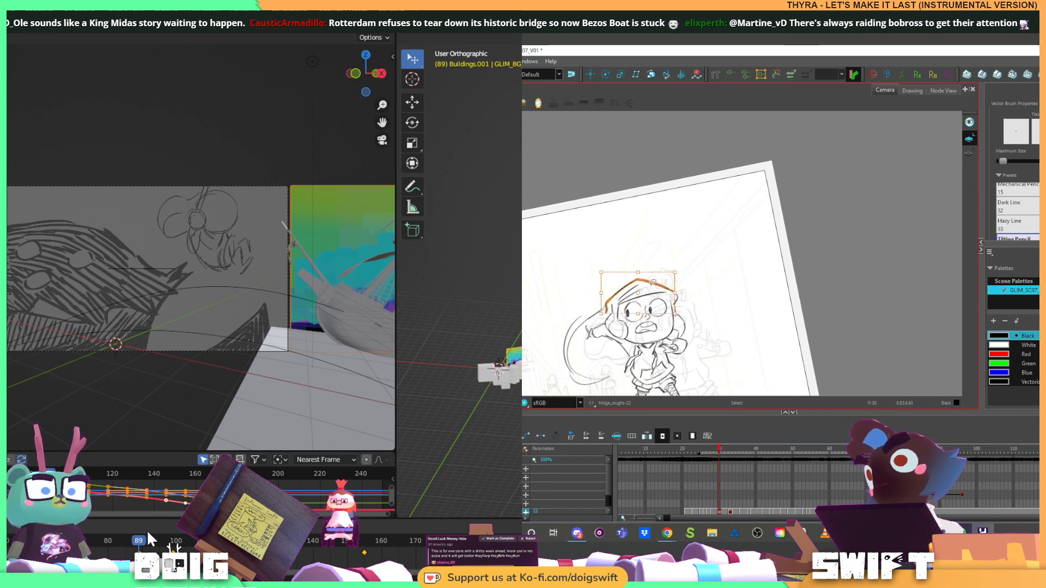
click(651, 282)
click(616, 287)
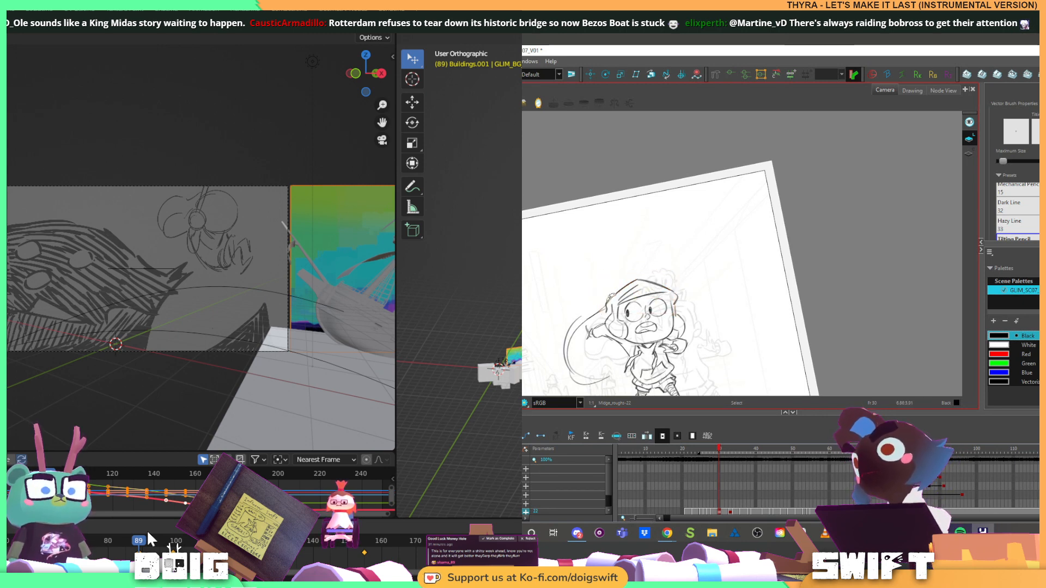
drag(616, 286, 653, 274)
Replay the shot from frame 89 to 167 to check the panorama's new slide timing
mouse_move(143, 533)
mouse_down()
mouse_move(158, 540)
mouse_move(144, 544)
mouse_up()
drag(675, 273, 675, 275)
drag(144, 547, 140, 545)
click(667, 266)
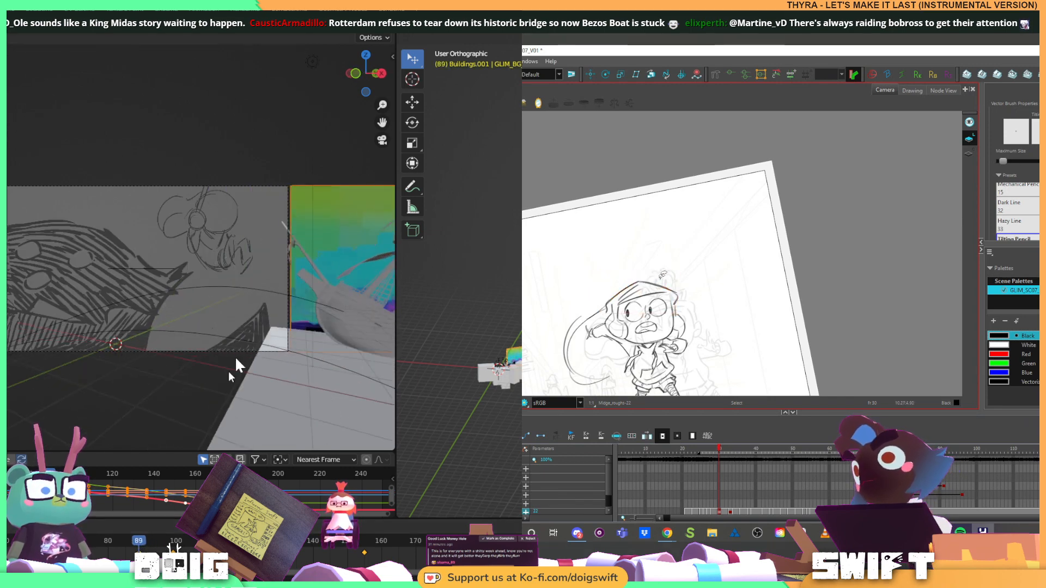
key(space)
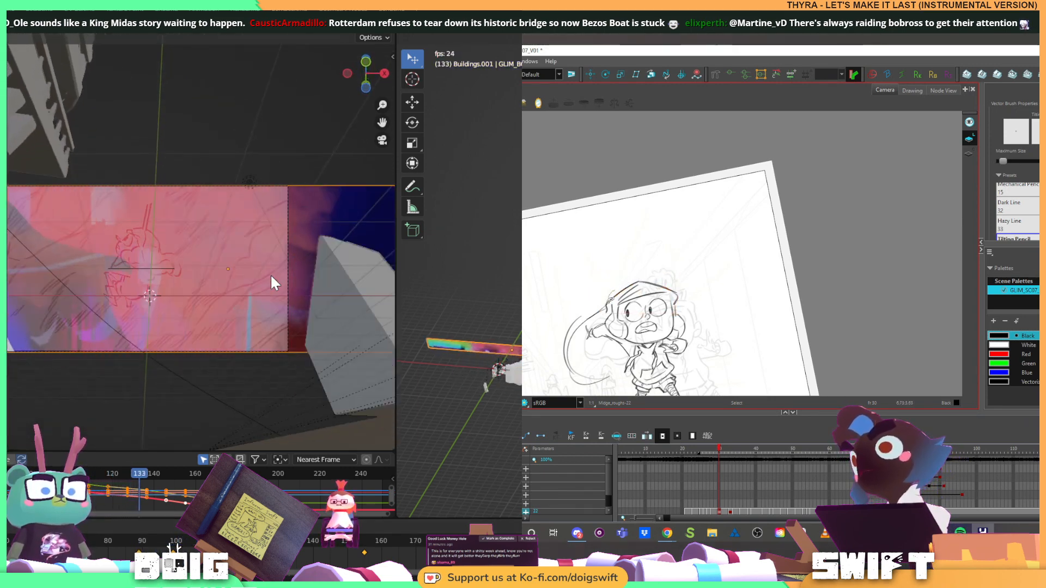
key(space)
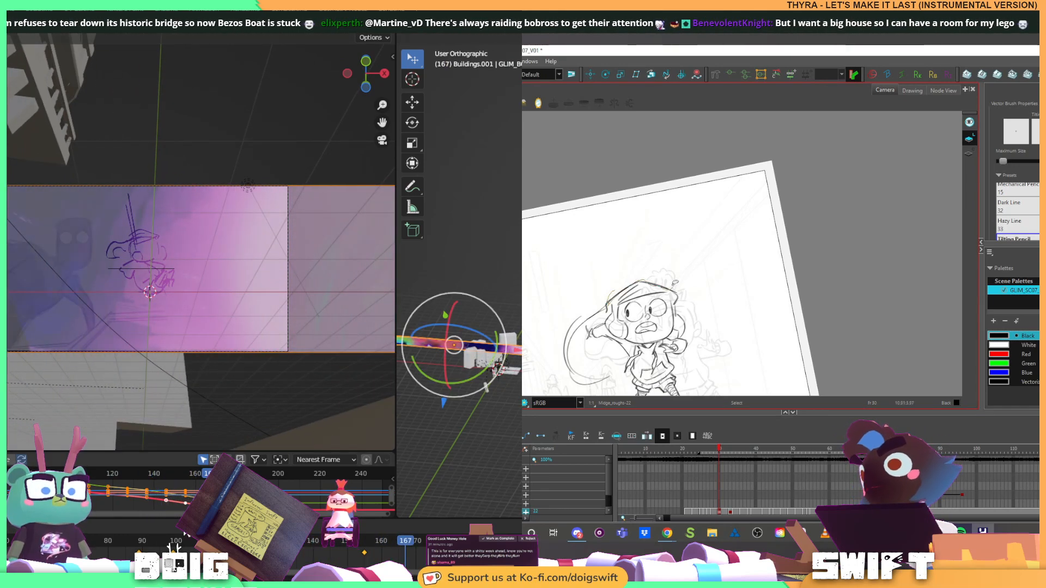
Return the shot to frame 91 and delete the stray selected stroke on the crown of the character's head
click(656, 285)
click(140, 542)
click(661, 255)
drag(139, 542, 145, 544)
click(598, 310)
key(alt+b)
key(Delete)
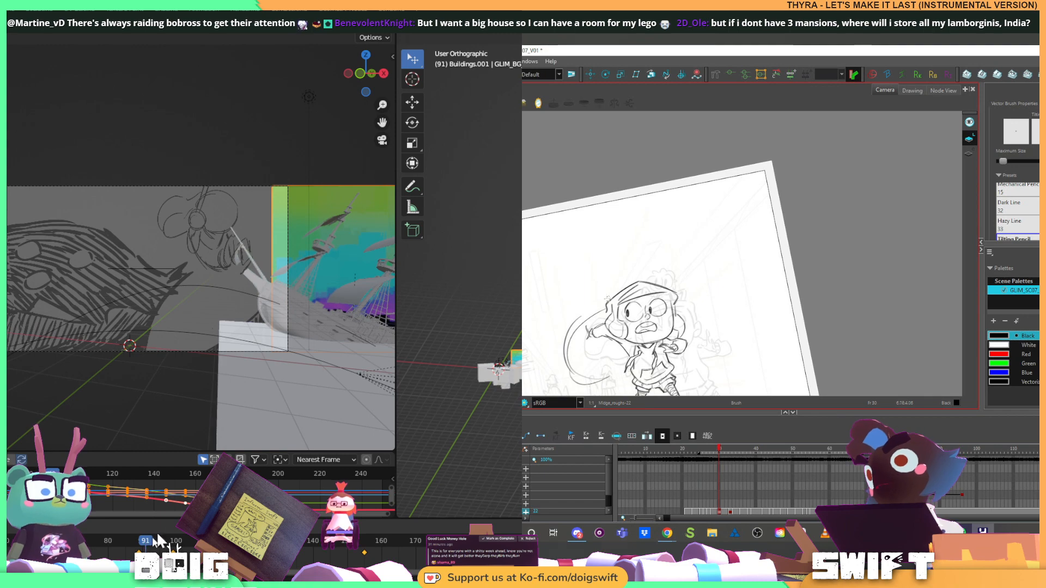
Slide the panorama plane across the camera view at frame 91 until it fills the full camera frame
key(alt+s)
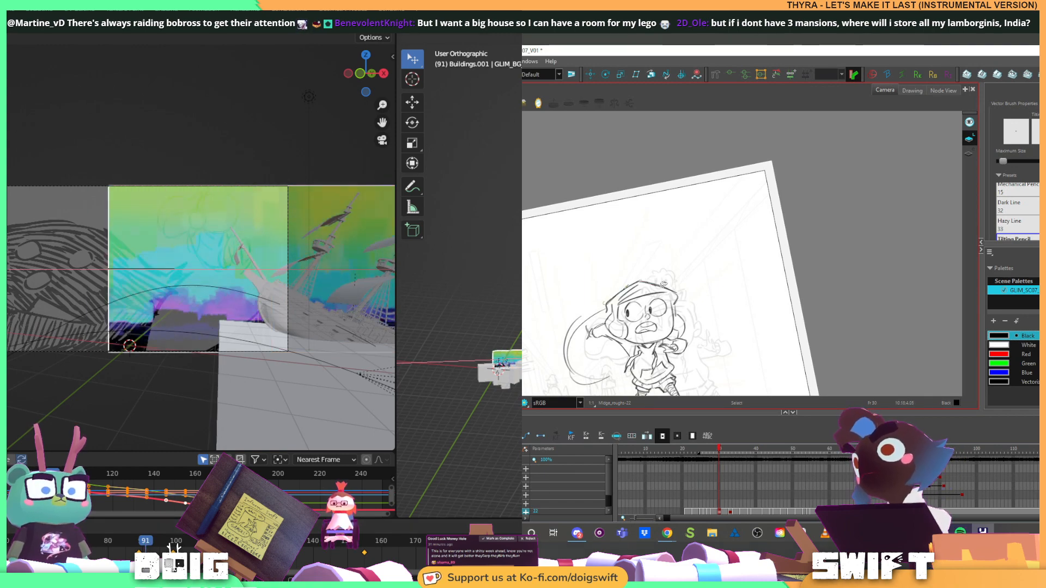
click(658, 277)
key(Return)
click(643, 278)
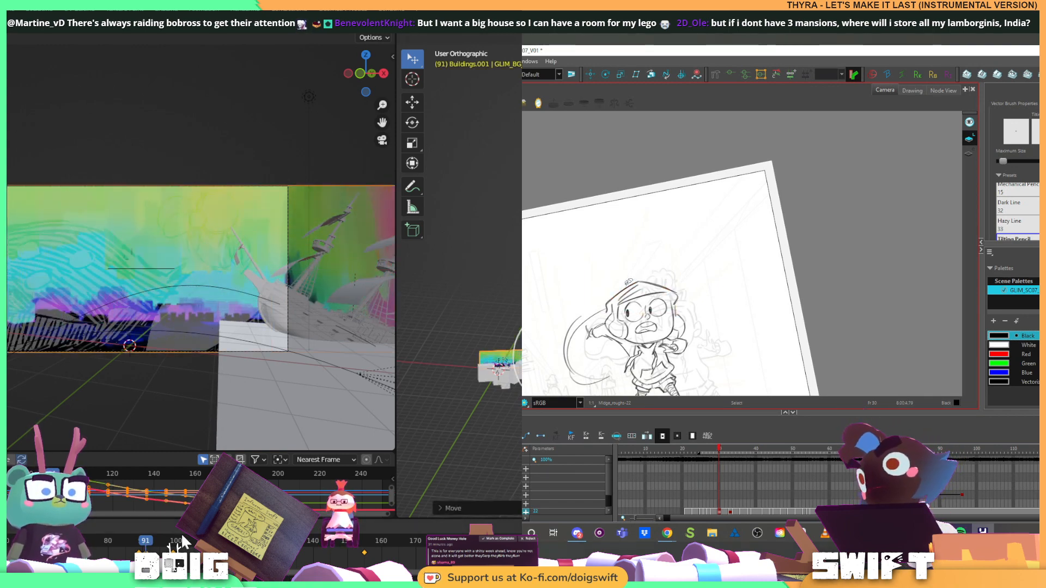
Replay the shot from frame 91 to 200 to check the panorama's slide, and select the head's crown outline
key(space)
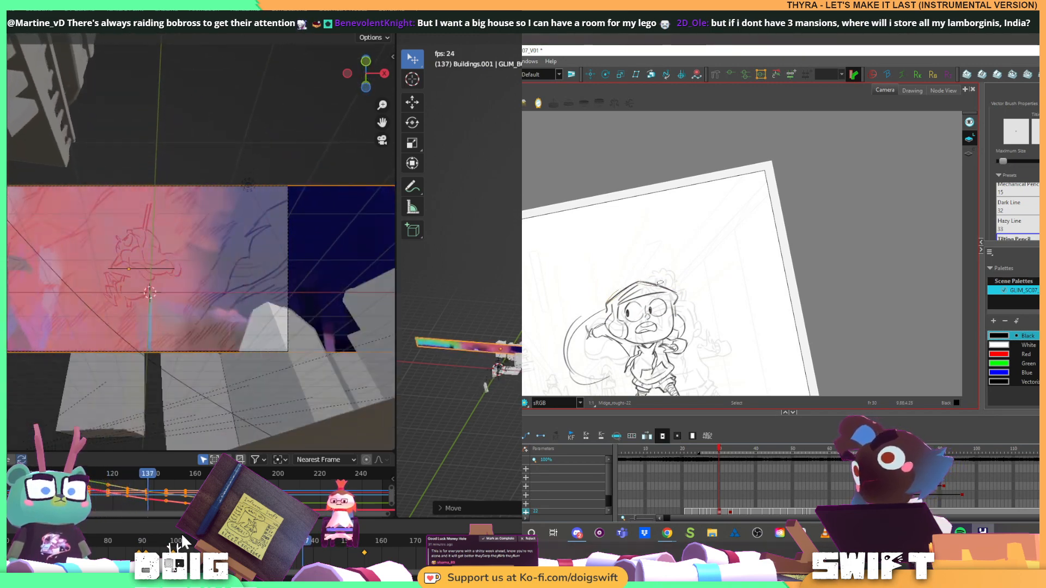
click(657, 285)
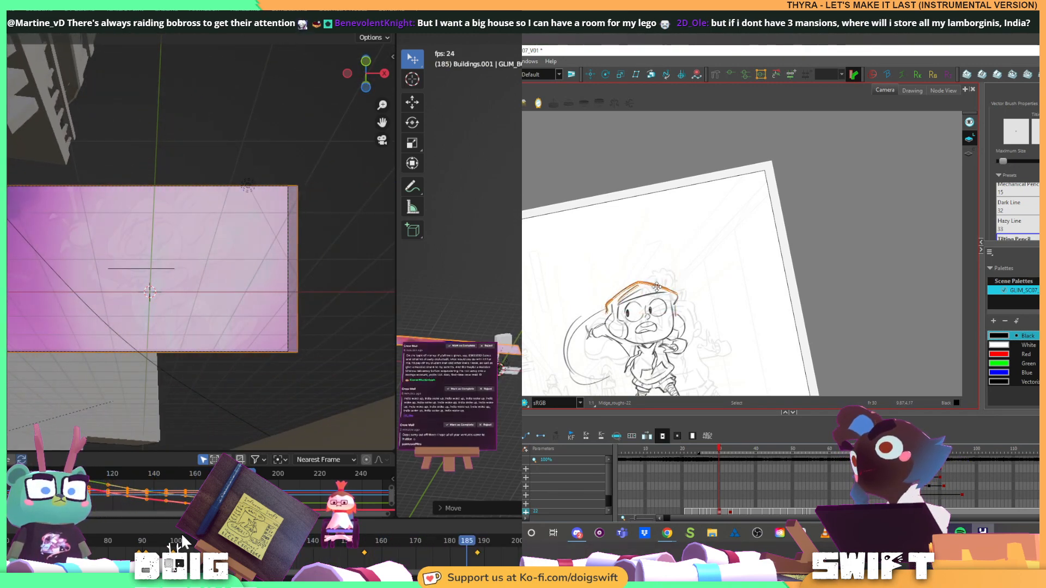
key(space)
Flip repeatedly between the current and previous rough drawings to compare the shape of the character's head
key(alt+b)
key(comma)
key(period)
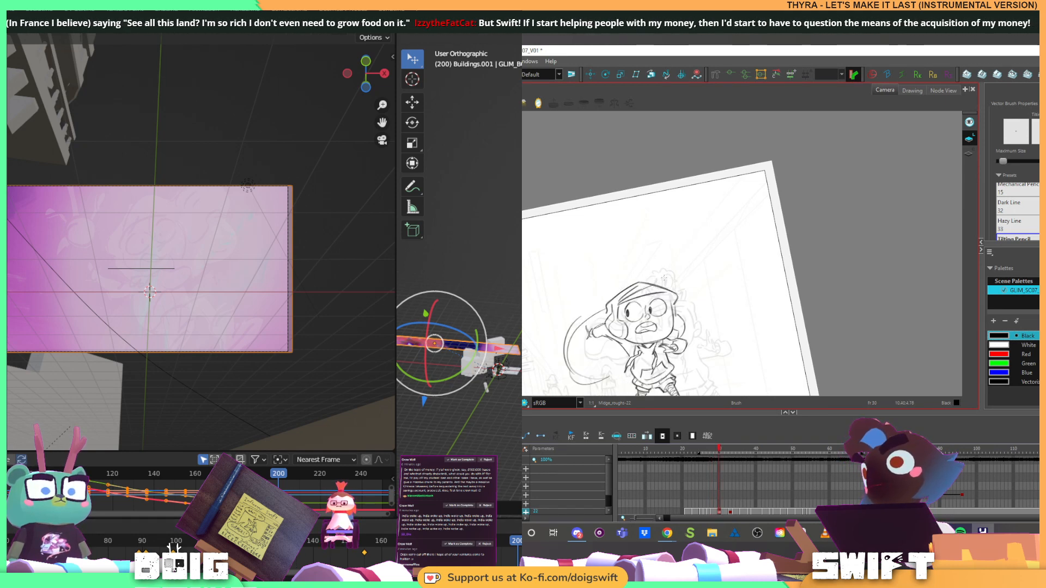
key(comma)
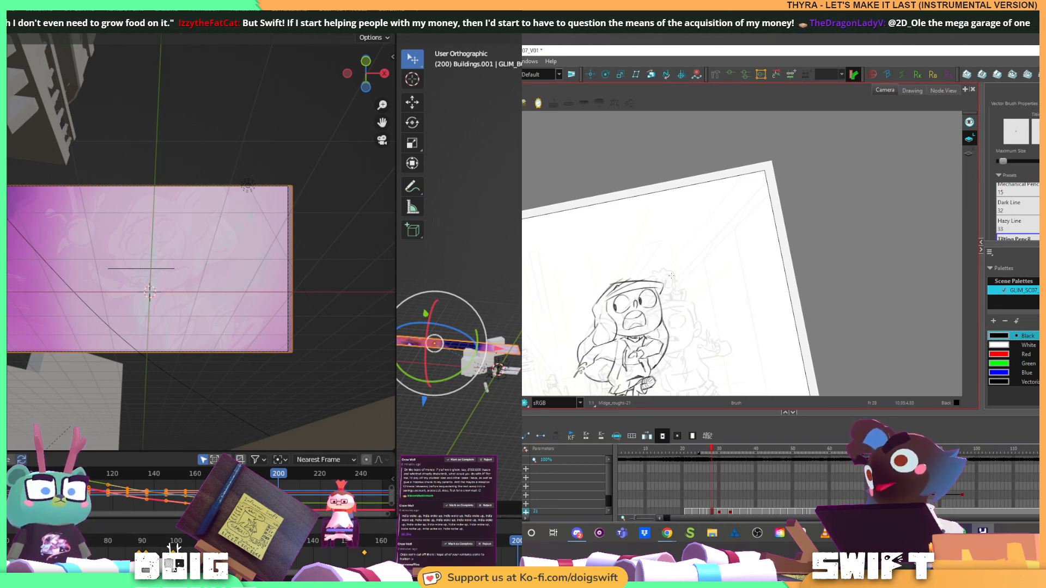
key(period)
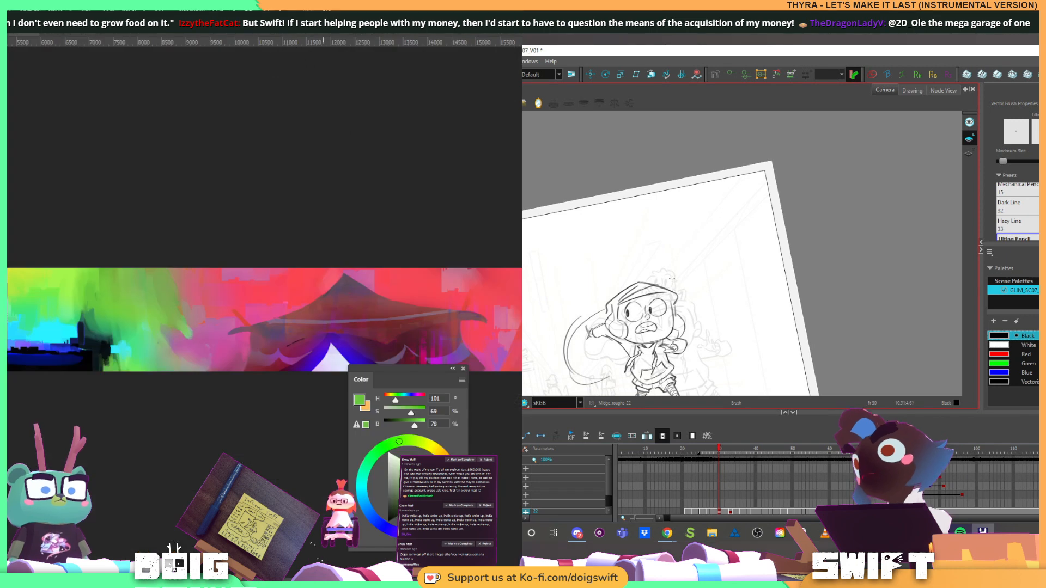
key(comma)
key(period)
key(comma)
key(period)
Examine the length of the panorama painting in Photoshop and keep comparing the head drawing with its neighbouring drawing
key(ctrl+minus)
key(ctrl+minus)
key(ctrl+minus)
key(comma)
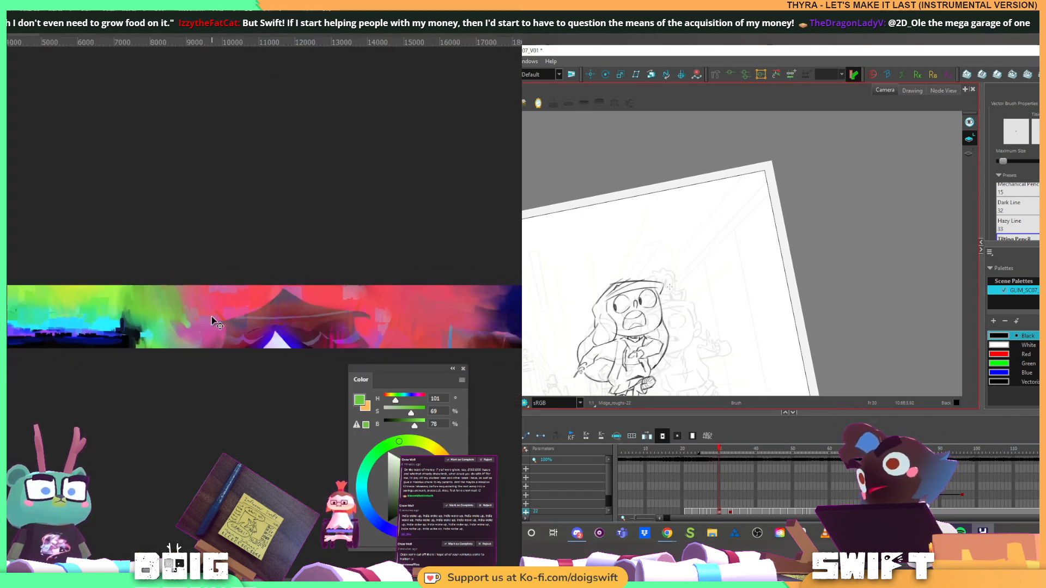
key(period)
key(ctrl+minus)
key(alt+s)
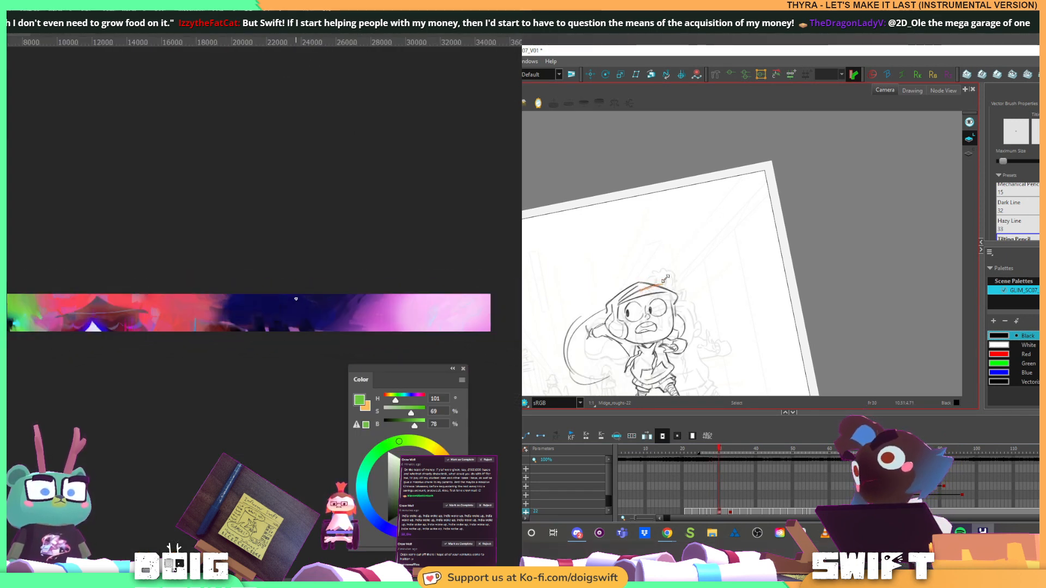
key(comma)
key(period)
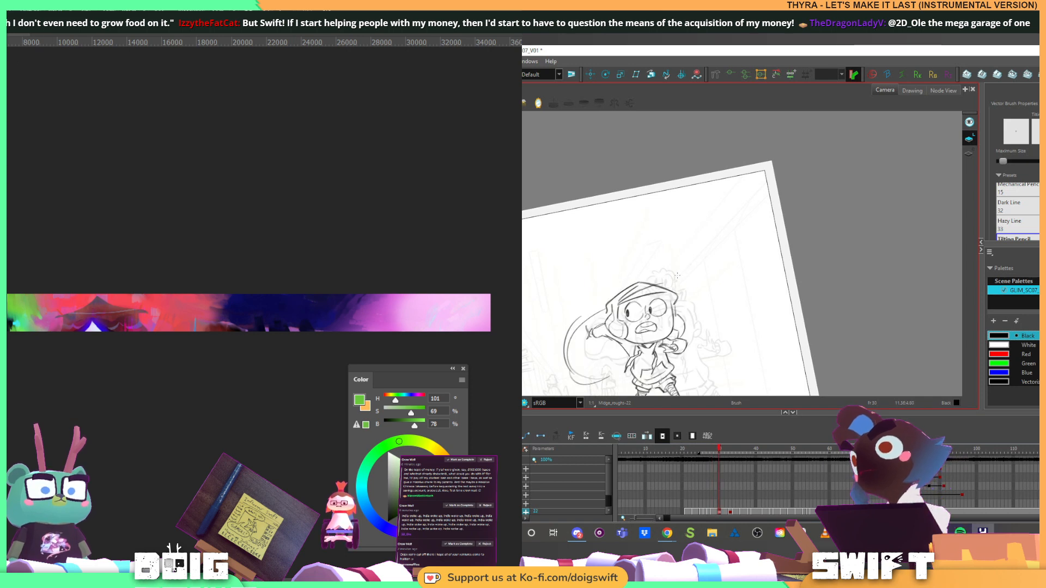
key(comma)
key(period)
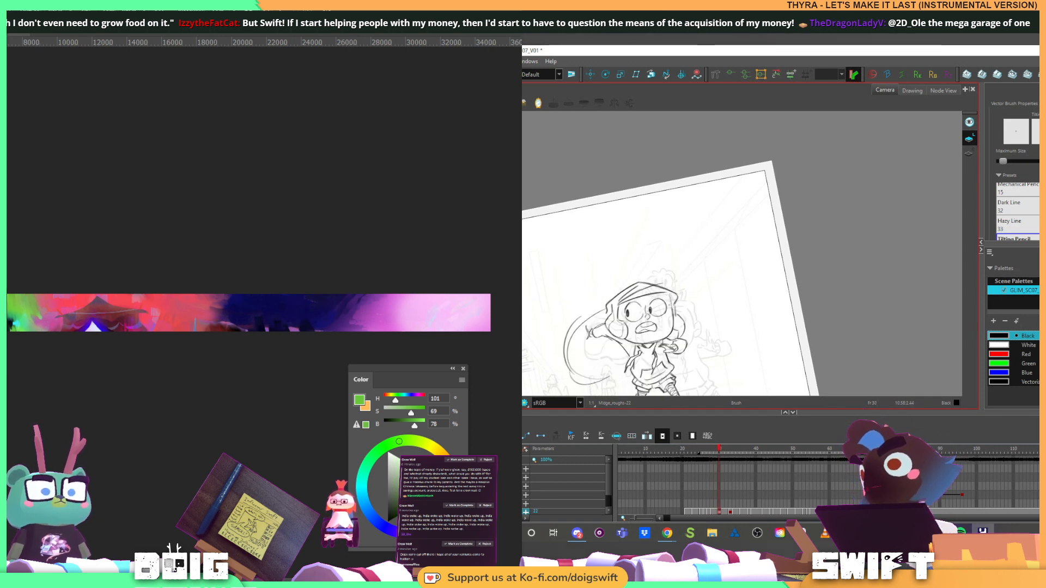
Resize the panorama painting to 66 percent width, unlinking the proportions so the height stays at 100 percent
key(ctrl+alt+i)
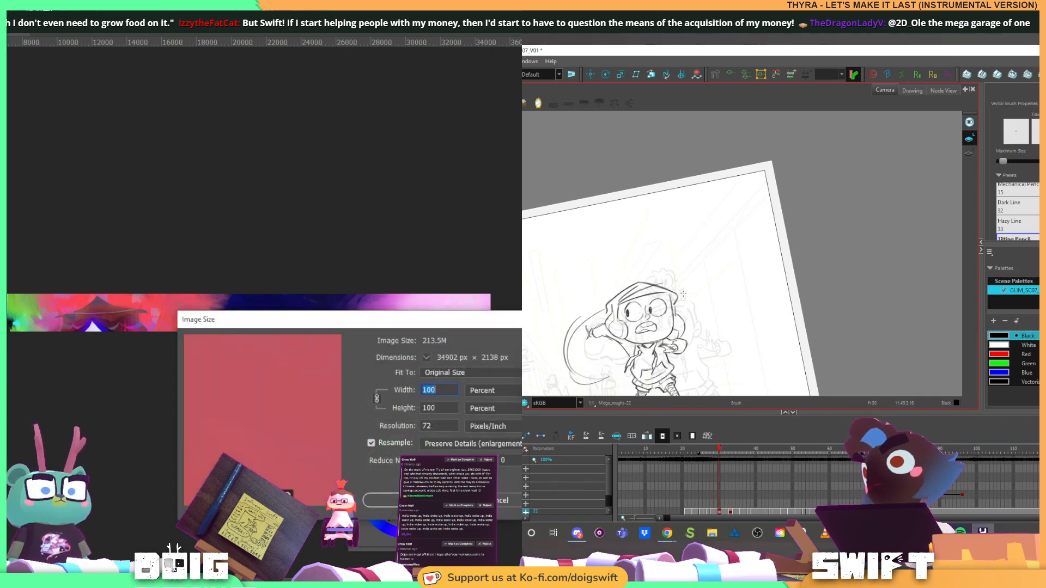
drag(682, 312, 682, 308)
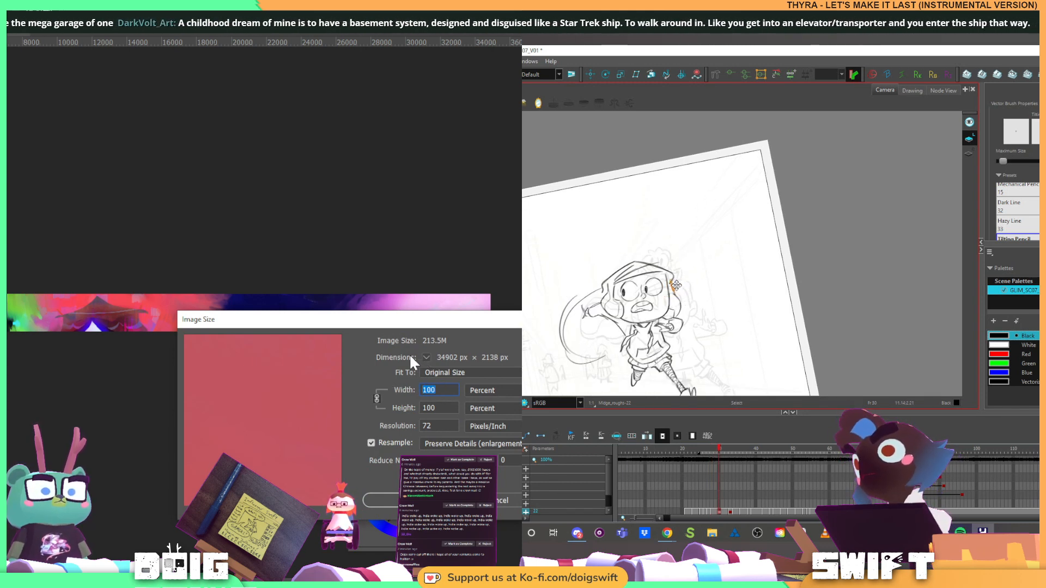
text(666)
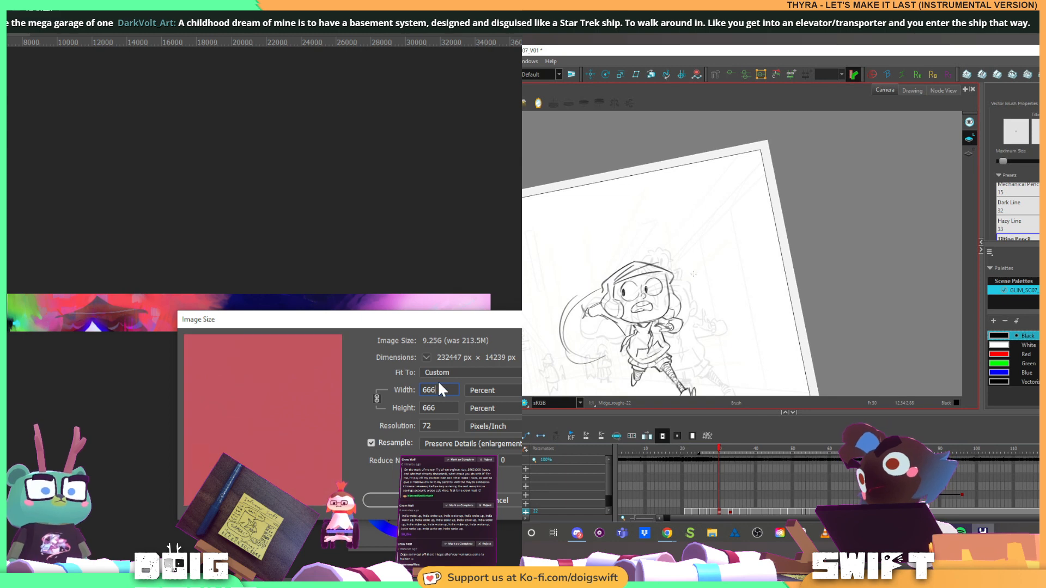
key(BackSpace)
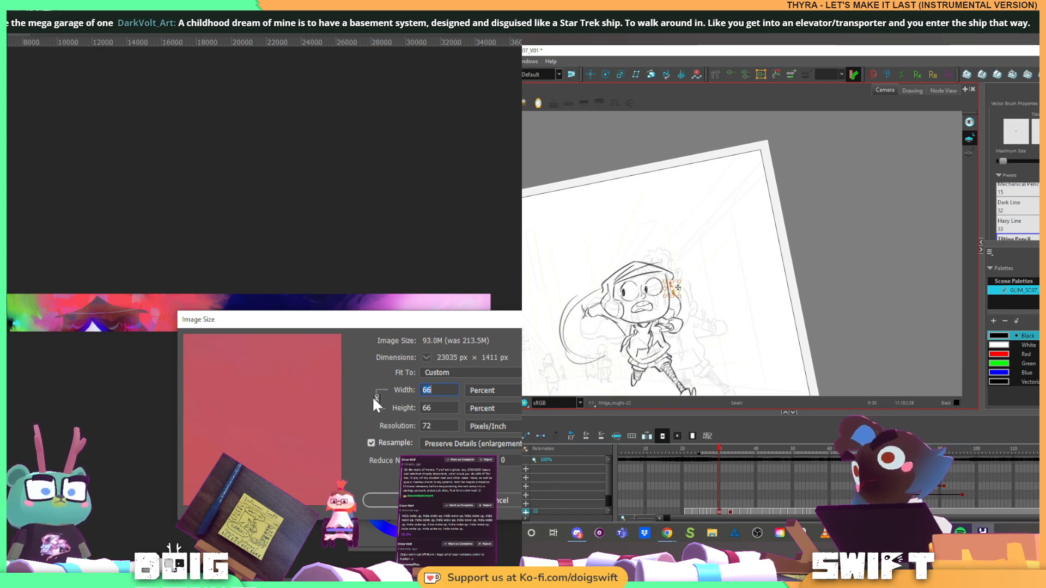
text(100)
double_click(427, 393)
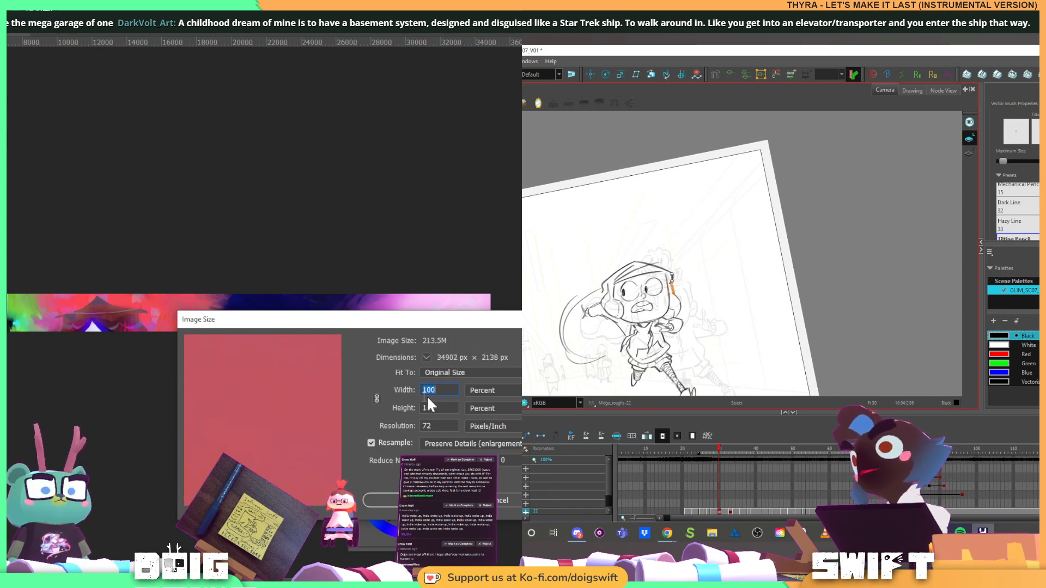
text(66)
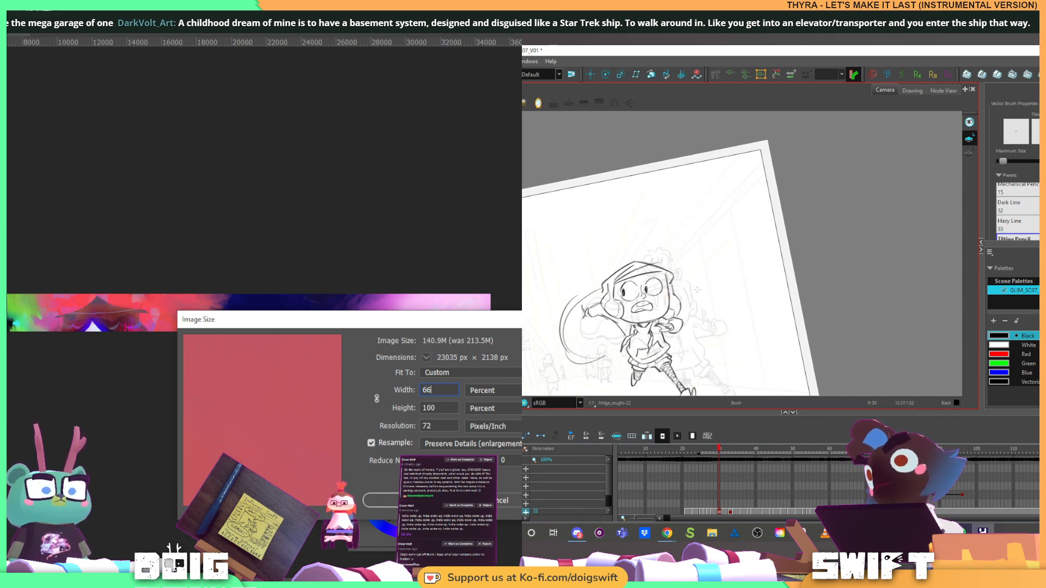
key(Return)
key(g)
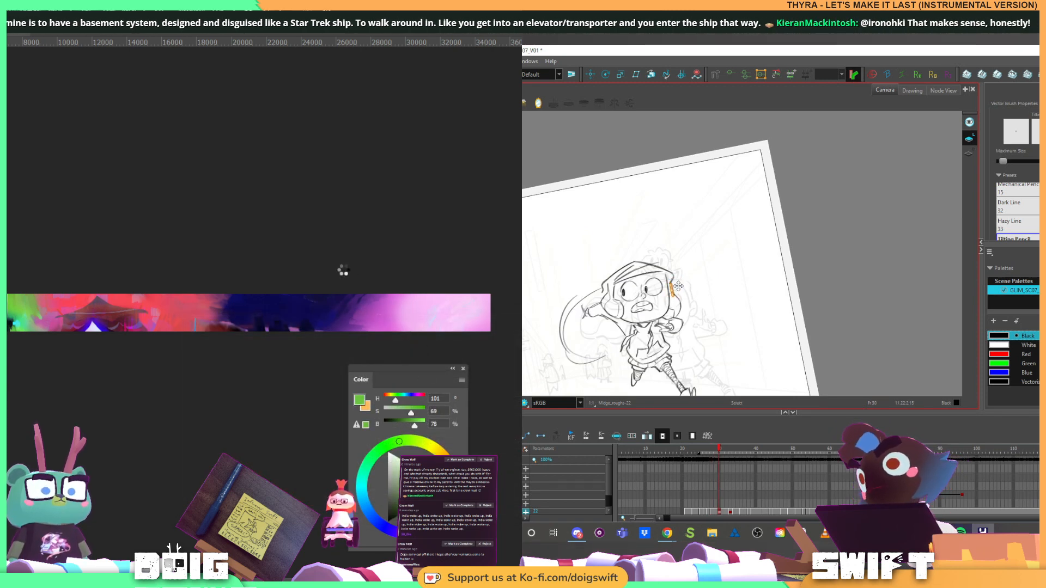
key(alt+b)
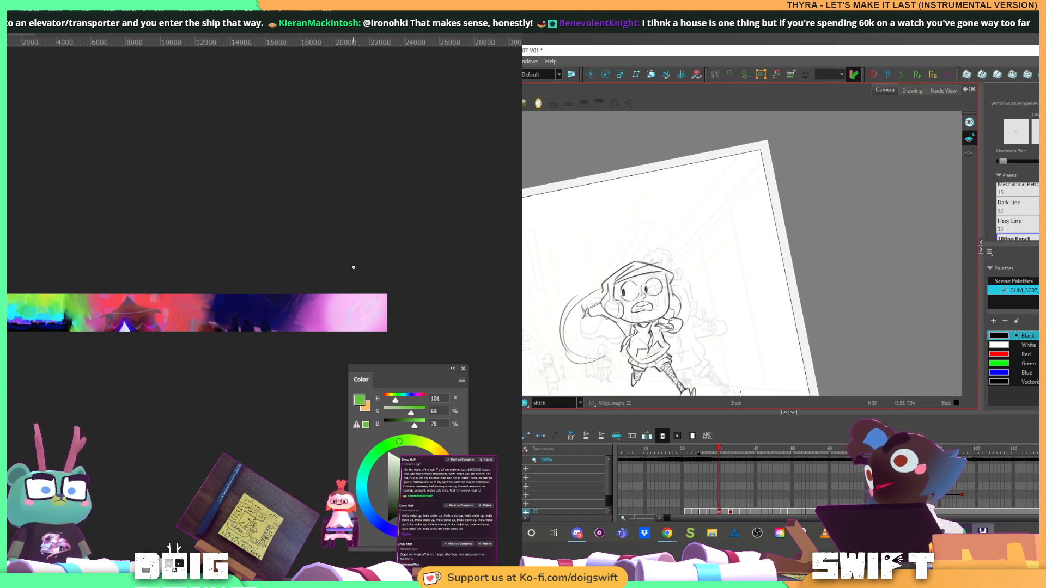
key(ctrl+plus)
key(ctrl+plus)
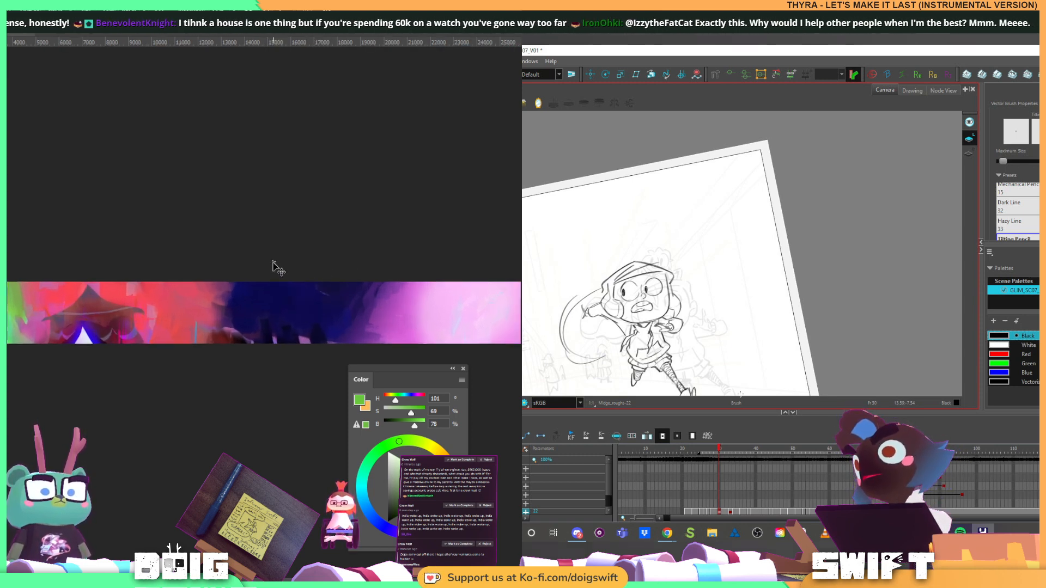
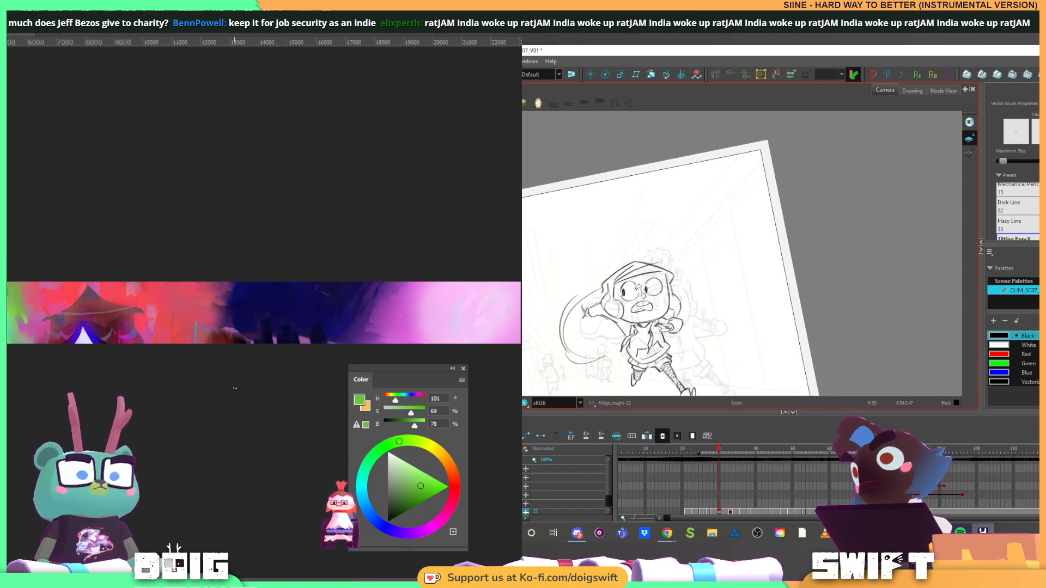
Select the lines of the running character's eyes and adjust their placement on the rough face
mouse_move(638, 287)
mouse_down()
mouse_move(623, 286)
mouse_move(640, 284)
mouse_move(621, 303)
mouse_up()
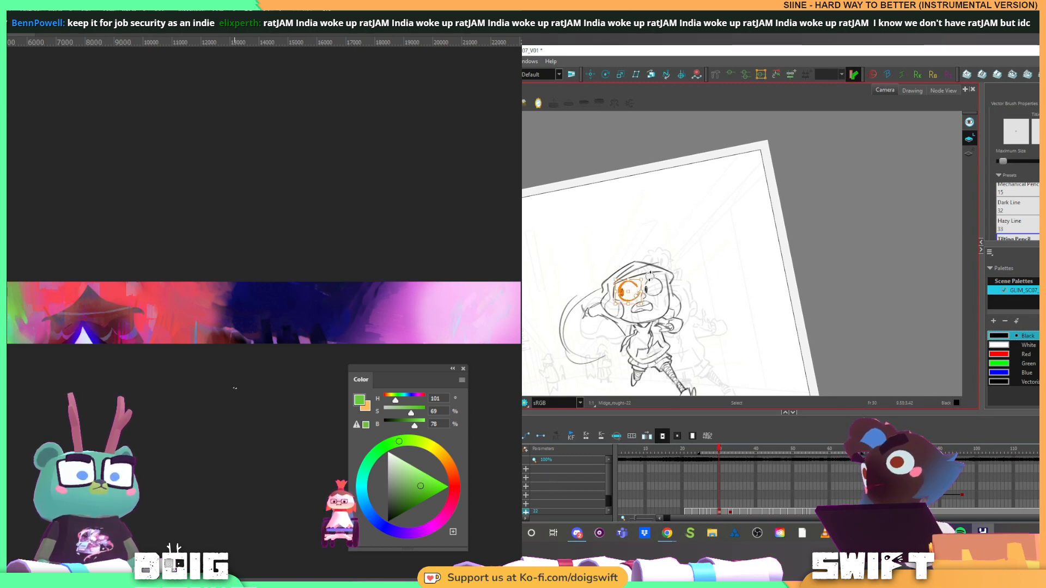
mouse_move(650, 276)
mouse_down()
mouse_move(657, 295)
mouse_move(658, 274)
mouse_move(668, 275)
mouse_move(670, 298)
mouse_up()
click(671, 265)
click(688, 286)
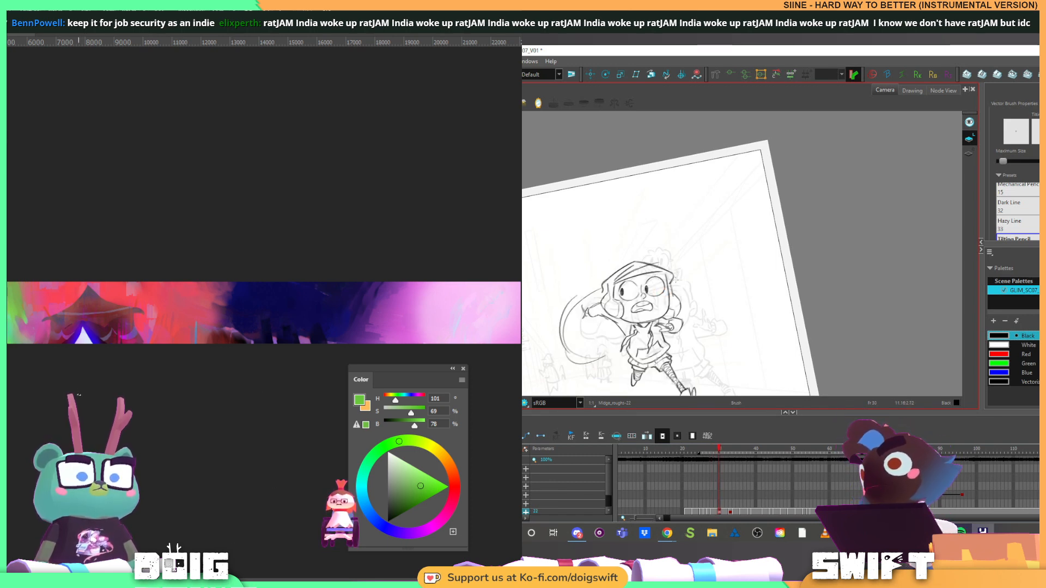
Flip back and forth between the current drawing and its neighbour to compare the eyes
key(comma)
key(period)
key(comma)
key(period)
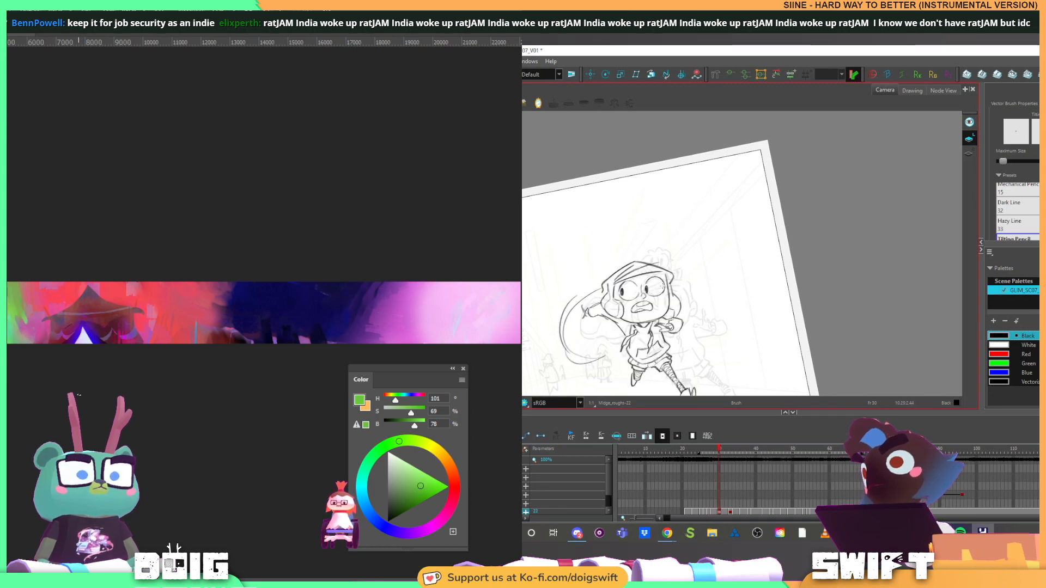
key(comma)
key(period)
key(comma)
key(period)
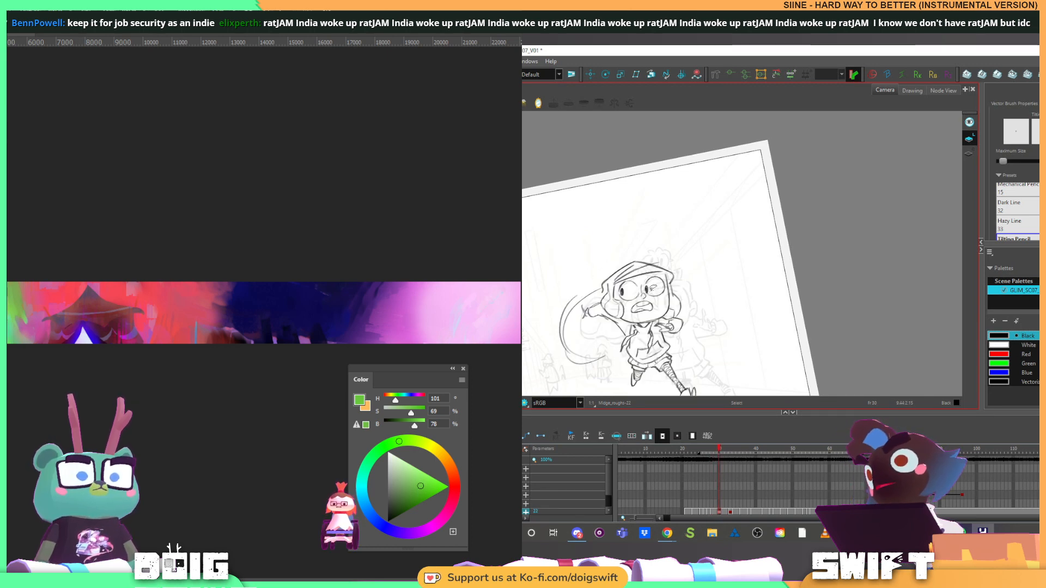
Select the lower curve of the far eye, adjust it, and return to the brush
click(657, 295)
drag(659, 294, 674, 284)
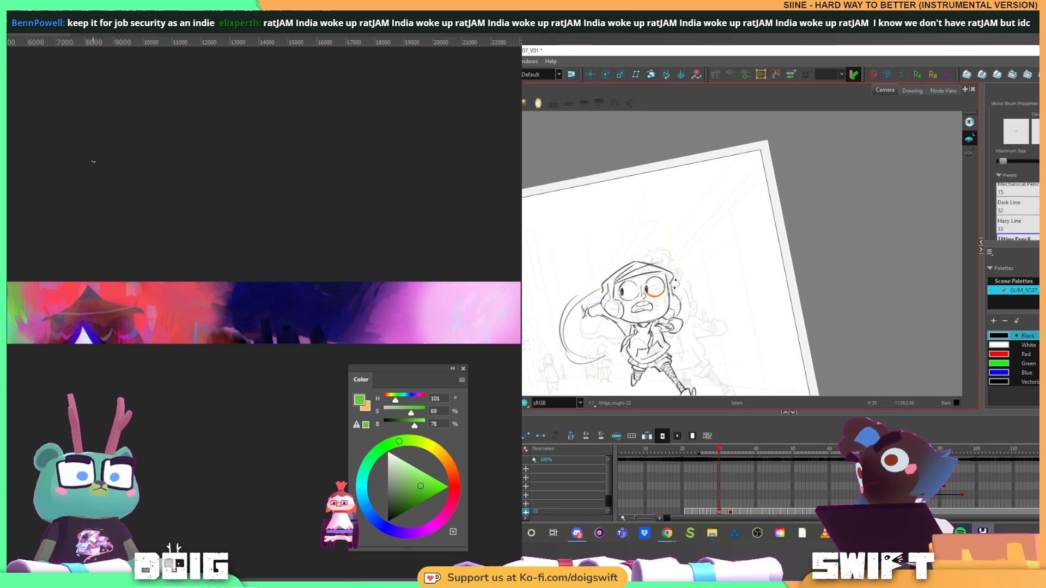
key(alt+b)
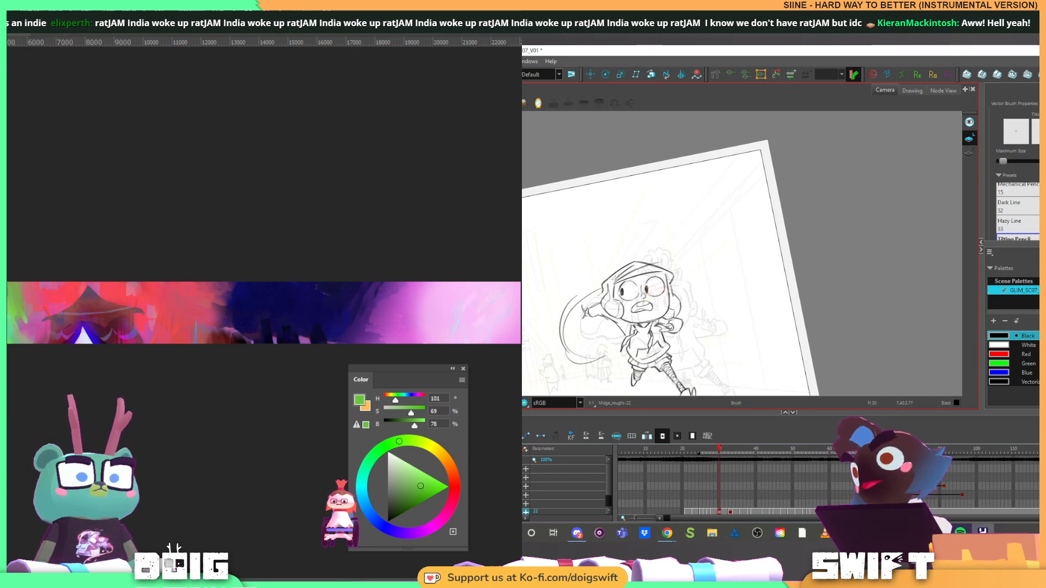
Try a stroke along the outer curve of the sweep behind the raised arm, flipping to compare
drag(567, 311, 594, 290)
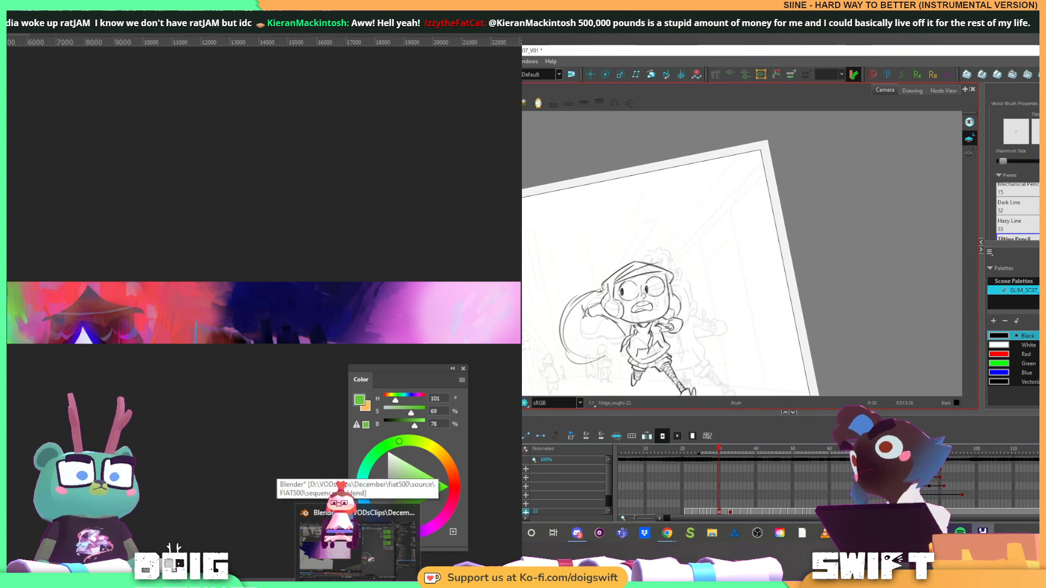
key(comma)
key(period)
key(ctrl+z)
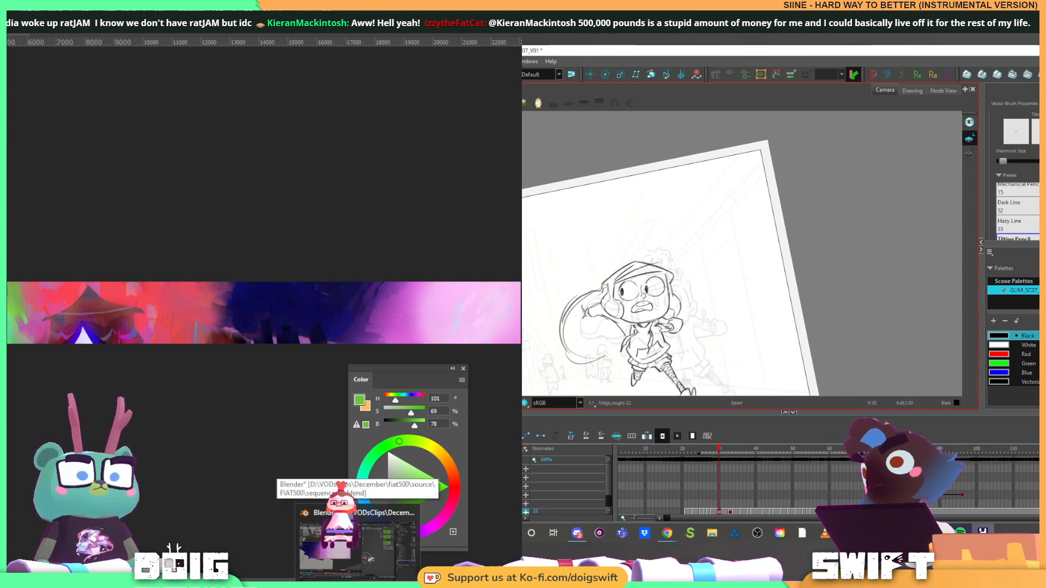
key(ctrl+z)
key(ctrl+z)
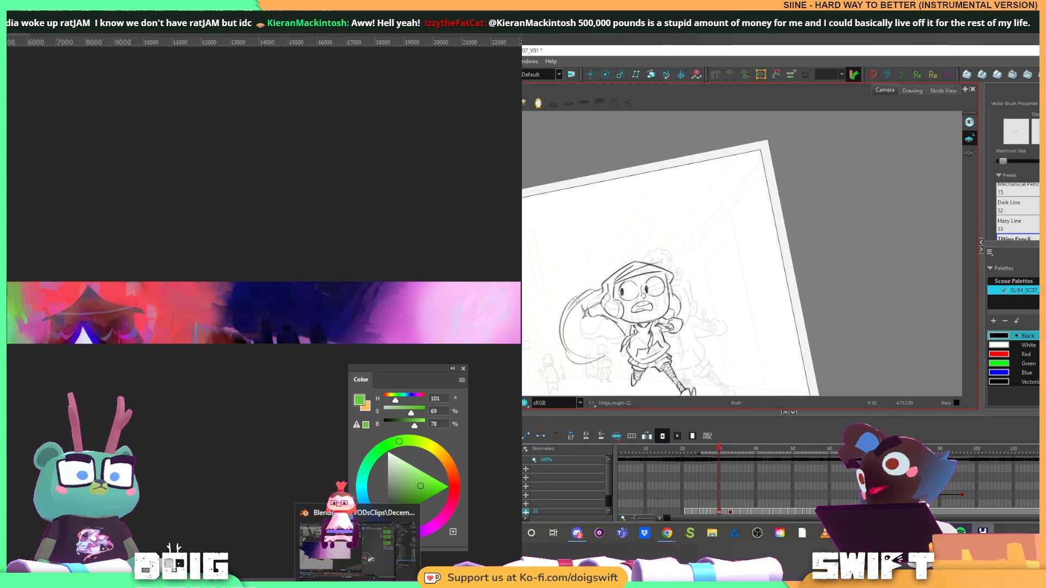
Sketch the outer curve of the sweep behind the raised arm and check it against the previous drawing
drag(578, 298, 565, 330)
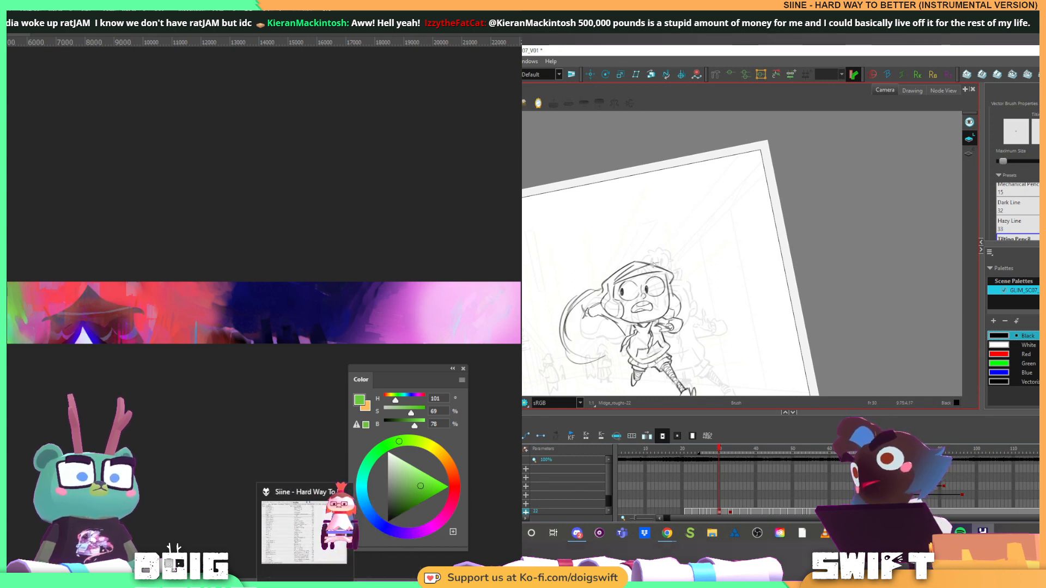
key(f)
key(g)
key(f)
key(g)
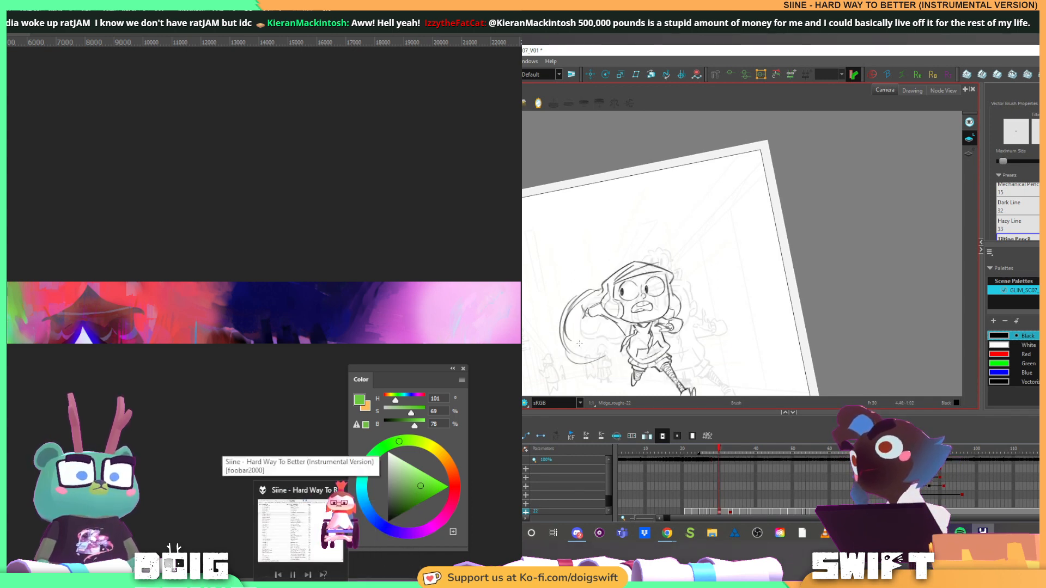
key(f)
key(g)
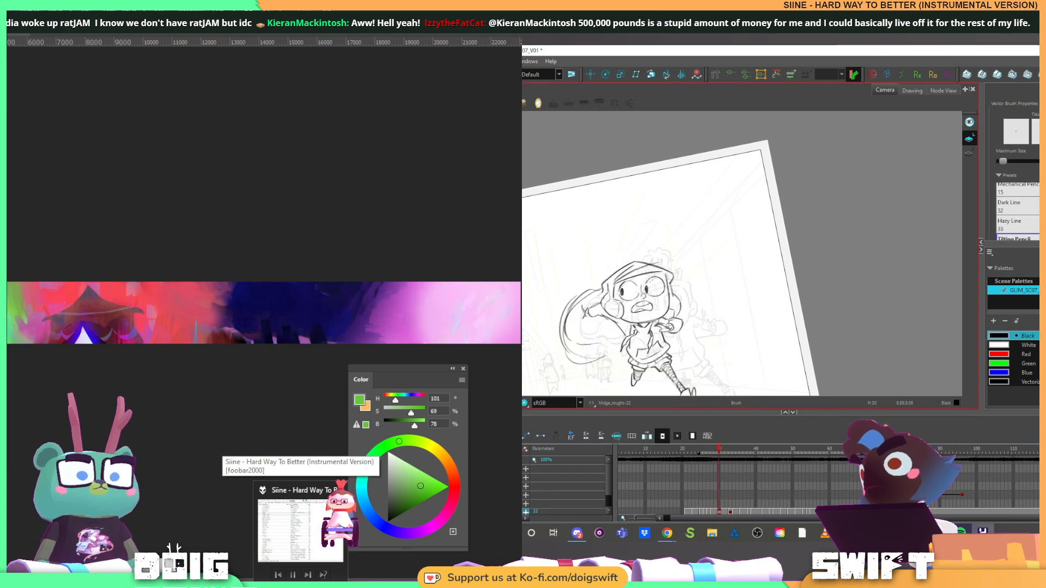
key(f)
key(g)
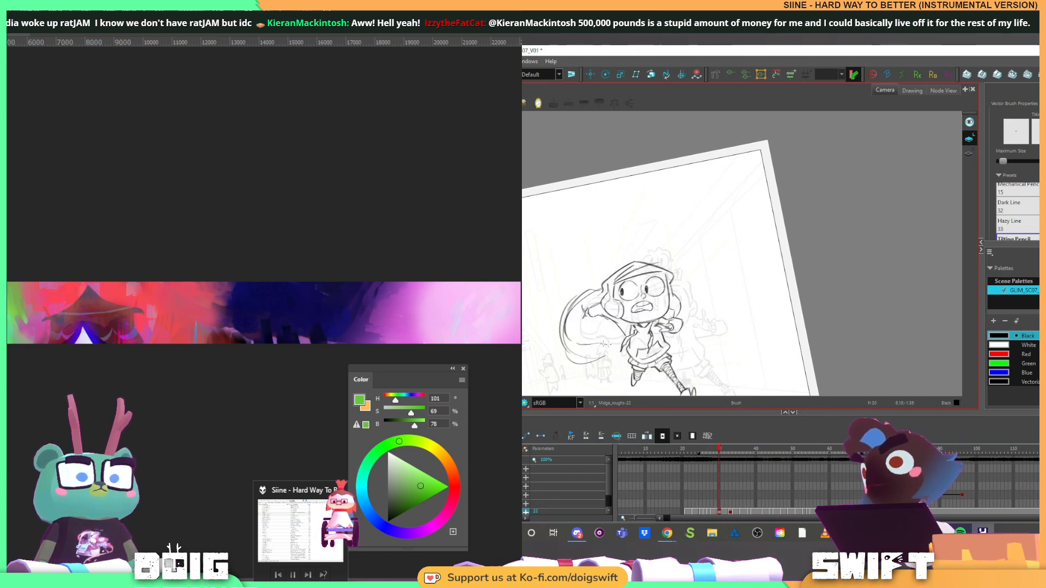
Extend the lower edge of the sweep toward the character's torso and compare it with the previous drawing
drag(601, 344, 625, 344)
key(f)
key(g)
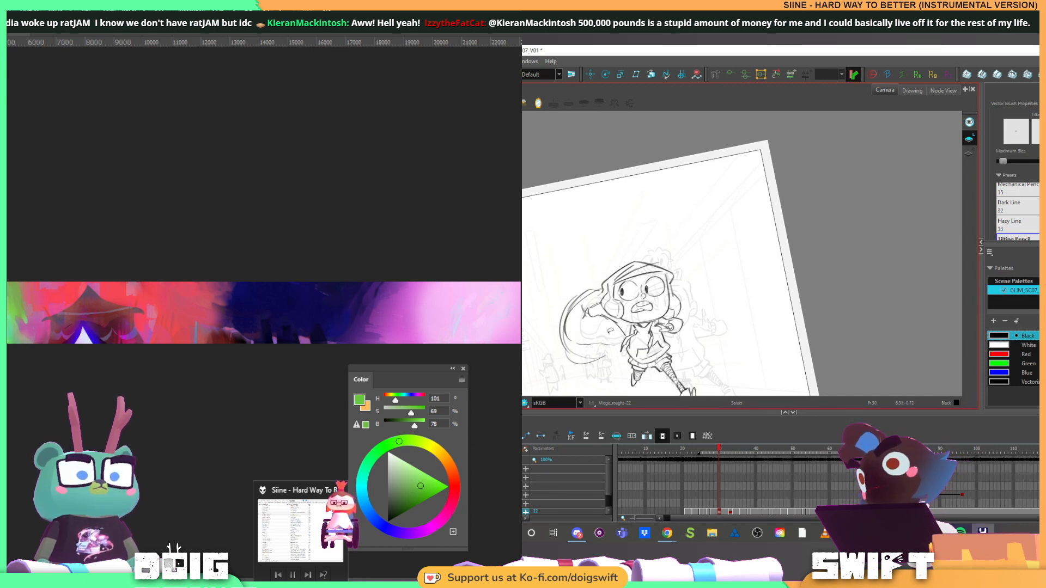
key(alt+s)
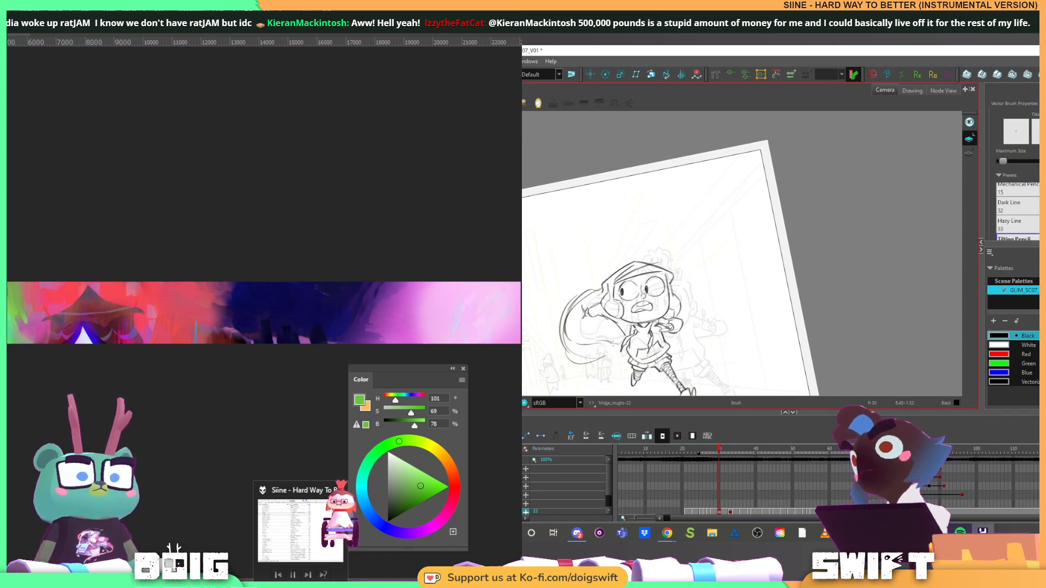
key(alt+b)
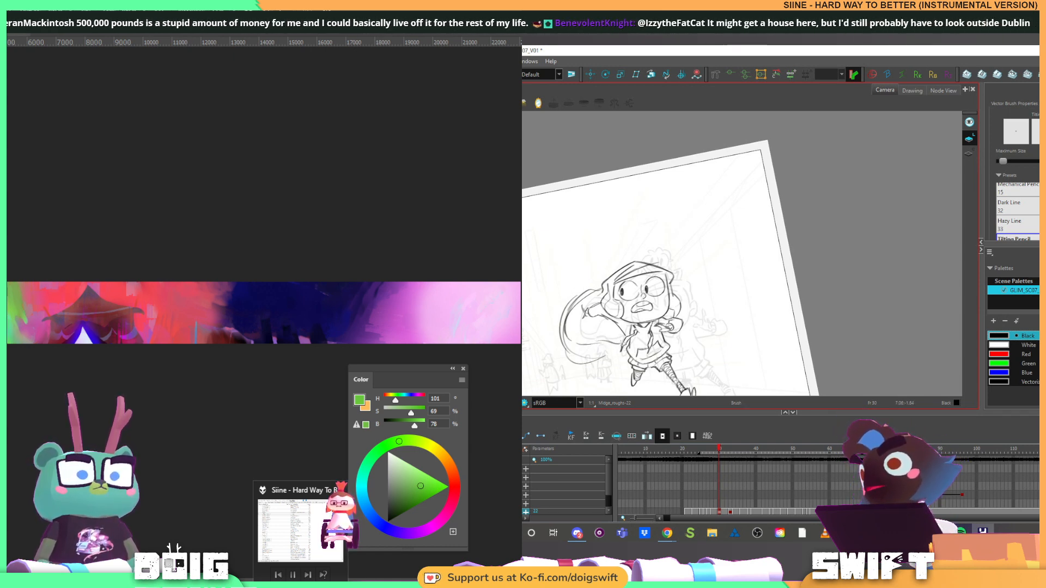
Delete the rough construction arcs behind the raised arm, and dismiss Photoshop's recent files list
key(alt+s)
click(587, 297)
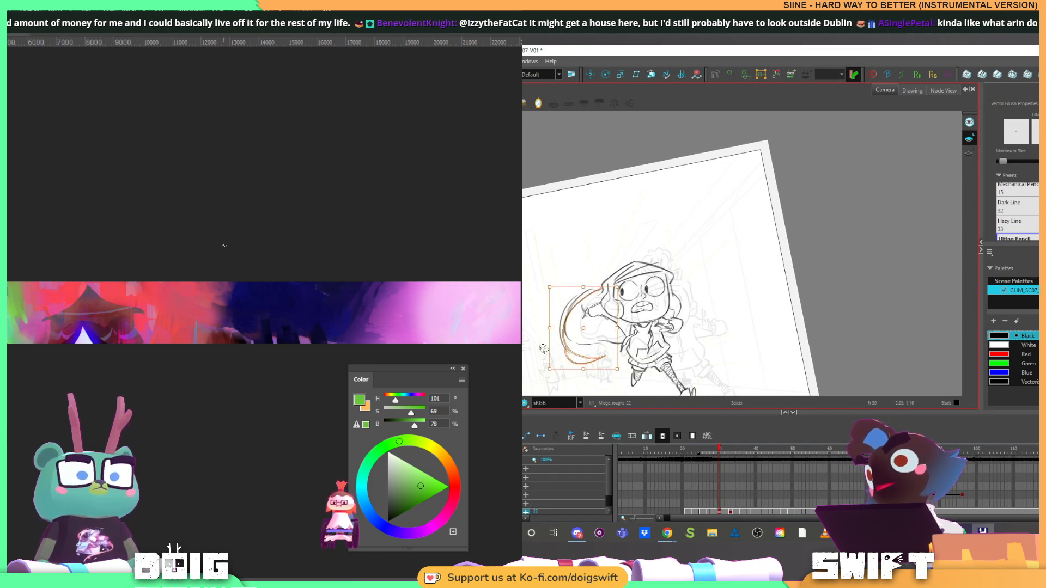
shift+click(561, 334)
key(Delete)
key(alt+b)
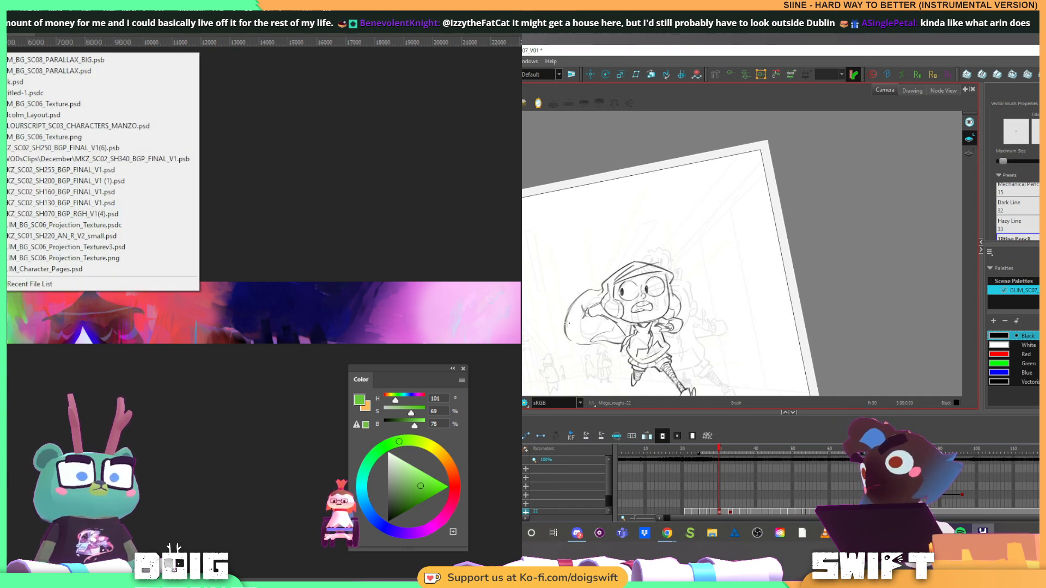
click(351, 108)
Refine the lower edge and inner lines of the loop shape behind the raised arm
key(alt+s)
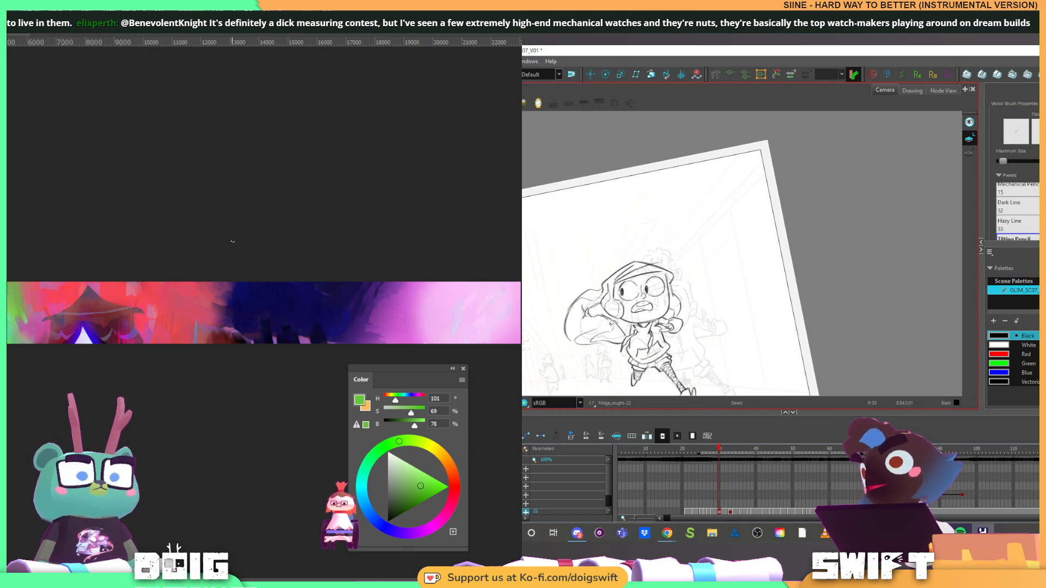
drag(597, 331, 578, 341)
key(alt+s)
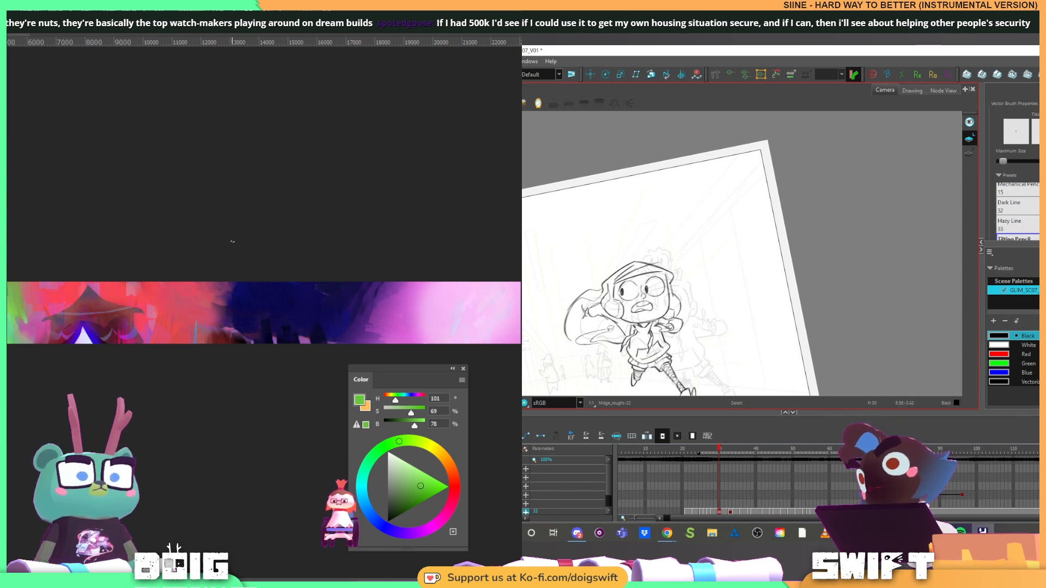
mouse_move(618, 339)
mouse_down()
mouse_move(580, 307)
mouse_move(605, 343)
mouse_up()
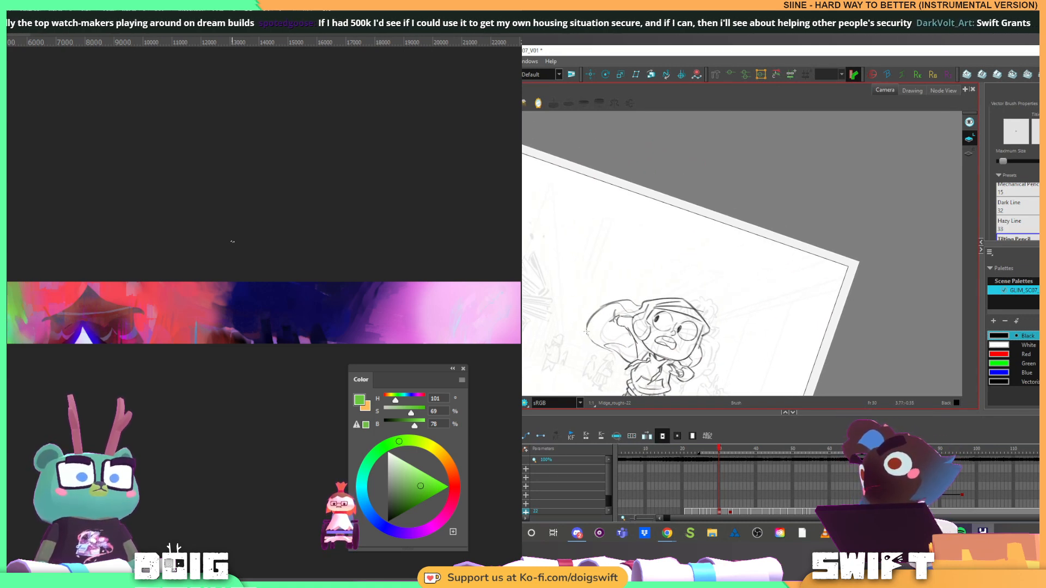
key(alt+b)
key(alt+s)
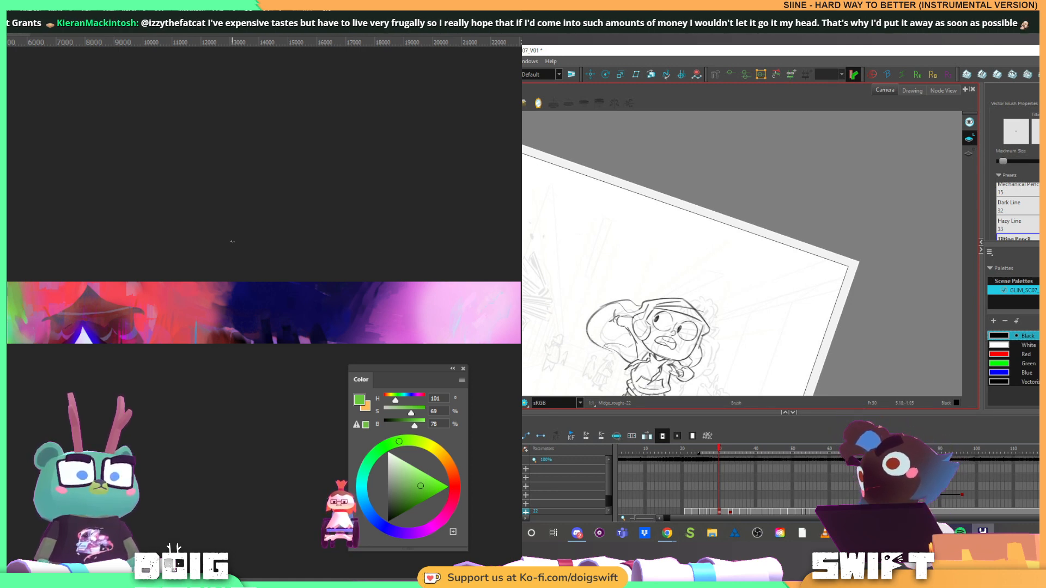
Touch up the lines beside the character's cheek and undo the last change to the raised arm
drag(640, 347, 693, 343)
drag(749, 299, 739, 314)
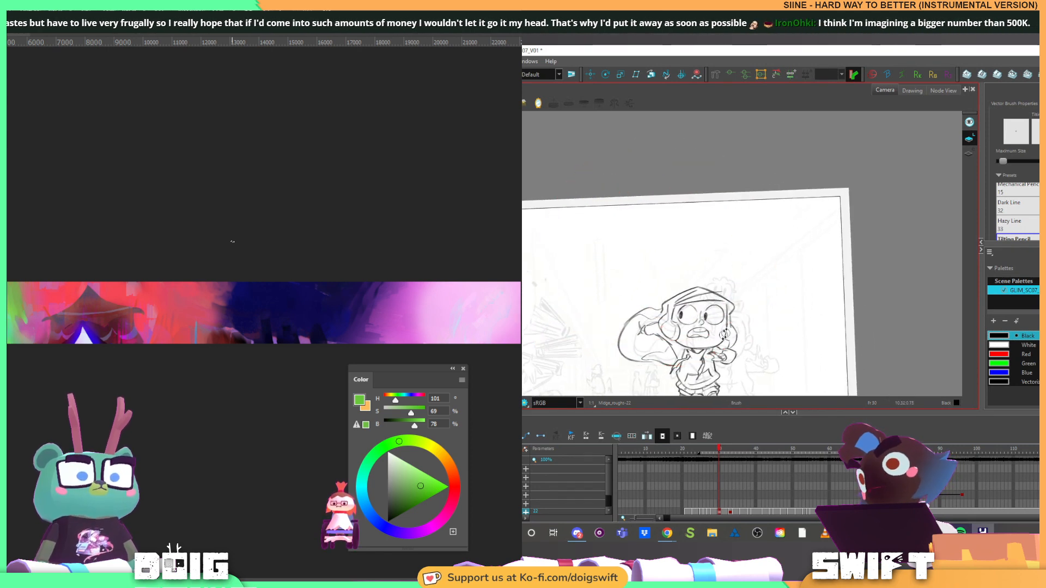
scroll(773, 297, down, 3)
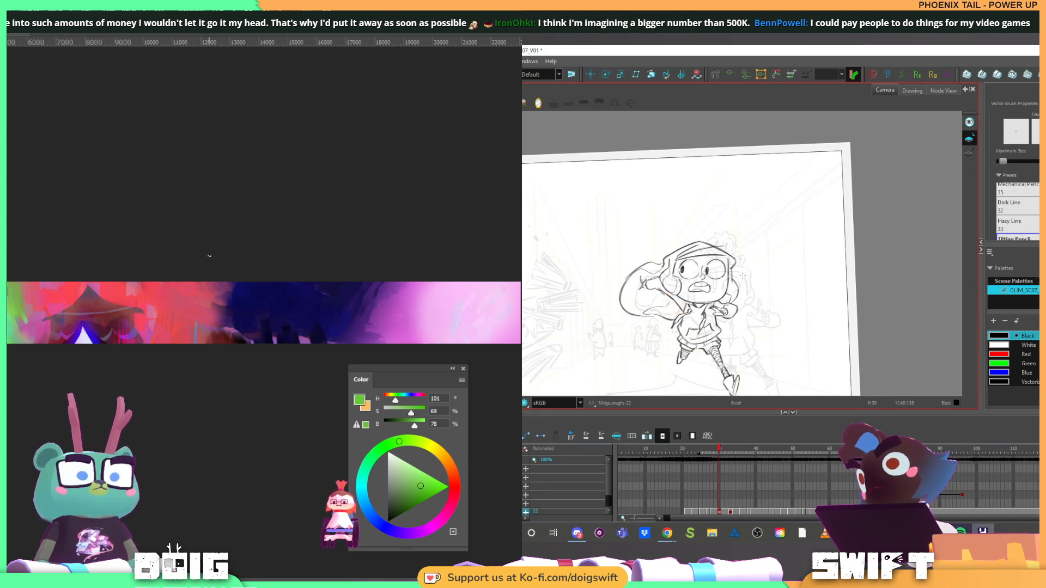
key(ctrl+z)
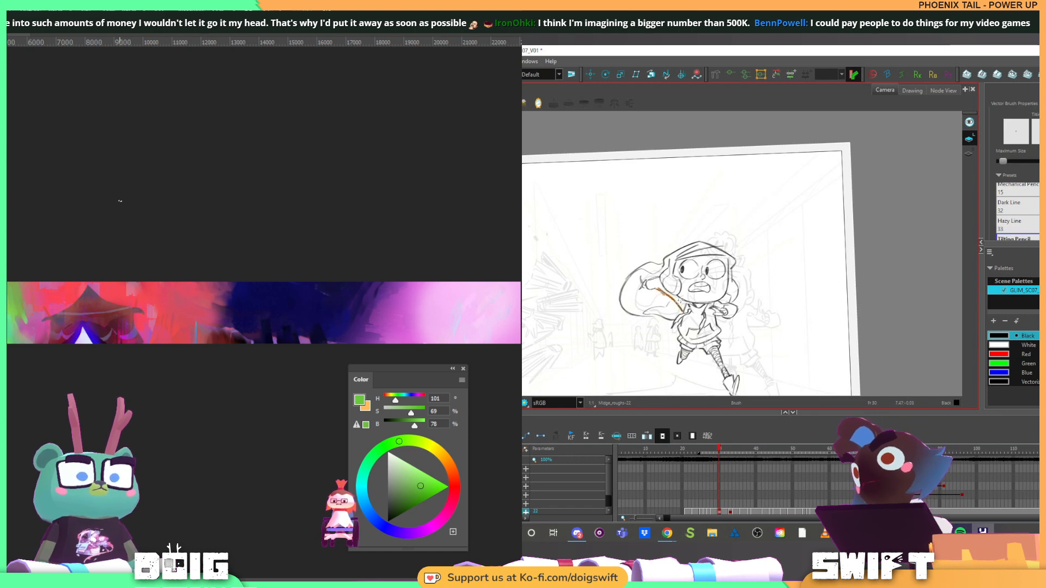
Flip repeatedly between the running pose and the previous drawing to compare the whole figure
drag(732, 269, 698, 317)
mouse_move(657, 284)
mouse_down()
mouse_move(665, 320)
mouse_move(713, 298)
mouse_up()
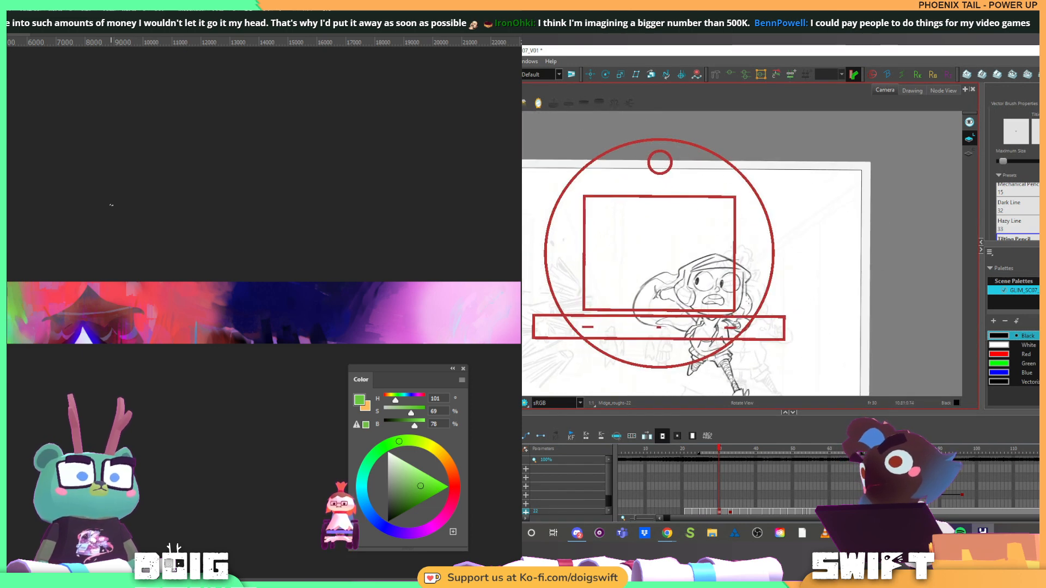
key(f)
key(g)
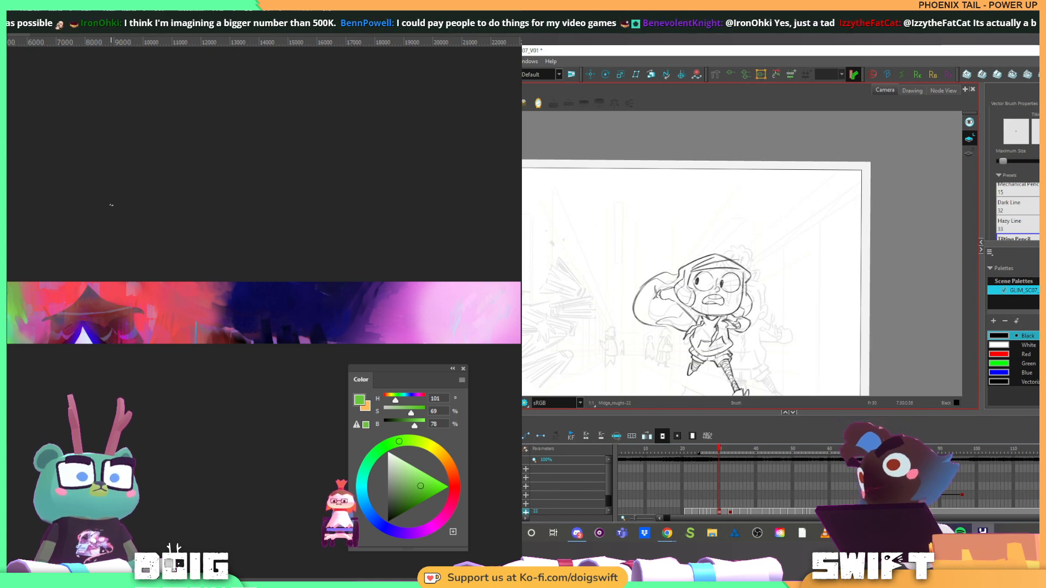
key(f)
key(g)
drag(750, 338, 754, 302)
key(f)
key(g)
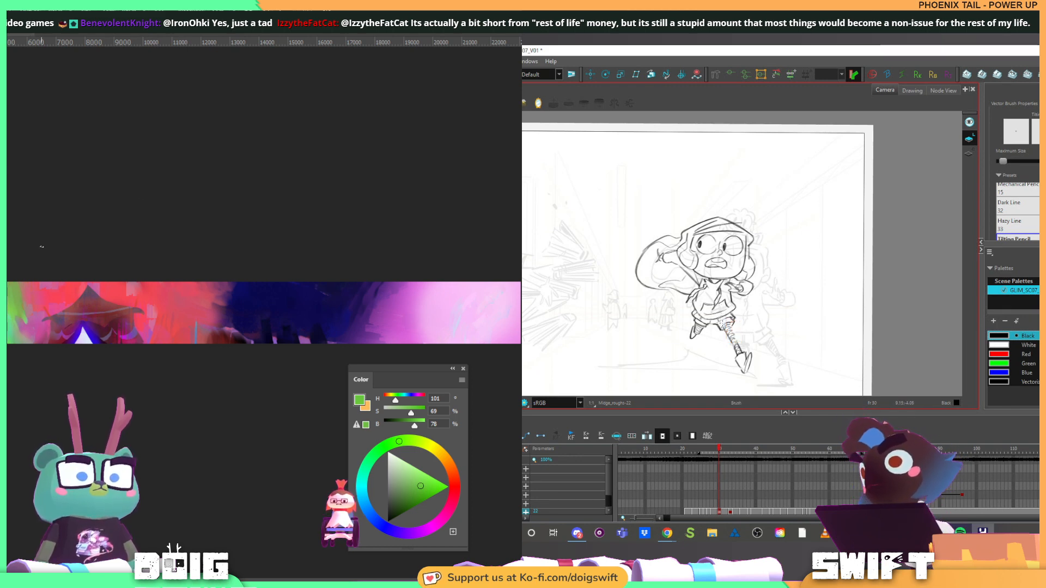
key(f)
key(g)
key(f)
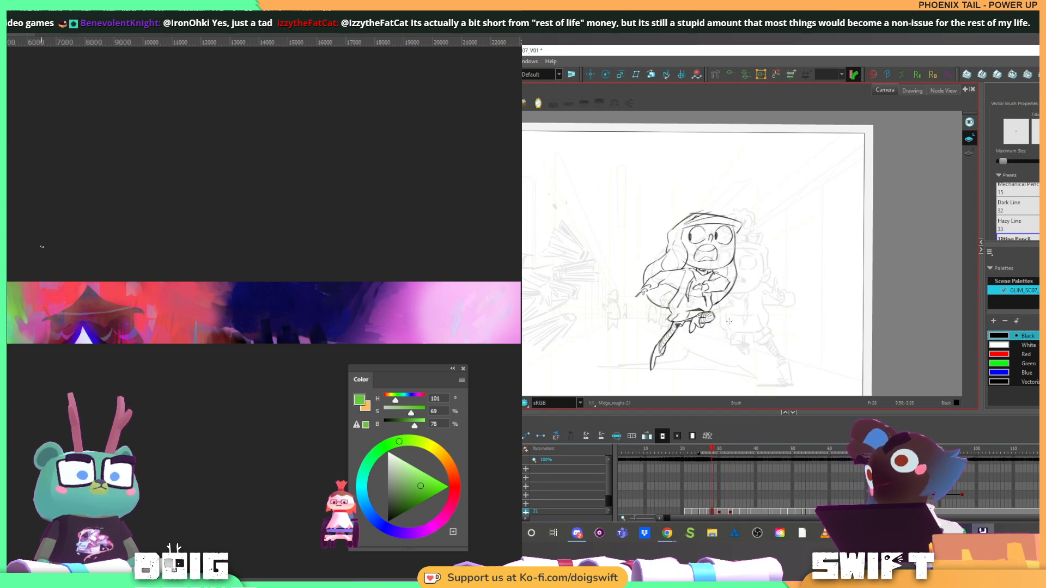
key(g)
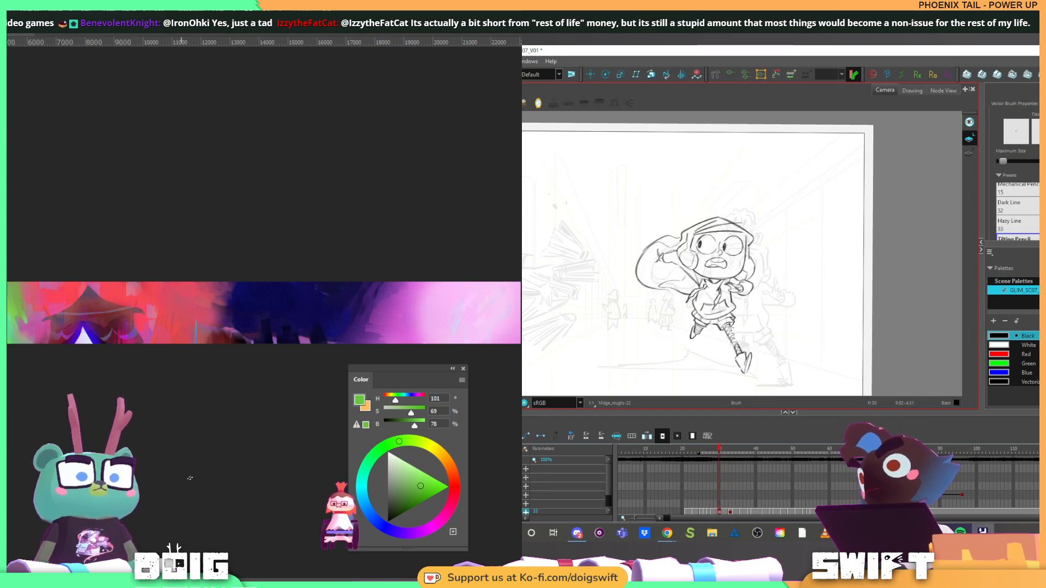
Add lines down the character's extended leg and check them against the previous drawing
drag(731, 328, 742, 352)
key(f)
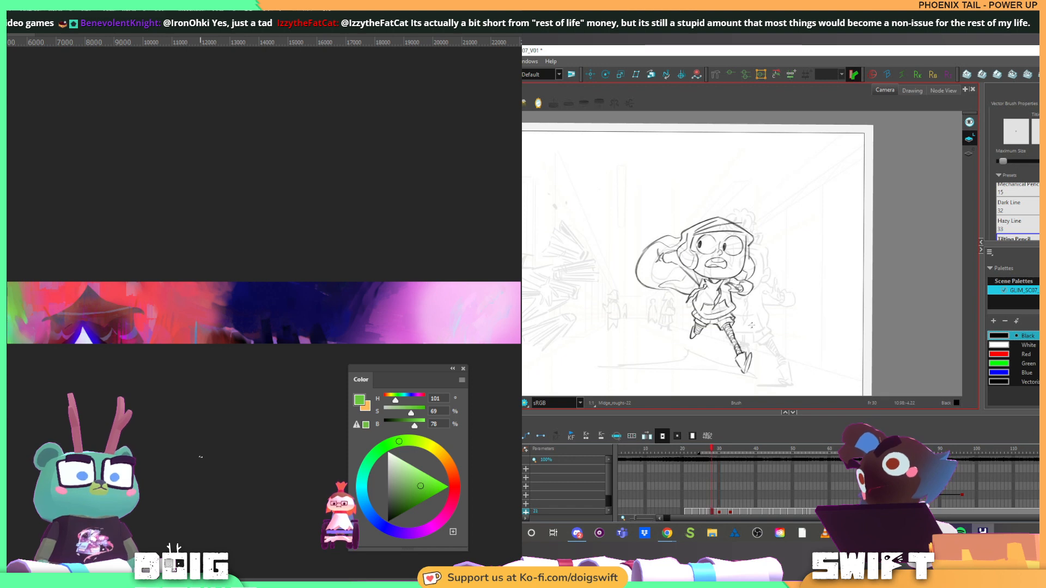
key(g)
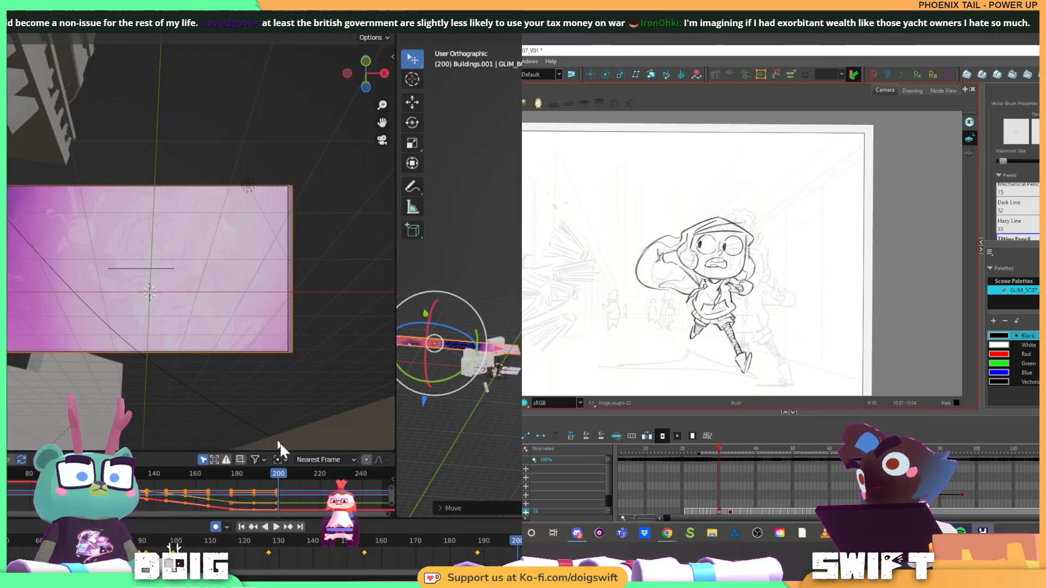
Switch to Blender, replay the shot from frame 89, and move the playhead to frame 95
drag(158, 541, 143, 543)
key(space)
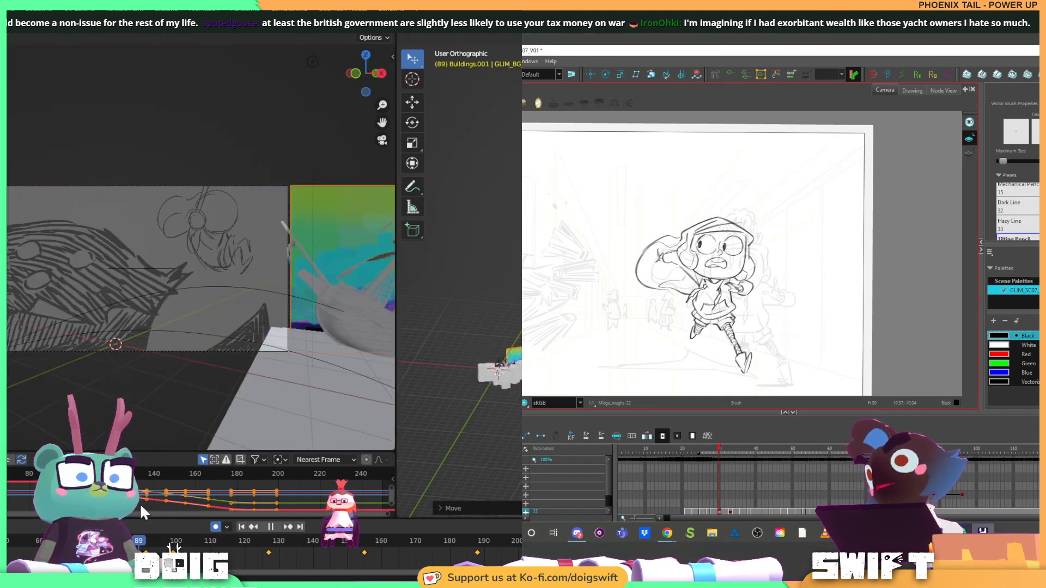
key(space)
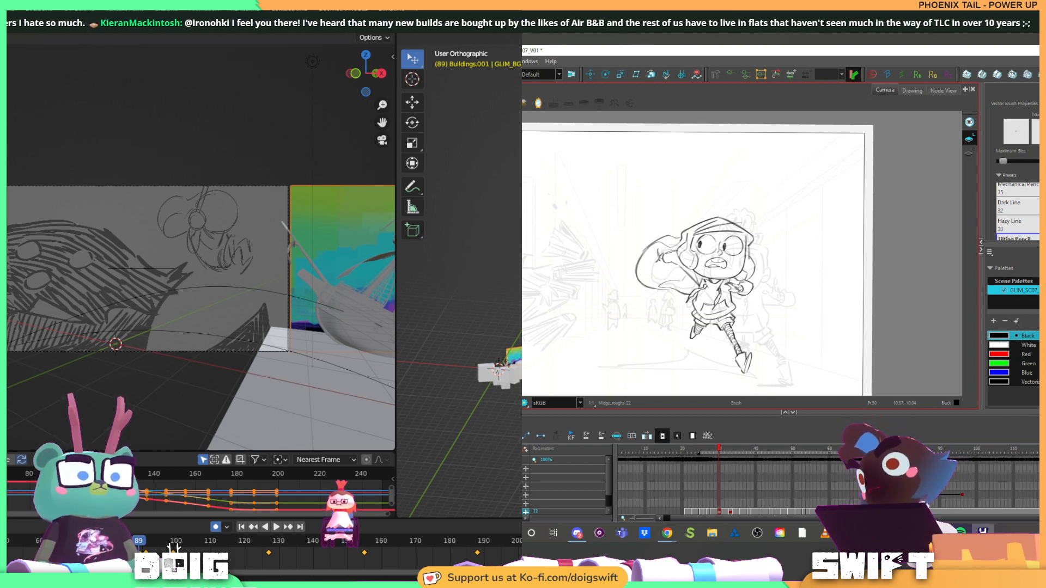
click(159, 541)
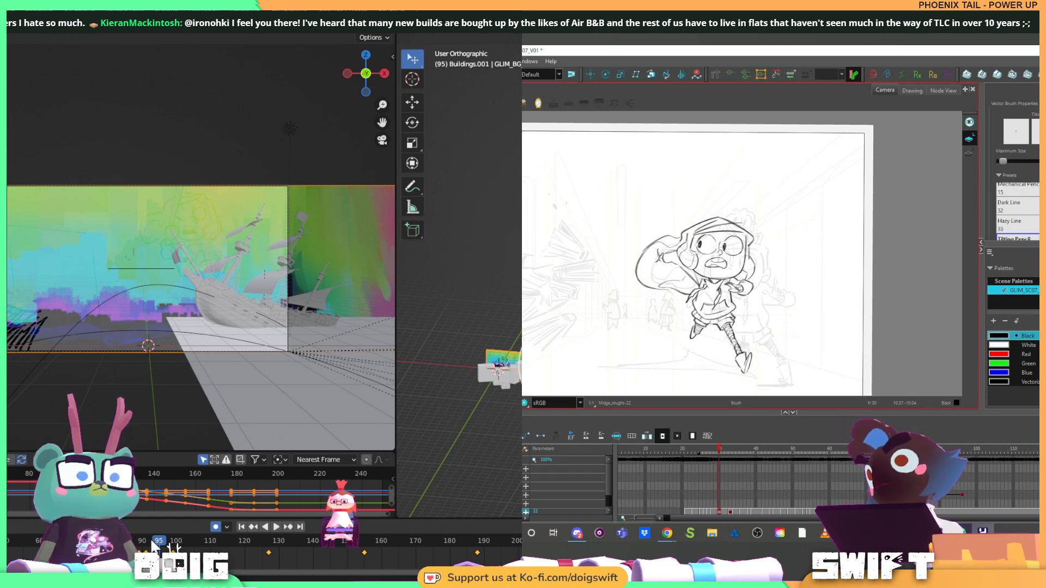
Replay the shot from frame 95 and move the playhead to frame 150
key(space)
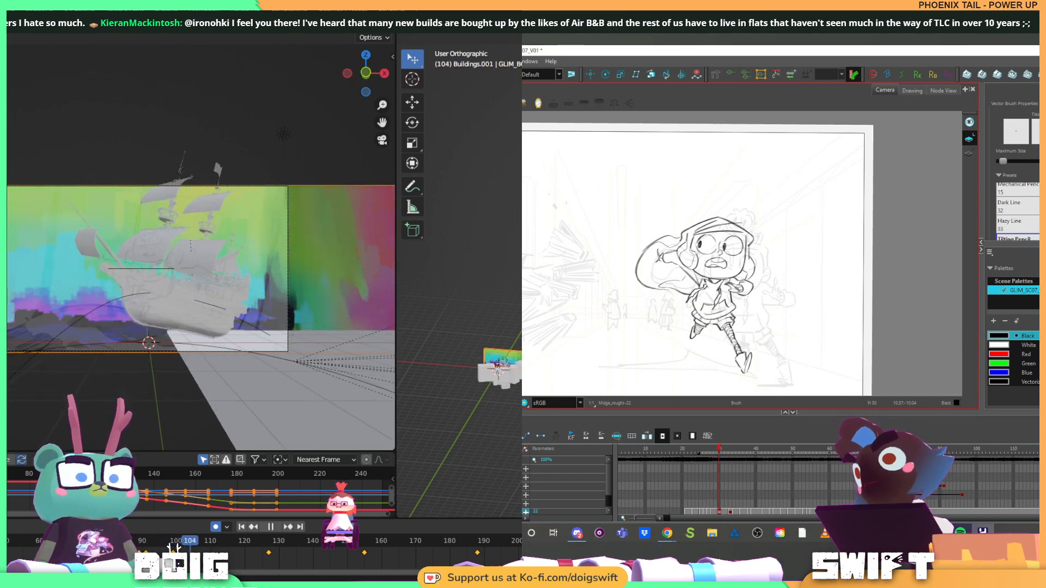
key(space)
drag(234, 561, 348, 559)
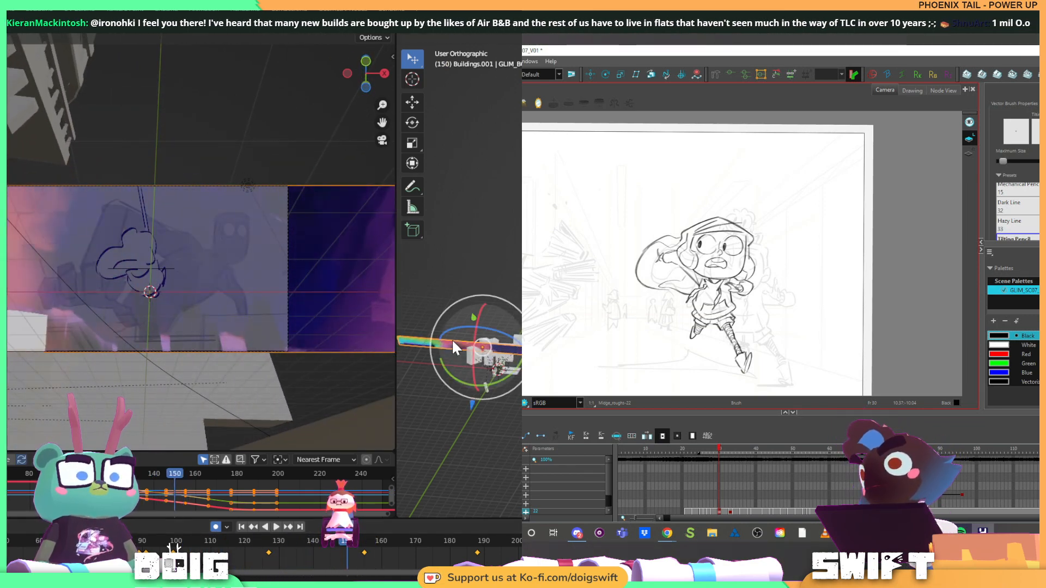
Delete the existing panorama plane behind the buildings
drag(442, 332, 603, 328)
scroll(498, 309, up, 4)
scroll(520, 309, down, 4)
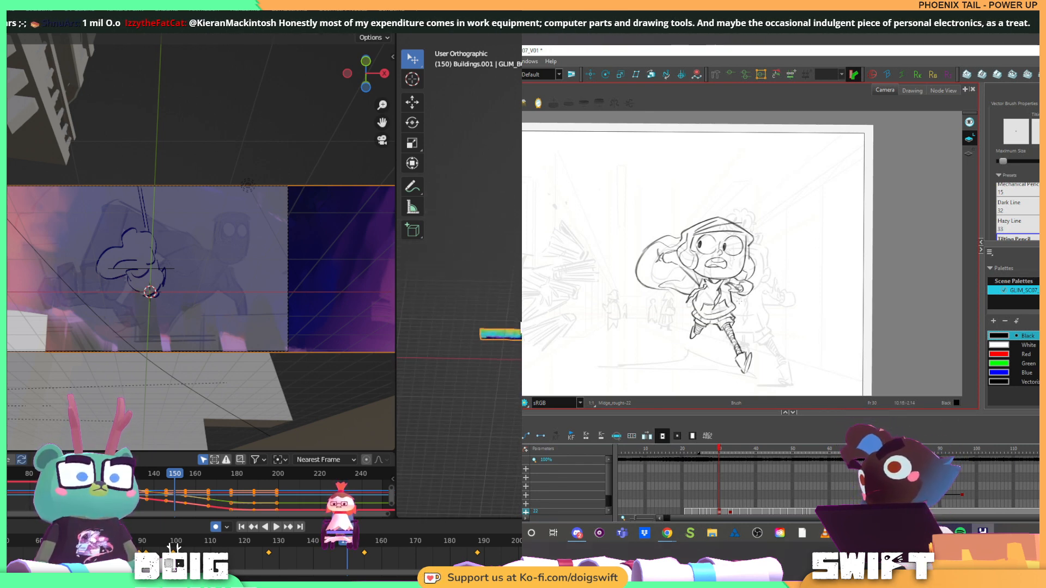
key(x)
click(509, 322)
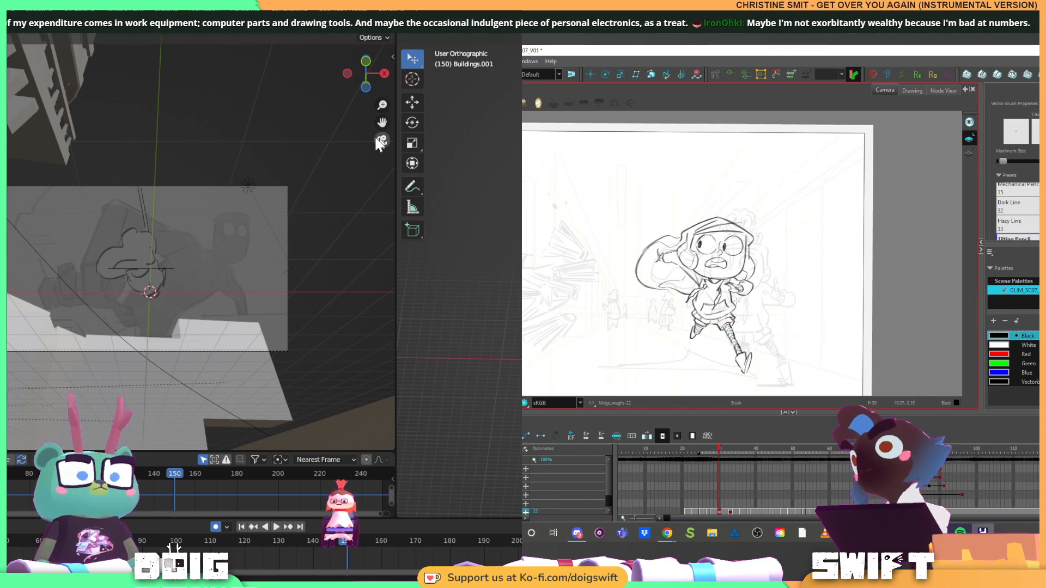
Switch to Harmony, undo the last stroke, add a short line on the running character's jacket, and compare it with the previous drawing
key(ctrl+z)
drag(730, 298, 735, 312)
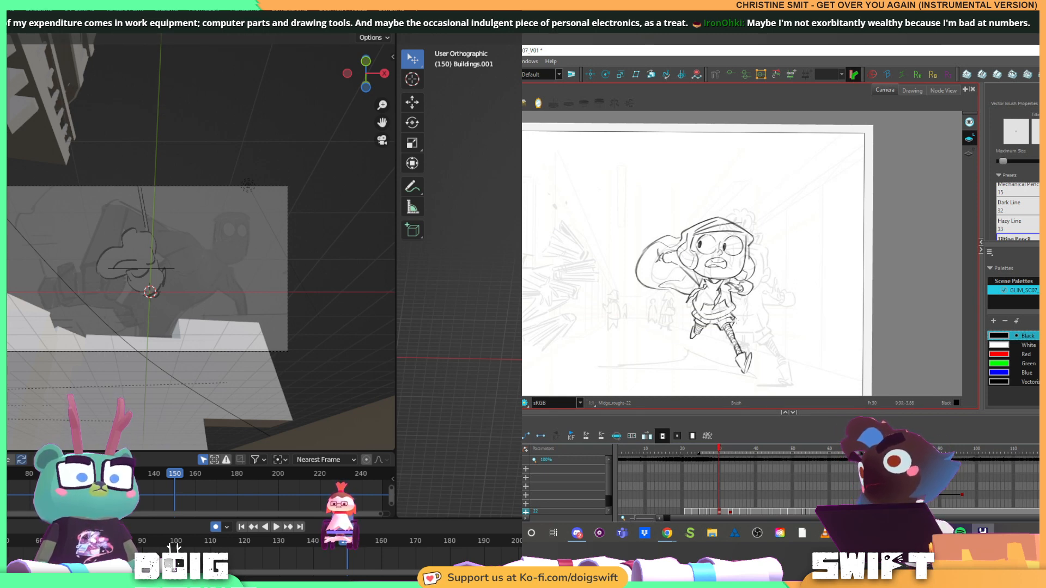
key(f)
key(g)
key(f)
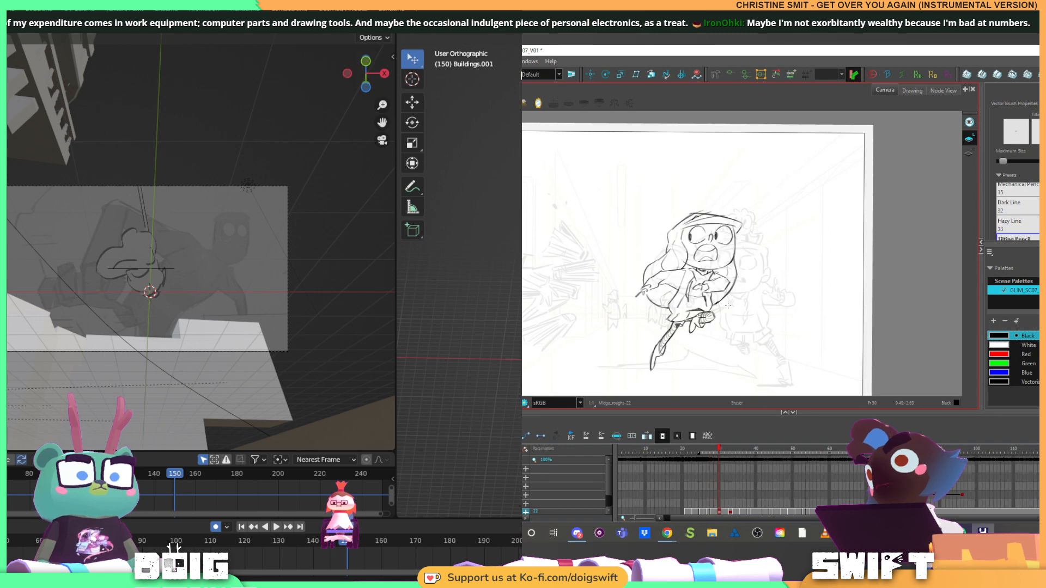
key(g)
key(alt+e)
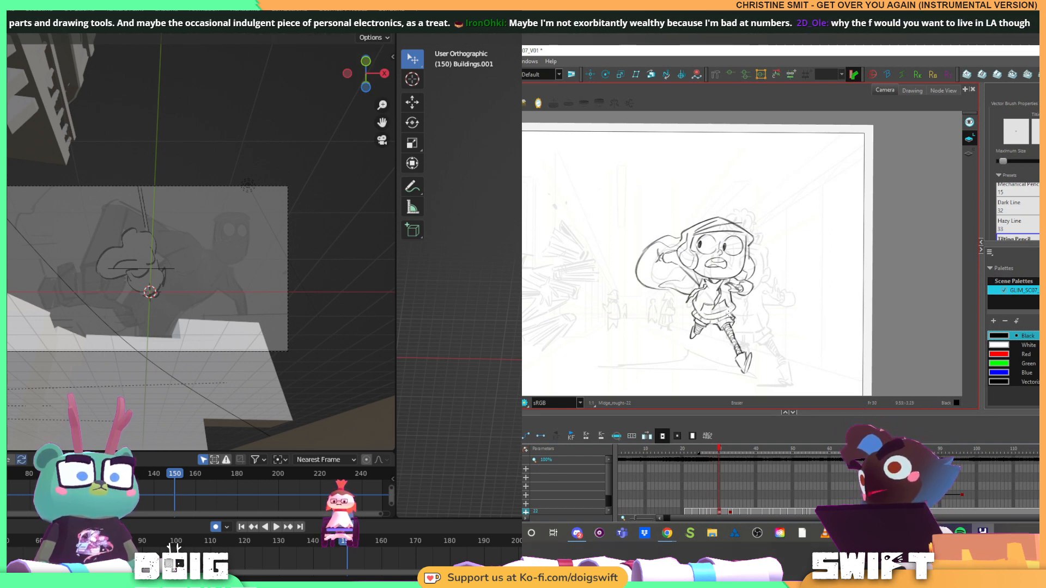
key(alt+s)
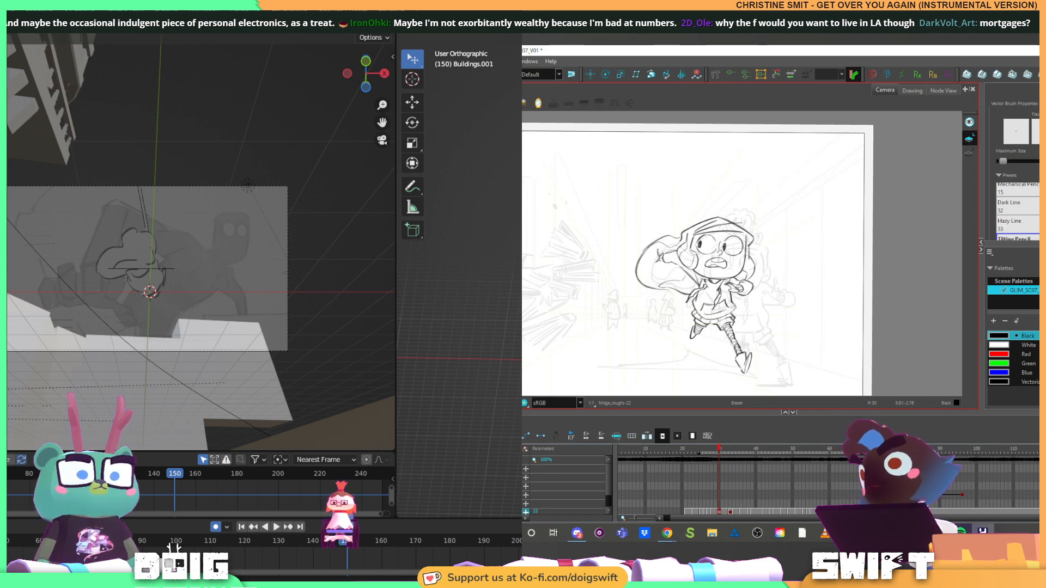
Flip between the running pose and its neighbouring drawing to check the body and arm lines
key(f)
key(g)
key(alt+b)
key(f)
key(g)
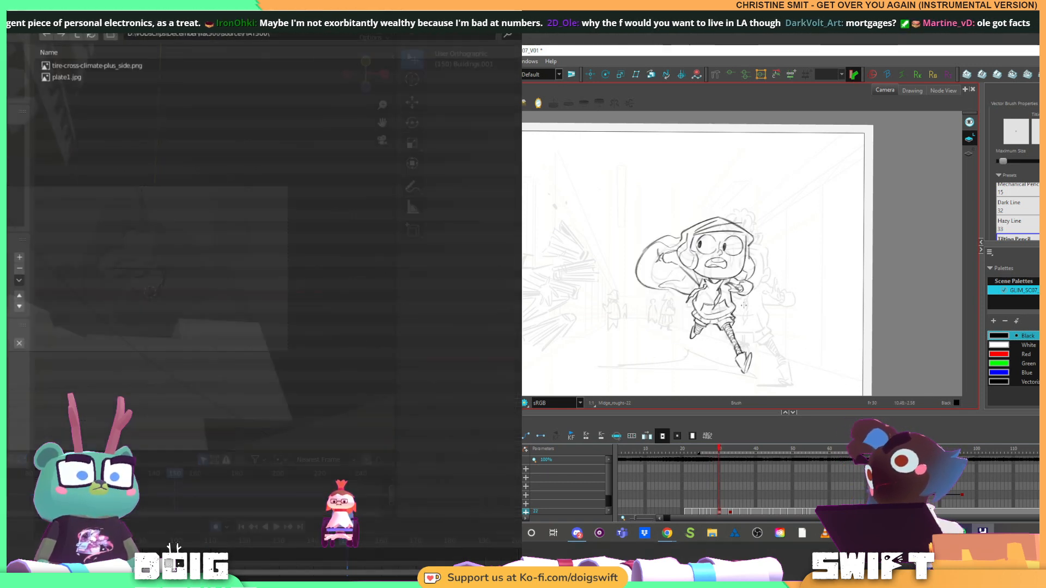
key(f)
key(g)
Switch to Blender, import GLIM_BG_SC08_PARALLAX_BIG.psb as an image plane, enlarge it, and shift it along Y
click(8, 354)
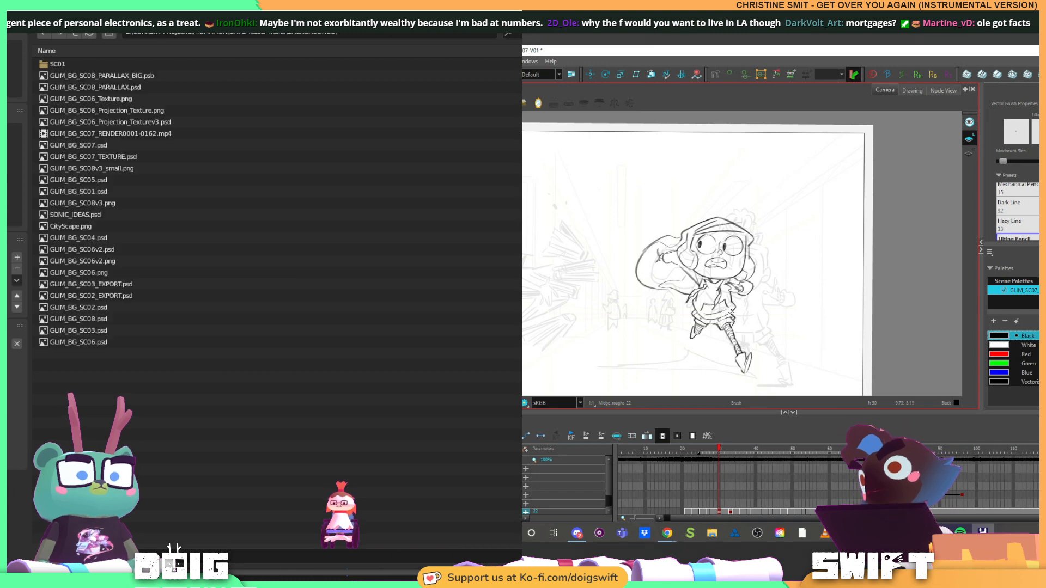
click(132, 75)
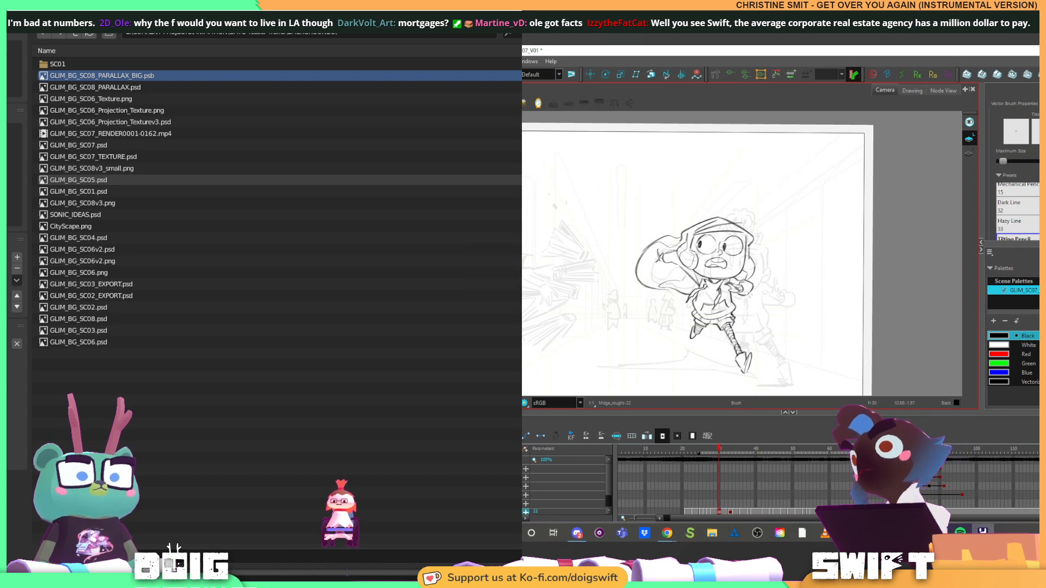
key(alt+s)
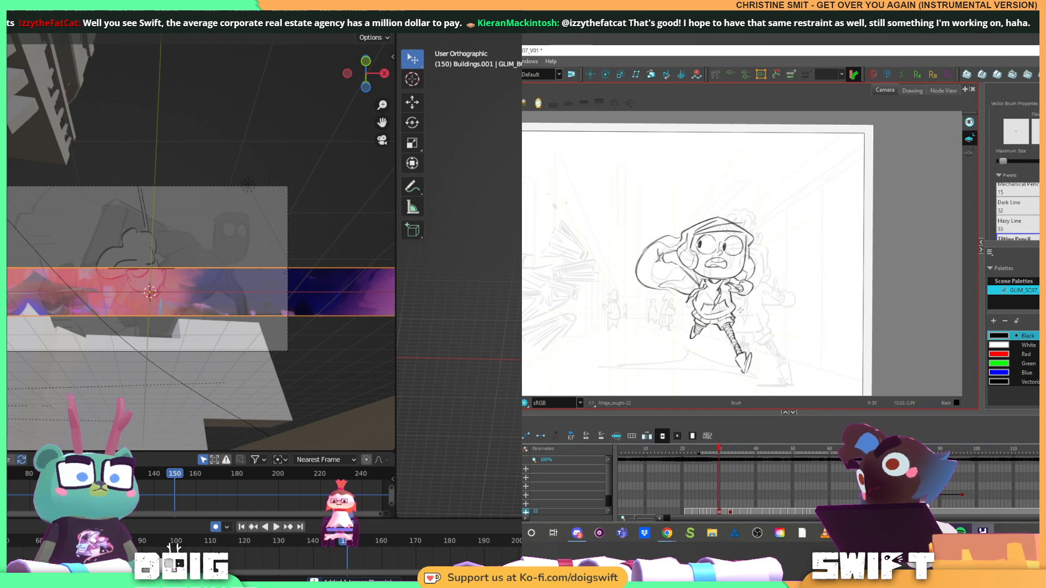
key(s)
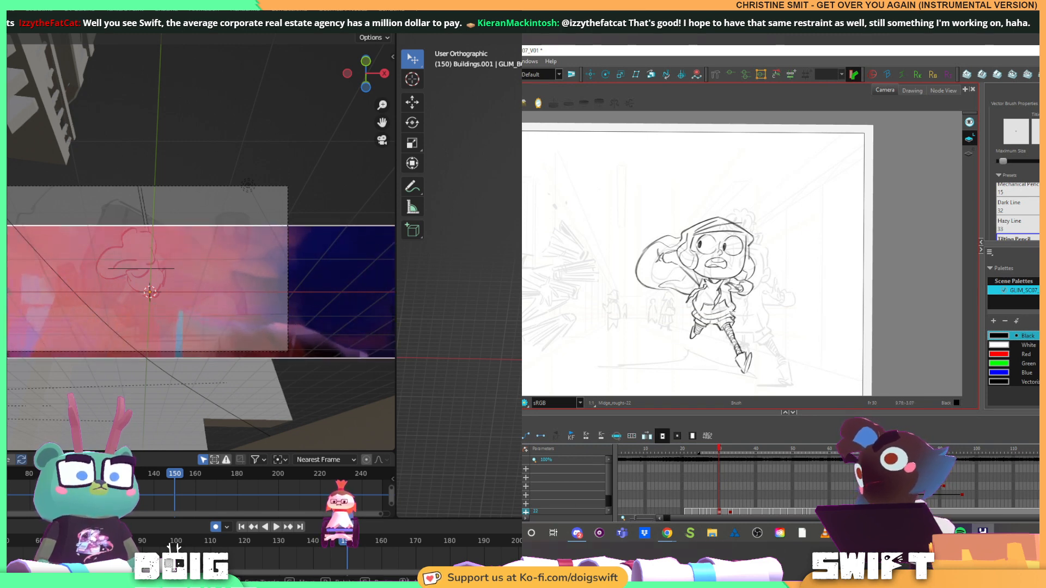
key(Return)
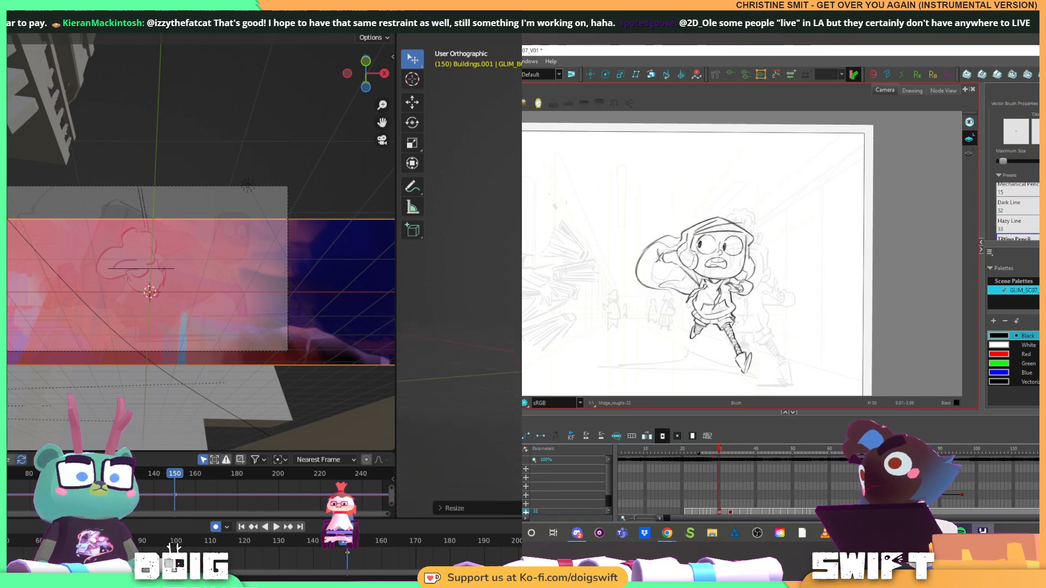
key(g)
key(y)
Switch to Harmony and remove a small stroke from the running character's extended leg
click(736, 331)
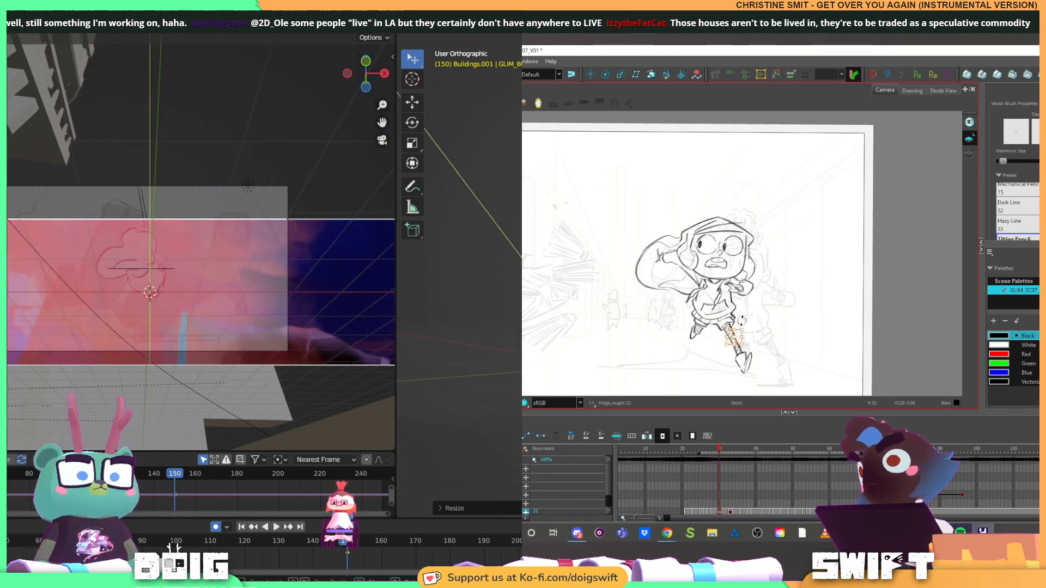
key(Delete)
click(735, 331)
key(Return)
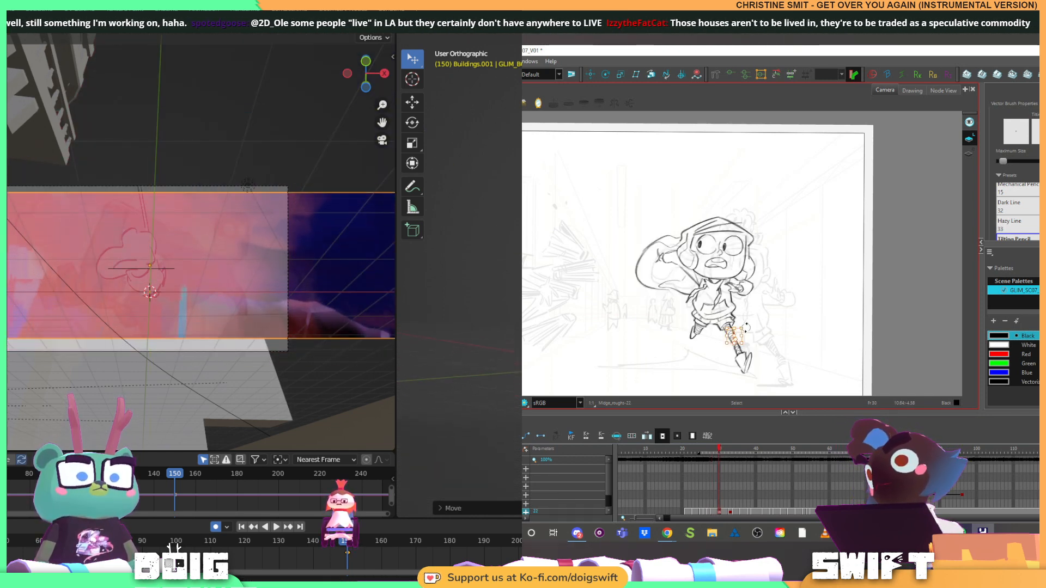
Switch to Blender and rescale the new panorama plane until its height fills the camera frame
key(s)
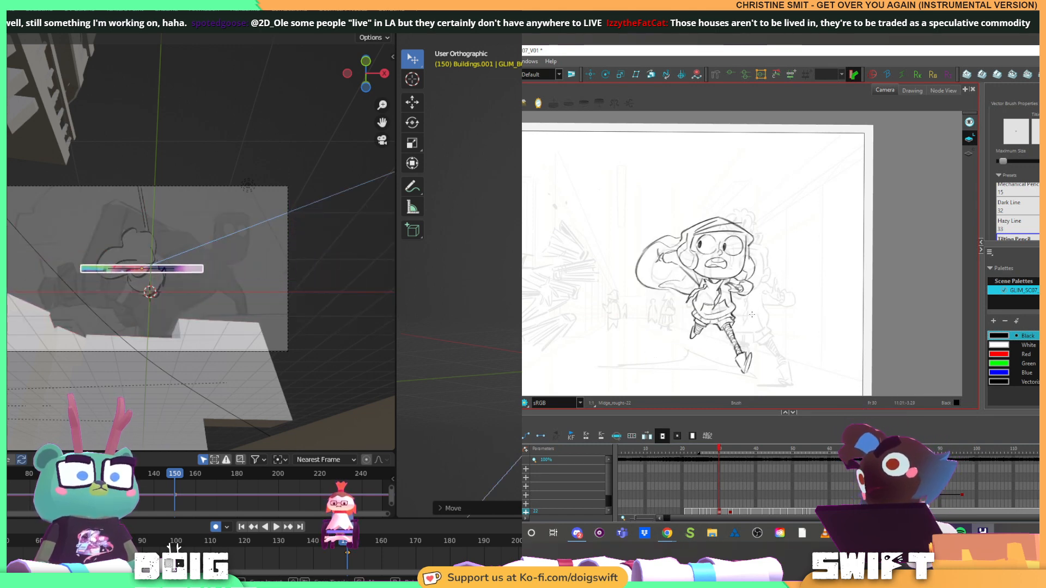
key(Return)
key(s)
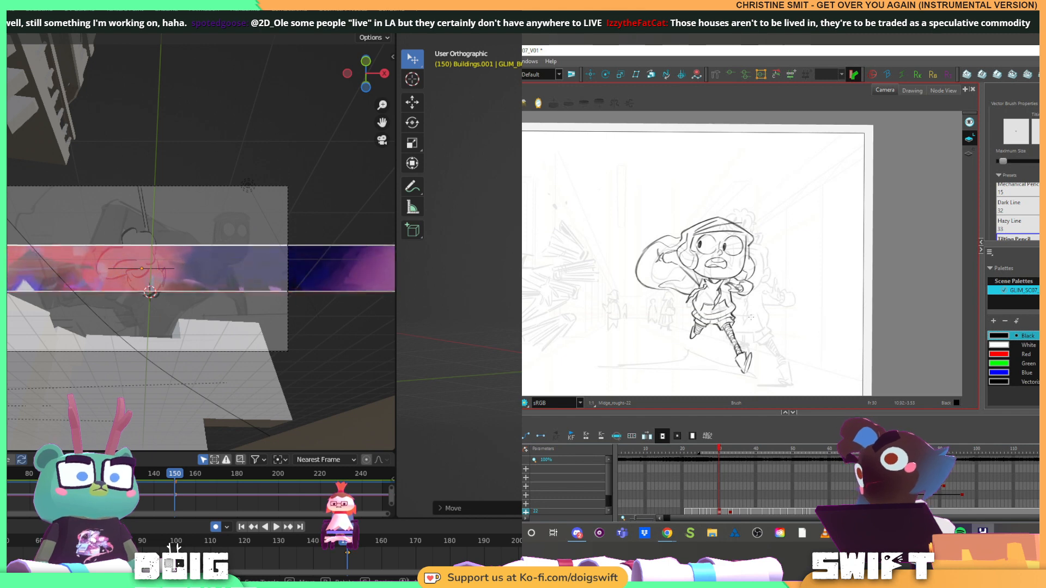
key(Return)
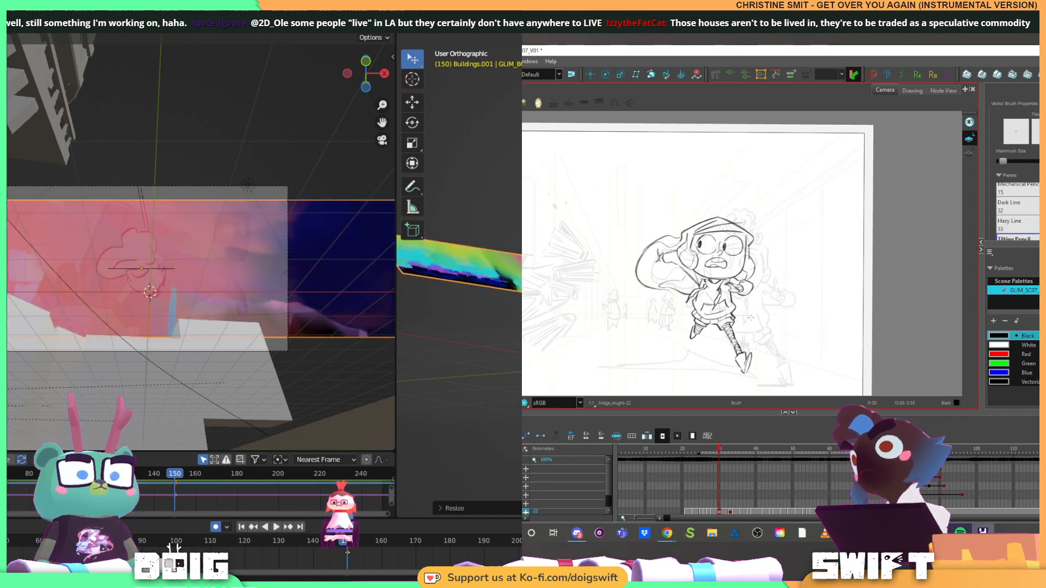
key(s)
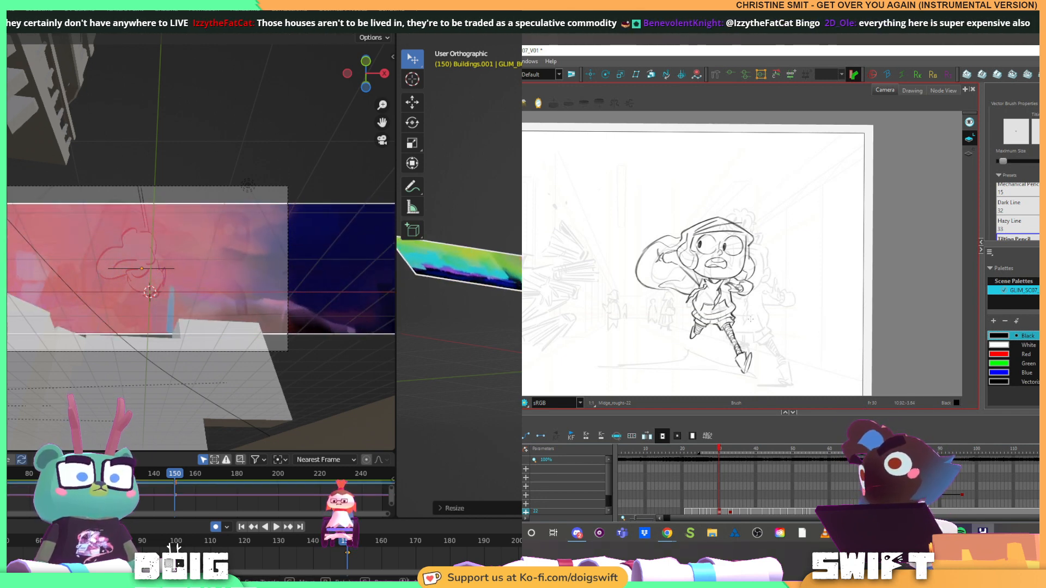
key(Return)
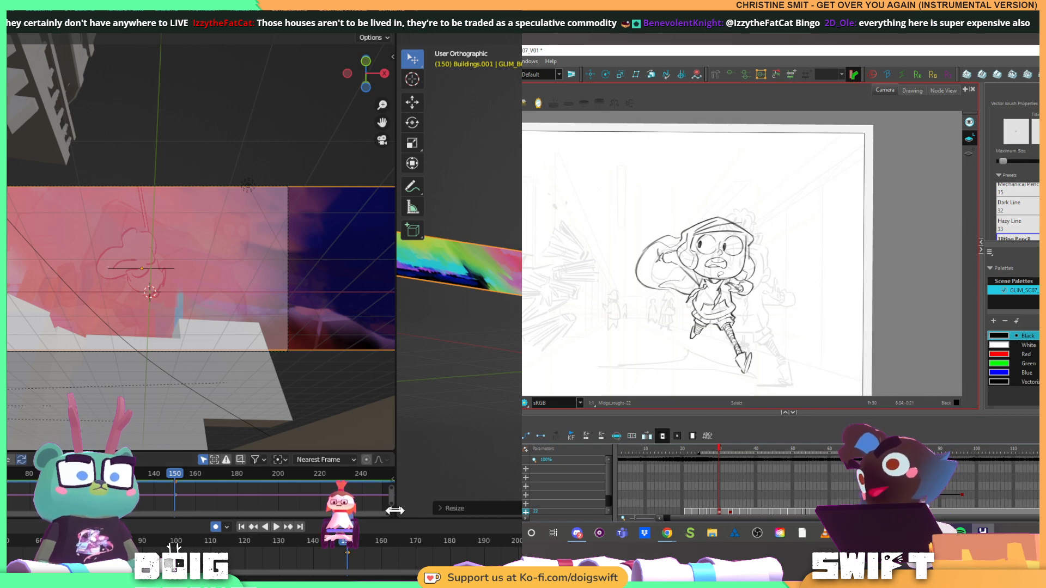
Select the character's chin line in Harmony, and slide the Blender panorama along X so its left end fills the camera at frame 150
key(alt+s)
click(725, 277)
drag(485, 349, 521, 316)
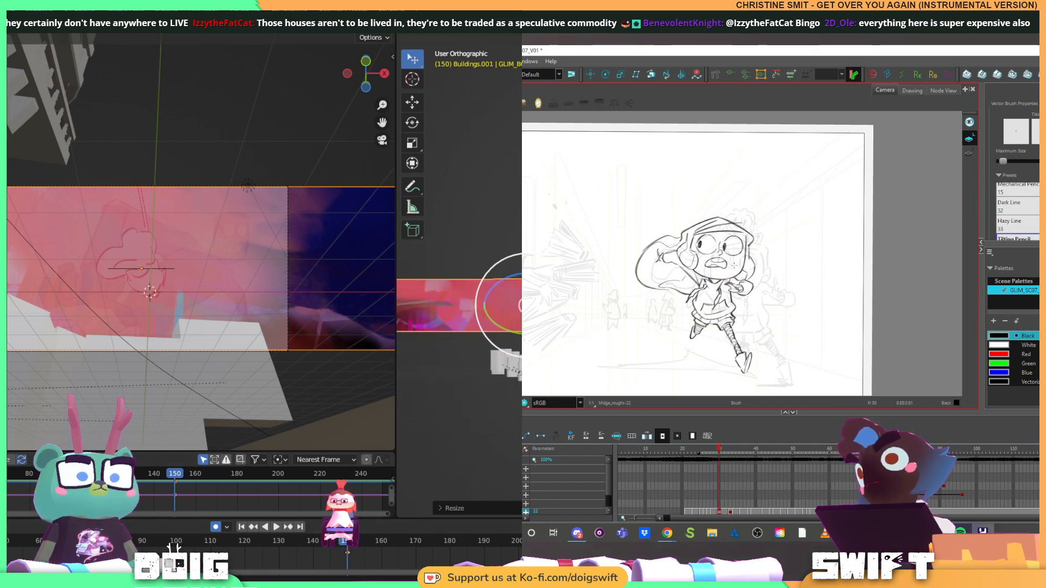
click(720, 276)
key(g)
key(x)
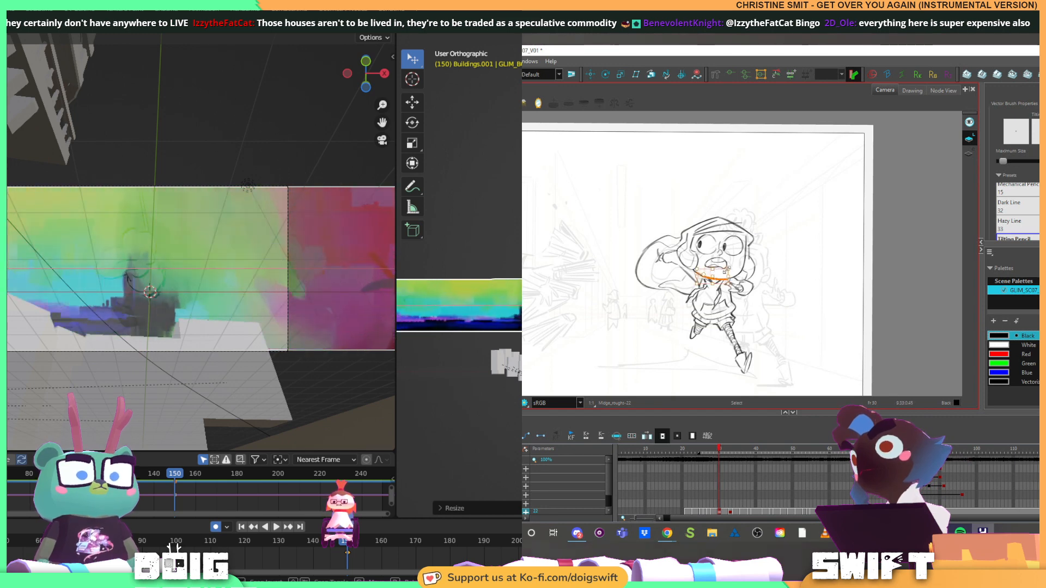
key(alt+b)
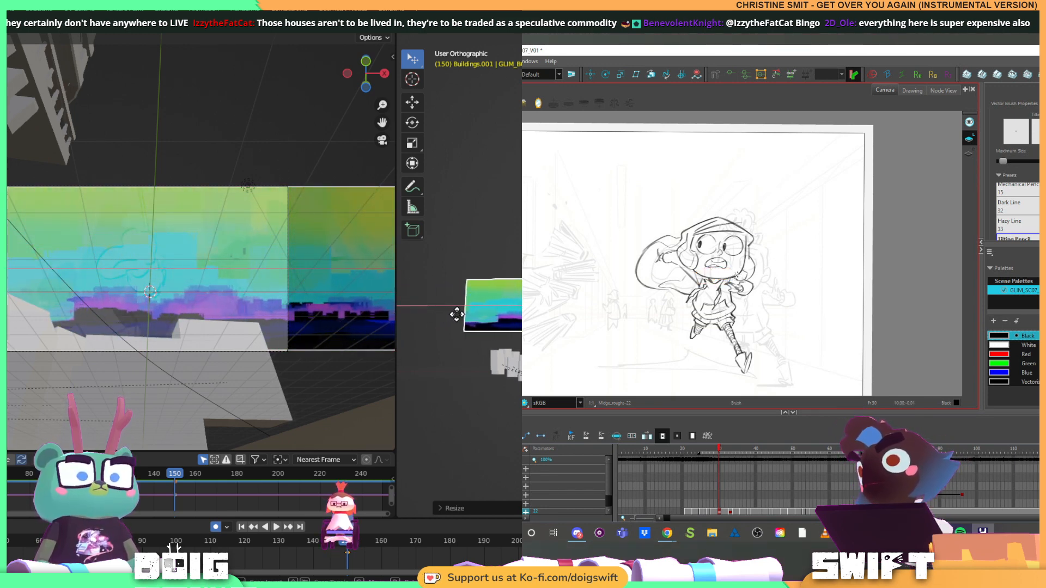
click(457, 314)
At frame 165, slide the panorama along X until its right end fills the camera frame
drag(345, 551, 396, 541)
key(g)
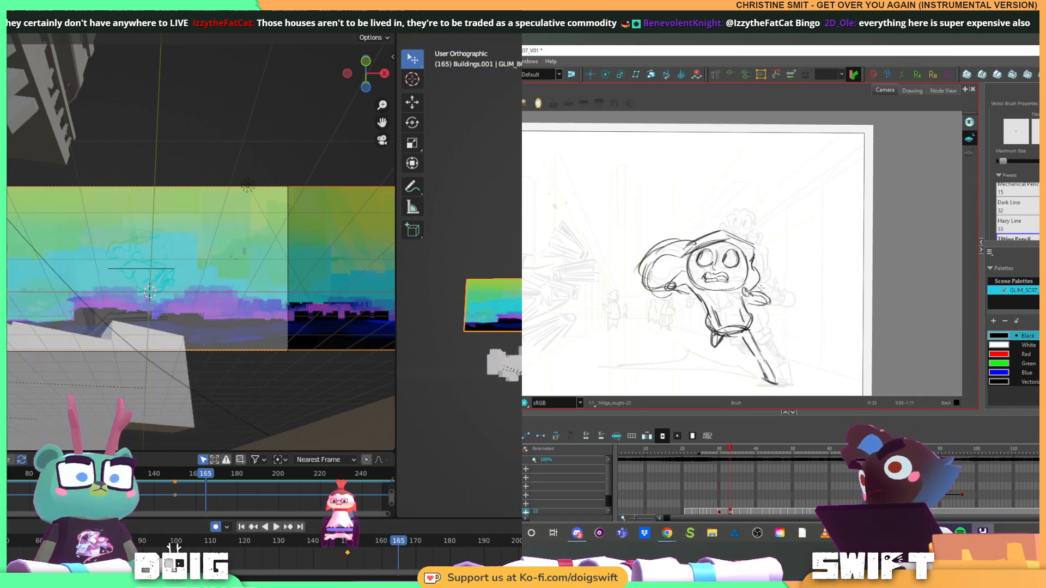
key(g)
key(x)
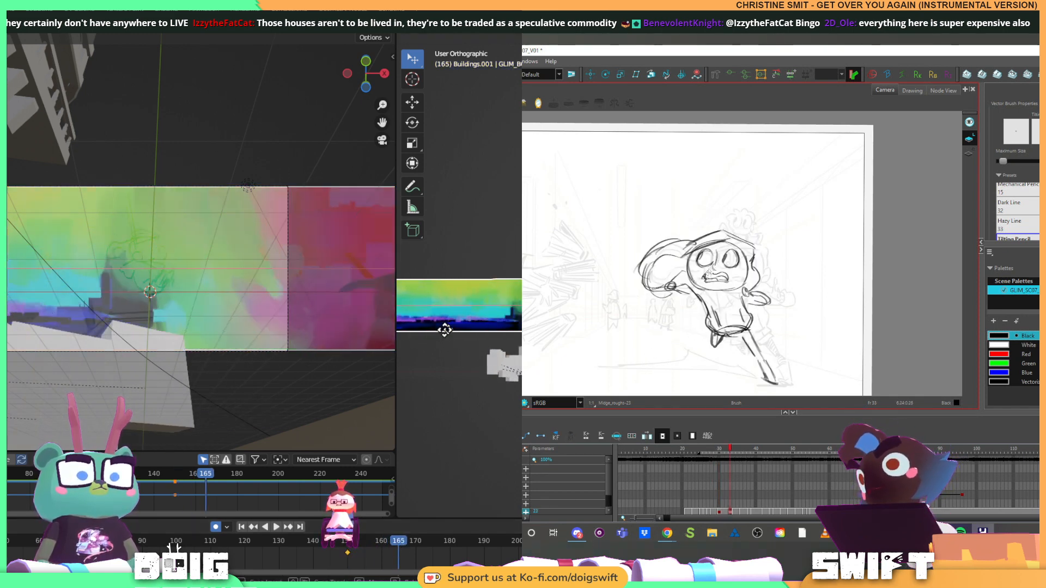
drag(710, 281, 714, 277)
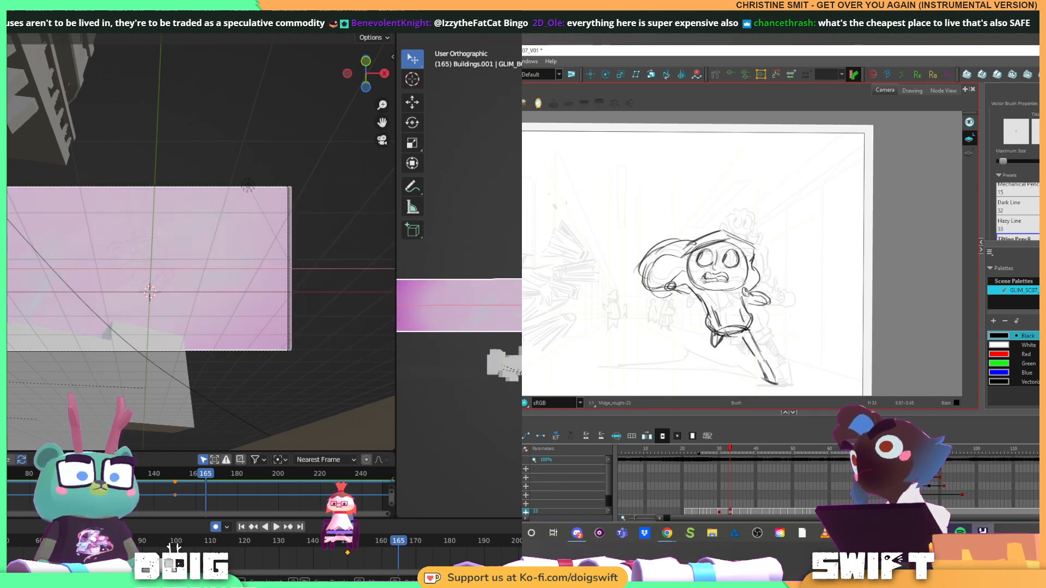
key(Return)
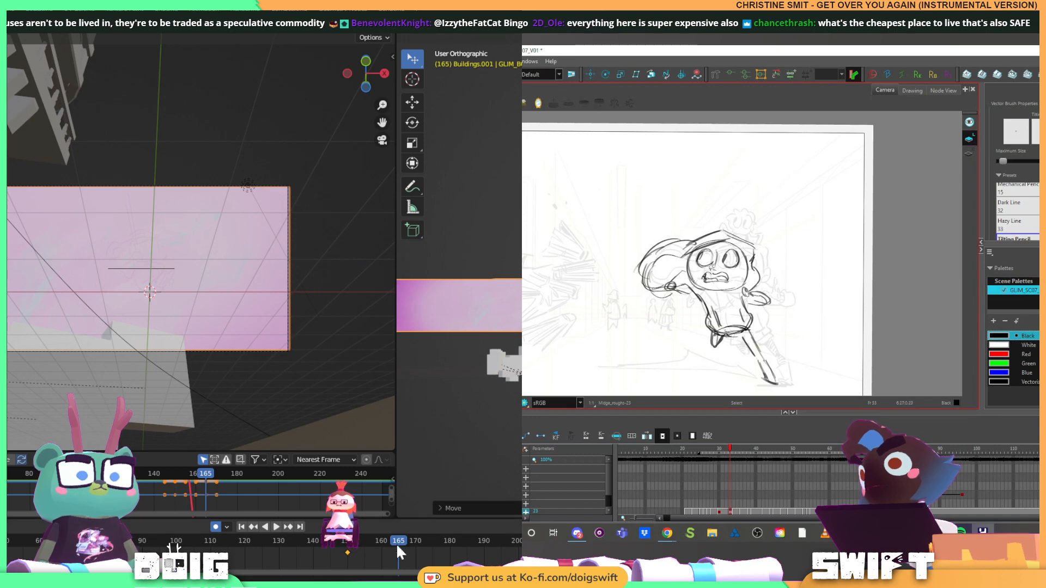
Replay the shot from frame 94 to check the panorama's slide, and return the playhead to frame 150
drag(336, 543, 156, 540)
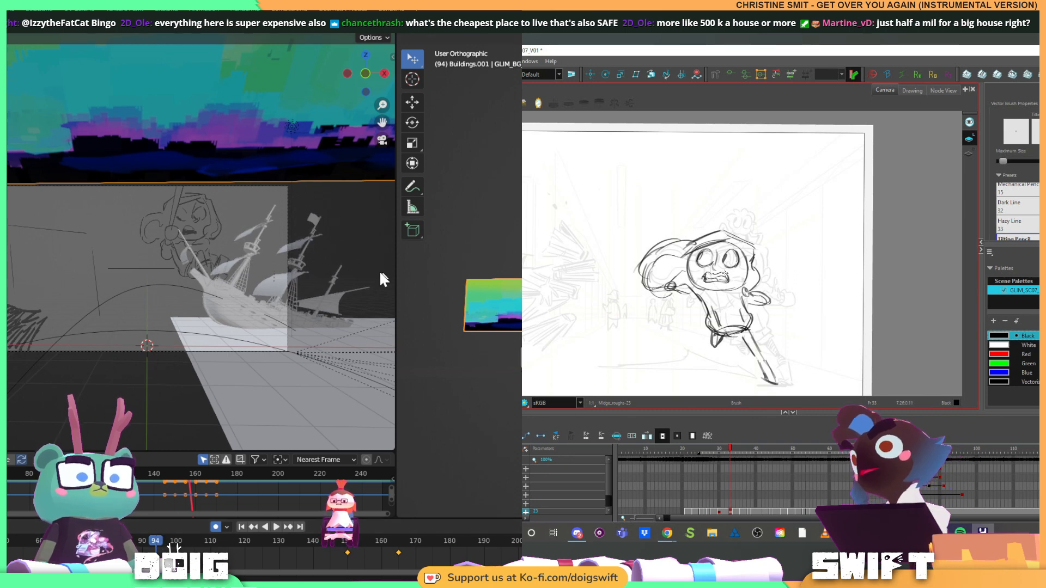
scroll(509, 275, down, 6)
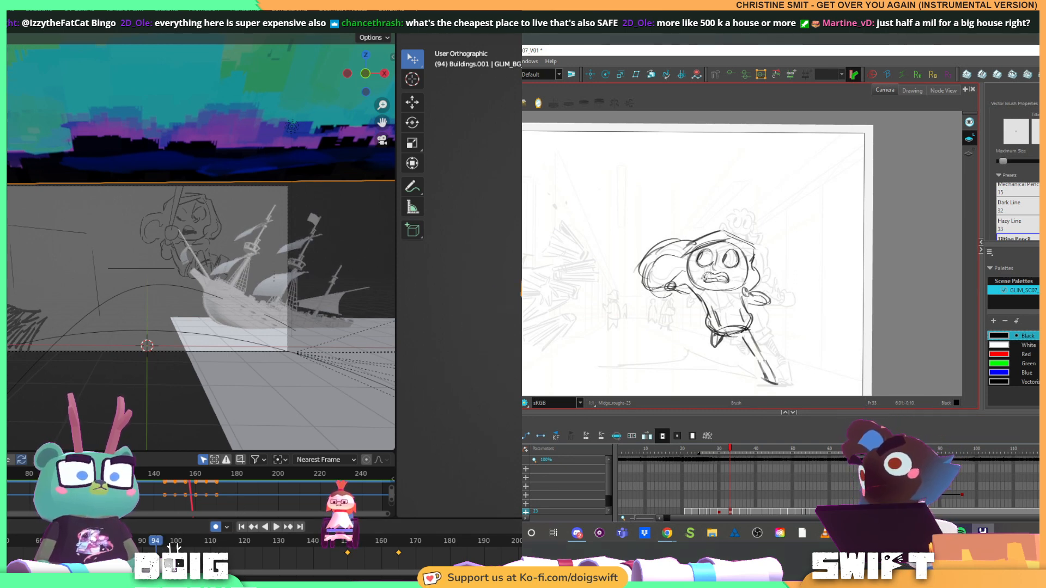
key(space)
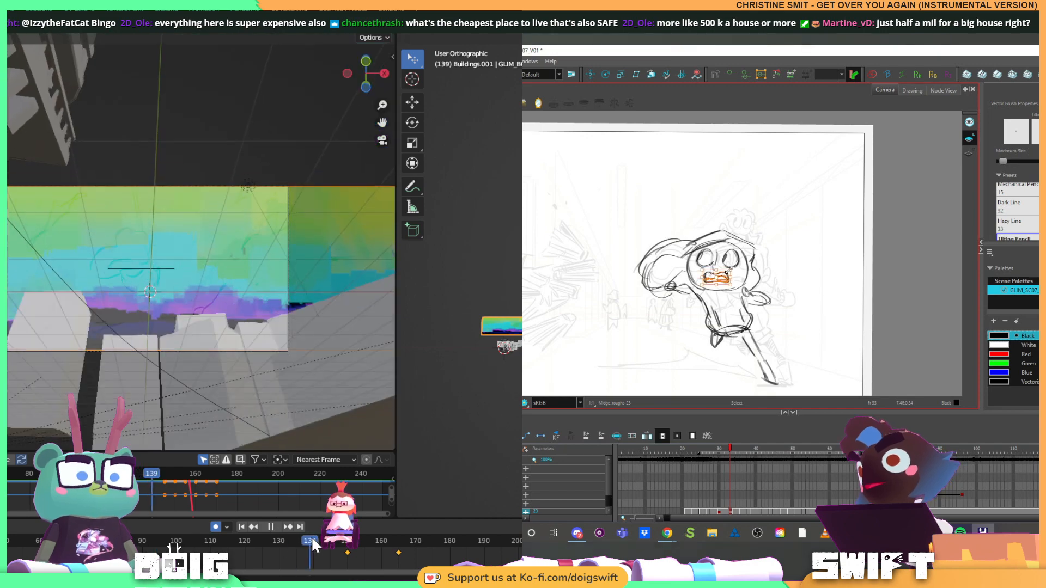
drag(346, 549, 347, 549)
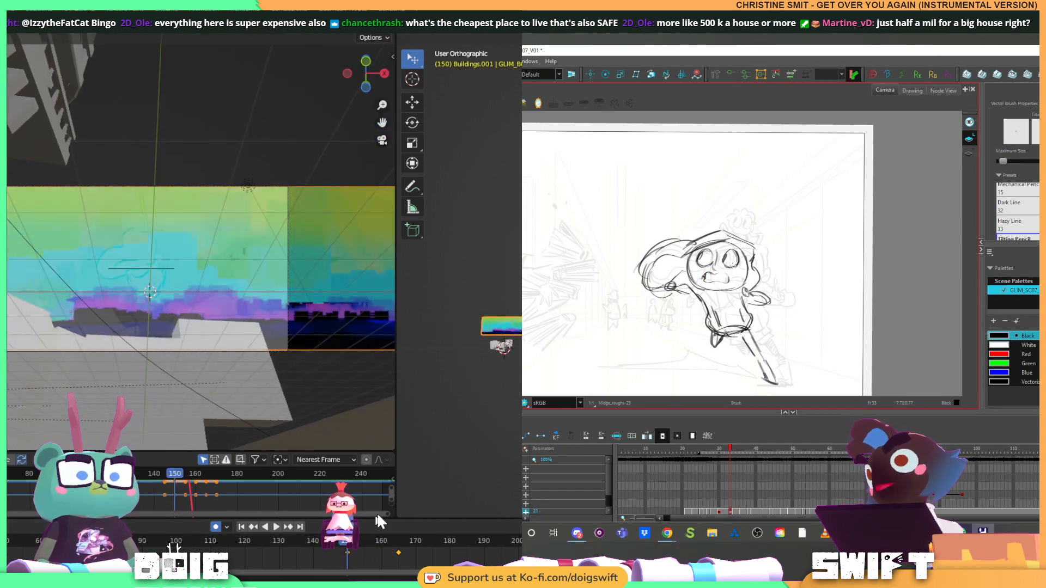
Switch to Harmony and delete the rough mouth lines from the next running drawing, leaving the small mark at the mouth's left corner
key(alt+s)
key(ctrl+z)
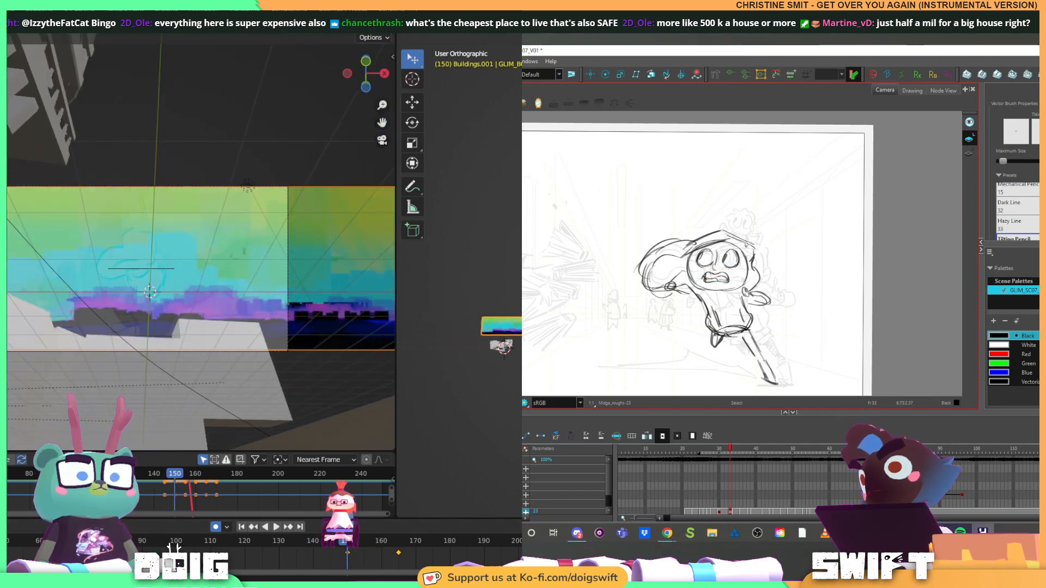
click(724, 276)
key(Delete)
scroll(459, 405, up, 3)
key(alt+b)
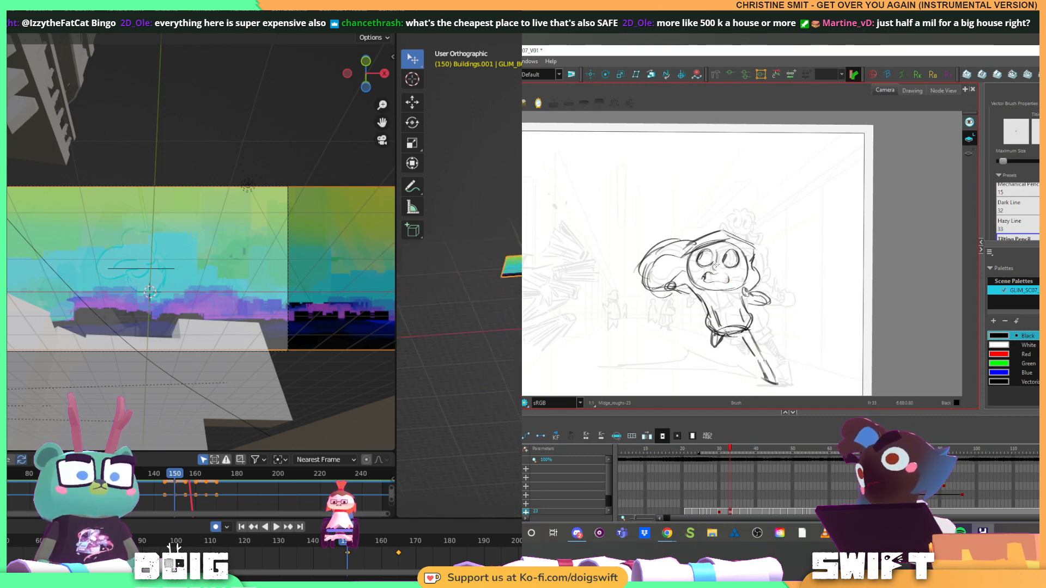
scroll(459, 275, up, 5)
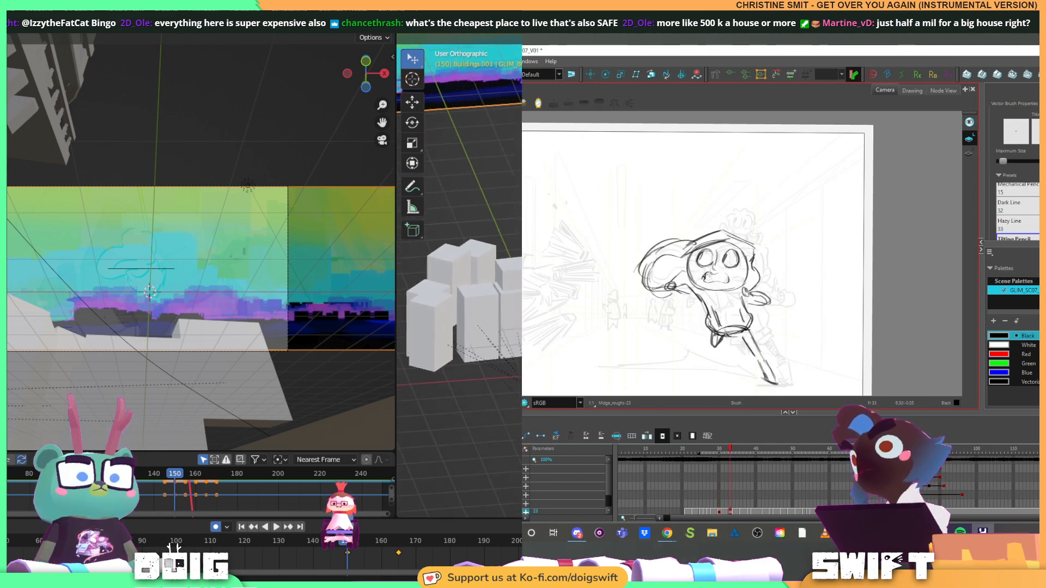
Draw the character's open mouth on the running drawing, adjust its placement, and compare it with the previous drawing
scroll(459, 276, up, 5)
drag(714, 276, 728, 274)
scroll(460, 276, down, 5)
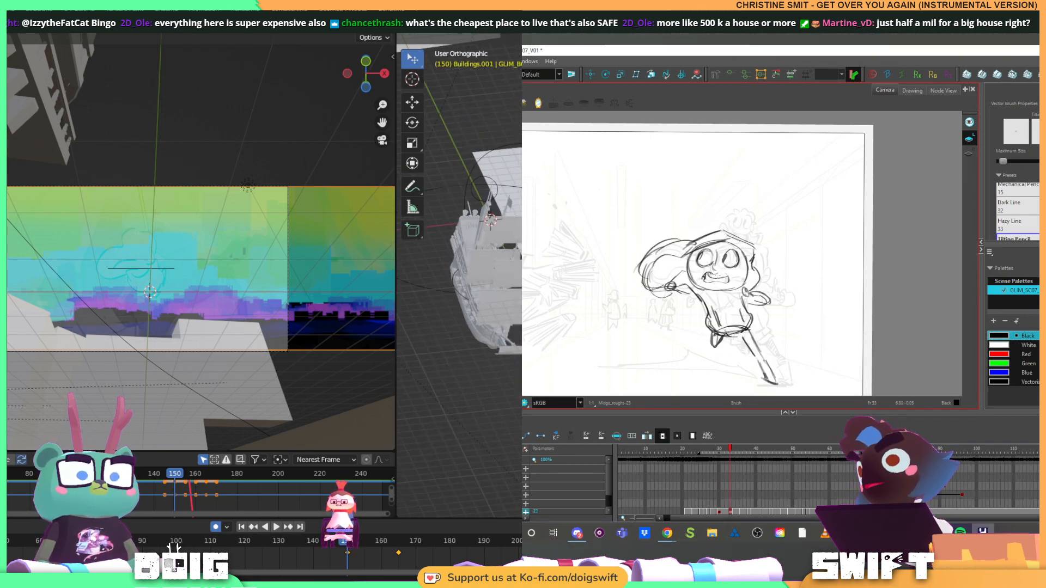
click(427, 288)
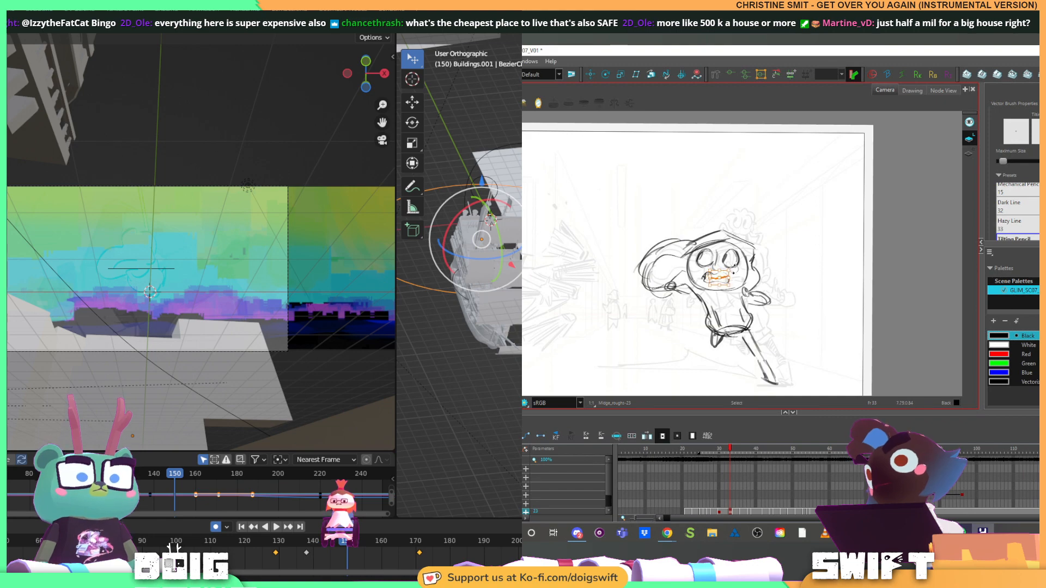
drag(734, 270, 739, 270)
scroll(459, 276, down, 2)
key(f)
key(g)
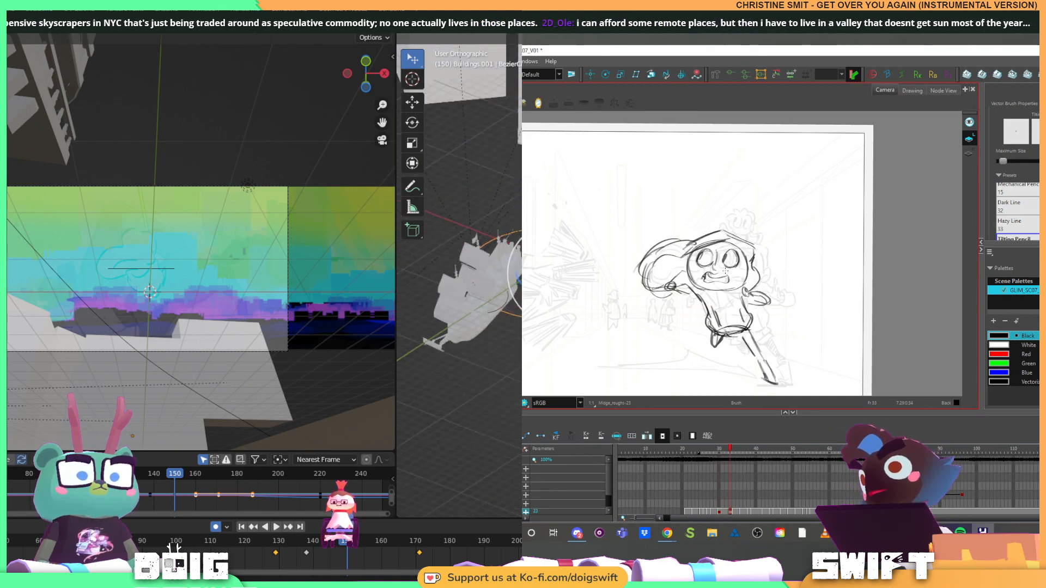
Switch to Blender, select the panorama and the camera, and parent the panorama to the camera
scroll(460, 275, up, 3)
click(437, 380)
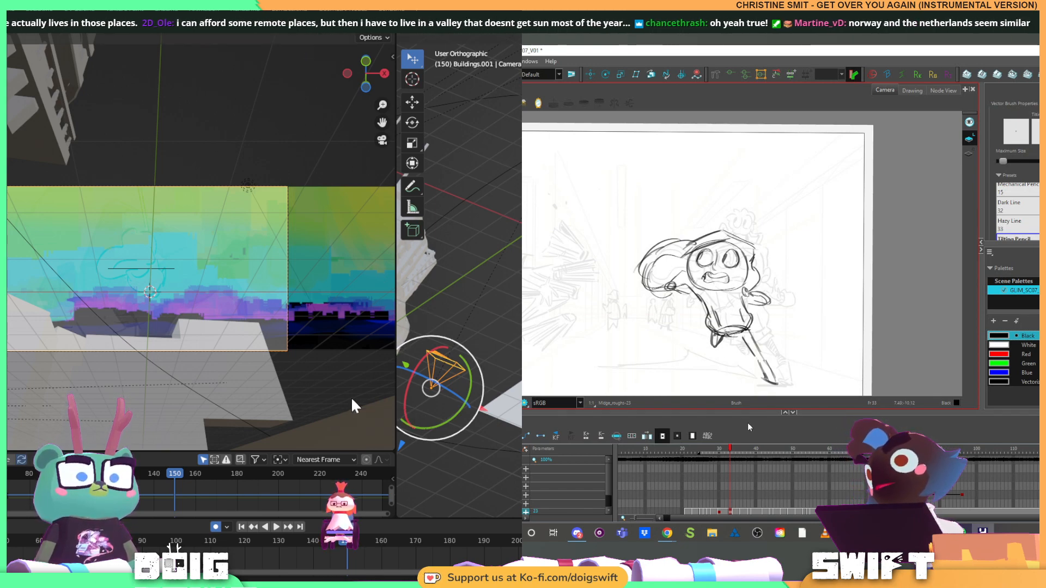
scroll(498, 300, down, 8)
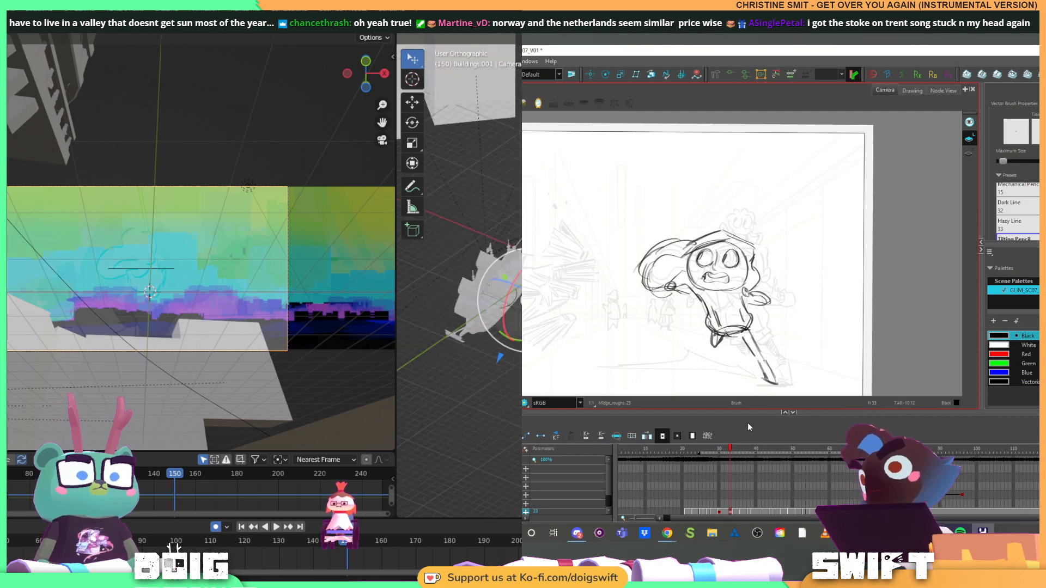
drag(498, 300, 507, 340)
click(490, 155)
scroll(493, 218, up, 3)
drag(503, 384, 521, 343)
scroll(481, 357, up, 3)
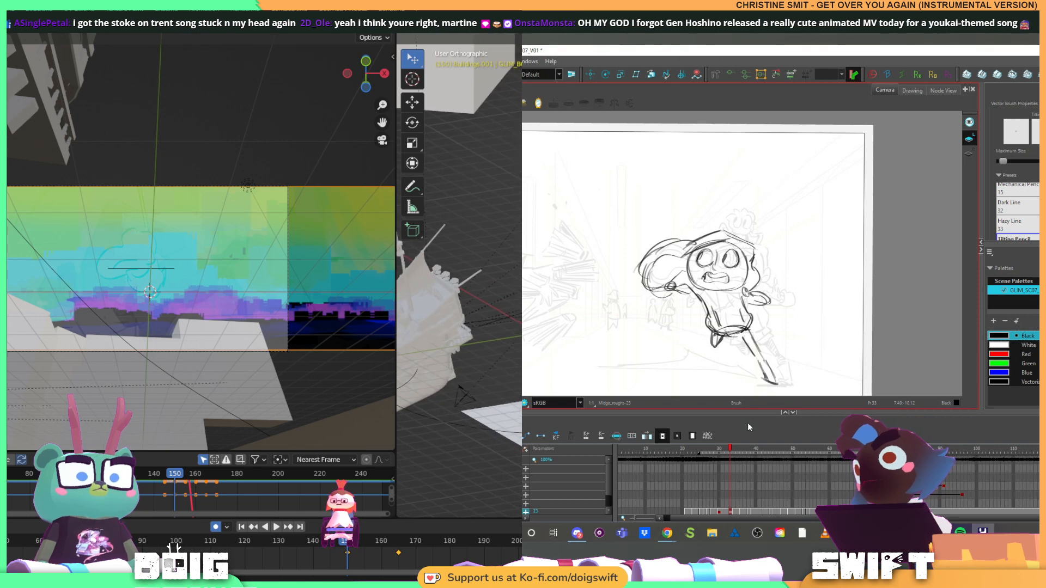
click(460, 404)
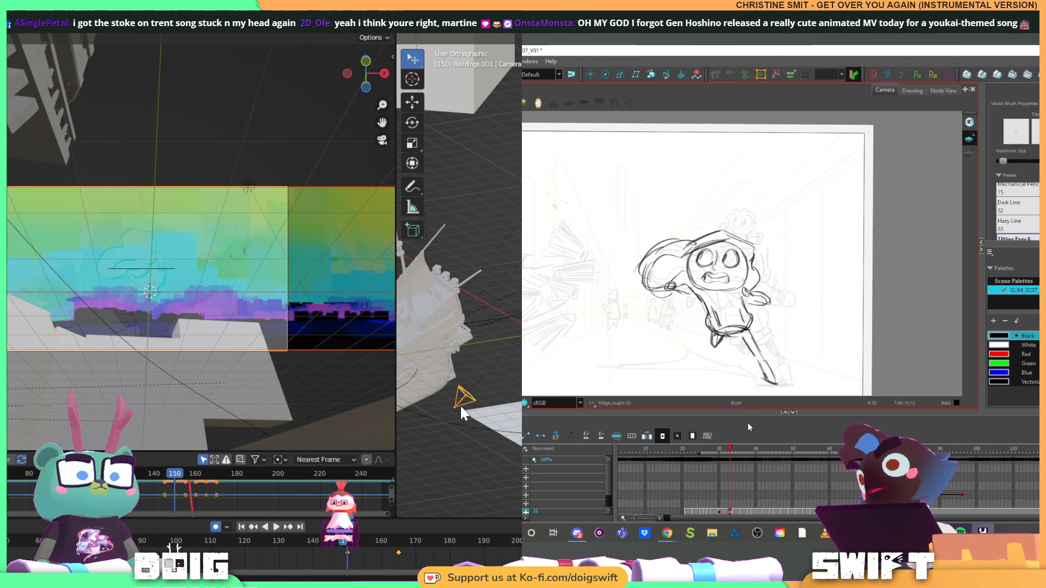
key(alt+e)
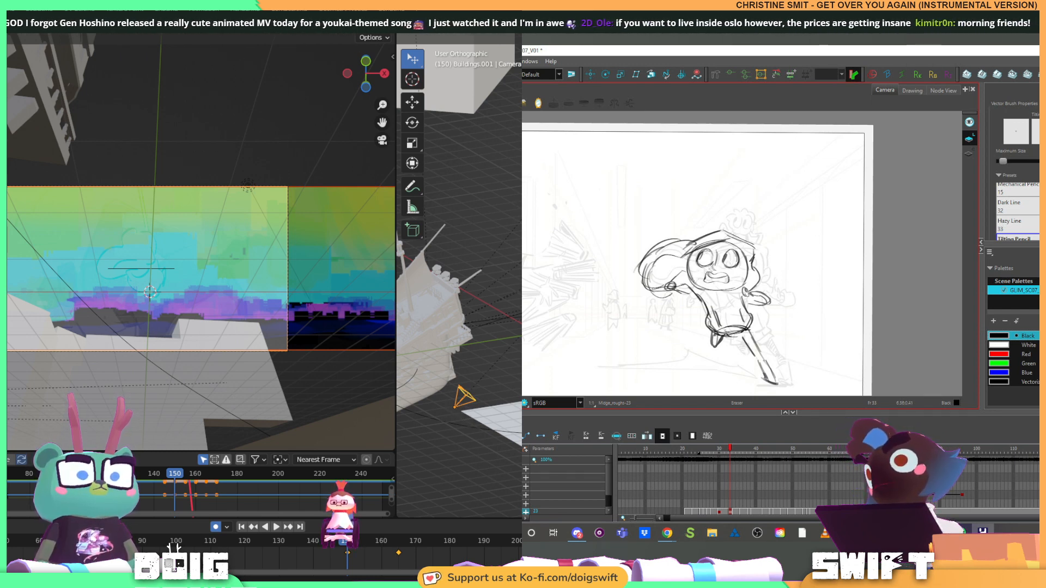
key(ctrl+p)
key(Return)
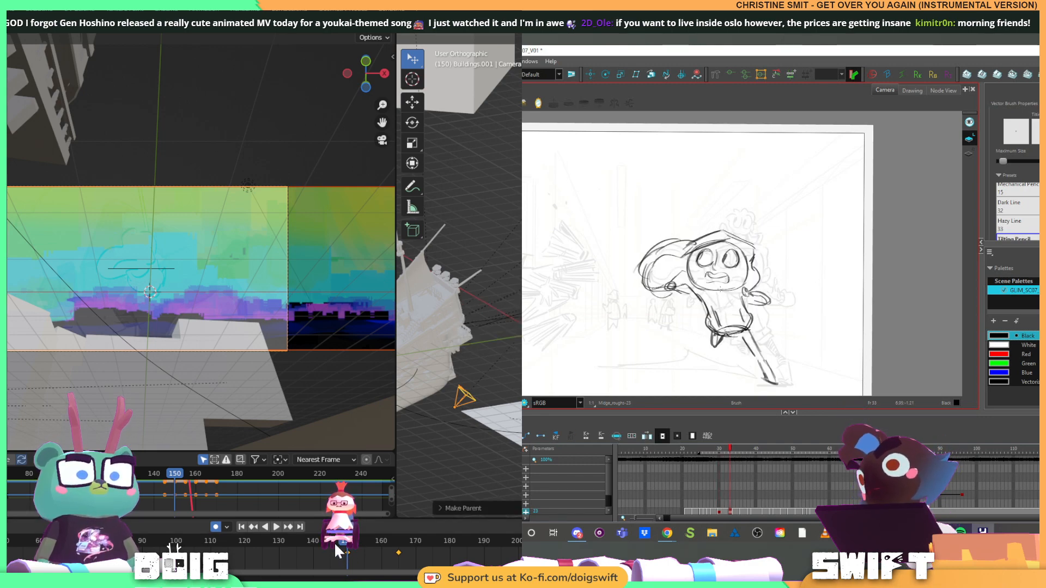
Replay the shot from about frame 118 to check the parented panorama, and return the playhead to frame 150
key(space)
click(240, 545)
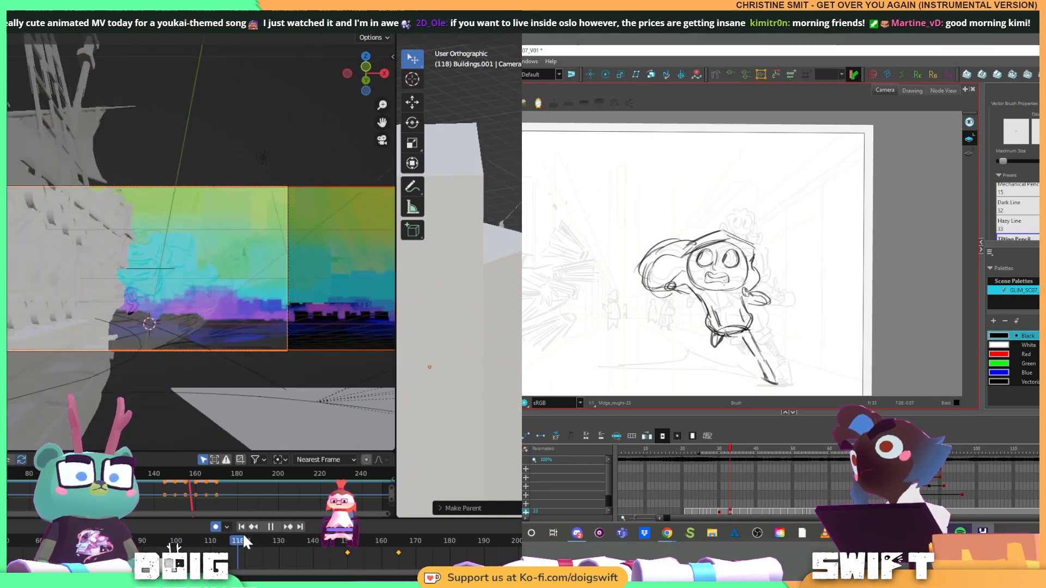
key(space)
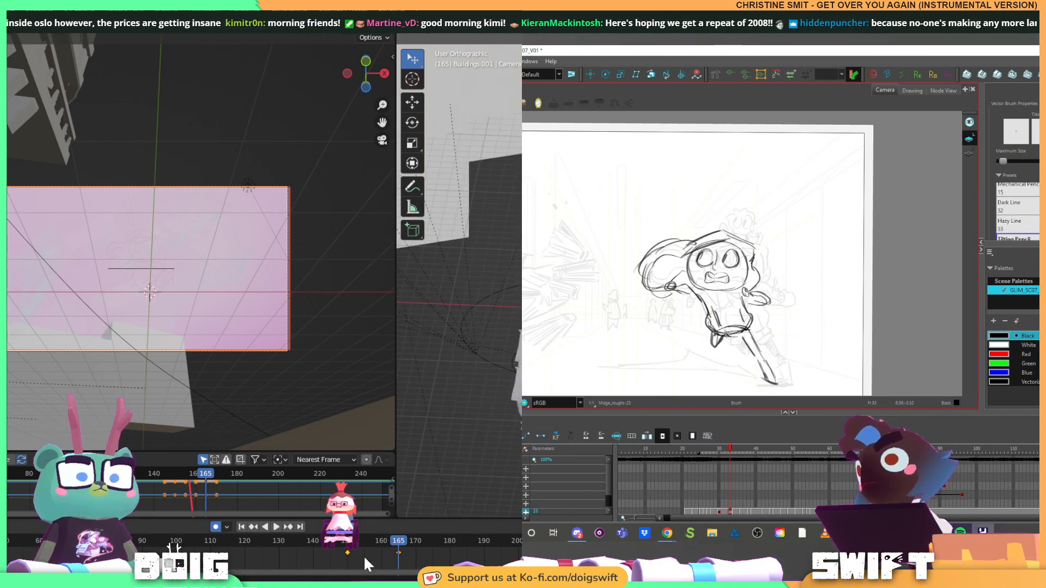
click(344, 541)
key(space)
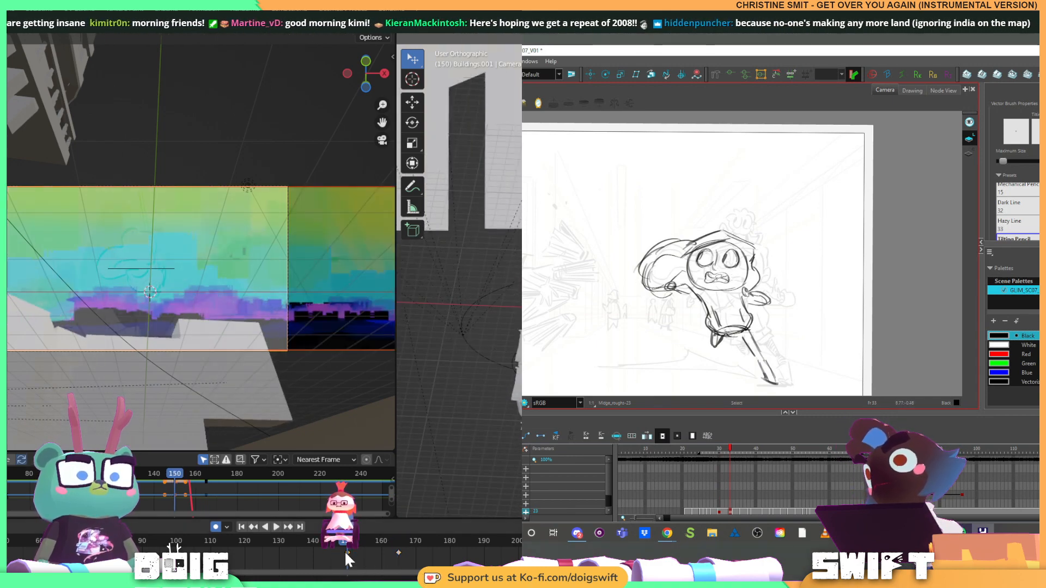
Delete the panorama's keyframe at frame 150 and replay the shot to check how it follows the camera
key(Escape)
key(x)
click(349, 549)
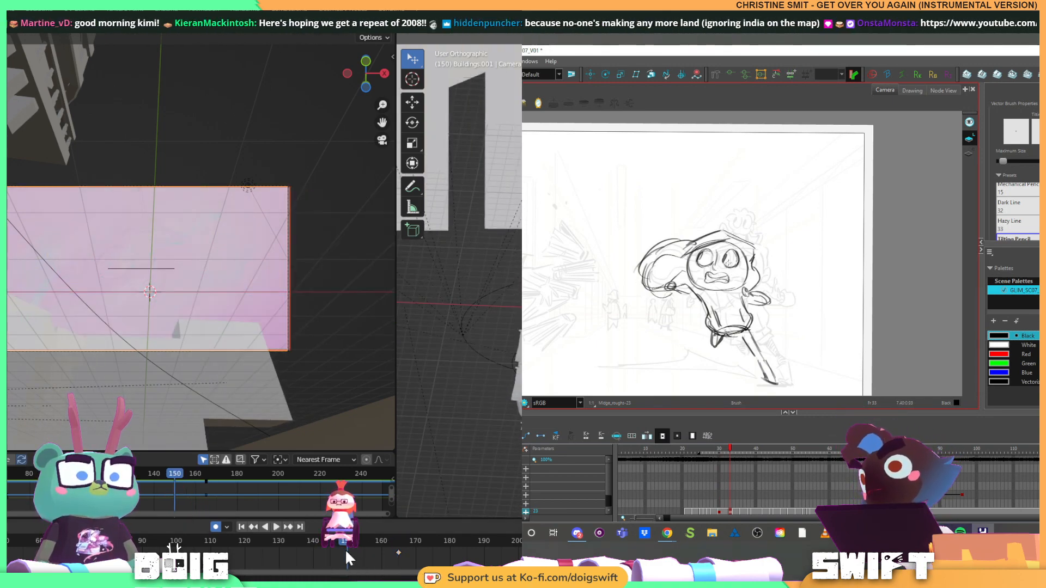
key(space)
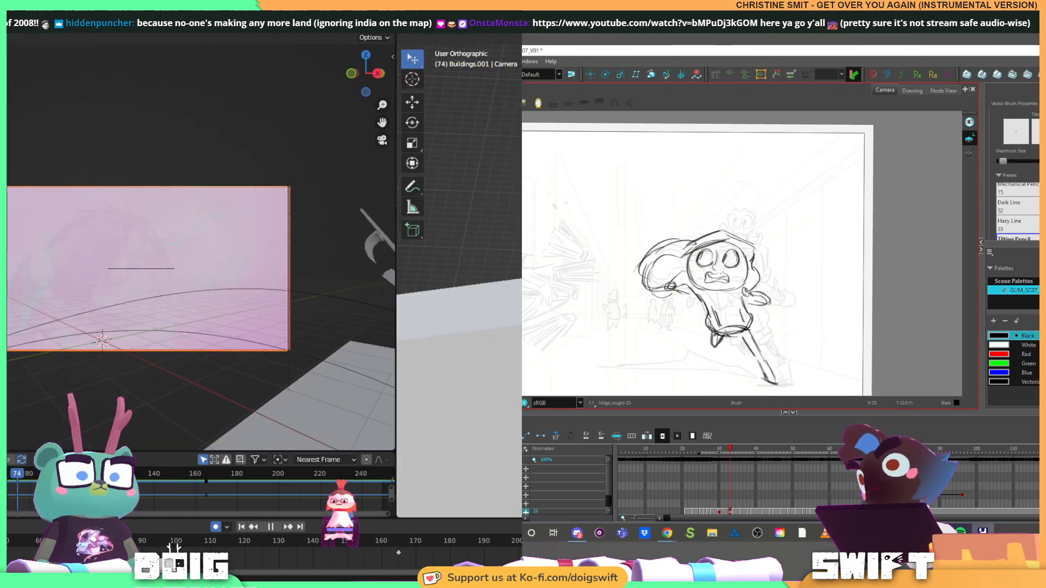
drag(87, 541, 399, 539)
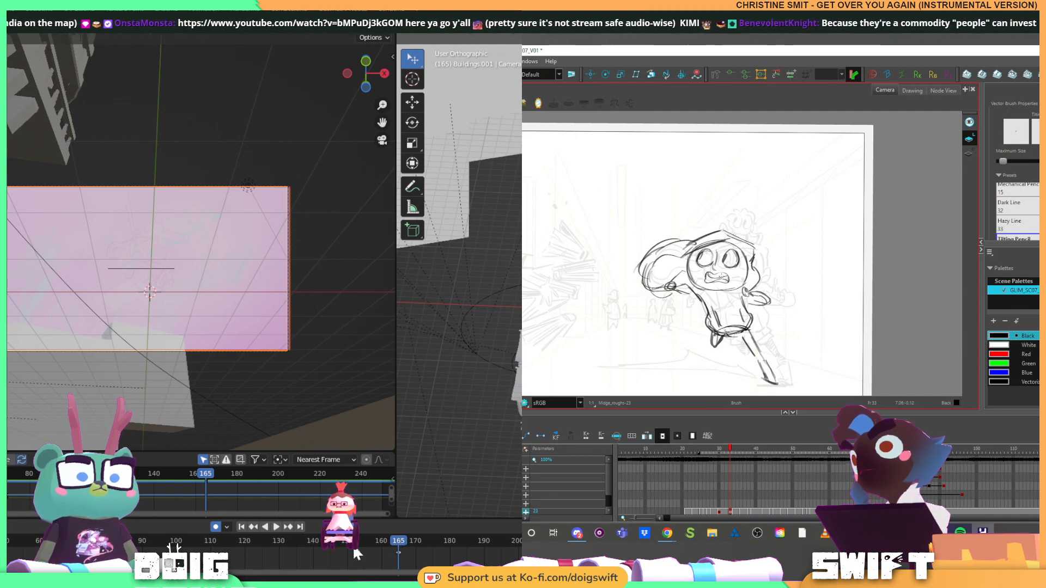
key(space)
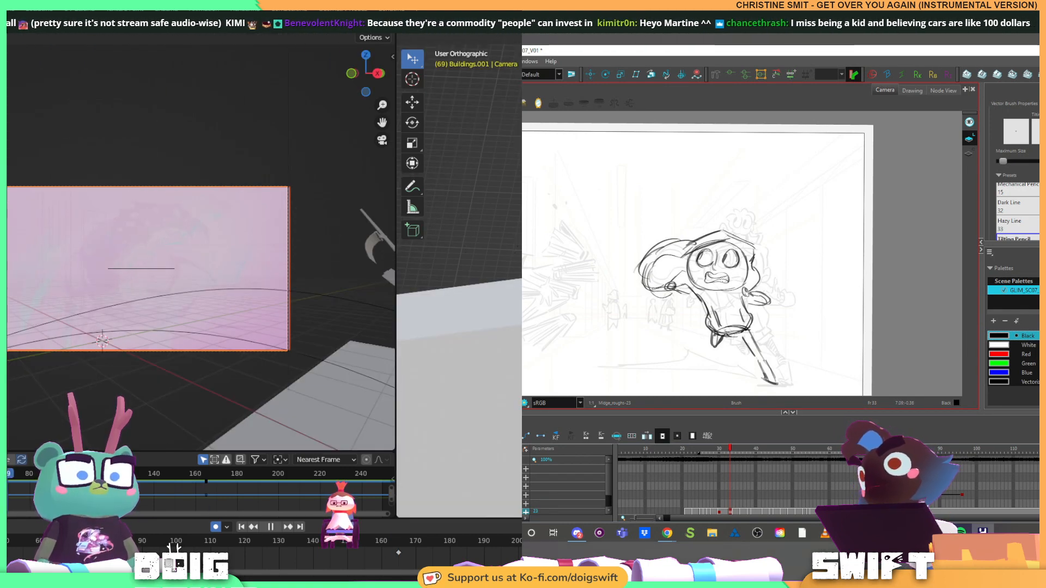
Try moving the selected camera and panorama in the overview, and undo the move
scroll(460, 275, down, 10)
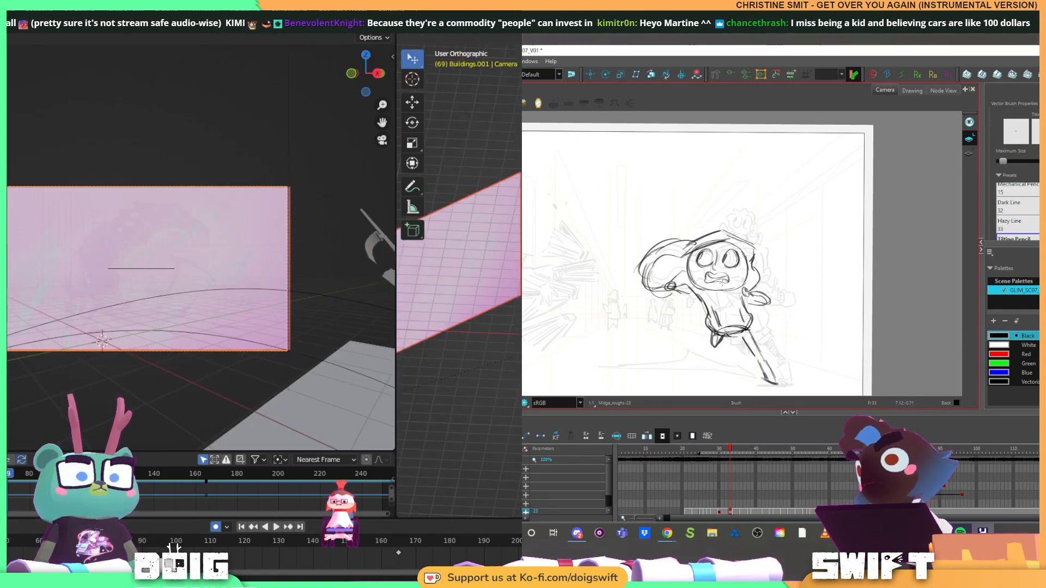
drag(551, 317, 852, 278)
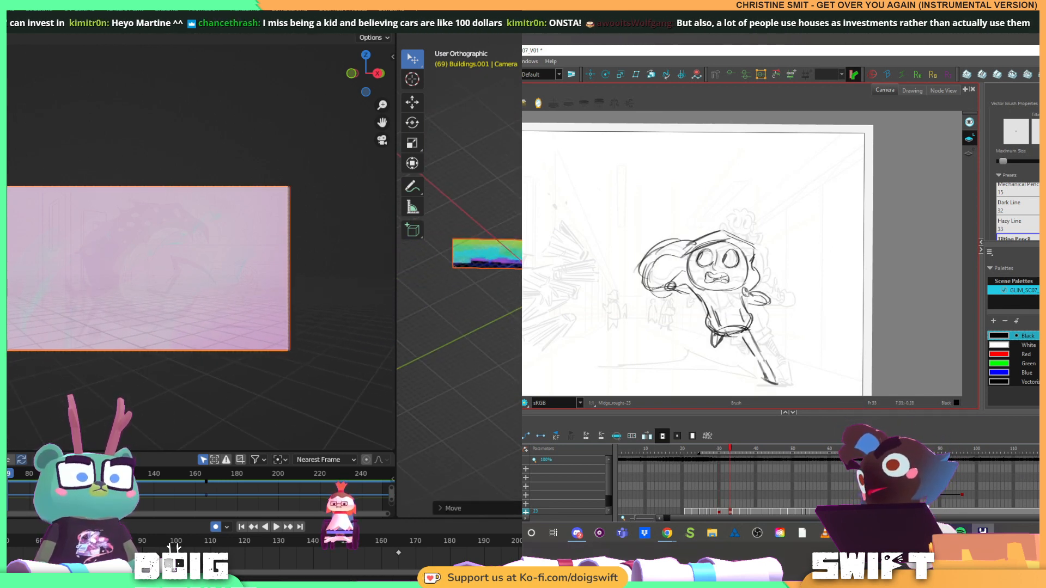
key(ctrl+z)
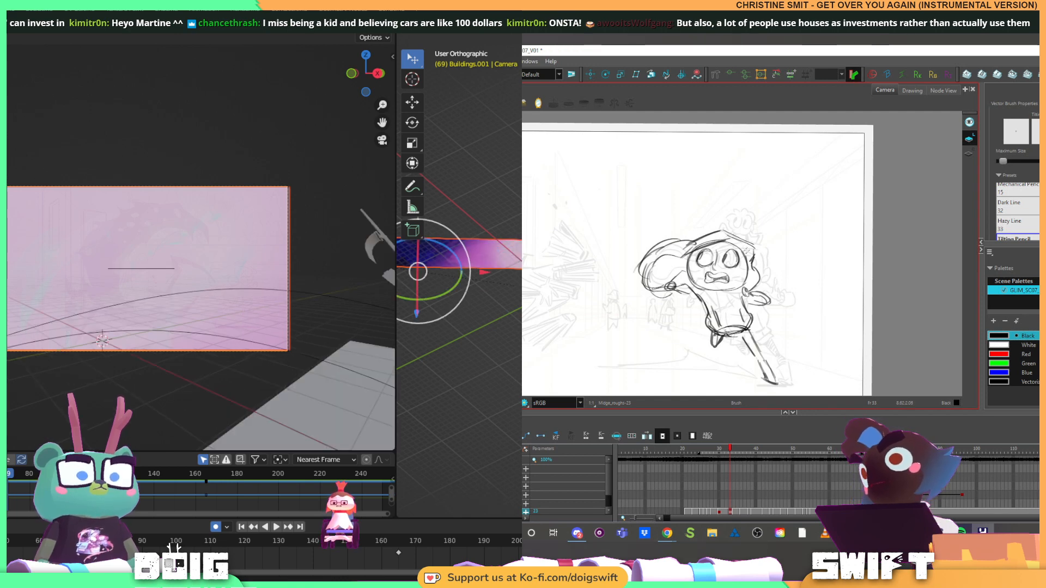
Examine the panorama and buildings from several angles, and compare the two running drawings in Harmony
key(f)
scroll(497, 285, up, 10)
key(g)
key(f)
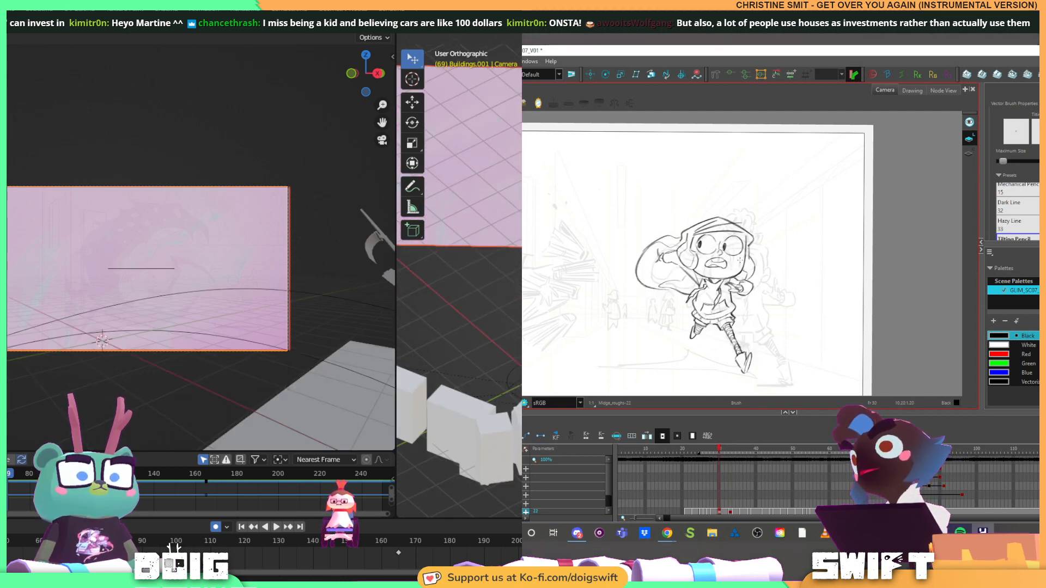
mouse_move(480, 294)
mouse_down()
mouse_move(503, 305)
mouse_move(437, 286)
mouse_up()
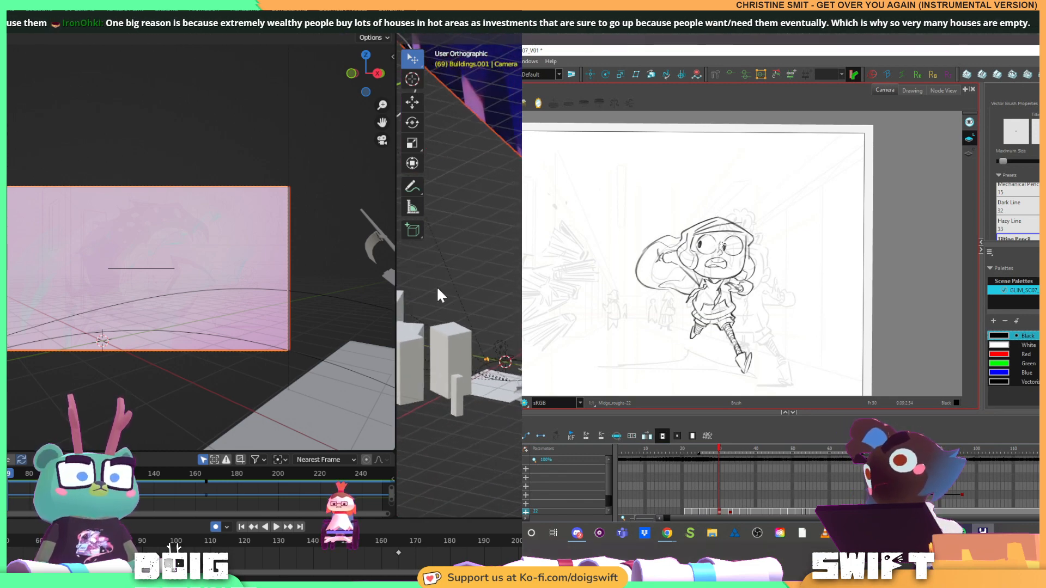
key(g)
key(f)
key(g)
scroll(450, 214, down, 6)
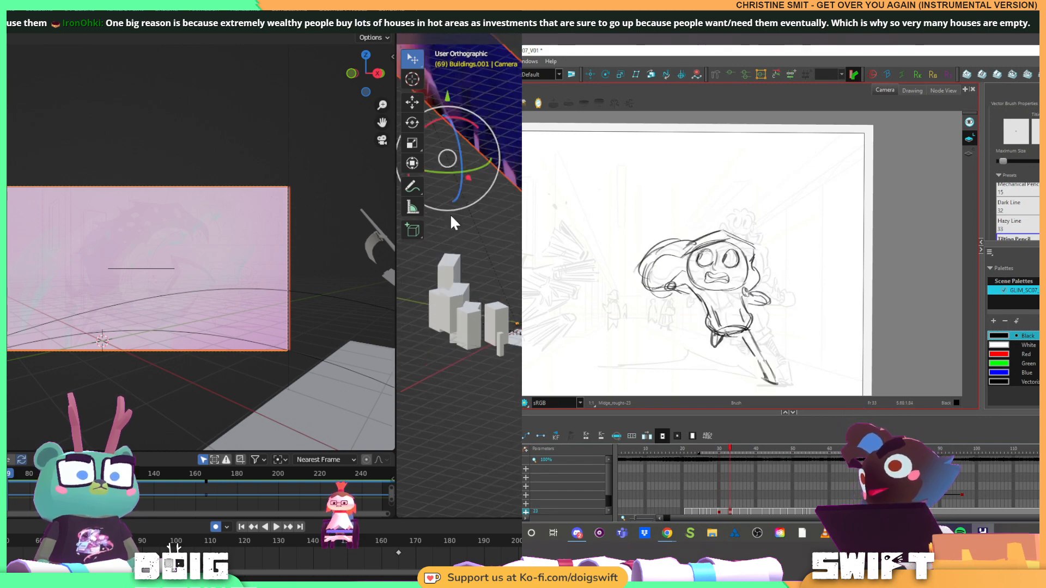
drag(479, 211, 526, 256)
key(Escape)
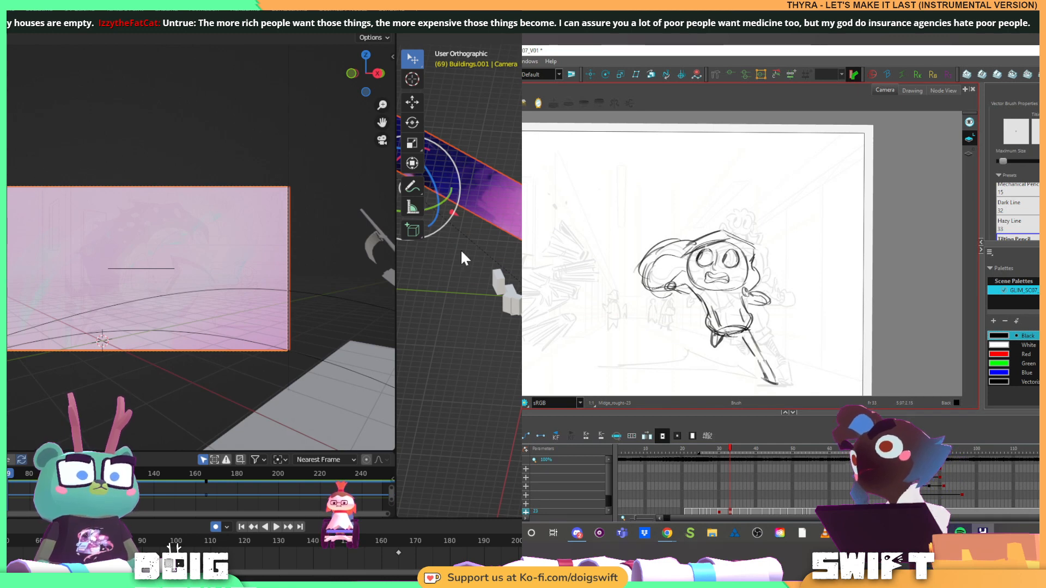
Inspect the panorama and camera selections in Blender, and undo the deletion of the panorama's keyframe at frame 150
drag(461, 252, 562, 298)
click(481, 257)
click(482, 211)
scroll(489, 247, down, 2)
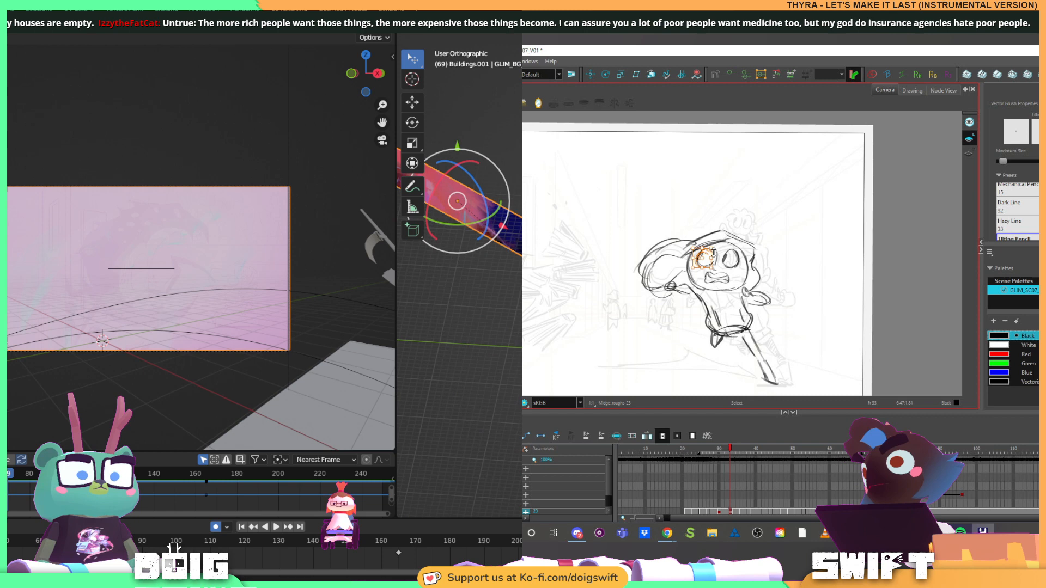
click(502, 226)
click(502, 226)
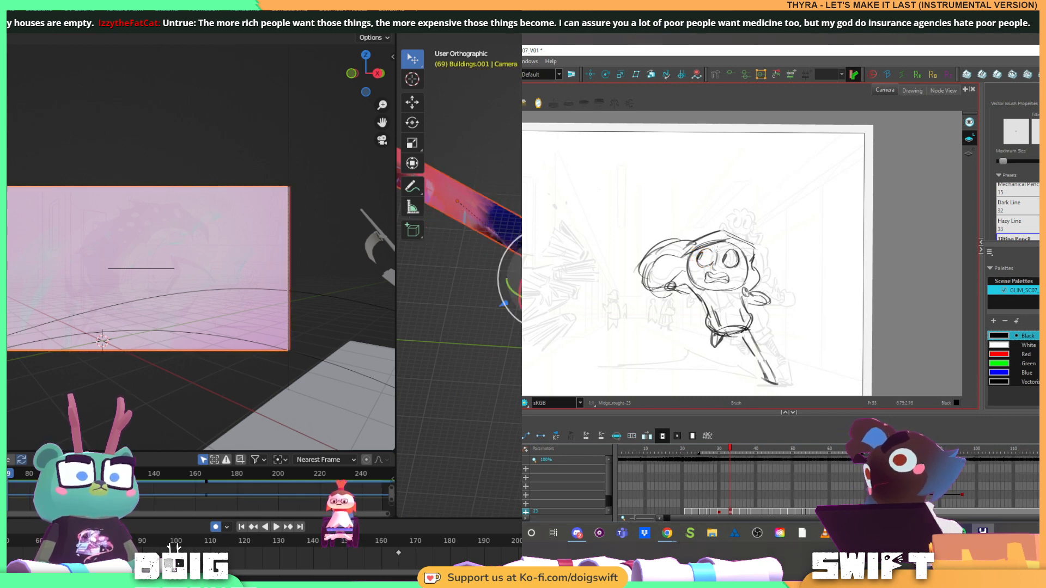
key(Up)
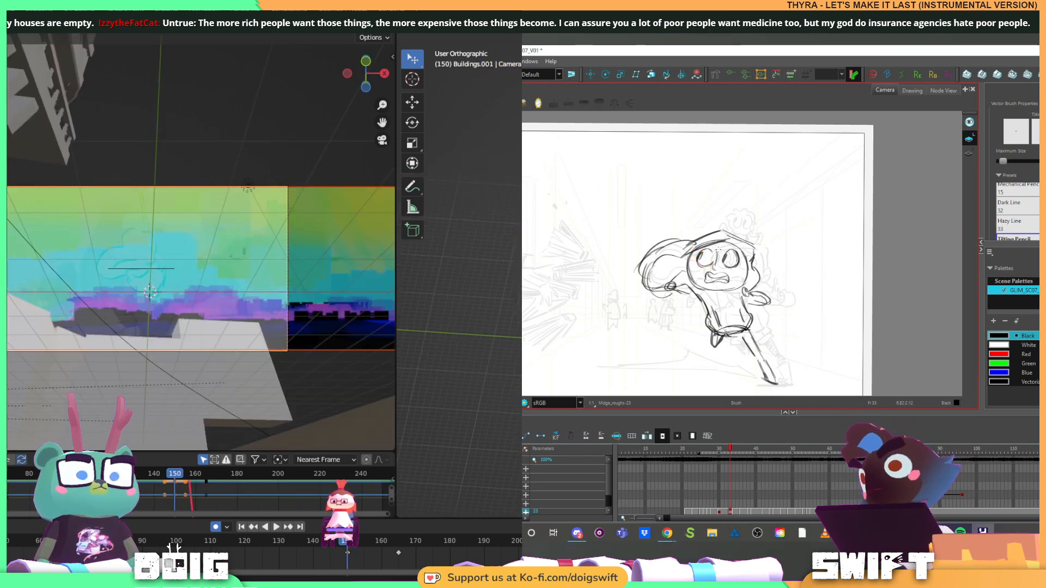
Select only the panorama, move its frame 150 keyframe to frame 90, and place the playhead at frame 90
drag(606, 204, 531, 248)
click(531, 248)
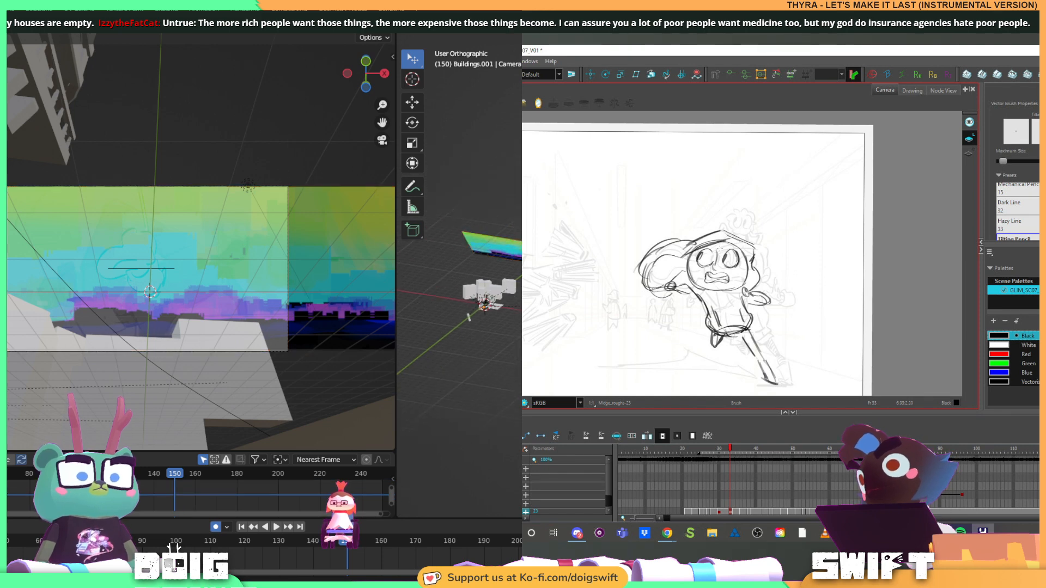
click(531, 248)
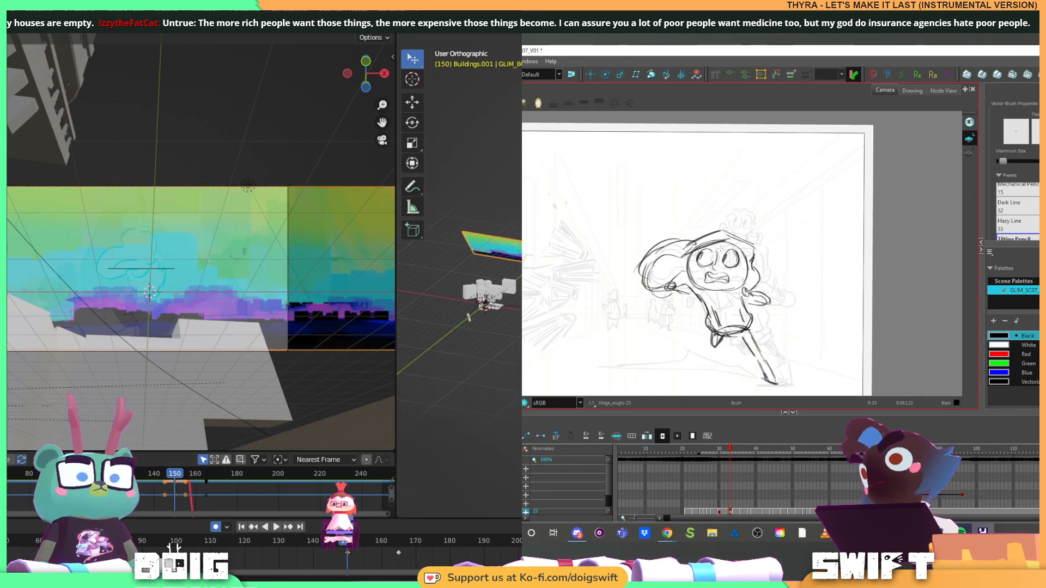
drag(545, 313, 550, 348)
scroll(550, 327, down, 4)
drag(583, 313, 530, 364)
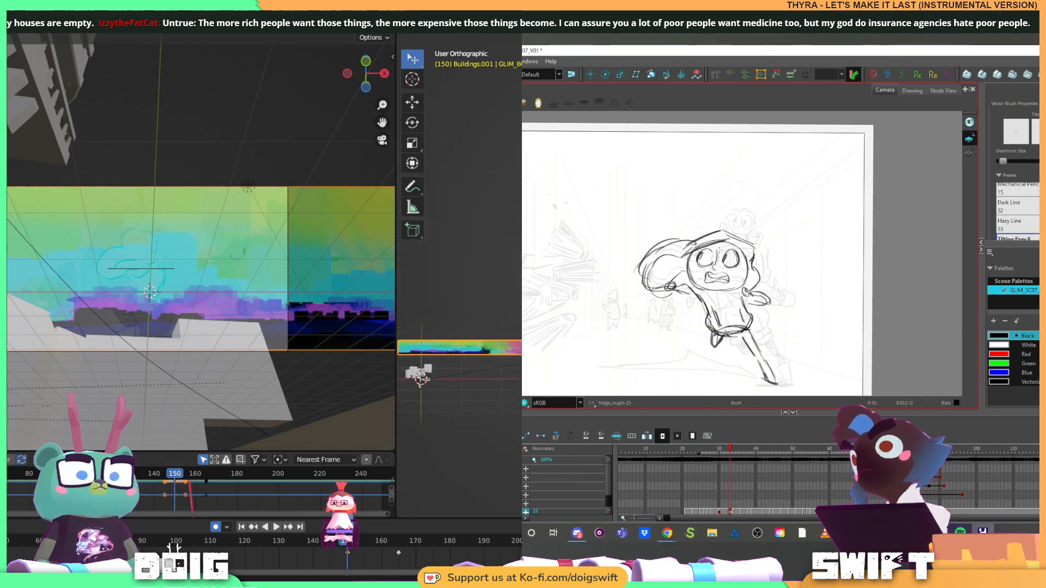
mouse_move(351, 551)
mouse_down()
mouse_move(397, 535)
mouse_move(262, 555)
mouse_move(147, 537)
mouse_move(143, 548)
mouse_up()
drag(399, 542, 89, 547)
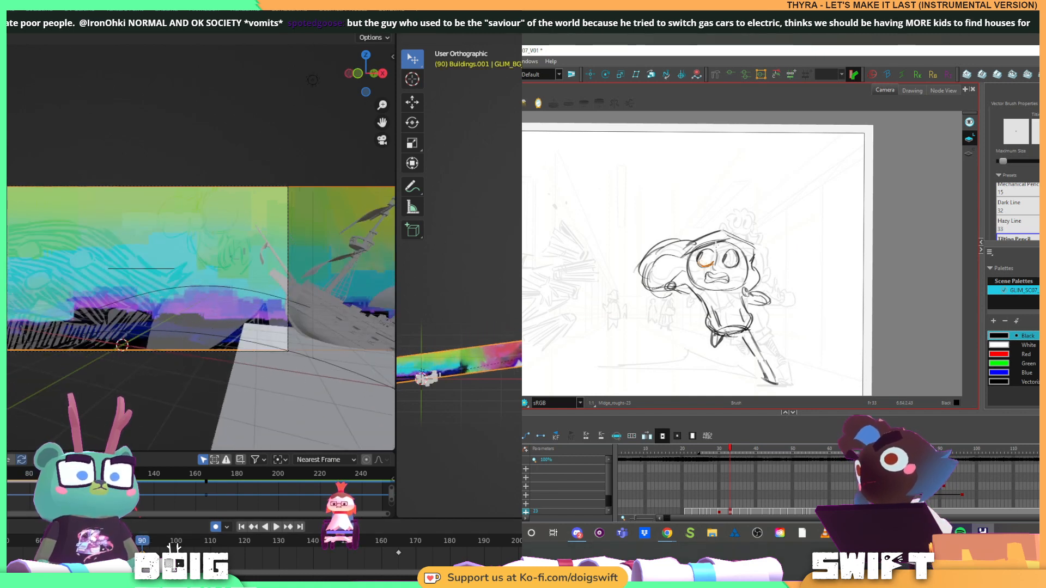
At frame 90, slide the panorama along X until its left end sits just outside the camera frame's right edge
key(g)
key(x)
key(f)
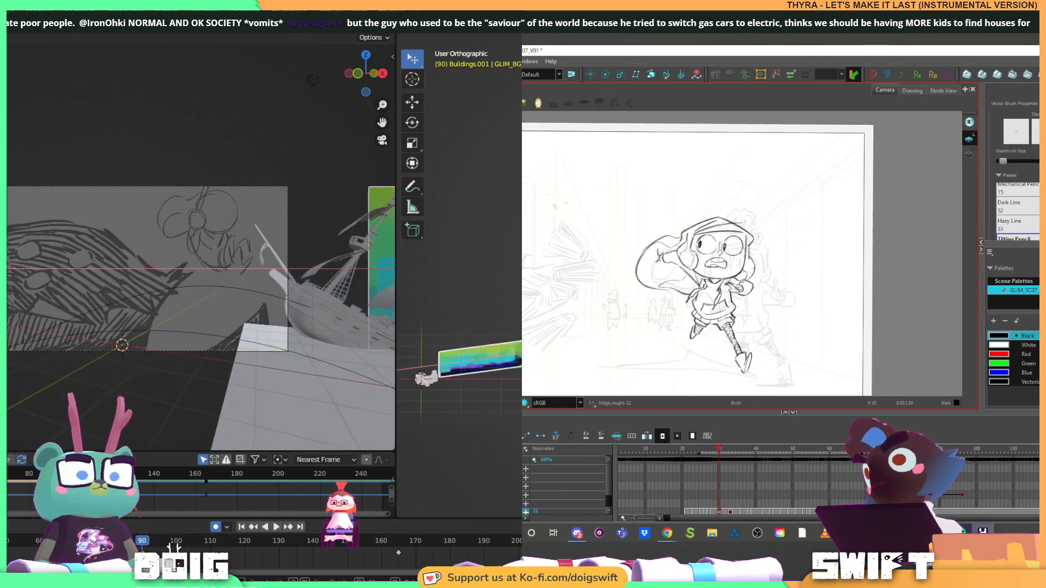
key(g)
key(f)
key(g)
click(272, 493)
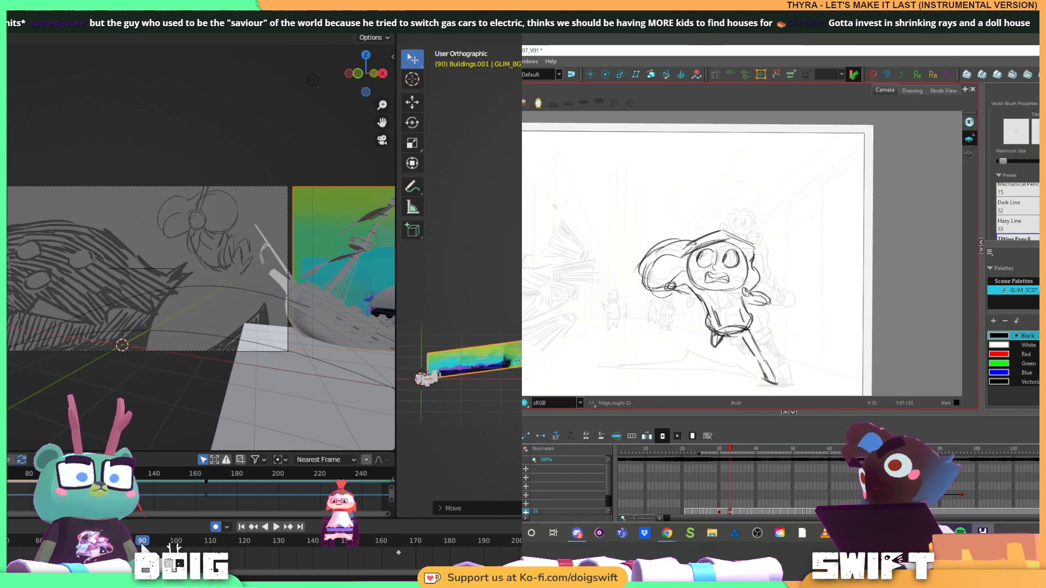
Move the panorama's frame 165 keyframe to frame 190 and replay the shot to check its slide
key(space)
mouse_move(181, 540)
mouse_down()
mouse_move(382, 523)
mouse_move(414, 526)
mouse_move(394, 525)
mouse_move(402, 551)
mouse_move(486, 553)
mouse_up()
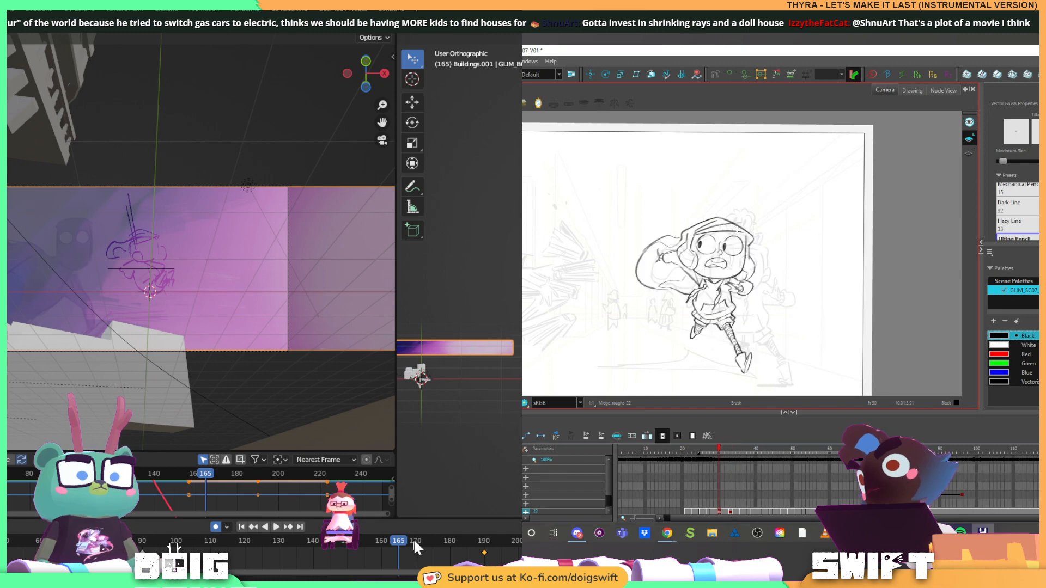
key(space)
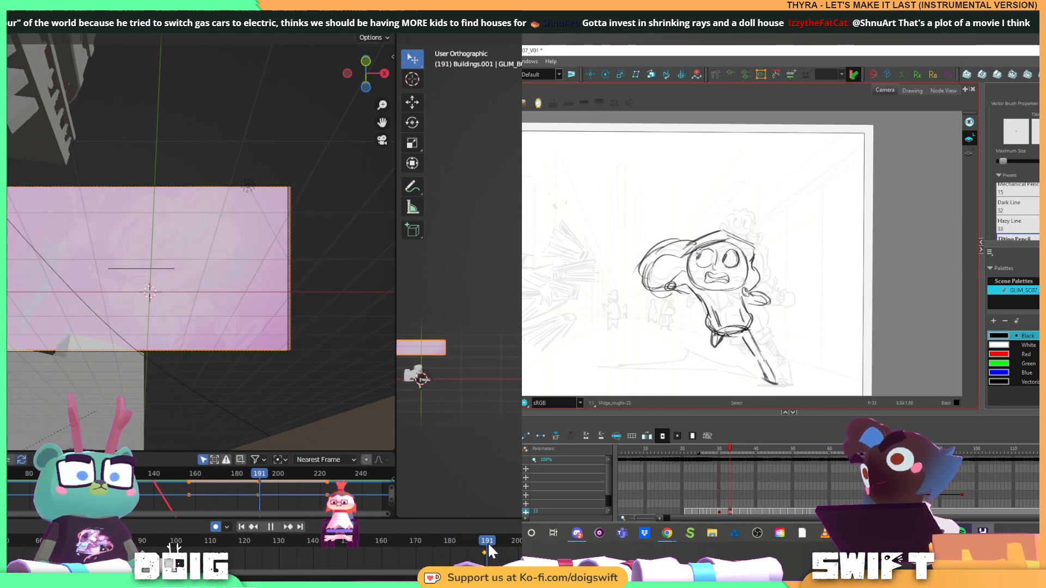
drag(362, 546, 153, 539)
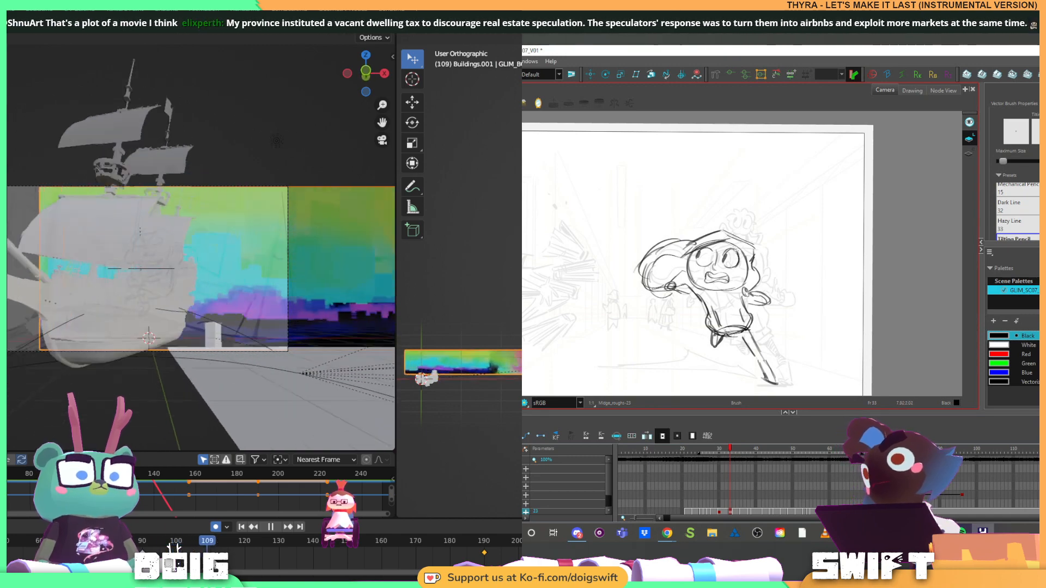
Stop playback at frame 110 and slide the panorama along X to reposition it across the camera frame
key(space)
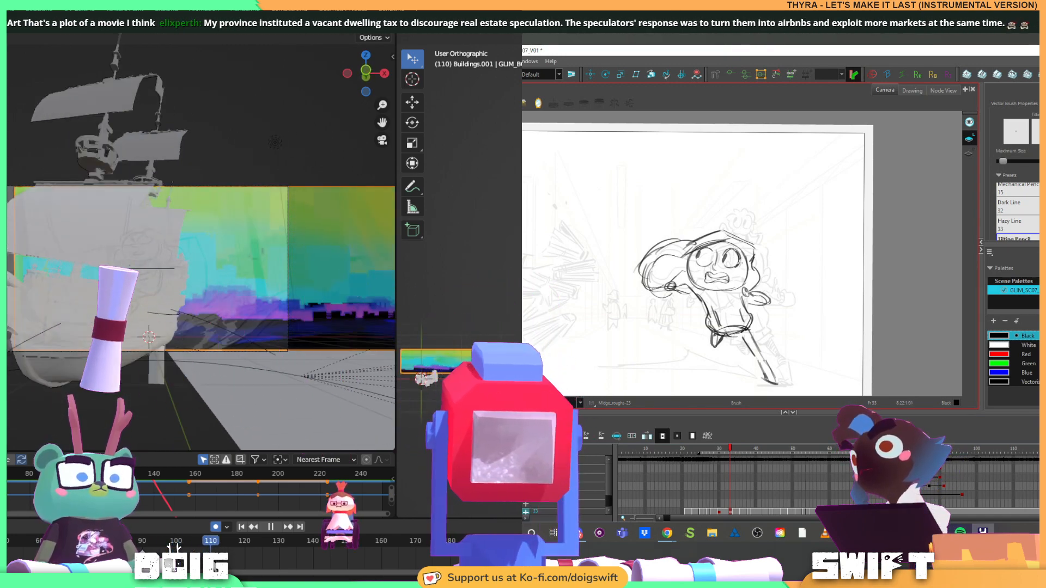
key(ctrl+z)
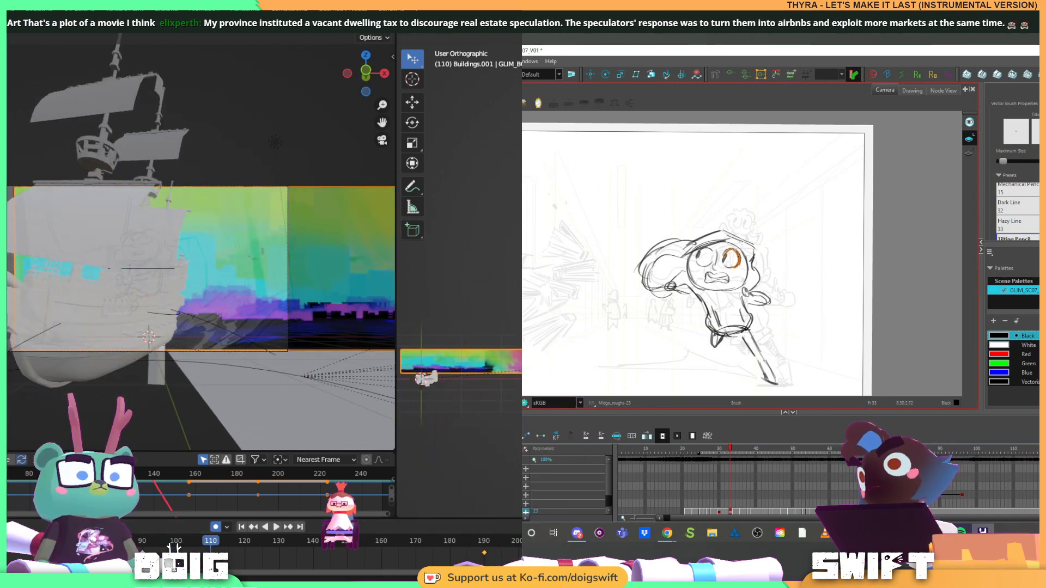
key(g)
key(x)
key(alt+s)
click(727, 257)
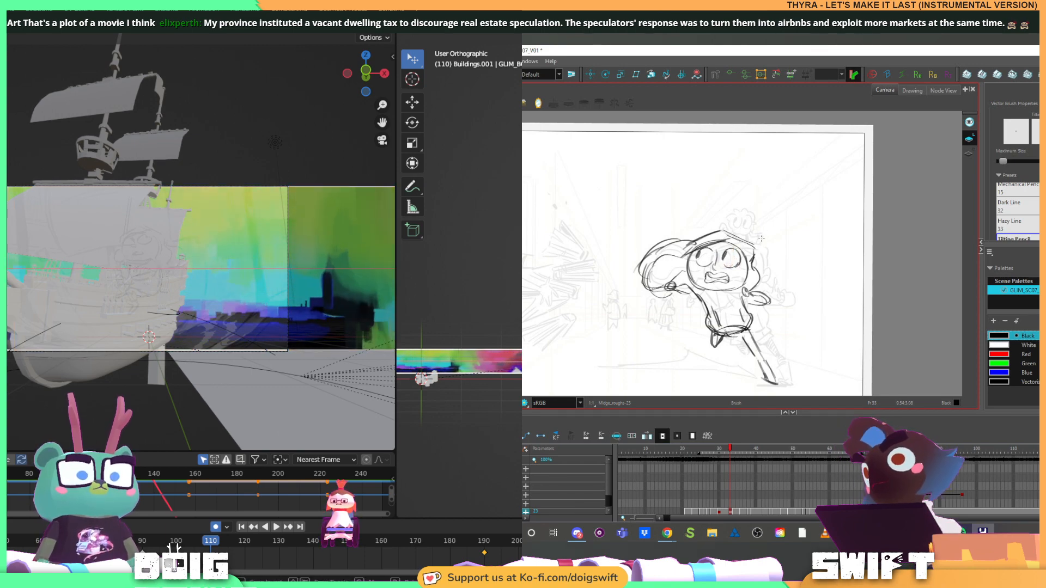
key(Return)
At frame 130, slide the panorama along X to adjust which part shows behind the runner
key(space)
drag(211, 546, 279, 541)
key(alt+b)
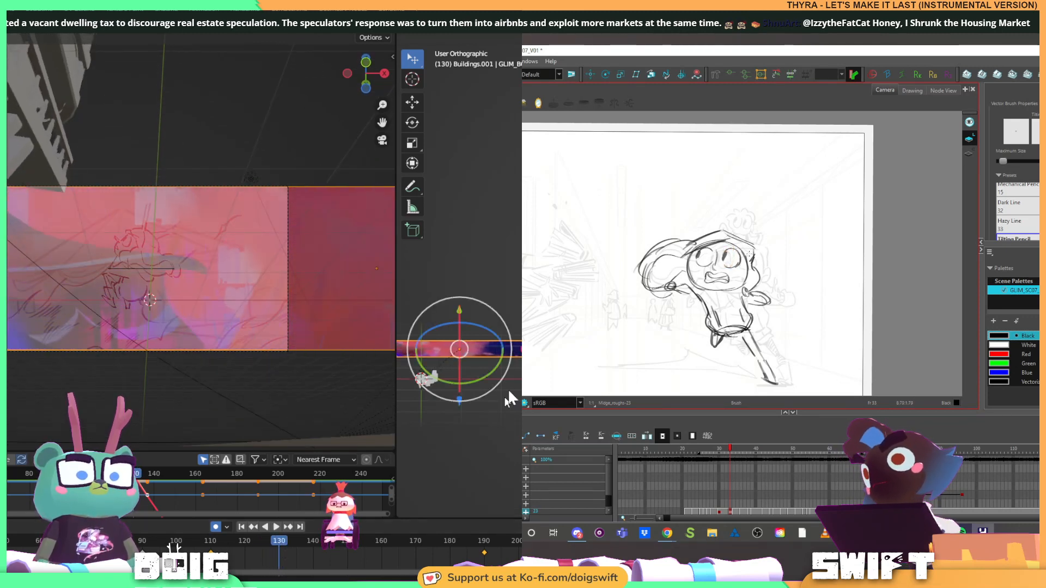
key(g)
key(x)
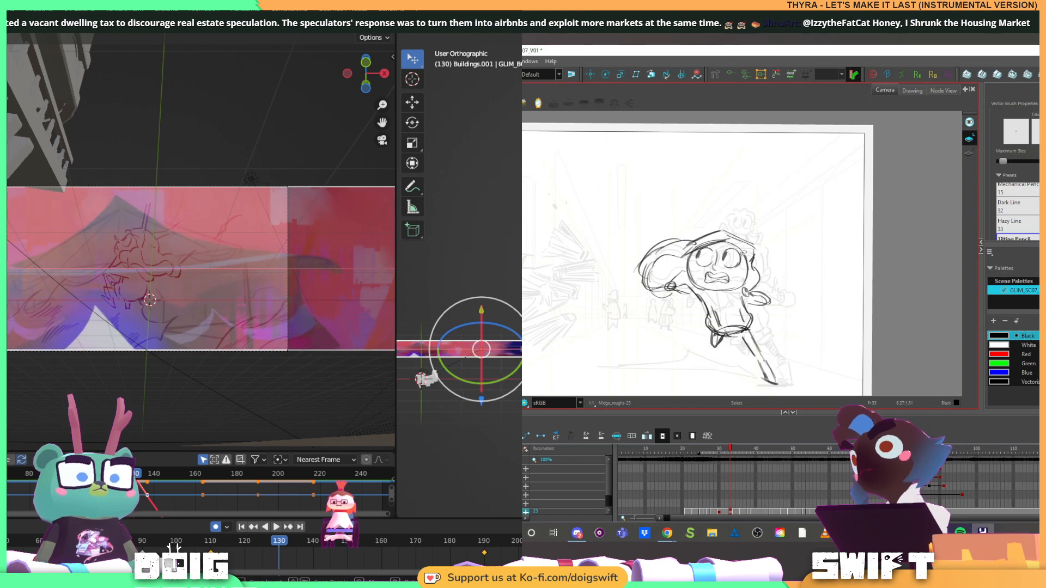
key(Return)
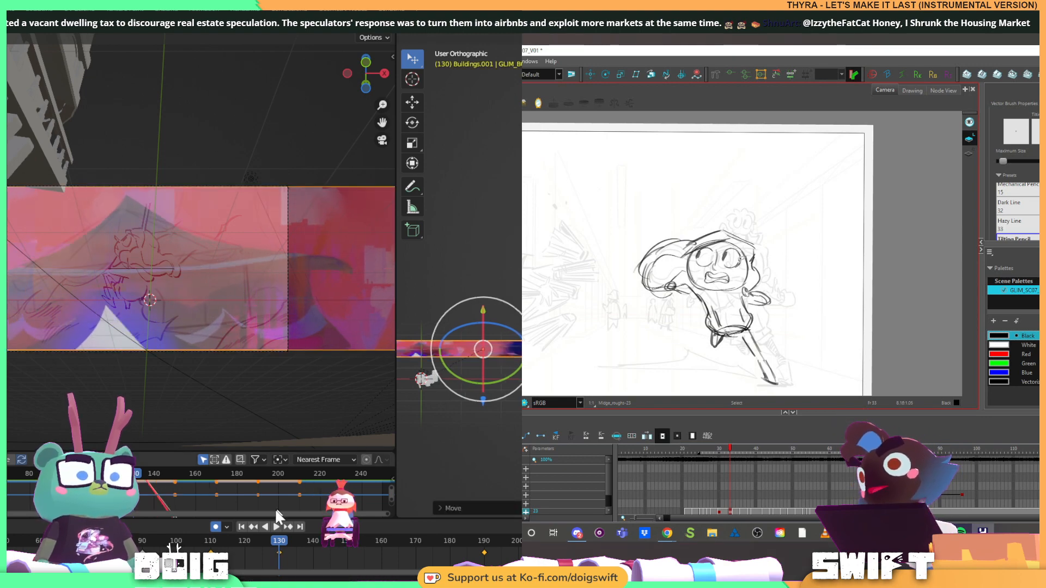
At frame 158, reposition the panorama along X so its darker blue section fills the camera frame
drag(279, 545, 374, 537)
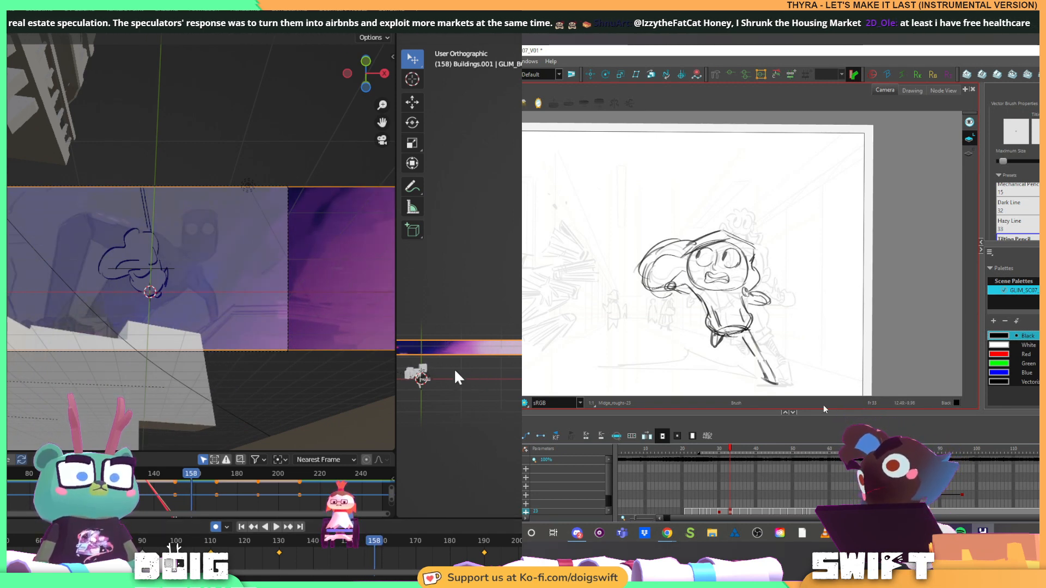
scroll(454, 370, down, 1)
mouse_move(442, 352)
mouse_down()
mouse_move(479, 358)
mouse_move(499, 344)
mouse_move(491, 347)
mouse_up()
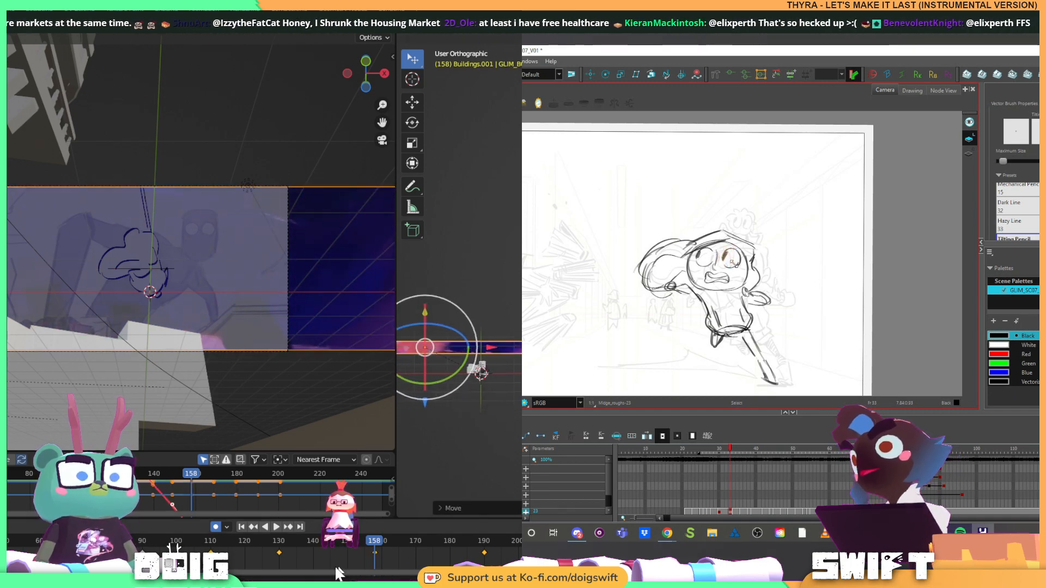
Replay the shot from around frame 90 through the panorama's slide and check its speed and coverage
key(space)
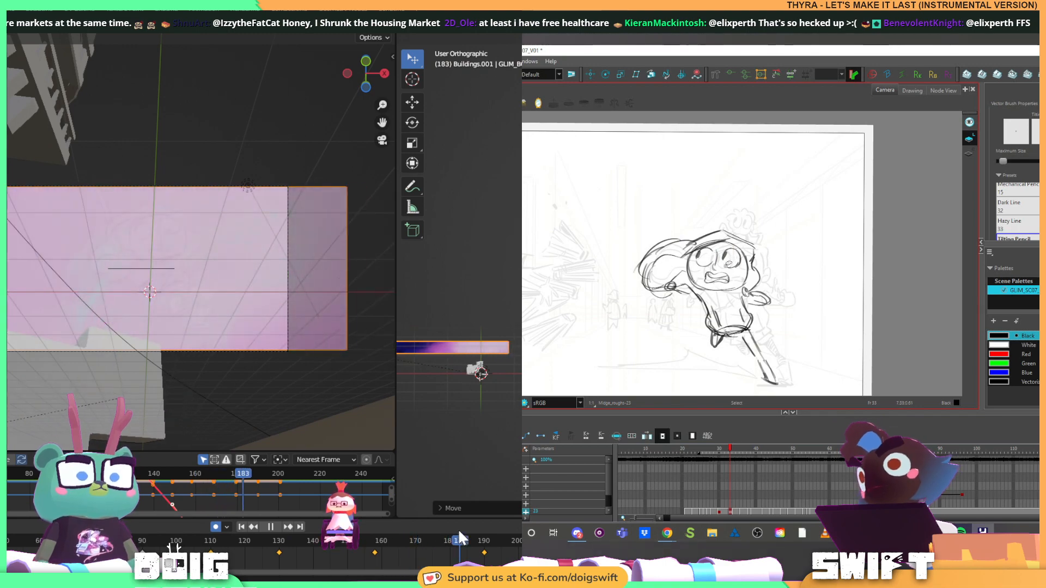
drag(470, 532, 142, 532)
key(space)
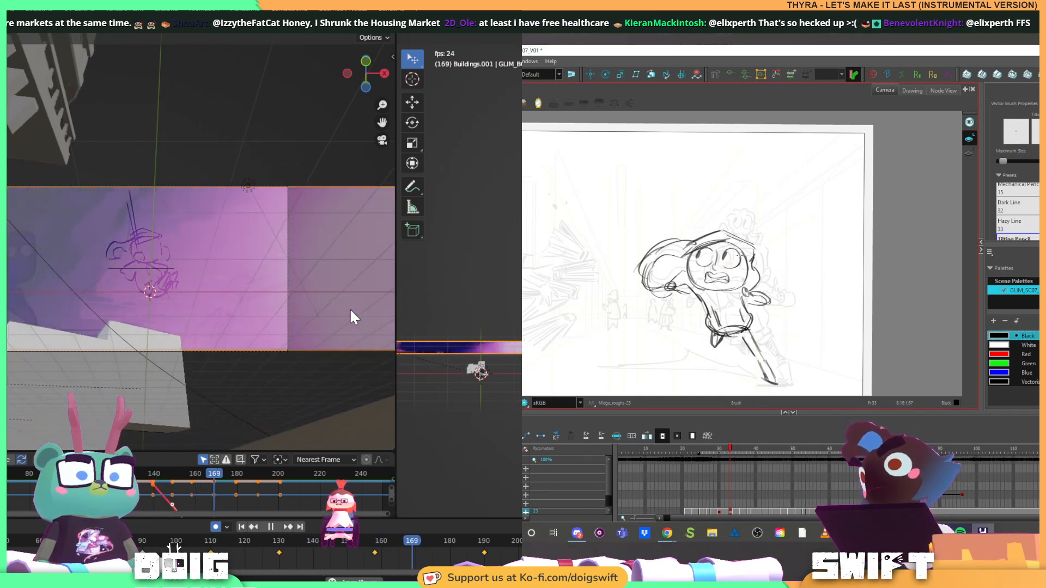
key(space)
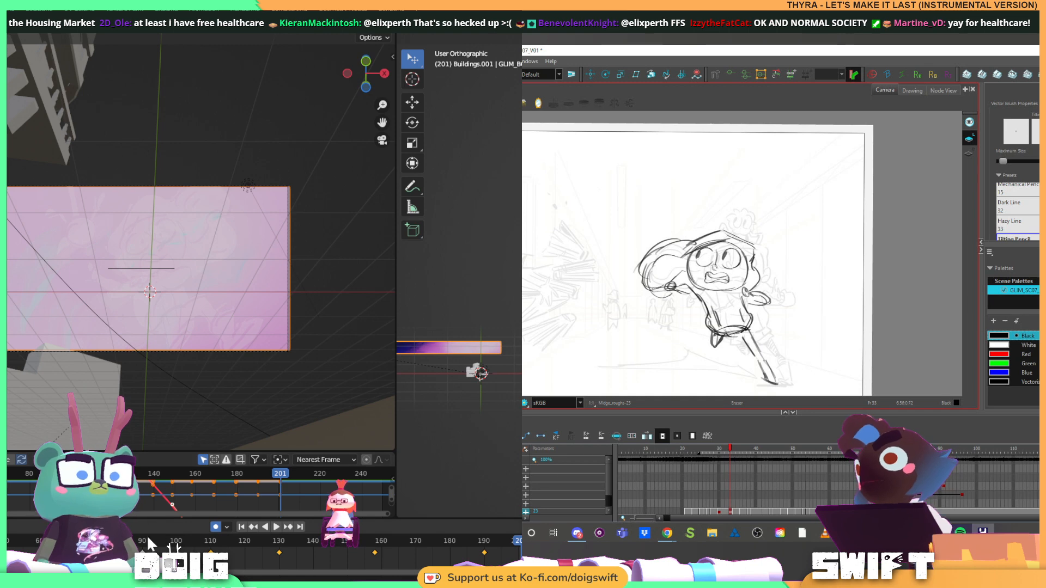
click(161, 541)
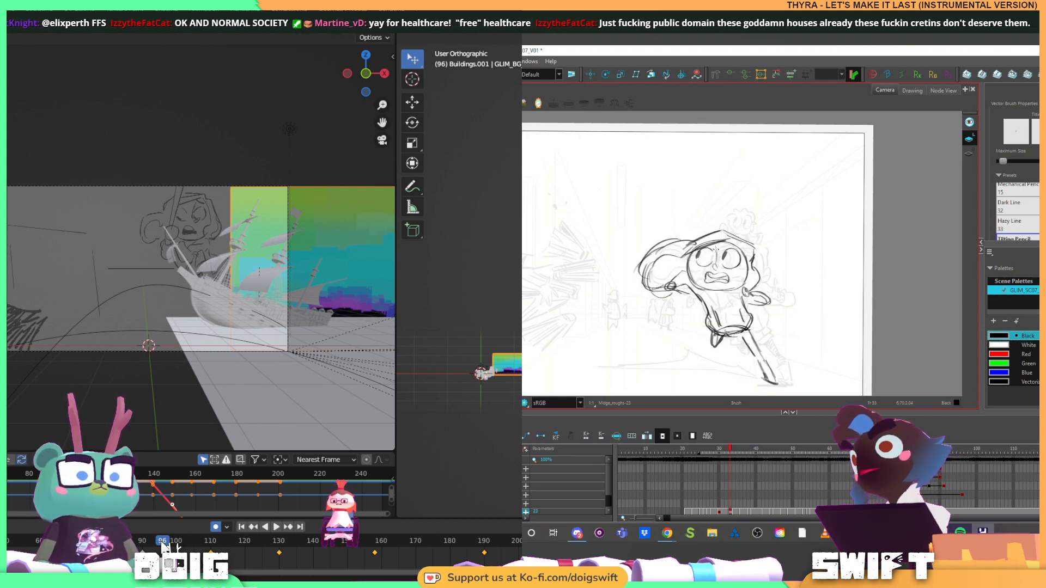
key(space)
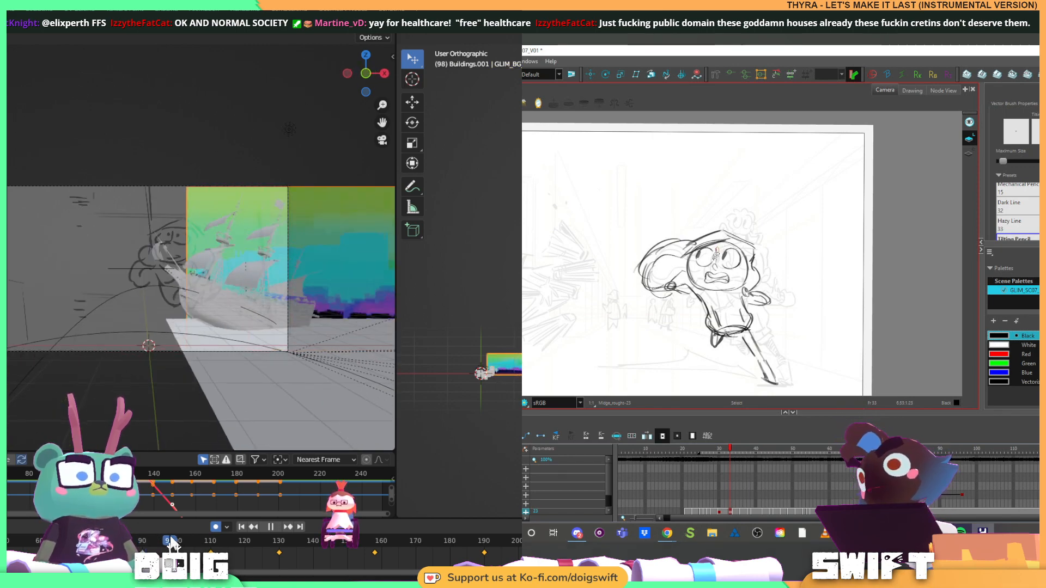
key(space)
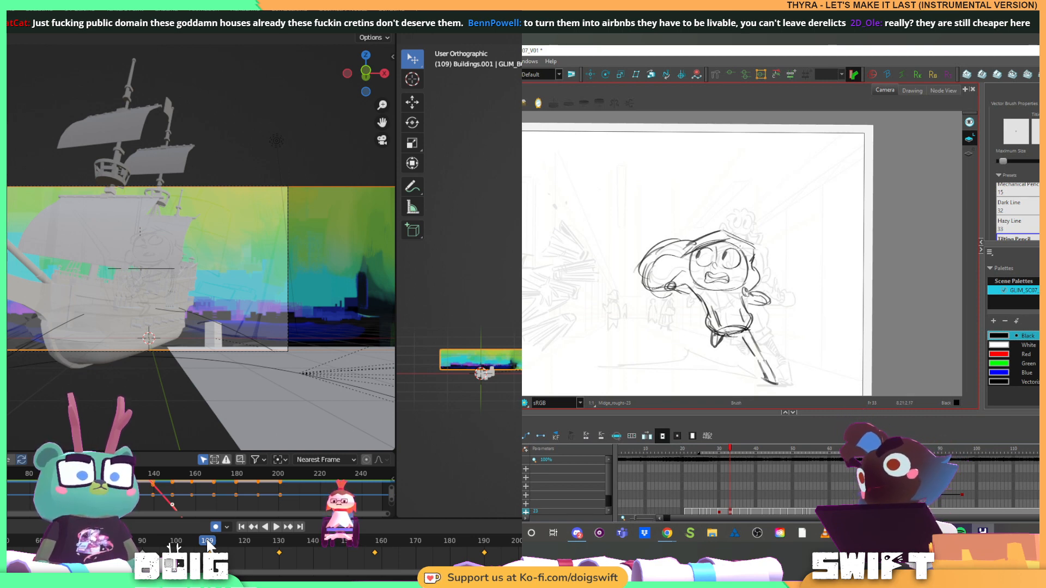
Switch to Harmony, rotate the canvas, and draw and reshape a line along the back of the runner's hood, with Blender's playhead at frame 90
drag(714, 291, 726, 250)
drag(719, 206, 718, 271)
drag(679, 309, 705, 268)
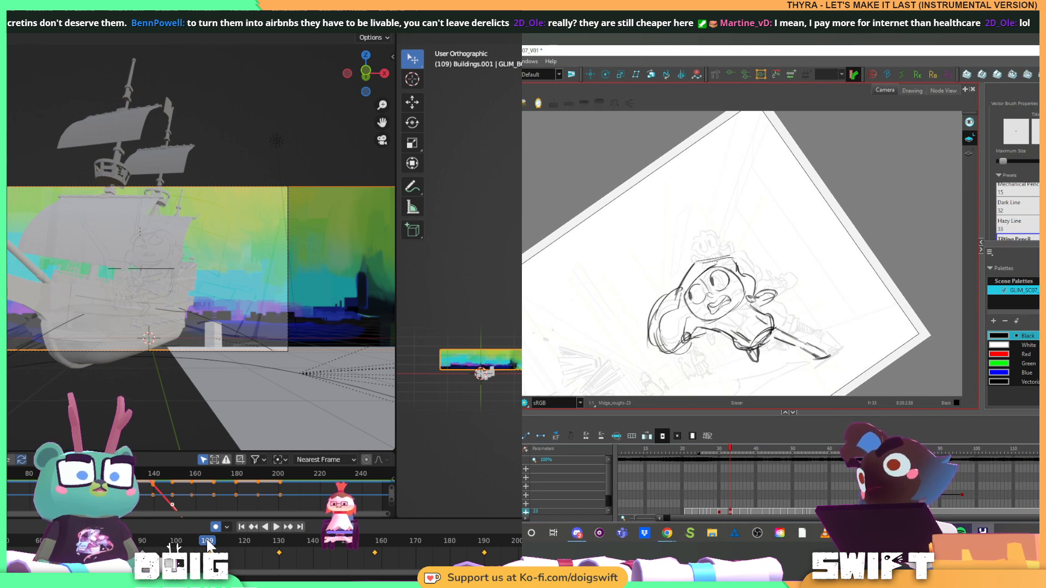
click(141, 544)
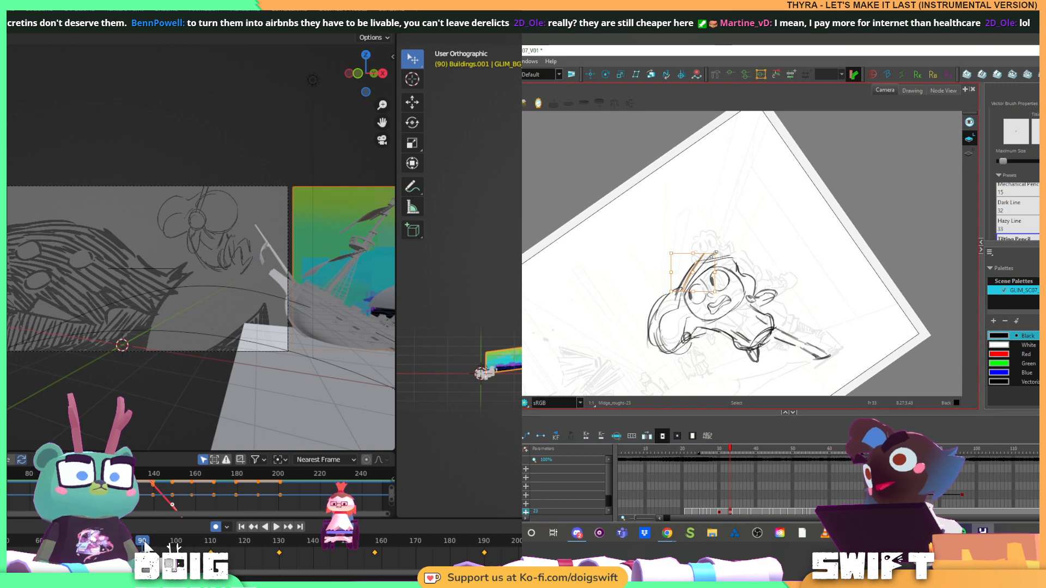
drag(711, 258, 717, 254)
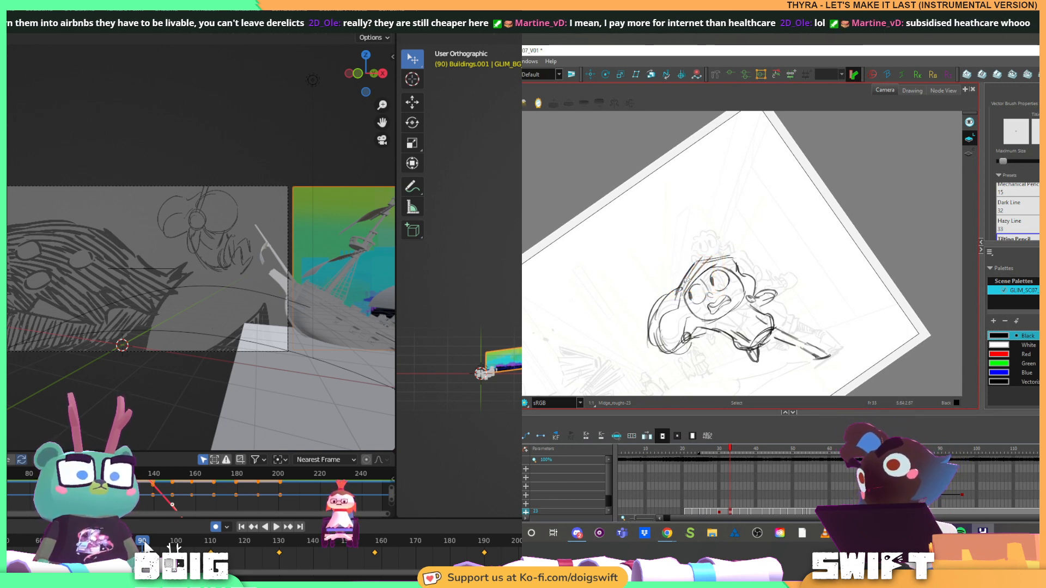
Flip between the runner's neighbouring drawings to compare the hood while the Blender shot plays from frame 90
key(f)
key(g)
key(f)
key(g)
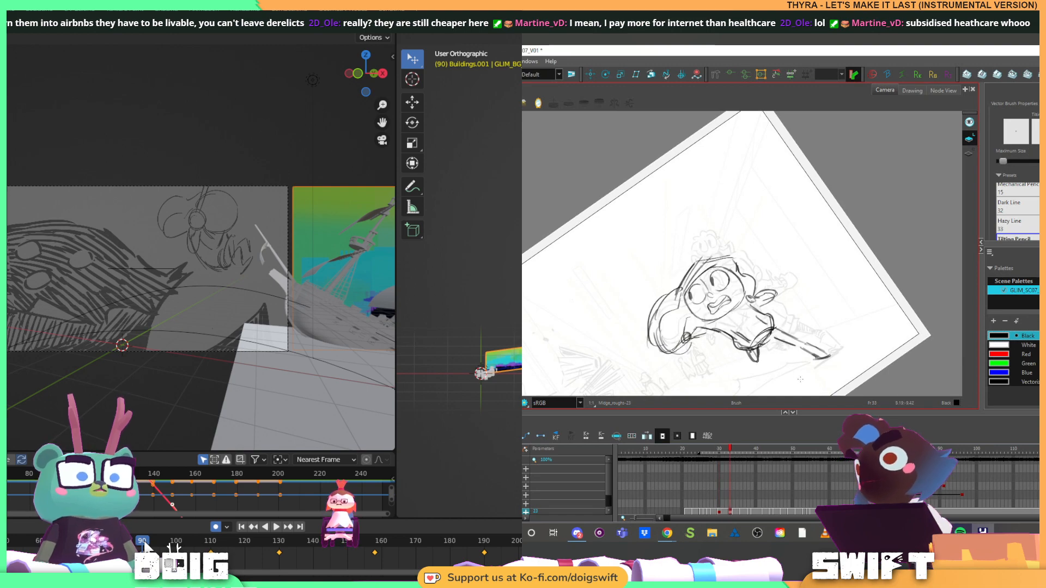
key(alt+e)
click(143, 544)
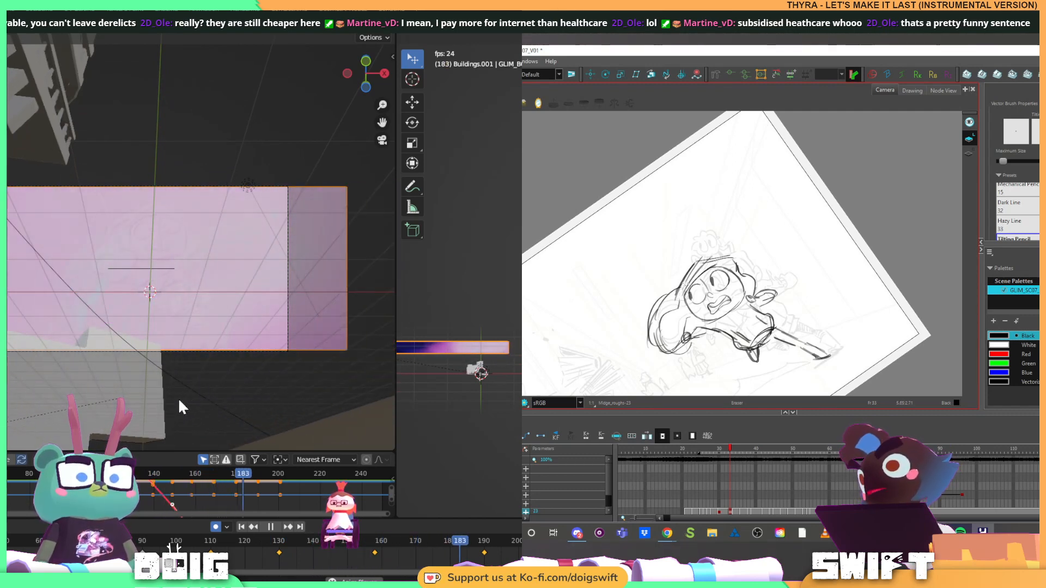
key(alt+s)
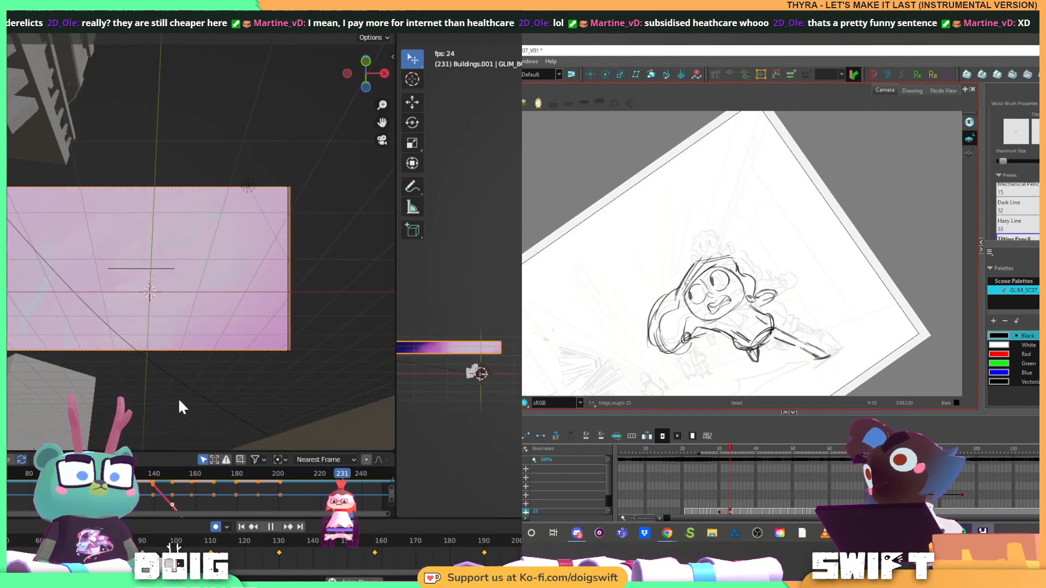
key(f)
key(f)
key(g)
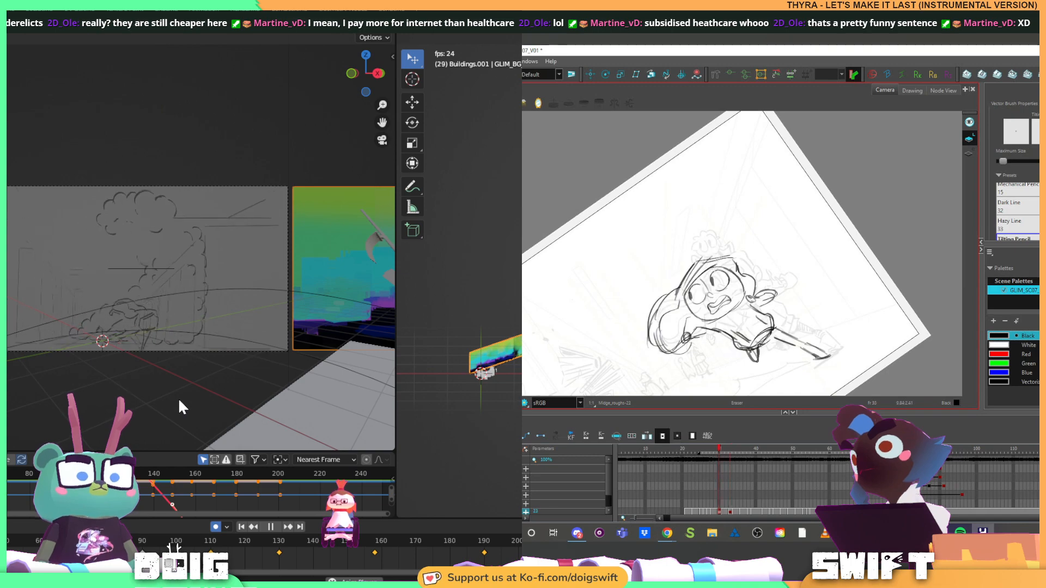
key(g)
key(f)
key(g)
key(alt+s)
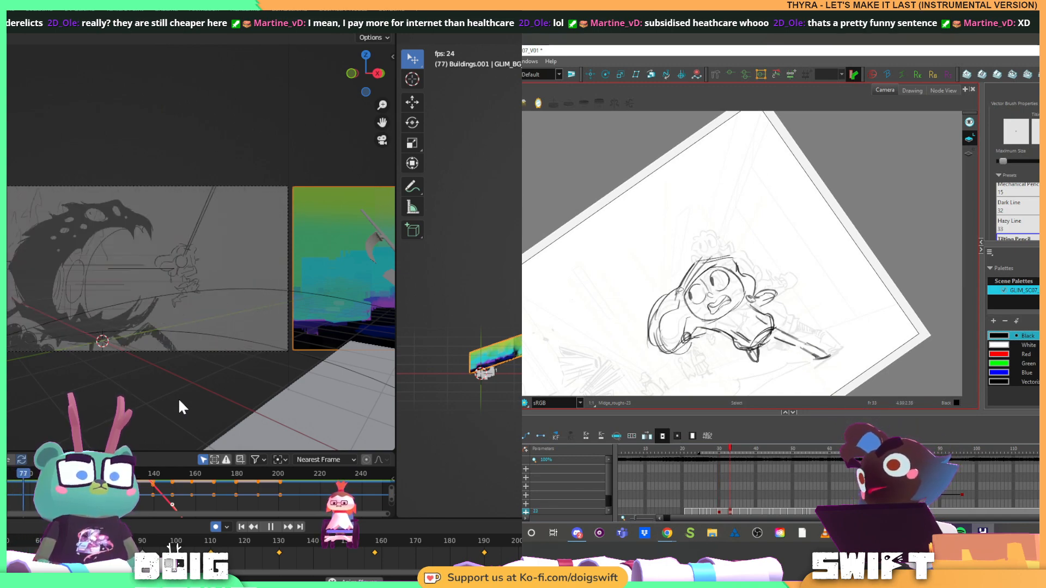
Delete the stroke at the back of the runner's hood, redraw that edge, and rotate the canvas back closer to level
click(680, 290)
key(Delete)
key(alt+b)
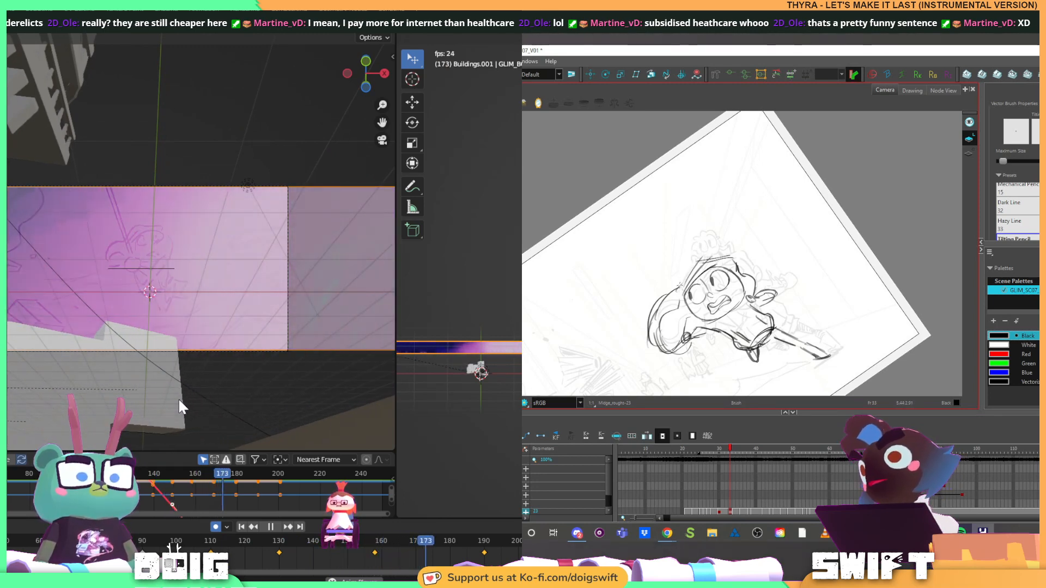
drag(680, 285, 696, 263)
key(alt+s)
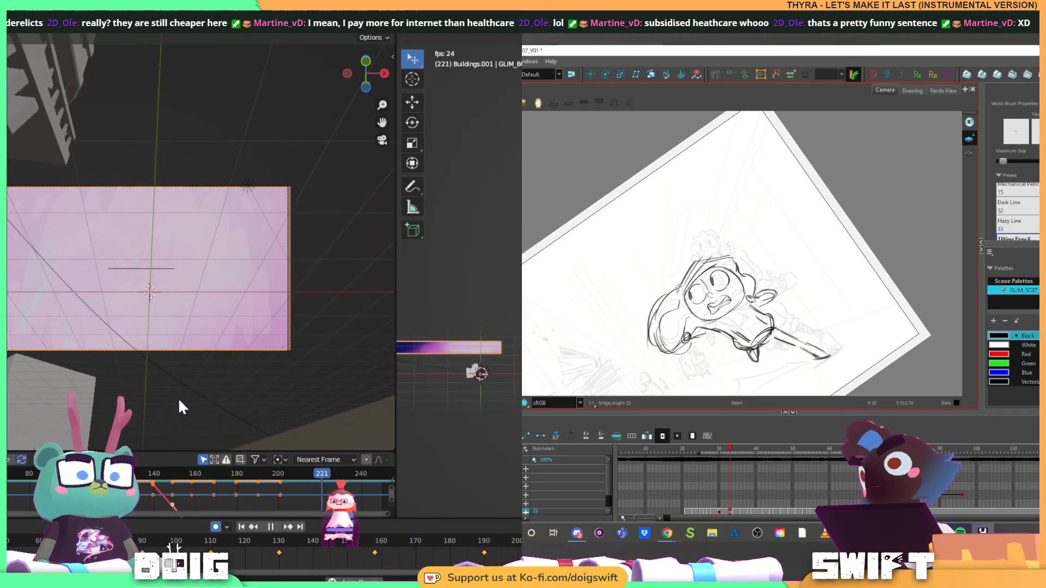
click(678, 288)
key(alt+b)
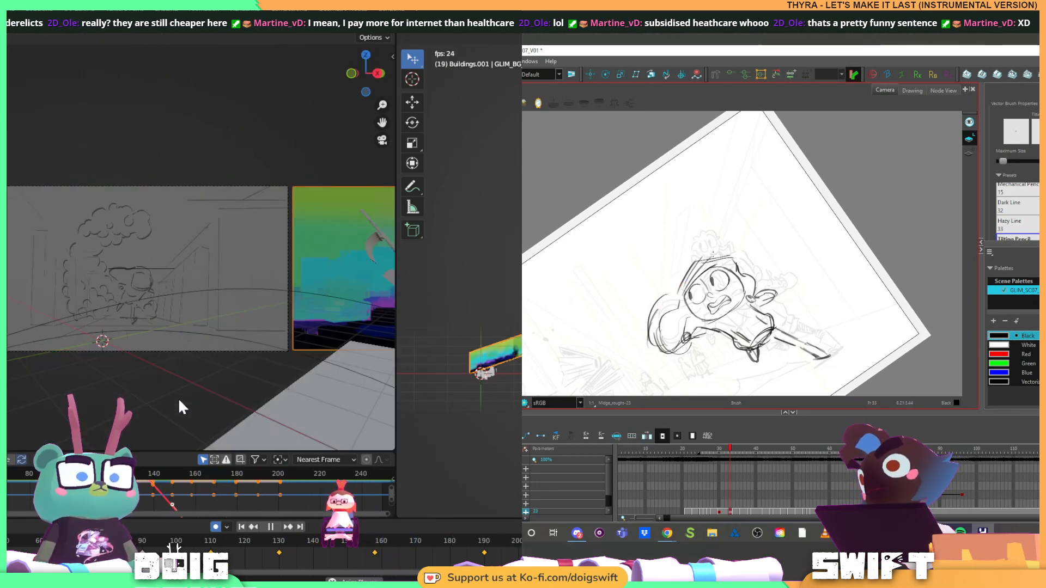
drag(758, 263, 735, 304)
drag(732, 307, 742, 286)
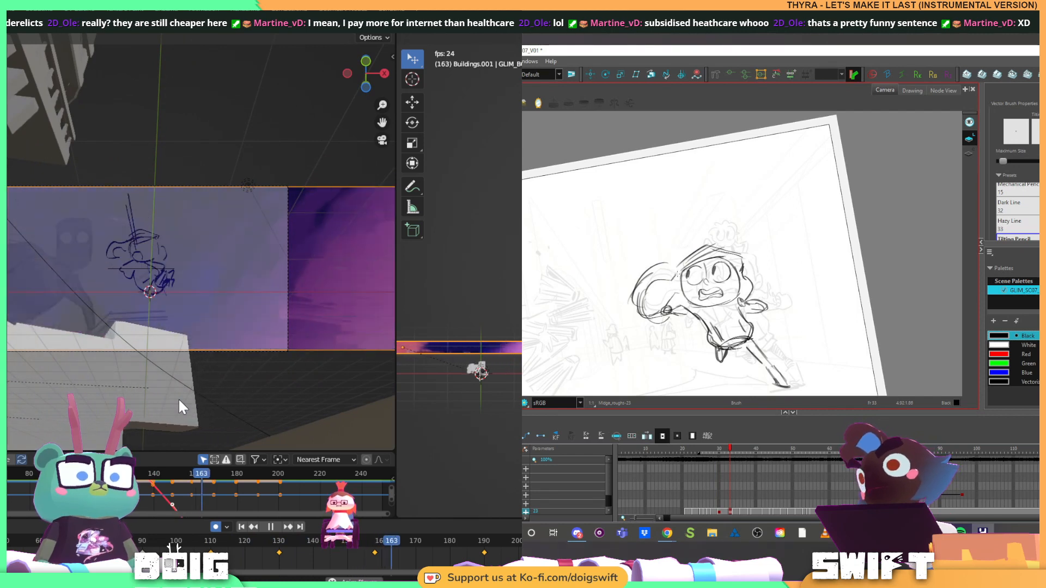
Check the end of the panorama's slide in Blender around frame 190, and return the playhead to frame 90
key(space)
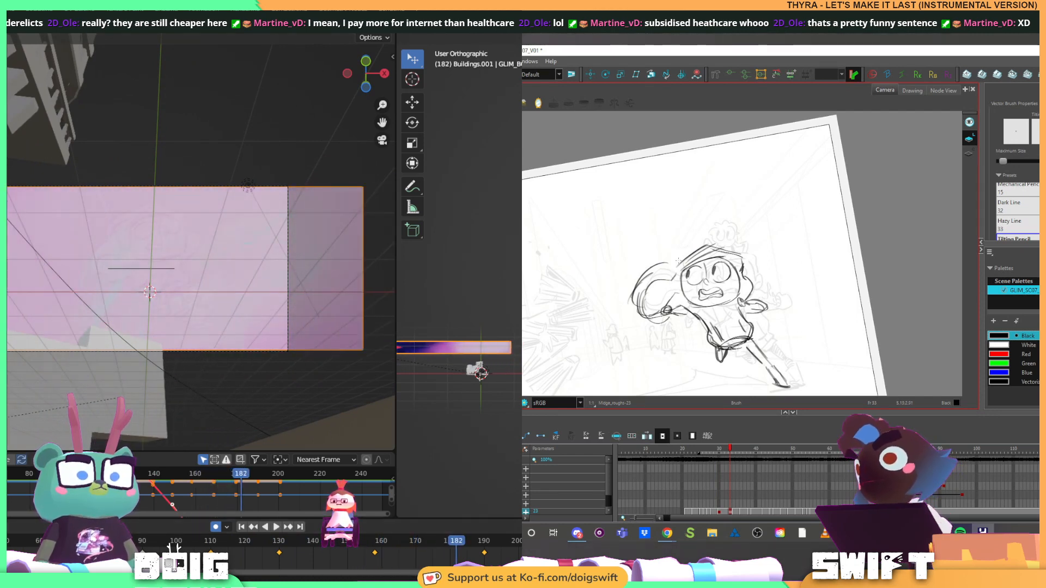
key(space)
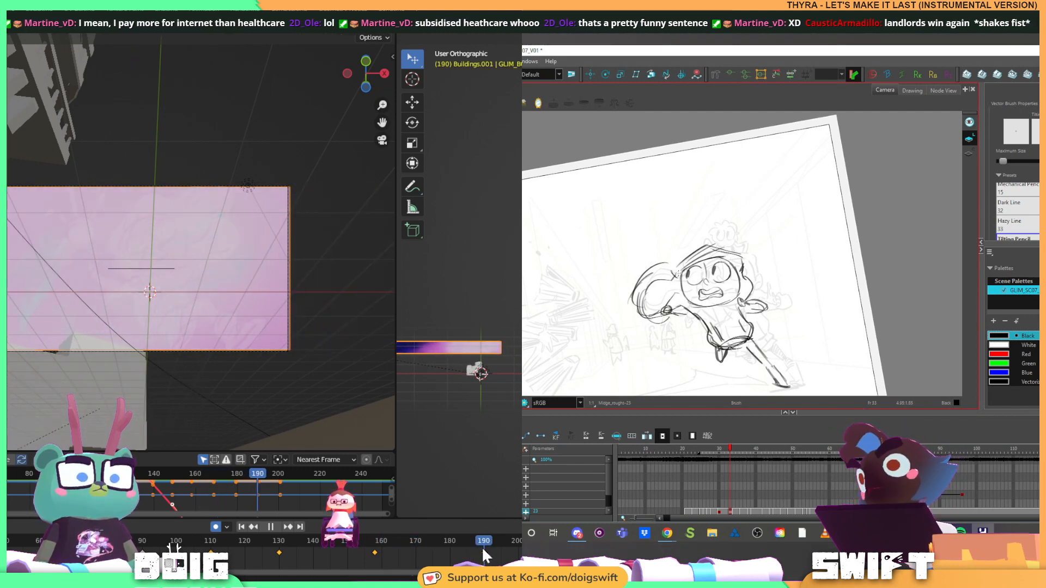
click(391, 561)
drag(392, 567, 142, 567)
key(space)
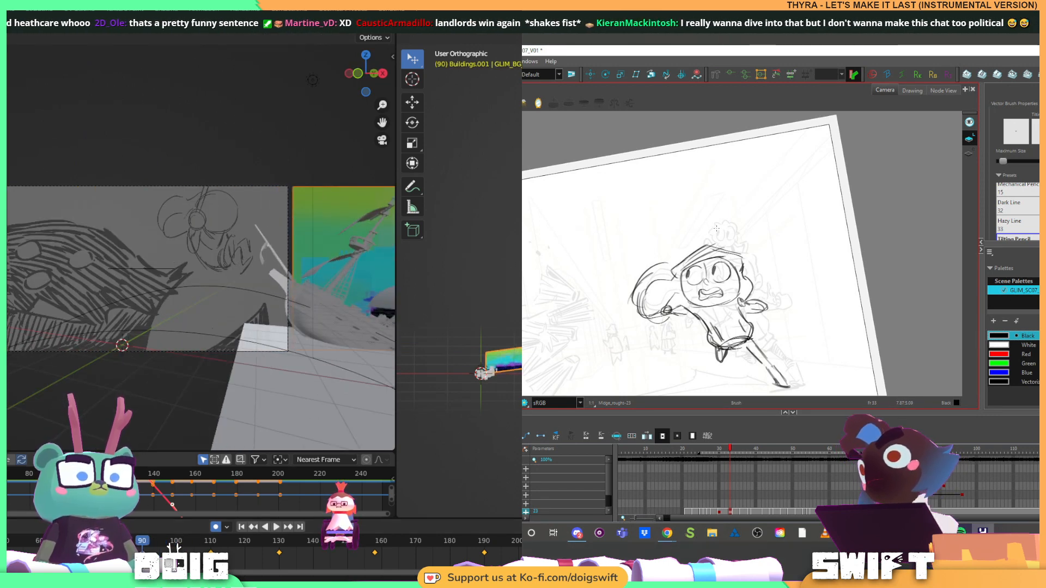
Enlarge the Graph Editor, frame all of the panorama's curves, and isolate its X location curve
drag(103, 451, 108, 215)
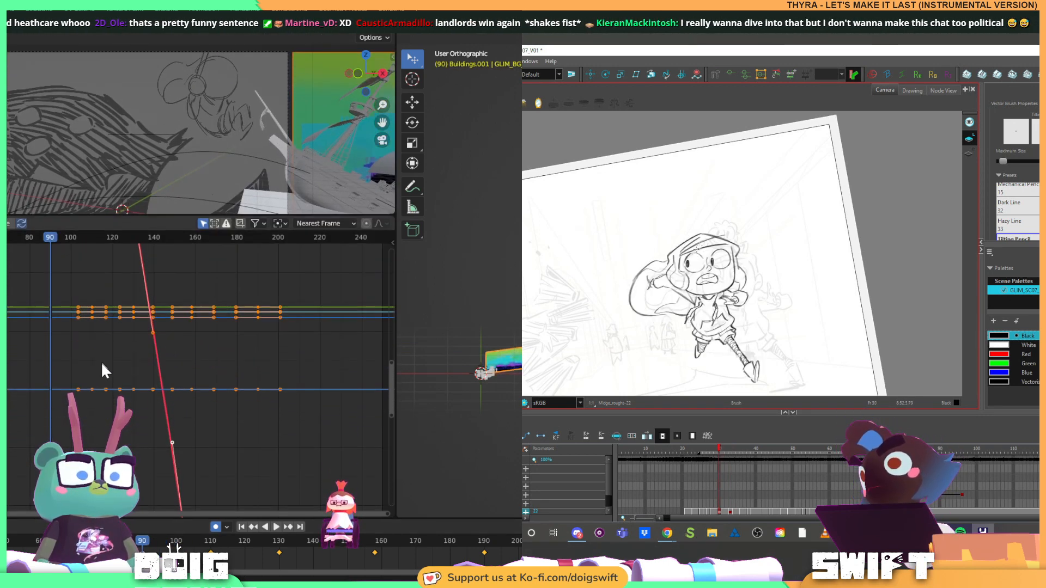
scroll(102, 364, down, 5)
key(Home)
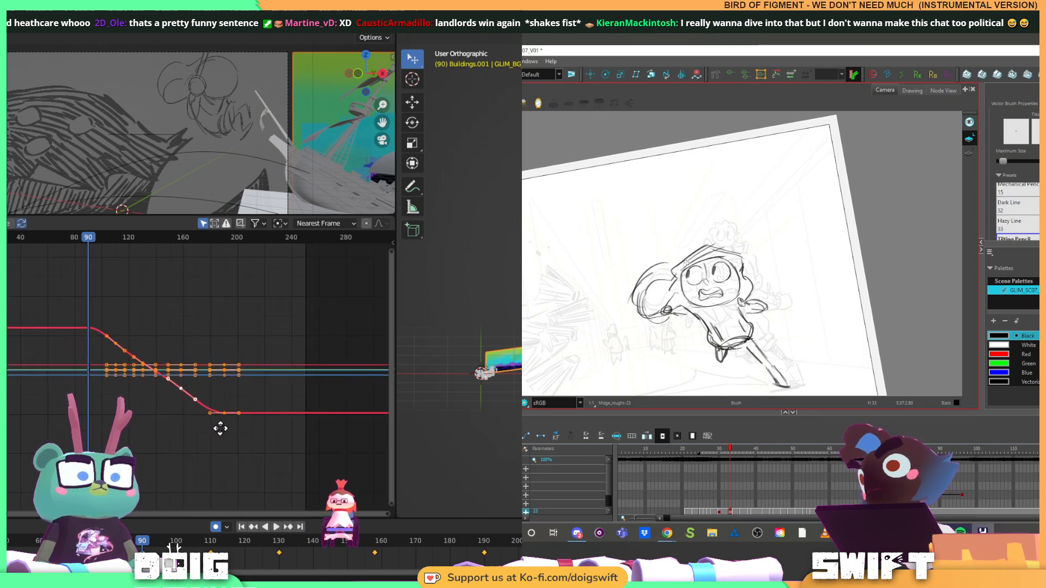
scroll(166, 389, up, 1)
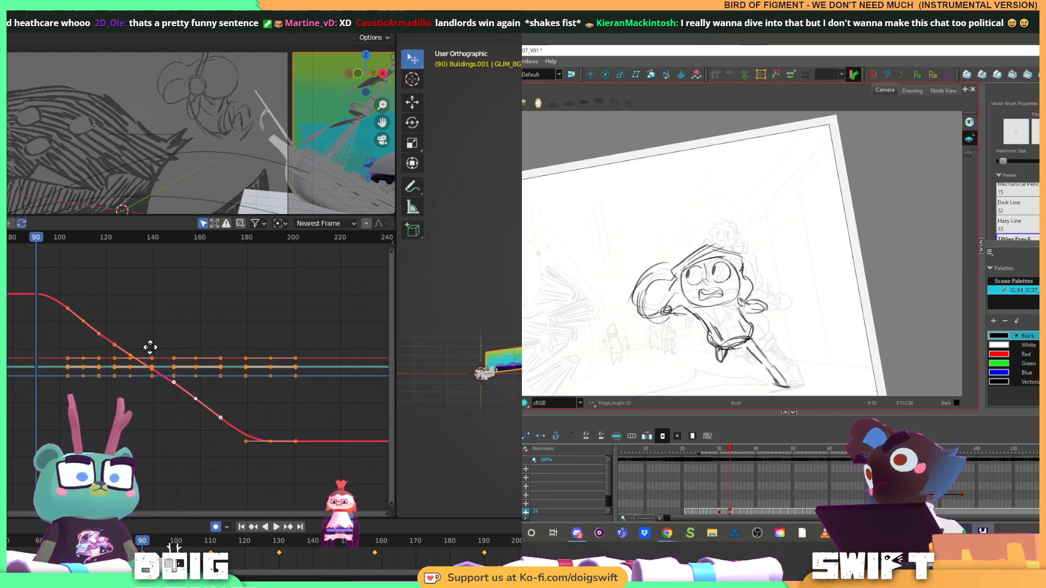
drag(150, 347, 168, 350)
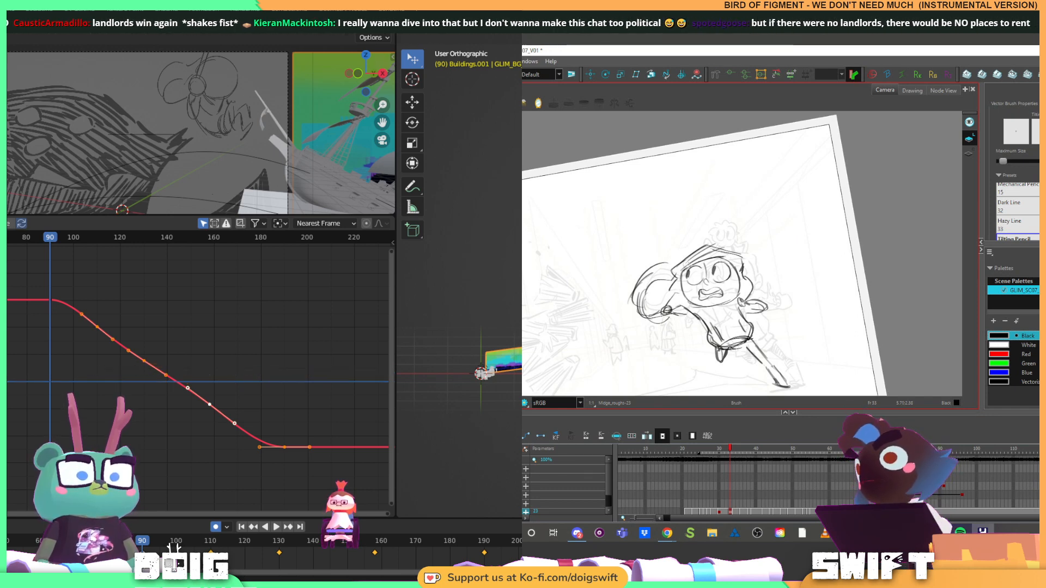
Flatten the slope of the frame 110 keyframe on the panorama's X location curve by repositioning its right handle
click(122, 294)
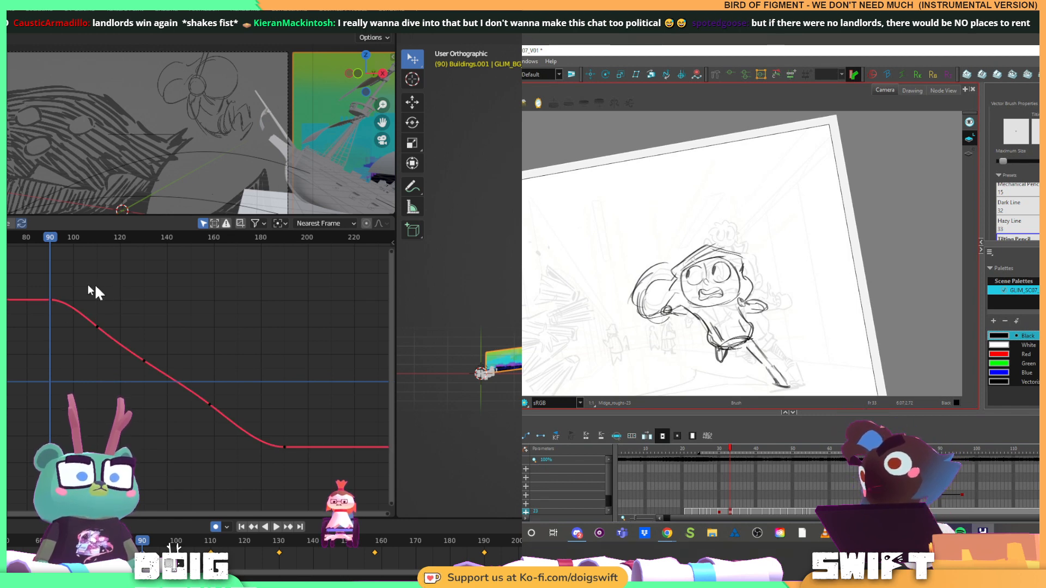
click(98, 323)
scroll(84, 332, up, 2)
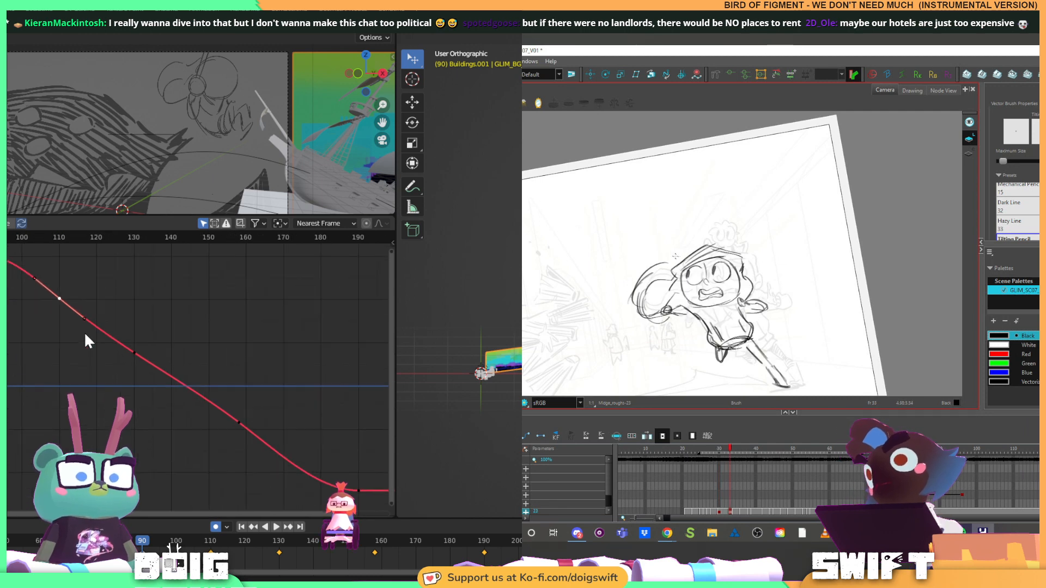
drag(81, 315, 125, 366)
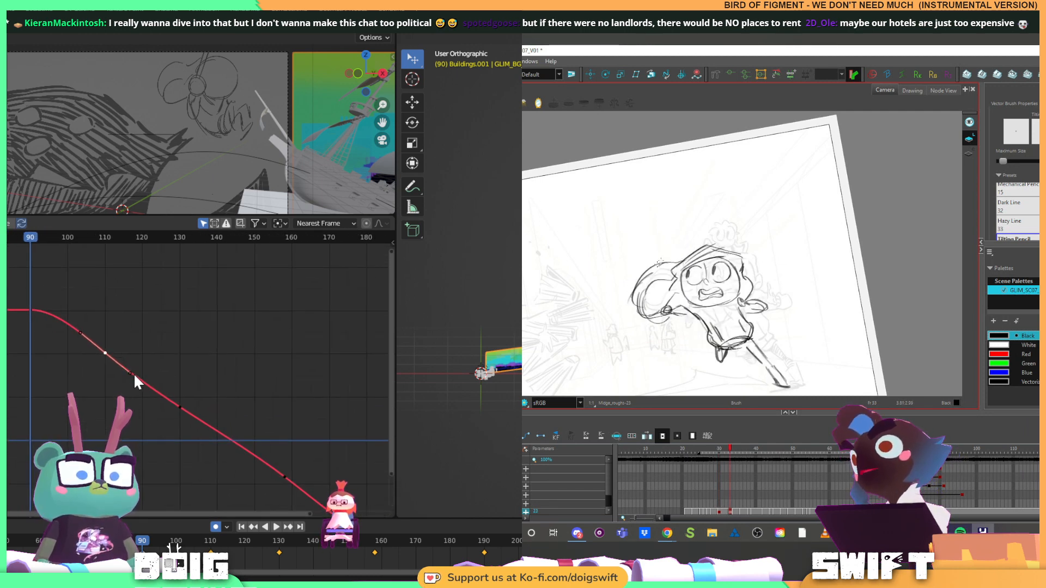
click(133, 373)
key(g)
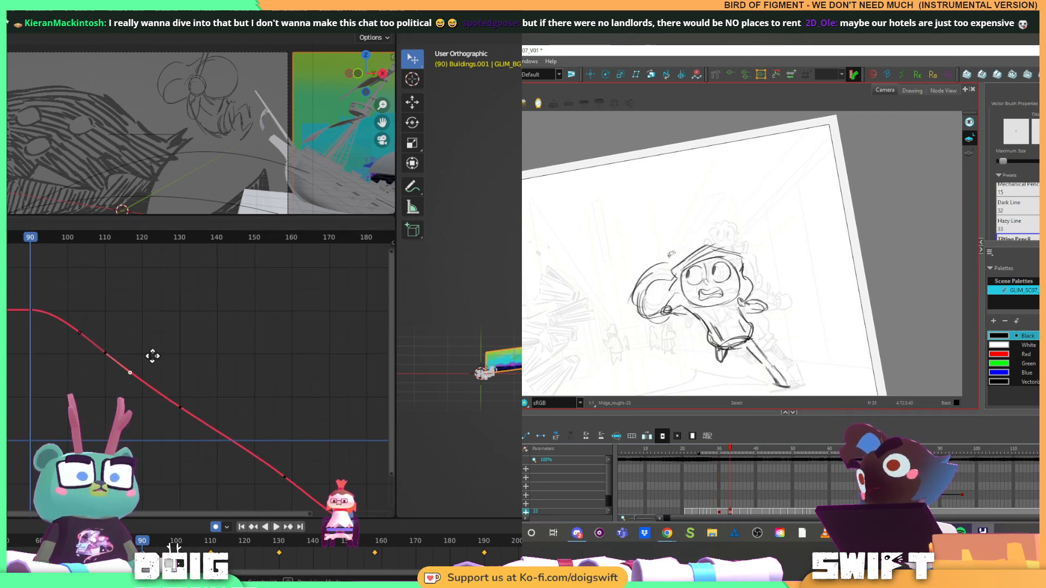
click(156, 352)
Flatten the frame 130 keyframe's handles on the X location curve while flipping between the runner's neighbouring drawings
click(179, 407)
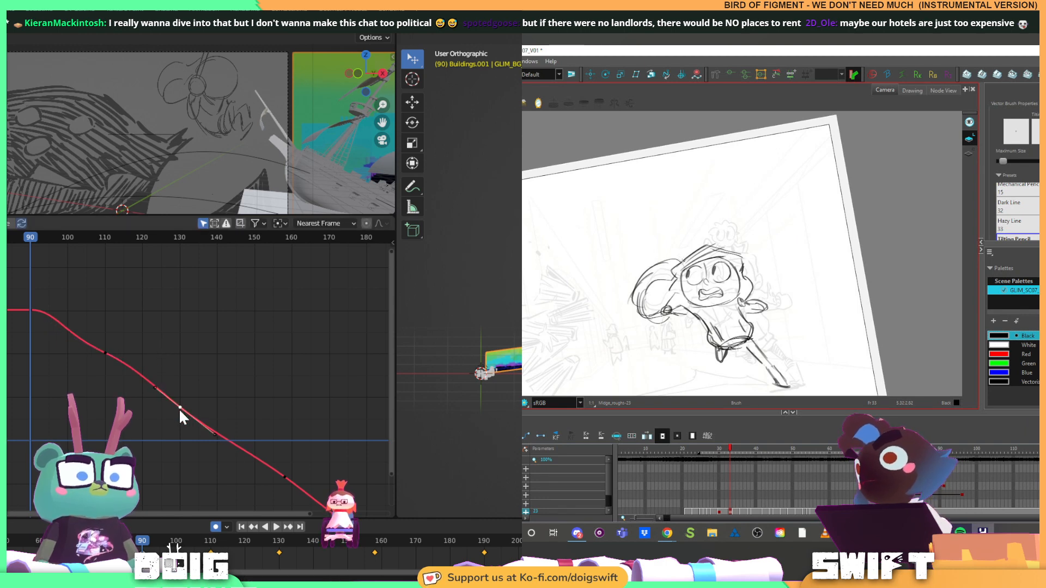
key(f)
click(217, 436)
key(g)
key(f)
key(g)
key(g)
key(f)
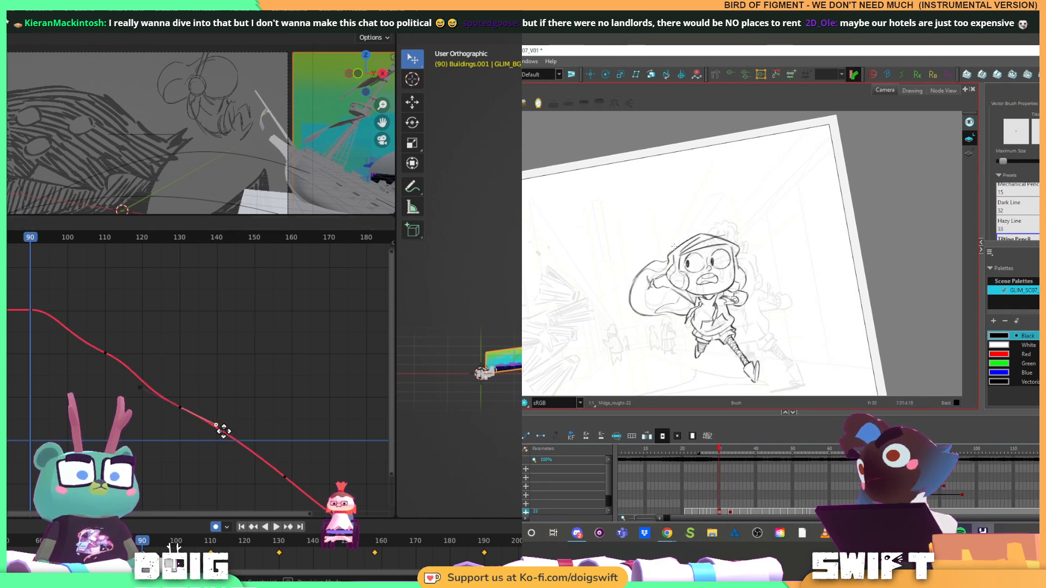
key(g)
click(226, 430)
Flatten the frame 158 keyframe's handles on the X location curve while flipping between the runner's neighbouring drawings
drag(302, 475, 207, 397)
key(f)
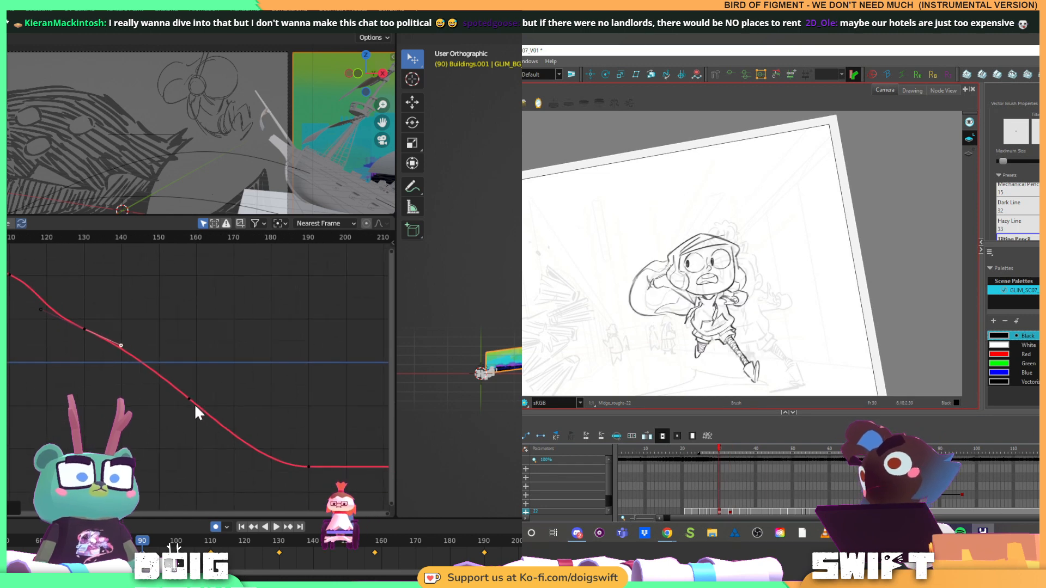
key(g)
click(192, 398)
key(f)
key(g)
click(229, 432)
key(g)
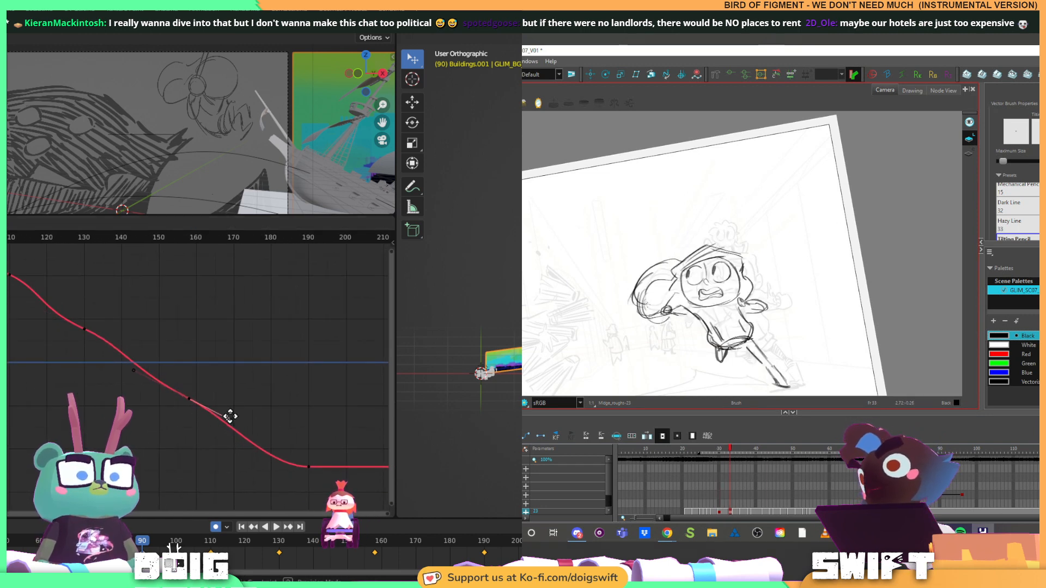
key(f)
key(g)
click(233, 413)
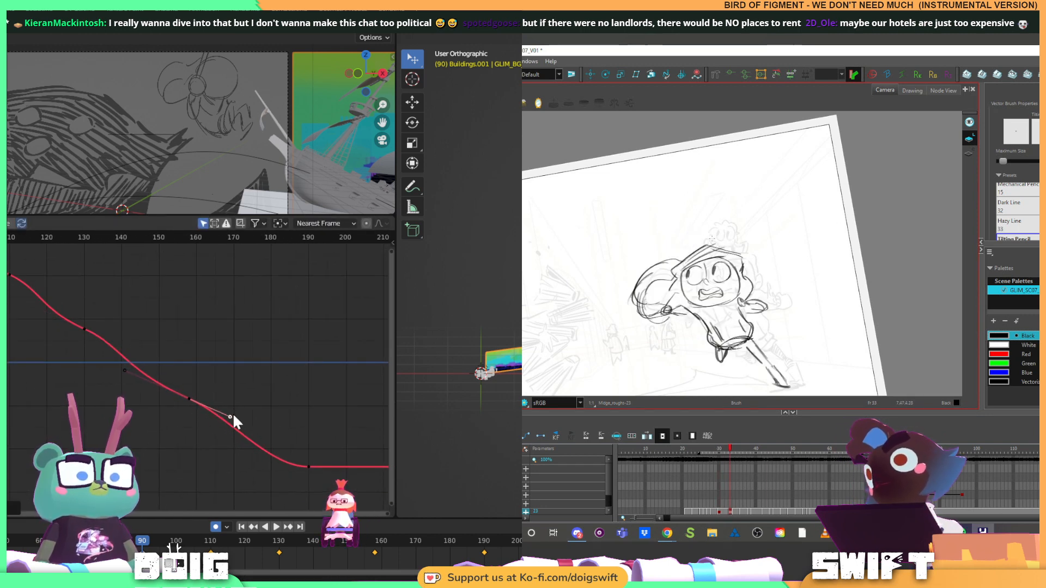
key(g)
key(f)
Play back the panorama's slide, then slightly steepen the frame 158 keyframe's handles
key(space)
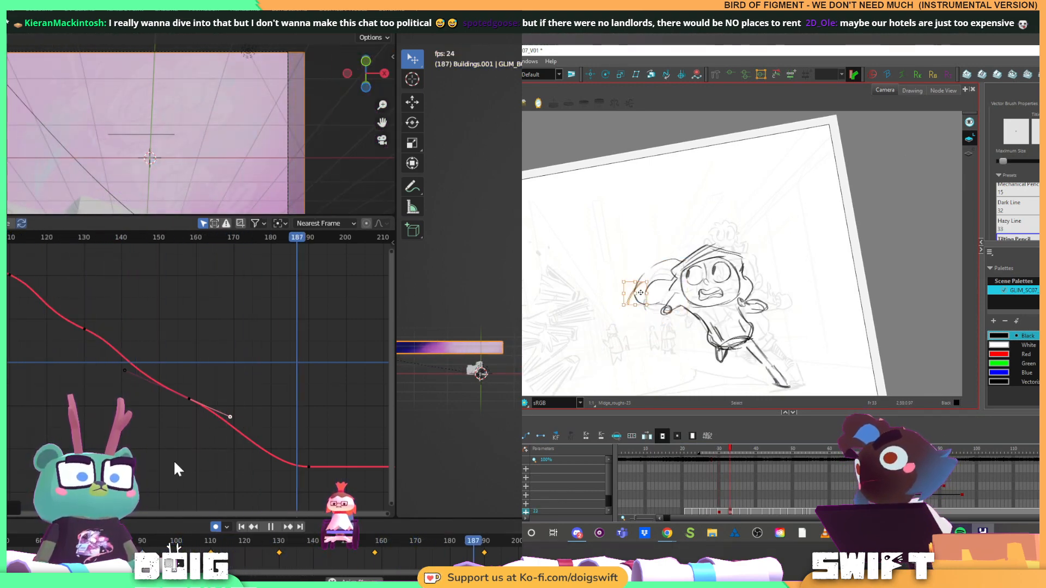
key(space)
drag(161, 329, 215, 355)
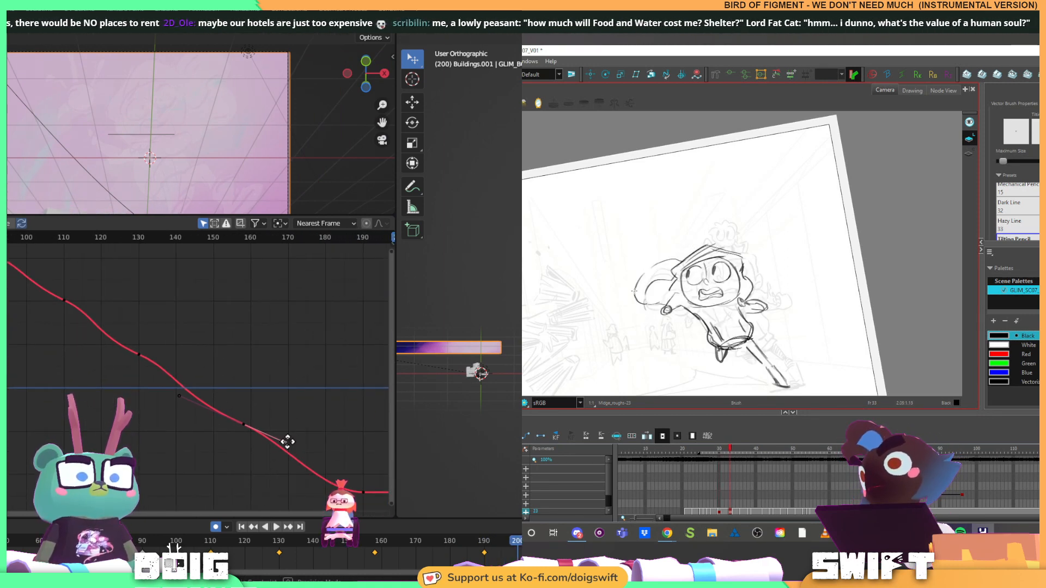
drag(283, 443, 285, 445)
Steepen the handles of the frame 130 and frame 110 keyframes, and play the slide back
click(139, 355)
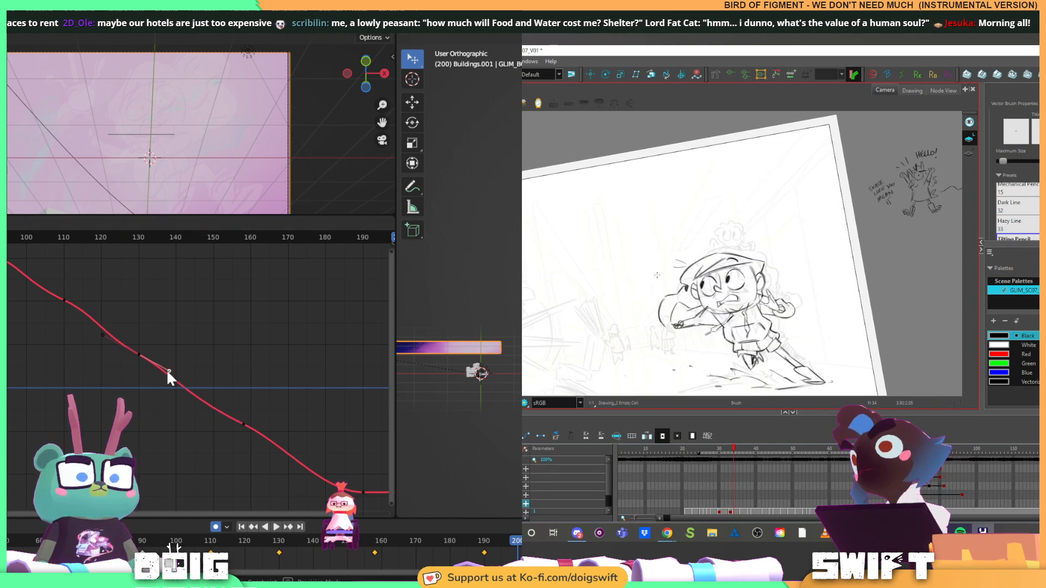
click(65, 301)
click(96, 313)
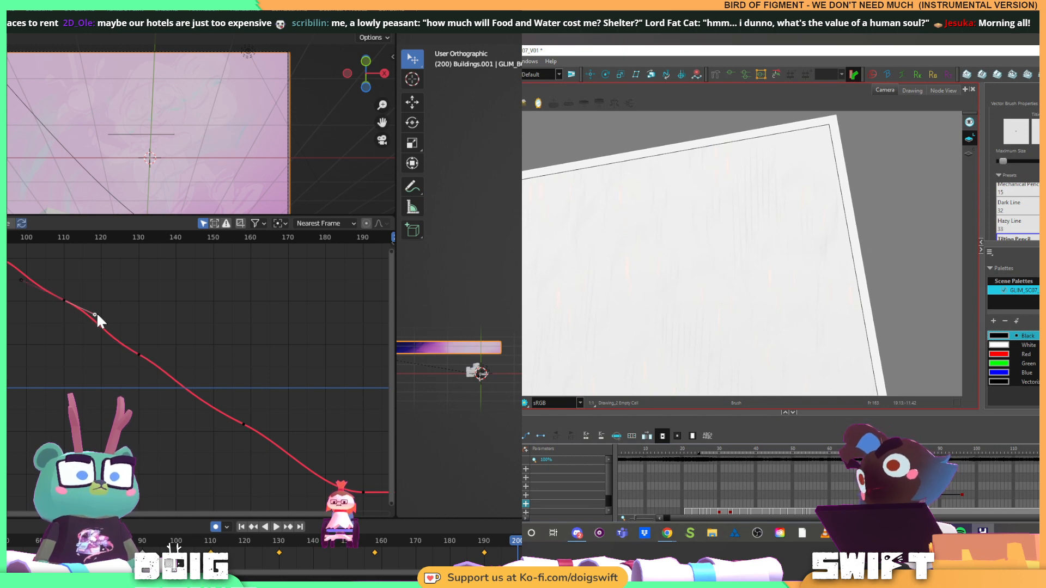
drag(21, 281, 45, 291)
key(space)
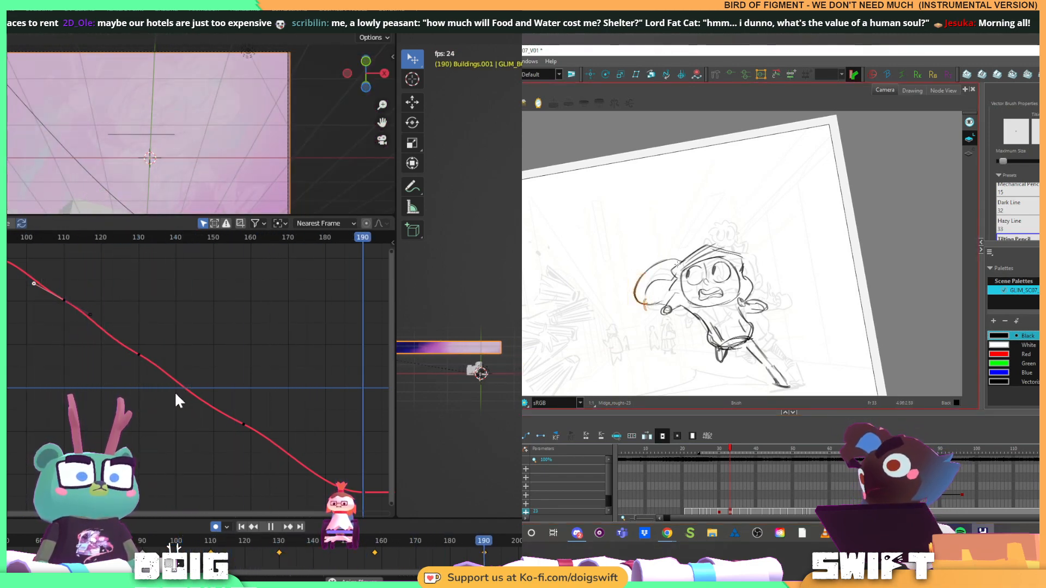
key(space)
Try moving the frame 158 keyframe earlier along the X location curve, and undo the move
click(244, 424)
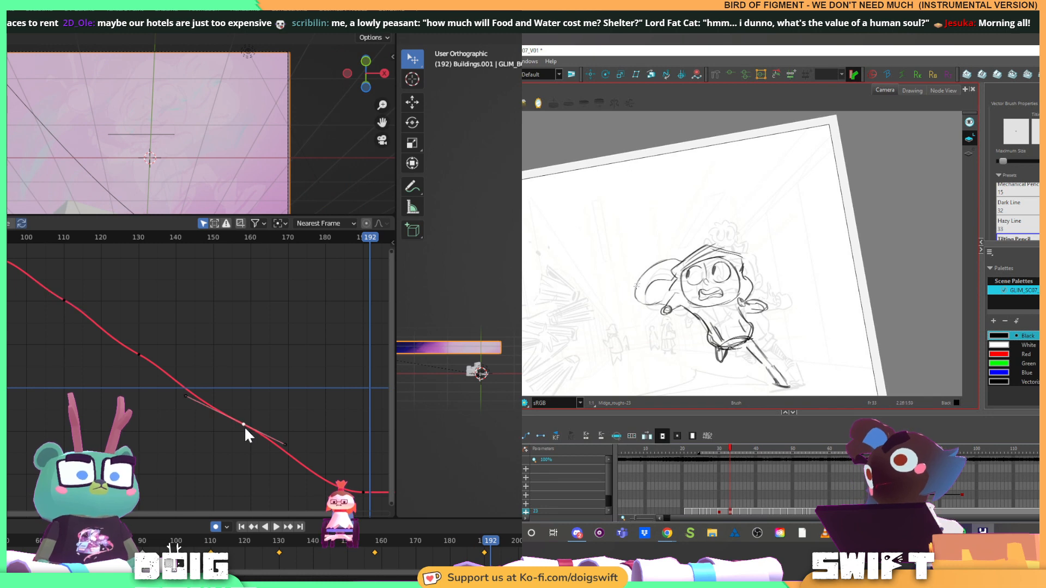
drag(244, 426, 225, 413)
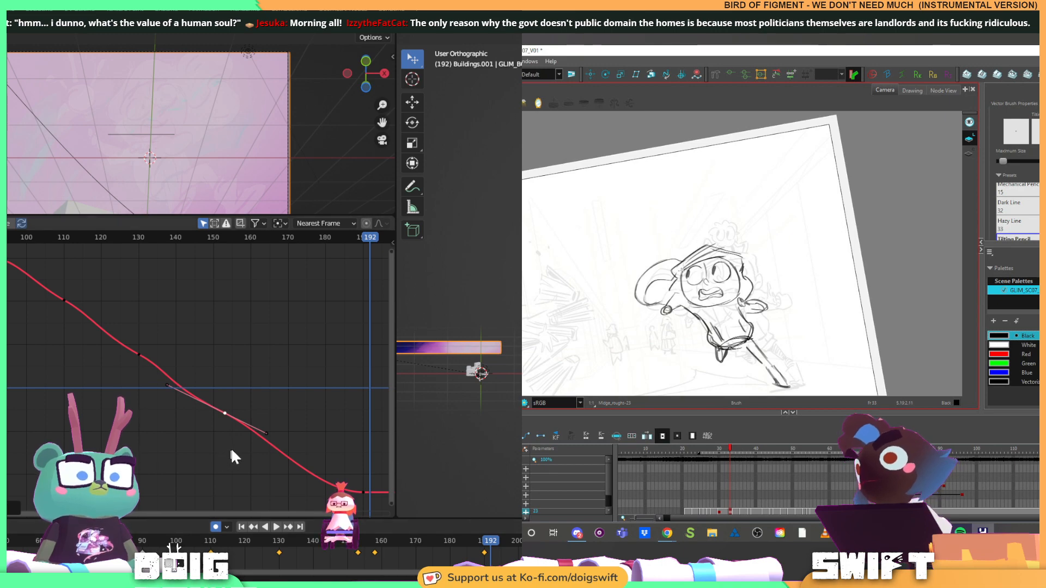
key(ctrl+z)
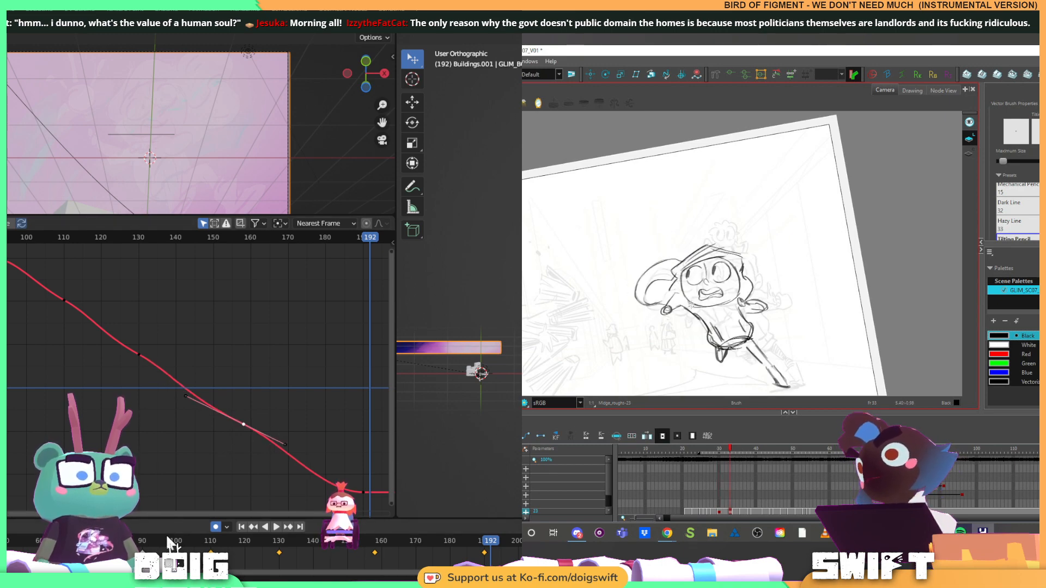
Play and scrub the shot to frame 158, and move the panorama's keyframes there to frame 150
click(169, 542)
key(space)
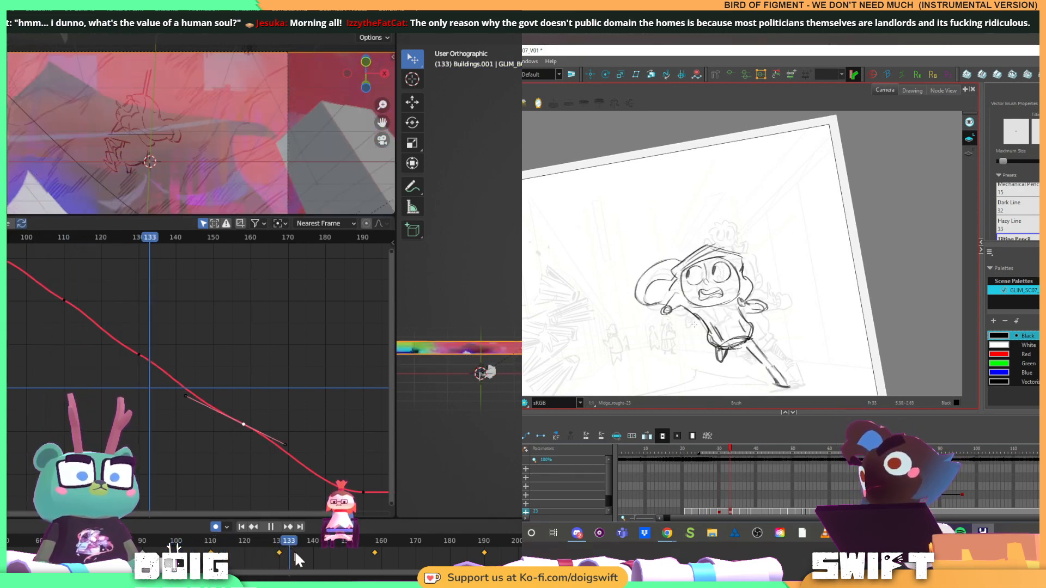
drag(295, 551, 375, 549)
click(375, 552)
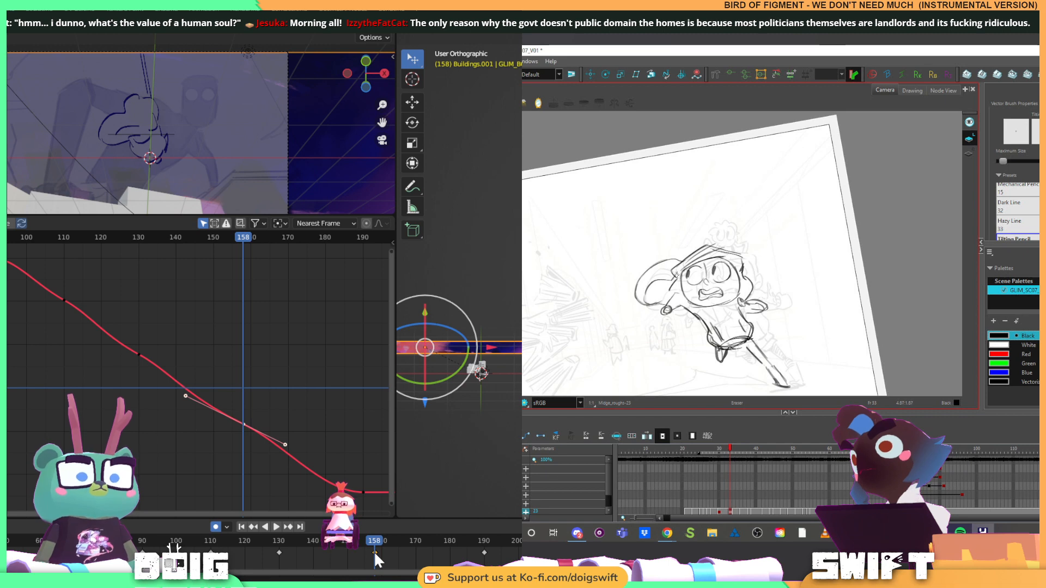
key(g)
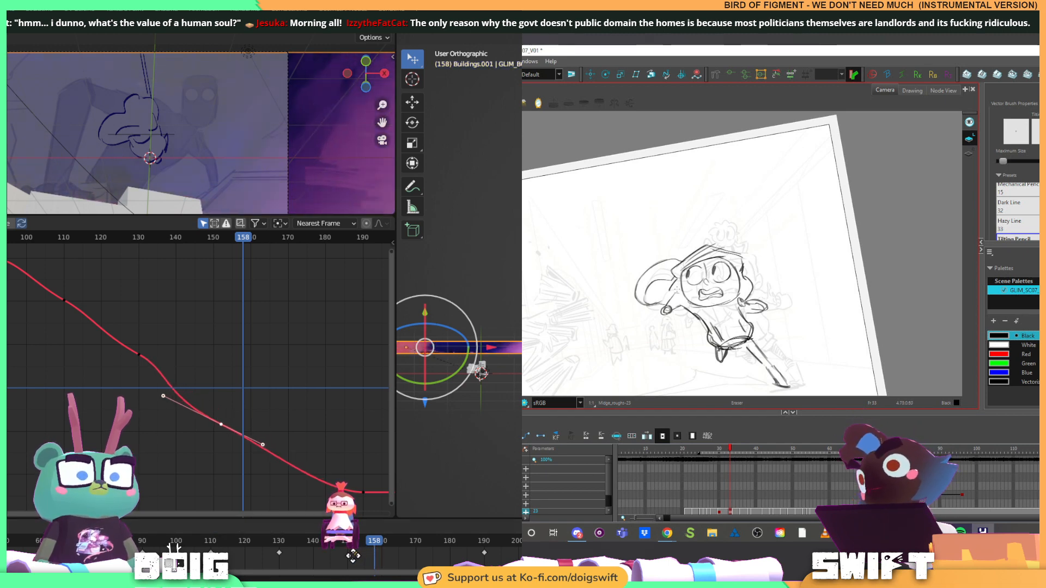
click(348, 557)
Play back the retimed slide, flip between the runner's drawings, and save the Blender file
key(space)
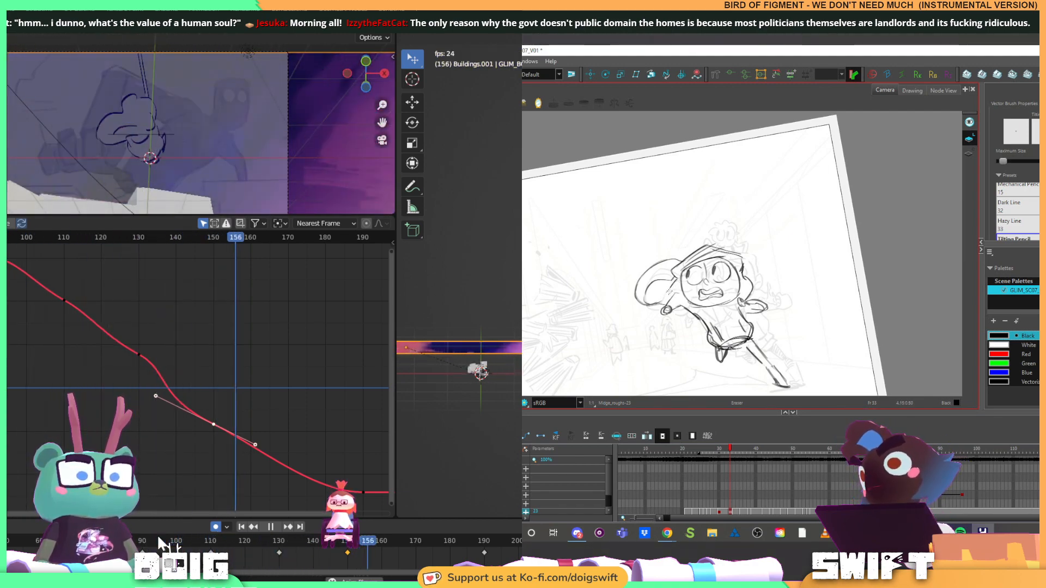
key(space)
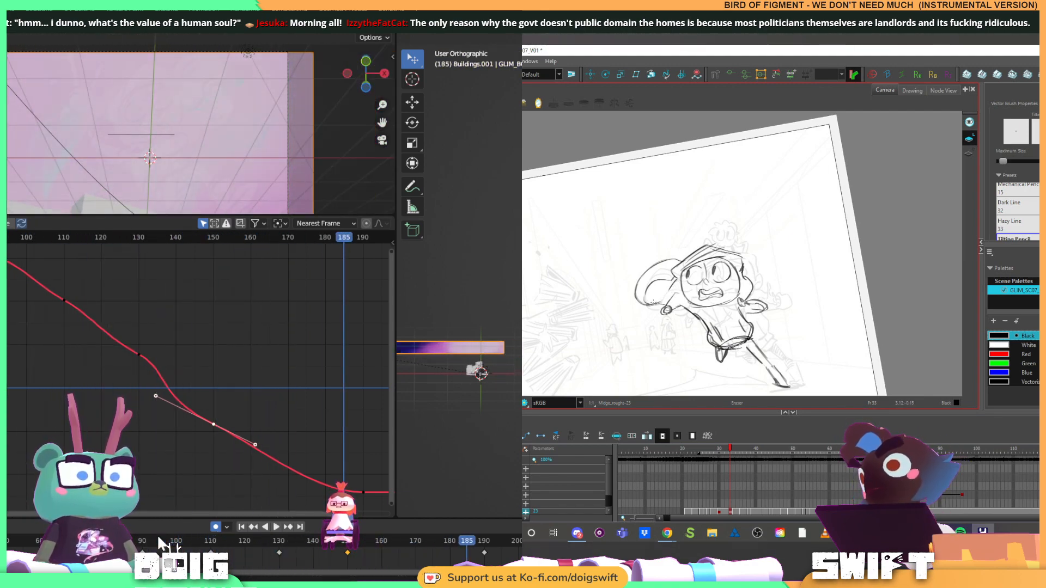
key(g)
key(f)
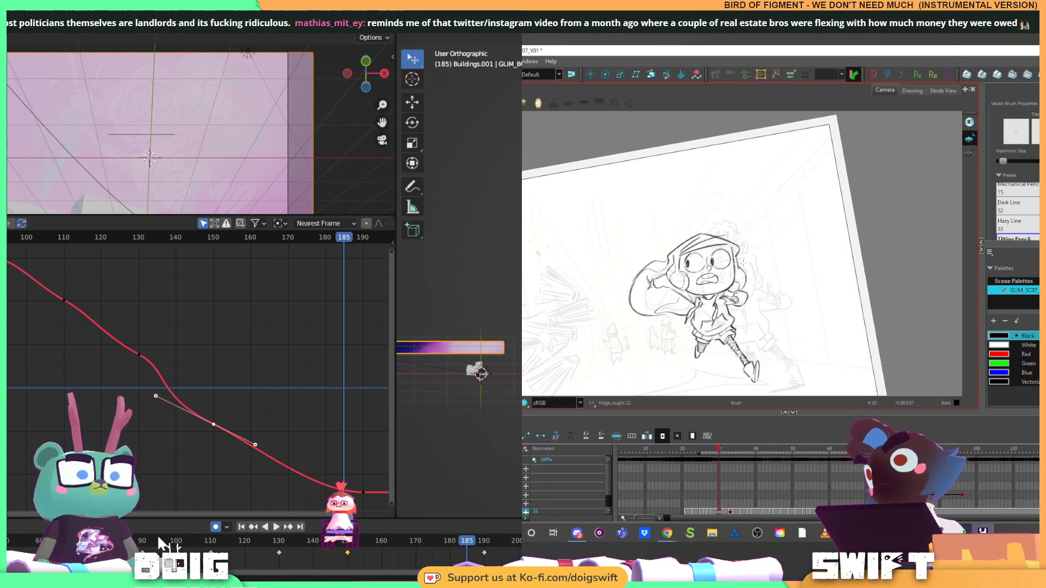
key(g)
key(ctrl+s)
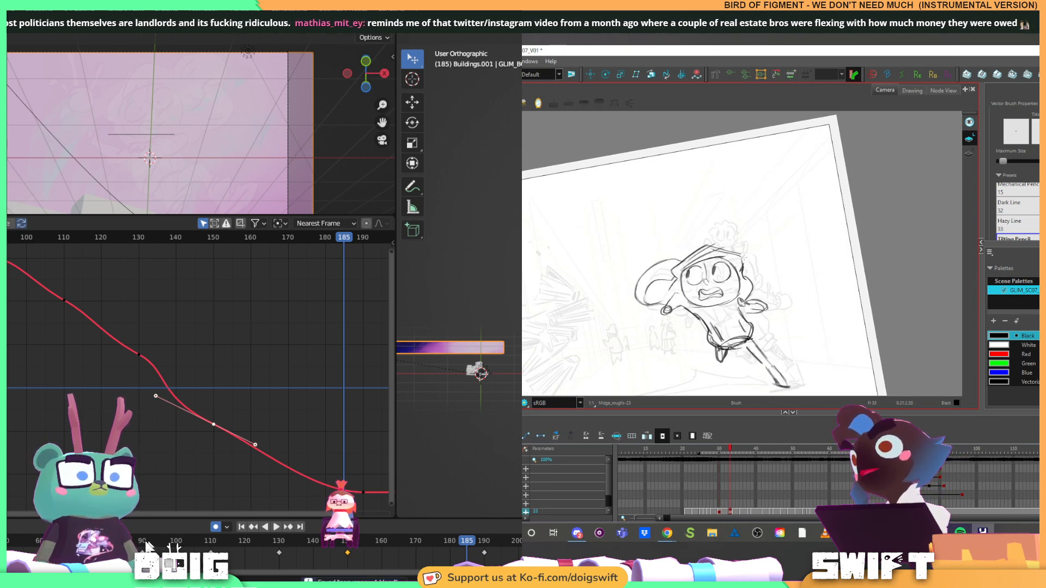
Shorten the left handle of the frame 150 keyframe on the X location curve, and play the shot
click(156, 396)
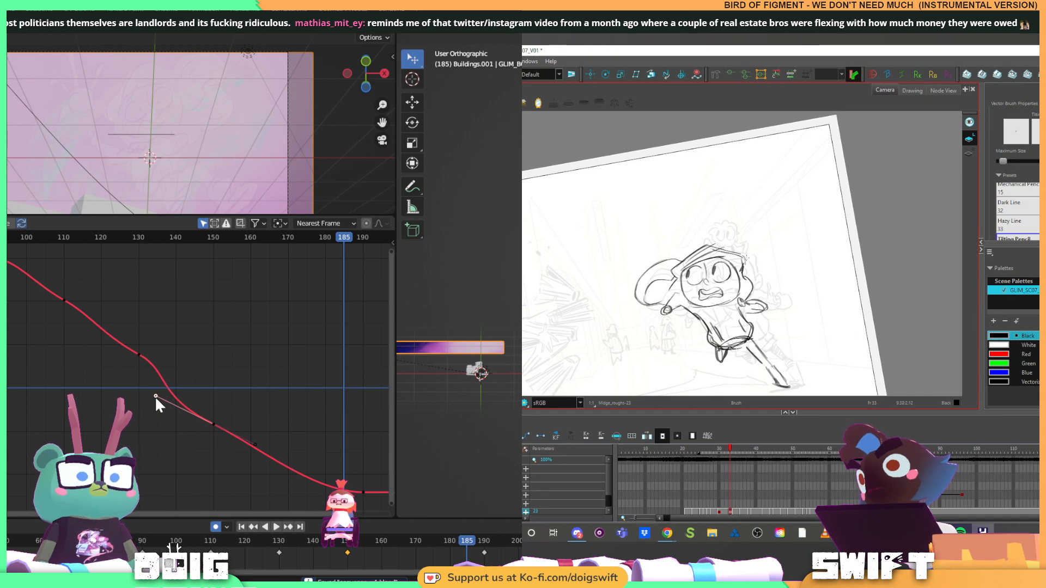
key(g)
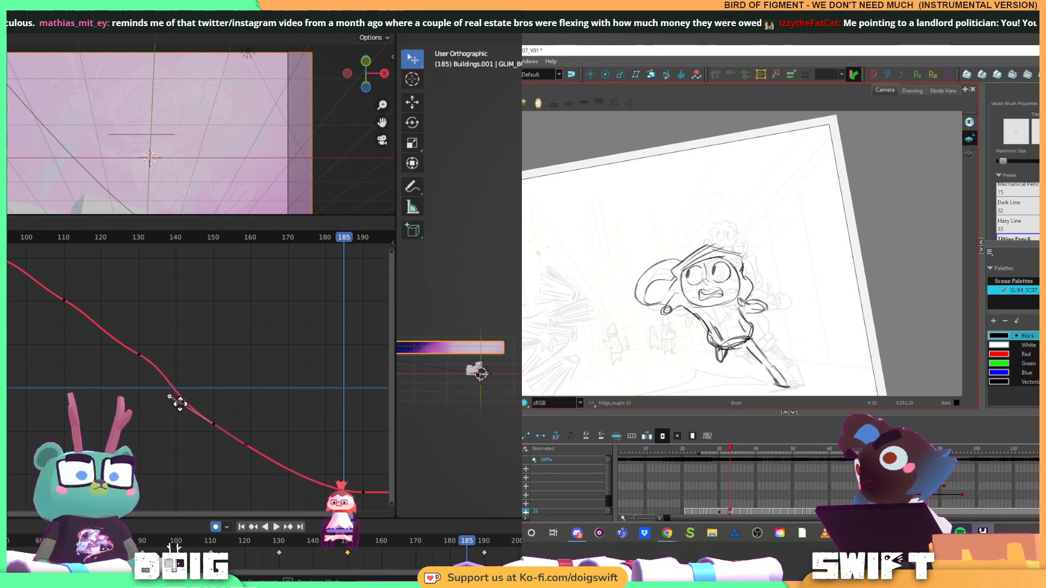
click(180, 404)
key(space)
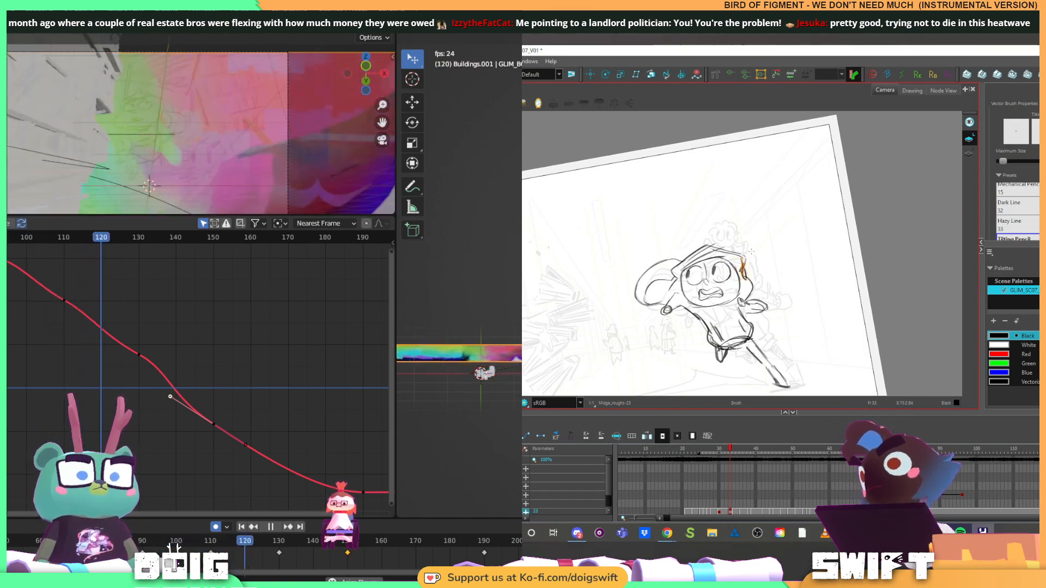
Redraw the front brim line of the runner's hood across the forehead in Harmony, and stop Blender's playback at frame 90
click(736, 266)
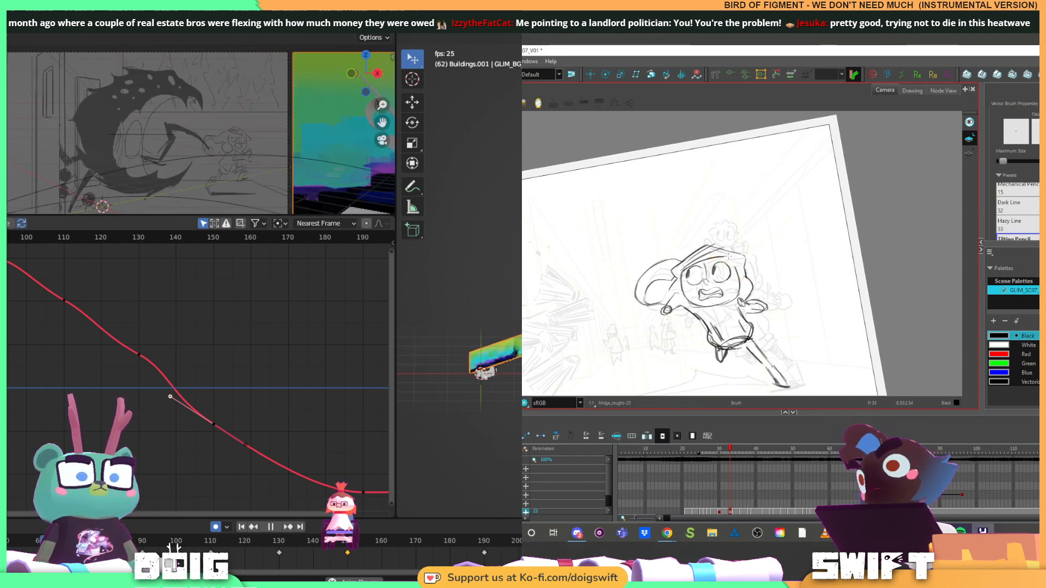
click(726, 261)
drag(726, 261, 732, 262)
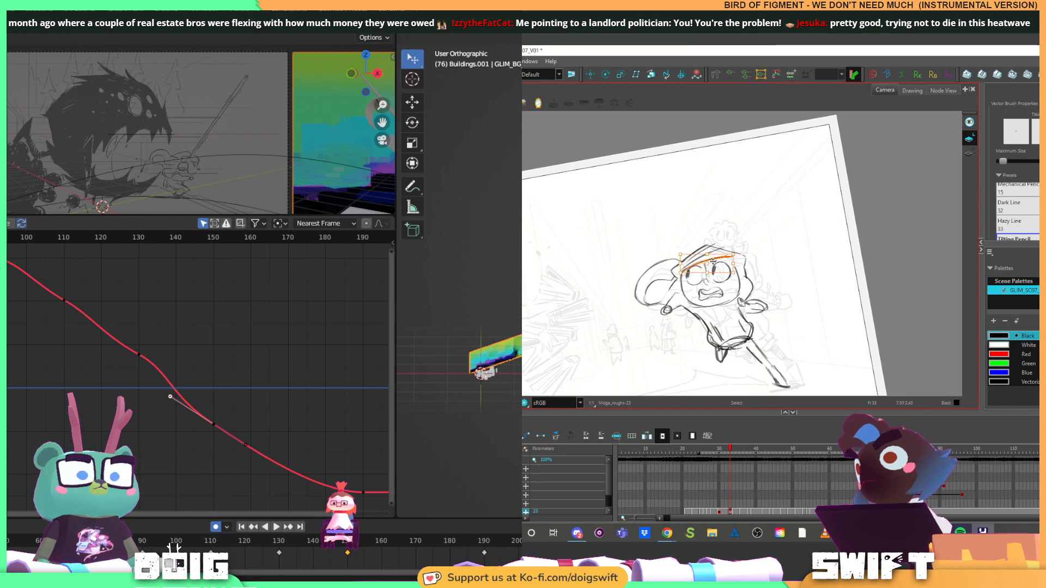
key(space)
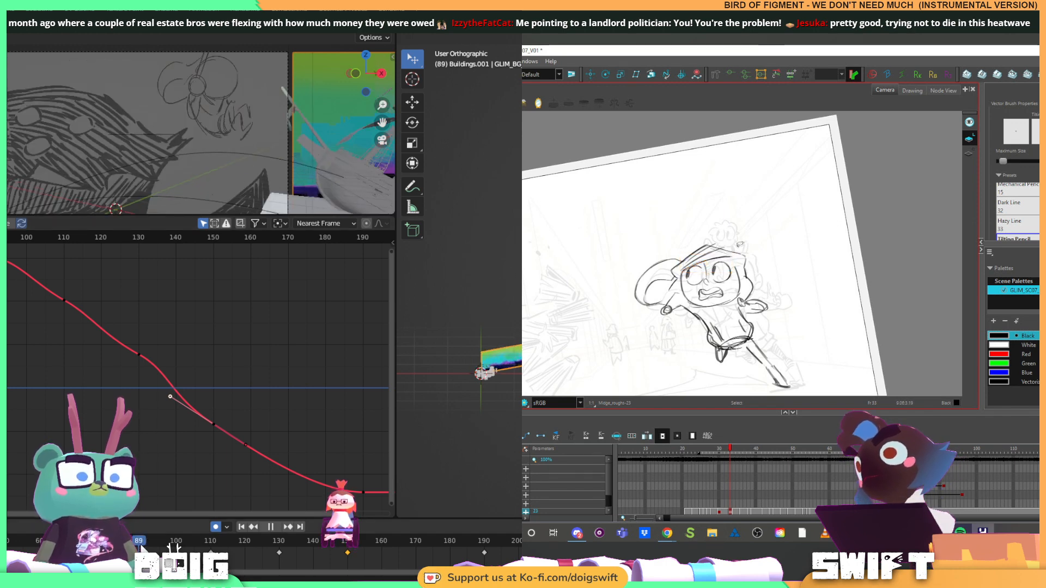
click(729, 257)
click(737, 251)
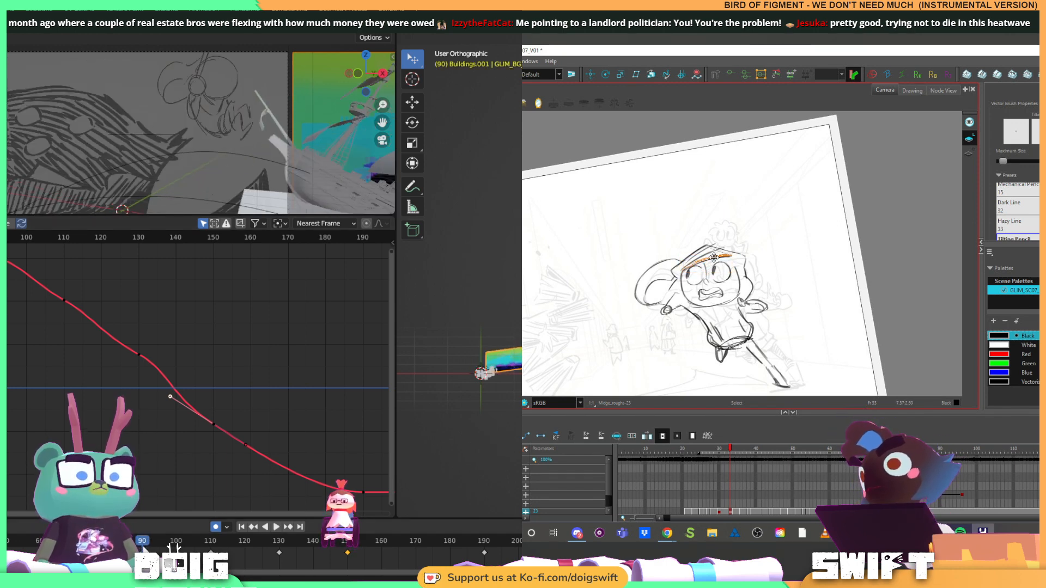
click(730, 256)
click(738, 250)
key(alt+b)
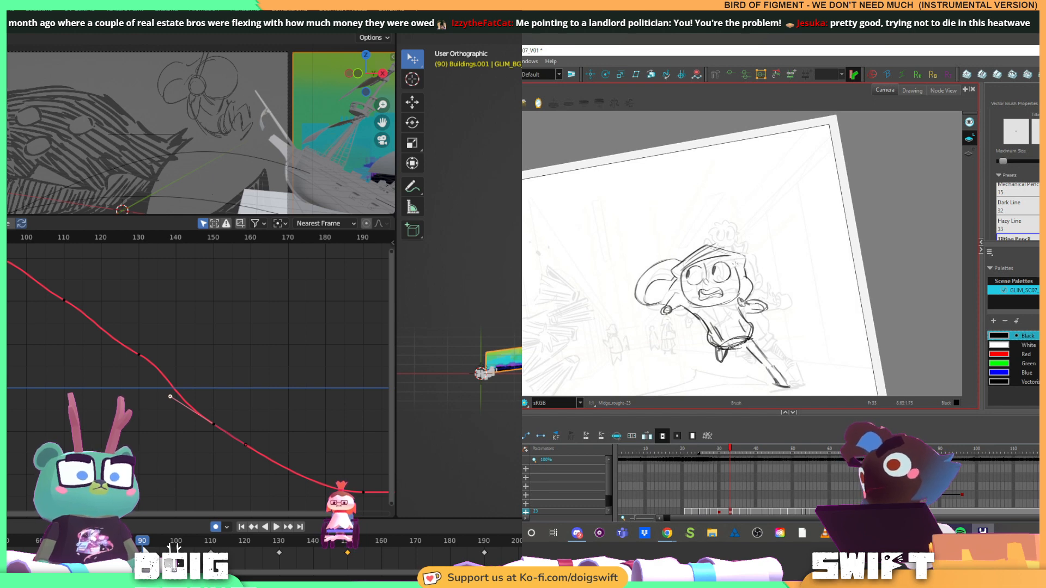
Return to the brush in Harmony and play the Blender shot from frame 90
key(alt+s)
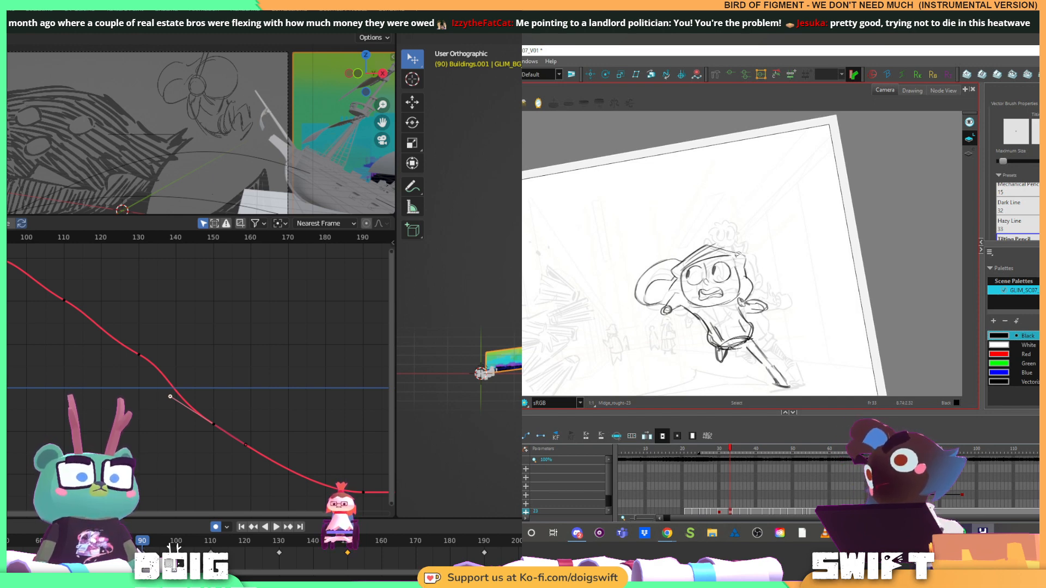
key(alt+b)
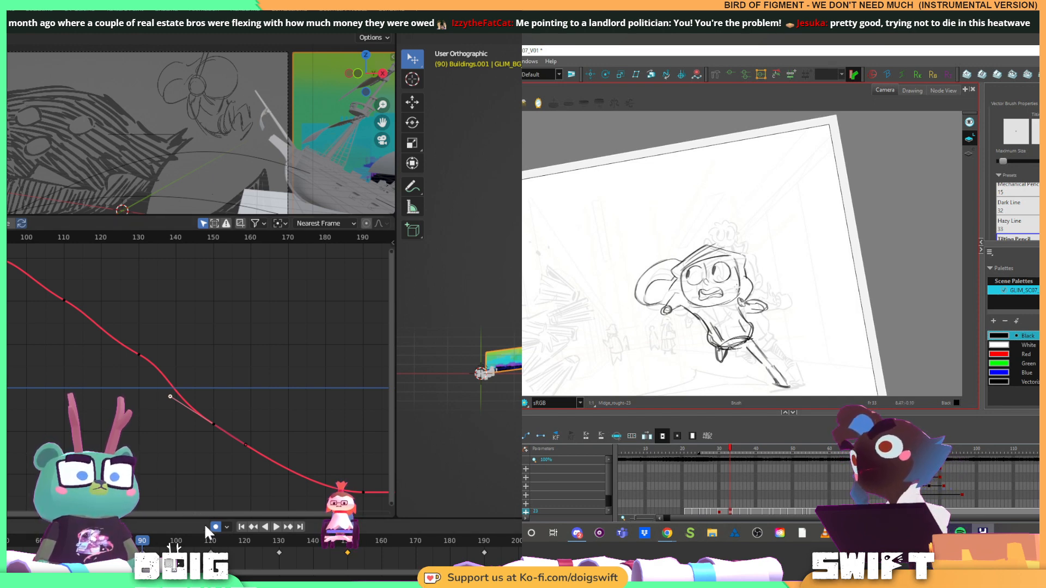
key(space)
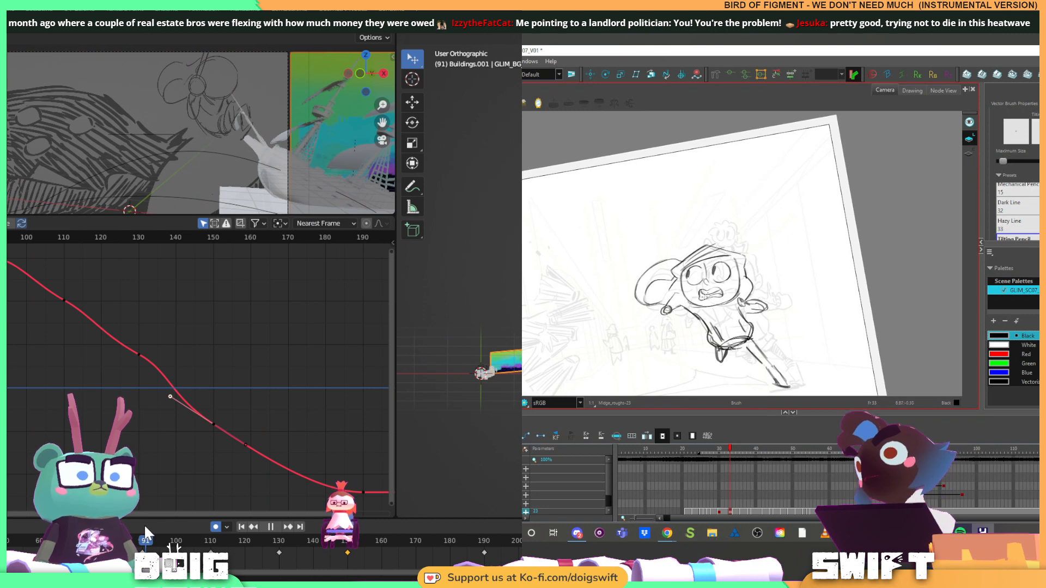
Play the Blender shot repeatedly from around frame 90 to review the panorama's slide
drag(688, 301, 735, 301)
key(space)
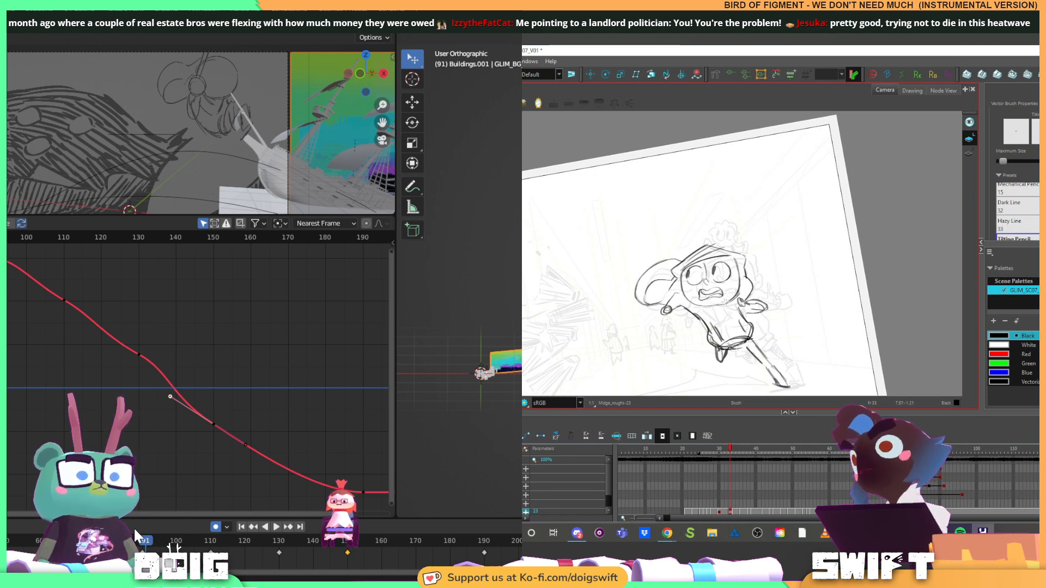
key(space)
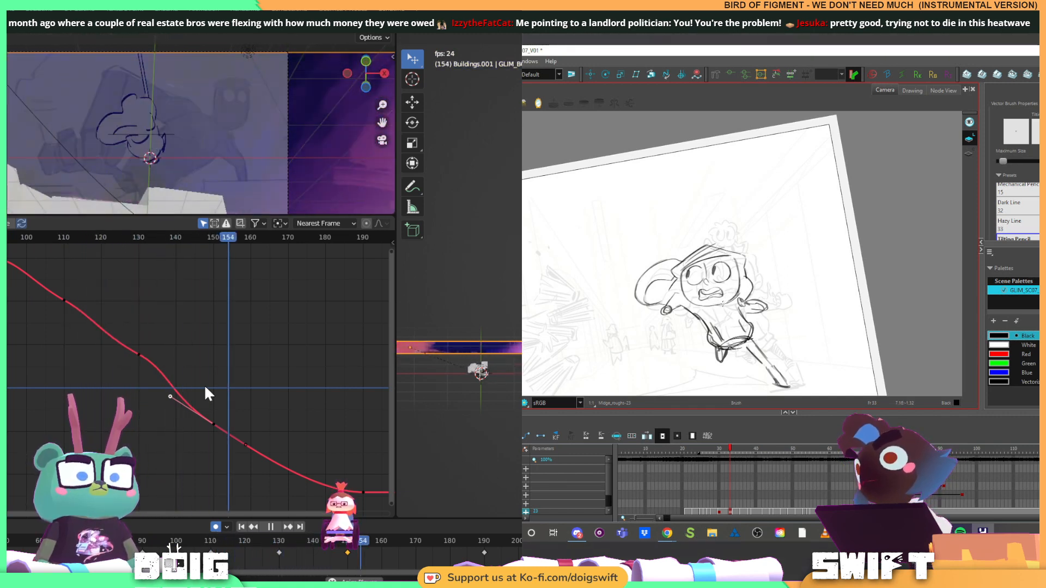
key(space)
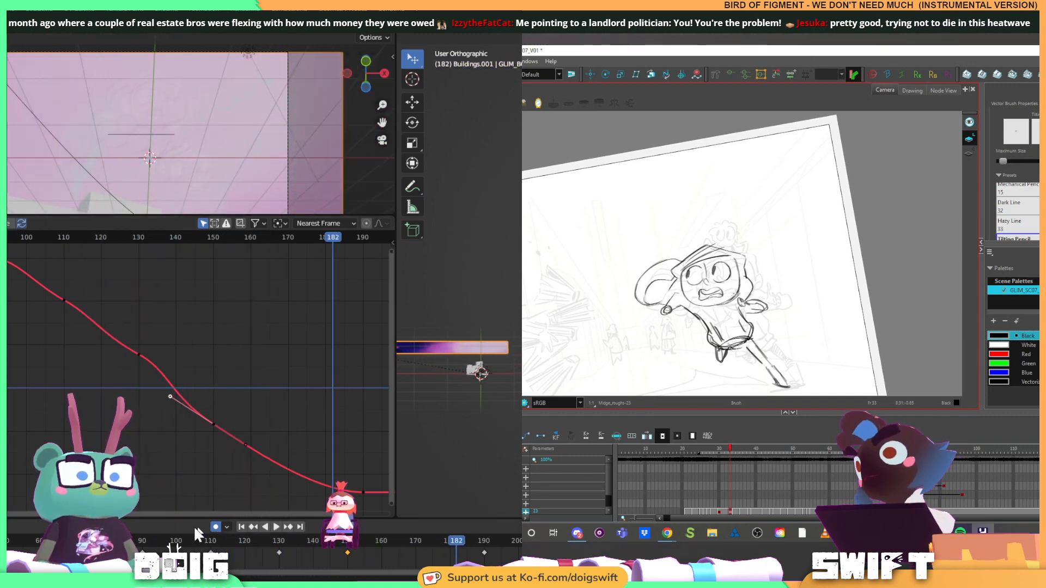
key(space)
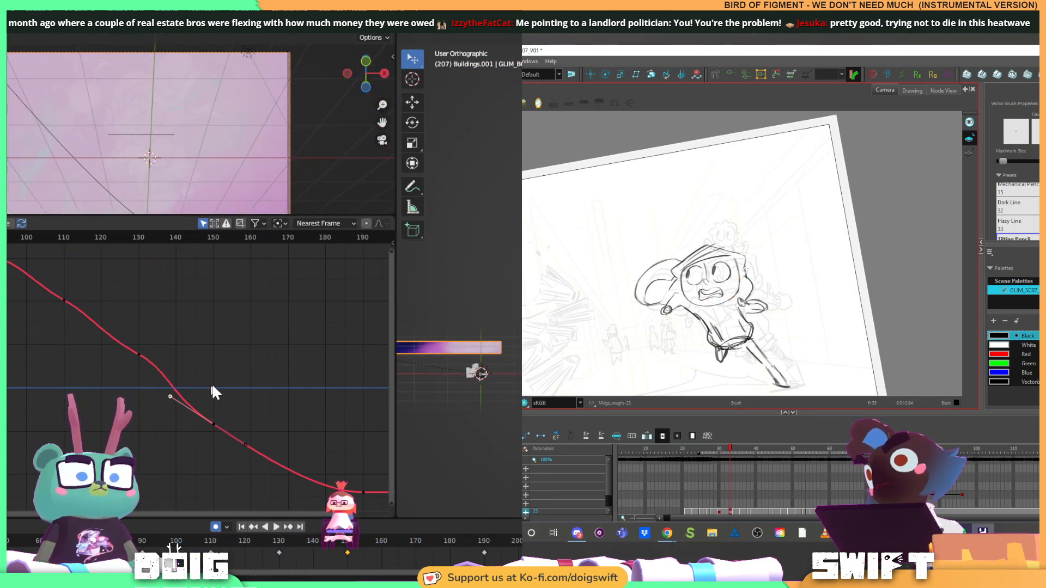
click(139, 542)
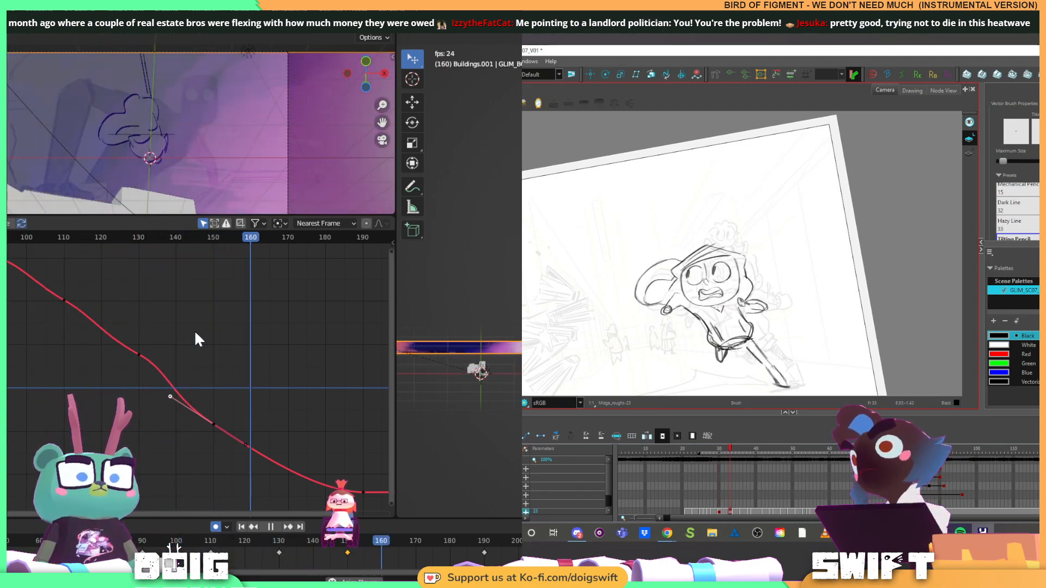
key(space)
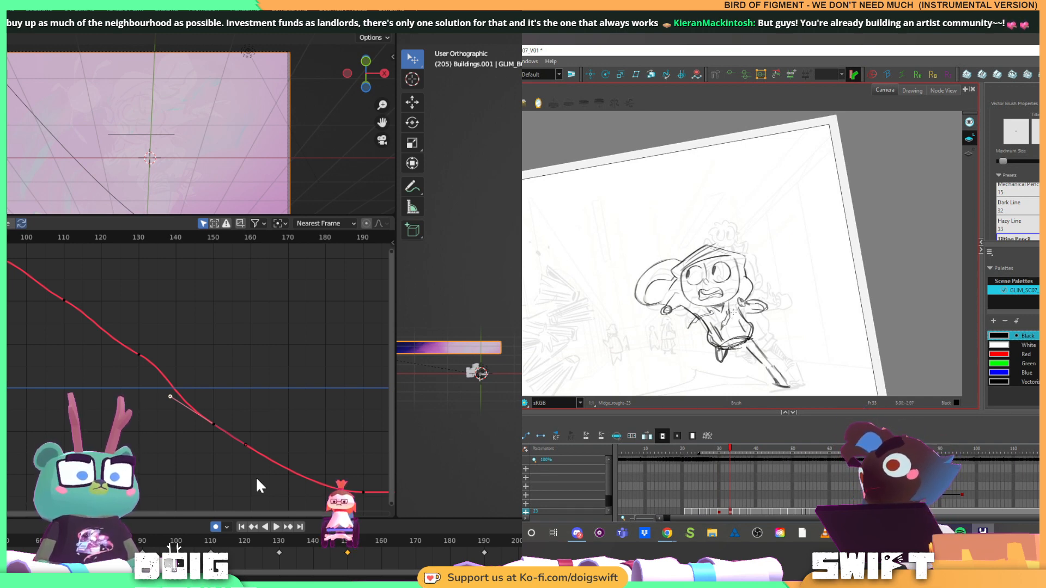
Refine the jacket's collar lines on the runner's chest in Harmony, and flip between the neighbouring drawings
key(alt+s)
click(729, 313)
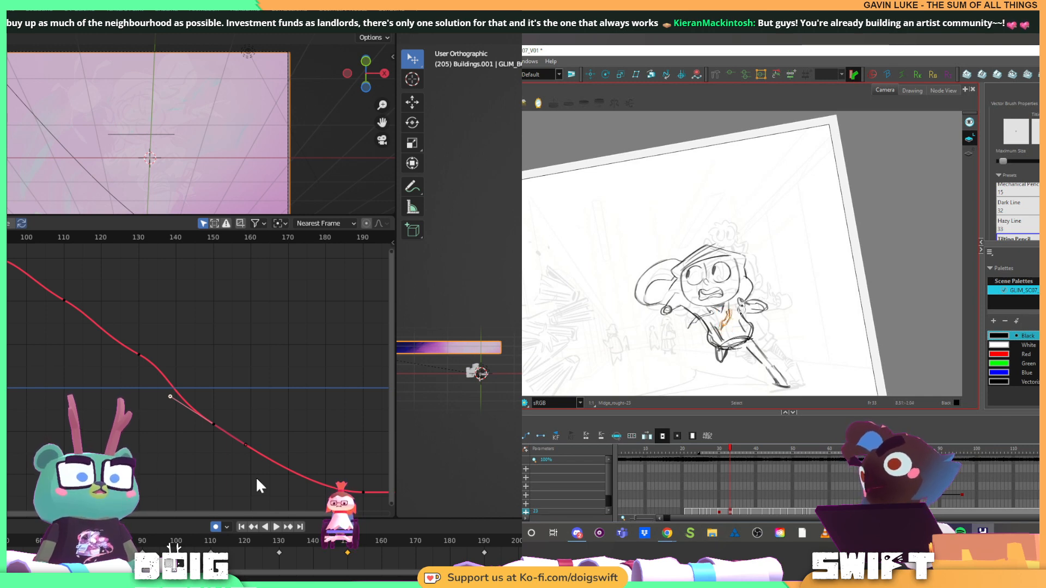
key(alt+b)
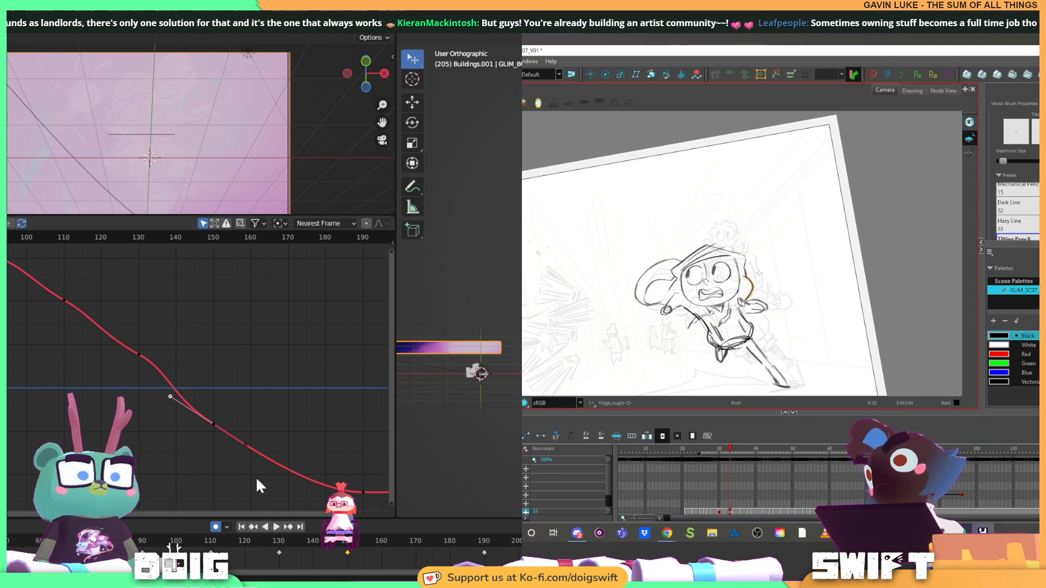
key(f)
key(g)
key(f)
key(g)
key(alt+s)
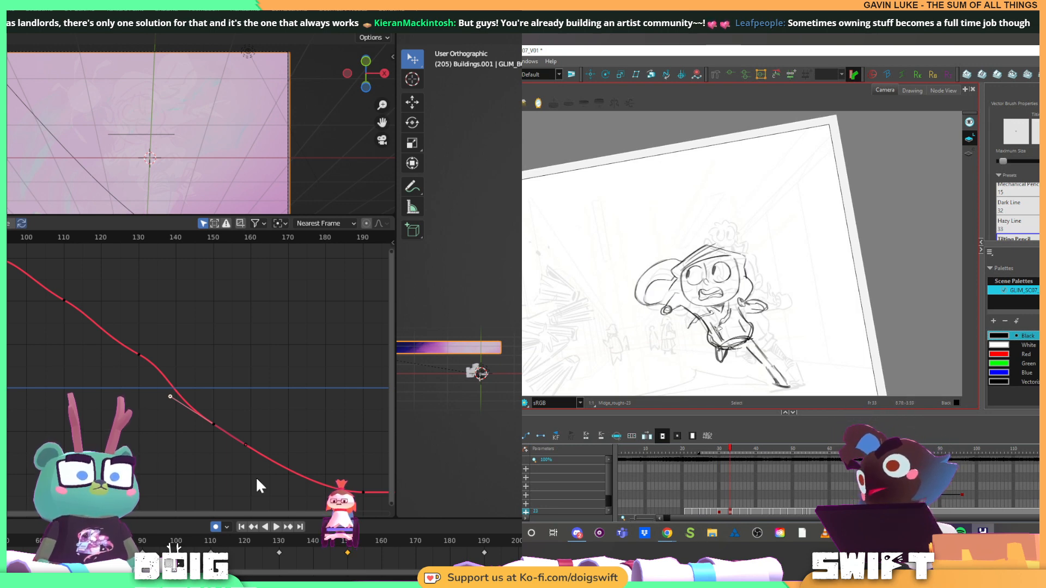
key(alt+b)
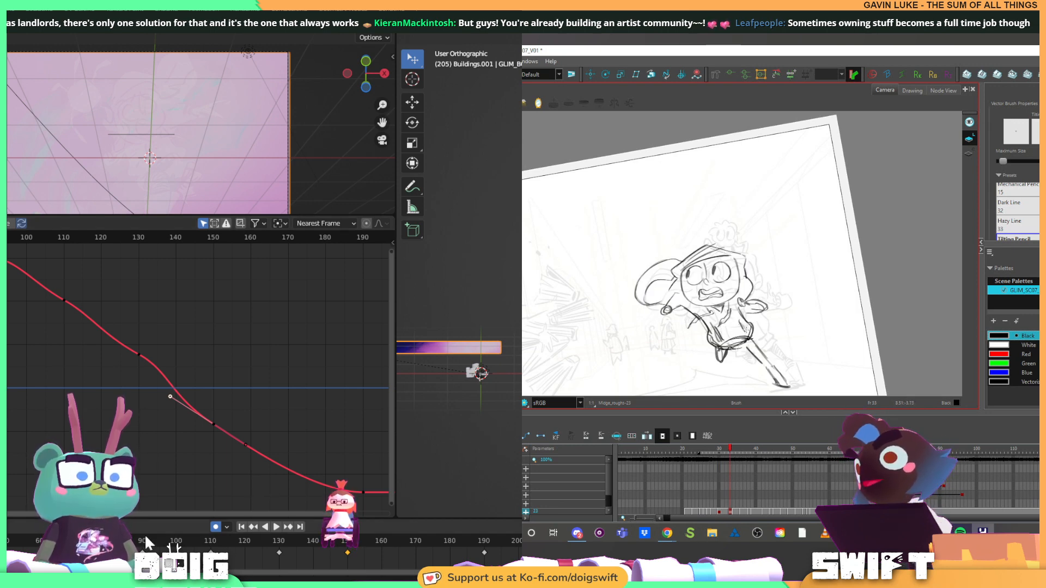
Play the Blender shot to its end, return to frame 90, and play the slide again
key(space)
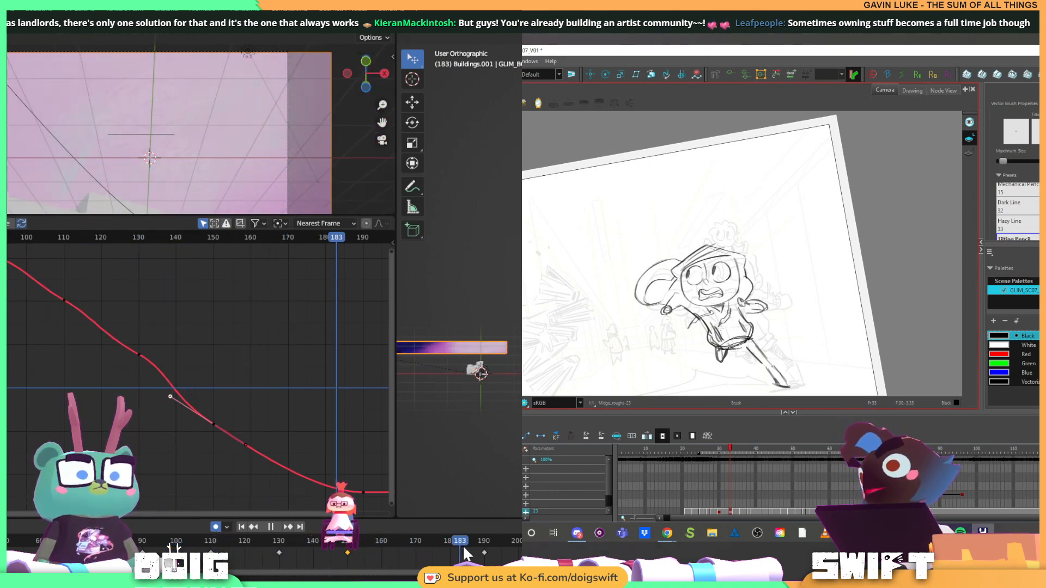
key(space)
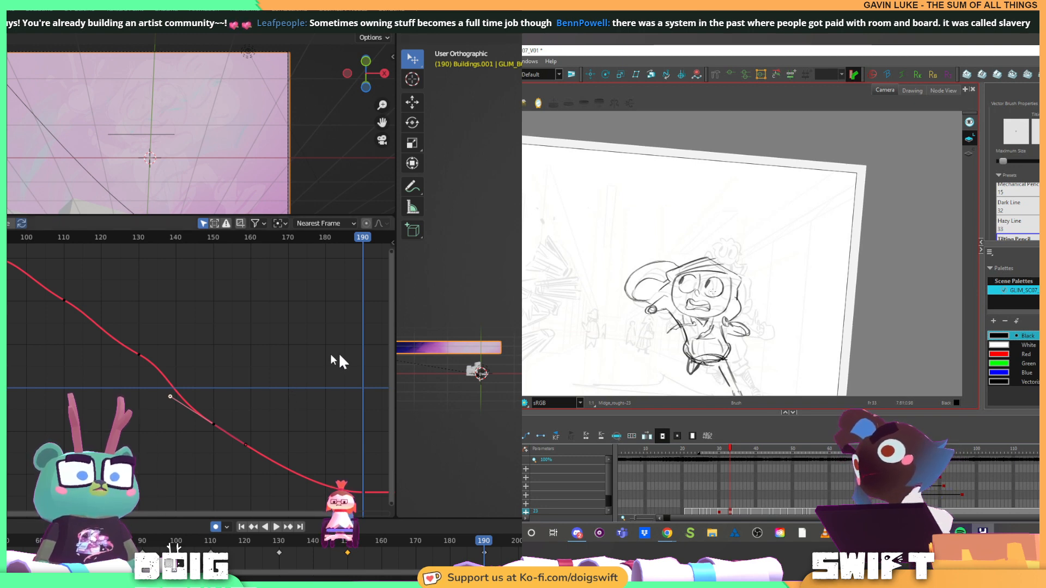
click(143, 541)
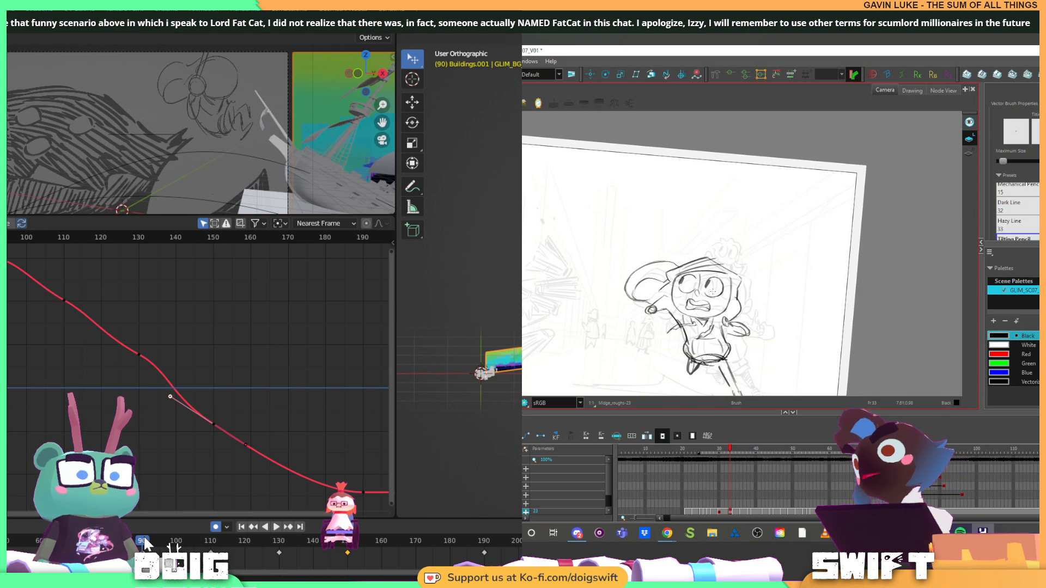
key(space)
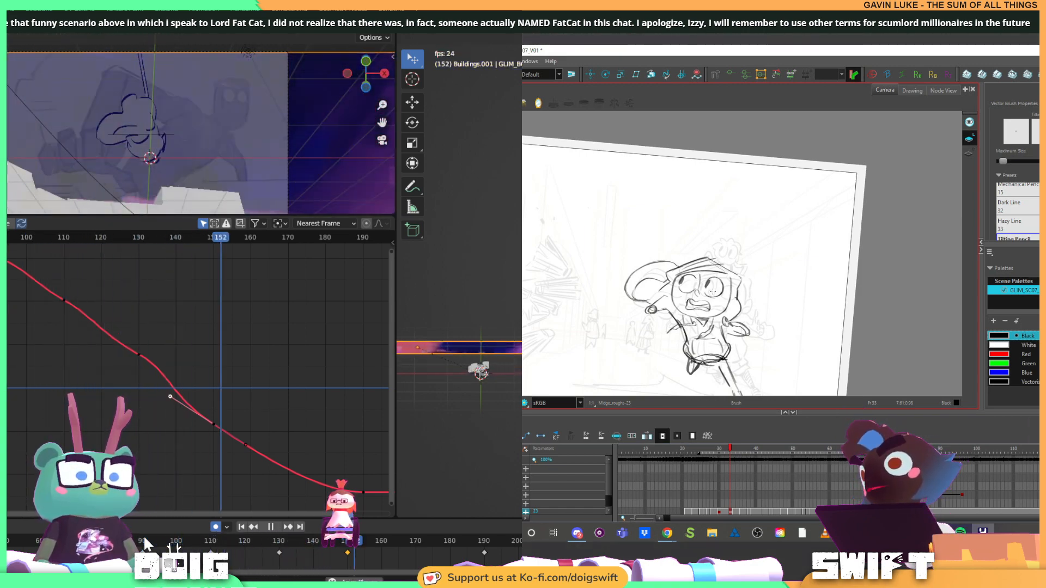
key(space)
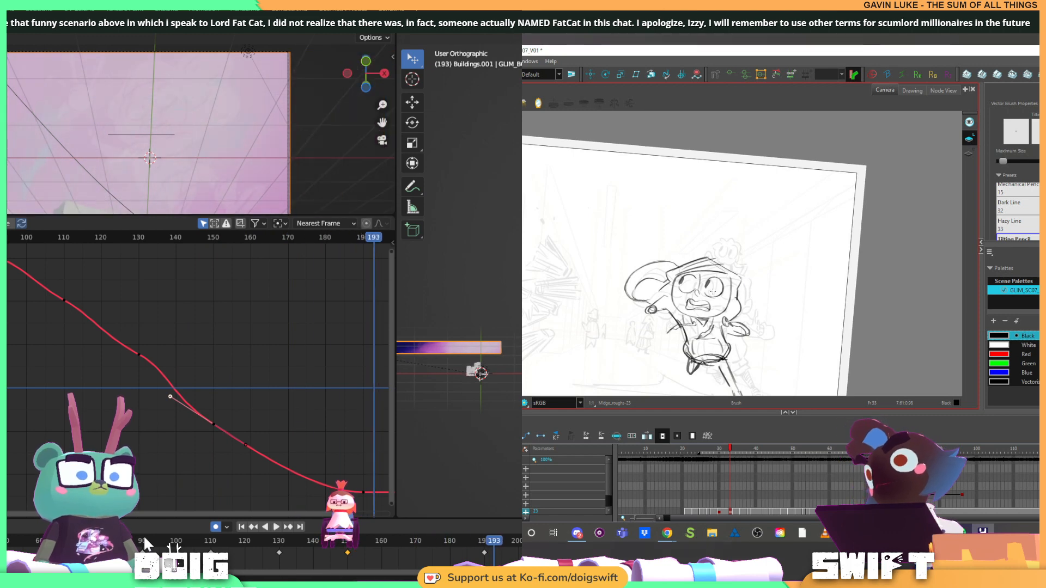
Select the frame 190 keyframe on the X location curve, and play the slide in short bursts from around frame 90
click(363, 492)
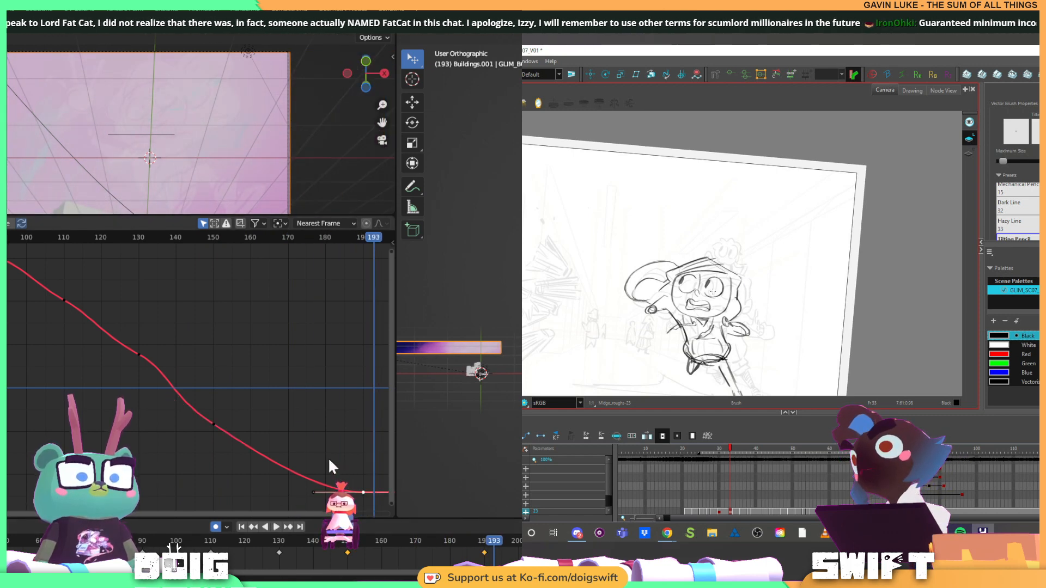
drag(329, 458, 273, 436)
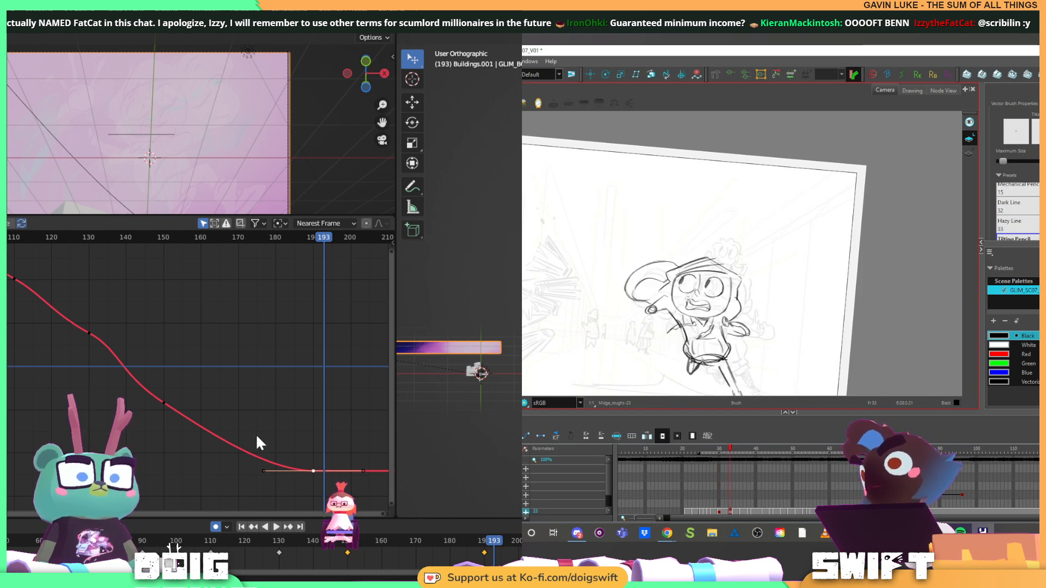
click(142, 541)
key(space)
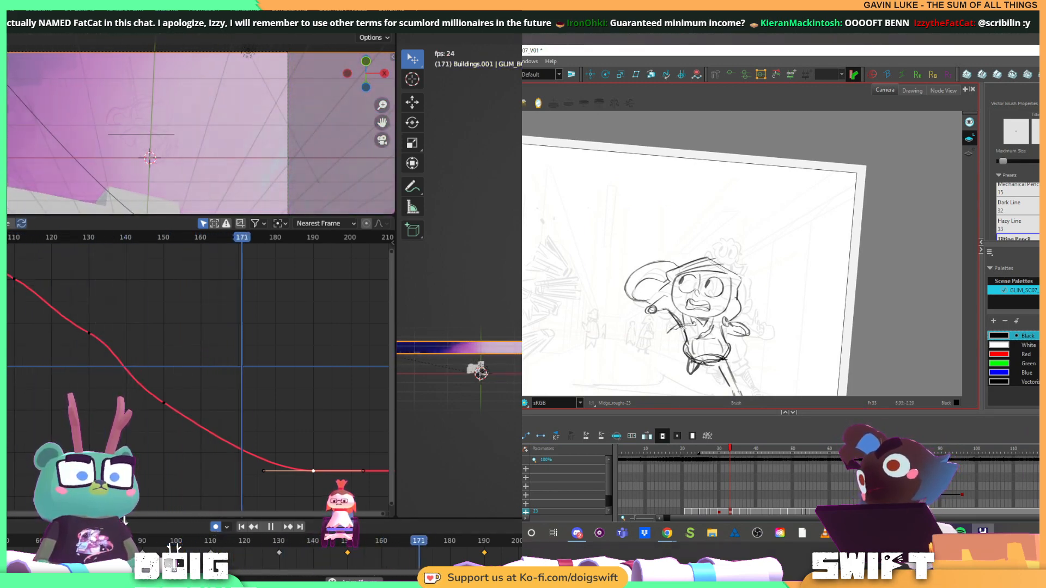
key(space)
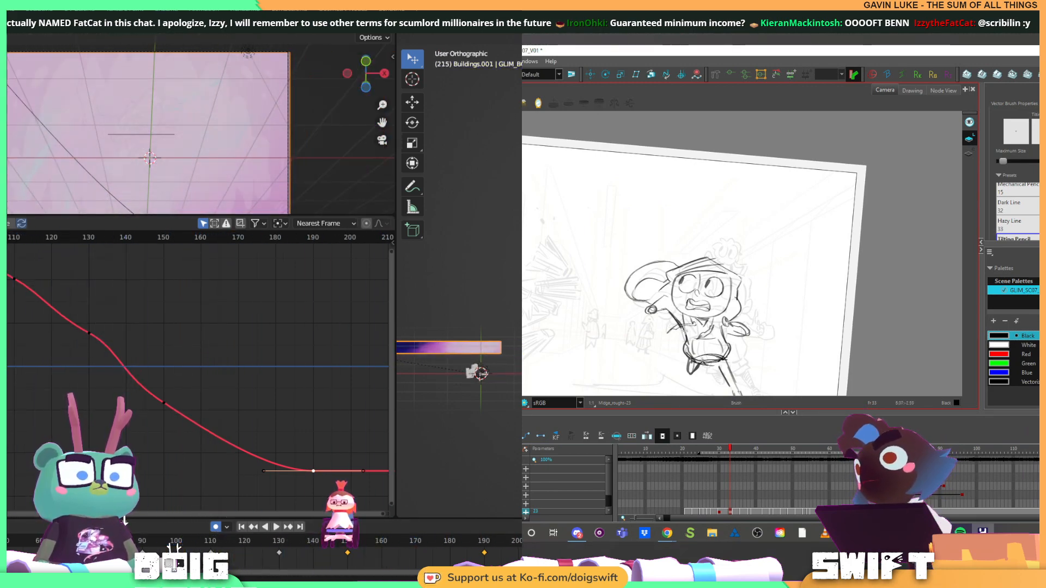
key(space)
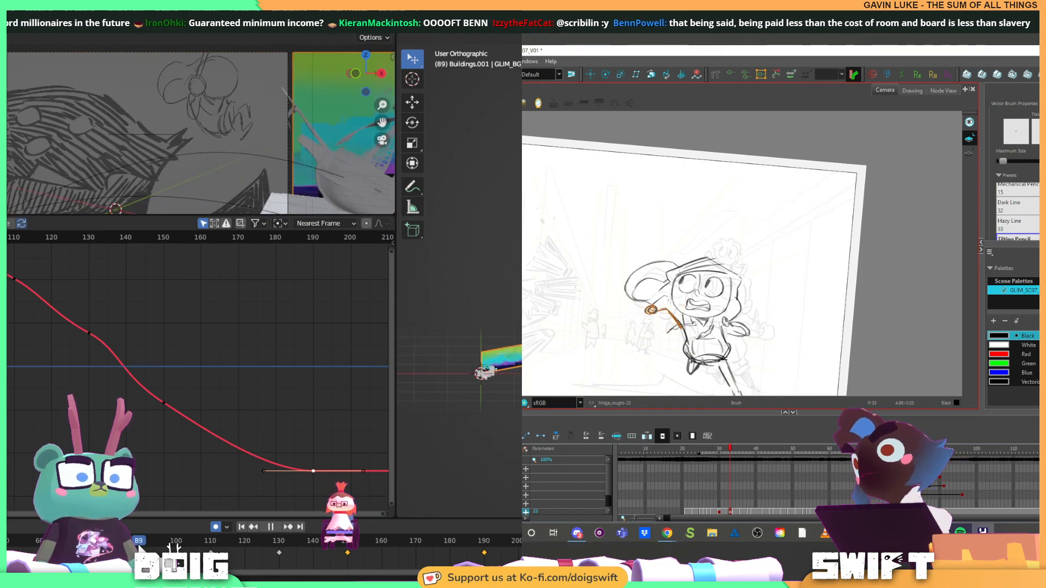
key(space)
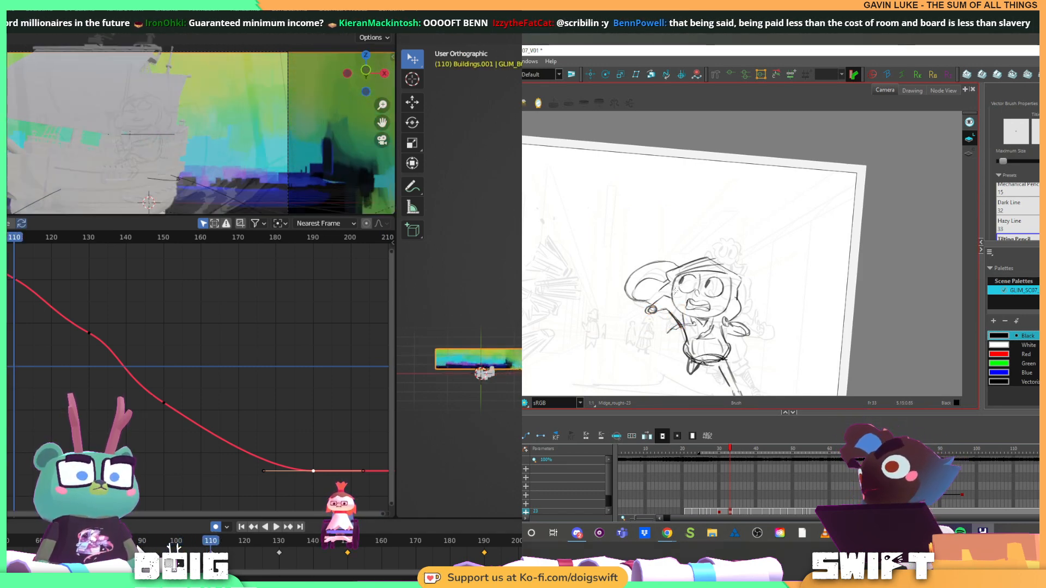
key(space)
key(space)
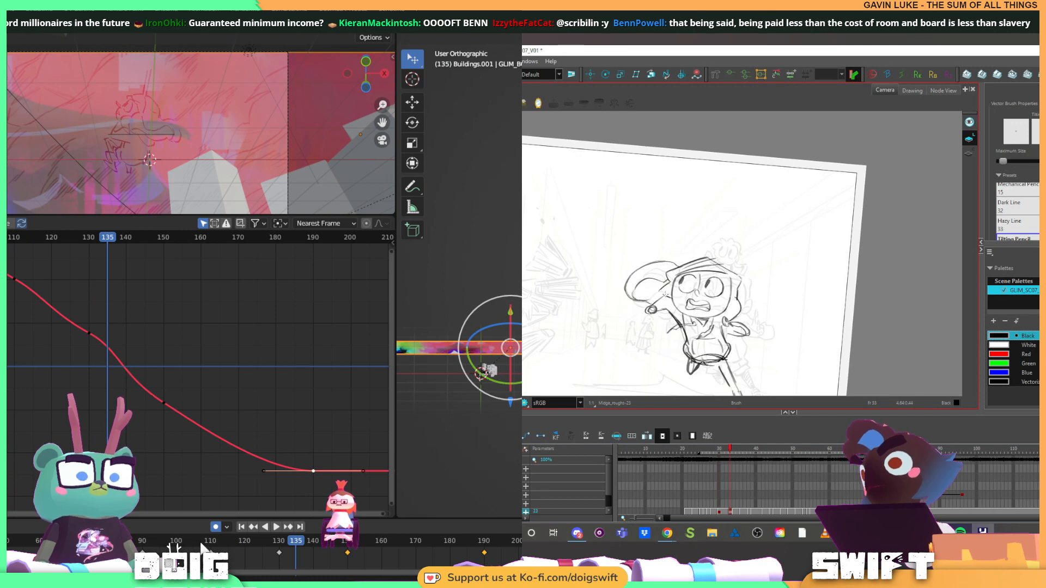
key(space)
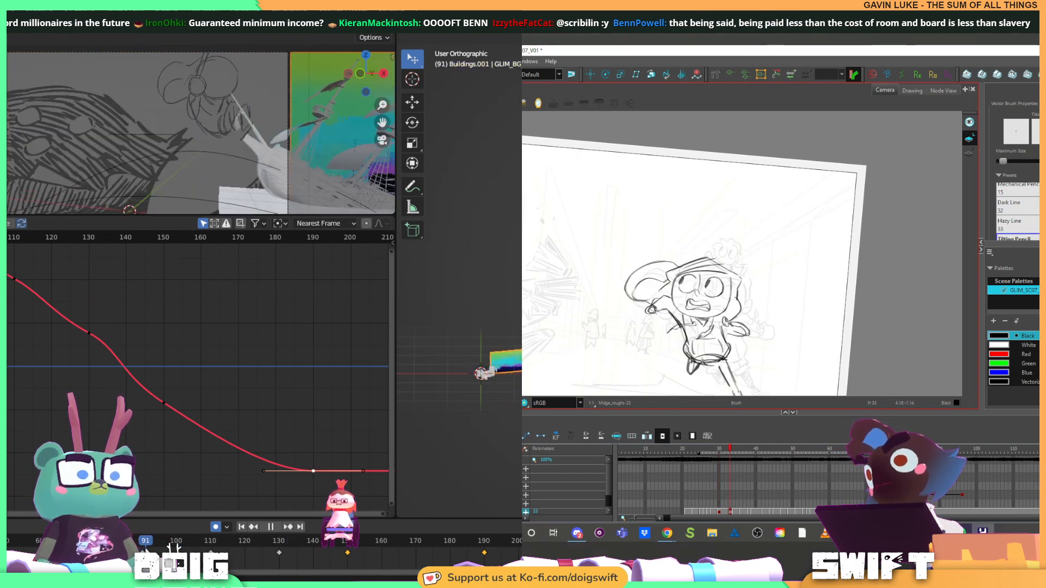
Delete the runner's raised forearm and hand in Harmony and redraw the arm, stopping Blender's playback at frame 96 and flipping between drawings
key(alt+s)
click(671, 317)
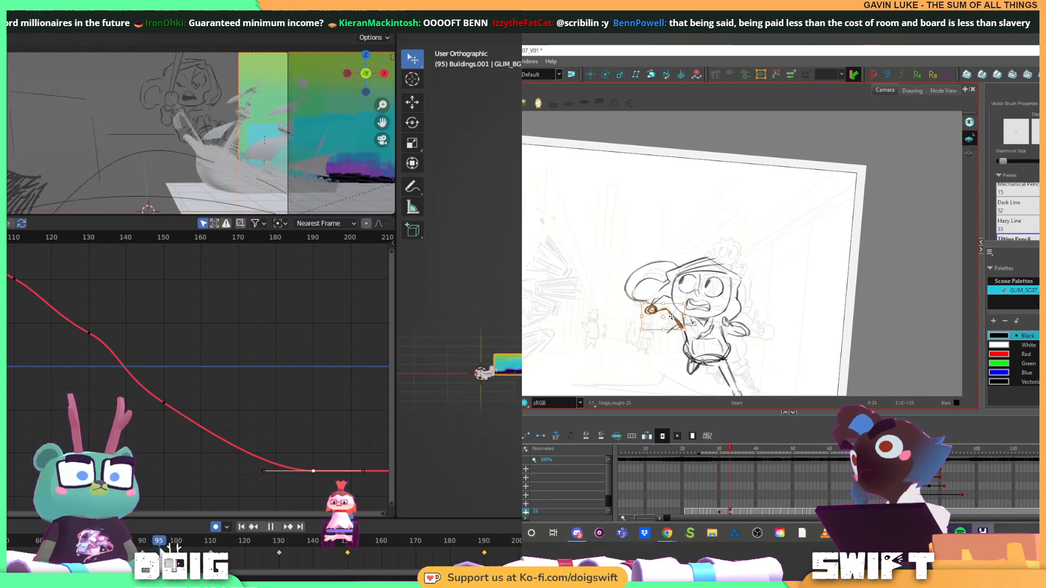
key(alt+b)
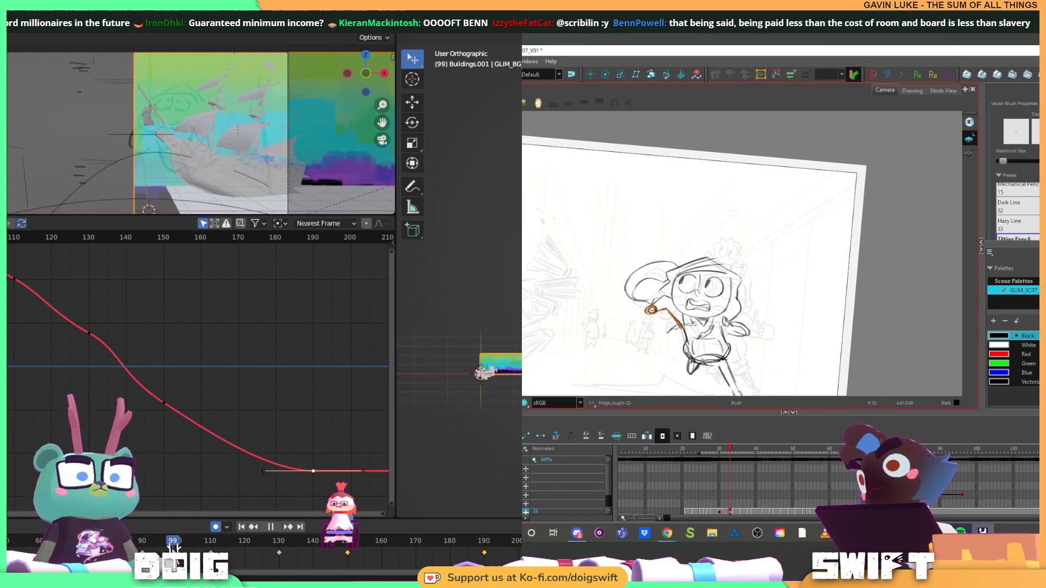
key(Delete)
drag(653, 303, 680, 323)
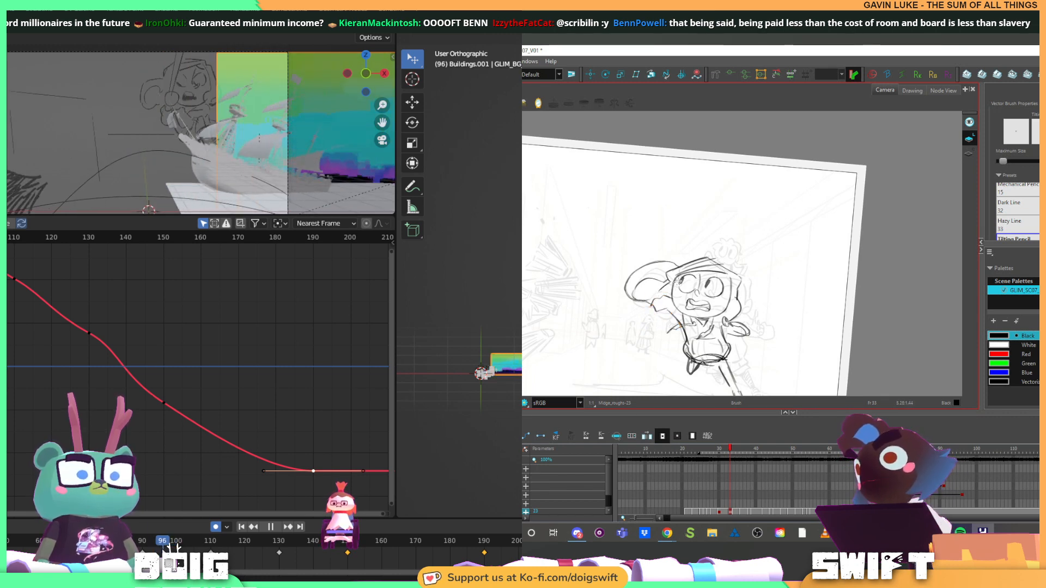
key(space)
key(f)
key(g)
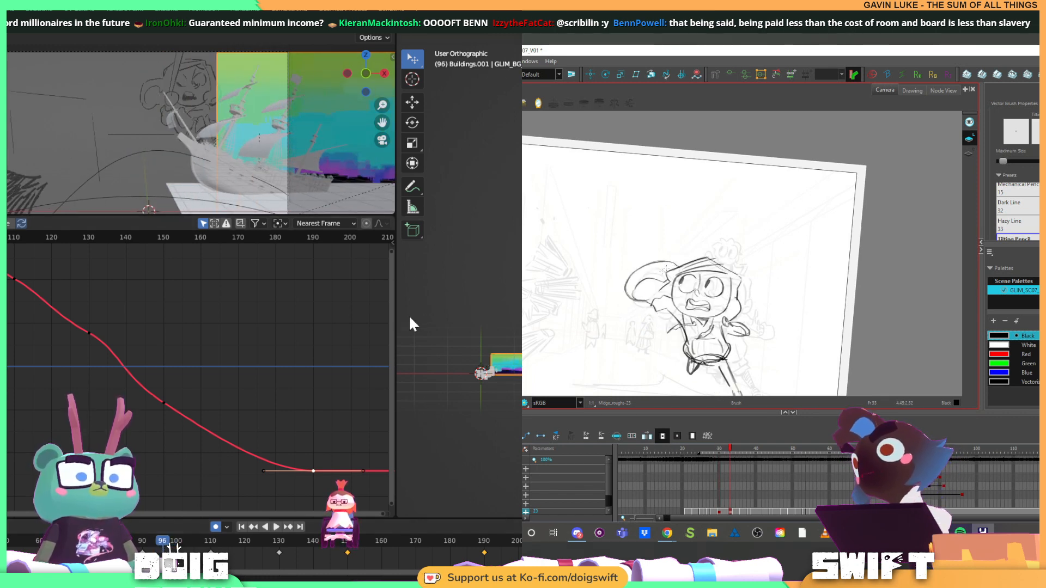
Move the buildings panorama sideways at frame 96 until it fills the camera frame, and play the shot
scroll(512, 349, down, 1)
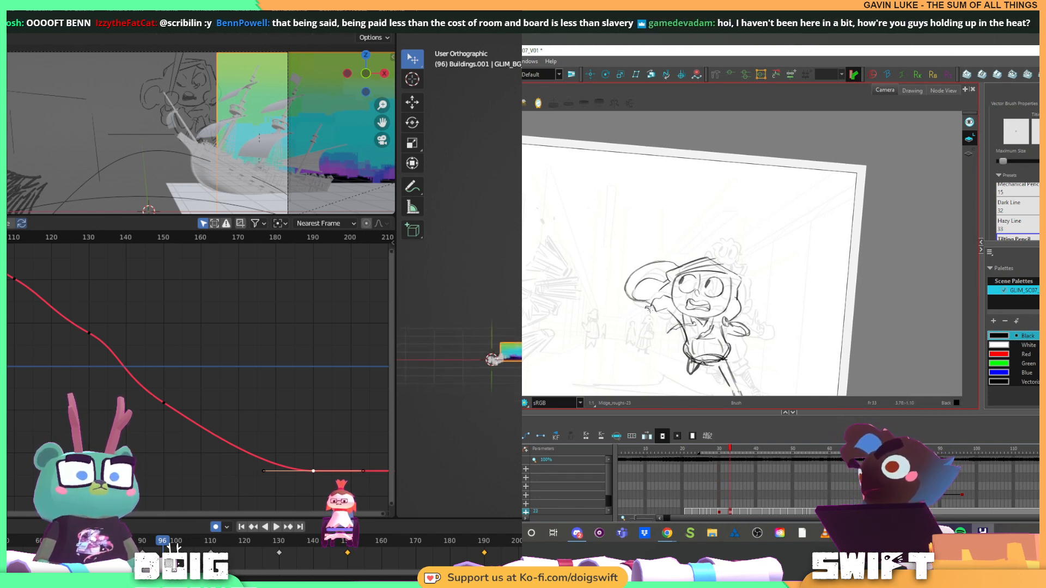
scroll(497, 363, up, 1)
scroll(465, 320, up, 3)
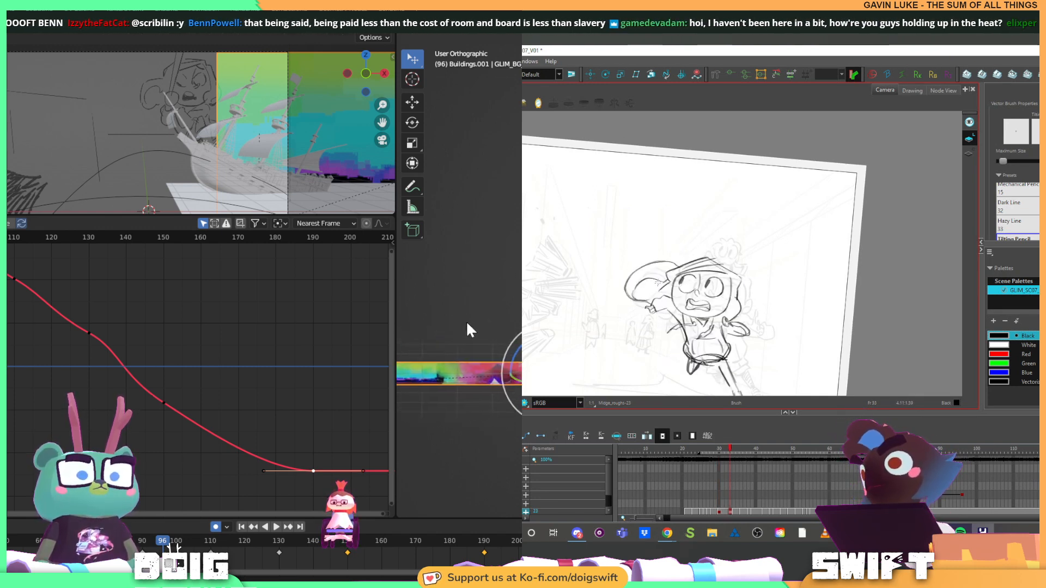
scroll(515, 372, up, 3)
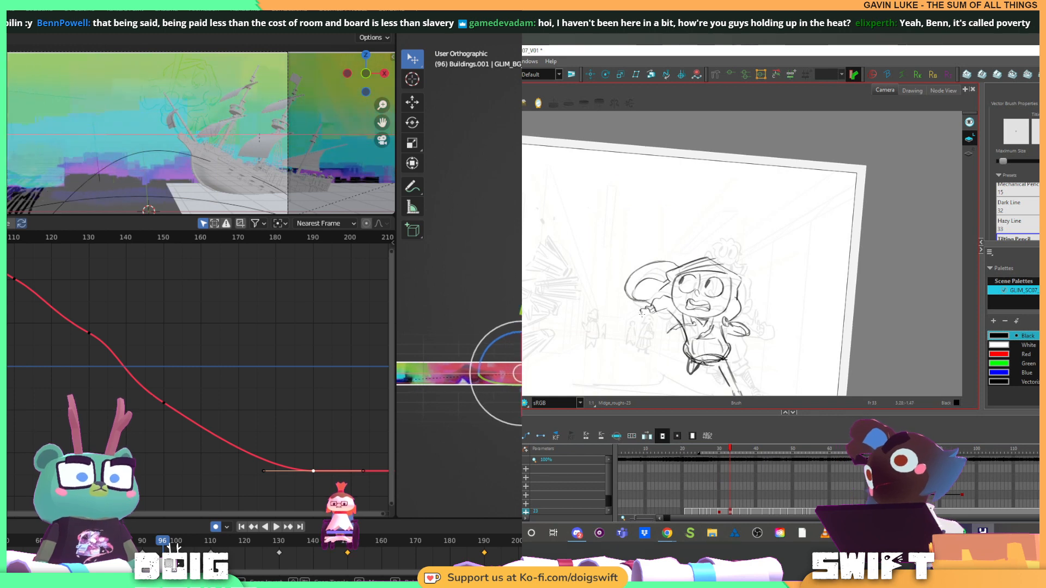
drag(520, 373, 515, 374)
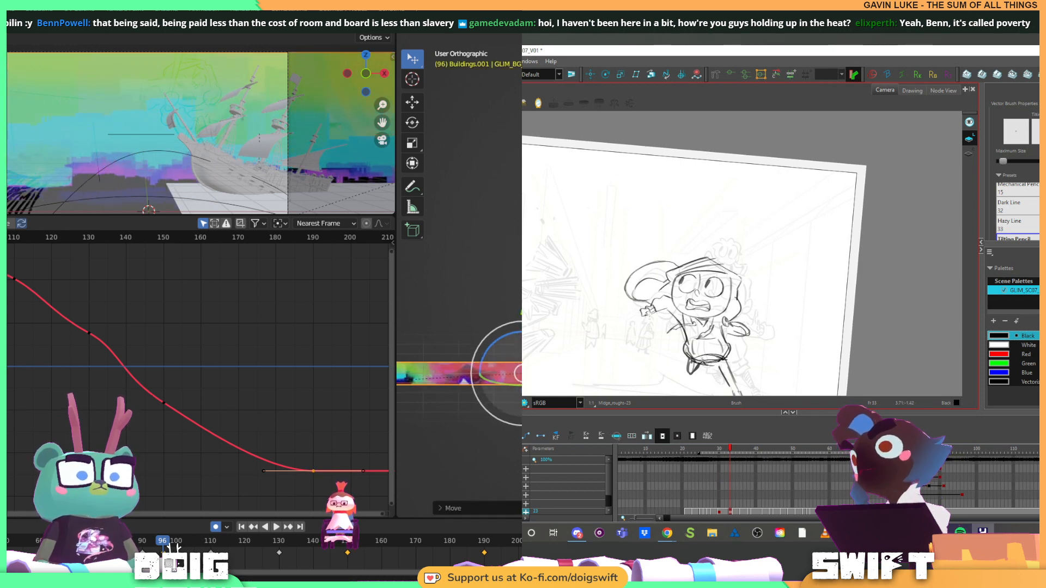
key(space)
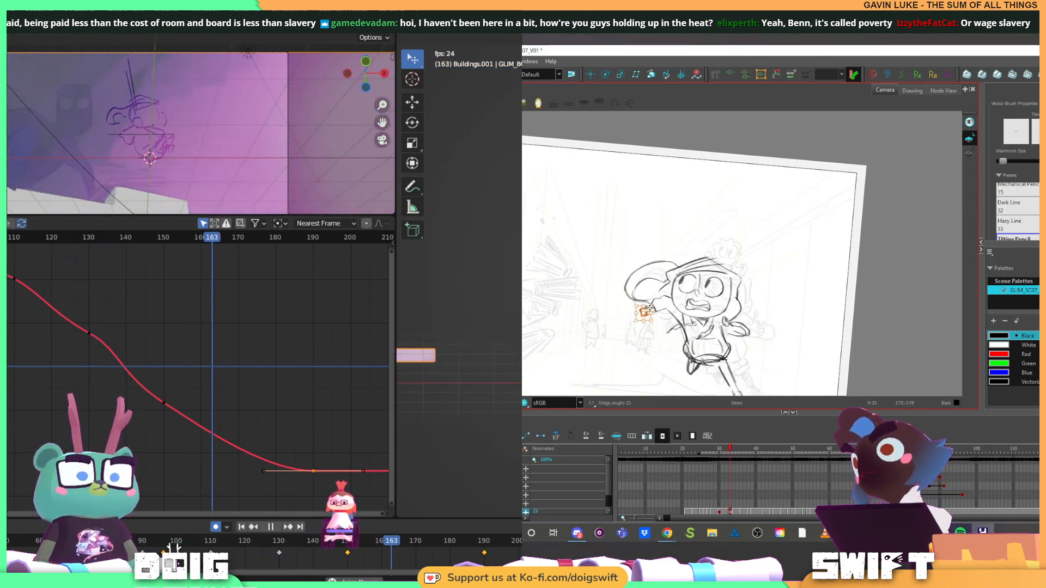
key(space)
Go back to around frame 90, scrub to frame 96, keyframe the panorama there, and play the shot
click(142, 543)
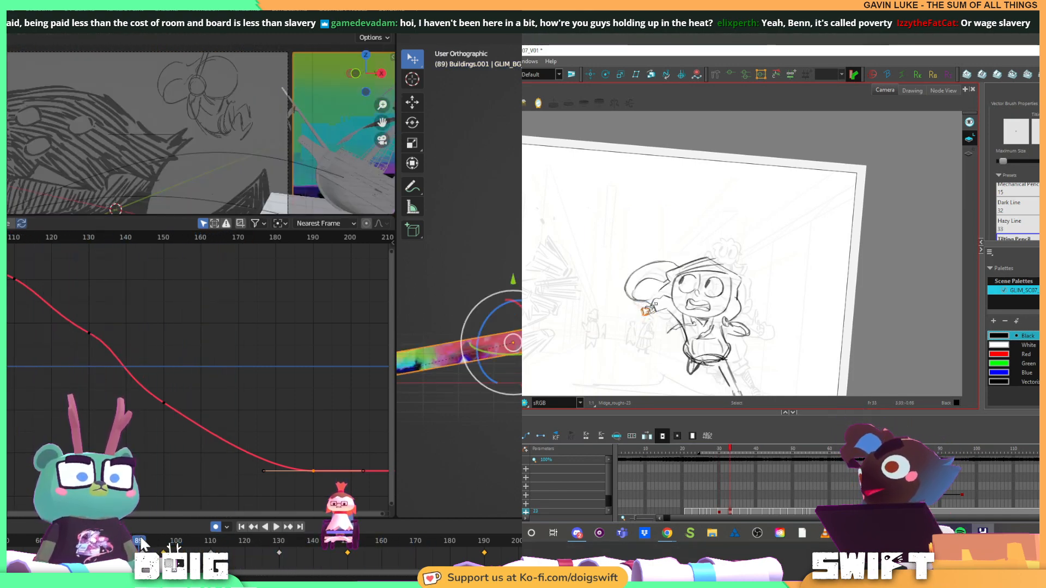
key(space)
drag(143, 545, 163, 548)
key(i)
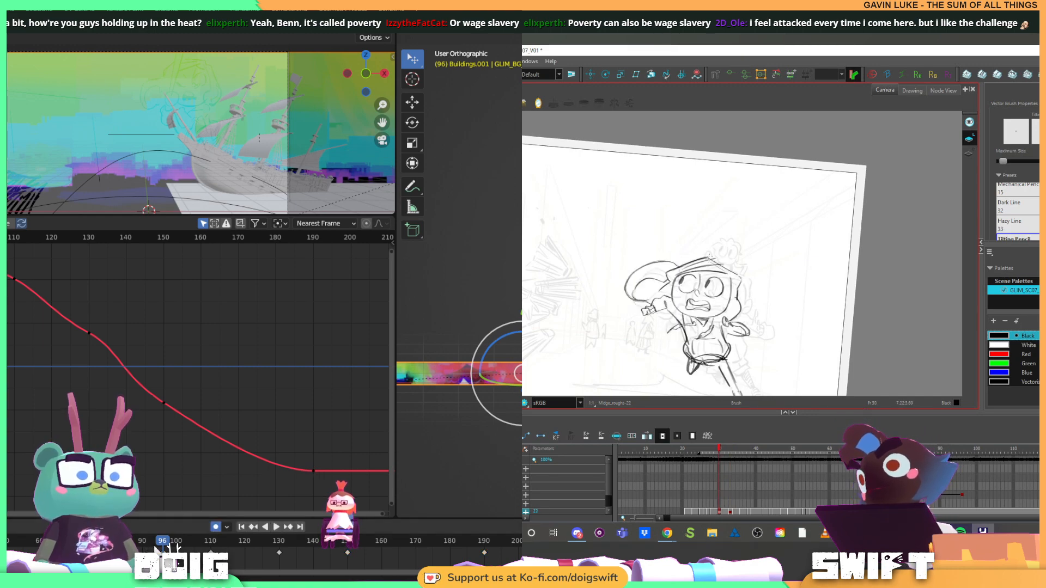
key(space)
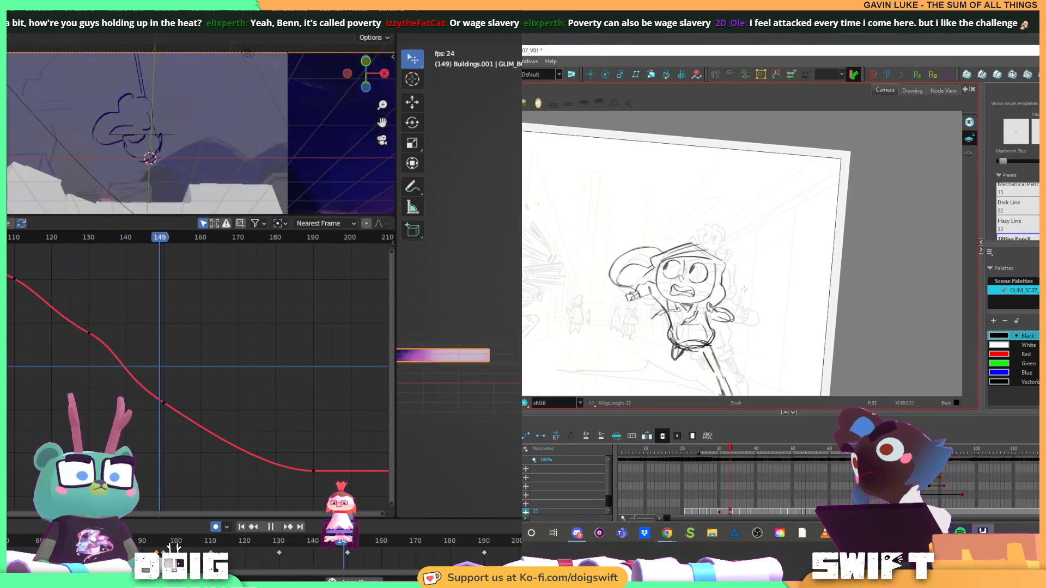
Replay the shot in Blender from around frame 93, stop the playback, and go to frame 94
key(space)
click(153, 541)
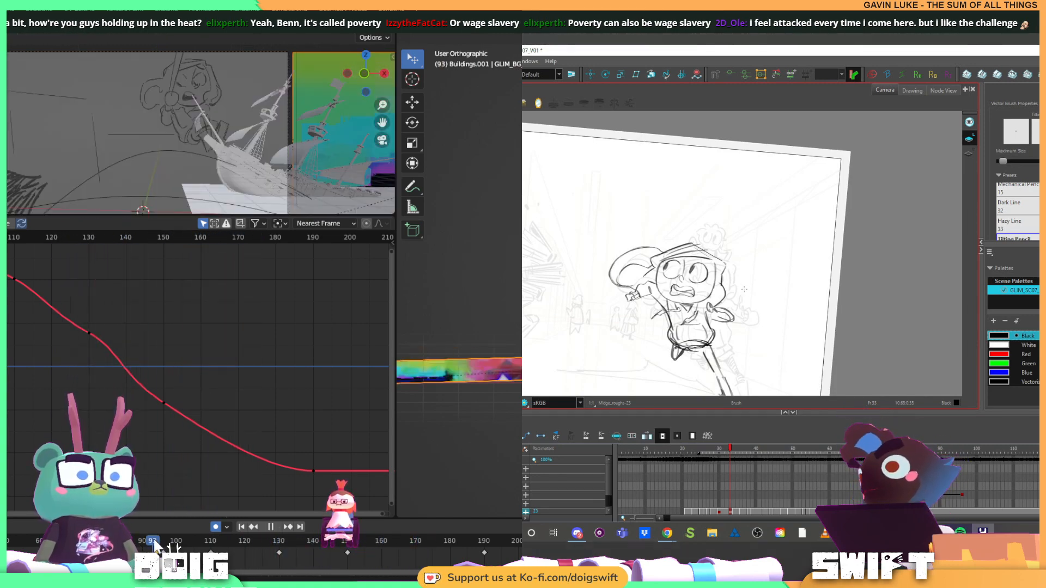
key(space)
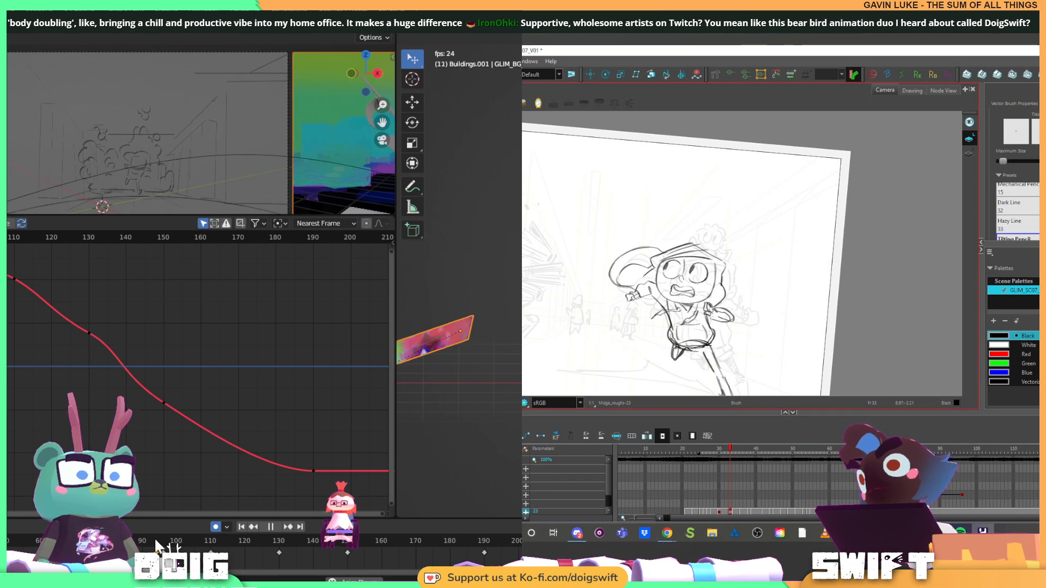
key(space)
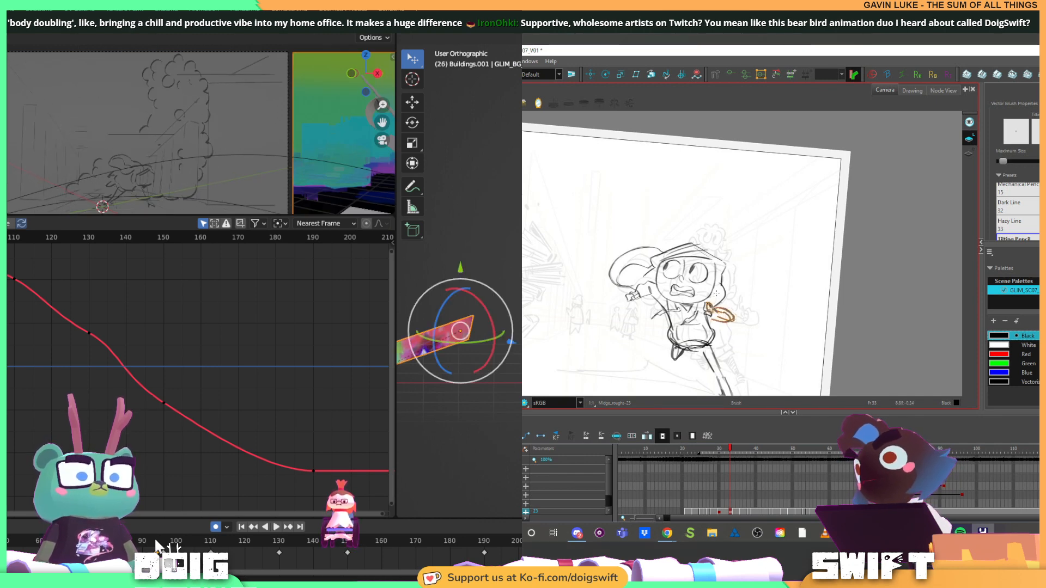
click(156, 544)
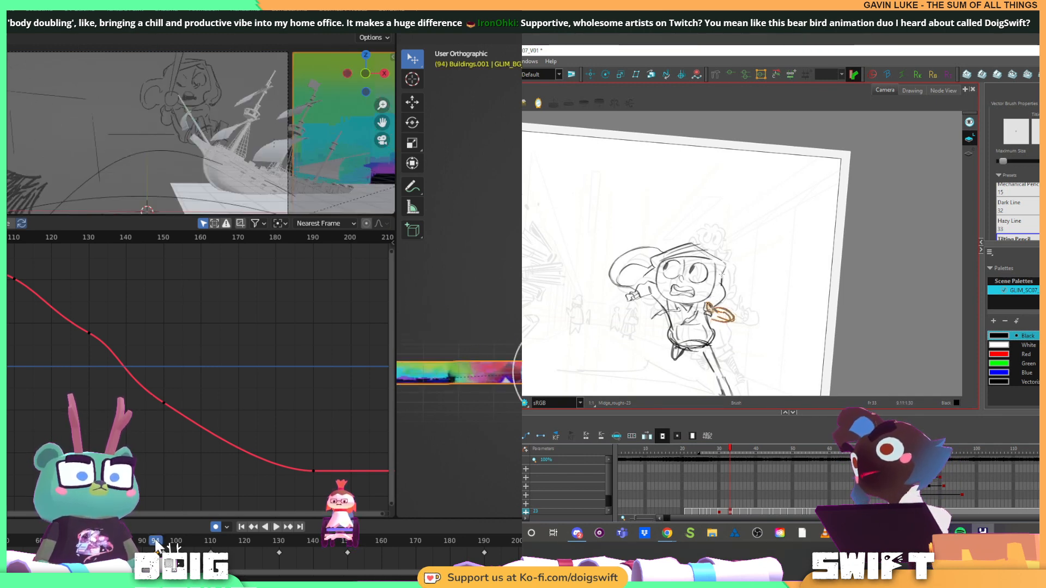
Redraw the runner's trailing forearm and hand in Harmony, flipping against the preceding drawing to check the pose
drag(722, 275, 715, 302)
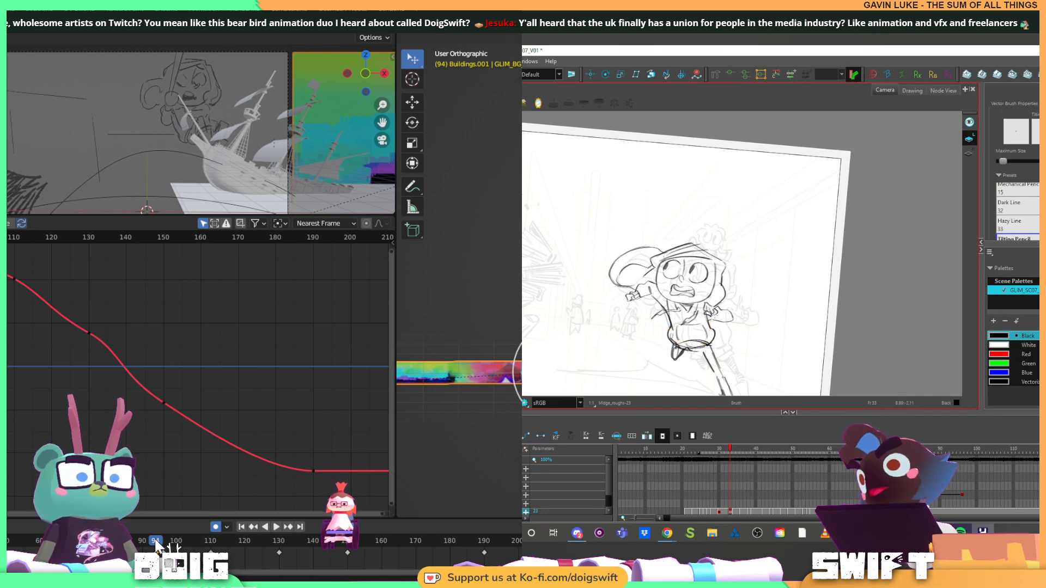
drag(697, 368, 706, 366)
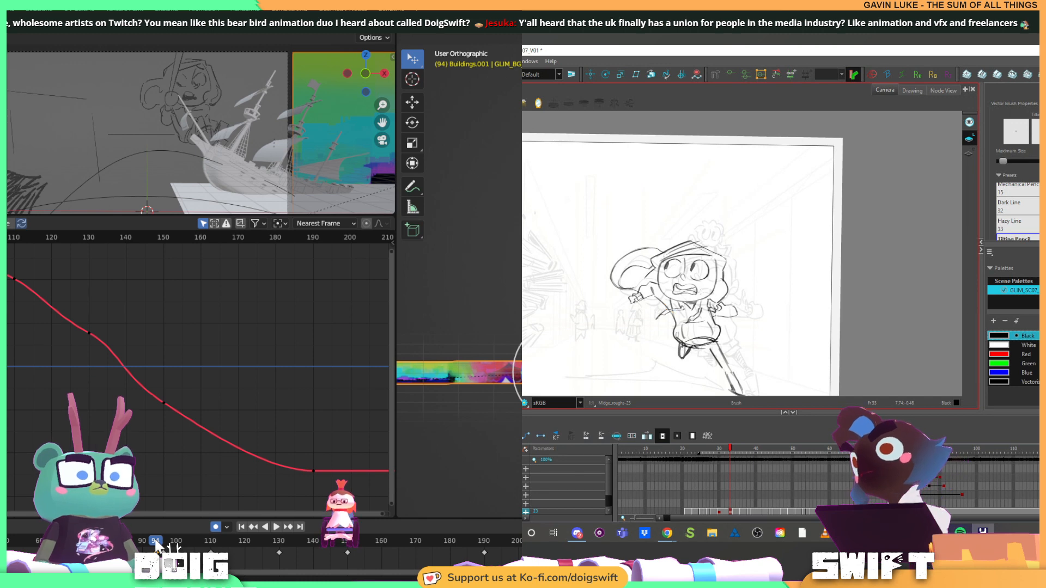
key(f)
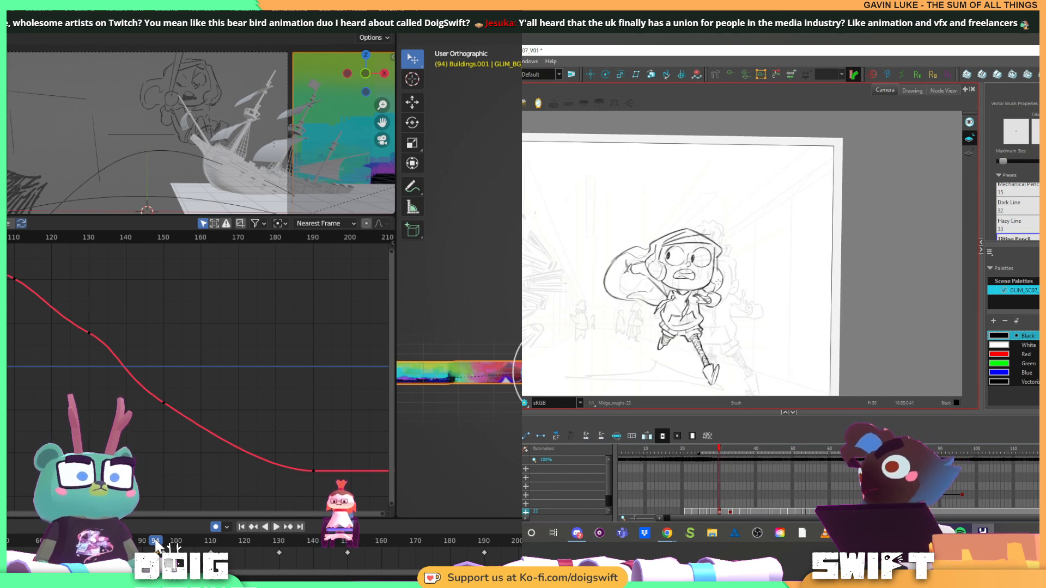
key(g)
key(f)
key(g)
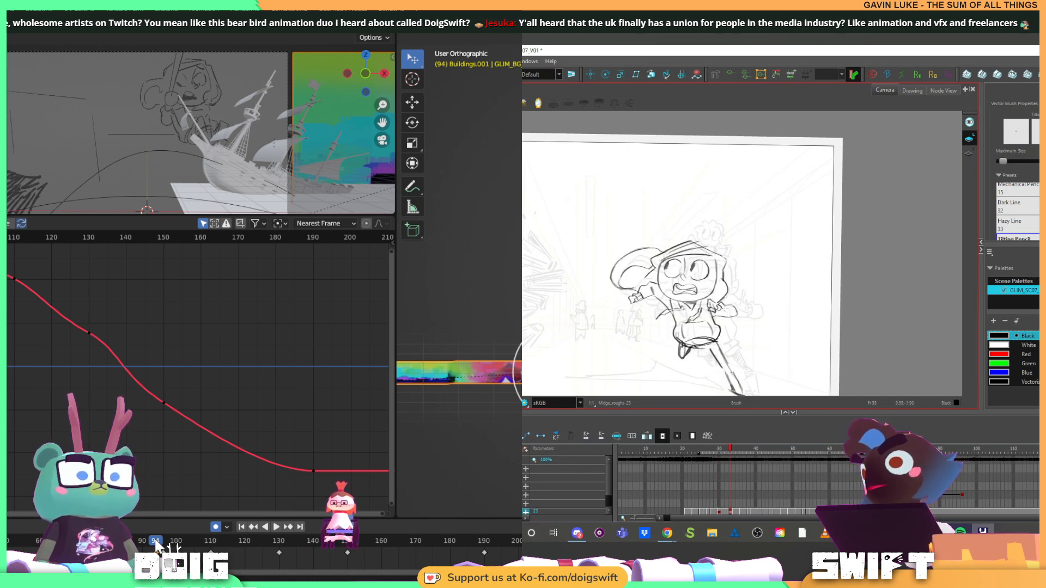
drag(707, 327, 694, 318)
key(f)
key(g)
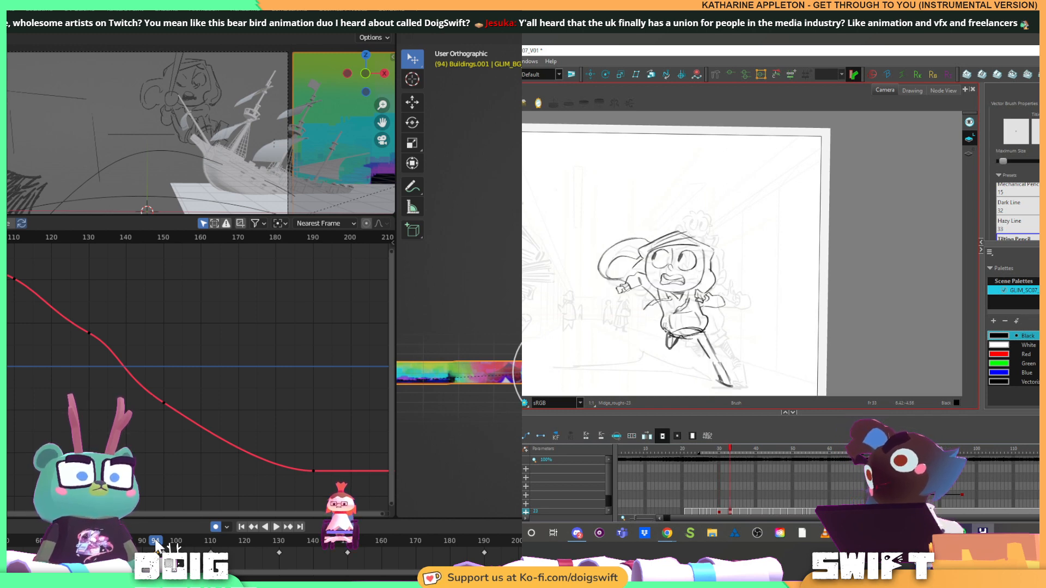
key(f)
key(g)
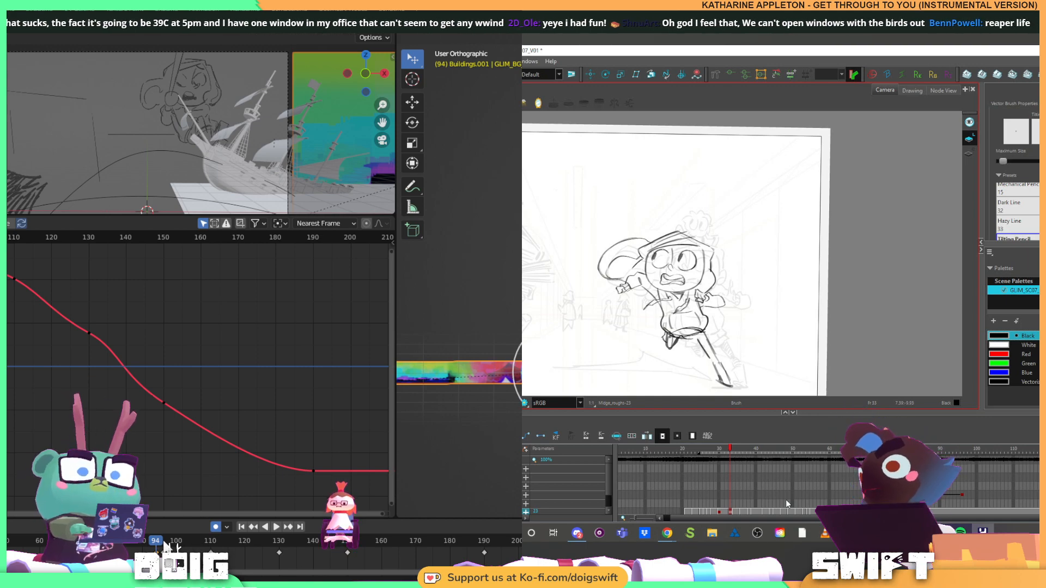
Play the shot in Blender from frame 94 in repeated passes to review the panorama's slide
key(space)
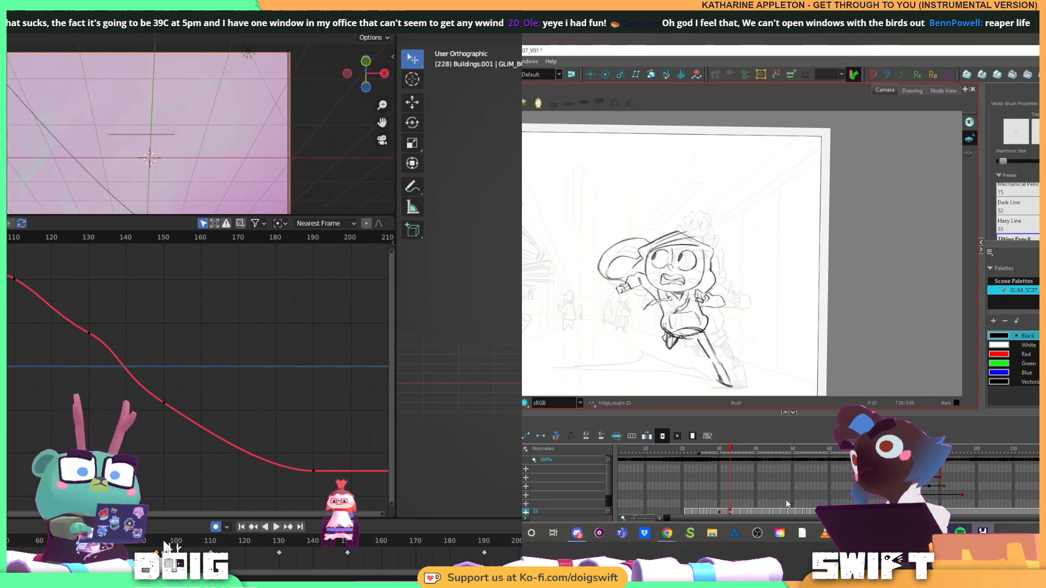
key(Escape)
key(space)
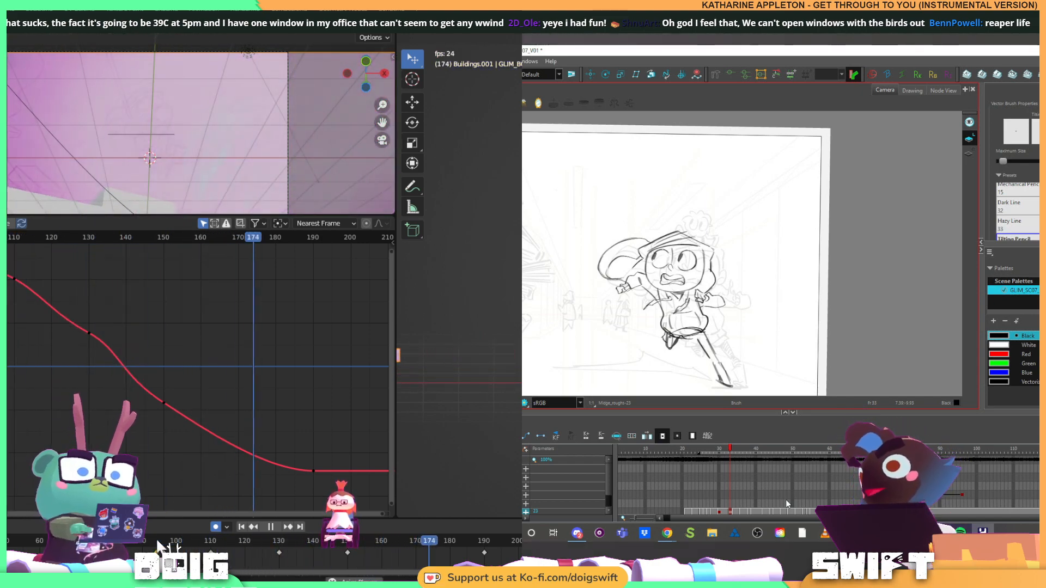
key(space)
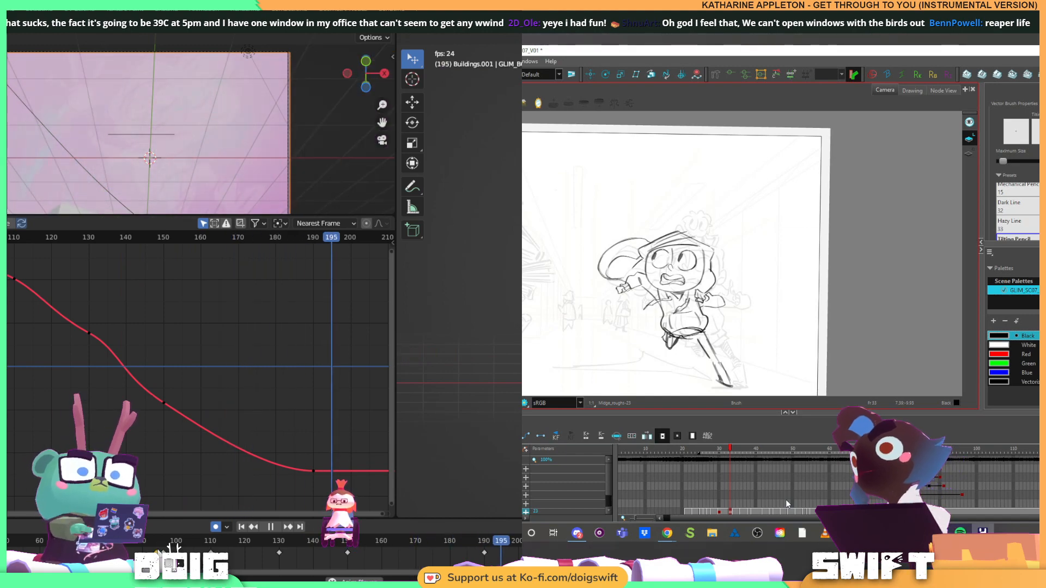
key(Escape)
key(space)
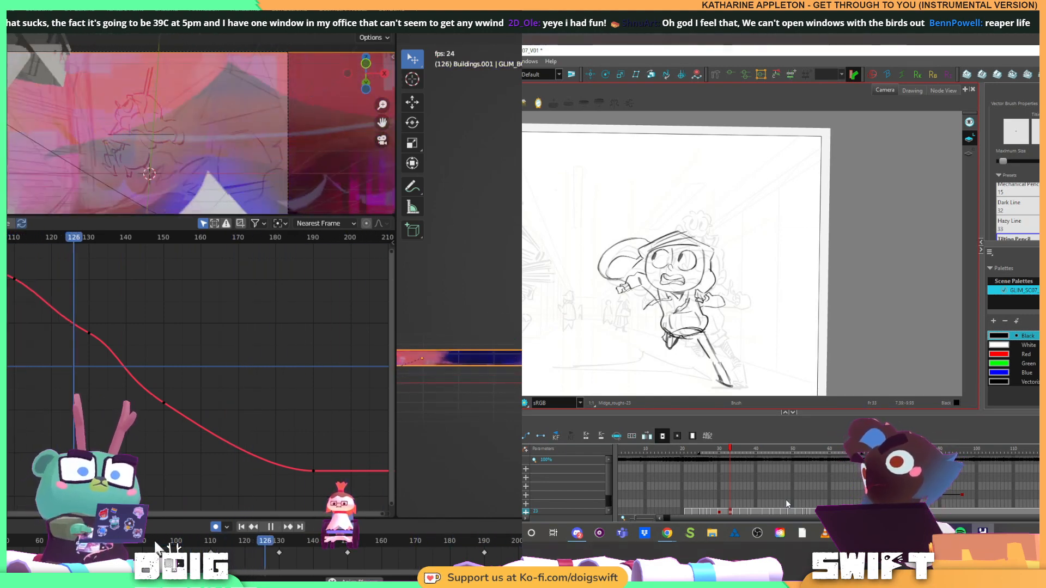
Flip between the runner's drawings in Harmony, stop Blender's playback at frame 182, and select the strokes at the runner's raised leg
key(f)
key(g)
key(f)
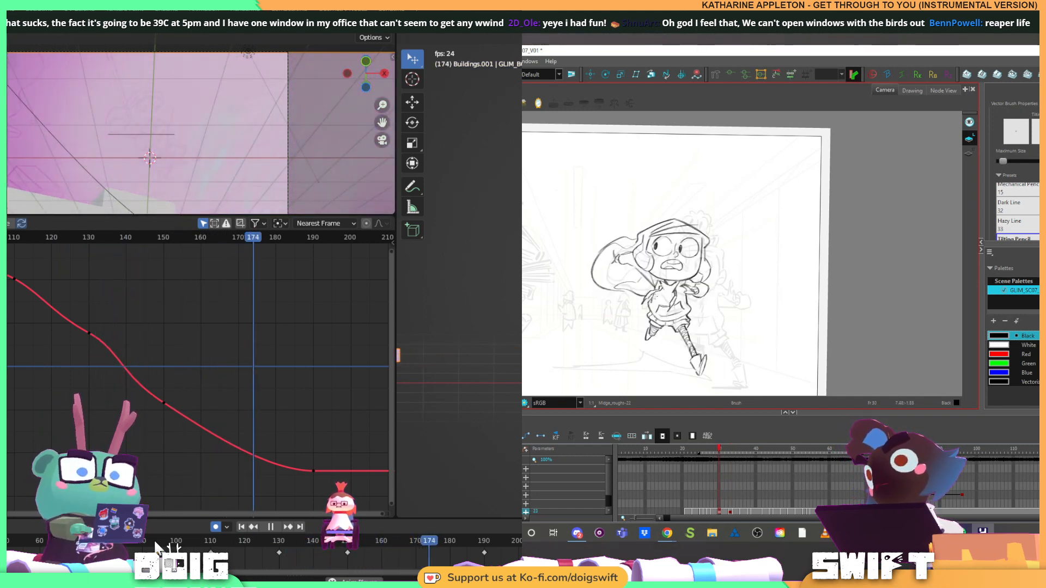
key(g)
key(space)
key(alt+s)
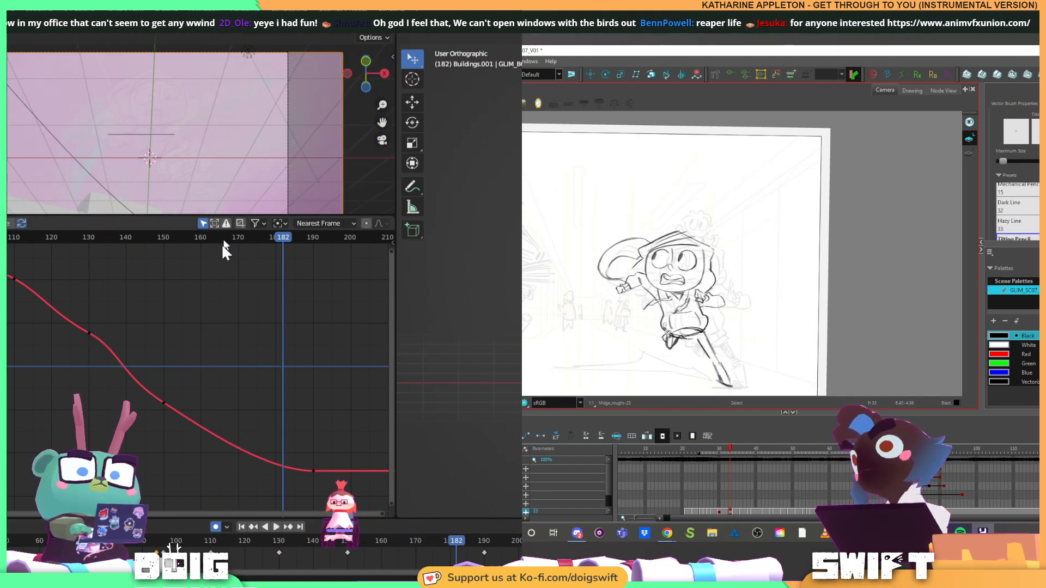
drag(661, 331, 675, 349)
Enlarge Blender's camera view in width and height, and go to frame 94
drag(397, 319, 601, 305)
key(alt+b)
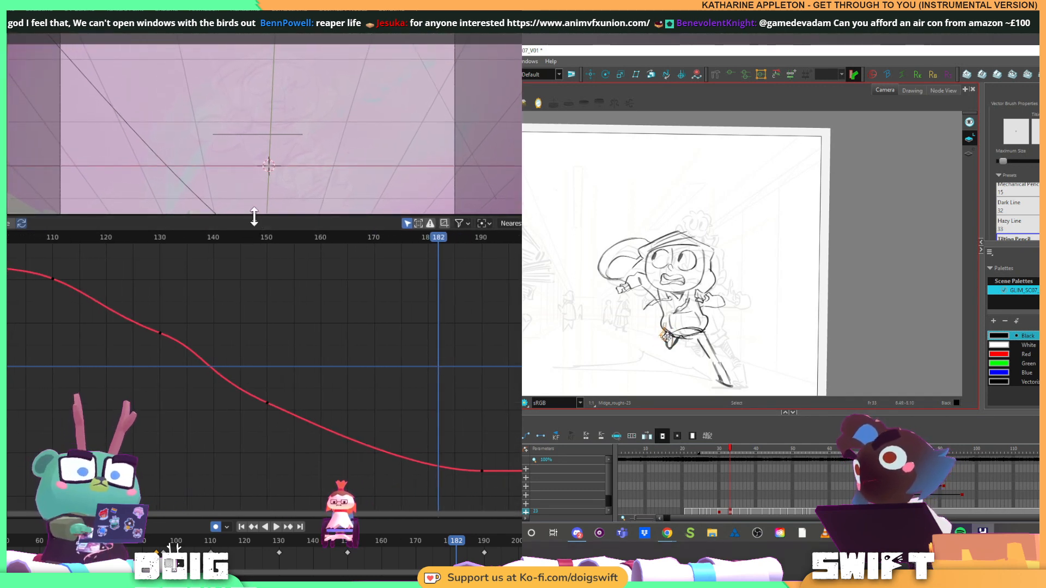
mouse_move(253, 217)
mouse_down()
mouse_move(280, 357)
mouse_move(263, 417)
mouse_up()
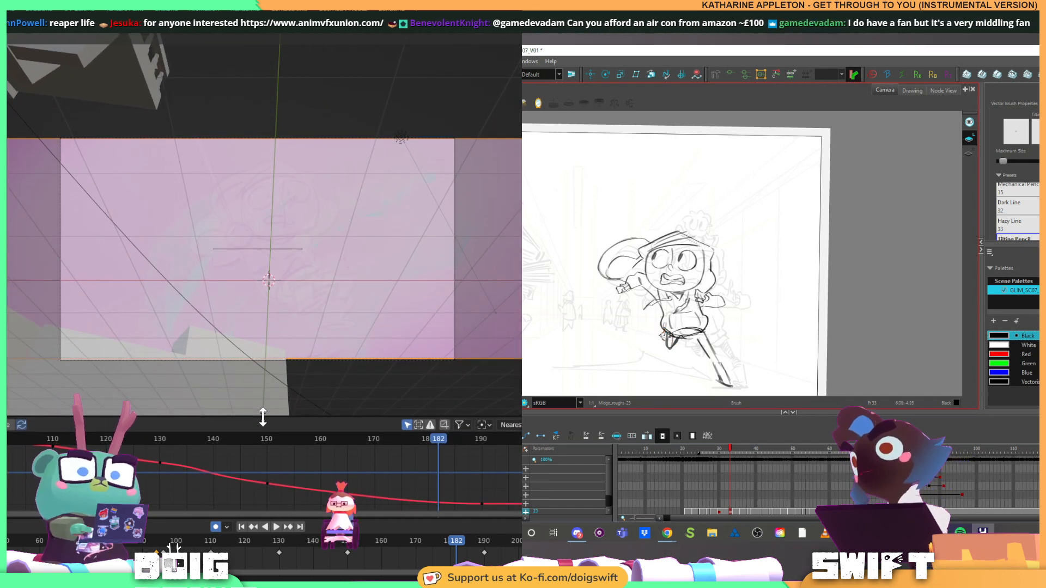
click(154, 537)
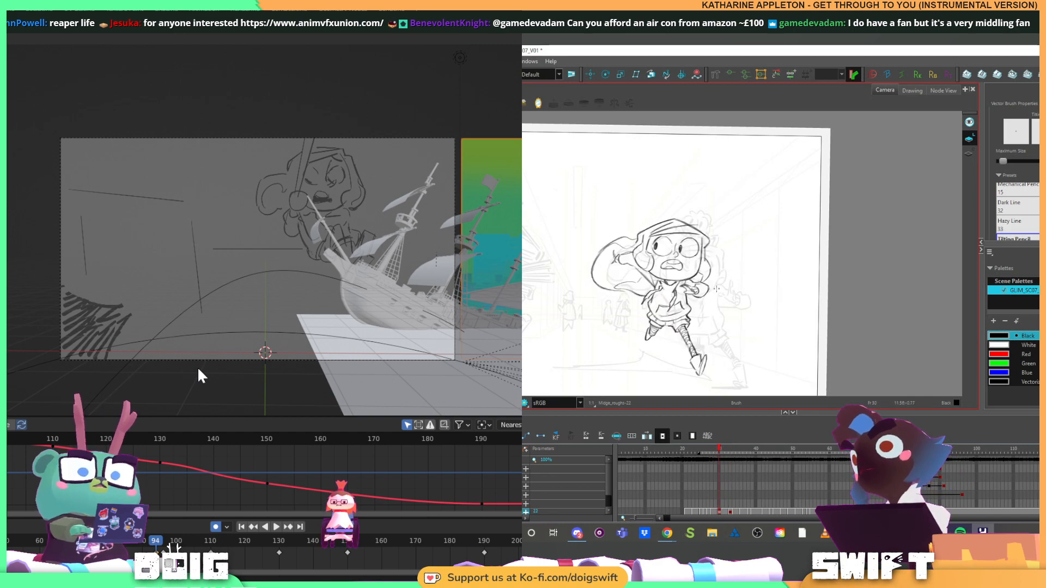
Play the shot in the enlarged camera view in several passes, and stop at frame 184
key(space)
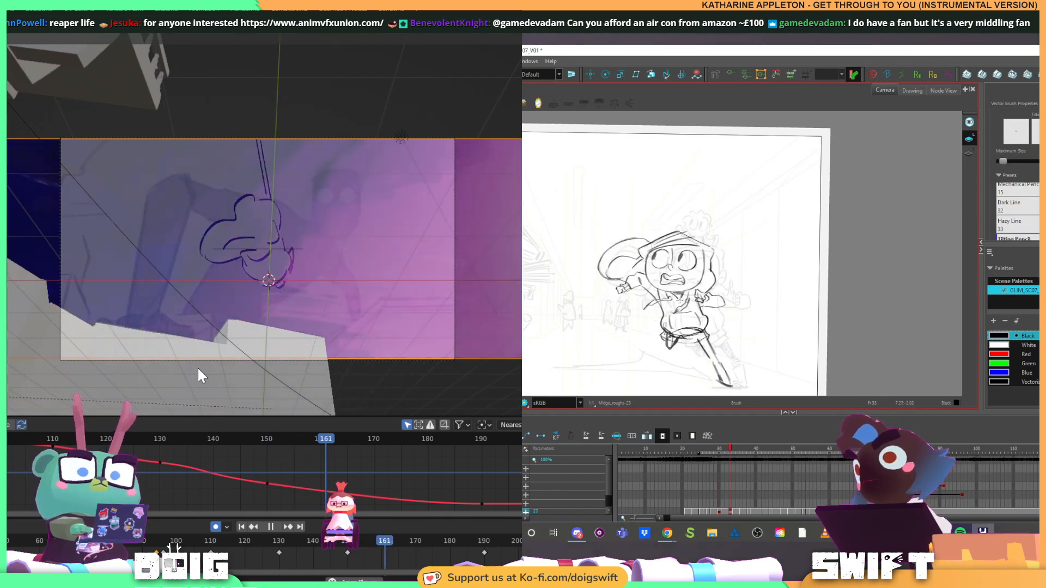
key(Escape)
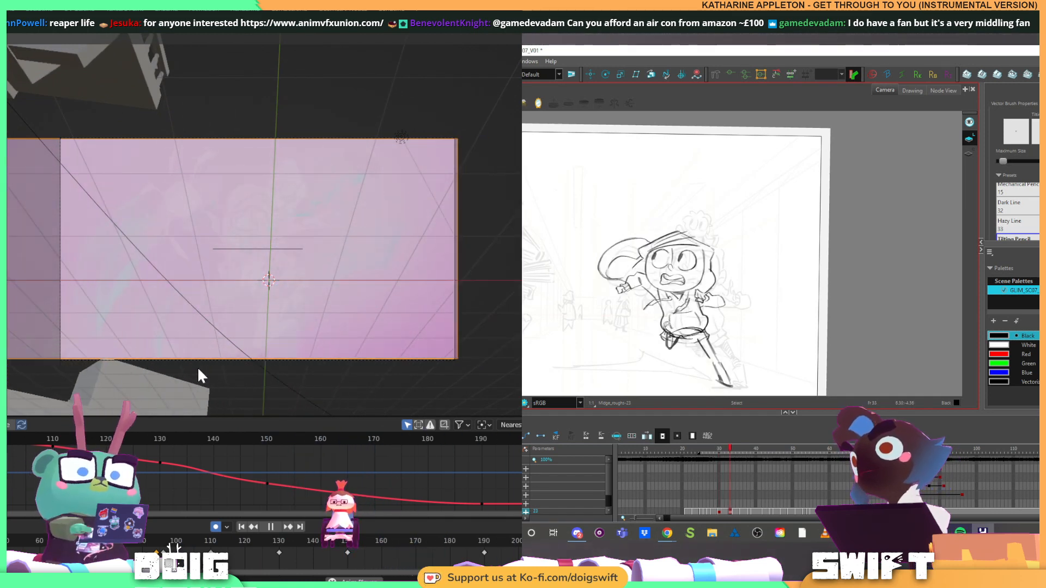
key(space)
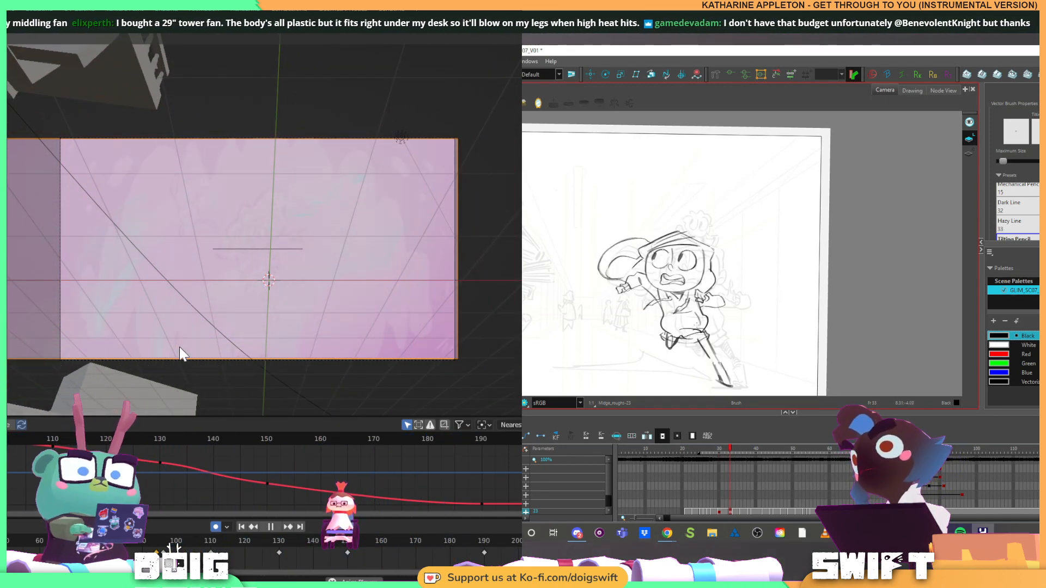
key(space)
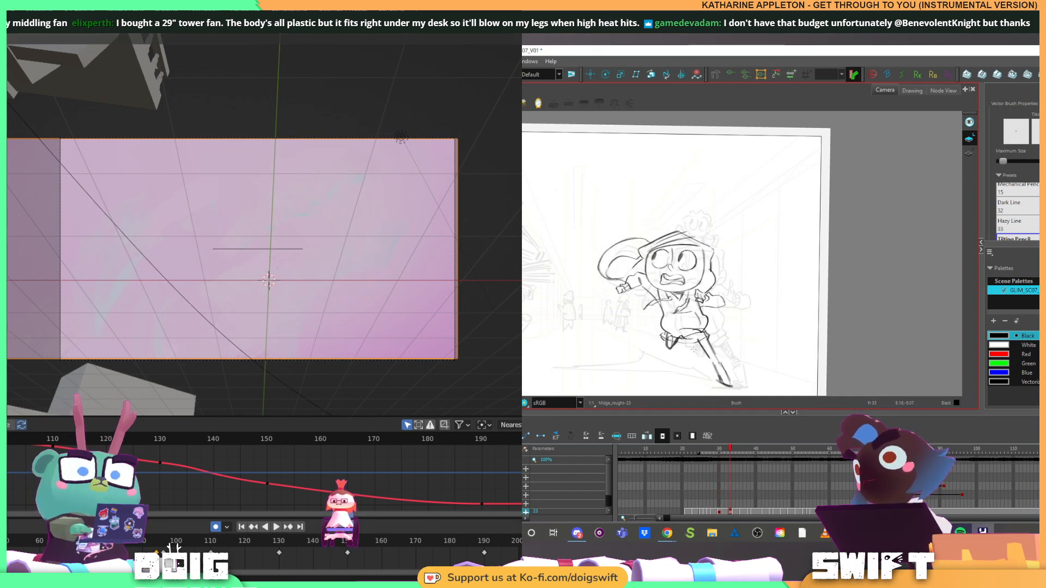
key(space)
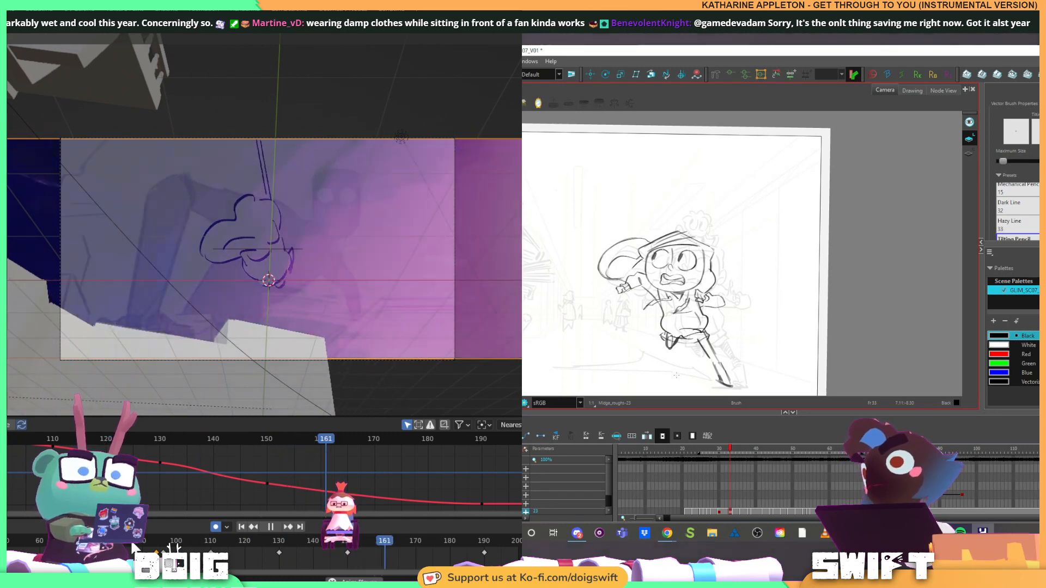
key(space)
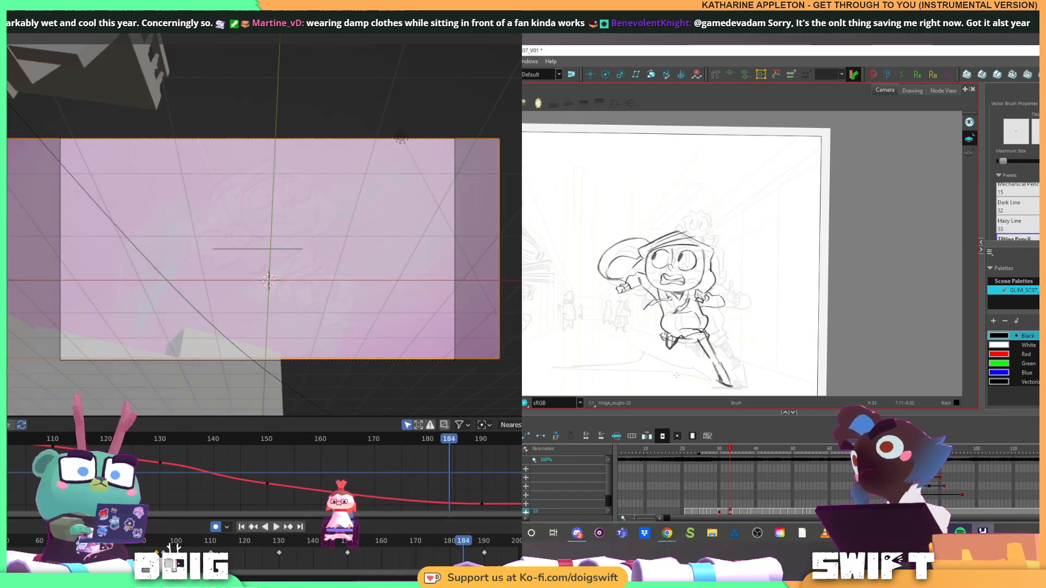
Hide the buildings panorama, play the shot's rough drawings without it to frame 135, and unhide it
key(h)
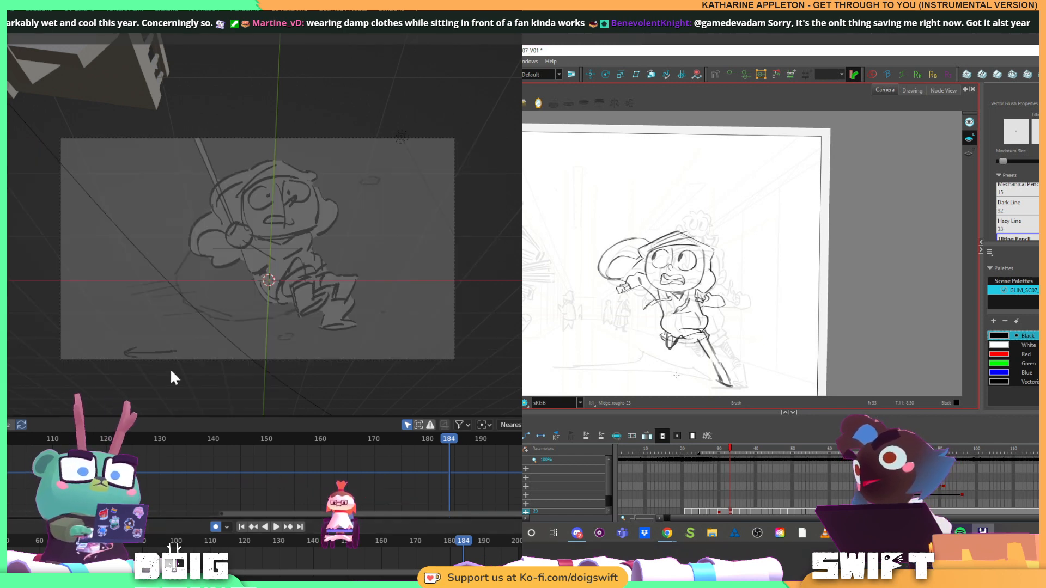
key(space)
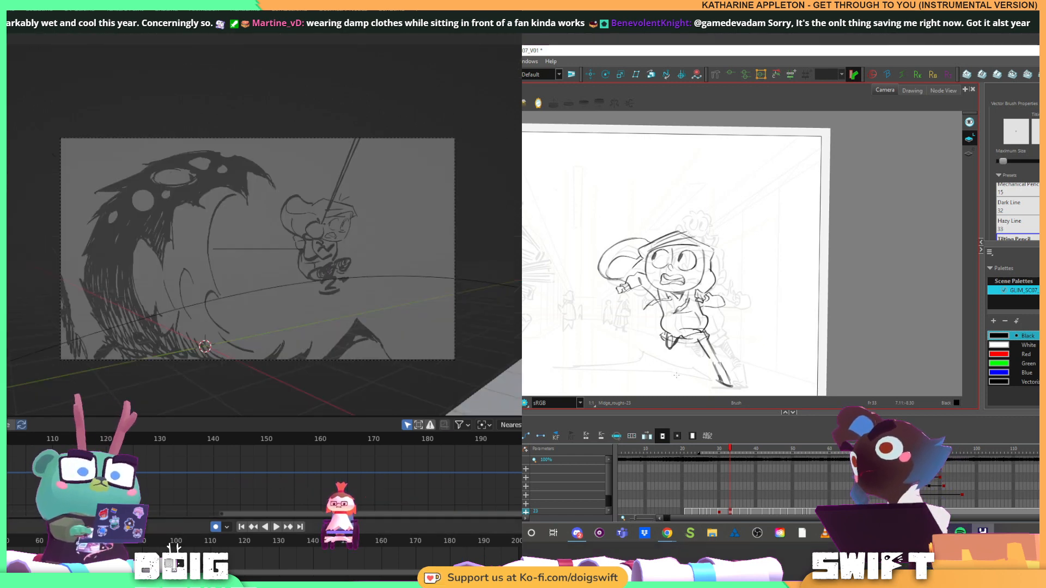
key(space)
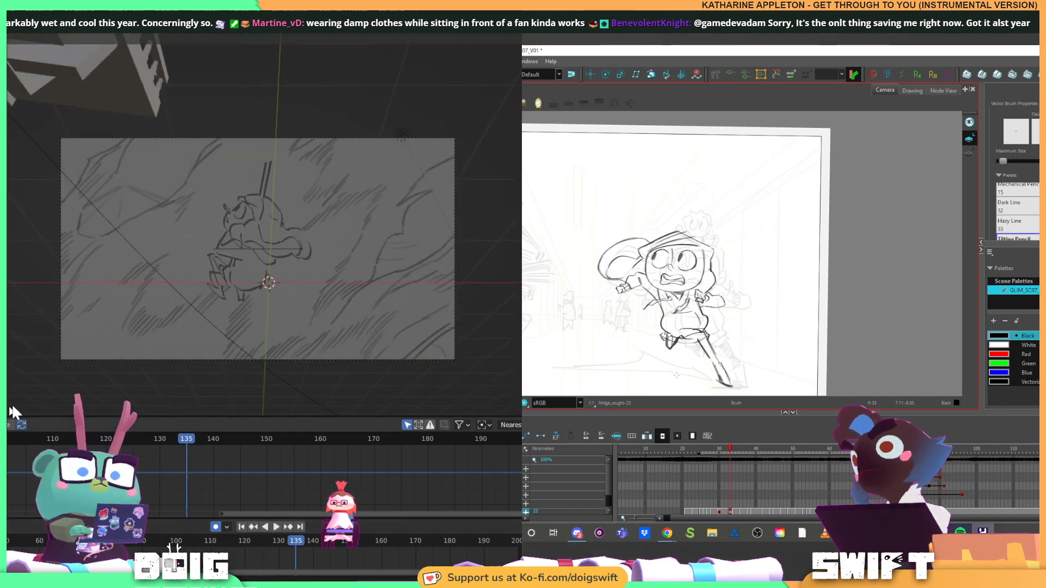
key(alt+h)
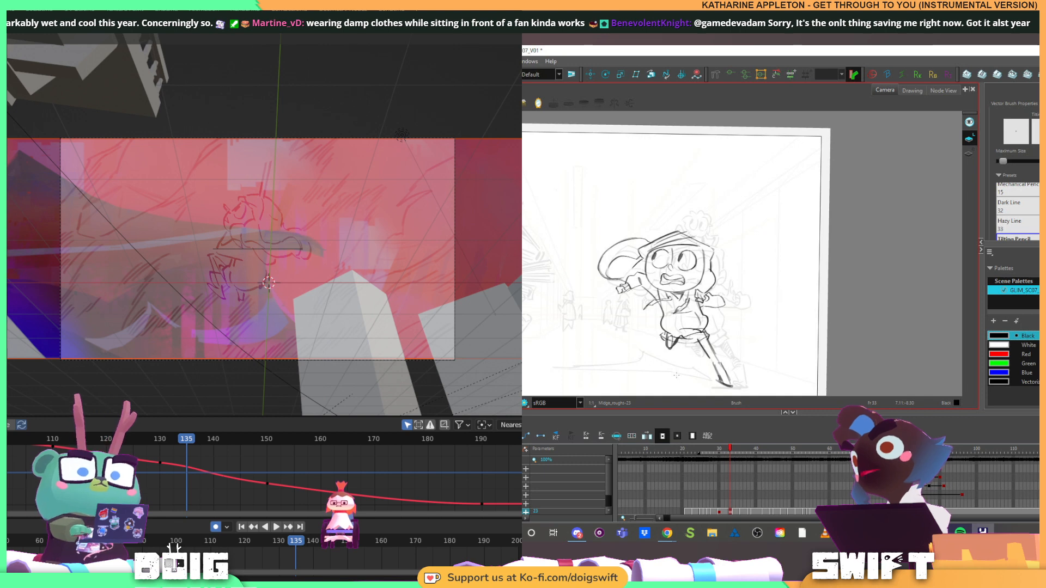
Compare the runner's two neighbouring drawings in Harmony, and replay the Blender shot from around frame 94
key(f)
key(g)
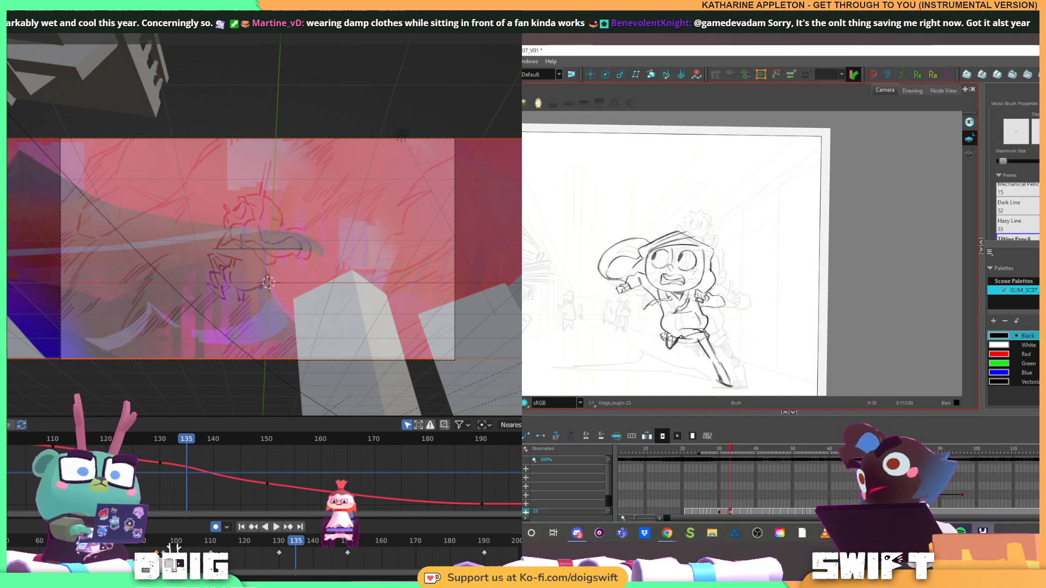
key(f)
key(g)
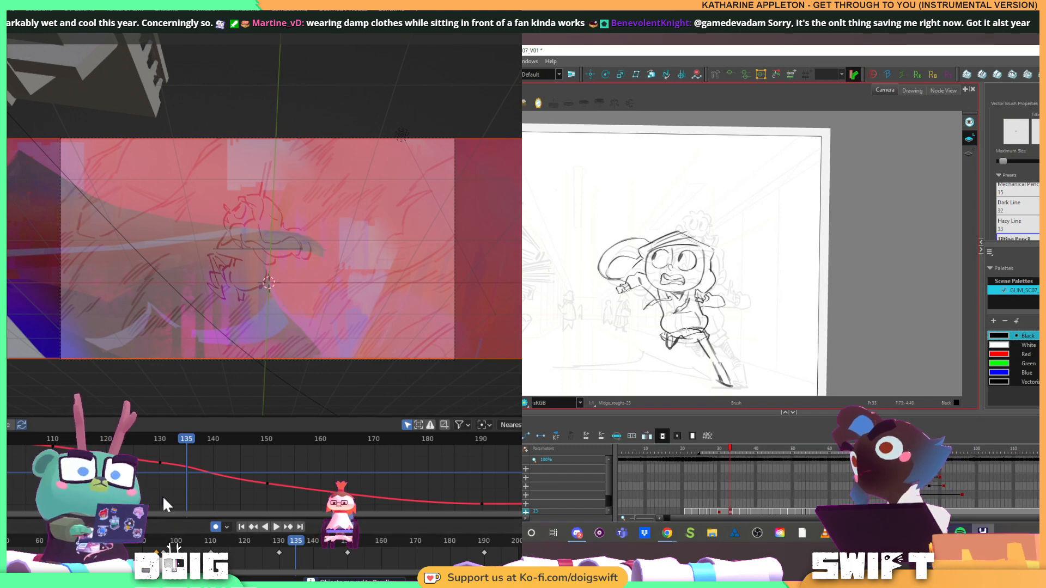
click(154, 541)
key(space)
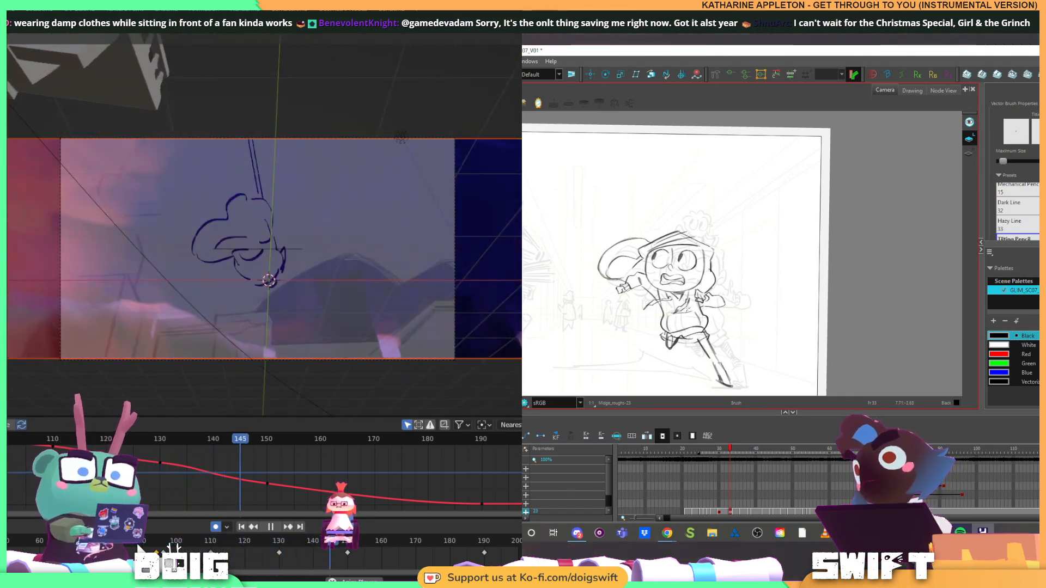
Flip between the runner's drawings in Harmony, delete the strokes at the trailing hand and chest, and redraw them with the brush
key(f)
key(g)
key(f)
key(g)
key(f)
key(g)
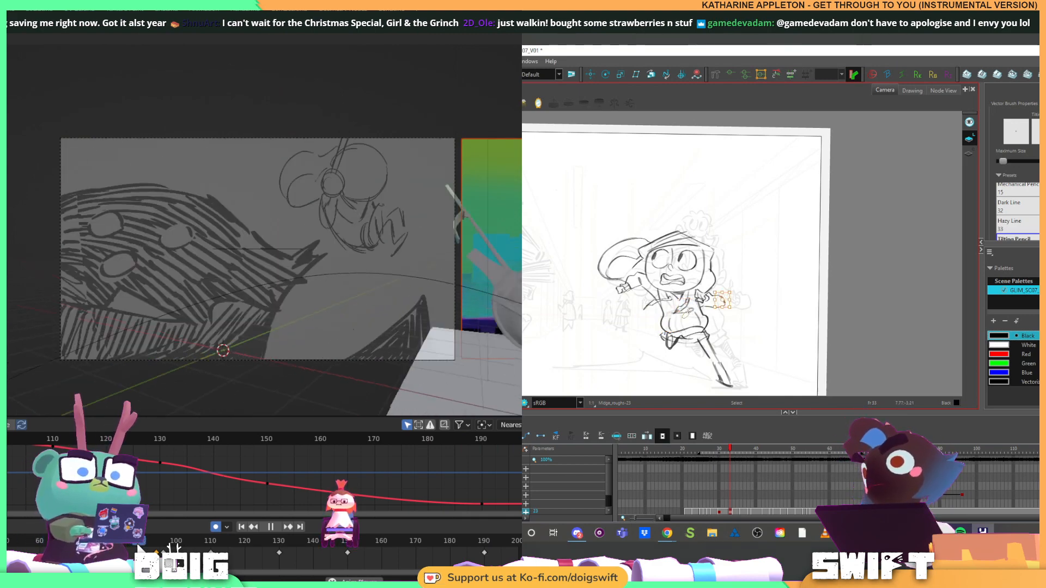
drag(689, 313, 684, 314)
key(Delete)
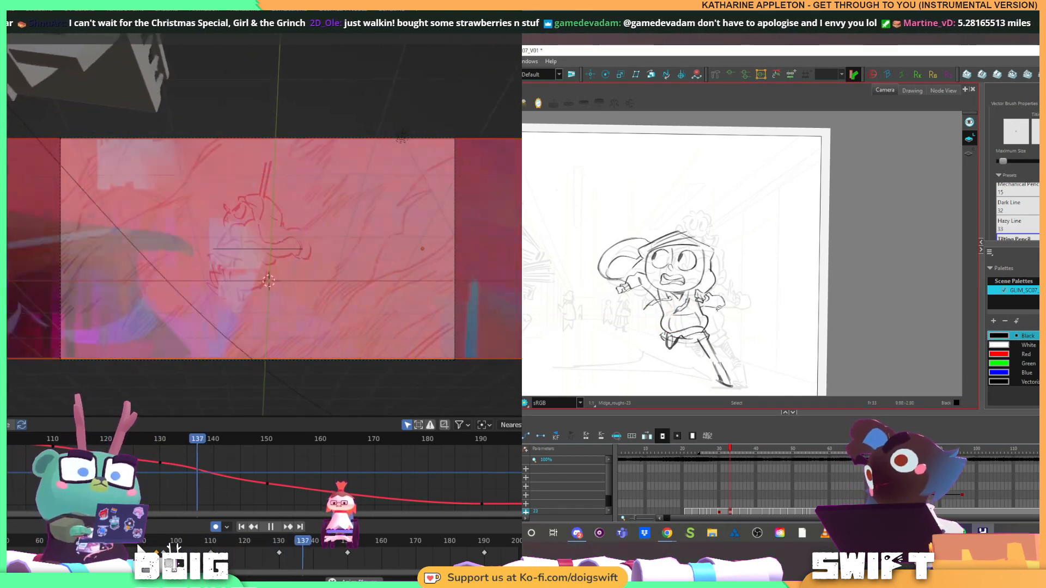
key(alt+b)
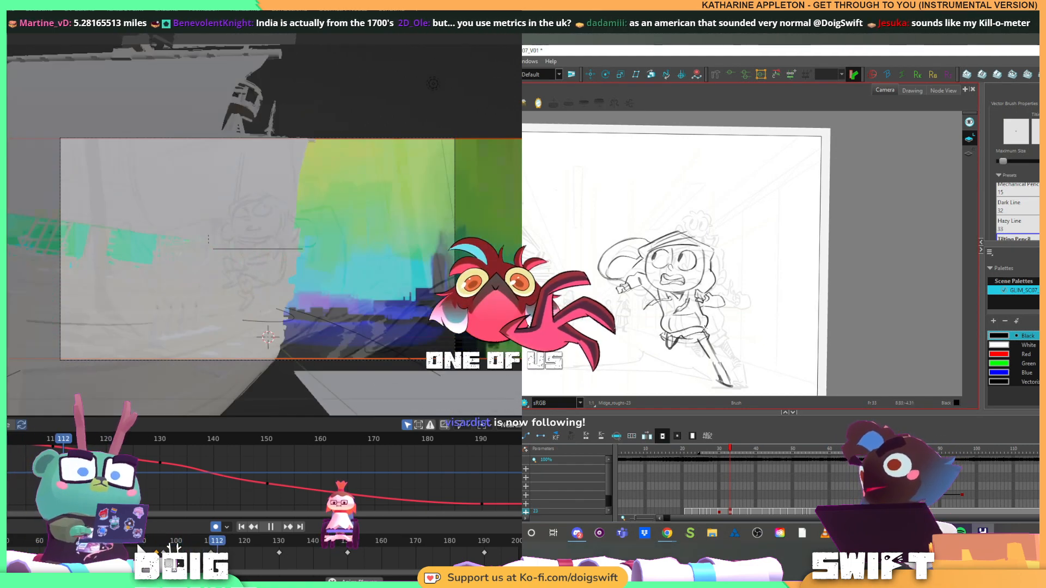
Brush in the runner's tucked leg below the hem, stop the Blender playback, and check the neighbouring drawing in Harmony
key(alt+b)
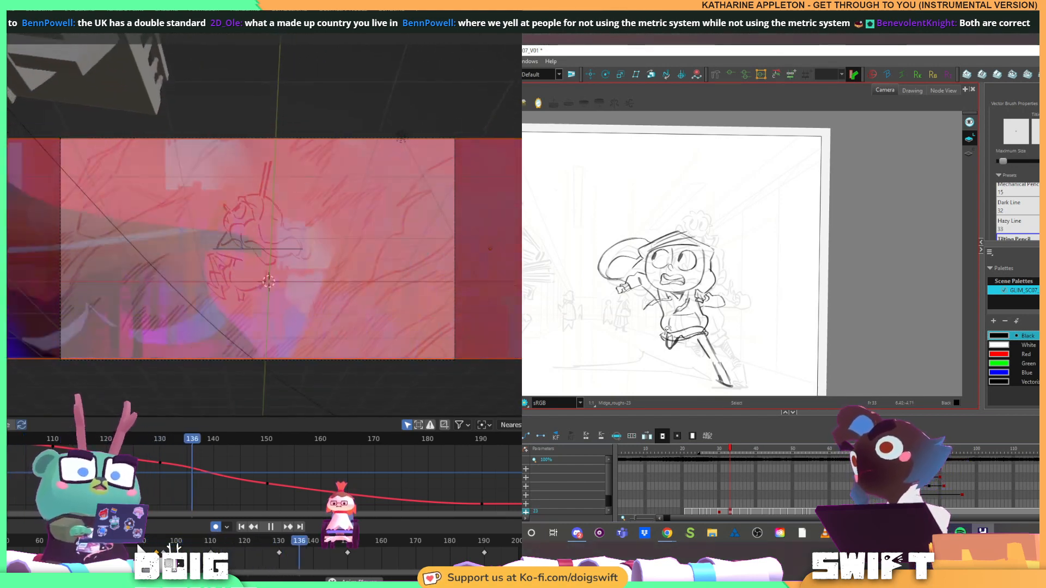
drag(668, 330, 661, 350)
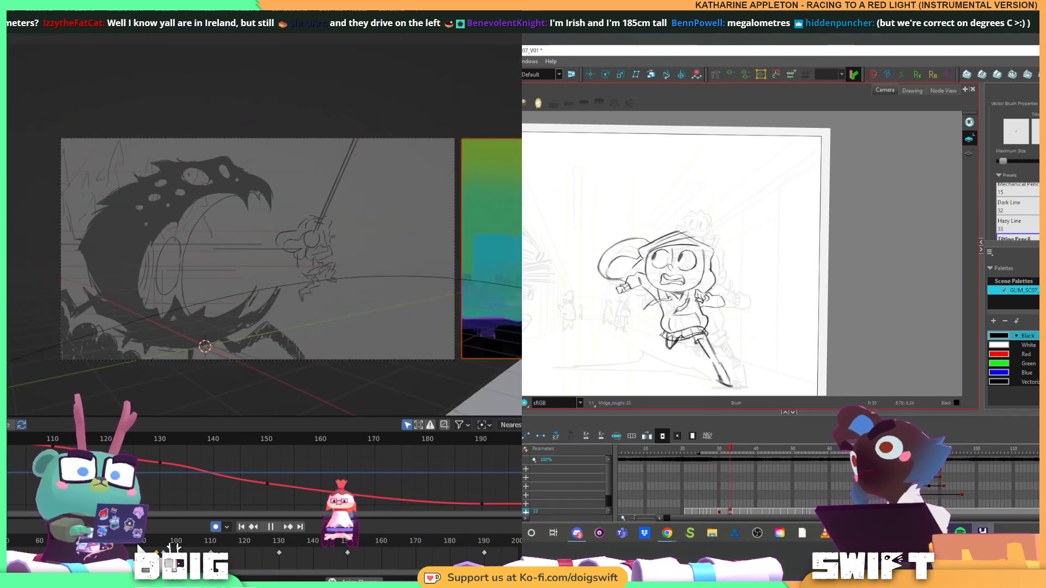
key(space)
key(f)
key(g)
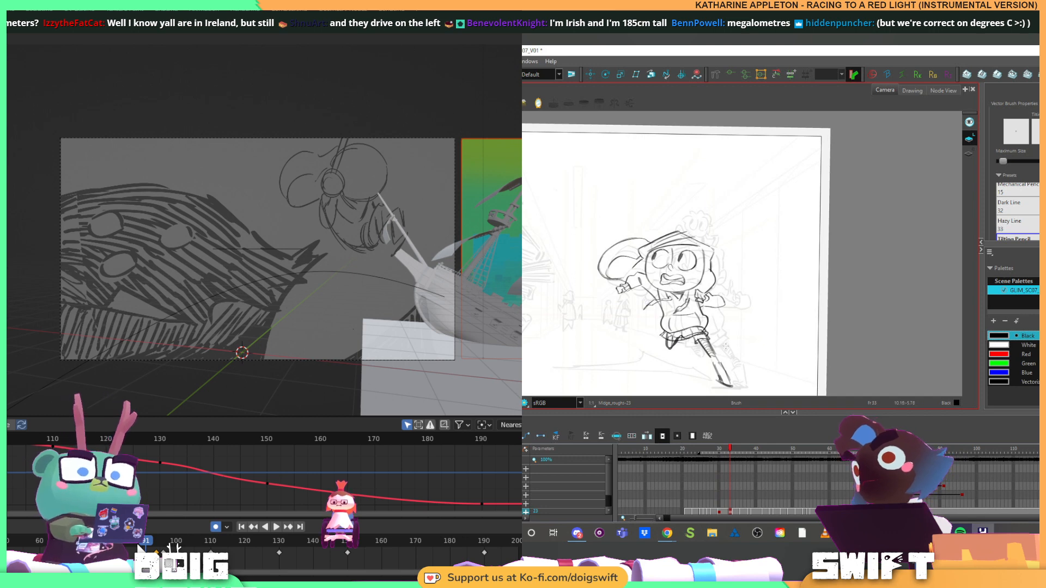
Flip repeatedly between the runner's current and previous drawings to check the extended leg and boot
drag(718, 350, 705, 343)
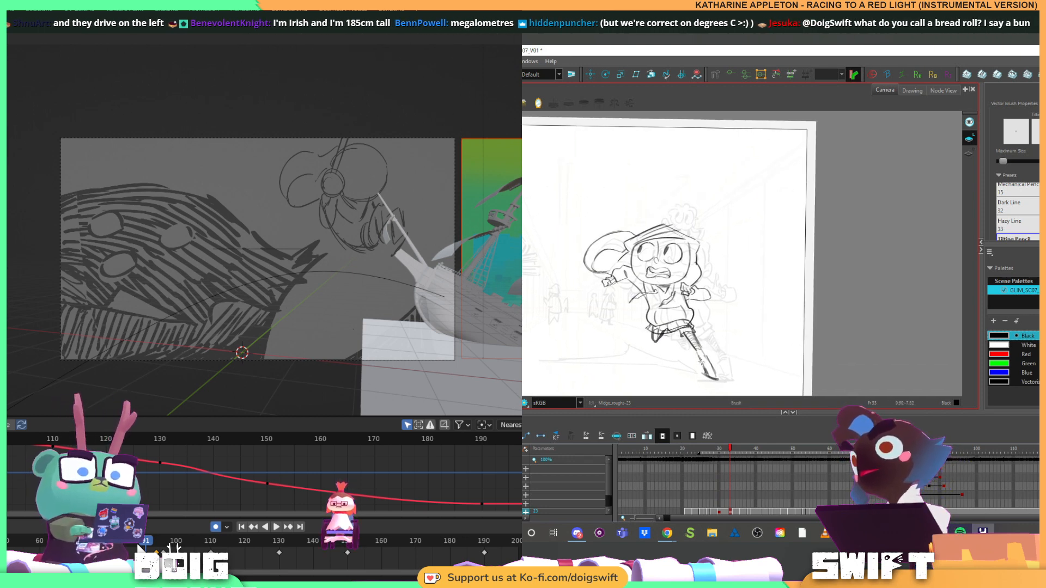
key(f)
key(g)
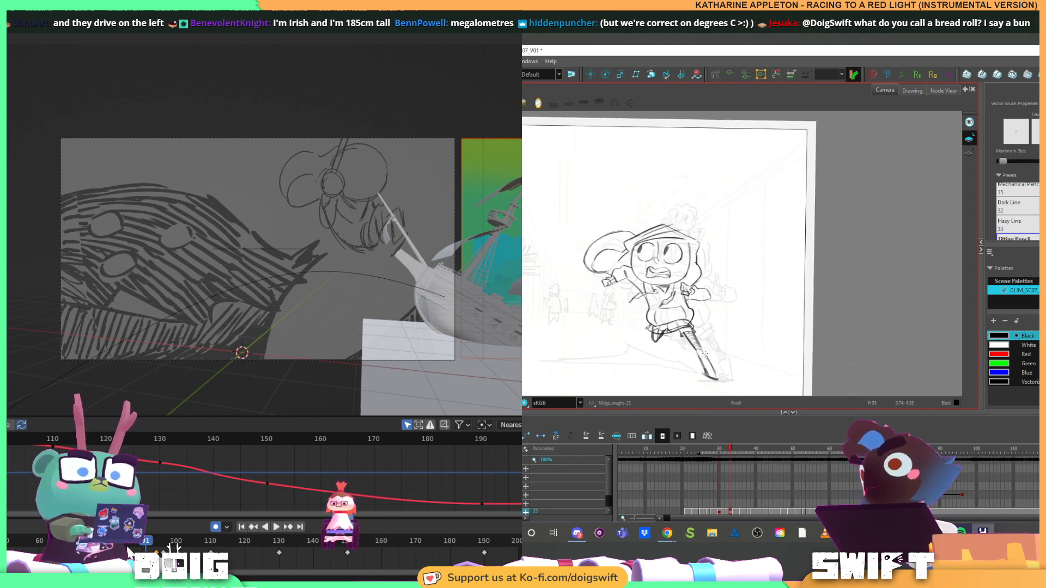
key(f)
key(g)
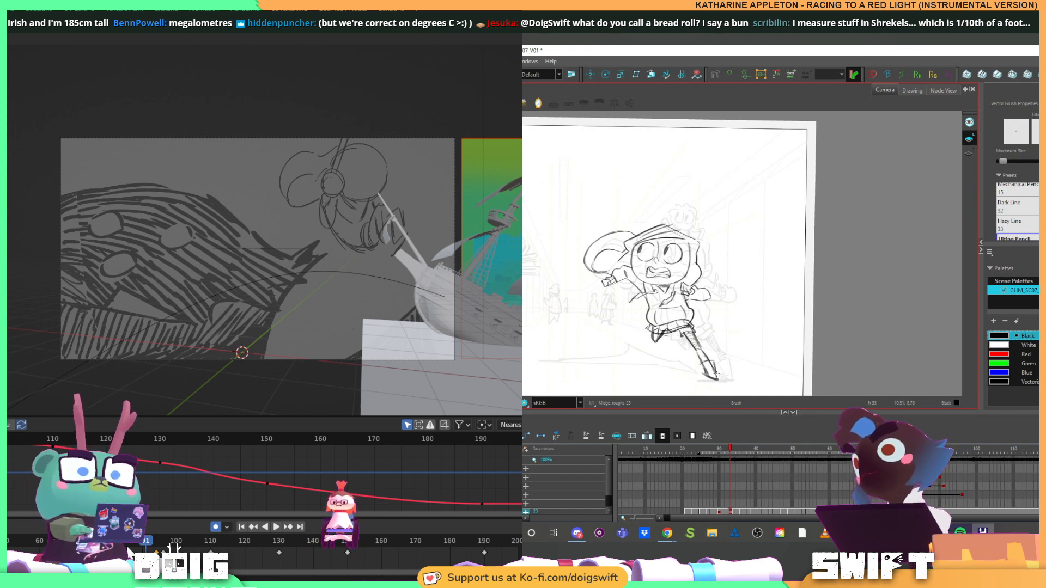
key(f)
key(g)
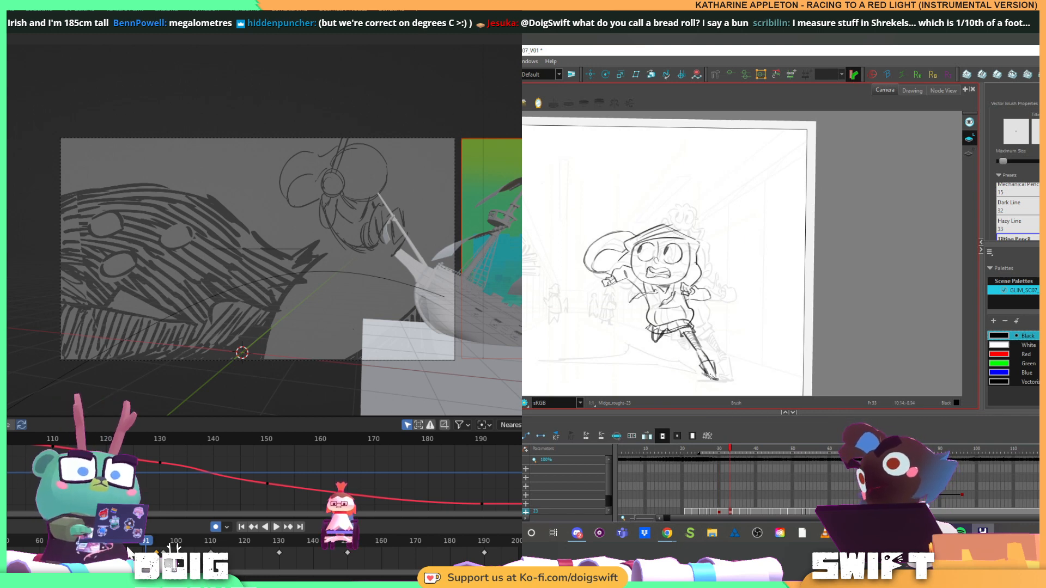
key(f)
key(g)
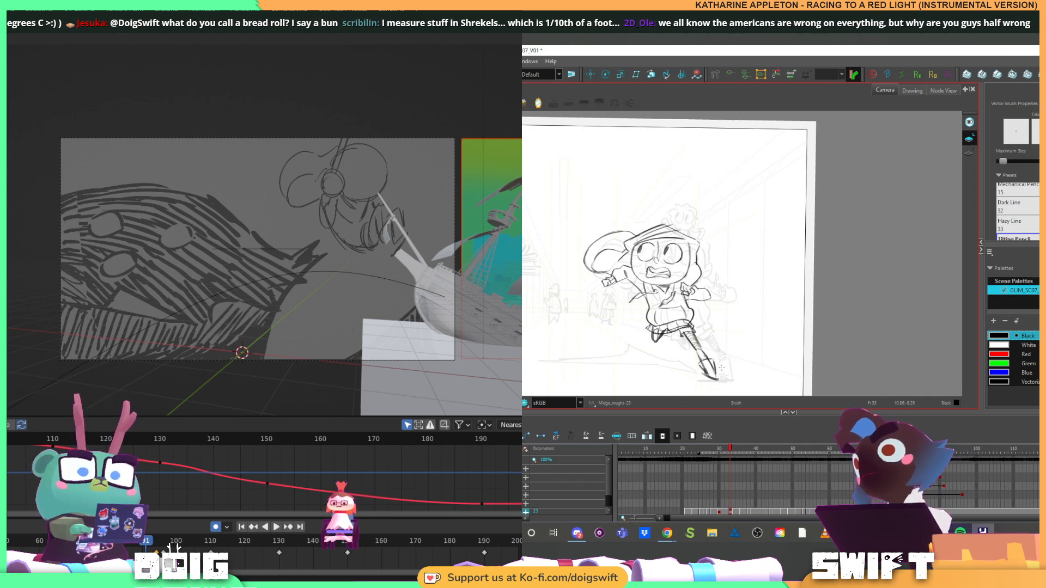
Step through the runner's later key poses and back to the current drawing, comparing it with its neighbours
key(g)
key(h)
key(g)
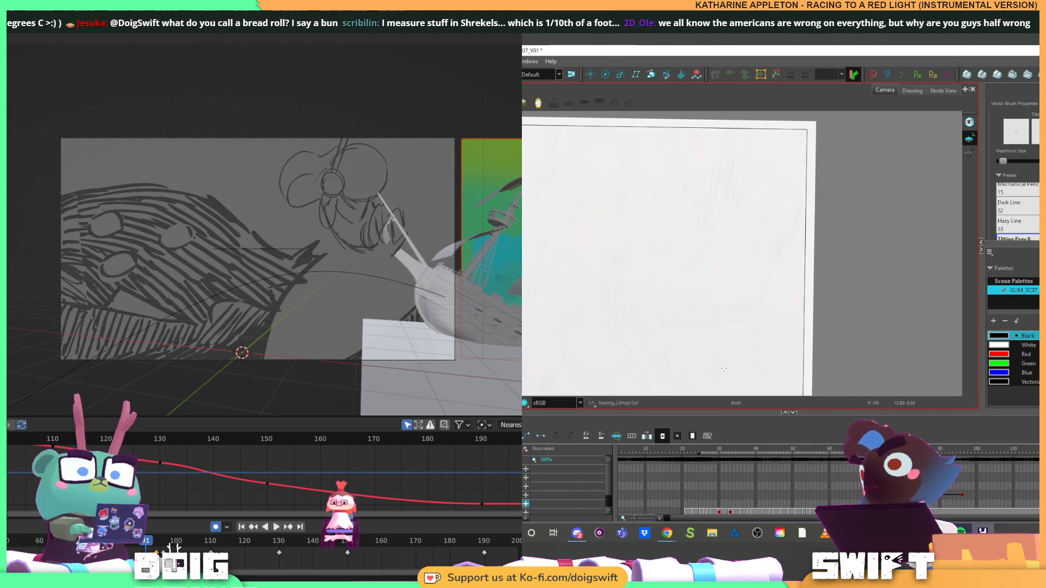
click(741, 511)
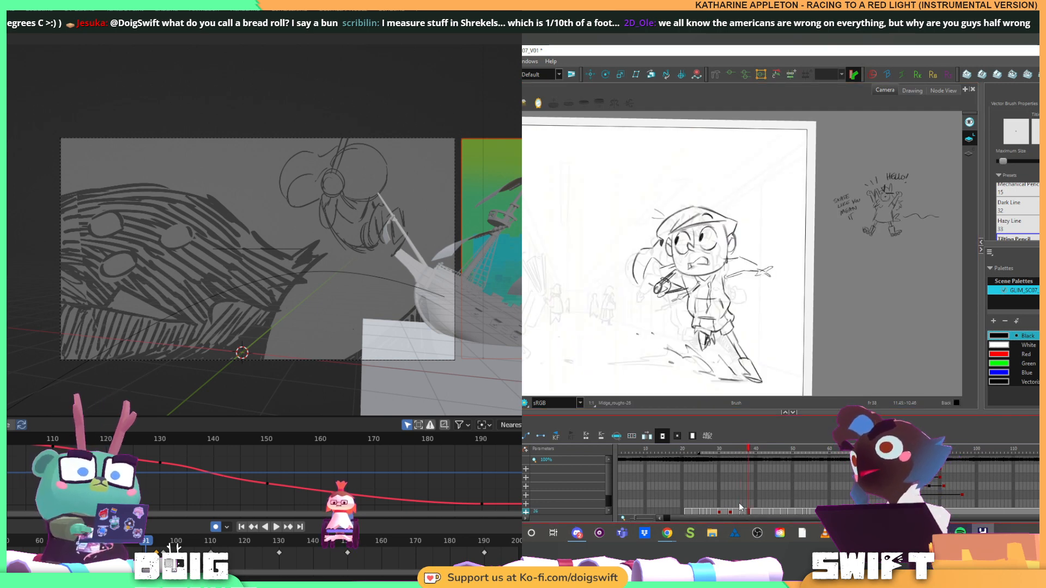
key(f)
key(g)
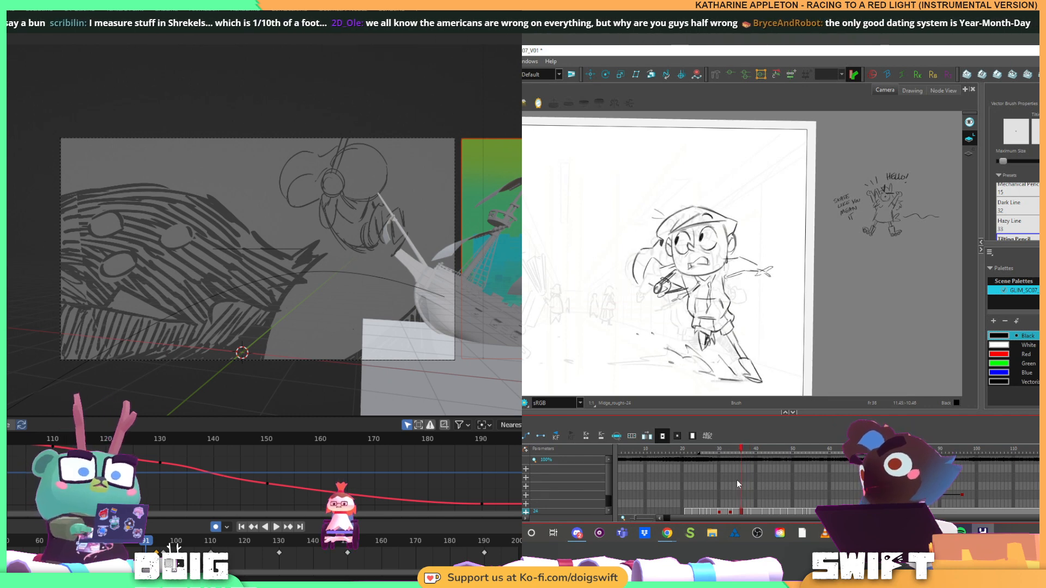
key(f)
key(f)
key(f)
key(f)
key(g)
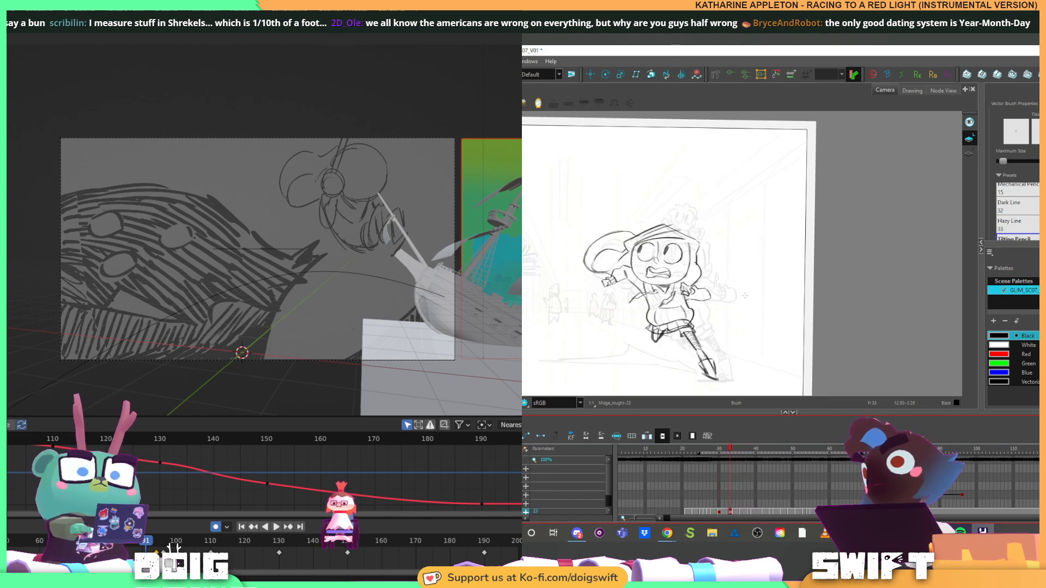
key(f)
key(g)
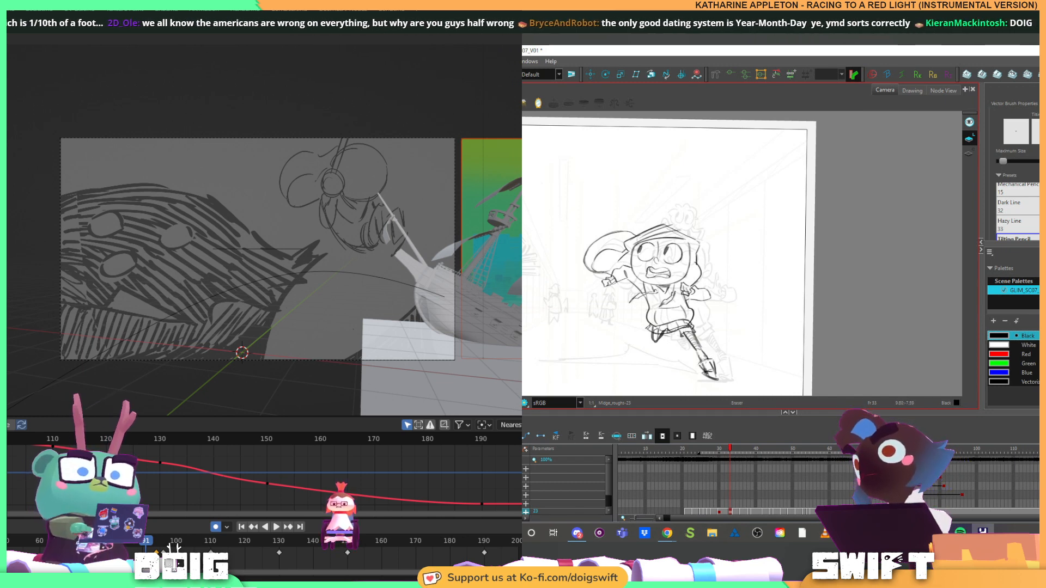
Select the strokes on the runner's extended foot, and clean up the extra lines inside the boot with the Eraser
key(alt+s)
click(710, 365)
key(alt+e)
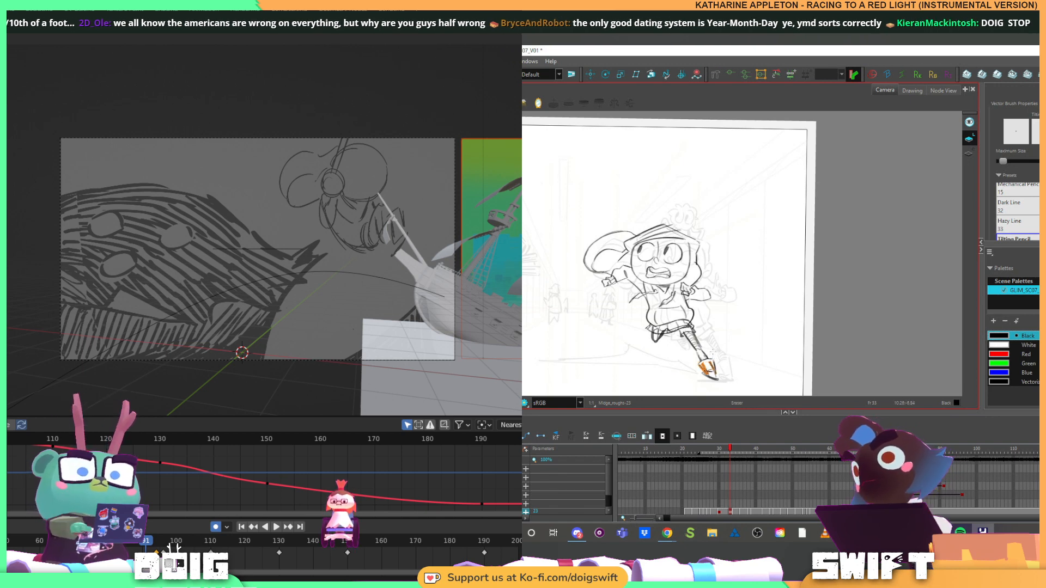
key(alt+s)
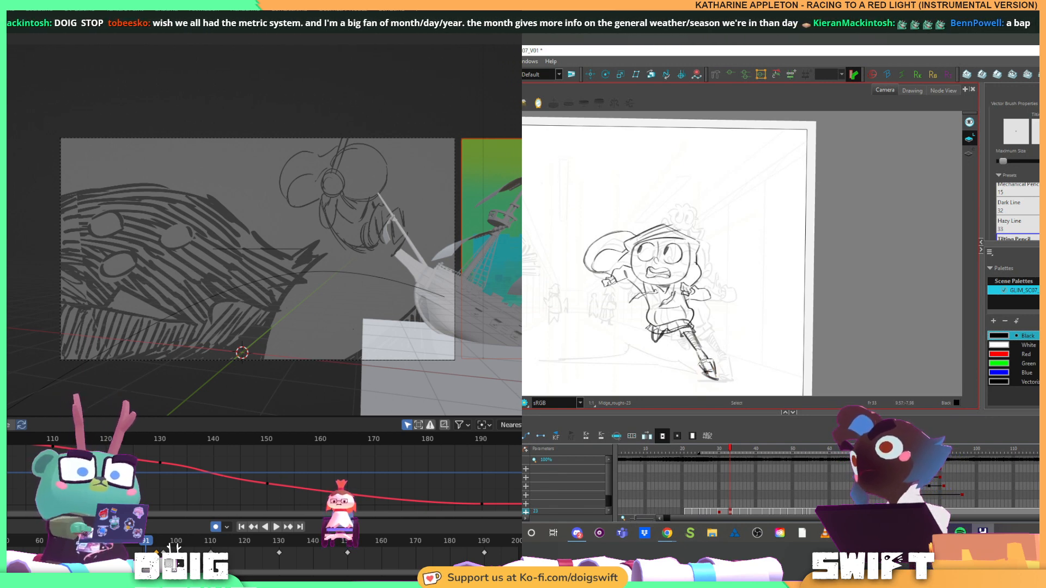
key(alt+e)
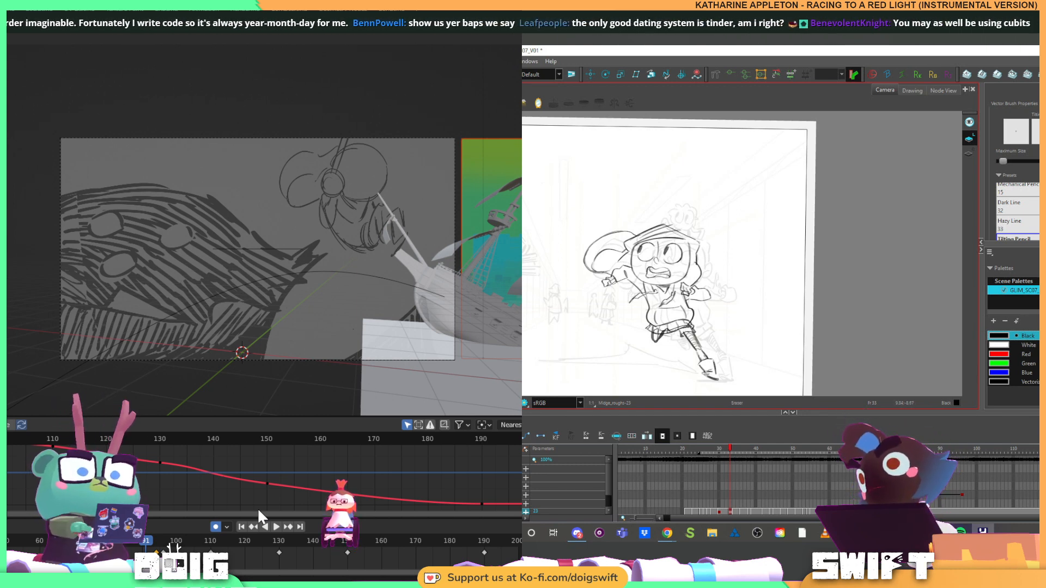
key(alt+s)
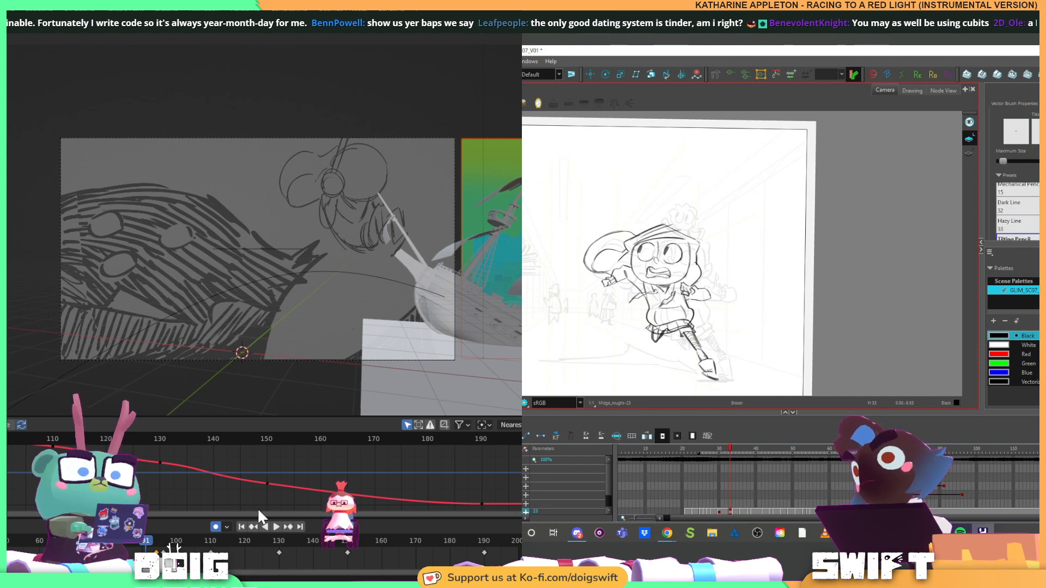
key(alt+e)
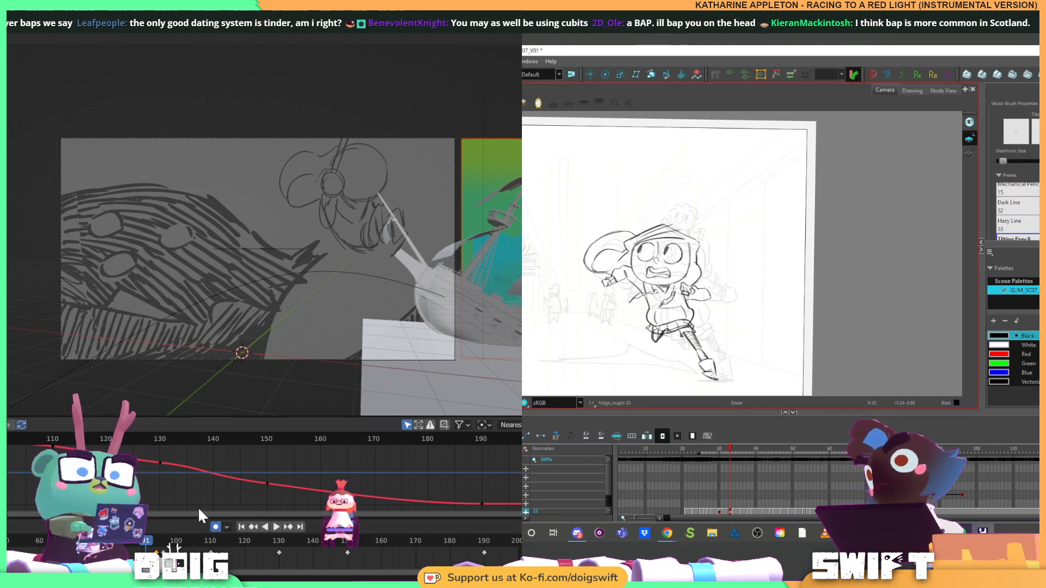
Check the boot against the previous drawing, touch up its sole with the brush and Eraser, and undo the last change
key(f)
key(g)
key(alt+b)
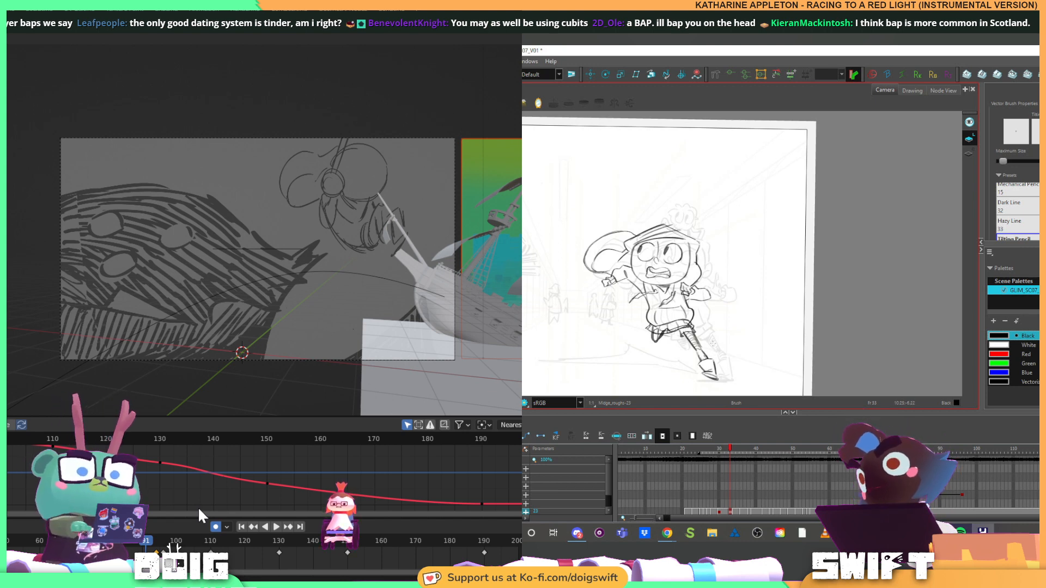
key(alt+e)
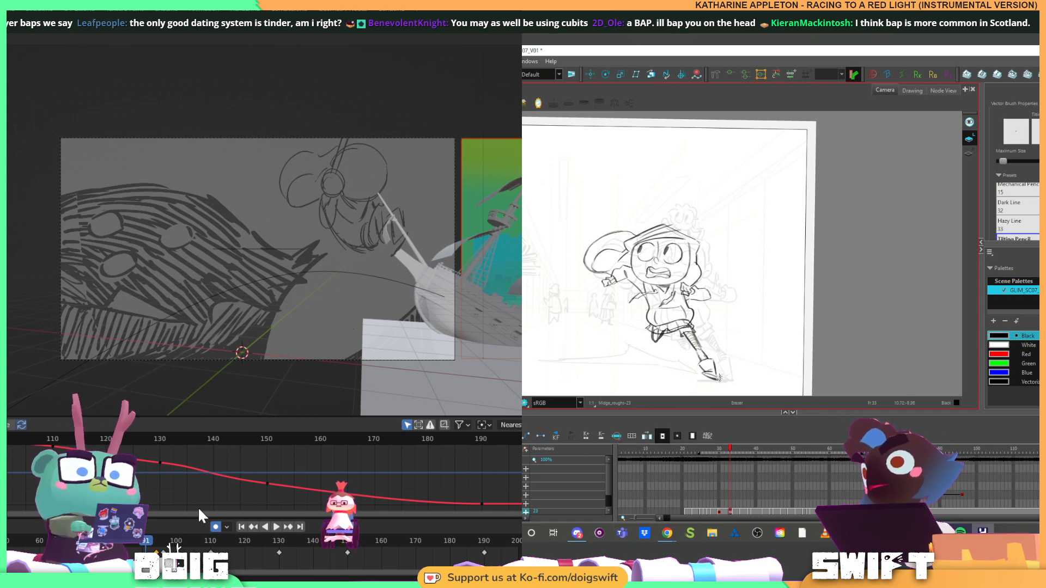
drag(702, 373, 717, 380)
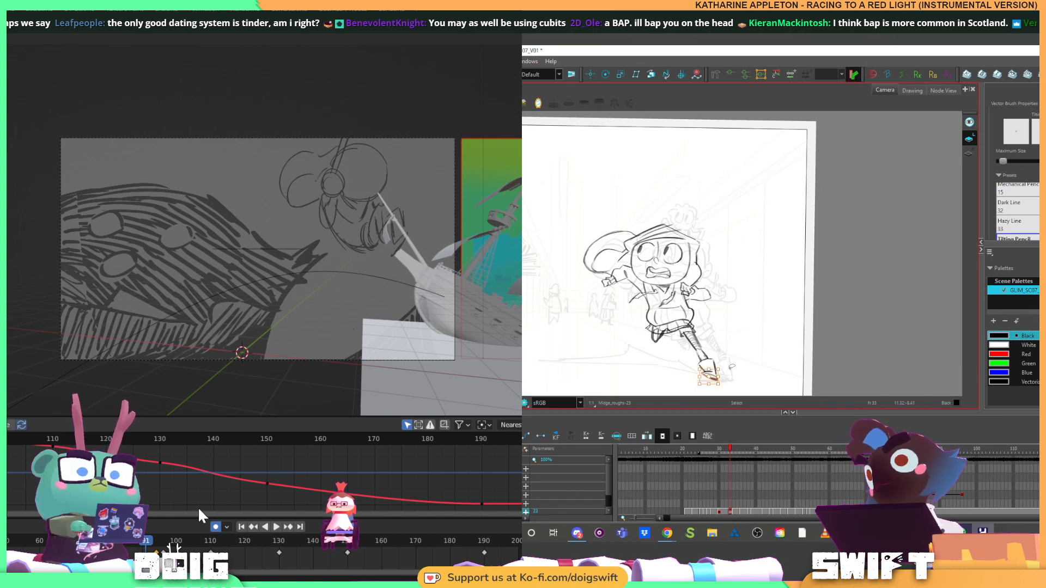
key(ctrl+z)
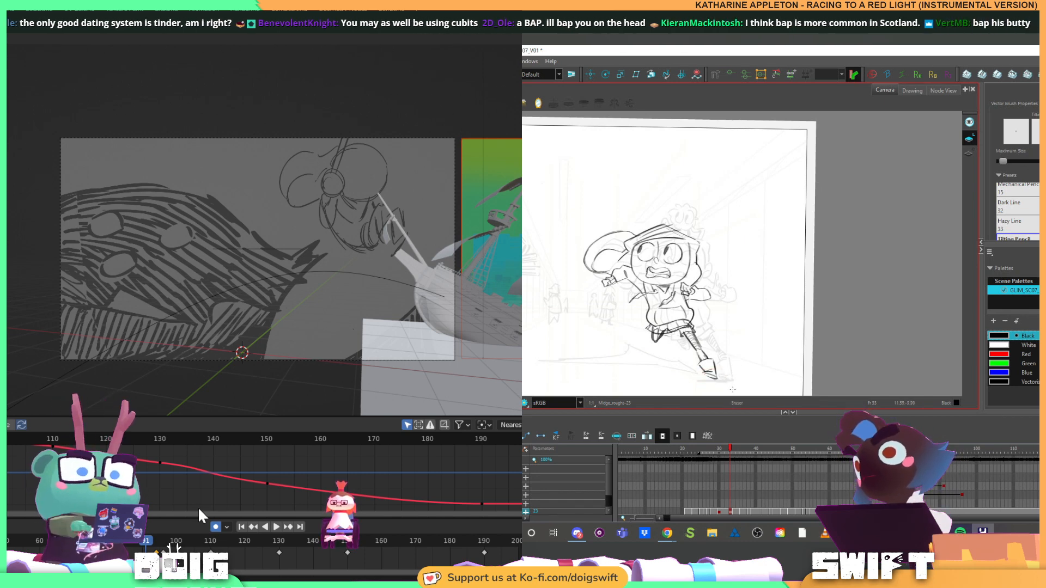
Compare the runner with the previous drawing, and delete the shin stroke above the extended boot
key(f)
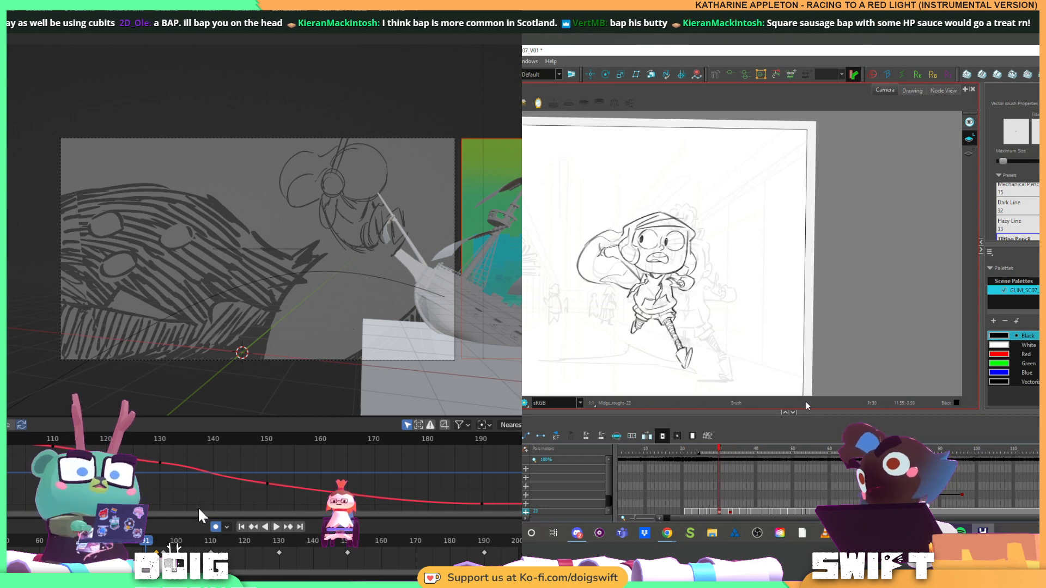
key(g)
key(alt+b)
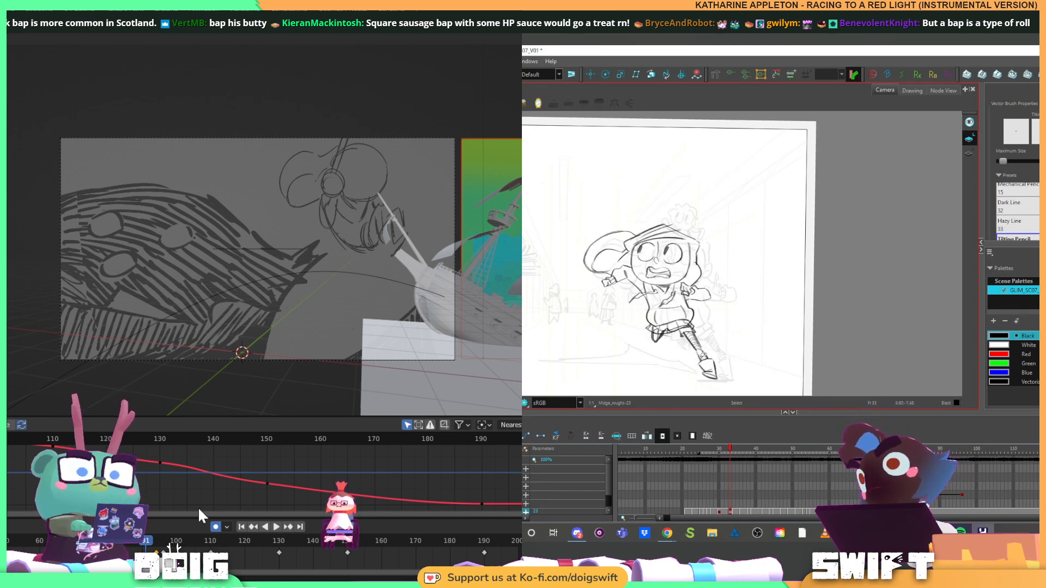
key(alt+s)
click(706, 354)
key(alt+b)
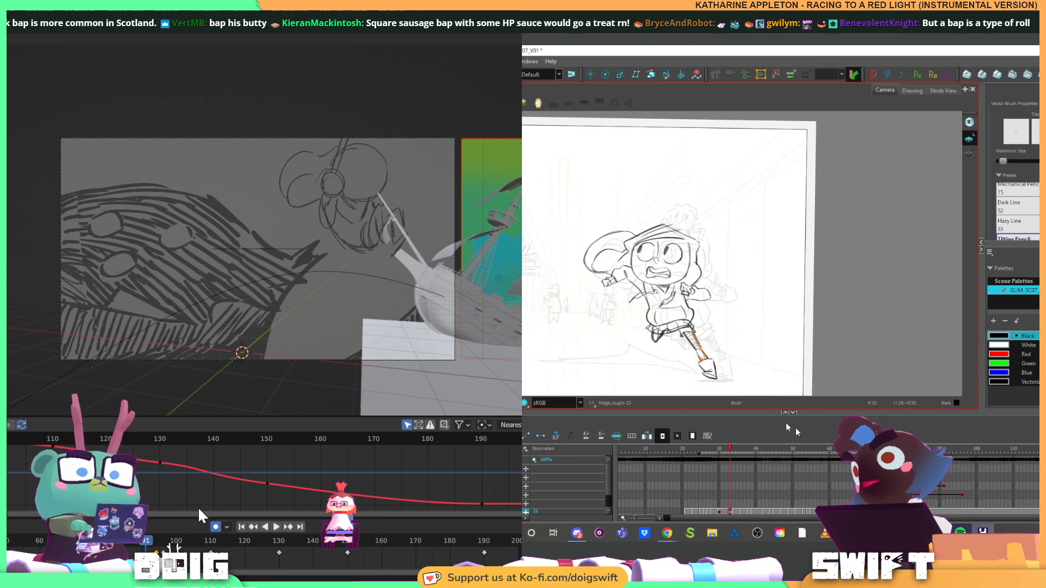
key(Delete)
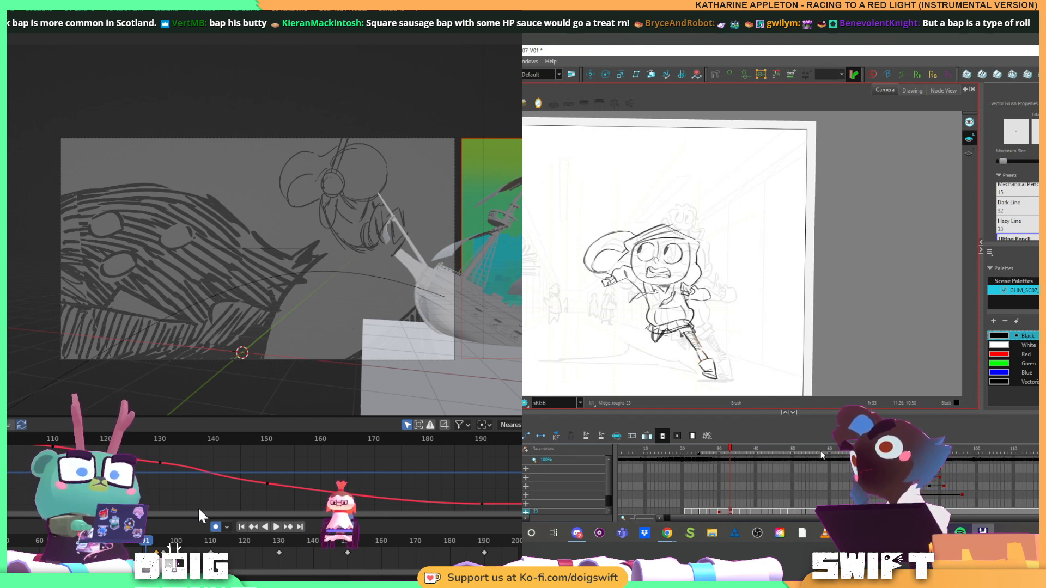
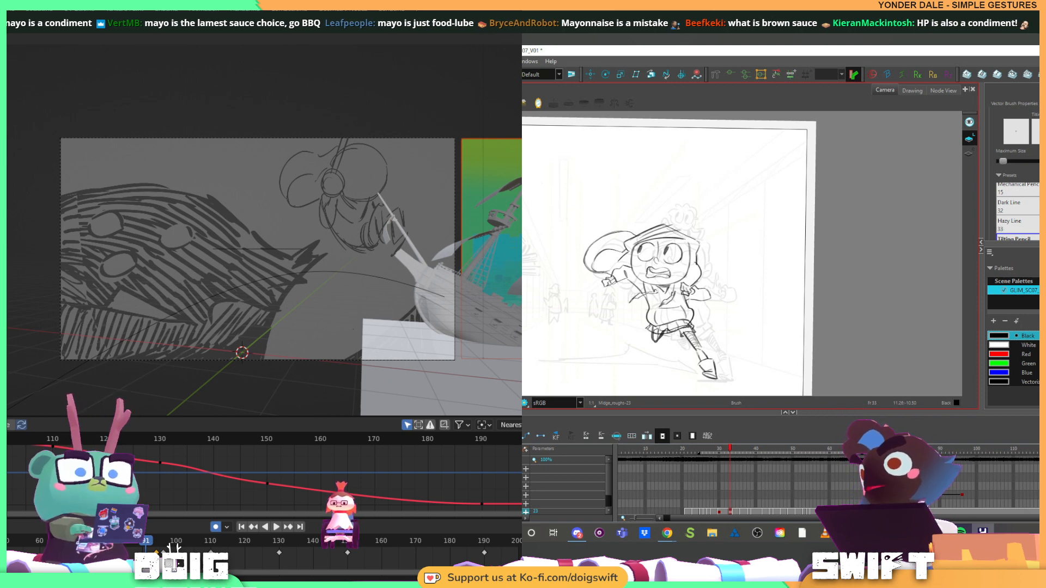
Select and delete the stray strokes on the runner's lower shin, just above the extended boot
key(alt+s)
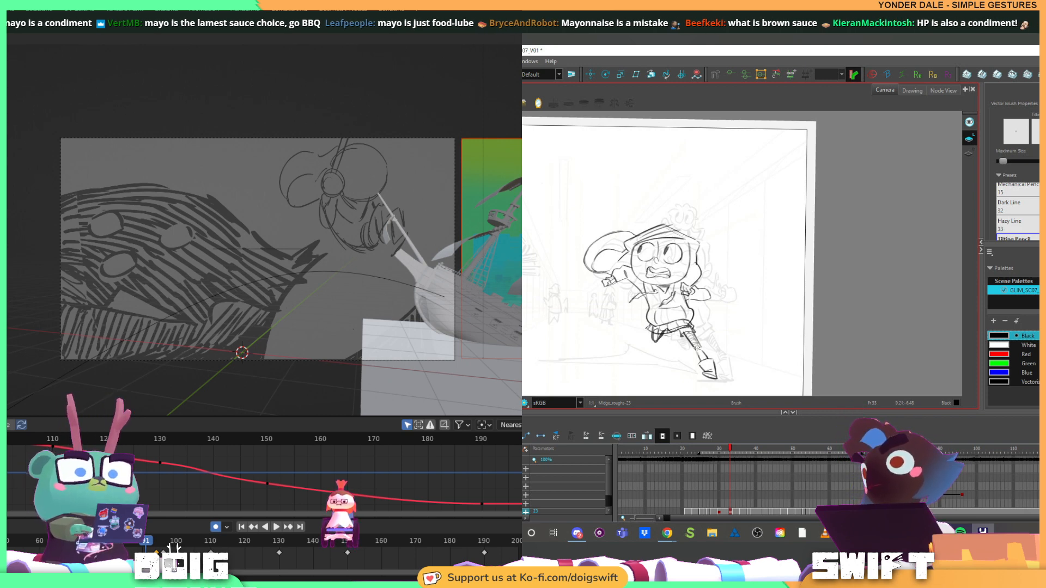
click(703, 349)
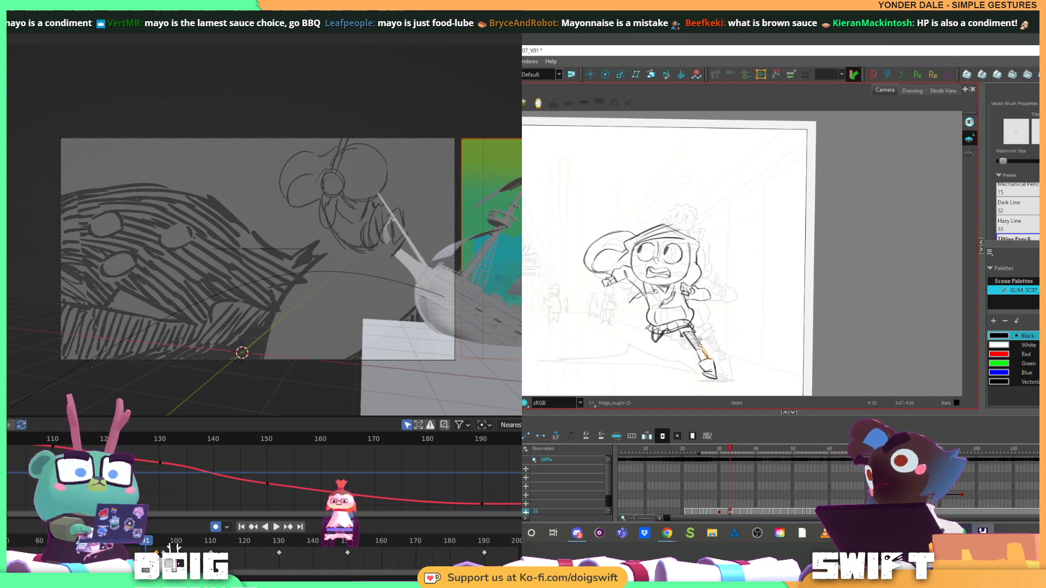
key(Delete)
click(701, 349)
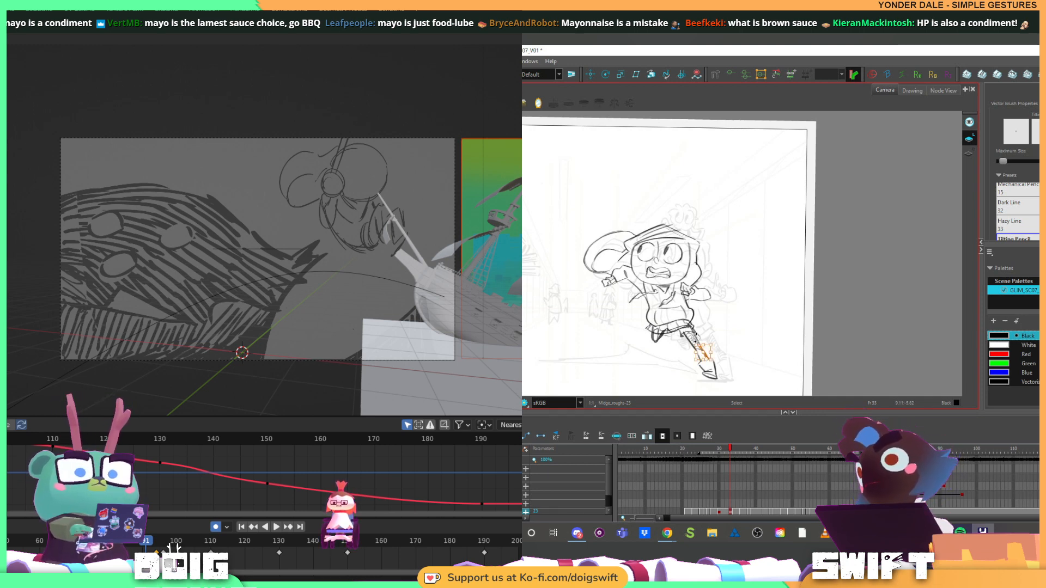
key(Delete)
key(alt+b)
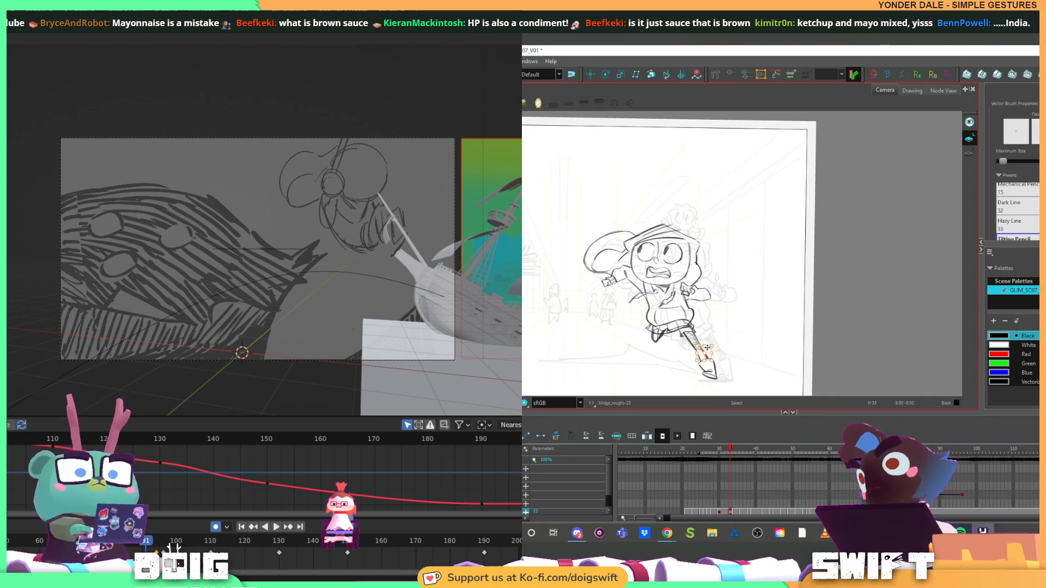
Delete the remaining overlapping strokes where the extended shin meets the boot, and switch back to the brush
key(alt+s)
click(707, 348)
key(Delete)
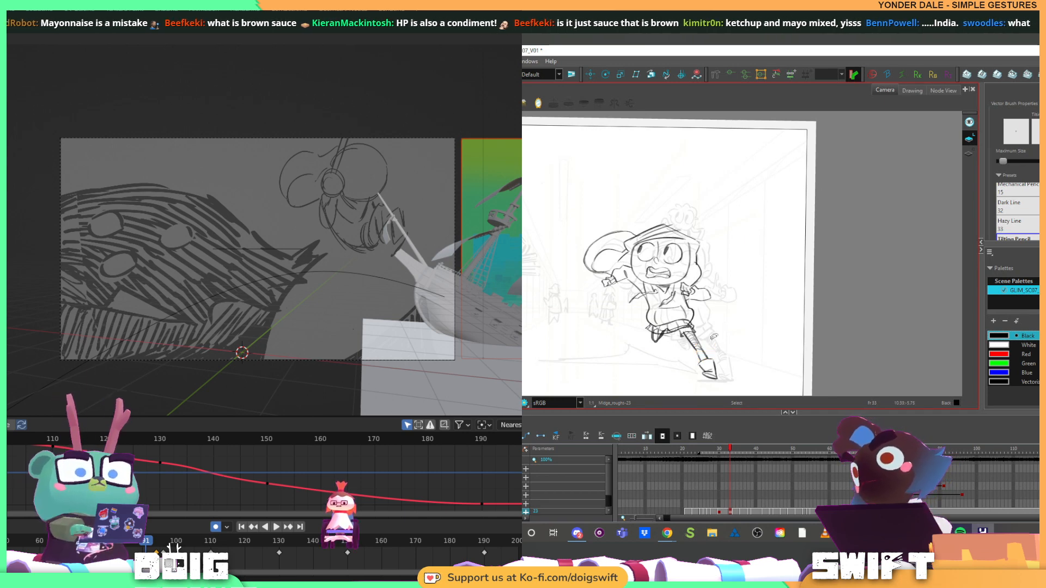
click(706, 347)
click(708, 348)
key(Delete)
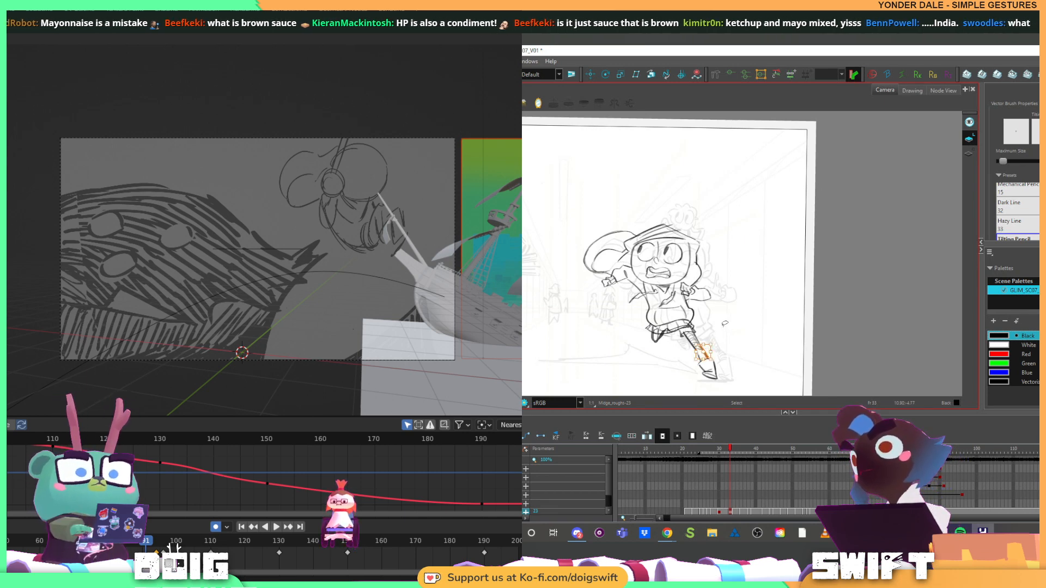
key(alt+b)
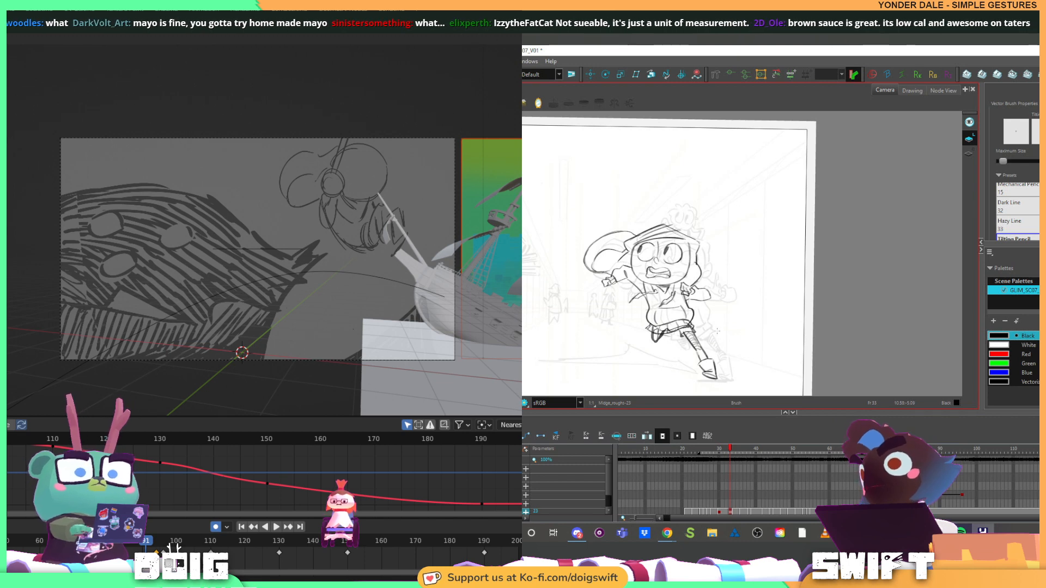
Brush over the bent knee below the skirt, and select the rough strokes around the knee and hem for cleanup
drag(653, 334, 673, 330)
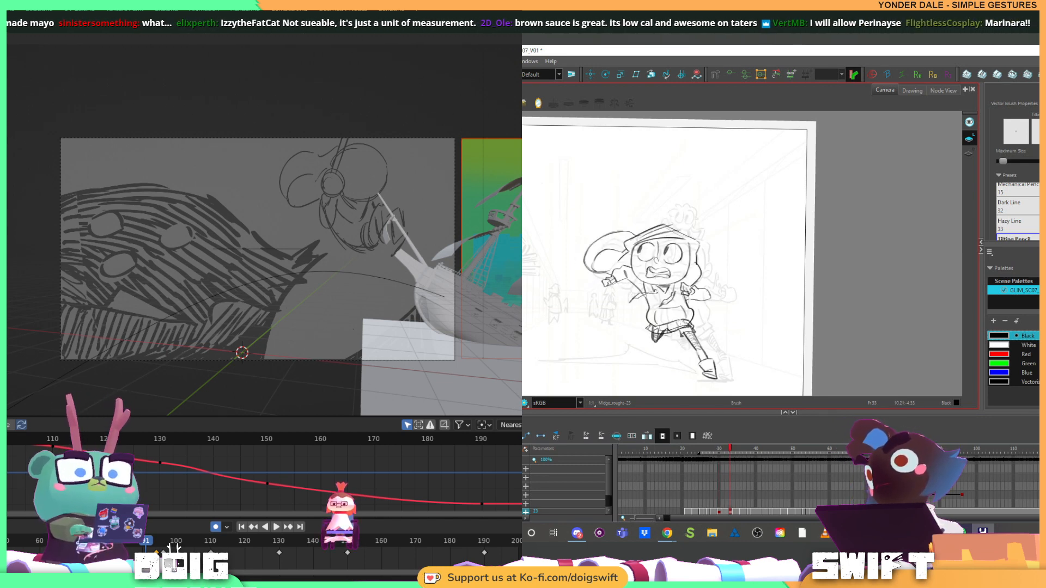
key(alt+e)
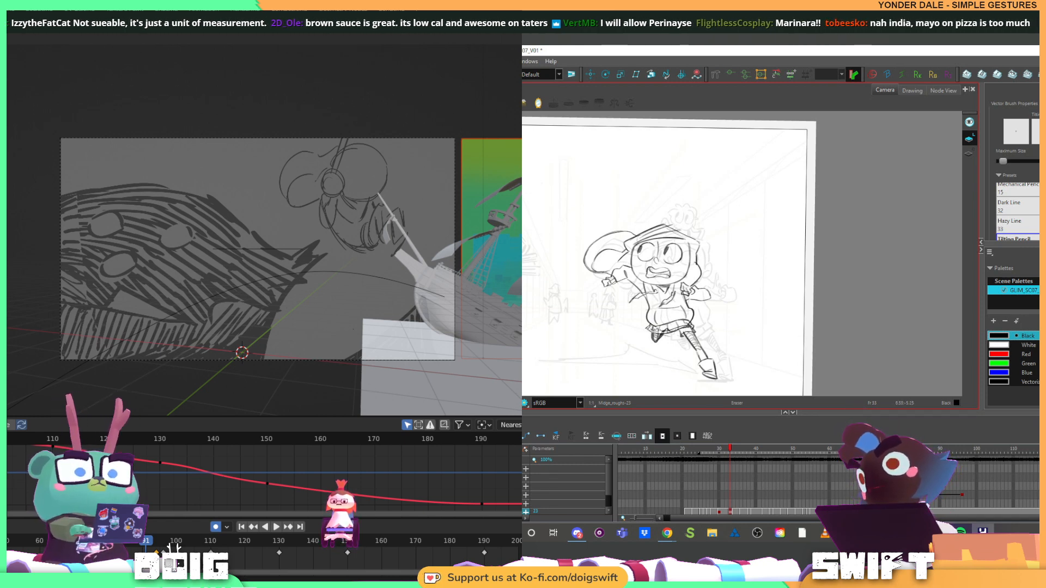
key(alt+s)
click(656, 332)
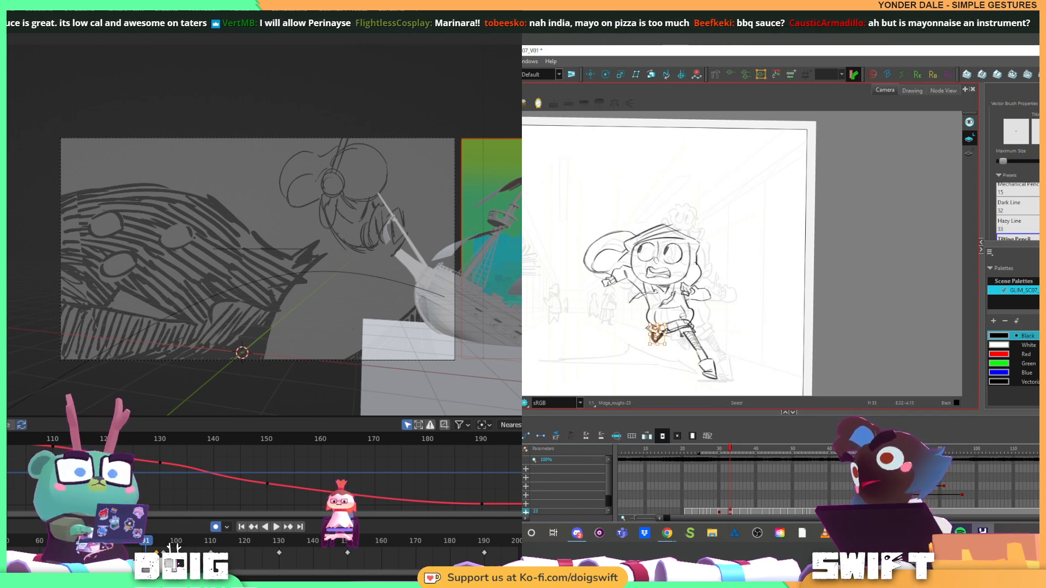
click(683, 316)
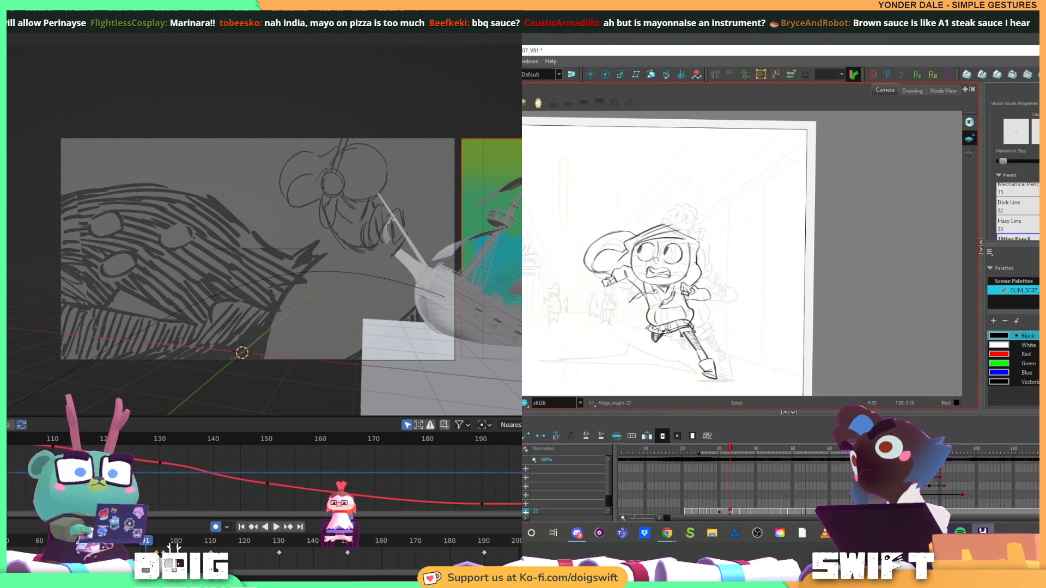
key(alt+b)
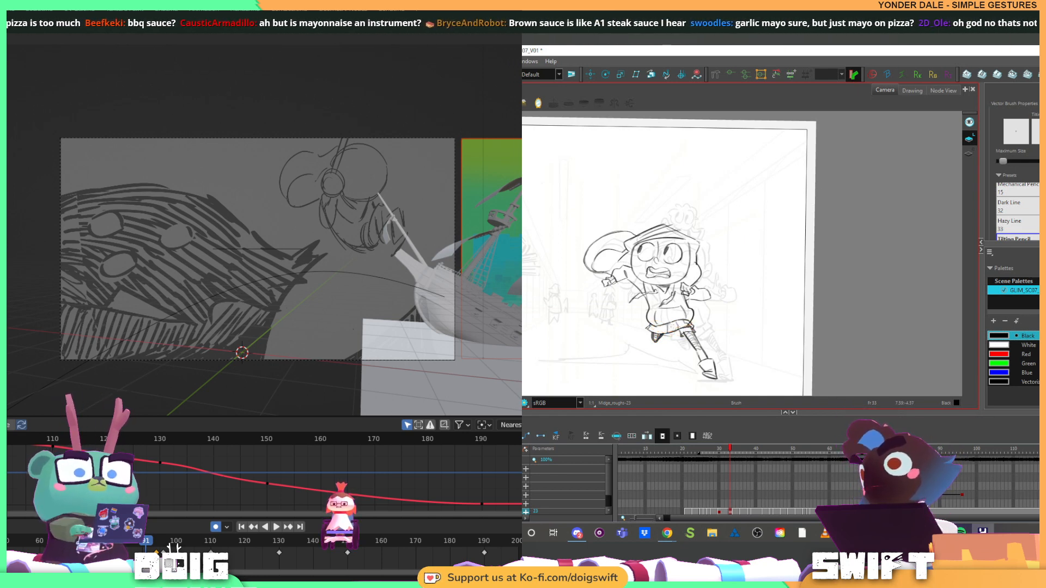
key(alt+e)
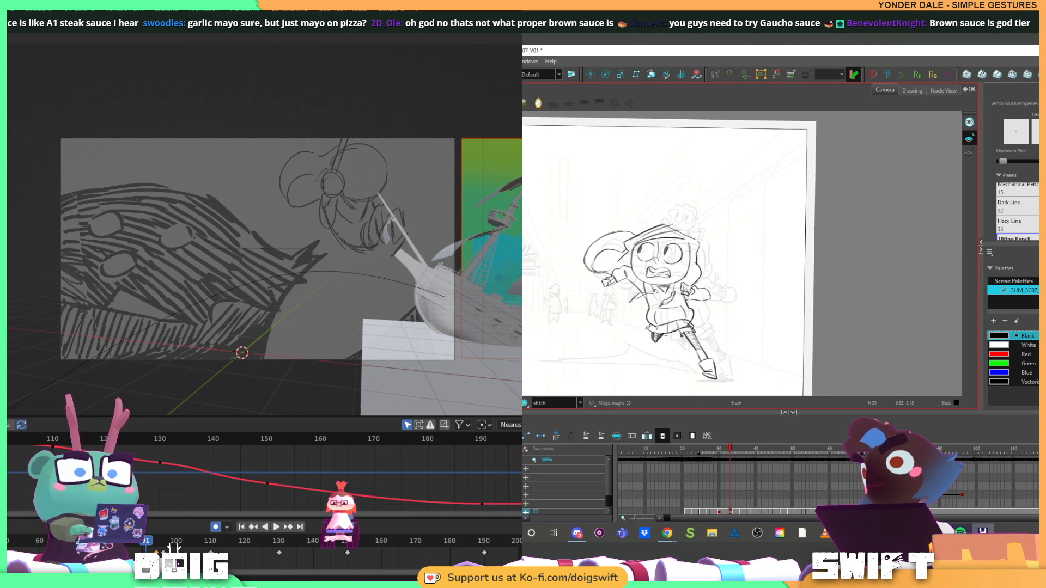
Flip repeatedly between the runner's current and previous drawings to compare the legs and skirt
key(f)
key(g)
key(f)
key(g)
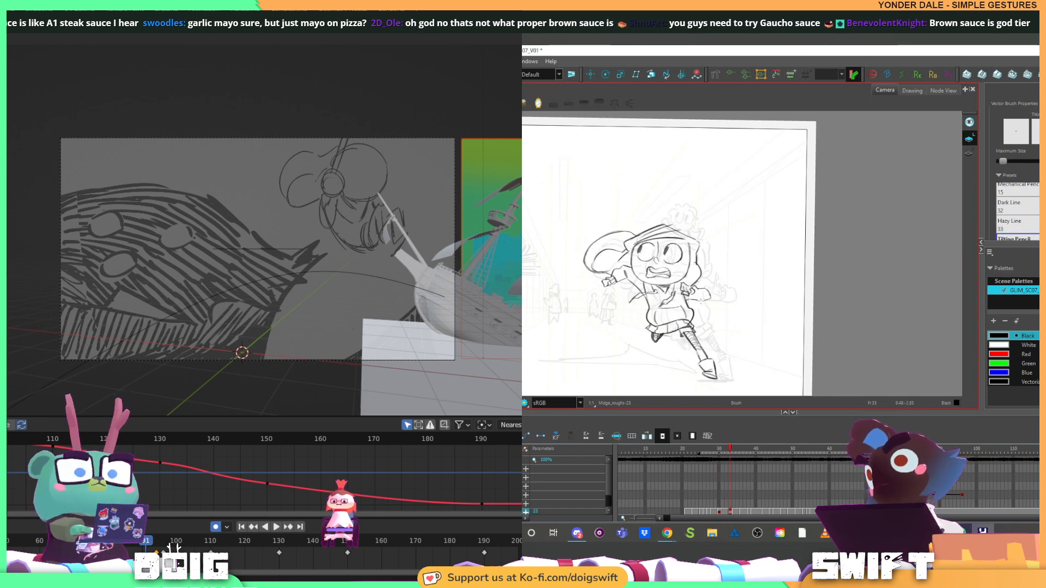
key(f)
key(g)
key(f)
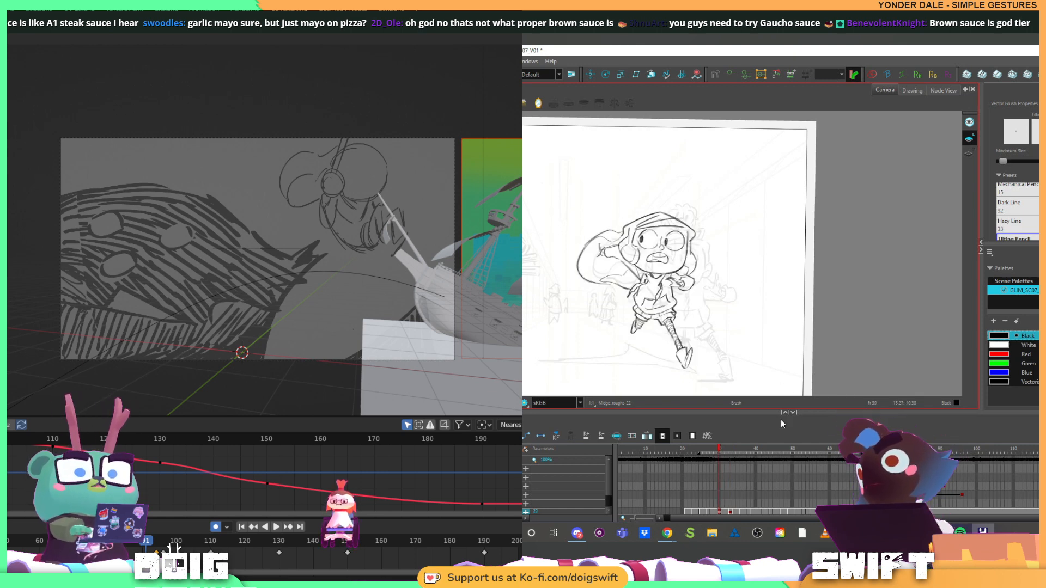
key(g)
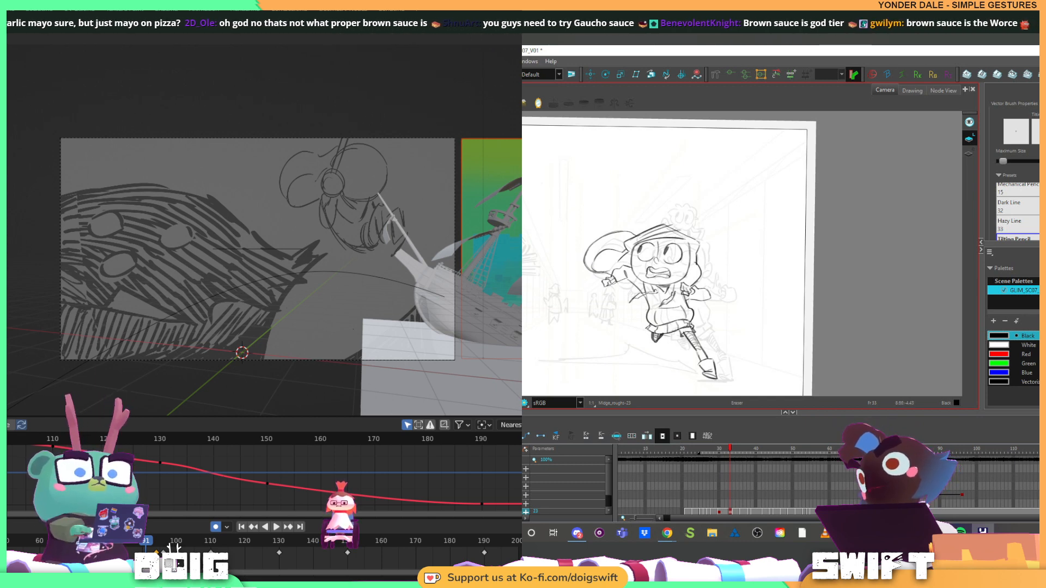
Touch up the skirt hem above the legs, and check it against the previous drawing
drag(691, 324, 664, 333)
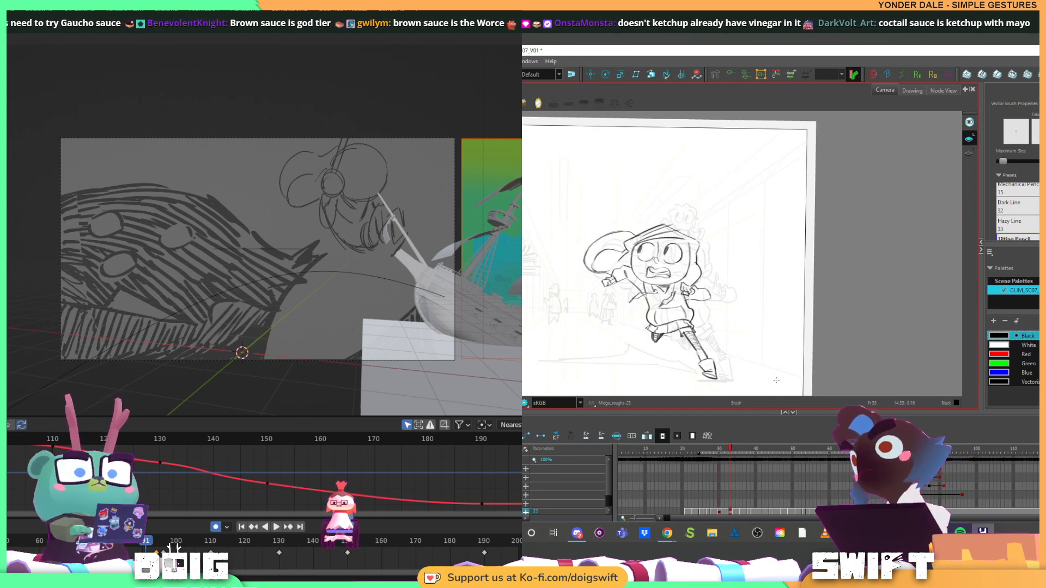
key(f)
key(g)
key(alt+b)
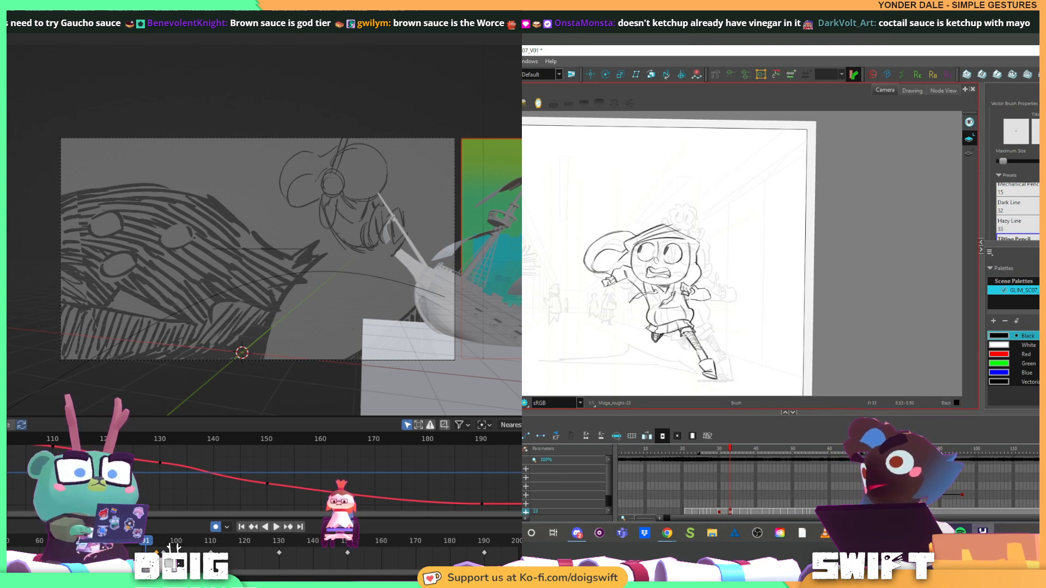
key(f)
key(g)
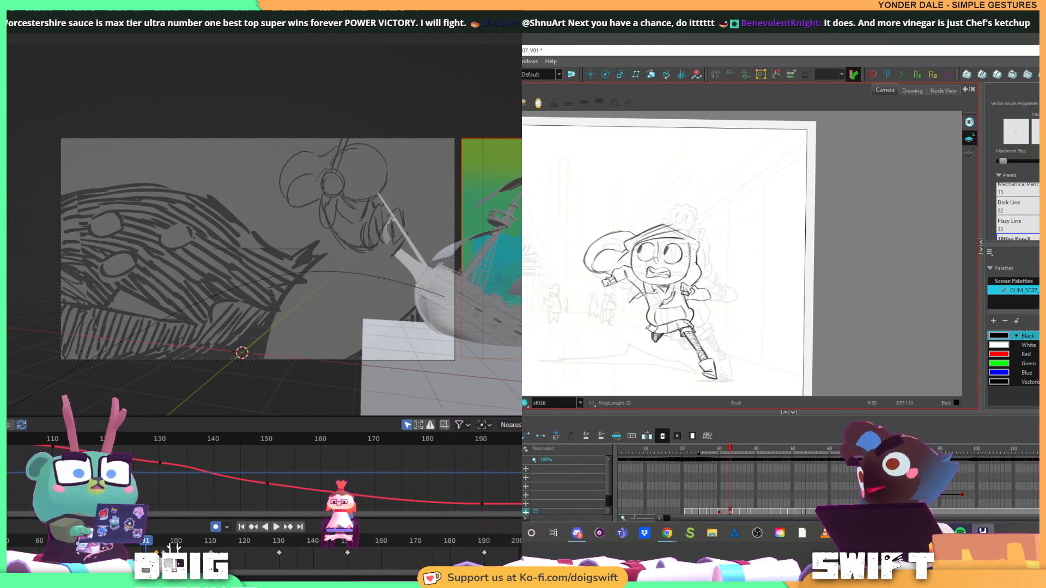
Rework the strokes beside the runner's face, delete the selected line across the forehead, and compare with the previous drawing
key(alt+s)
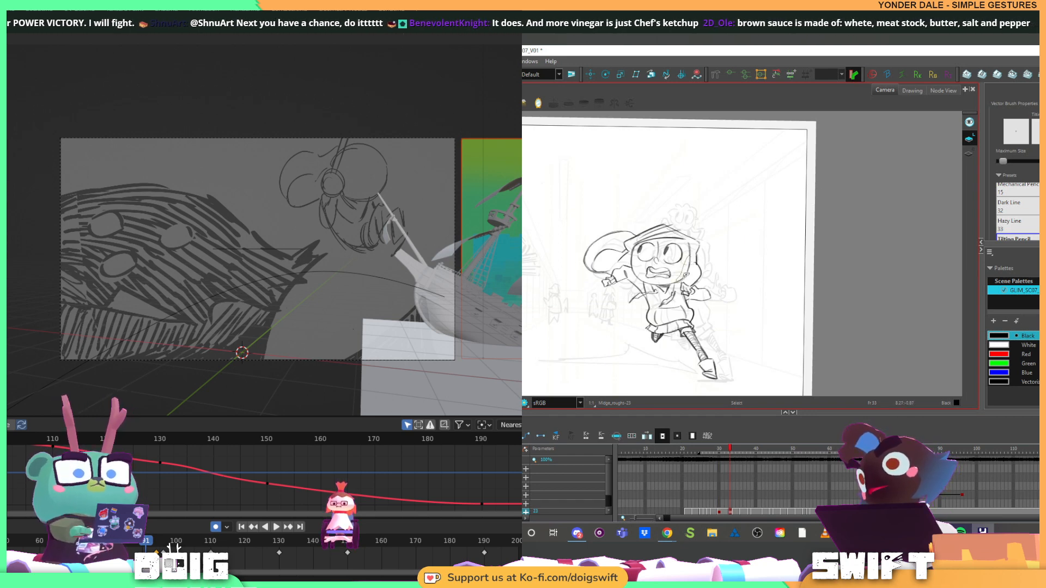
drag(691, 249, 684, 244)
click(690, 255)
key(alt+b)
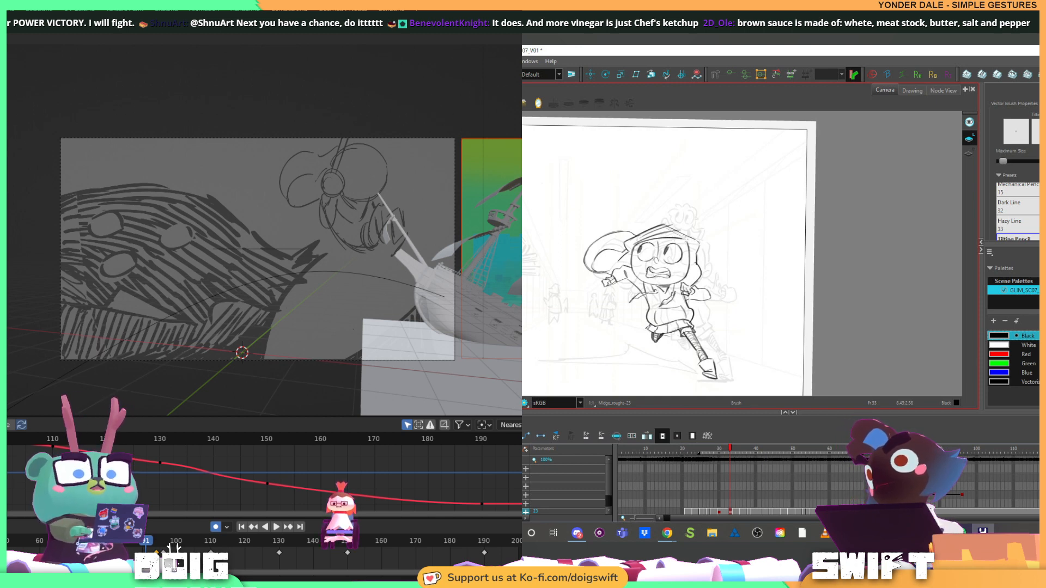
click(688, 241)
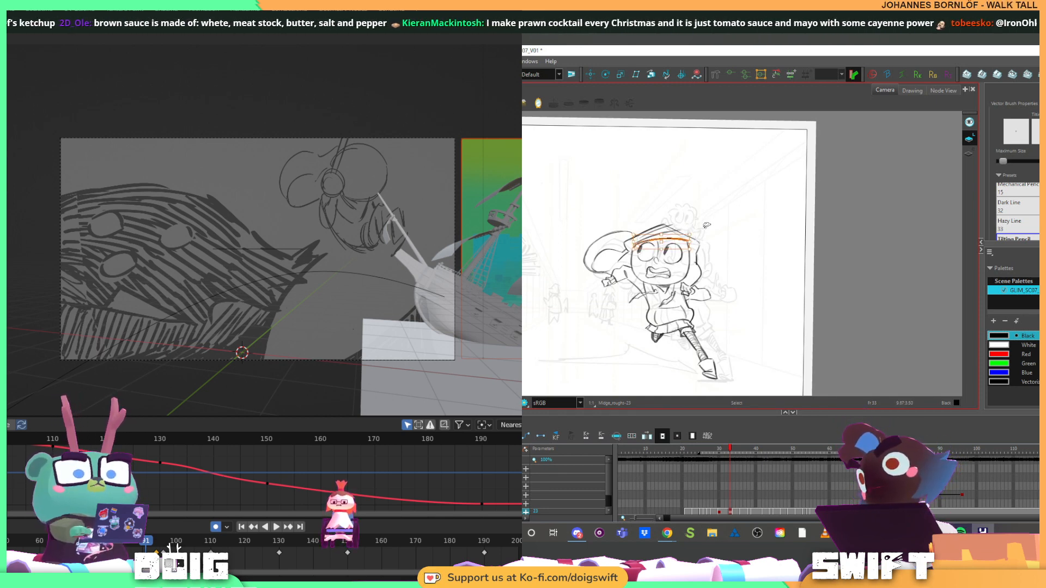
key(Delete)
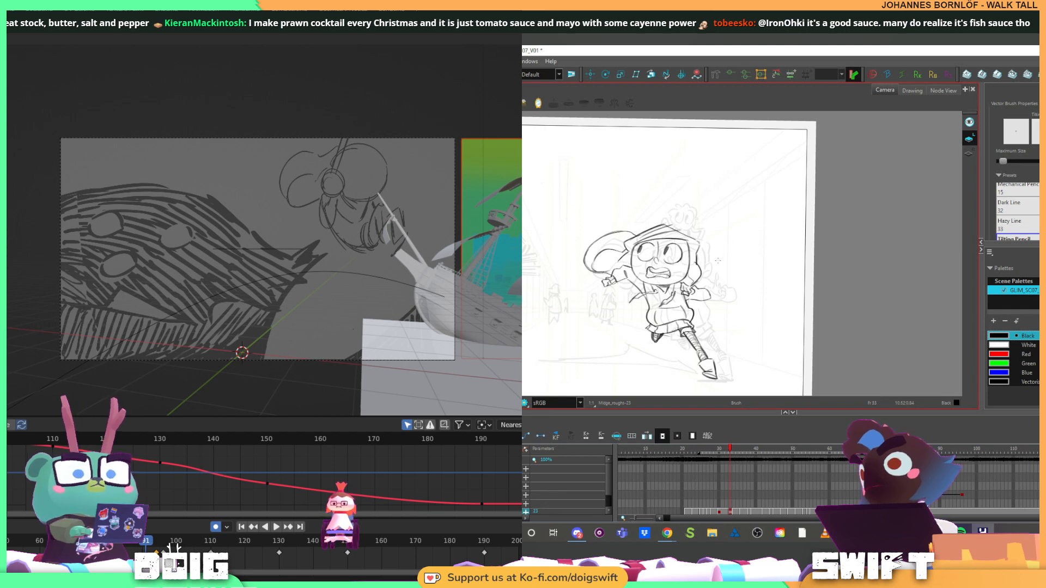
key(f)
key(g)
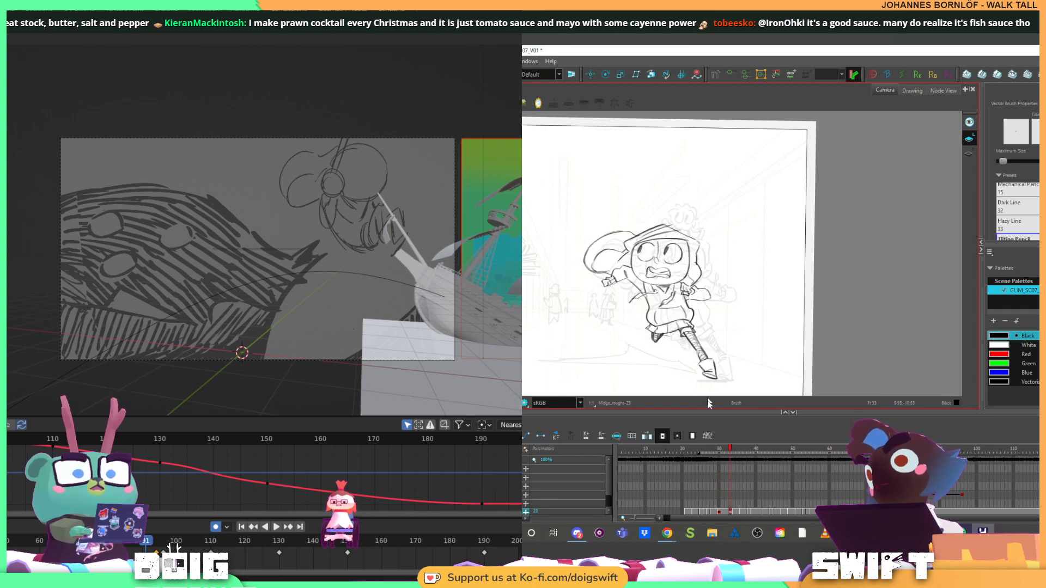
Advance to the runner's next key pose at frame 34, comparing it with the two drawings before it
key(period)
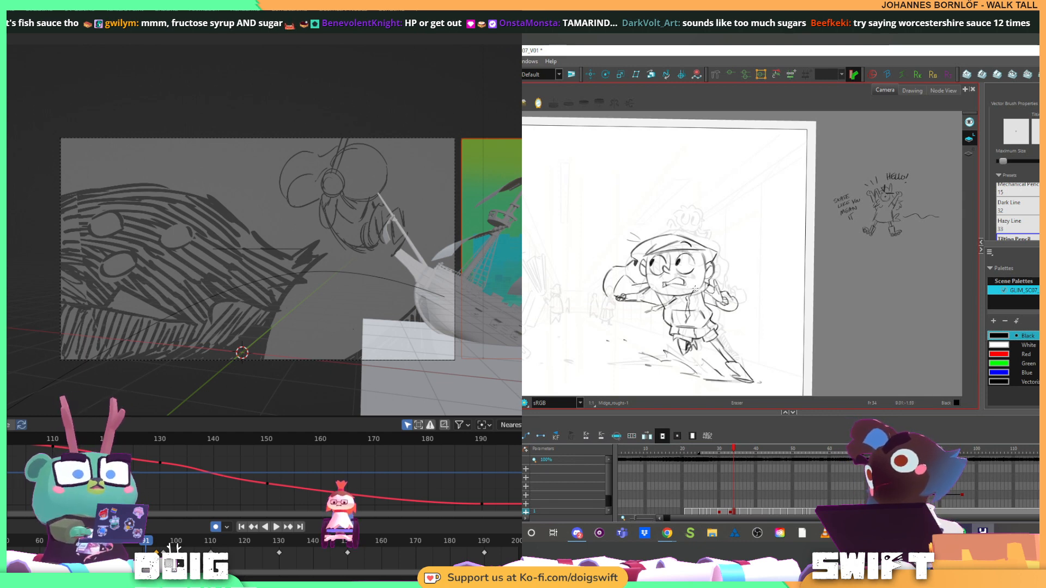
key(comma)
key(period)
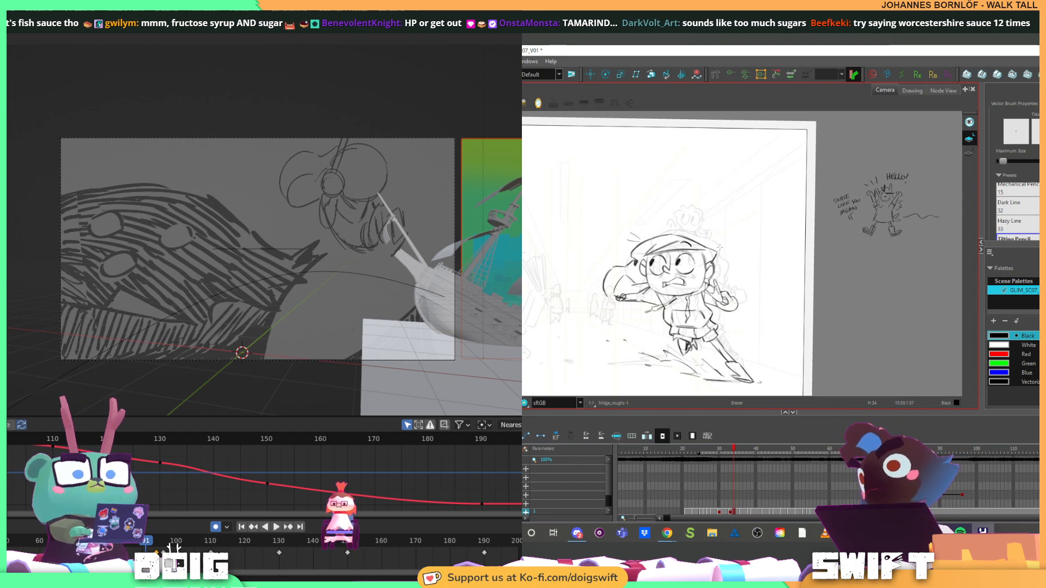
key(comma)
key(comma)
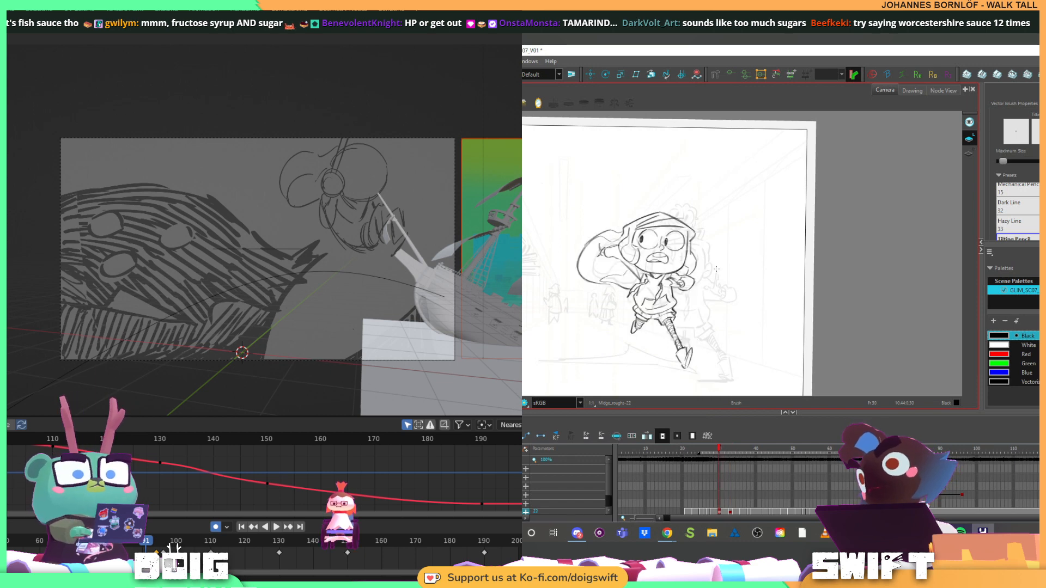
key(period)
key(period)
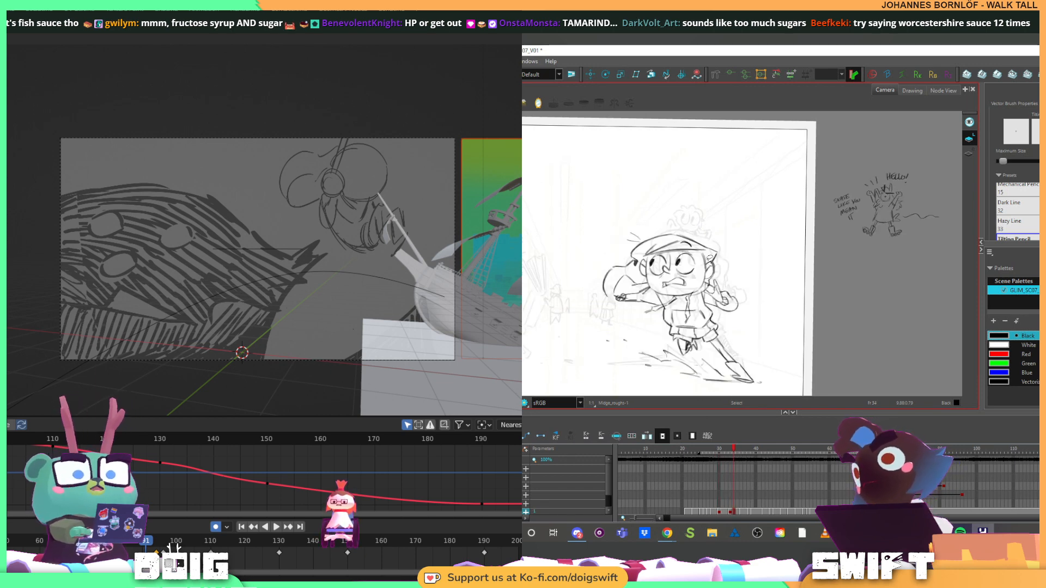
Select both ear outlines on the frame 34 pose, and rework the strokes beside the head with the brush
click(710, 260)
key(alt+b)
drag(645, 276, 647, 258)
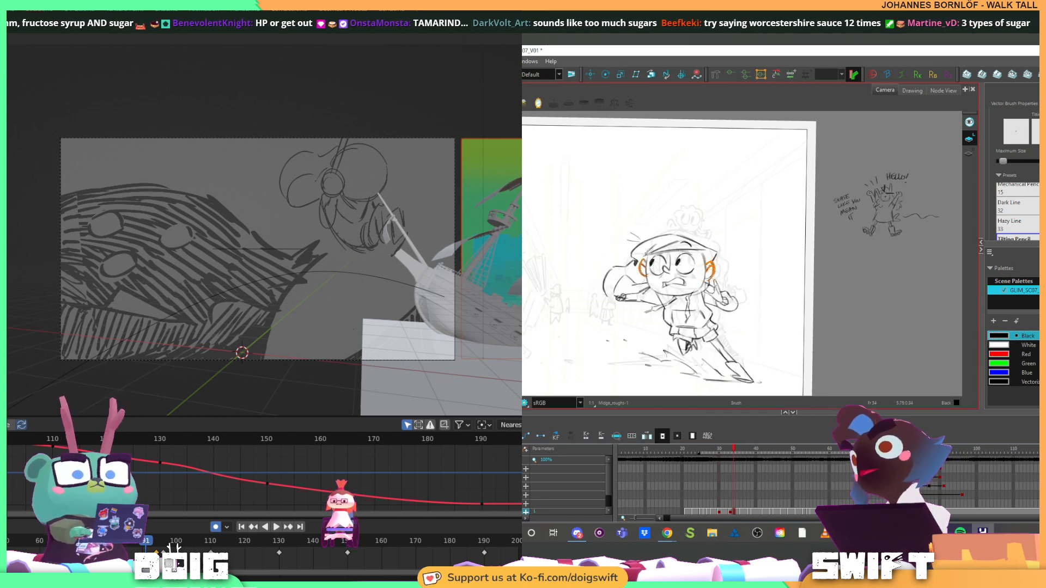
key(ctrl+z)
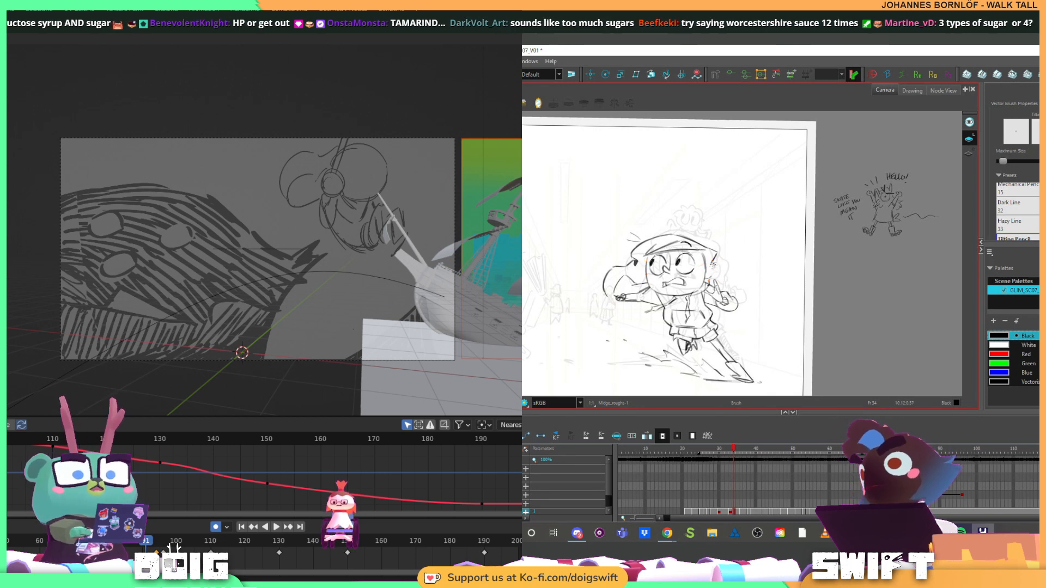
drag(720, 264, 721, 268)
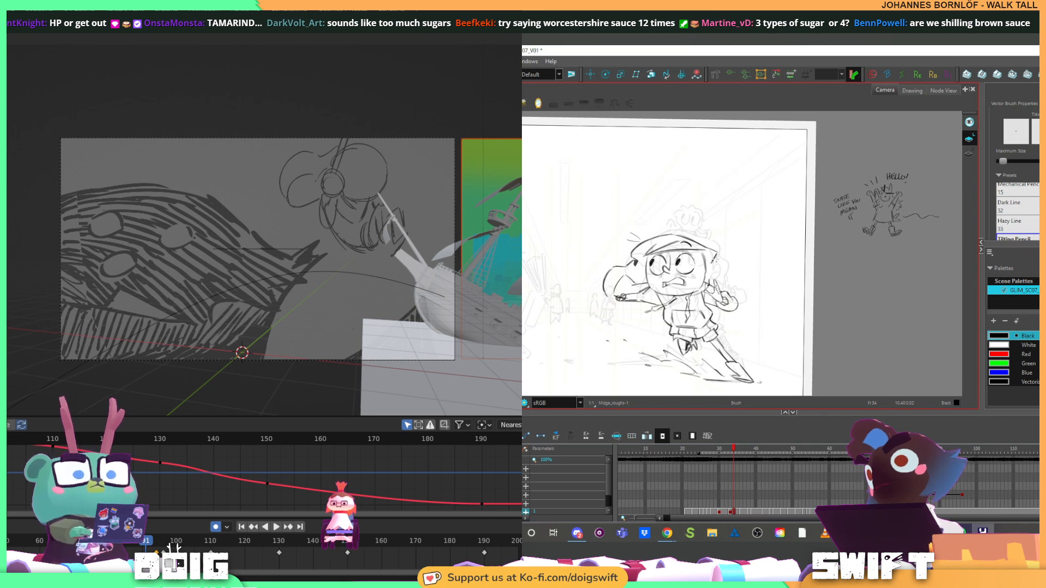
Select the strokes around the runner's jaw, and compare the frame 34 pose with the previous drawing
key(alt+s)
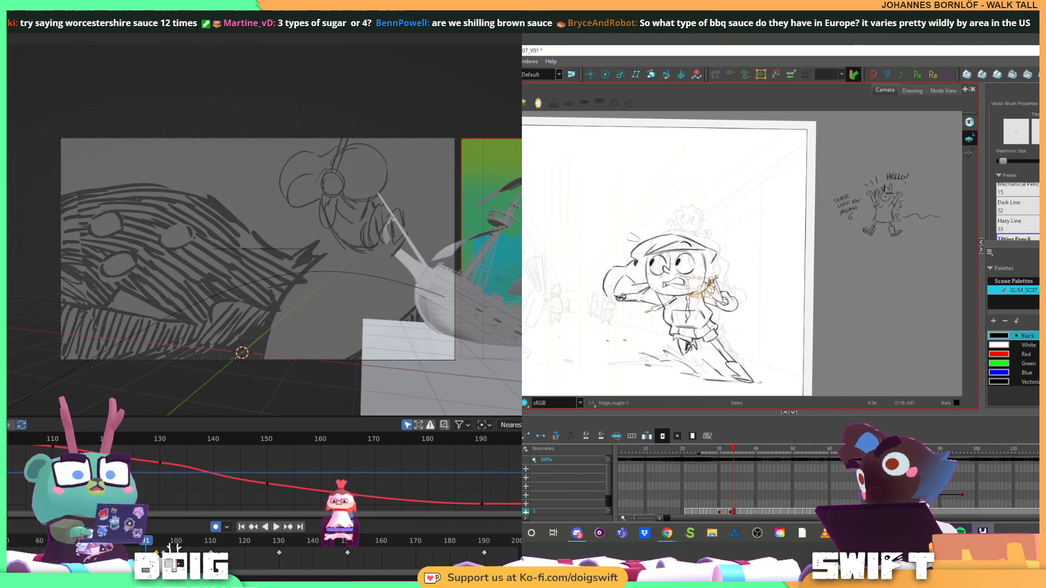
key(f)
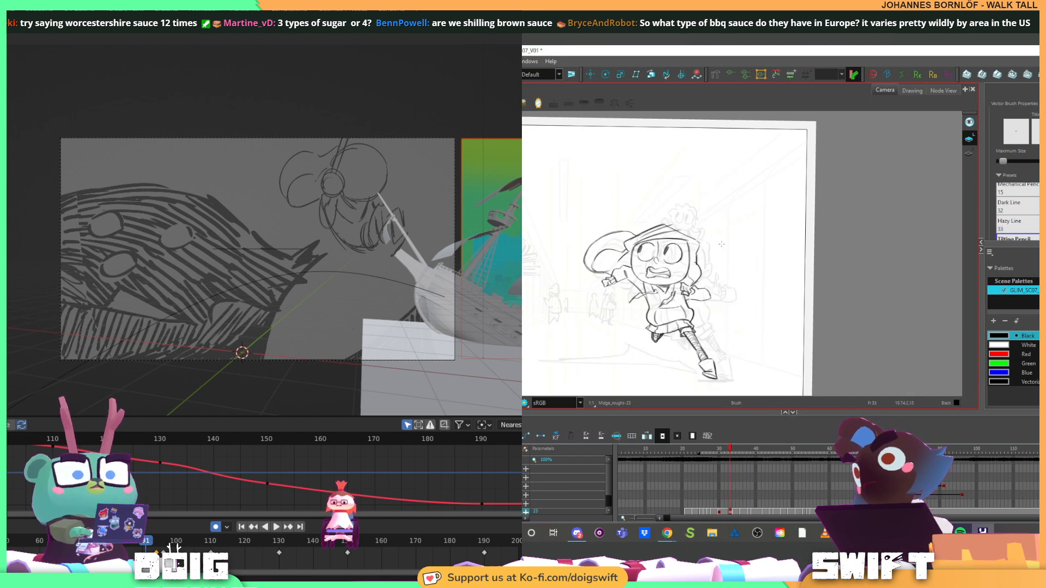
key(g)
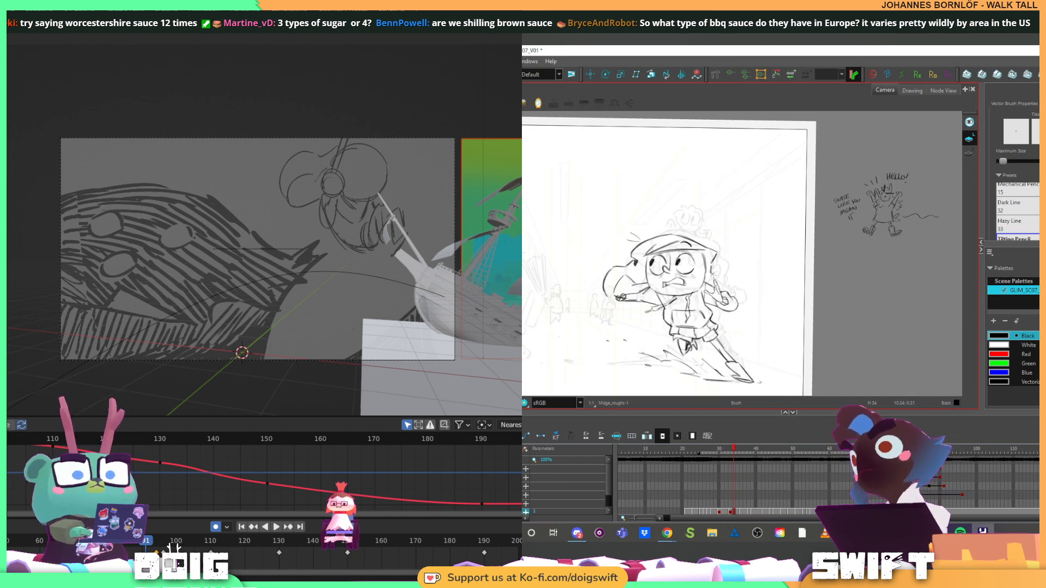
key(f)
key(g)
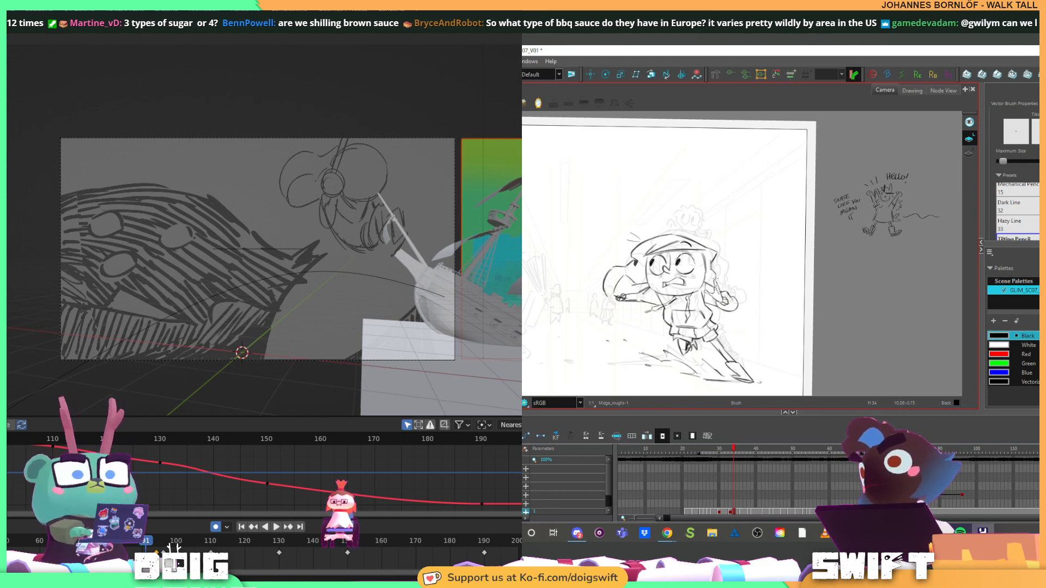
Compare the frame 34 pose with the neighbouring drawings, and rework the hair outline beside the runner's face with the brush
key(g)
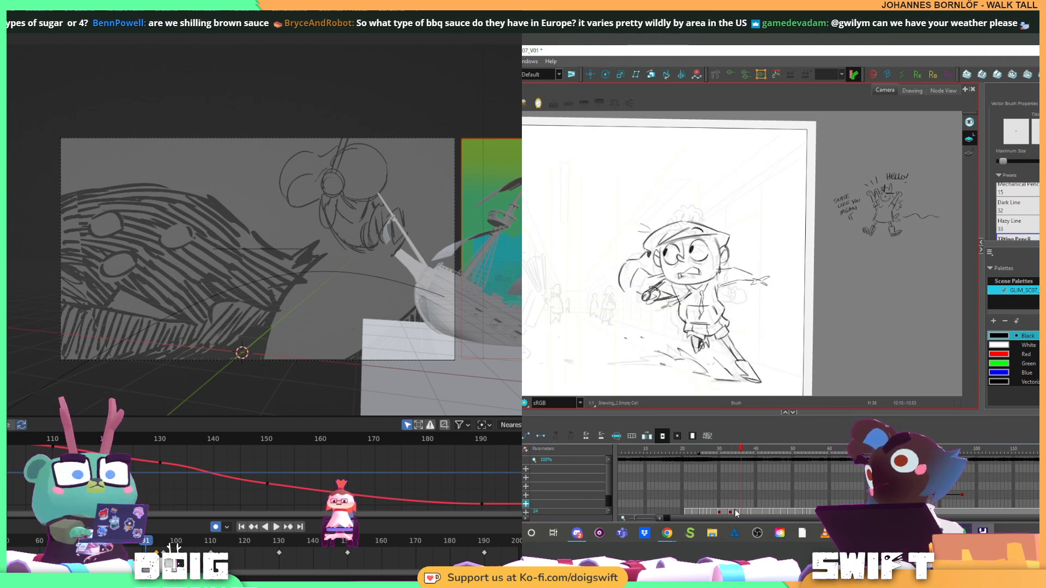
key(f)
key(f)
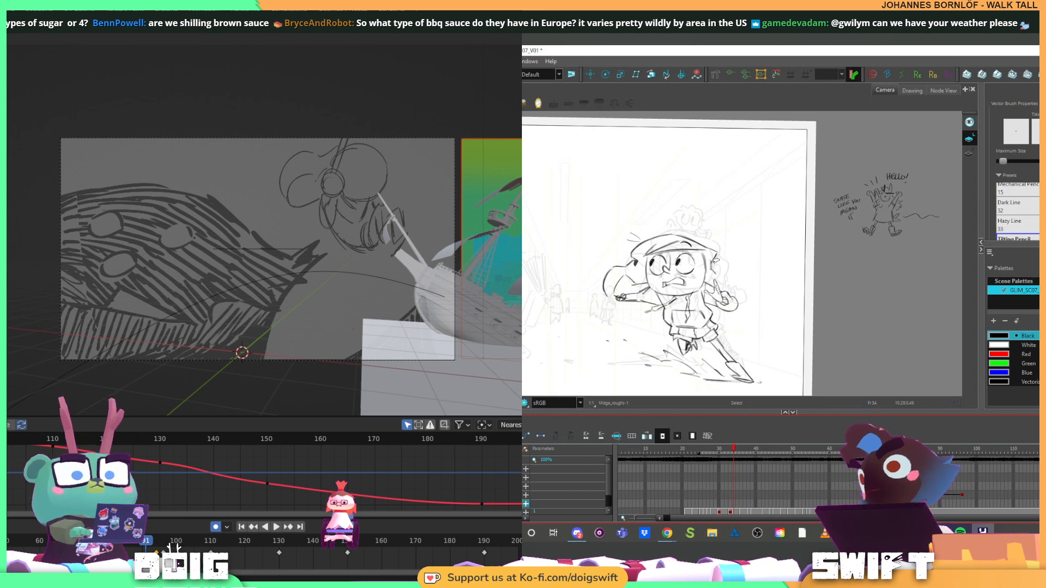
key(alt+s)
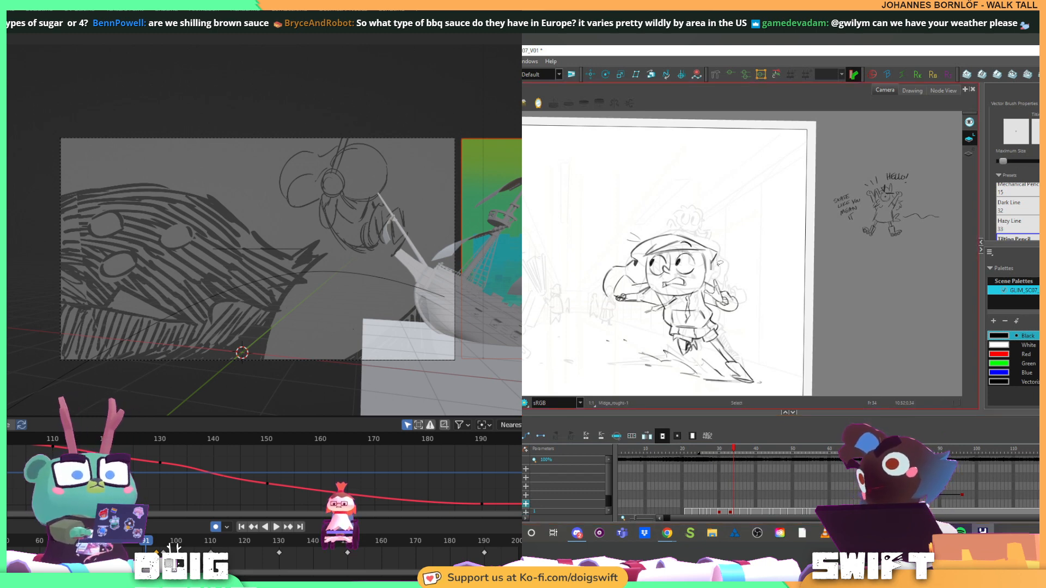
click(733, 513)
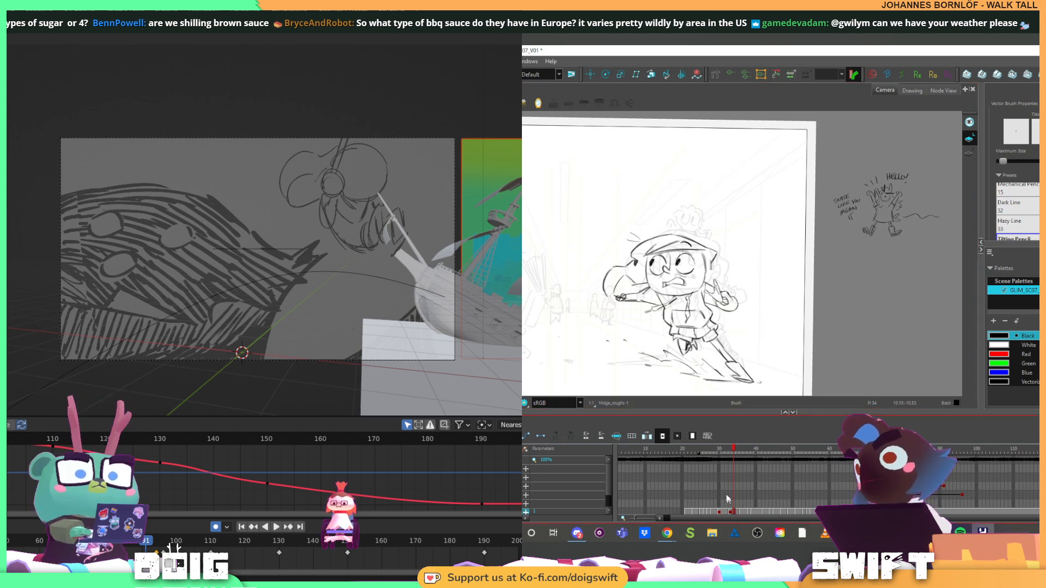
click(712, 258)
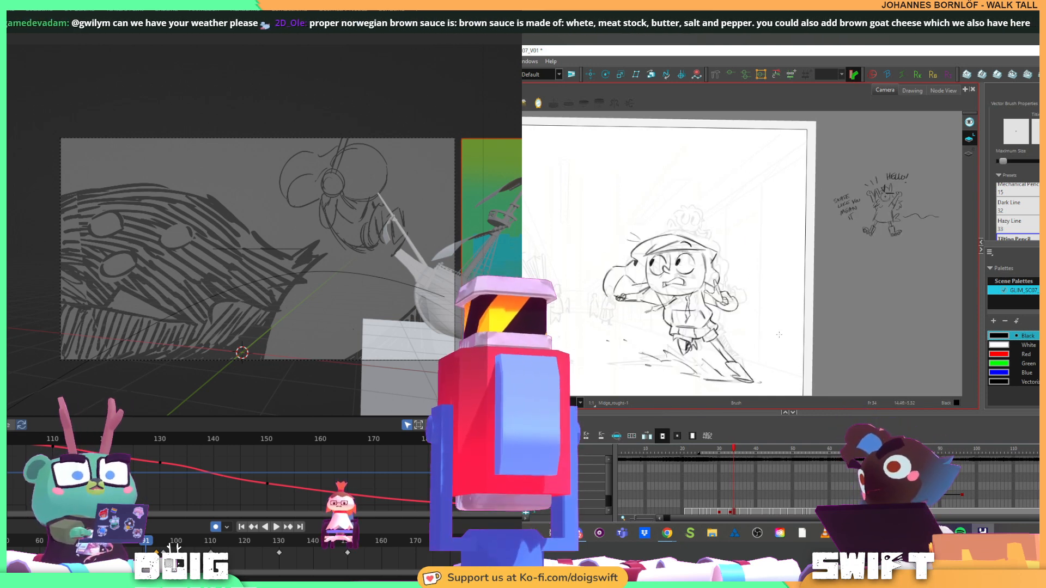
Undo the last brush stroke on the frame 34 pose, and compare the head with the adjacent drawings
key(f)
key(g)
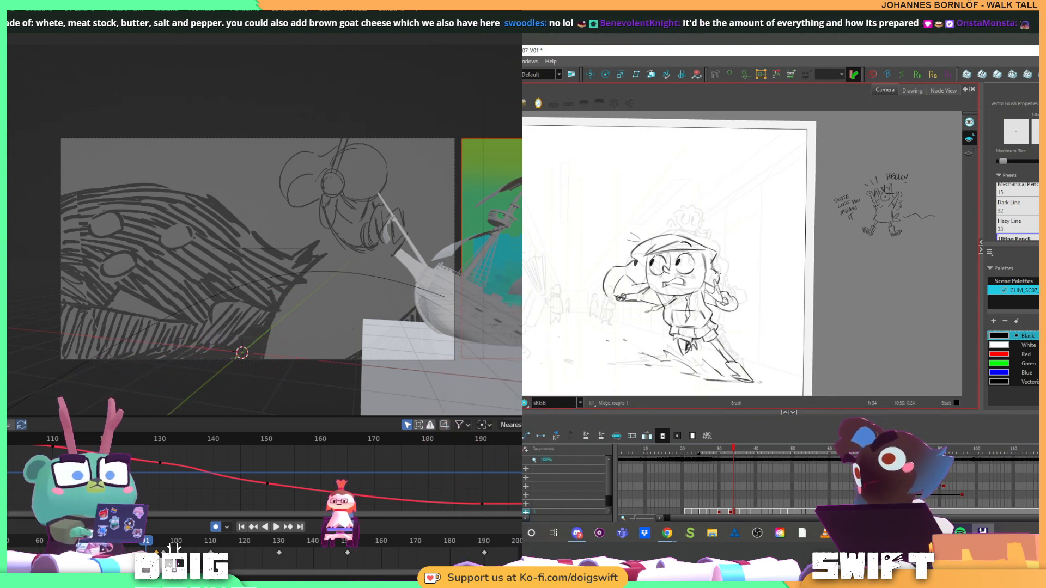
key(ctrl+z)
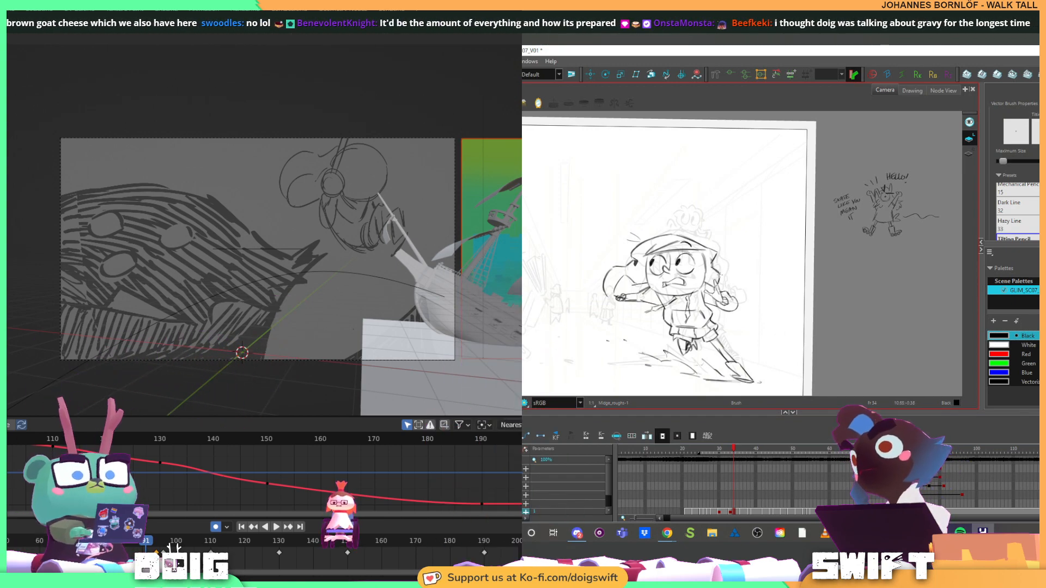
key(f)
key(g)
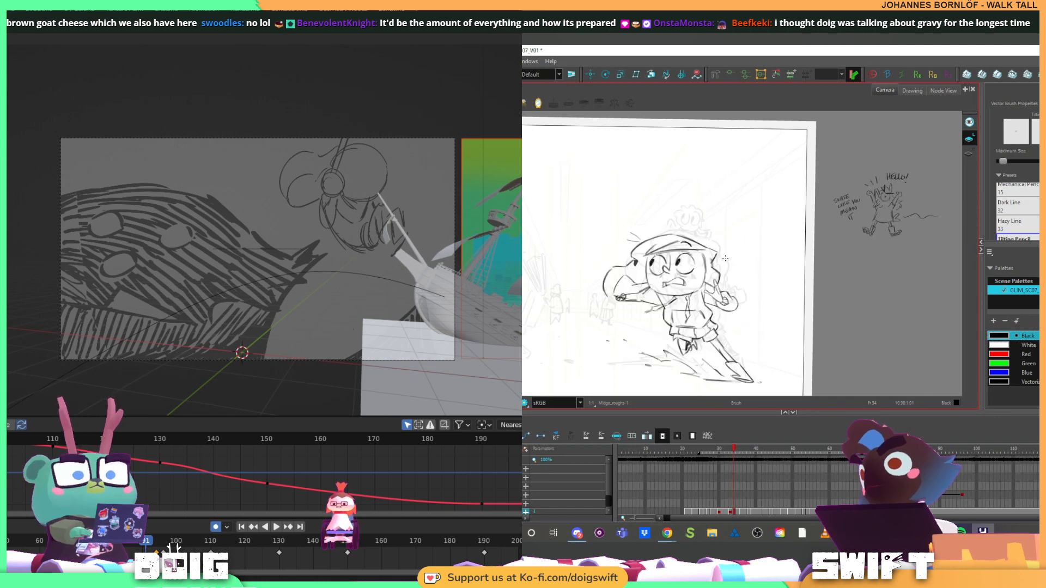
Examine the hair outline on the frame 34 pose against the adjacent drawings, keeping the Brush tool active
key(f)
key(g)
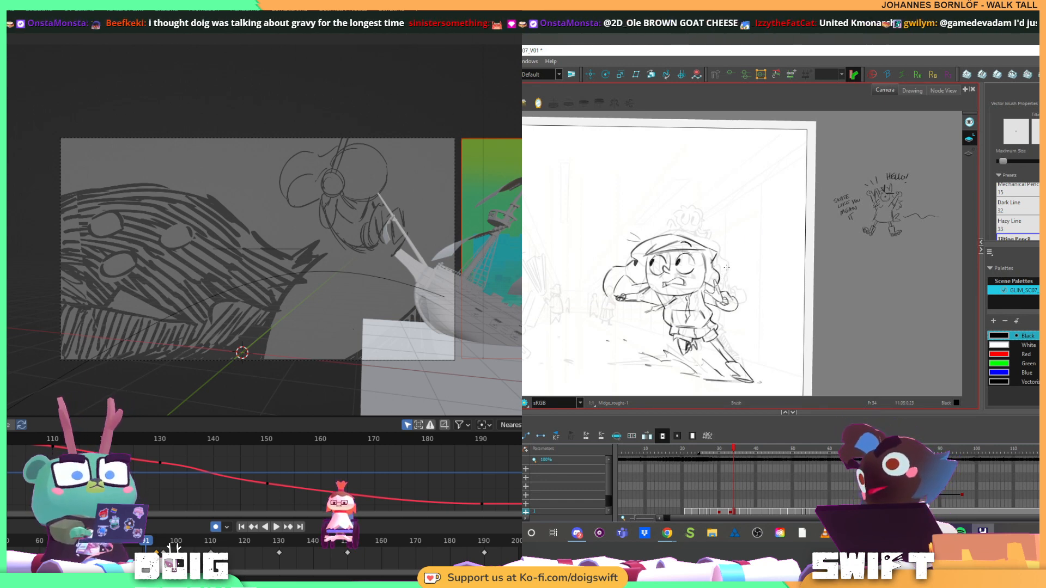
key(f)
key(g)
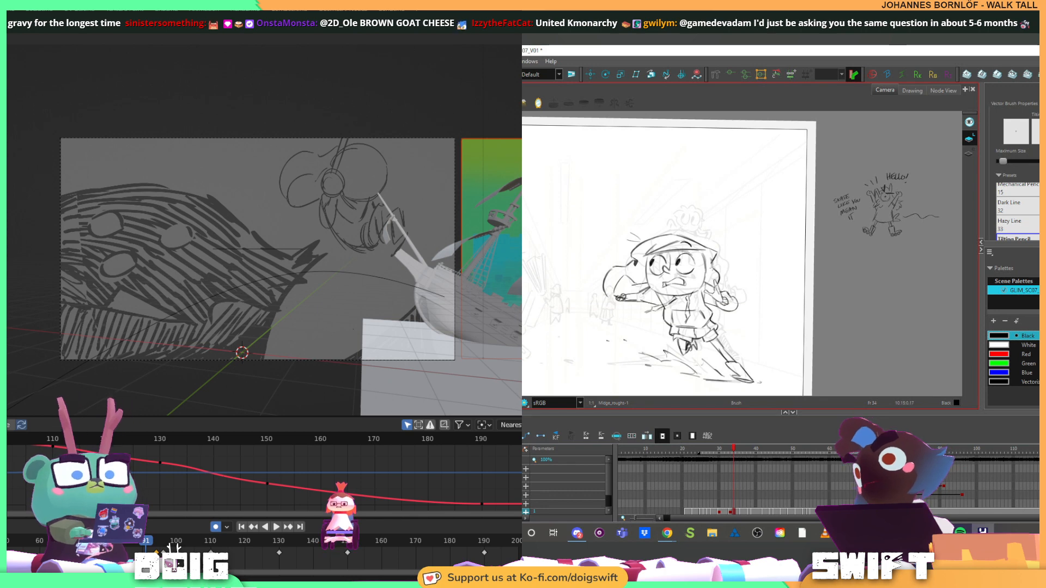
key(f)
key(g)
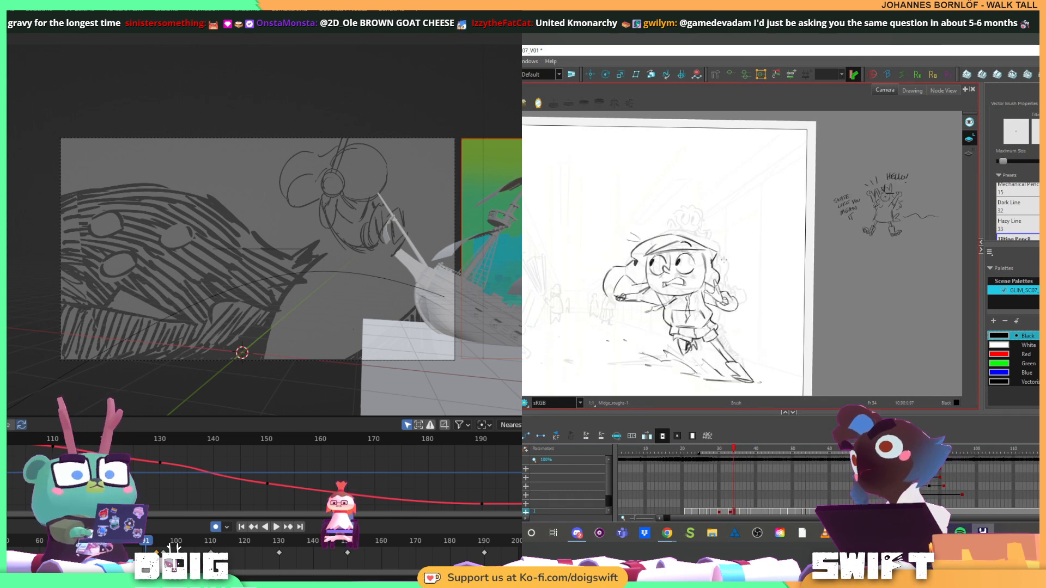
key(alt+b)
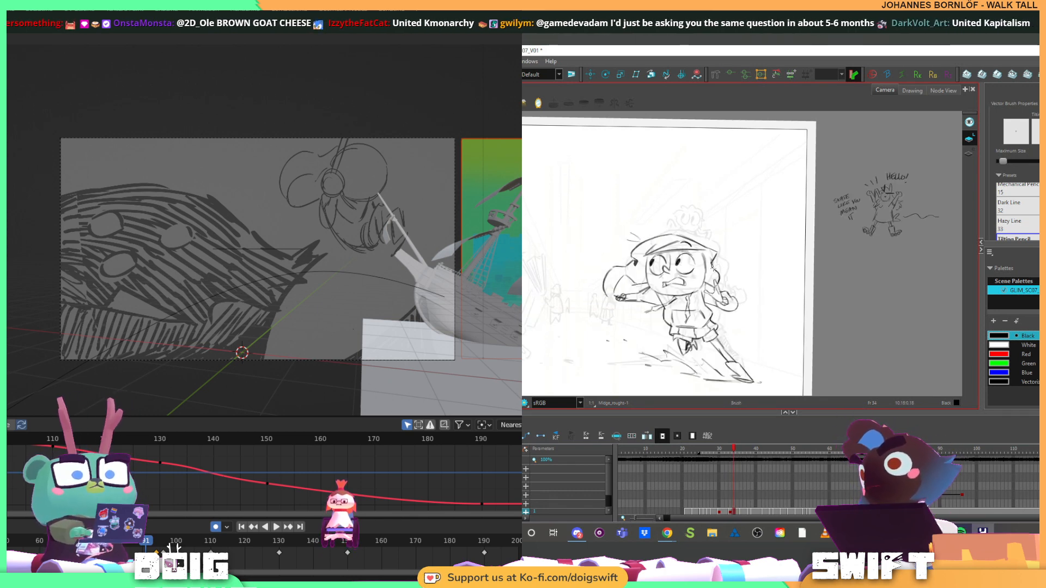
key(f)
key(g)
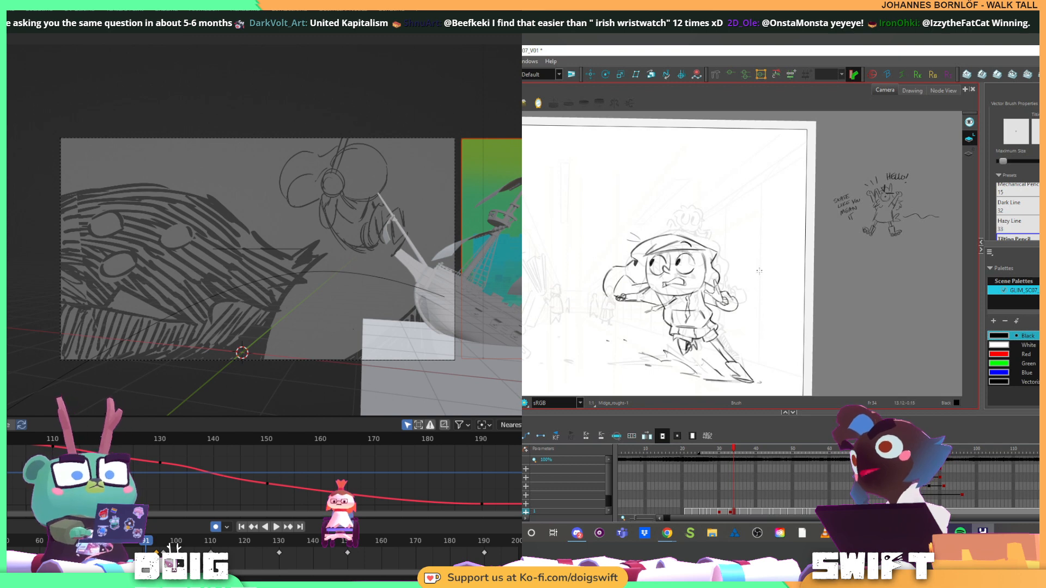
Flip repeatedly between frames 33 and 34 to examine how the runner's head changes
key(comma)
key(period)
key(comma)
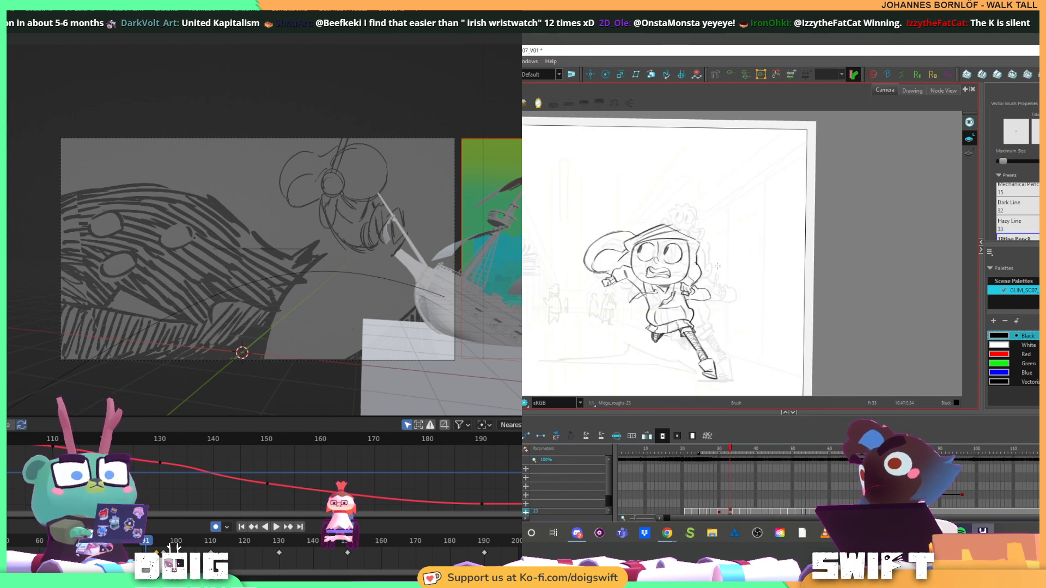
key(period)
key(comma)
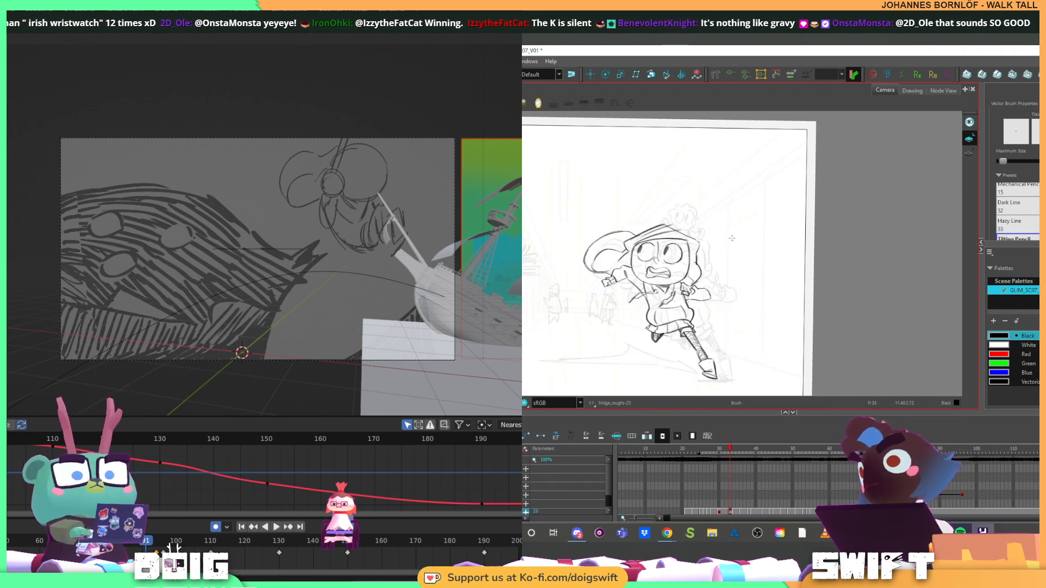
key(period)
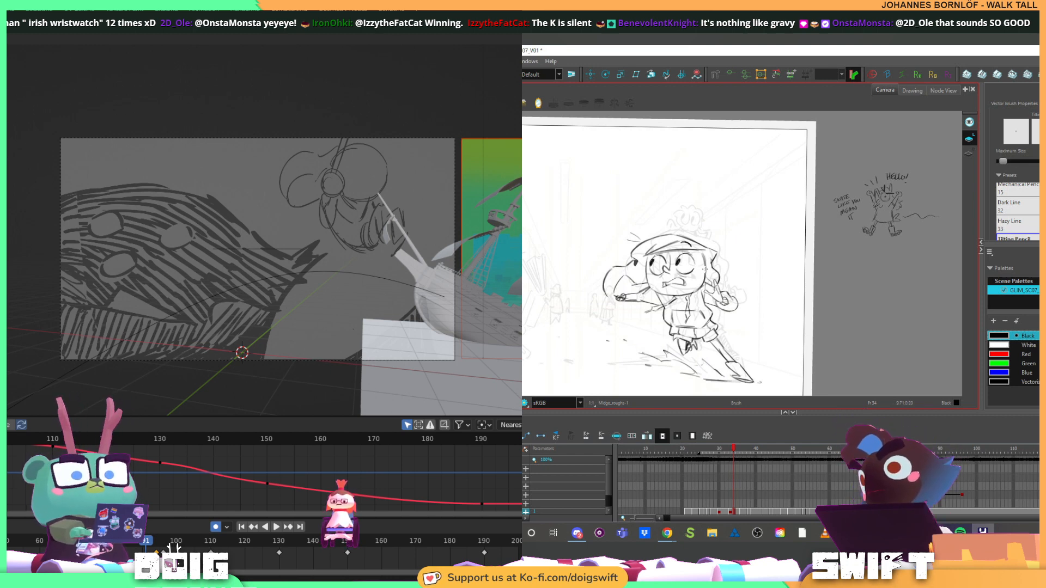
key(comma)
key(period)
key(comma)
key(period)
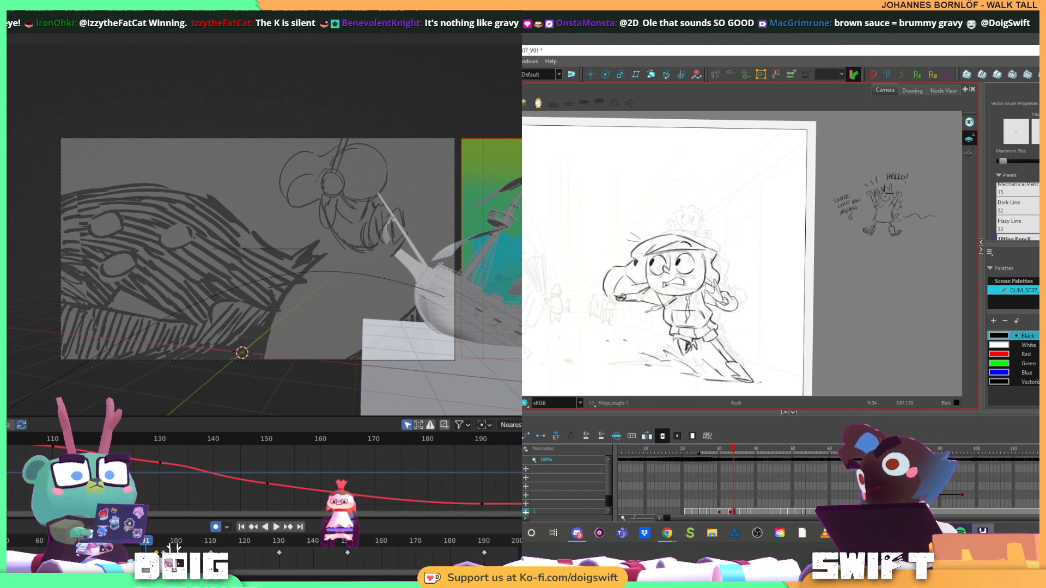
Delete the stroke at the runner's jaw on the frame 34 pose, and return to the Brush tool
key(alt+s)
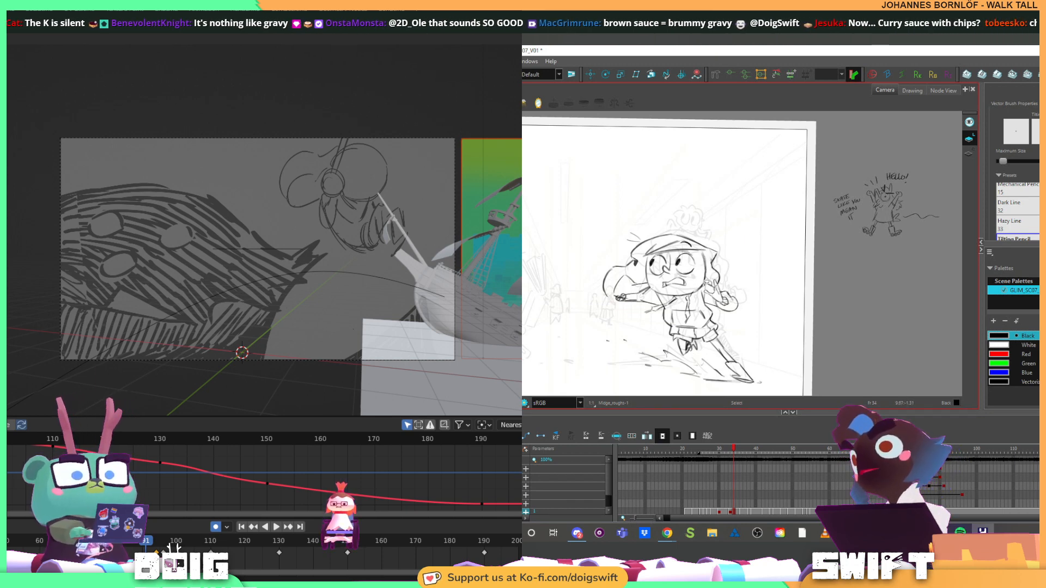
click(708, 278)
key(Delete)
key(alt+b)
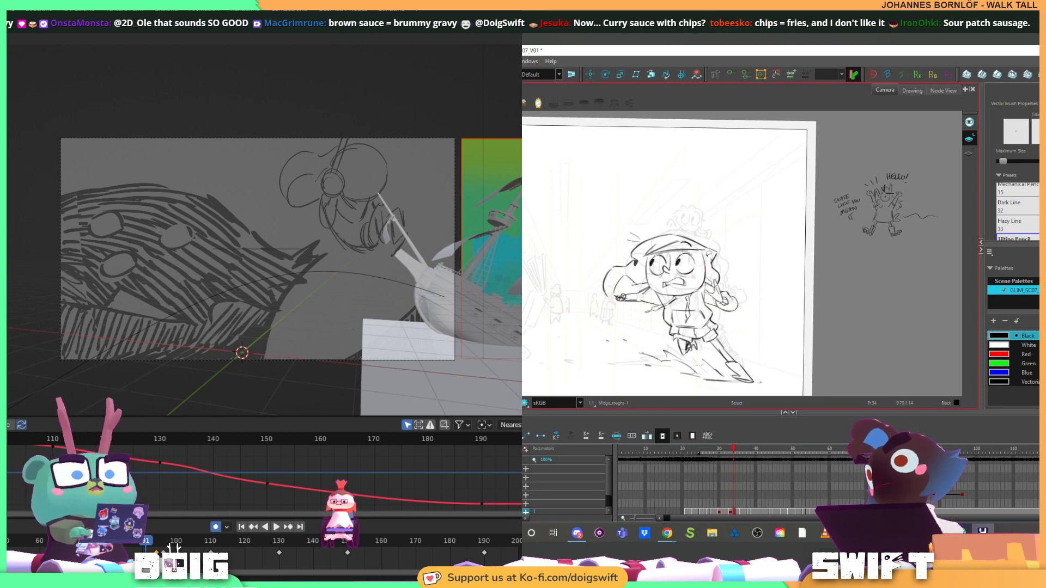
Delete the stroke along the runner's cheek on the frame 34 pose, and return to the Brush tool
key(alt+s)
click(705, 264)
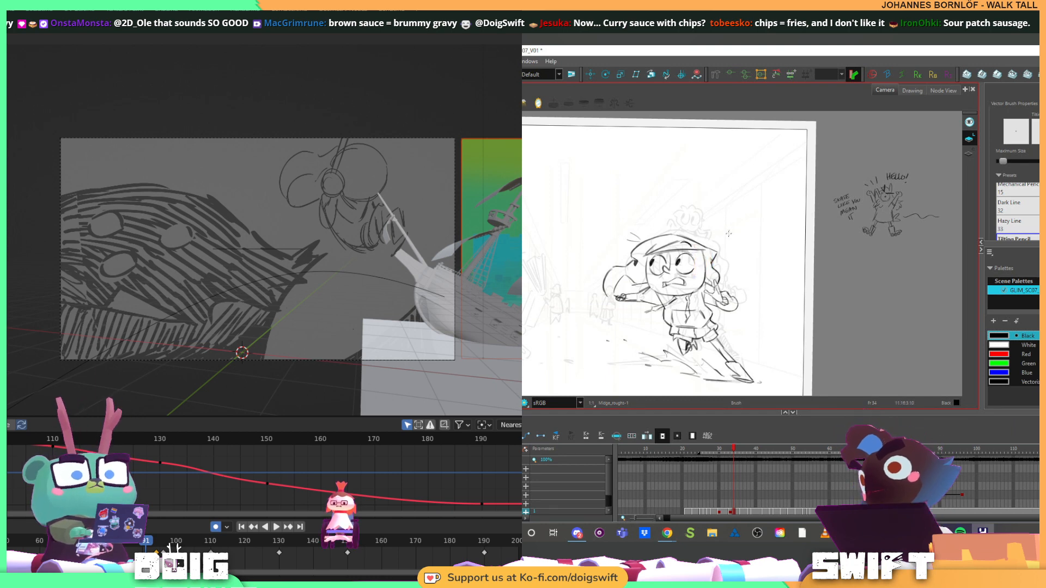
key(Delete)
key(alt+b)
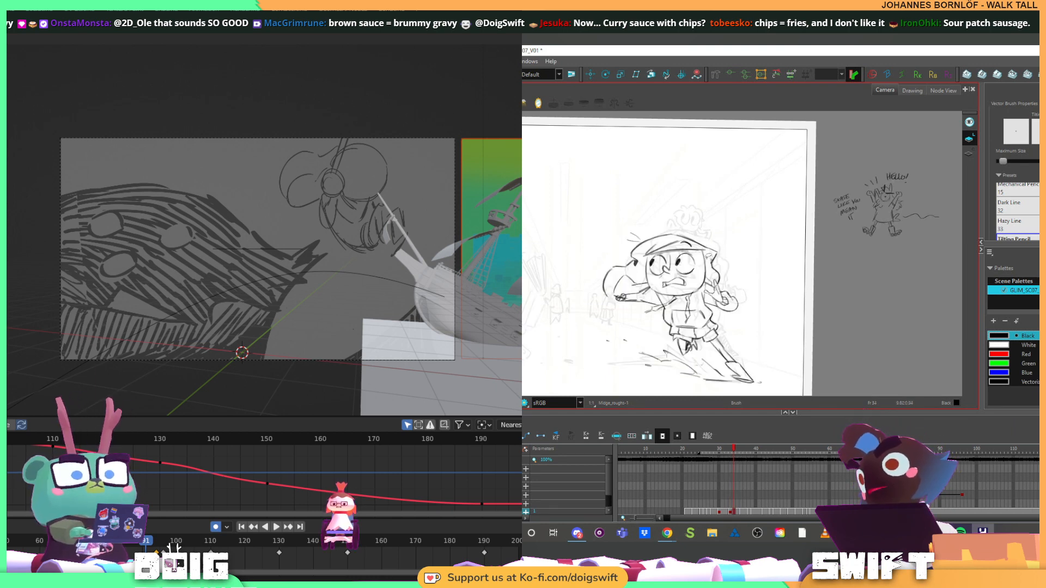
Nudge the stroke at the edge of the runner's face slightly, and move the playhead in Blender to frame 94
key(alt+s)
click(702, 259)
drag(703, 258, 703, 262)
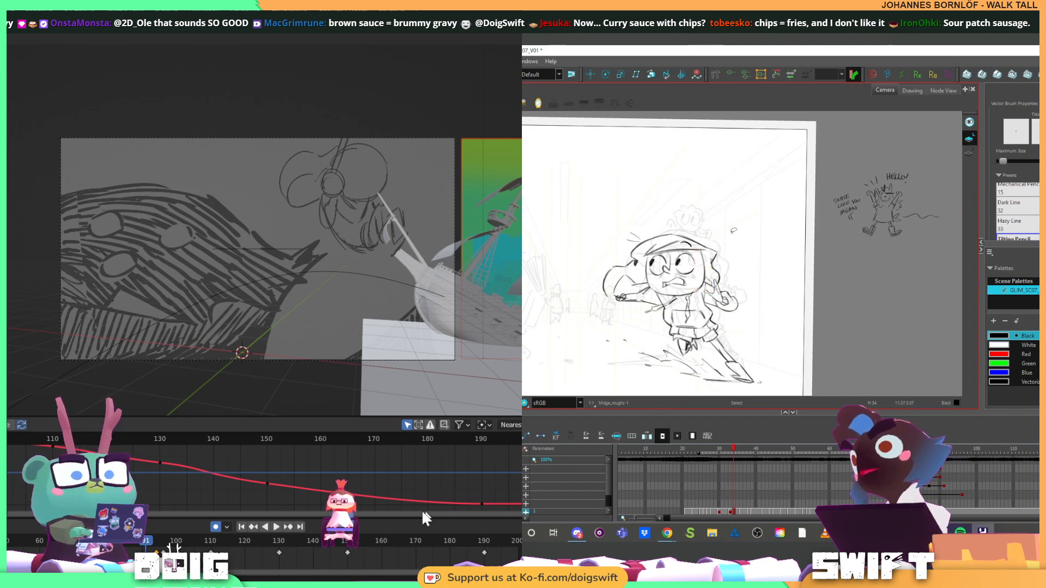
drag(158, 541, 157, 540)
Return to the Brush tool in Harmony, and compare the reworked face edge with the frame 33 drawing
key(alt+b)
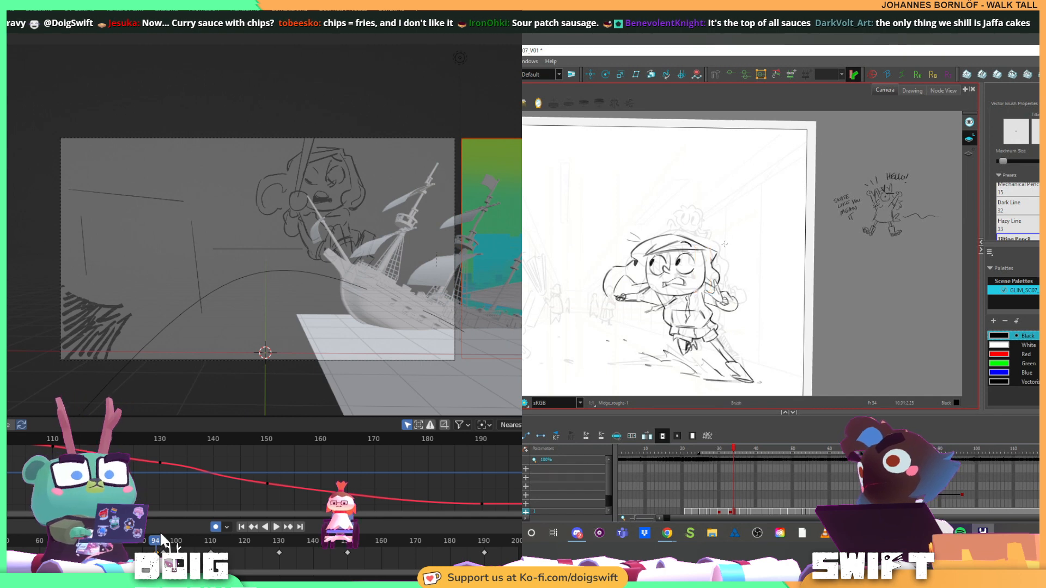
key(comma)
key(period)
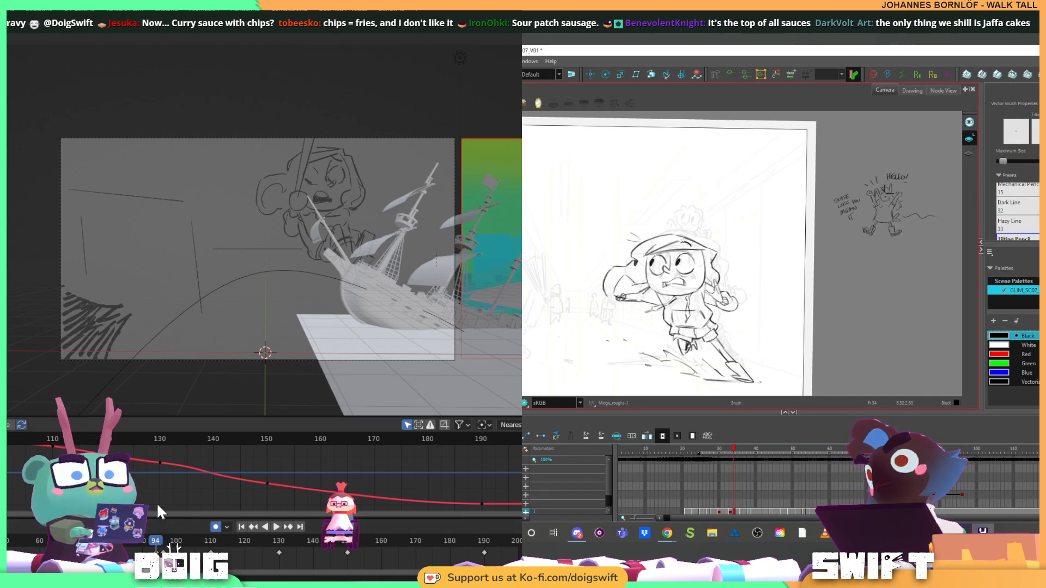
key(comma)
key(period)
key(comma)
key(period)
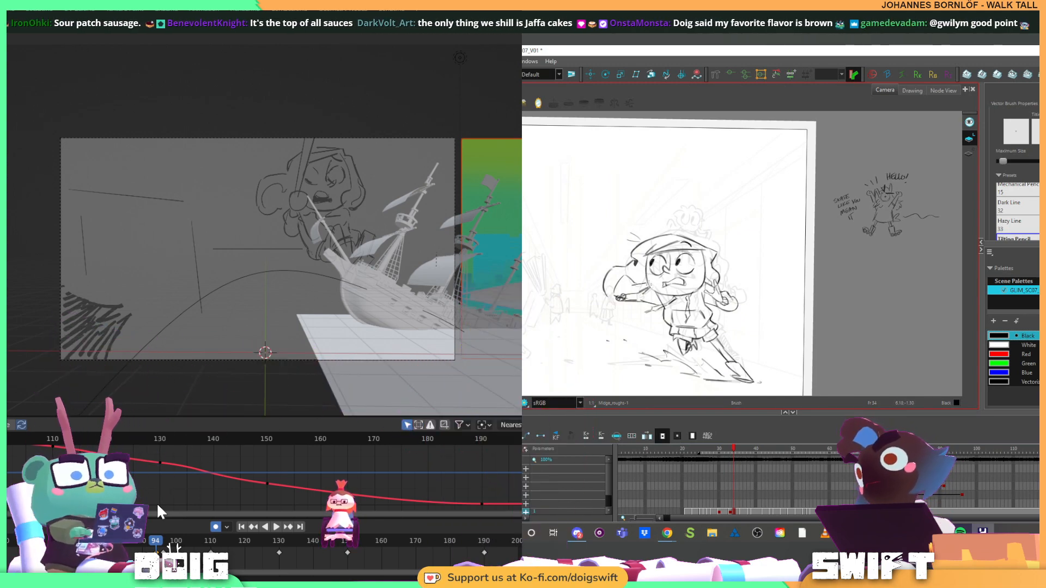
Rotate the canvas for drawing on the runner's head, and undo the last change to the frame 34 pose
key(ctrl+alt)
ctrl+alt+drag(766, 248, 662, 351)
mouse_move(627, 302)
mouse_down()
mouse_move(652, 330)
mouse_move(701, 317)
mouse_up()
key(ctrl+alt)
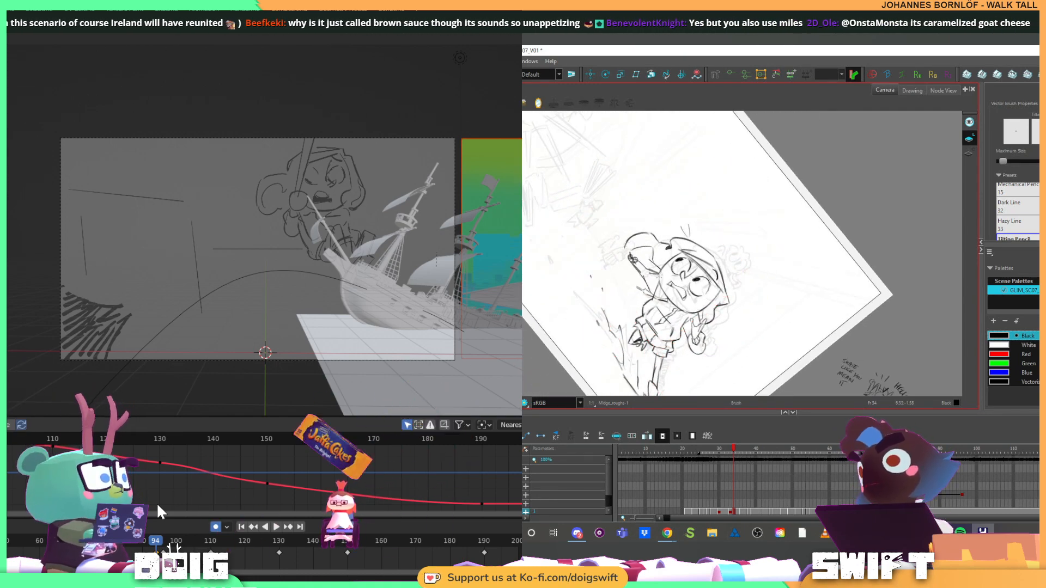
key(ctrl+z)
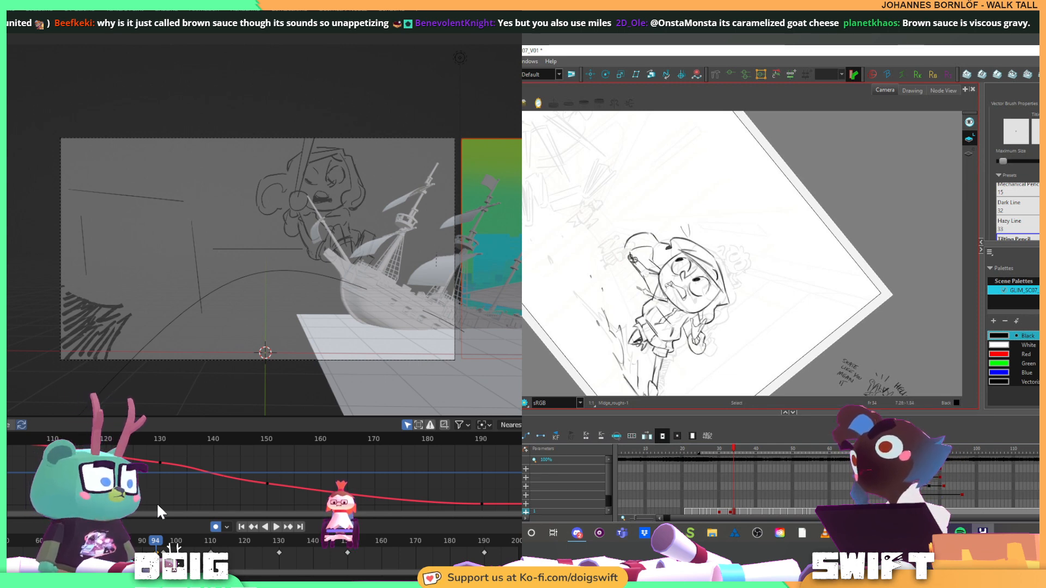
key(alt+s)
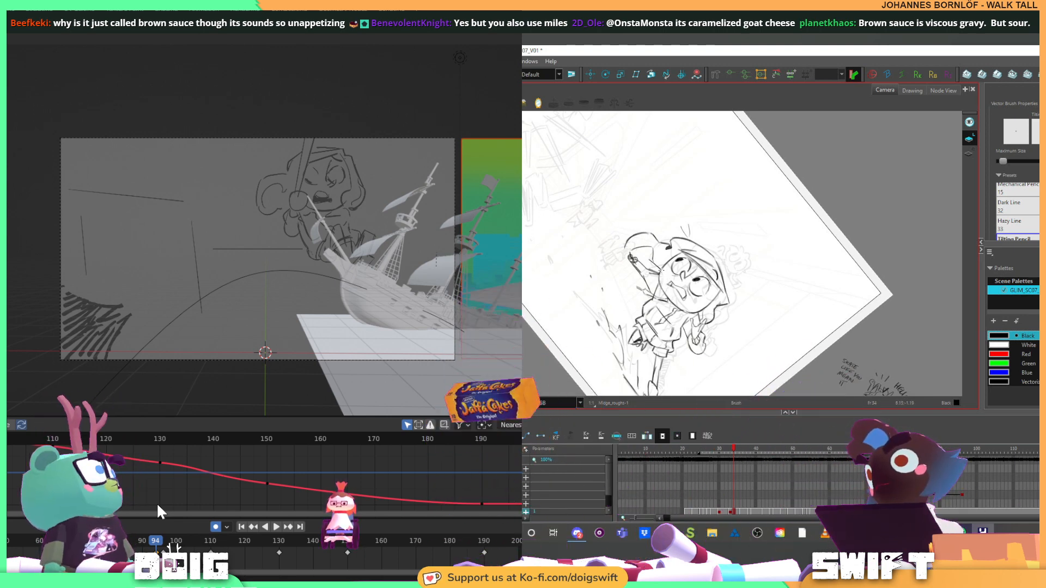
key(alt+b)
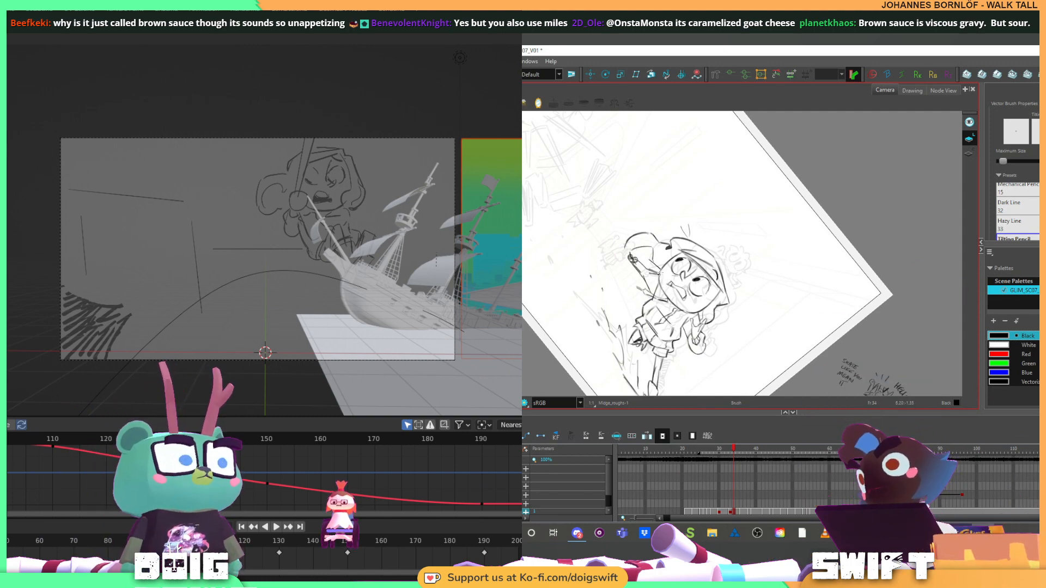
Delete the selected stroke at the top of the runner's head on frame 34, and compare the pose with the adjacent drawings
key(alt+s)
mouse_move(692, 287)
mouse_down()
mouse_move(704, 286)
mouse_move(738, 218)
mouse_move(734, 295)
mouse_move(713, 252)
mouse_up()
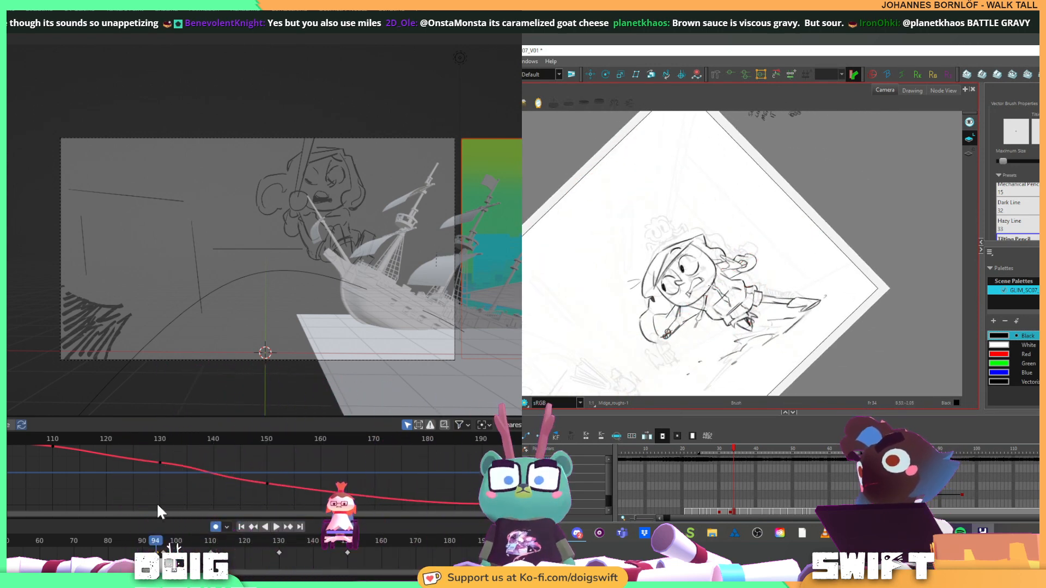
drag(745, 266, 709, 325)
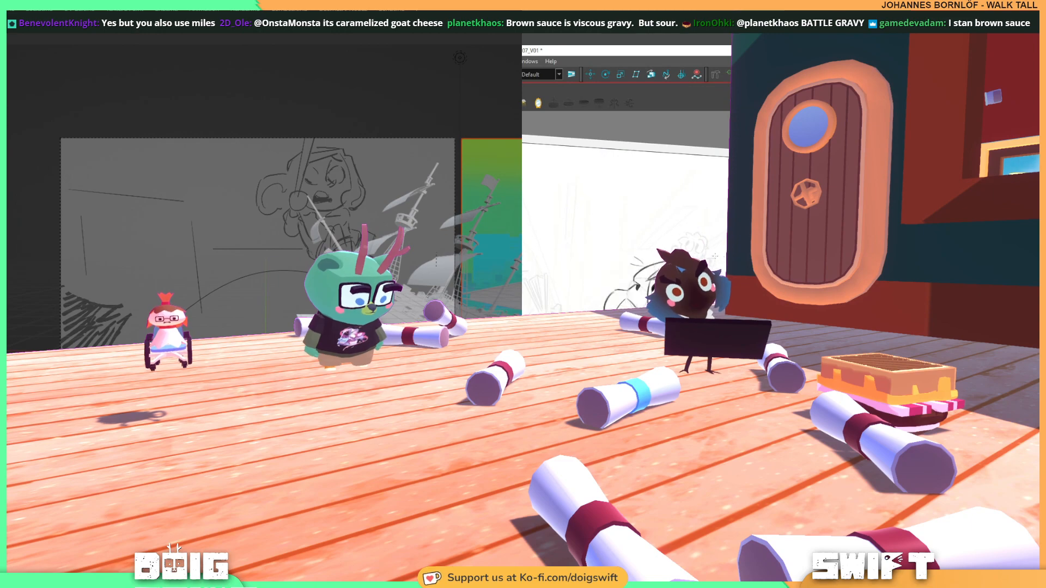
drag(703, 321, 735, 262)
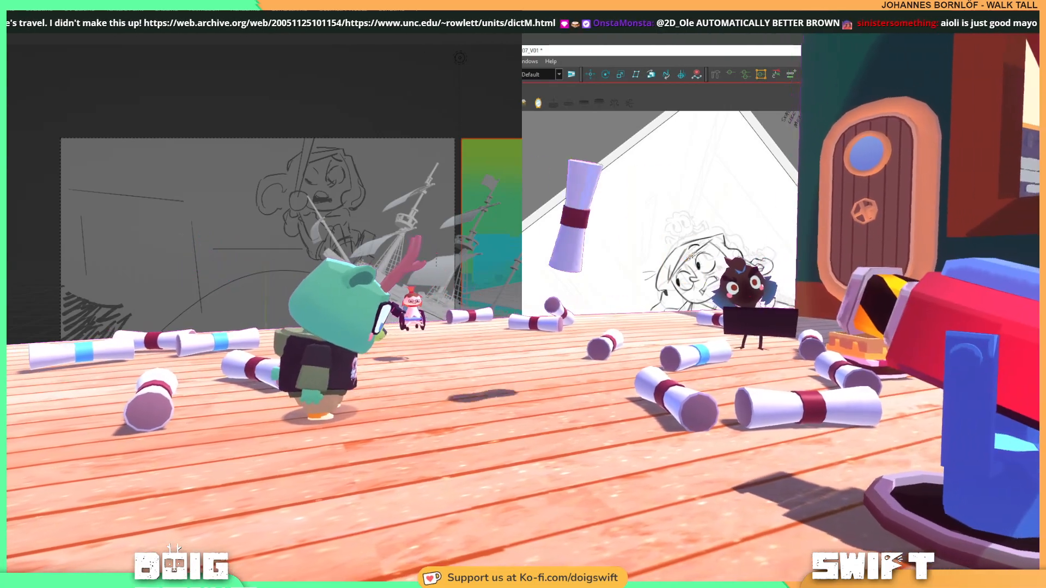
click(717, 239)
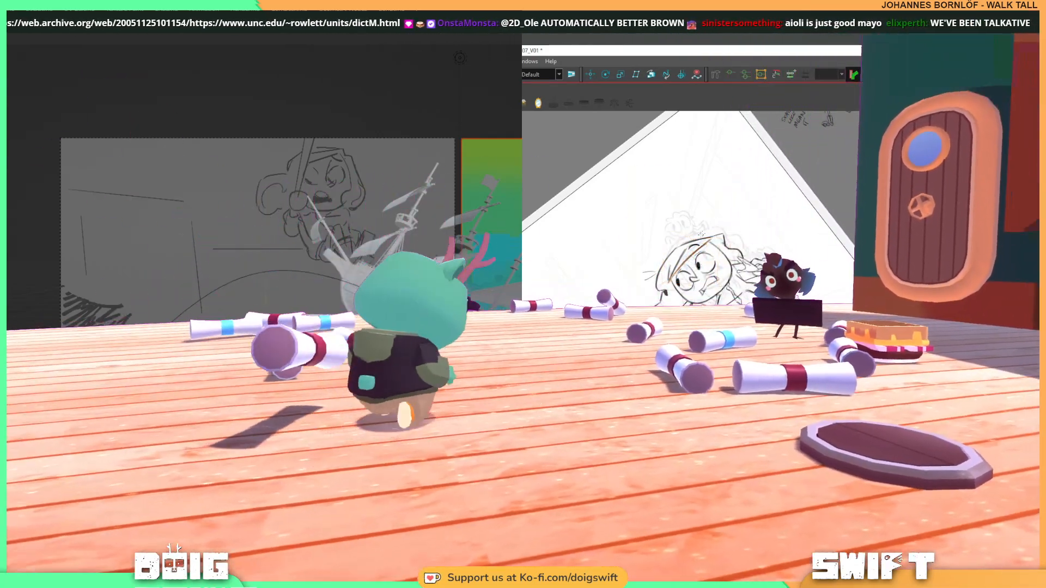
key(Delete)
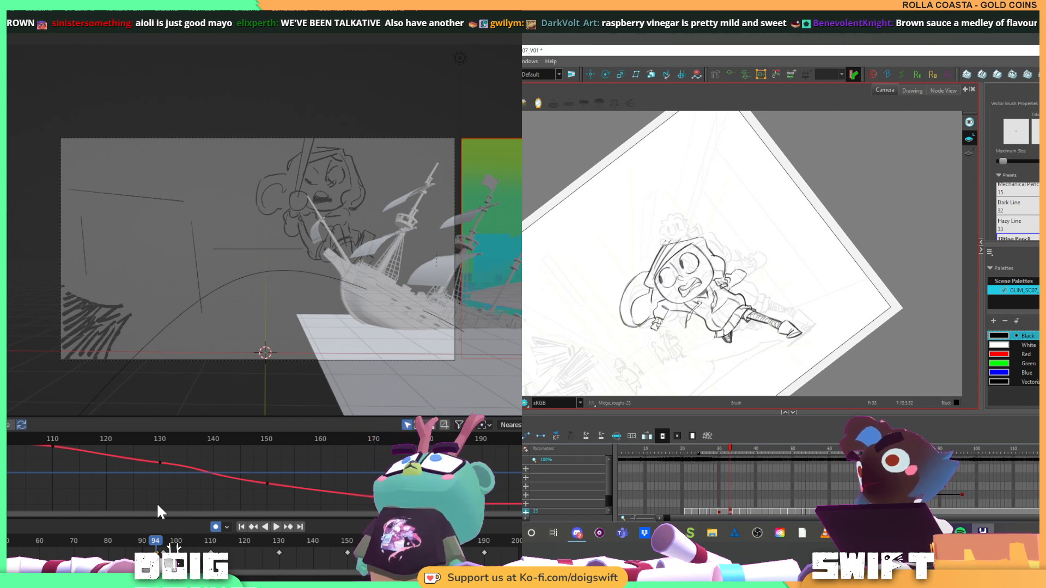
key(f)
Compare the runner's current pose with the neighbouring drawings in Harmony
key(f)
key(g)
key(g)
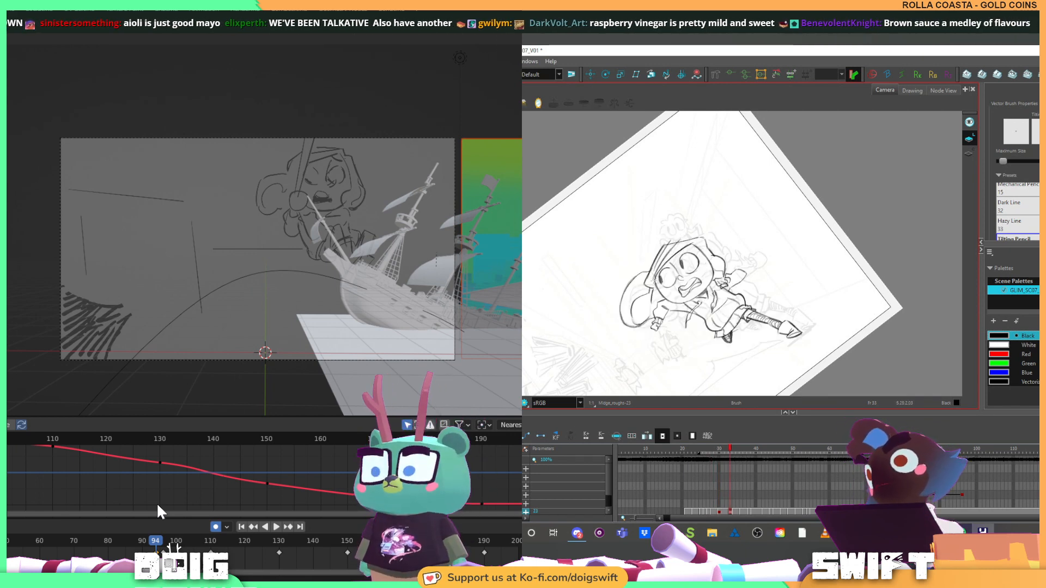
key(f)
key(f)
key(g)
key(g)
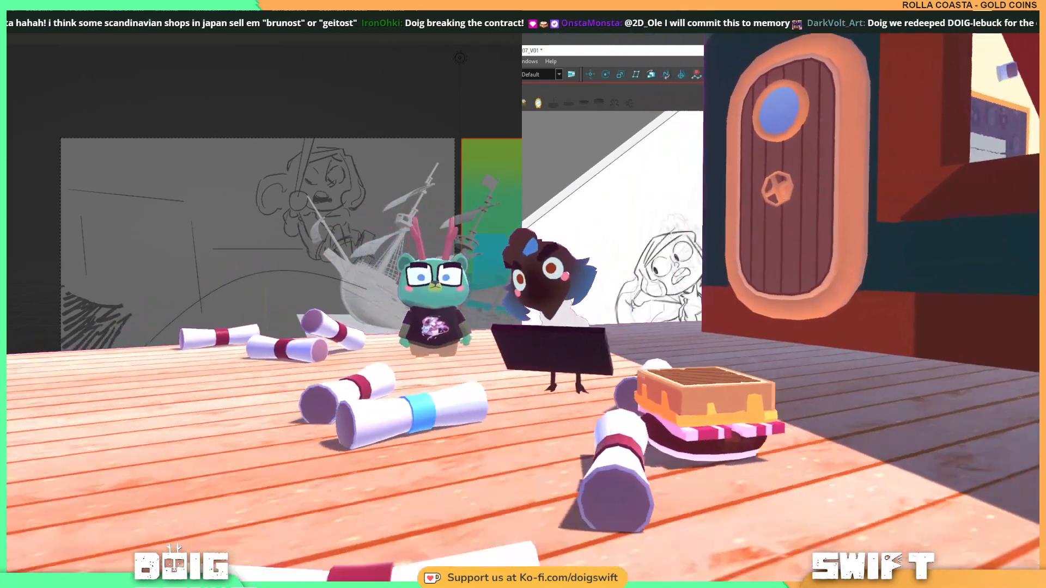
key(g)
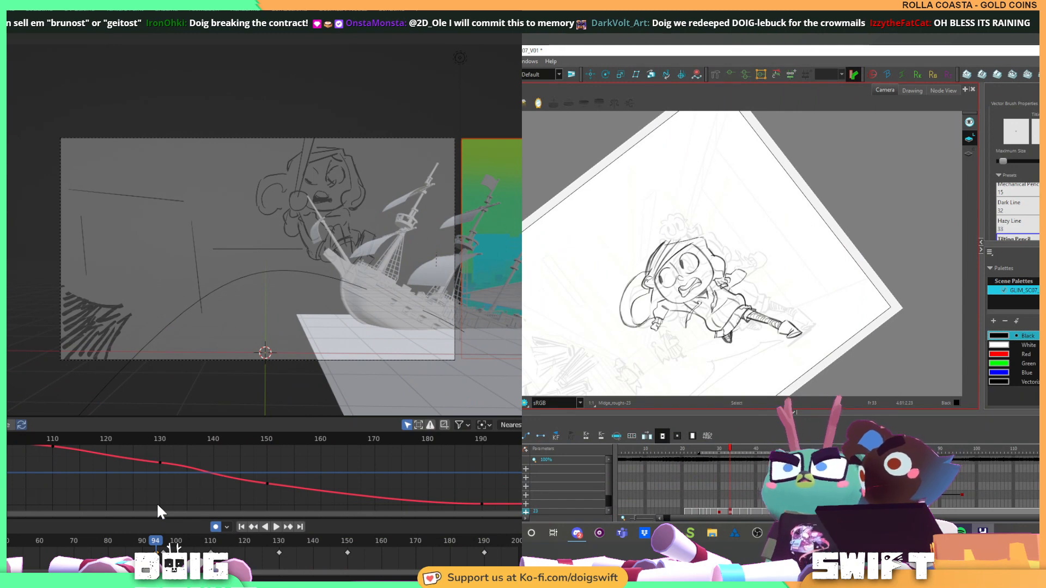
Touch up the line at the edge of the runner's face, and check it against the previous drawing
shift+click(657, 260)
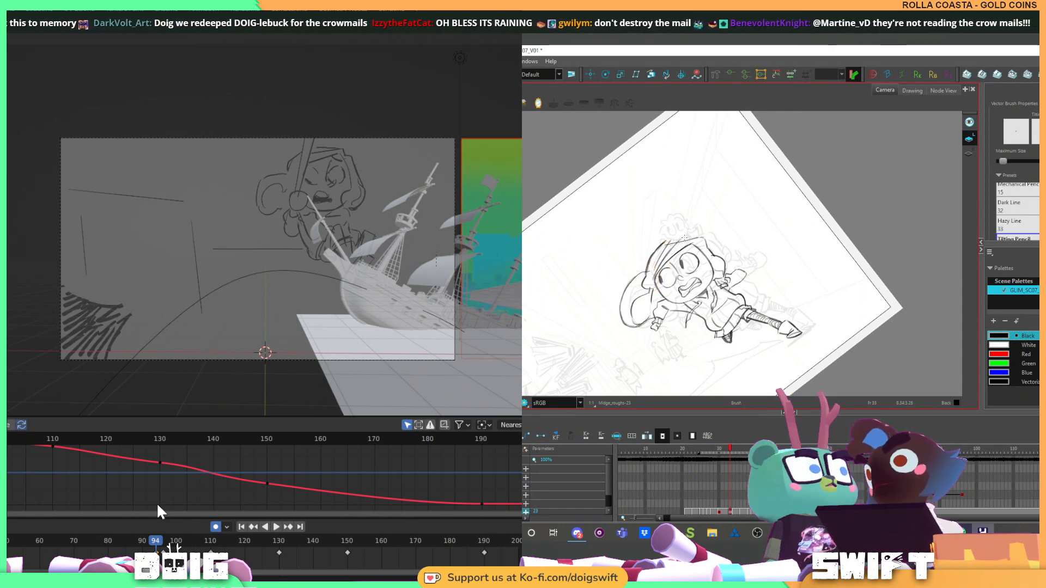
key(f)
key(g)
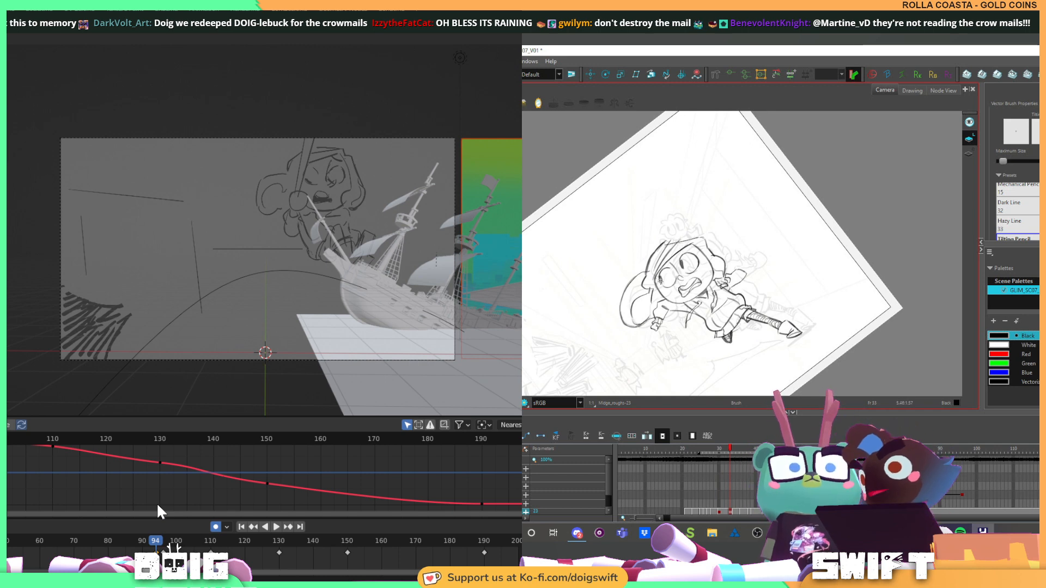
key(f)
key(g)
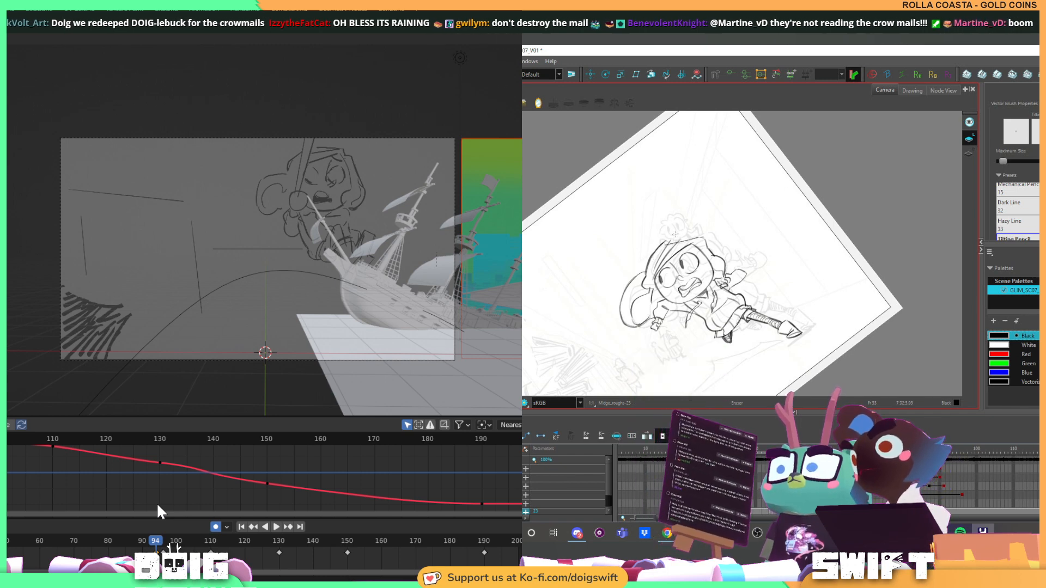
key(f)
key(g)
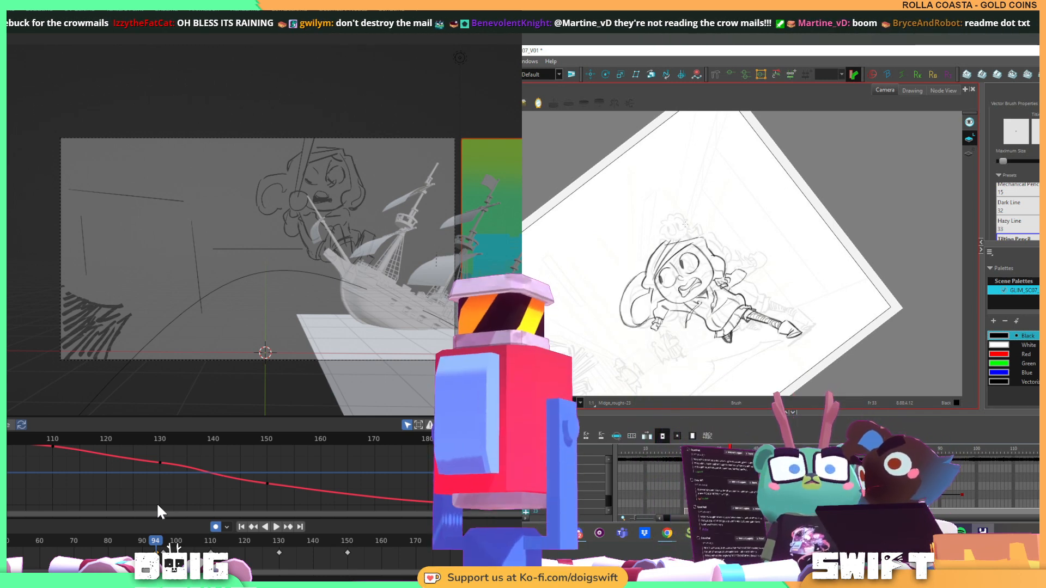
Flip between the previous drawing and the current pose to examine how the runner's head moves
key(f)
key(f)
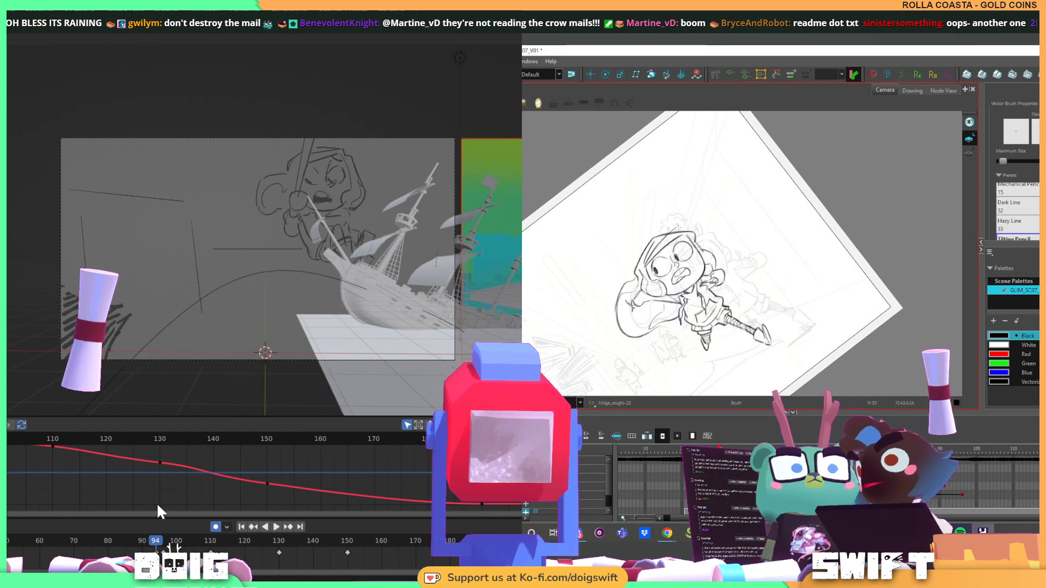
key(g)
key(g)
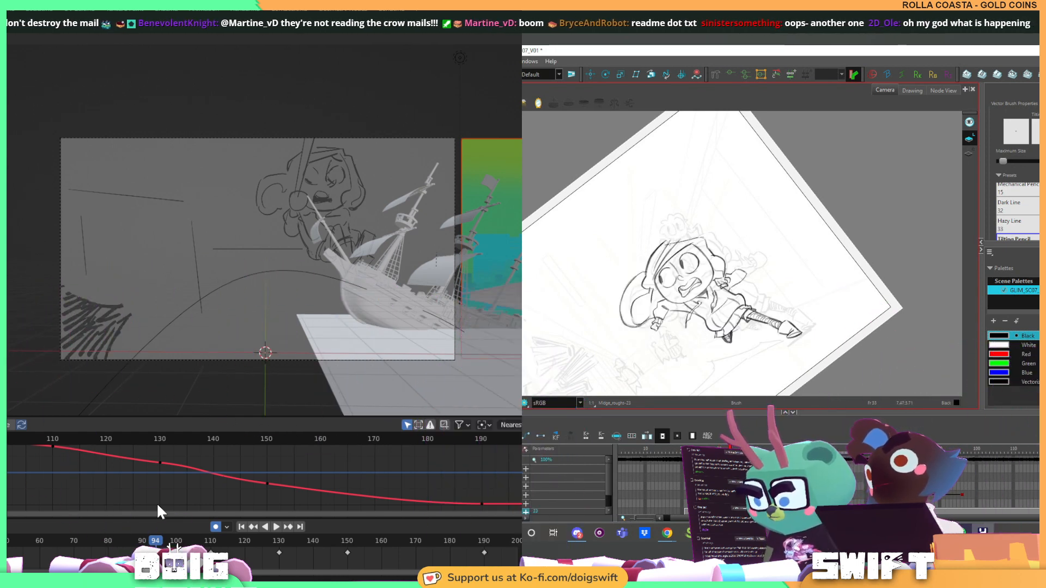
key(f)
key(g)
key(f)
key(g)
key(f)
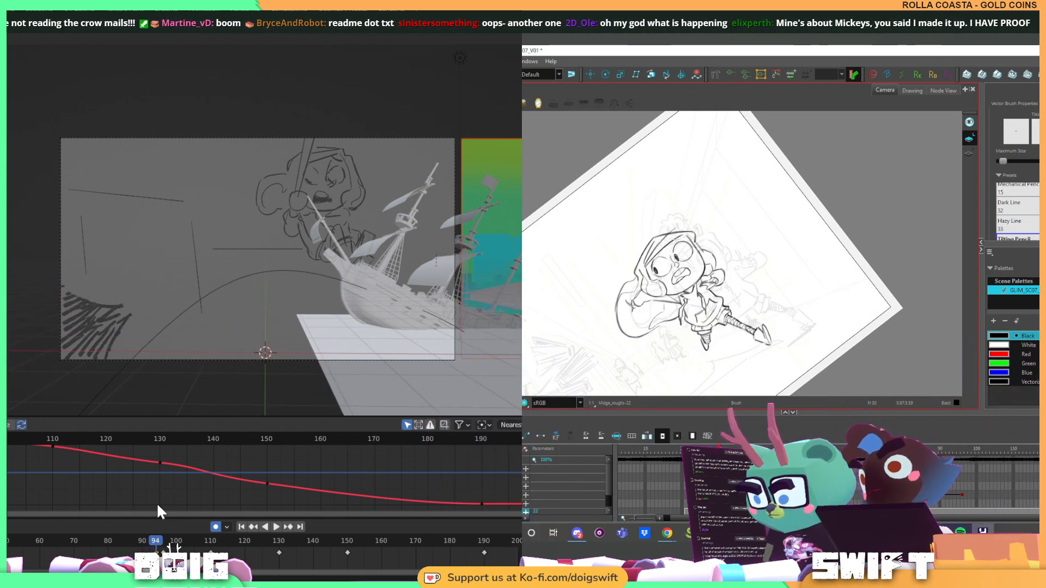
key(g)
key(f)
key(g)
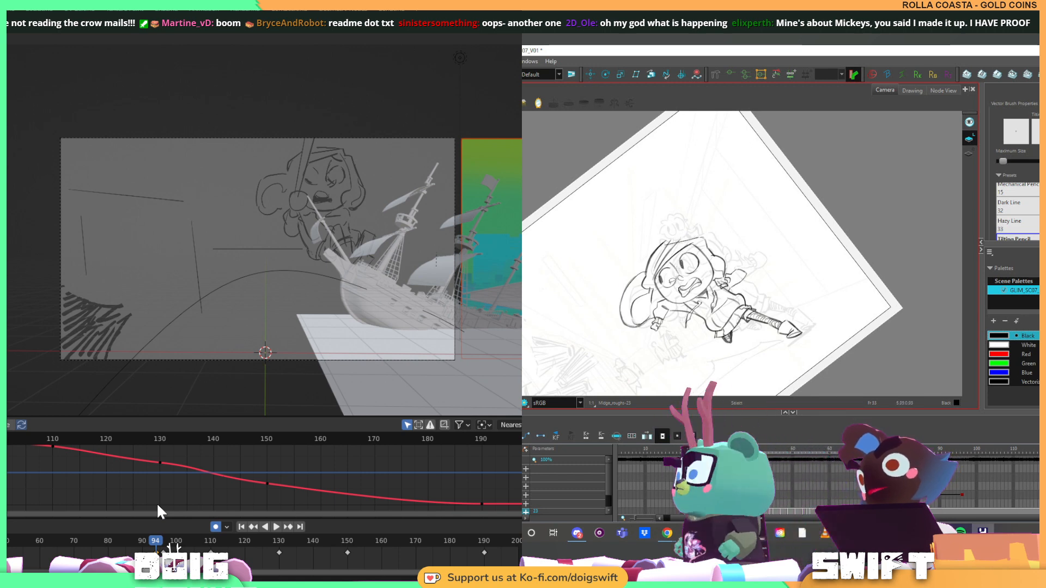
Rotate the canvas sideways for drawing on the runner's head, and compare the pose with the preceding drawings
drag(665, 301, 696, 285)
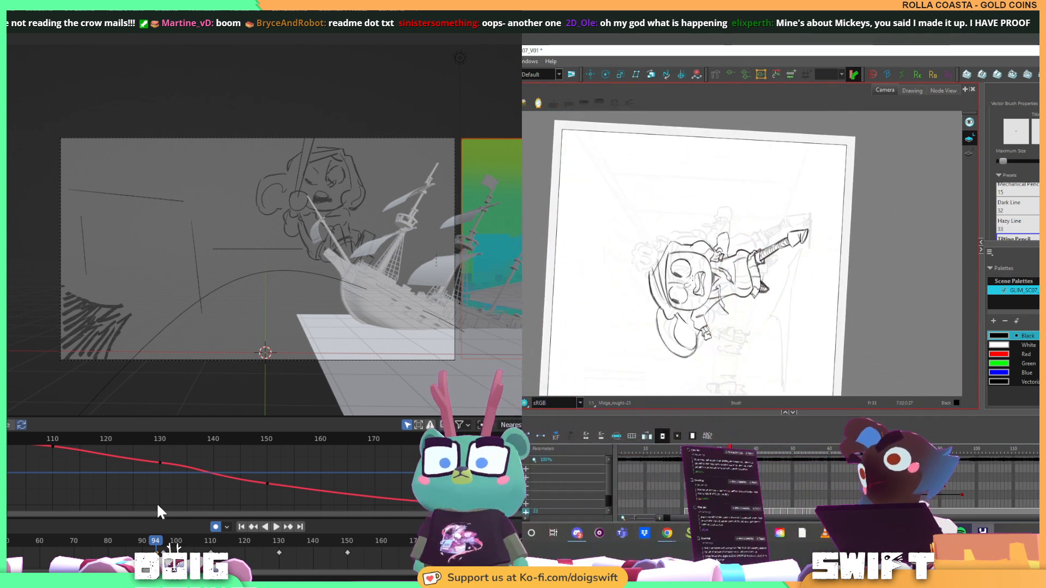
key(f)
key(f)
key(g)
key(g)
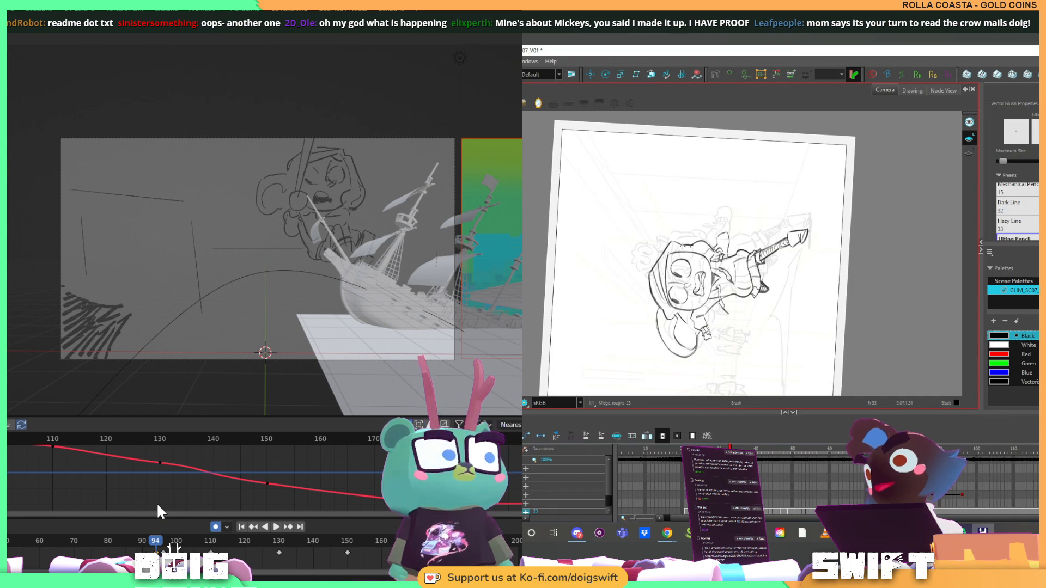
key(f)
key(g)
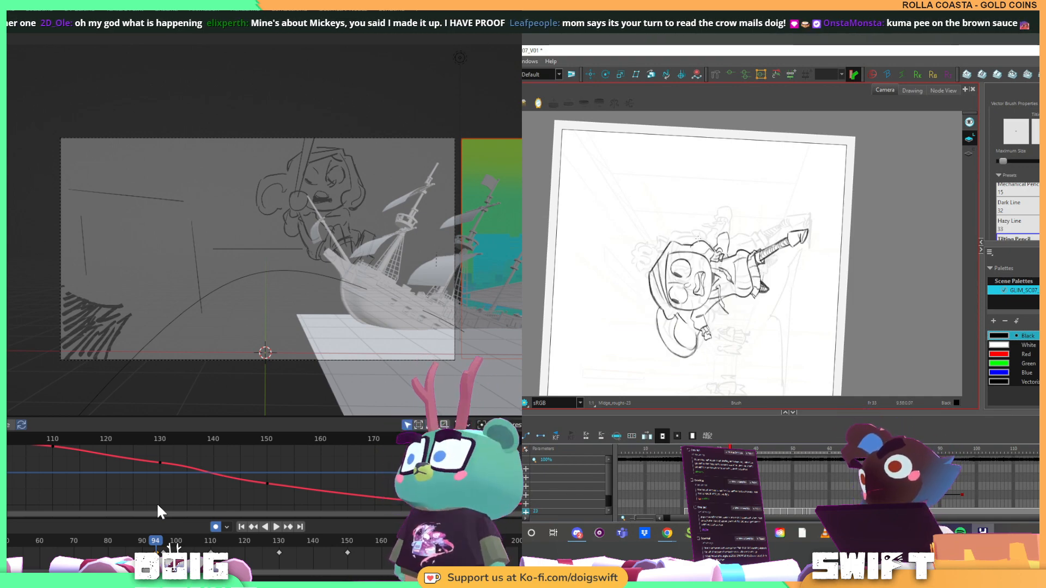
Rotate the canvas back upright, rework the headband stroke on the runner's head, and compare it with the previous drawing
drag(737, 214, 683, 297)
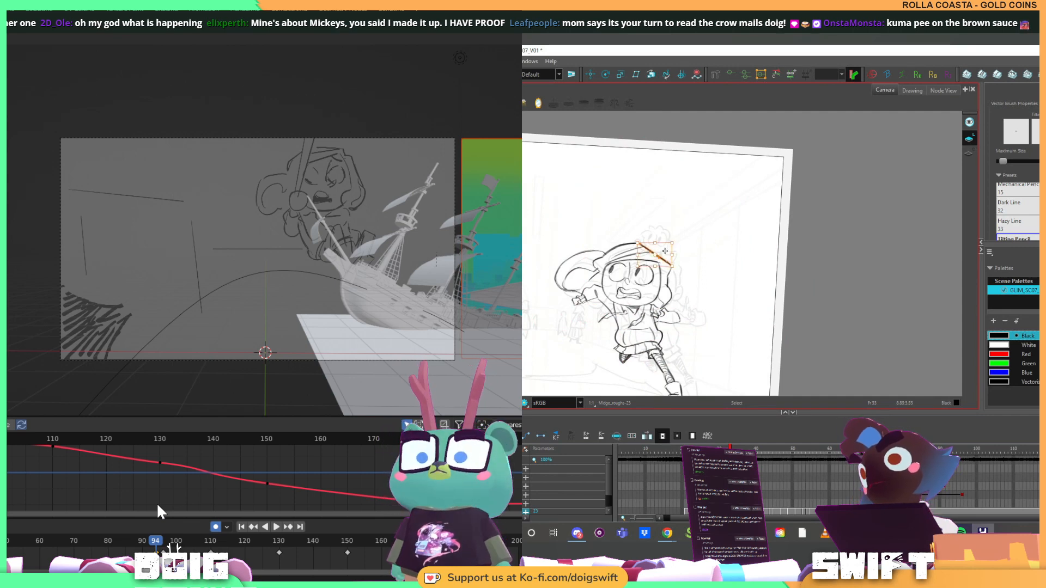
key(f)
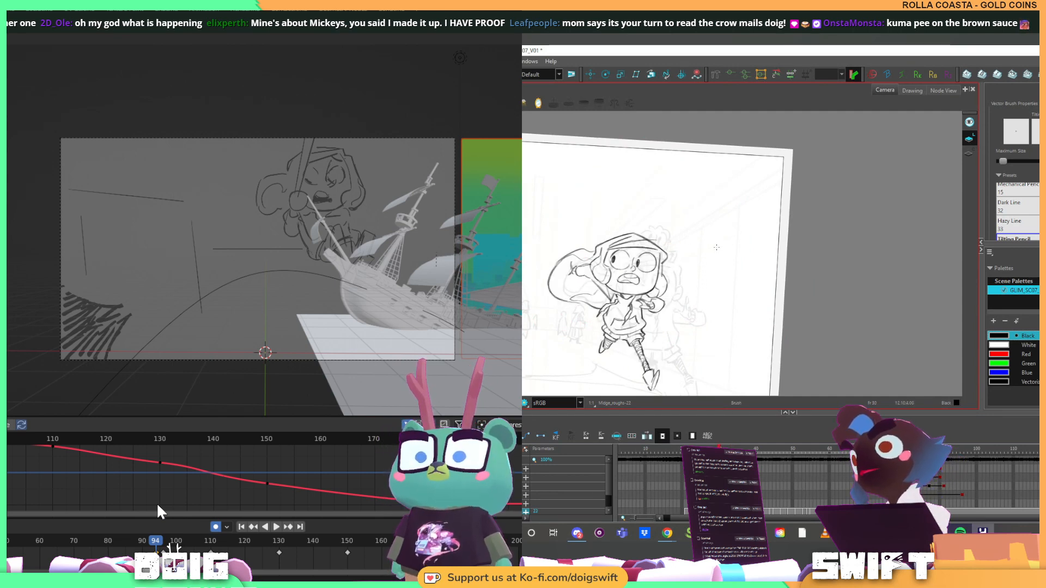
key(g)
key(f)
key(f)
key(g)
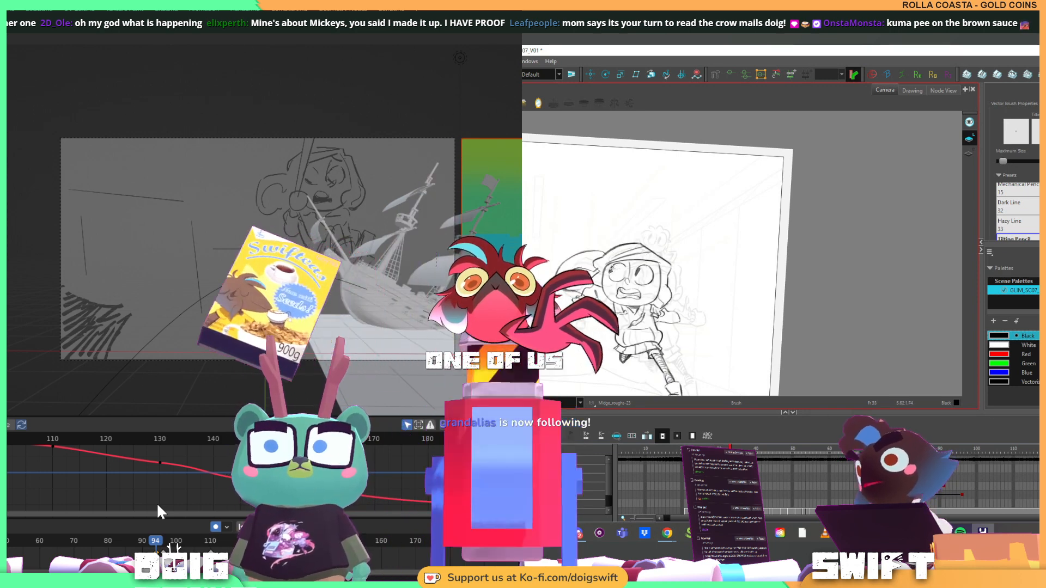
key(g)
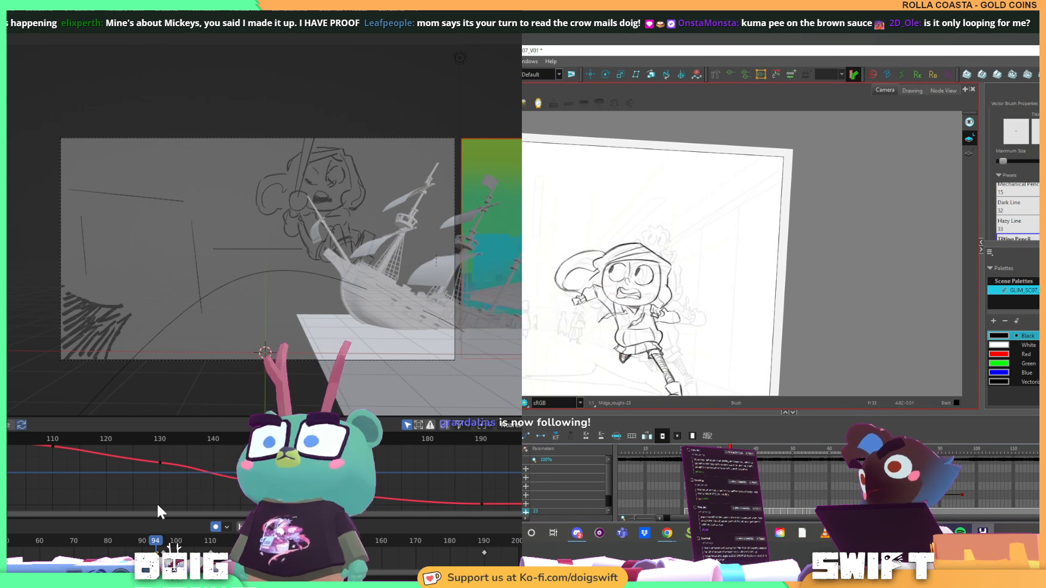
key(f)
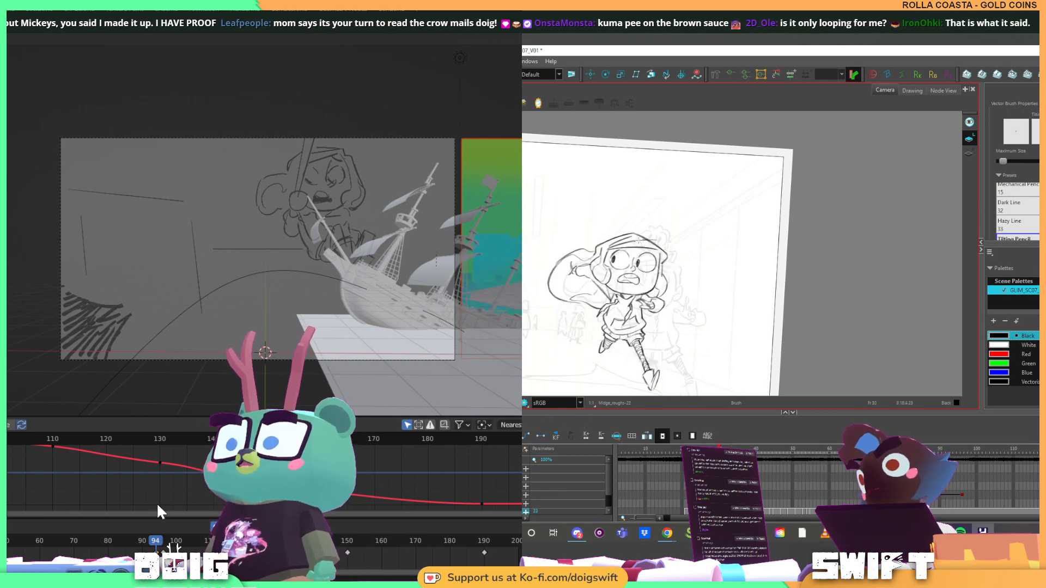
Delete the selected stroke between the runner's face and raised hand, and check the pose against the previous drawing
key(g)
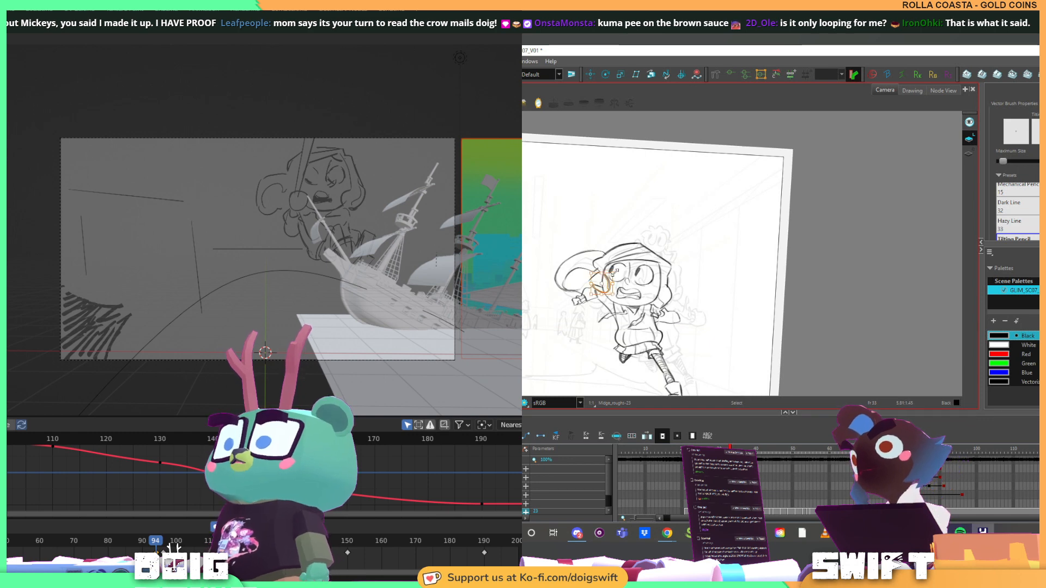
key(Delete)
key(f)
key(g)
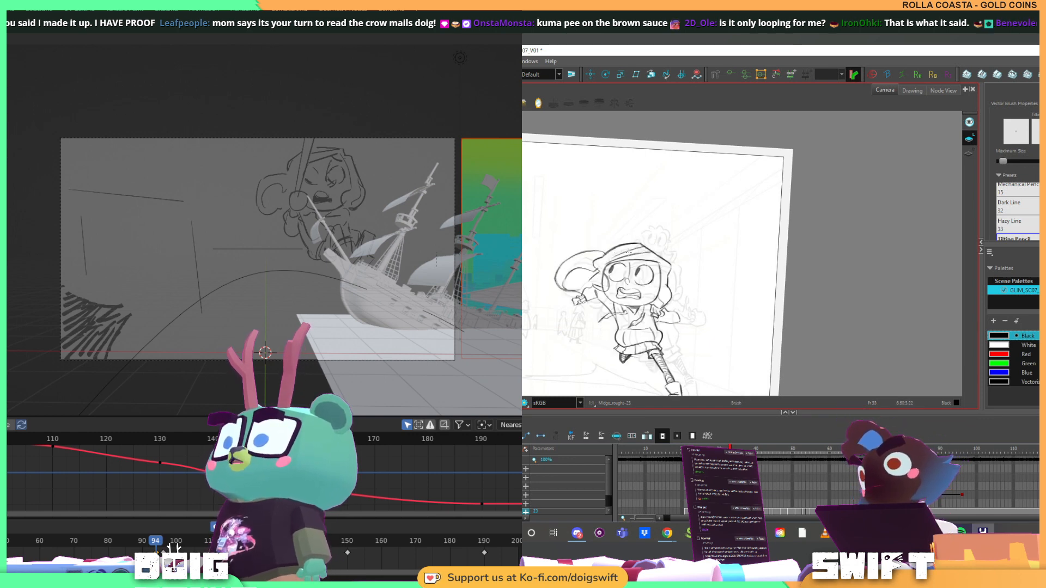
key(f)
key(g)
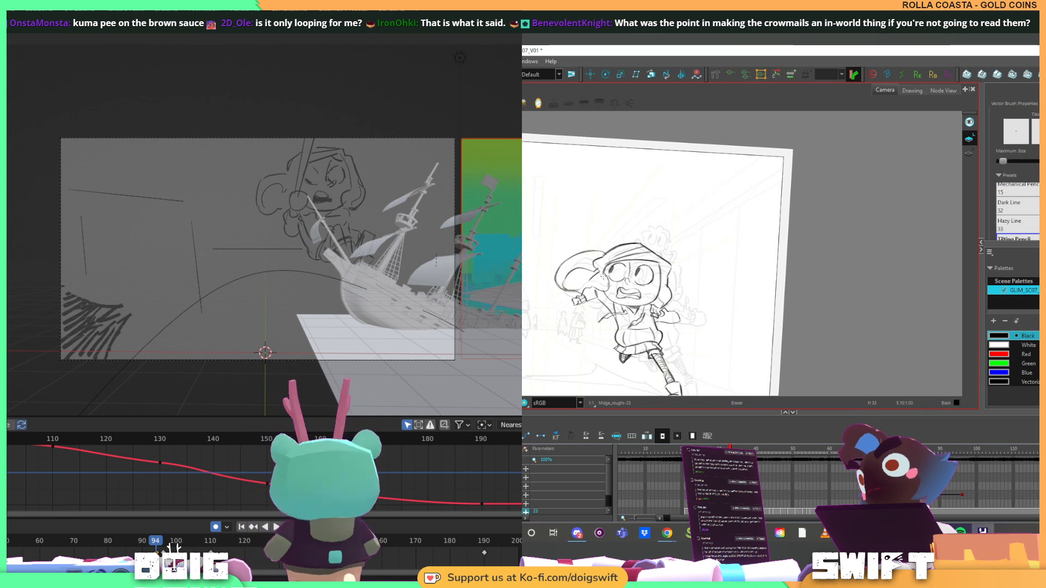
Redraw the hair line beside the runner's face with the Brush tool, and compare it with the previous drawing
key(alt+b)
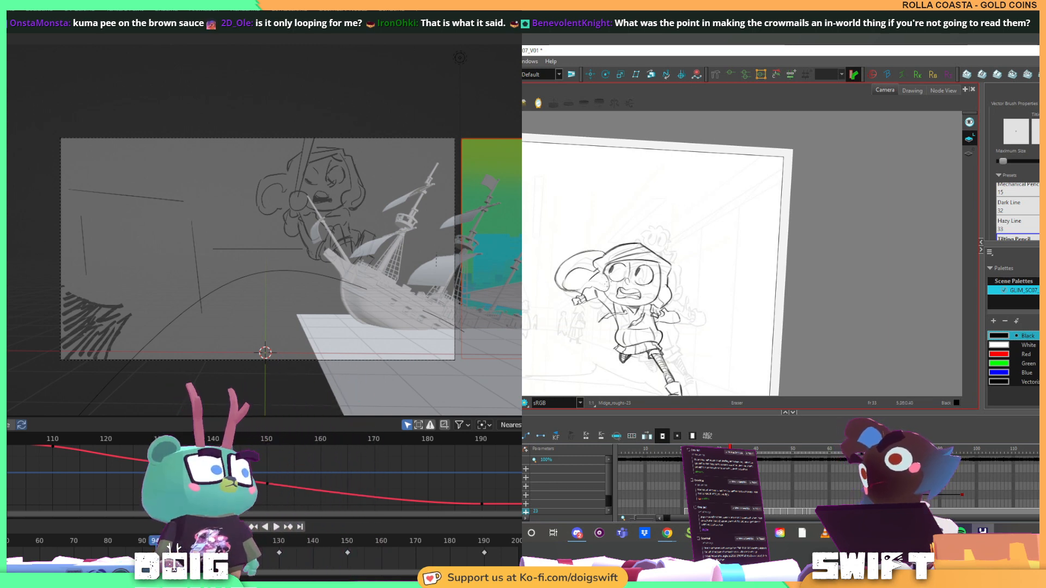
key(f)
key(g)
key(f)
key(g)
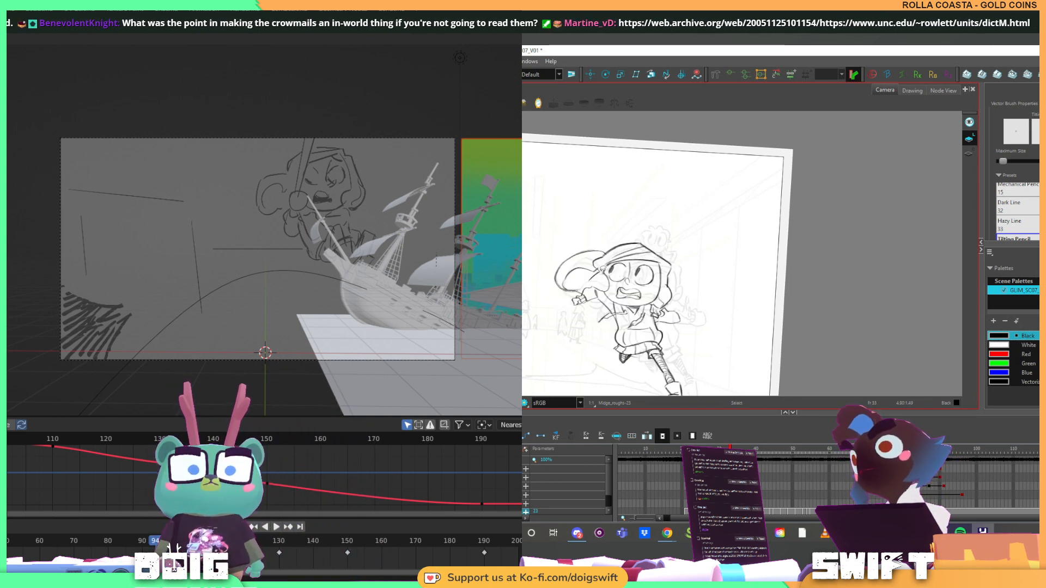
key(alt+b)
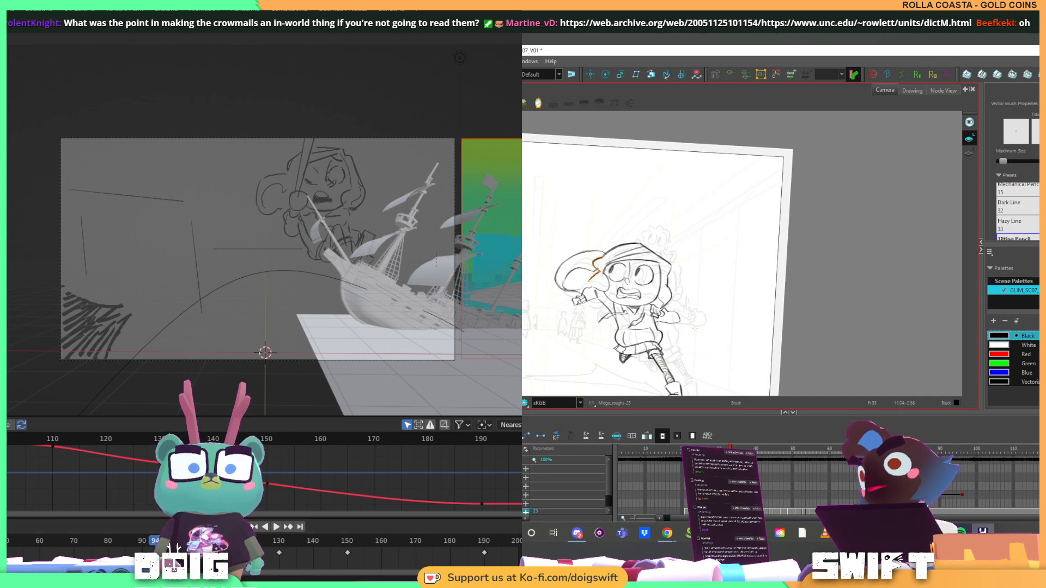
Switch from Blender to the painted background in Photoshop, and return to the Brush tool in Harmony to check the reworked hair line
key(alt+Tab)
key(alt+s)
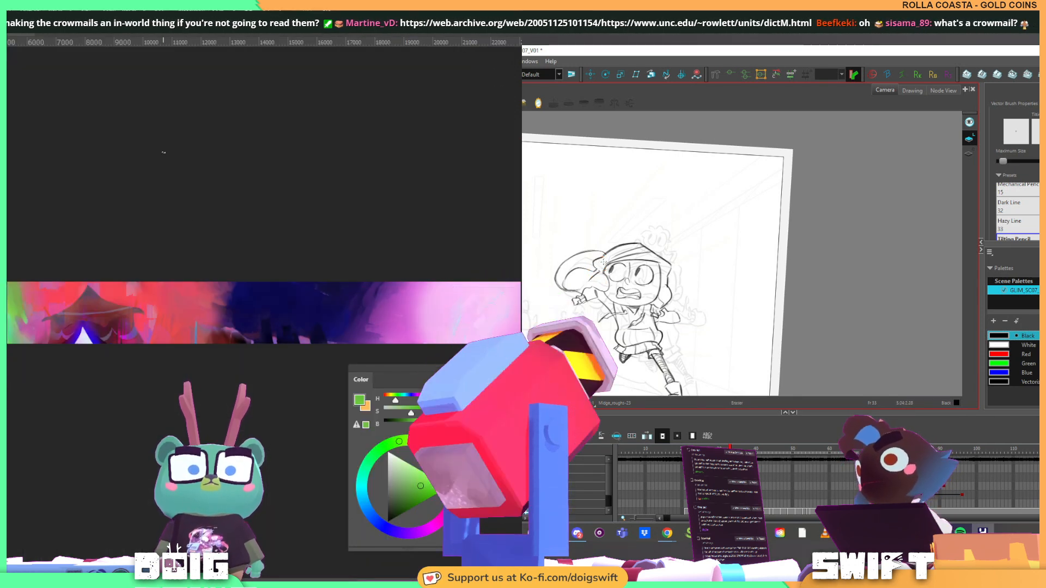
key(alt+b)
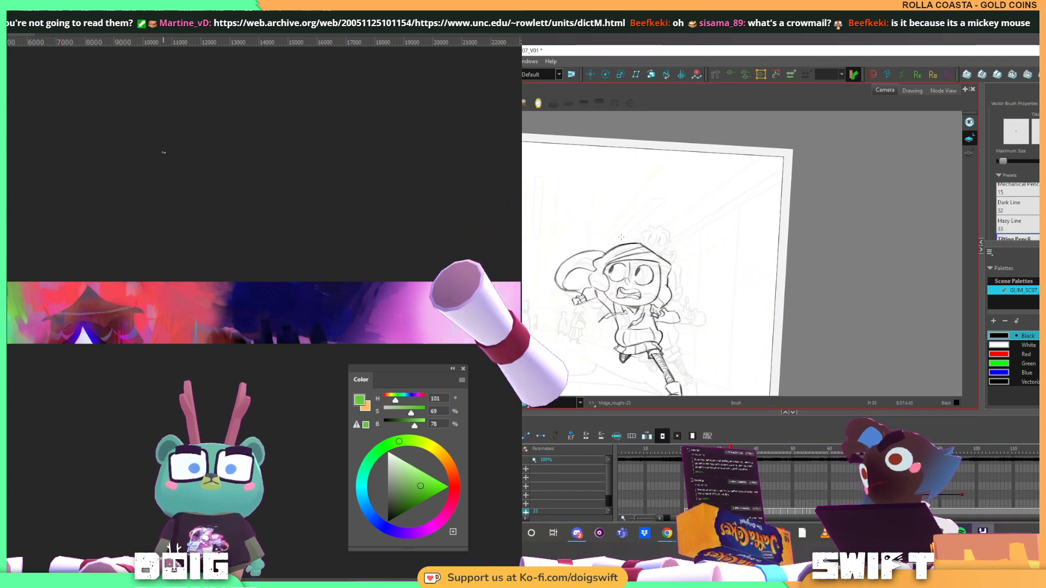
key(f)
key(g)
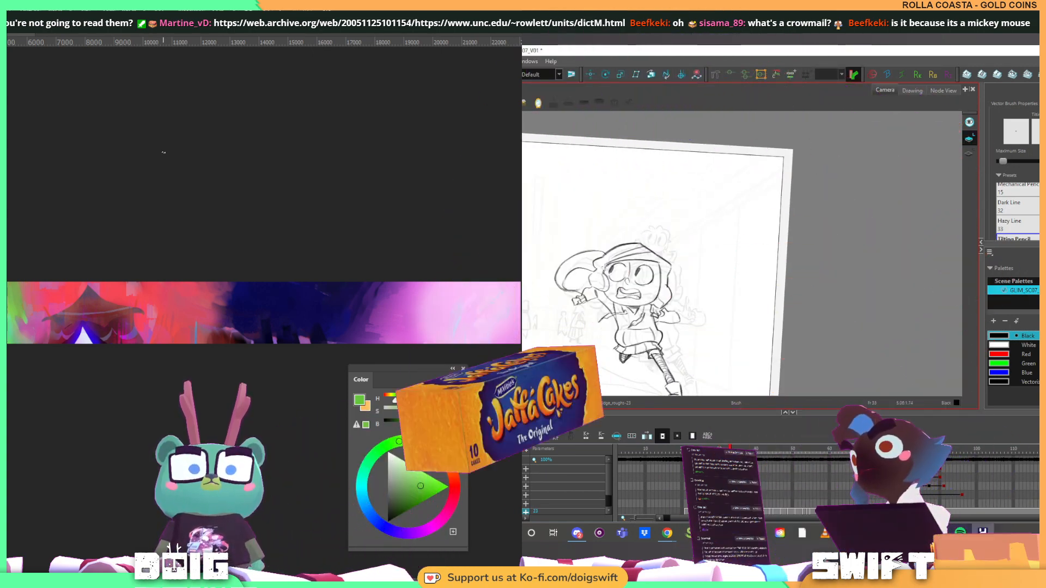
key(f)
key(g)
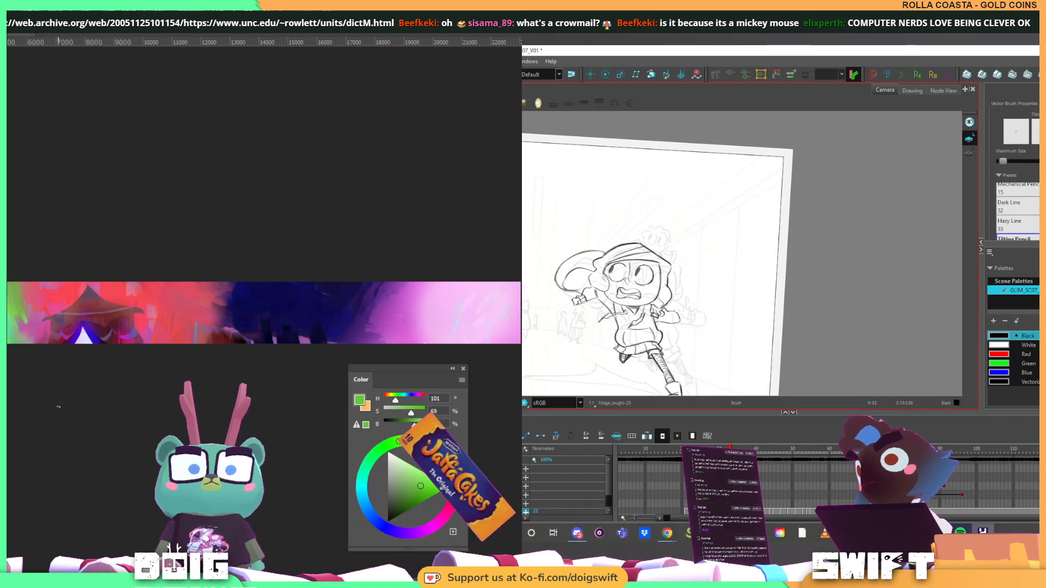
key(f)
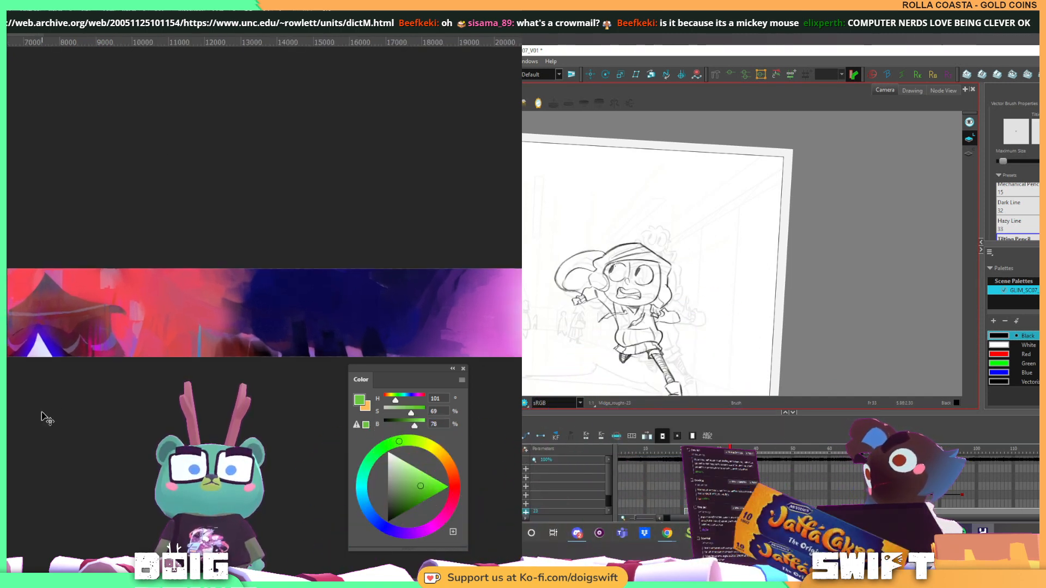
Examine the painted background in Photoshop up close, from the red and blue area to the green and cyan area
key(ctrl+plus)
key(ctrl+plus)
key(g)
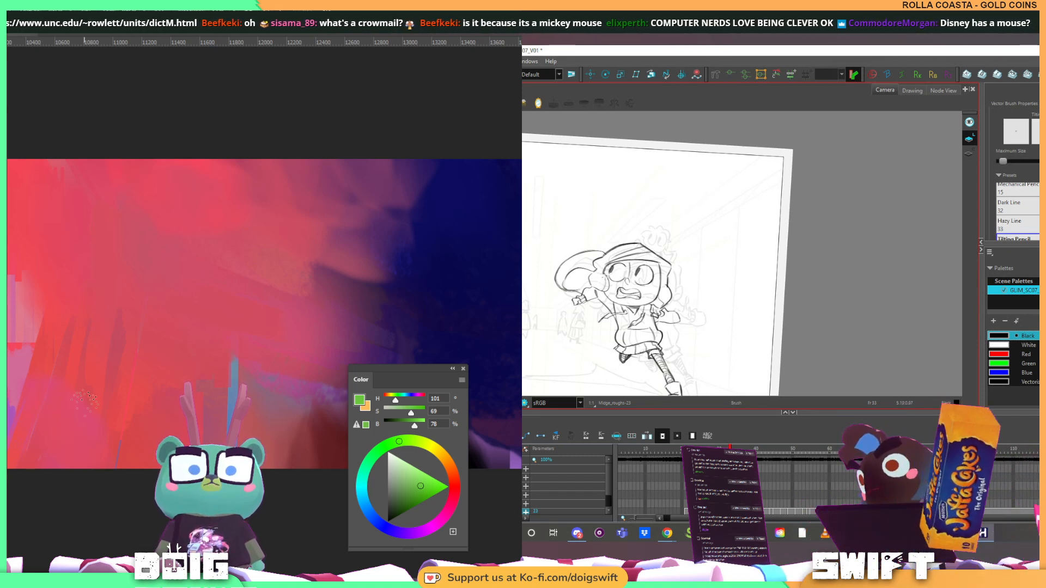
key(f)
key(g)
key(f)
key(g)
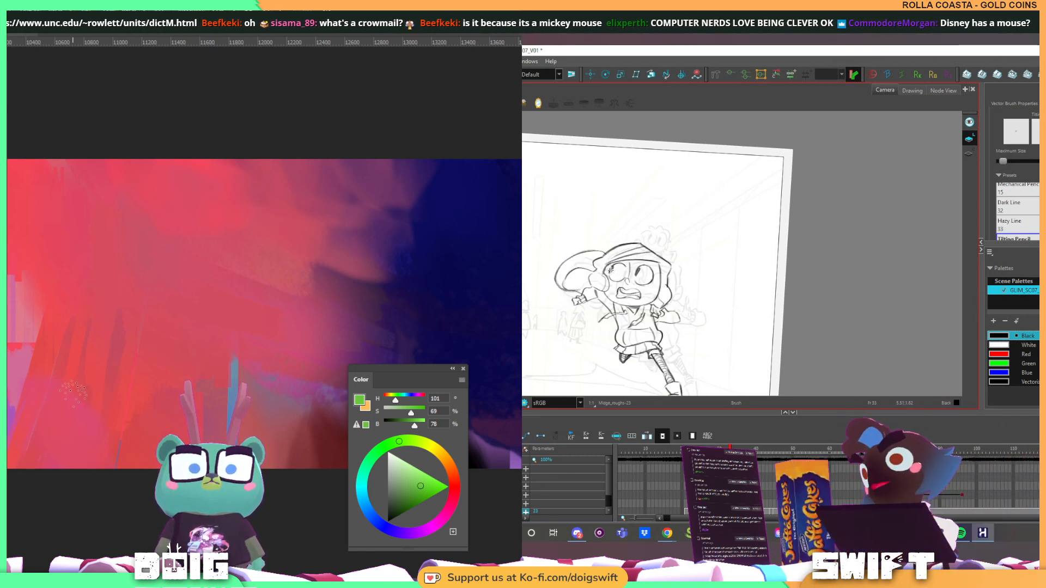
mouse_move(11, 399)
mouse_down()
mouse_move(175, 323)
mouse_move(436, 321)
mouse_up()
key(f)
key(g)
mouse_move(107, 328)
mouse_down()
mouse_move(420, 344)
mouse_move(272, 329)
mouse_up()
key(f)
key(g)
drag(109, 321, 234, 316)
drag(111, 328, 218, 327)
mouse_move(86, 320)
mouse_down()
mouse_move(222, 327)
mouse_move(175, 322)
mouse_up()
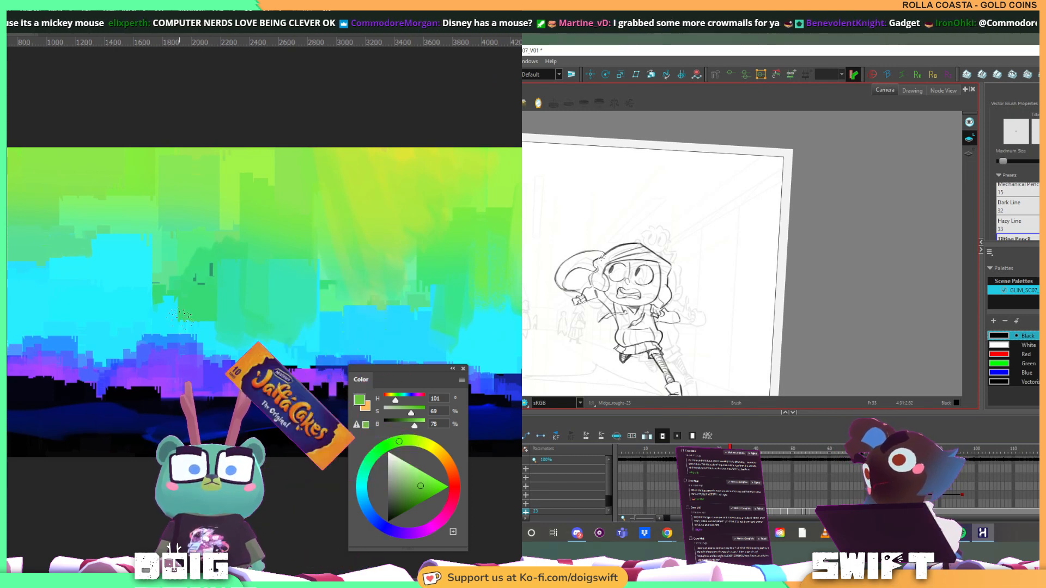
Compare the runner's reworked head and hair with the previous drawing in Harmony
key(f)
key(g)
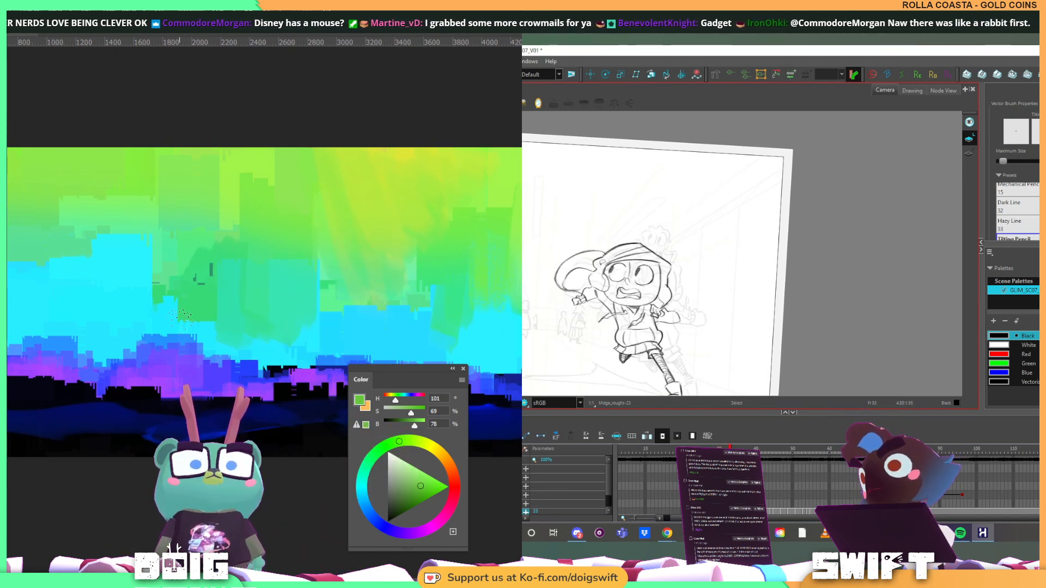
key(f)
key(g)
key(f)
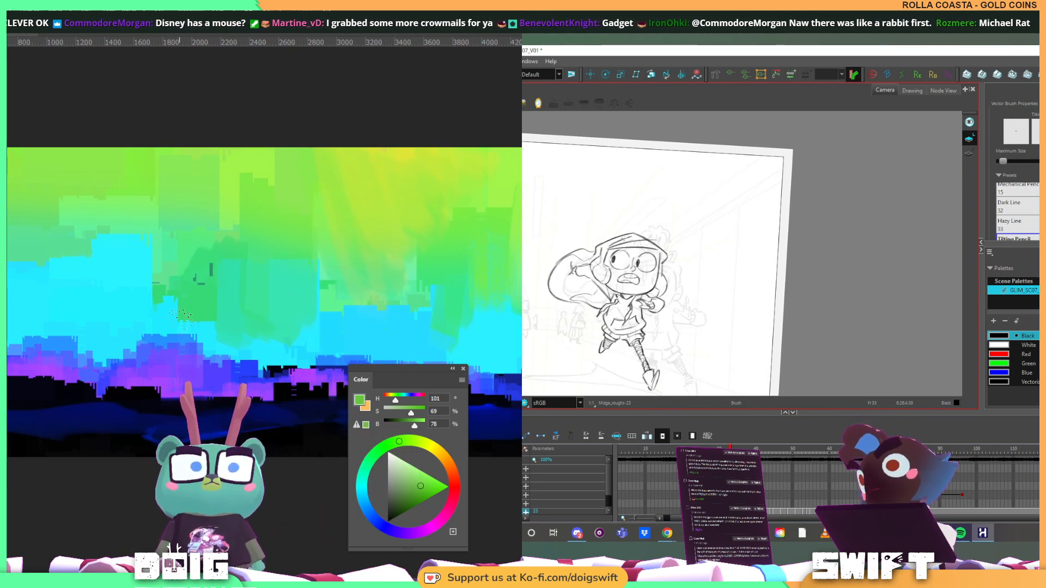
key(g)
key(f)
key(g)
key(f)
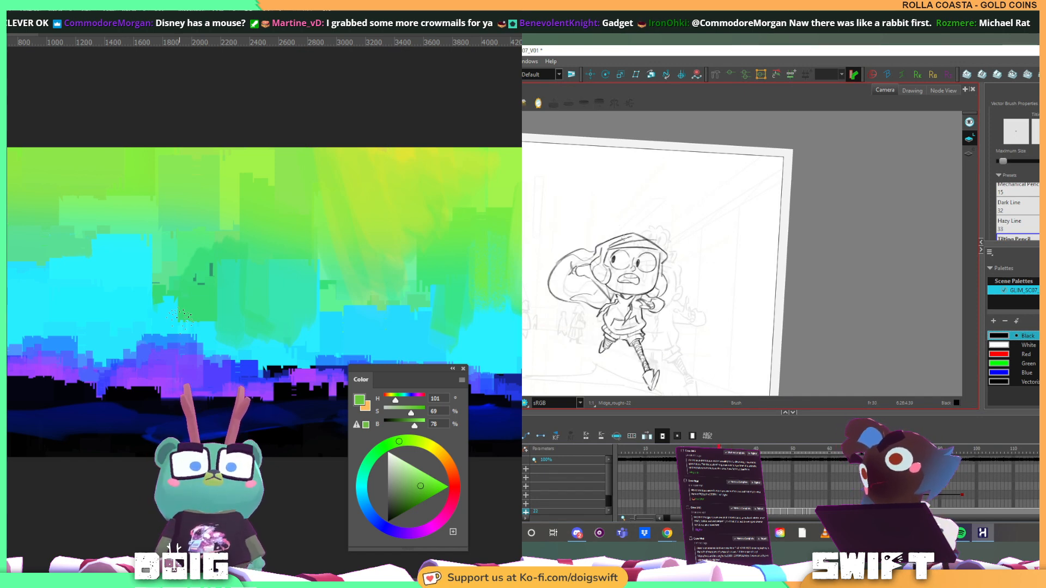
Flip between the runner's current drawing and the two before it to compare the face and hair shapes
key(g)
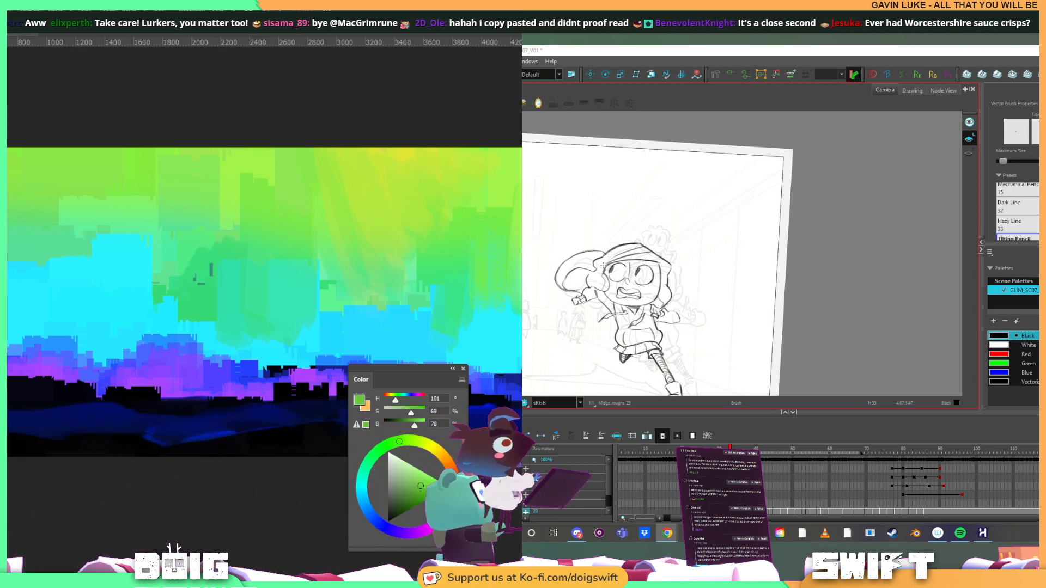
click(606, 268)
key(f)
key(g)
key(f)
key(g)
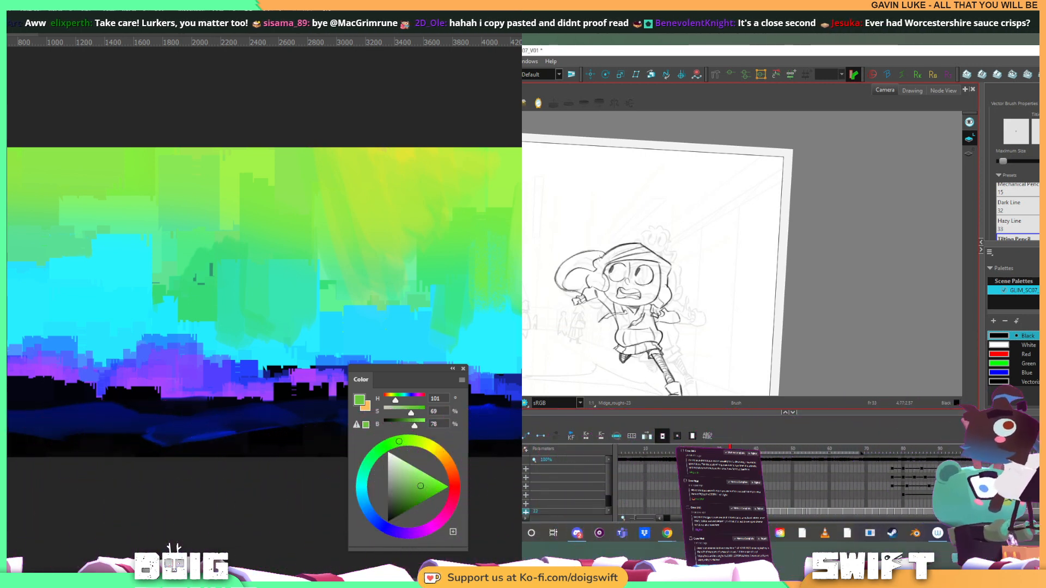
key(f)
key(f)
key(g)
key(g)
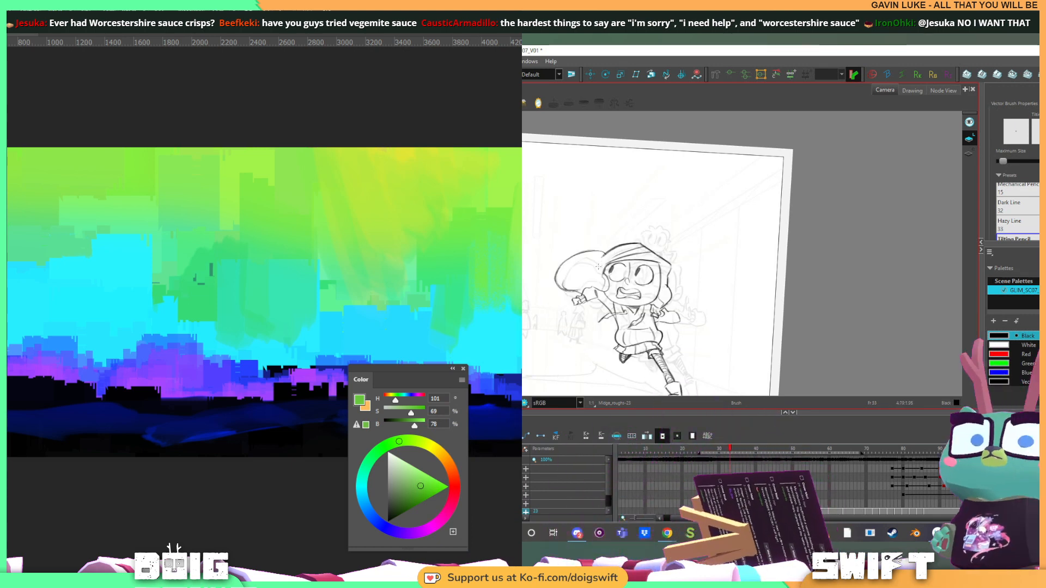
Draw a short curved line between the runner's trailing hair and face, and check it against the previous drawing
drag(587, 275, 592, 288)
key(f)
key(g)
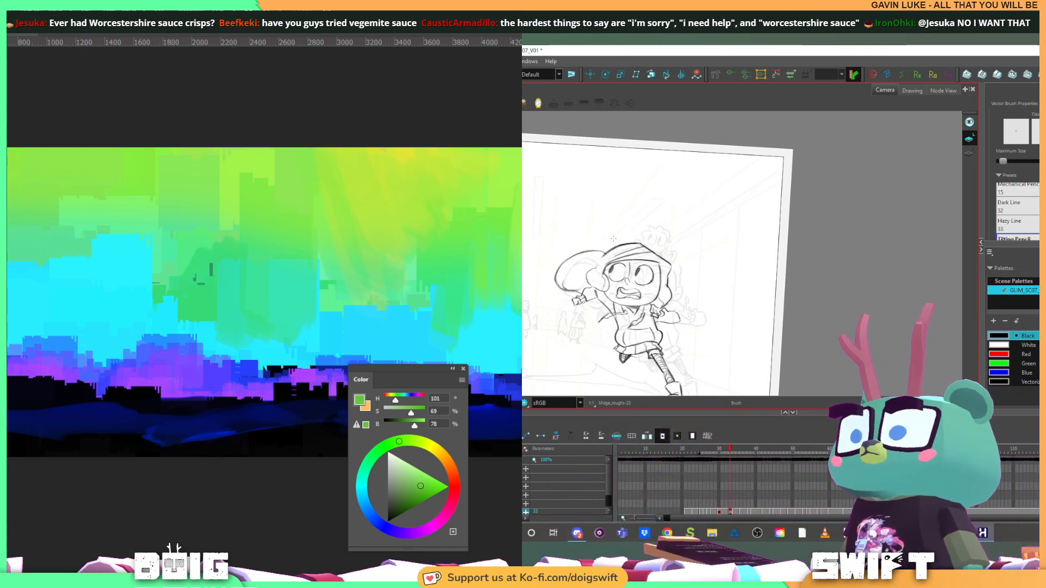
key(f)
key(g)
Select the new curved line beside the runner's face, enlarge it slightly, and compare it with the two earlier drawings
key(alt+s)
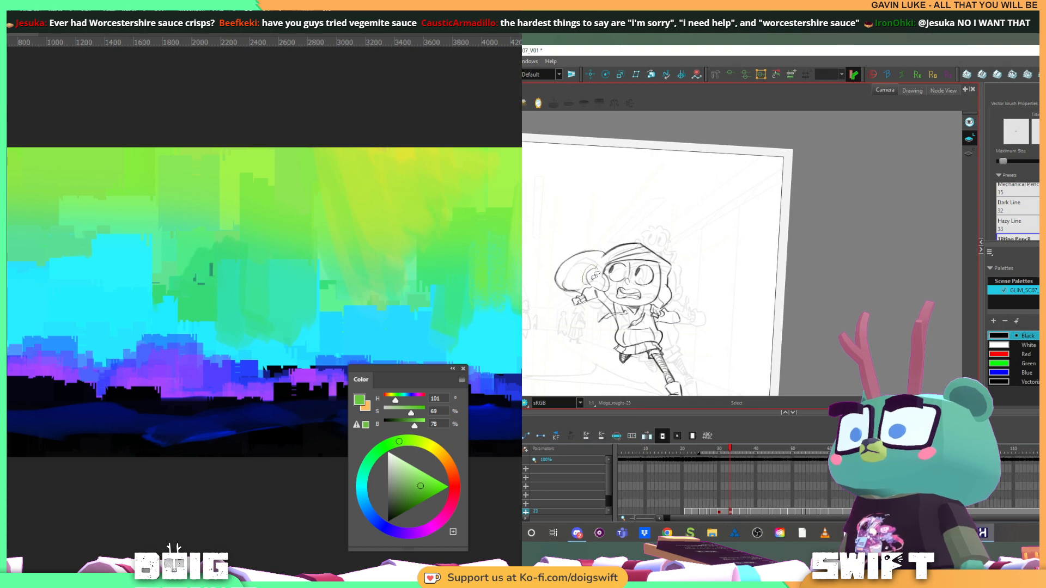
click(594, 263)
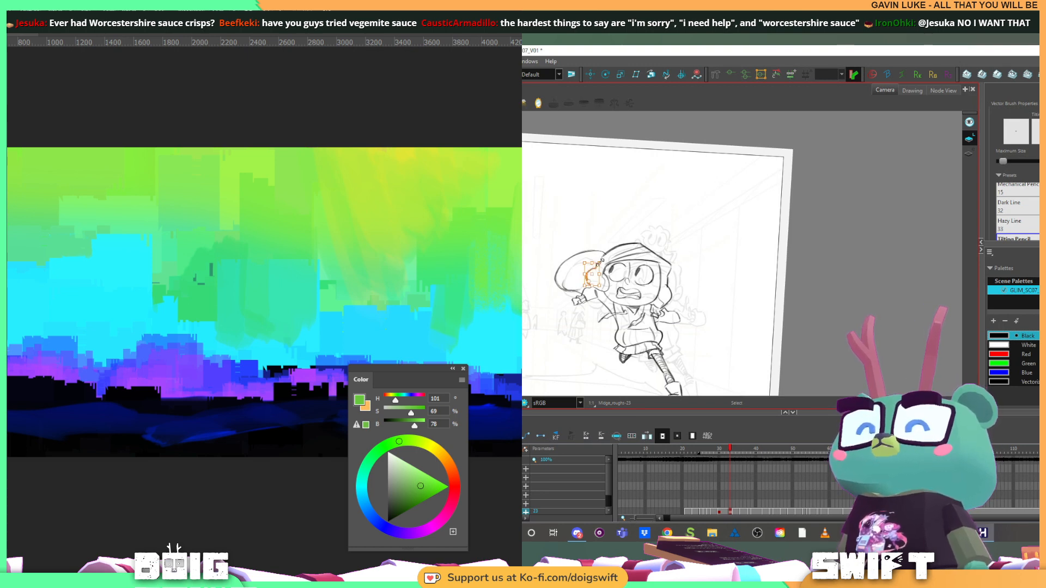
drag(600, 263, 602, 261)
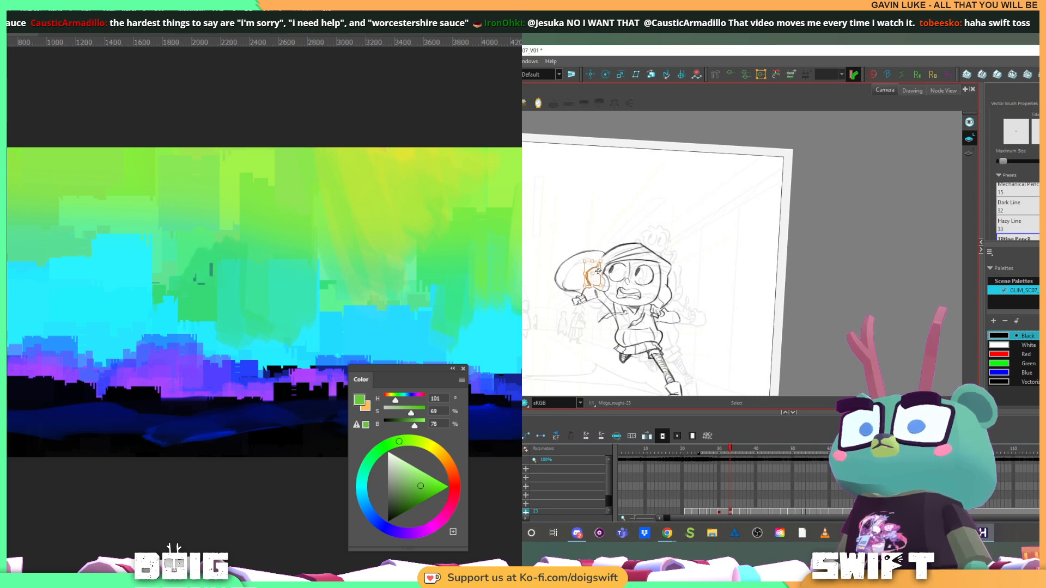
key(alt+b)
key(f)
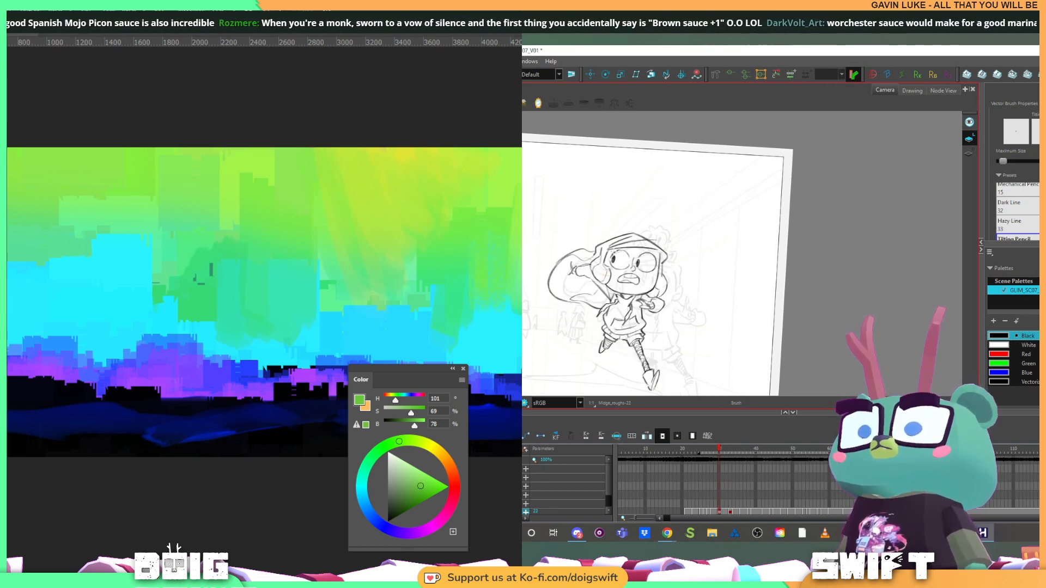
key(f)
key(g)
key(g)
Examine the lines beside the runner's face against the two earlier drawings, including the curved cheek line
key(alt+s)
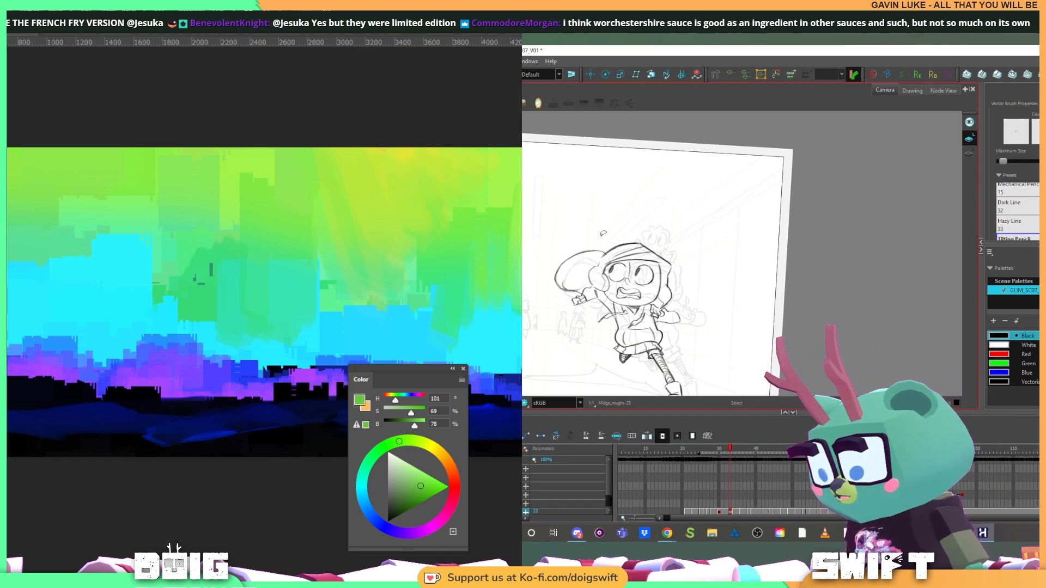
key(f)
key(f)
key(g)
key(g)
key(alt+b)
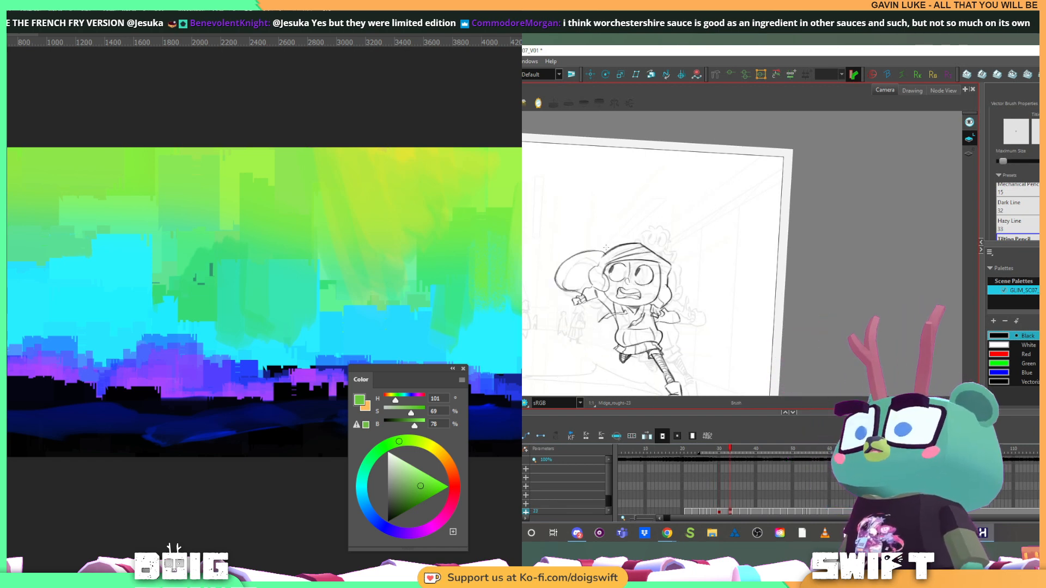
key(f)
key(f)
key(g)
key(g)
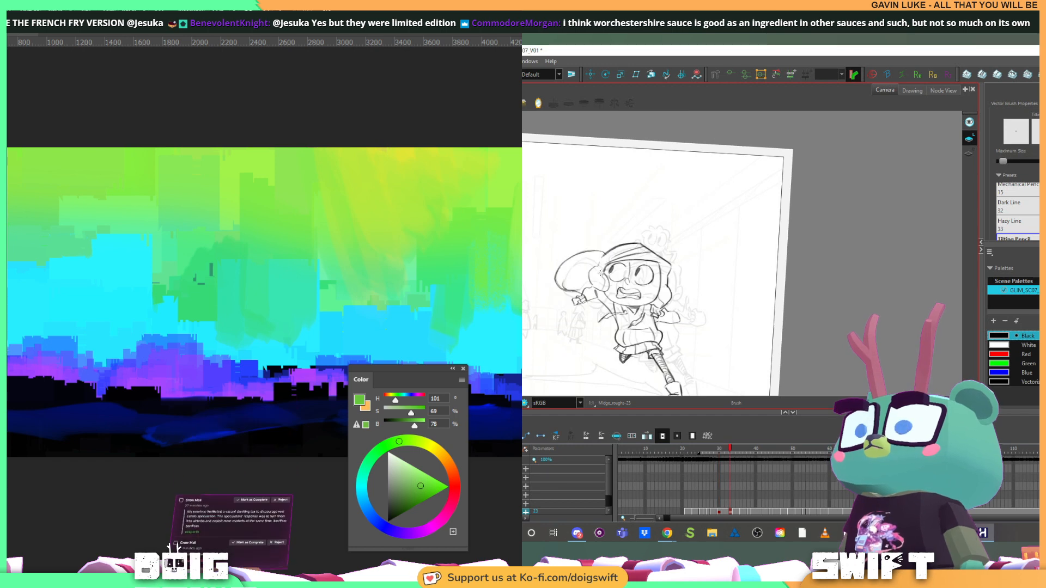
key(alt+s)
click(593, 278)
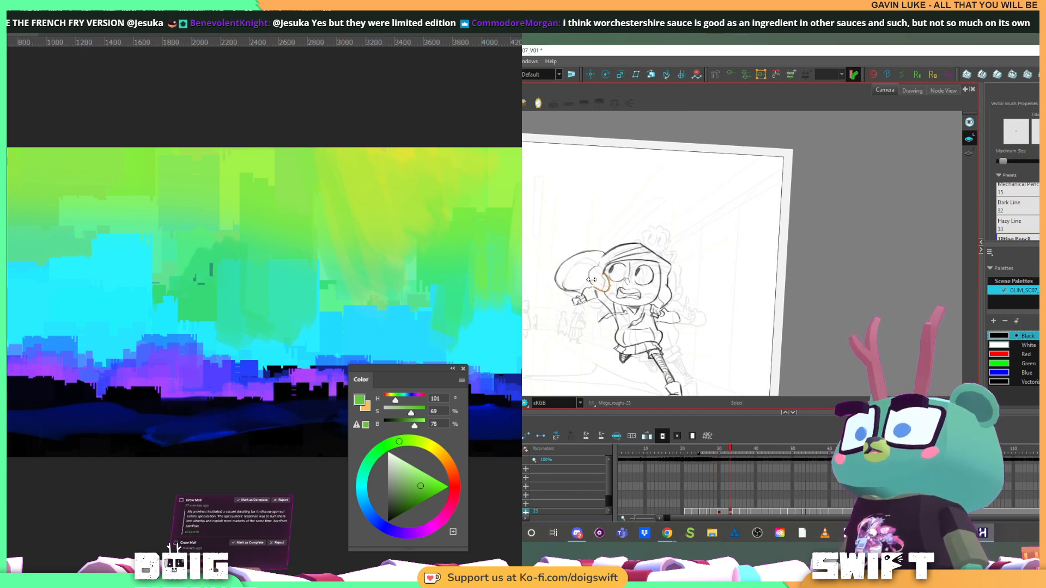
key(alt+b)
key(f)
key(f)
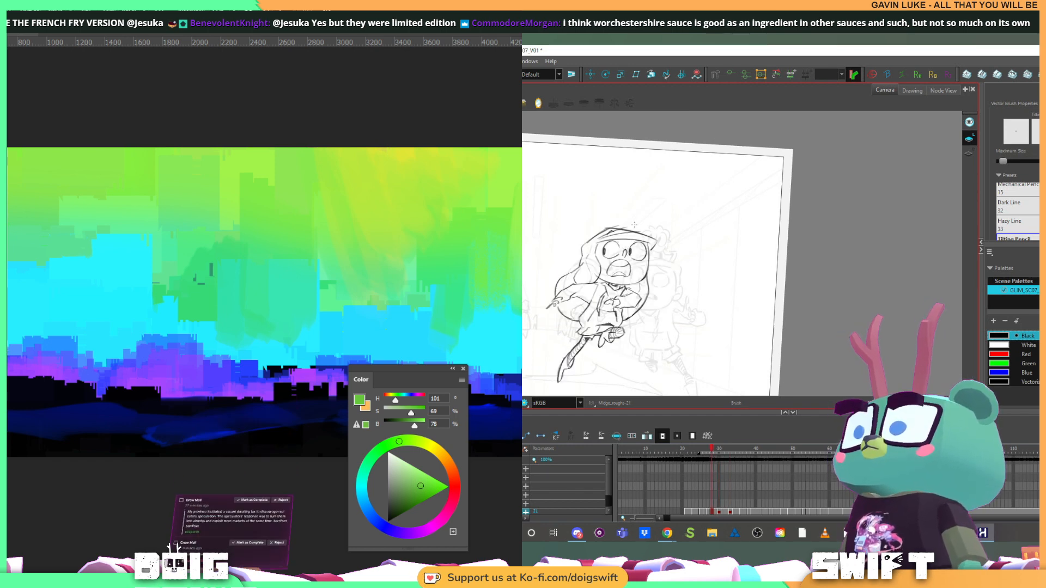
key(g)
key(g)
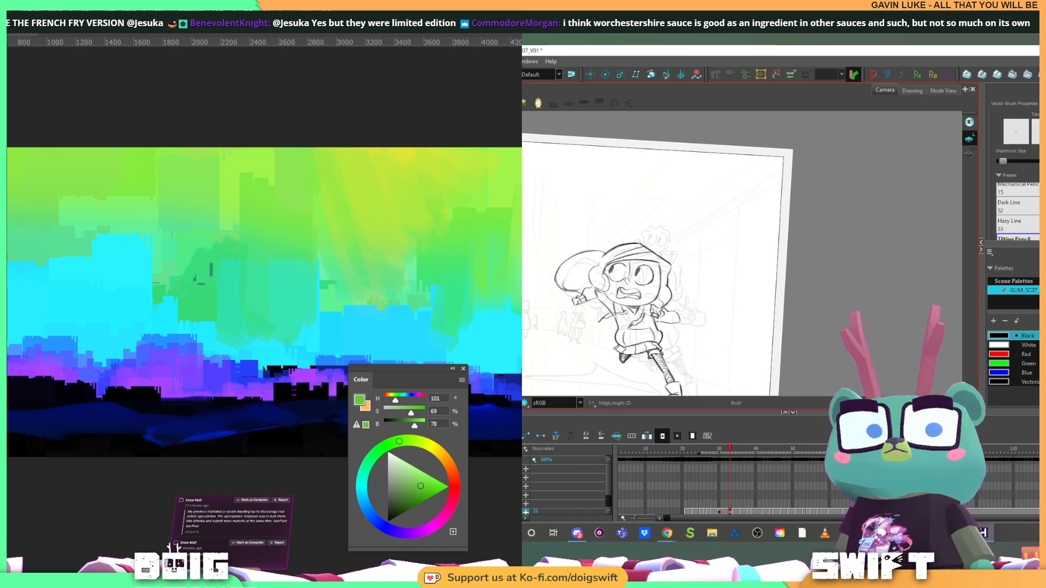
Try another line up the side of the runner's face with the Brush tool, then undo it
drag(603, 292, 607, 267)
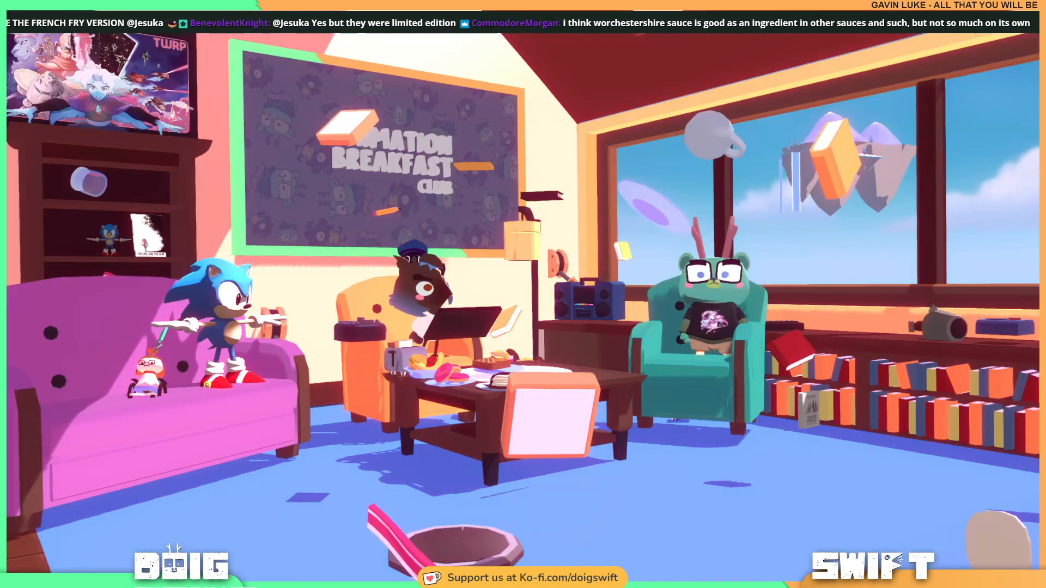
key(ctrl+z)
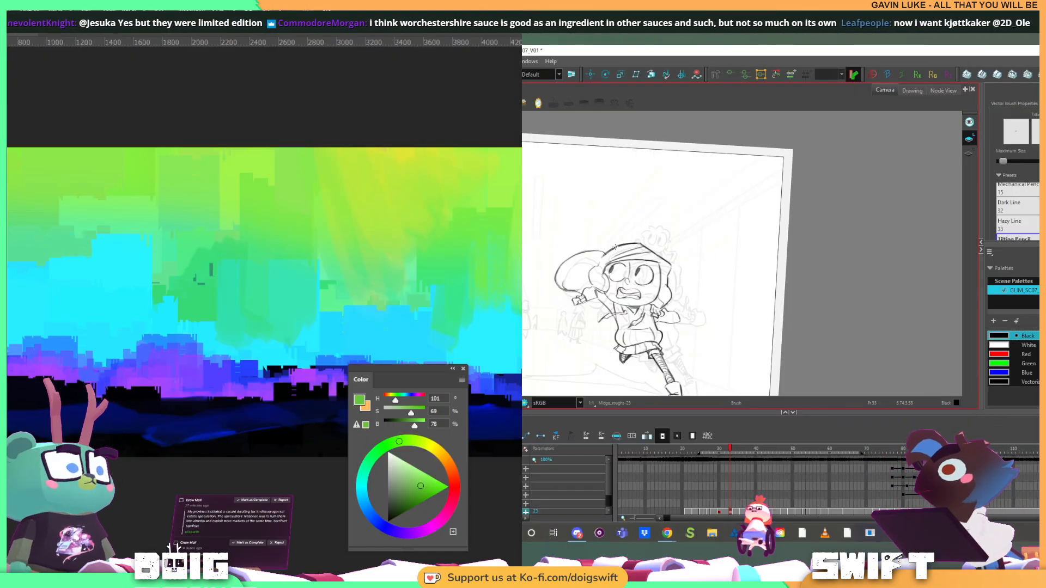
key(f)
key(f)
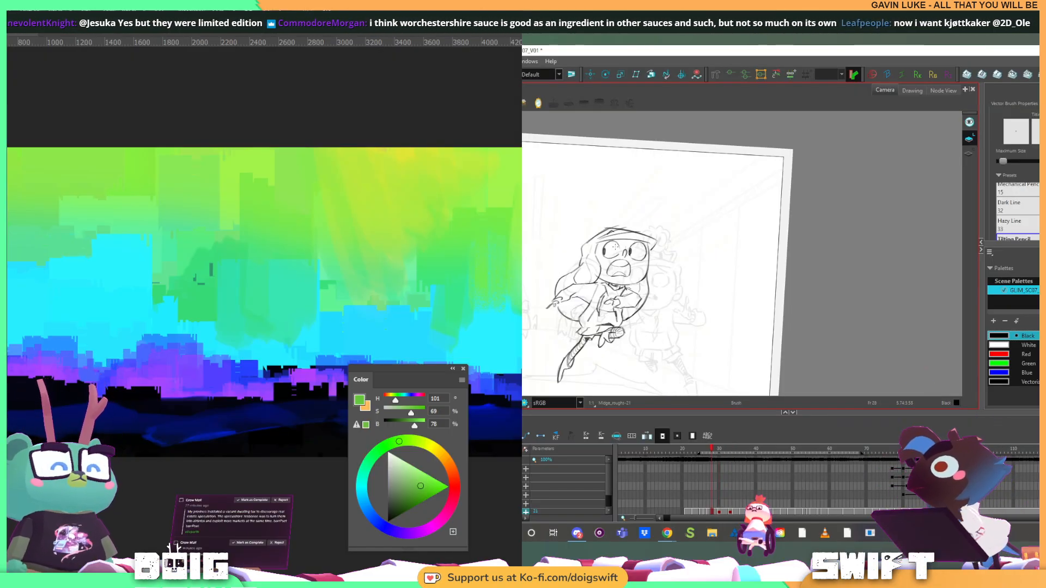
key(g)
key(g)
Delete the short line below the runner's cheek near the raised arm, and compare the result with the earlier drawings
key(alt+e)
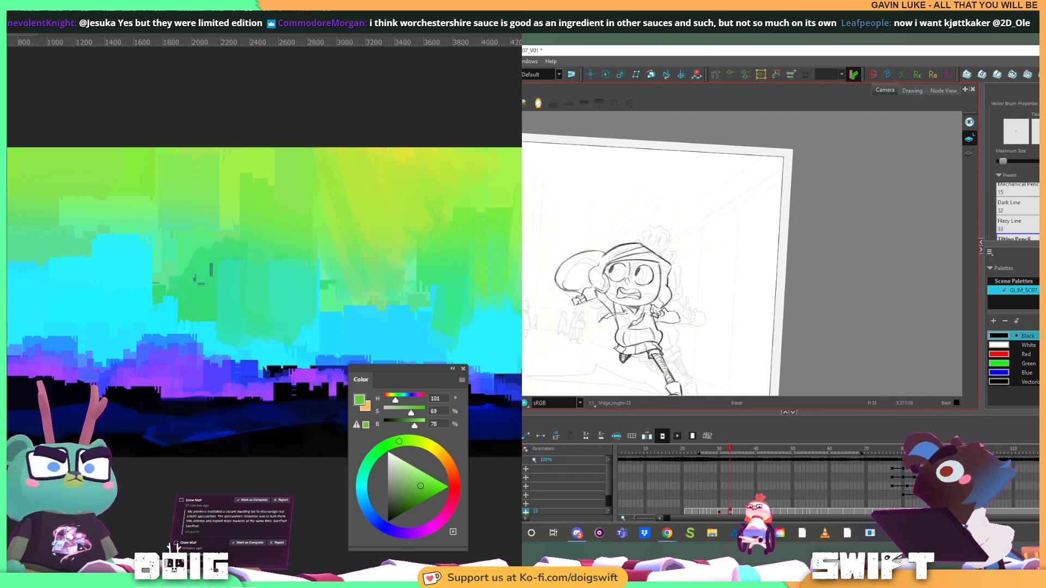
key(alt+s)
click(600, 284)
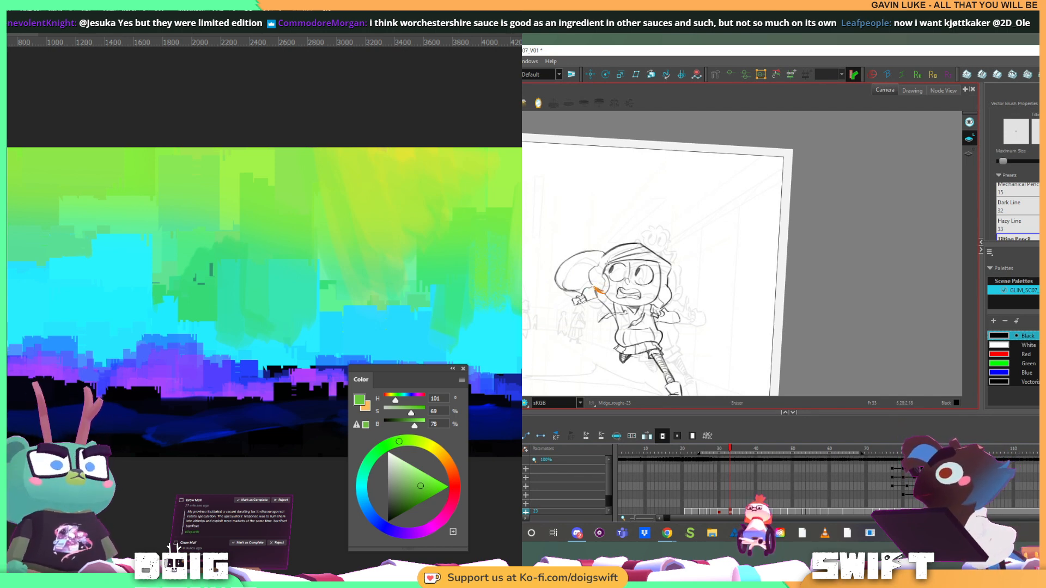
key(Delete)
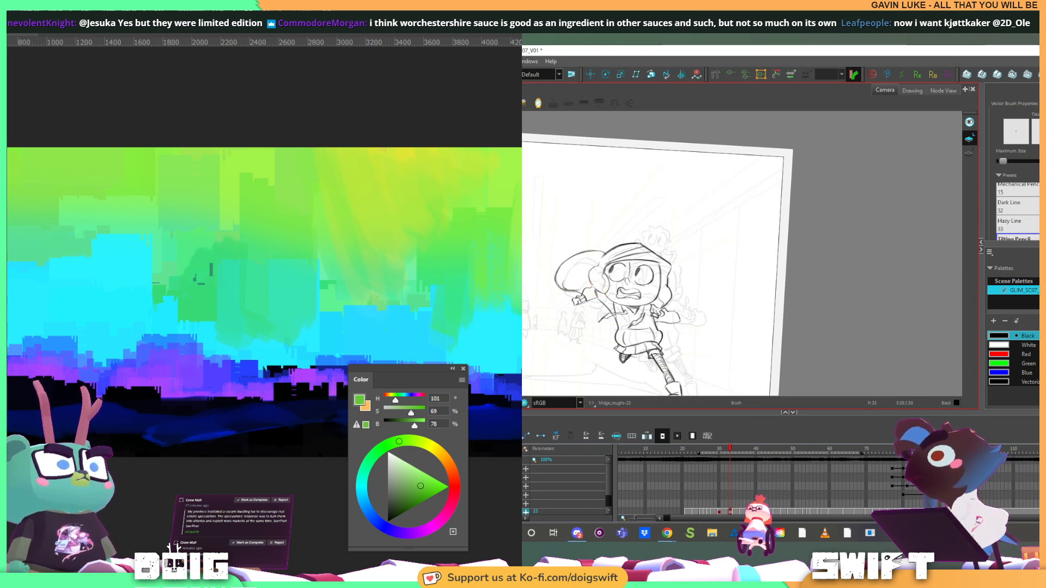
key(f)
key(f)
key(g)
key(g)
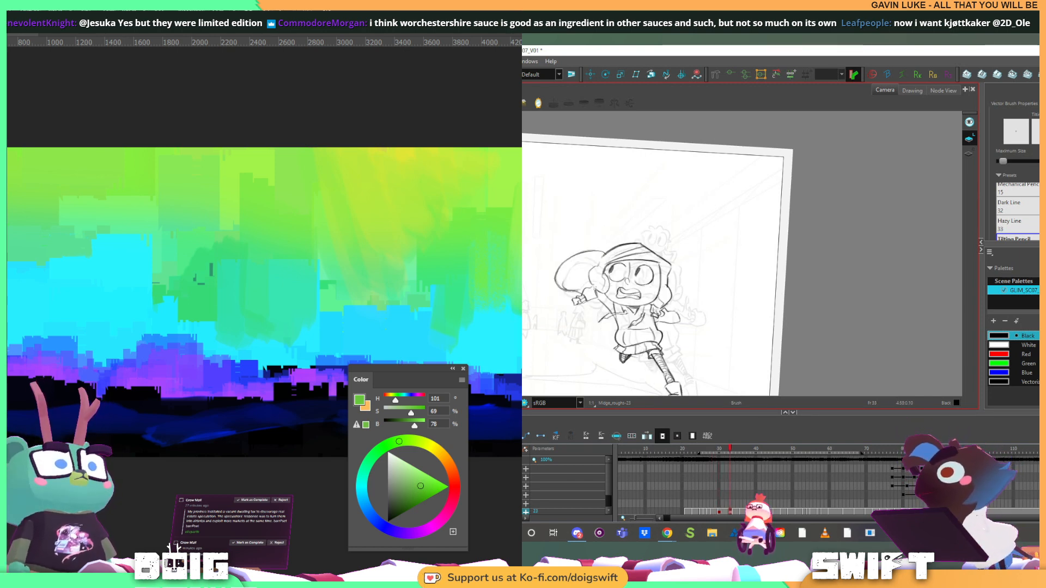
Draw a short replacement line where the raised arm meets the cheek, undo the extra stroke, and compare with the earlier drawings
drag(595, 290, 598, 294)
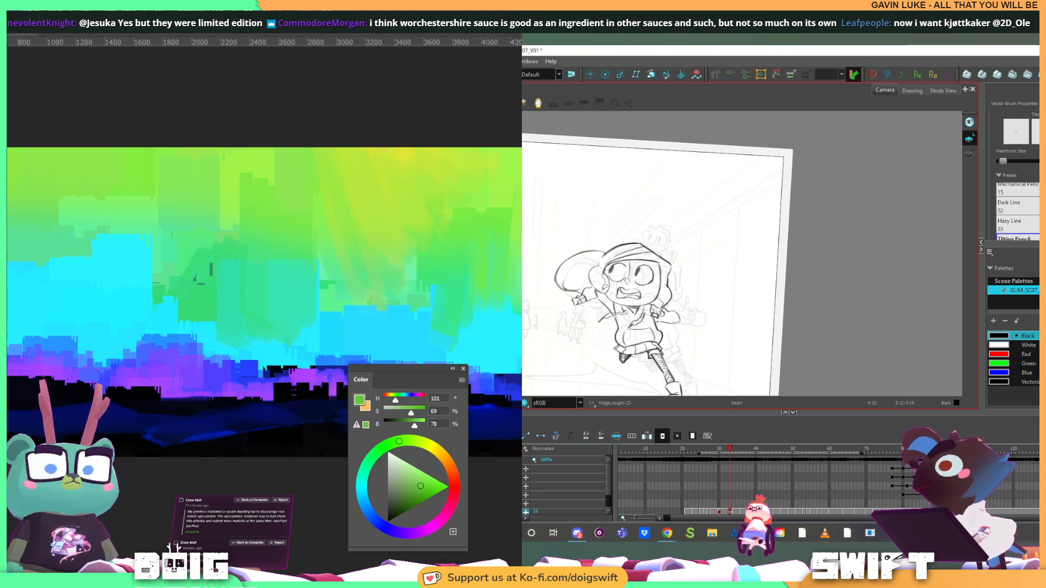
drag(604, 270, 600, 293)
key(ctrl+z)
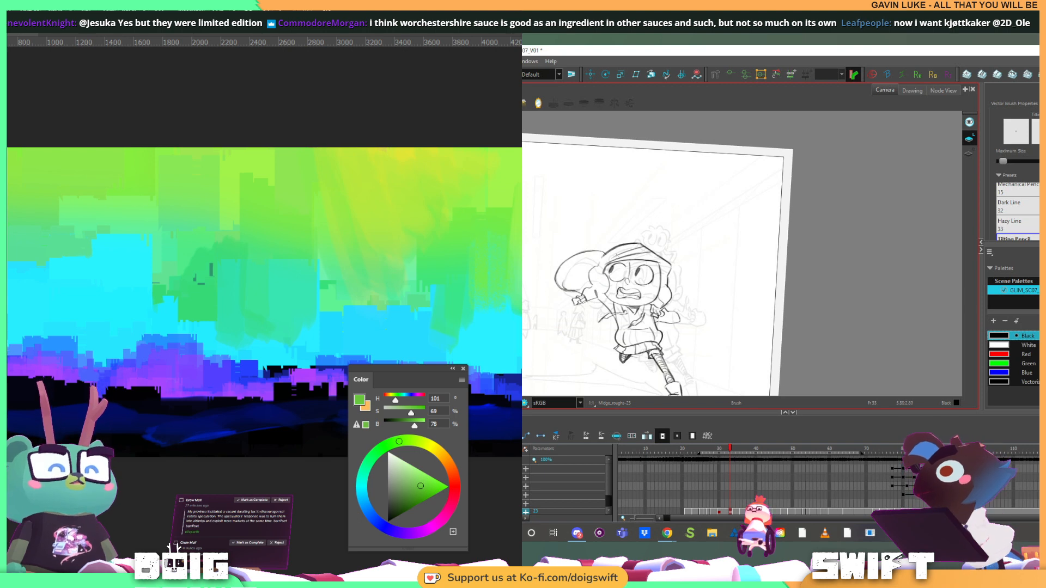
key(f)
key(f)
key(g)
key(g)
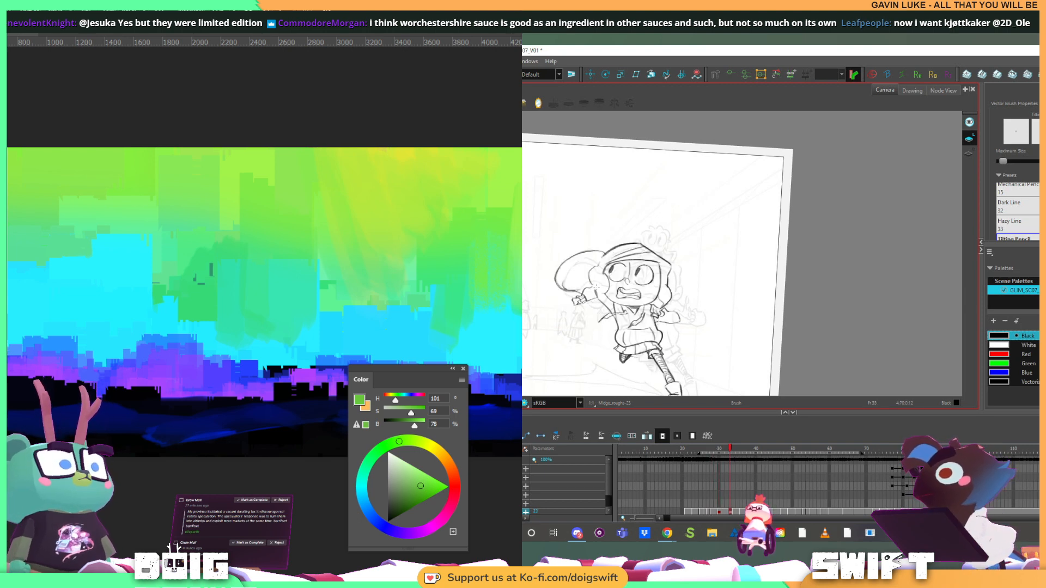
Flip repeatedly between the runner's current and previous drawings to examine how the head, hair and raised arm move
key(f)
key(g)
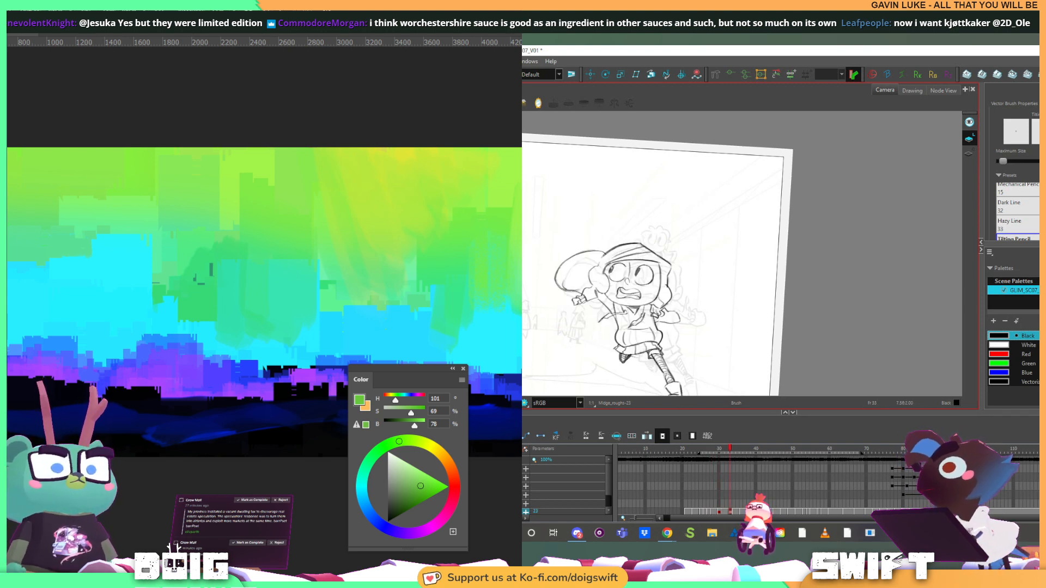
key(f)
key(g)
key(f)
key(g)
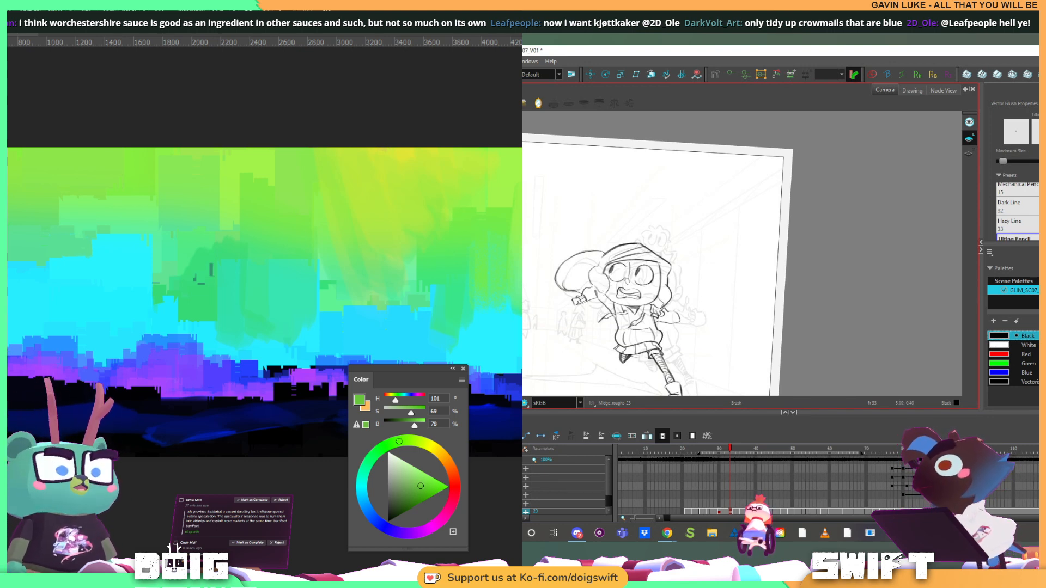
key(f)
key(g)
key(f)
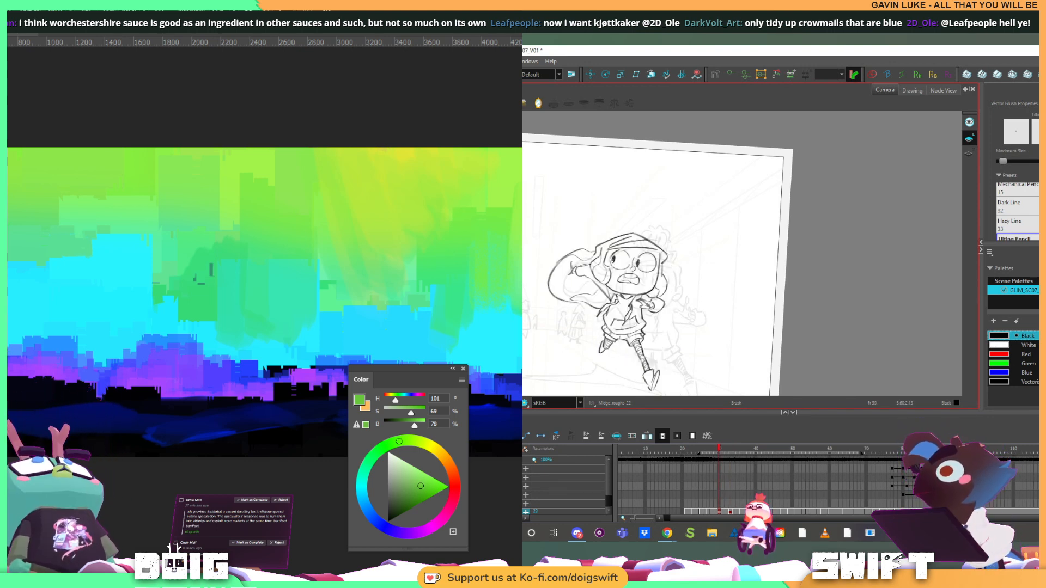
key(g)
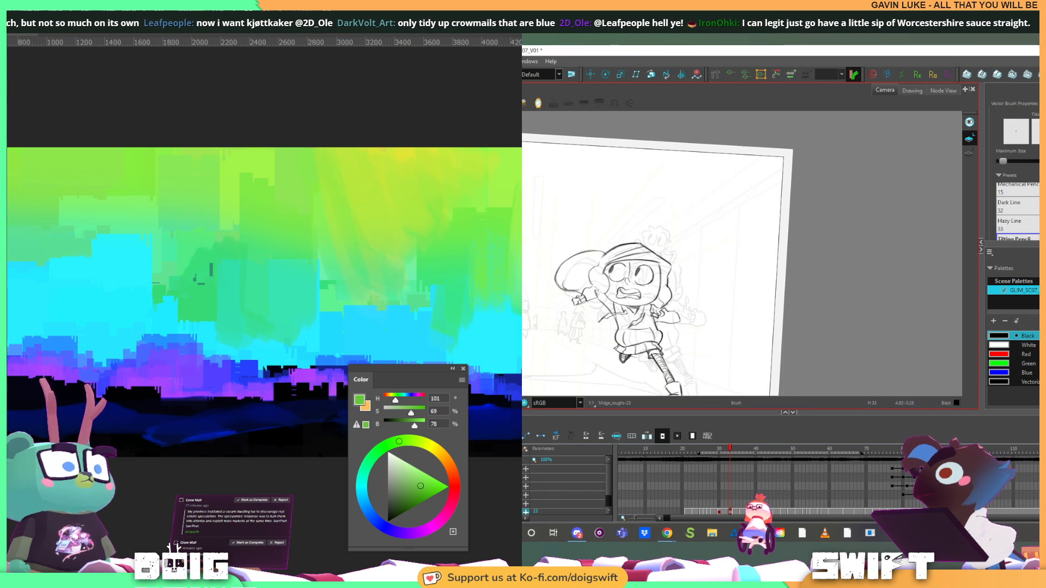
key(f)
key(g)
key(f)
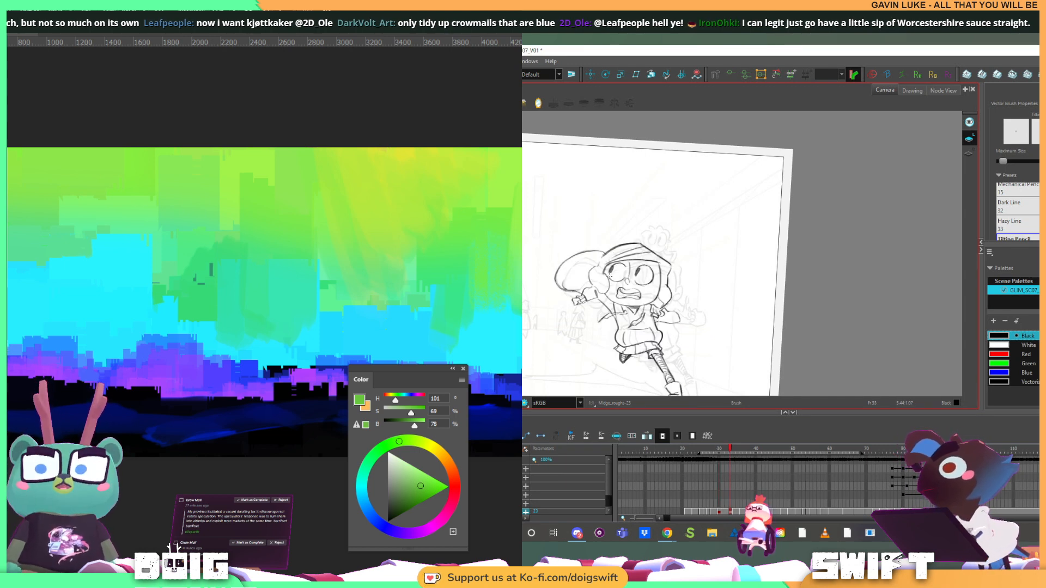
key(g)
key(f)
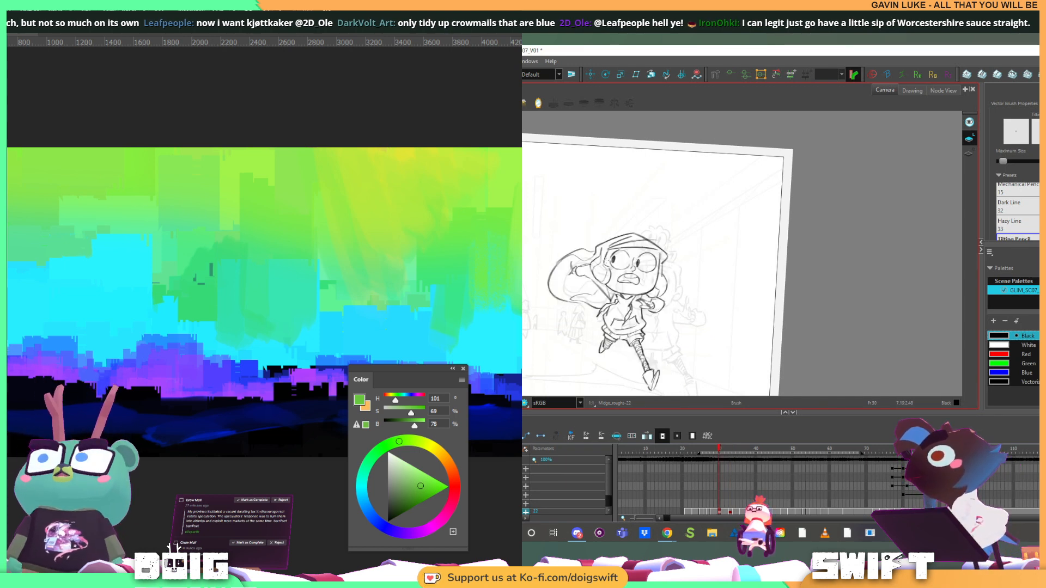
key(g)
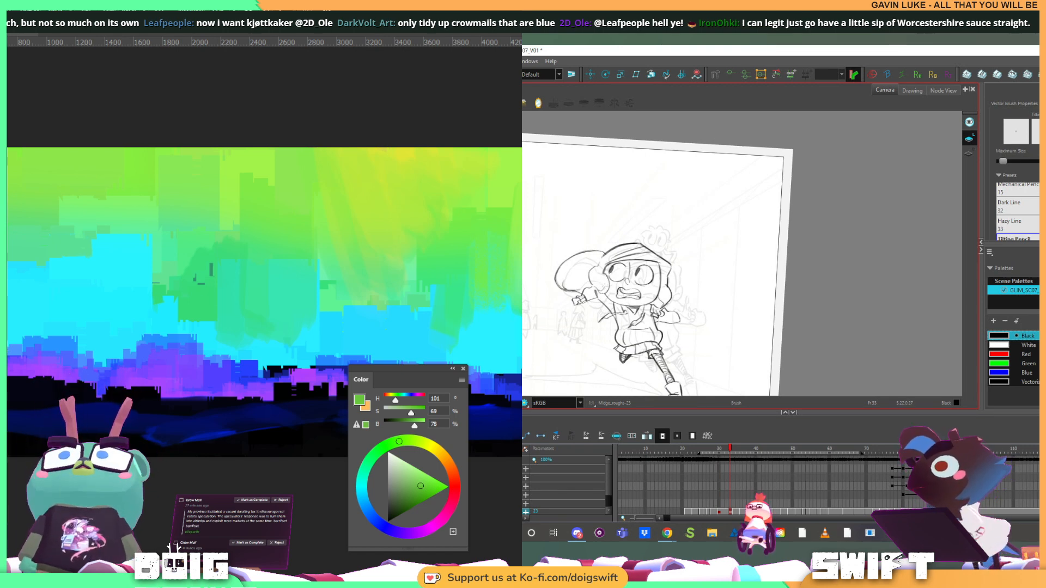
key(f)
key(g)
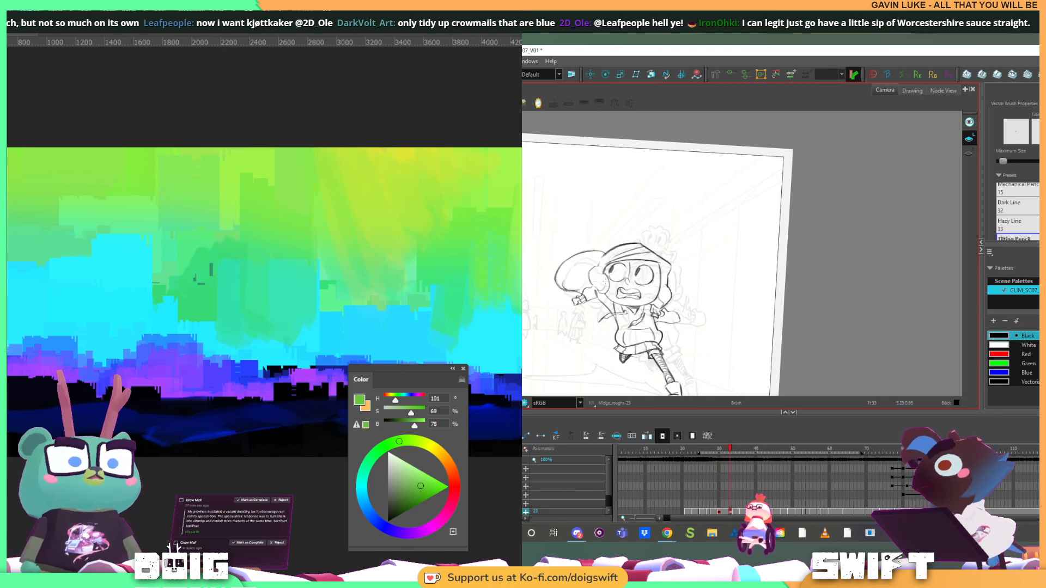
key(f)
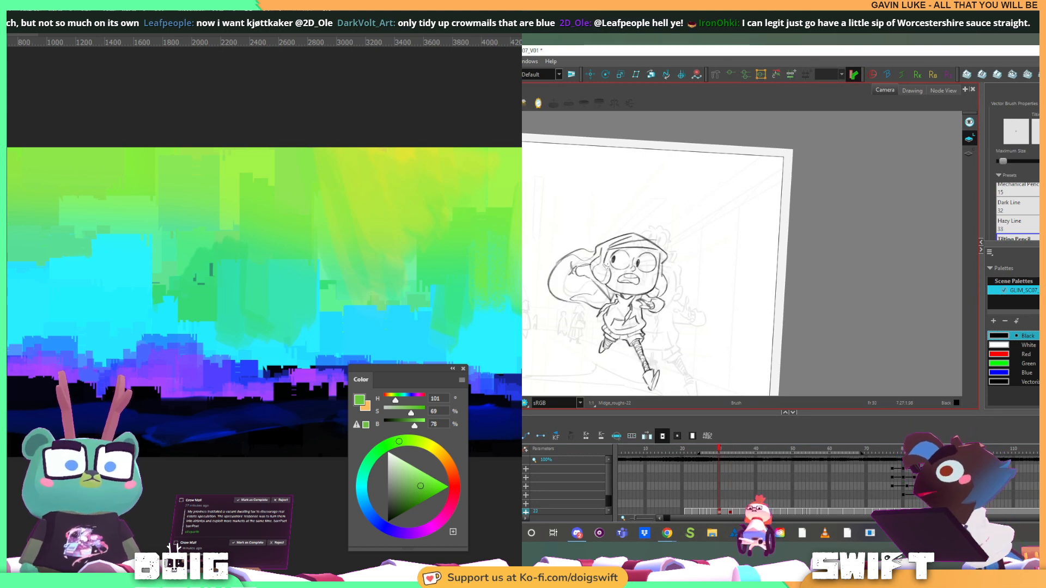
key(g)
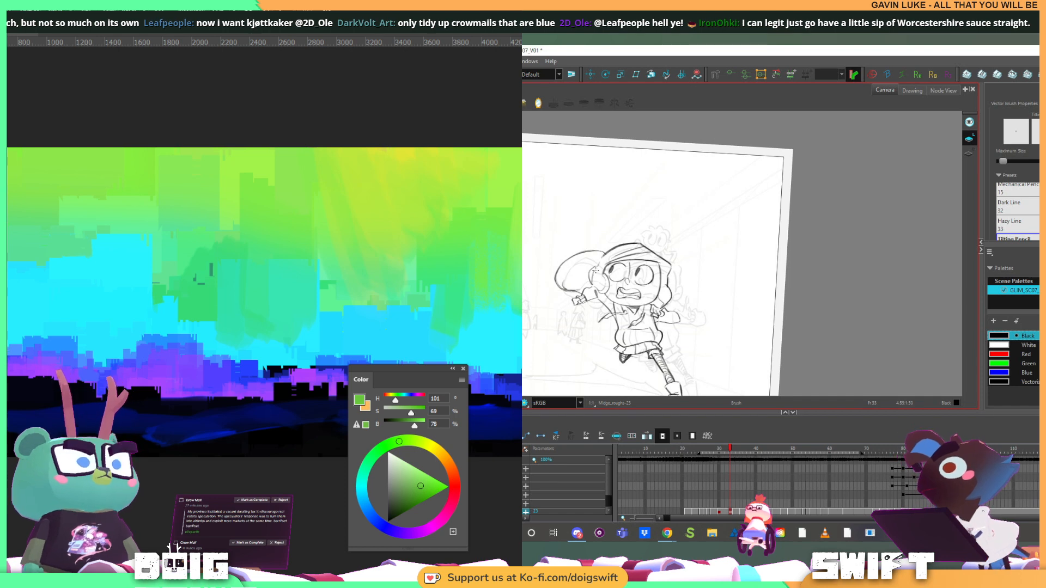
key(f)
key(g)
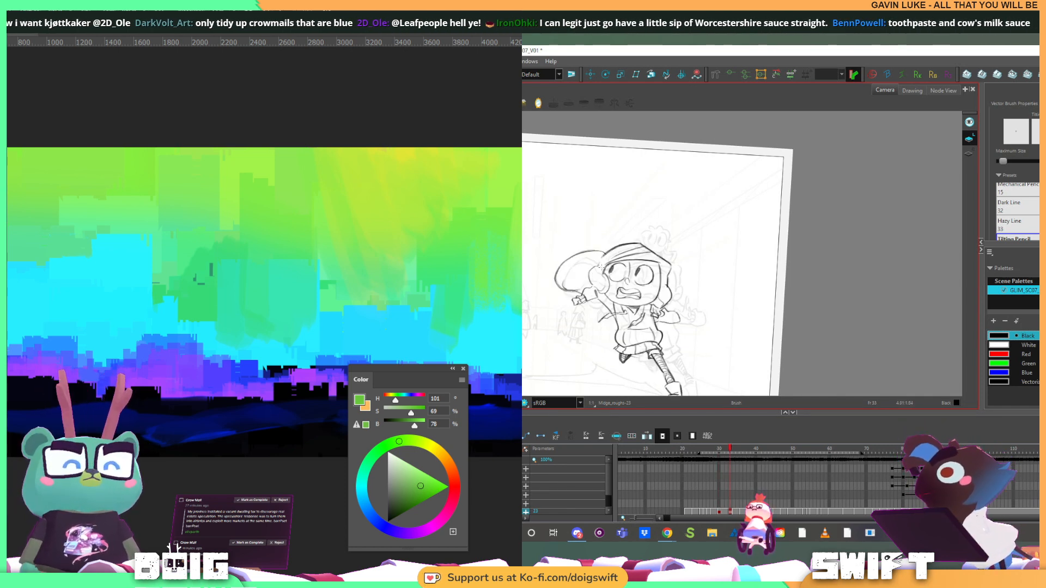
key(f)
key(g)
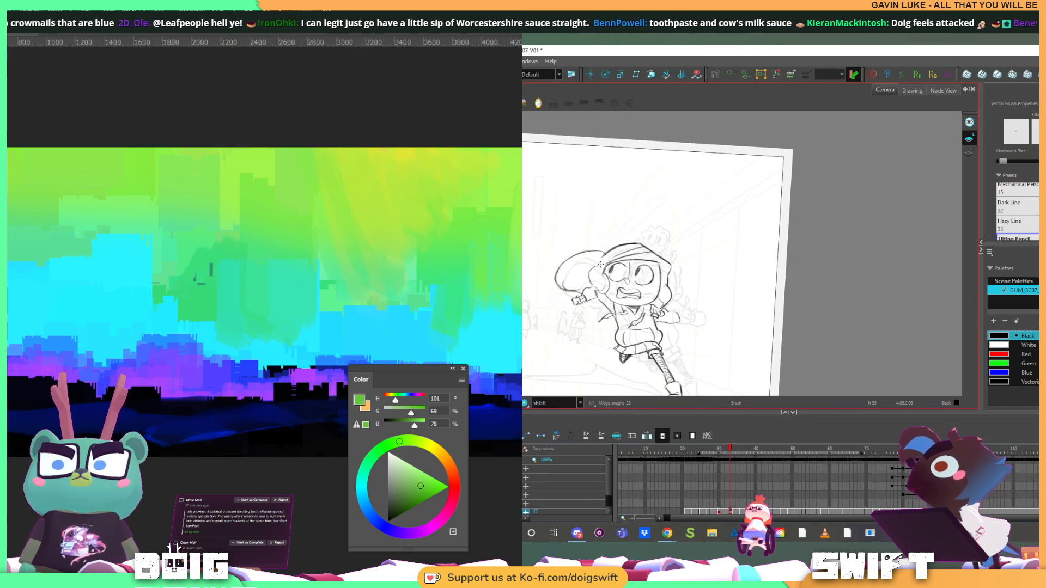
Flip back and forth between the runner's current and previous drawings to check the face, hair and raised arm
key(f)
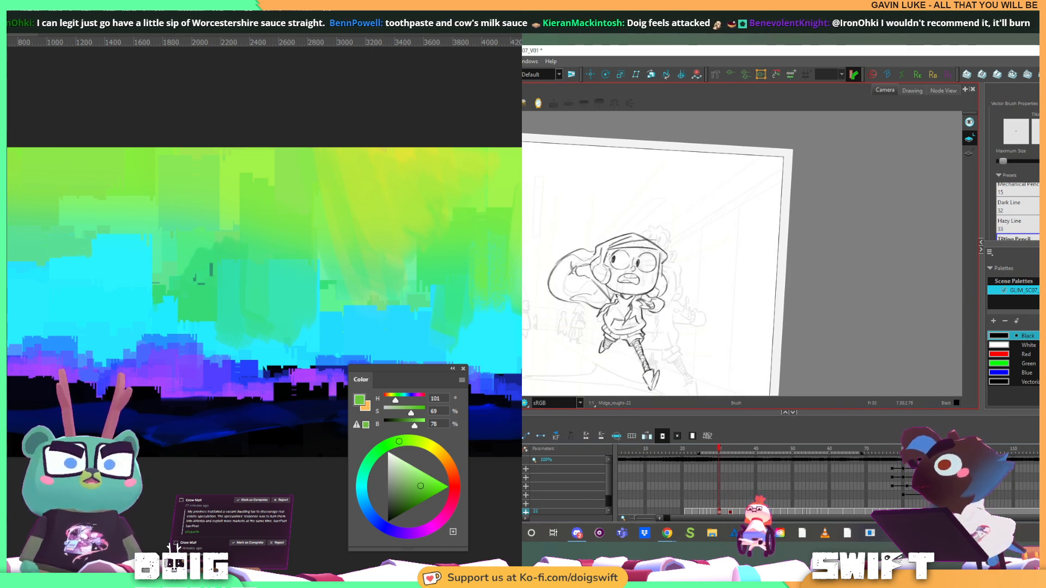
key(g)
key(f)
key(g)
key(f)
key(g)
key(f)
key(g)
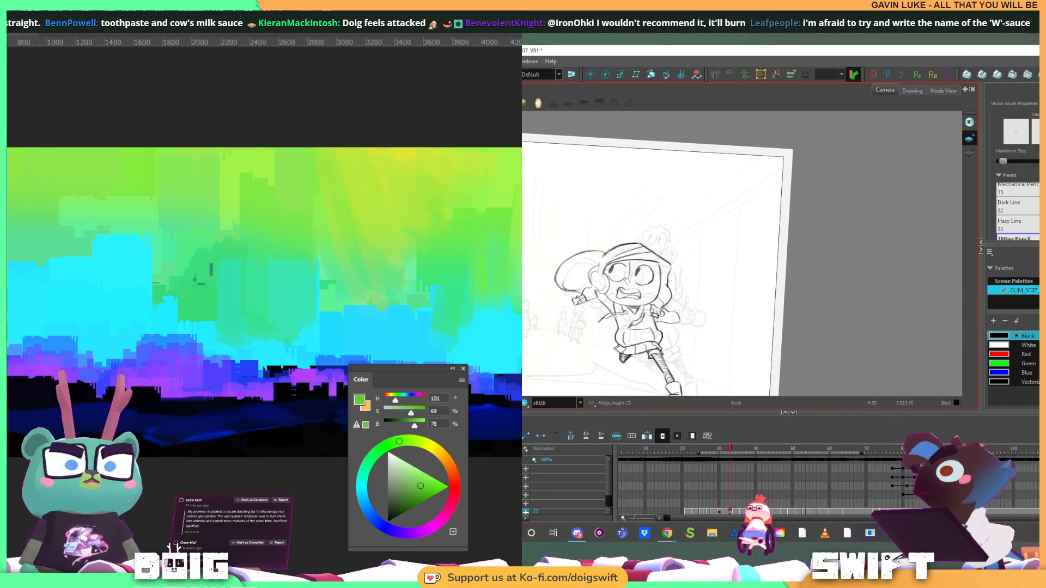
key(f)
key(g)
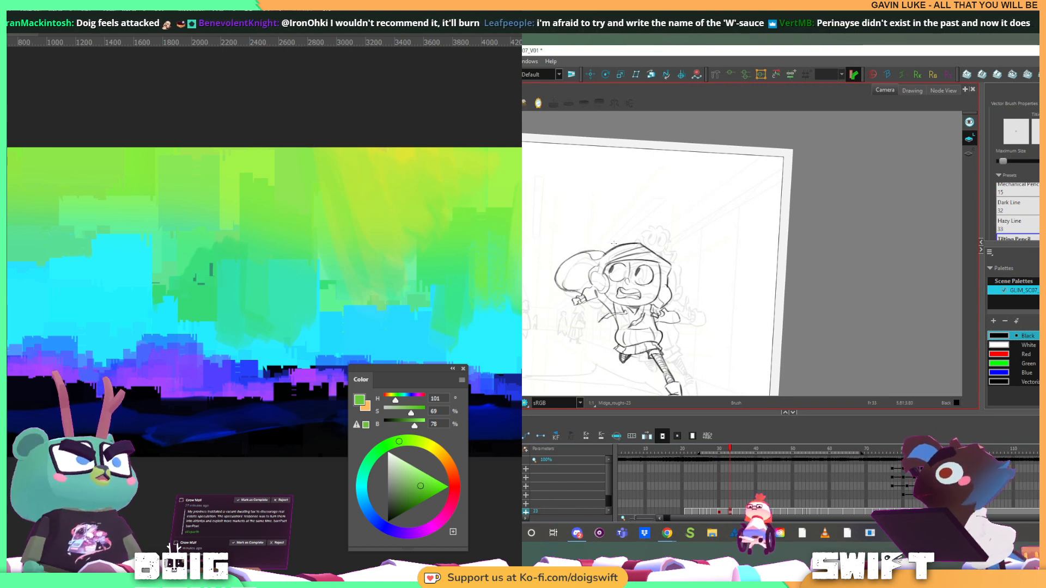
key(f)
key(g)
key(f)
key(g)
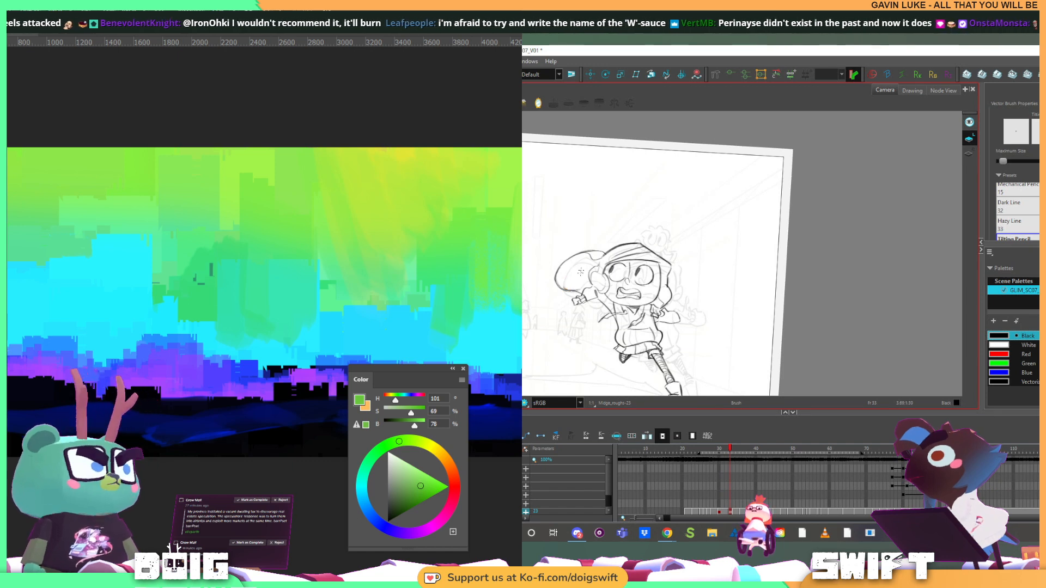
Clean up the marks inside the runner's trailing hair with the Select and Eraser tools, and check against the previous drawing
key(alt+s)
click(565, 288)
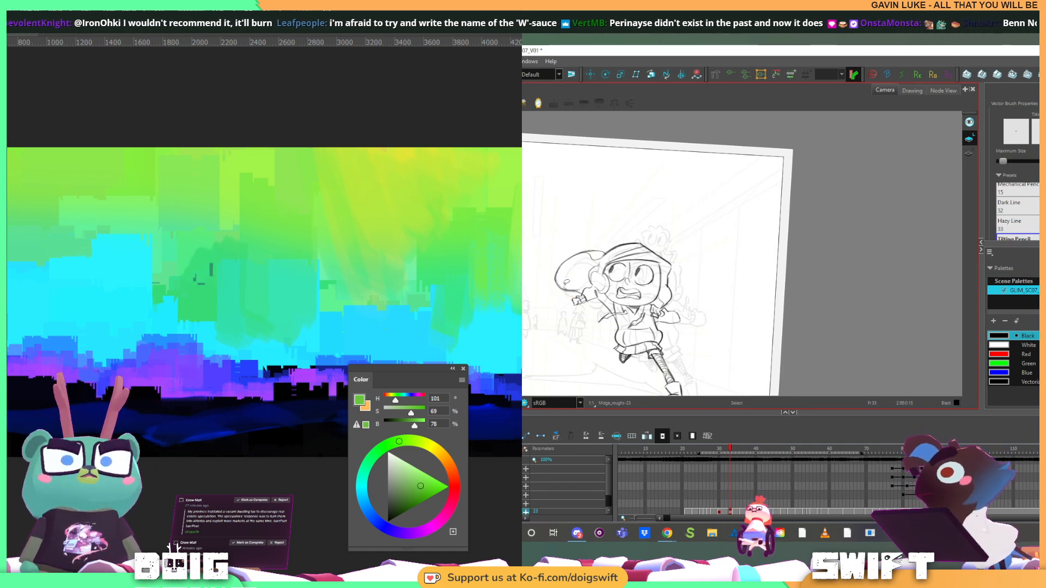
key(alt+b)
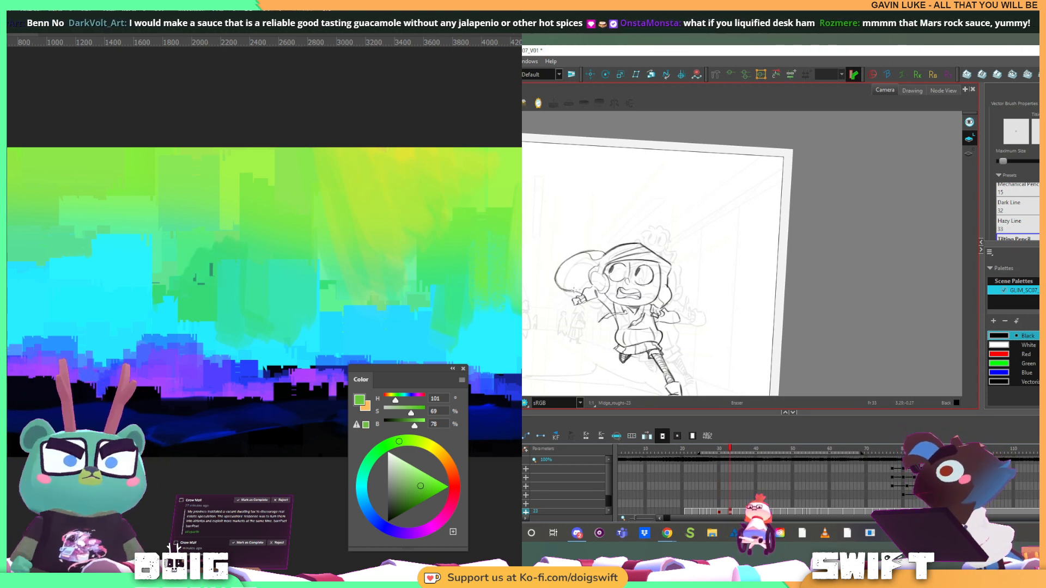
key(f)
key(g)
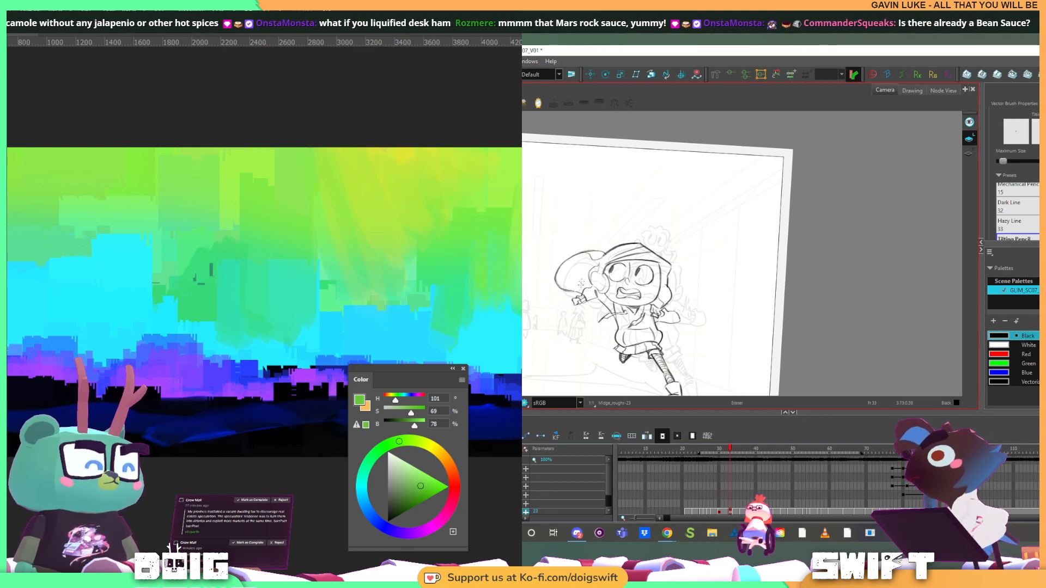
key(f)
key(g)
key(alt+b)
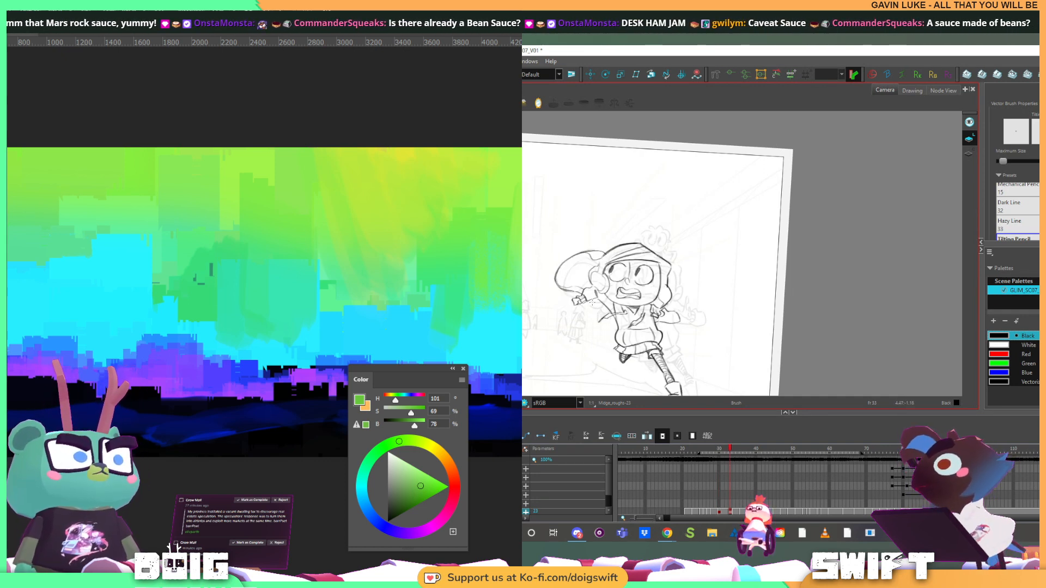
Compare the runner's cleaned-up hair and overall pose with the previous drawing by flipping between the two
key(f)
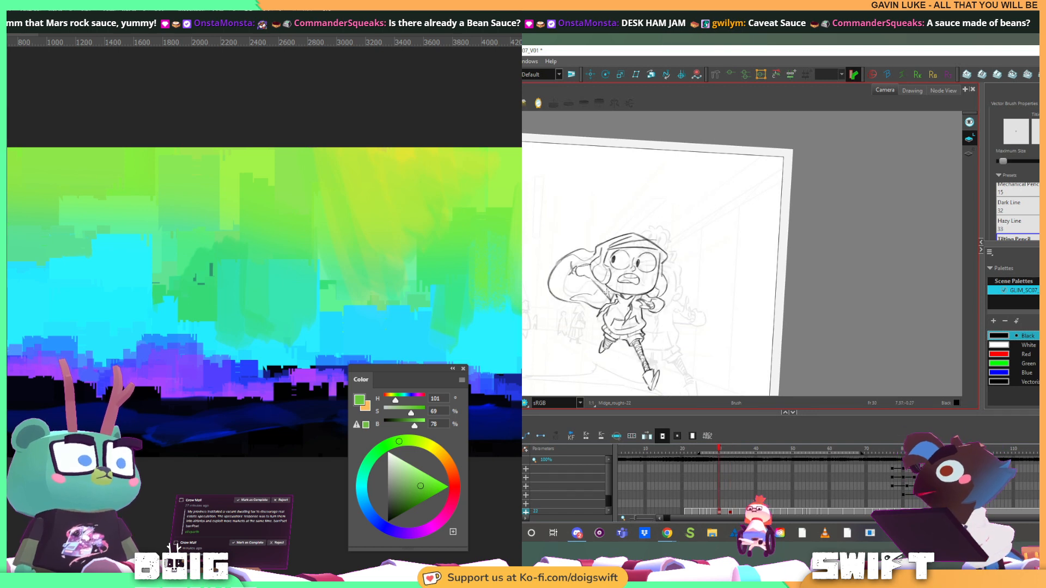
key(g)
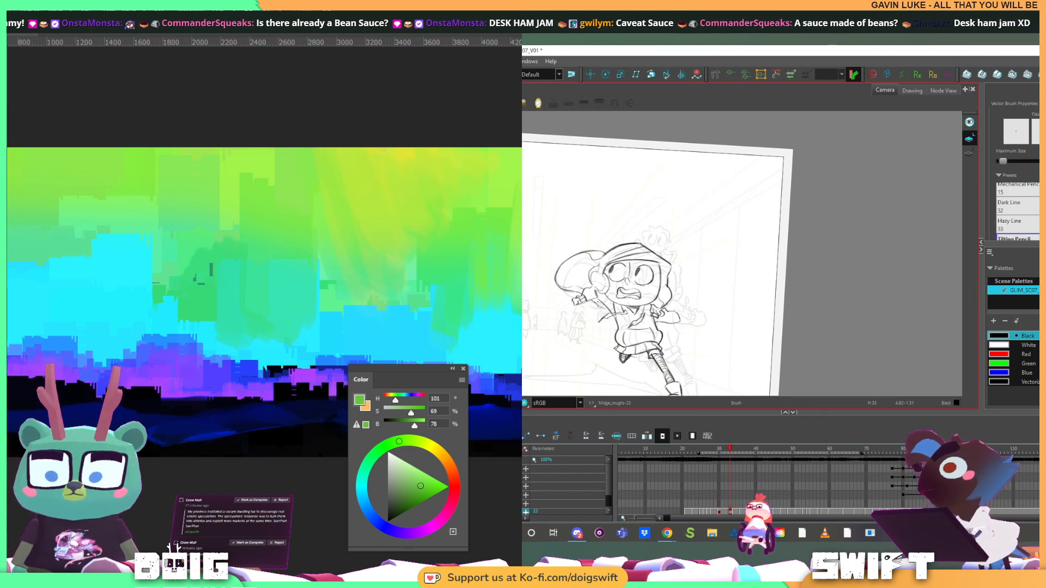
key(f)
key(g)
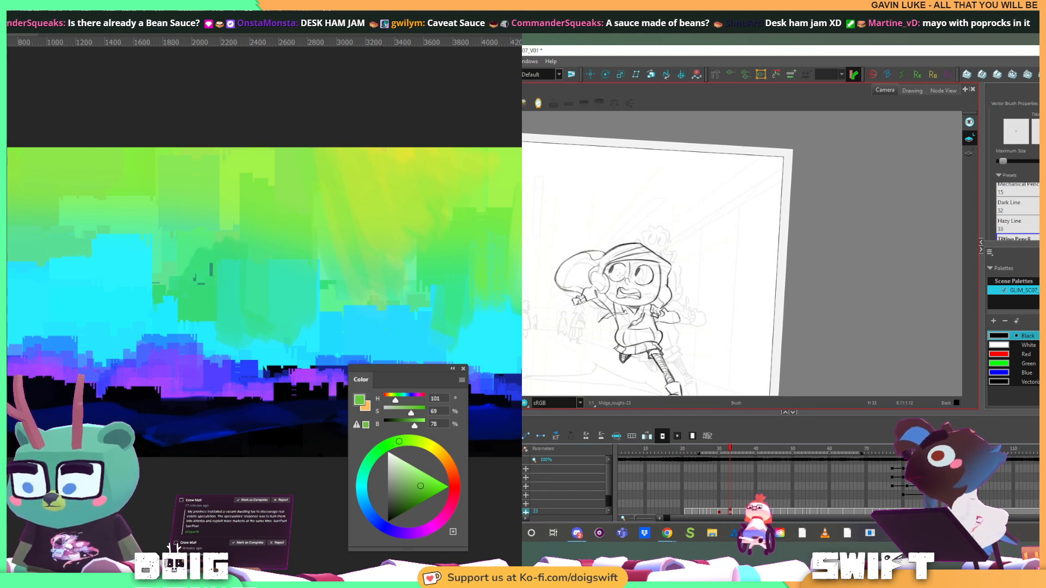
key(f)
key(g)
key(f)
key(g)
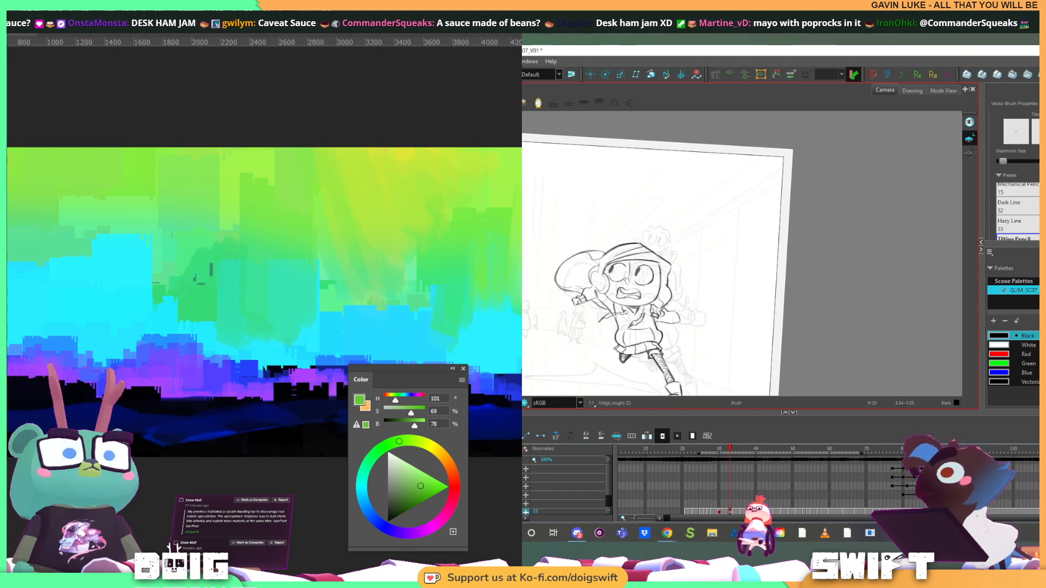
key(f)
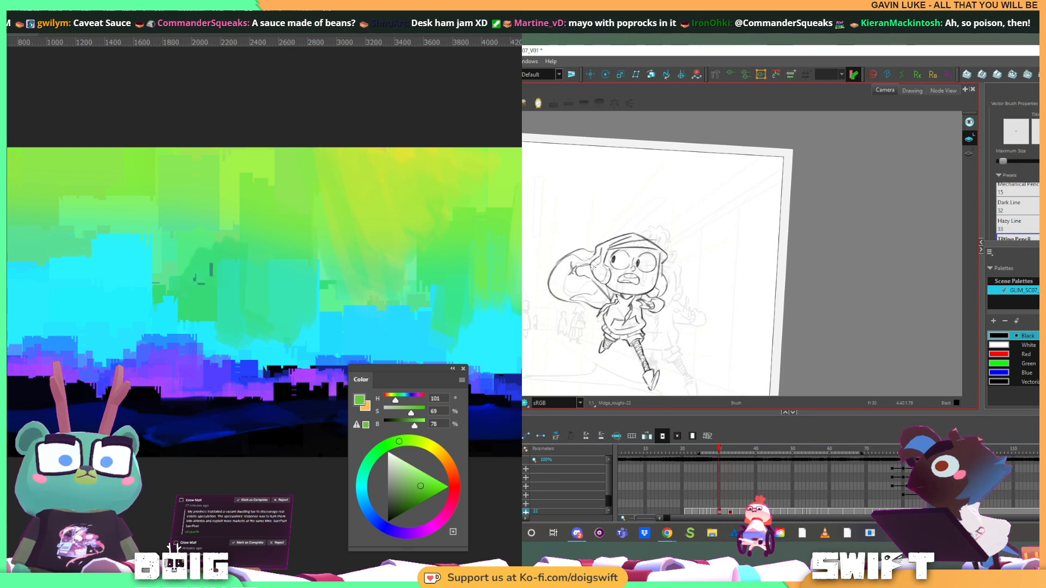
key(g)
key(f)
key(g)
key(f)
key(g)
key(f)
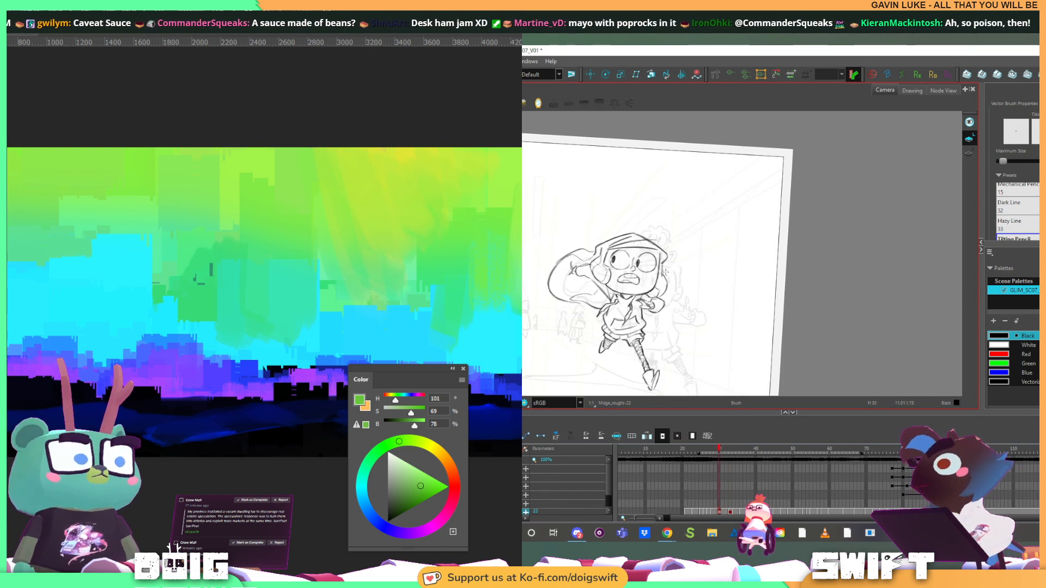
key(g)
Rework the hem line across the bottom of the runner's hoodie with the Brush and Select tools
key(space)
drag(673, 312, 647, 275)
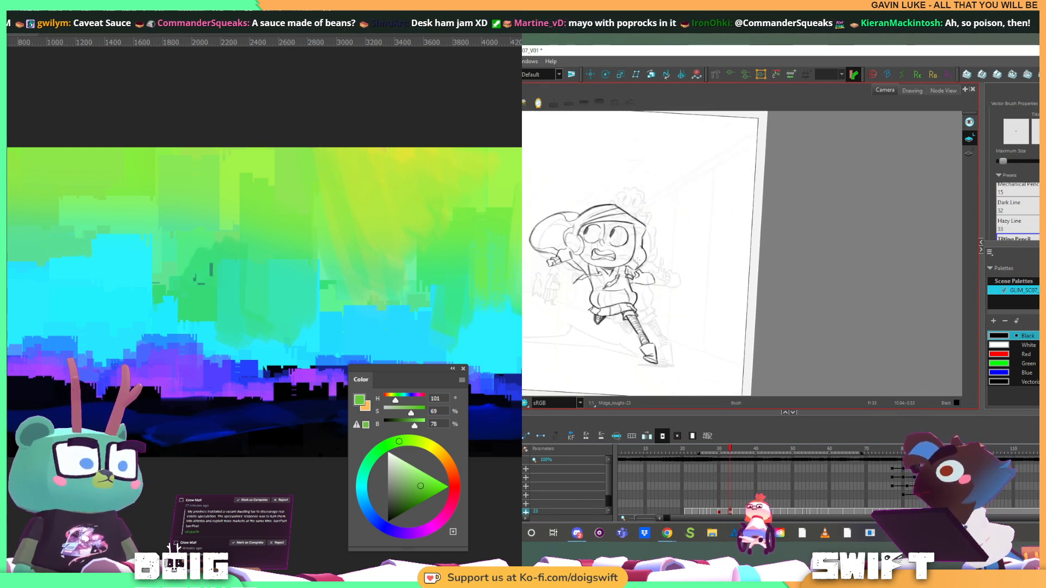
drag(596, 309, 620, 305)
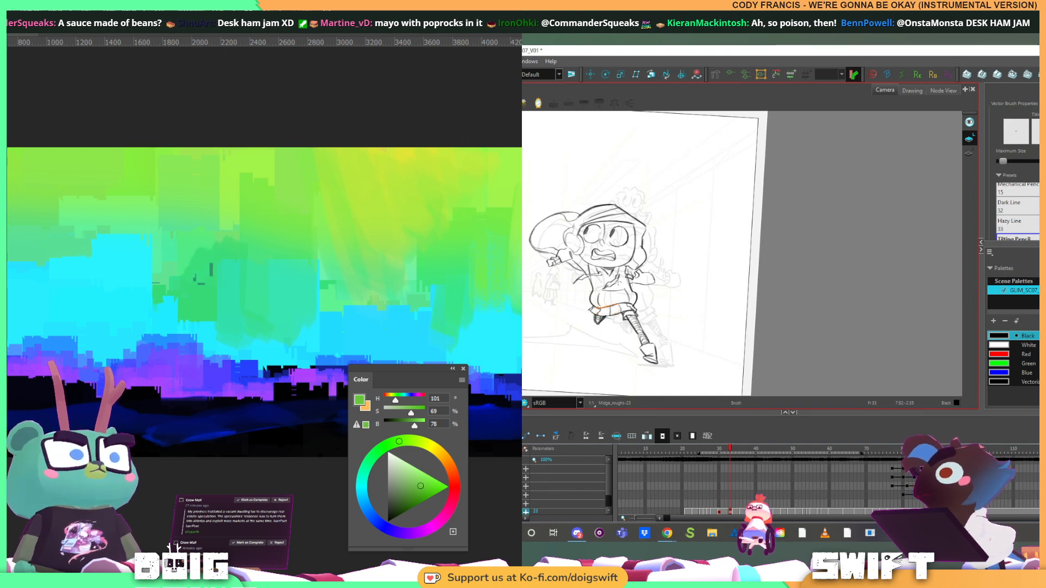
key(alt+s)
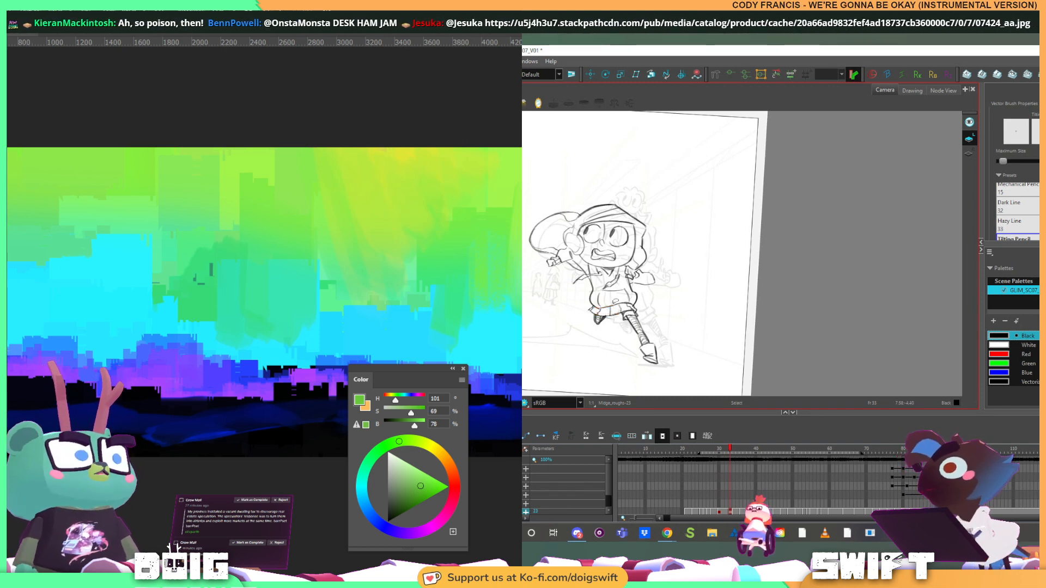
click(617, 302)
key(alt+b)
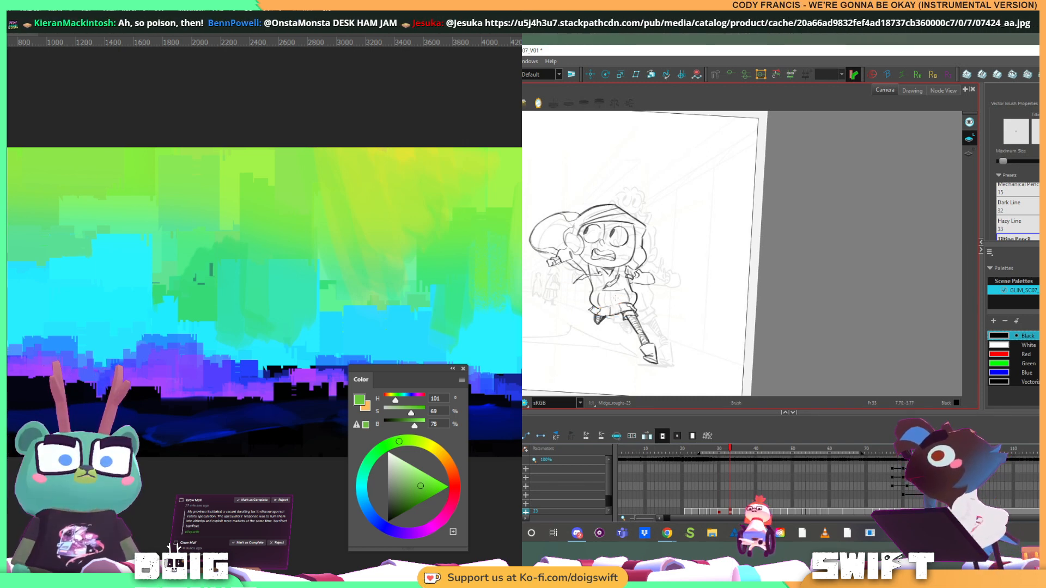
drag(620, 330, 700, 323)
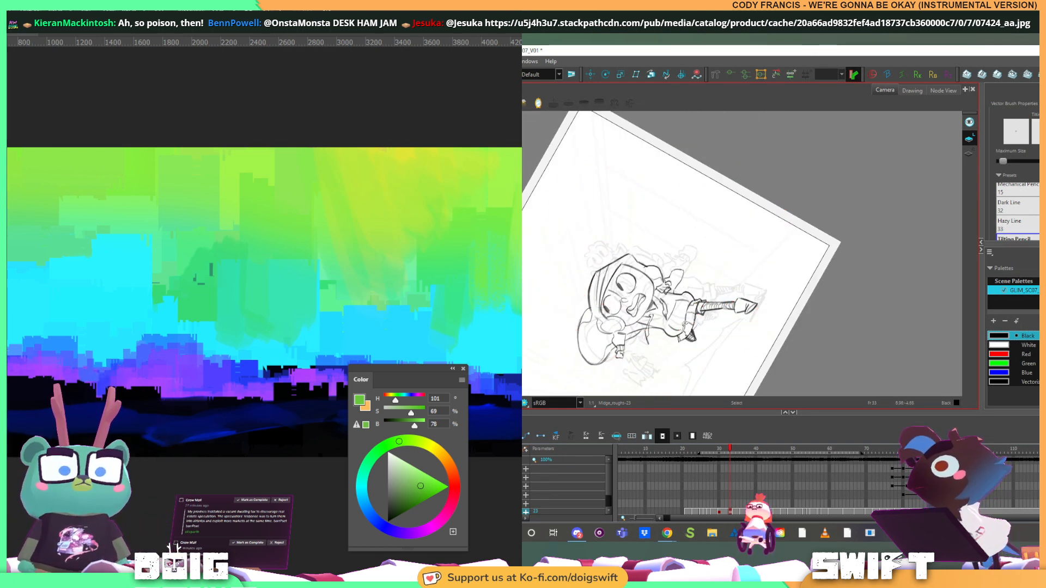
key(ctrl+alt)
drag(728, 287, 708, 300)
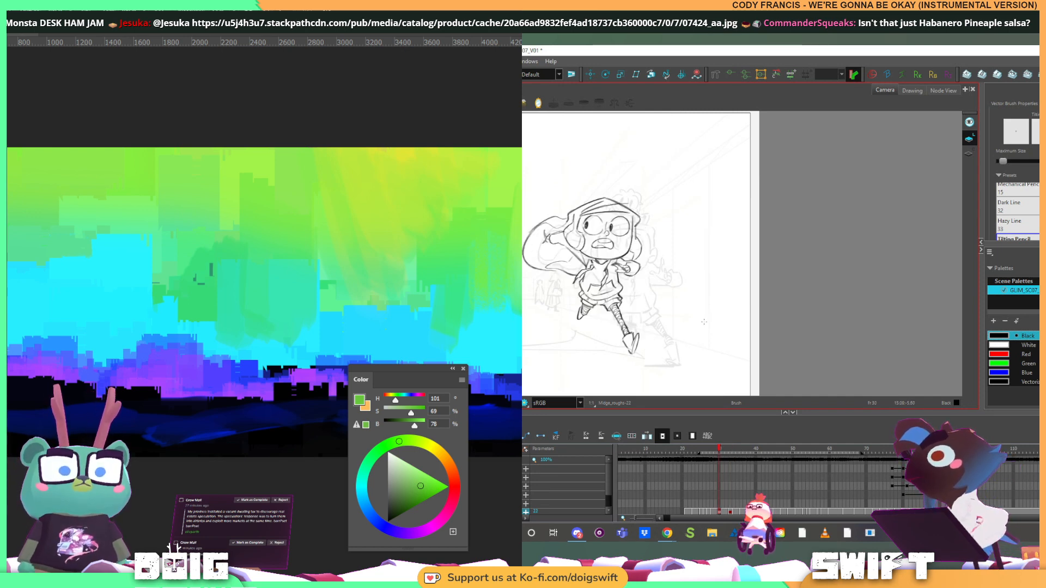
Select the line near the hem of the runner's hoodie and nudge it slightly upward
key(alt+s)
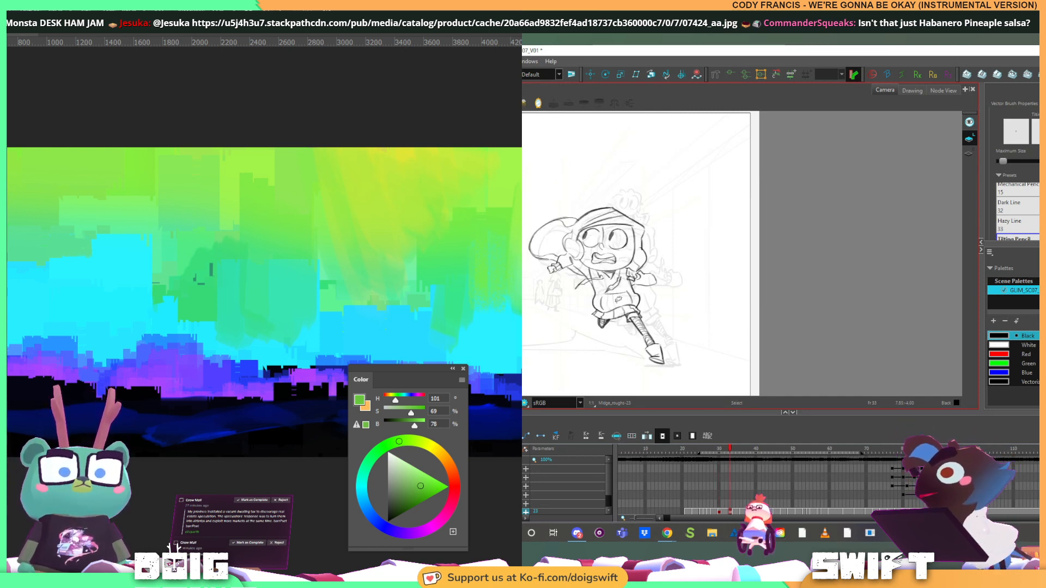
click(620, 311)
drag(623, 308, 622, 303)
key(alt+b)
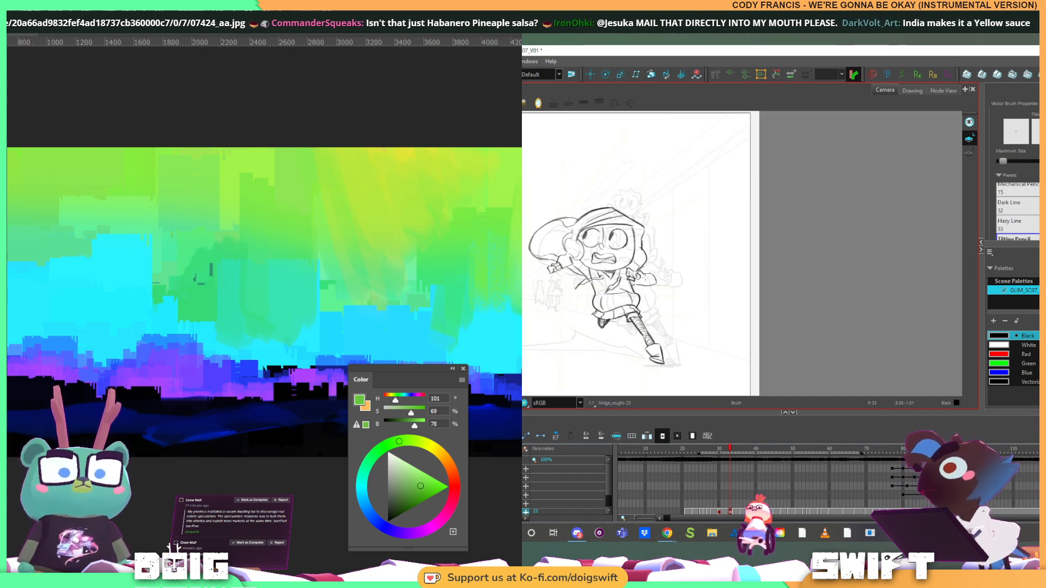
key(alt+s)
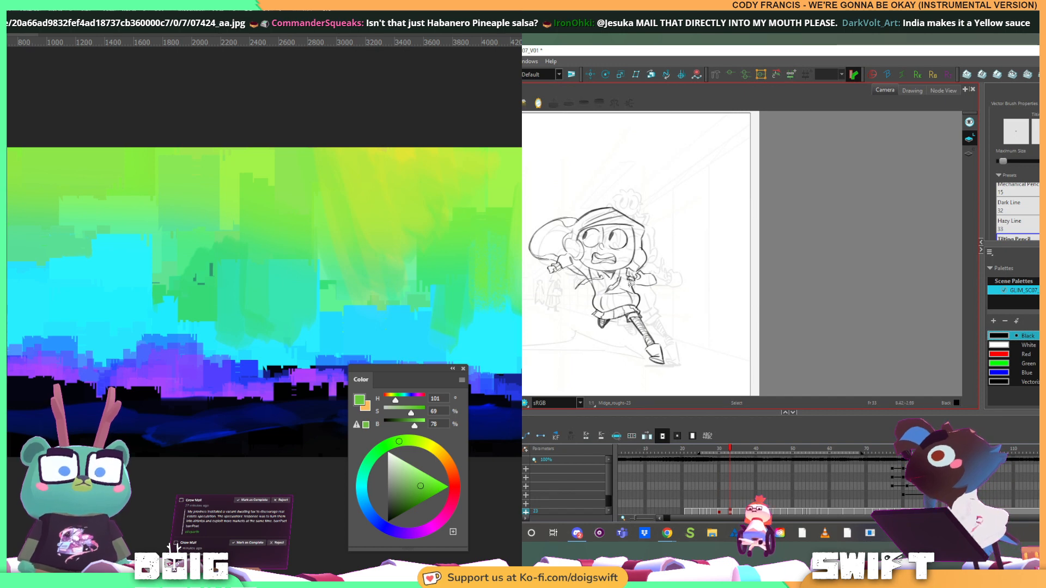
key(alt+b)
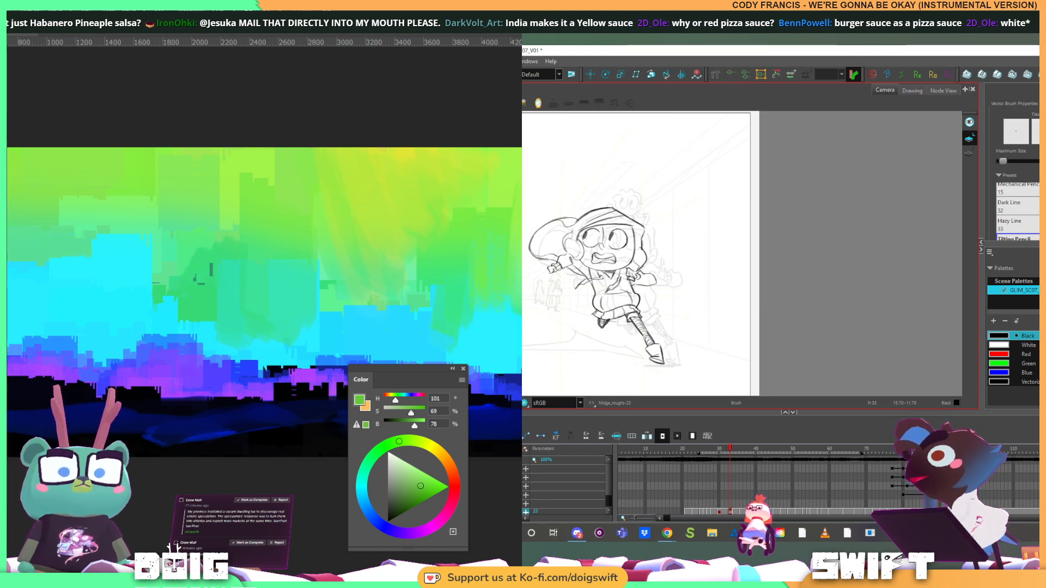
Compare the runner with the preceding drawings and touch up the lines where the raised arm meets the torso
key(comma)
key(comma)
key(comma)
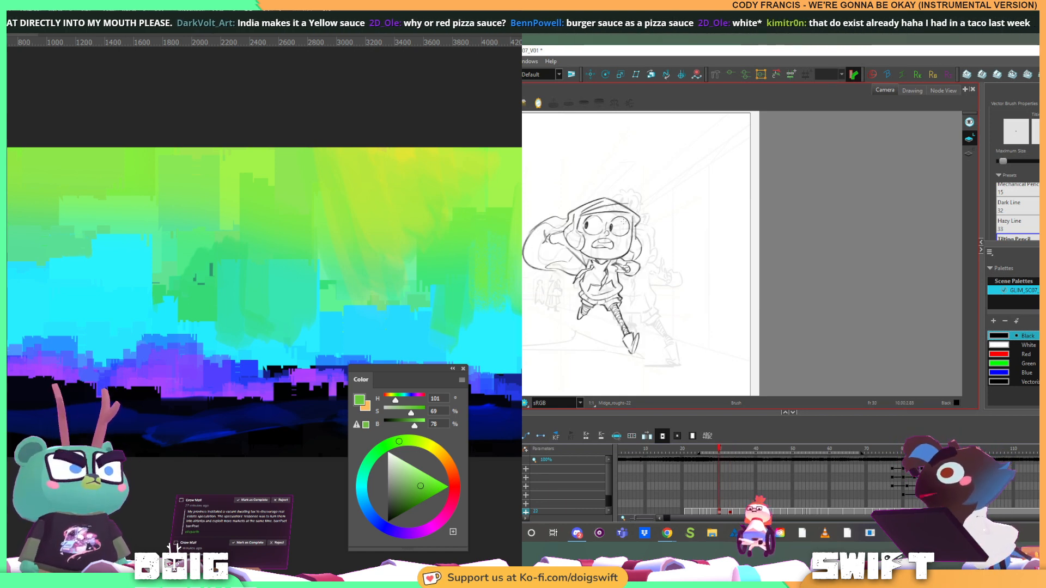
key(period)
key(period)
key(period)
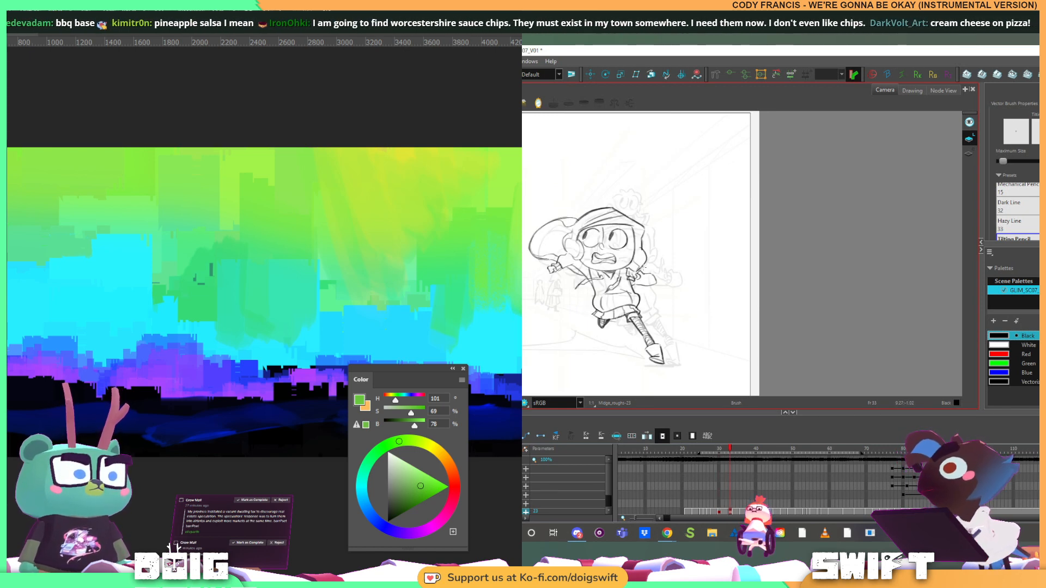
key(alt+s)
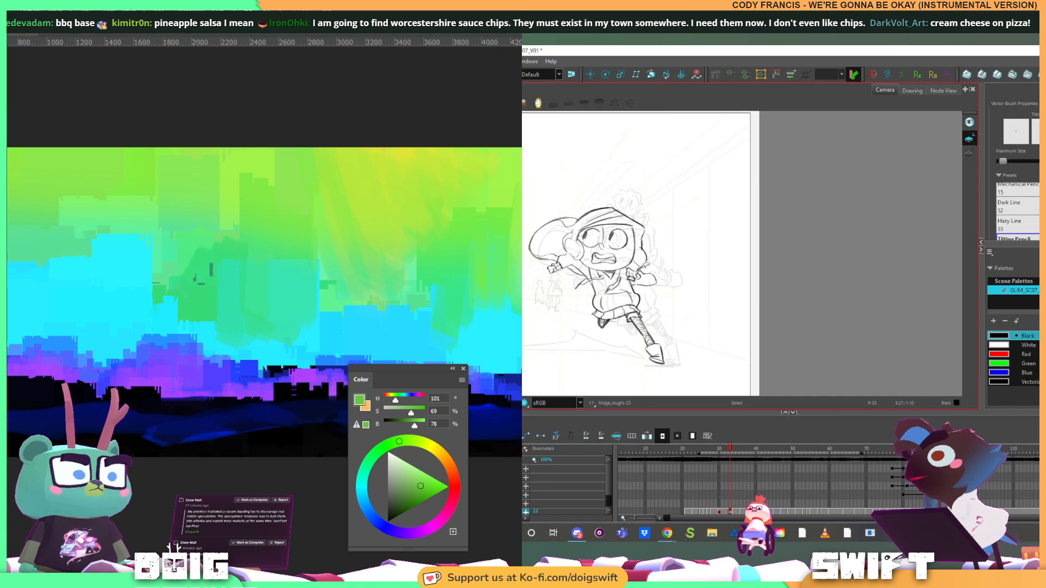
key(alt+b)
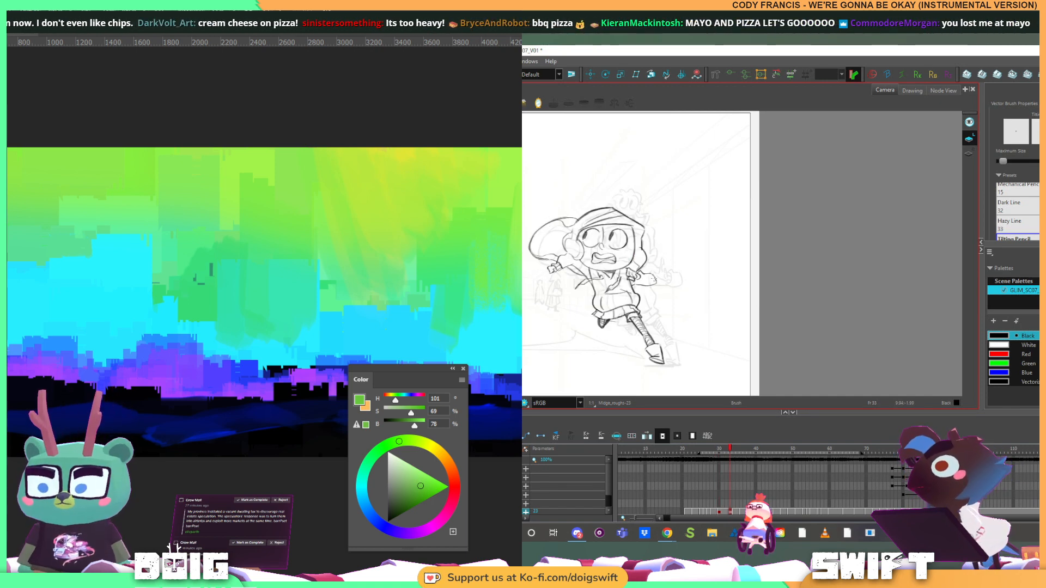
key(alt+e)
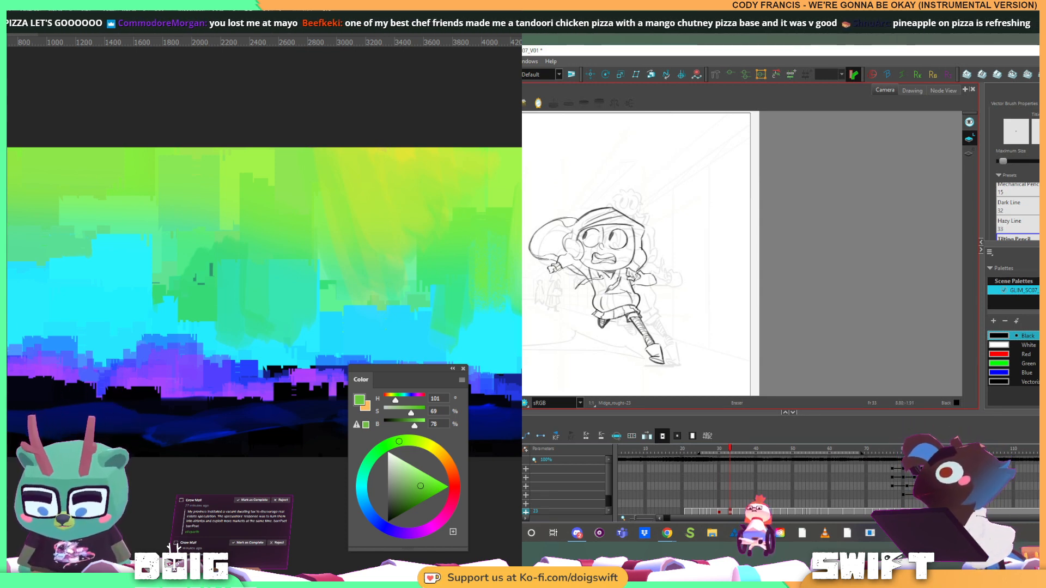
key(alt+b)
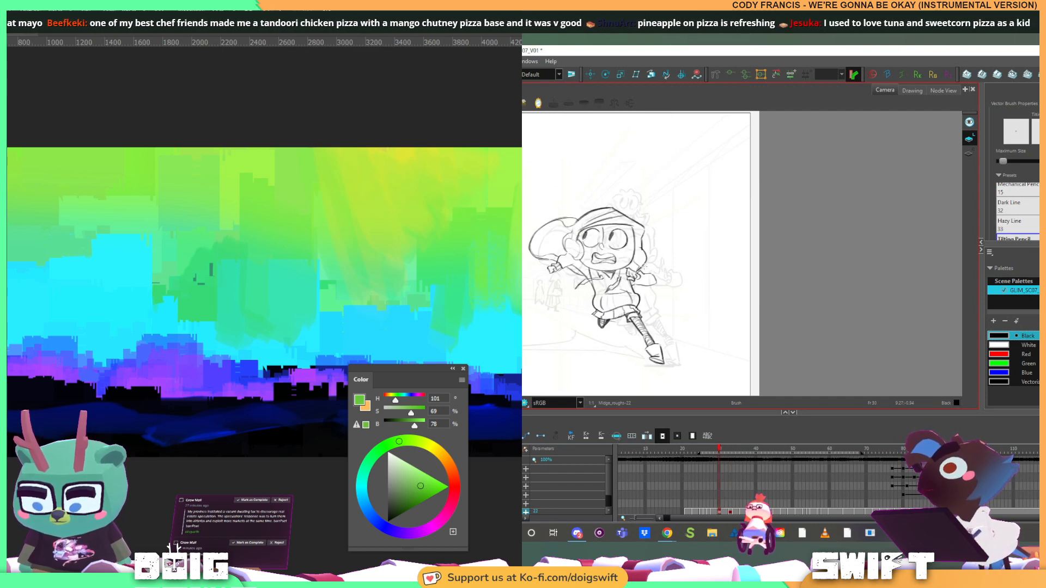
Go to the runner's skidding-pose drawing at frame 34 and compare it with the drawing before it
key(period)
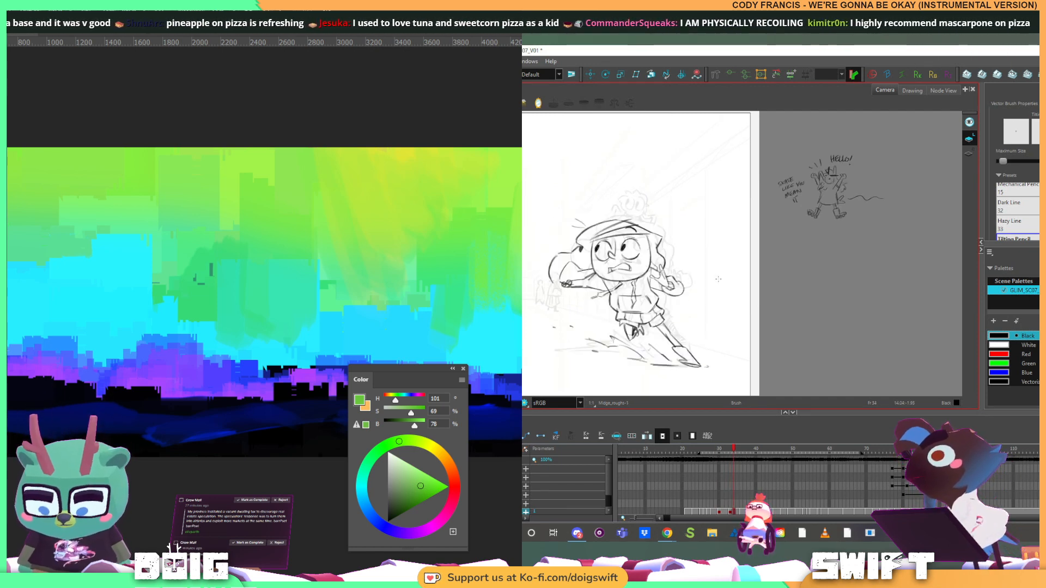
key(comma)
key(period)
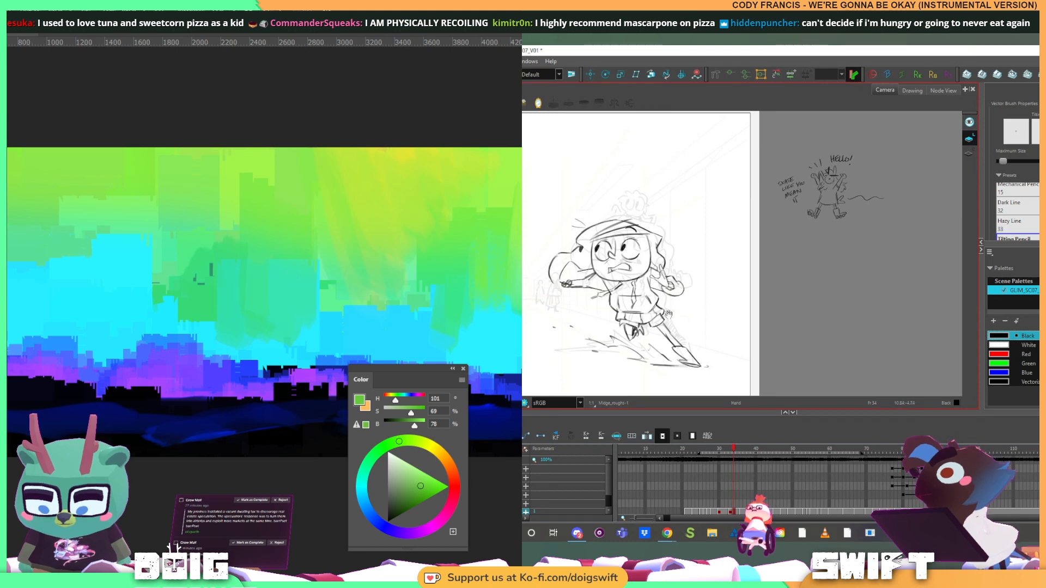
drag(669, 322, 694, 313)
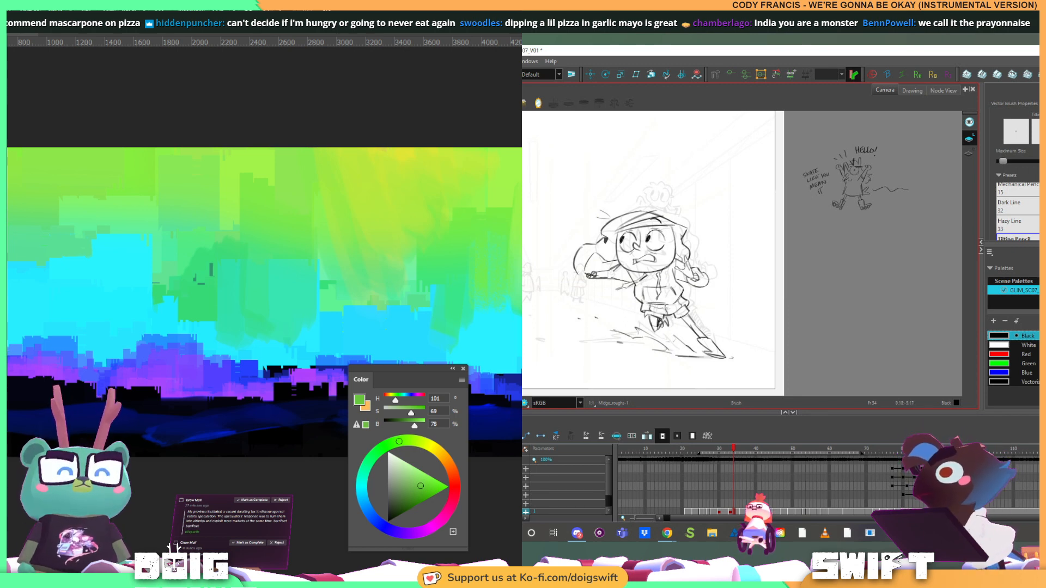
key(comma)
key(period)
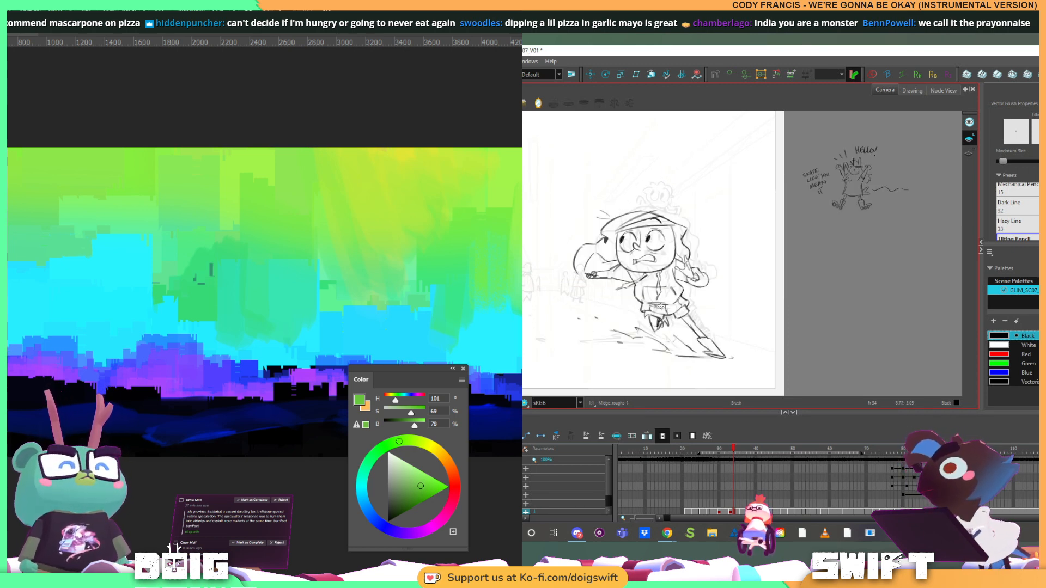
key(comma)
key(period)
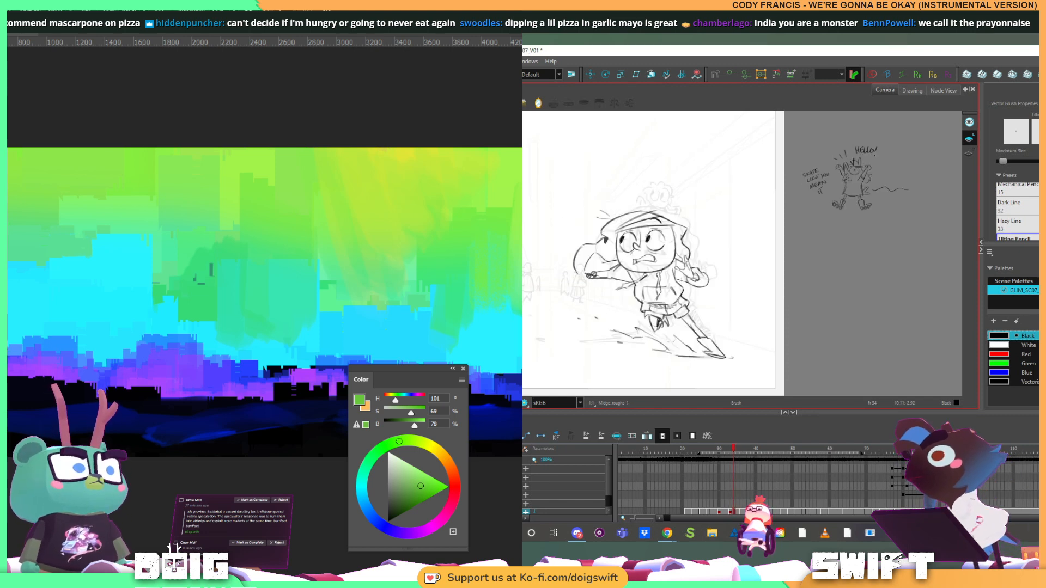
Compare the frame 34 skidding drawing with its neighbour and rework the front lines across the runner's hoodie with the Select and Brush tools
key(comma)
key(period)
key(comma)
key(period)
key(alt+s)
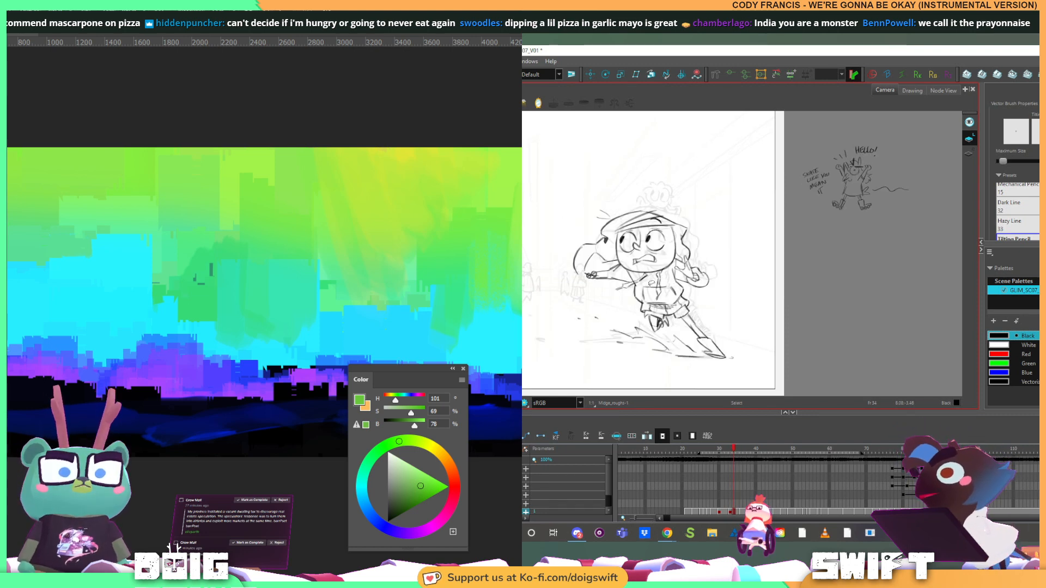
click(643, 286)
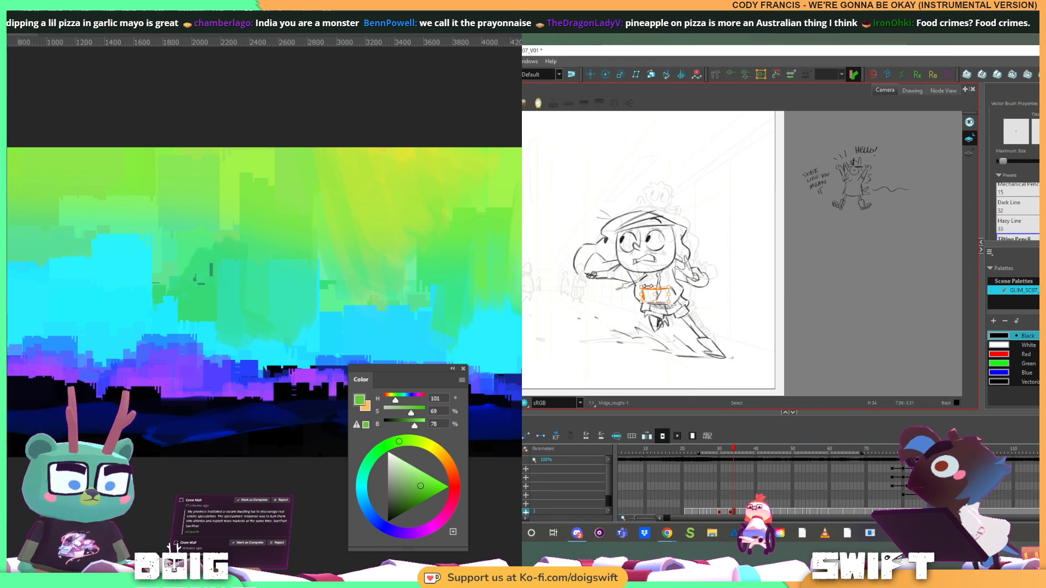
drag(649, 290, 648, 263)
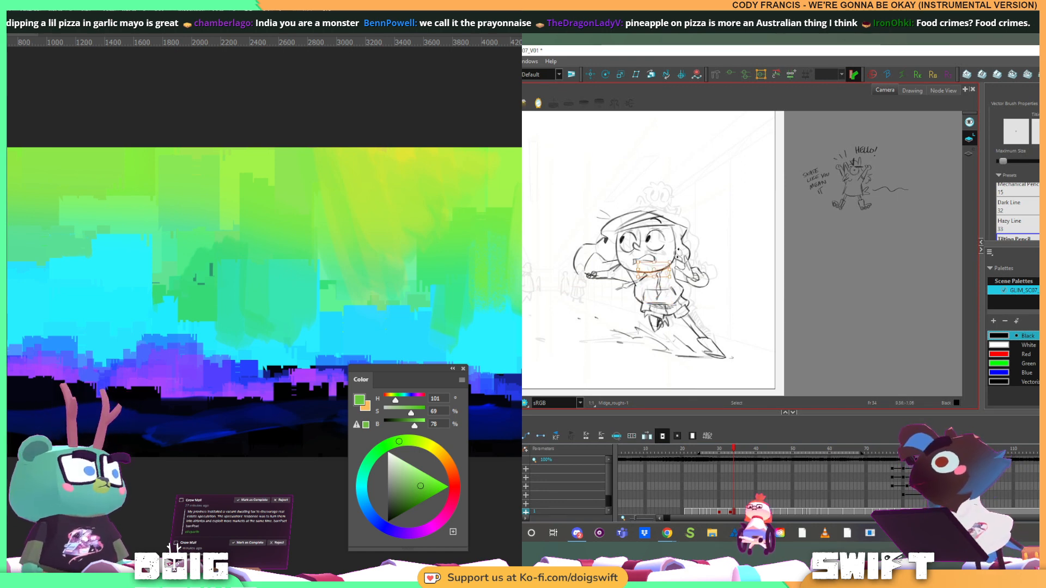
key(alt+b)
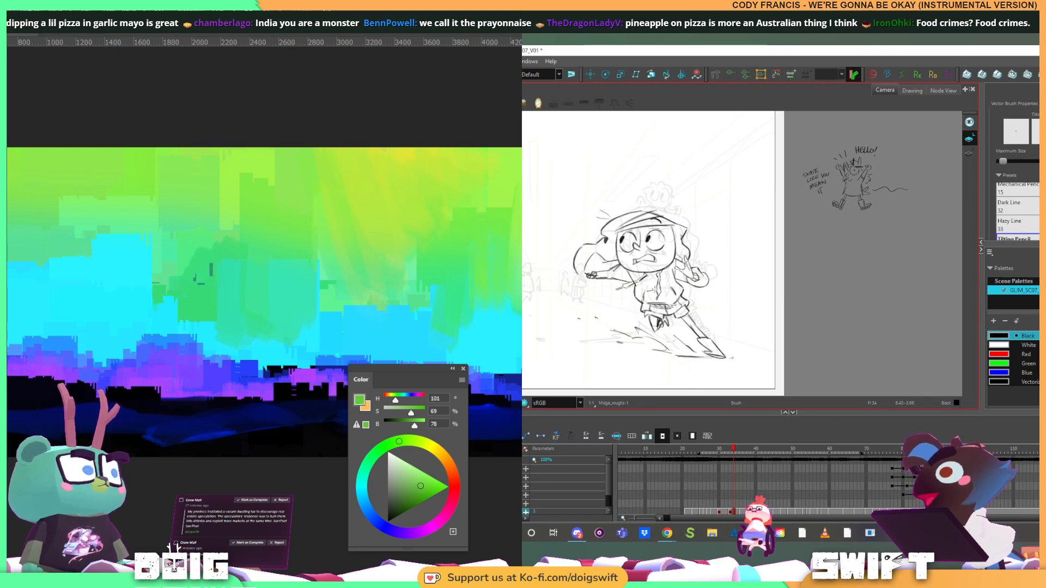
key(alt+s)
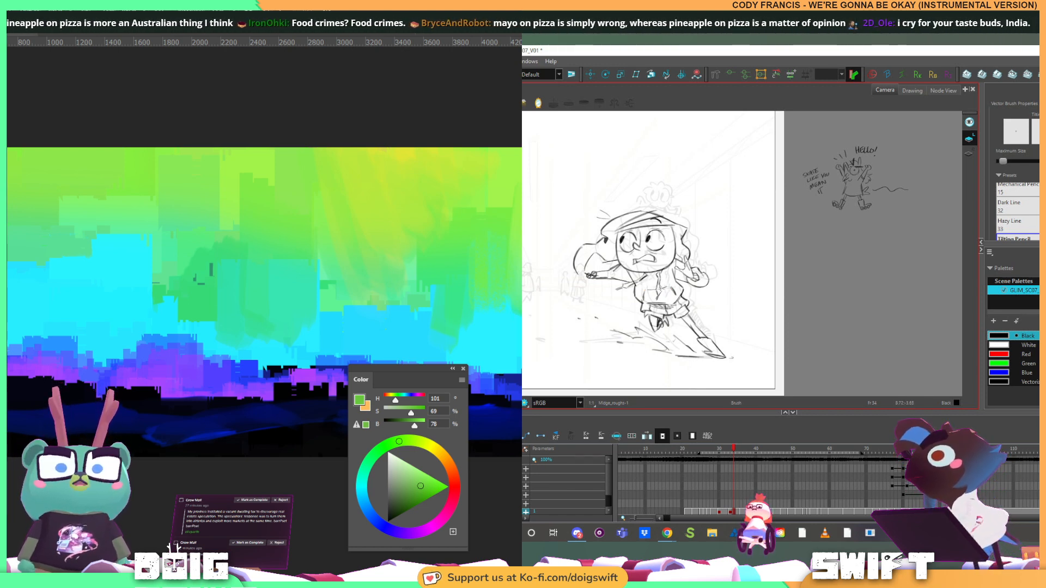
Compare the frame 34 skidding drawing with the running drawing at frame 33, checking how the hoodie and body pose carry over
key(f)
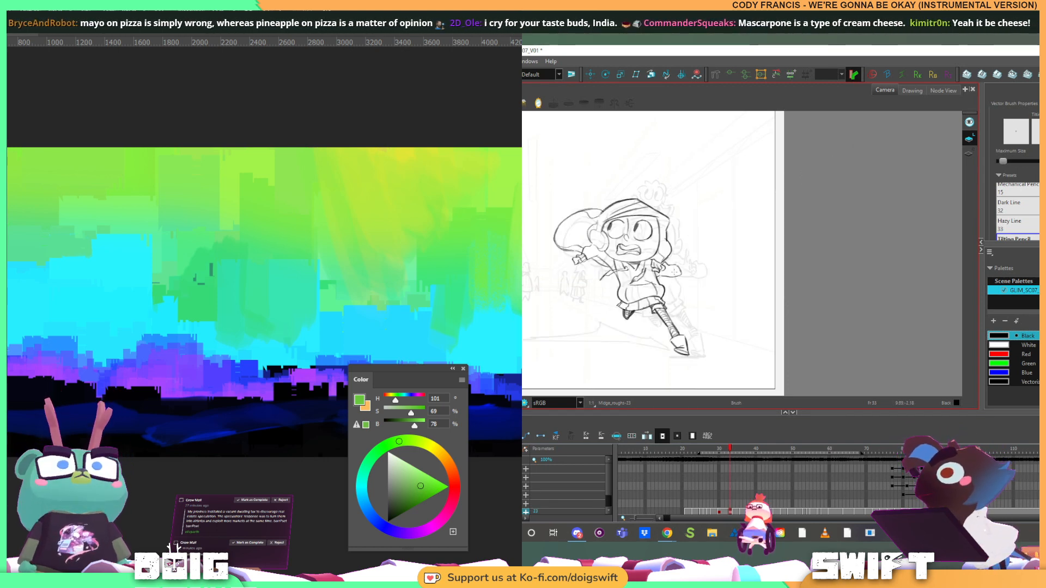
key(g)
key(f)
key(g)
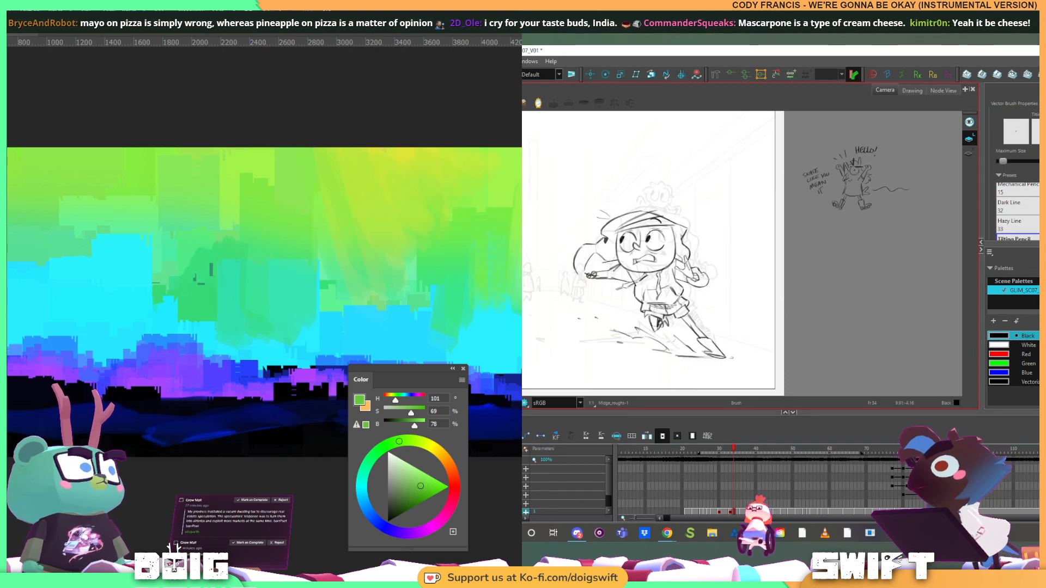
key(f)
key(g)
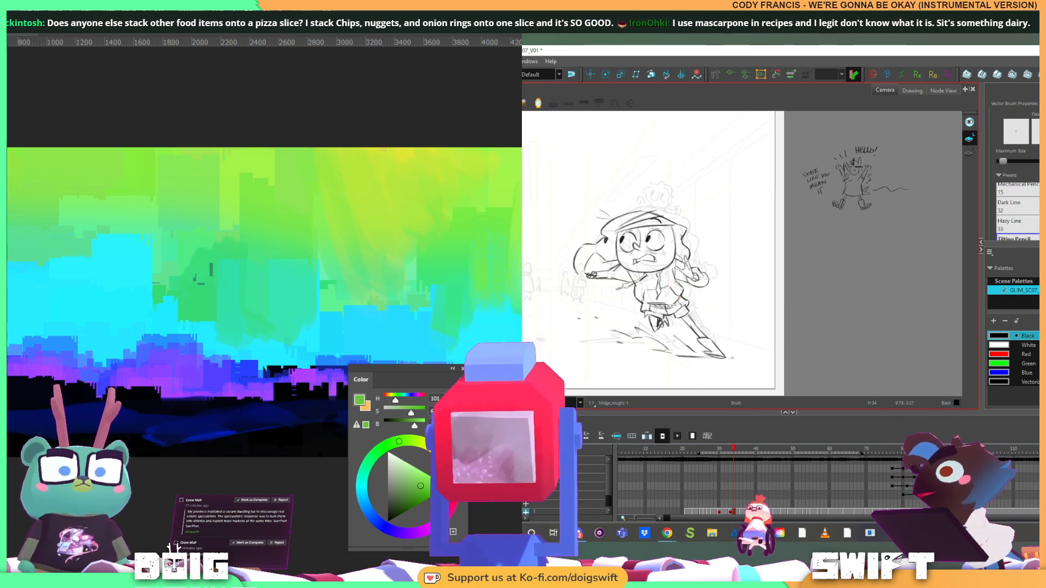
key(f)
key(g)
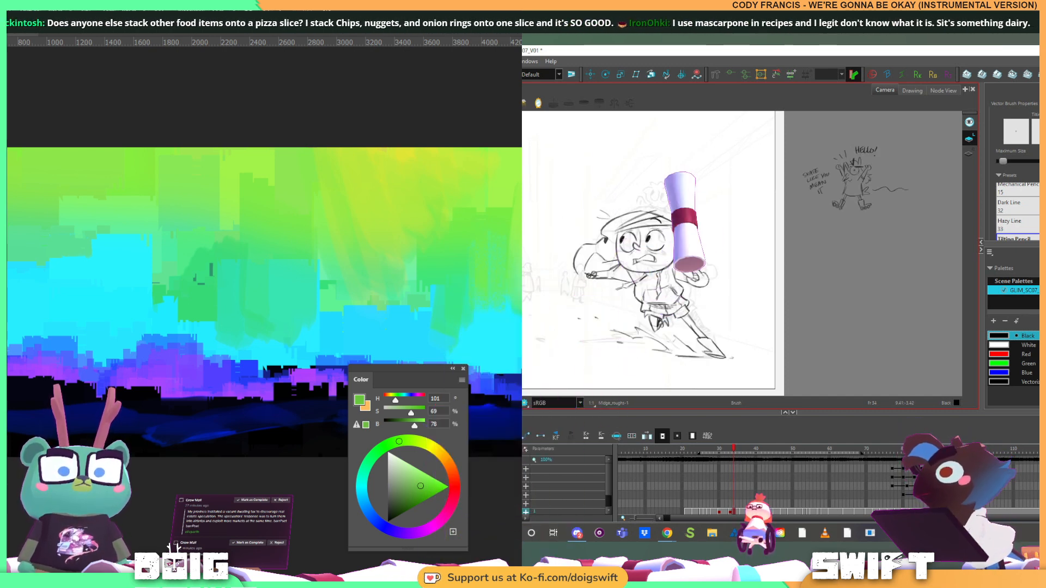
key(f)
key(g)
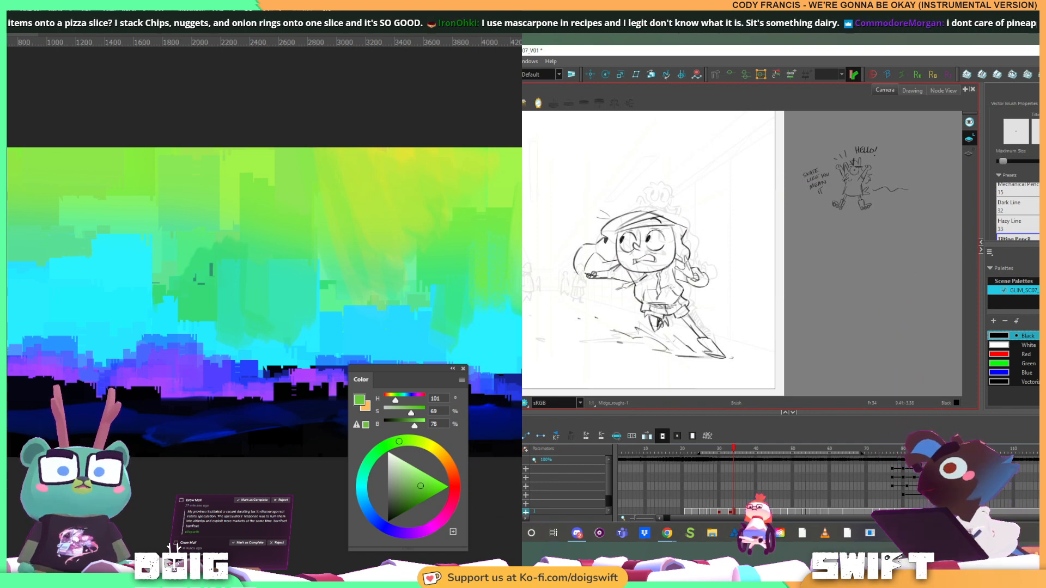
Refine the waist and hem lines of the skidding runner's hoodie with the Eraser and Brush, checking against the previous drawing
key(alt+s)
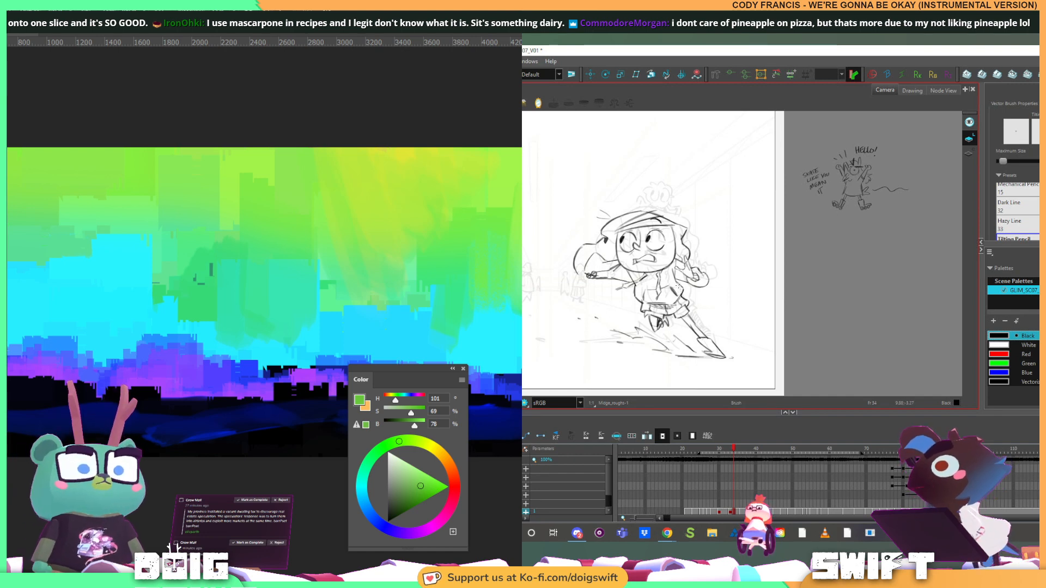
key(f)
key(g)
key(f)
key(g)
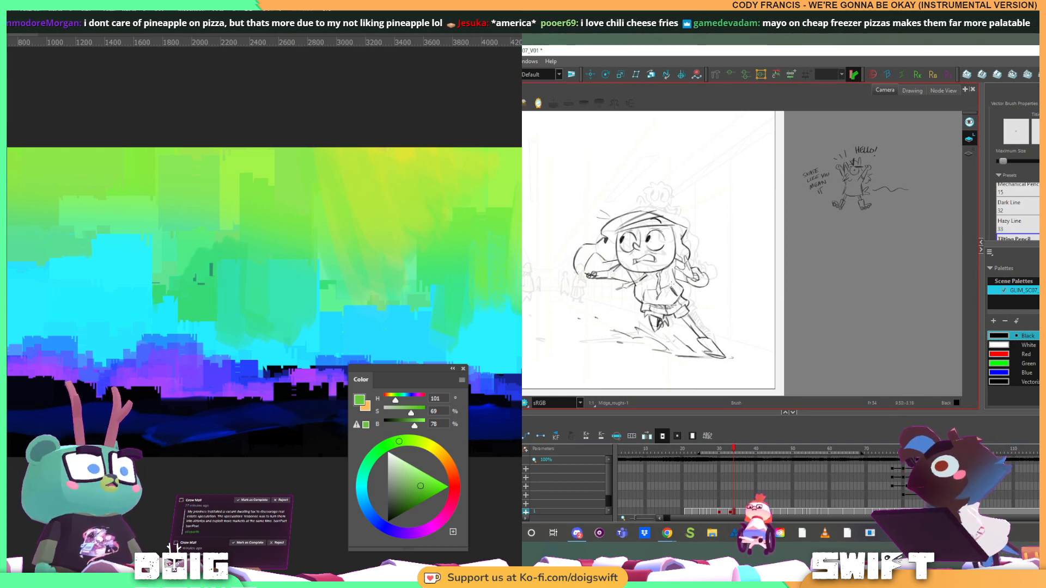
key(comma)
key(period)
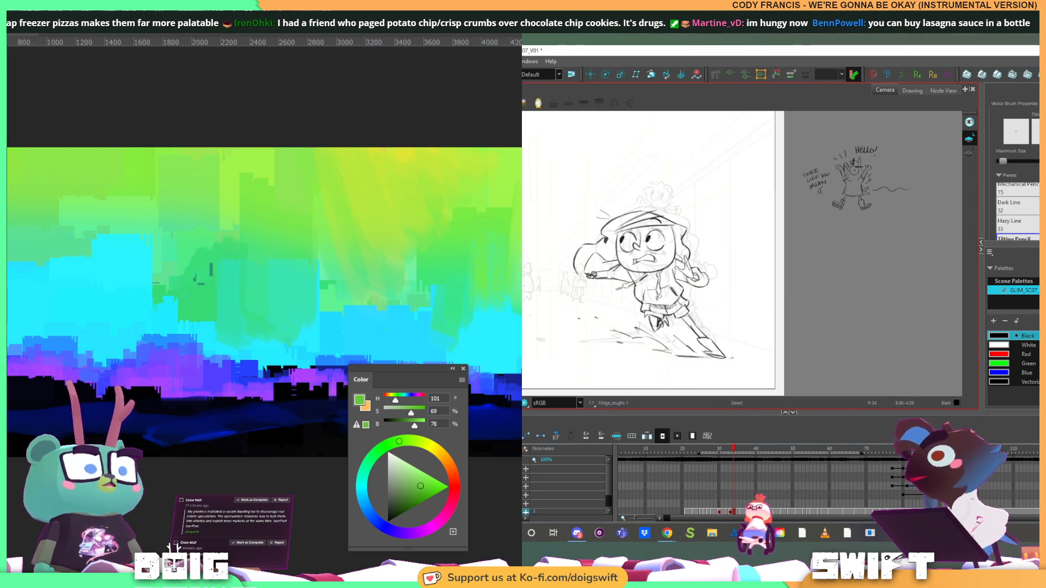
key(alt+e)
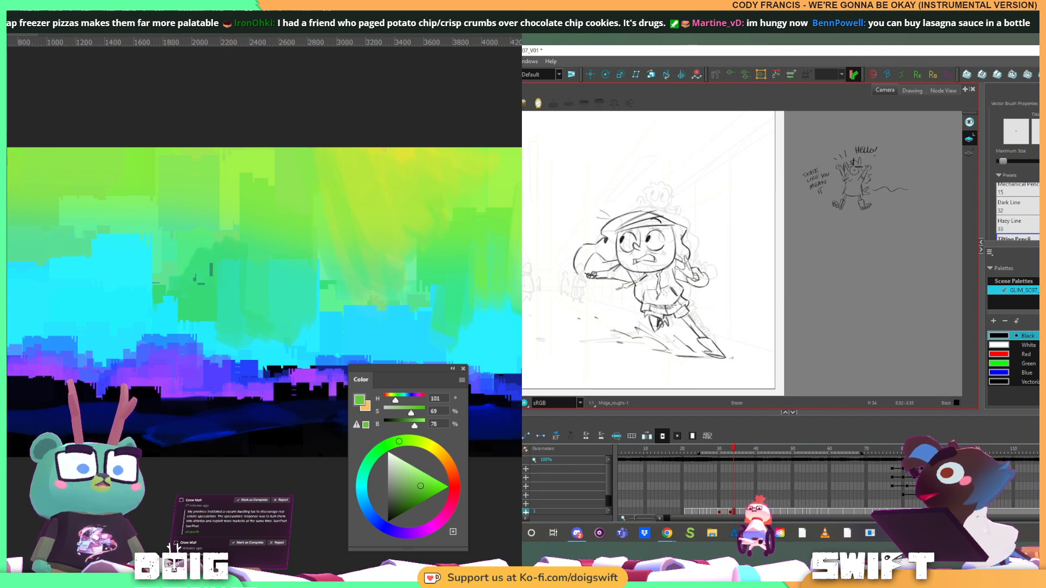
key(alt+b)
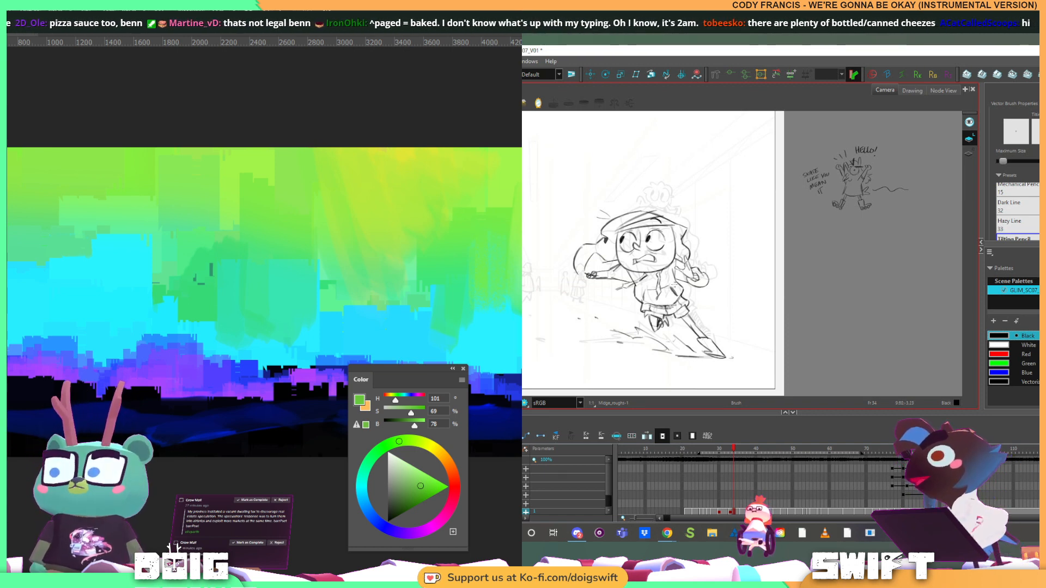
key(comma)
key(period)
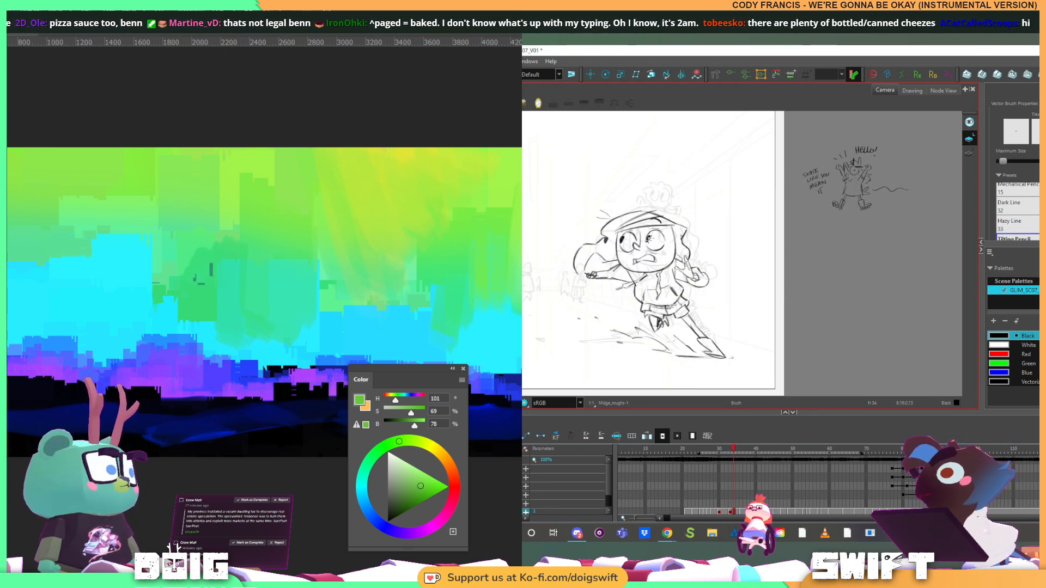
Delete the curved line on the left side of the skidding runner's hoodie and redraw it with the Brush
key(alt+s)
click(634, 292)
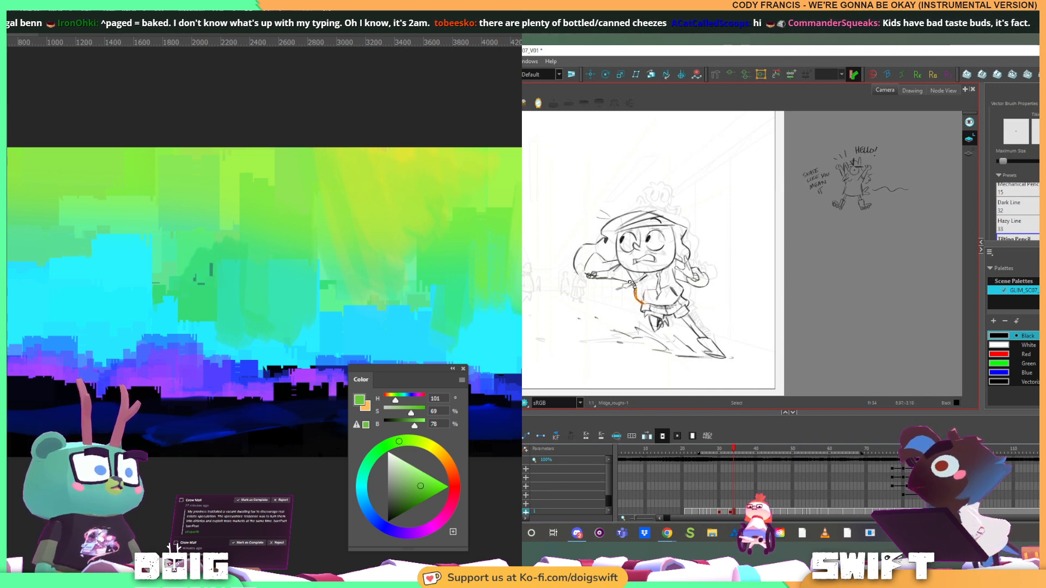
key(Delete)
key(alt+b)
key(comma)
key(period)
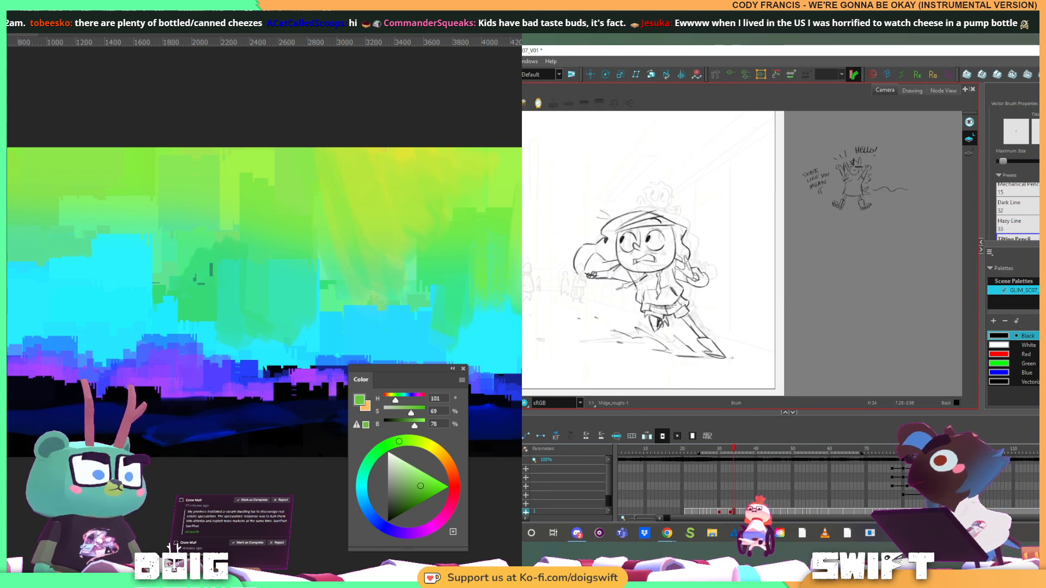
Select the redrawn line on the left side of the runner's torso and rework that area with the Brush and Eraser
key(alt+s)
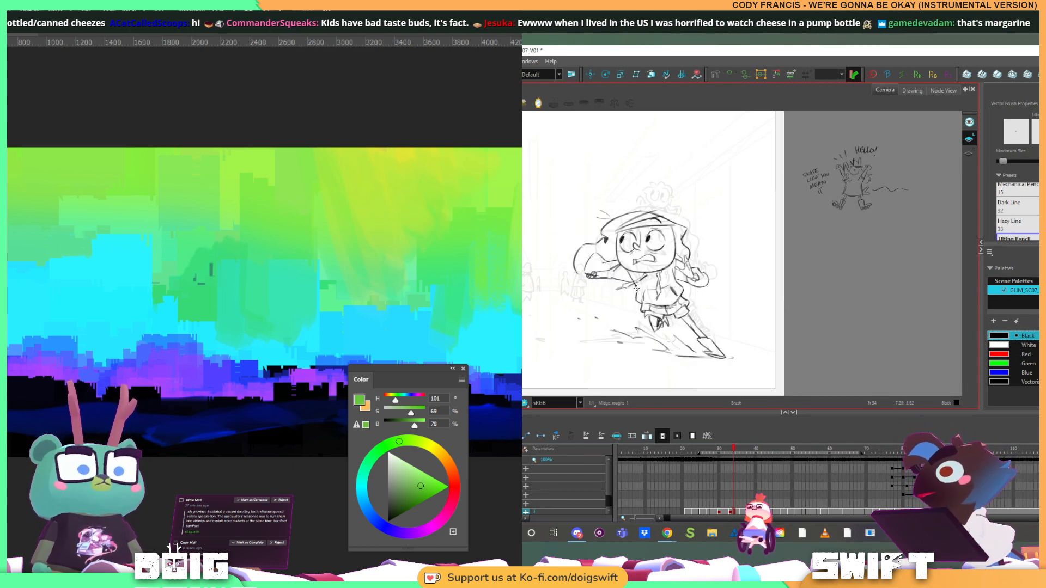
key(alt+b)
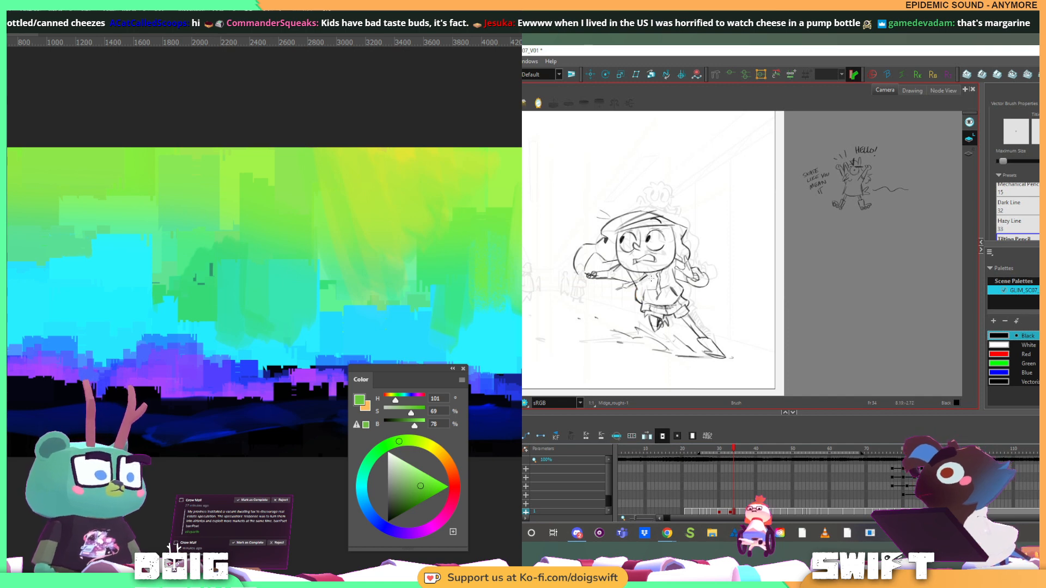
key(alt+s)
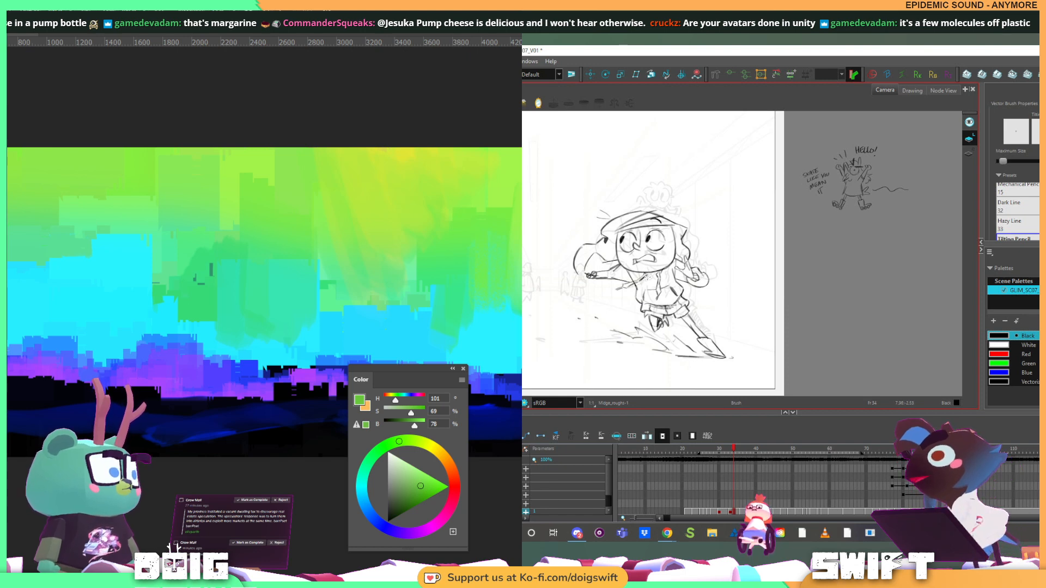
key(alt+s)
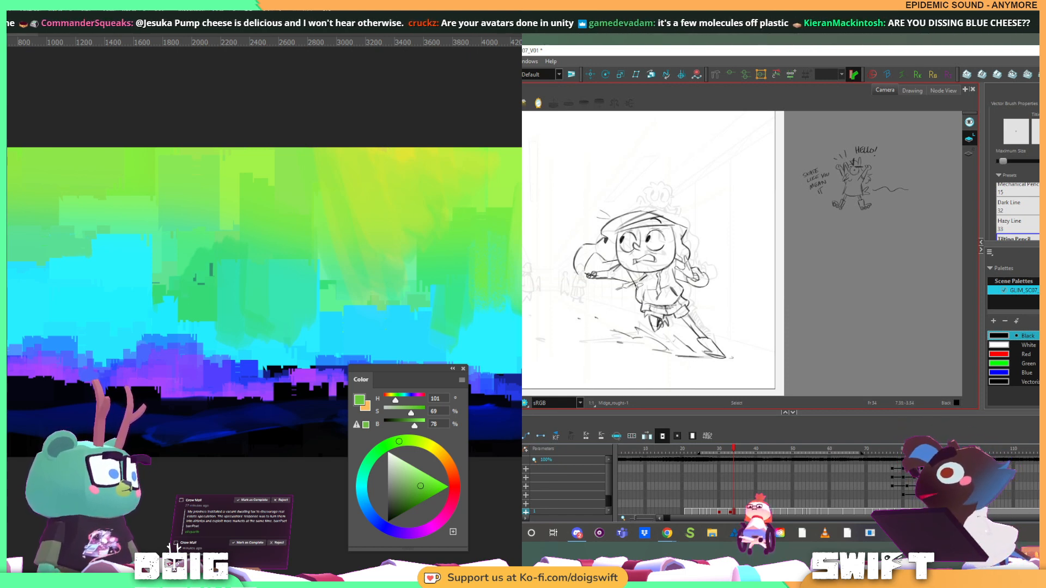
key(alt+s)
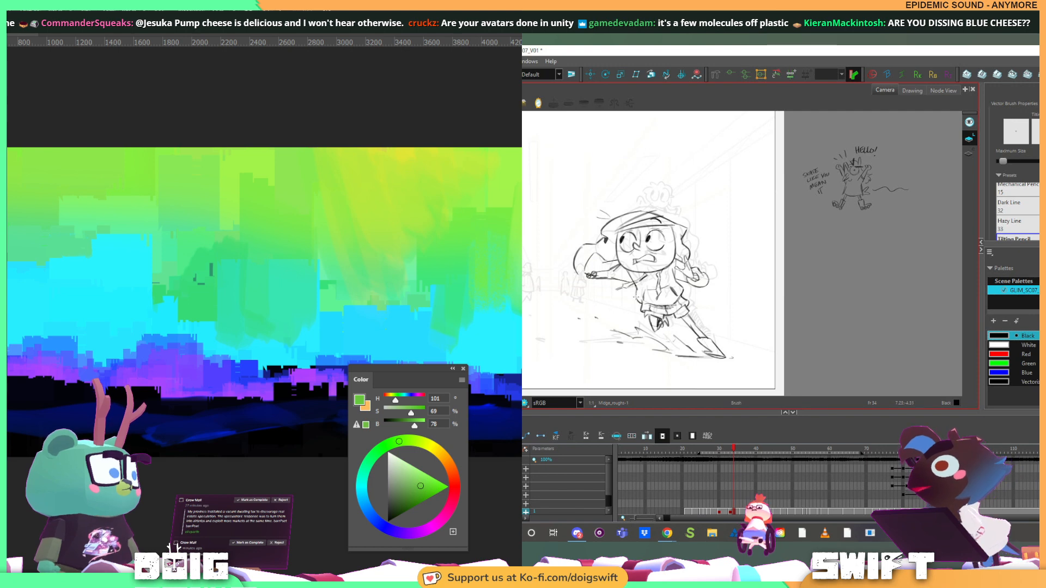
key(alt+s)
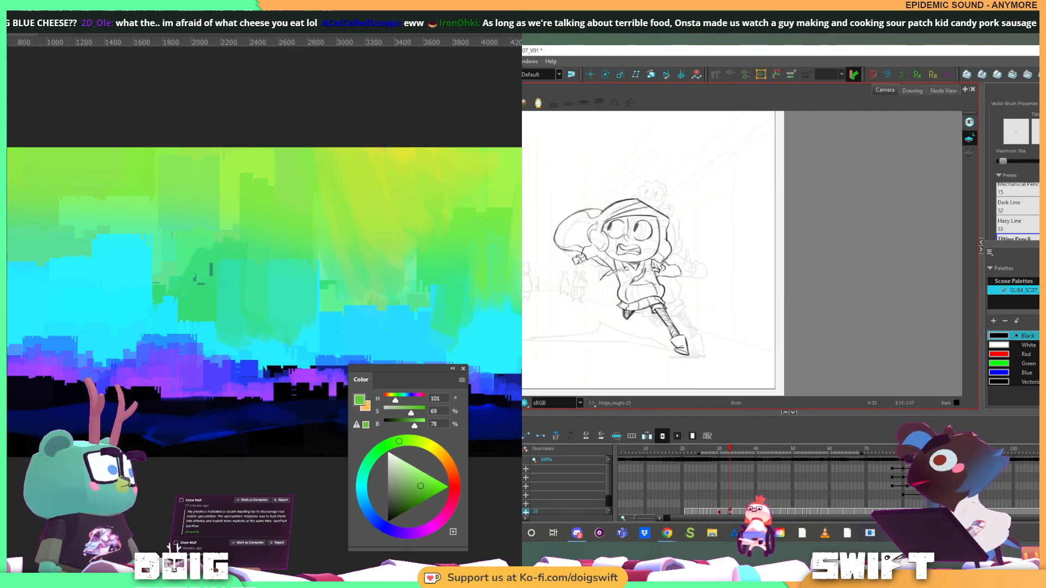
click(640, 294)
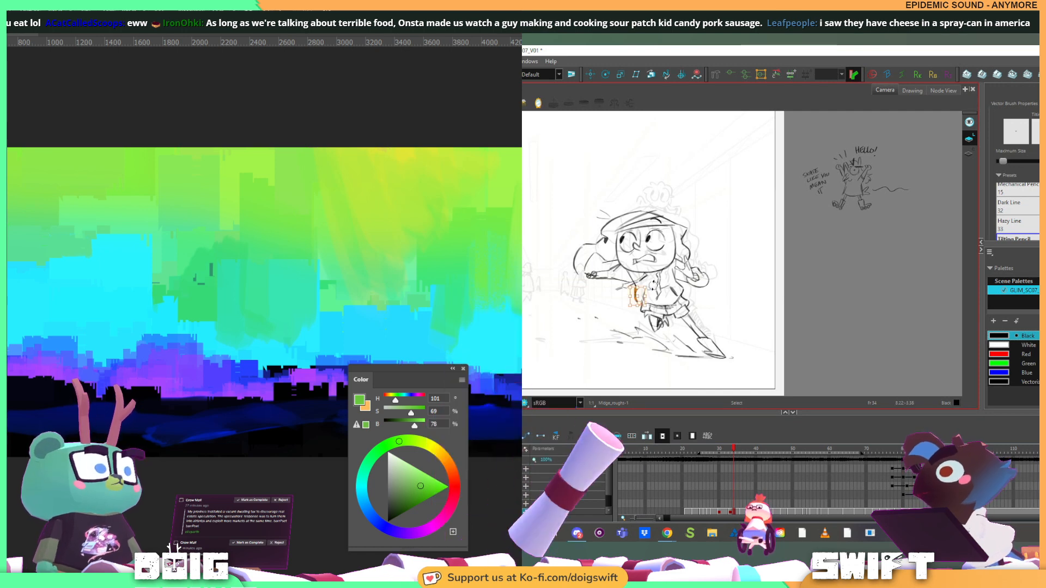
key(alt+b)
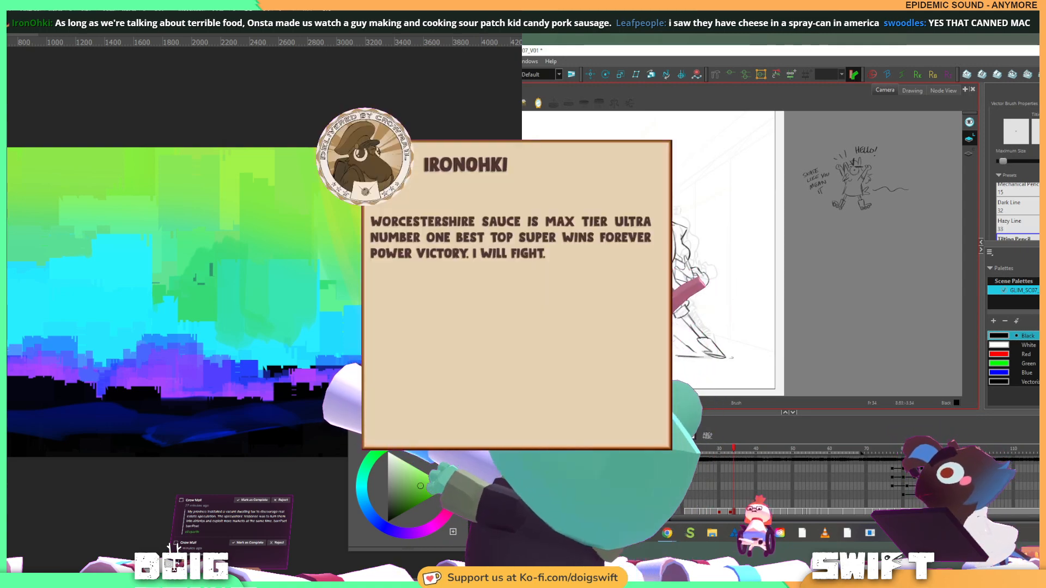
key(alt+e)
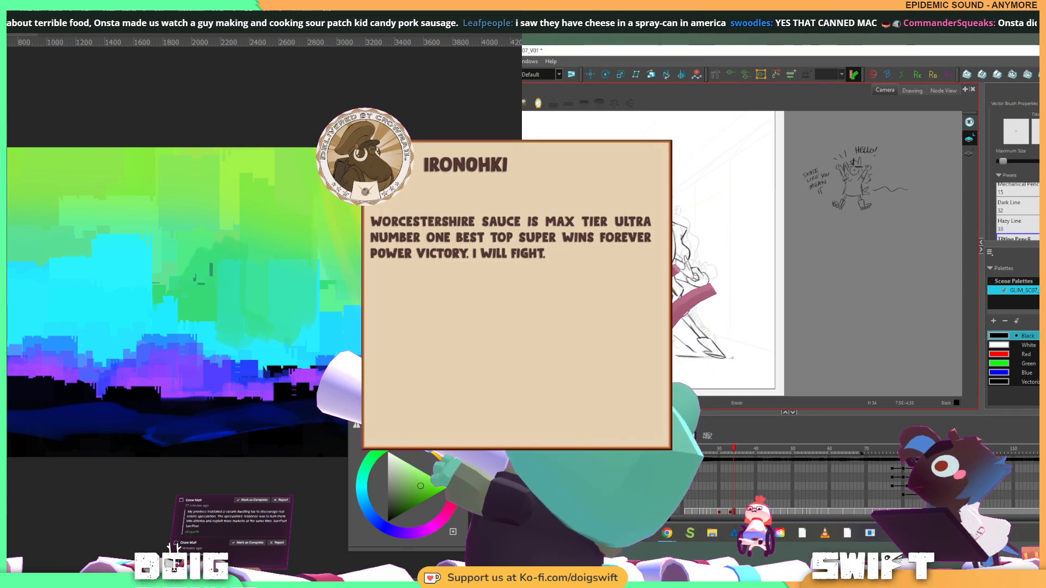
key(alt+b)
key(comma)
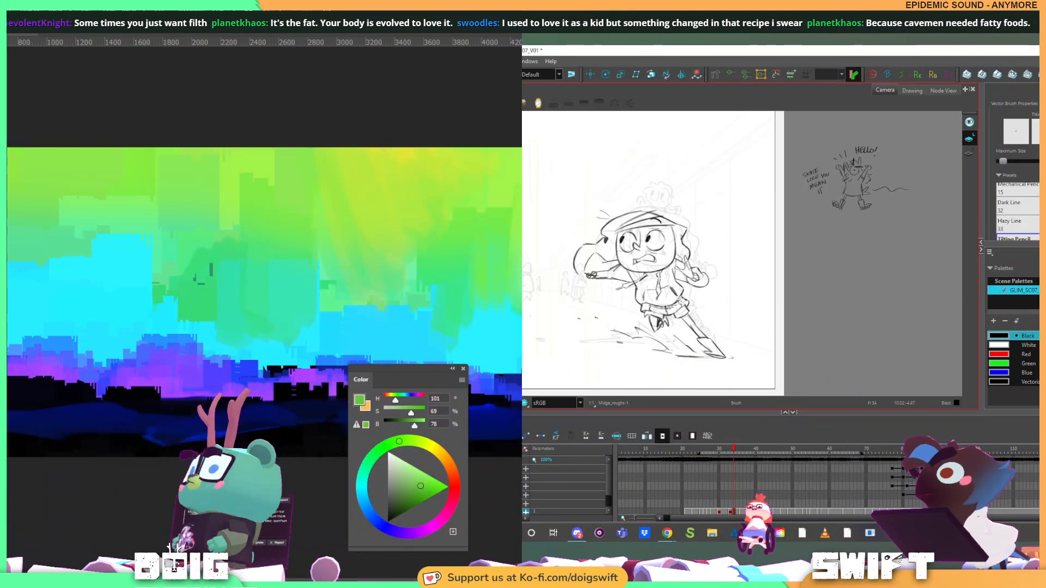
Draw a short diagonal stroke on the right side of the runner's hoodie, undo it, and redraw it
key(f)
key(g)
drag(683, 293, 664, 307)
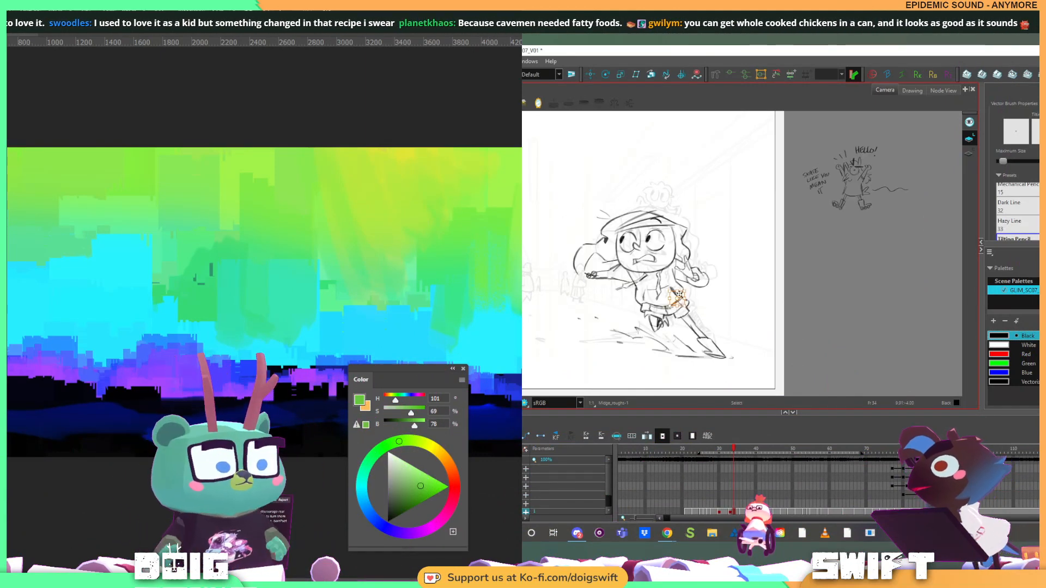
key(f)
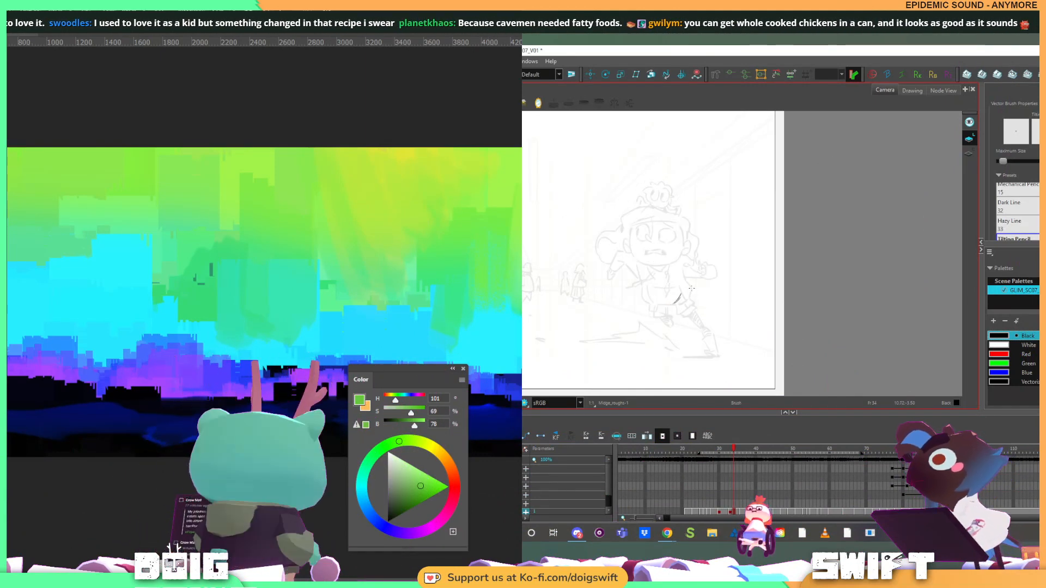
key(g)
key(ctrl+z)
drag(682, 293, 673, 307)
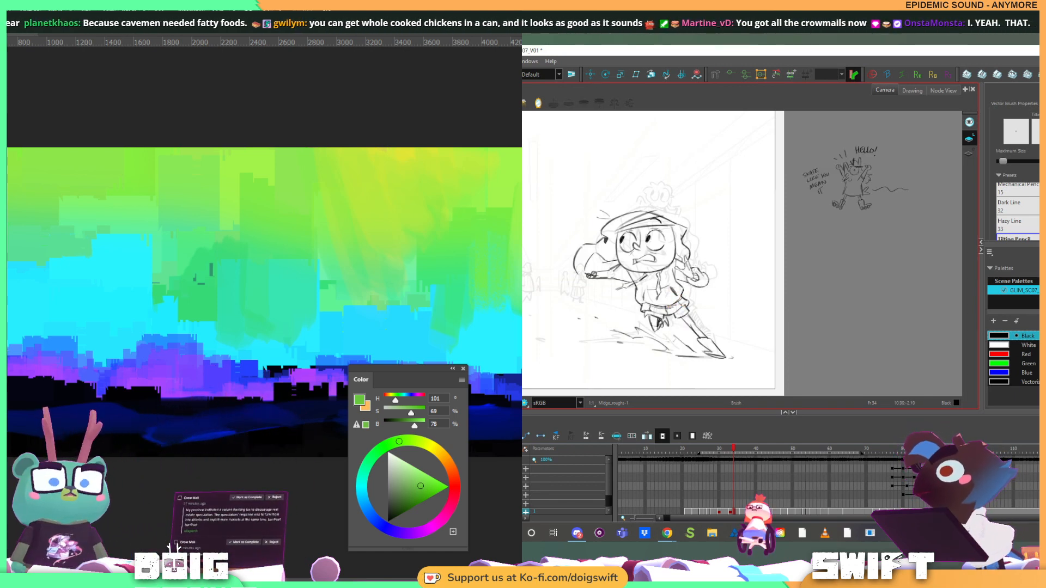
Compare frame 34 with the preceding running drawing and touch up the line on the right edge of the hoodie
key(f)
key(g)
key(f)
key(g)
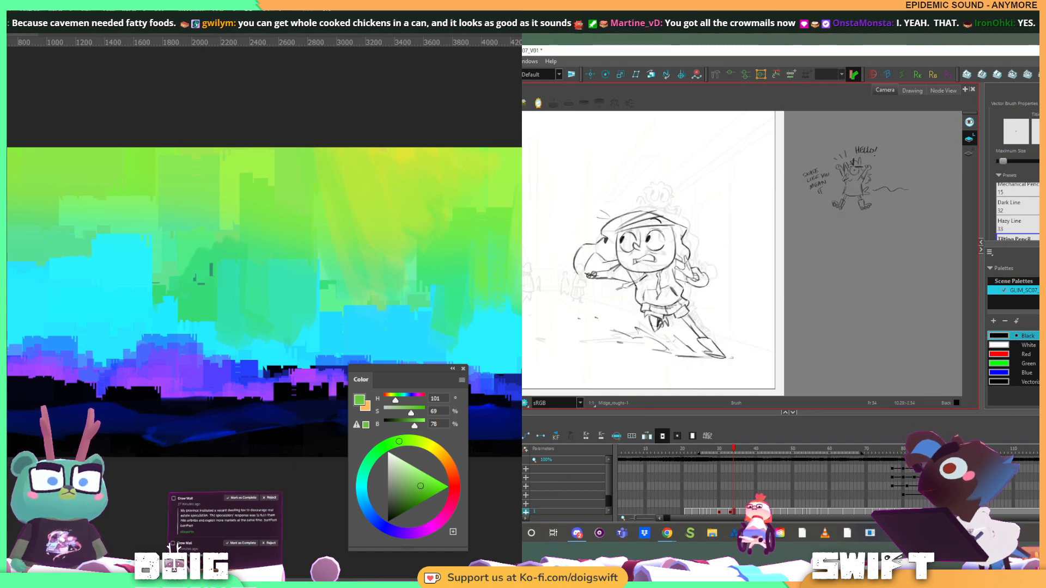
click(690, 295)
key(f)
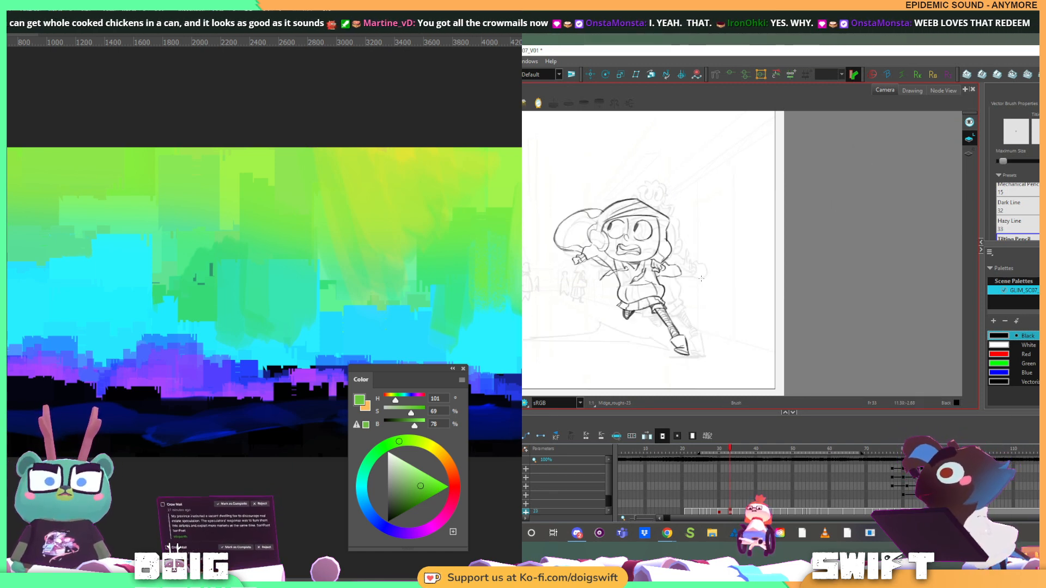
key(g)
key(f)
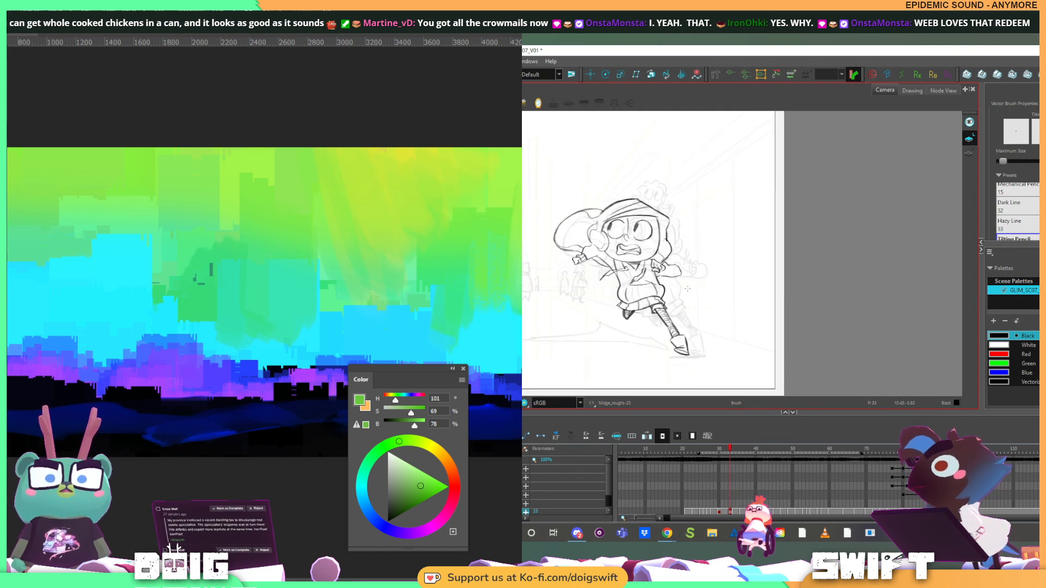
key(g)
key(f)
key(g)
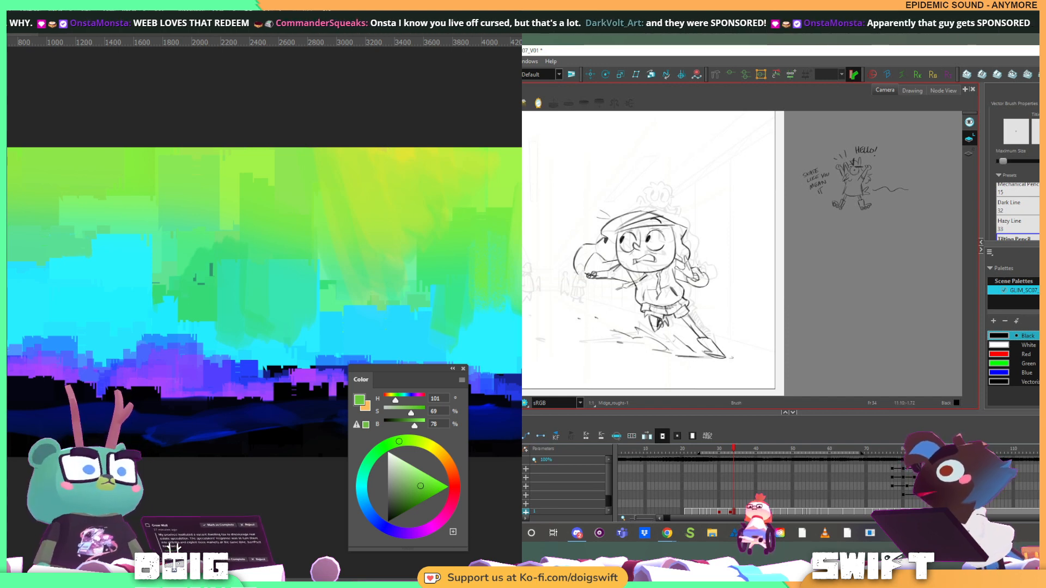
Compare the skidding pose on frame 34 with the running drawing before it, checking how the body and arms change between them
key(f)
key(g)
key(f)
key(g)
key(f)
key(g)
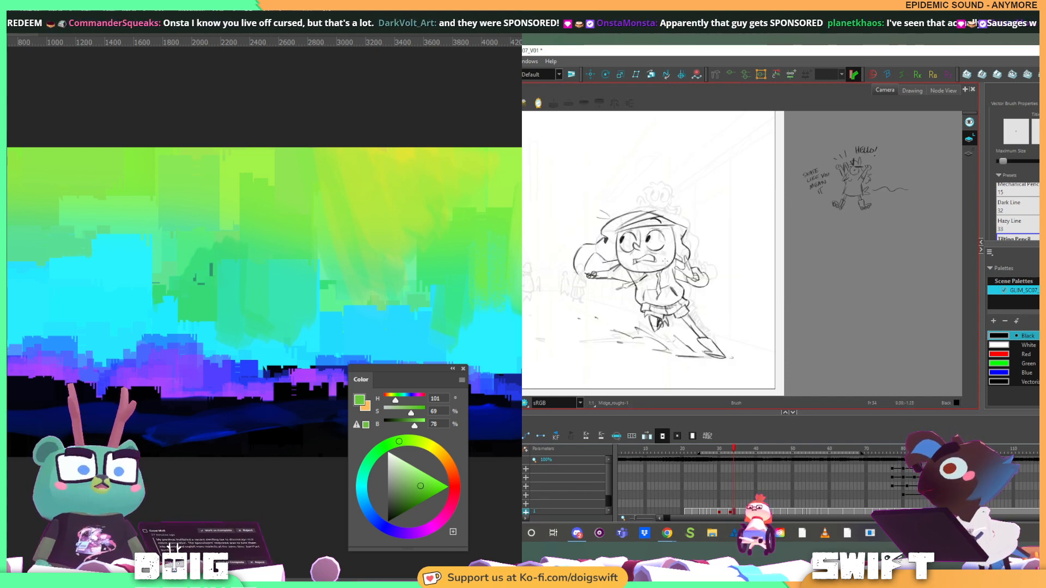
key(f)
key(g)
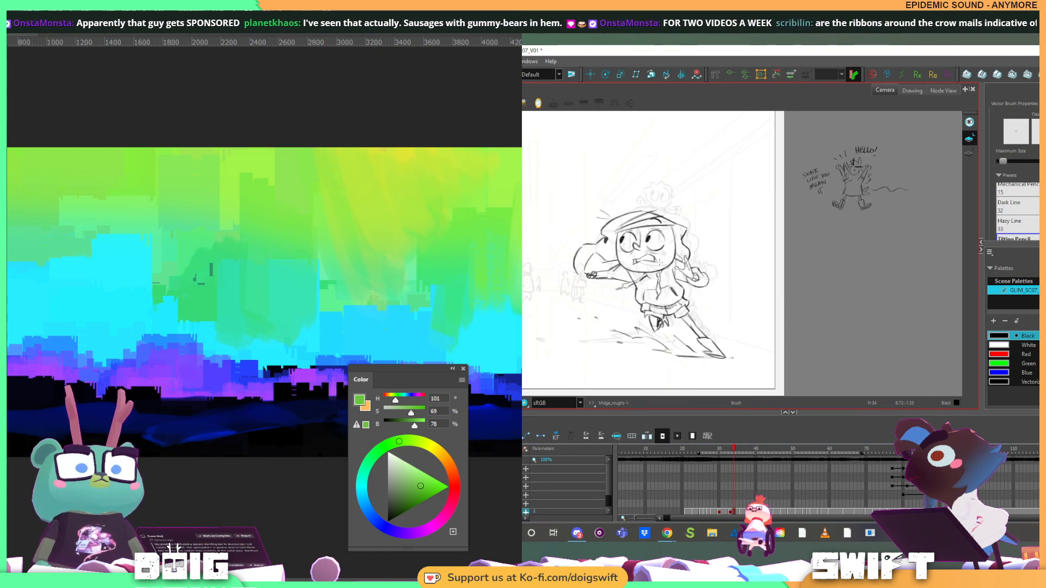
key(alt+s)
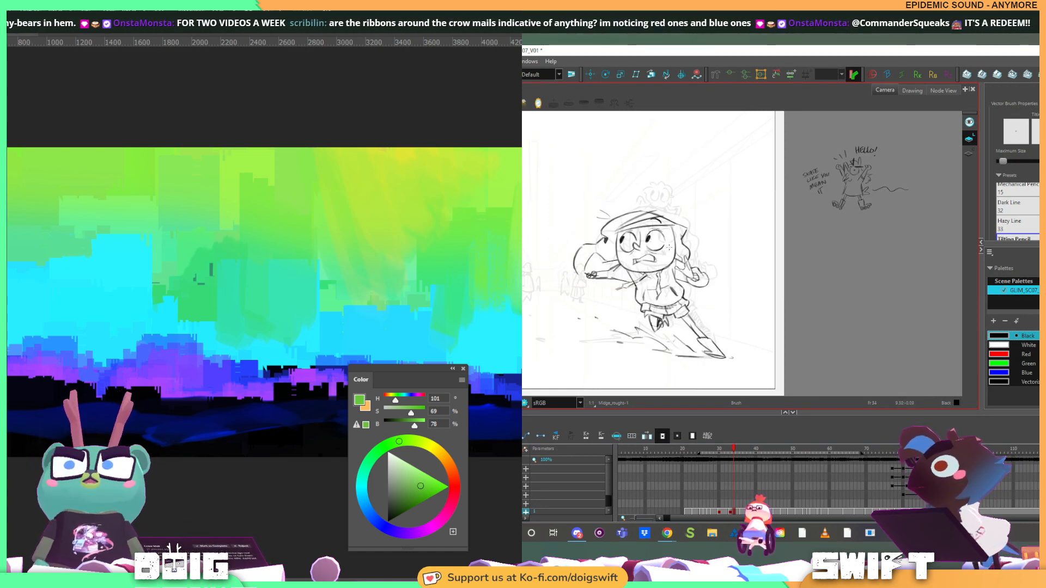
key(f)
key(g)
drag(653, 281, 688, 303)
key(f)
key(g)
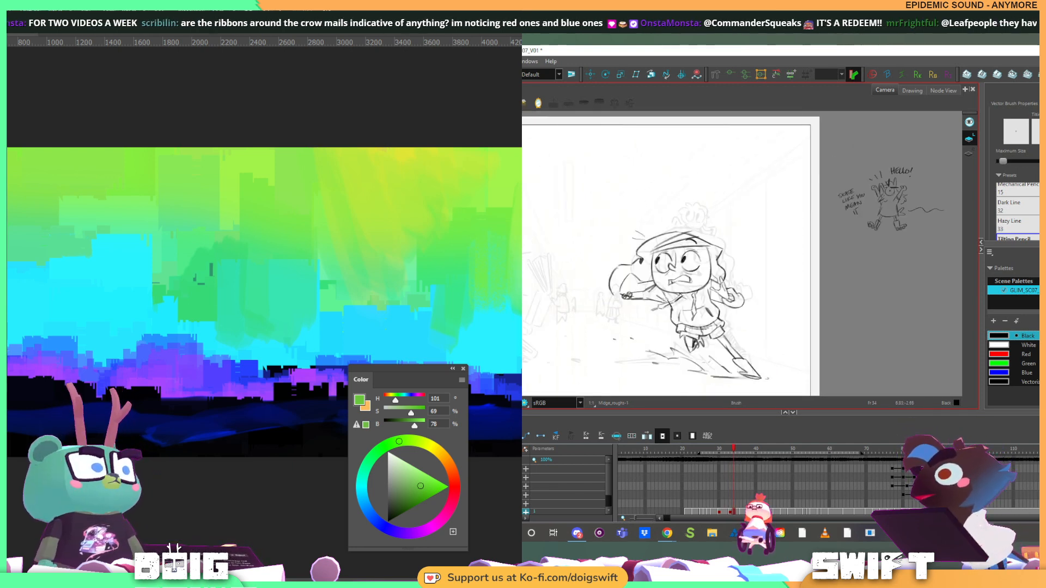
key(f)
key(g)
key(f)
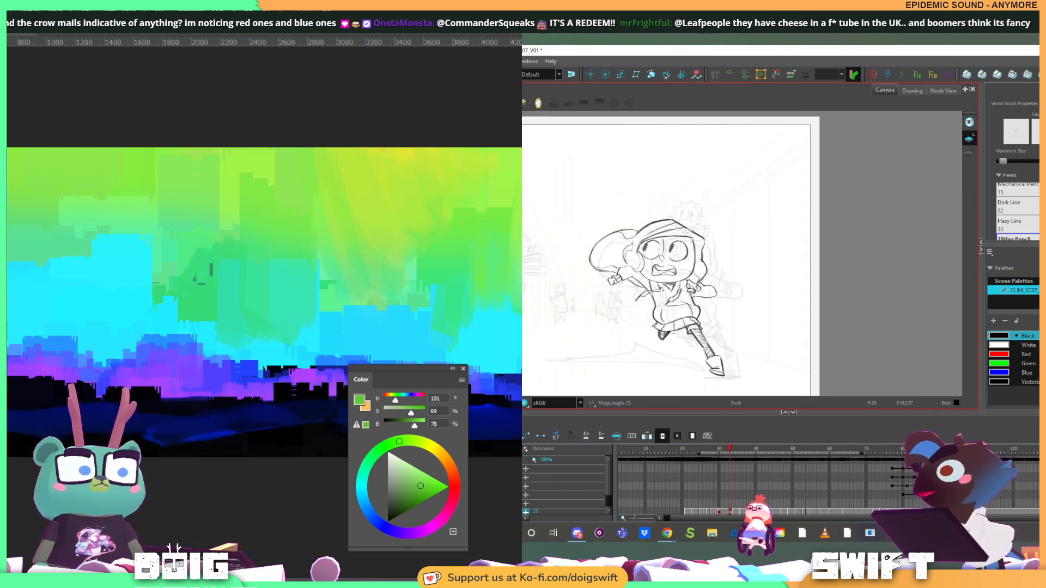
key(g)
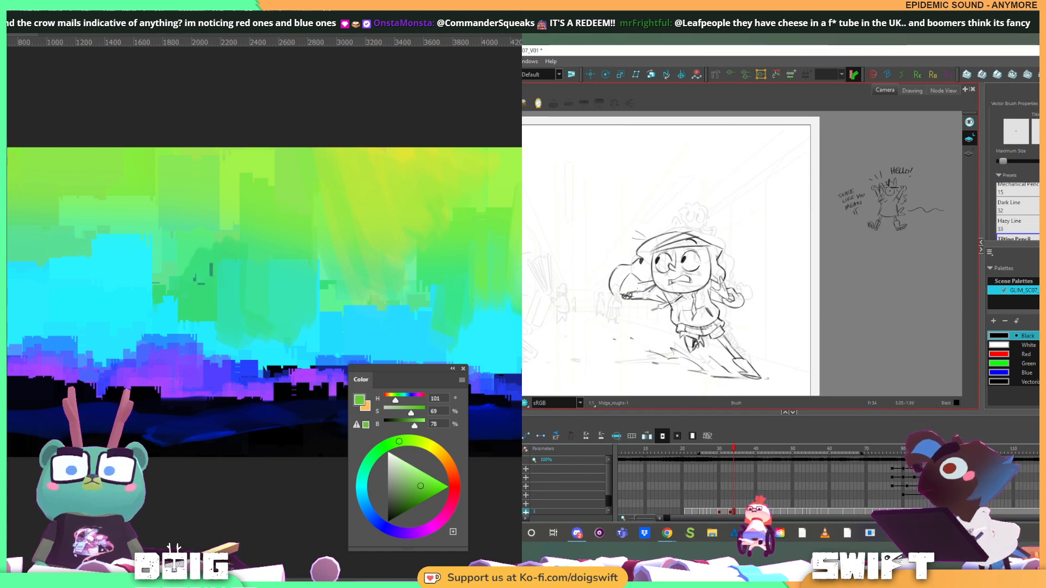
key(f)
key(g)
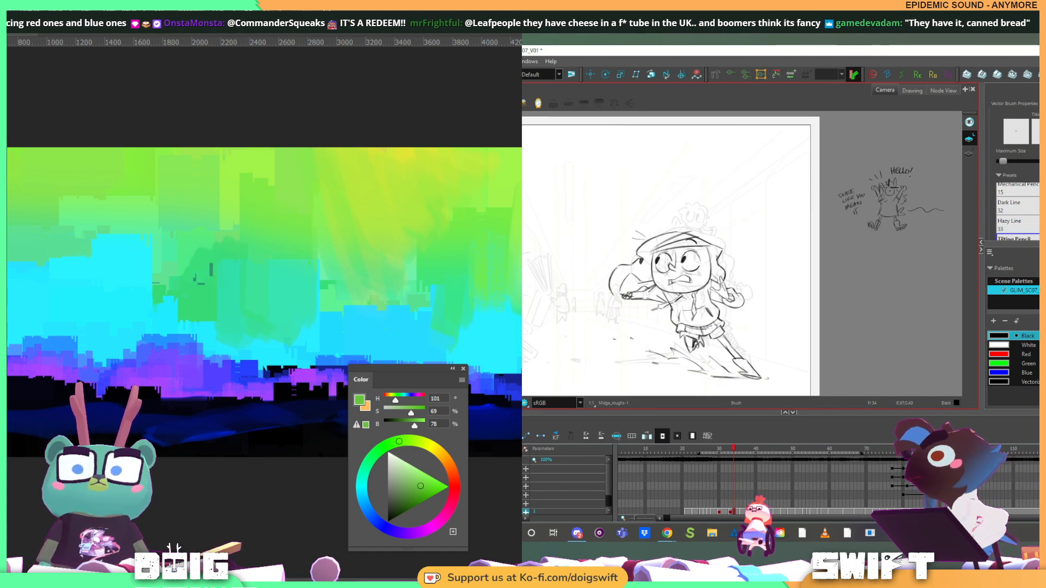
Select the rough hand lines at the end of the skidding runner's outstretched forearm on frame 34 and delete them
key(alt+b)
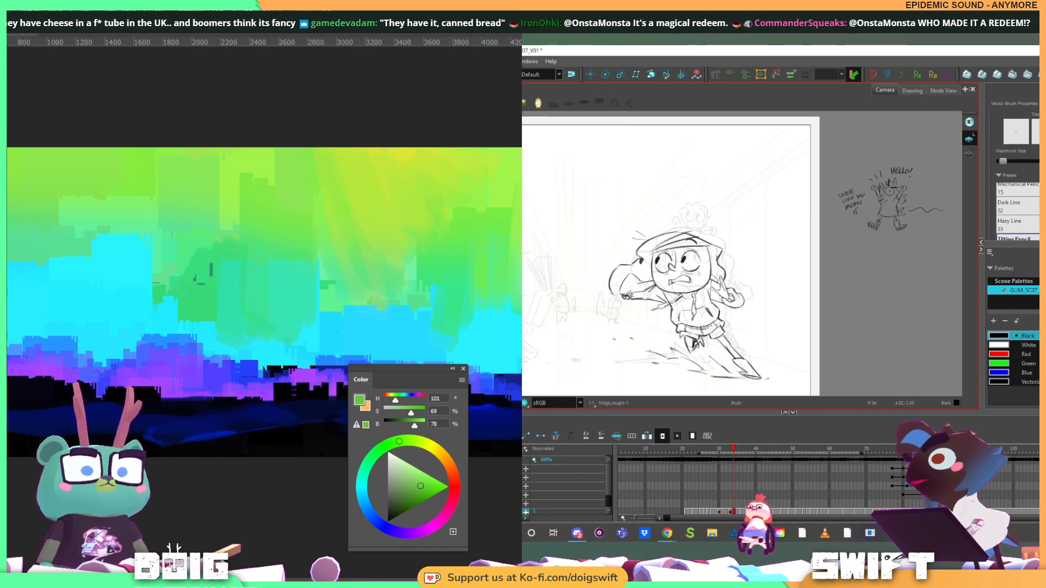
key(f)
key(g)
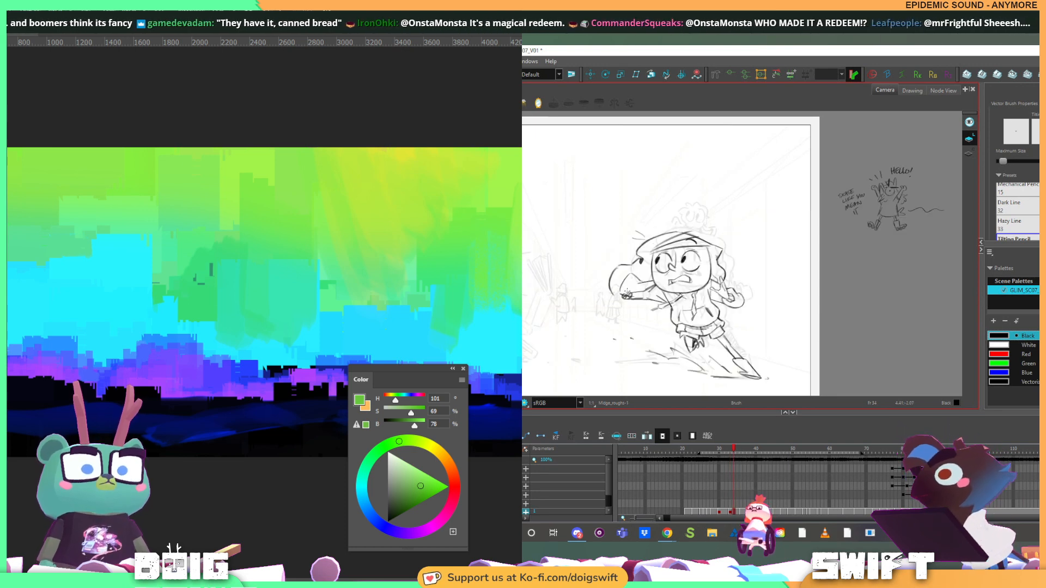
key(f)
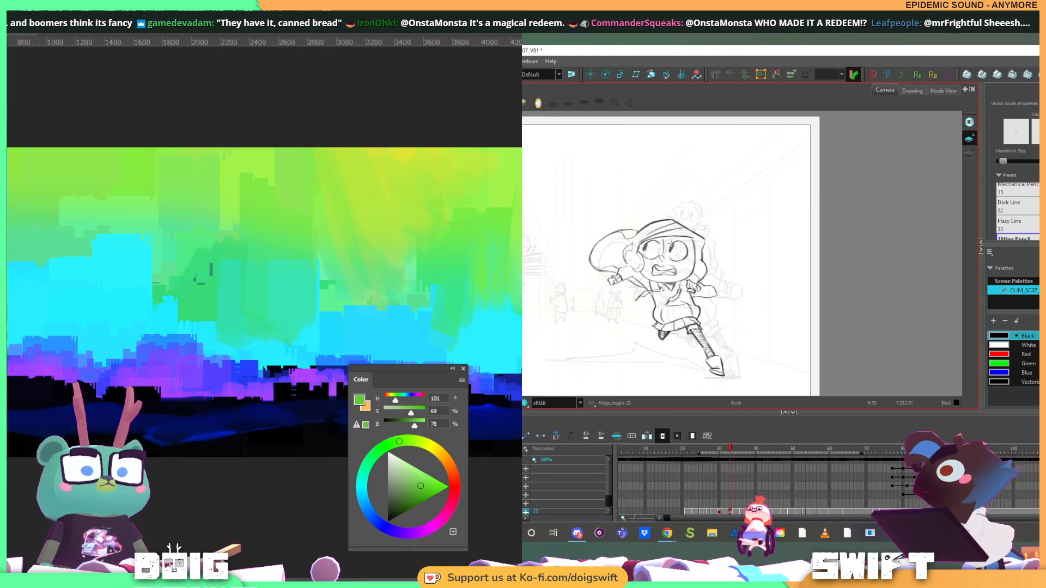
key(g)
key(alt+s)
key(alt+b)
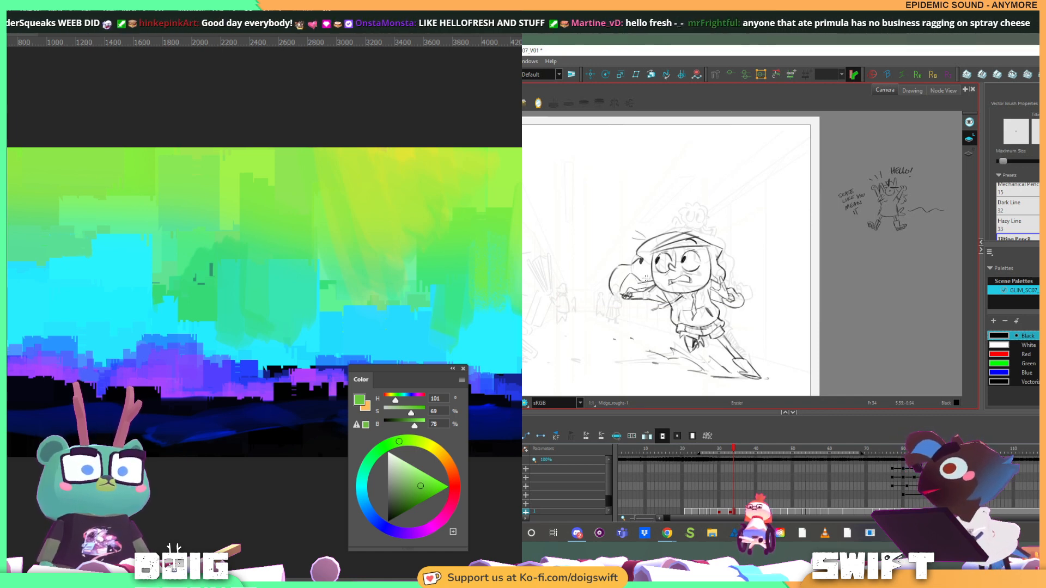
key(alt+e)
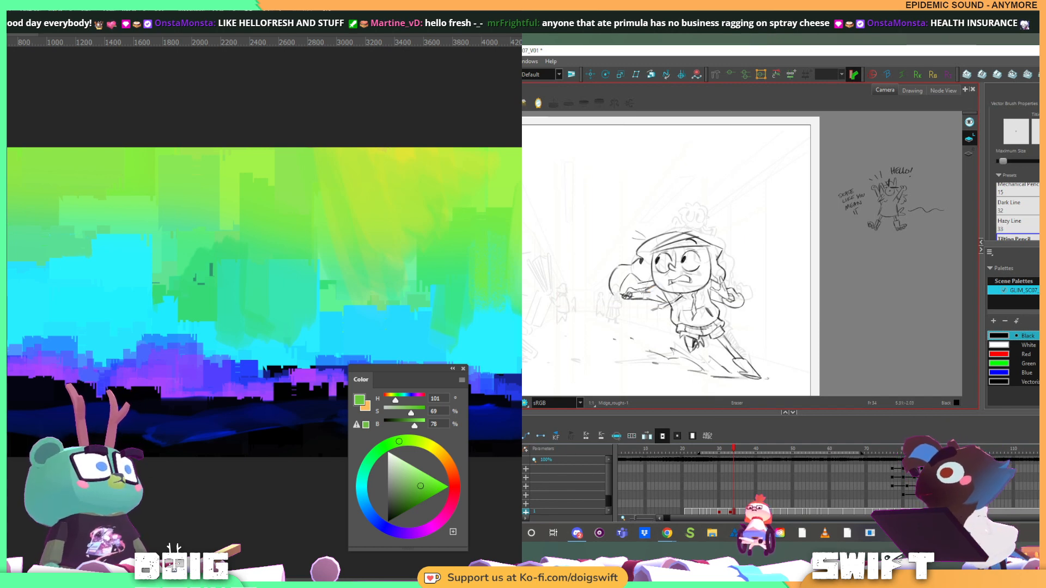
key(alt+e)
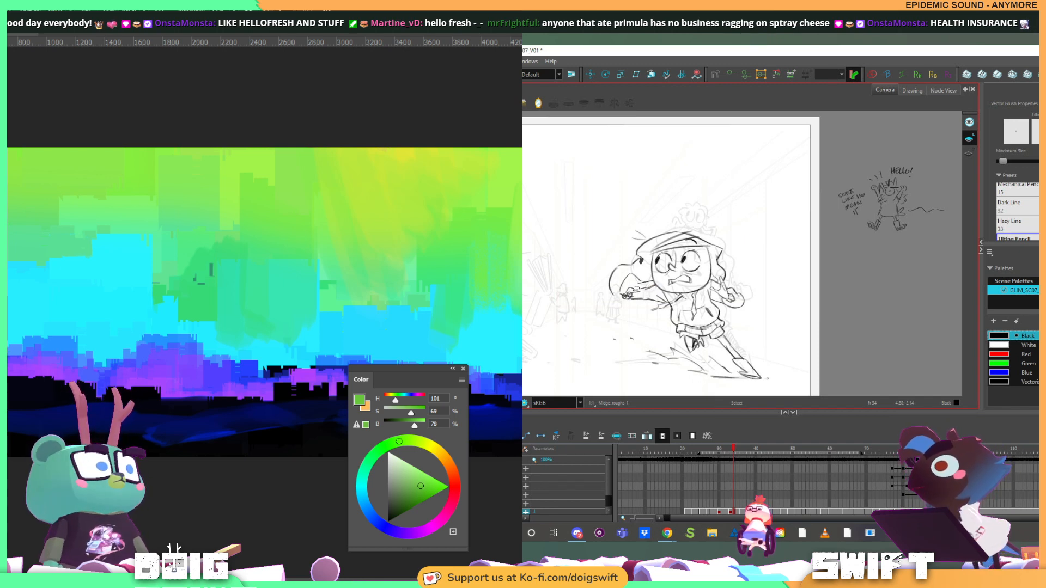
drag(641, 291, 652, 290)
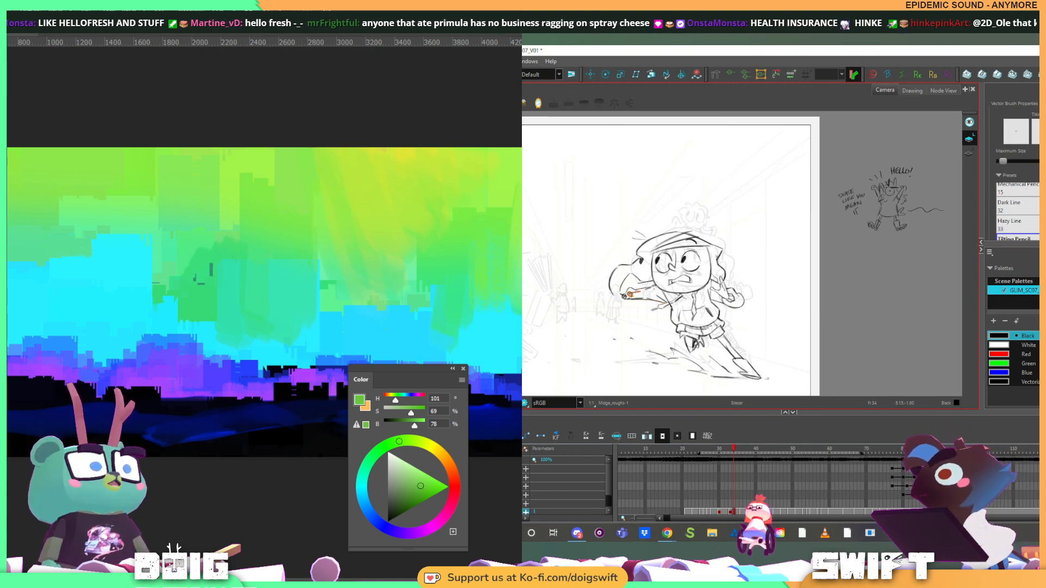
drag(629, 295, 642, 293)
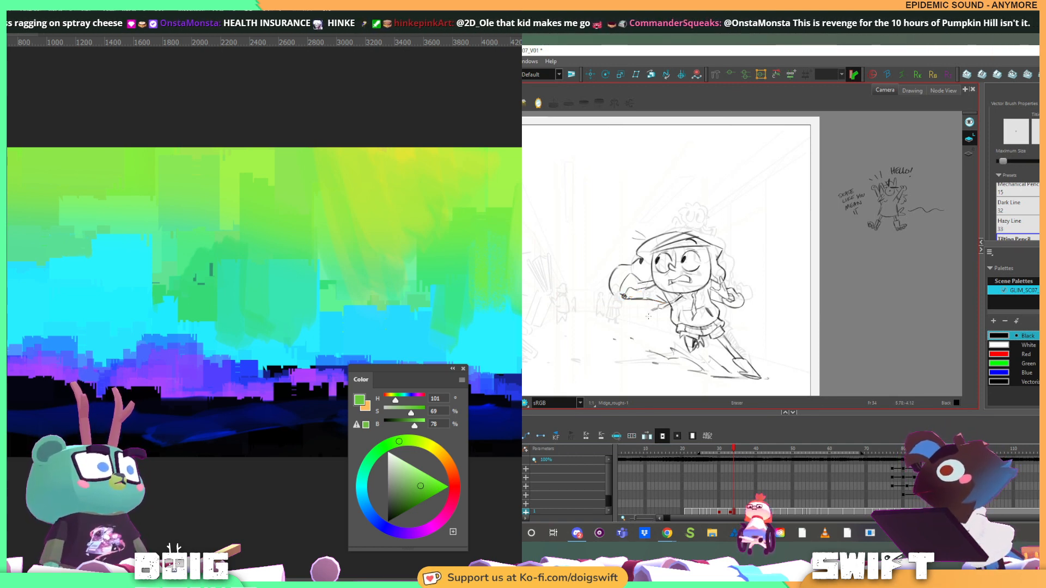
Redraw the outstretched hand on frame 34 with the Brush, using the preceding running drawing as reference
key(comma)
key(period)
key(comma)
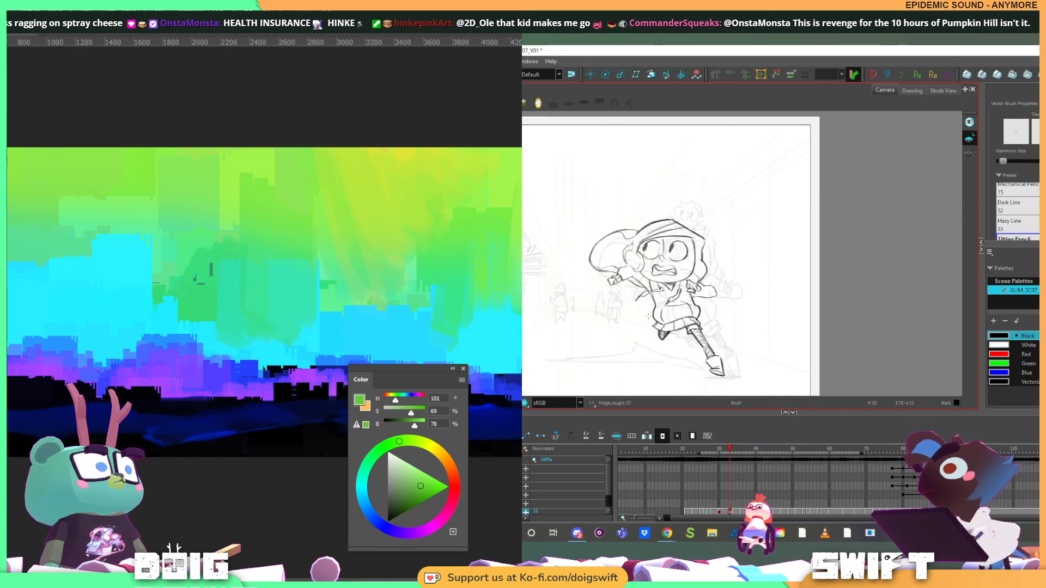
key(period)
key(alt+b)
drag(627, 295, 634, 296)
key(comma)
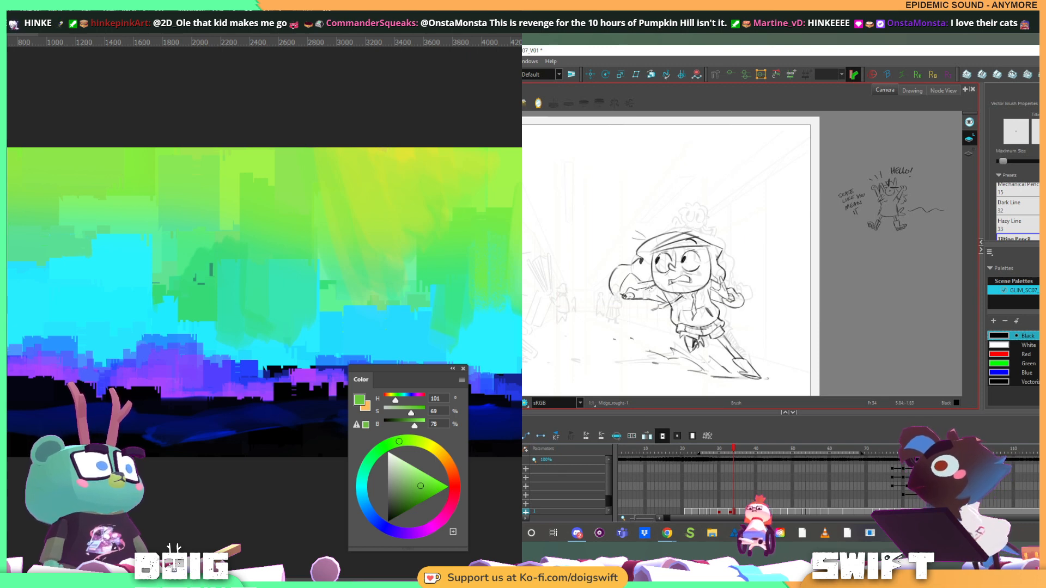
key(comma)
key(period)
Select the lines of the outstretched hand and the forearm's lower edge, and rework the hand with the Brush
key(alt+s)
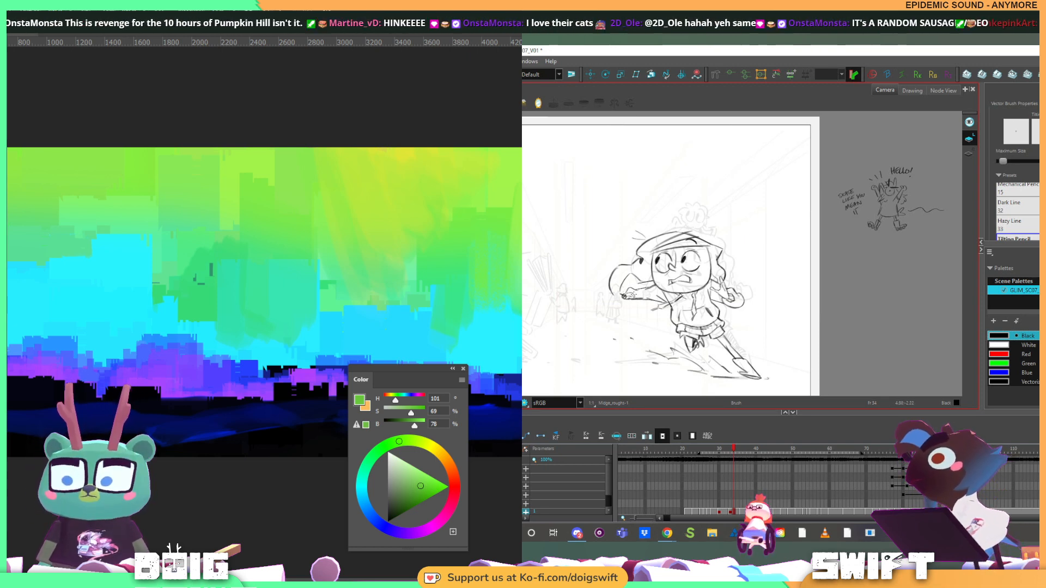
key(alt+b)
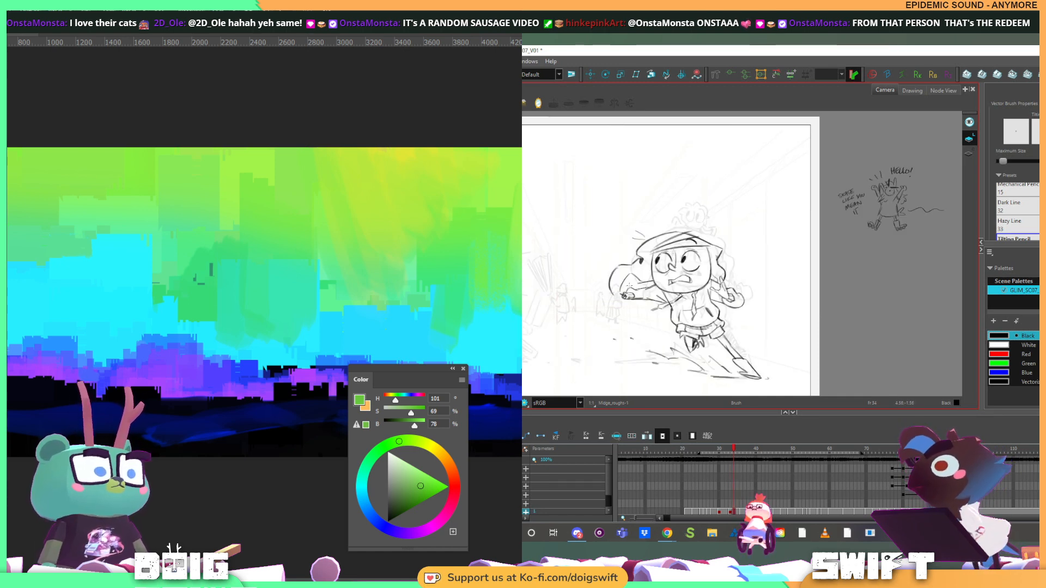
key(alt+s)
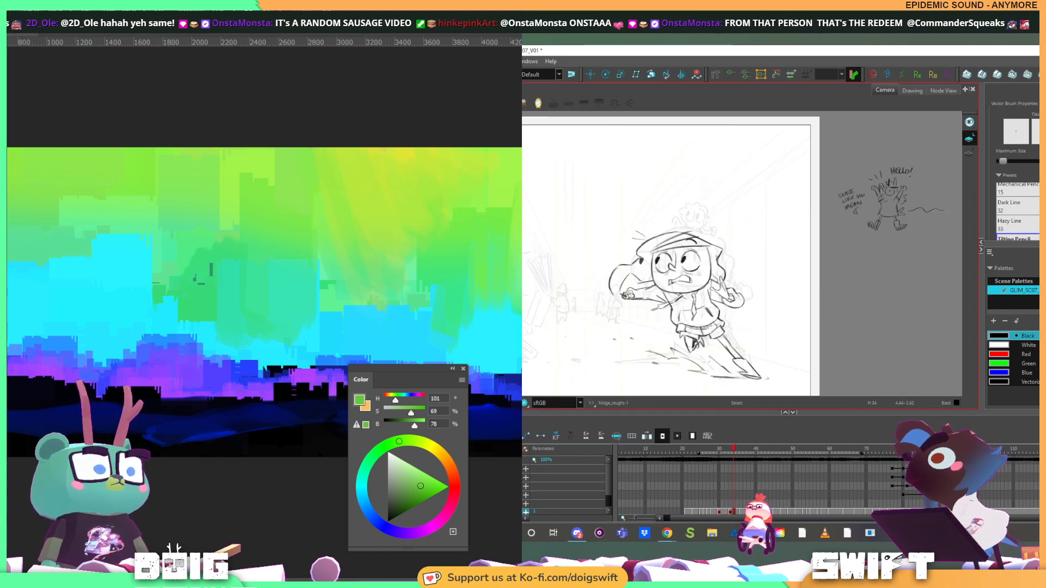
click(628, 295)
key(alt+b)
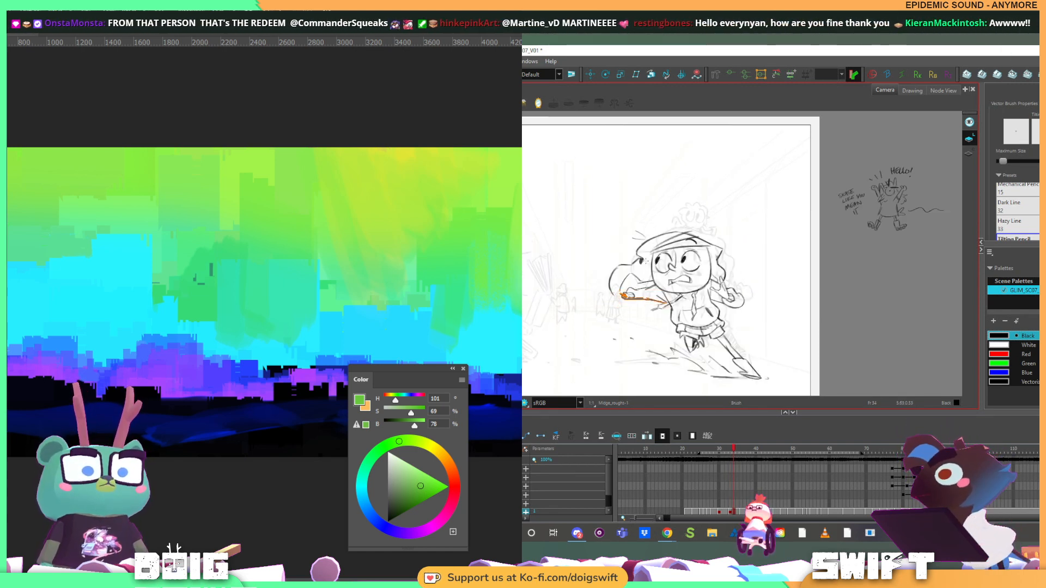
key(alt+s)
click(626, 295)
key(alt+b)
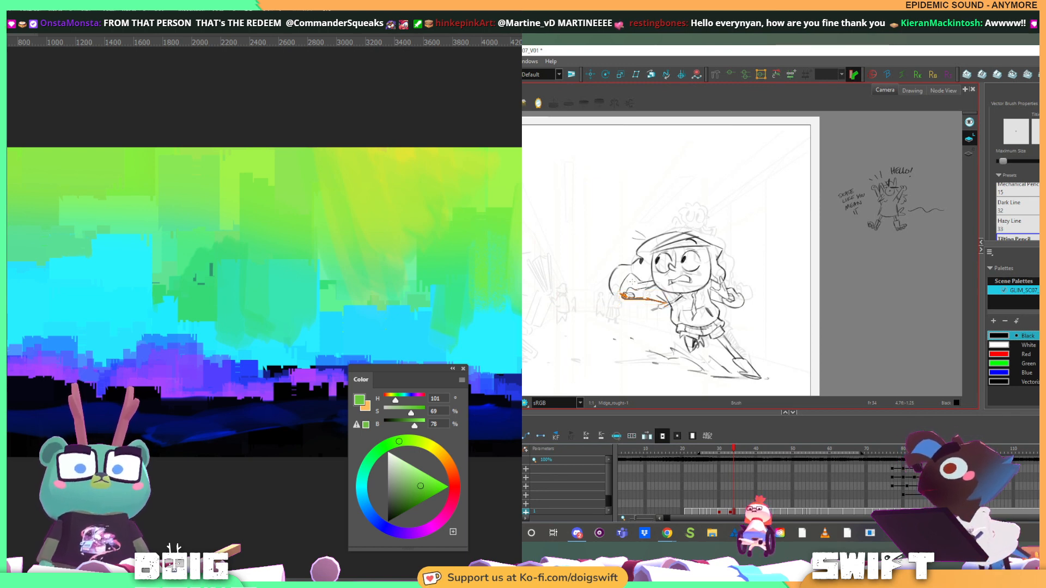
key(alt+s)
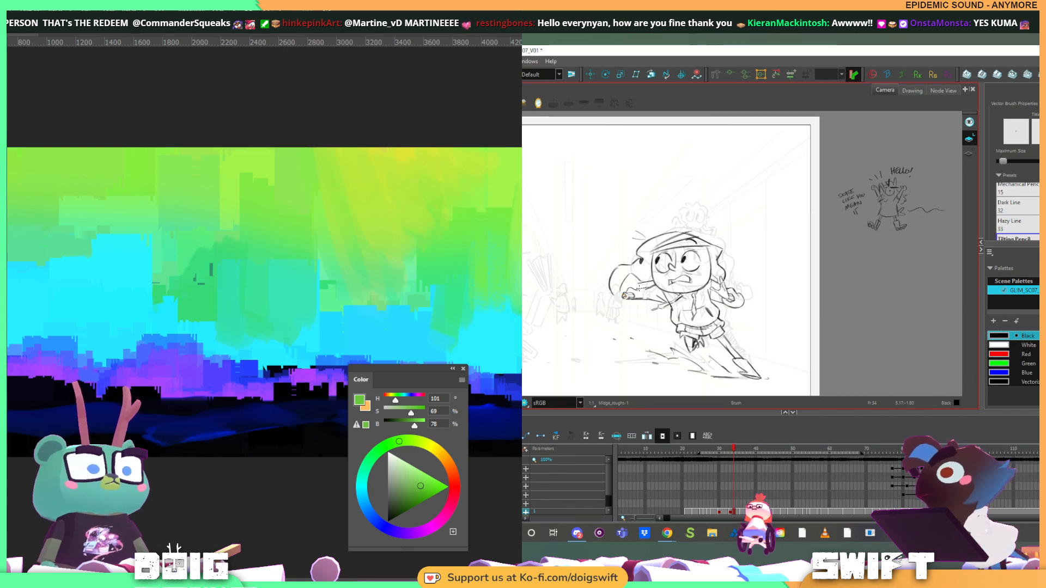
key(alt+s)
key(alt+b)
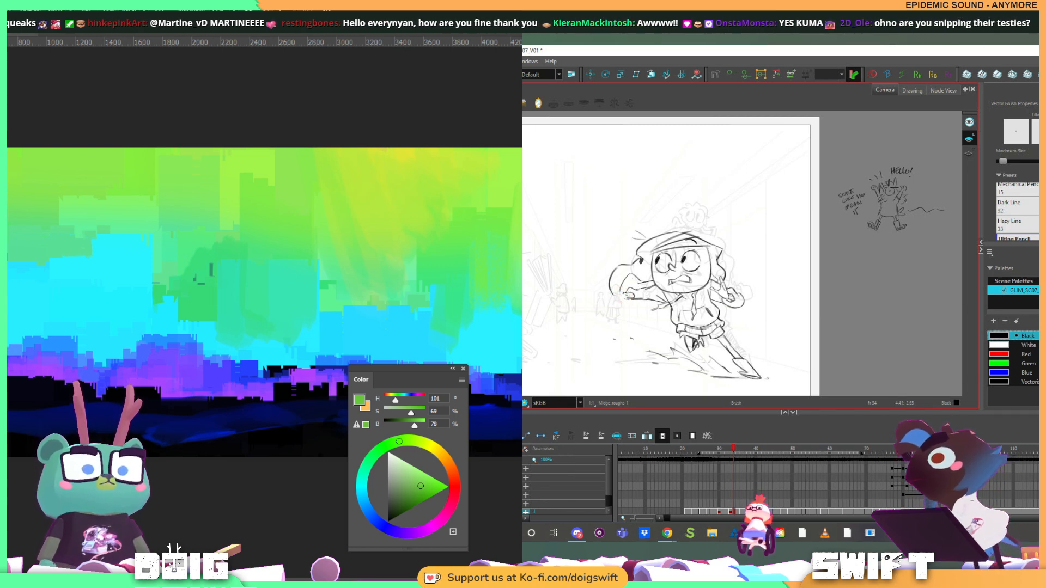
drag(648, 289, 654, 273)
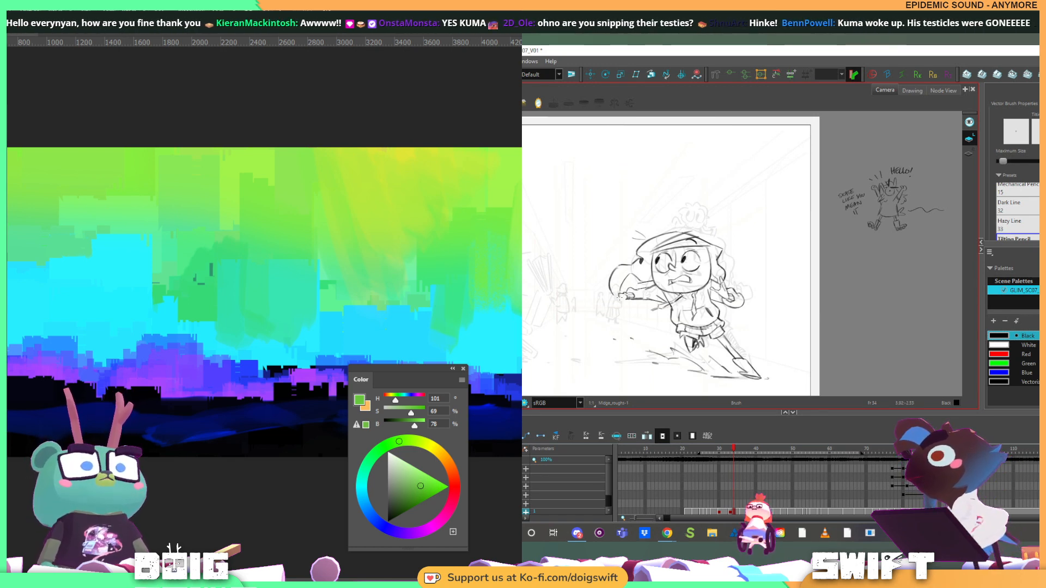
Compare the reworked skidding pose with the preceding running drawing, examining both hands across the two frames
key(f)
key(g)
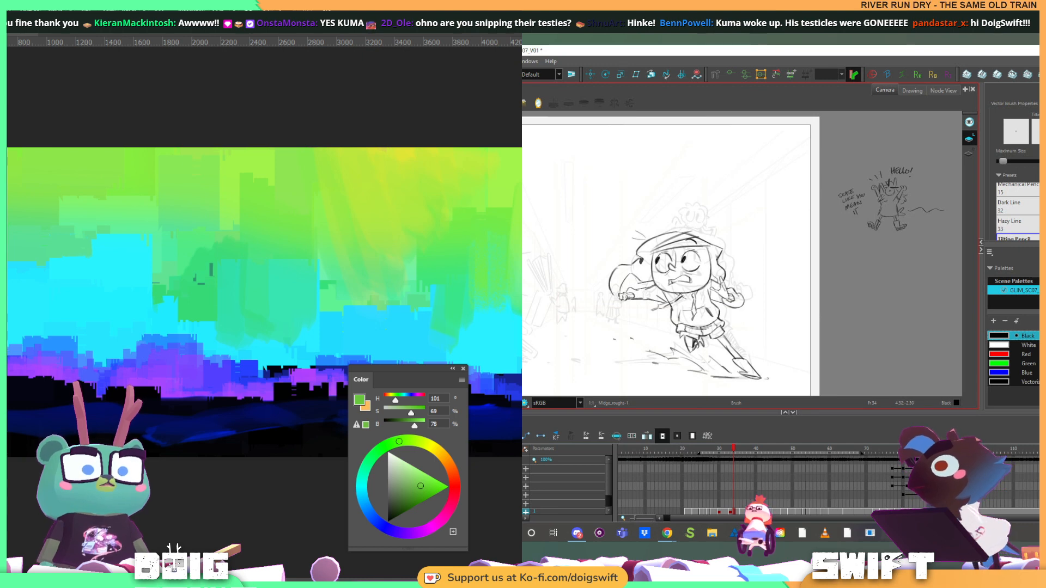
key(alt+b)
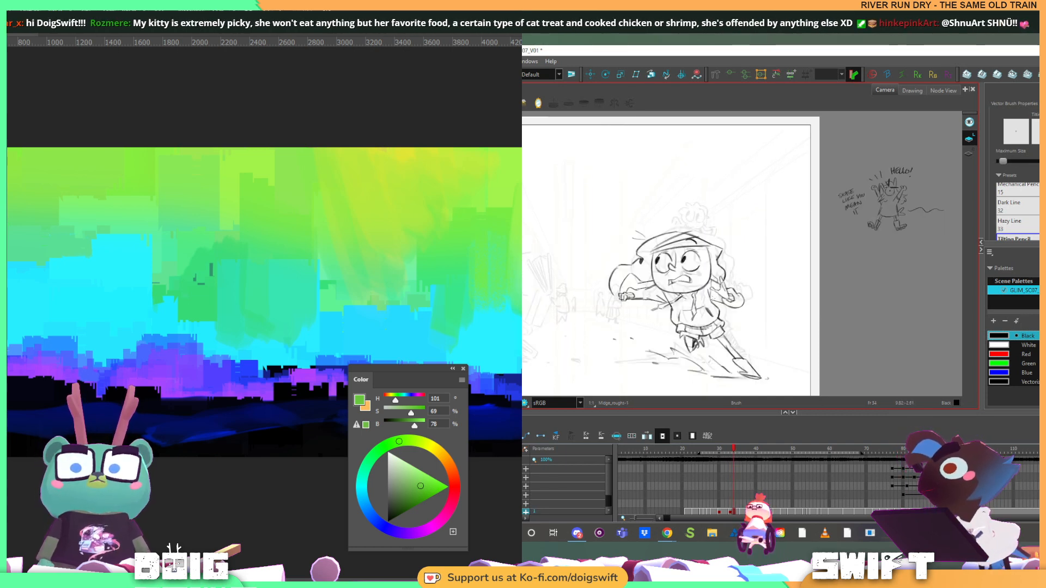
key(comma)
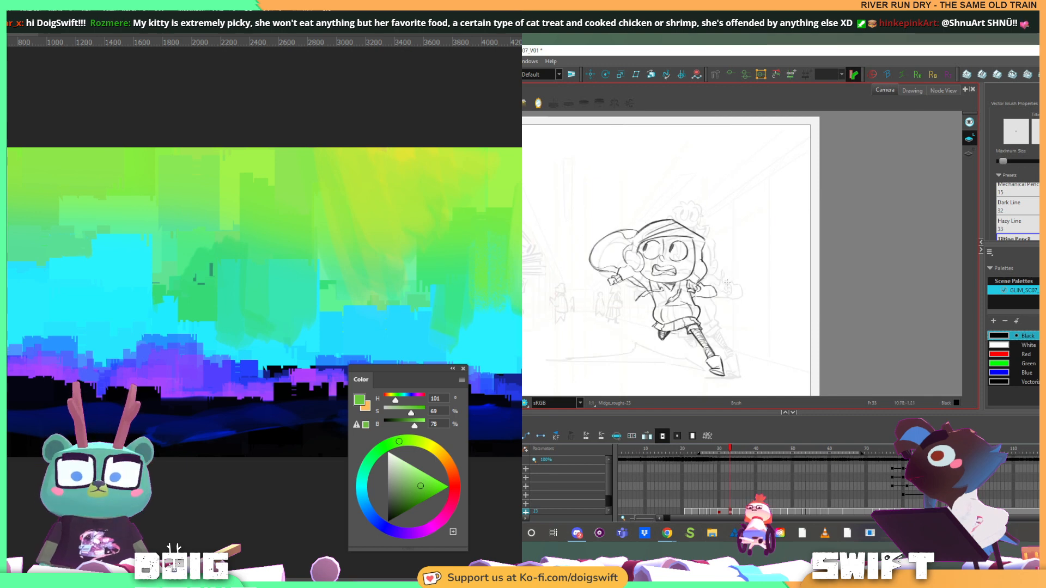
key(period)
key(alt+s)
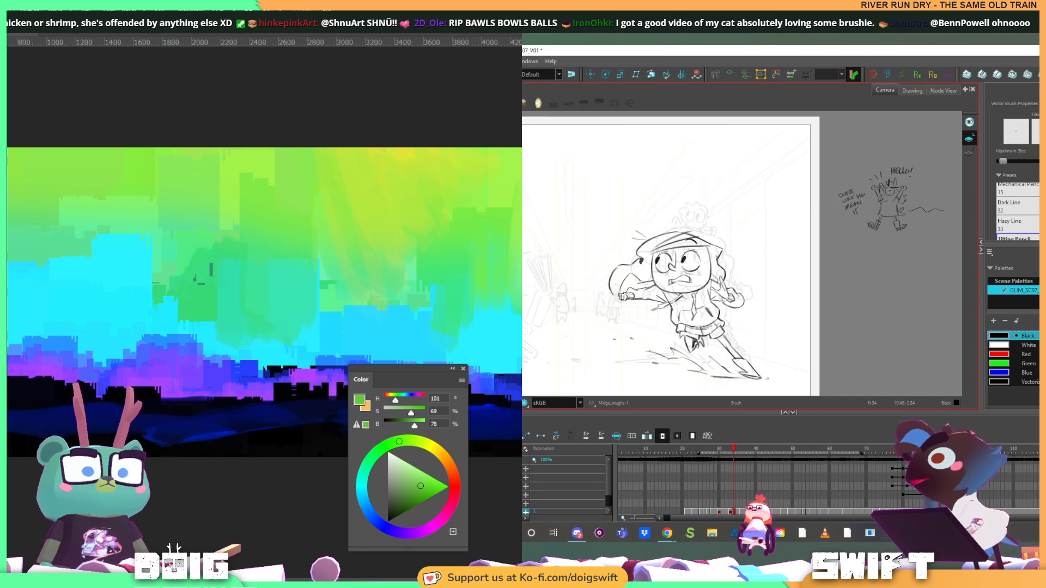
key(comma)
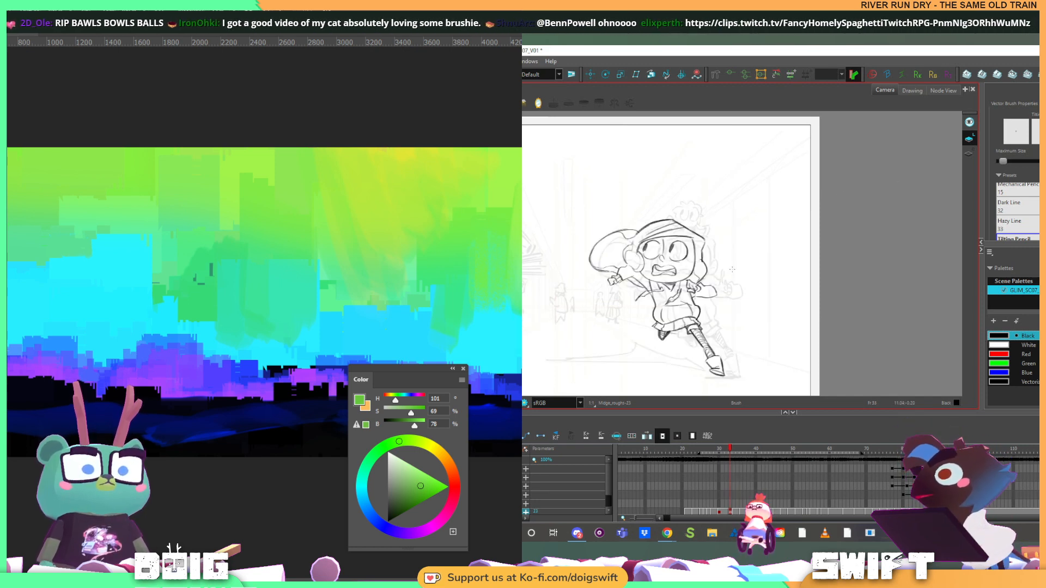
key(period)
key(comma)
key(period)
key(comma)
key(period)
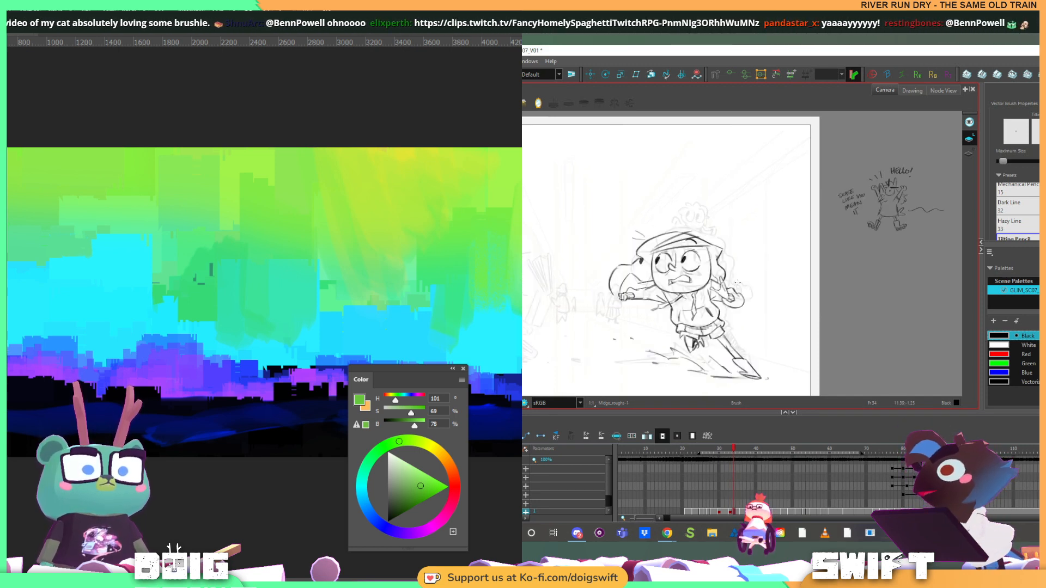
Select the trailing arm and hand beside the runner's hood and rotate them slightly, undoing the first adjustment and adjusting them again
key(alt+s)
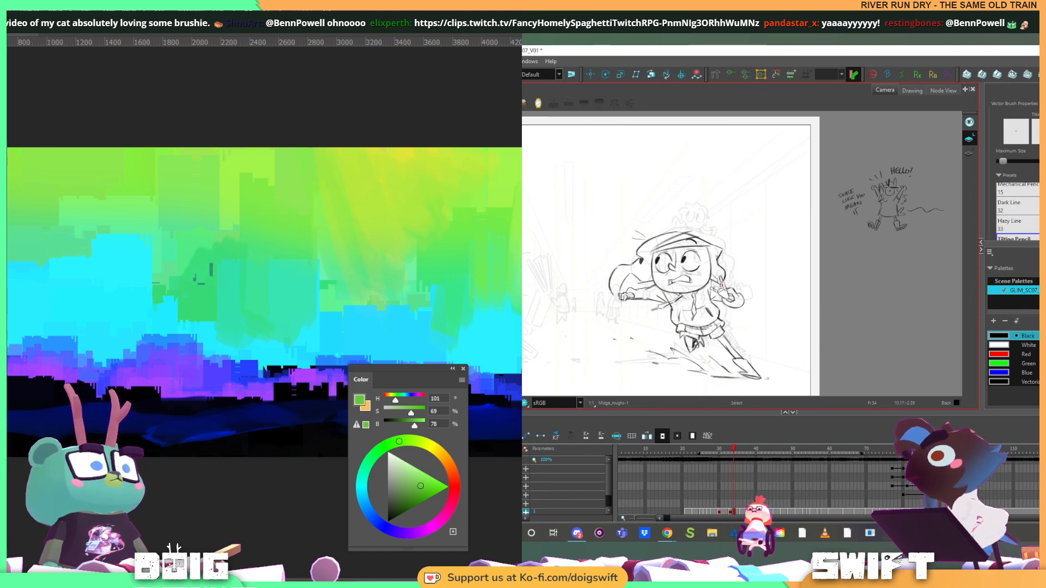
mouse_move(732, 307)
mouse_down()
mouse_move(751, 301)
mouse_move(728, 295)
mouse_up()
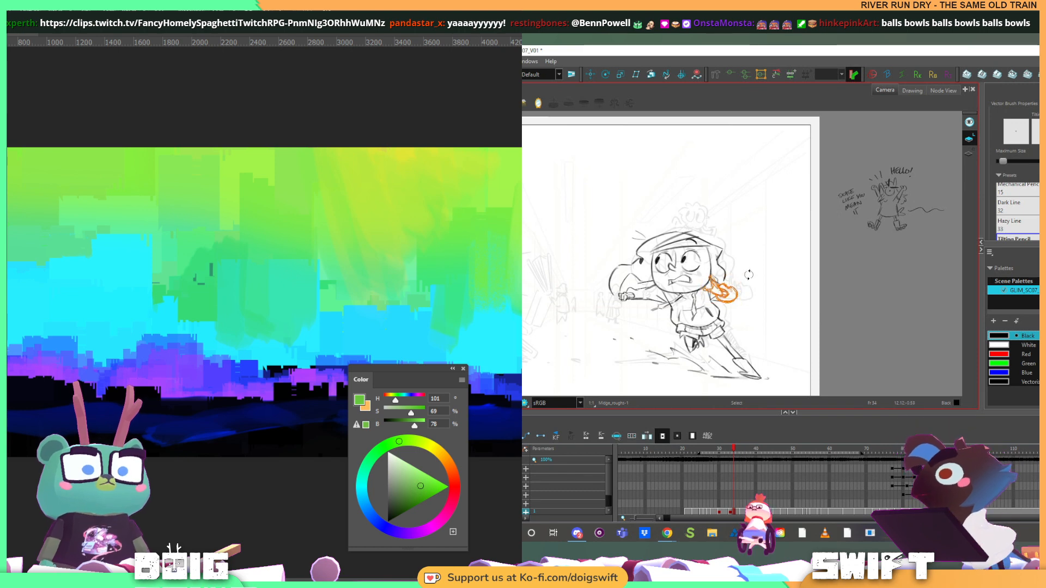
click(760, 270)
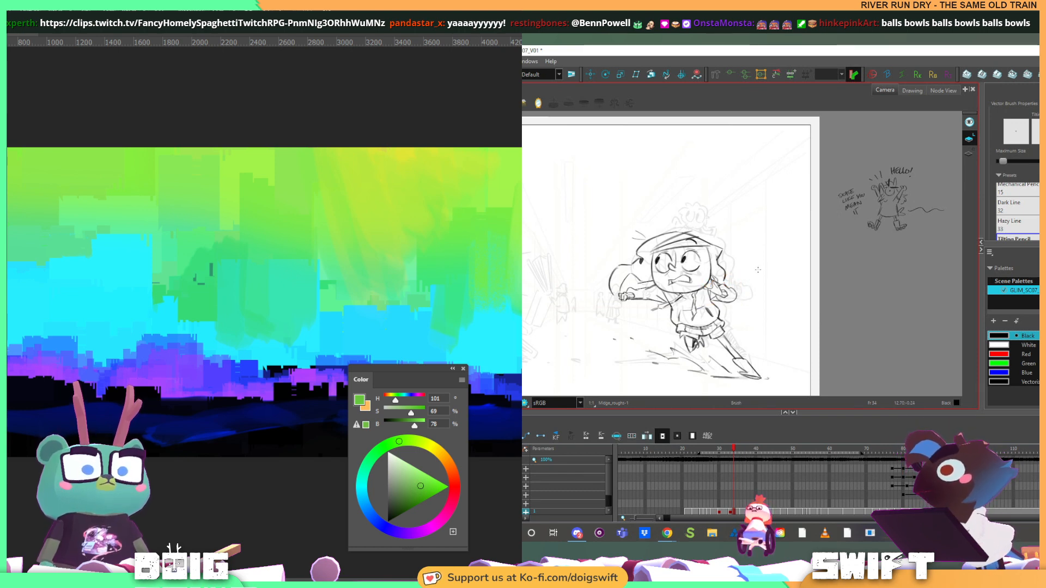
key(alt+b)
key(ctrl+z)
mouse_move(747, 275)
mouse_down()
mouse_move(728, 293)
mouse_move(751, 276)
mouse_up()
key(alt+b)
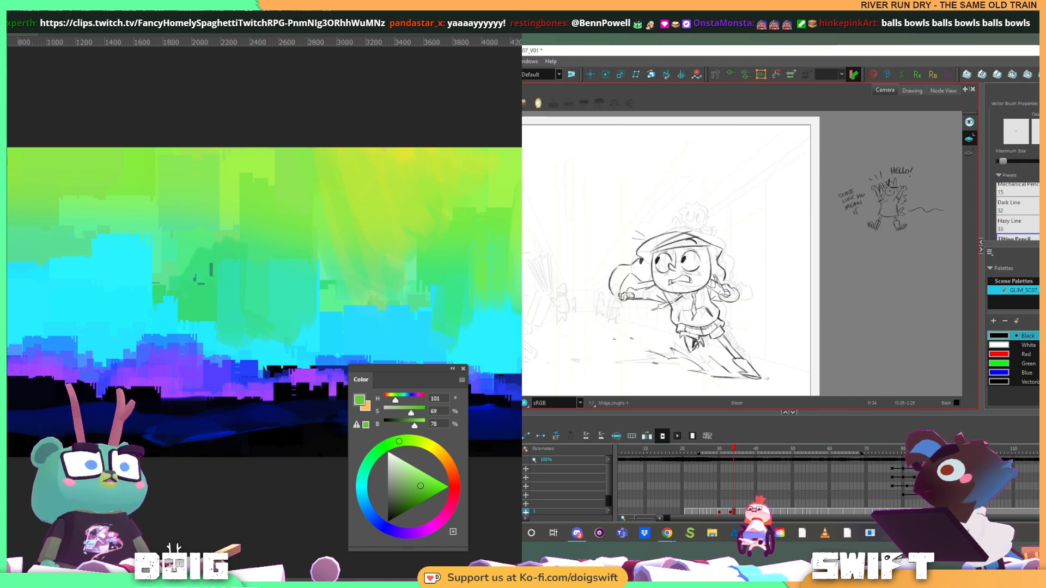
Erase and redraw the leading hand of the skidding pose on frame 34, flipping against the preceding running drawing
key(f)
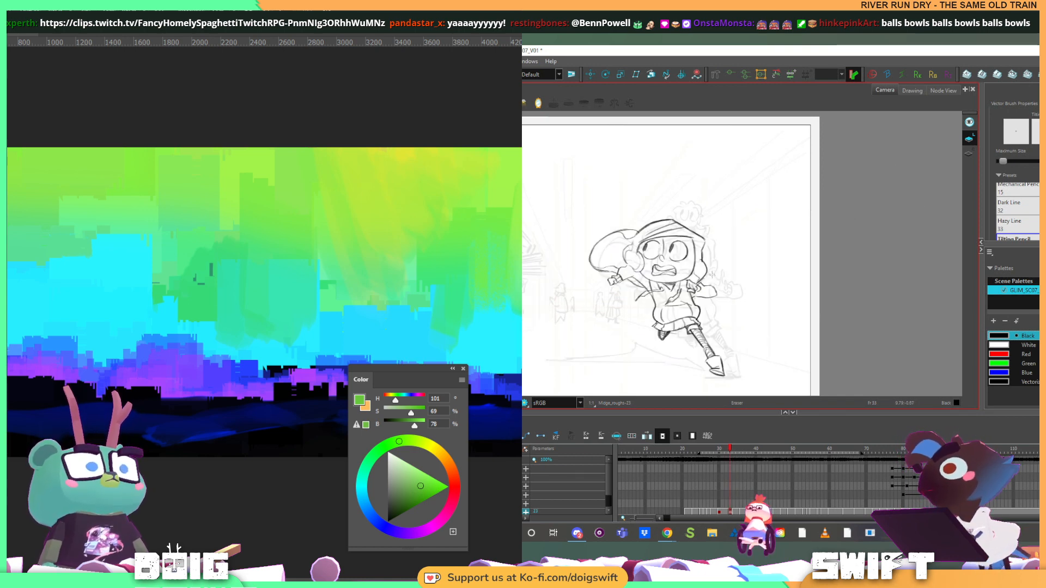
key(g)
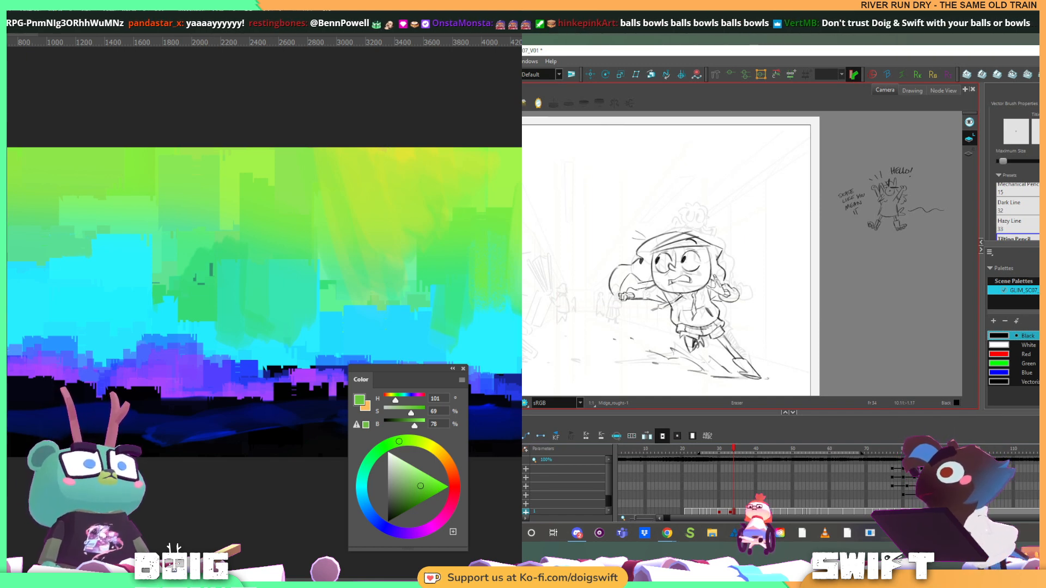
key(alt+e)
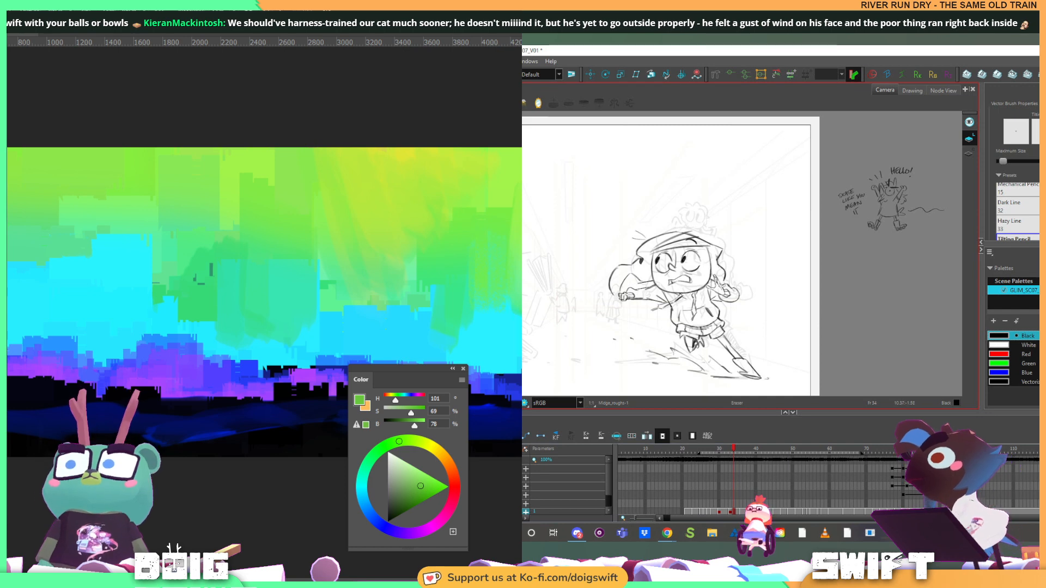
key(comma)
key(period)
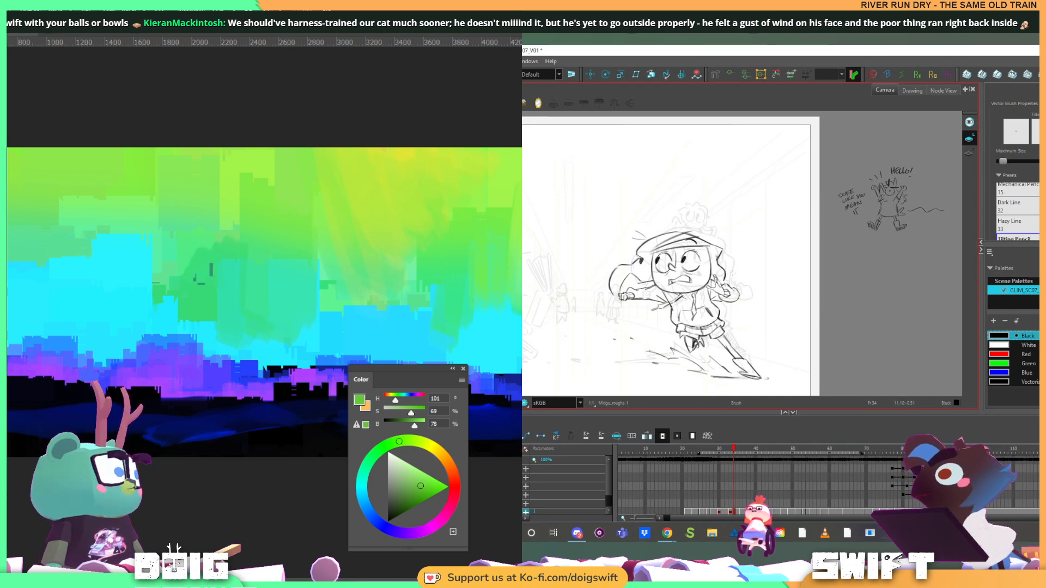
key(comma)
key(period)
key(alt+b)
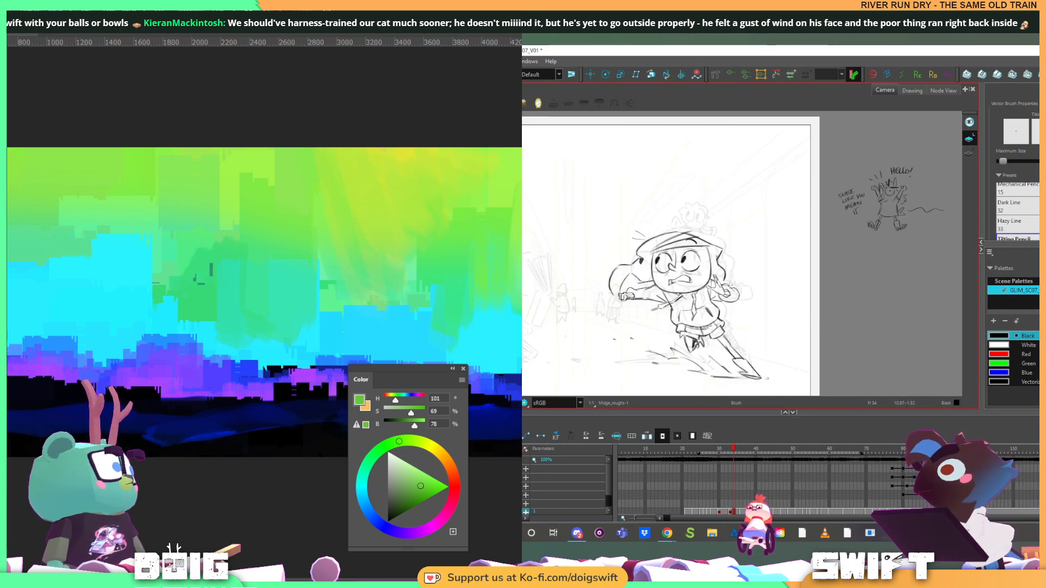
key(comma)
key(period)
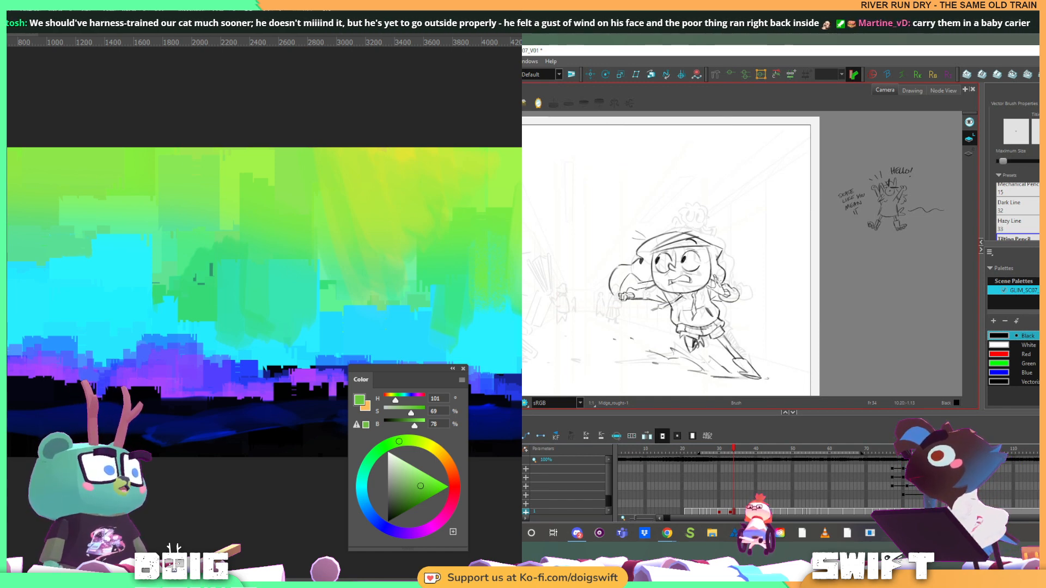
key(comma)
key(period)
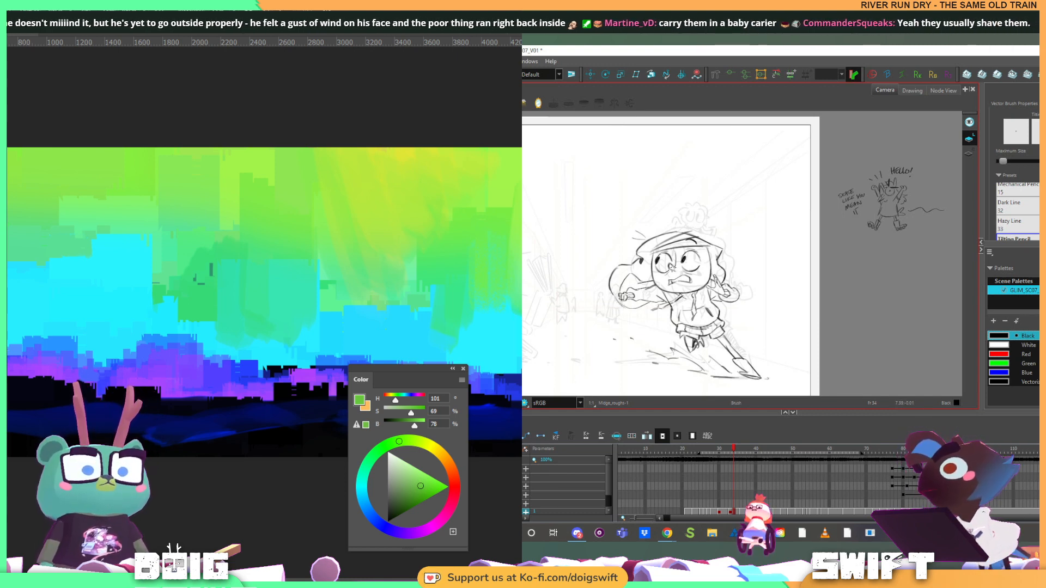
Refine the arm beside the hood on frame 34 with the Brush, checking it against the earlier running drawings
key(comma)
key(comma)
key(period)
key(shift+Return)
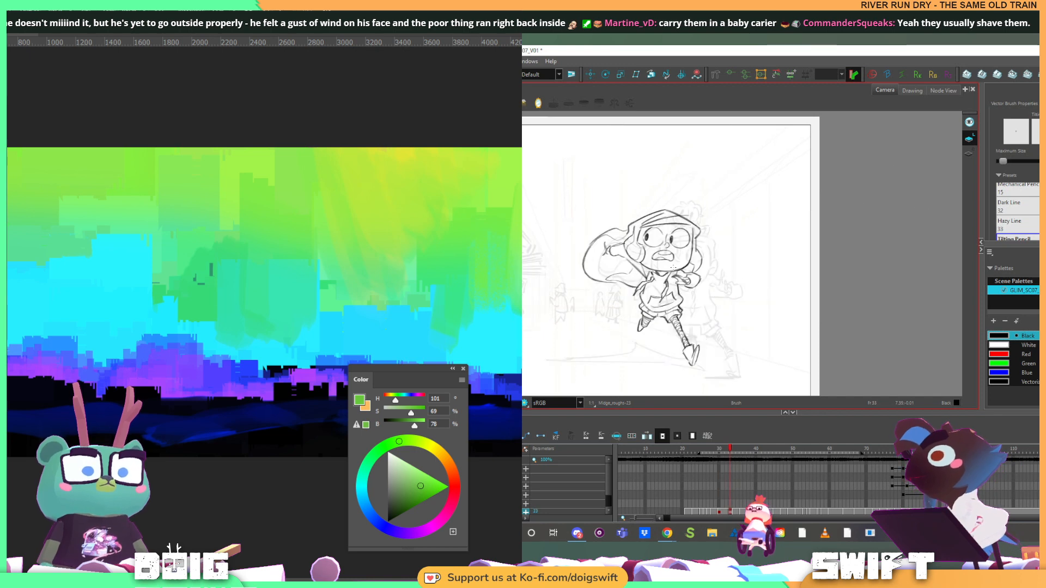
key(alt+b)
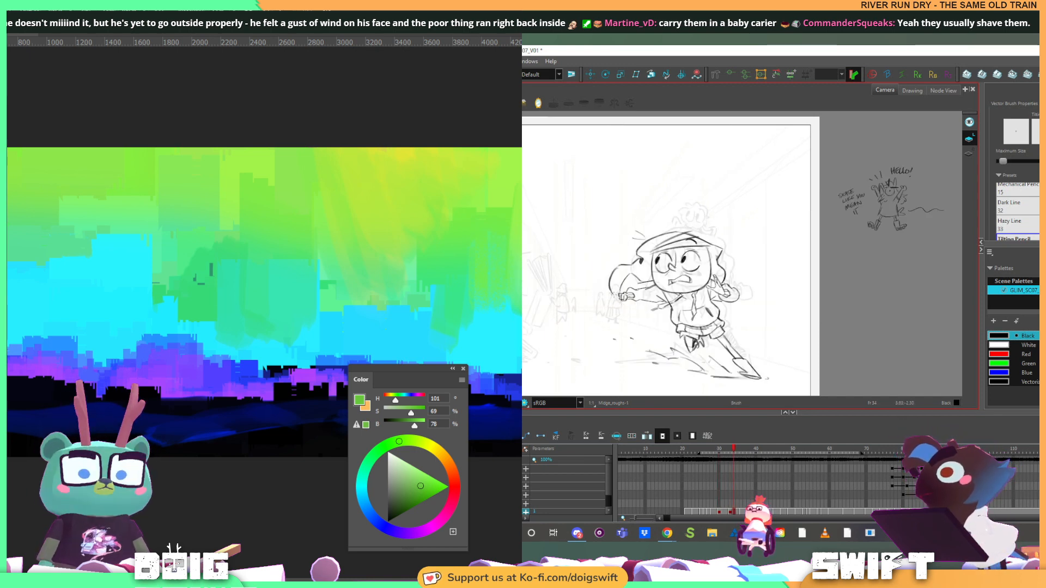
key(alt+s)
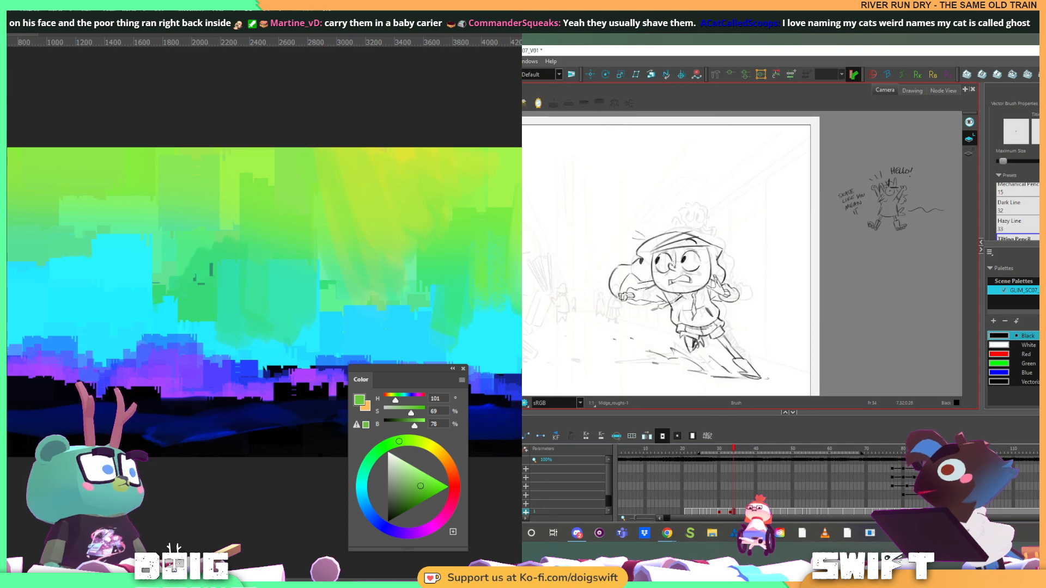
Rework the outstretched hand on the drawing at frame 36, selecting its lines and brushing over them, with frame 34 as reference
key(f)
key(g)
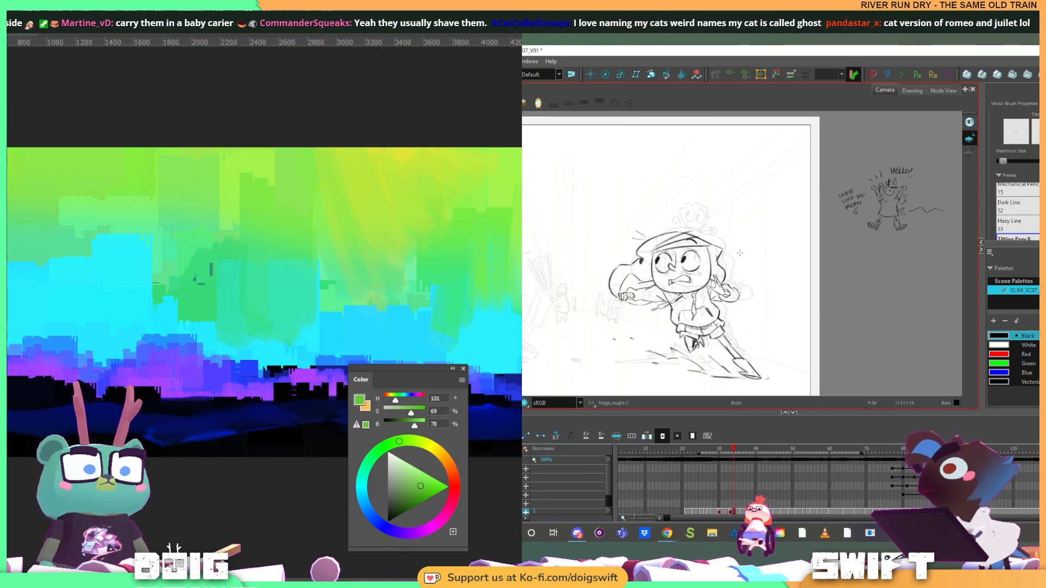
key(g)
key(f)
key(f)
key(g)
key(g)
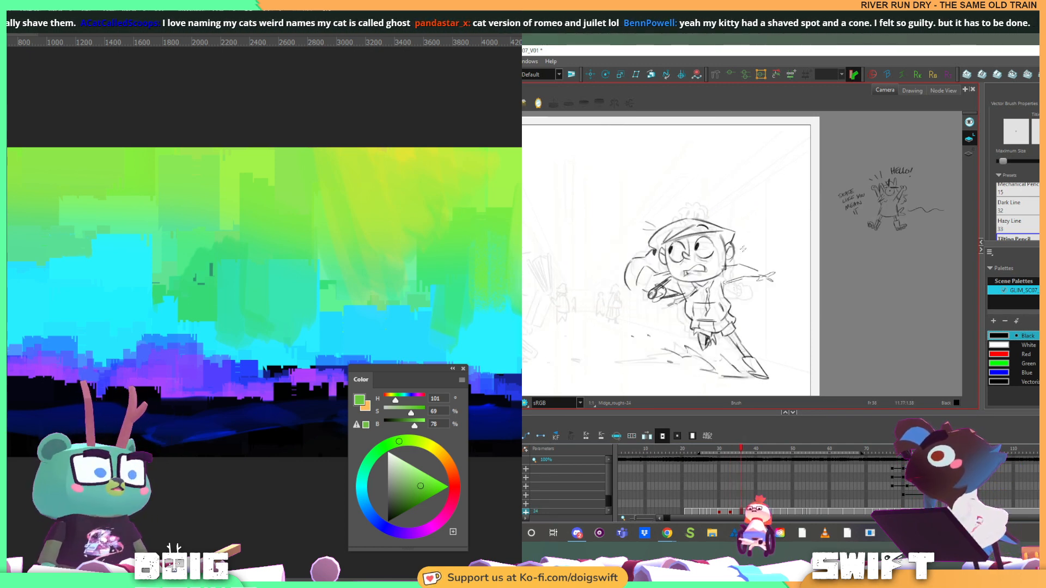
key(f)
key(g)
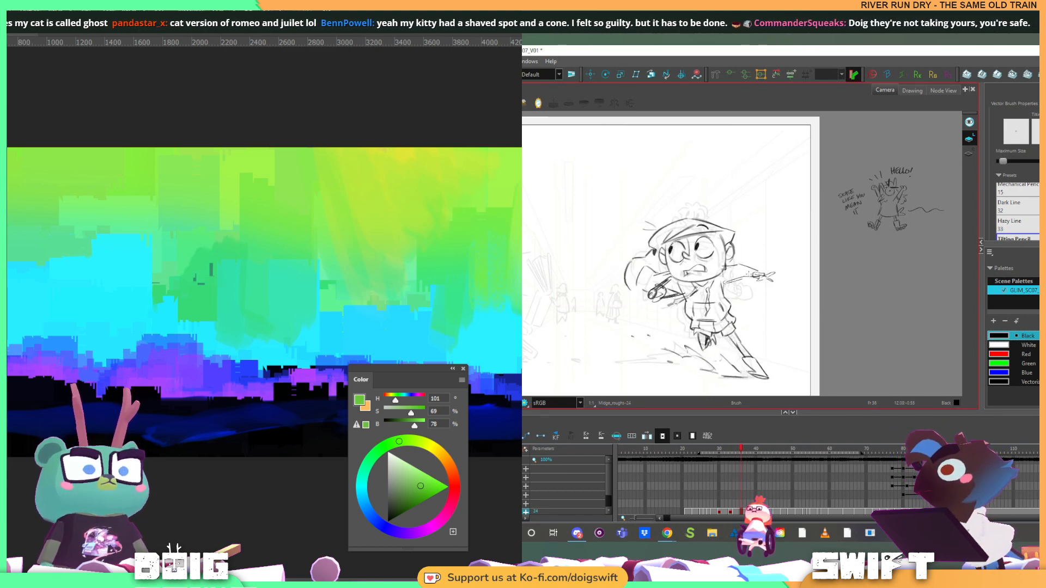
key(alt+s)
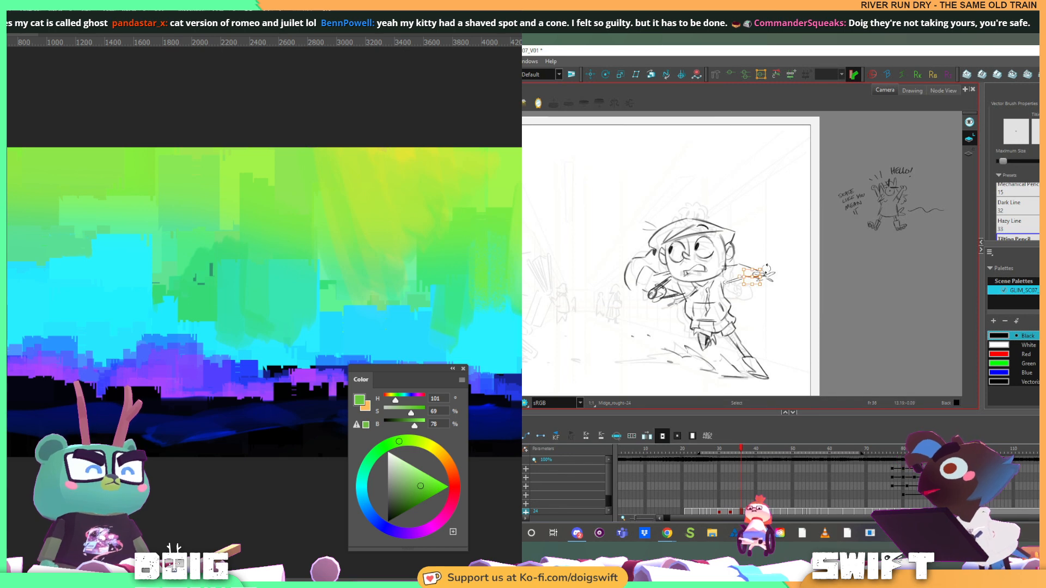
key(alt+b)
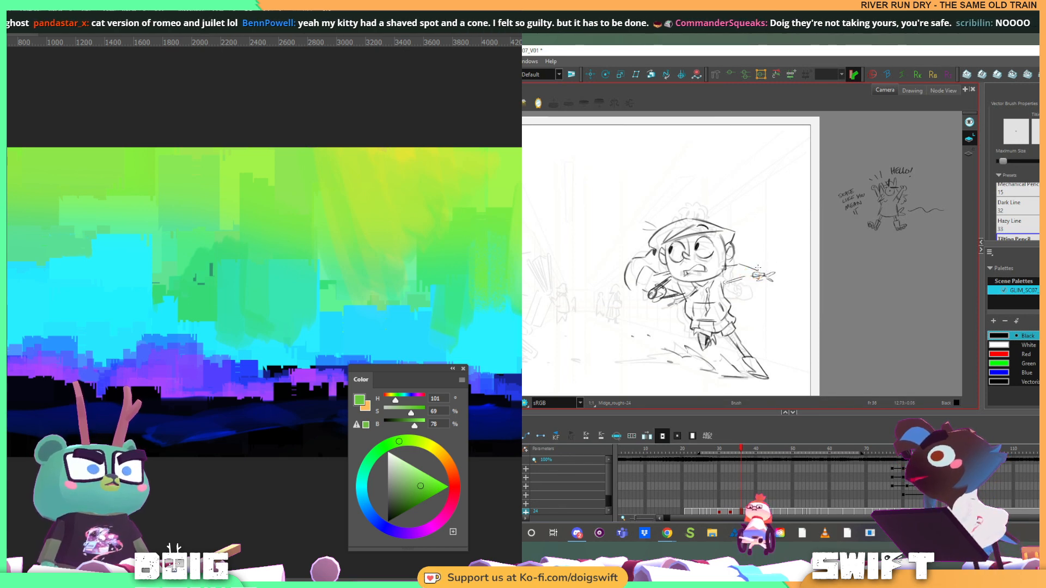
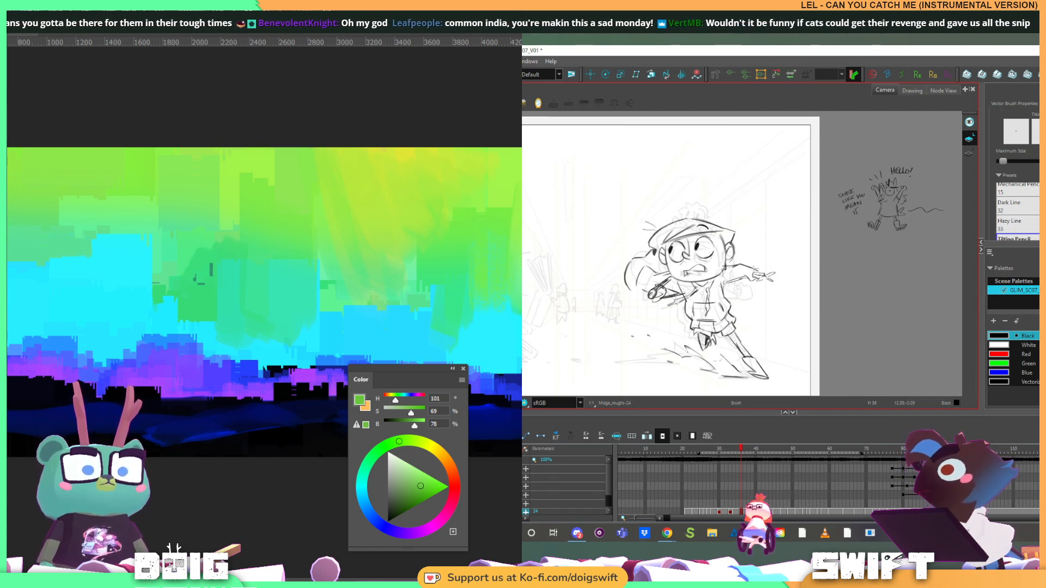
Compare the running girl's drawing with the neighbouring one and sketch the underside line of her outstretched arm
key(alt+b)
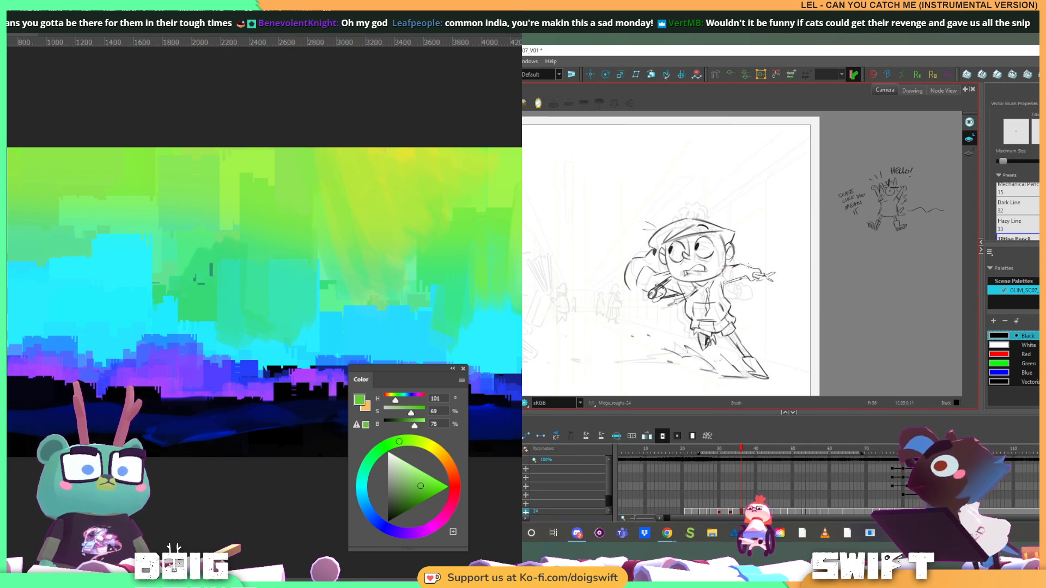
key(f)
key(g)
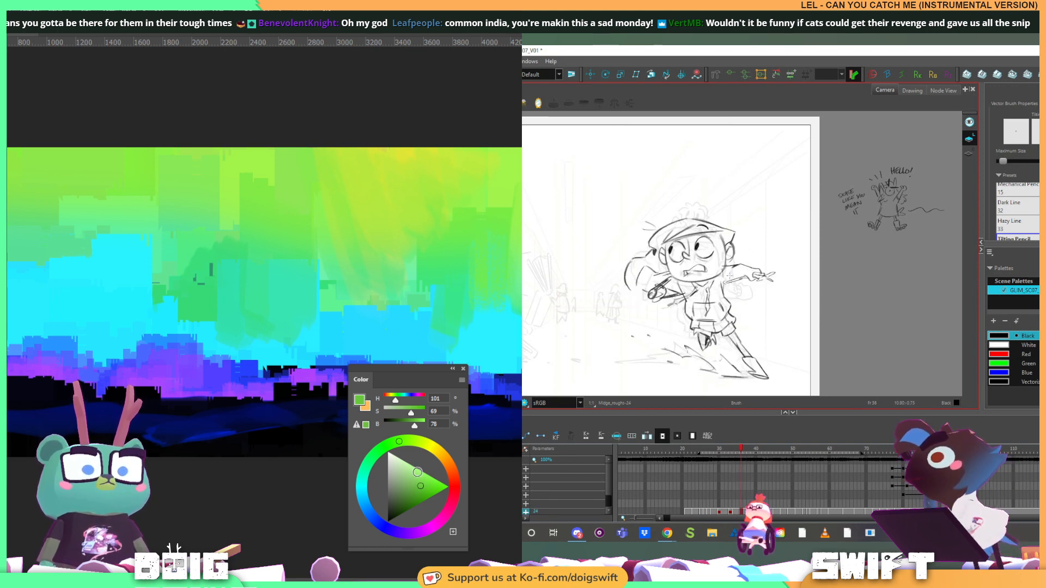
drag(726, 283, 750, 276)
Paint over the small dark marks with sampled green and add a vertical light green stroke in the area above
alt+click(197, 287)
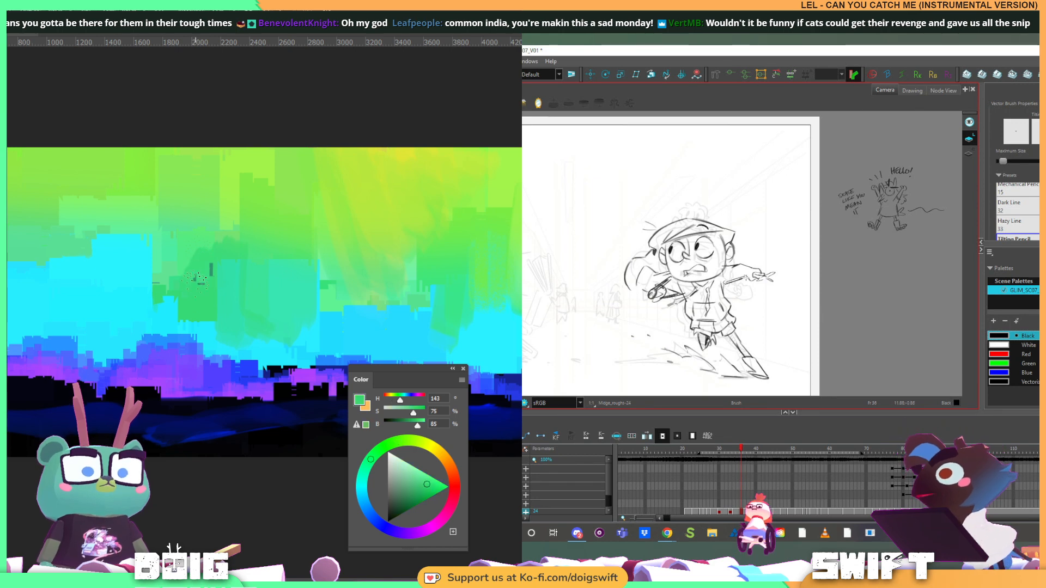
drag(209, 266, 202, 278)
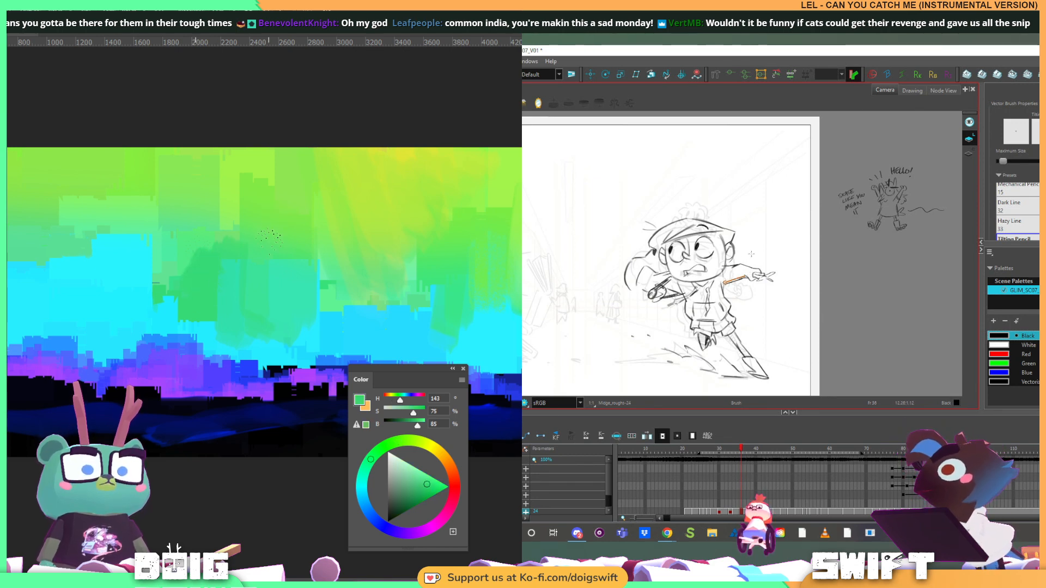
alt+click(244, 175)
drag(246, 160, 249, 206)
Undo the last edit and flip between the girl's neighbouring drawings to compare her running poses
key(f)
key(g)
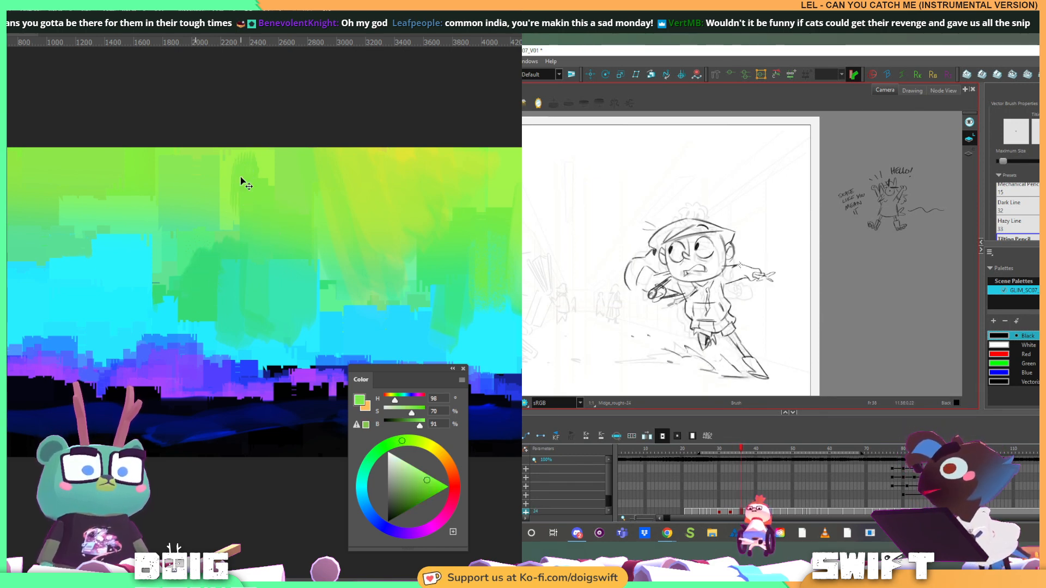
key(f)
key(ctrl+z)
key(g)
key(f)
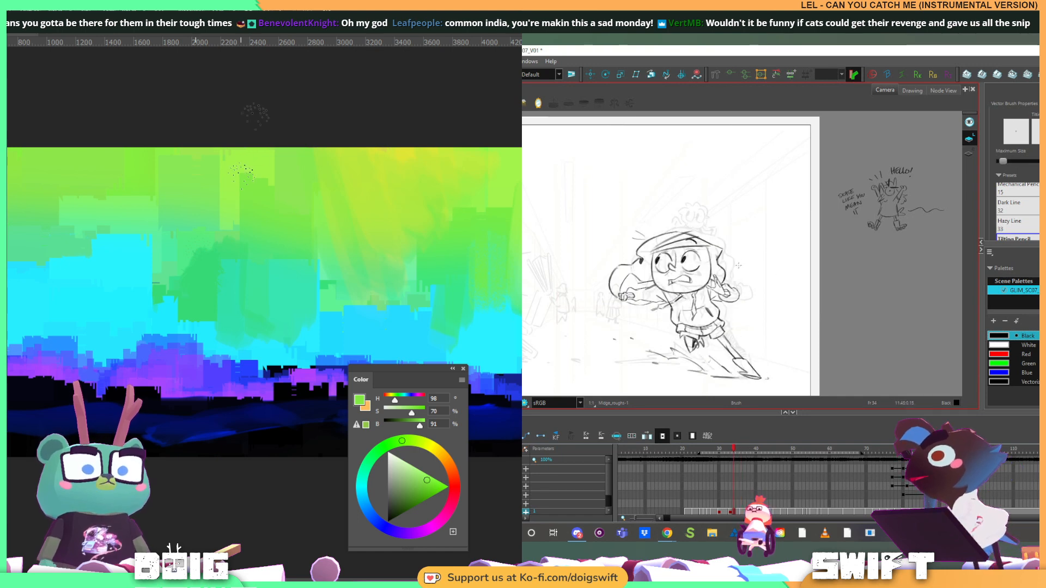
key(g)
Brush sampled light greens over the upper green block in the painting's sky to blend its edges
alt+click(246, 160)
mouse_move(255, 159)
mouse_down()
mouse_move(256, 206)
mouse_move(252, 165)
mouse_up()
alt+click(283, 192)
alt+click(264, 210)
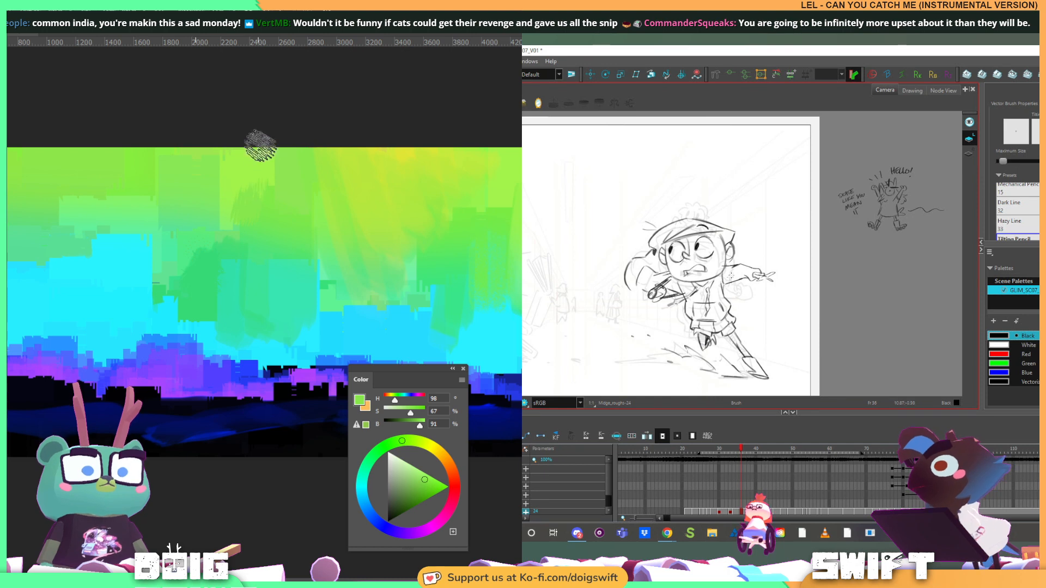
key(f)
key(g)
alt+click(240, 179)
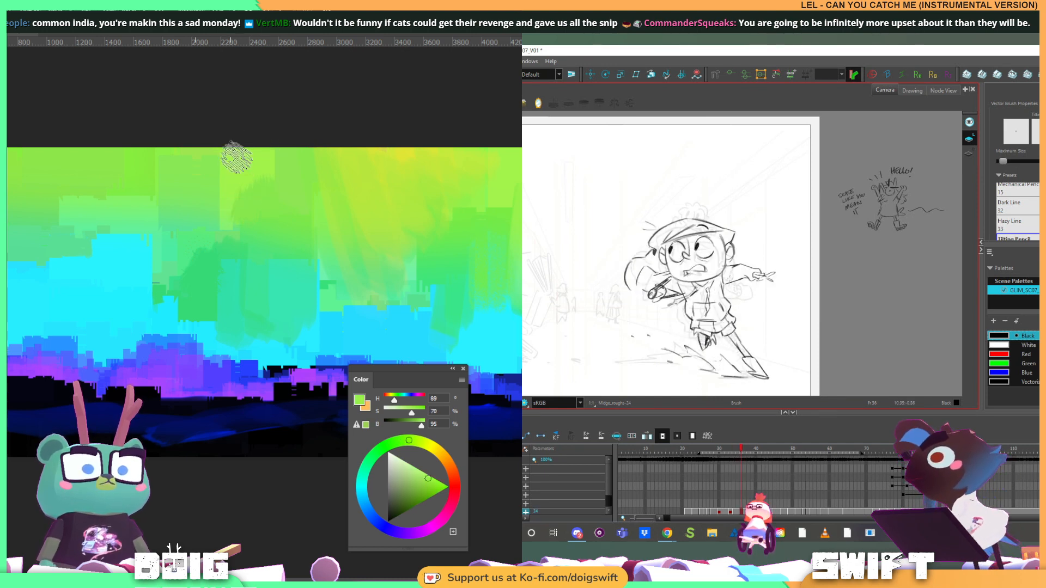
key(f)
key(g)
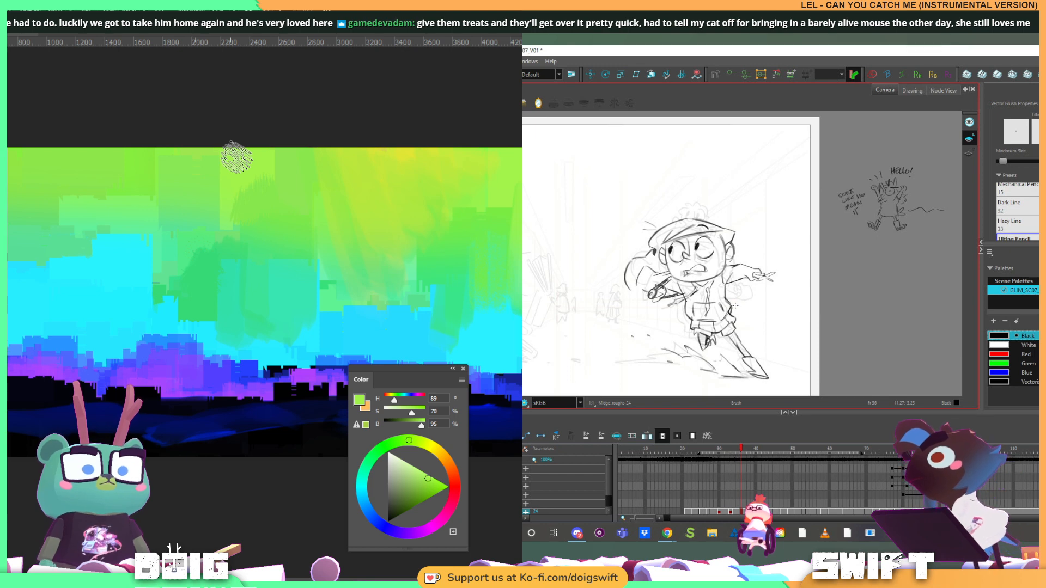
Sketch a side line on the girl's hoodie and delete the unwanted stroke beneath her outstretched arm
key(alt+s)
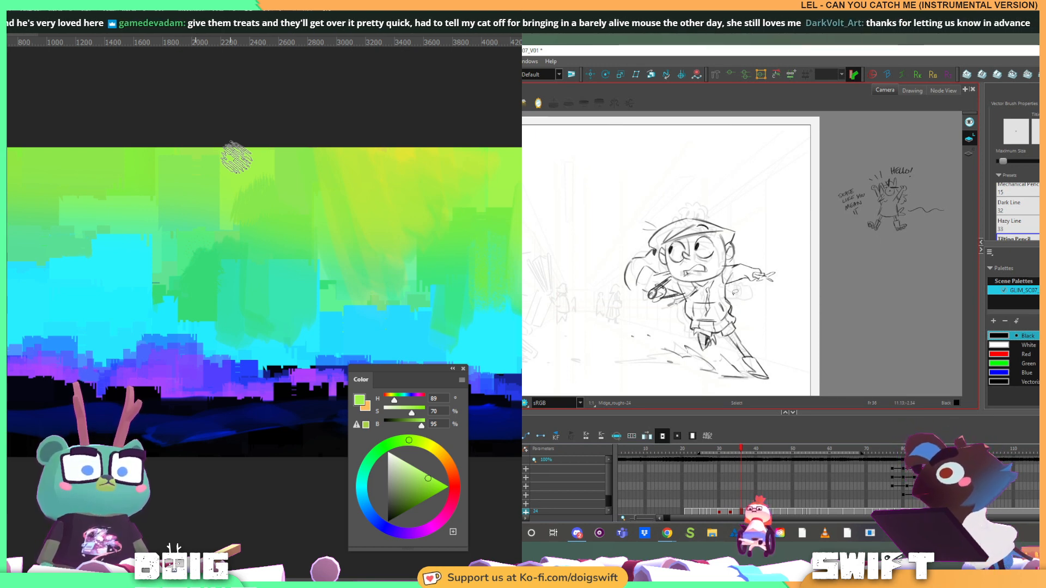
click(734, 296)
key(alt+b)
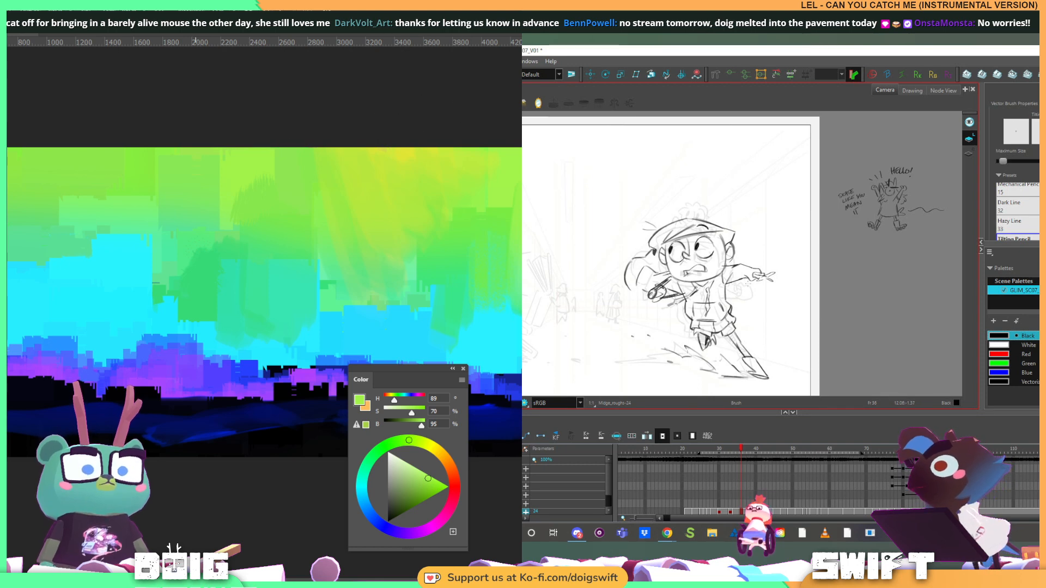
drag(730, 300, 726, 319)
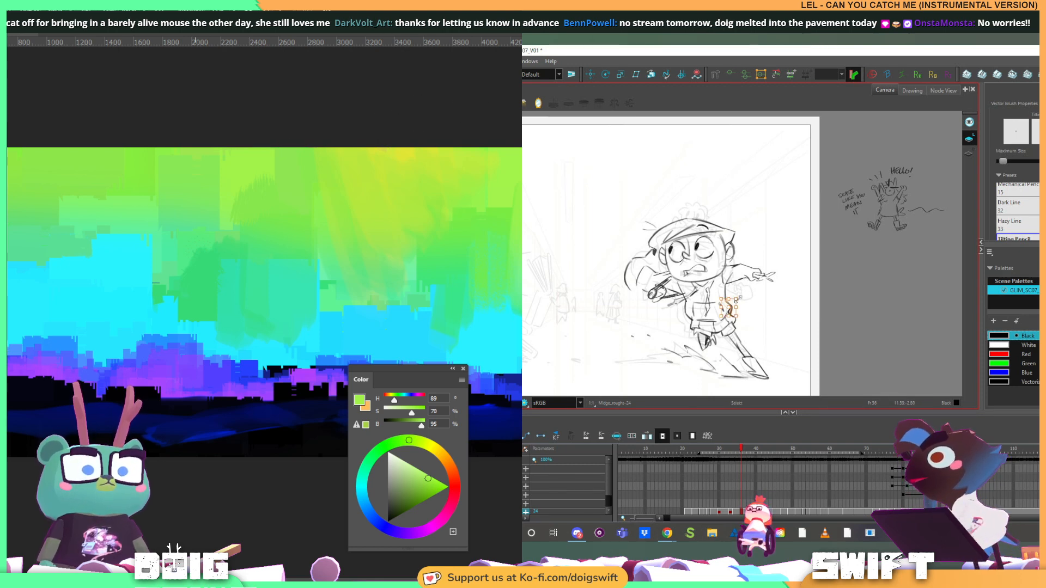
key(alt+s)
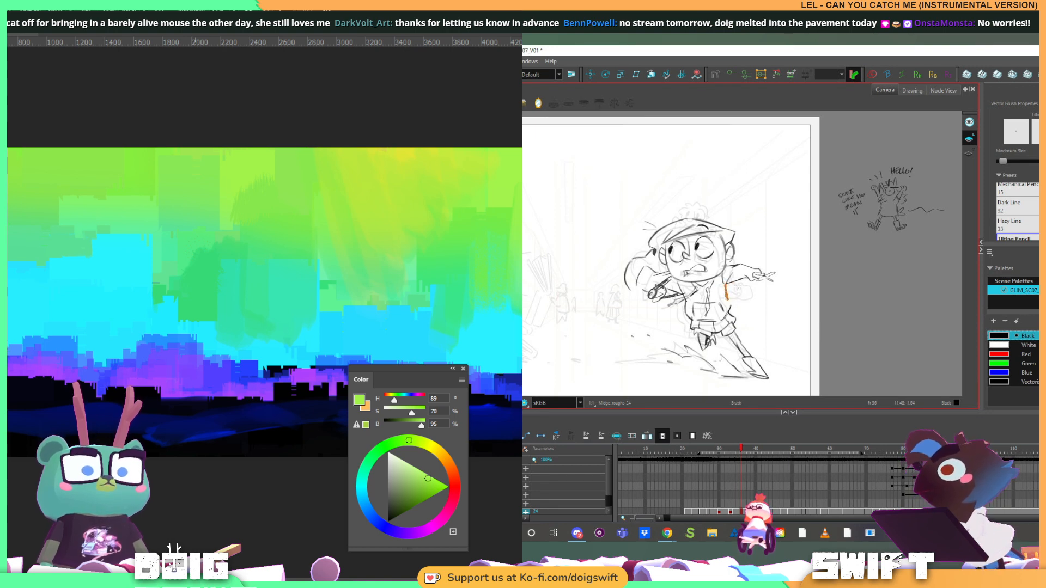
key(Delete)
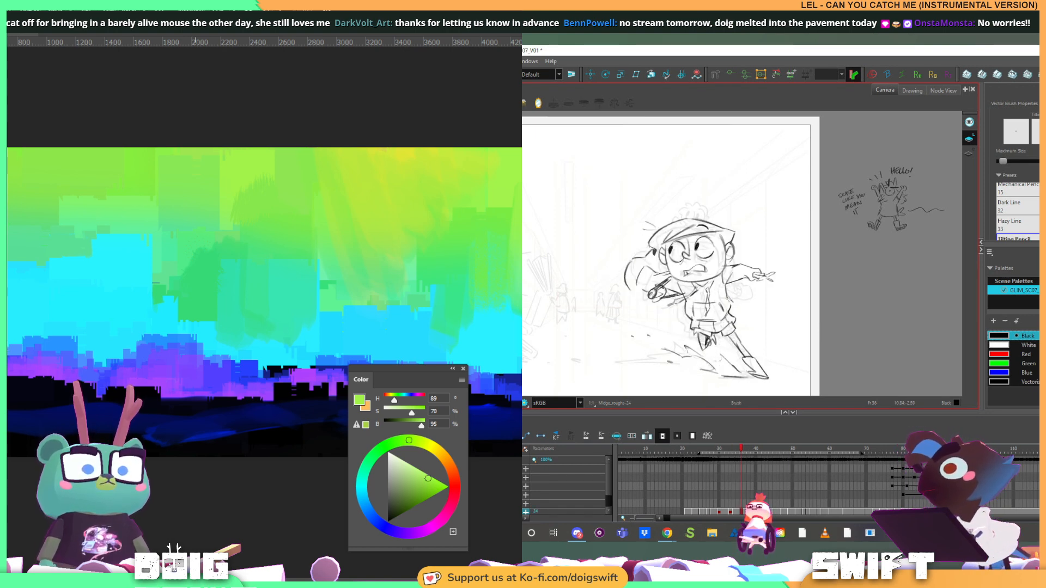
Redraw the side line of the girl's hoodie below the outstretched arm and erase the excess line beside it
key(comma)
key(period)
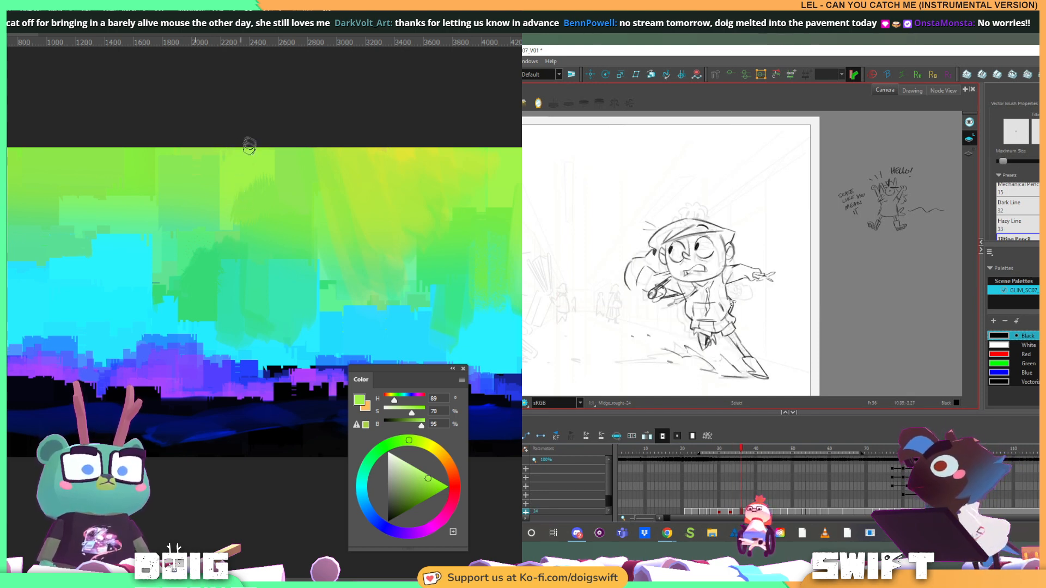
drag(735, 299, 728, 314)
alt+click(235, 185)
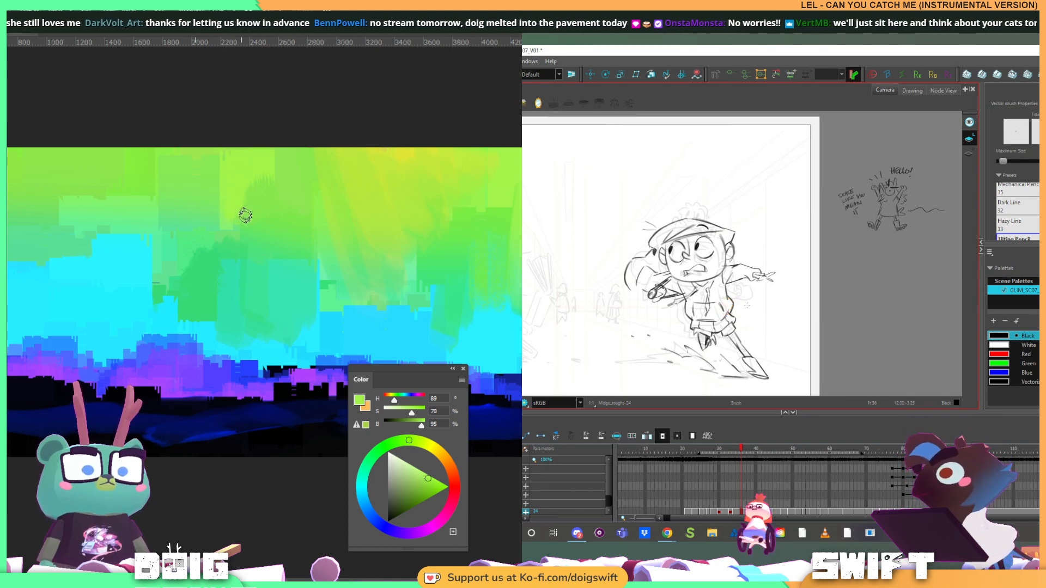
key(alt+e)
drag(728, 300, 728, 311)
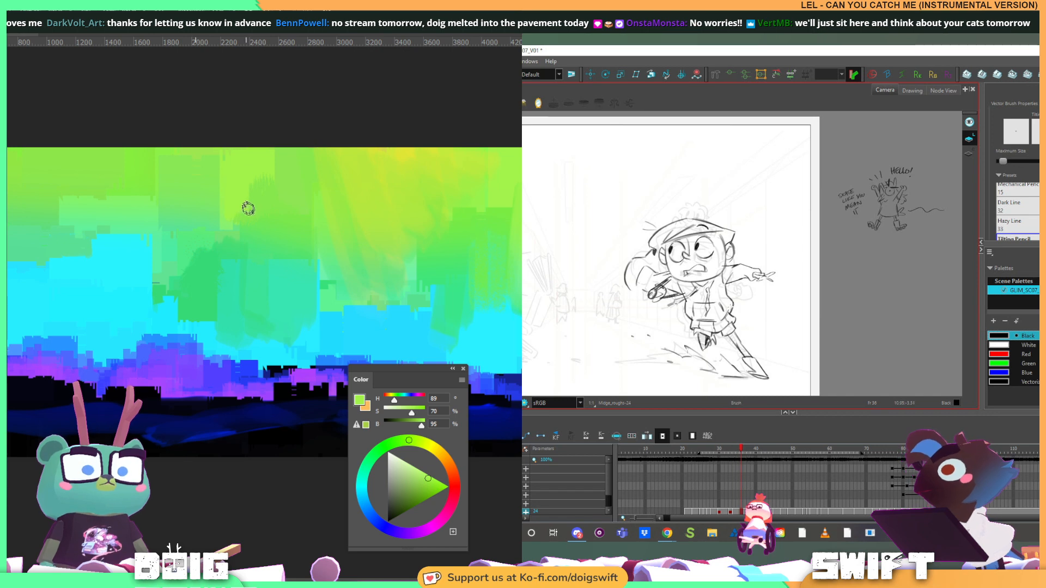
Sample nearby greens and paint a vertical stroke from the pale green block up to the canvas's upper edge
alt+click(235, 218)
key(alt+b)
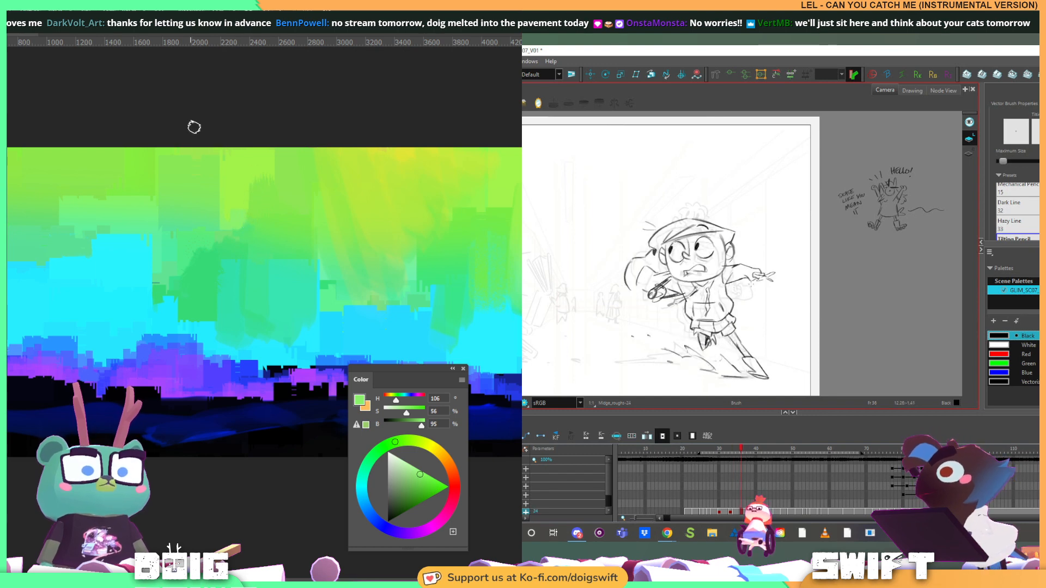
alt+click(69, 203)
drag(70, 203, 71, 128)
key(alt+s)
alt+click(74, 201)
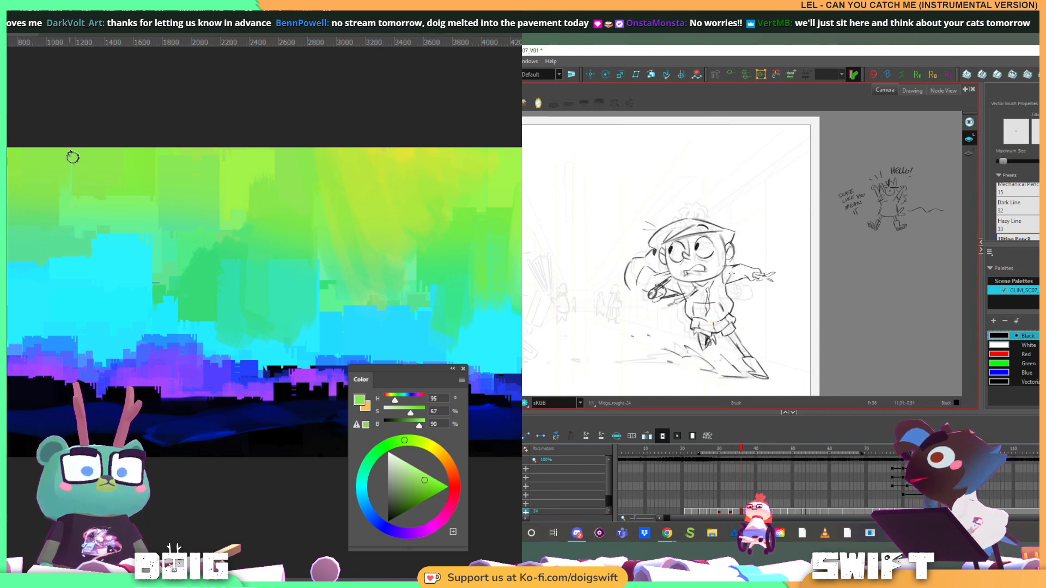
alt+click(64, 208)
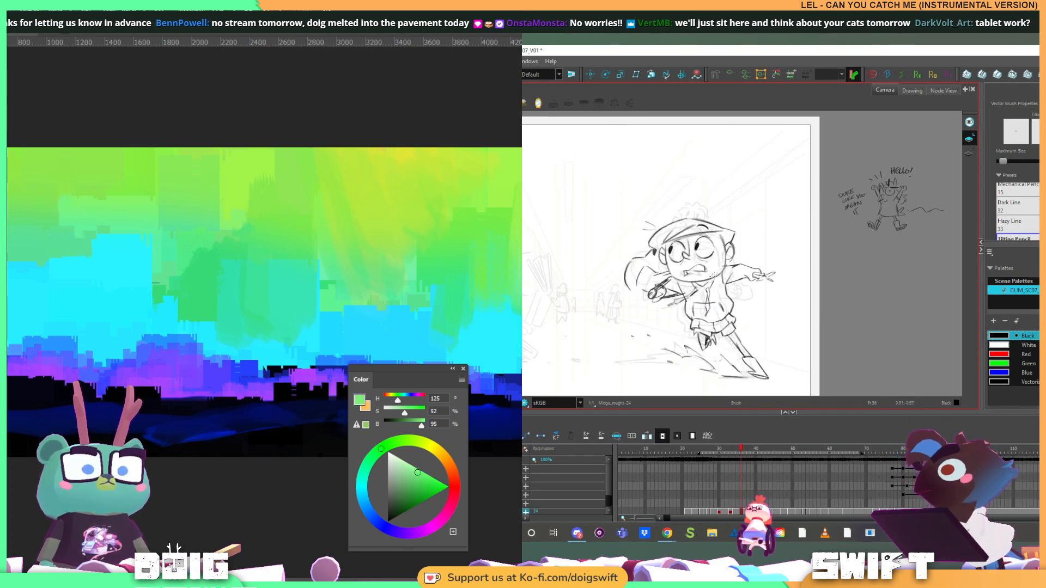
Sample cyan from the painted skyline and add a short line to the front of the girl's hoodie
alt+click(81, 273)
drag(693, 318, 695, 303)
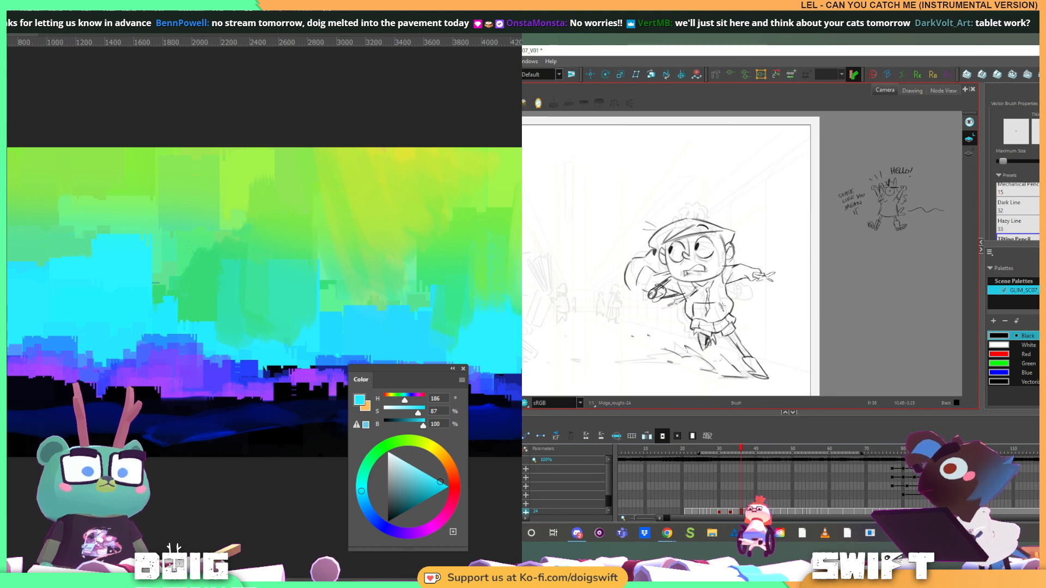
key(f)
key(g)
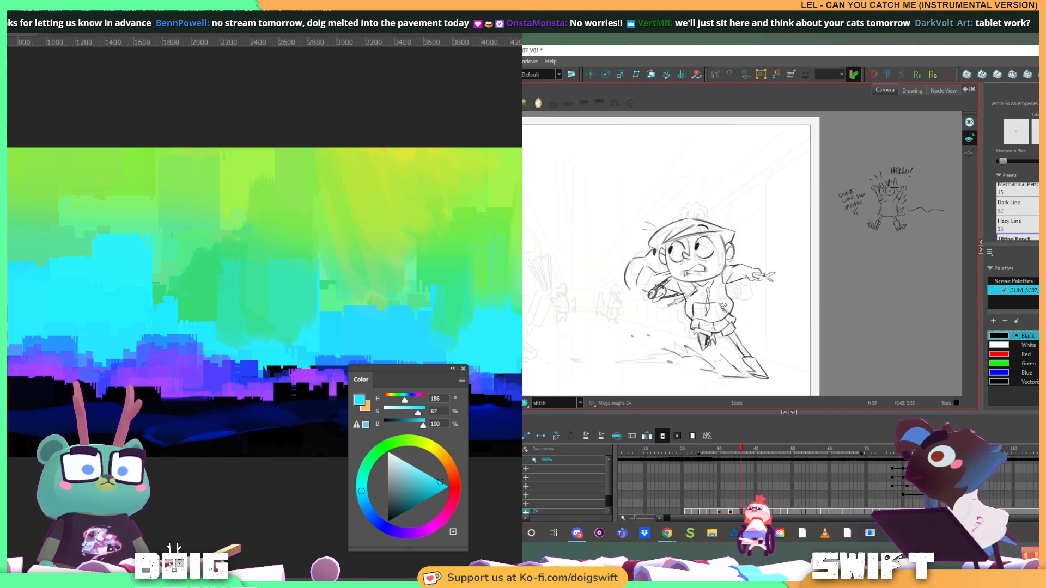
click(723, 307)
key(alt+b)
Sample blue-green from the painting's darker green block and compare the girl's pose with the neighbouring drawing
drag(295, 280, 262, 266)
key(f)
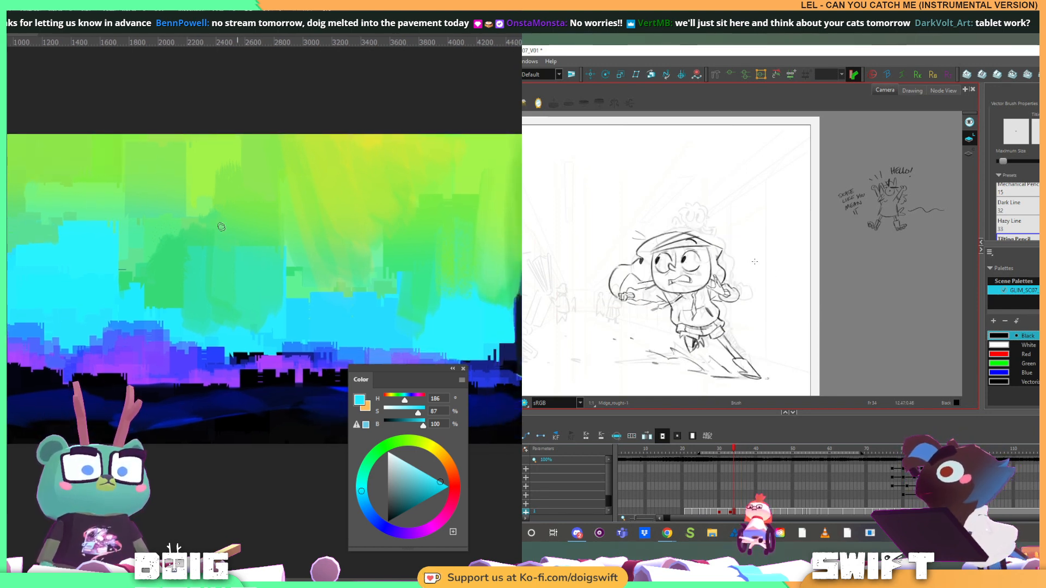
key(g)
alt+click(197, 257)
key(f)
key(g)
Select and delete the rough scribbled lines over the girl's bent forearm and hand
drag(710, 284, 725, 310)
key(f)
key(g)
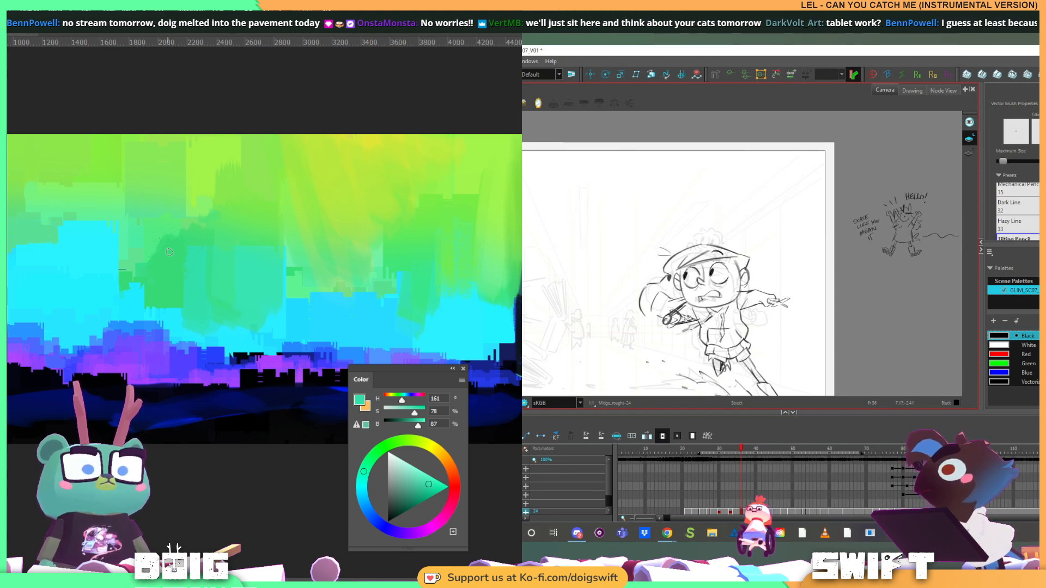
mouse_move(696, 320)
mouse_down()
mouse_move(666, 322)
mouse_move(686, 304)
mouse_up()
key(Delete)
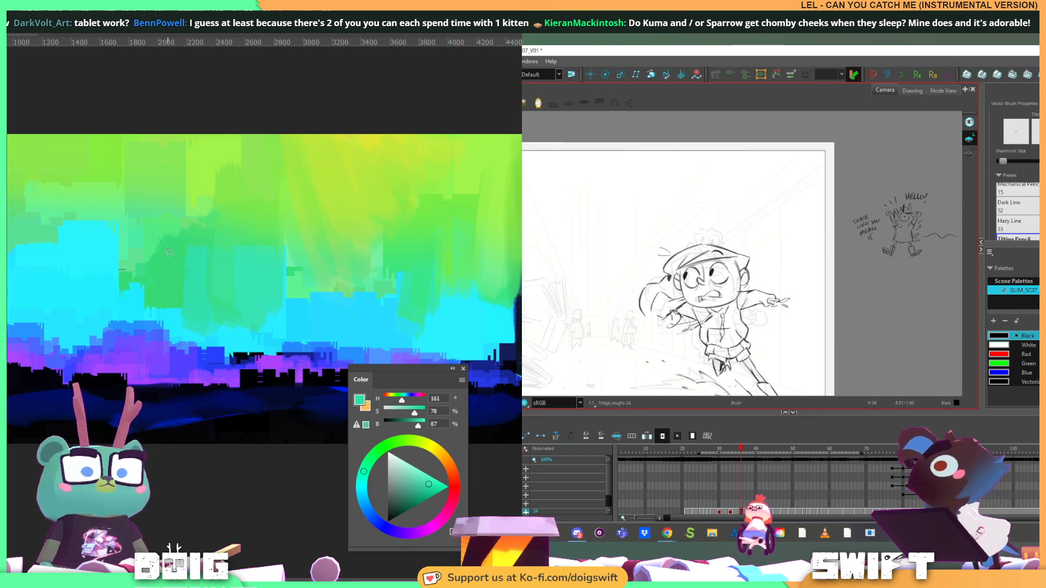
key(alt+s)
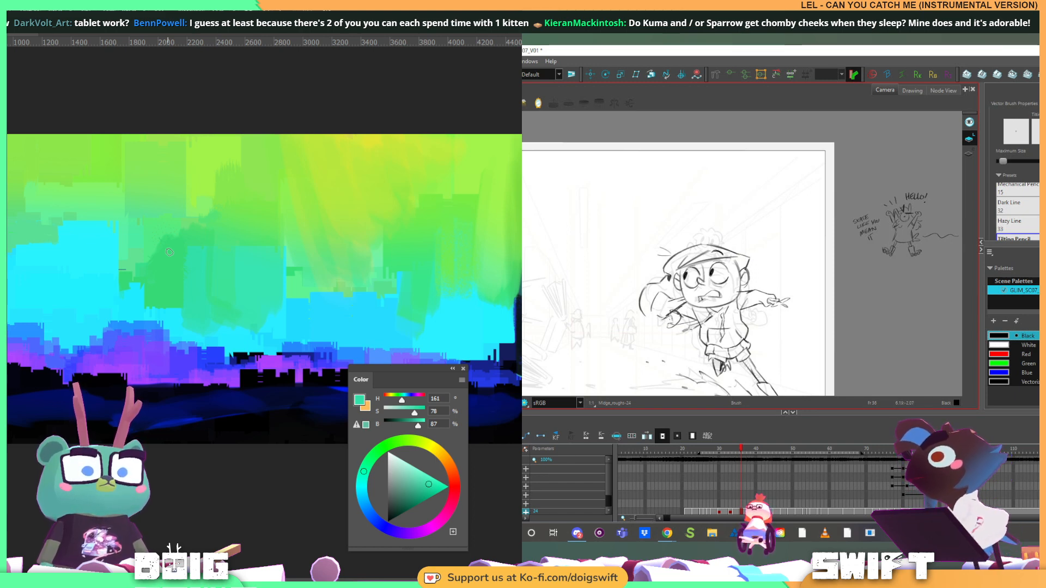
Touch up the border between the green blocks and the cyan skyline with colours sampled on both sides
alt+click(123, 279)
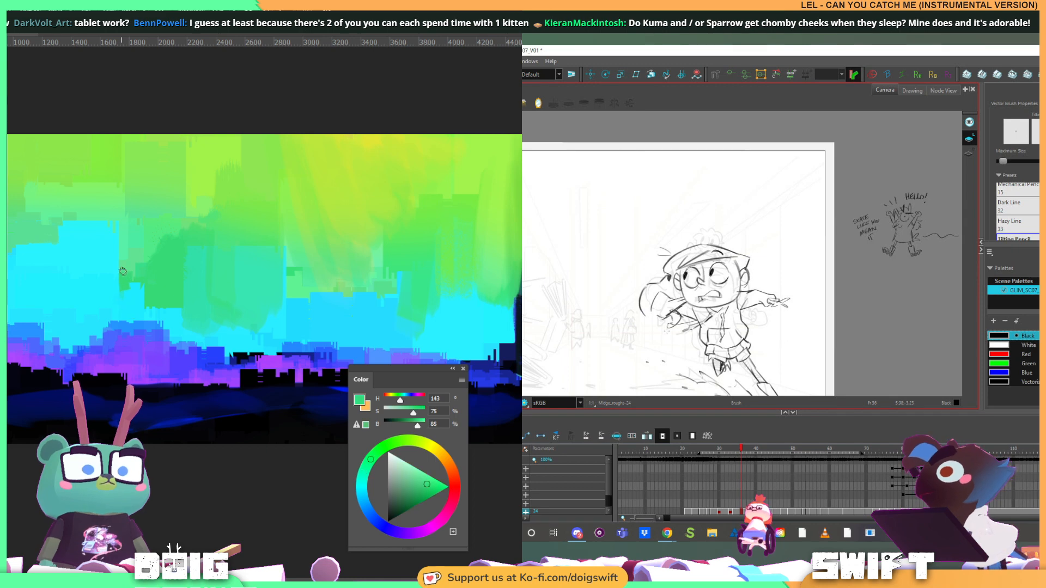
alt+click(116, 288)
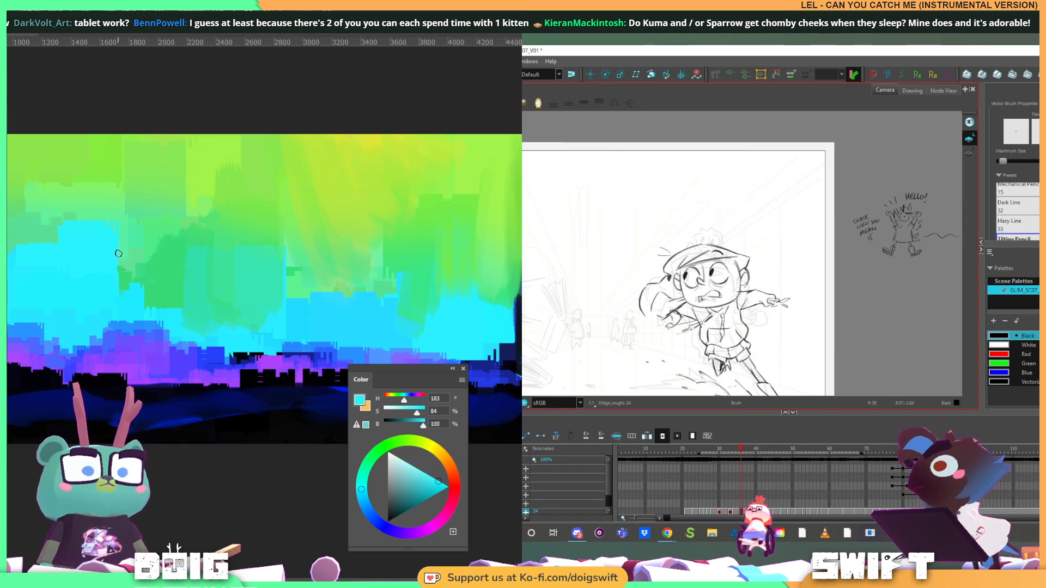
alt+click(273, 322)
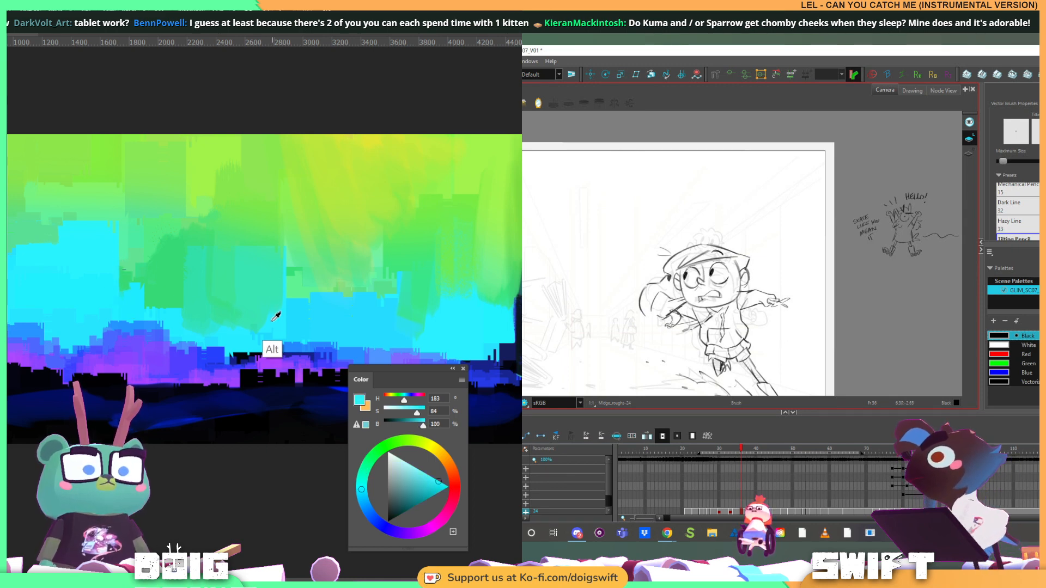
drag(267, 305, 268, 324)
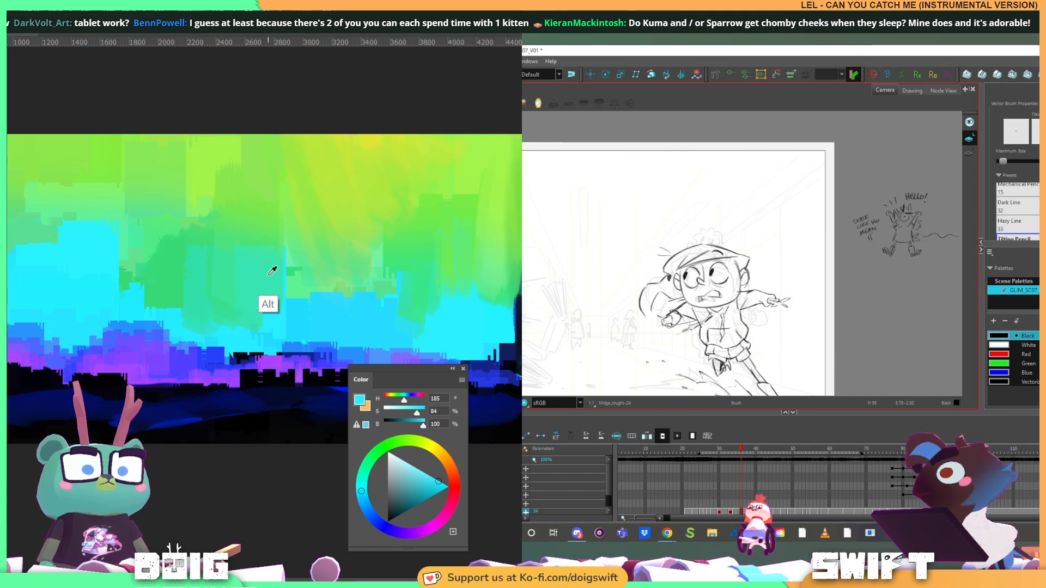
alt+click(265, 310)
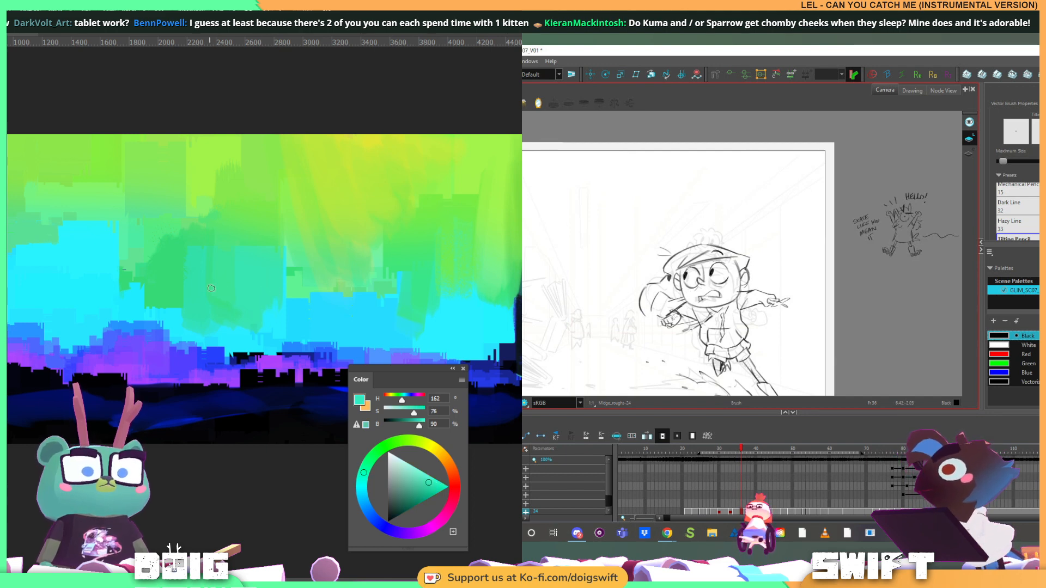
Sample near-black from the foreground and paint dark ground along the canvas's lower edge beside the dark tower
mouse_move(331, 309)
mouse_down()
mouse_move(166, 300)
mouse_move(269, 300)
mouse_move(220, 280)
mouse_move(61, 266)
mouse_up()
drag(281, 281, 211, 278)
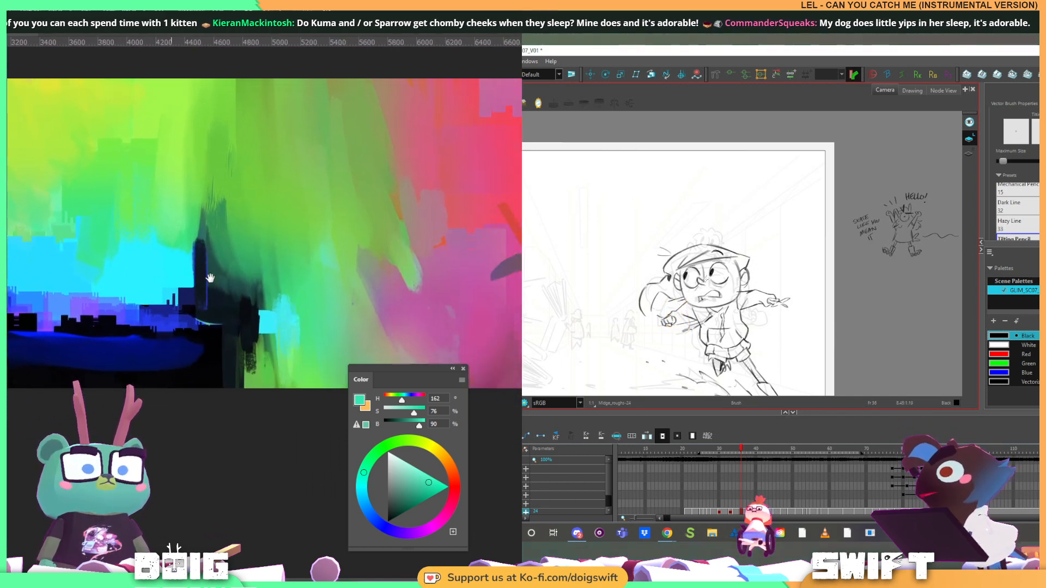
alt+click(208, 377)
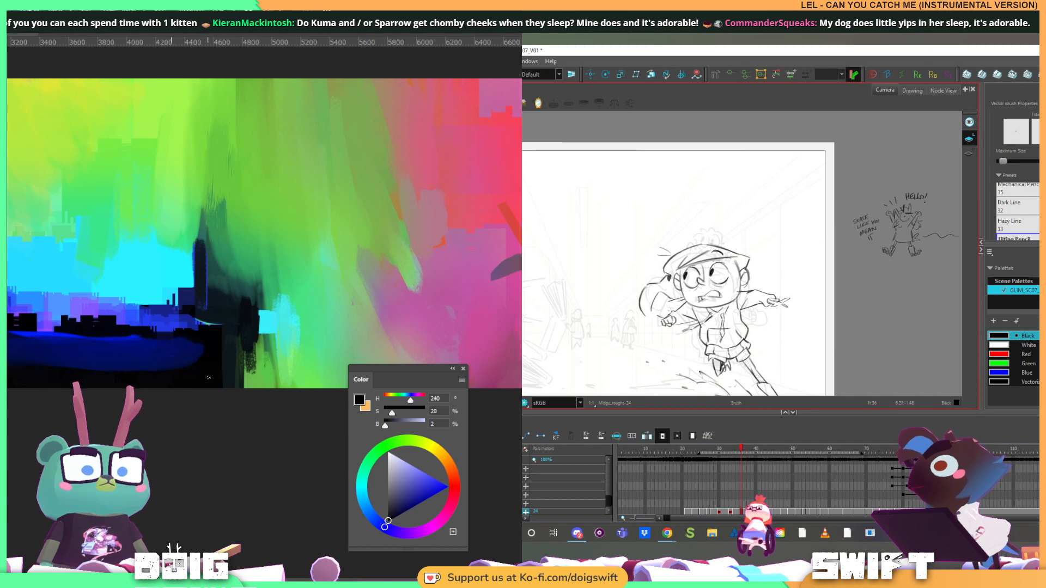
mouse_move(292, 336)
mouse_down()
mouse_move(248, 309)
mouse_move(232, 330)
mouse_move(192, 322)
mouse_move(182, 344)
mouse_move(191, 359)
mouse_move(241, 349)
mouse_move(202, 334)
mouse_move(273, 364)
mouse_up()
drag(188, 312, 276, 323)
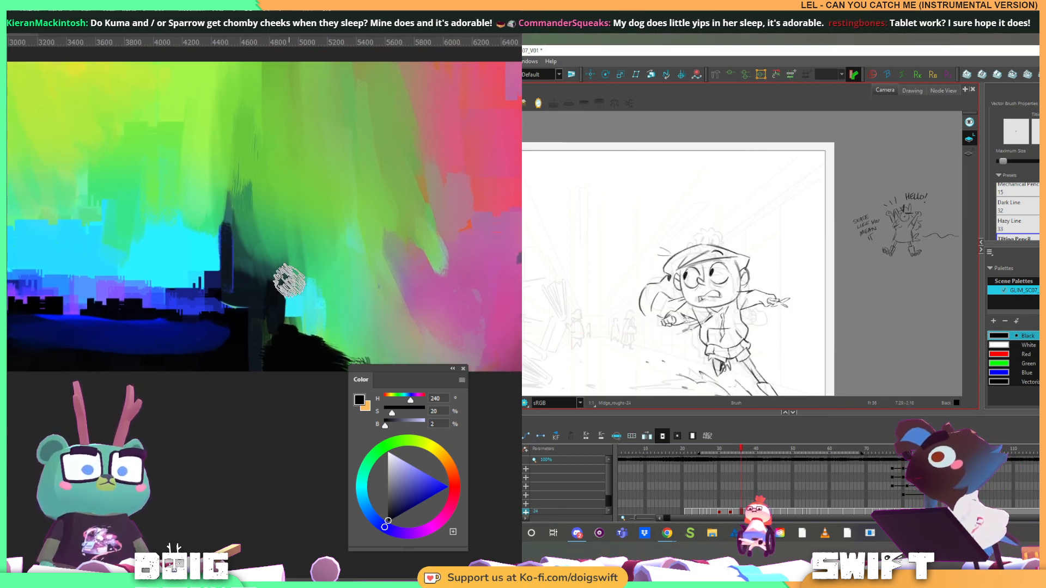
alt+click(189, 342)
mouse_move(312, 360)
mouse_down()
mouse_move(259, 360)
mouse_move(301, 359)
mouse_move(316, 337)
mouse_up()
alt+click(197, 366)
alt+click(306, 372)
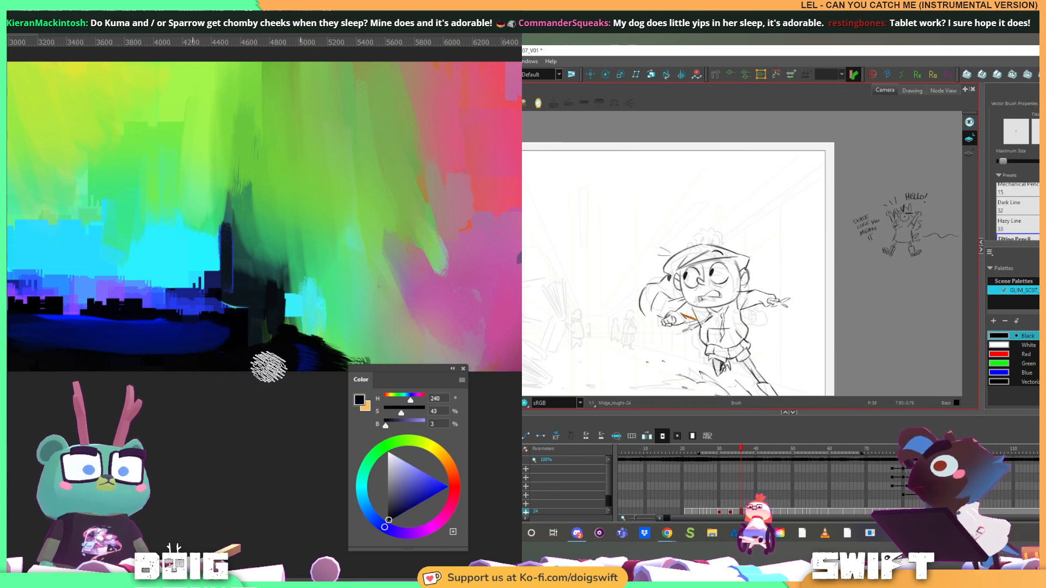
Paint the dark ground along the canvas's lower edge beneath the skyline, alternating sampled navy and near-black
alt+click(301, 357)
mouse_move(292, 360)
mouse_down()
mouse_move(236, 369)
mouse_move(381, 362)
mouse_up()
drag(180, 325, 256, 327)
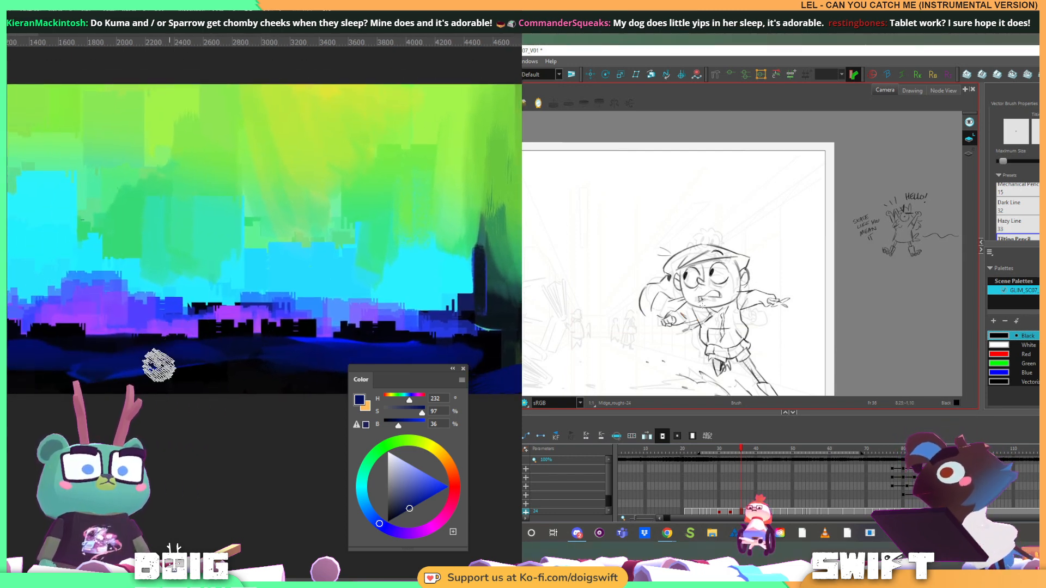
alt+click(82, 322)
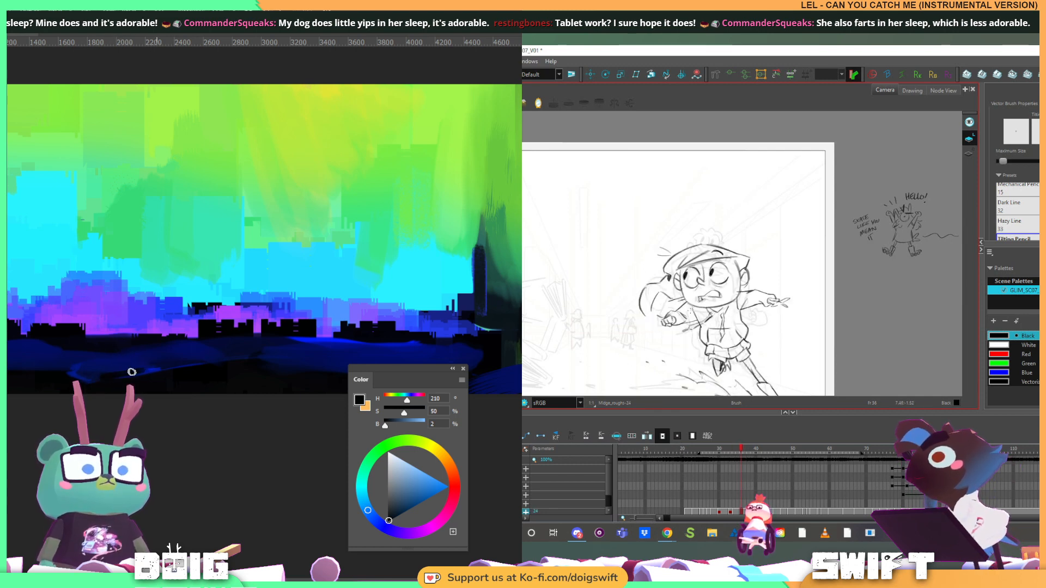
drag(96, 346, 211, 333)
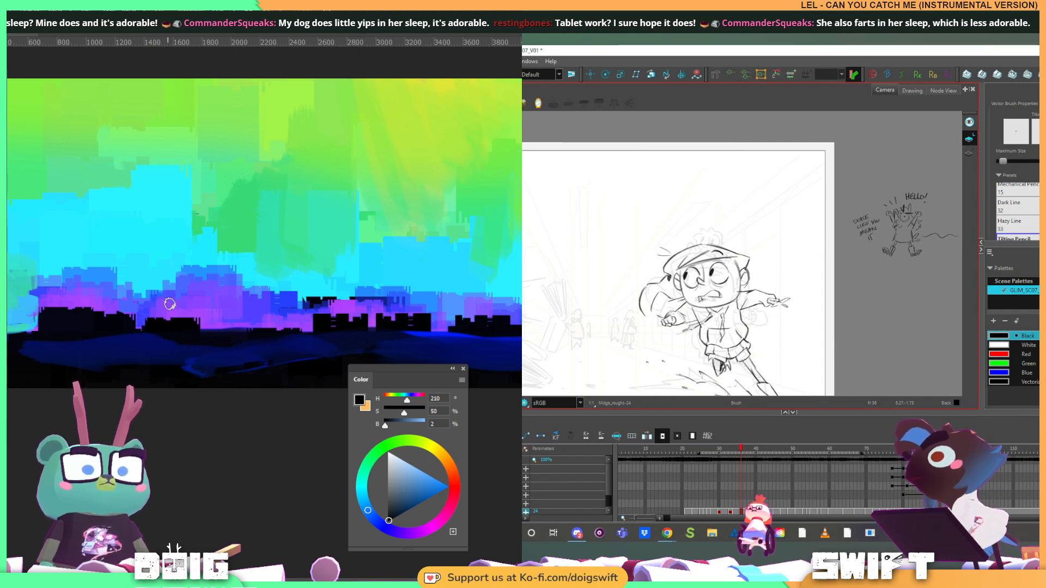
Sample navy and near-black in turn and paint short ground strokes near the painting's lower-left corner
alt+click(28, 352)
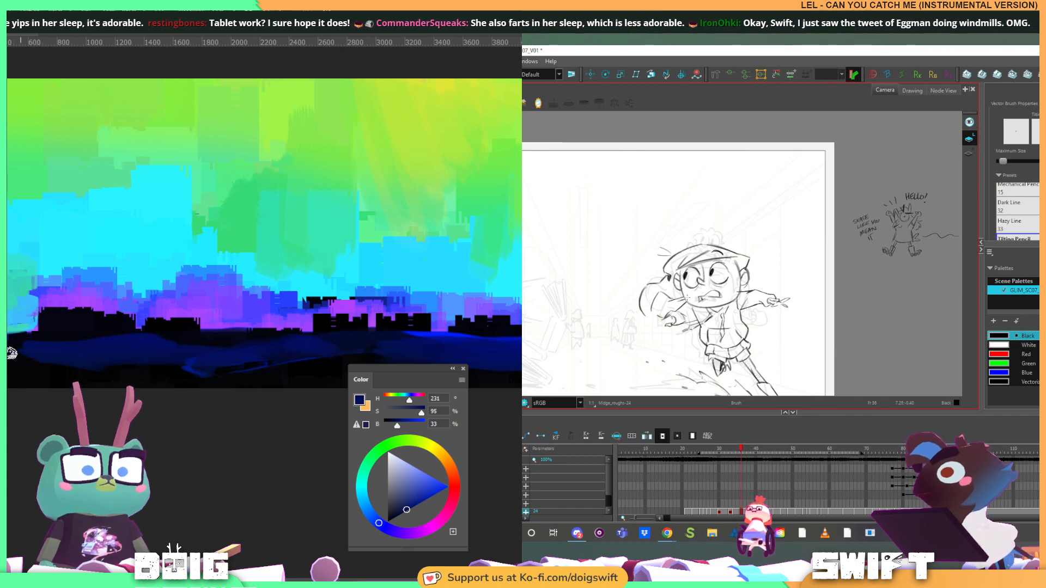
alt+click(9, 359)
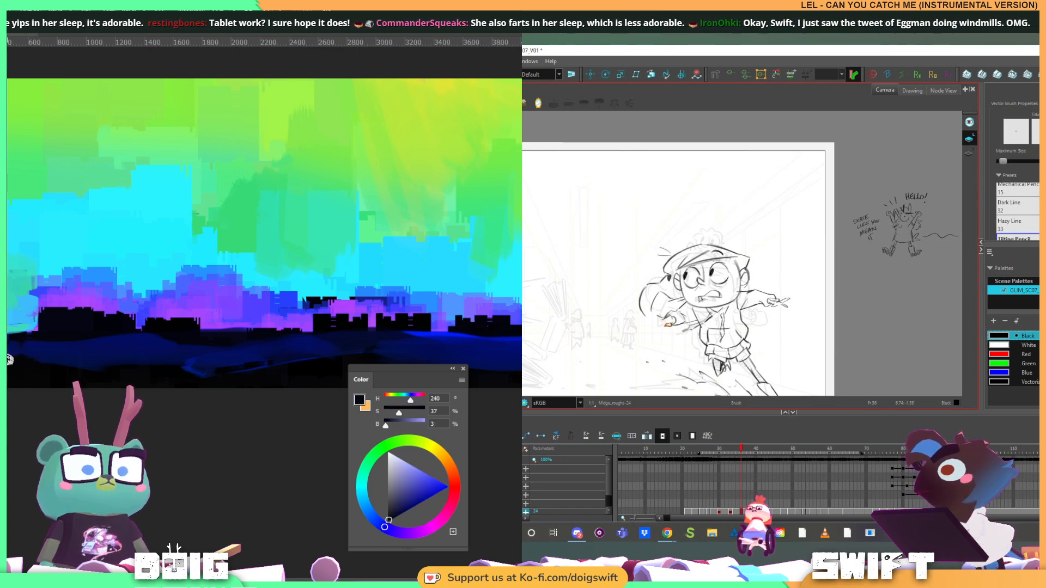
alt+click(35, 355)
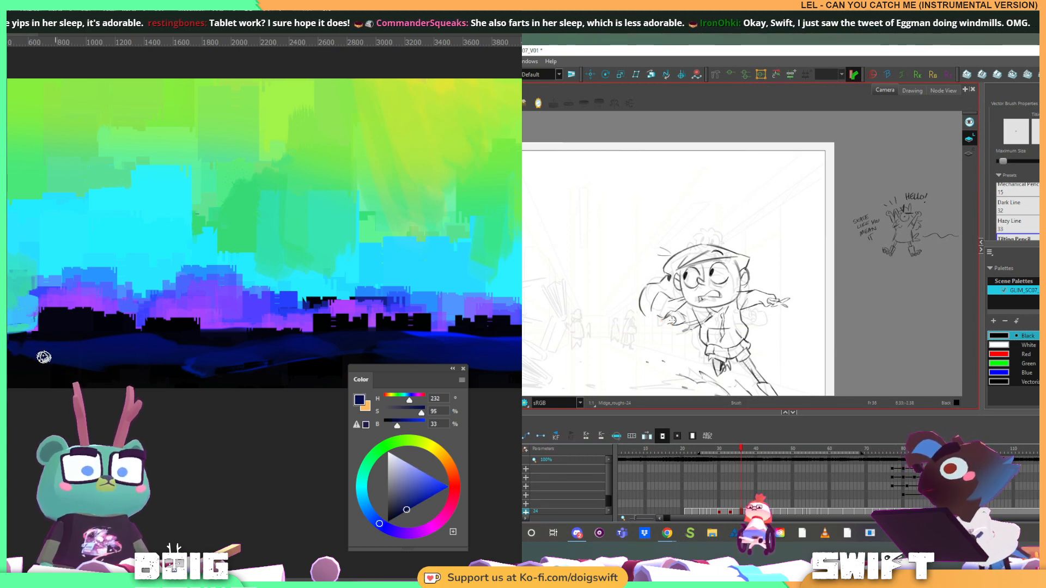
alt+click(10, 371)
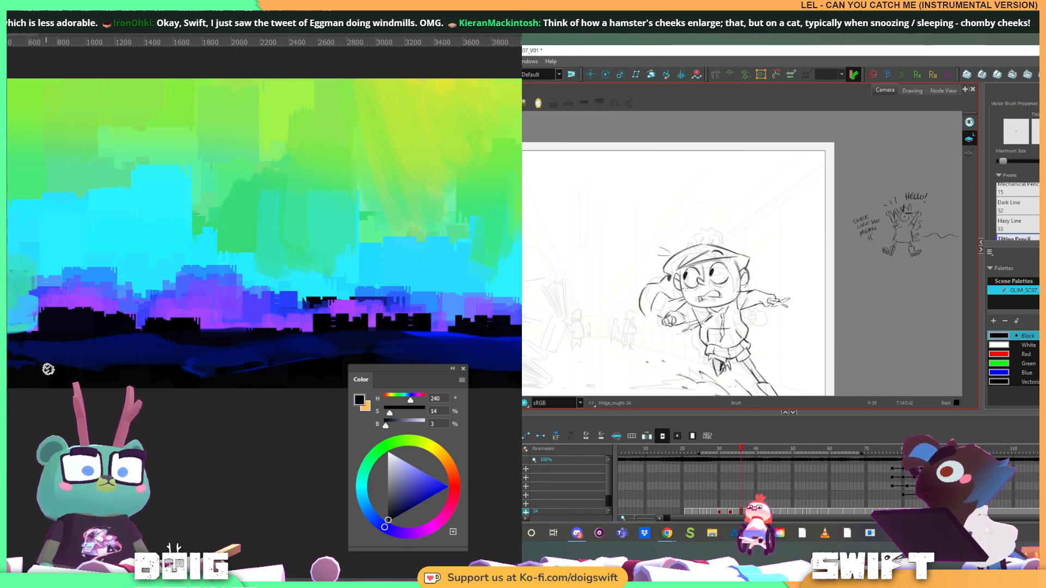
drag(92, 355, 81, 333)
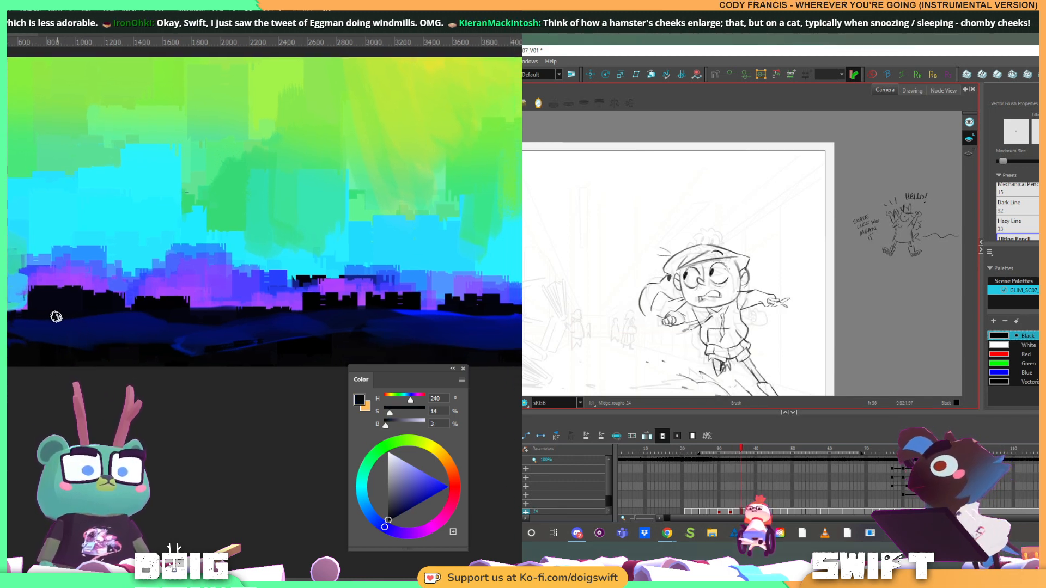
Blend the navy band into the black ground at the lower-left corner, resampling both colours, and rework the girl's bent forearm and hand lines
key(alt+s)
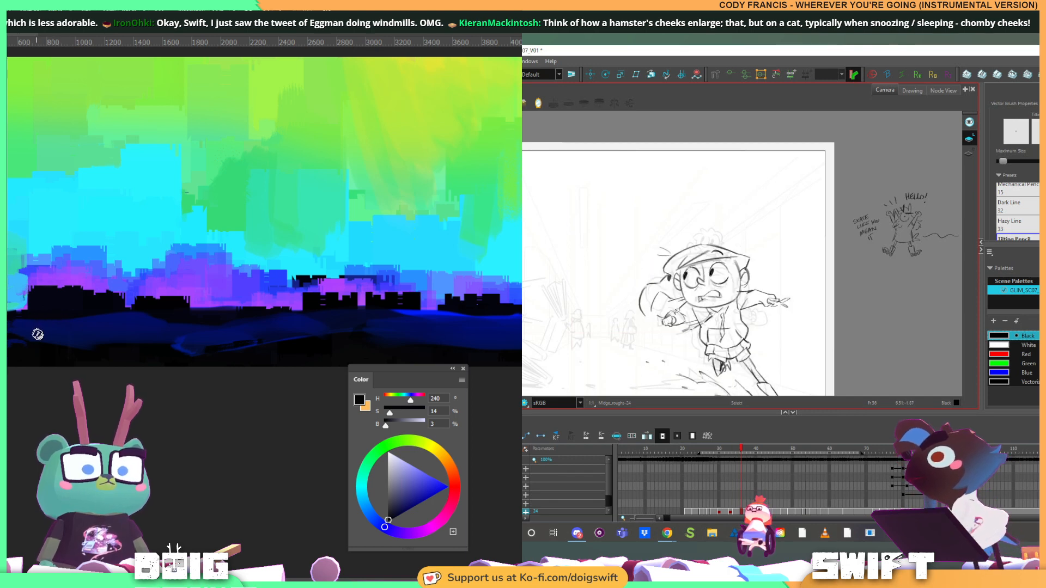
alt+click(11, 348)
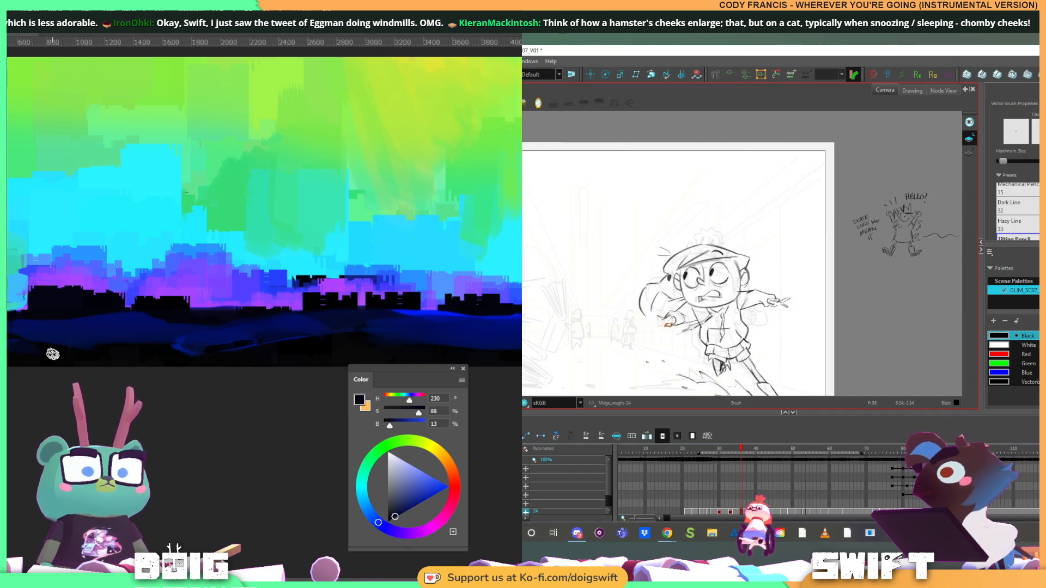
alt+click(33, 321)
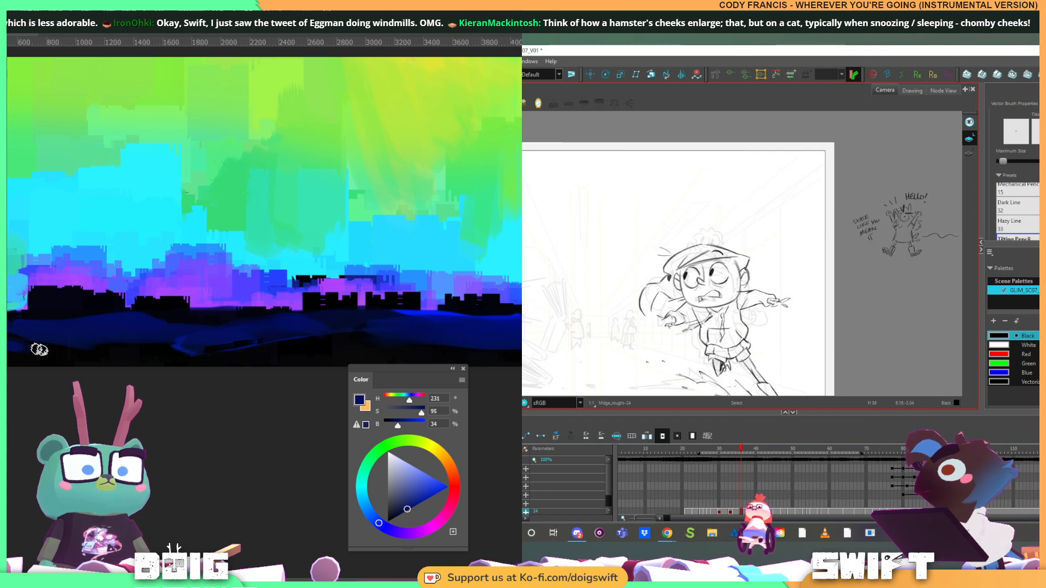
alt+click(80, 356)
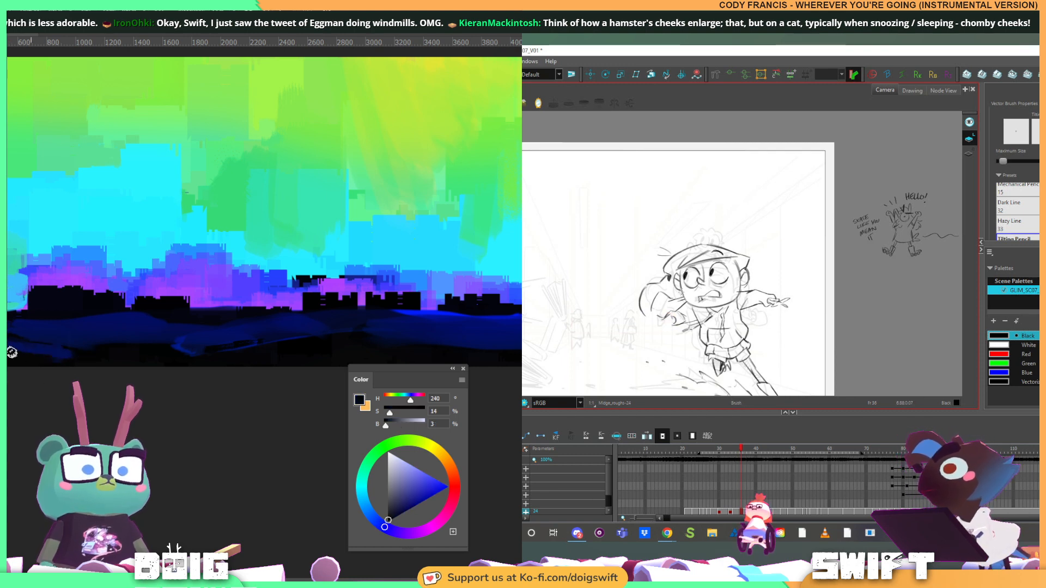
alt+click(37, 348)
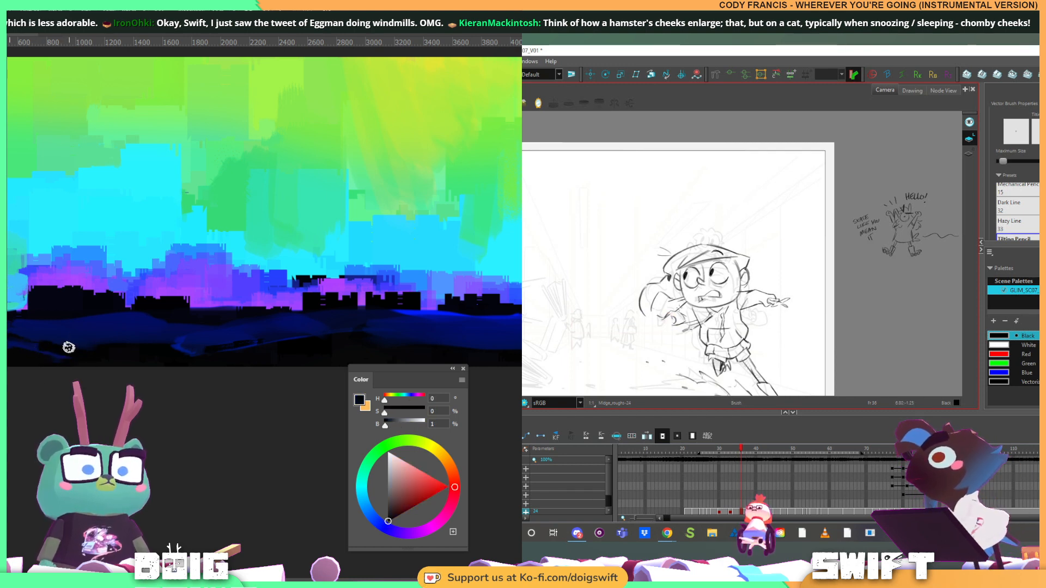
alt+click(52, 358)
alt+click(56, 355)
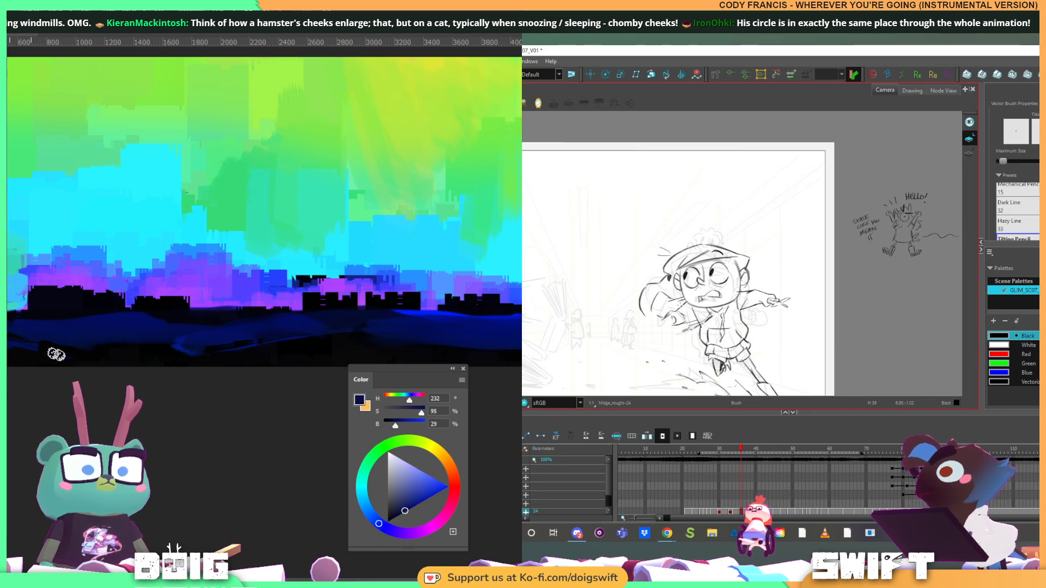
drag(103, 338, 84, 350)
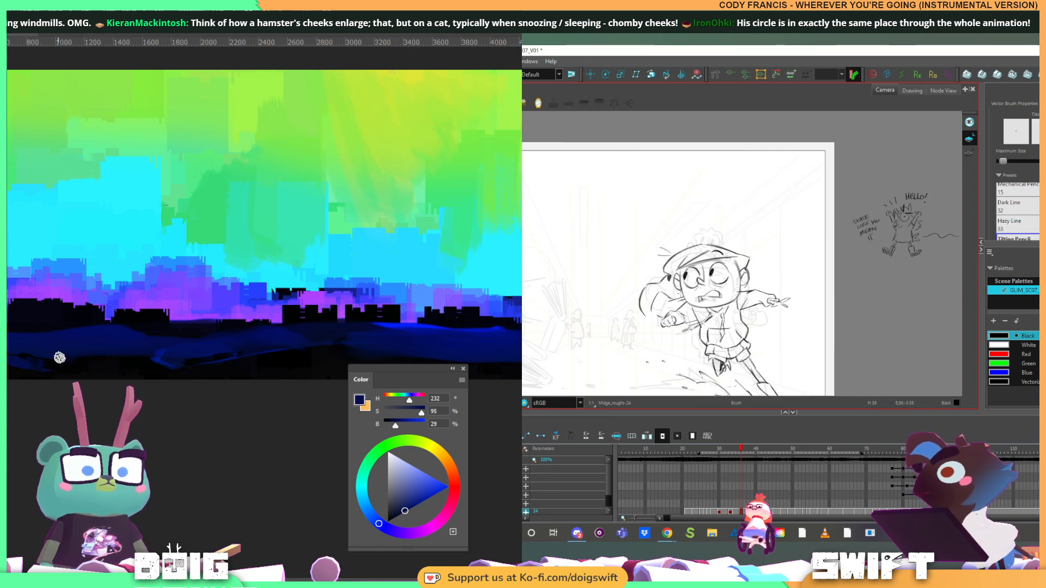
Flip between the girl's current drawing and the neighbouring one to compare poses, and sample near-black from the painting's ground
key(f)
key(g)
key(f)
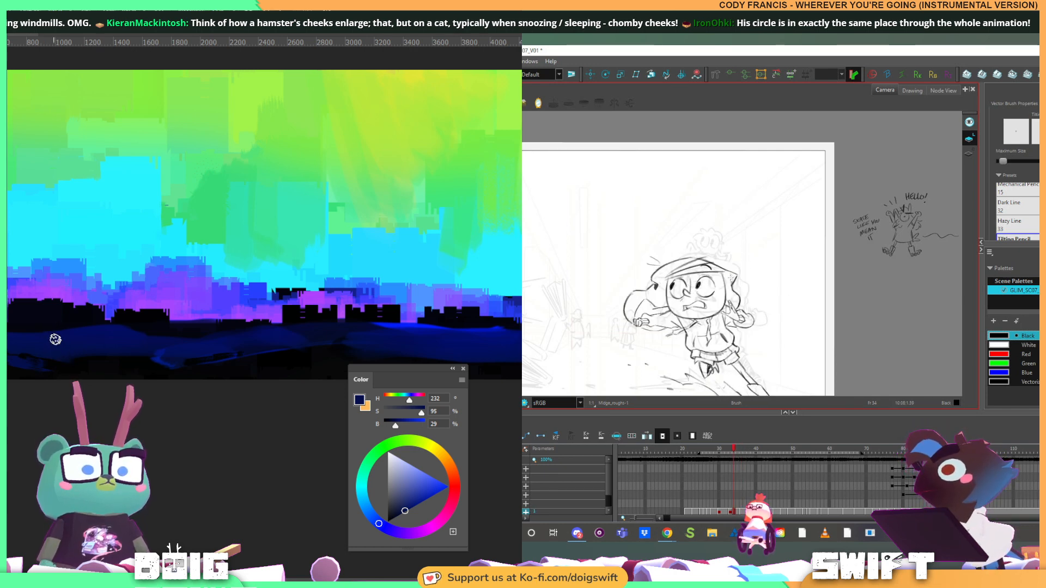
key(g)
key(alt)
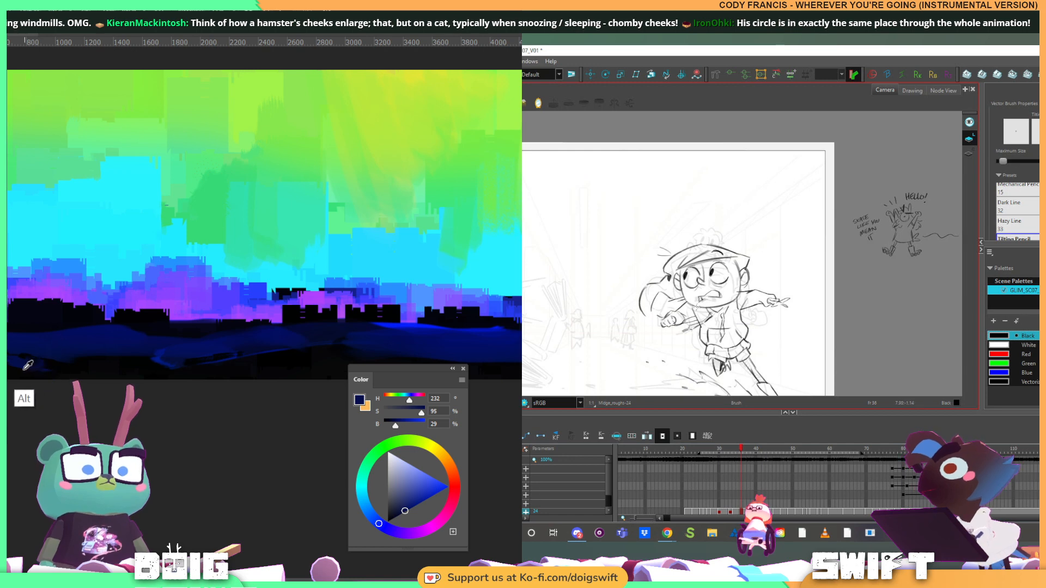
alt+click(20, 368)
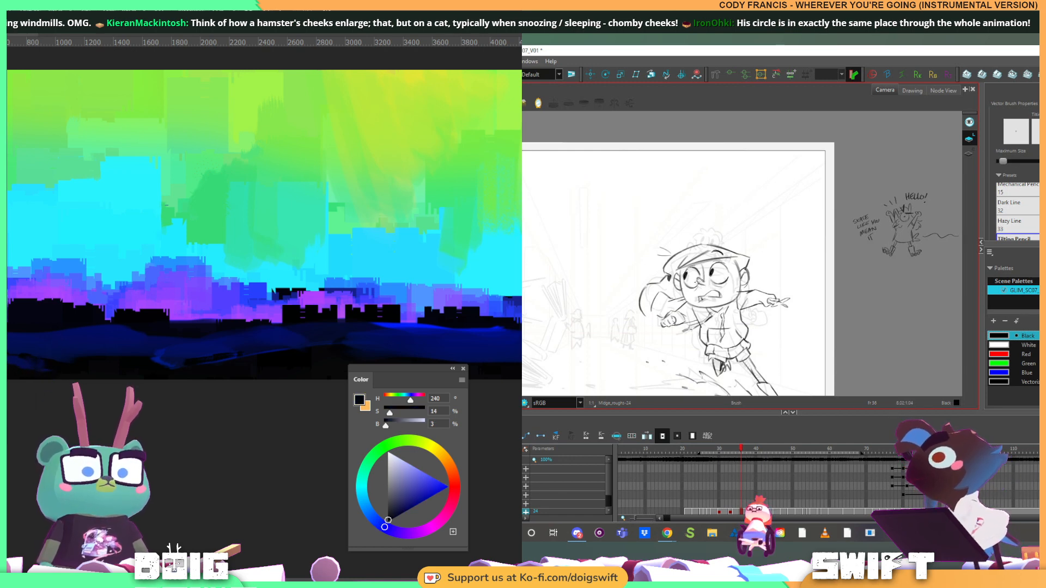
key(f)
key(g)
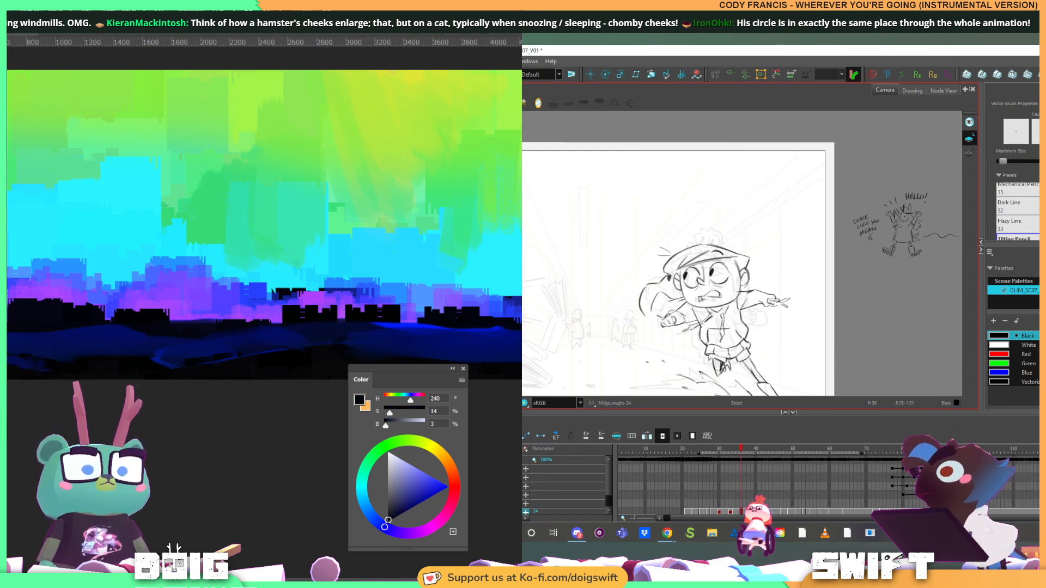
Select the rough lines around the girl's mouth and return to the brush for more line work
drag(660, 327, 707, 287)
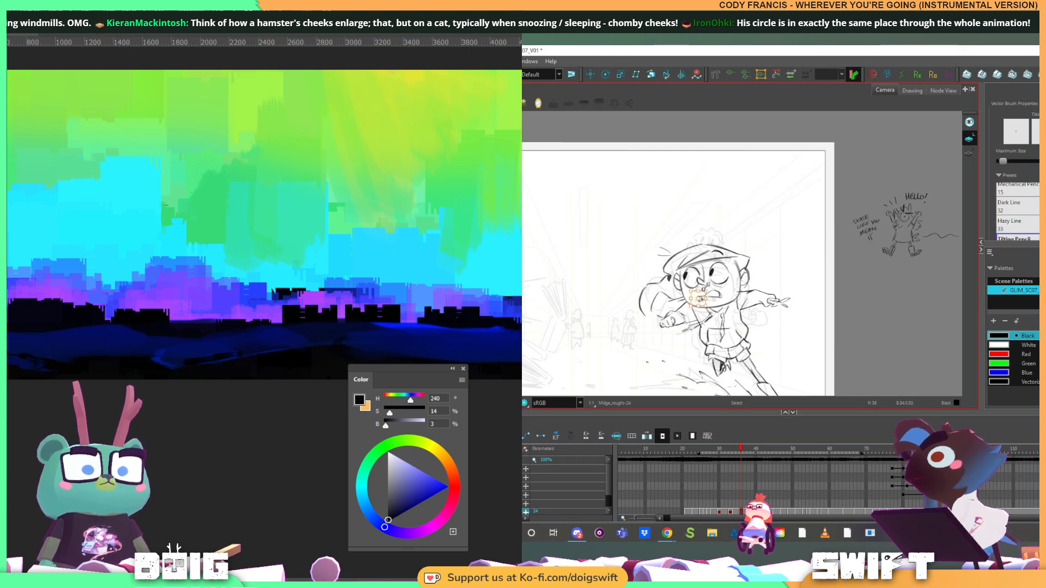
key(alt+b)
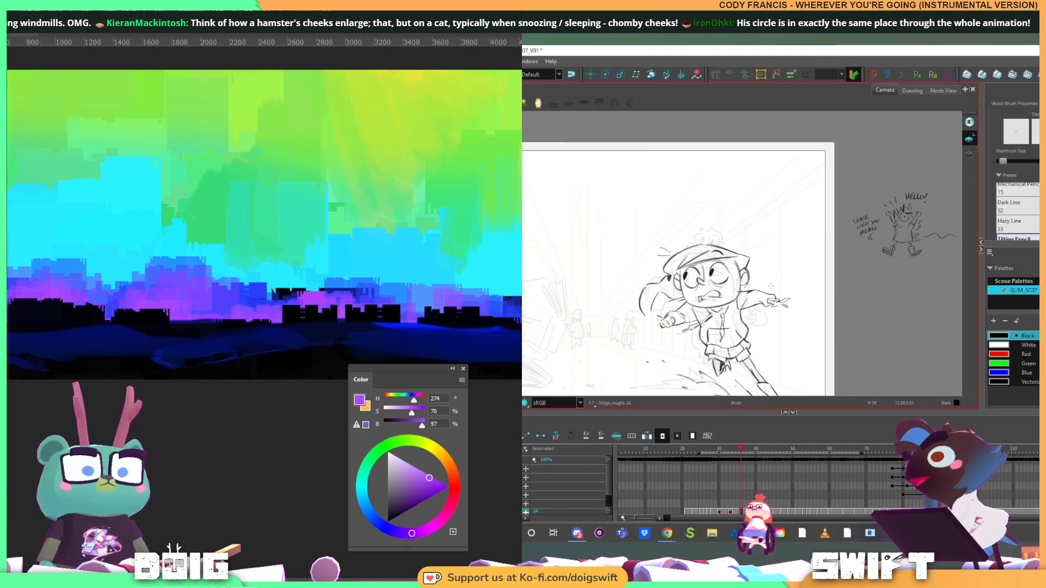
drag(729, 291, 723, 286)
Try a short purple stroke on the dark ground beneath the skyline
click(161, 332)
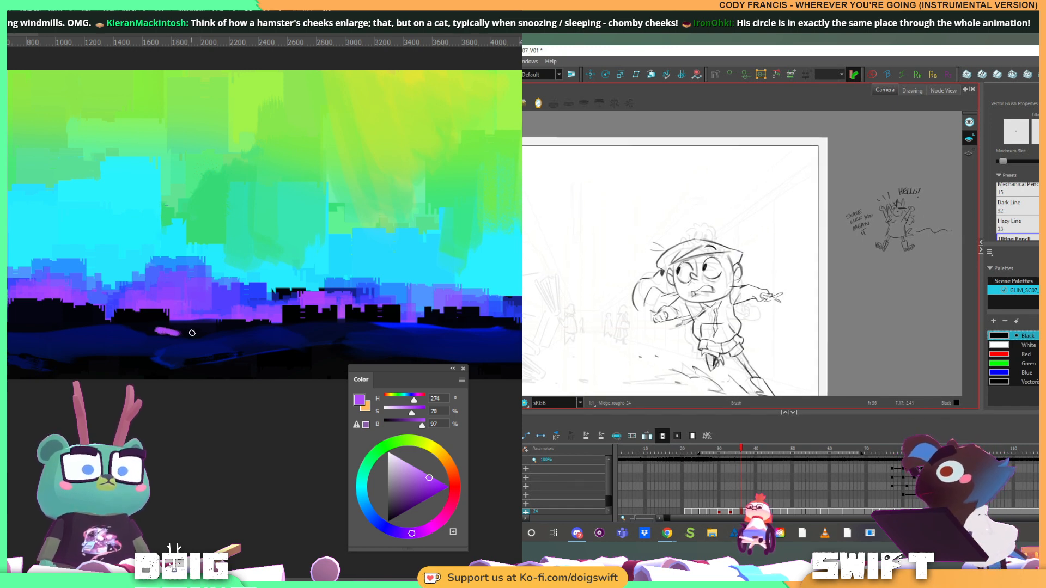
alt+click(159, 329)
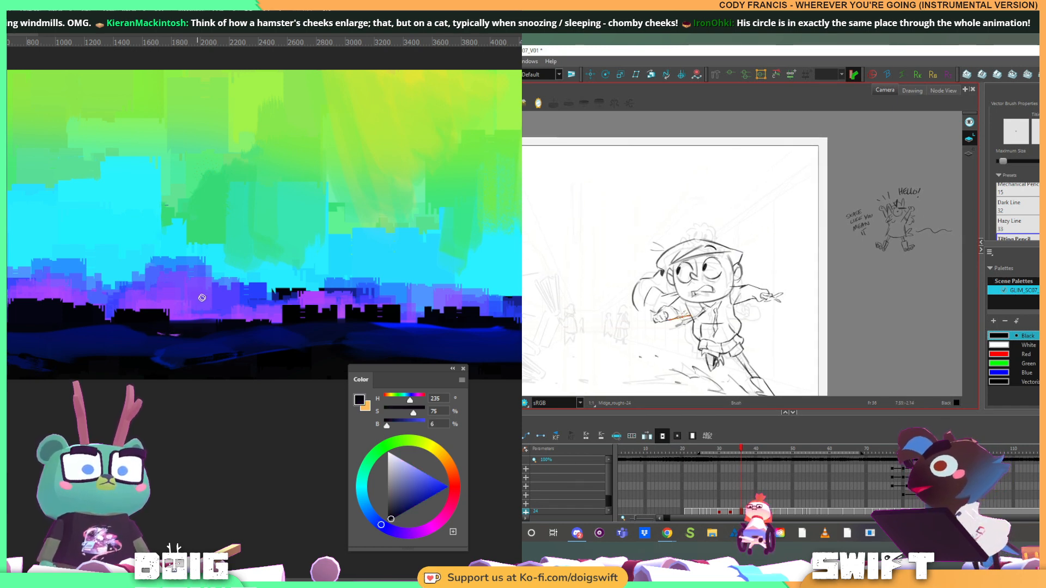
Sample bright blue and navy and retouch the ground just below the black skyline buildings, while refining the girl's rough lines
drag(254, 324, 192, 294)
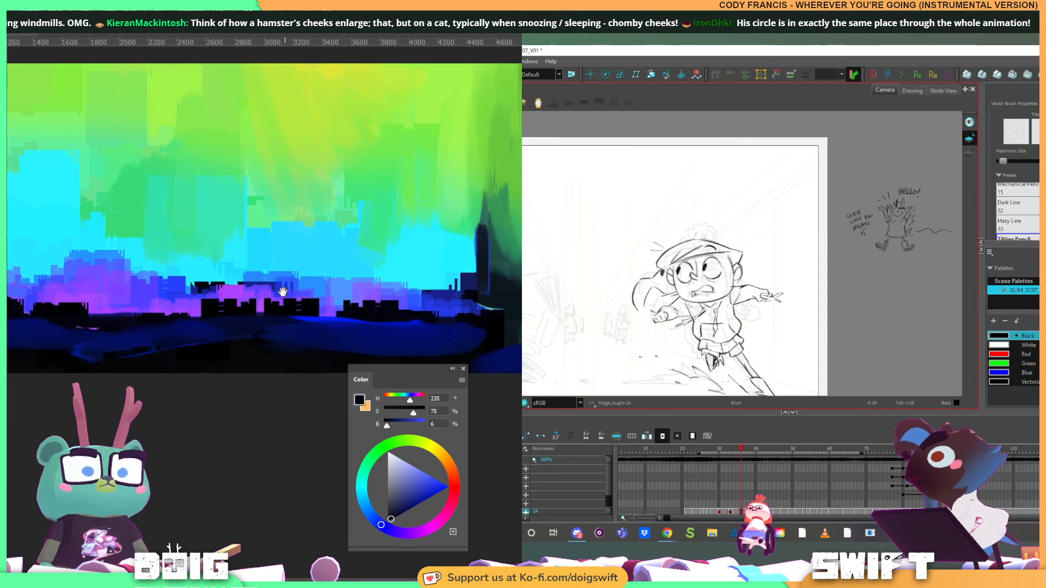
drag(284, 292, 207, 294)
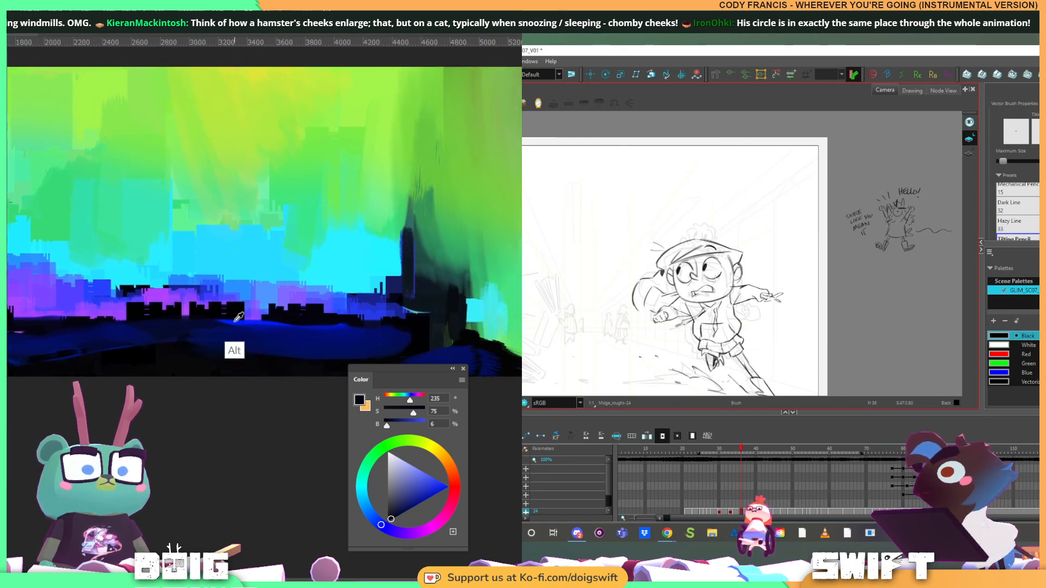
alt+click(235, 350)
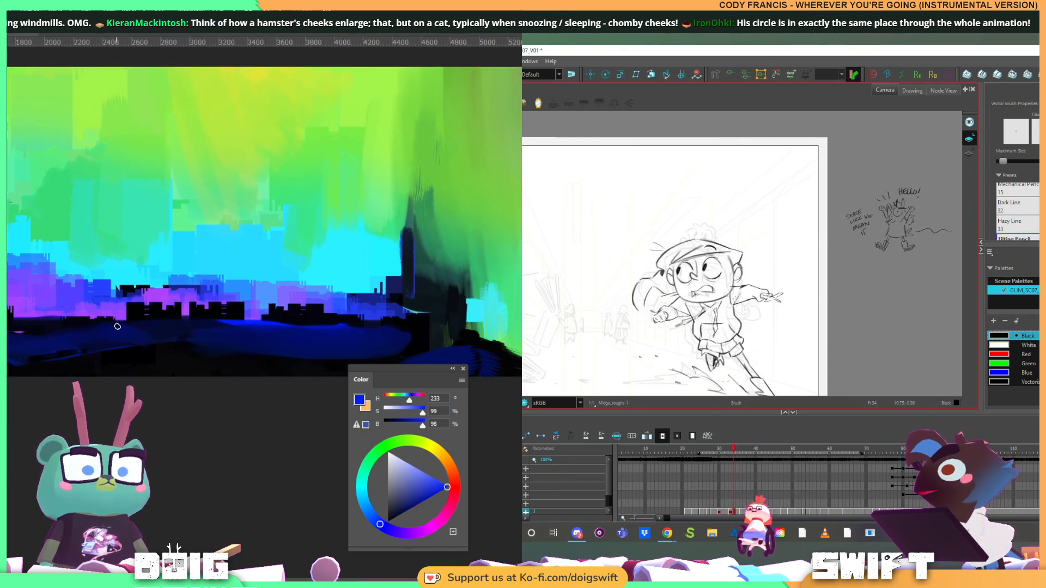
alt+click(155, 325)
alt+click(122, 328)
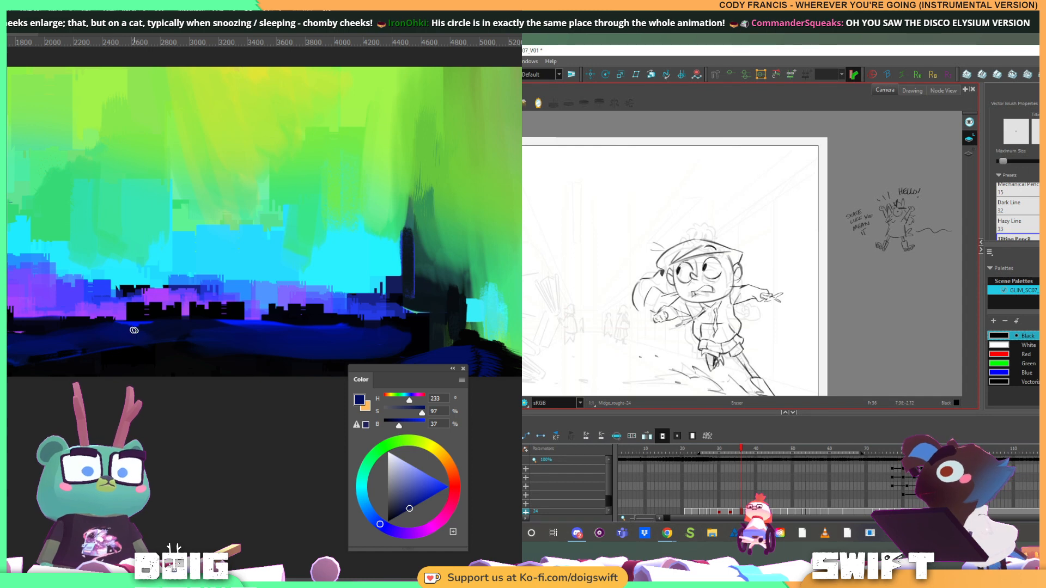
key(alt+b)
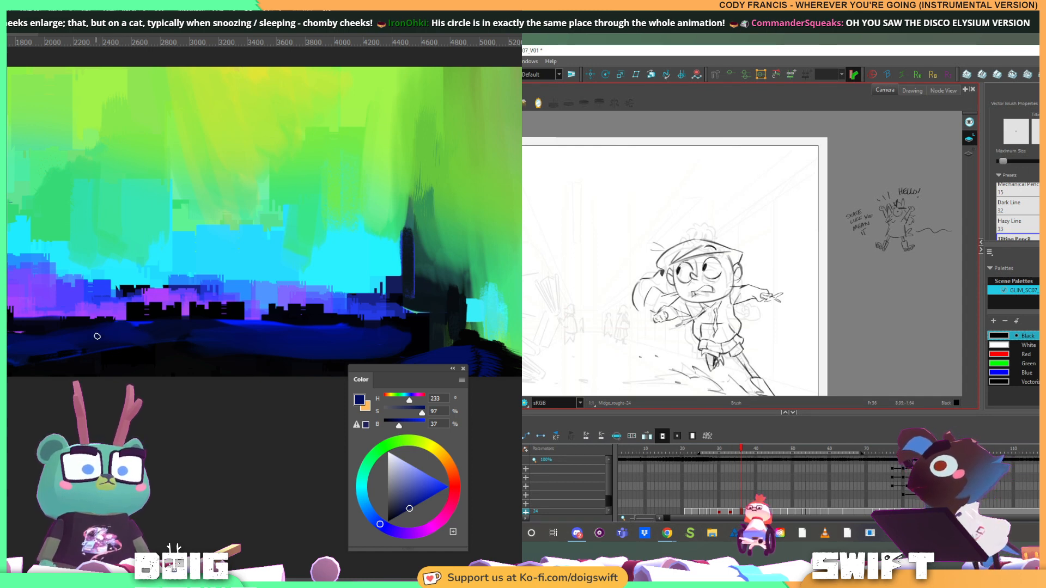
drag(191, 313, 181, 317)
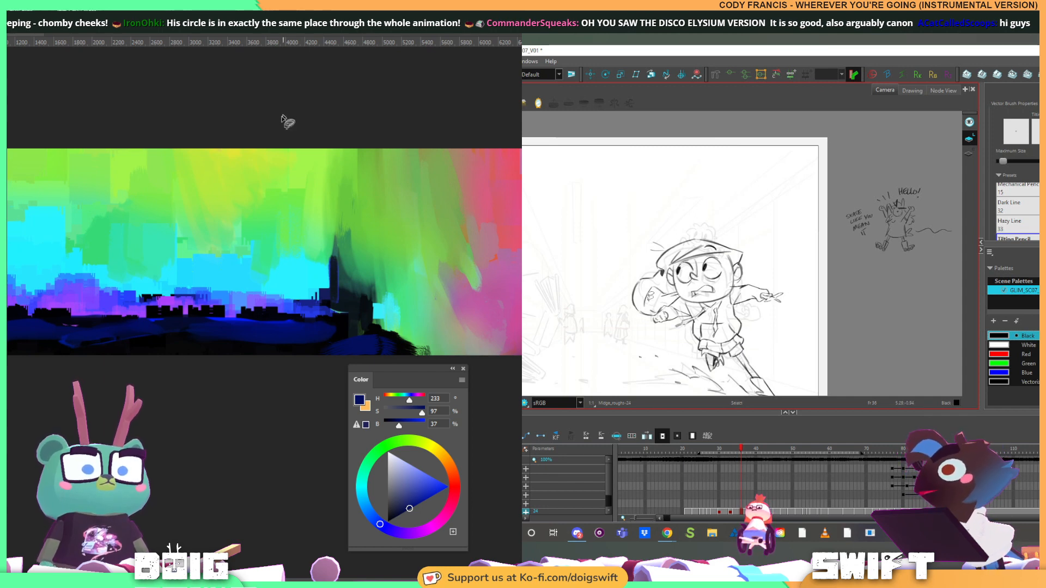
Outline a tall four-sided lasso selection from above the canvas down to the ground, enclosing the dark tower
drag(255, 142, 238, 334)
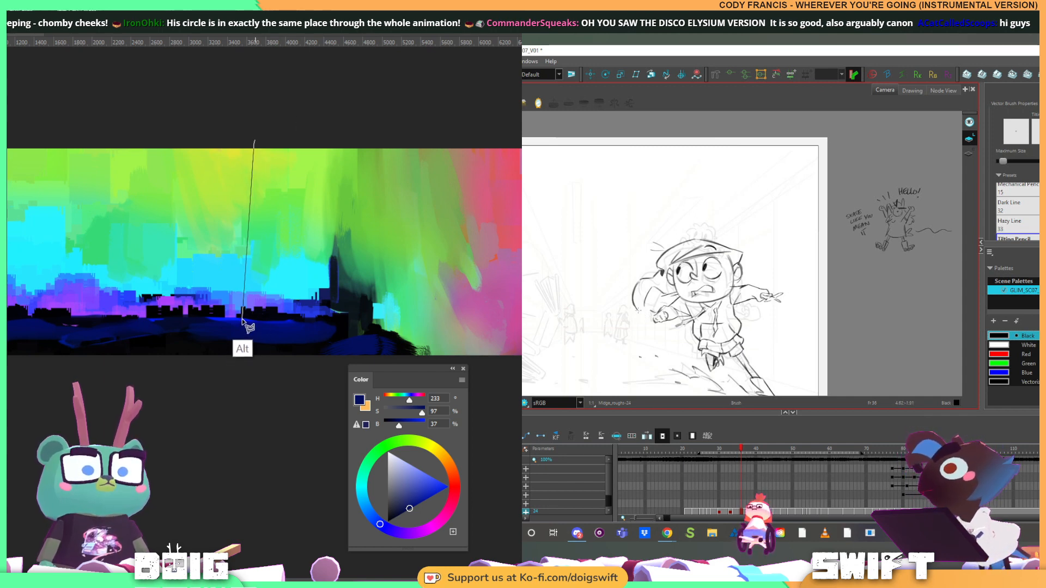
click(245, 319)
click(360, 327)
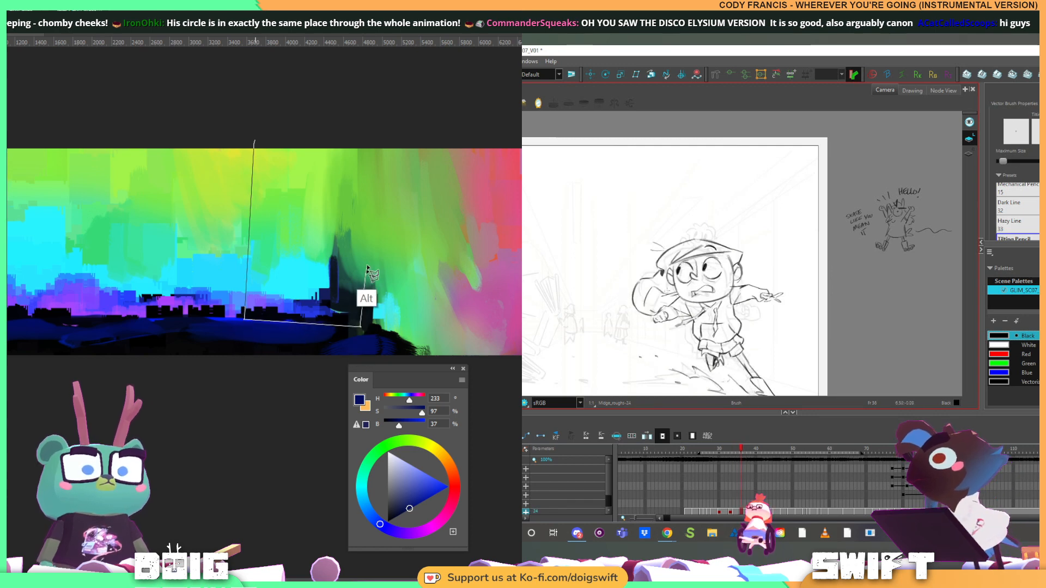
click(365, 138)
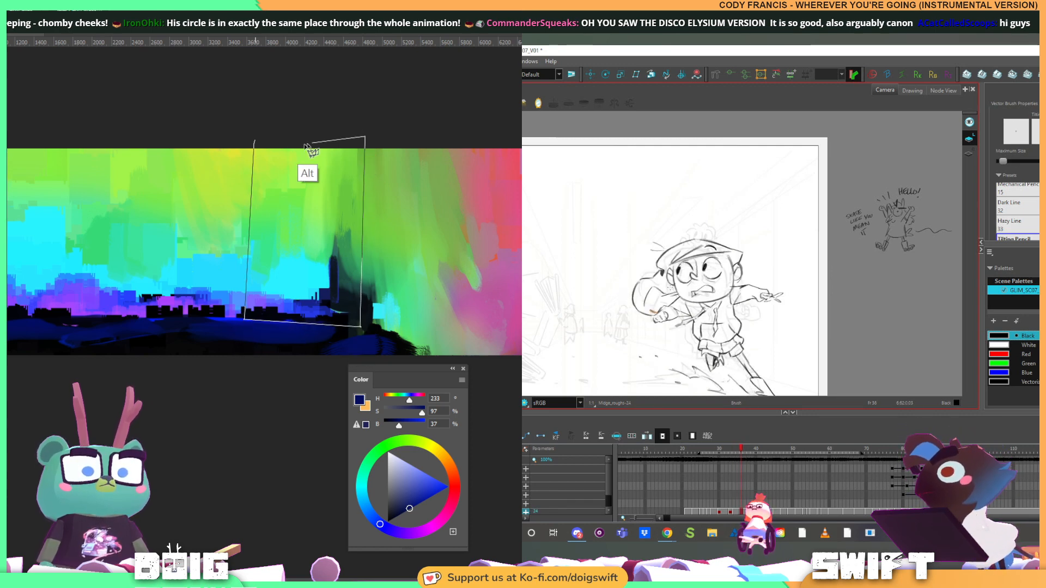
click(254, 142)
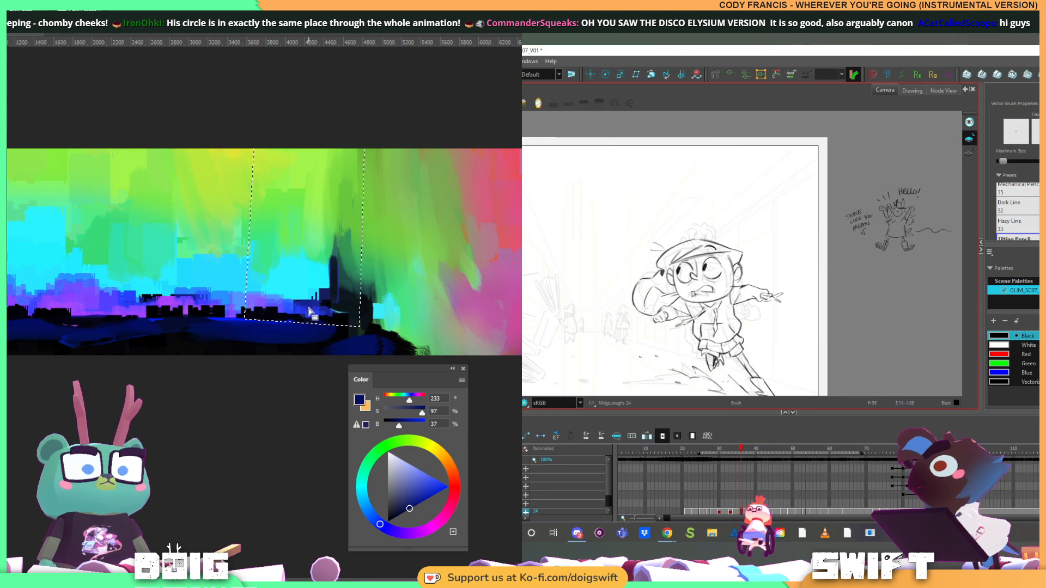
Sample the near-black of the skyline (H 234, S 77, B 5) and fill the tall four-sided selection with it as a solid building
alt+click(324, 299)
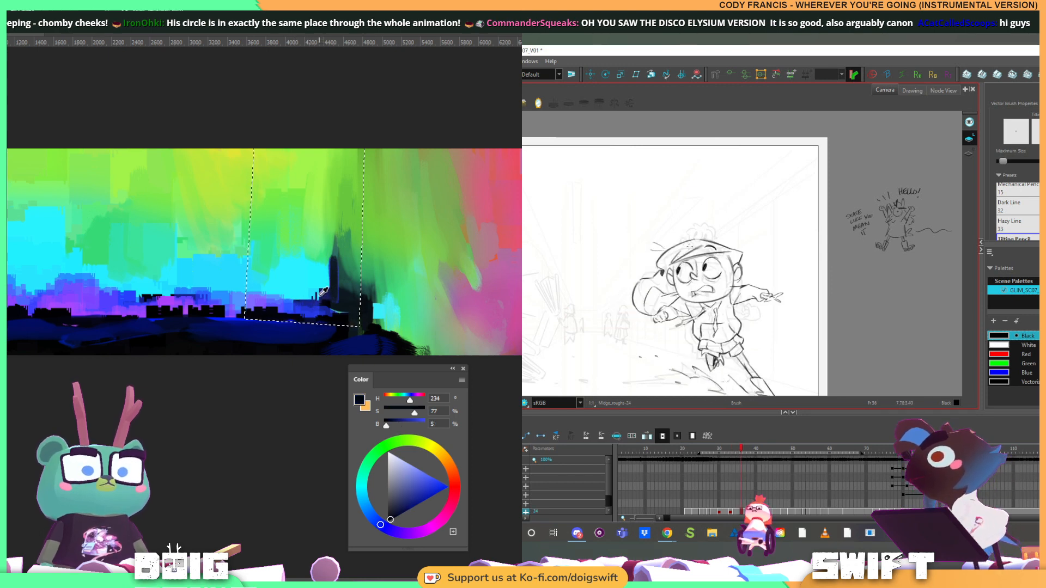
mouse_move(267, 182)
mouse_down()
mouse_move(270, 147)
mouse_move(278, 233)
mouse_move(260, 249)
mouse_move(284, 233)
mouse_move(301, 254)
mouse_move(355, 220)
mouse_up()
mouse_move(361, 185)
mouse_down()
mouse_move(318, 223)
mouse_move(296, 221)
mouse_move(309, 145)
mouse_move(347, 130)
mouse_move(368, 136)
mouse_move(358, 202)
mouse_move(294, 190)
mouse_up()
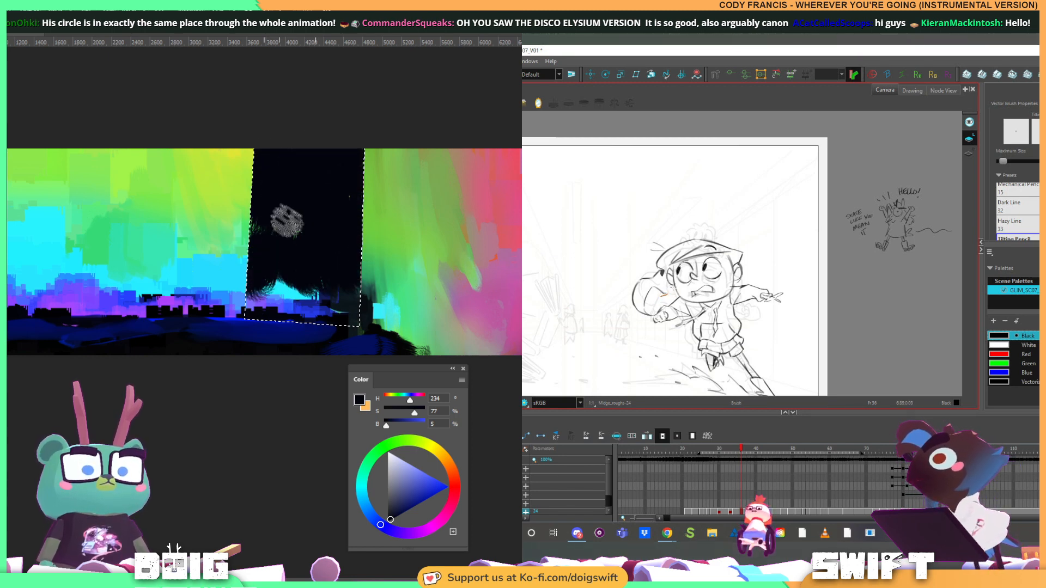
alt+click(271, 329)
mouse_move(271, 327)
mouse_down()
mouse_move(302, 219)
mouse_move(264, 270)
mouse_move(263, 243)
mouse_move(276, 227)
mouse_move(282, 286)
mouse_move(299, 218)
mouse_move(304, 294)
mouse_move(313, 244)
mouse_move(318, 321)
mouse_move(325, 240)
mouse_move(336, 236)
mouse_move(361, 273)
mouse_up()
alt+click(302, 203)
alt+click(299, 334)
alt+click(343, 218)
mouse_move(314, 222)
mouse_down()
mouse_move(321, 276)
mouse_move(327, 232)
mouse_move(339, 275)
mouse_move(354, 282)
mouse_up()
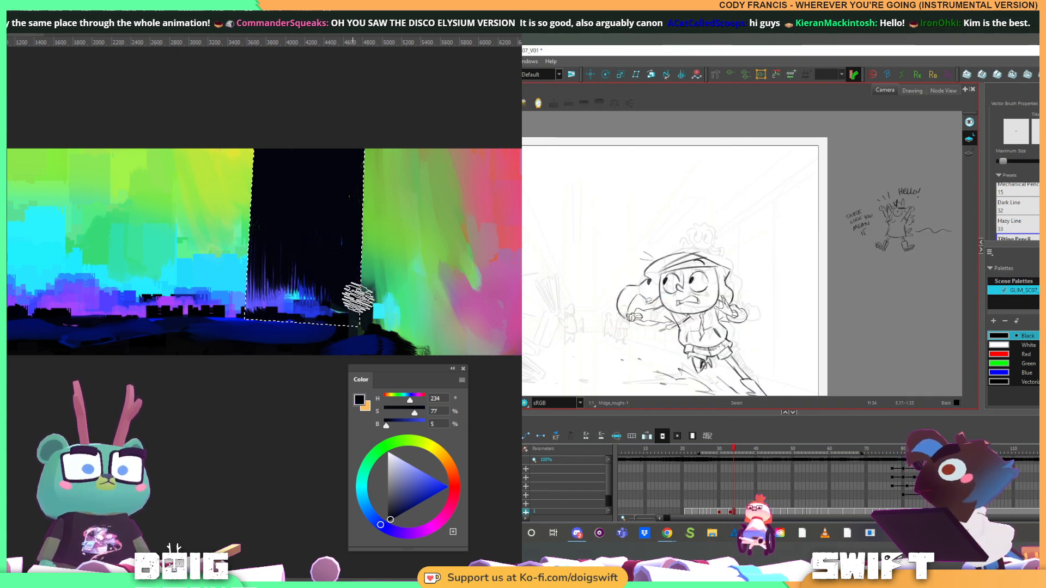
Try rust-red (H 11, S 76, B 60) and violet-blue strokes inside the selected building, and paint over them with near-black
drag(448, 481, 454, 478)
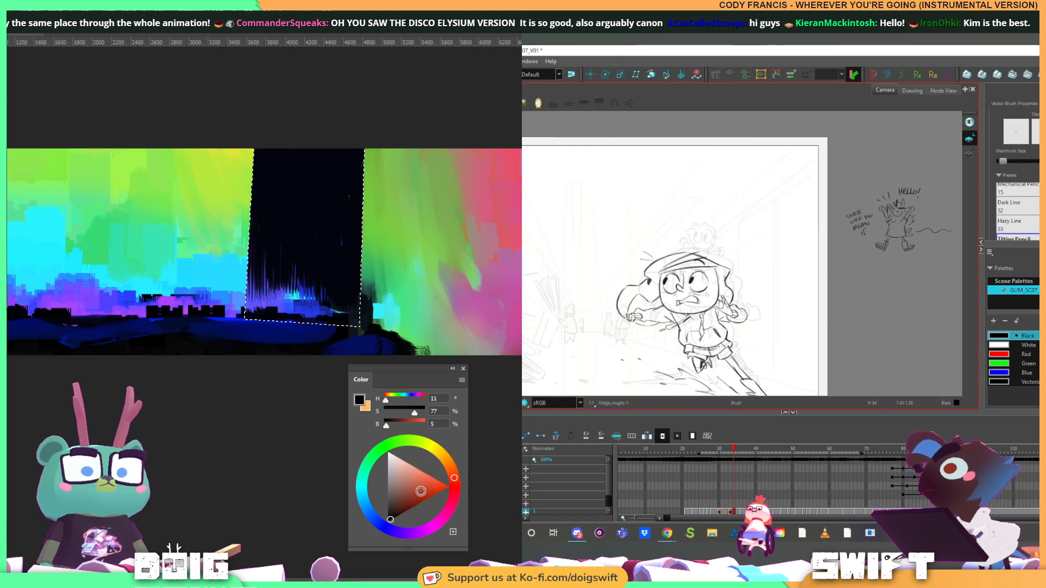
click(416, 496)
mouse_move(272, 178)
mouse_down()
mouse_move(262, 206)
mouse_move(262, 272)
mouse_move(358, 236)
mouse_move(332, 205)
mouse_move(287, 196)
mouse_up()
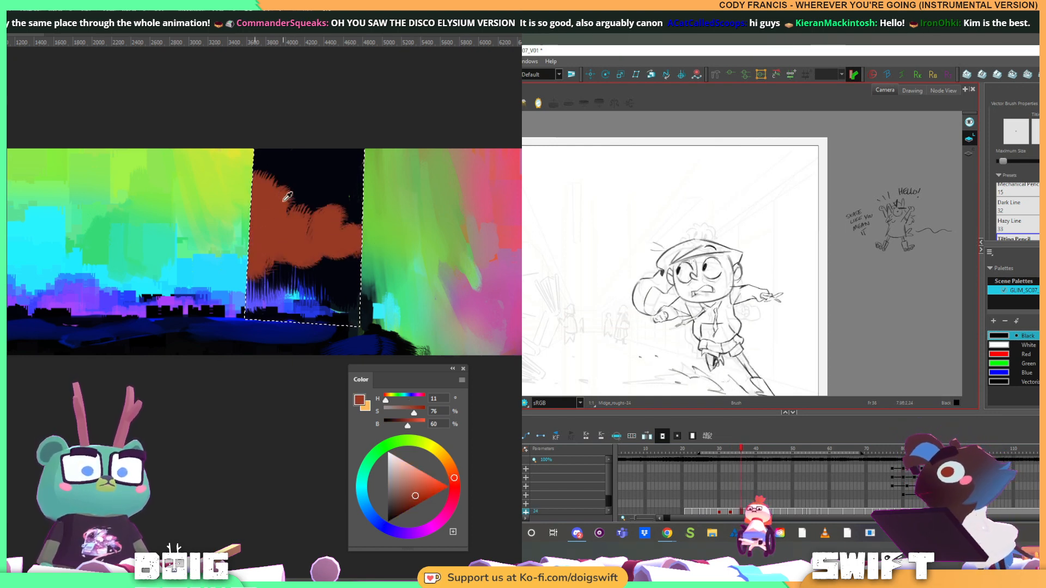
alt+click(267, 286)
mouse_move(254, 272)
mouse_down()
mouse_move(282, 258)
mouse_move(282, 243)
mouse_move(273, 275)
mouse_move(272, 235)
mouse_up()
alt+click(292, 272)
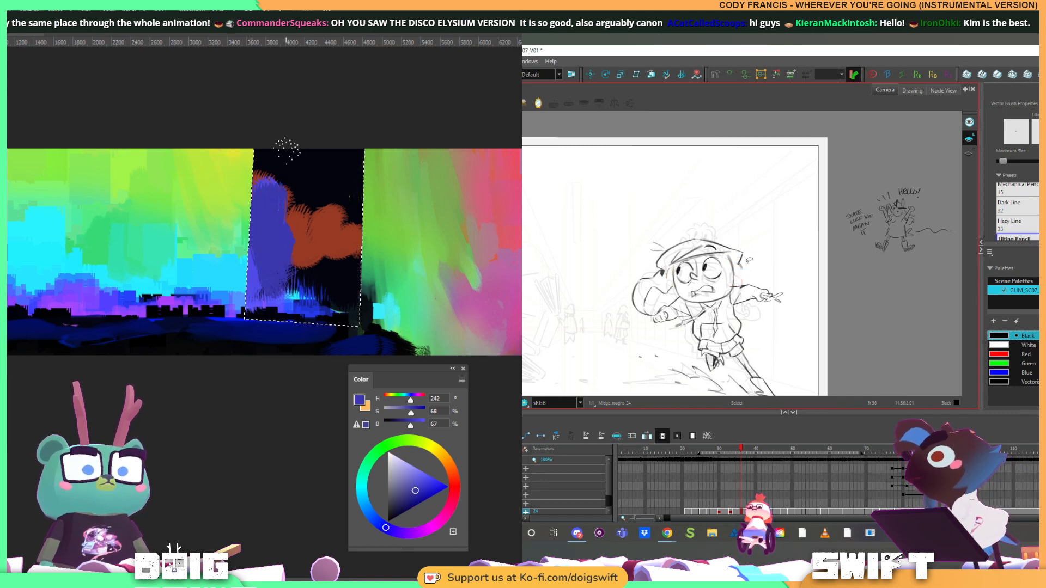
alt+click(304, 175)
mouse_move(276, 179)
mouse_down()
mouse_move(271, 218)
mouse_move(272, 195)
mouse_move(297, 213)
mouse_move(283, 234)
mouse_move(319, 276)
mouse_move(271, 254)
mouse_move(276, 209)
mouse_move(246, 282)
mouse_move(286, 231)
mouse_move(315, 260)
mouse_move(359, 228)
mouse_move(326, 234)
mouse_move(258, 221)
mouse_up()
alt+click(273, 213)
alt+click(304, 275)
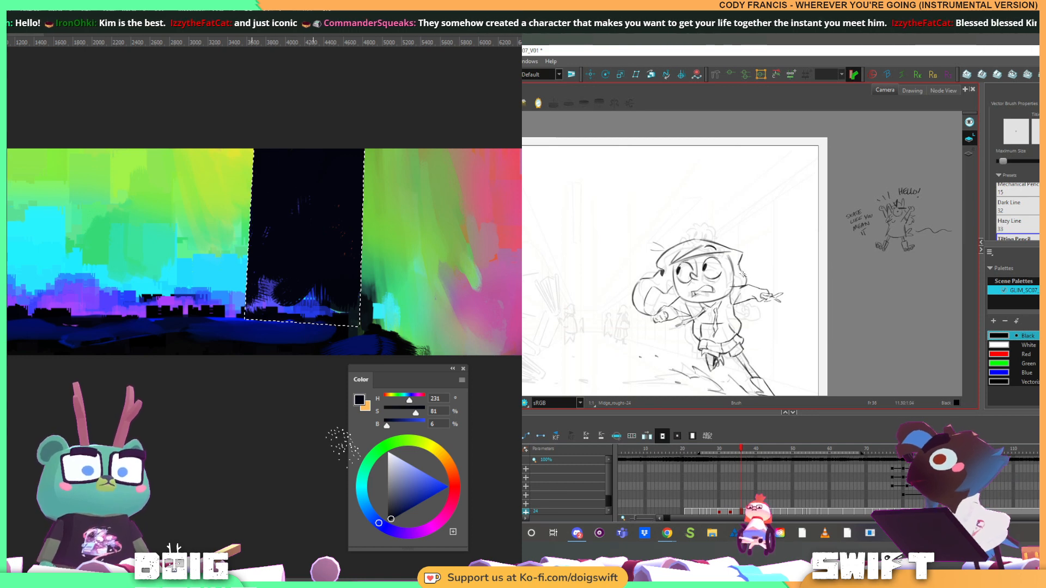
Choose a dark maroon (H 338, S 100, B 18) and paint the whole selected building with it
click(449, 503)
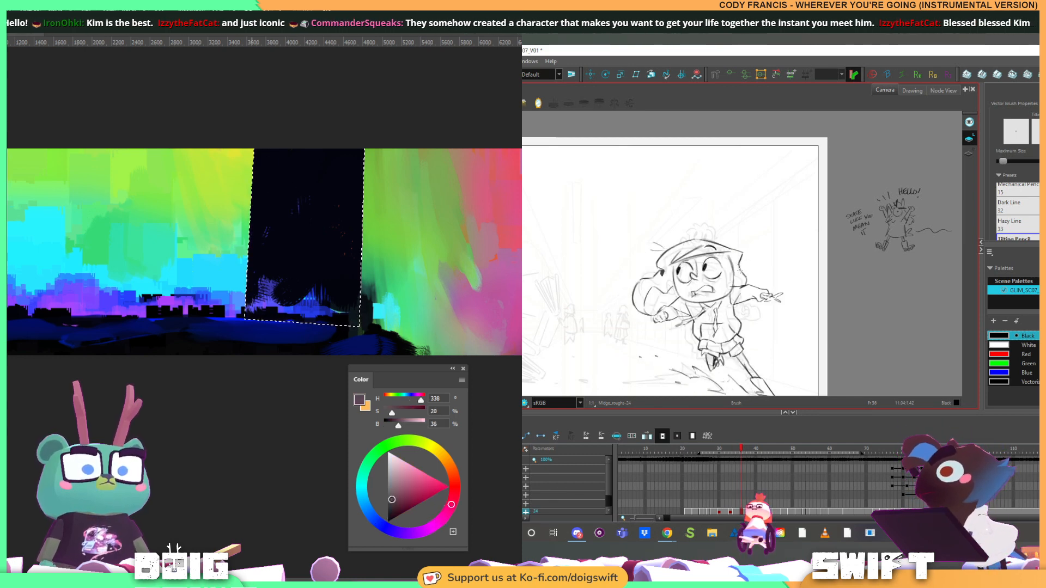
click(399, 515)
mouse_move(275, 272)
mouse_down()
mouse_move(285, 150)
mouse_move(315, 223)
mouse_up()
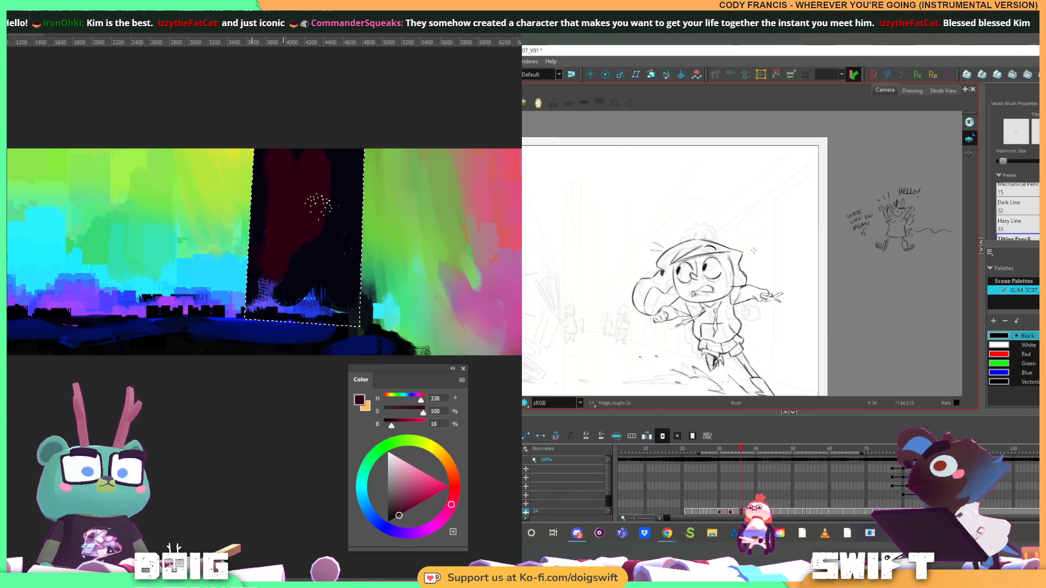
mouse_move(314, 166)
mouse_down()
mouse_move(328, 268)
mouse_move(343, 234)
mouse_move(355, 257)
mouse_move(361, 234)
mouse_move(334, 147)
mouse_up()
mouse_move(270, 228)
mouse_down()
mouse_move(274, 295)
mouse_move(302, 323)
mouse_move(356, 306)
mouse_move(357, 322)
mouse_move(256, 314)
mouse_move(334, 304)
mouse_up()
Lighten the maroon to S 77, B 24 and brush textured strokes across the selected building
click(399, 512)
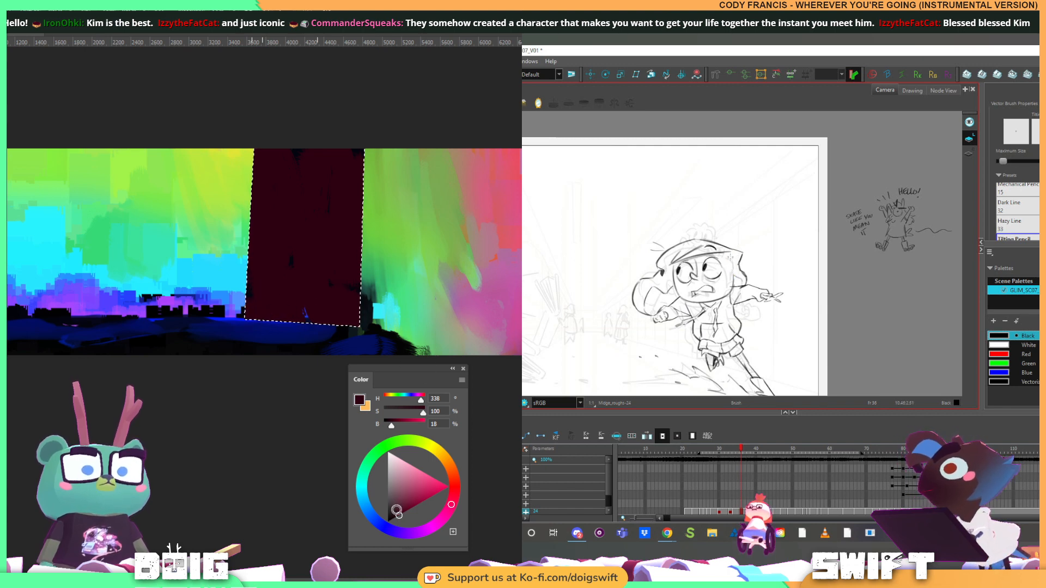
mouse_move(264, 217)
mouse_down()
mouse_move(255, 274)
mouse_move(273, 239)
mouse_move(316, 244)
mouse_move(337, 169)
mouse_move(336, 272)
mouse_move(366, 273)
mouse_move(315, 150)
mouse_move(288, 249)
mouse_move(274, 136)
mouse_move(362, 177)
mouse_move(344, 257)
mouse_up()
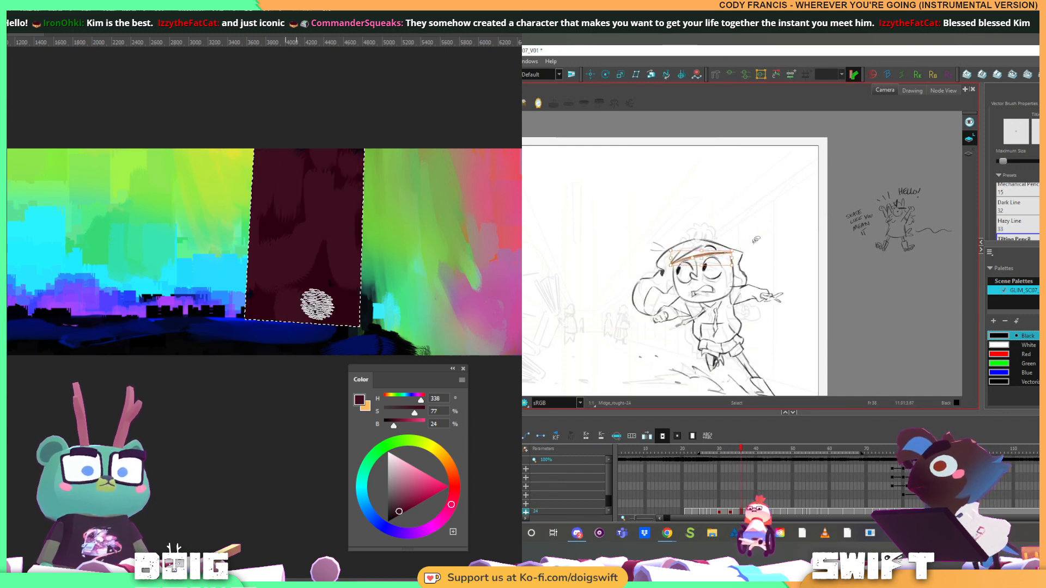
mouse_move(255, 323)
mouse_down()
mouse_move(353, 299)
mouse_move(313, 254)
mouse_move(279, 240)
mouse_up()
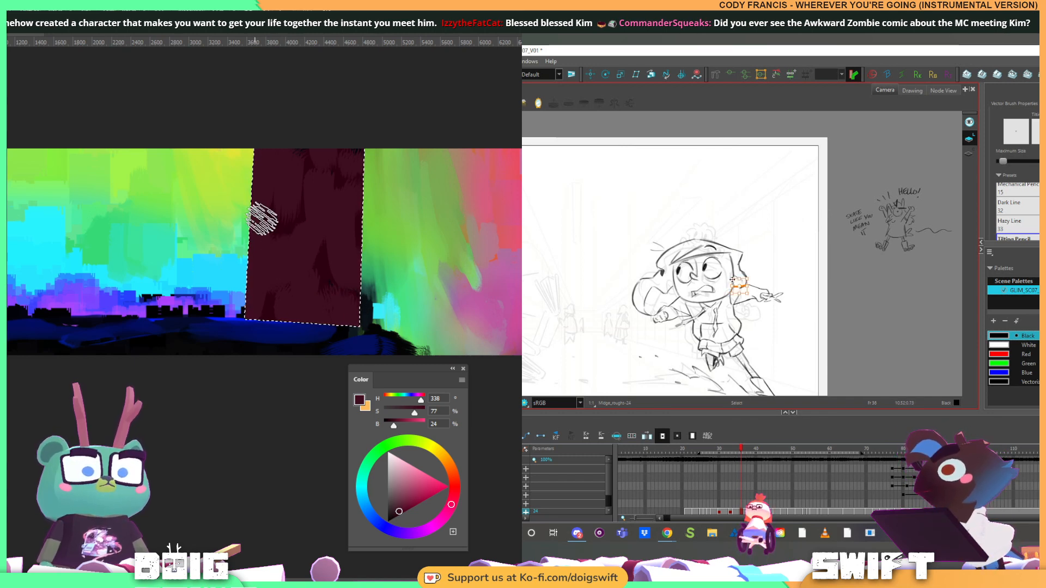
Invert the colours of the selected building while flipping between neighbouring drawings of the running girl
key(ctrl+i)
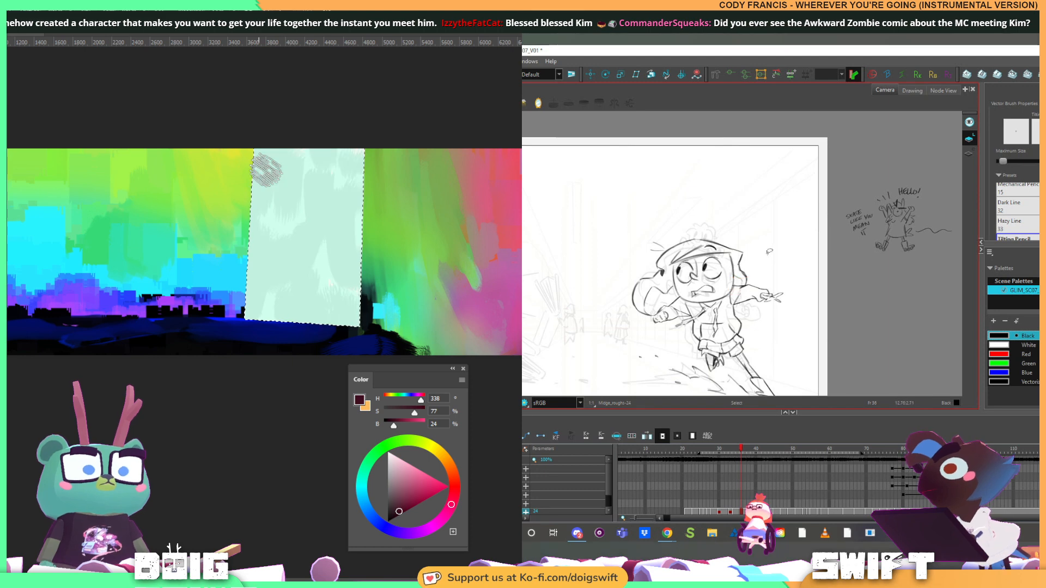
key(f)
key(g)
key(f)
key(g)
key(alt+b)
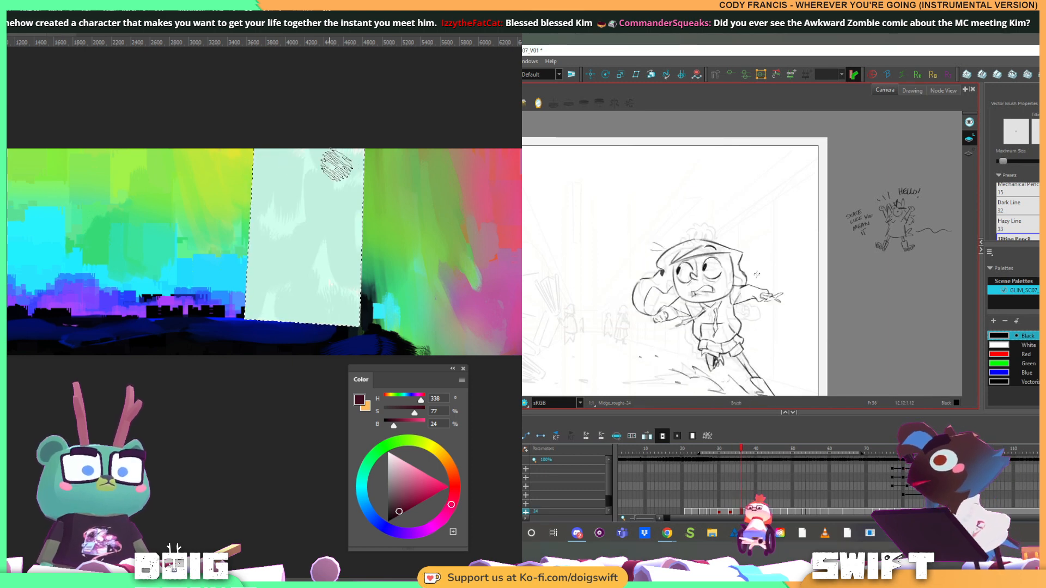
key(f)
Apply a Hue/Saturation adjustment to the inverted building and invert its colours back
key(ctrl+u)
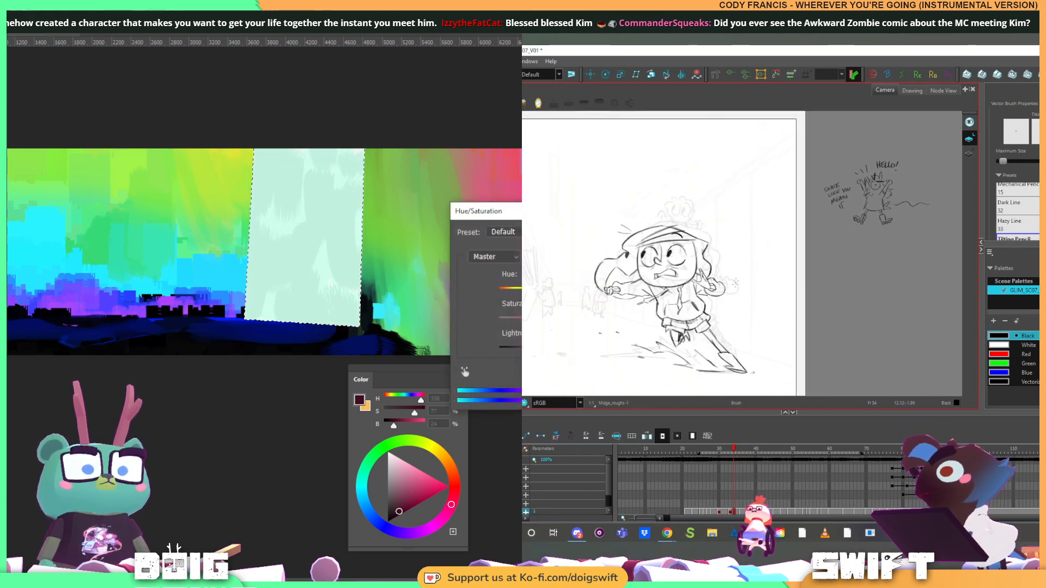
key(g)
key(f)
key(g)
key(f)
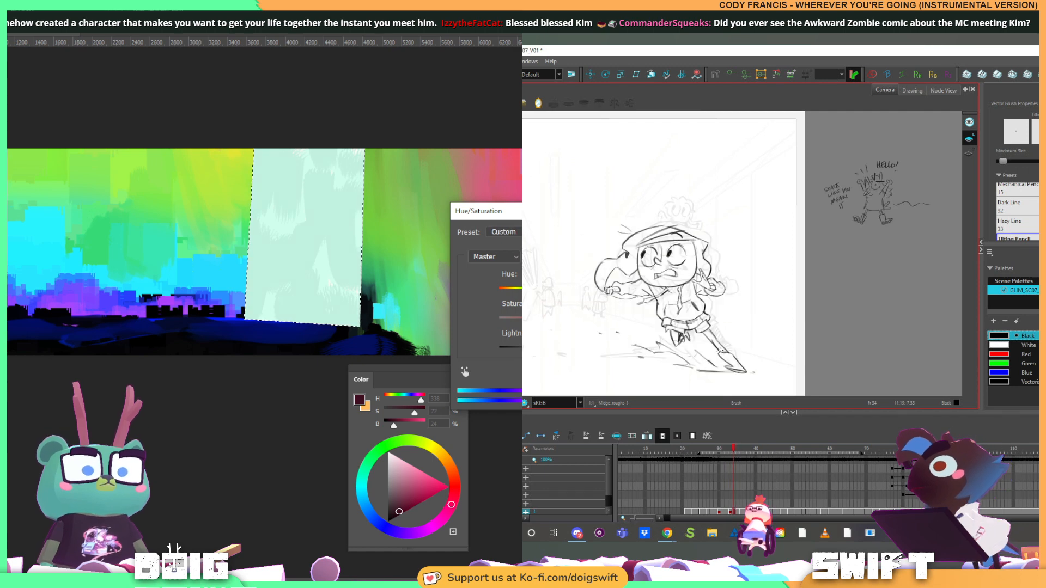
key(Return)
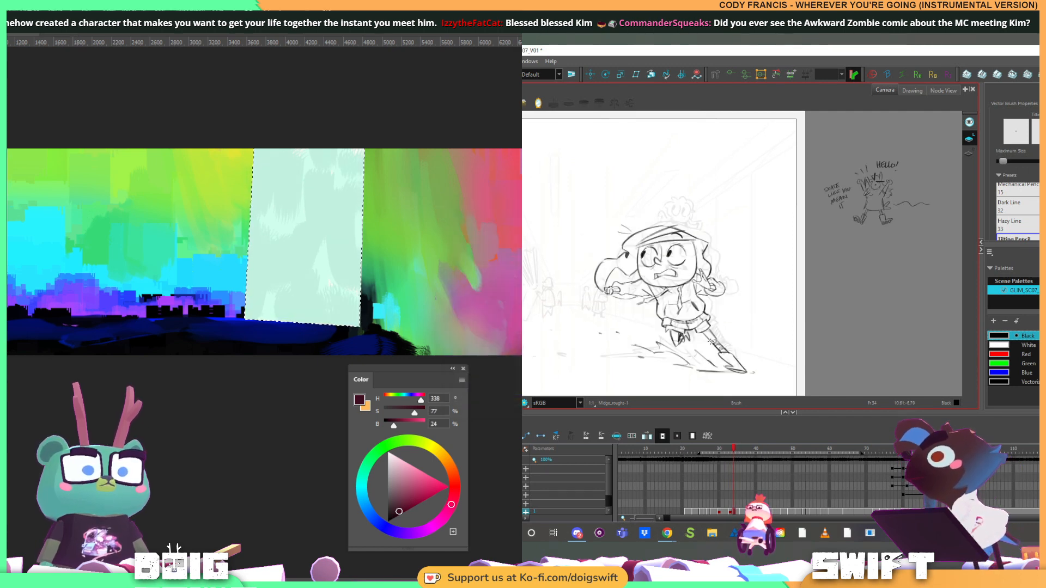
key(ctrl+i)
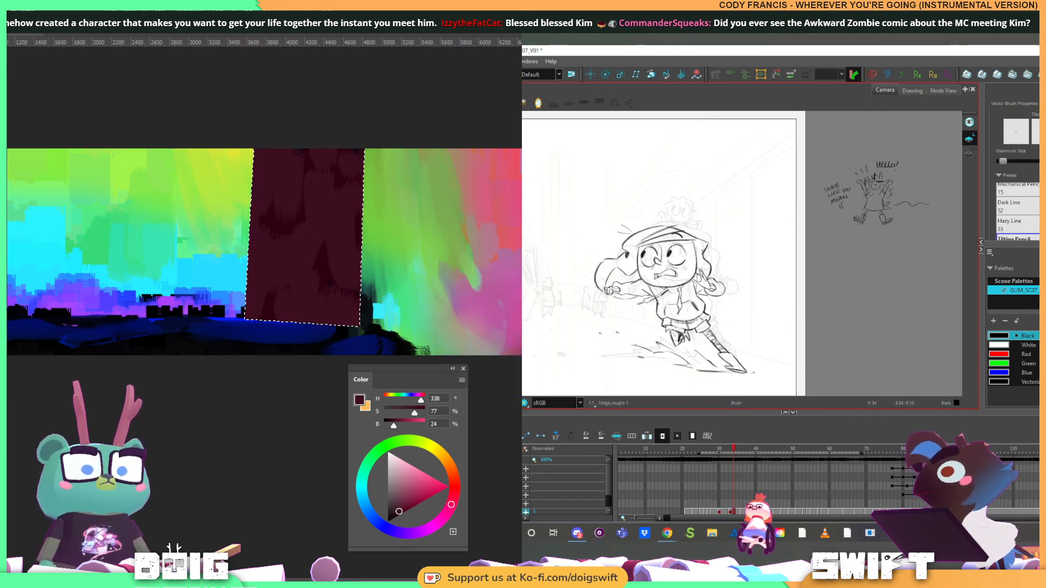
Adjust the building's Hue/Saturation for a richer, more saturated maroon
key(ctrl+u)
key(f)
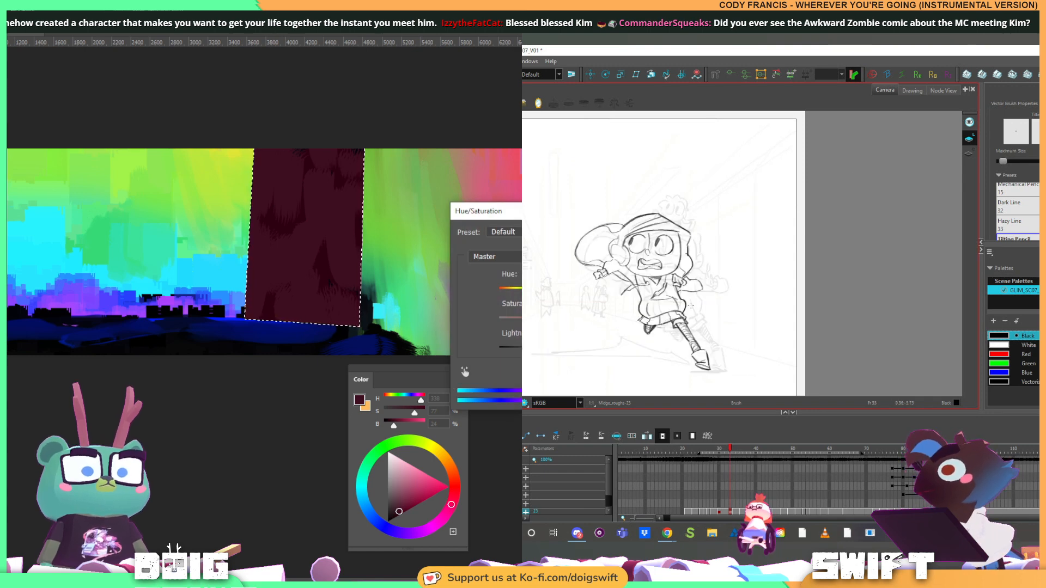
key(g)
key(g)
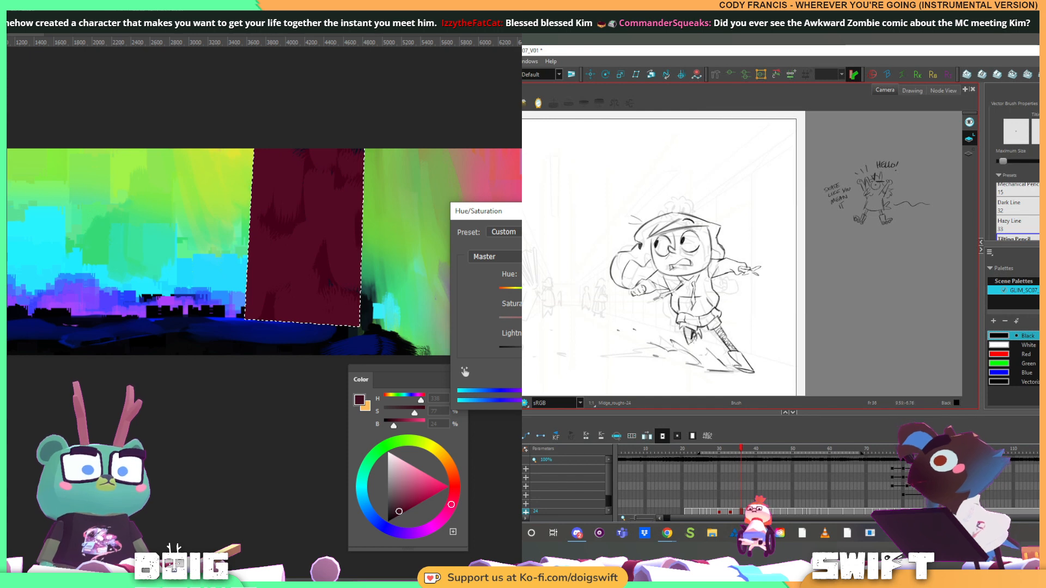
key(Return)
Flip through the girl's drawings and adjust the selected rough lines of her front foot
key(f)
key(f)
key(f)
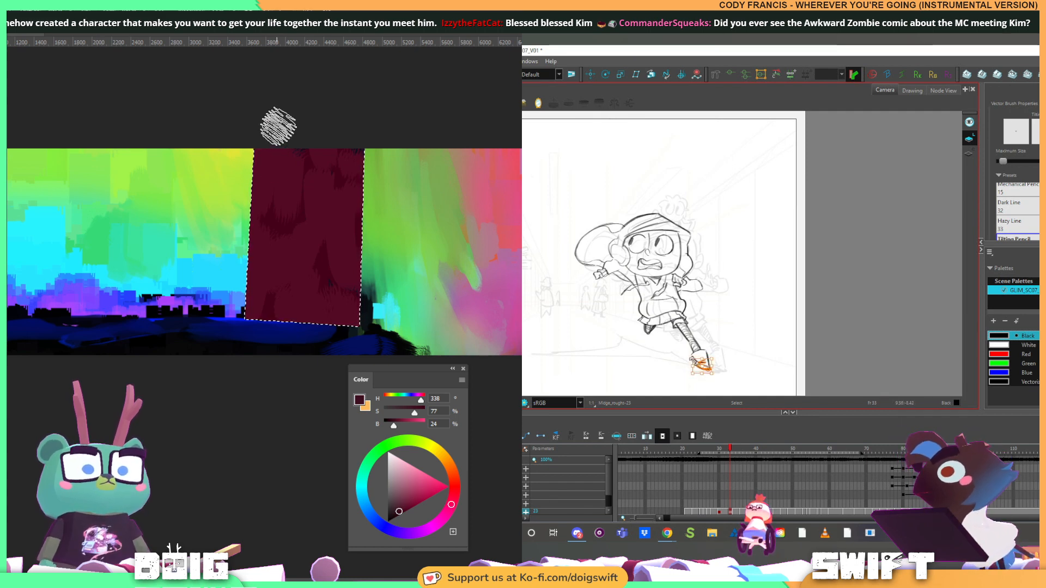
mouse_move(713, 358)
mouse_down()
mouse_move(720, 373)
mouse_move(703, 362)
mouse_up()
Deselect the building and outline a narrow horizontal lasso band across its top, while comparing adjacent drawings of the girl
key(ctrl+d)
key(l)
alt+click(258, 146)
alt+click(259, 157)
key(alt+b)
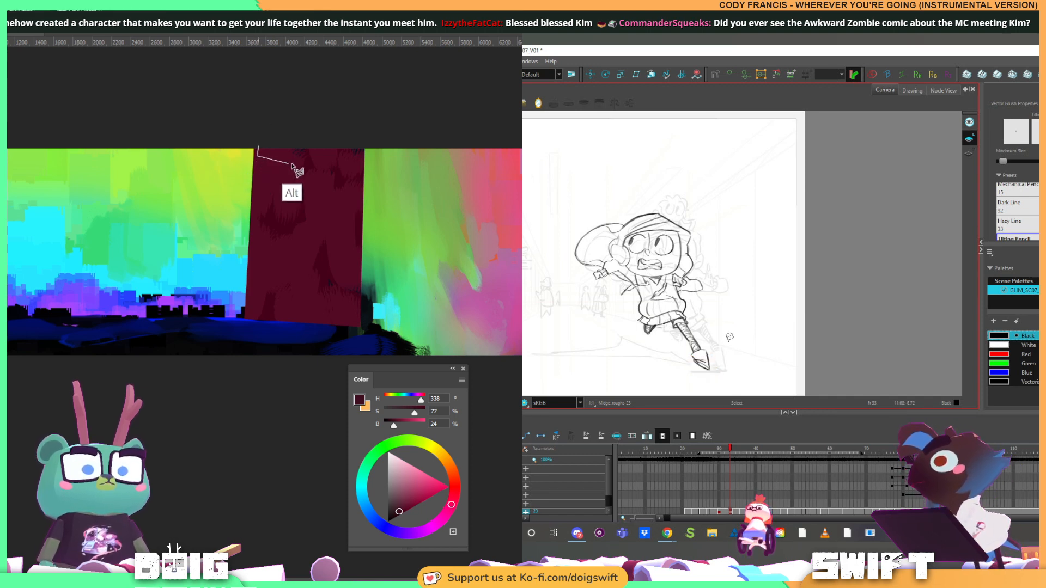
key(g)
key(f)
key(g)
alt+click(362, 158)
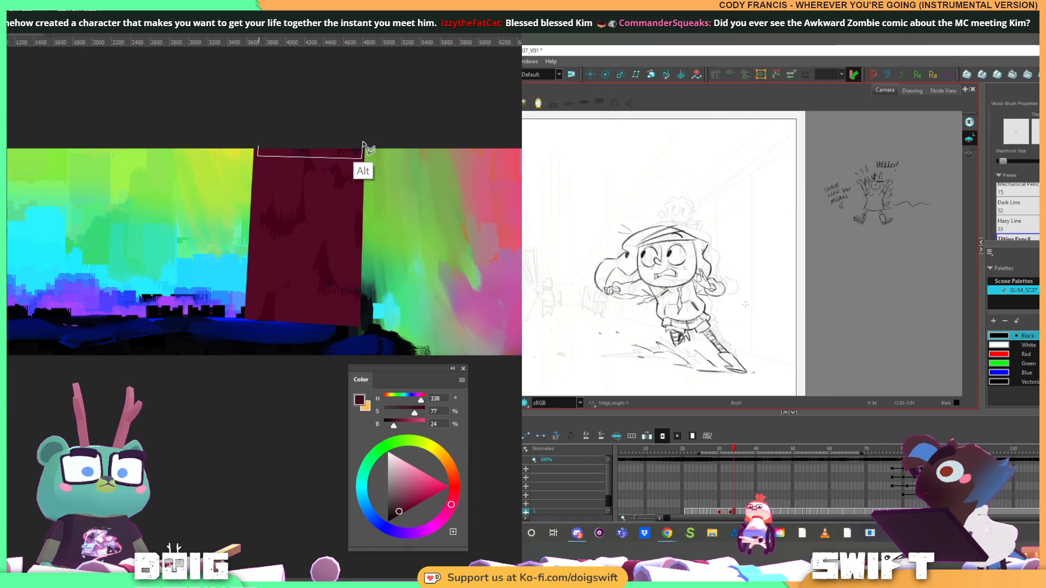
alt+click(362, 140)
key(f)
key(f)
key(g)
key(g)
Add a second horizontal band below the first to the lasso selection, and select the rough lines of the girl's extended leg
key(f)
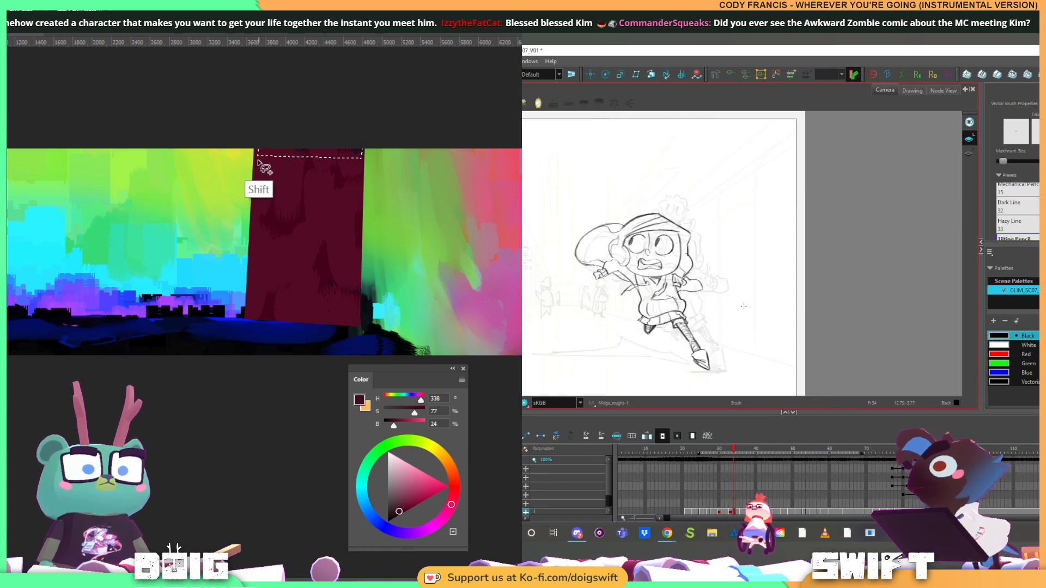
shift+click(258, 161)
key(f)
key(f)
key(g)
key(g)
alt+click(257, 176)
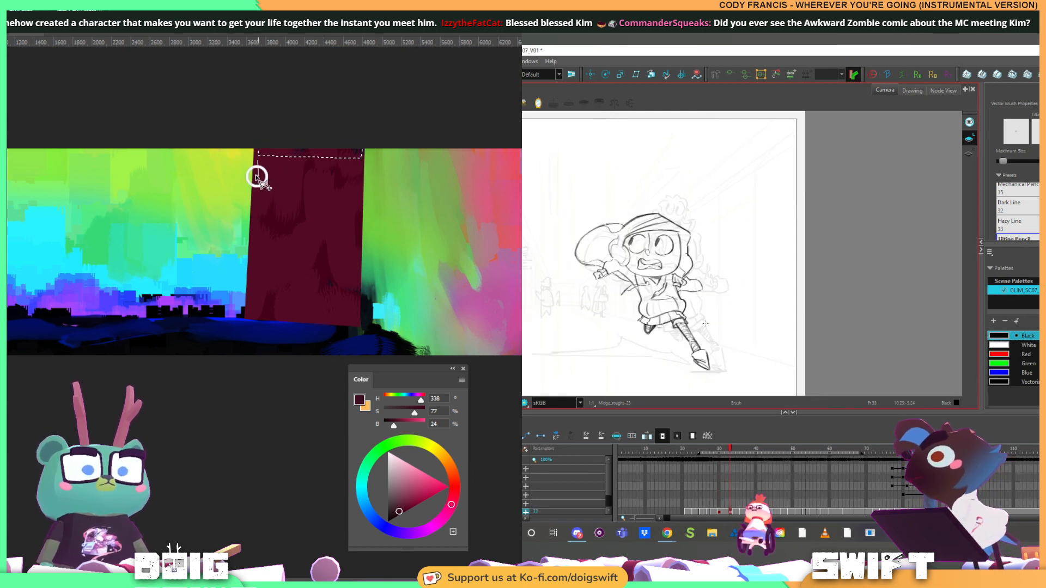
key(alt+s)
mouse_move(702, 334)
mouse_down()
mouse_move(680, 351)
mouse_move(718, 364)
mouse_move(685, 322)
mouse_move(674, 326)
mouse_move(692, 323)
mouse_move(673, 336)
mouse_move(710, 374)
mouse_move(691, 332)
mouse_up()
alt+click(361, 163)
alt+click(360, 181)
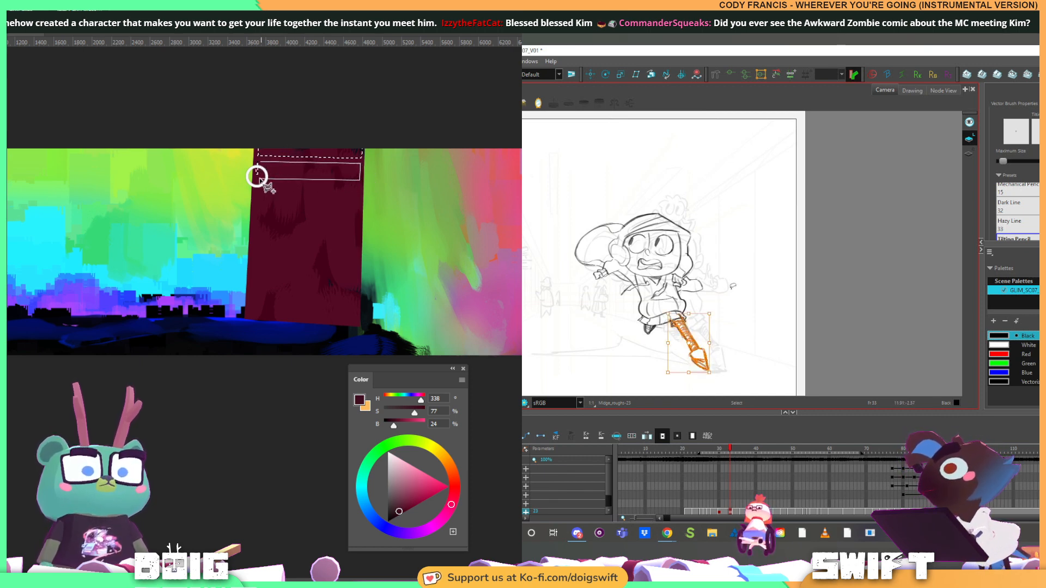
key(alt+b)
key(f)
alt+click(256, 176)
Advance to a later drawing of the running girl and add a third horizontal band to the building's selection
key(g)
key(g)
key(g)
key(g)
key(g)
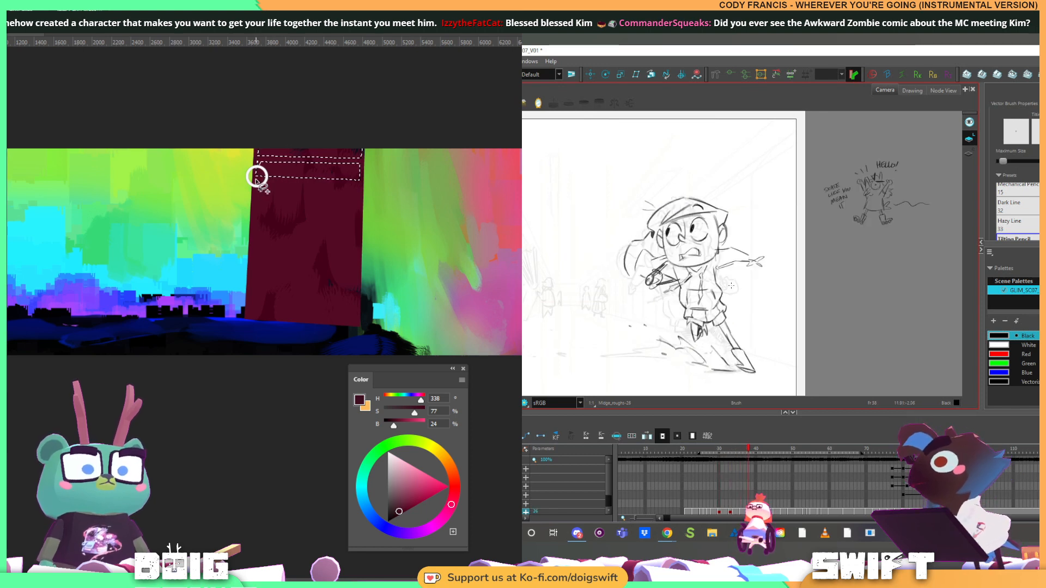
alt+click(357, 198)
alt+click(358, 185)
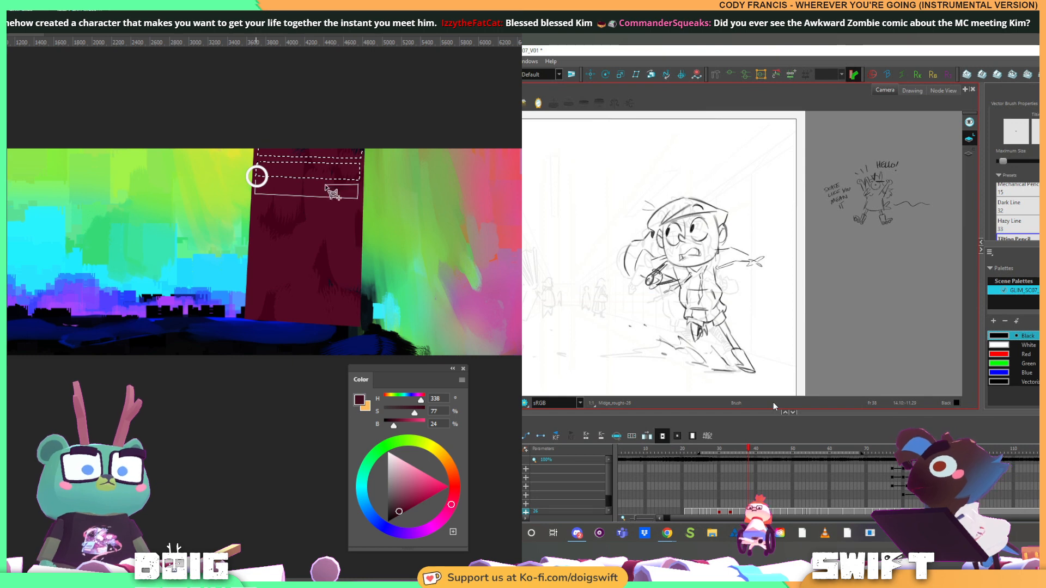
alt+click(256, 181)
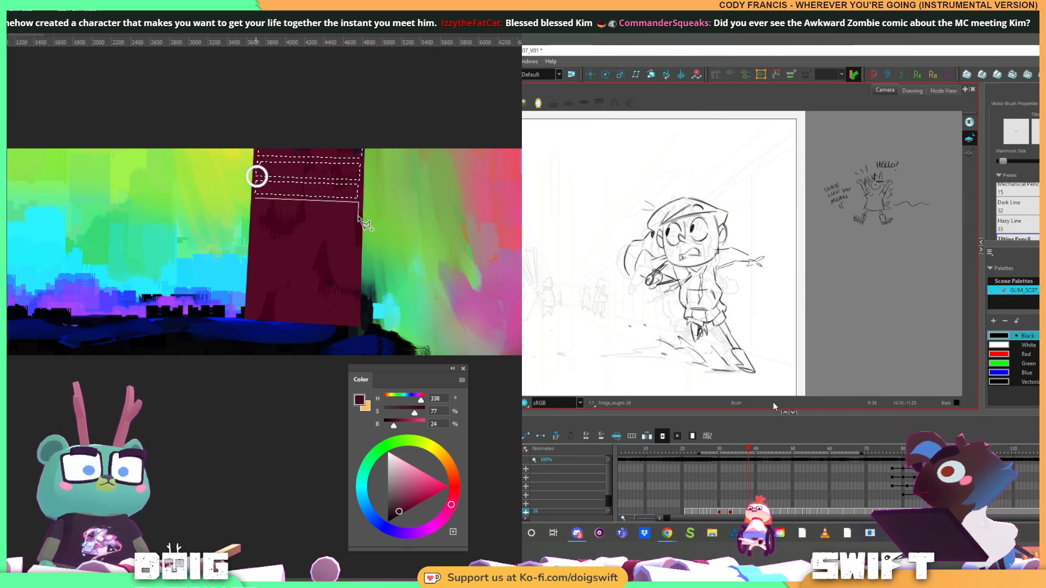
Add a fourth and a fifth horizontal band to the selection, continuing down the maroon building
alt+click(359, 217)
alt+click(256, 216)
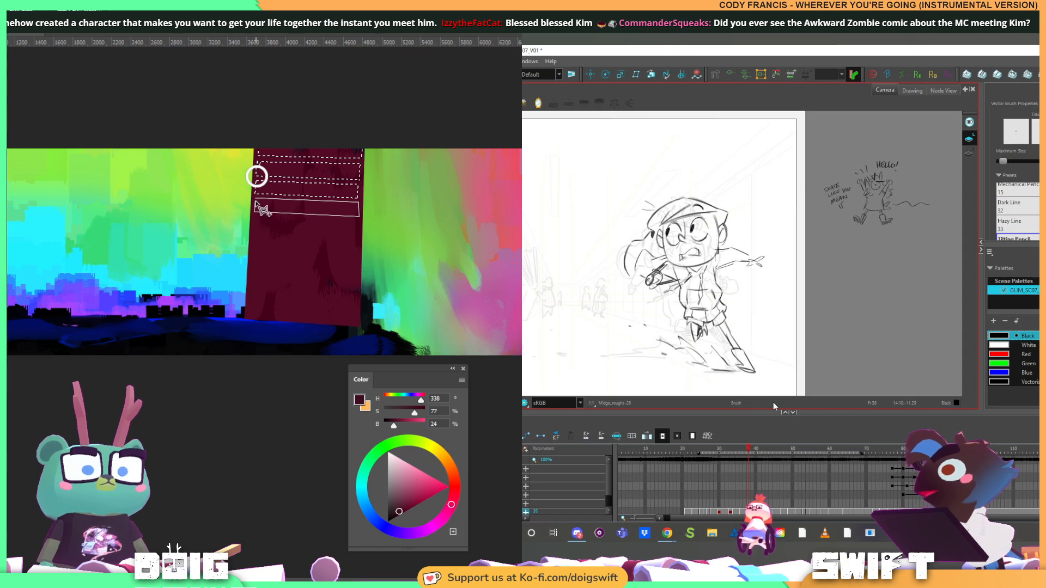
alt+click(255, 202)
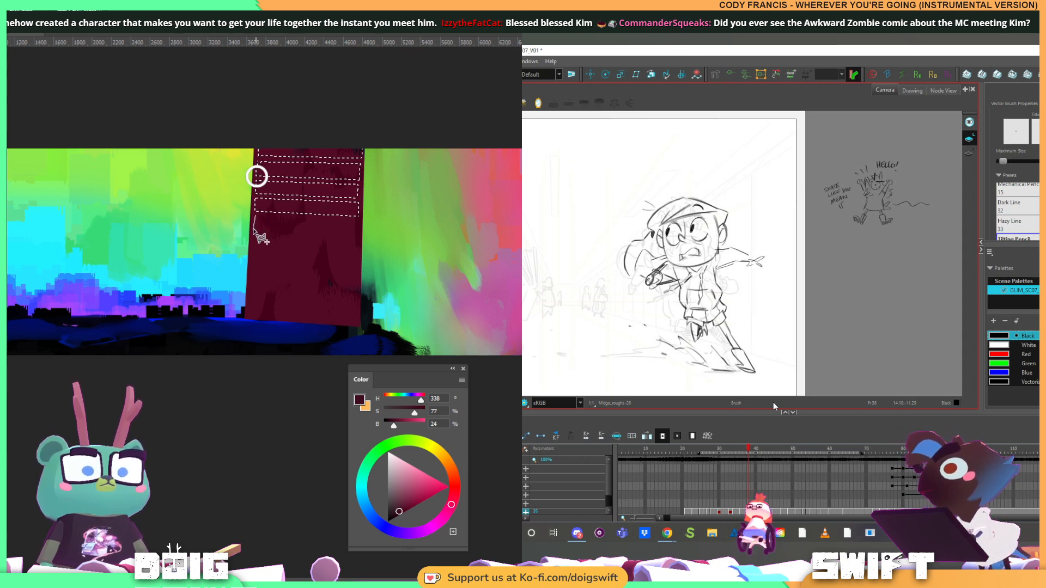
alt+click(253, 231)
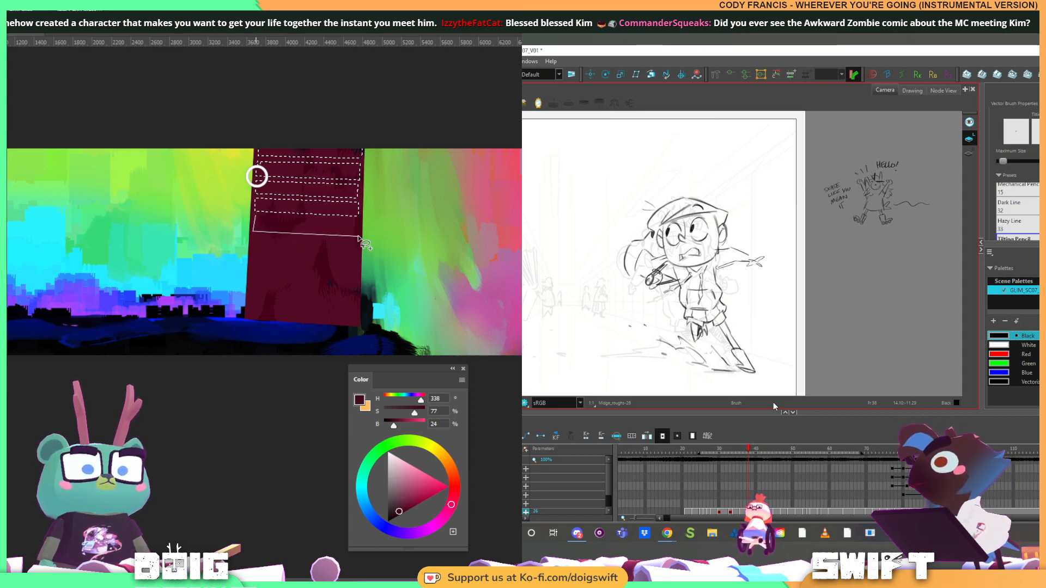
alt+click(358, 236)
alt+click(358, 221)
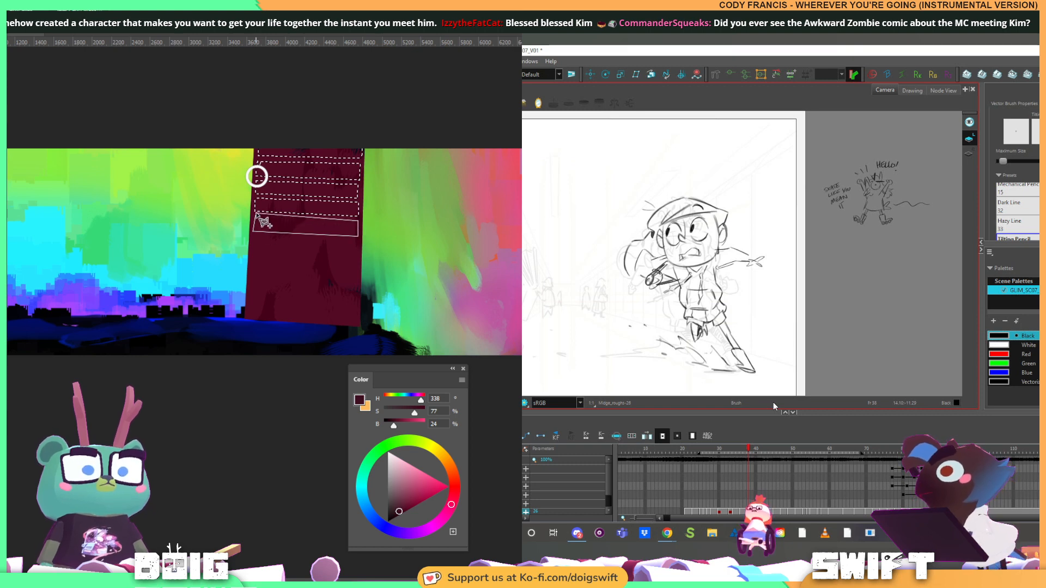
alt+click(257, 216)
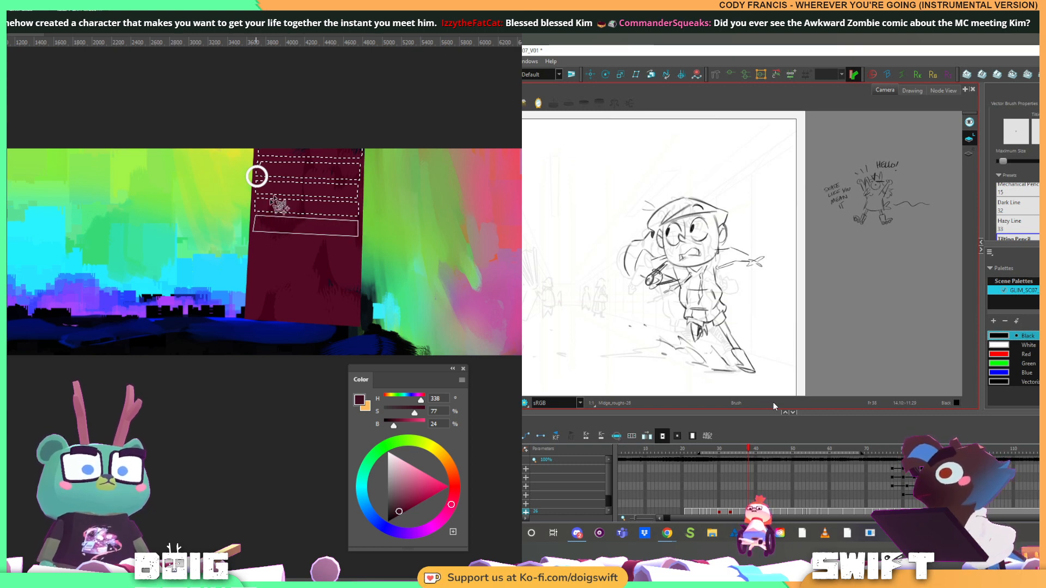
Set the paint colour to a burnt orange (H 15, S 65, B 66) and fill the selected bands of the maroon building
click(457, 473)
click(415, 490)
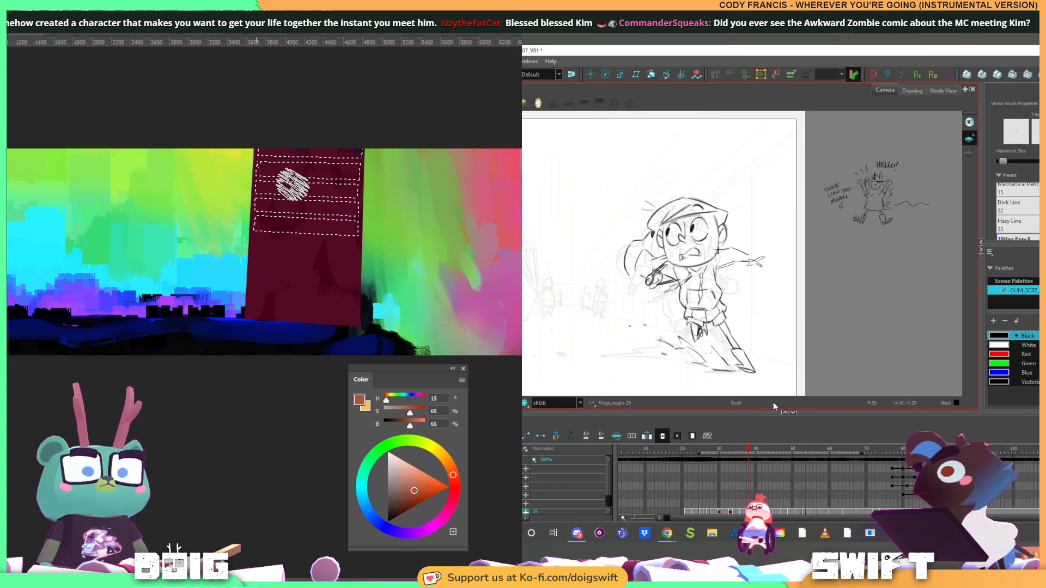
drag(270, 226, 279, 149)
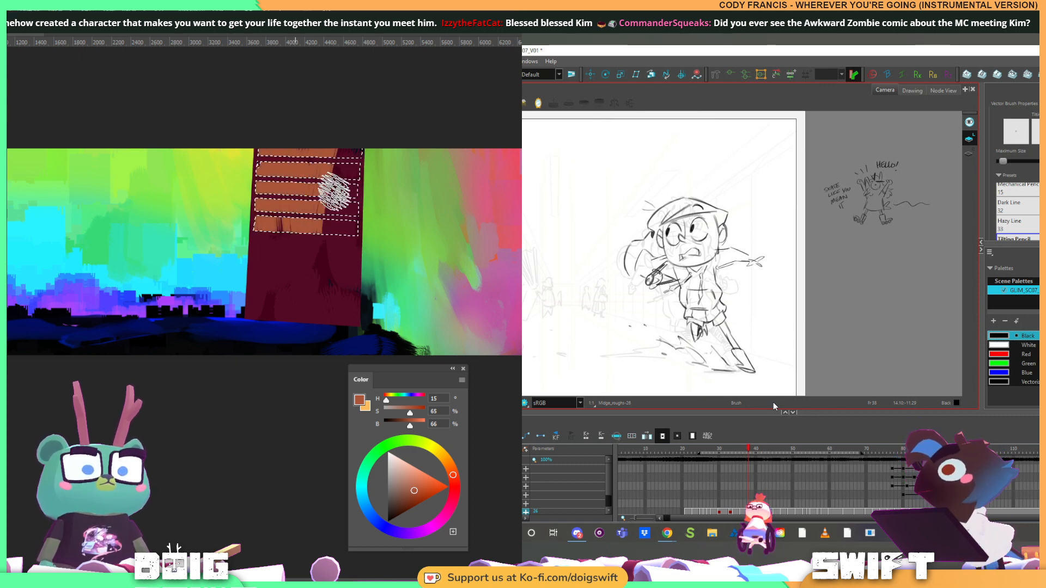
drag(355, 218, 339, 157)
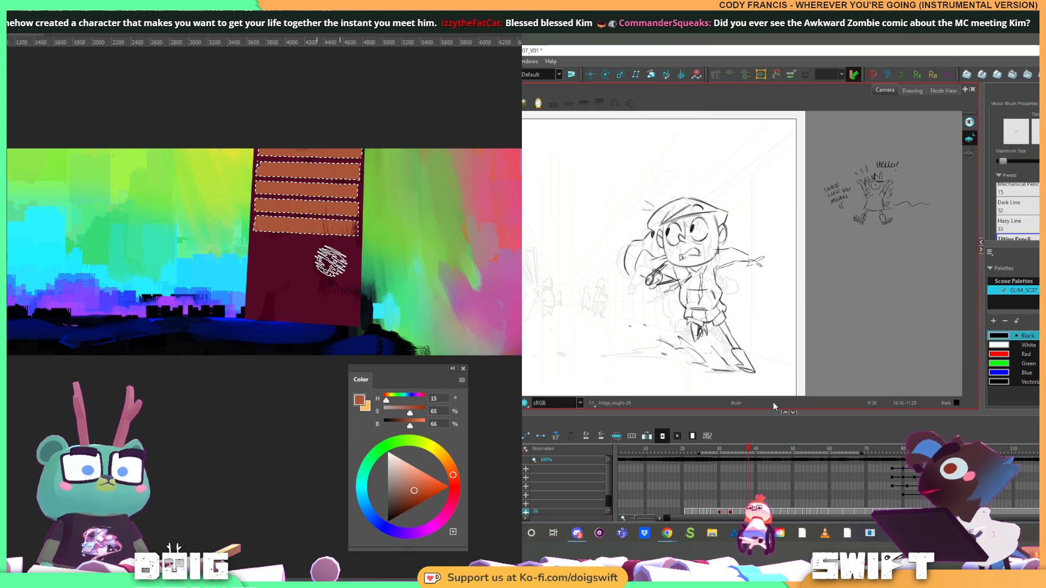
Set the paint colour to purple (H 313, S 85, B 43) and paint over the selected bands
click(439, 520)
click(410, 504)
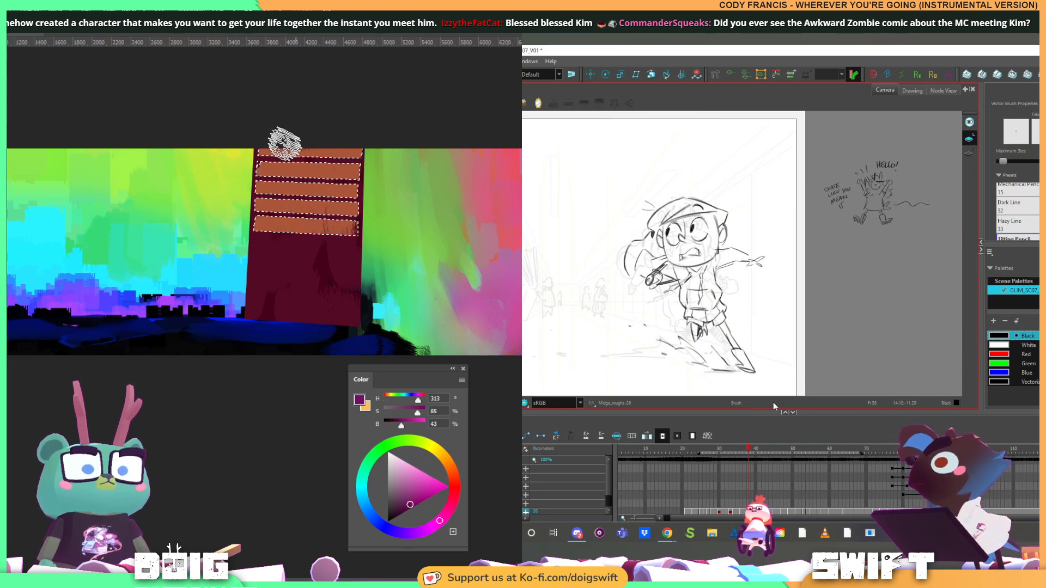
drag(264, 164, 266, 223)
mouse_move(330, 223)
mouse_down()
mouse_move(344, 144)
mouse_move(352, 241)
mouse_move(361, 132)
mouse_move(343, 224)
mouse_move(286, 177)
mouse_move(354, 148)
mouse_move(356, 232)
mouse_move(286, 232)
mouse_move(338, 222)
mouse_up()
Set the paint colour to blue (H 230, S 59, B 68) while flipping between neighbouring drawings of the running girl
key(comma)
key(period)
key(comma)
key(comma)
key(comma)
key(comma)
click(375, 527)
key(period)
key(comma)
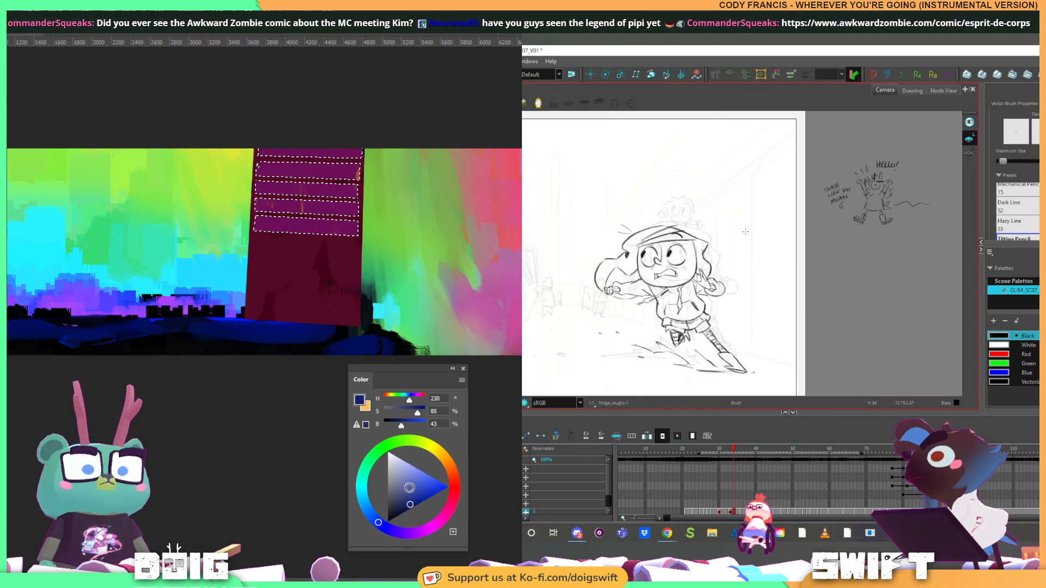
click(412, 489)
key(comma)
key(comma)
key(comma)
key(period)
key(period)
key(period)
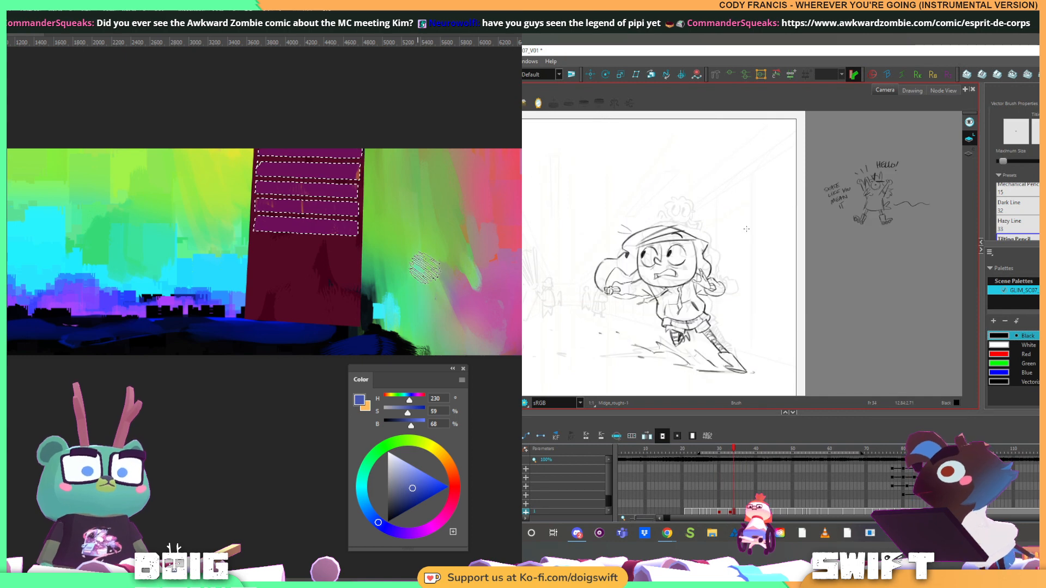
Flip back and forth through the running girl's drawings to compare how her poses follow one another
key(comma)
key(comma)
key(comma)
key(comma)
key(comma)
key(comma)
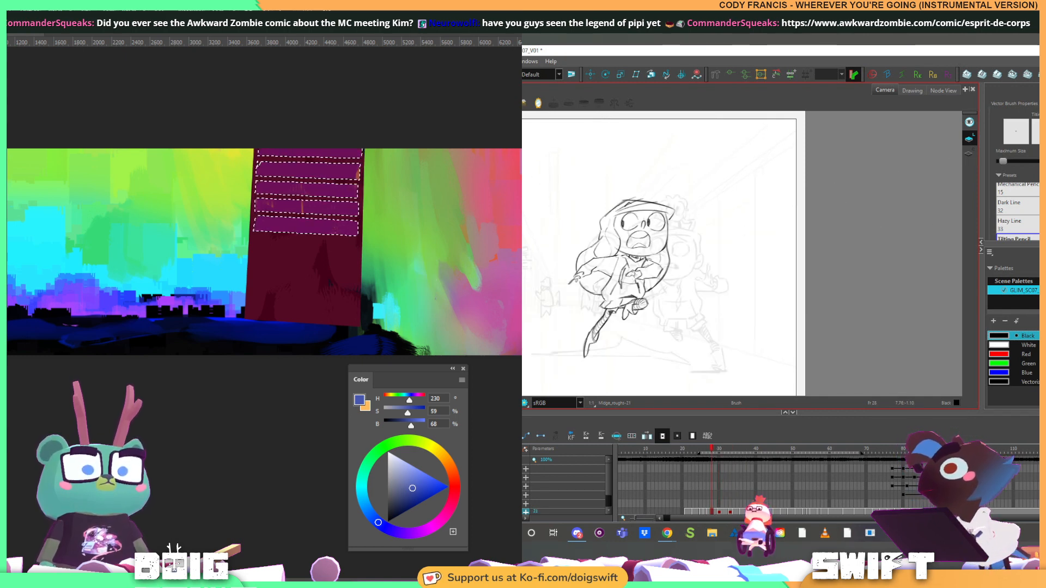
key(period)
key(period)
key(period)
key(period)
key(period)
key(period)
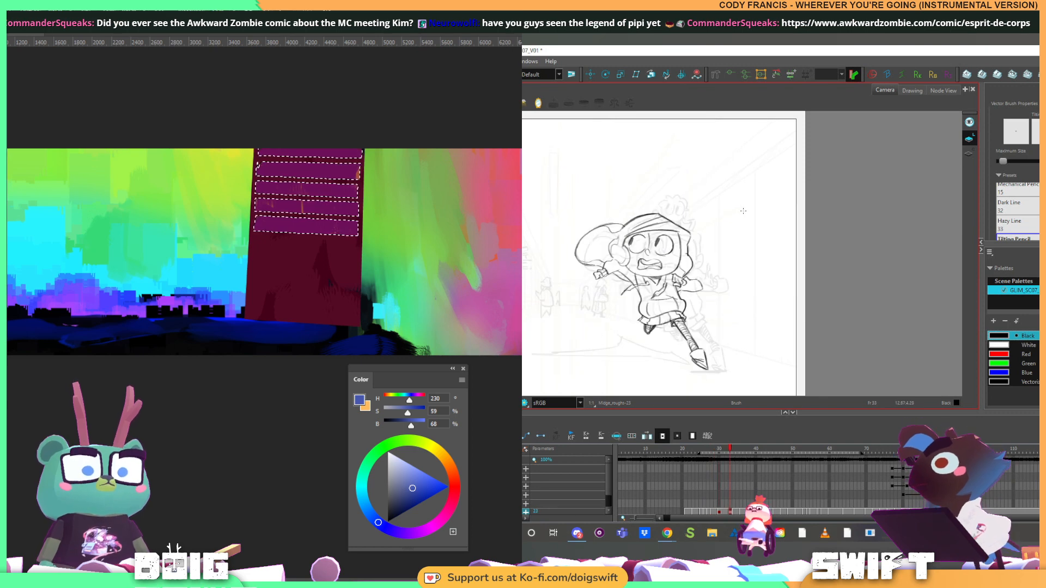
key(period)
key(period)
Reduce the brush size and paint thin blue vertical strokes across the building's top band, while checking adjacent drawings of the girl
key(bracketleft)
key(bracketleft)
key(bracketleft)
key(bracketleft)
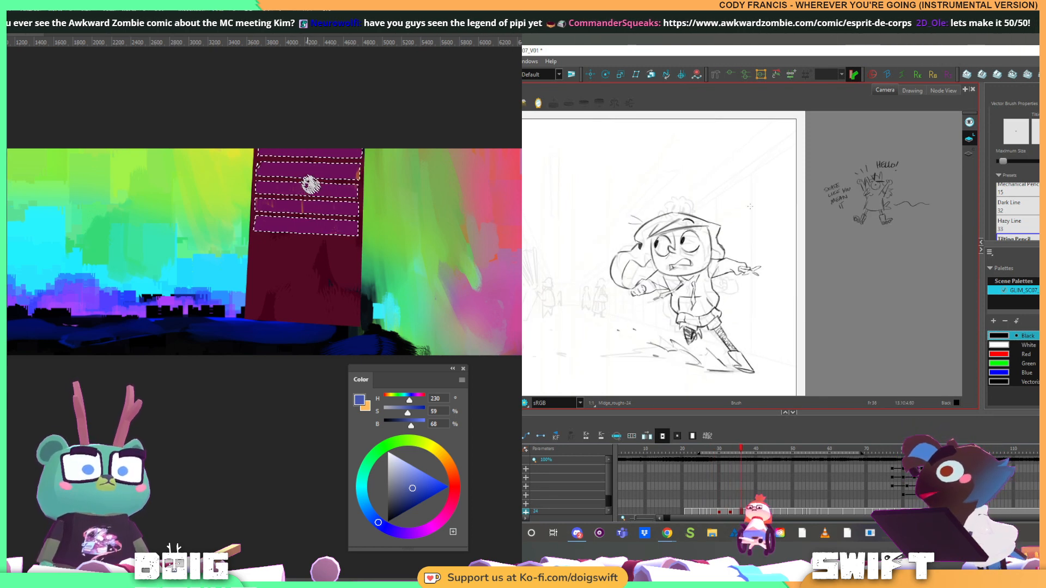
key(comma)
key(comma)
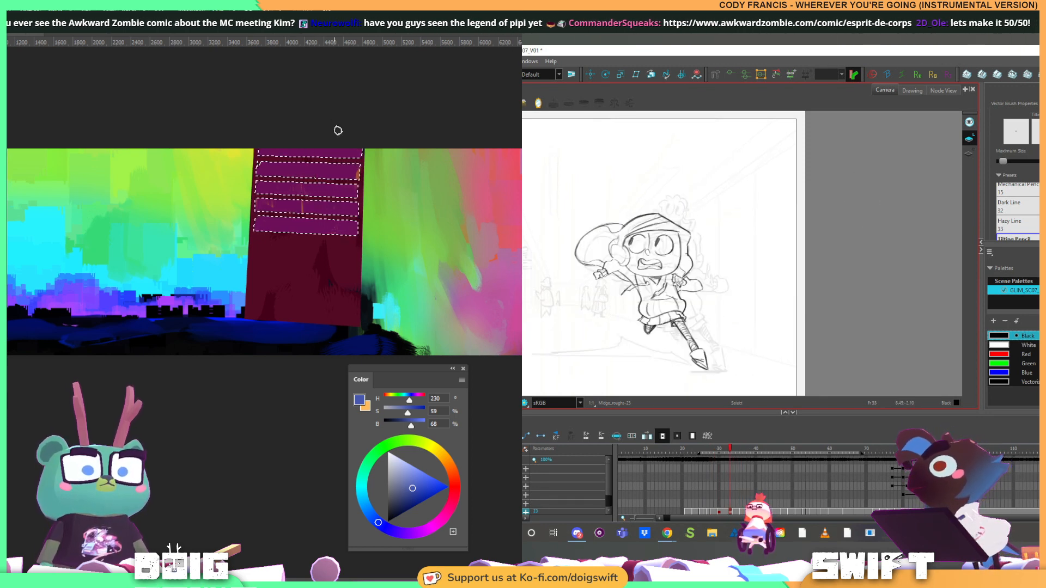
click(679, 283)
key(alt+b)
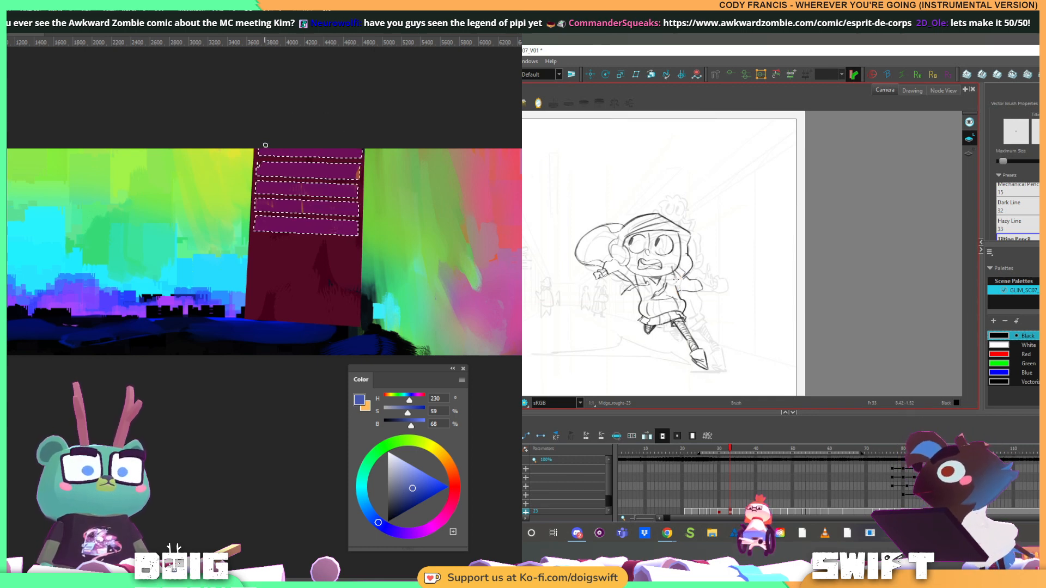
drag(264, 144, 267, 158)
drag(273, 145, 275, 161)
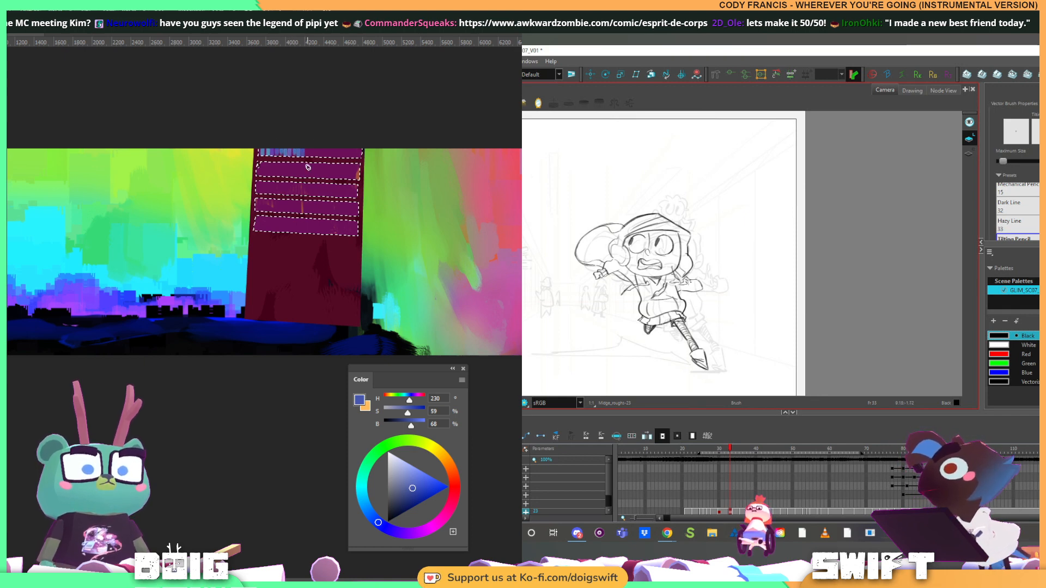
key(f)
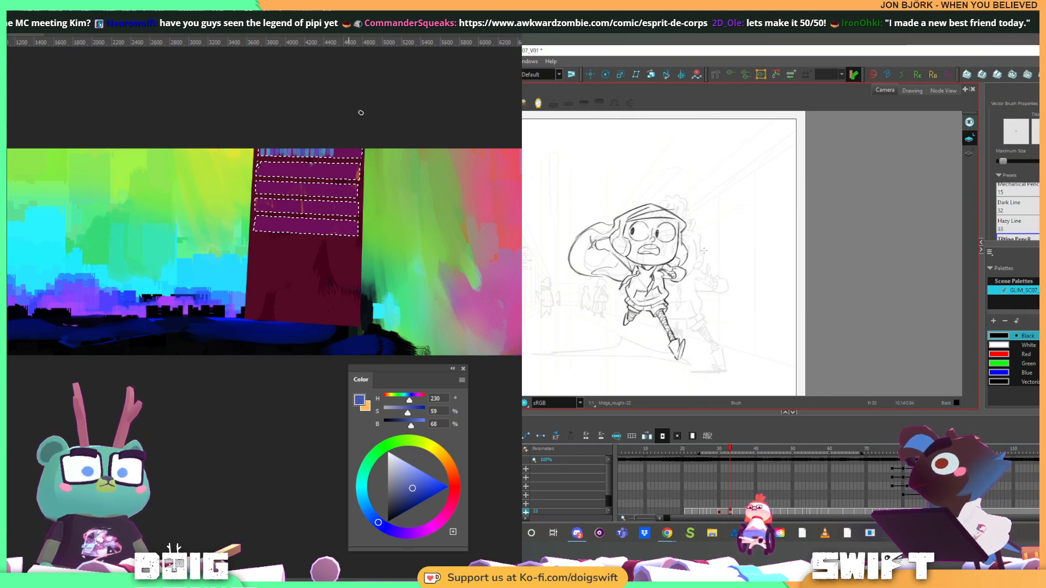
key(g)
mouse_move(340, 145)
mouse_down()
mouse_move(338, 160)
mouse_move(357, 158)
mouse_up()
Paint blue vertical strokes across the second band, and step through the drawings to the girl's pose with the outstretched arm
key(g)
key(f)
key(f)
key(f)
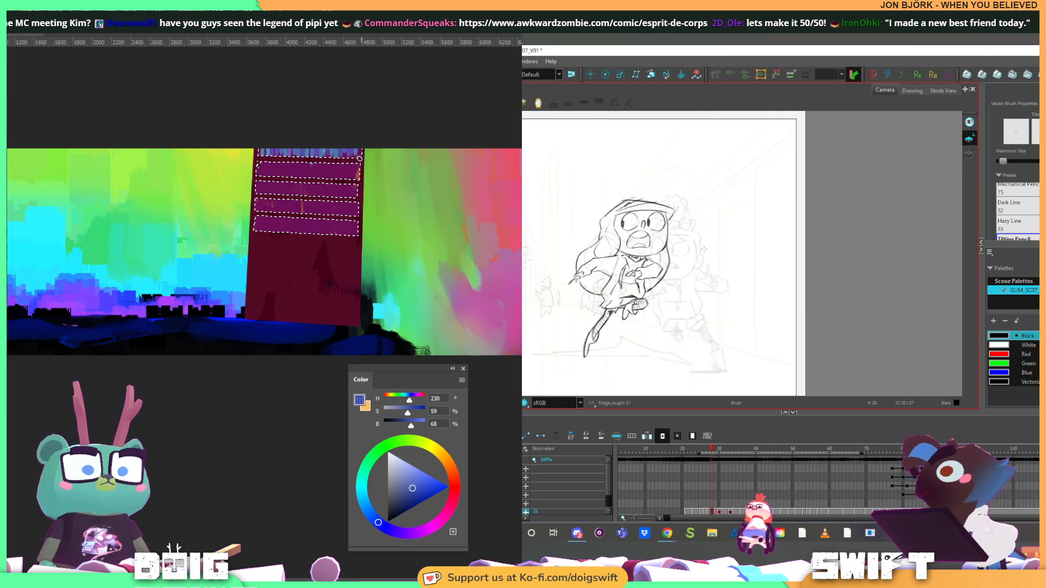
key(g)
key(g)
key(g)
key(g)
key(g)
key(g)
drag(263, 162, 278, 161)
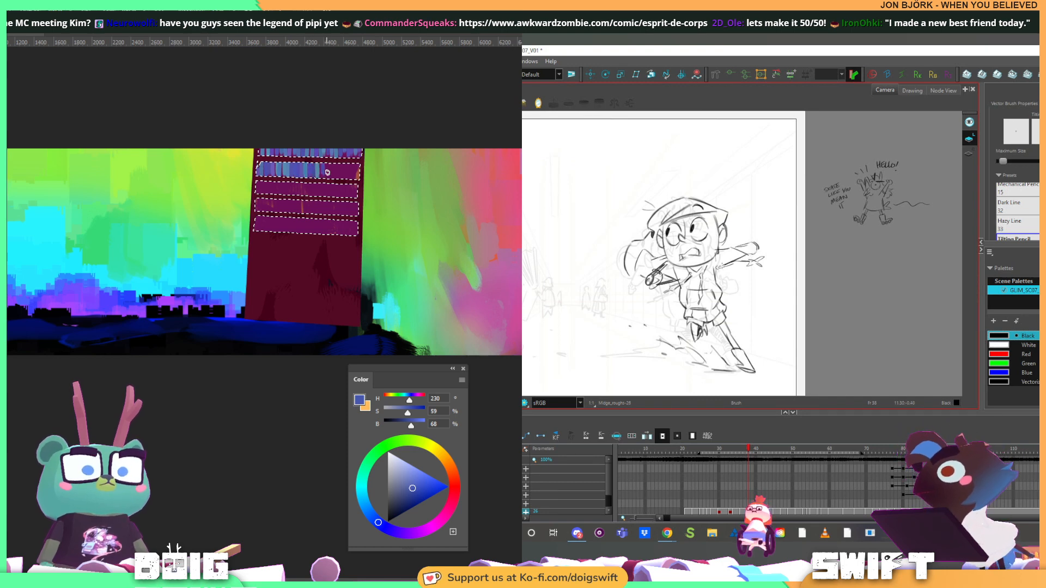
drag(349, 172, 359, 166)
Select the old rough lines of the girl's outstretched hand, and paint blue vertical strokes across the third and fourth bands
click(756, 255)
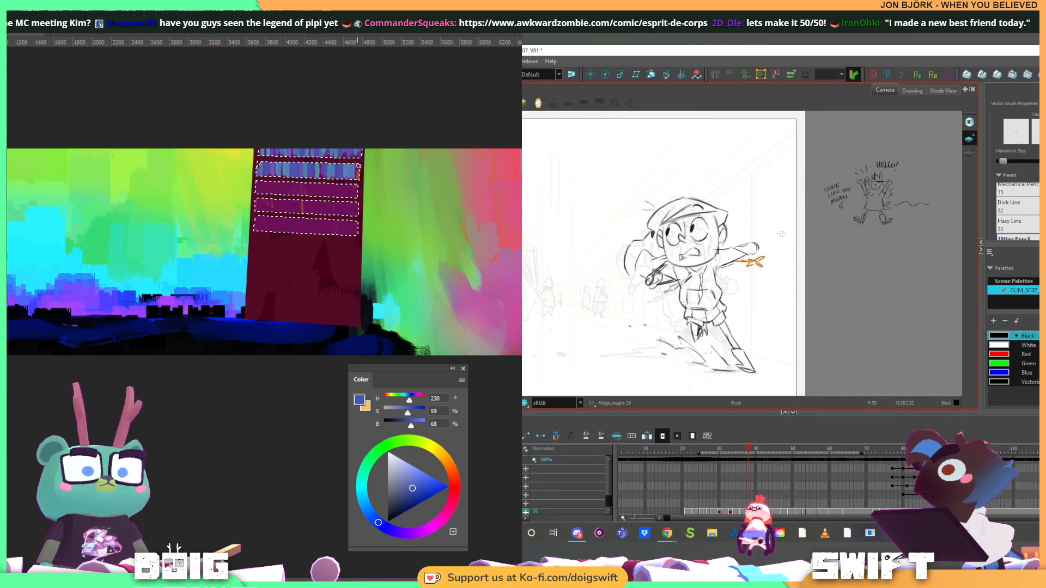
mouse_move(269, 182)
mouse_down()
mouse_move(260, 189)
mouse_move(294, 187)
mouse_move(299, 200)
mouse_move(331, 184)
mouse_up()
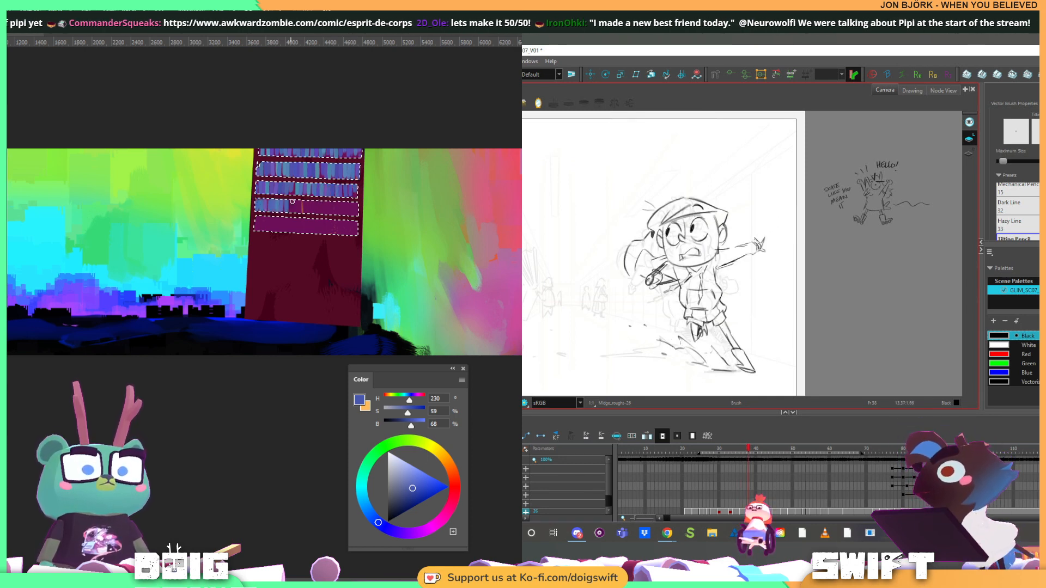
mouse_move(292, 202)
mouse_down()
mouse_move(325, 224)
mouse_move(357, 209)
mouse_up()
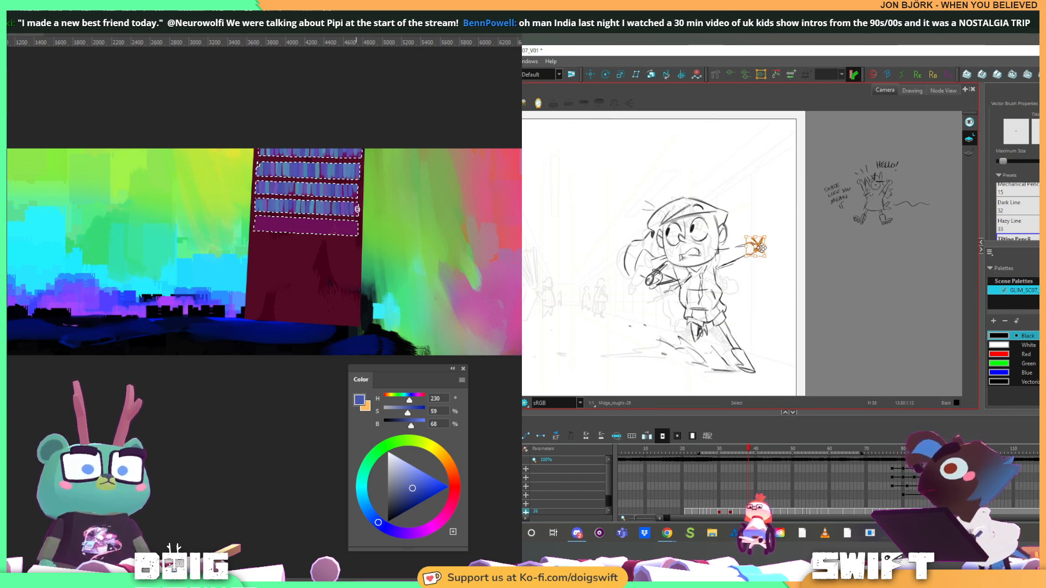
Save the animation scene and paint blue vertical strokes across the building's fifth band
key(alt+b)
key(ctrl+s)
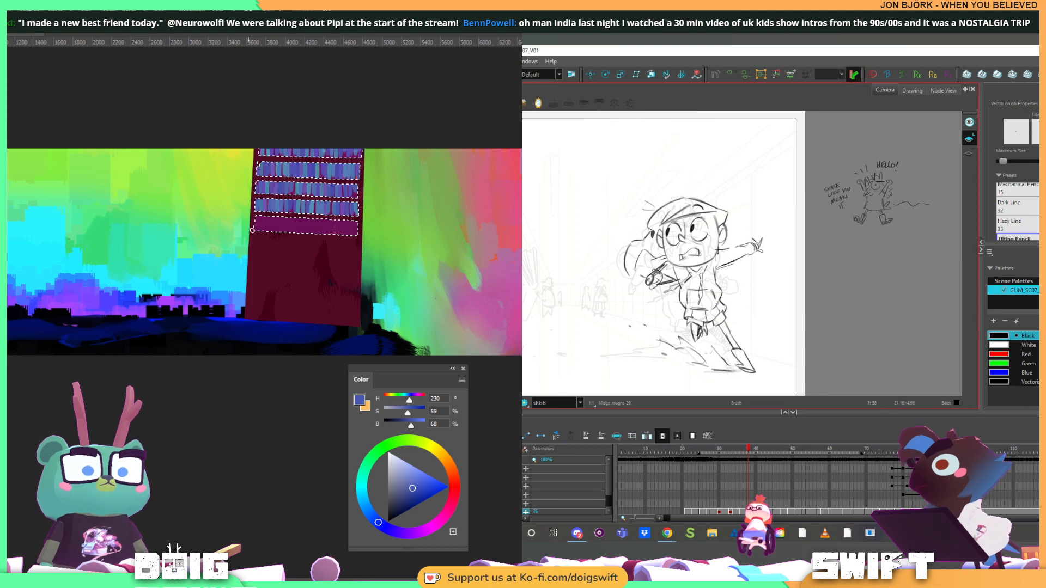
drag(273, 219, 278, 231)
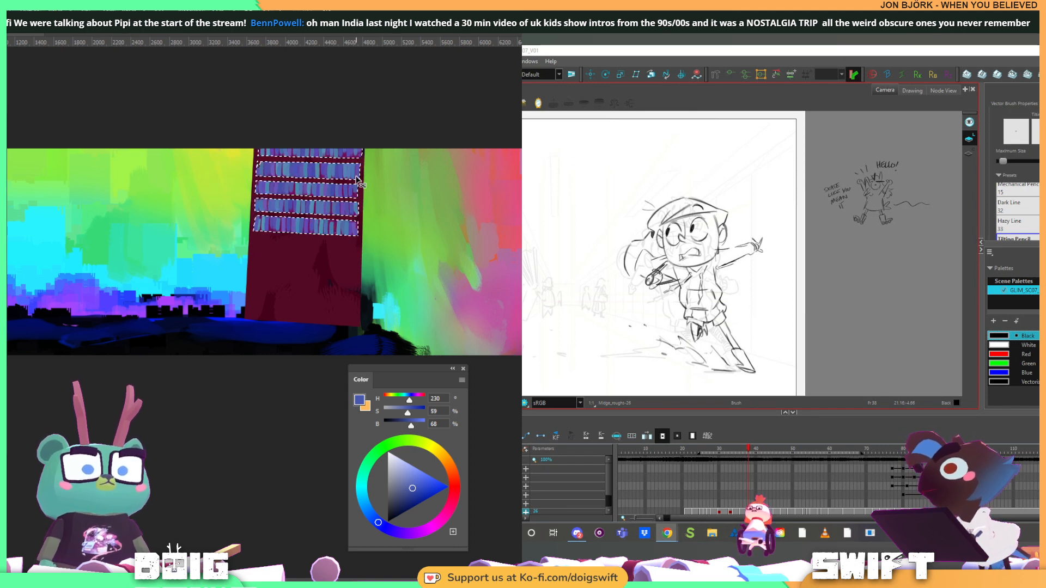
Deselect the bands and copy the painted shelves down to cover the lower part of the building
key(ctrl+d)
drag(312, 197, 308, 283)
drag(312, 286, 310, 272)
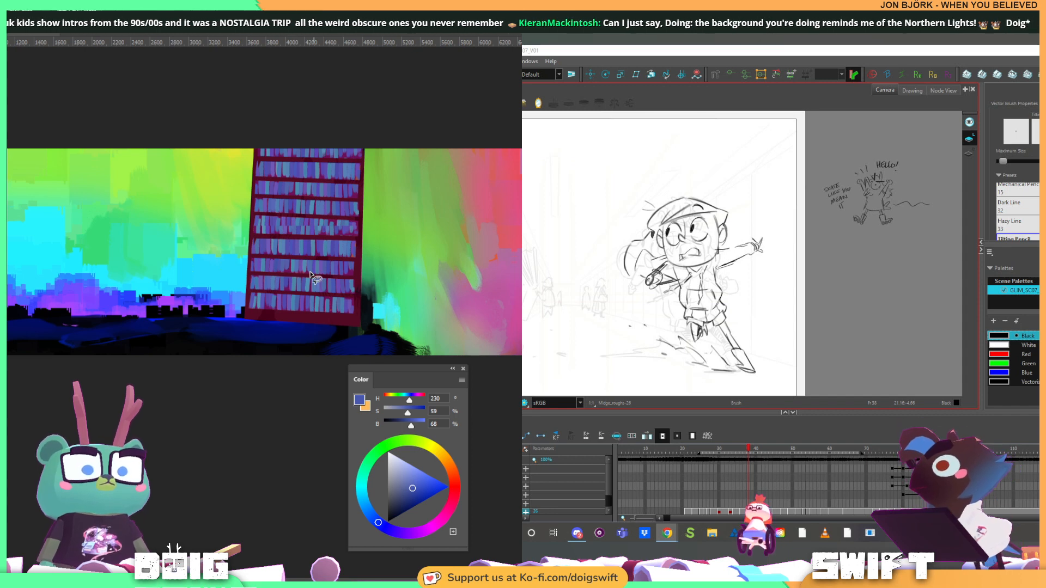
Read the comic page in a maximised browser window and return to the animation scene, while trying a lasso outline around one middle shelf
drag(273, 244, 250, 236)
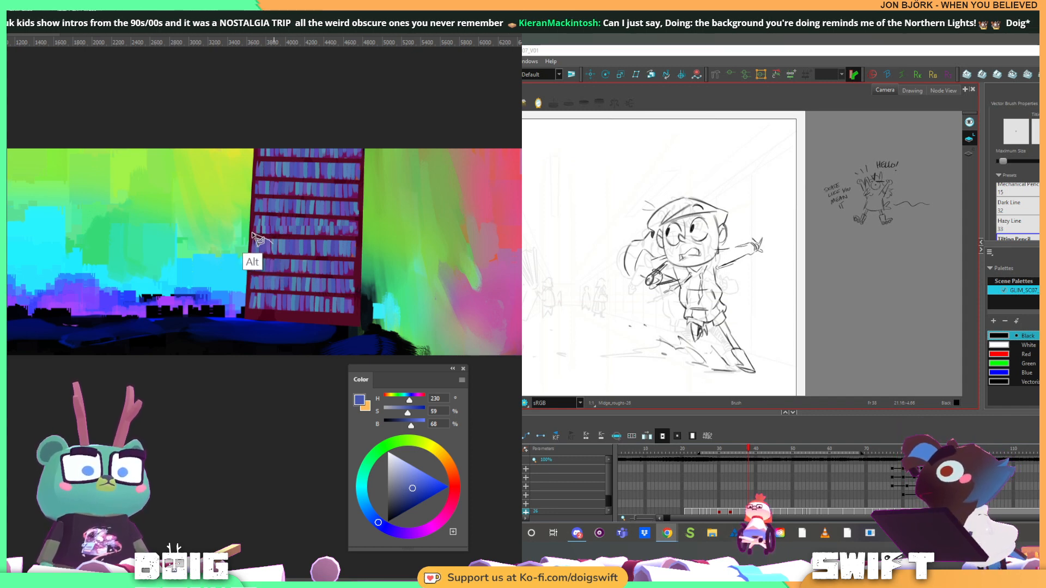
mouse_move(366, 244)
mouse_down()
mouse_move(349, 217)
mouse_move(265, 211)
mouse_move(247, 235)
mouse_up()
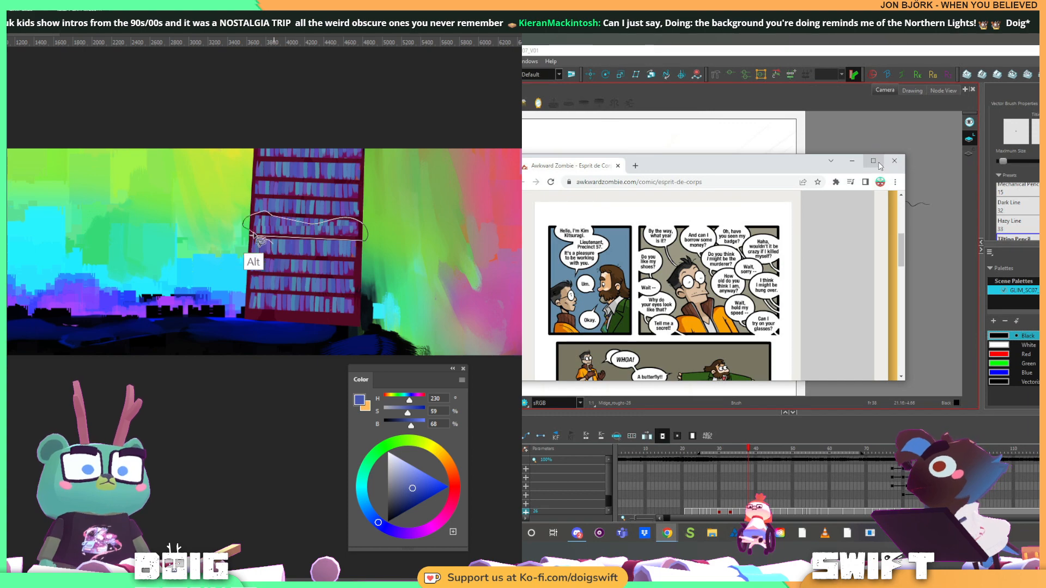
click(873, 161)
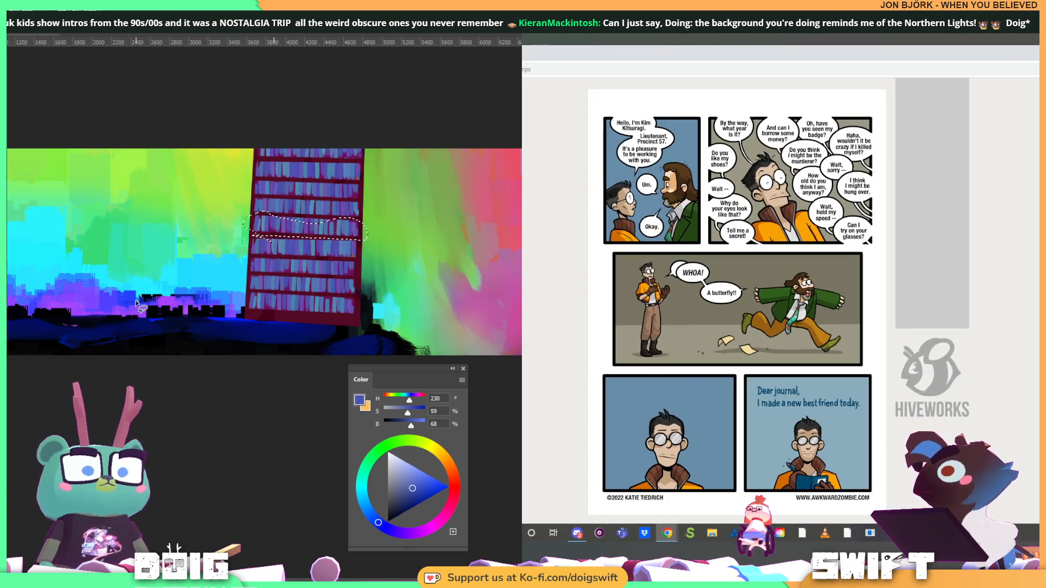
key(ctrl+d)
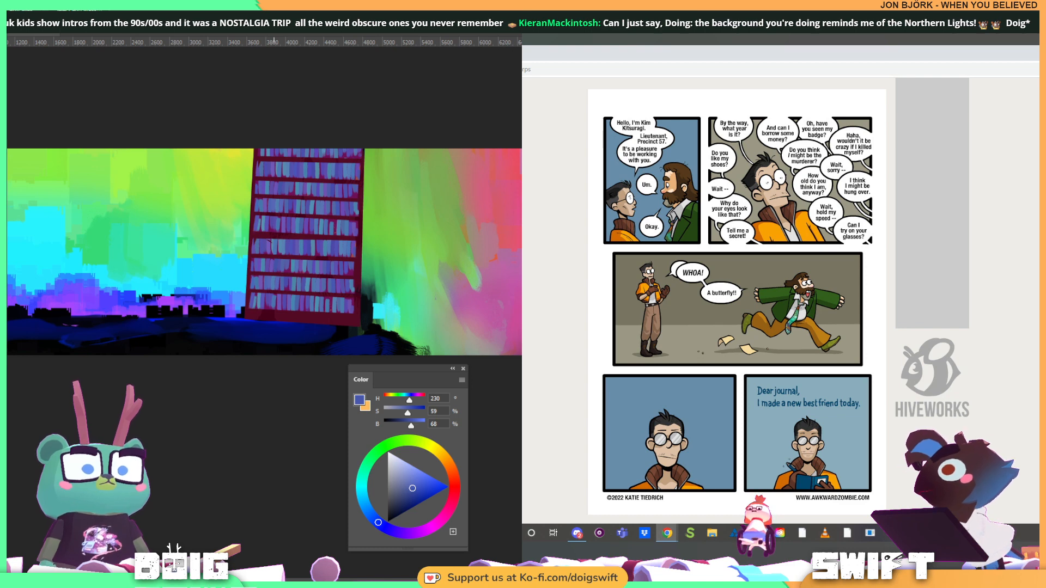
scroll(737, 300, up, 1)
scroll(736, 300, down, 1)
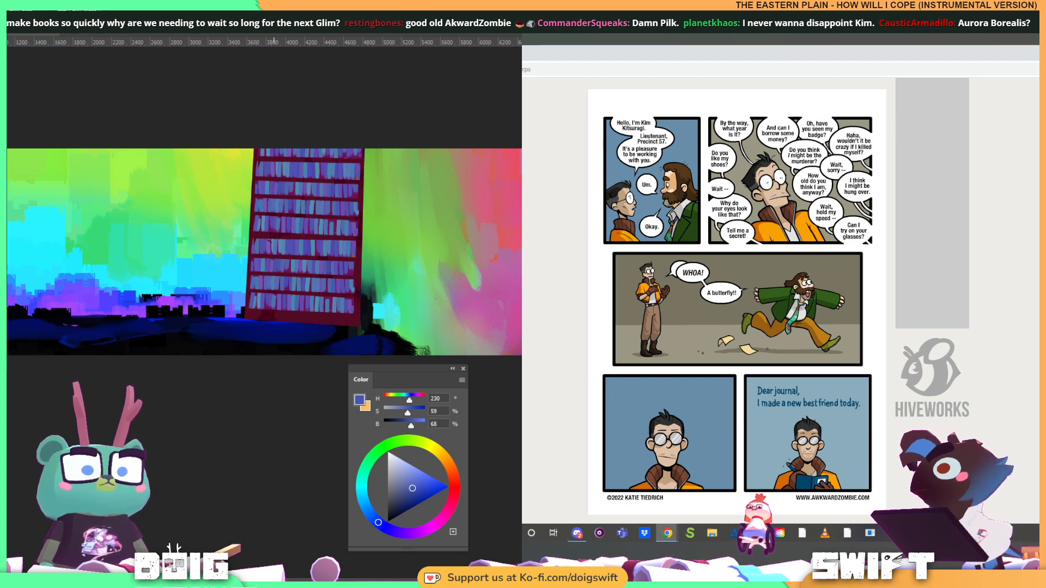
key(alt+Tab)
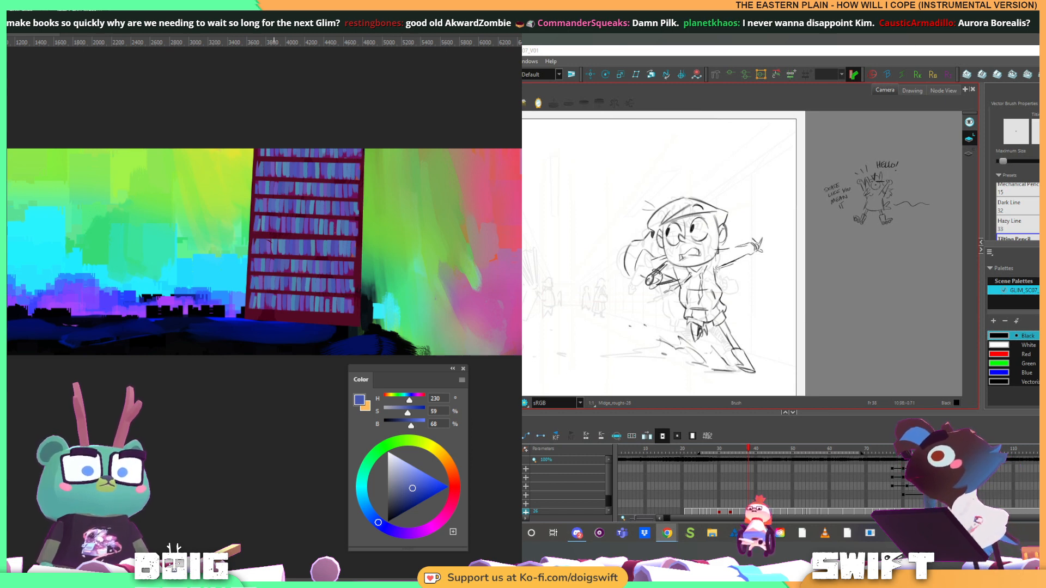
Sketch the side line of the girl's torso under her outstretched arm, delete the unwanted strokes and compare with the adjacent drawing
drag(716, 270, 718, 304)
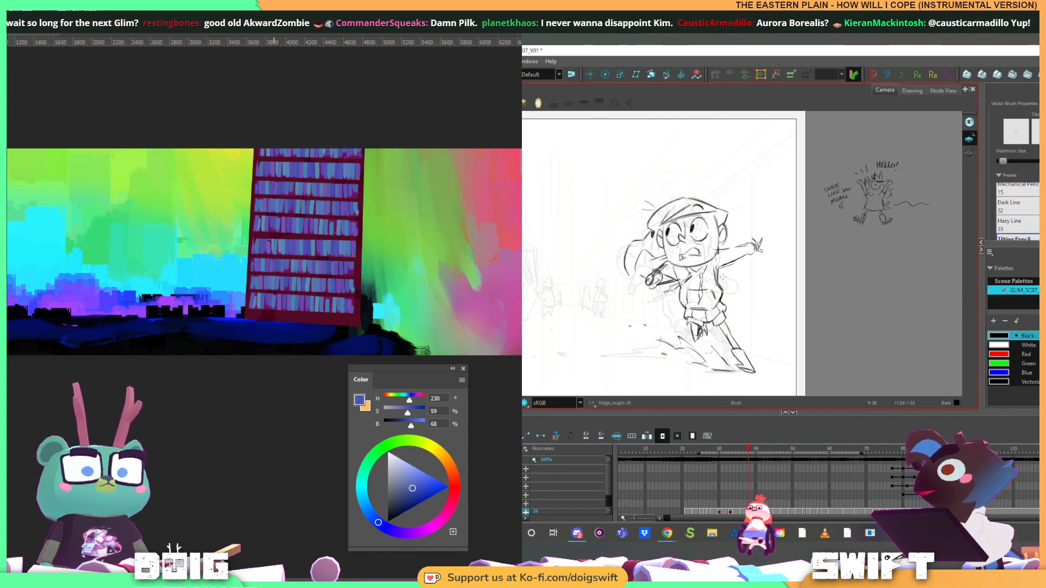
drag(716, 267, 720, 293)
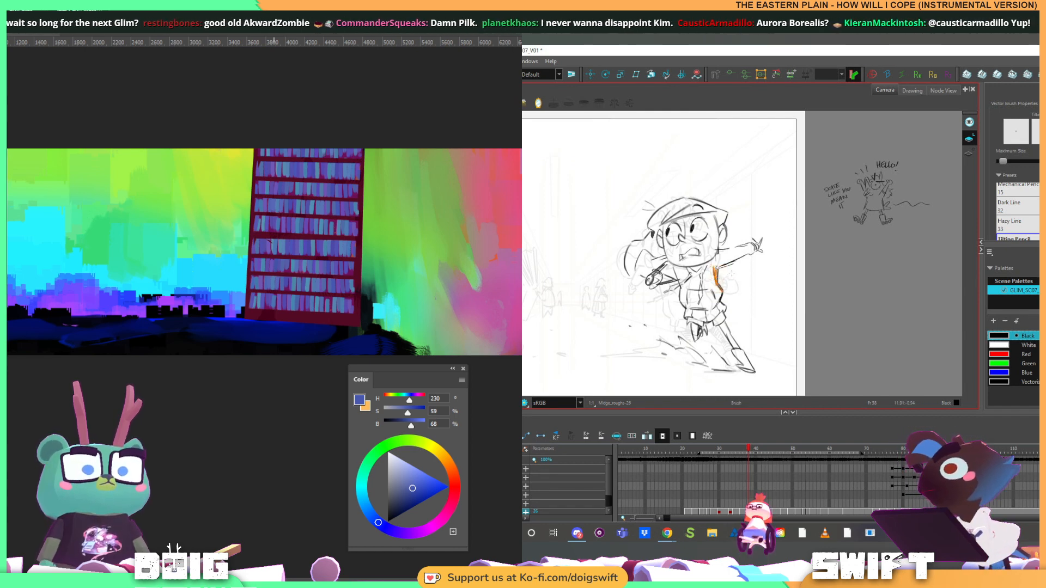
key(Delete)
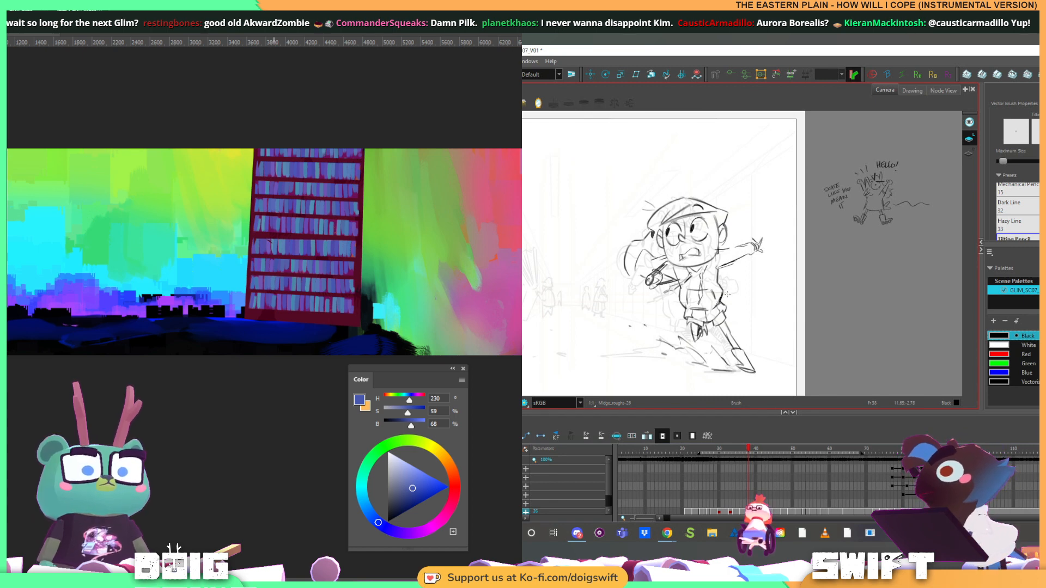
key(f)
key(g)
key(f)
key(g)
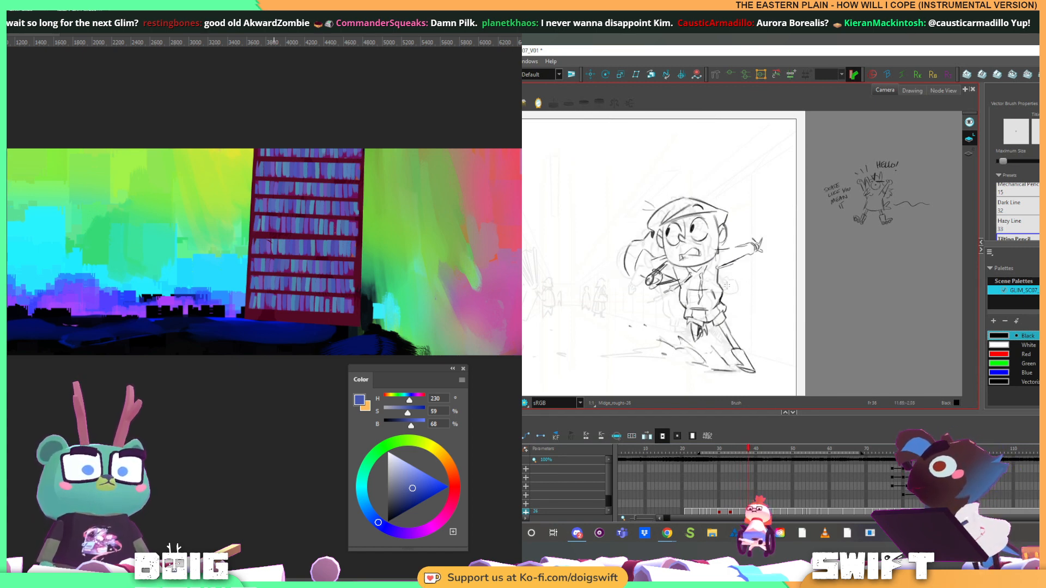
Select the torso's side line, extend it with a short stroke toward the hoodie's hem, and compare with the adjacent drawing
key(alt+s)
key(alt+b)
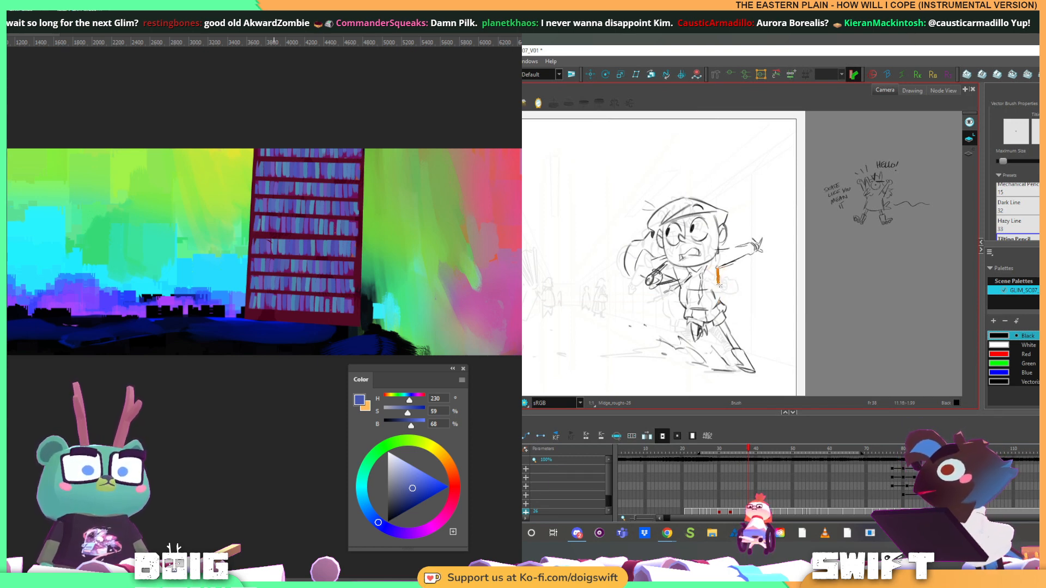
drag(719, 285, 723, 298)
key(f)
key(g)
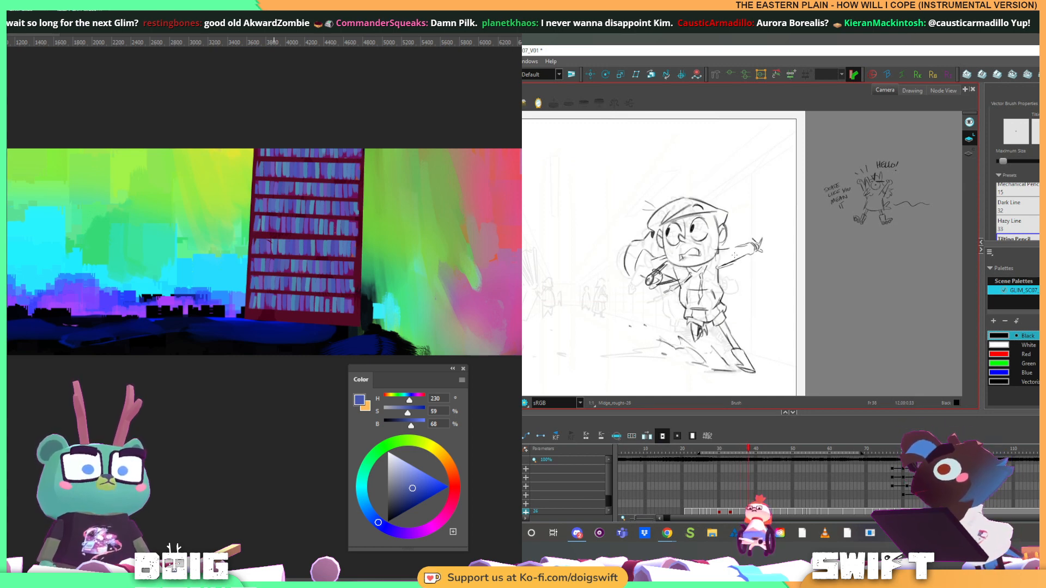
key(f)
key(g)
key(f)
key(g)
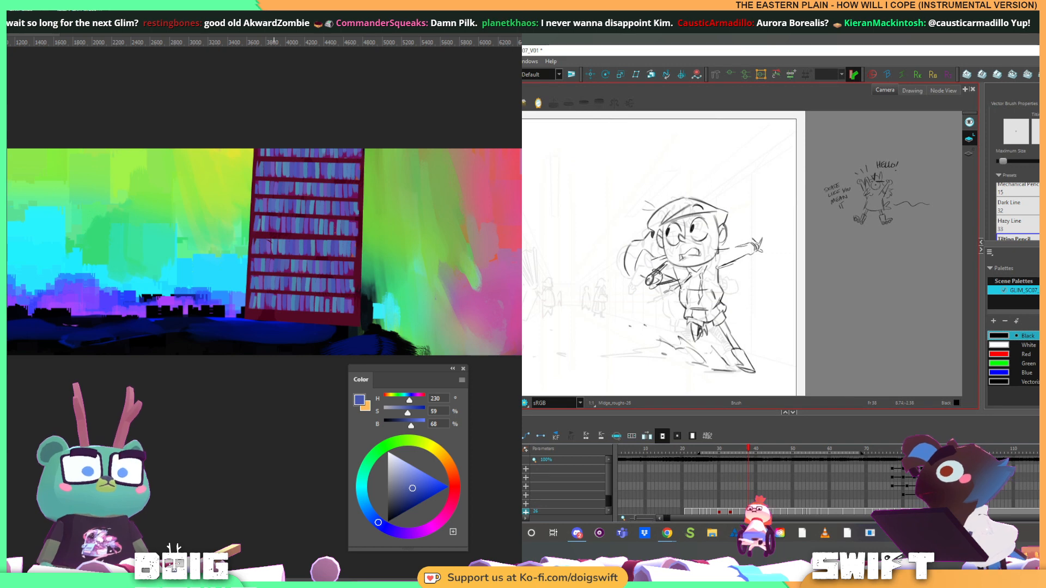
key(alt+s)
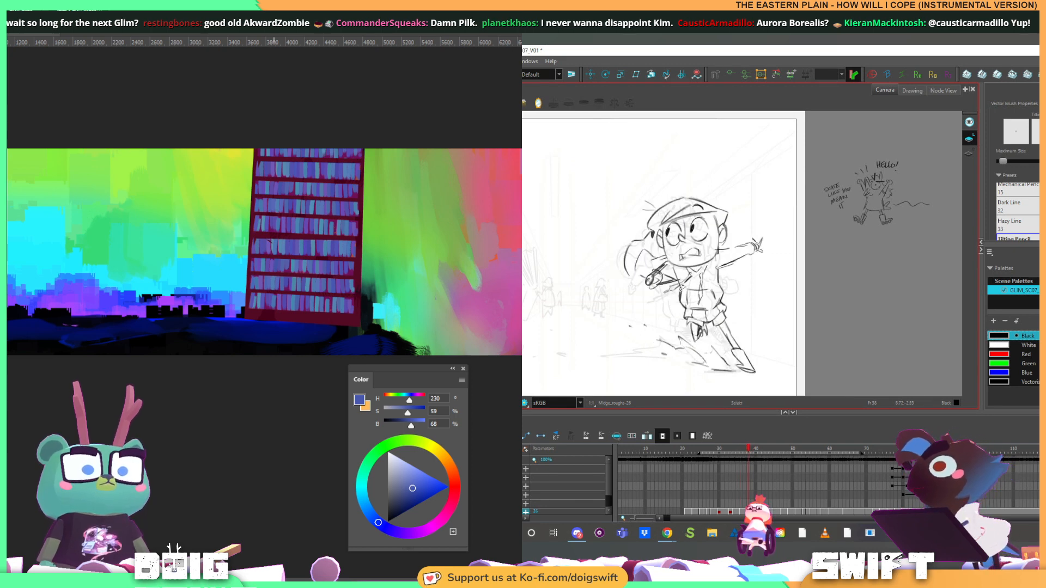
Adjust the short torso line below the girl's bent arm while comparing it with the adjacent drawing
key(alt+b)
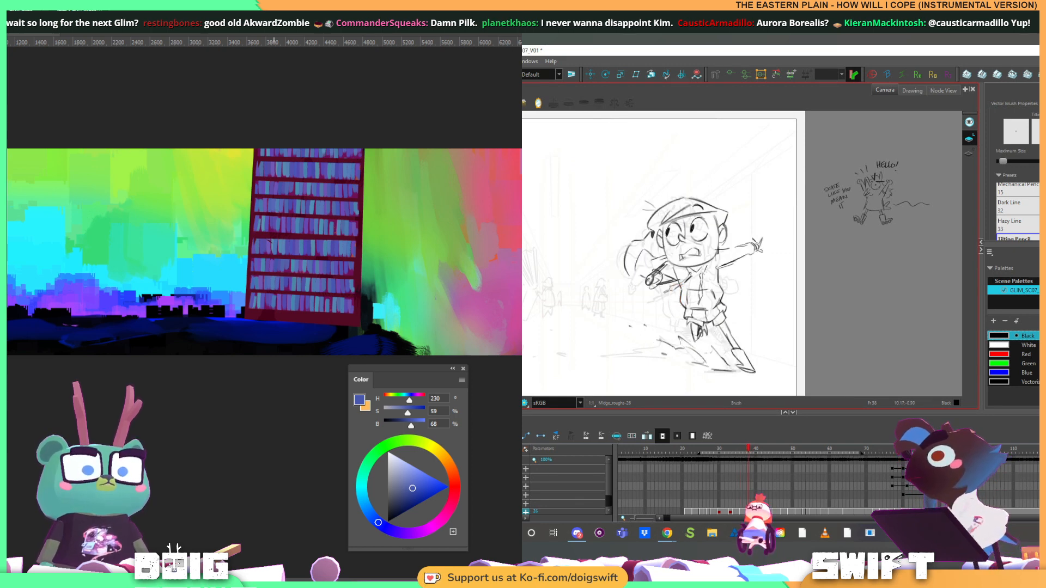
key(f)
key(g)
key(f)
key(g)
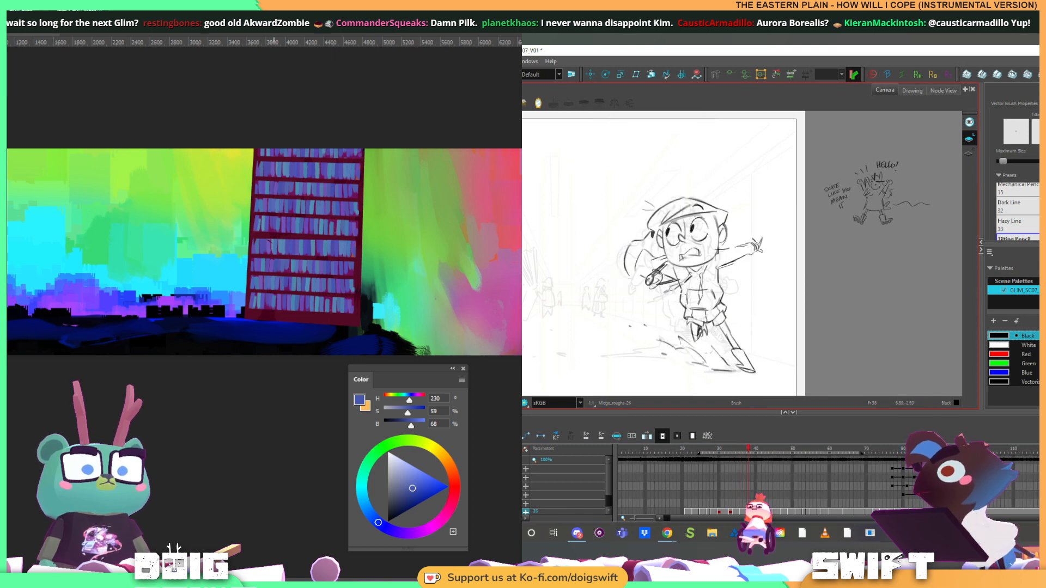
key(alt+s)
mouse_move(681, 292)
mouse_down()
mouse_move(681, 304)
mouse_move(690, 292)
mouse_up()
key(alt+b)
key(f)
key(g)
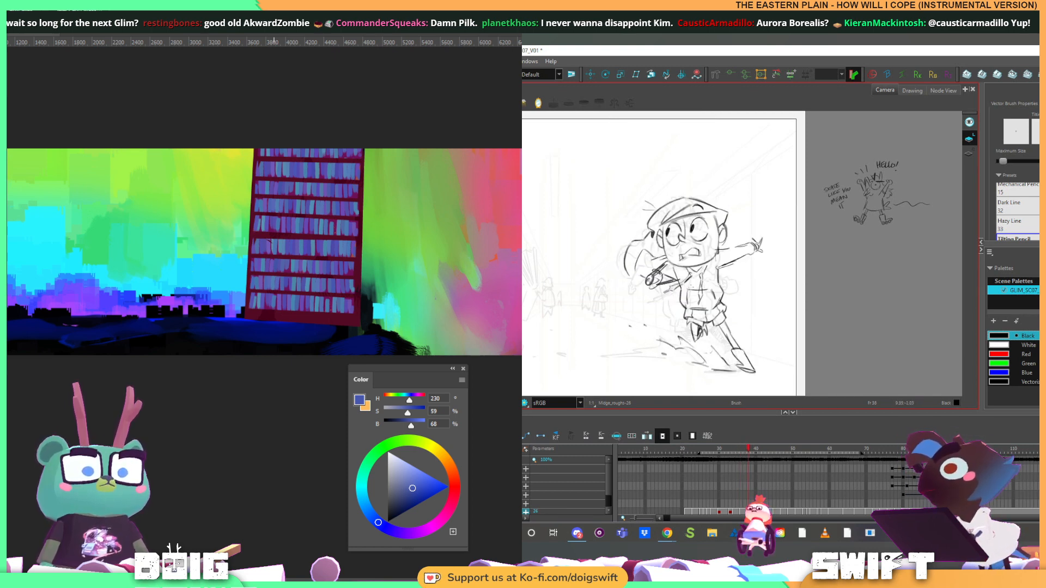
Select the torso's side line below the bent arm, draw a short stroke along it toward the hoodie's hem, and compare with the adjacent drawing
key(f)
key(g)
key(alt+s)
click(683, 295)
key(alt+b)
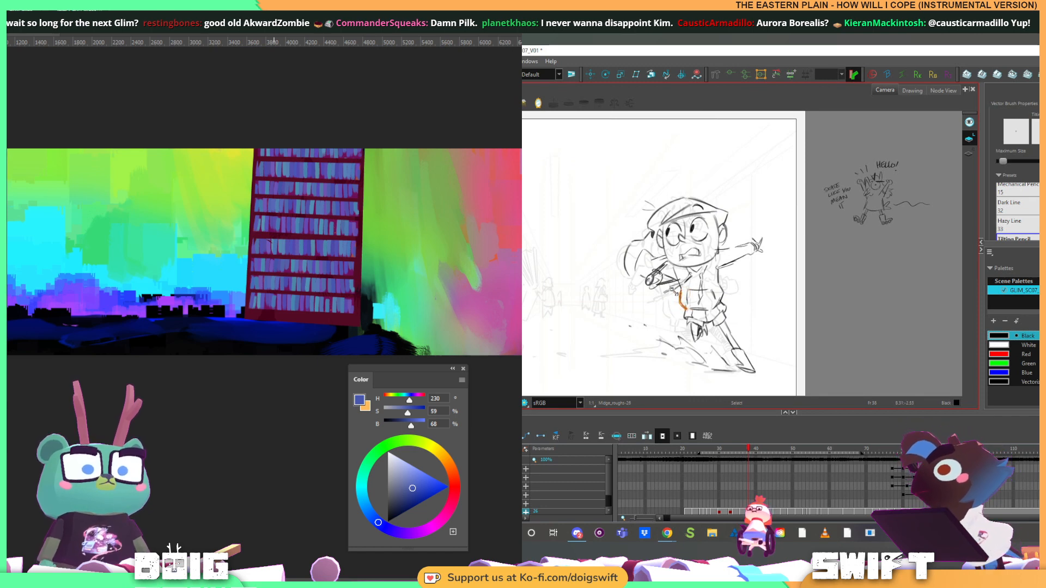
drag(680, 293, 685, 308)
key(f)
key(g)
key(f)
key(g)
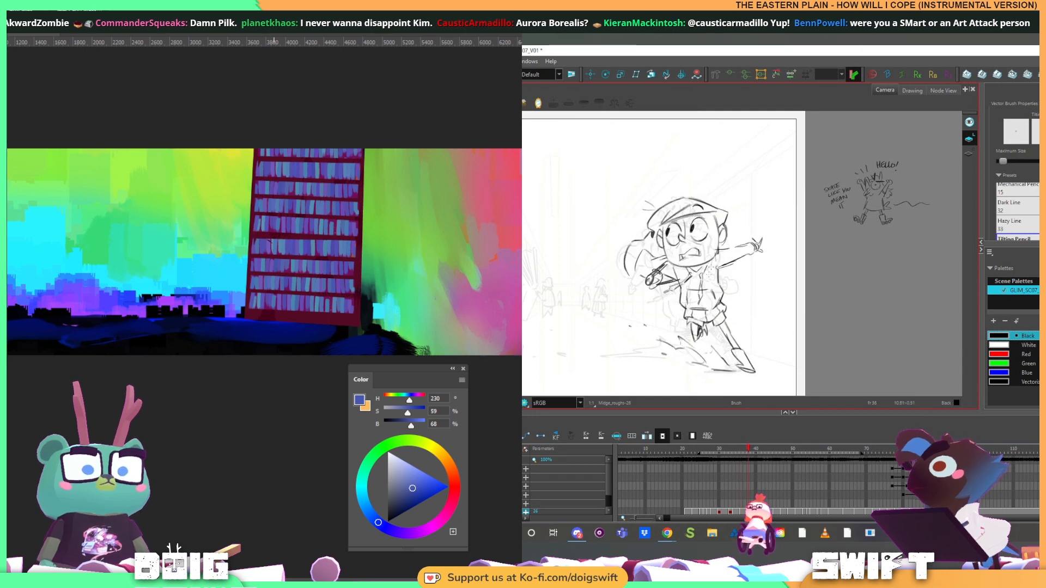
Delete the selected stroke at the torso's side near the hoodie pocket and compare the result with the adjacent drawing
key(f)
key(g)
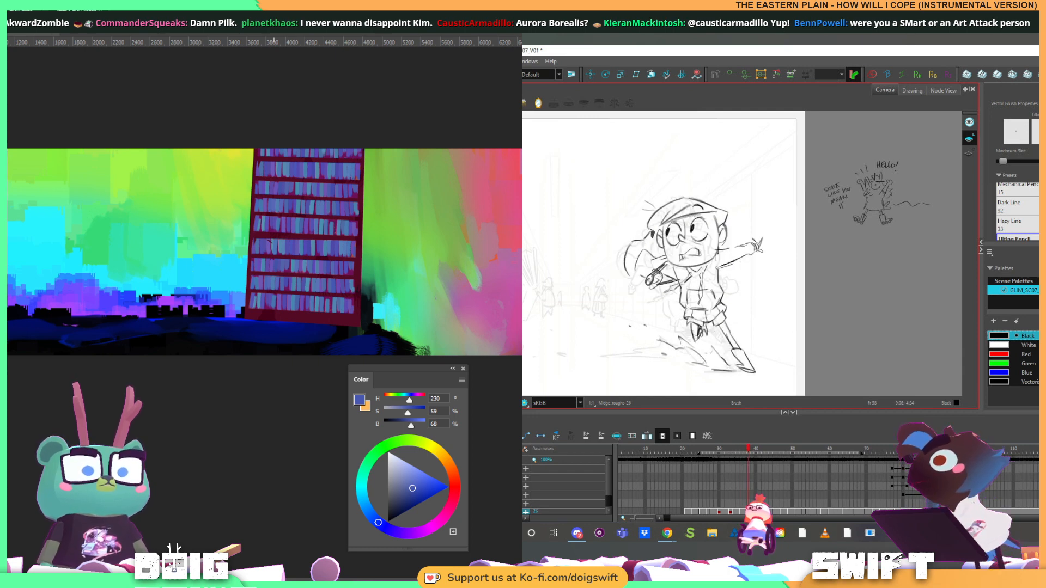
key(f)
key(g)
key(alt+s)
click(686, 306)
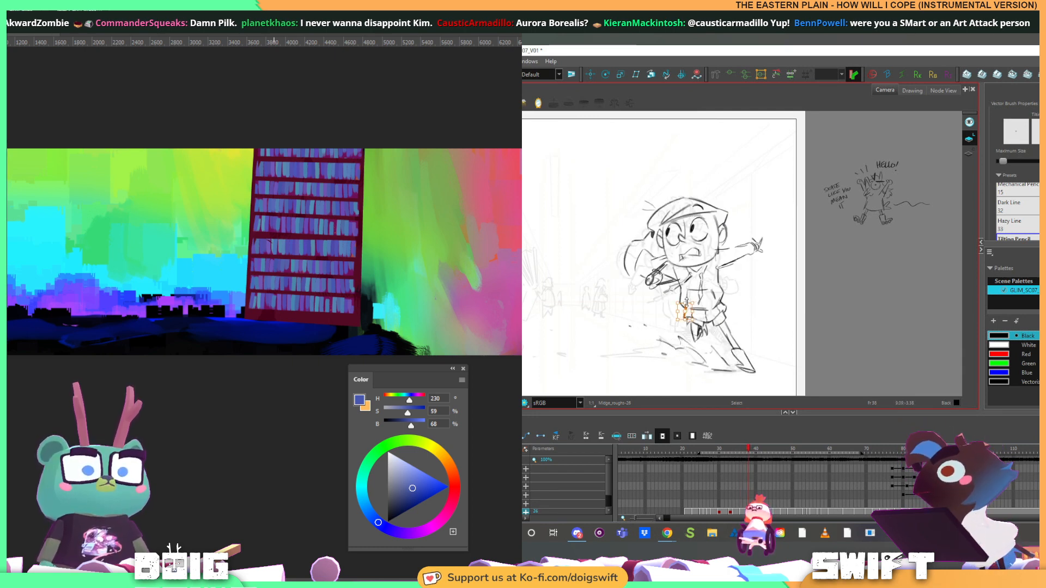
key(Delete)
key(alt+b)
key(f)
key(g)
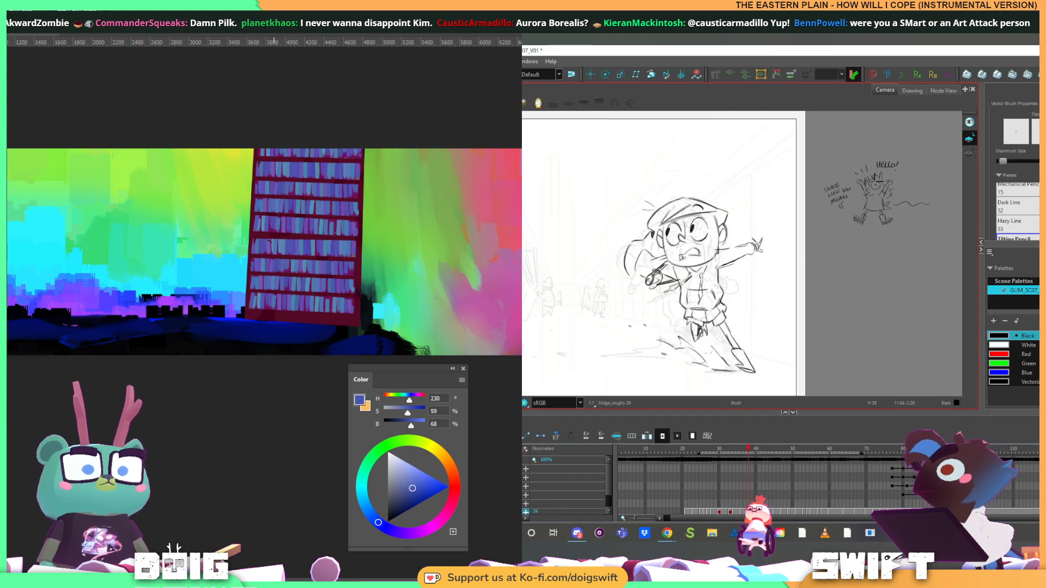
Sketch the upper line of the girl's outstretched arm against the adjacent drawing and select its strokes near the shoulder
key(f)
key(g)
key(f)
key(g)
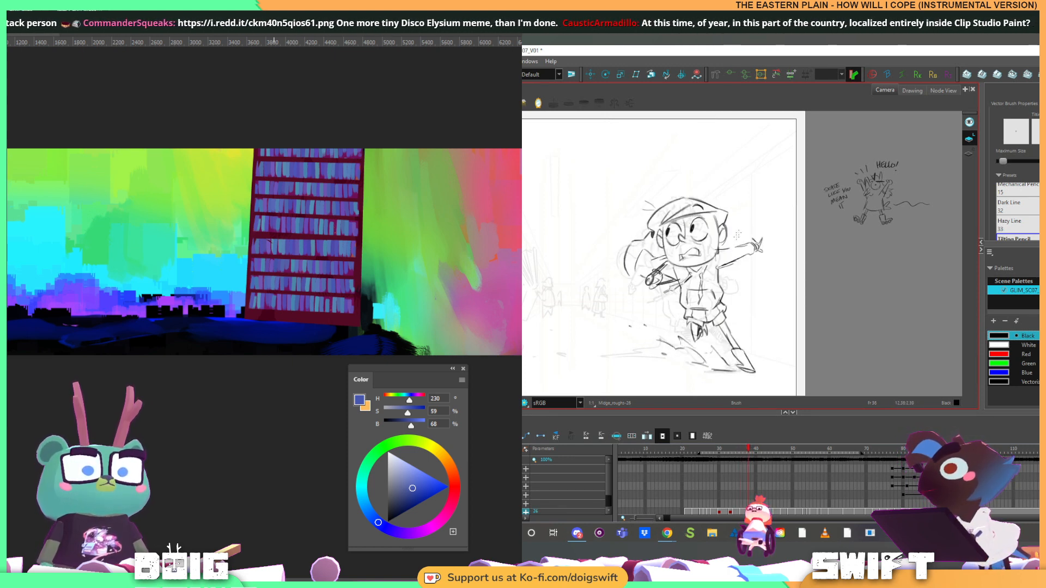
key(f)
key(g)
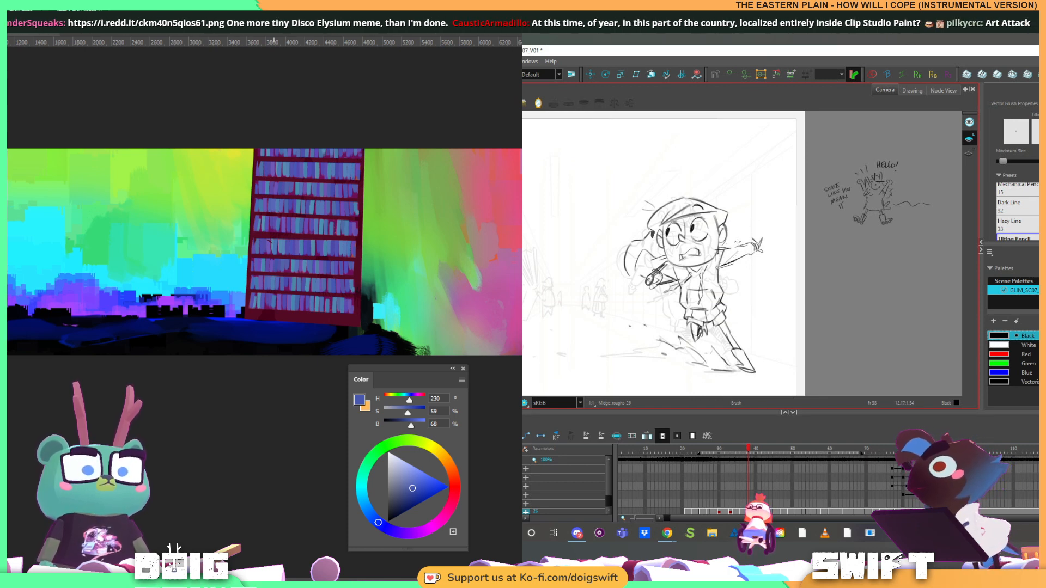
key(alt+s)
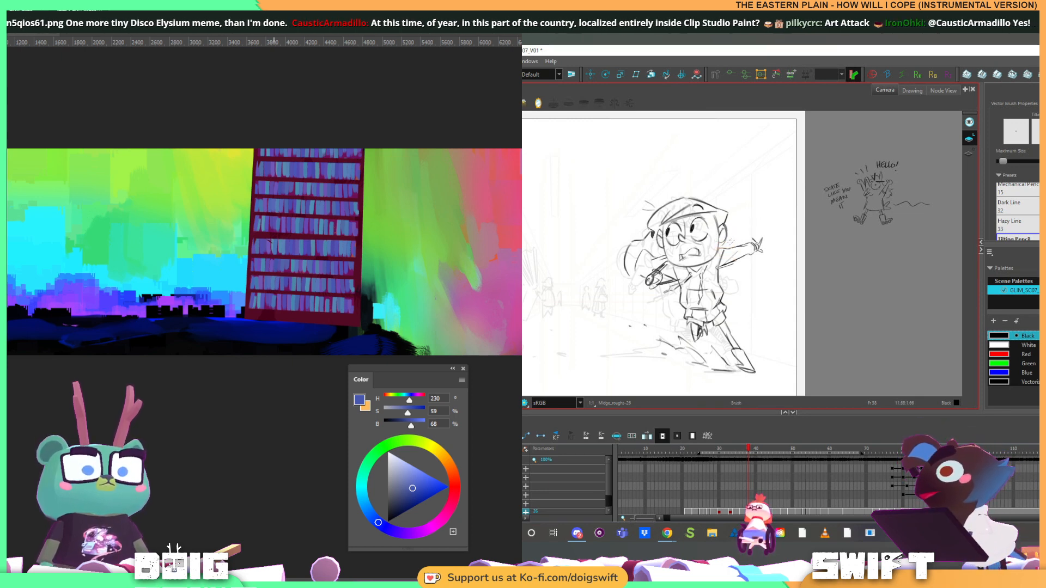
key(alt+s)
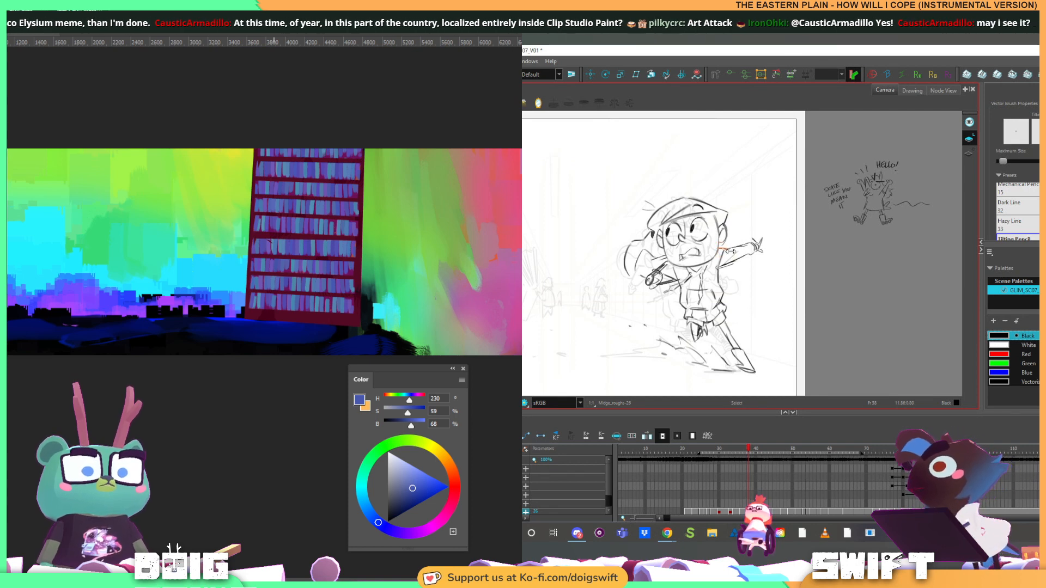
click(731, 252)
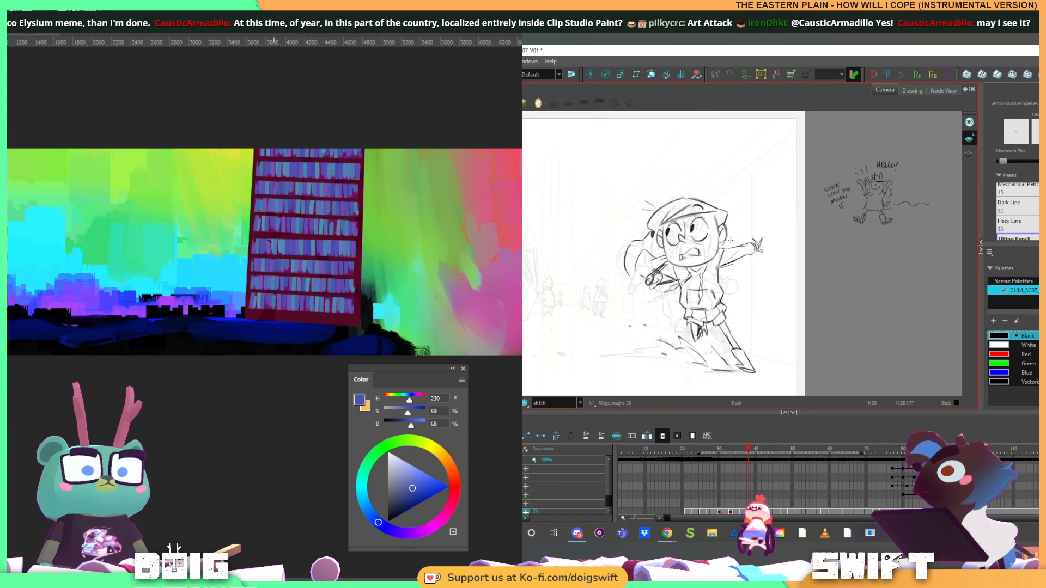
key(alt+s)
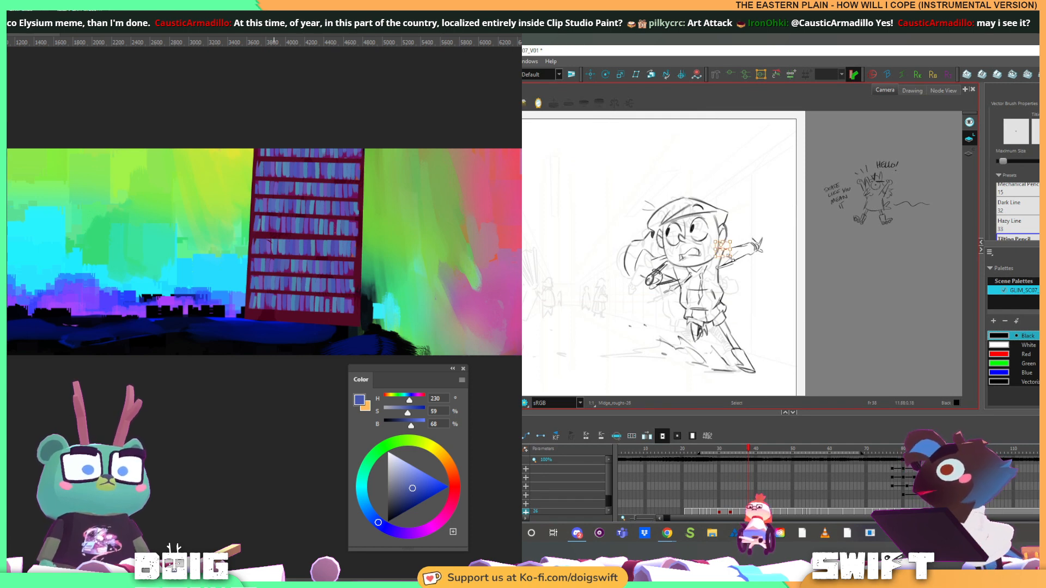
key(alt+b)
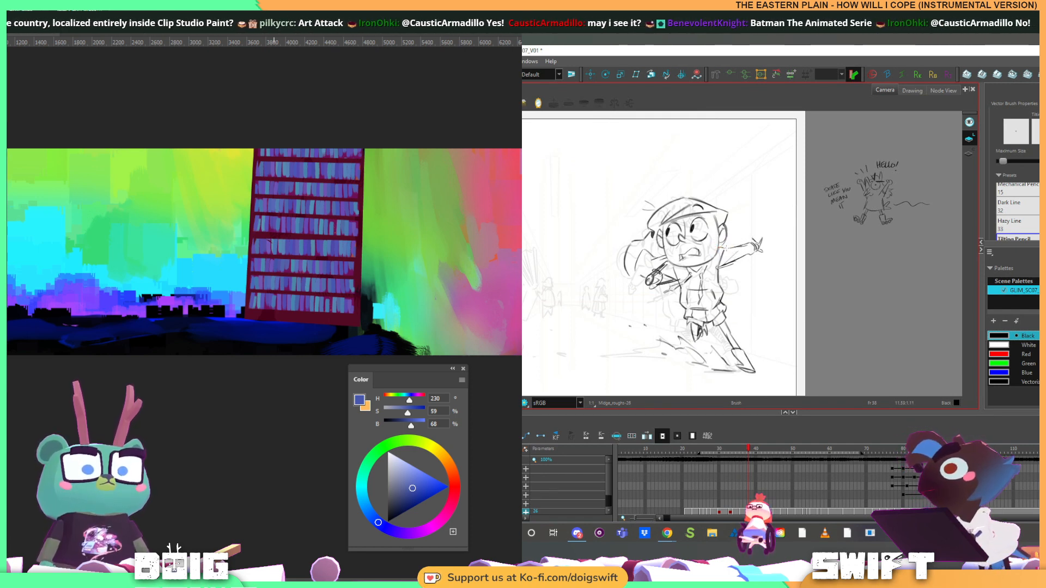
Sketch short strokes for the wrist and fingers of the outstretched hand, checking them against the adjacent drawing
drag(751, 241, 749, 243)
key(f)
key(g)
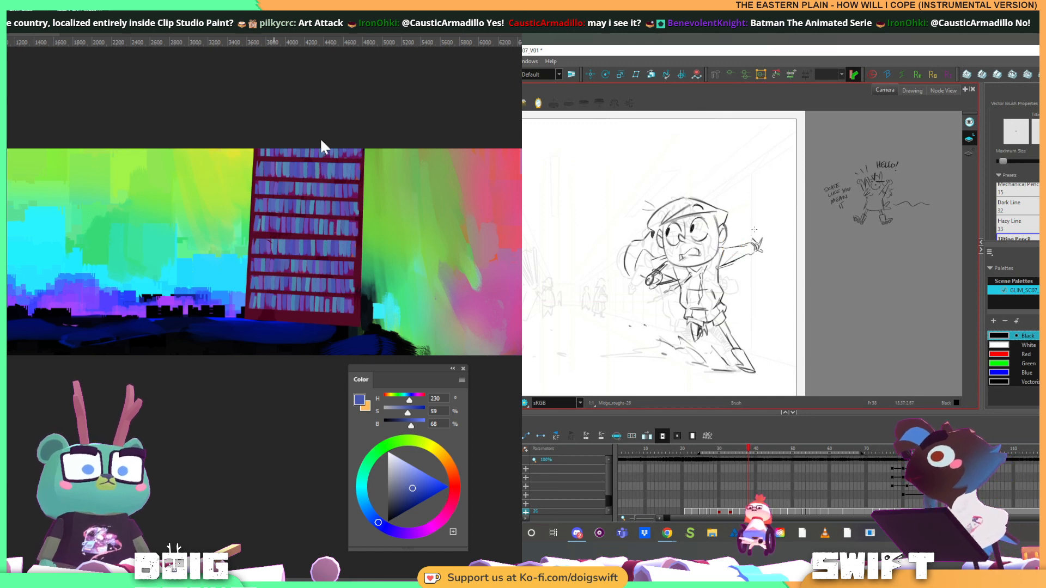
key(f)
key(g)
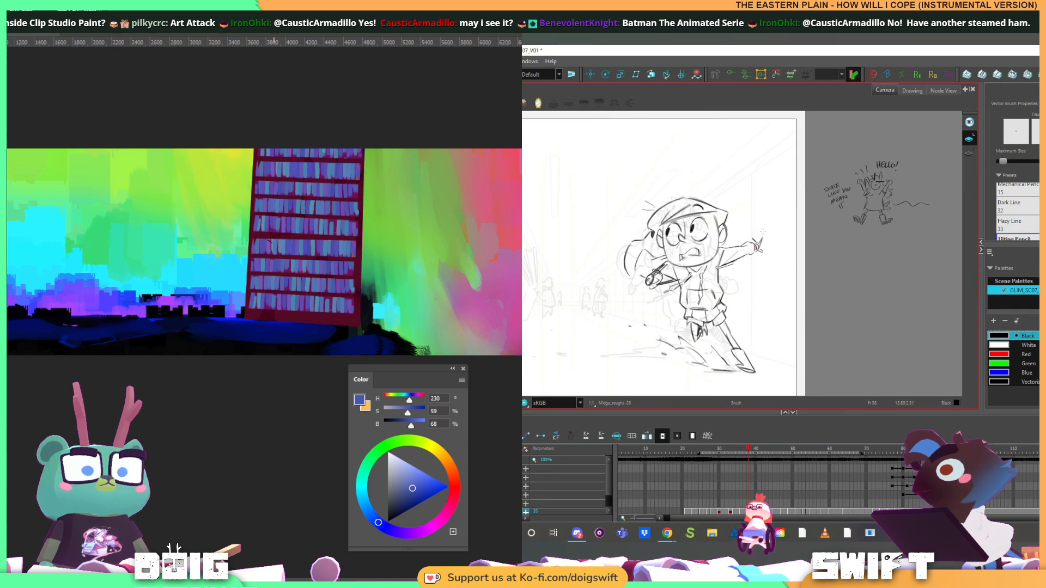
key(f)
key(g)
key(f)
key(g)
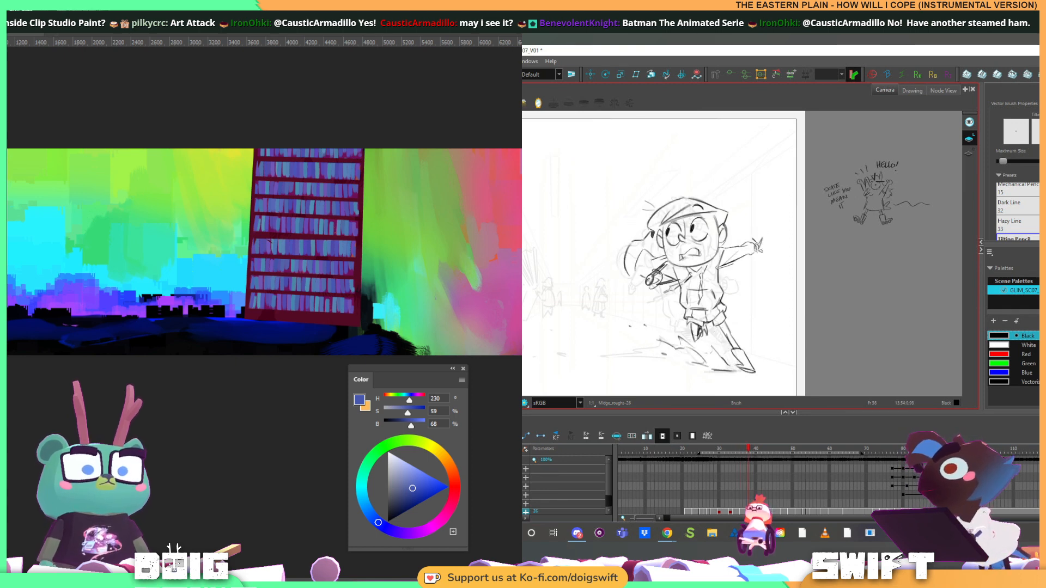
mouse_move(753, 240)
mouse_down()
mouse_move(760, 249)
mouse_move(758, 238)
mouse_up()
key(ctrl+f)
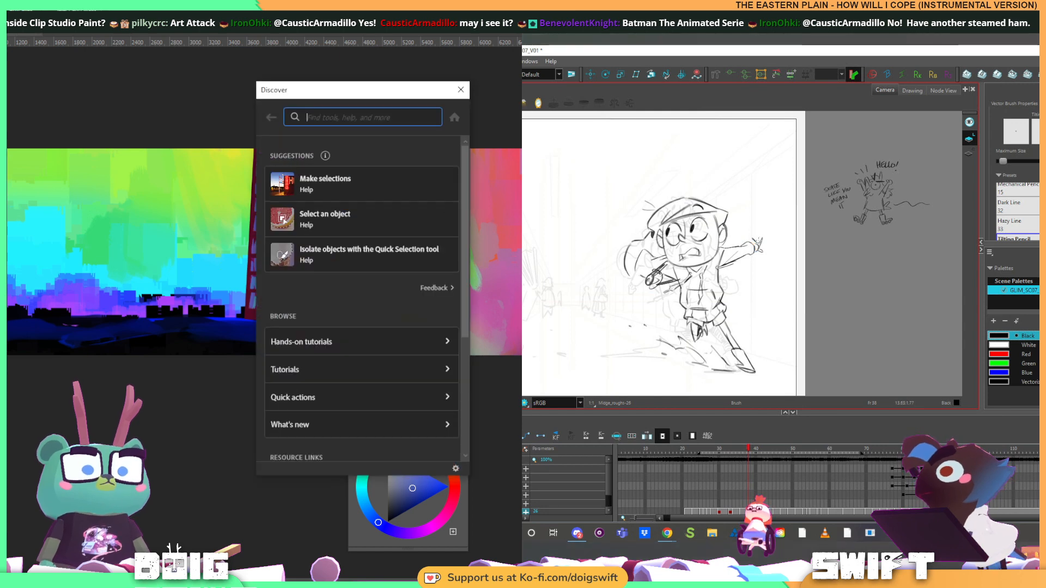
key(f)
key(g)
click(461, 90)
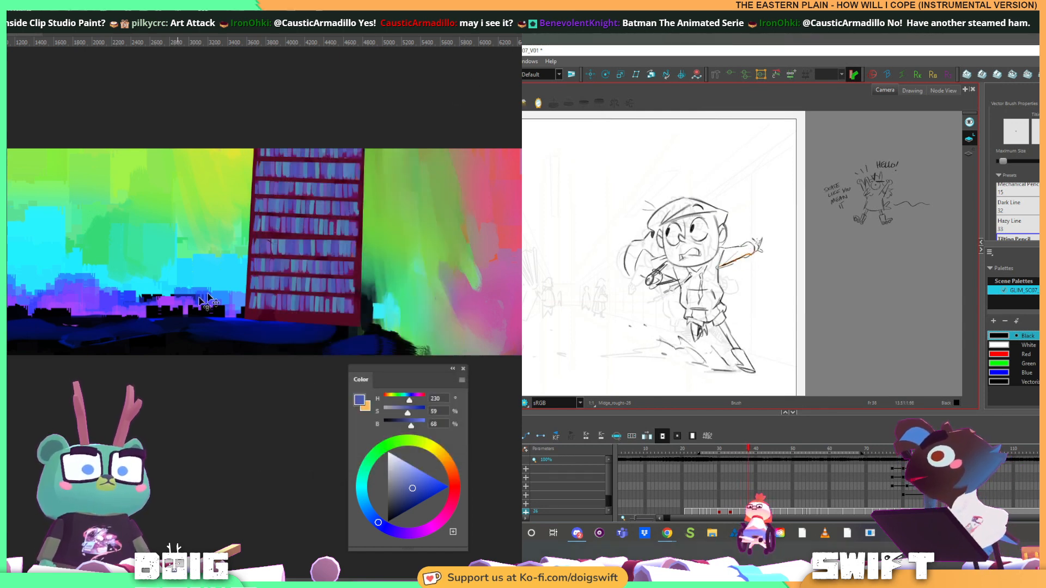
Shift the bookshelf tower slightly left and place a duplicate of it farther left on the canvas
mouse_move(327, 228)
mouse_down()
mouse_move(131, 226)
mouse_move(301, 222)
mouse_up()
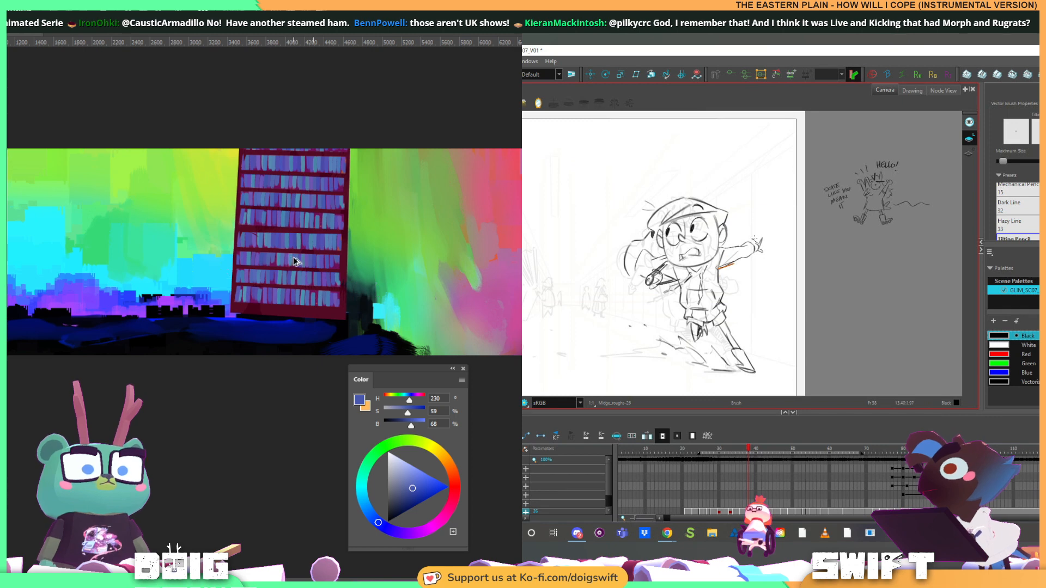
drag(292, 258, 149, 258)
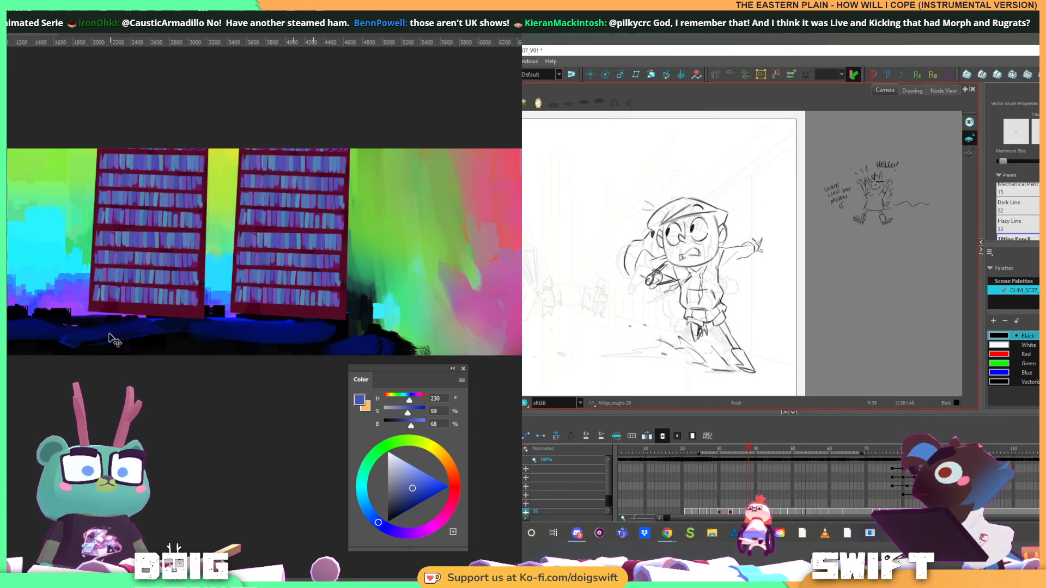
Transform the duplicated bookshelf into a narrower, taller panel with slanted shelves and position it near the canvas's left side
key(ctrl+t)
drag(209, 319, 200, 296)
drag(208, 142, 201, 160)
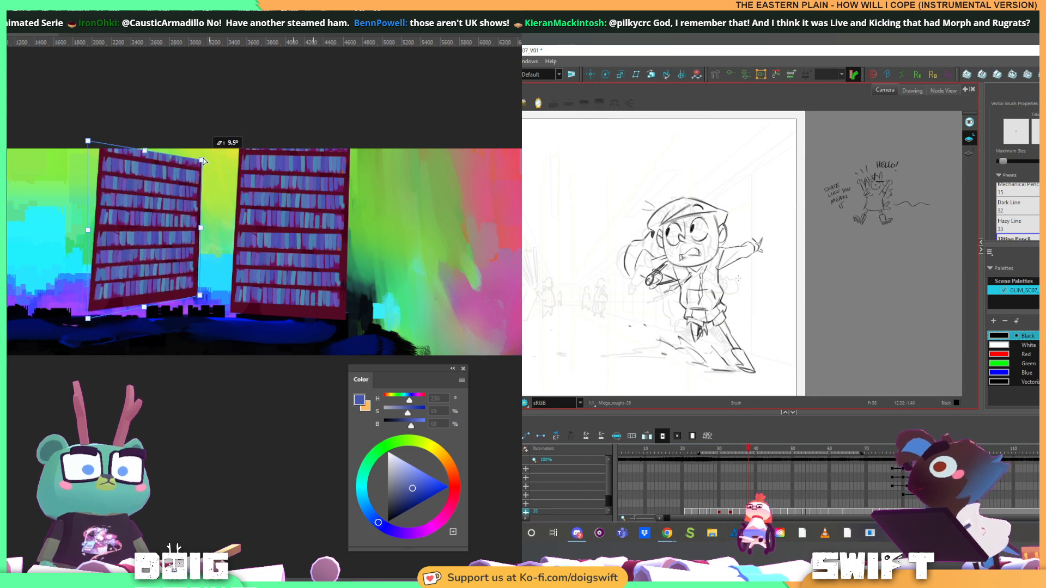
drag(119, 236, 120, 237)
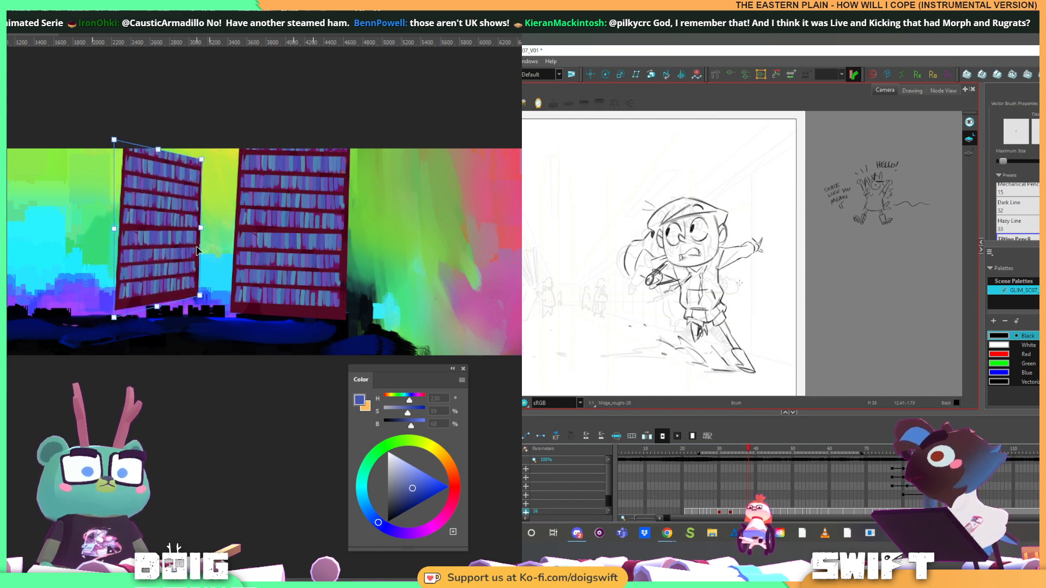
drag(200, 298, 201, 309)
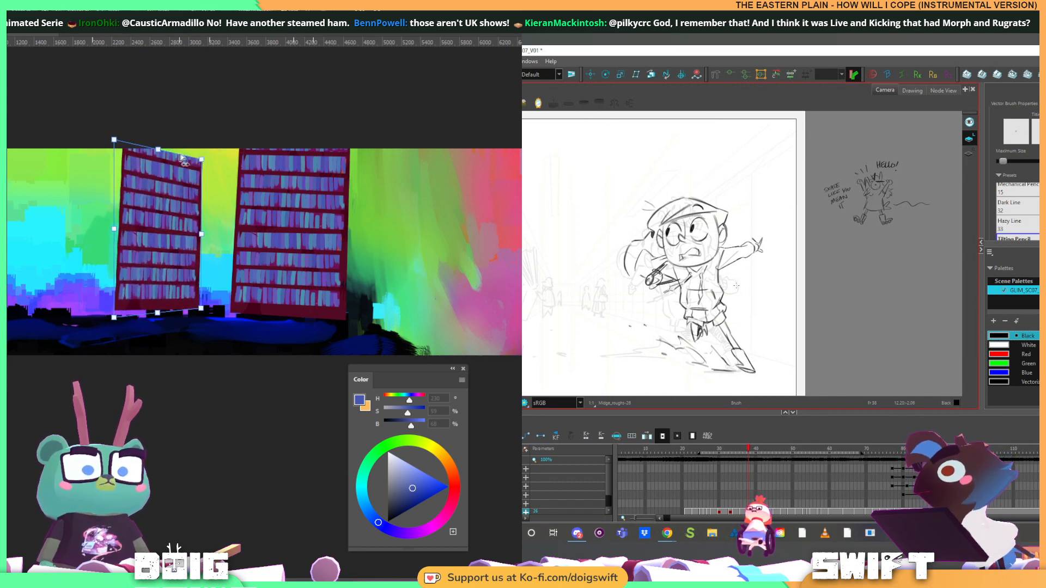
drag(201, 160, 158, 120)
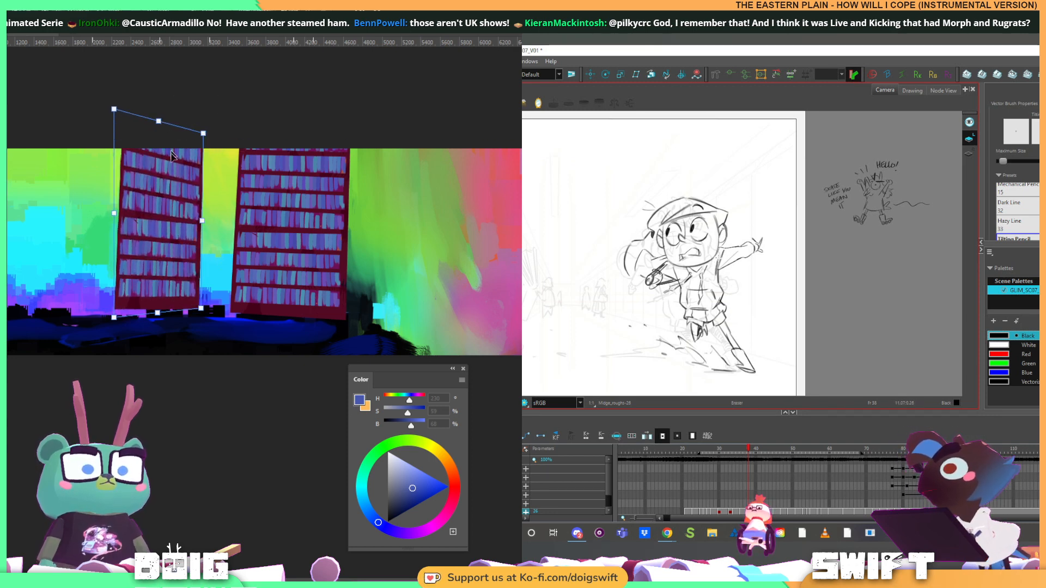
drag(160, 204, 108, 215)
key(Return)
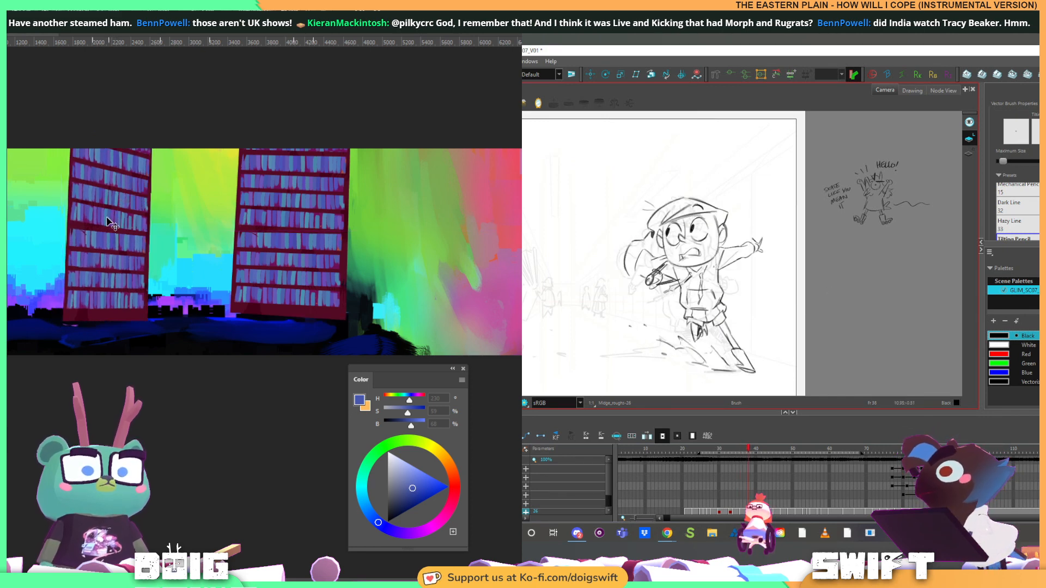
Duplicate the narrow bookshelf into the gap between the two towers, mirror it horizontally, and skew and widen it to close the gap
drag(76, 194, 168, 200)
key(ctrl+t)
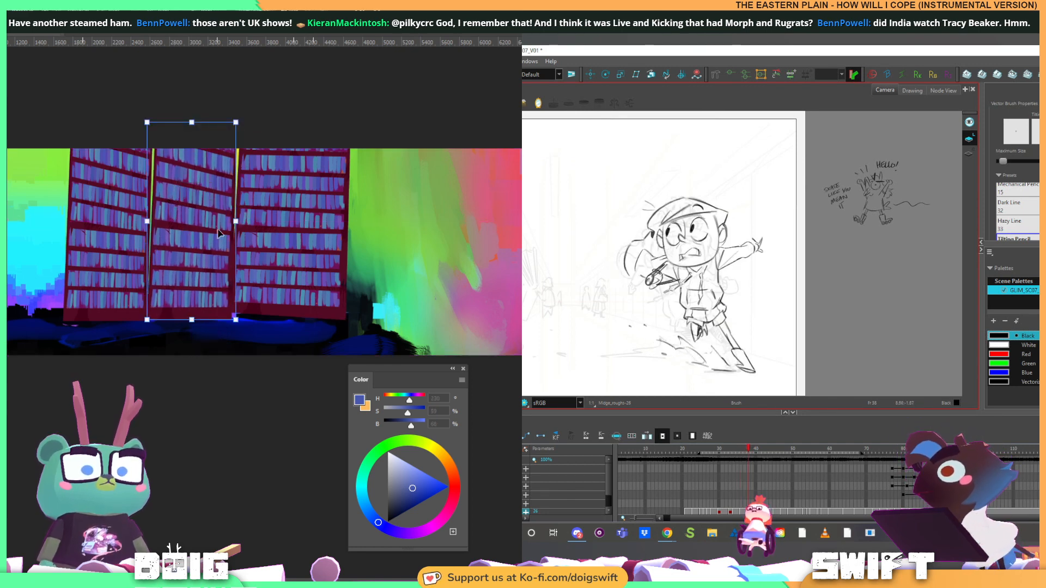
drag(239, 218, 146, 210)
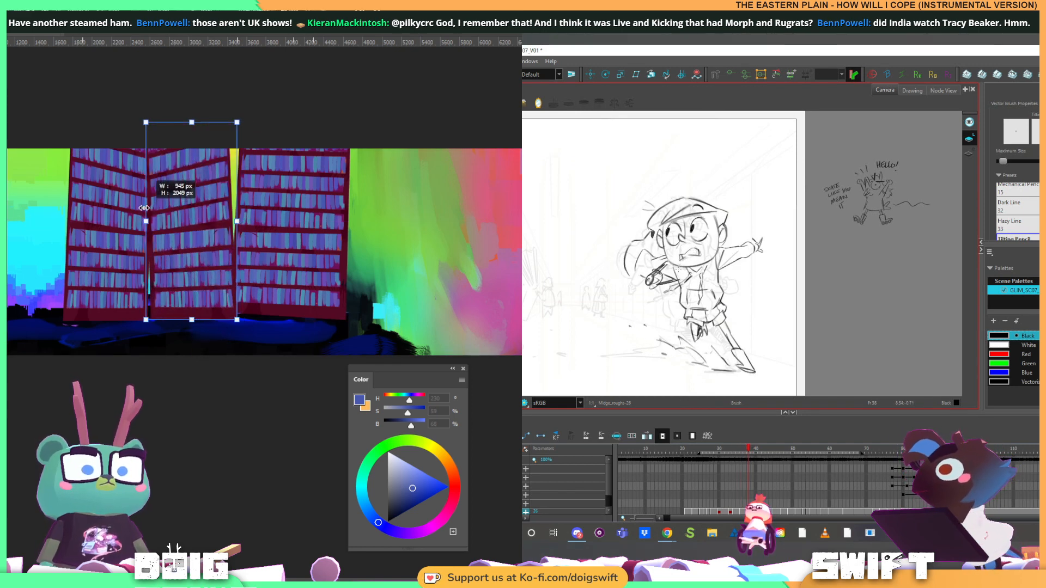
drag(192, 122, 204, 122)
drag(203, 214, 199, 214)
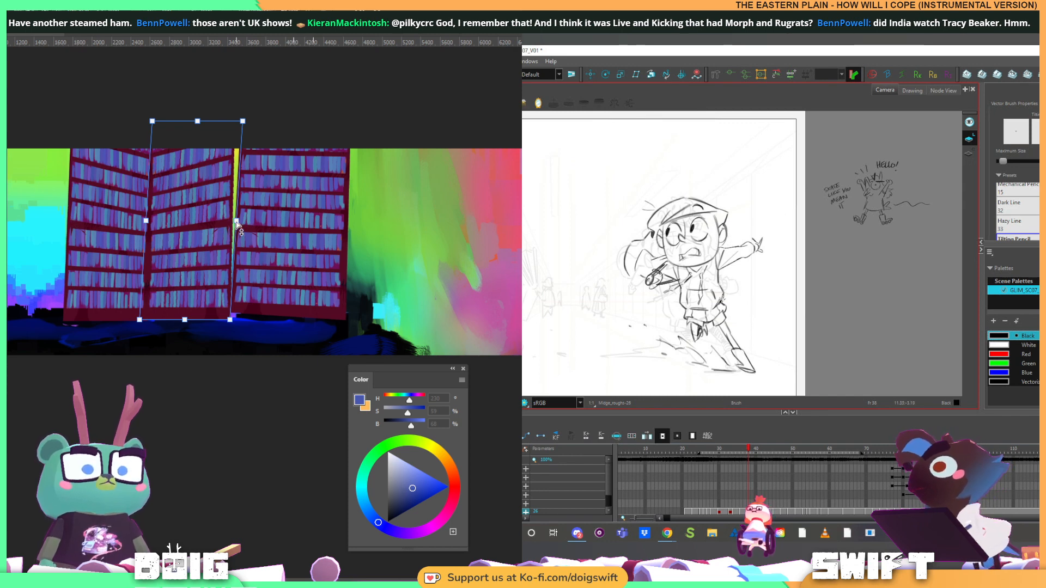
drag(237, 222, 246, 227)
Compare the girl's pose with the neighbouring drawings on the timeline, and apply the middle bookshelf's transformation
key(period)
key(period)
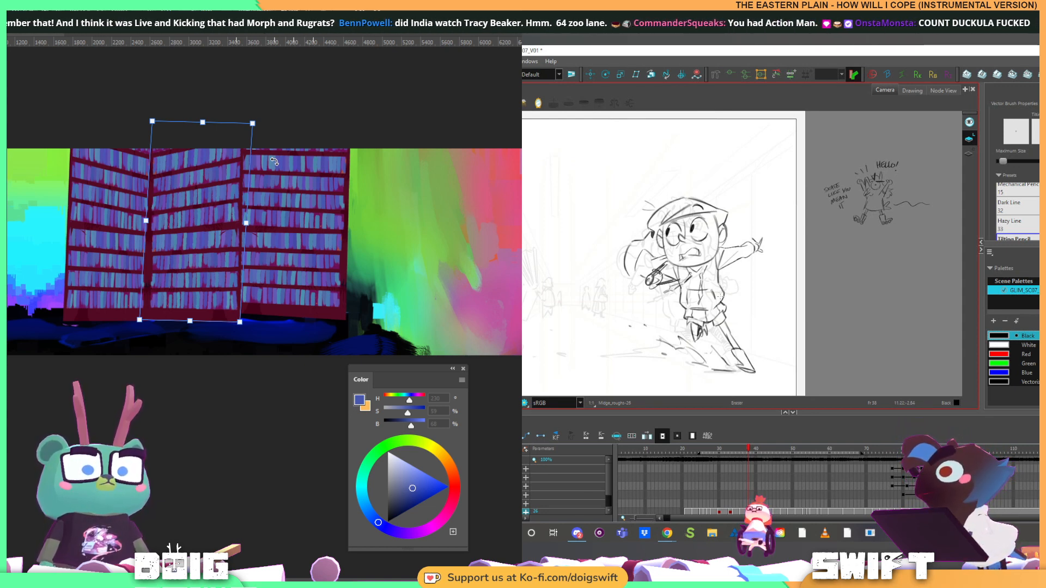
key(comma)
key(period)
key(comma)
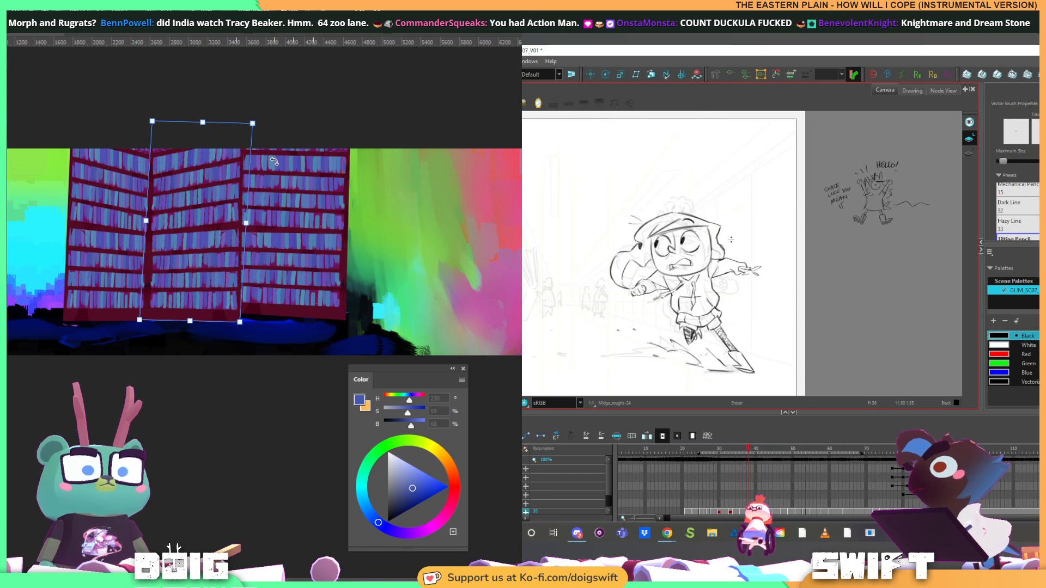
key(period)
key(comma)
key(period)
key(comma)
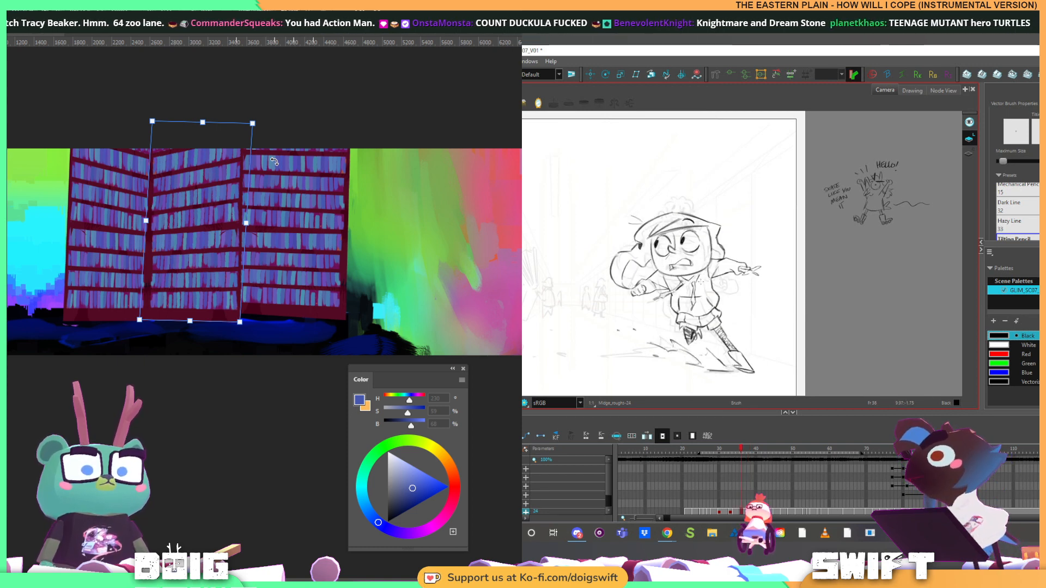
key(period)
key(comma)
key(period)
key(alt+b)
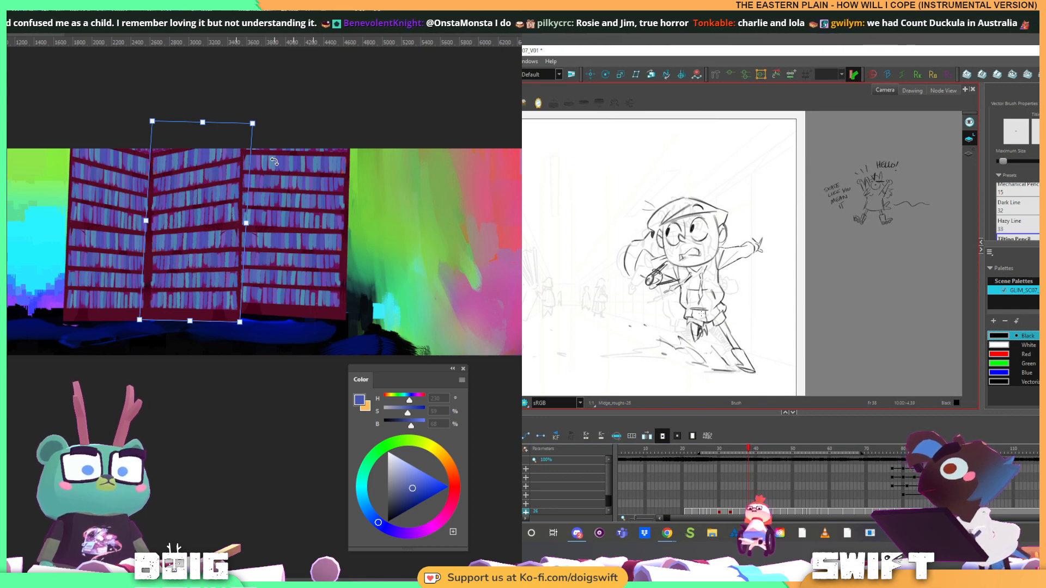
key(Return)
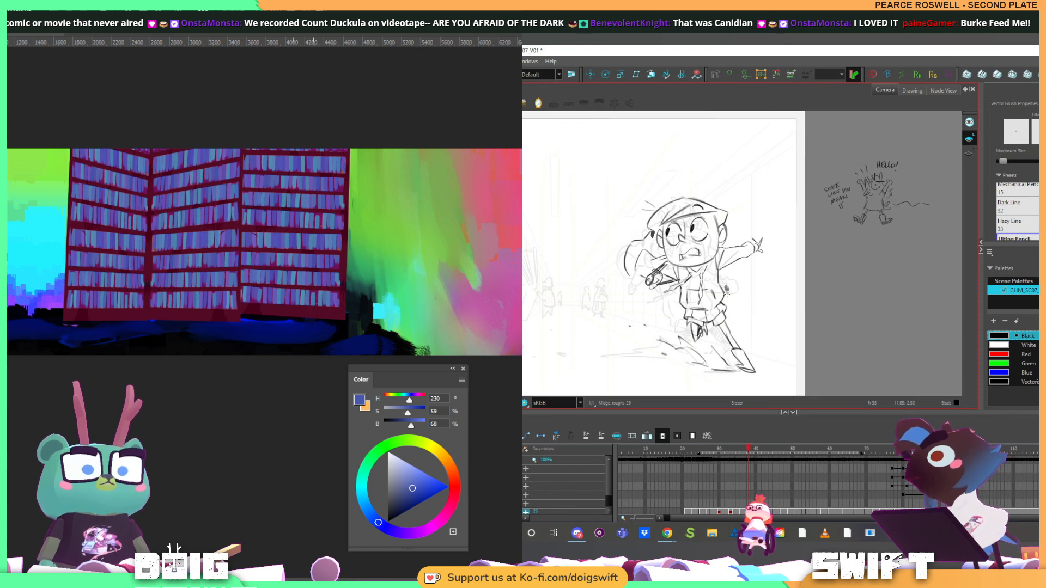
Compare the girl's sliding pose with the neighbouring drawing and darken the bent leg beneath her hoodie
key(comma)
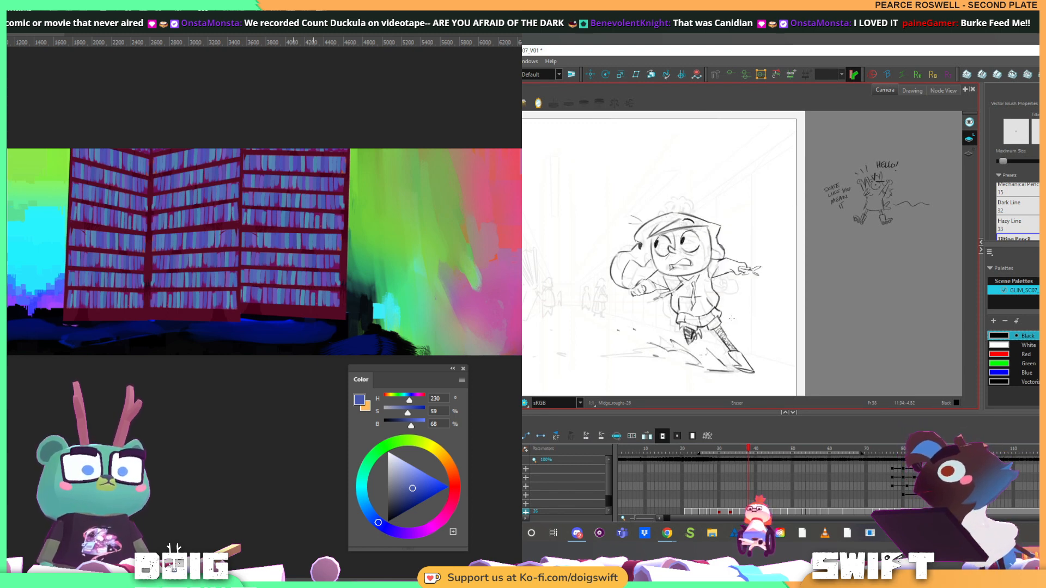
key(period)
key(alt+b)
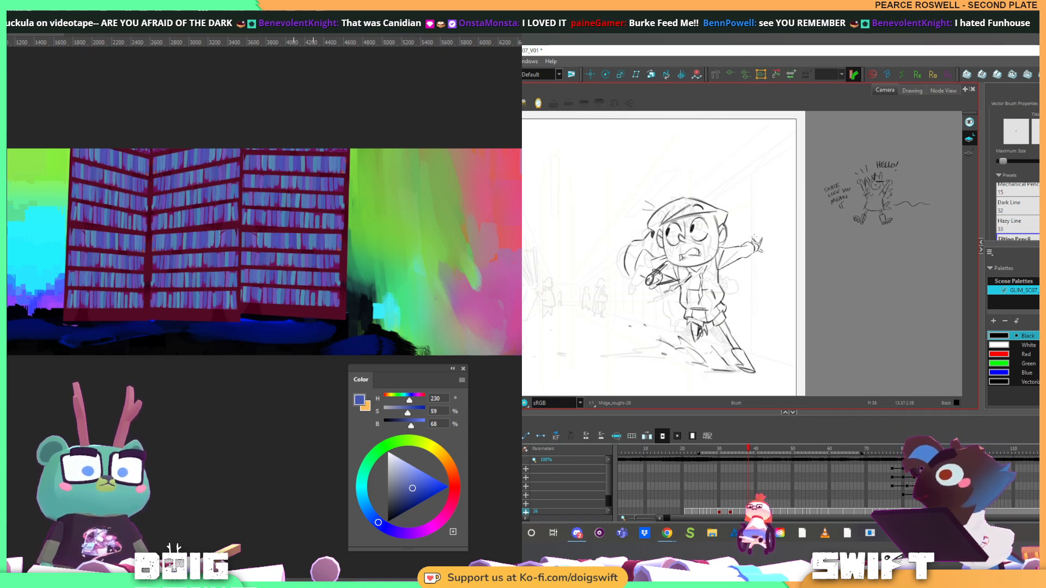
key(alt+b)
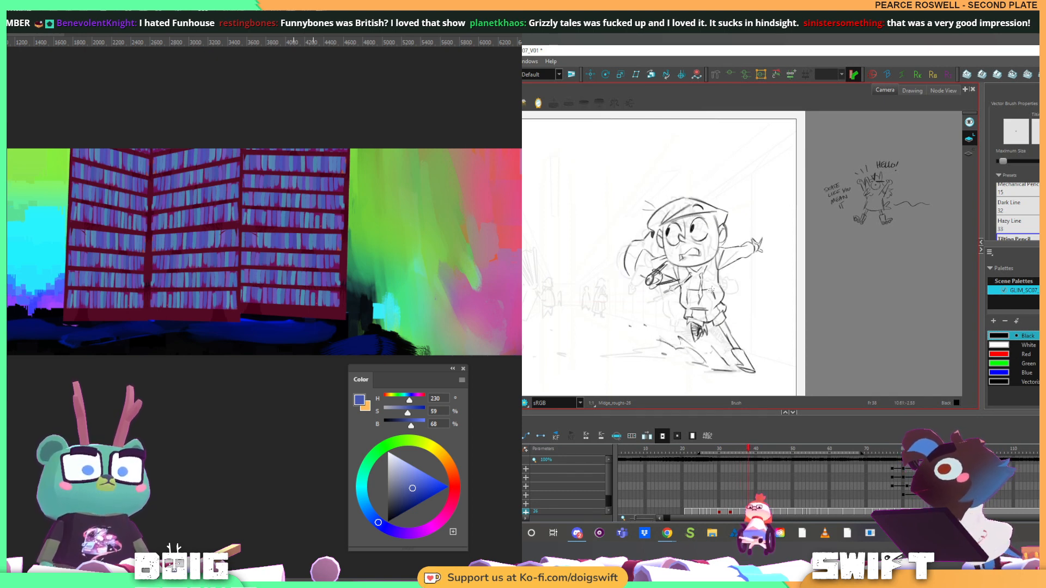
Sketch the stocking hatching on the girl's extended leg, matching it to the neighbouring drawings
key(f)
key(f)
key(g)
key(g)
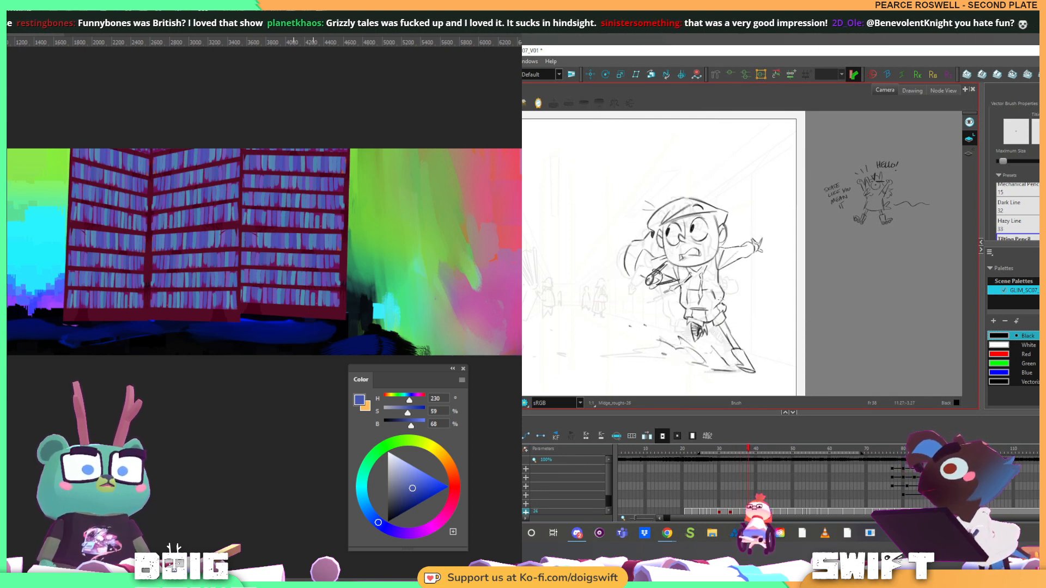
key(f)
key(g)
drag(720, 326, 738, 347)
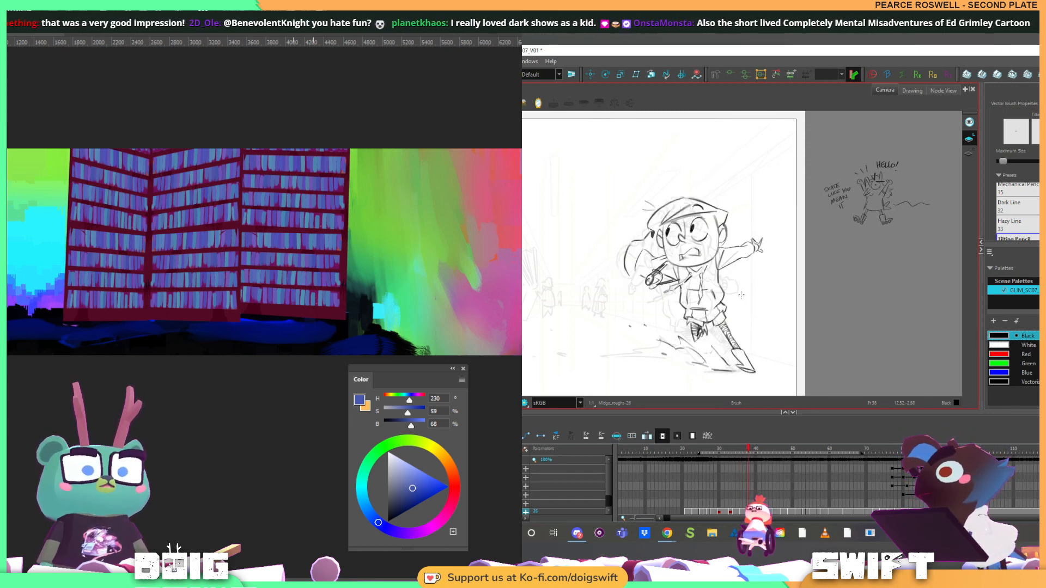
Check the leg against the adjacent drawings and delete the stray line beside the girl's hoodie hem
key(f)
key(g)
key(f)
key(g)
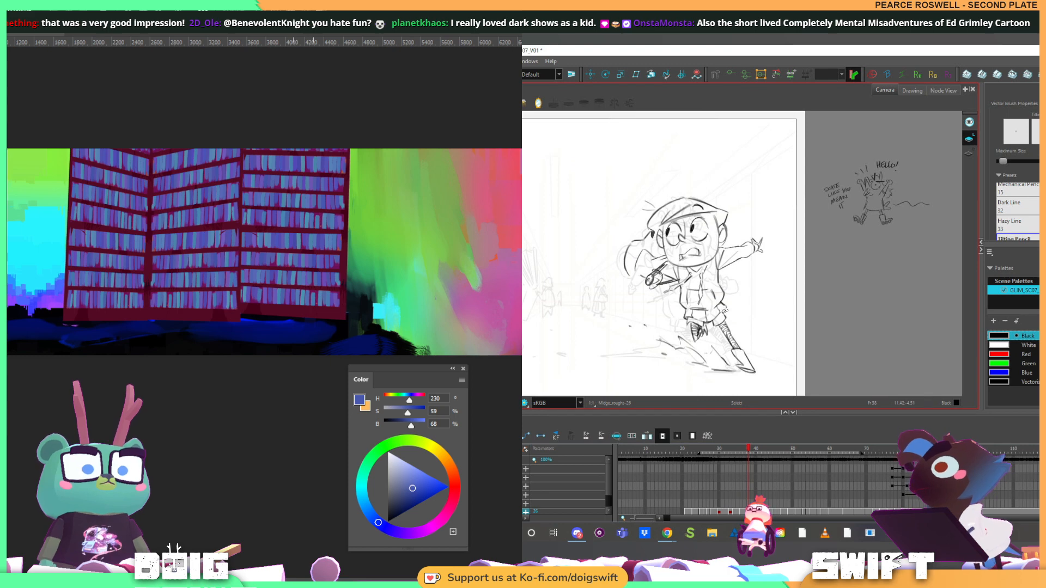
drag(725, 311, 725, 312)
key(Delete)
key(Delete)
key(alt+b)
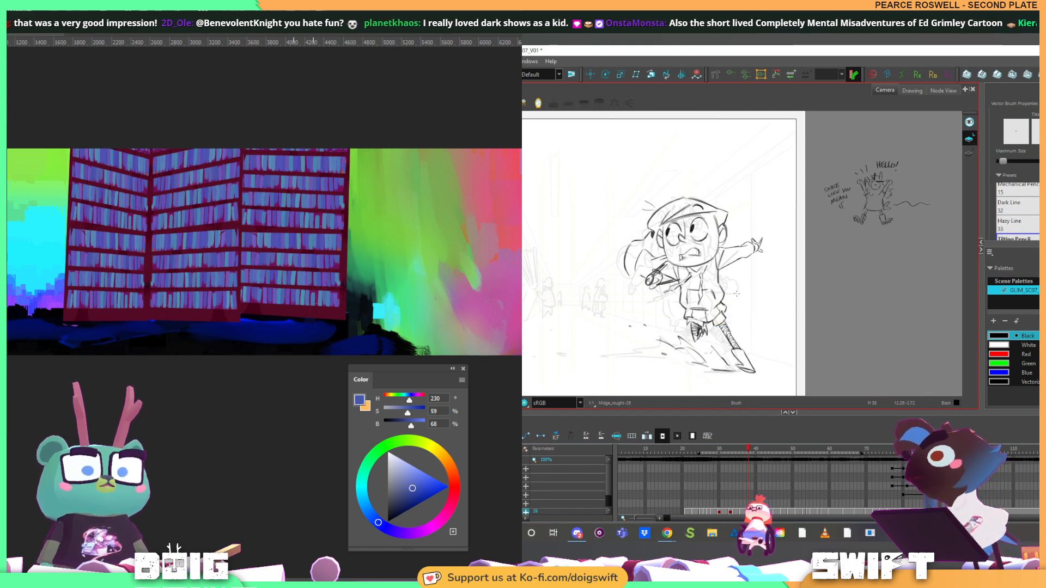
Examine the girl's arm and hand poses by flipping between the current drawing and the neighbouring ones
key(f)
key(g)
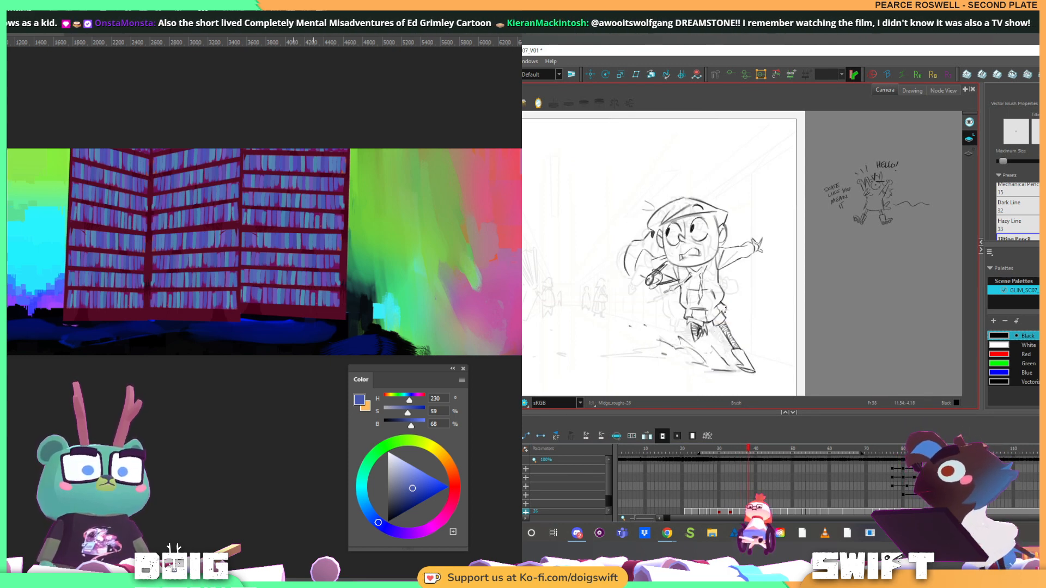
key(f)
key(space)
drag(724, 284, 739, 320)
key(f)
key(g)
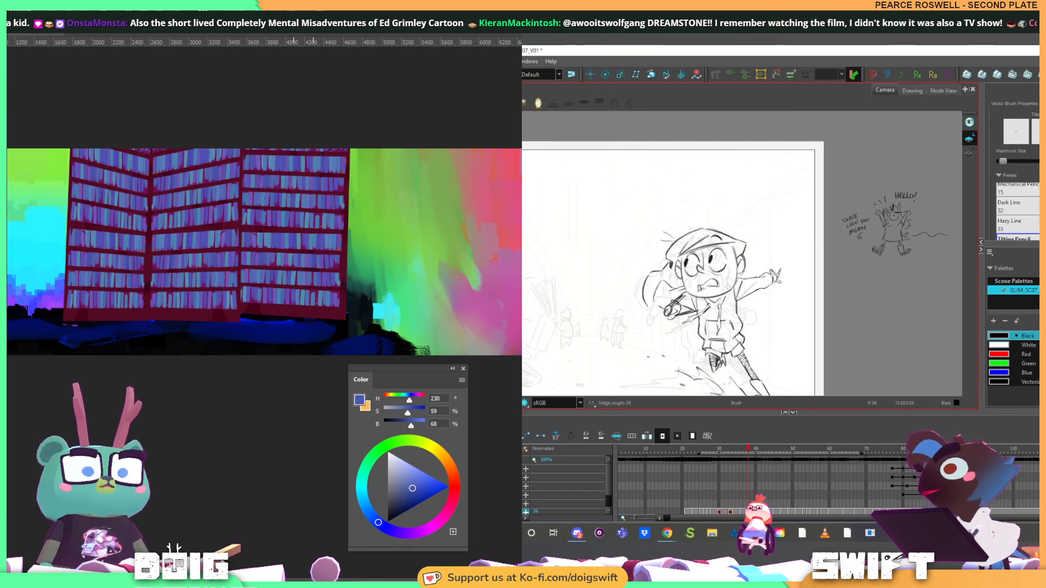
key(f)
key(g)
key(f)
key(g)
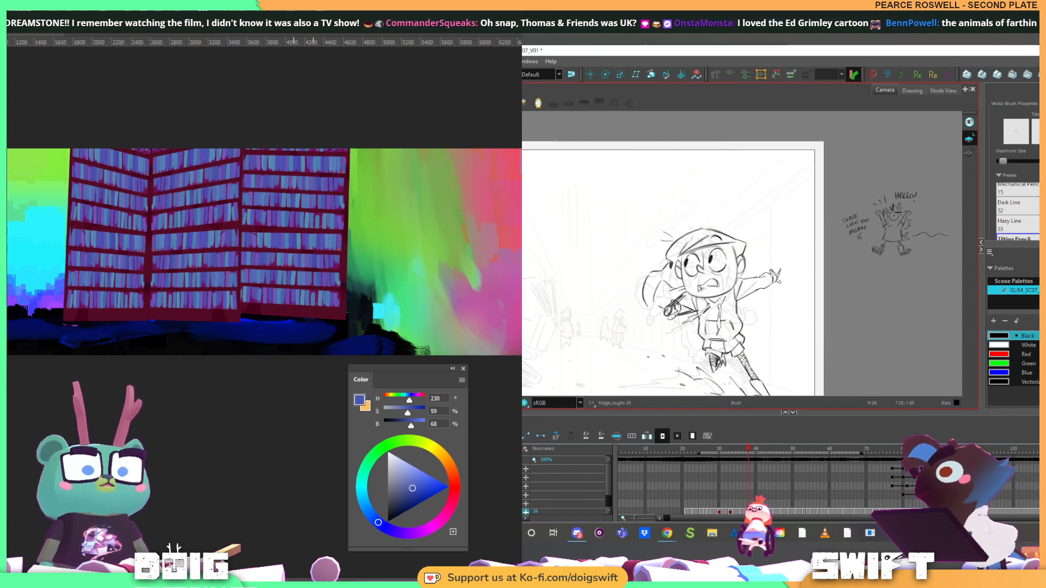
Draw a cleaner fist for the girl's bent arm and delete the rough scribbled hand
key(alt+b)
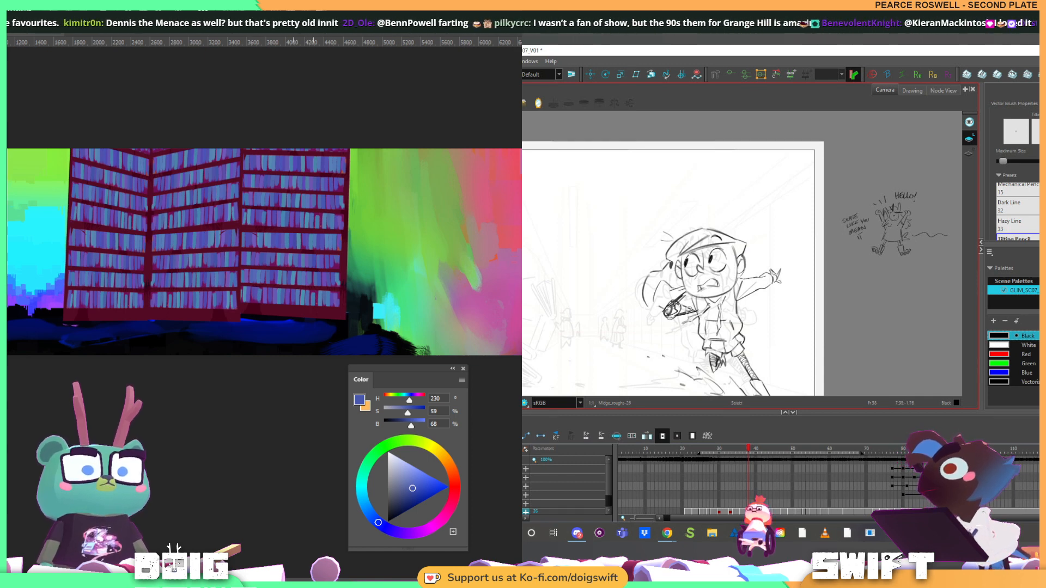
key(alt+s)
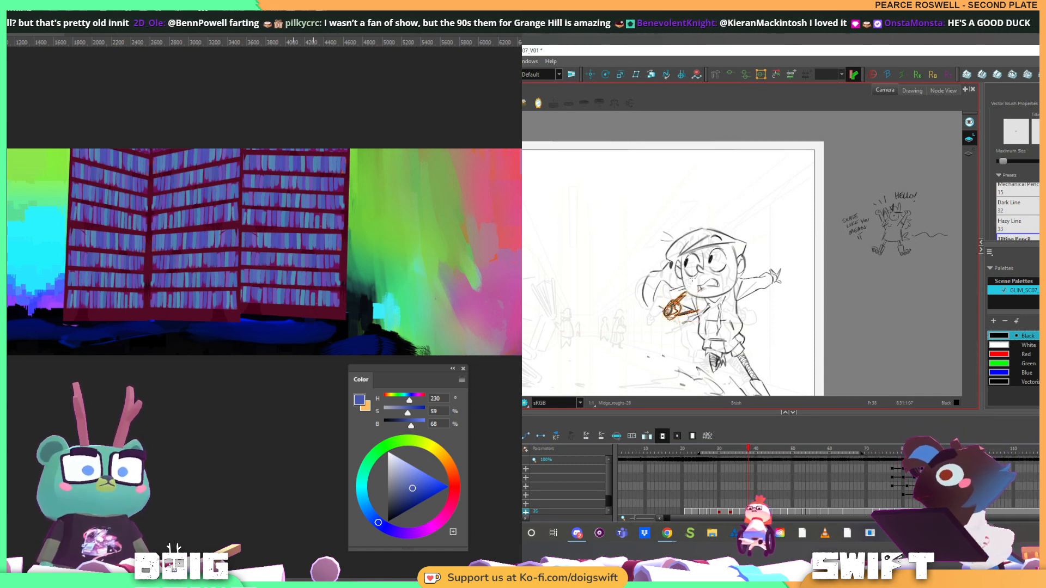
key(alt+b)
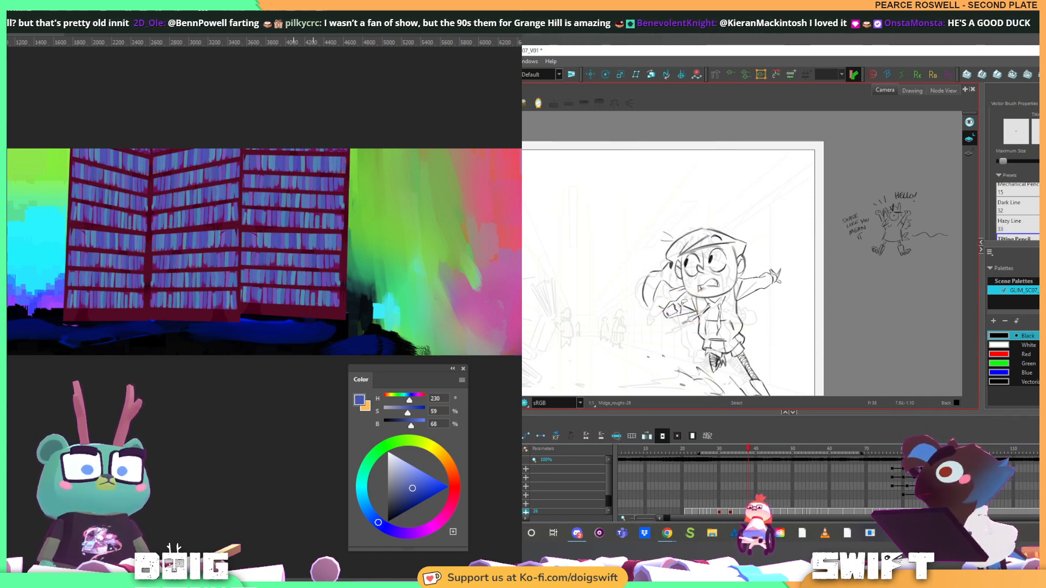
key(alt+s)
key(alt+b)
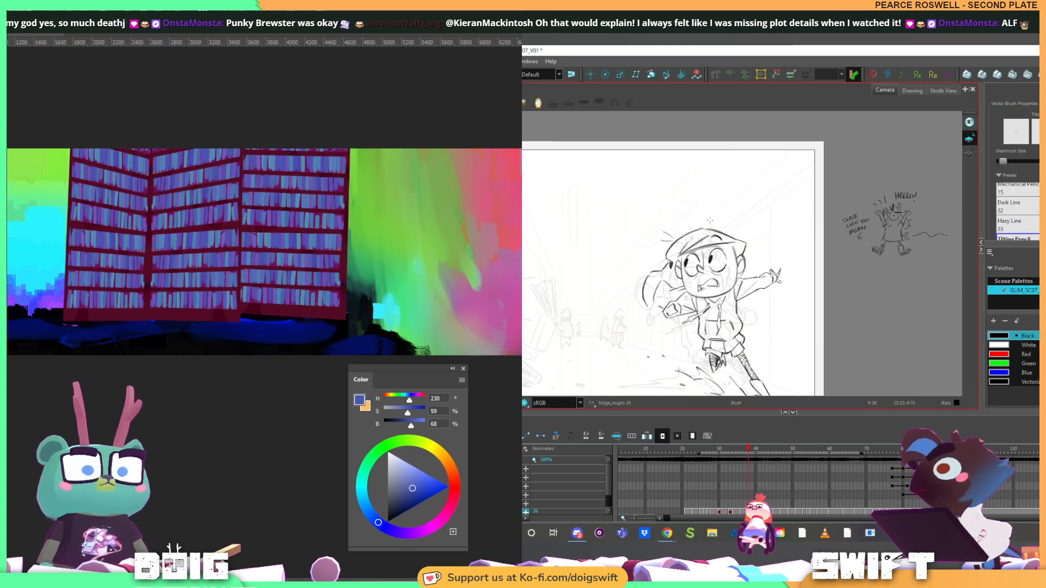
Clean up the forearm lines and draw the hair loop behind the girl's bent arm, following the neighbouring drawings
key(comma)
key(comma)
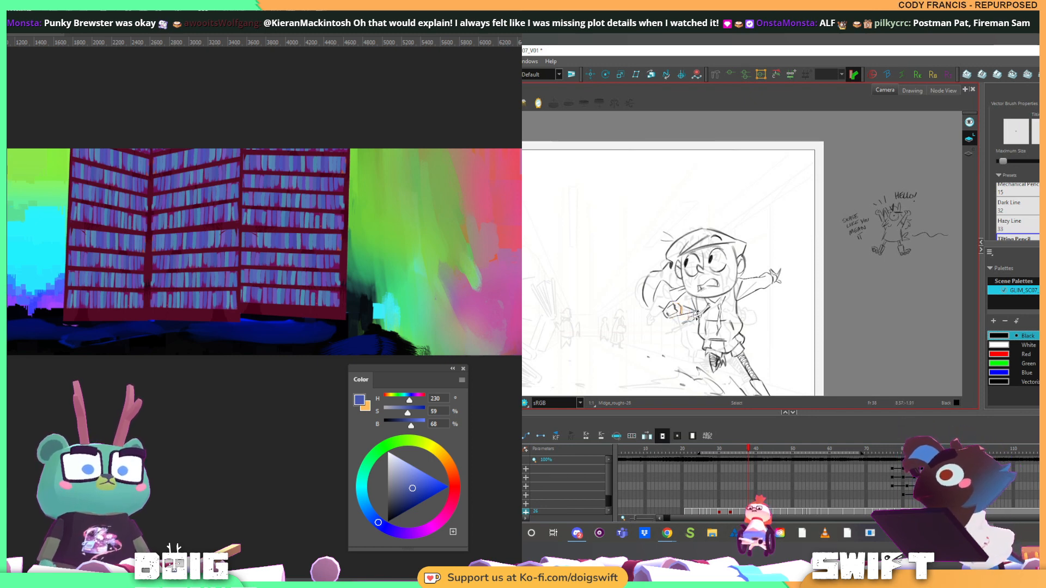
key(alt+b)
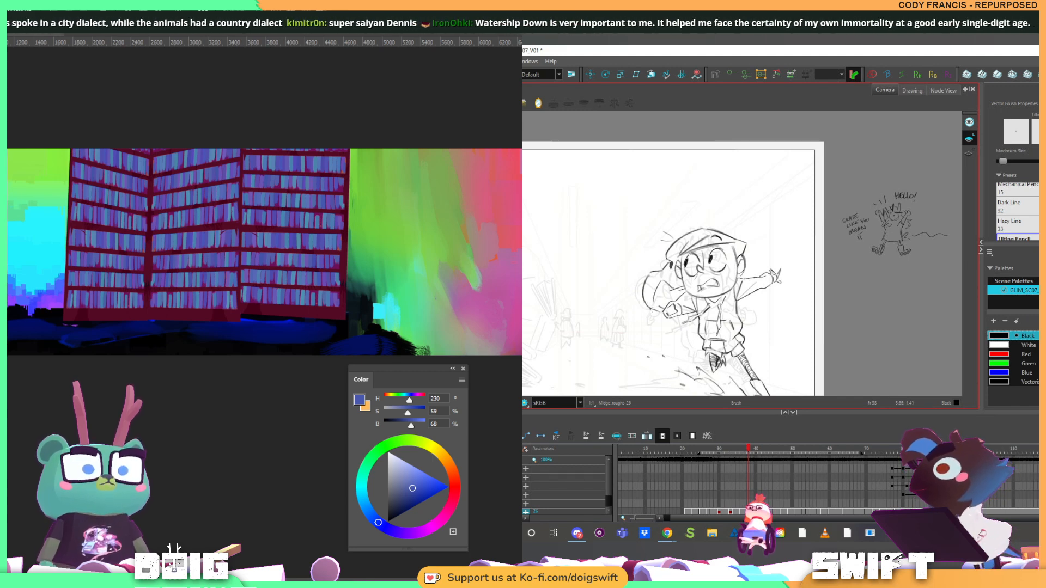
key(comma)
key(comma)
key(period)
key(period)
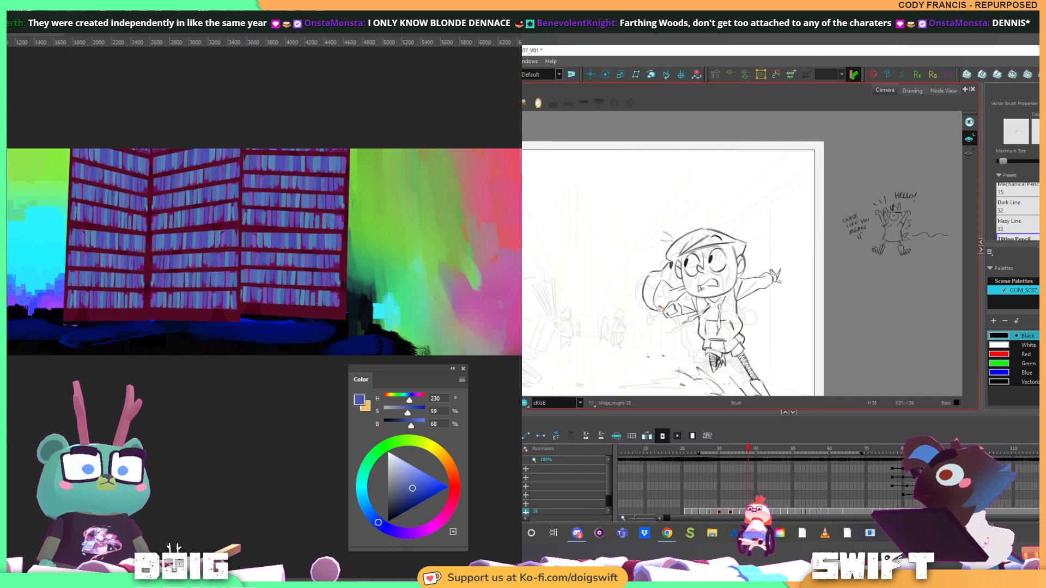
Remove the stray line where the girl's hair meets her fist and check the result against the adjacent drawing
key(alt+s)
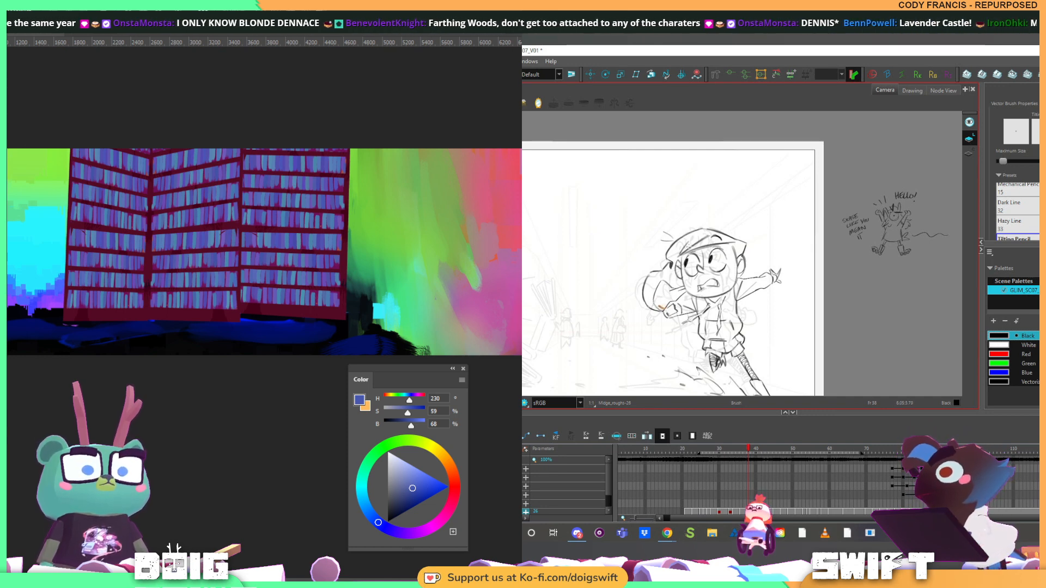
key(f)
key(g)
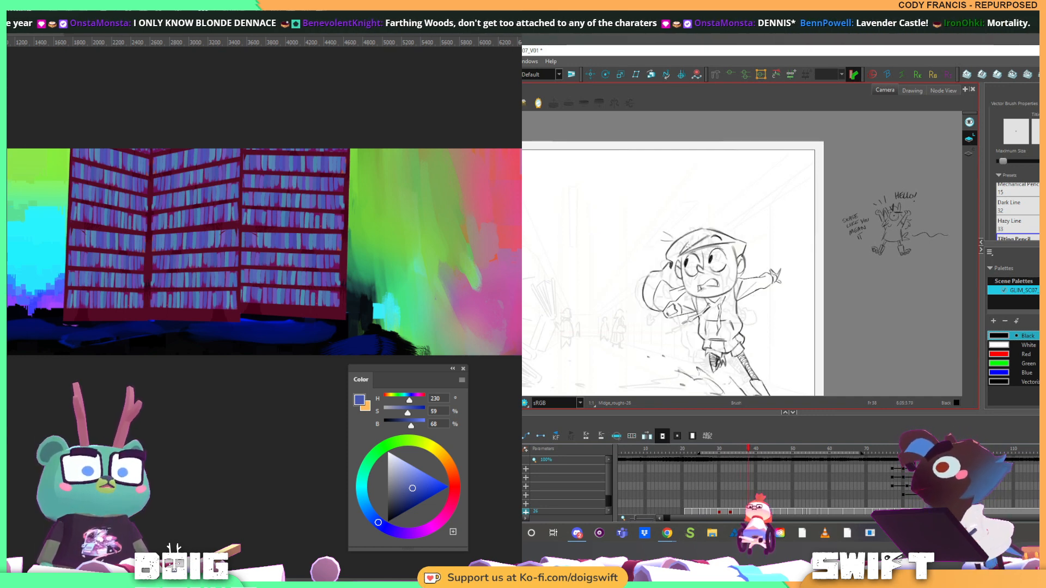
key(f)
key(g)
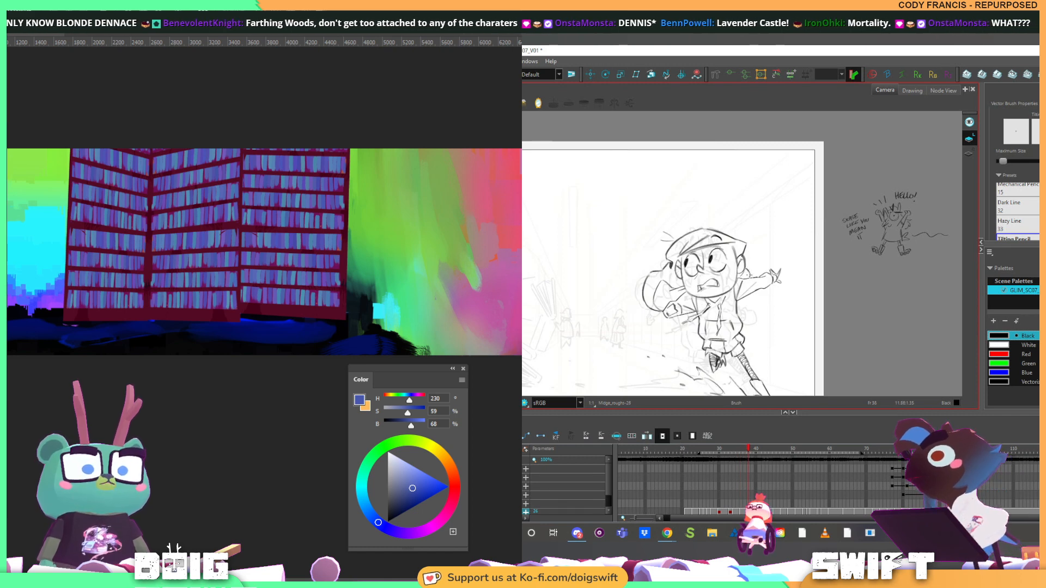
Draw the hair framing both sides of the girl's face and trim the stray strokes beneath her cap
key(alt+s)
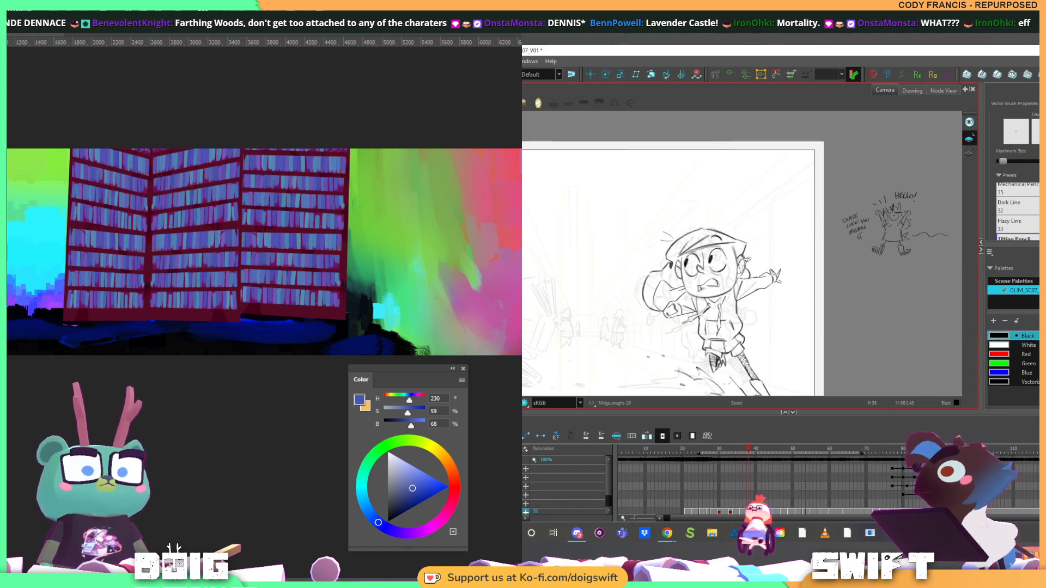
key(alt+s)
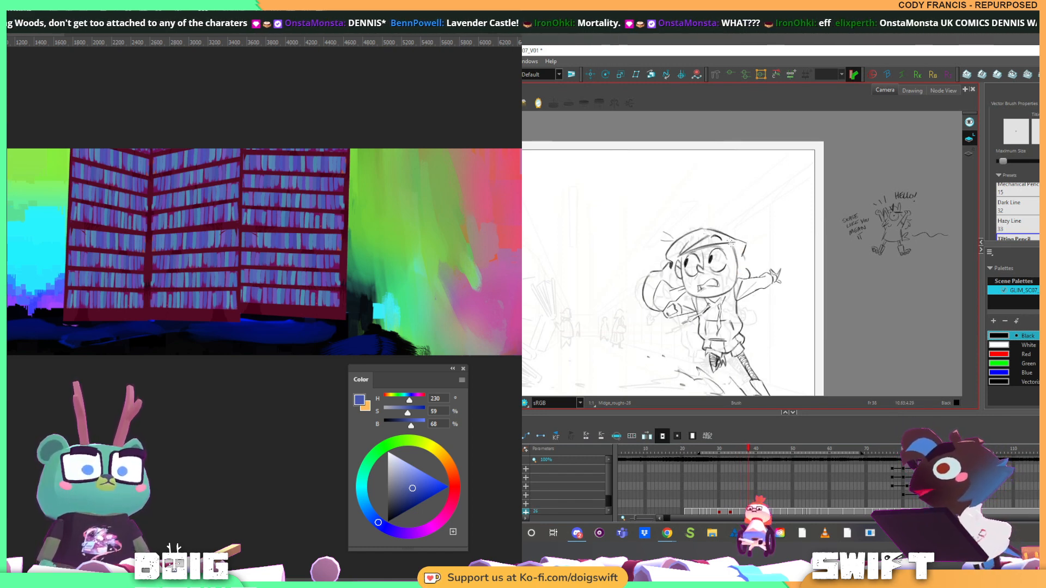
click(686, 266)
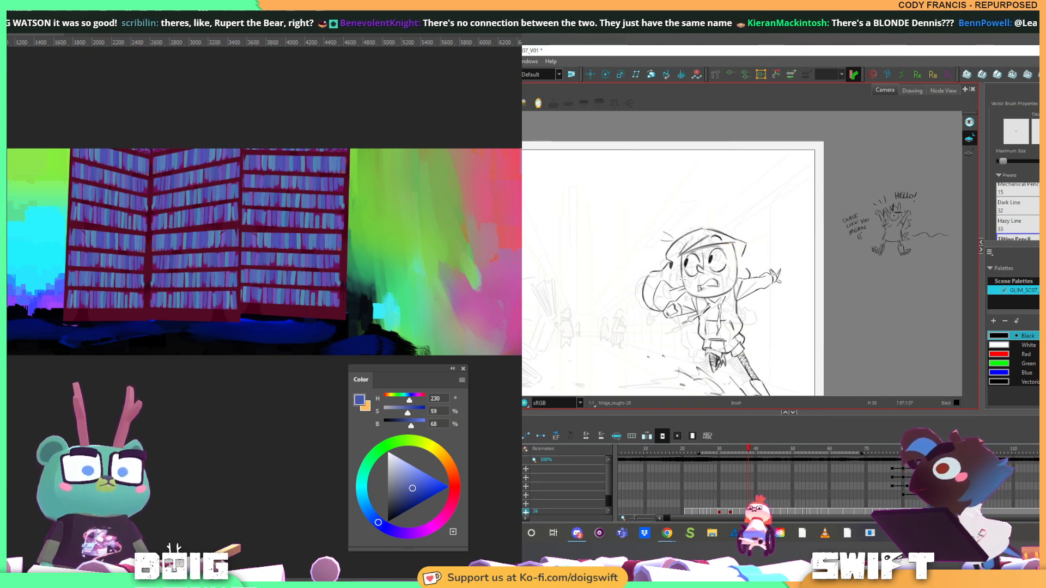
key(alt+s)
key(alt+b)
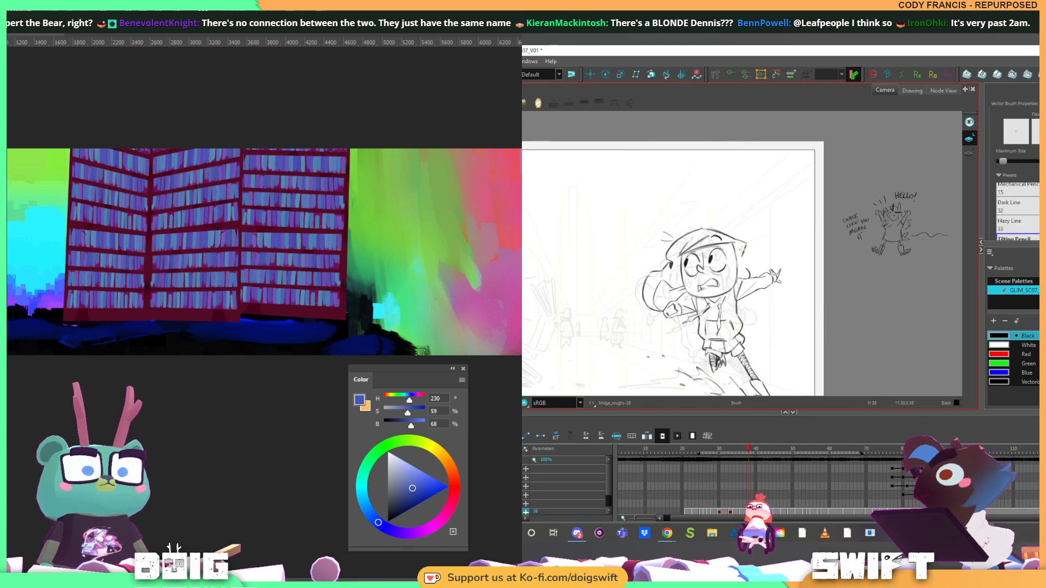
Examine how the girl's redrawn hair and cap move between this drawing and the preceding ones
key(f)
key(g)
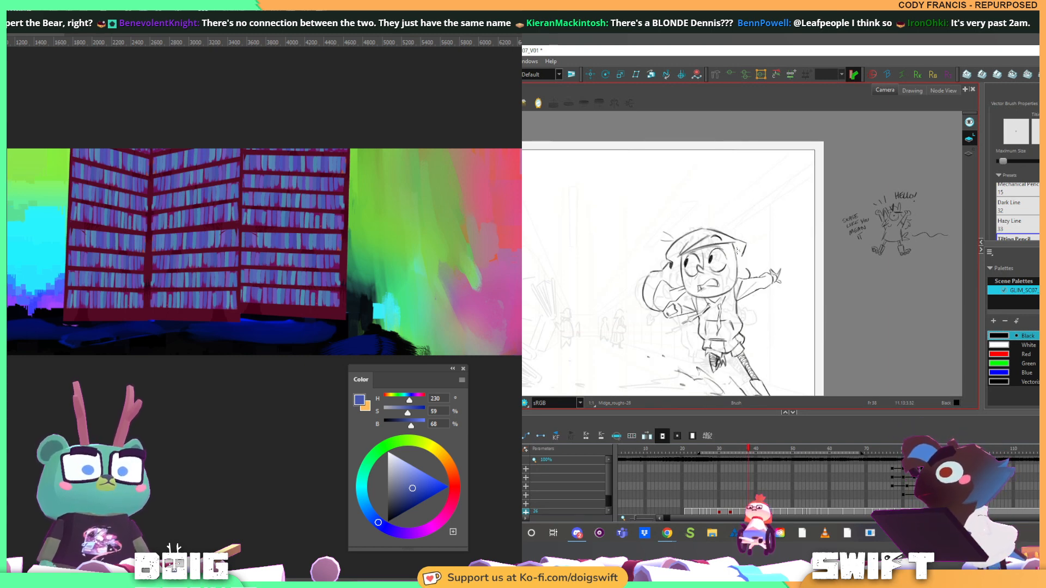
key(f)
key(g)
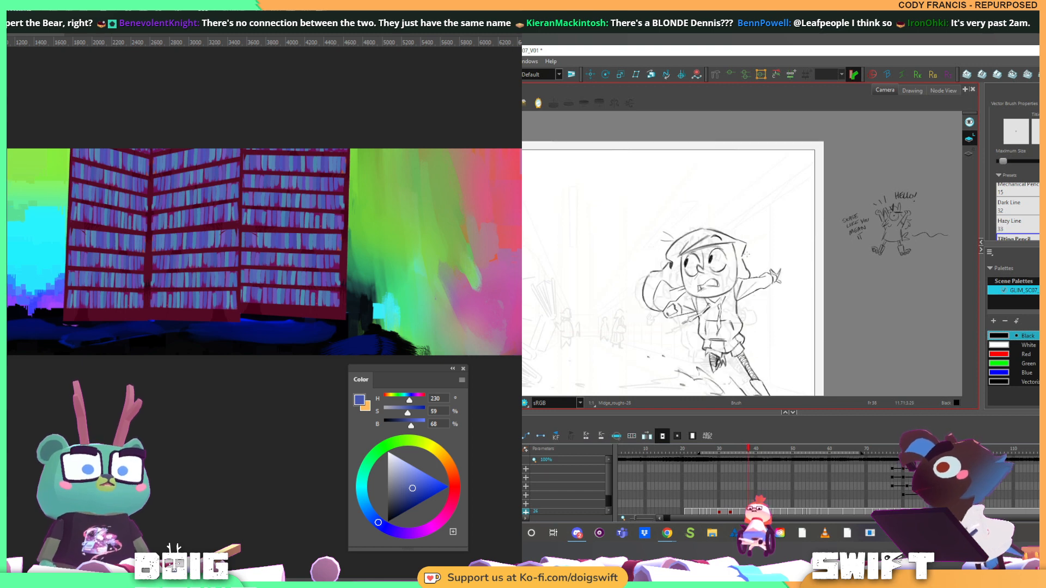
key(f)
key(g)
key(f)
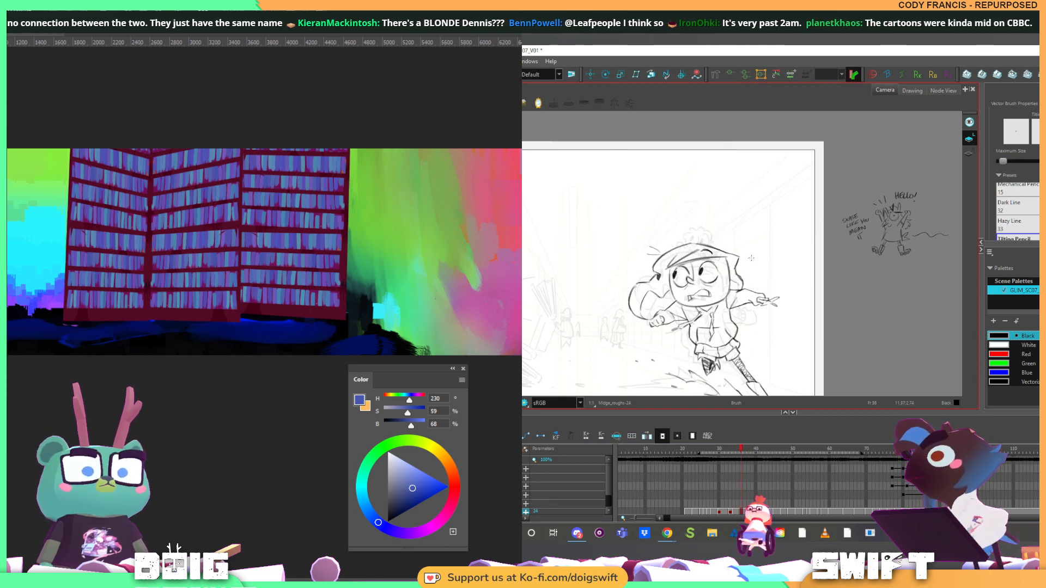
key(g)
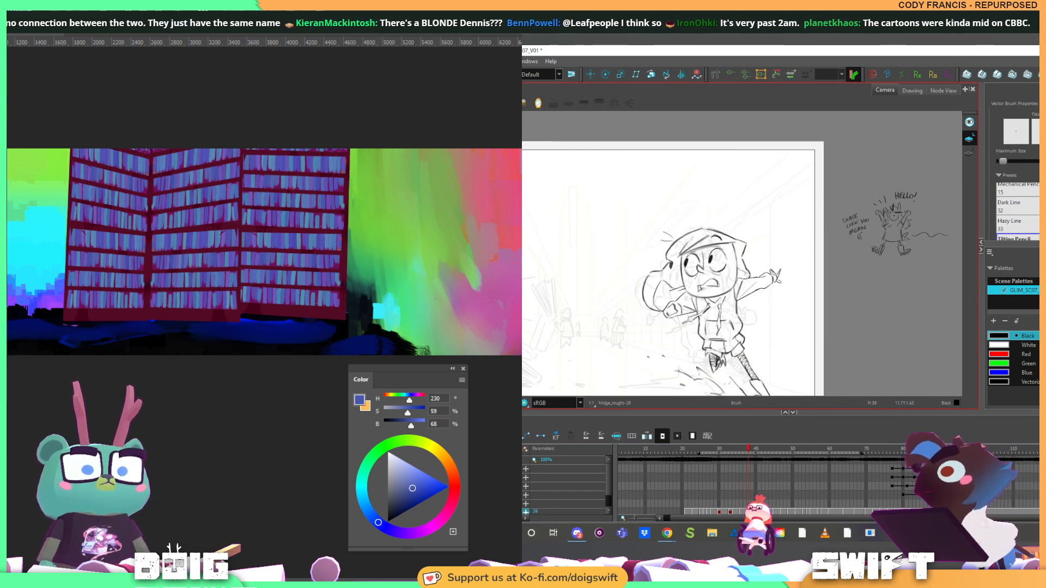
key(f)
key(f)
key(g)
key(g)
Replace the dark scribble below the hoodie with a cleaner bent leg, using the earlier drawings as reference
drag(752, 314, 751, 249)
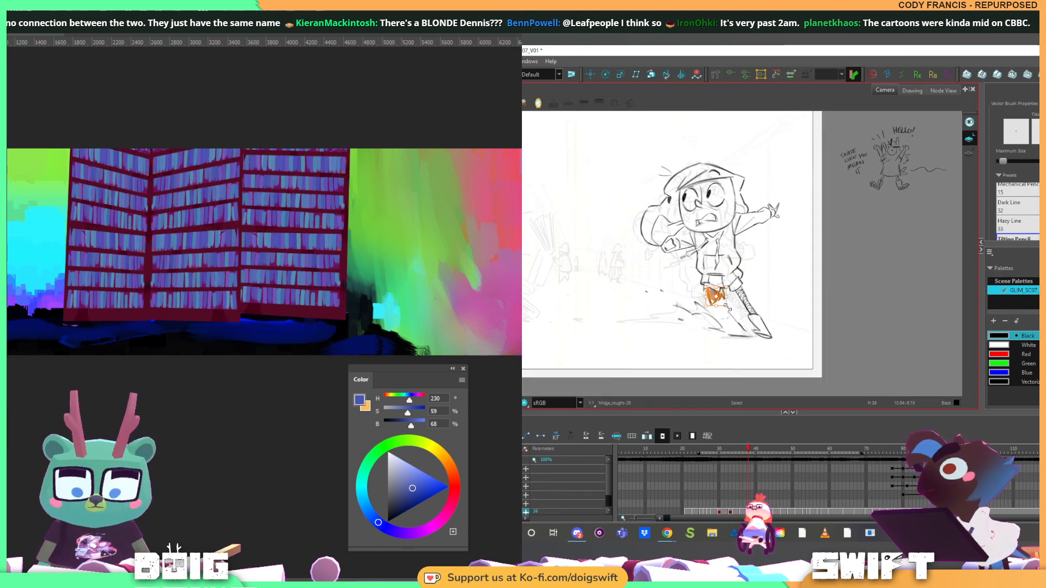
key(f)
key(f)
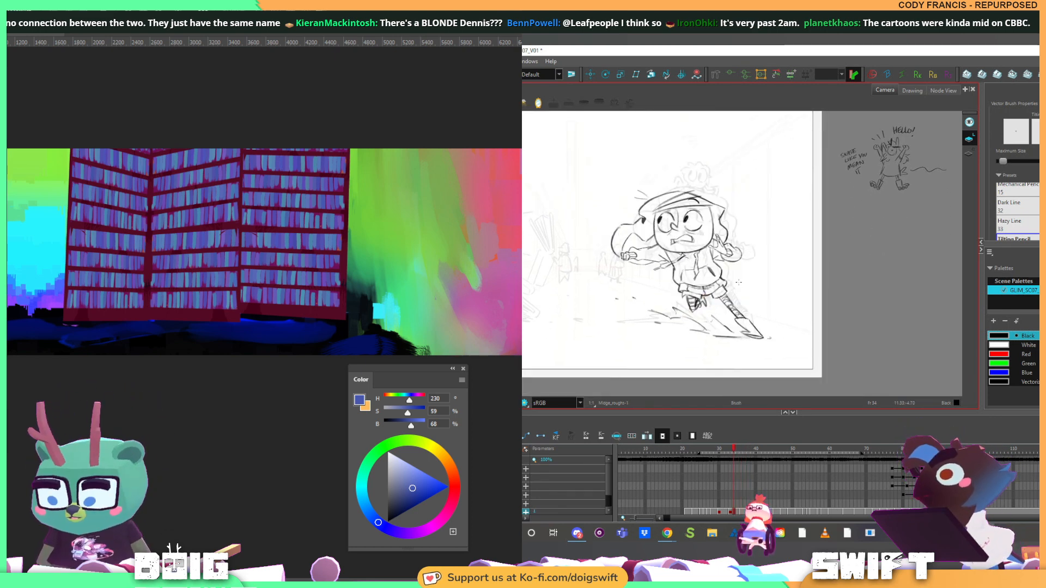
key(g)
key(g)
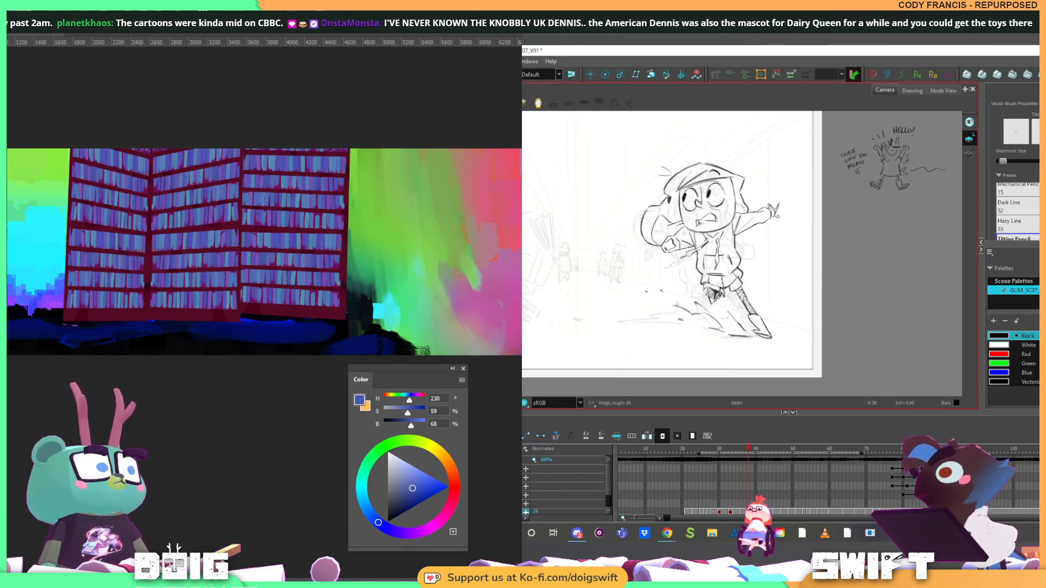
click(725, 296)
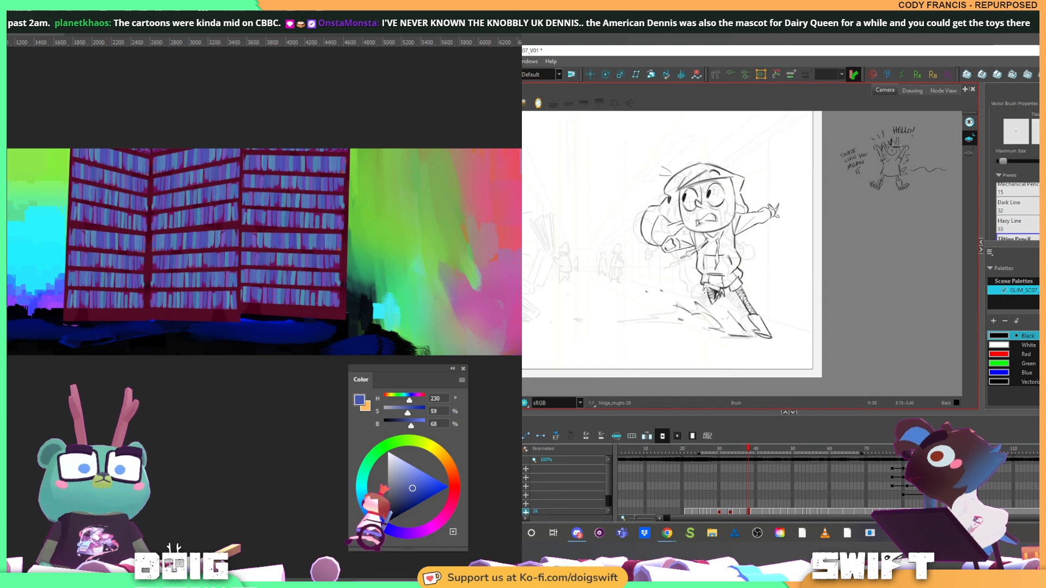
Flip through the running girl's consecutive drawings to examine the motion from the stride into the slide
key(f)
key(f)
key(g)
key(f)
key(f)
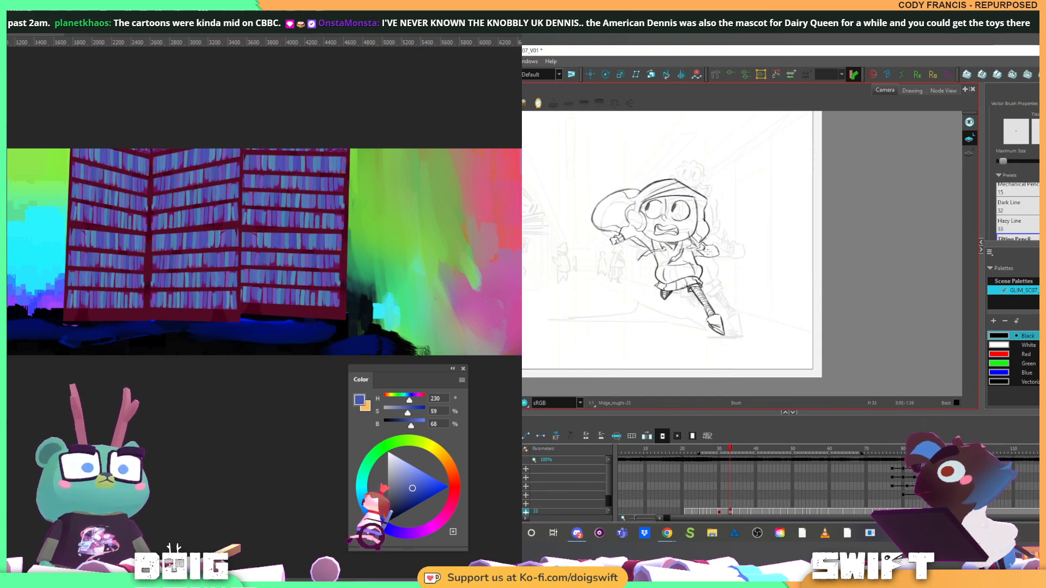
key(g)
key(g)
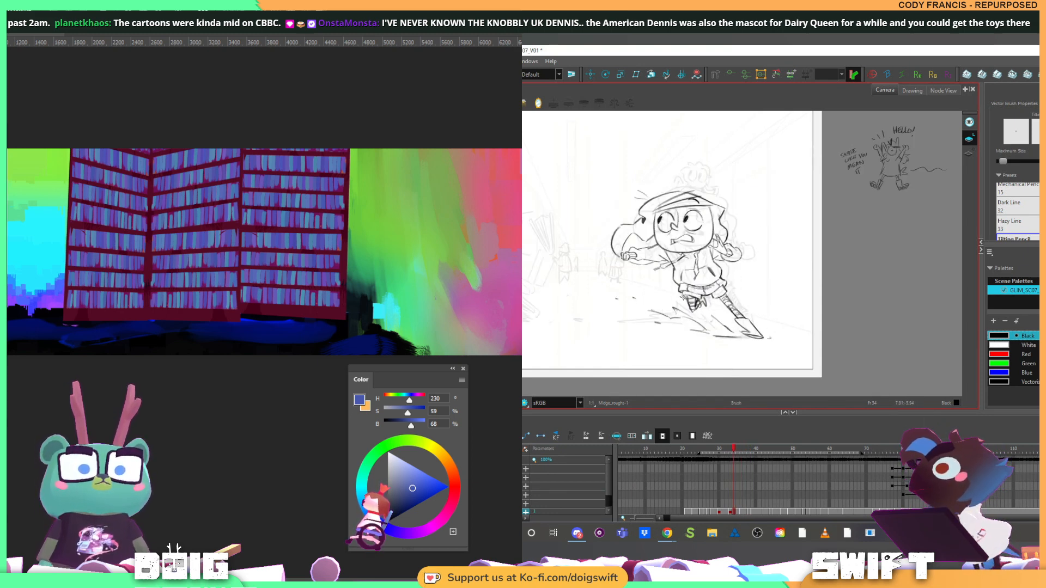
key(f)
key(f)
key(g)
key(g)
key(g)
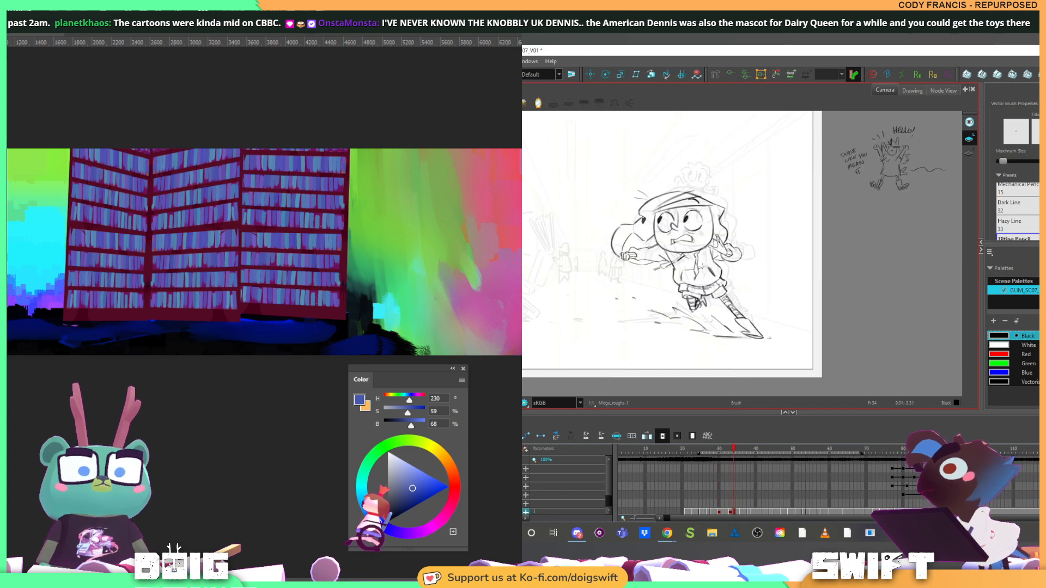
Compare the stride and slide drawings, and select the leading shoe's lines in the slide drawing before switching back to the Brush
key(f)
key(f)
key(f)
key(f)
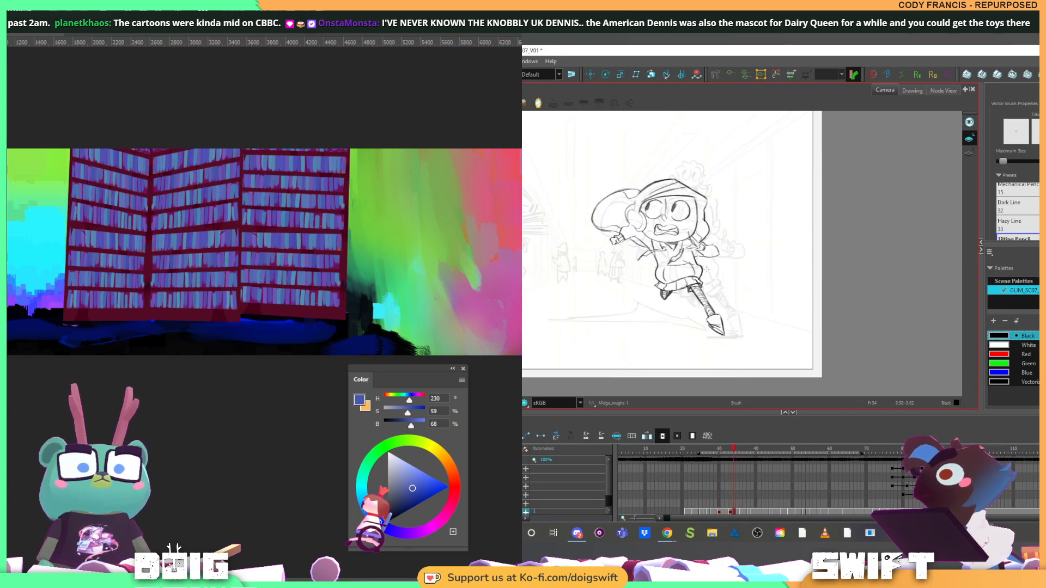
key(g)
key(g)
key(g)
key(alt+s)
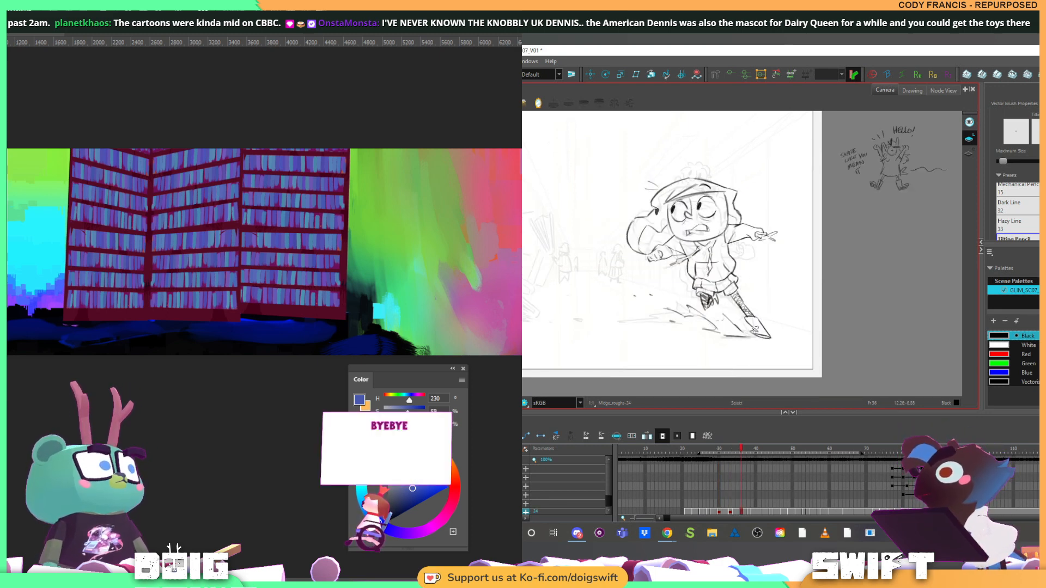
key(alt+b)
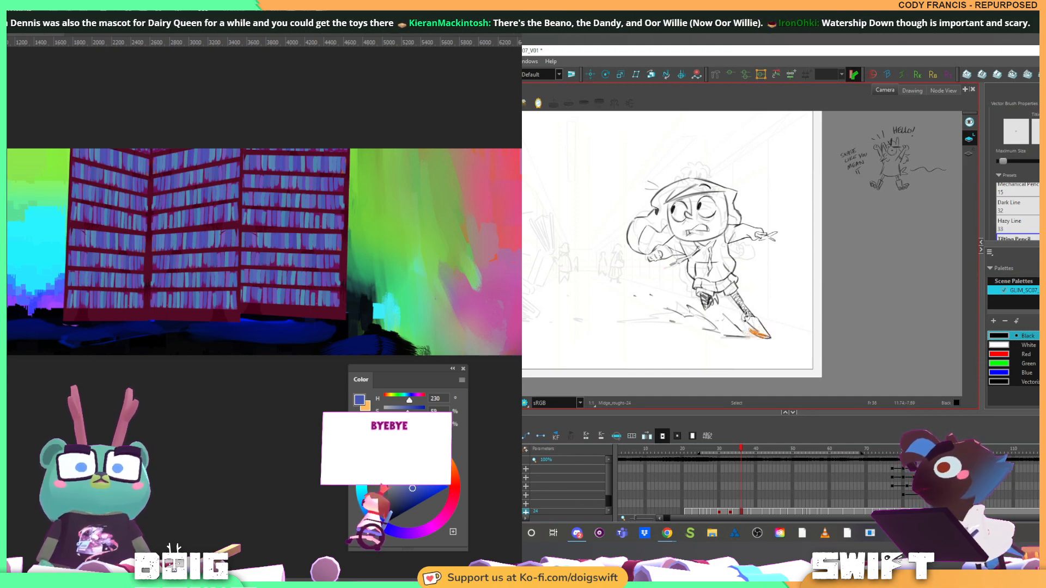
Examine how the girl's leading foot, arms and body move from the running stride through the successive slide drawings
key(f)
key(f)
key(g)
key(g)
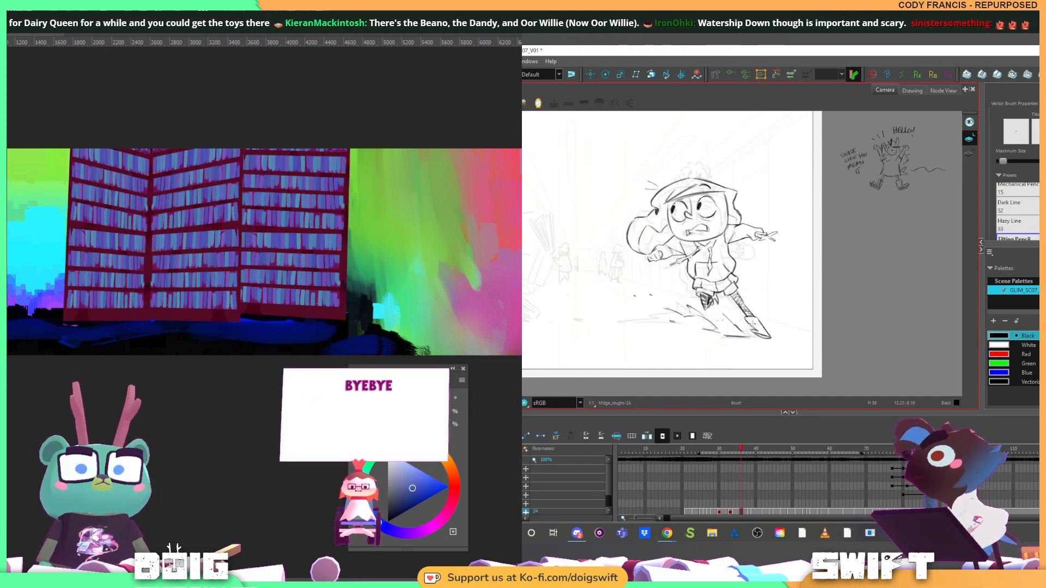
key(f)
key(f)
key(f)
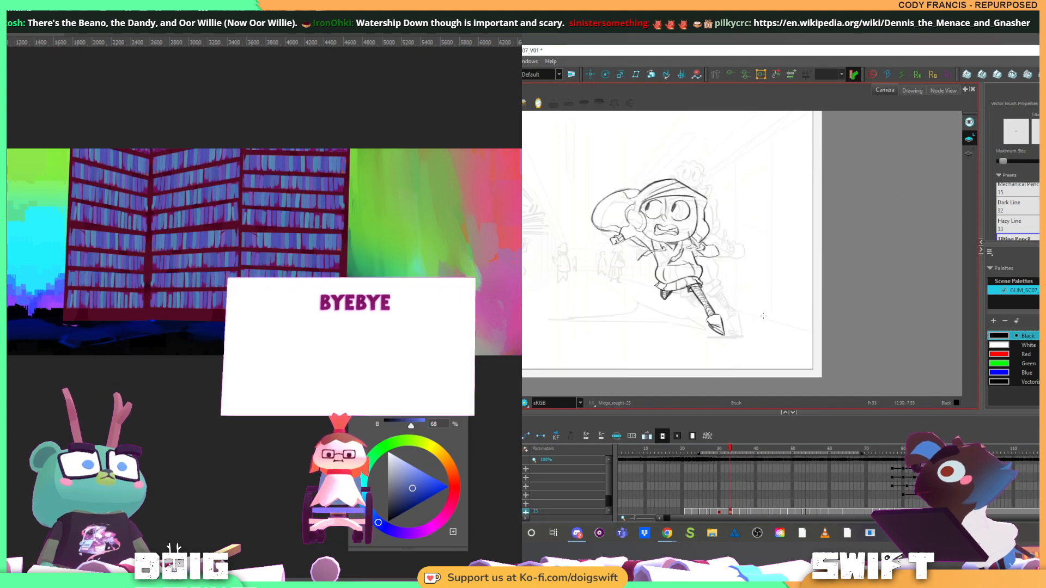
key(g)
key(g)
key(g)
key(g)
key(g)
key(g)
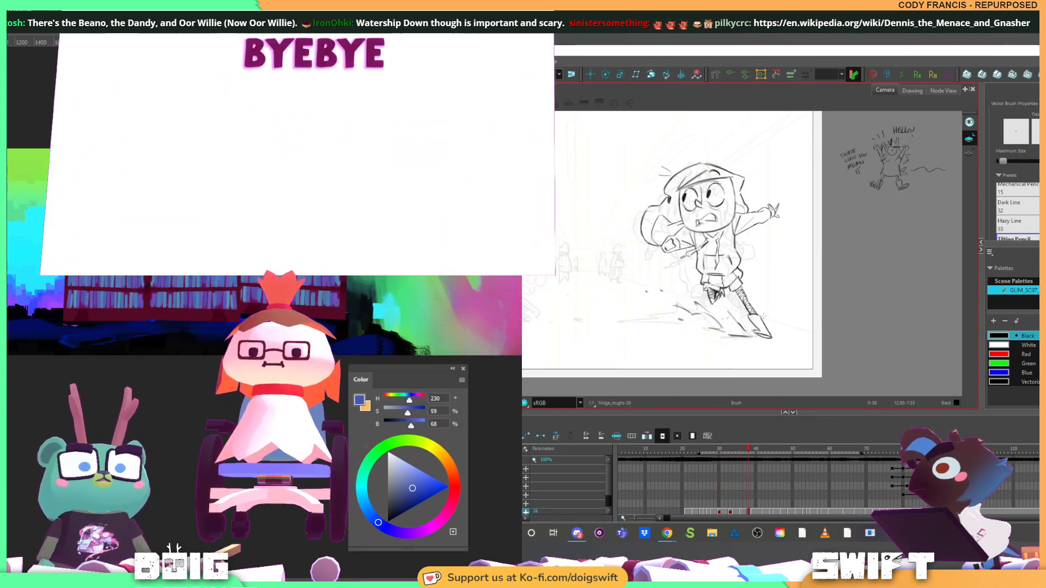
key(g)
key(g)
key(g)
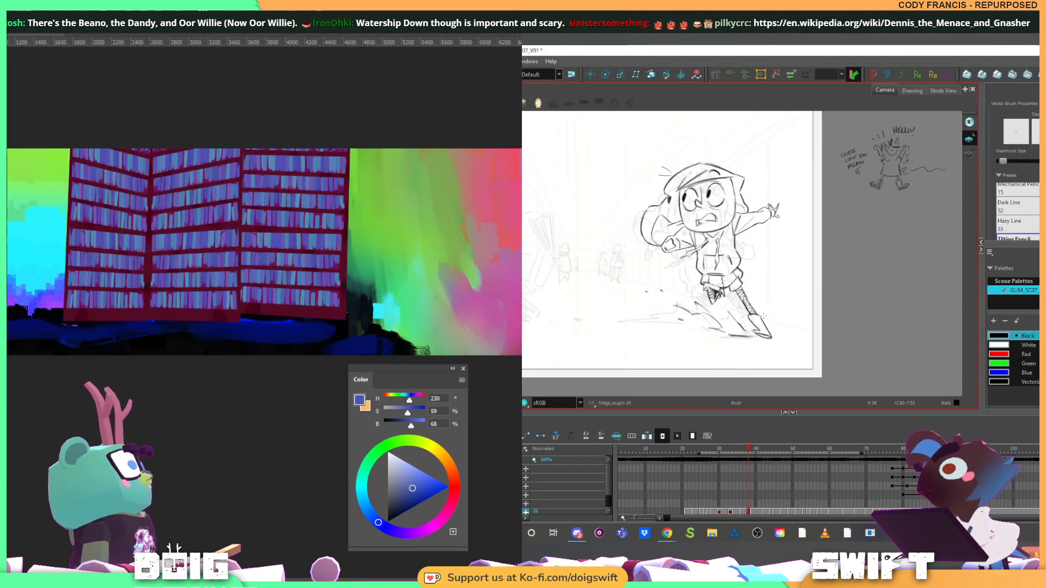